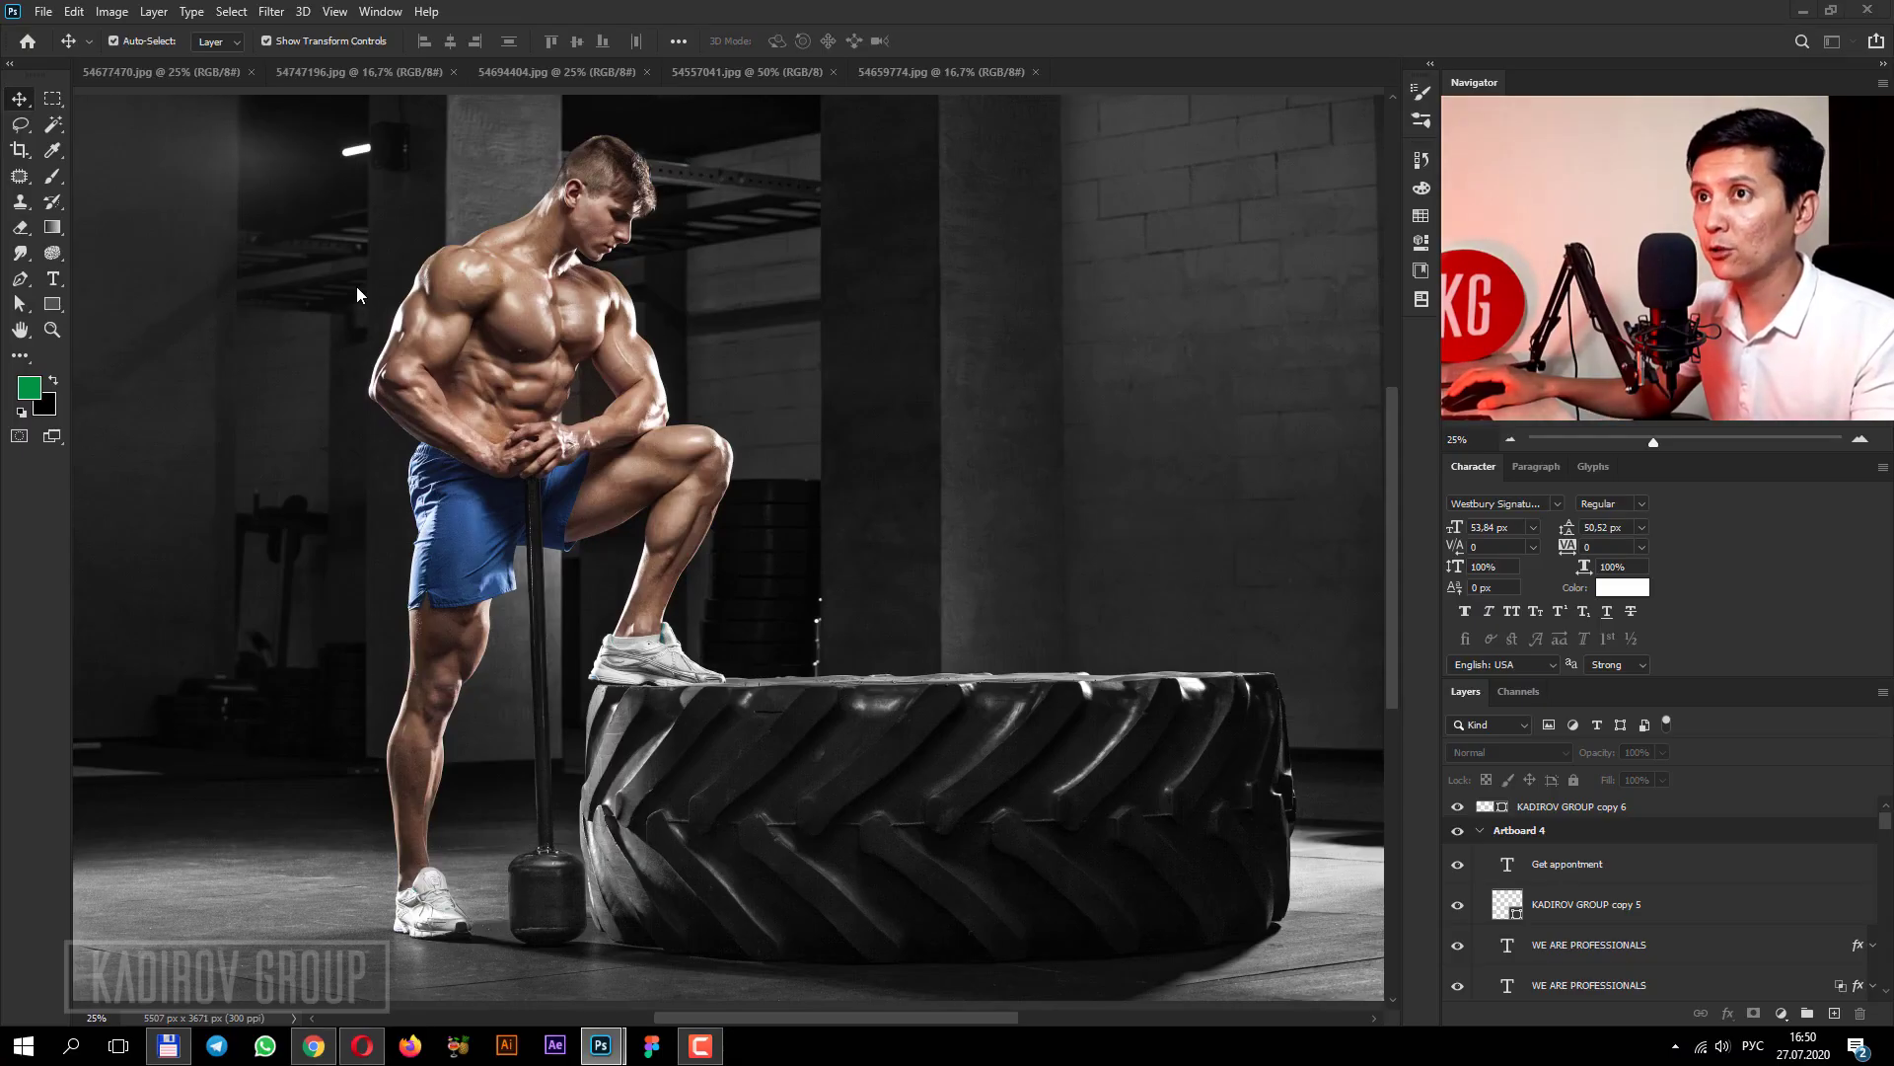
Bring up the New Document dialog from the File menu, preset 1280 × 1280 px at 72 ppi.
{"action": "left_click", "coordinate": [52, 11]}
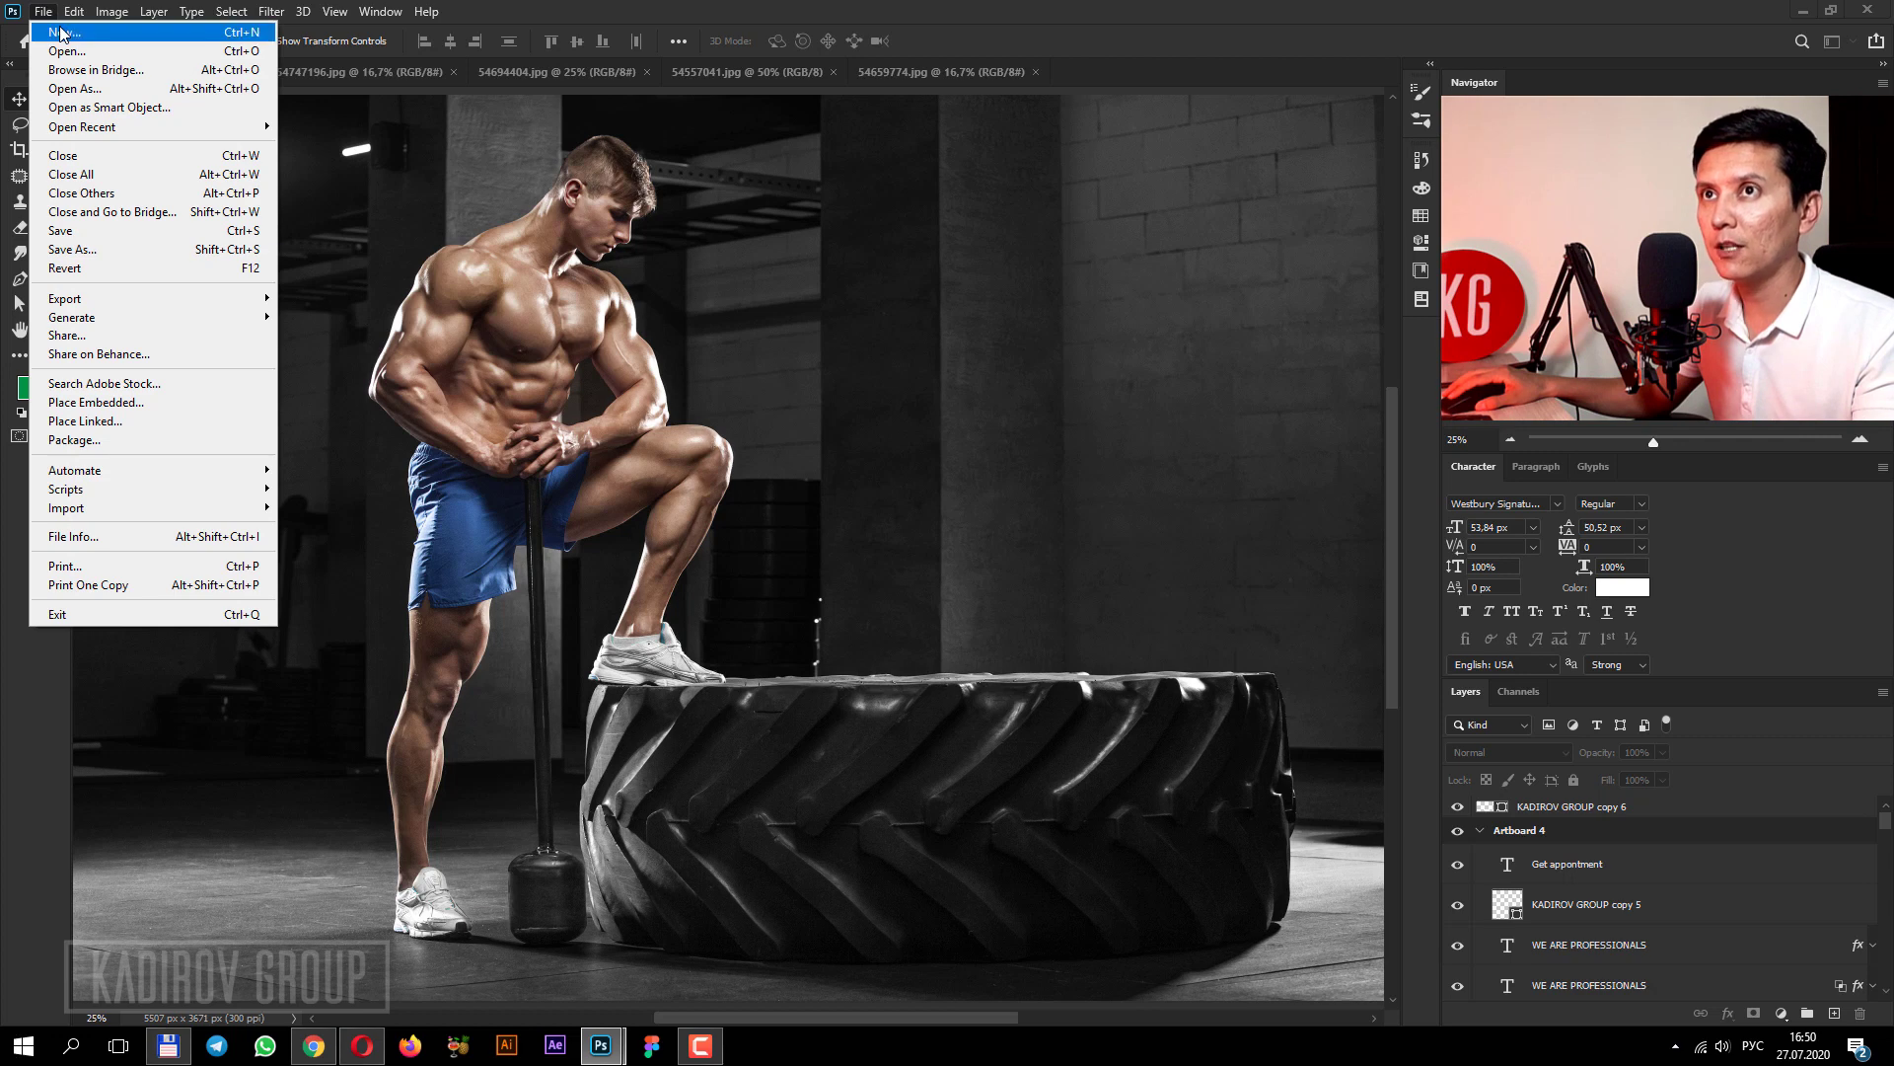
{"action": "left_click", "coordinate": [54, 17]}
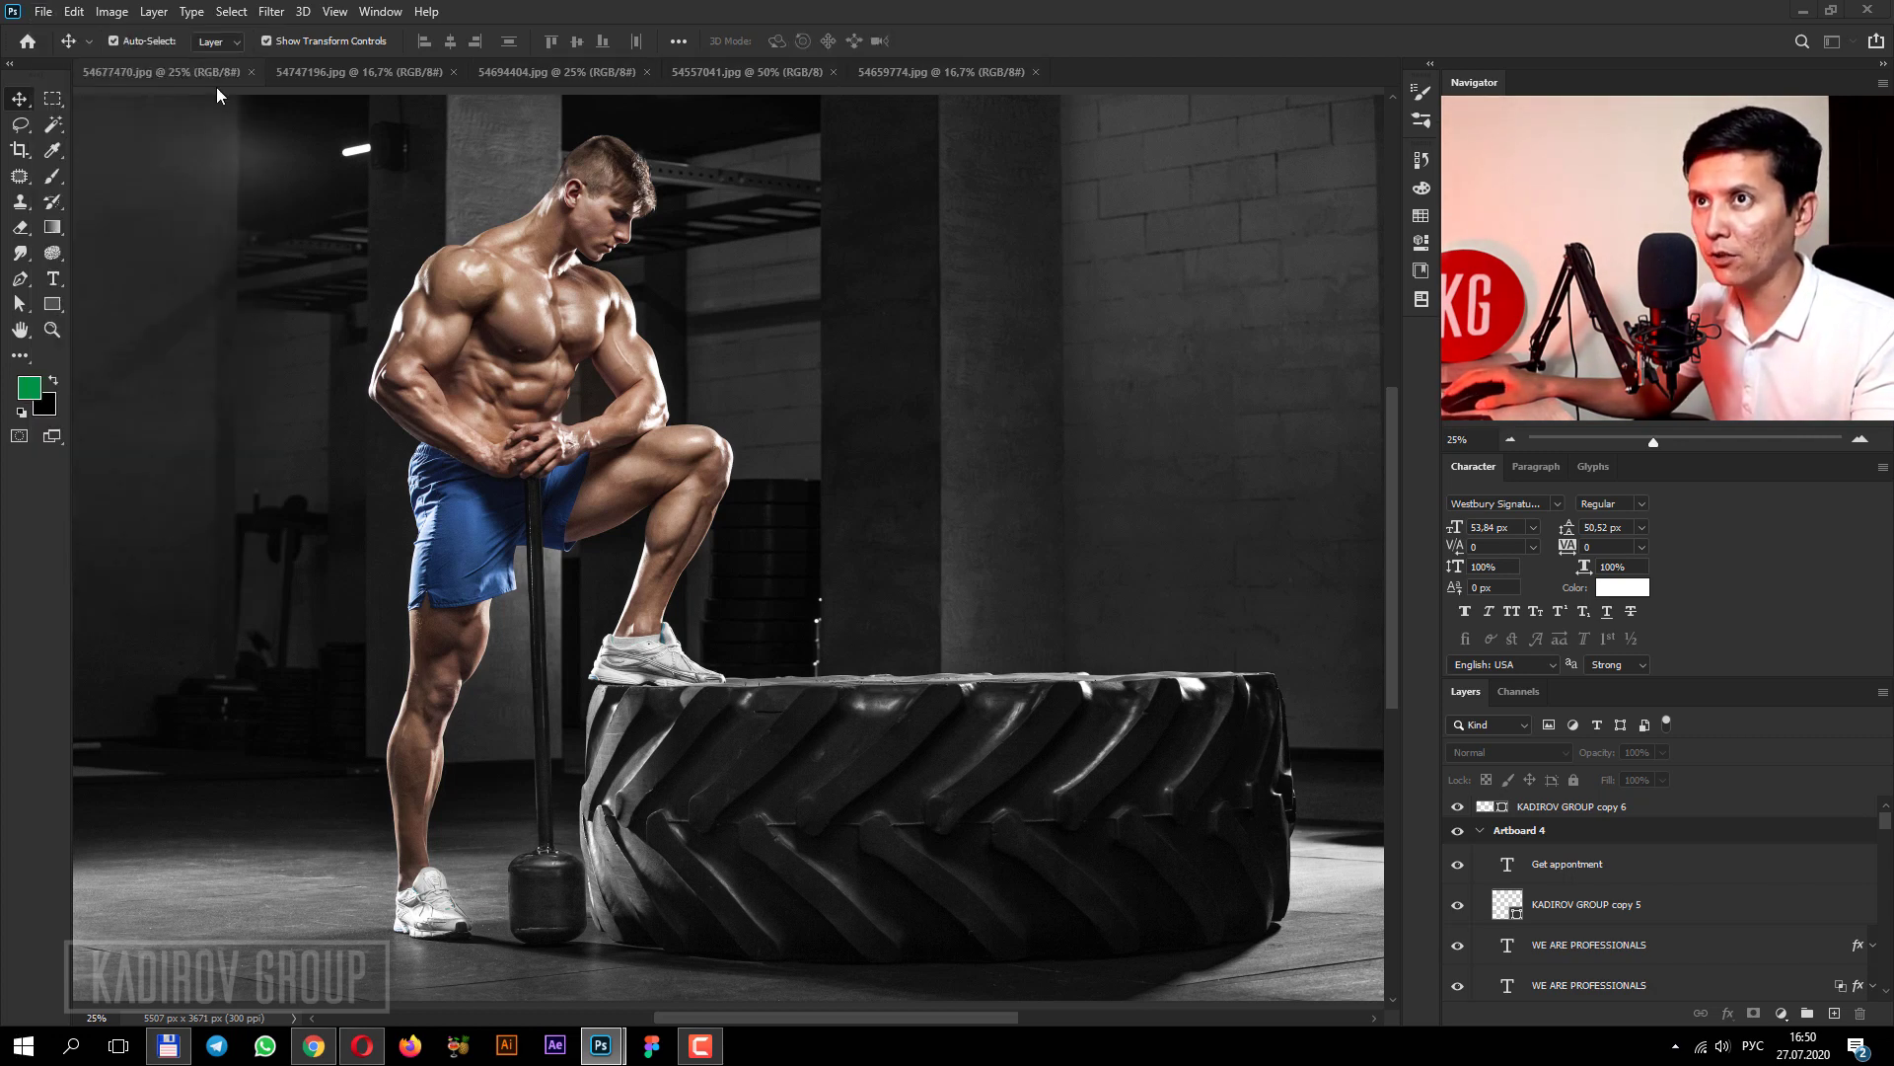
{"action": "left_click", "coordinate": [43, 12]}
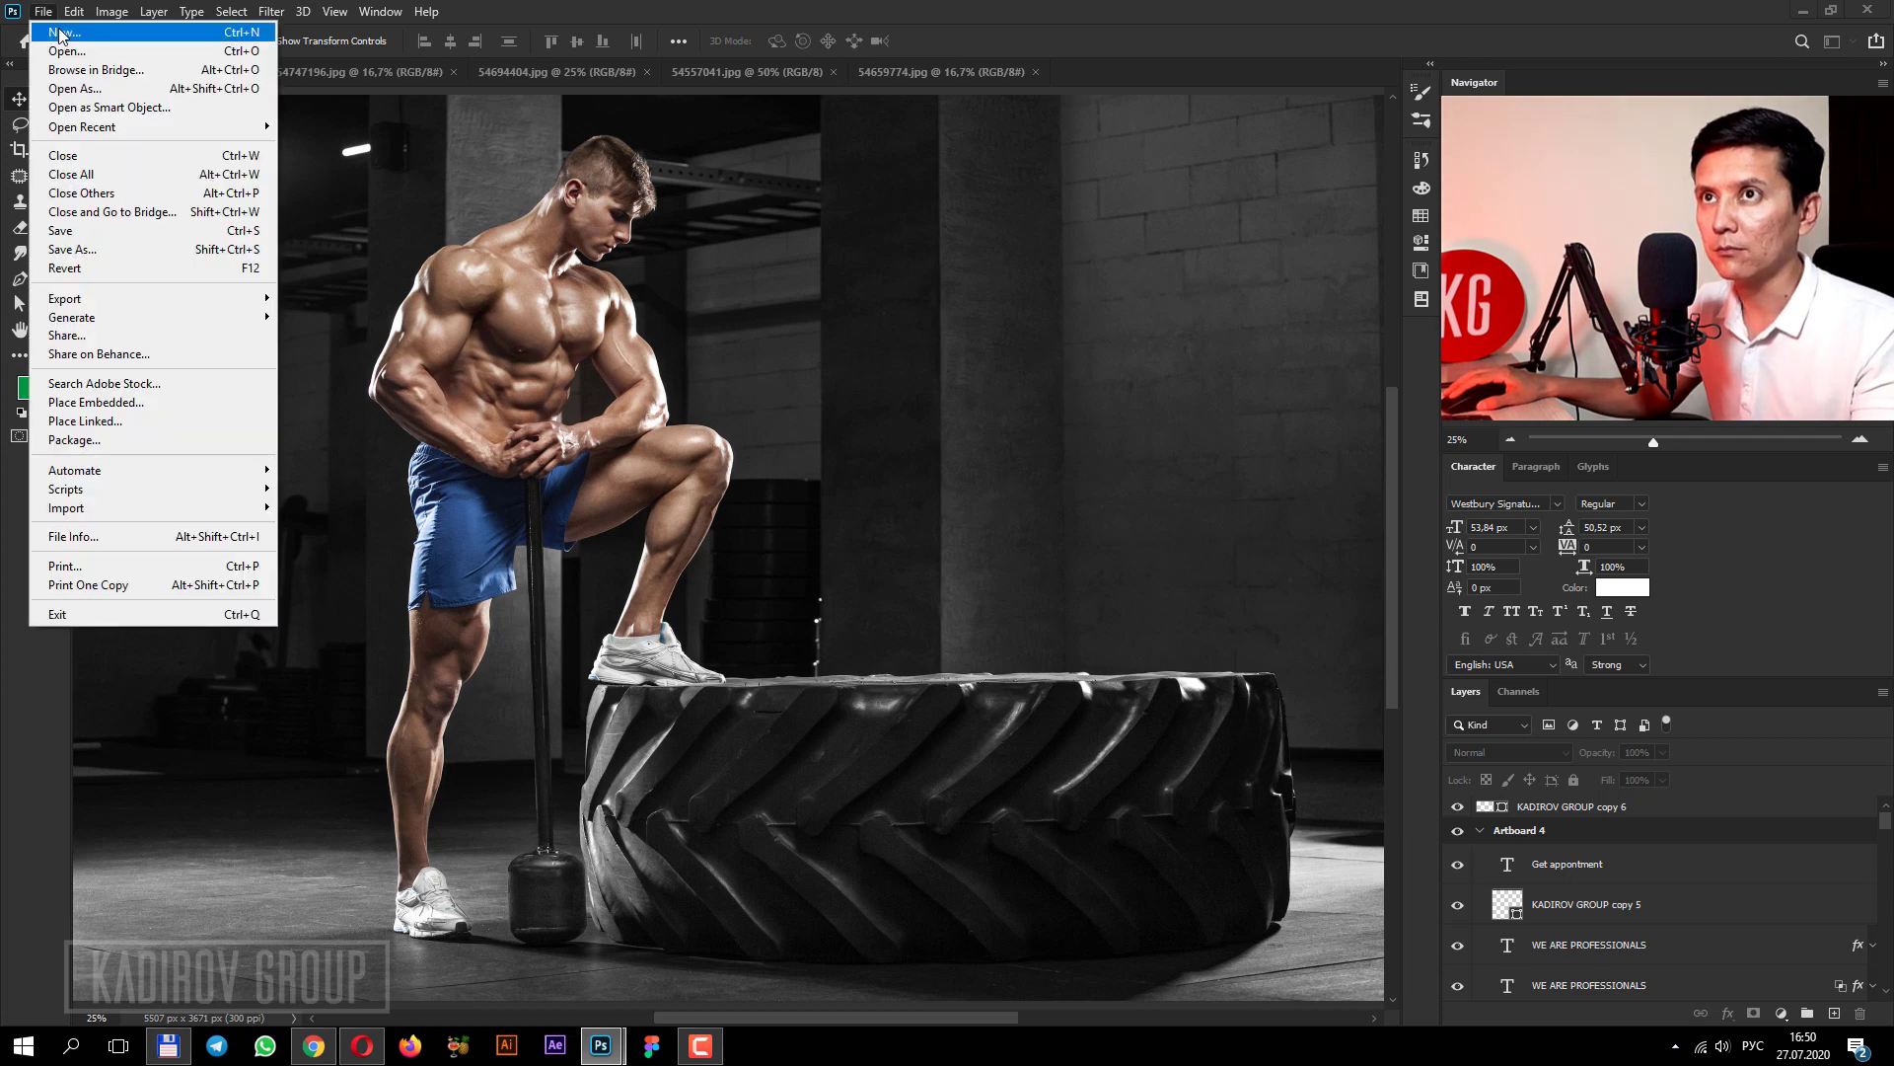
{"action": "left_click", "coordinate": [42, 11]}
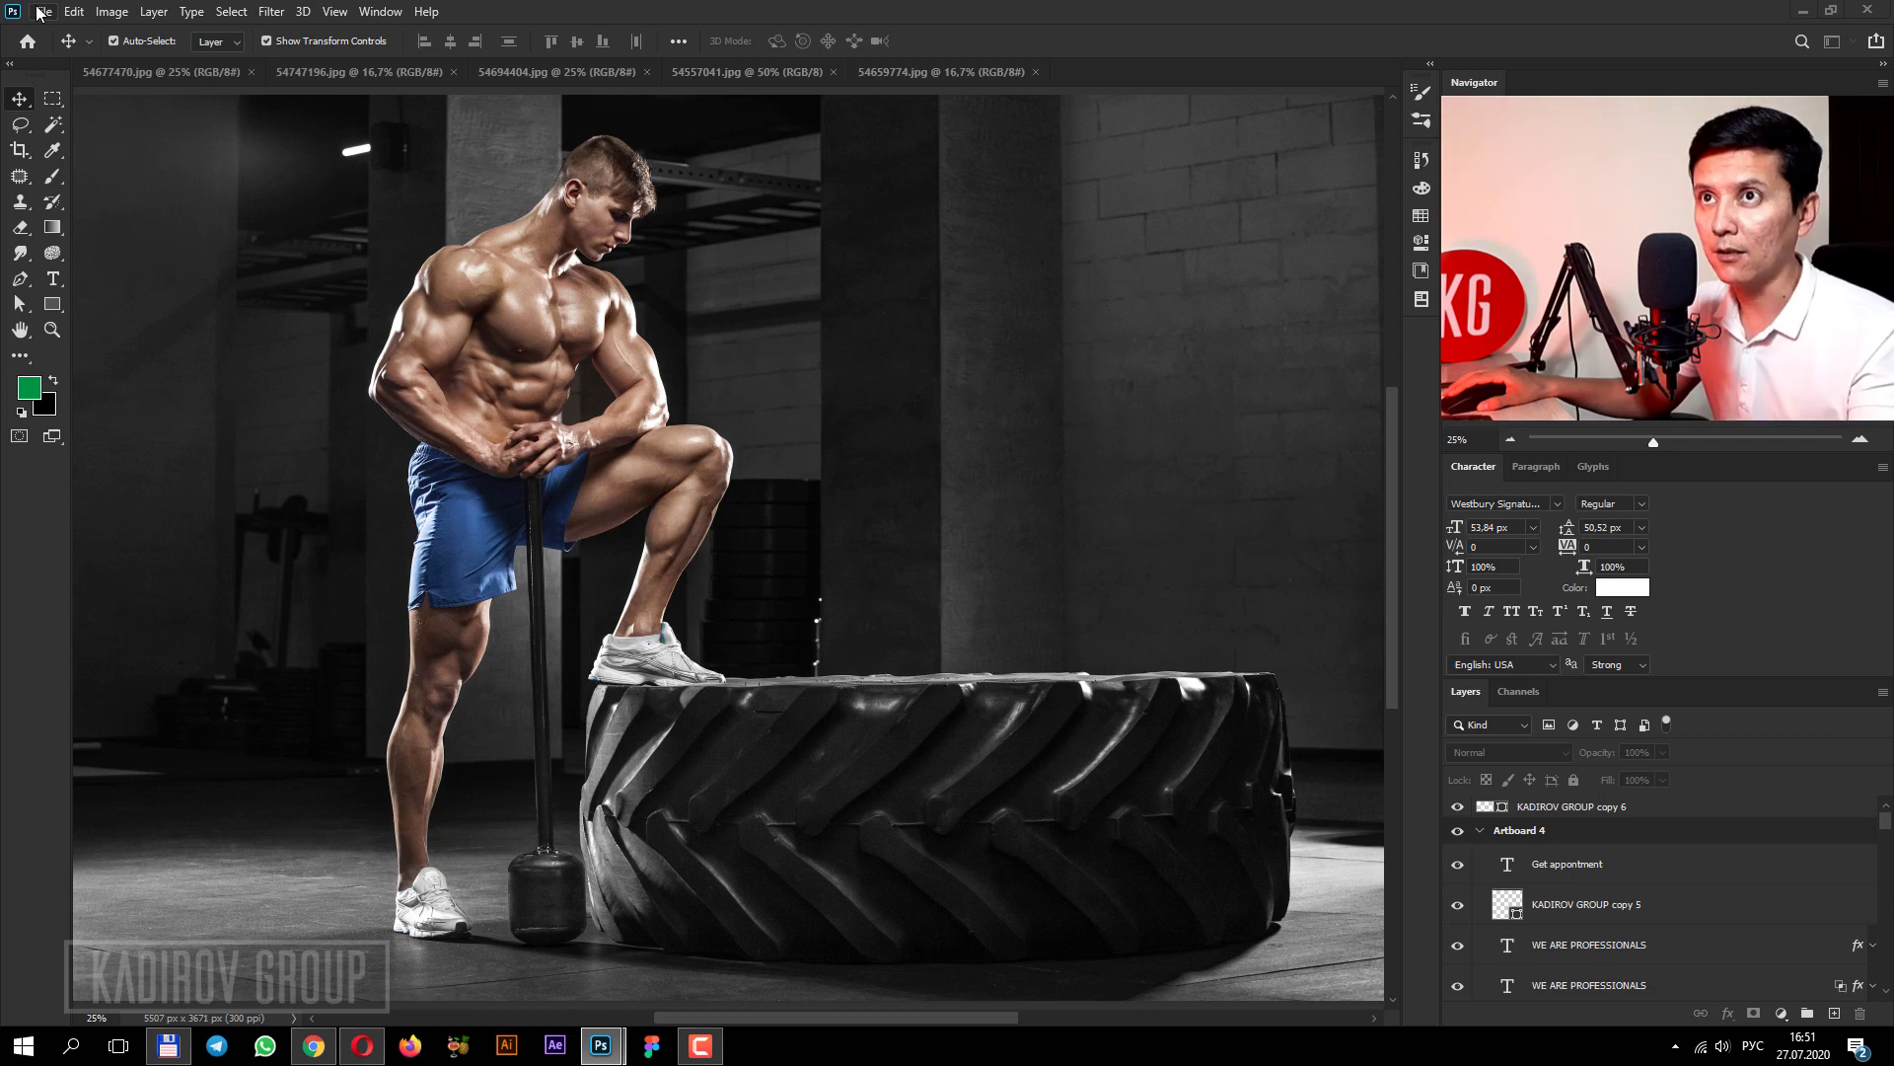
{"action": "left_click", "coordinate": [45, 14]}
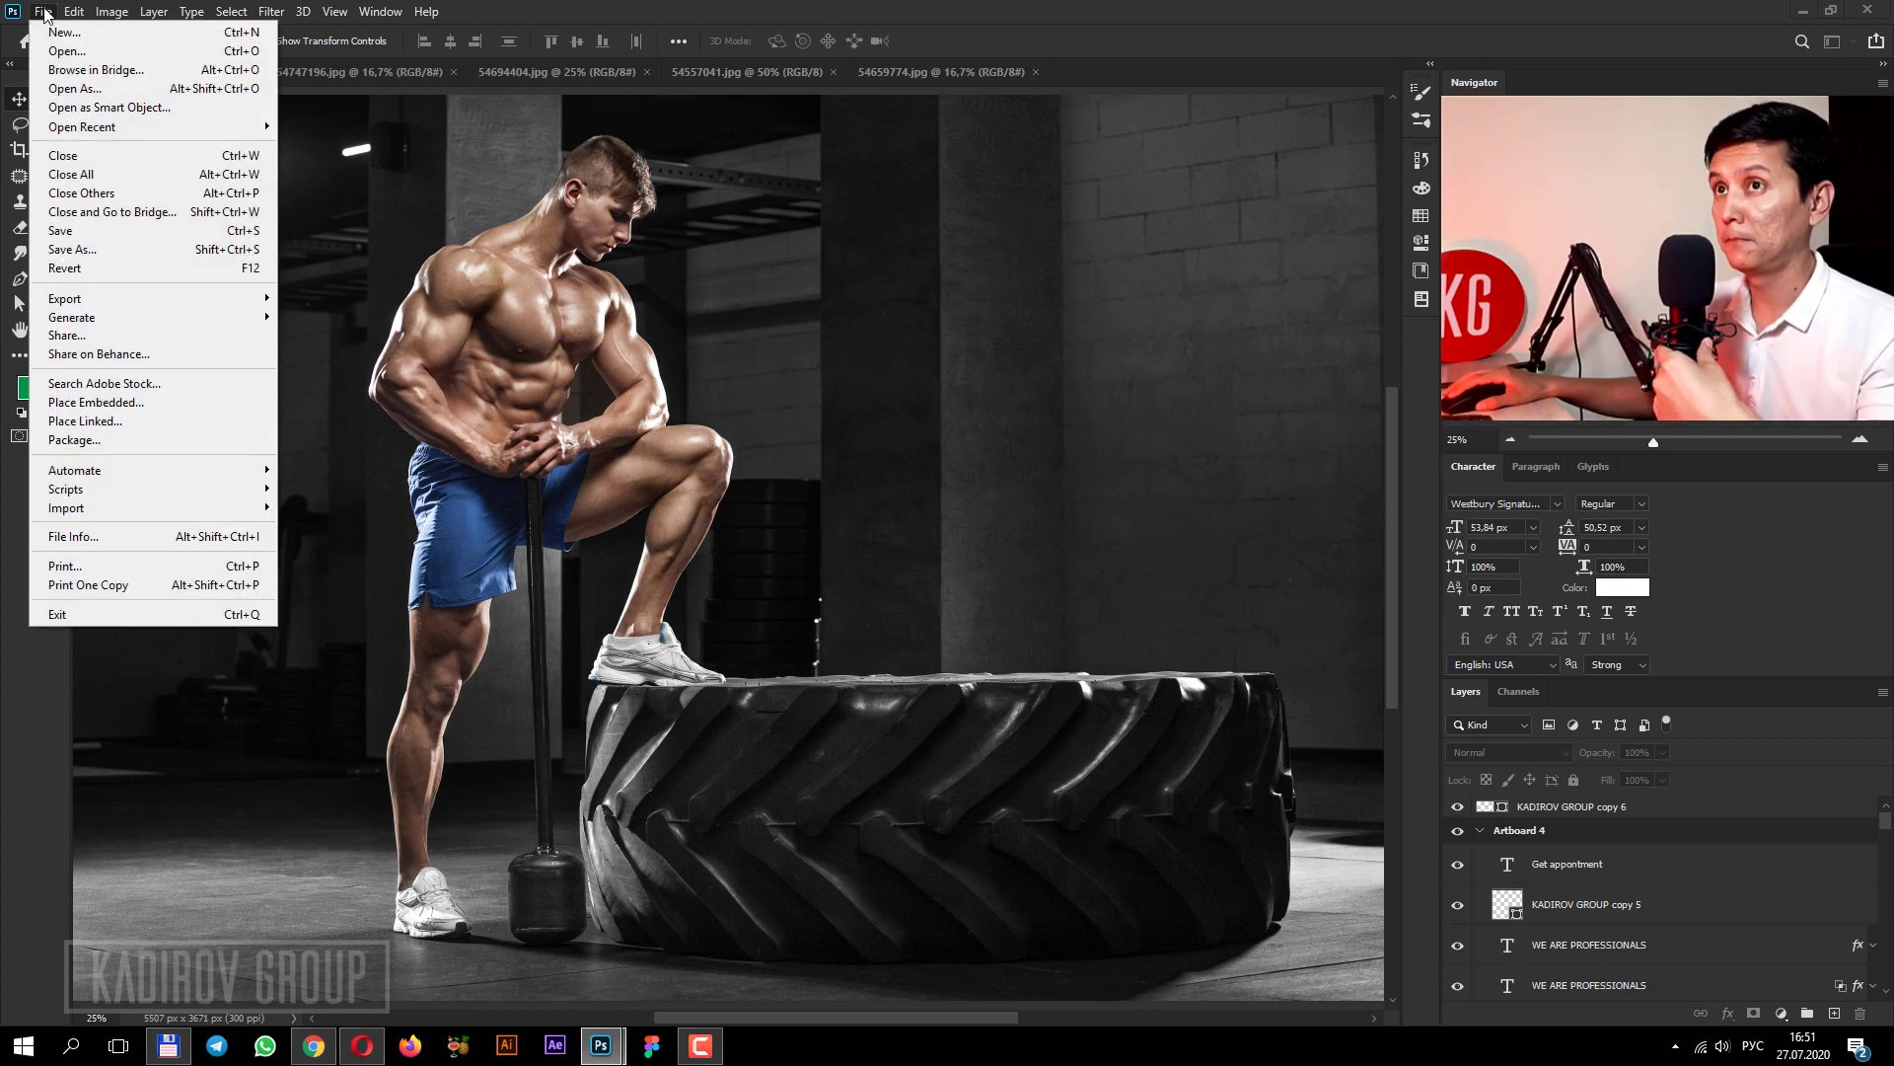
{"action": "left_click", "coordinate": [61, 32]}
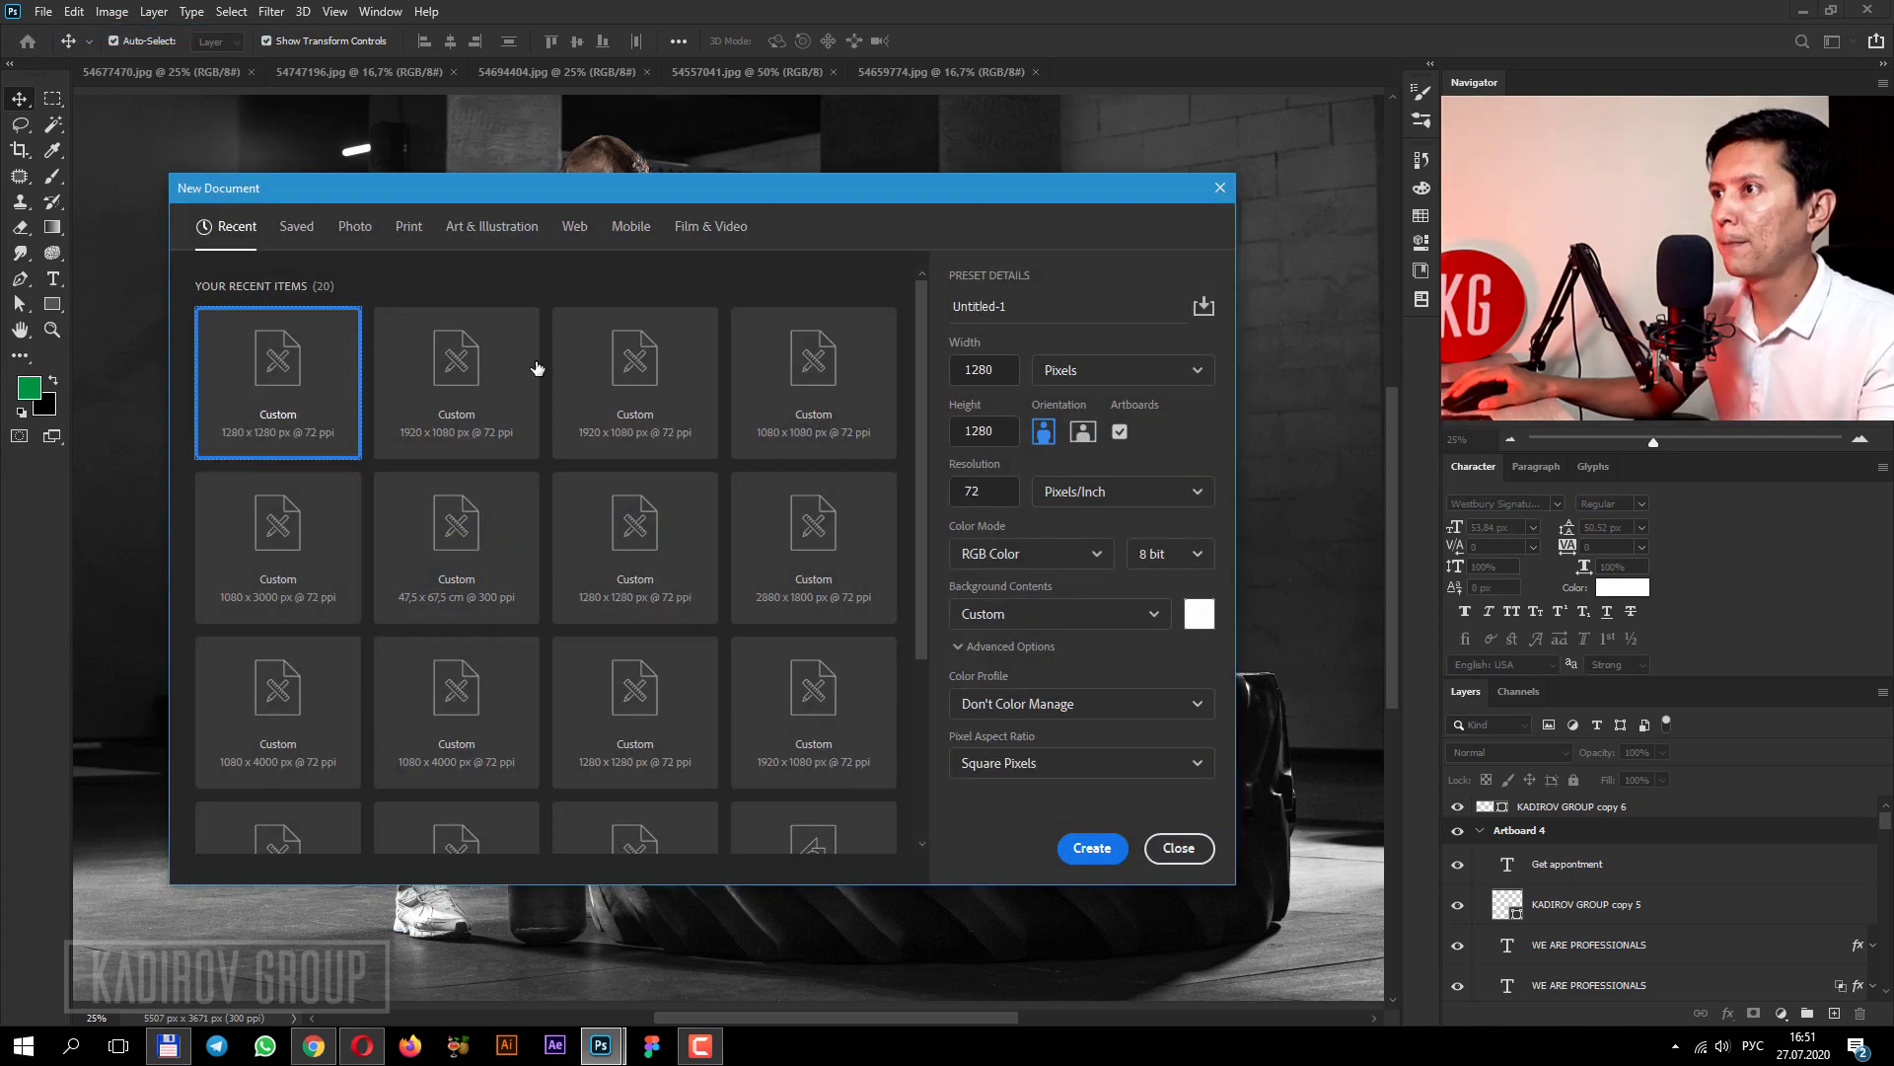
Create the 1280 × 1280 px Untitled-1 document with Artboard 1, then enlarge and reposition its window.
{"action": "left_click", "coordinate": [998, 376]}
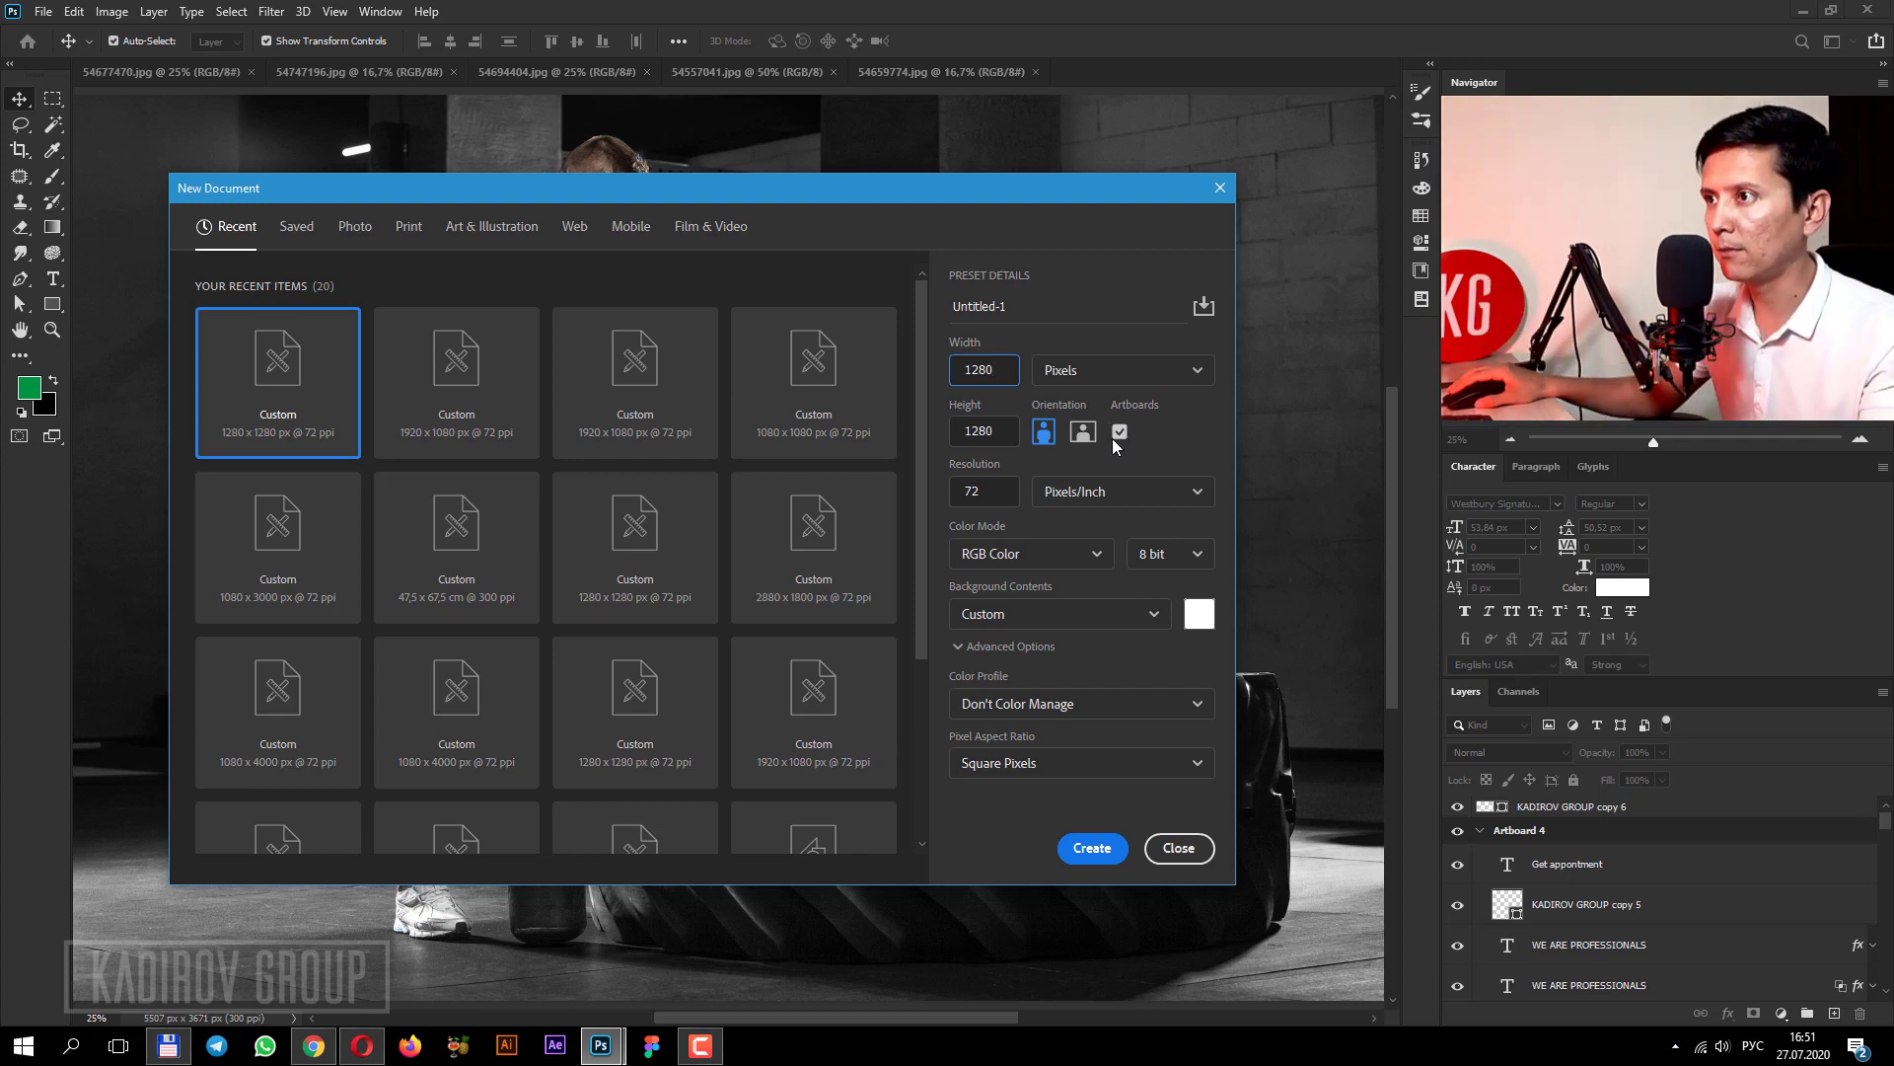
{"action": "left_click", "coordinate": [1091, 848]}
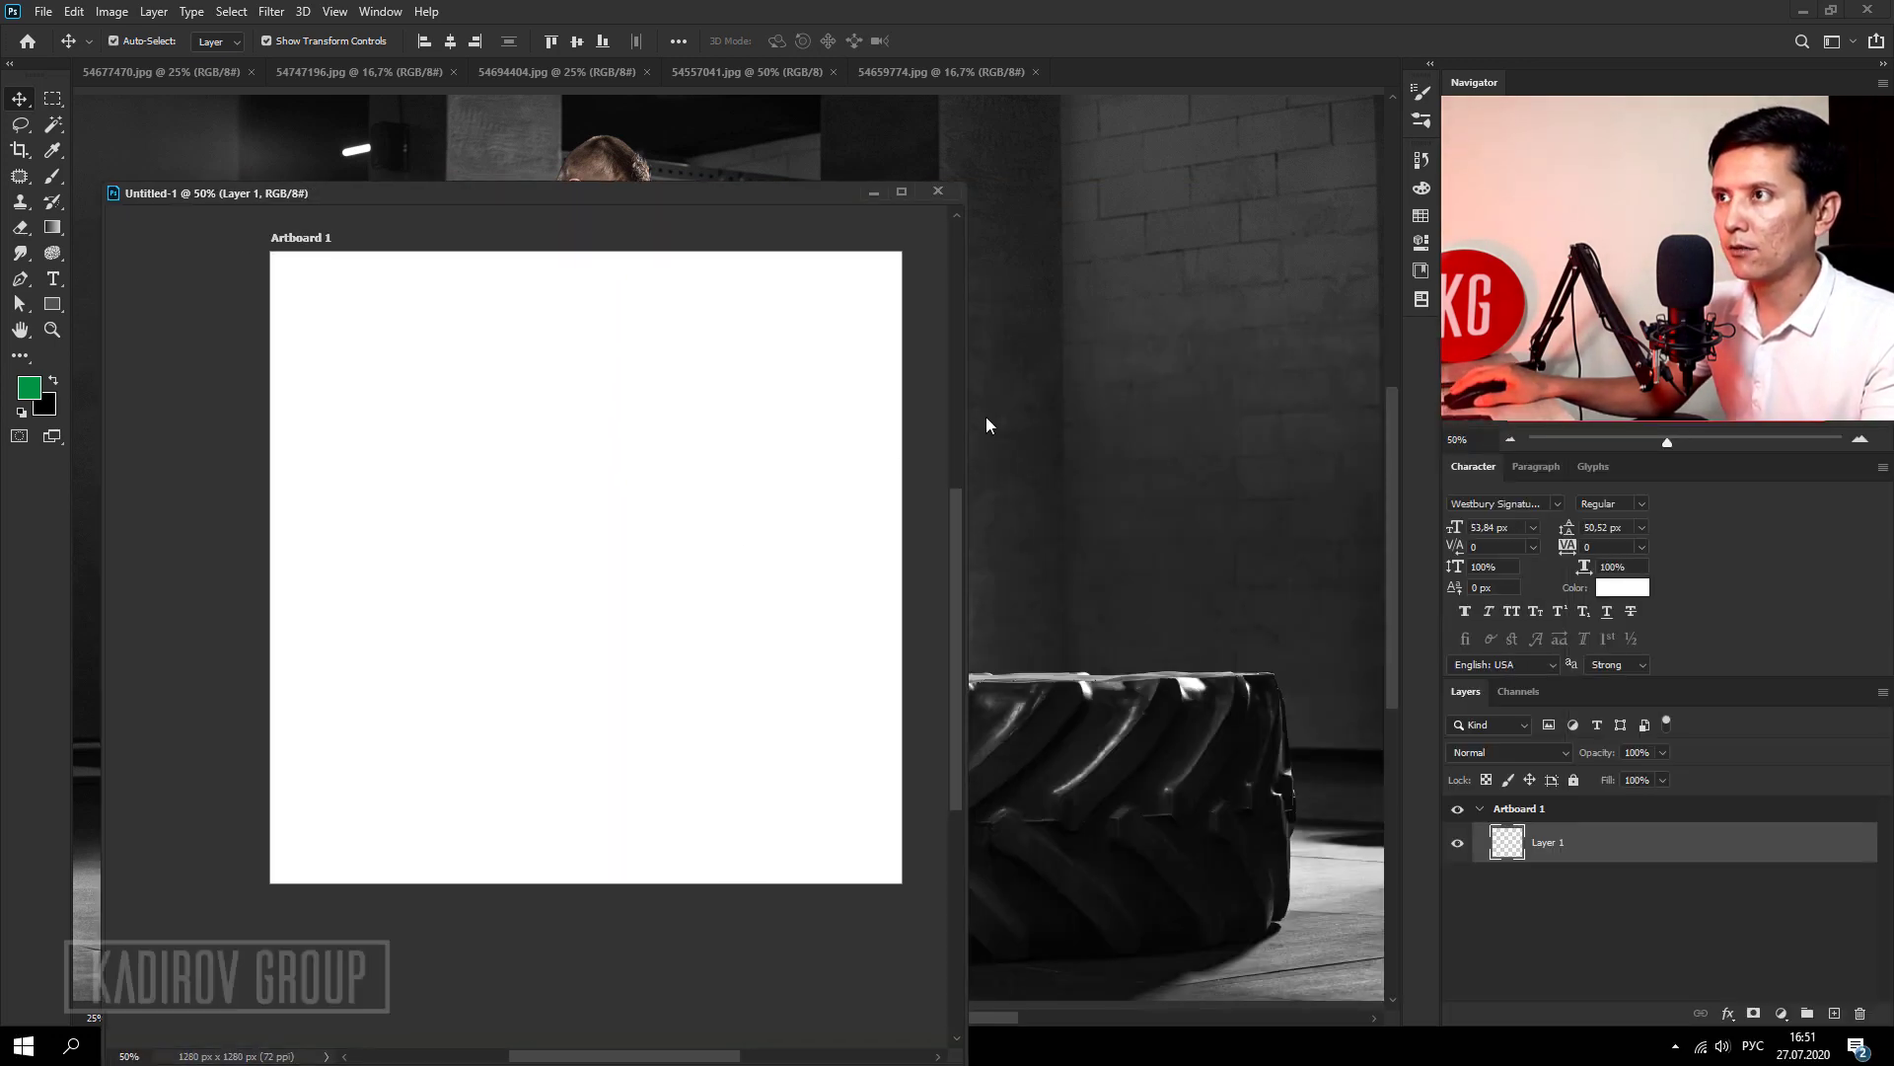
{"action": "left_click_drag", "start_coordinate": [970, 438], "coordinate": [1282, 438]}
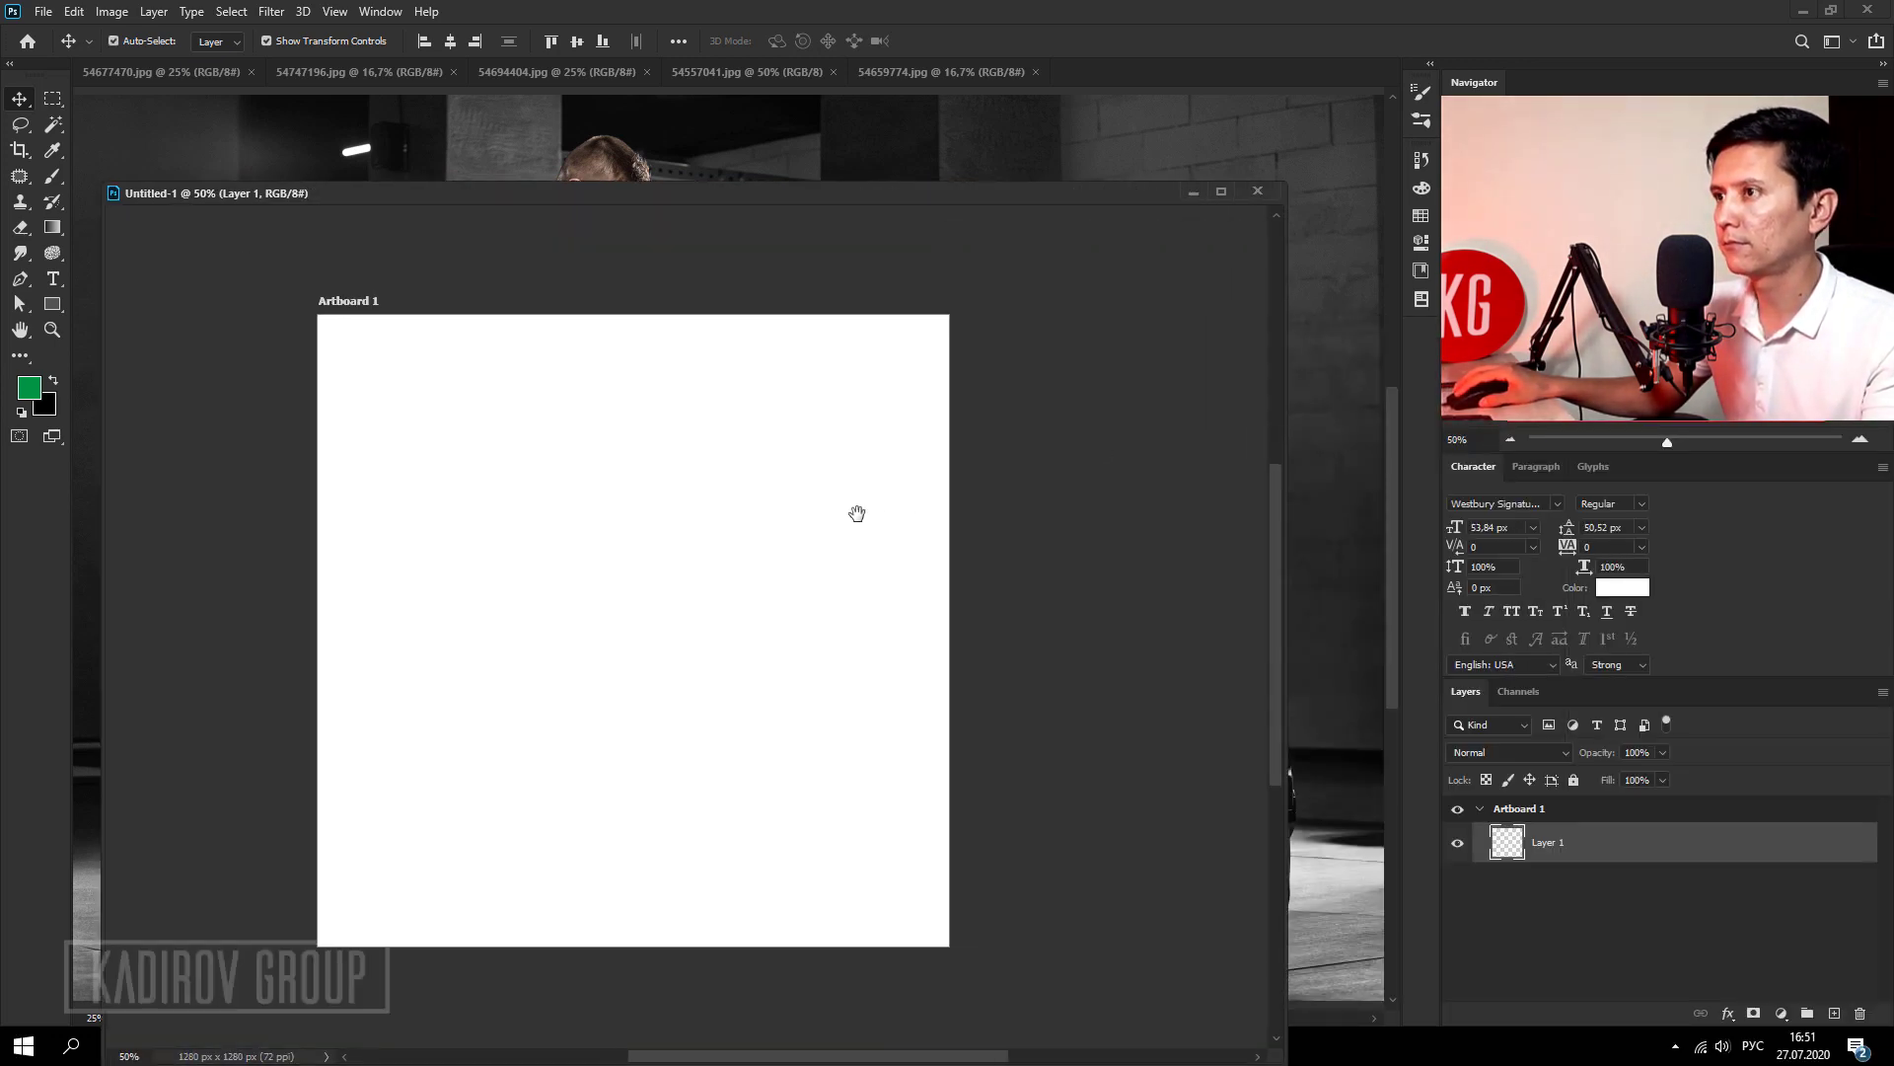
{"action": "scroll", "coordinate": [816, 512], "scroll_direction": "down", "scroll_amount": 1}
{"action": "mouse_move", "coordinate": [750, 193]}
{"action": "left_mouse_down"}
{"action": "mouse_move", "coordinate": [775, 230]}
{"action": "mouse_move", "coordinate": [783, 425]}
{"action": "mouse_move", "coordinate": [789, 235]}
{"action": "left_mouse_up"}
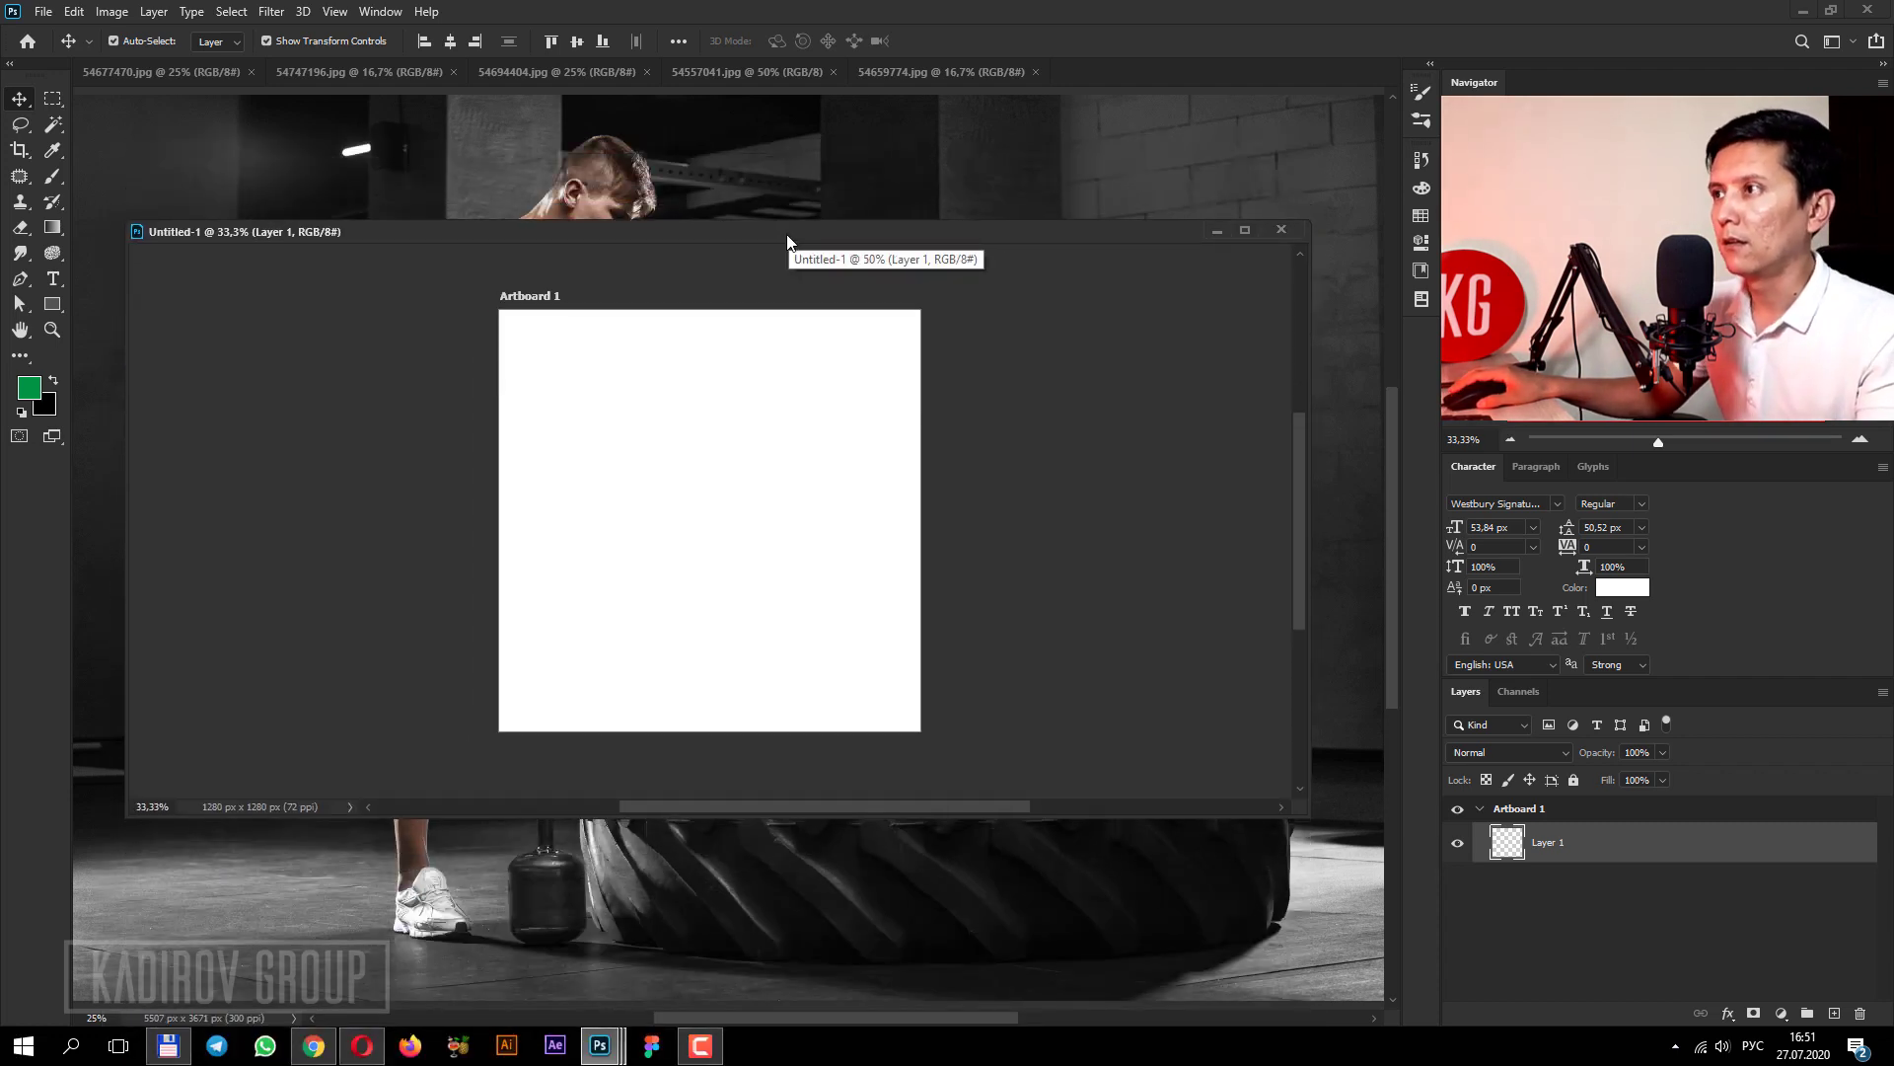
Add a Solid Color fill layer in dark grey #1a1a1a as Artboard 1's background.
{"action": "left_click", "coordinate": [1782, 1010]}
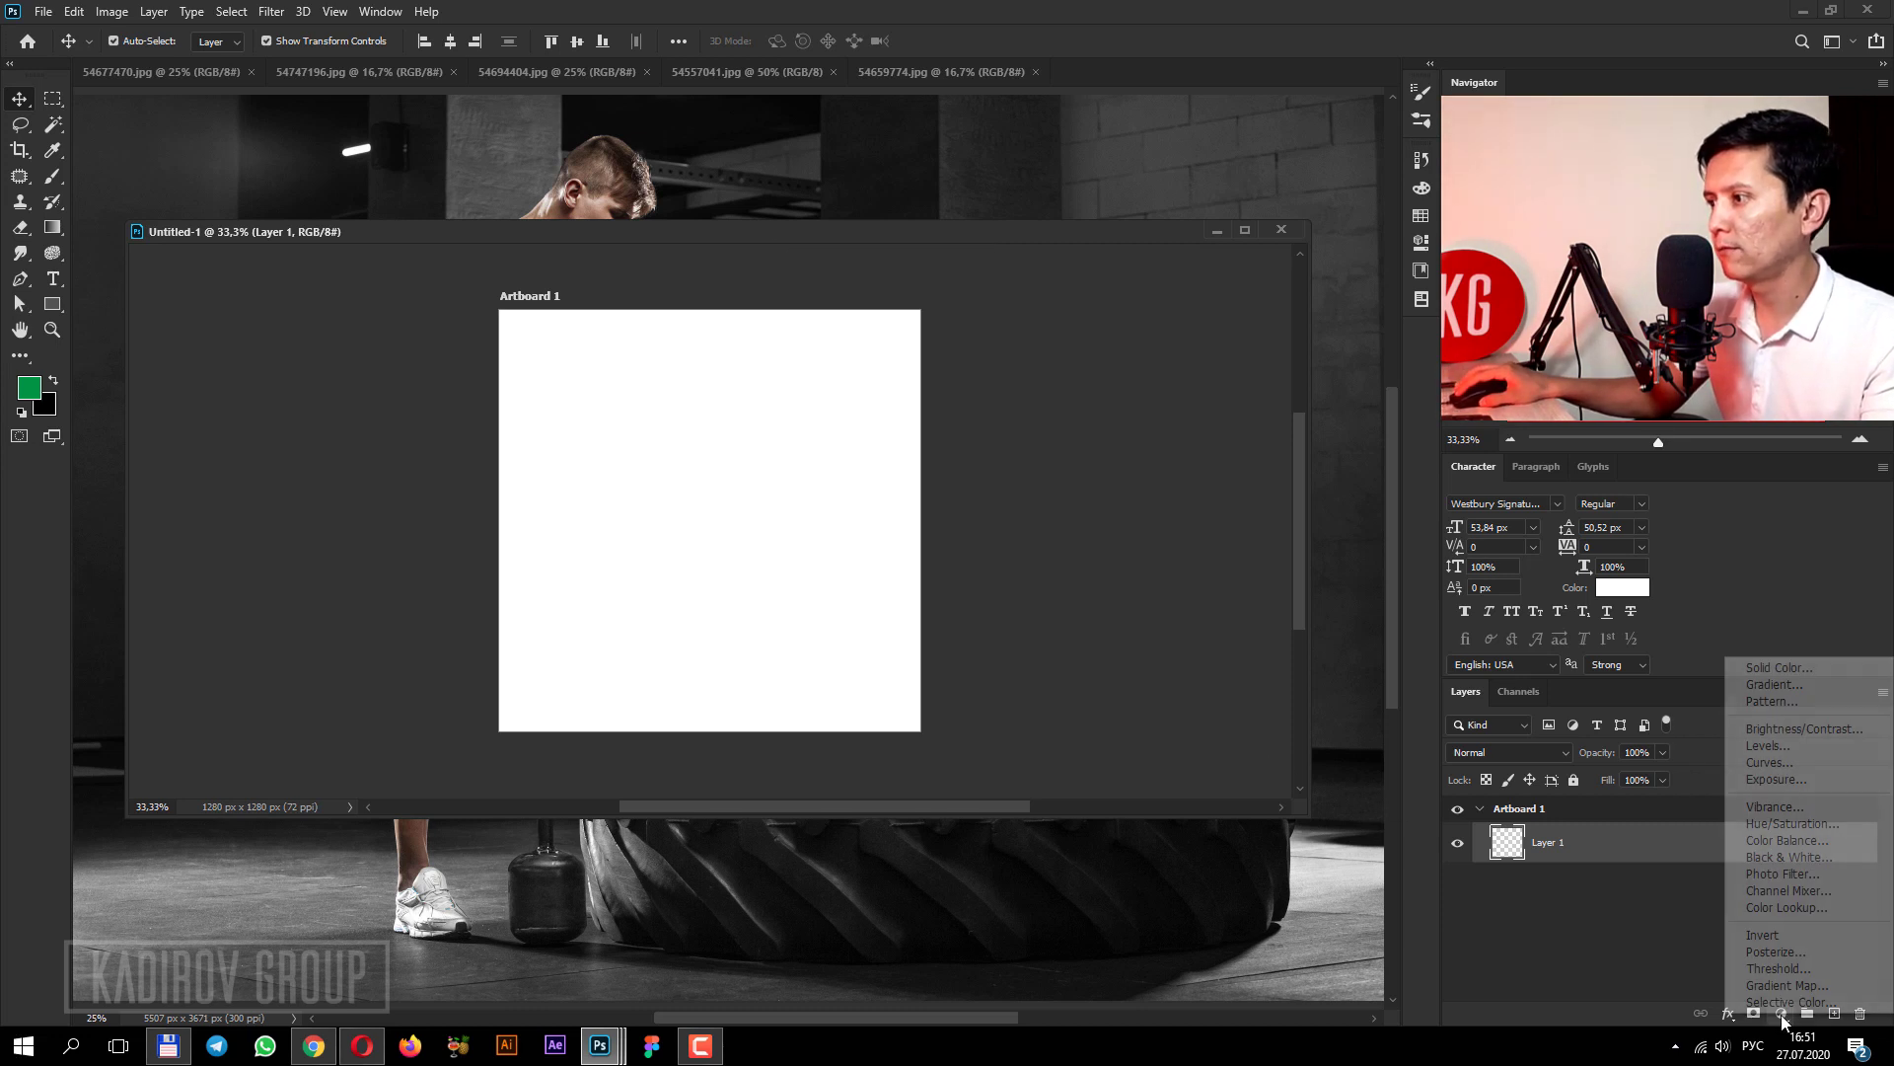
{"action": "left_click", "coordinate": [1782, 675]}
{"action": "left_click_drag", "start_coordinate": [1223, 888], "coordinate": [1152, 908]}
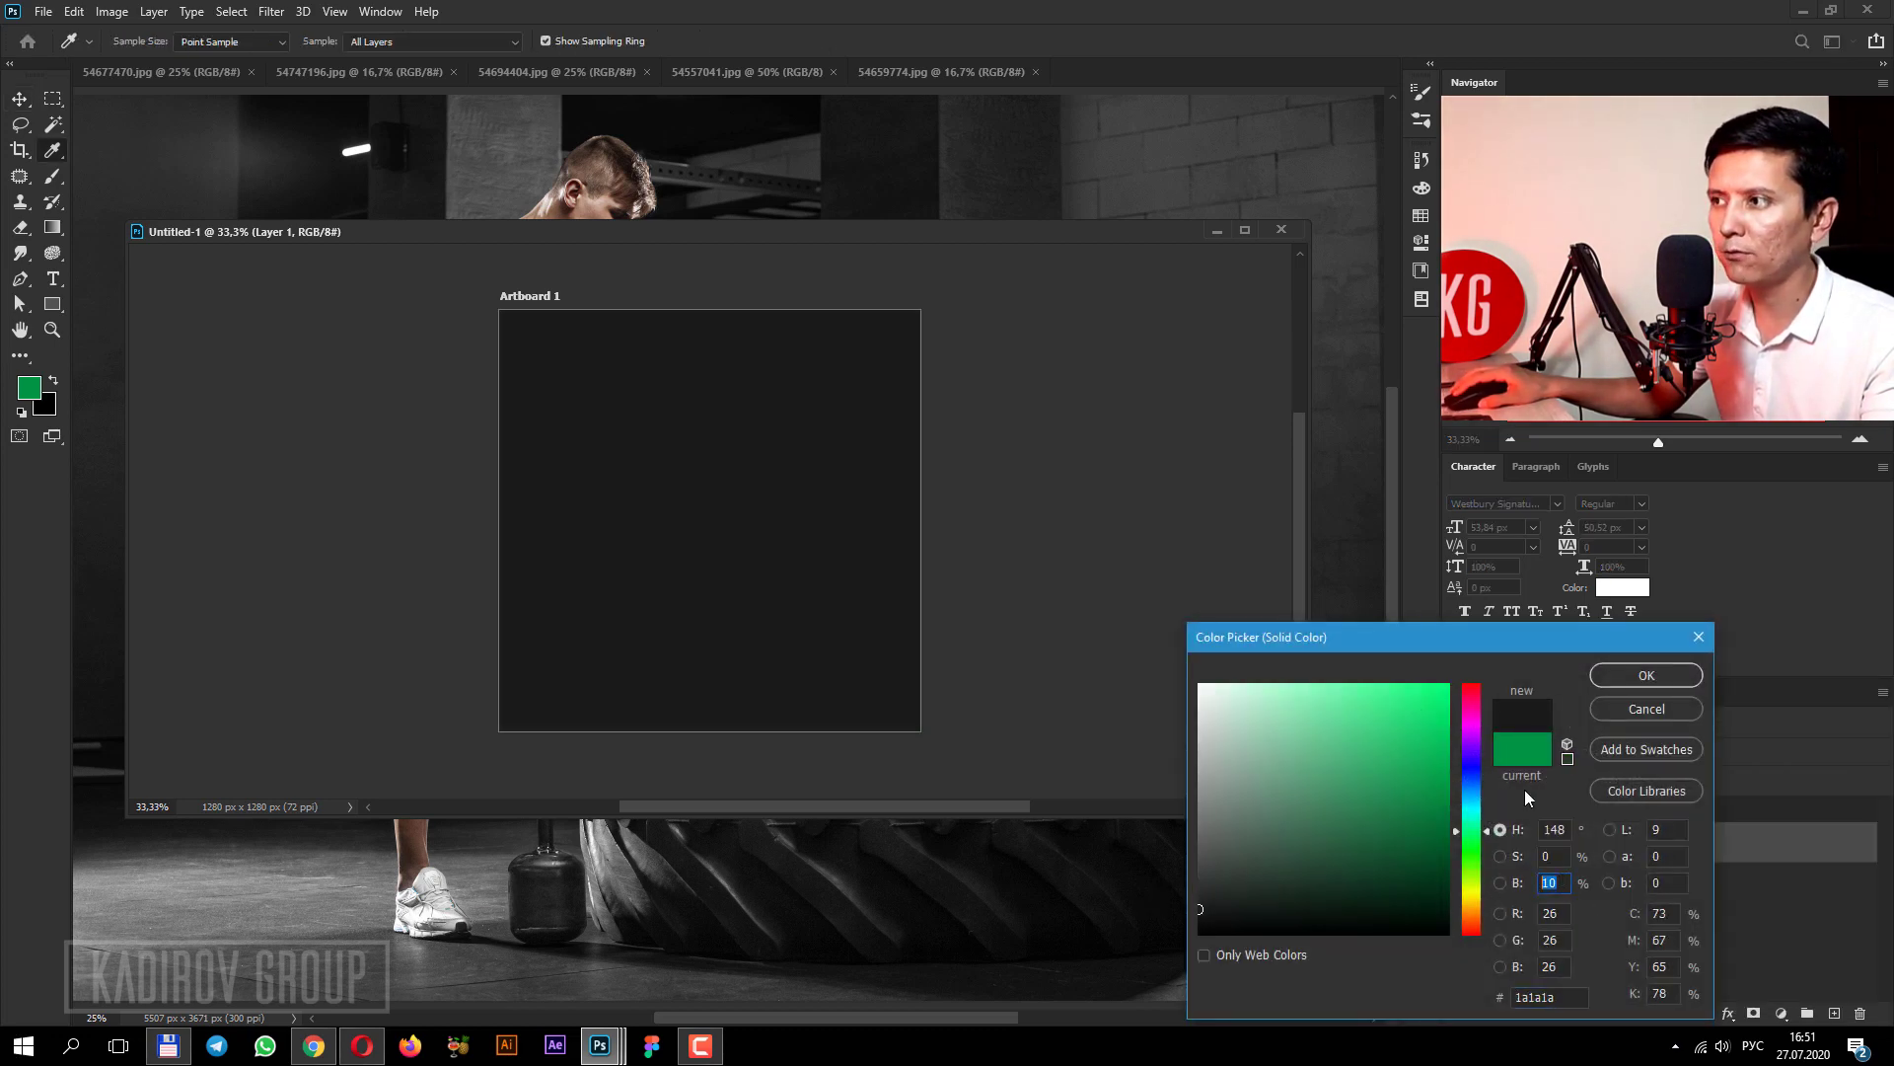
{"action": "left_click_drag", "start_coordinate": [1482, 646], "coordinate": [924, 437]}
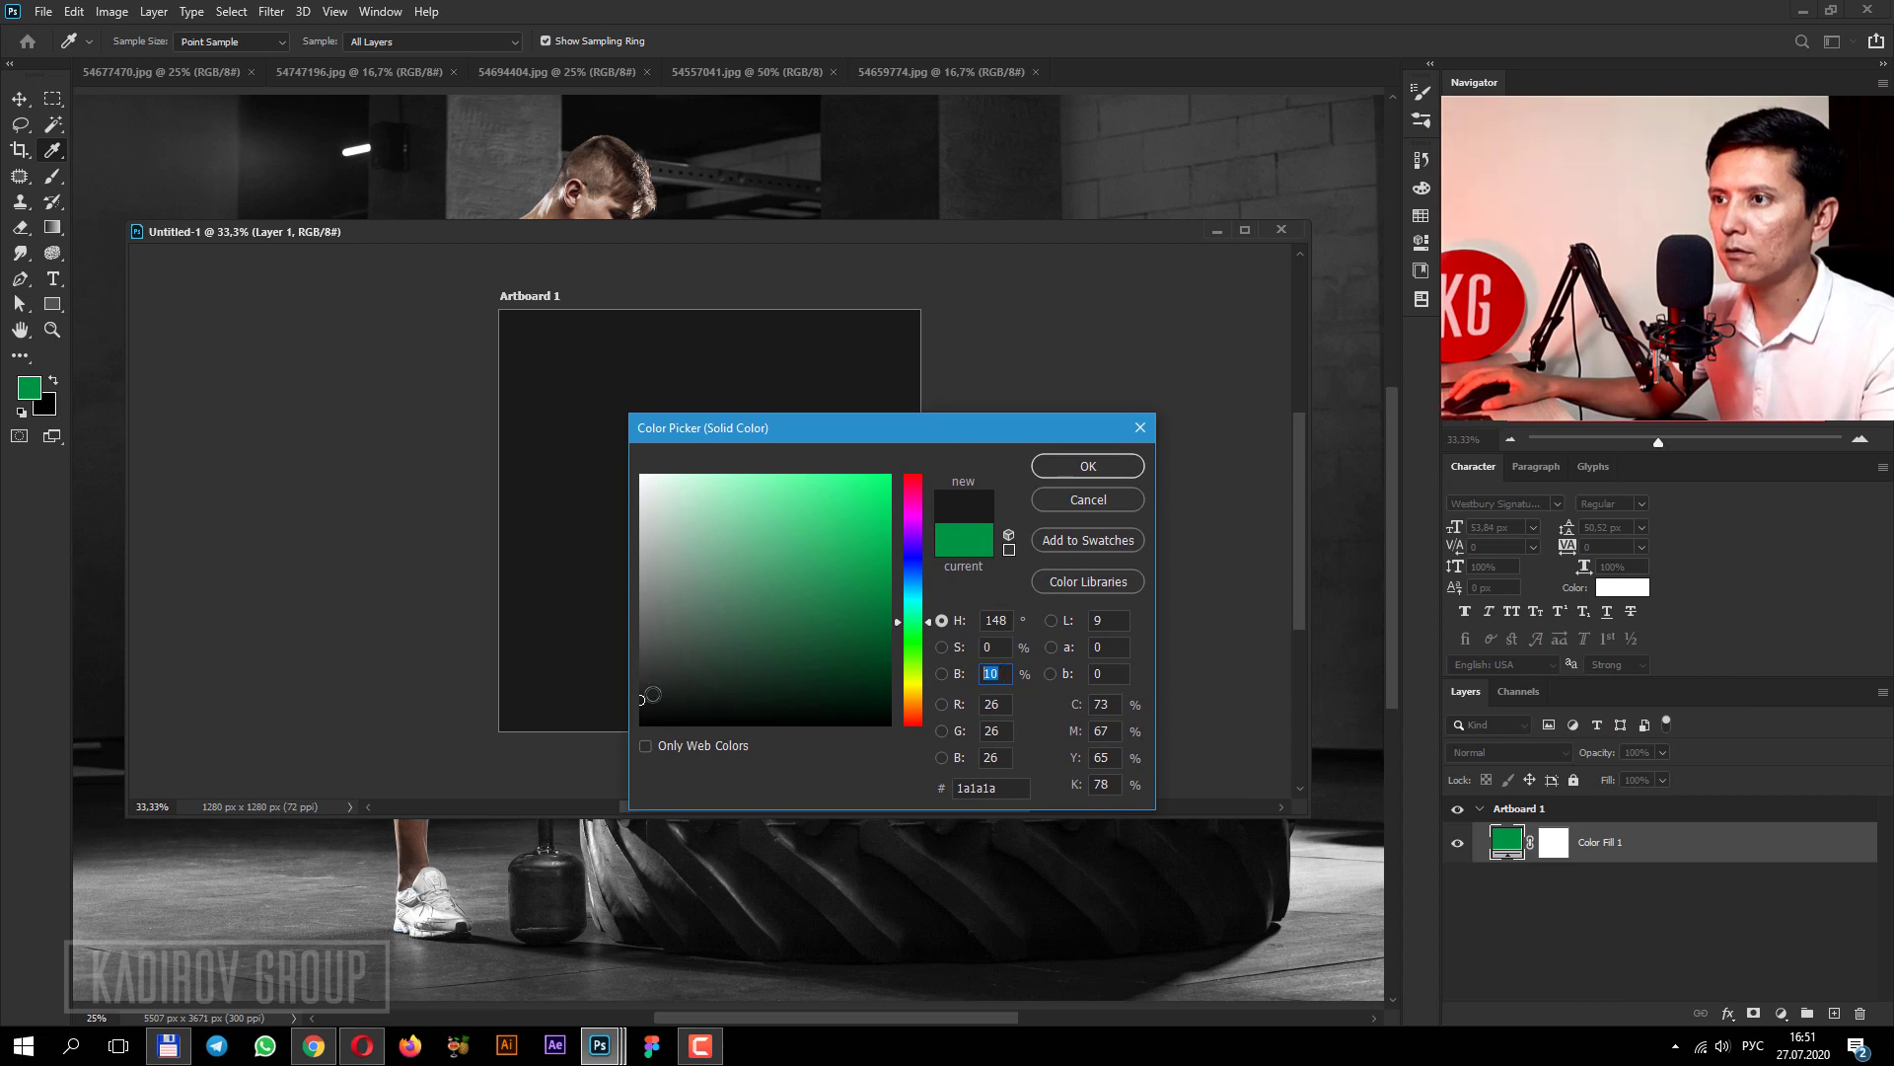
{"action": "left_click", "coordinate": [1089, 466]}
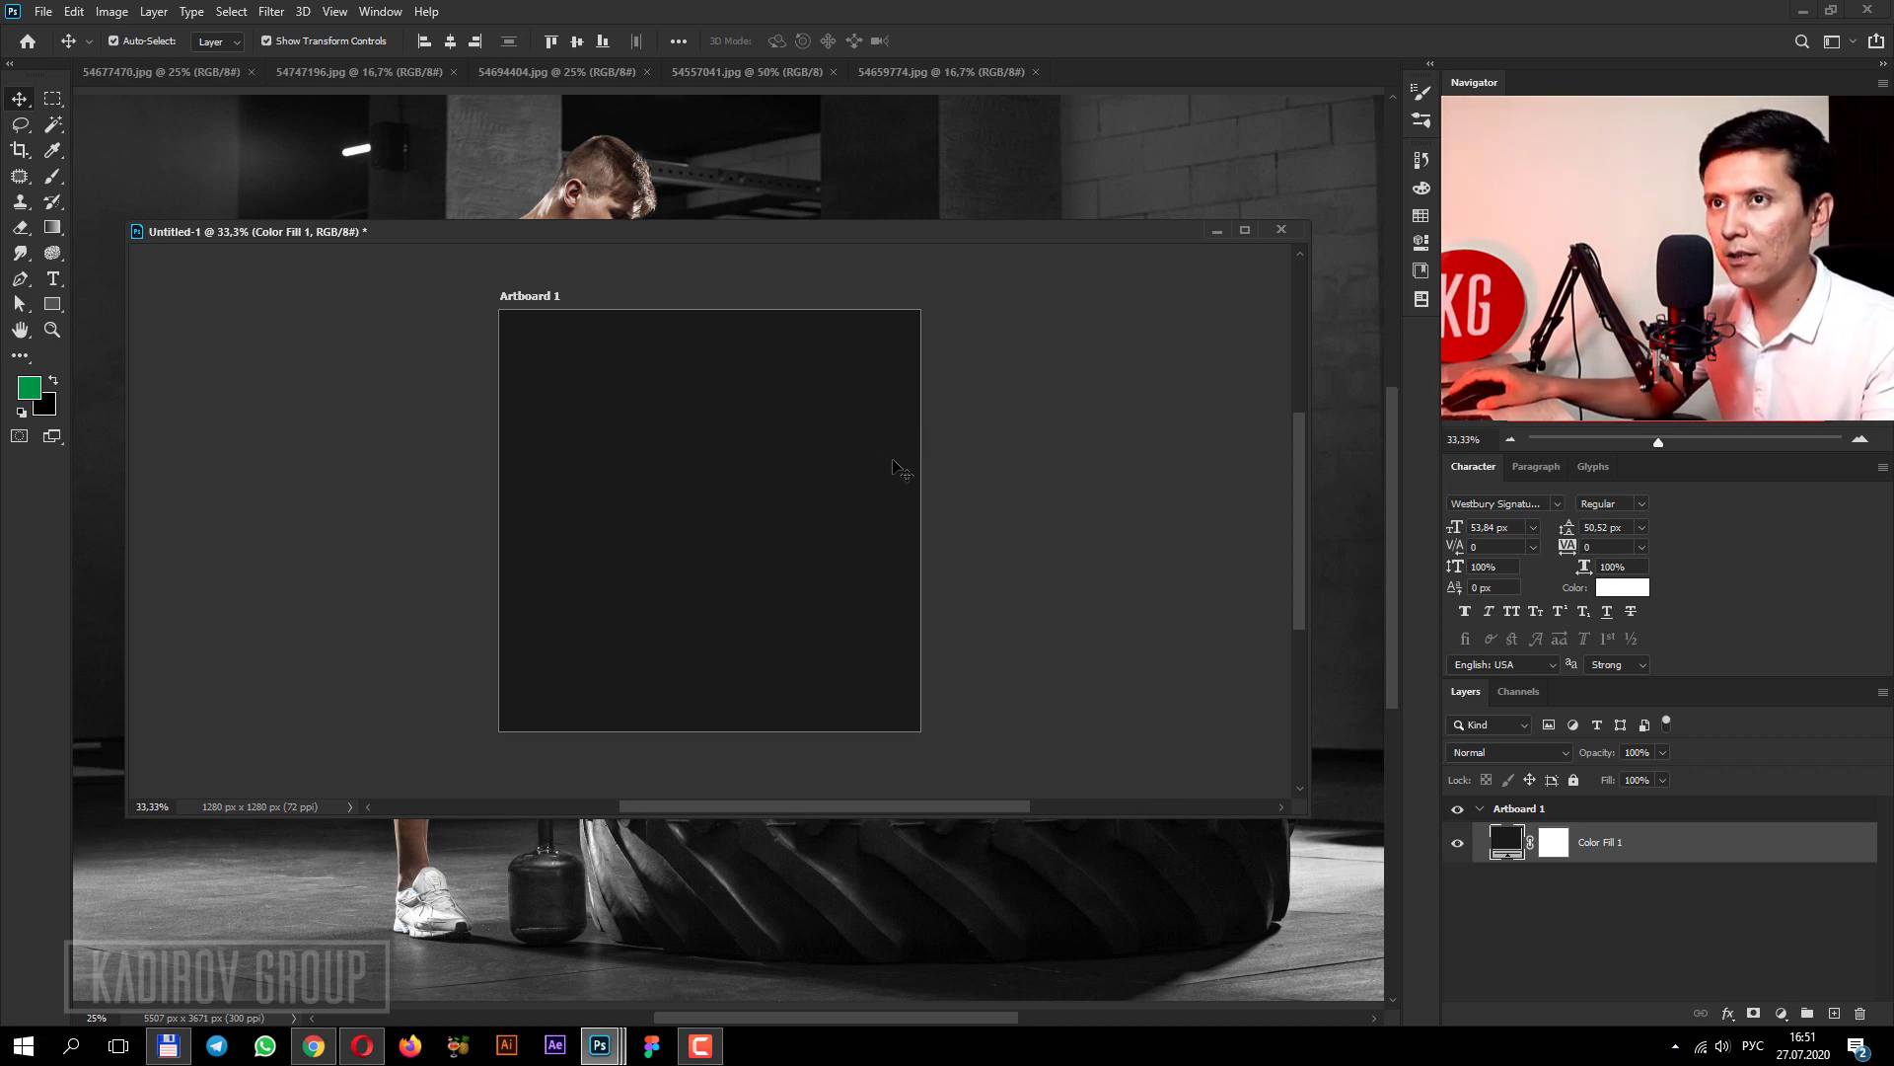
Draw an exact 10 × 10 px ellipse near the artboard's top-left at 100% zoom.
{"action": "left_click", "coordinate": [54, 309]}
{"action": "left_click", "coordinate": [123, 349]}
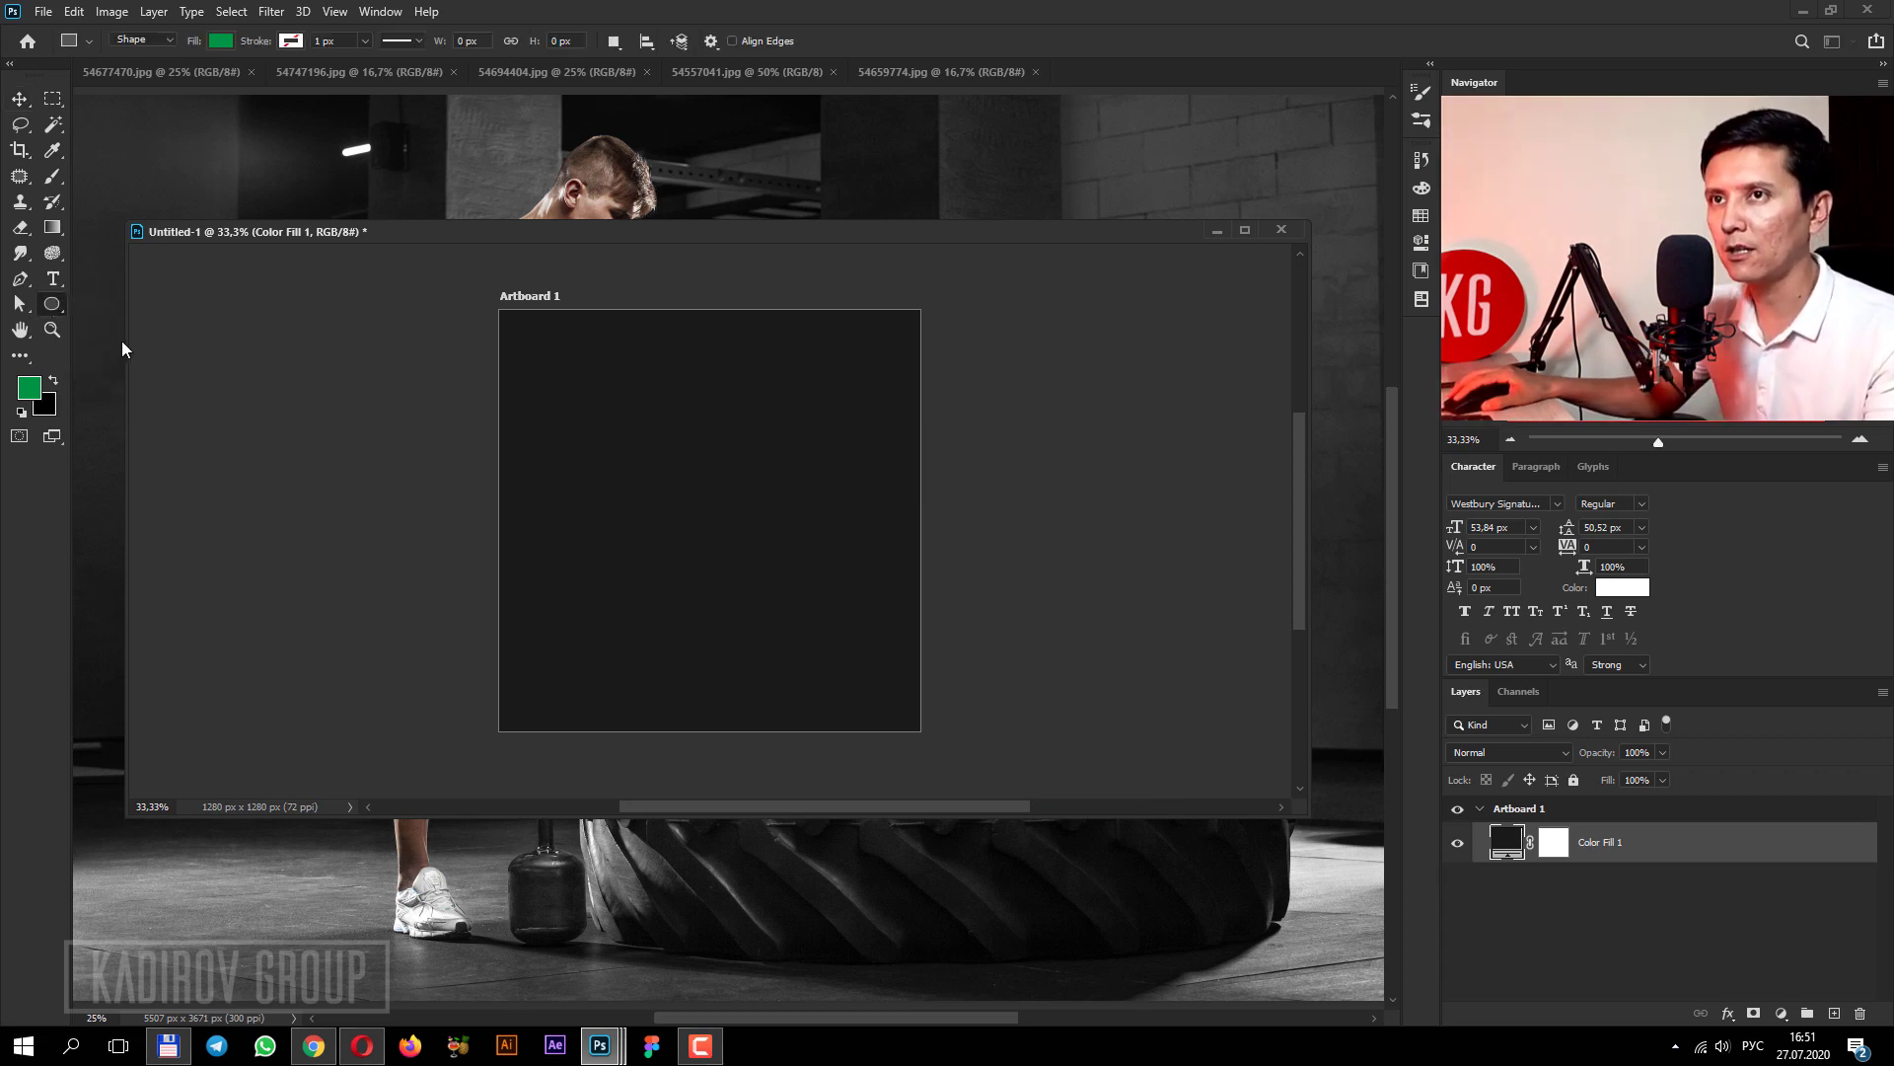
{"action": "left_click", "coordinate": [552, 356]}
{"action": "left_click", "coordinate": [644, 414]}
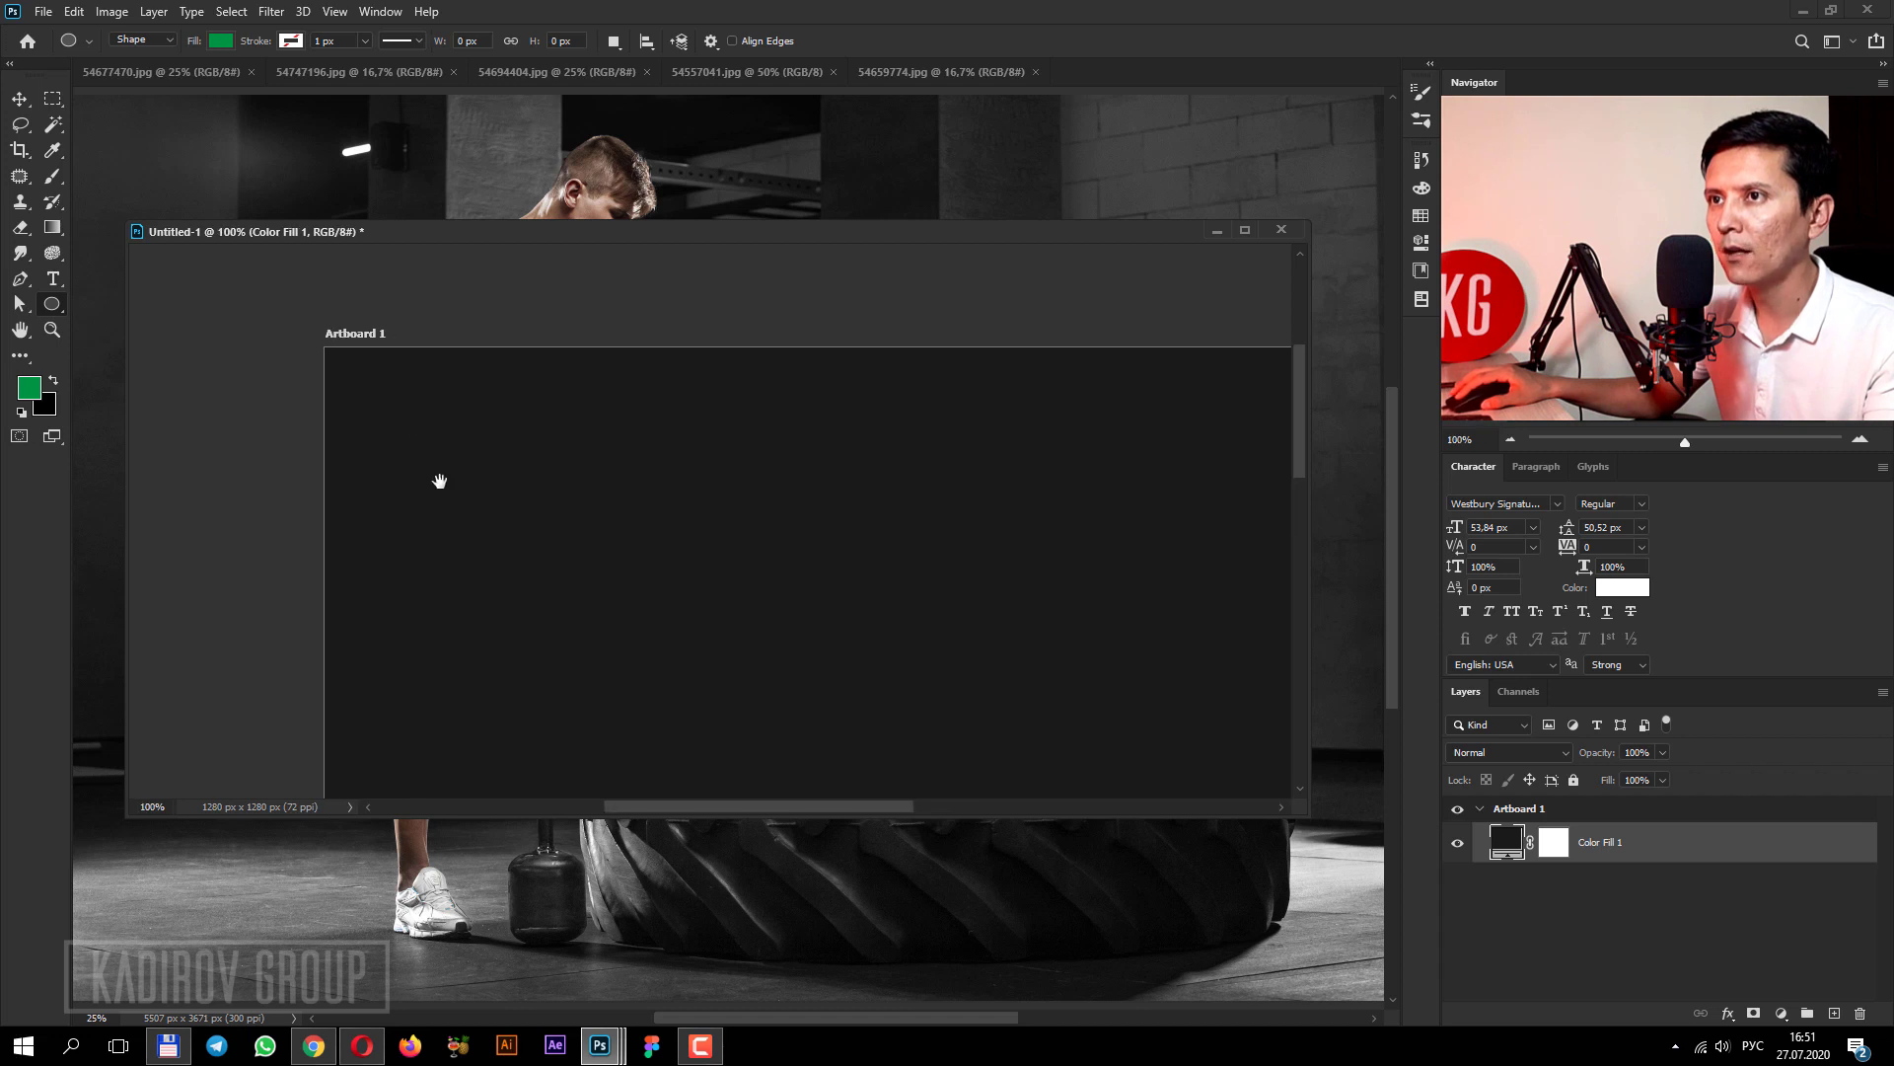
{"action": "left_click_drag", "start_coordinate": [401, 416], "coordinate": [398, 410]}
{"action": "key", "text": "ctrl+z"}
{"action": "left_click", "coordinate": [417, 415]}
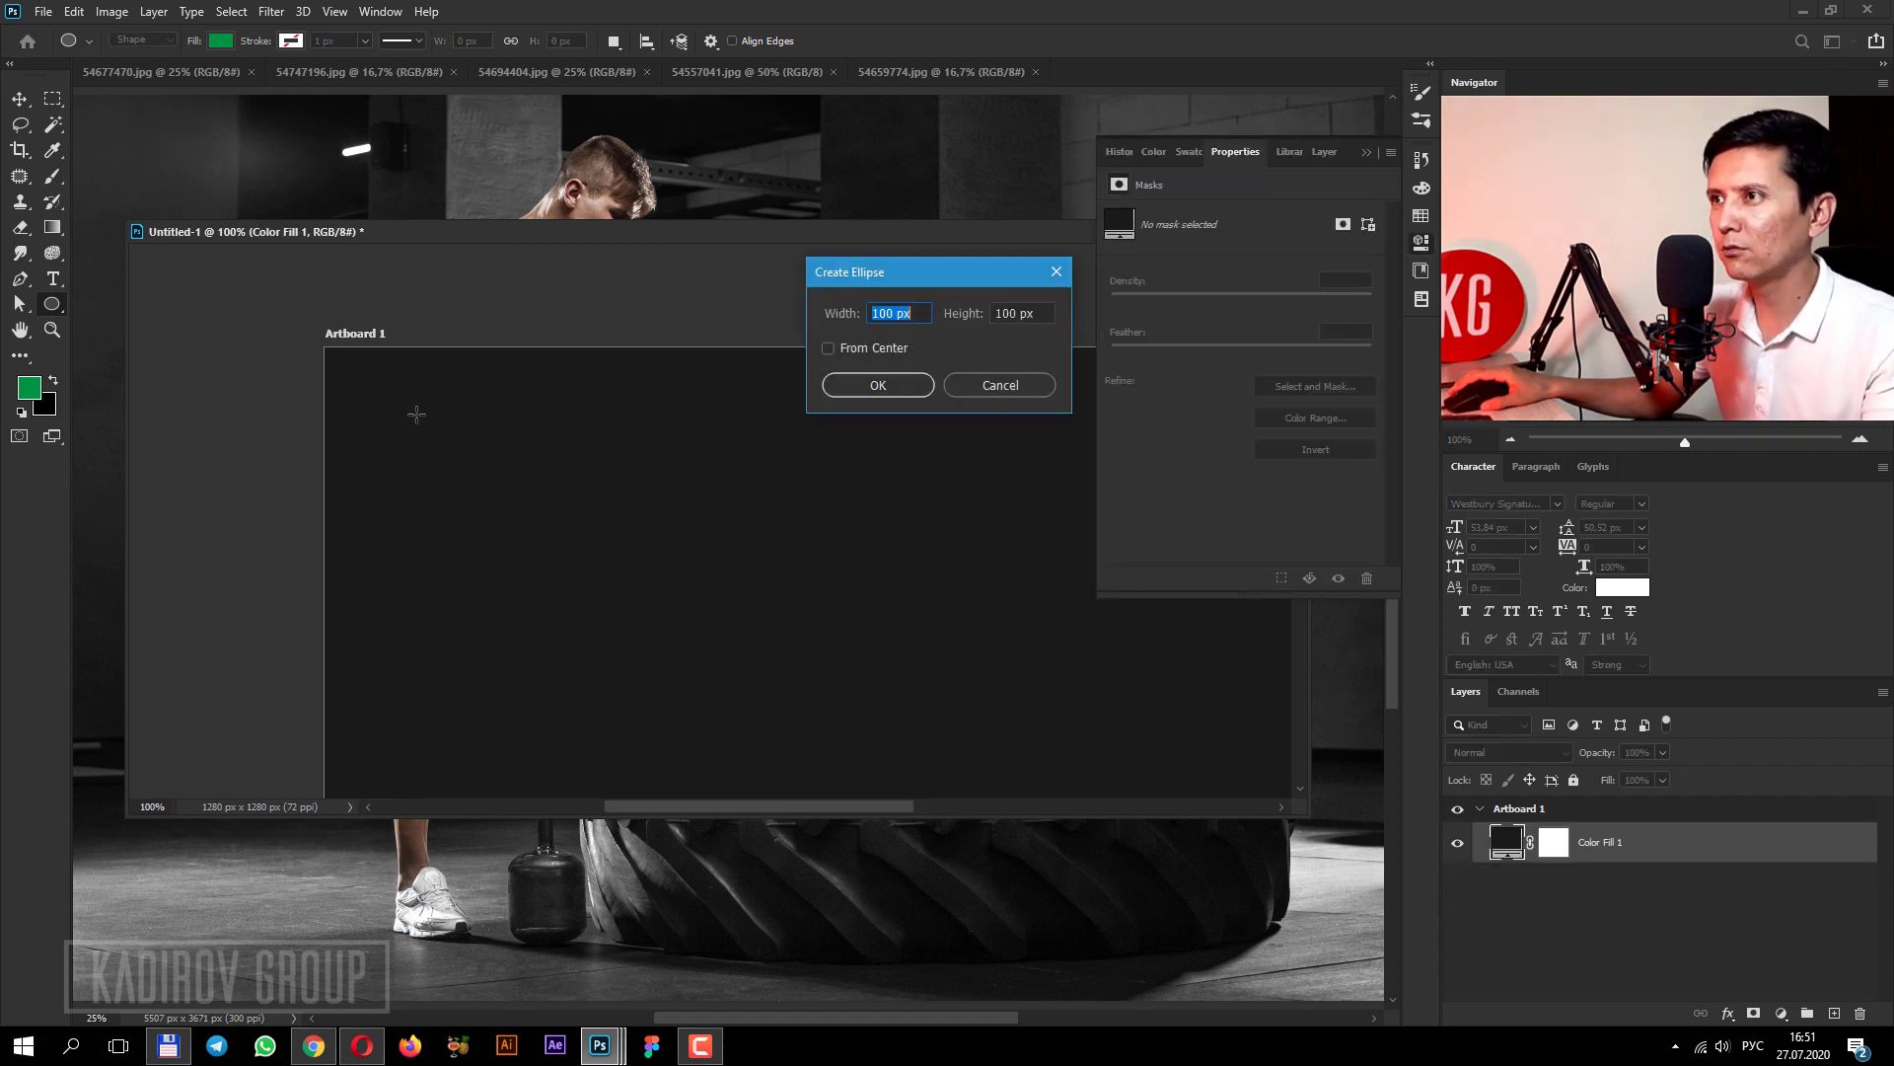
{"action": "type", "text": "10"}
{"action": "key", "text": "Tab"}
{"action": "type", "text": "10"}
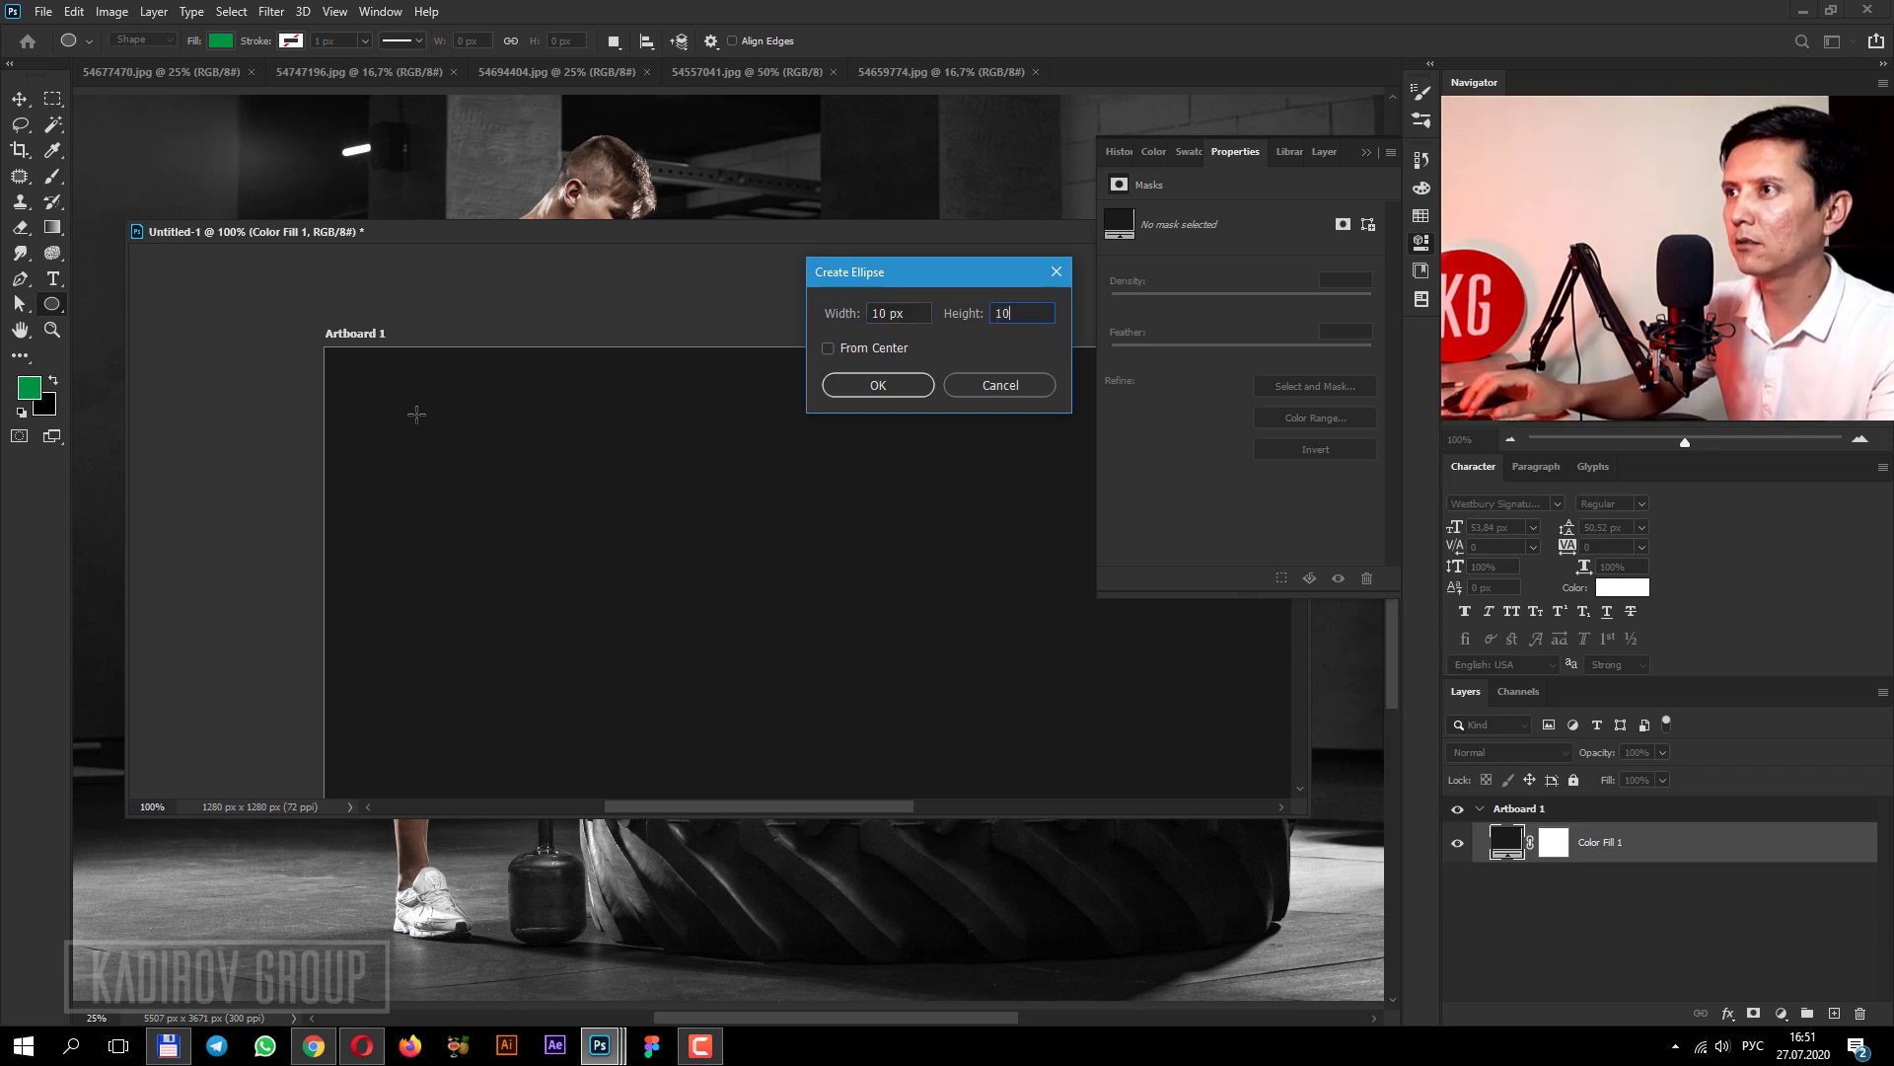
{"action": "key", "text": "Return"}
Fill the dot white and duplicate it with Ctrl+J up to Ellipse 1 copy 31.
{"action": "key", "text": "v"}
{"action": "double_click", "coordinate": [1513, 840]}
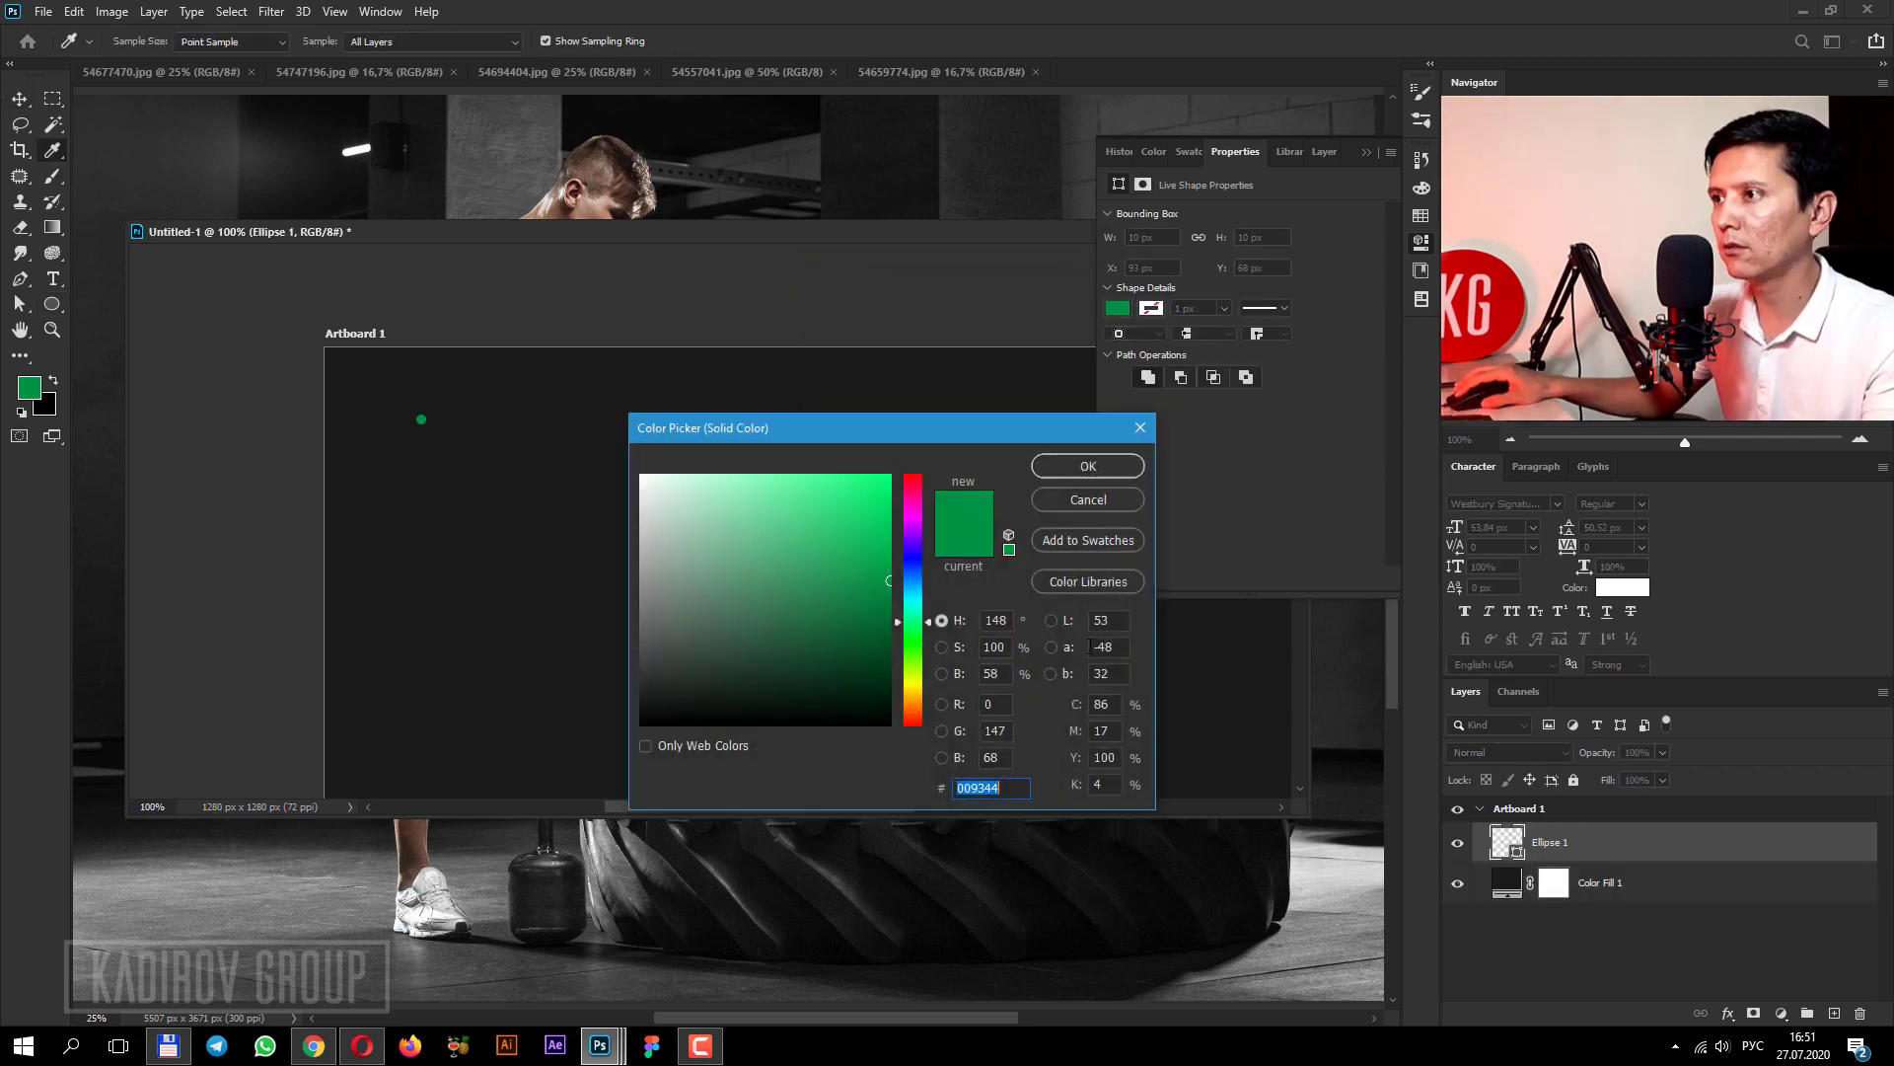
{"action": "left_click_drag", "start_coordinate": [691, 552], "coordinate": [544, 465]}
{"action": "left_click", "coordinate": [1077, 469]}
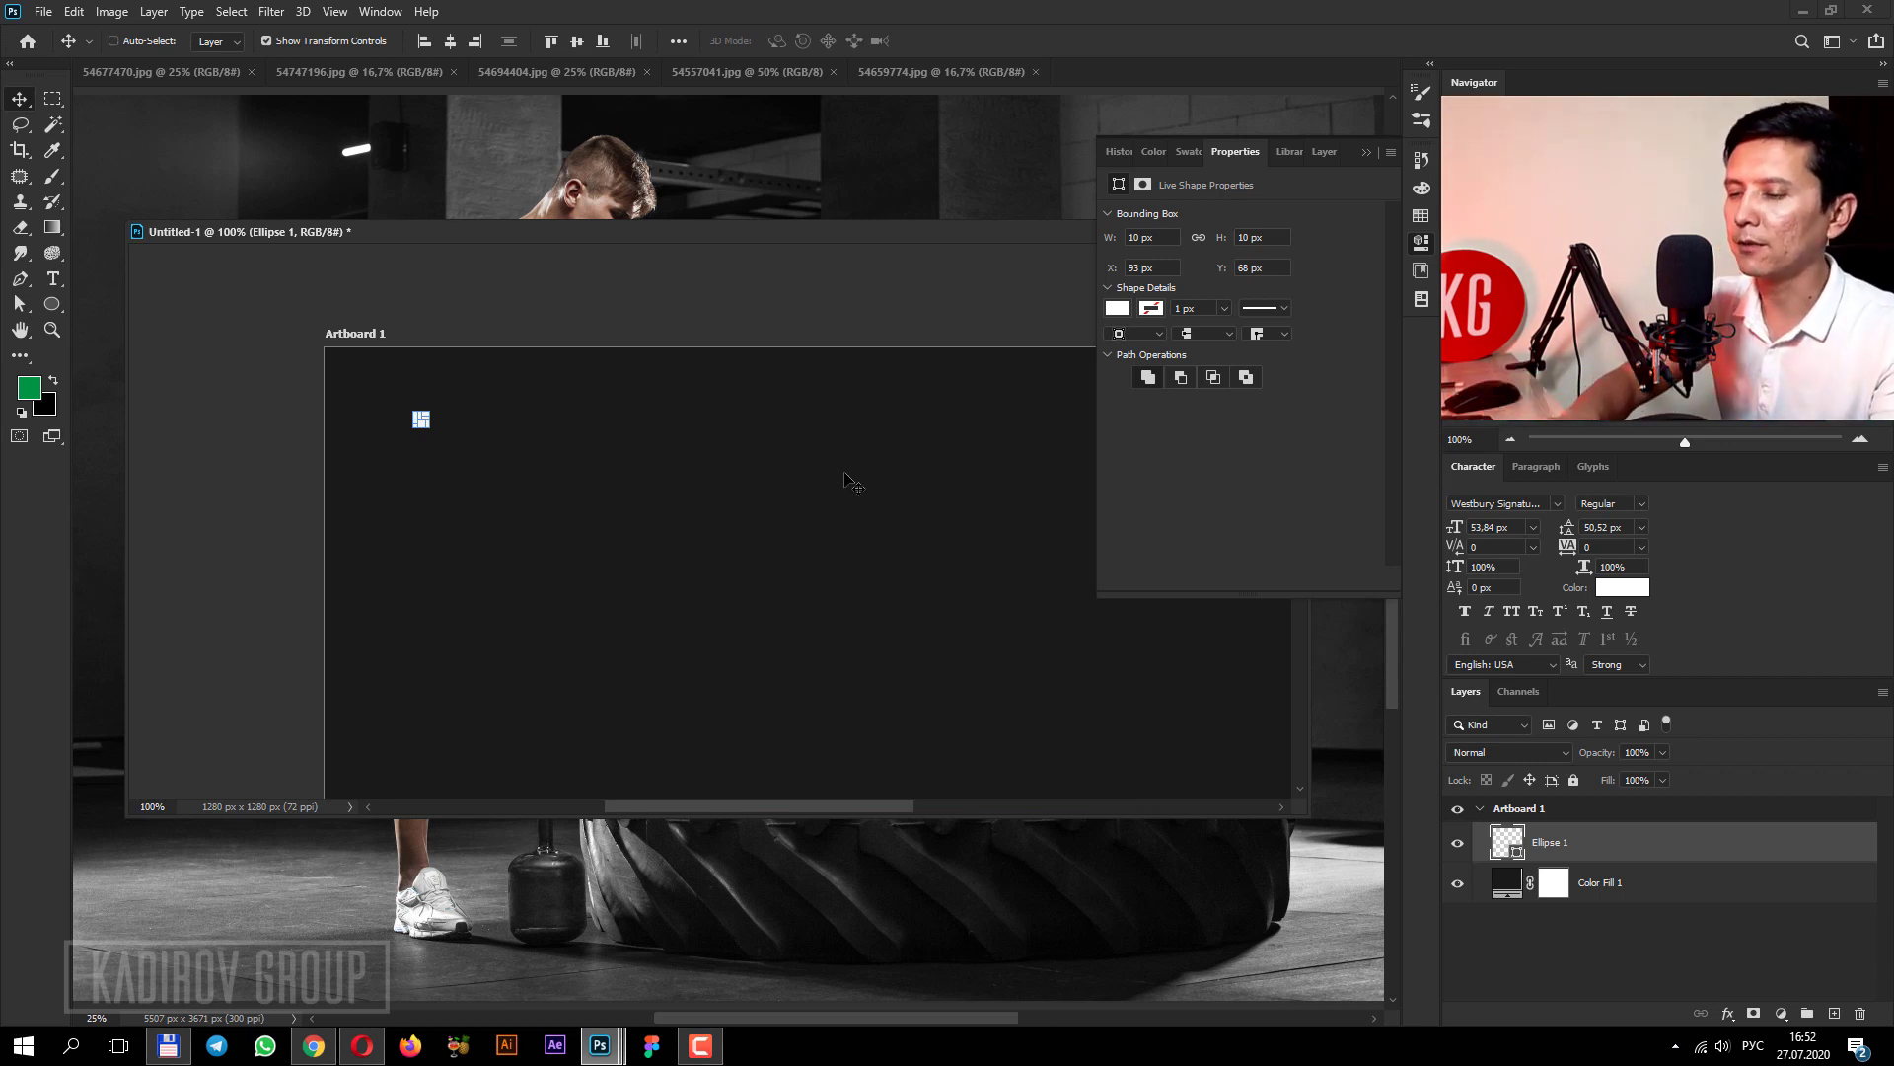
{"action": "key", "text": "ctrl+j"}
{"action": "key", "text": "ctrl+j"}
{"action": "key", "text": "ctrl+j"}
{"action": "key", "text": "ctrl+j"}
{"action": "key", "text": "ctrl+j"}
{"action": "key", "text": "ctrl+j"}
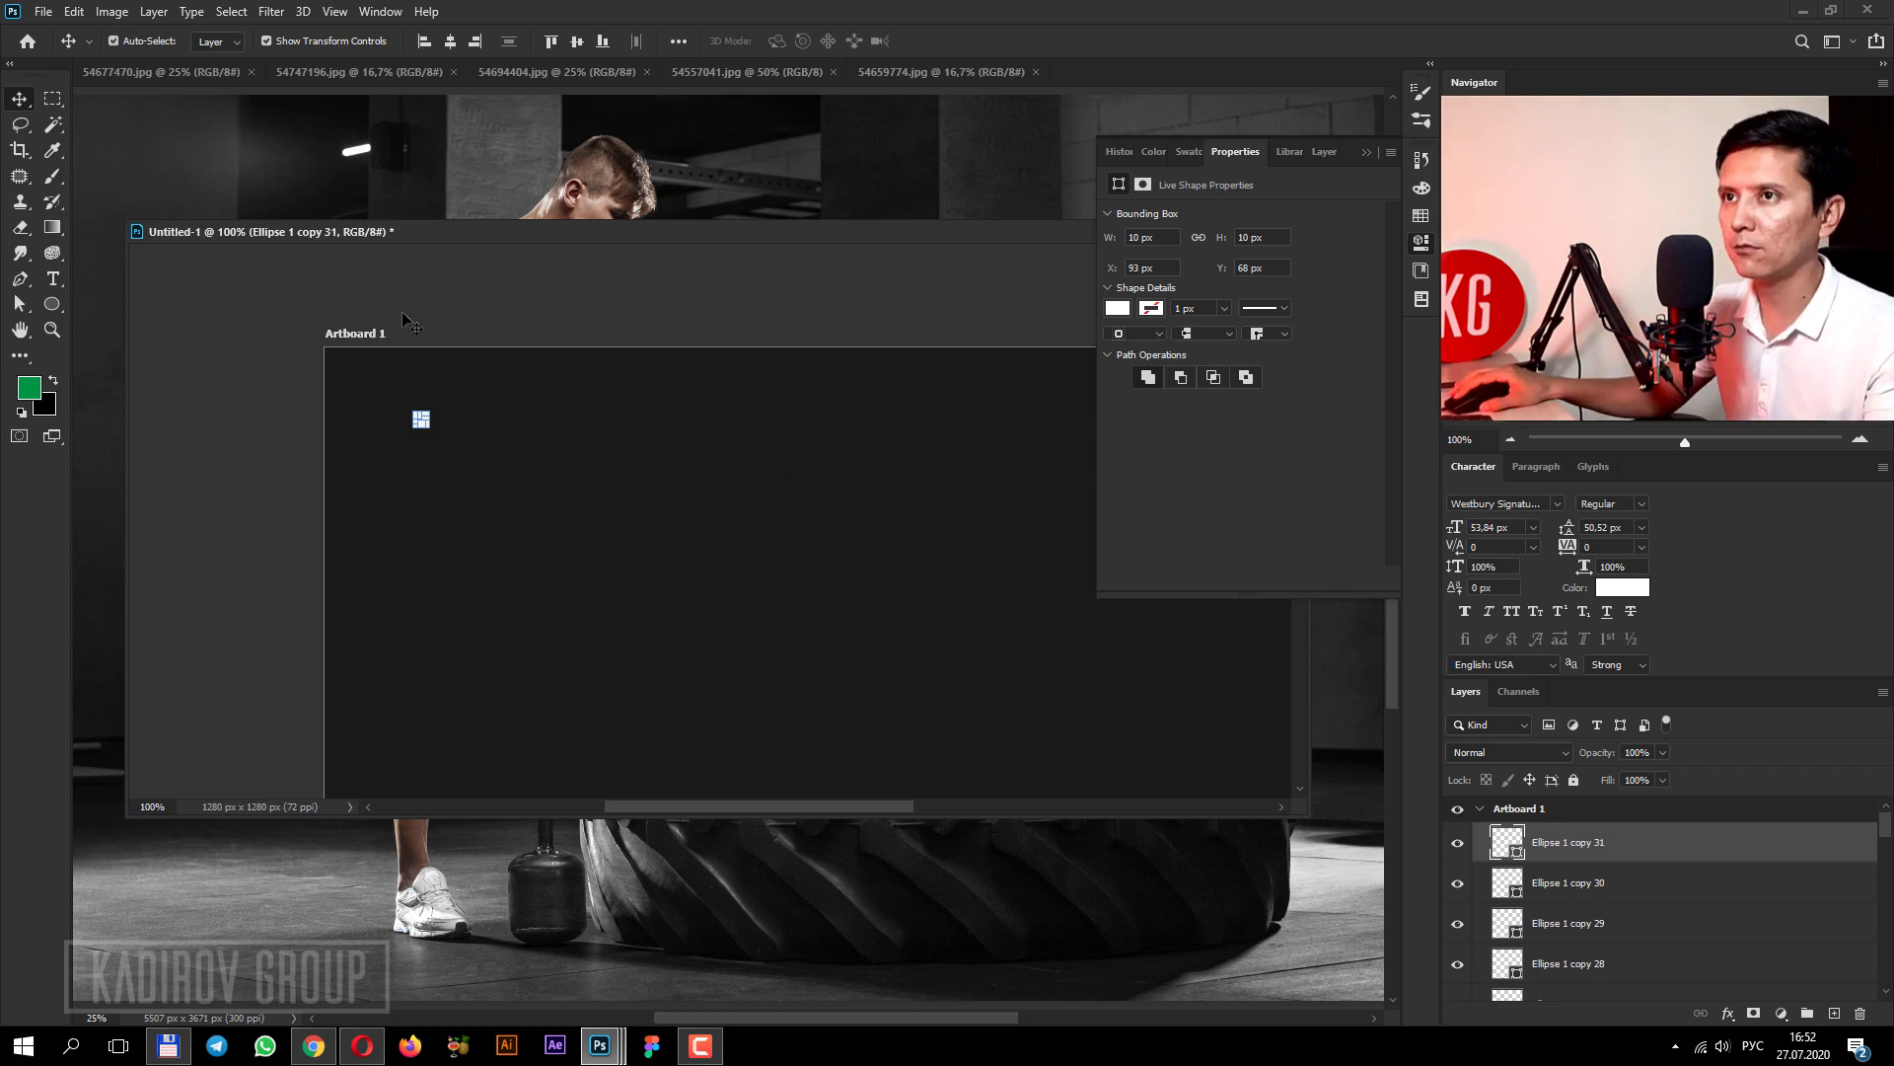
{"action": "left_click", "coordinate": [410, 411]}
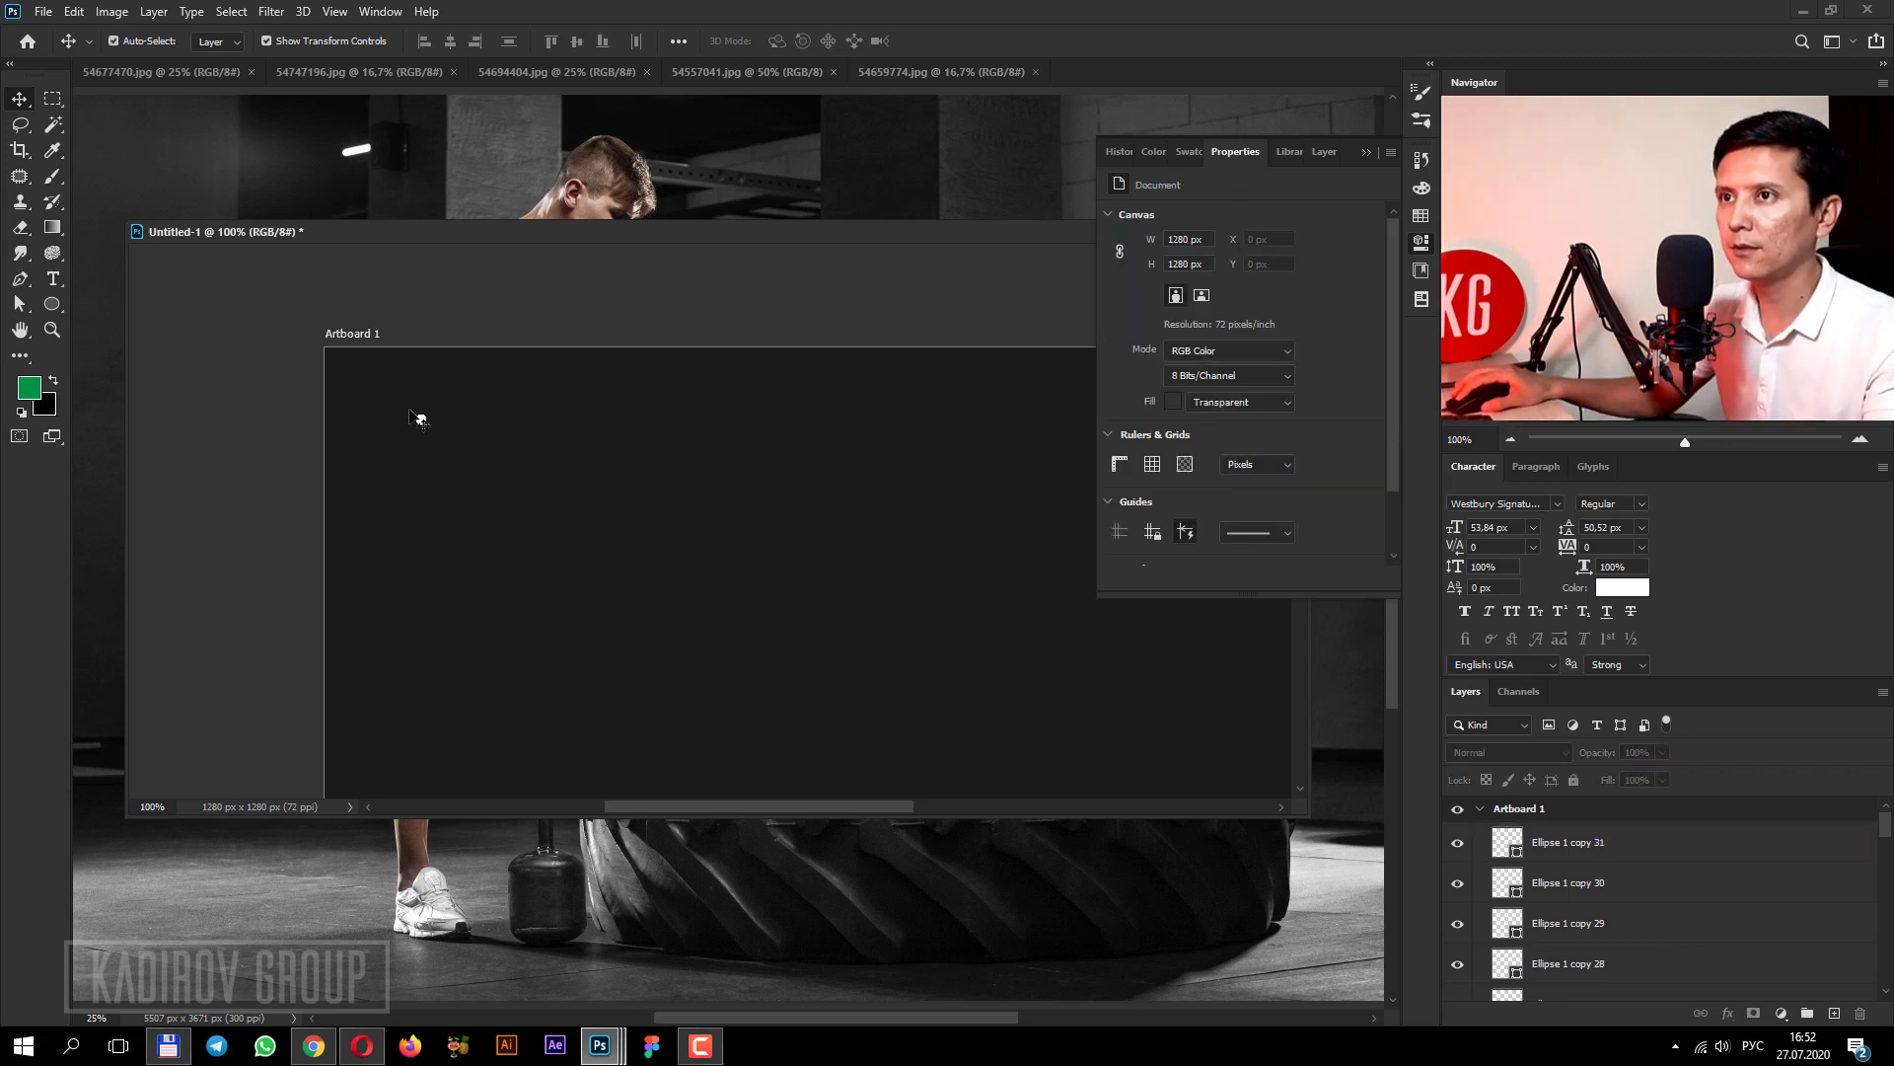
Move the top dot copy to the artboard's right edge and select all the dot layers.
{"action": "left_click", "coordinate": [1367, 153]}
{"action": "left_click_drag", "start_coordinate": [424, 427], "coordinate": [1236, 419]}
{"action": "key", "text": "ctrl+minus"}
{"action": "mouse_move", "coordinate": [1053, 451]}
{"action": "left_mouse_down"}
{"action": "mouse_move", "coordinate": [913, 411]}
{"action": "mouse_move", "coordinate": [1122, 409]}
{"action": "left_mouse_up"}
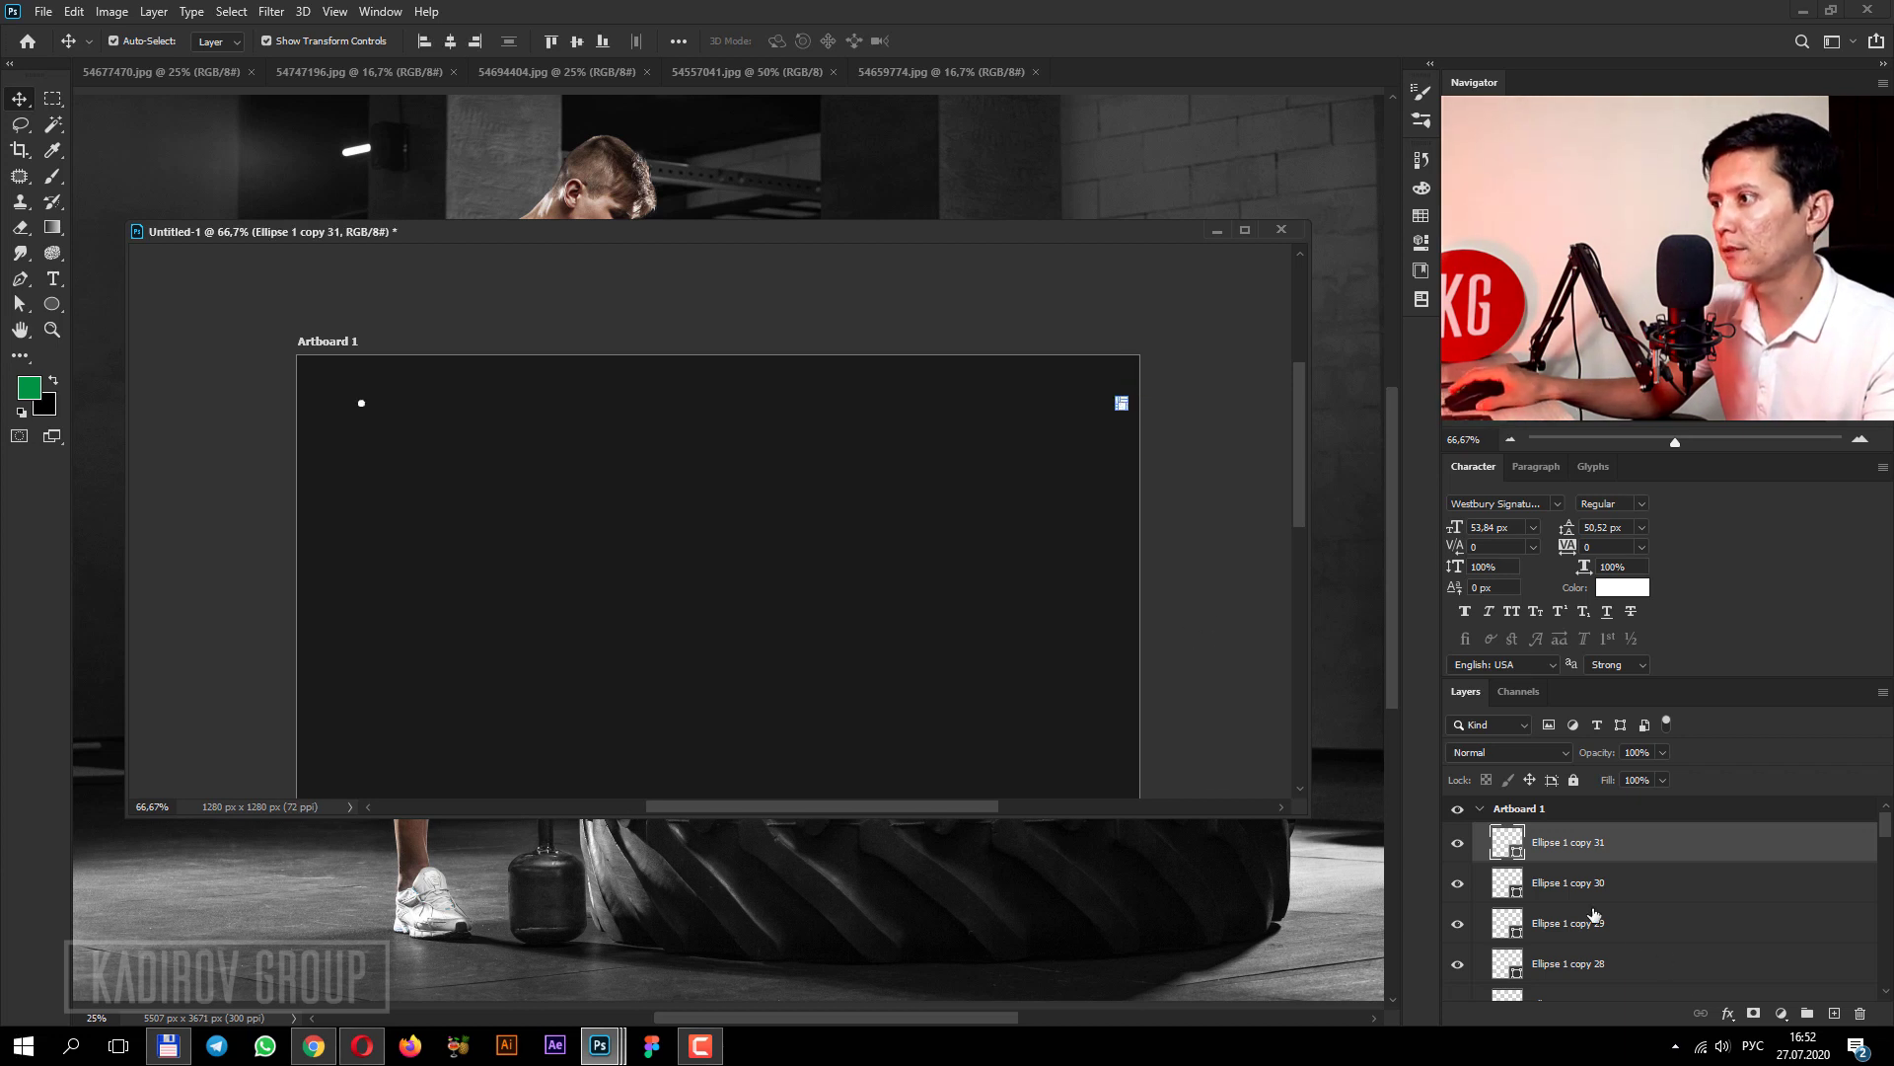
{"action": "scroll", "coordinate": [1594, 888], "scroll_direction": "down", "scroll_amount": 2}
{"action": "scroll", "coordinate": [1593, 888], "scroll_direction": "down", "scroll_amount": 4}
{"action": "scroll", "coordinate": [1597, 889], "scroll_direction": "down", "scroll_amount": 4}
{"action": "scroll", "coordinate": [1600, 890], "scroll_direction": "down", "scroll_amount": 4}
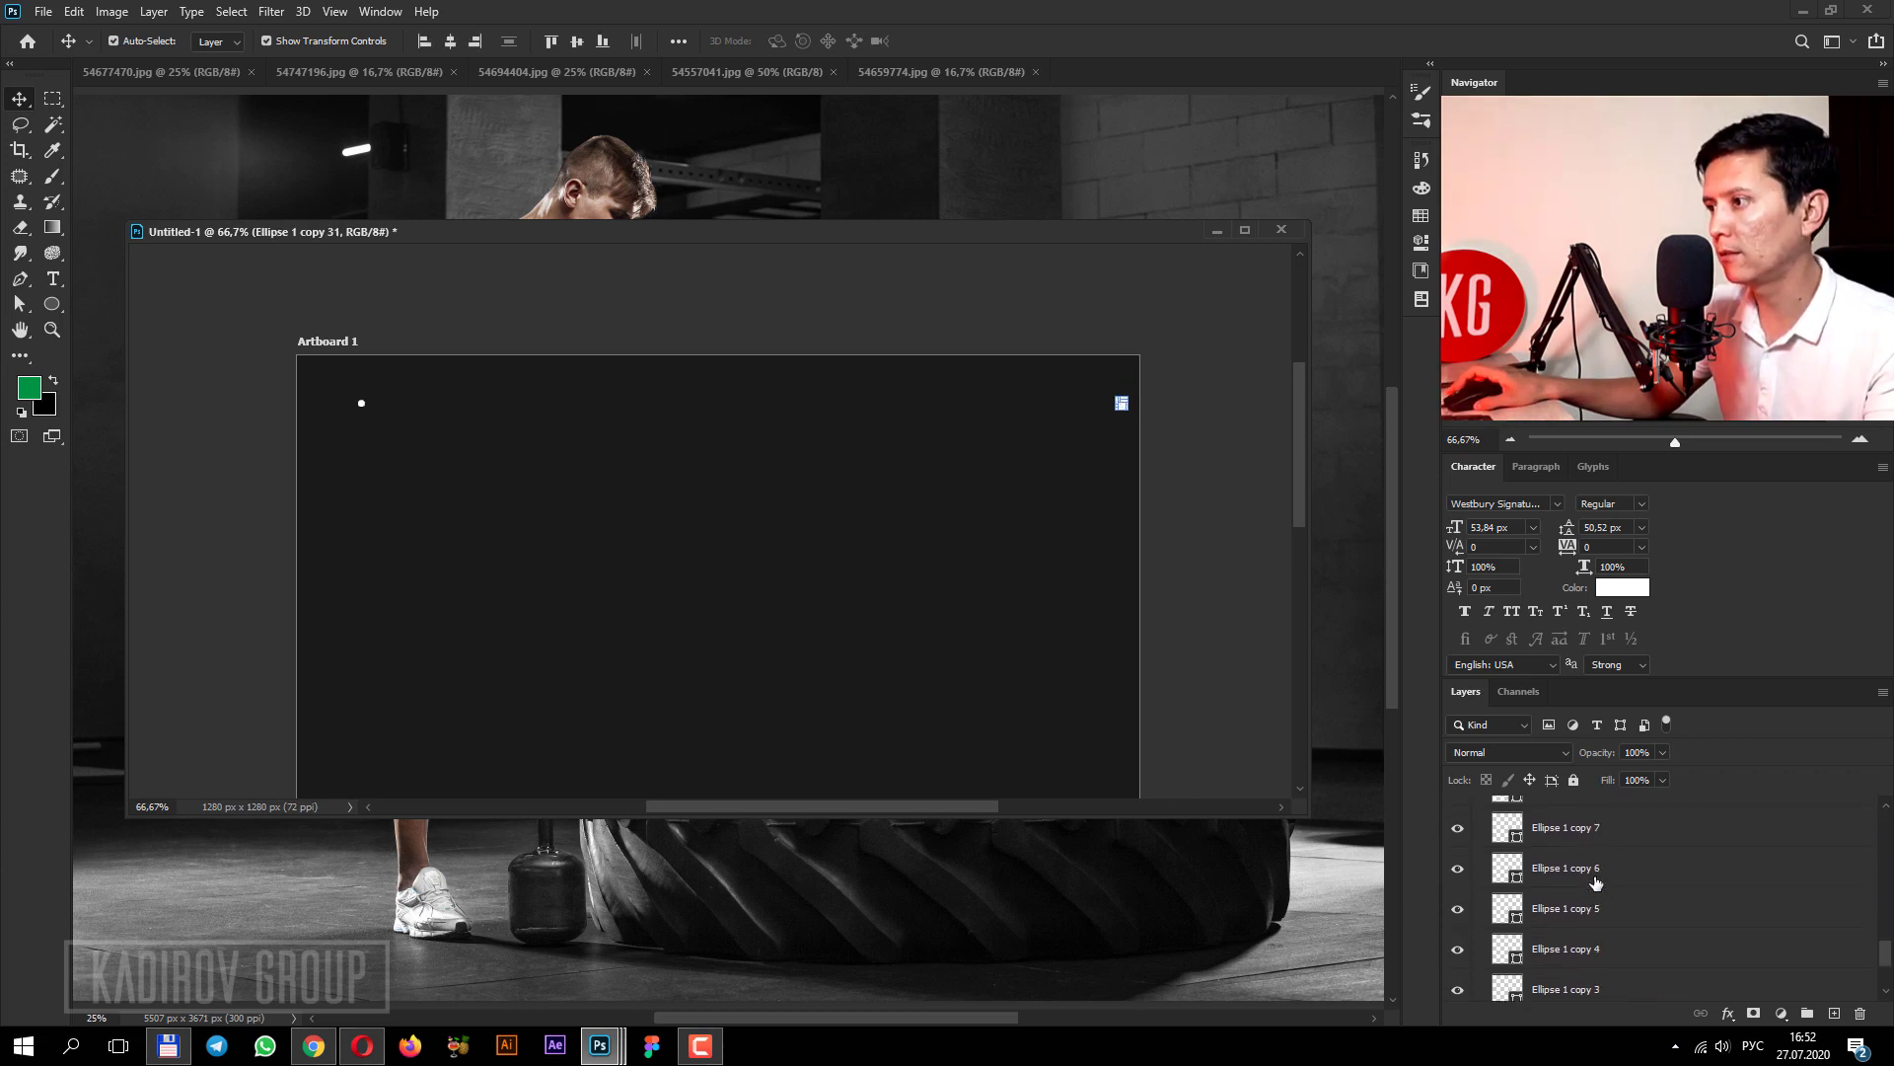
{"action": "scroll", "coordinate": [1607, 892], "scroll_direction": "down", "scroll_amount": 4}
{"action": "scroll", "coordinate": [1603, 917], "scroll_direction": "down", "scroll_amount": 2}
{"action": "left_click", "coordinate": [1588, 945], "text": "shift"}
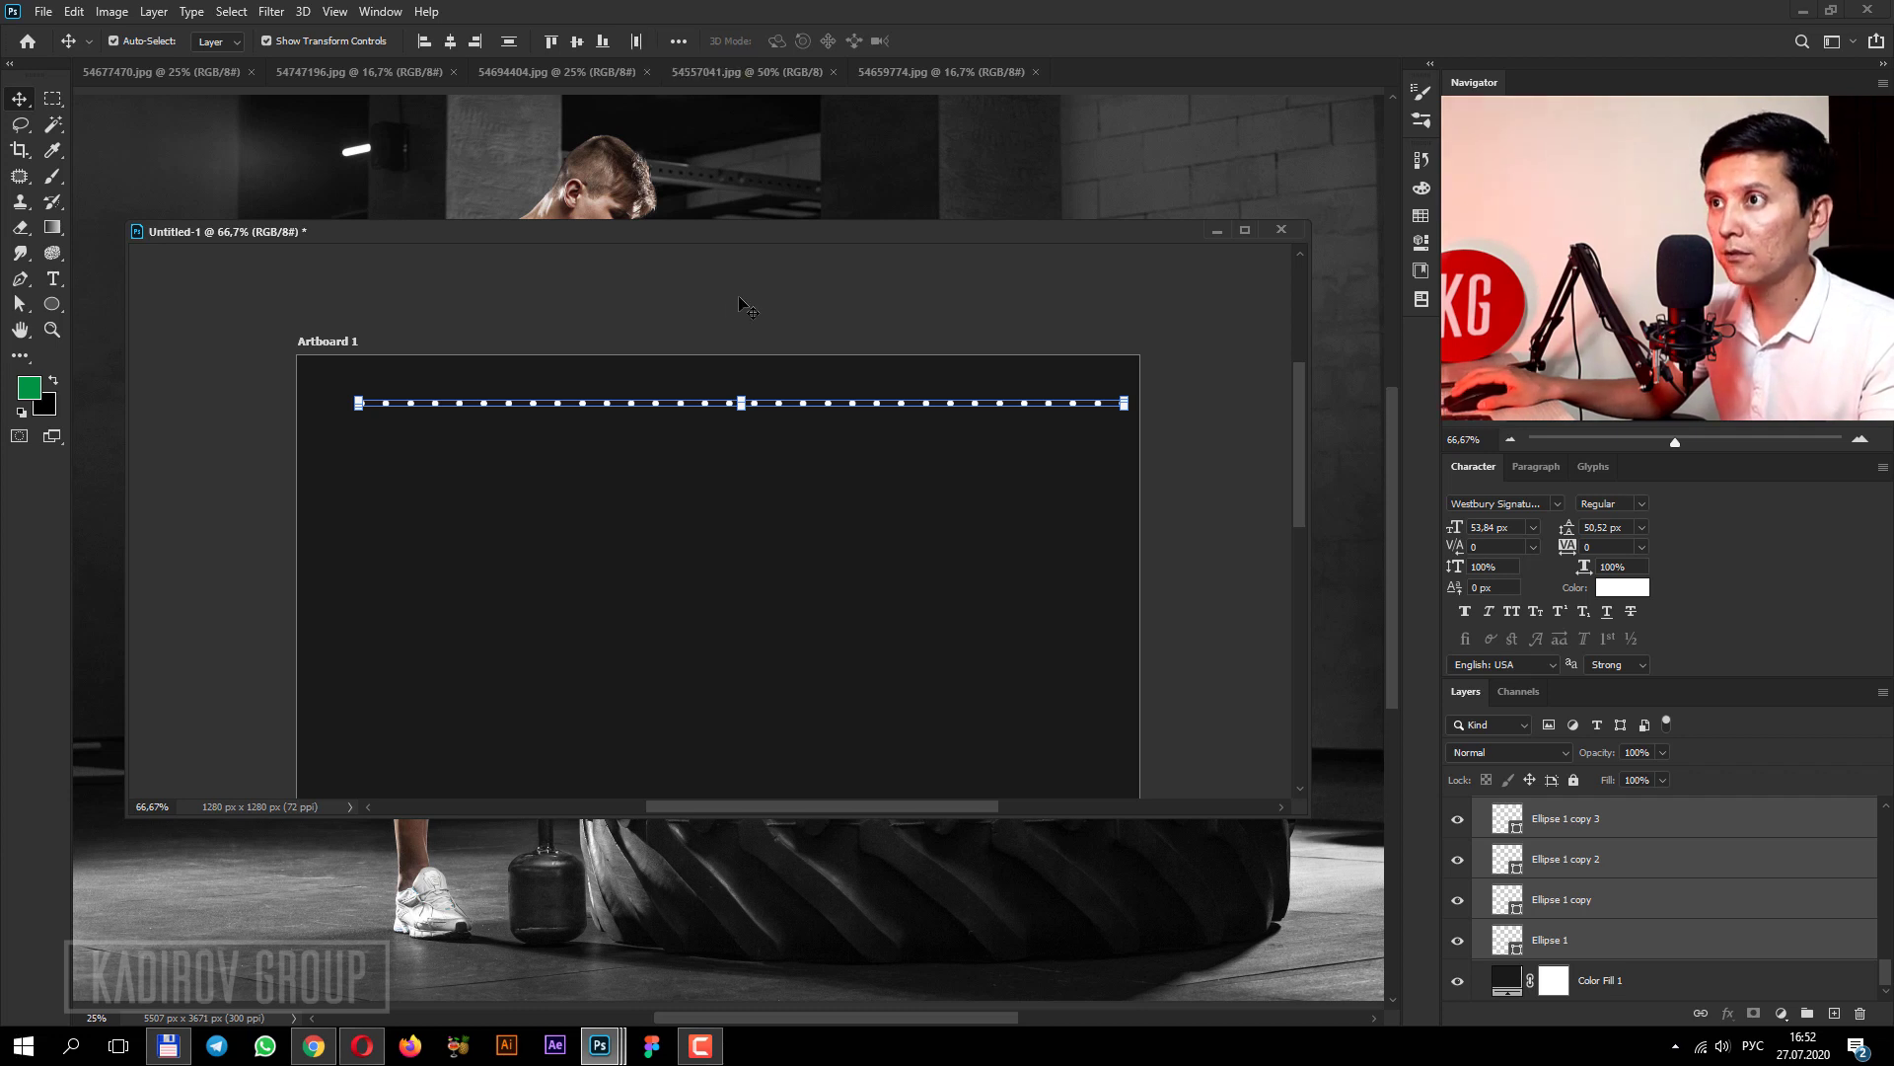
Delete the surplus middle dots and distribute the remaining dots evenly by horizontal centres.
{"action": "left_click", "coordinate": [705, 381]}
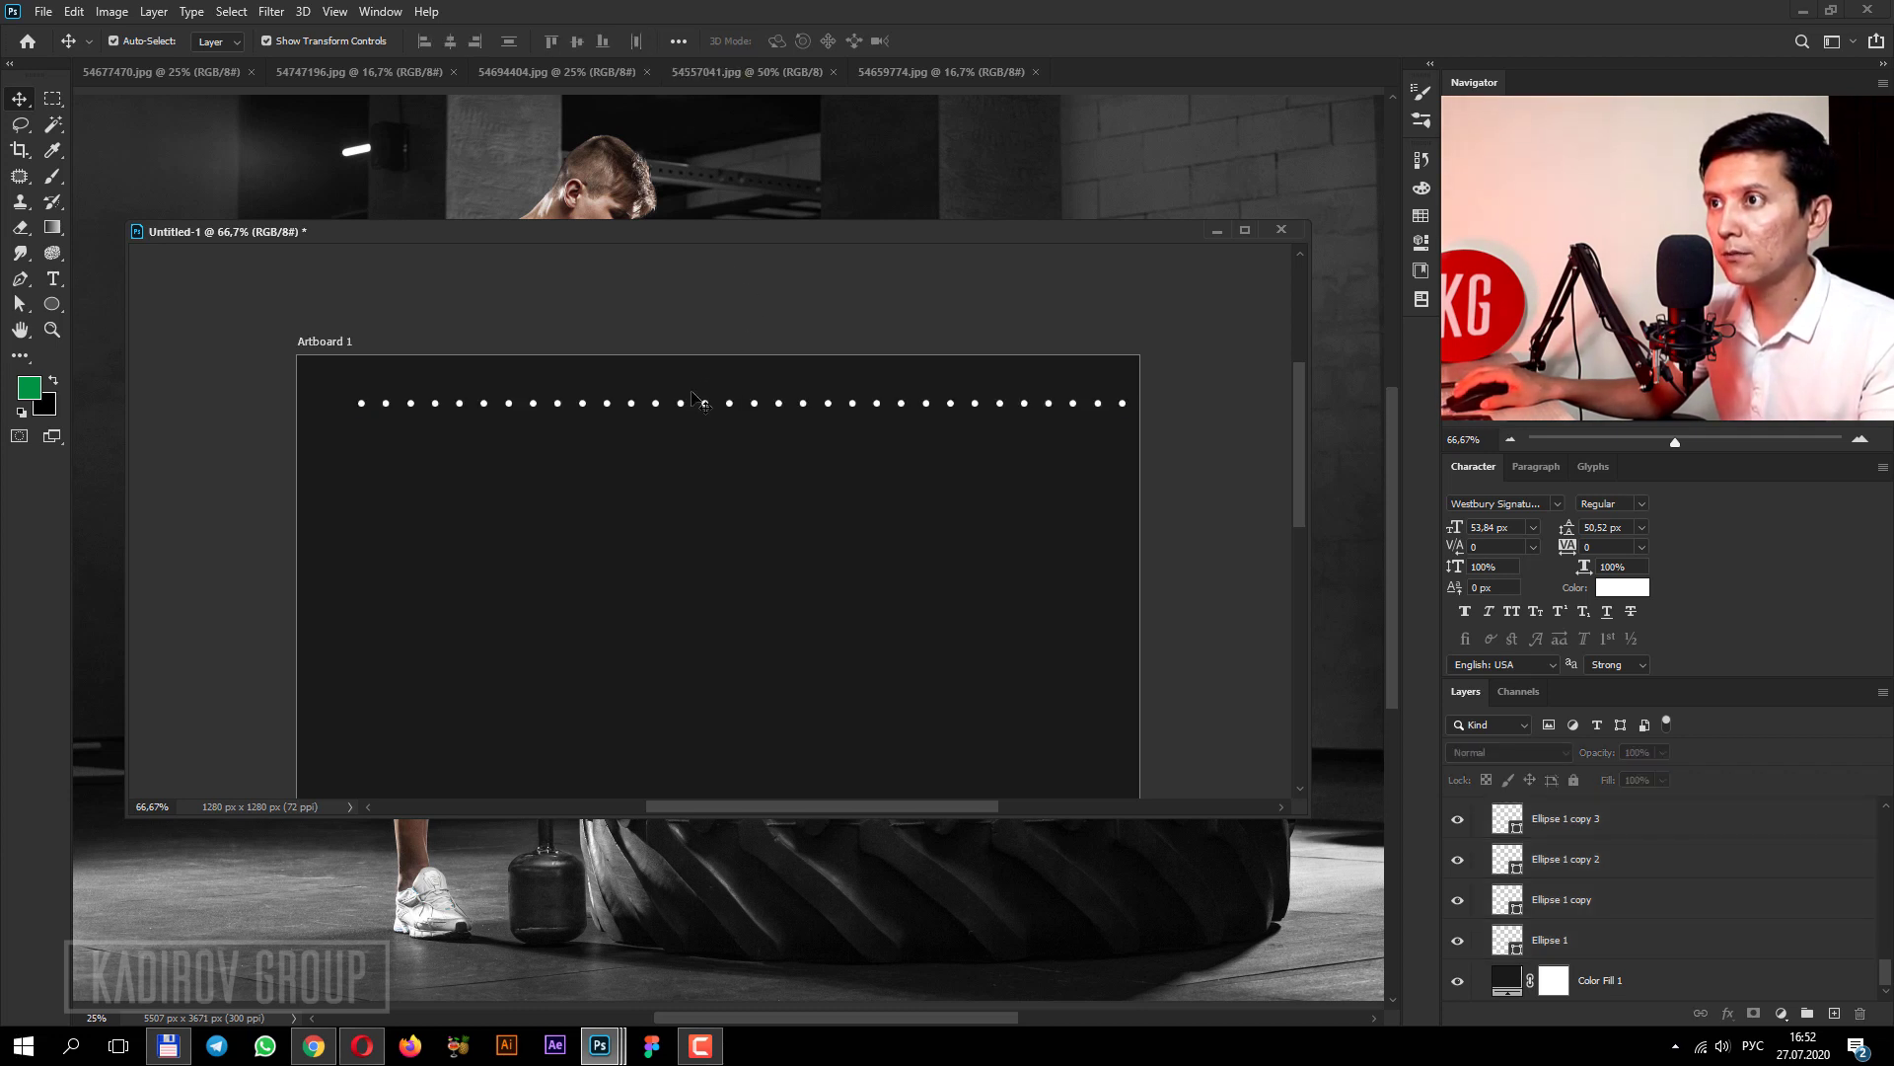
{"action": "left_click_drag", "start_coordinate": [641, 365], "coordinate": [771, 441]}
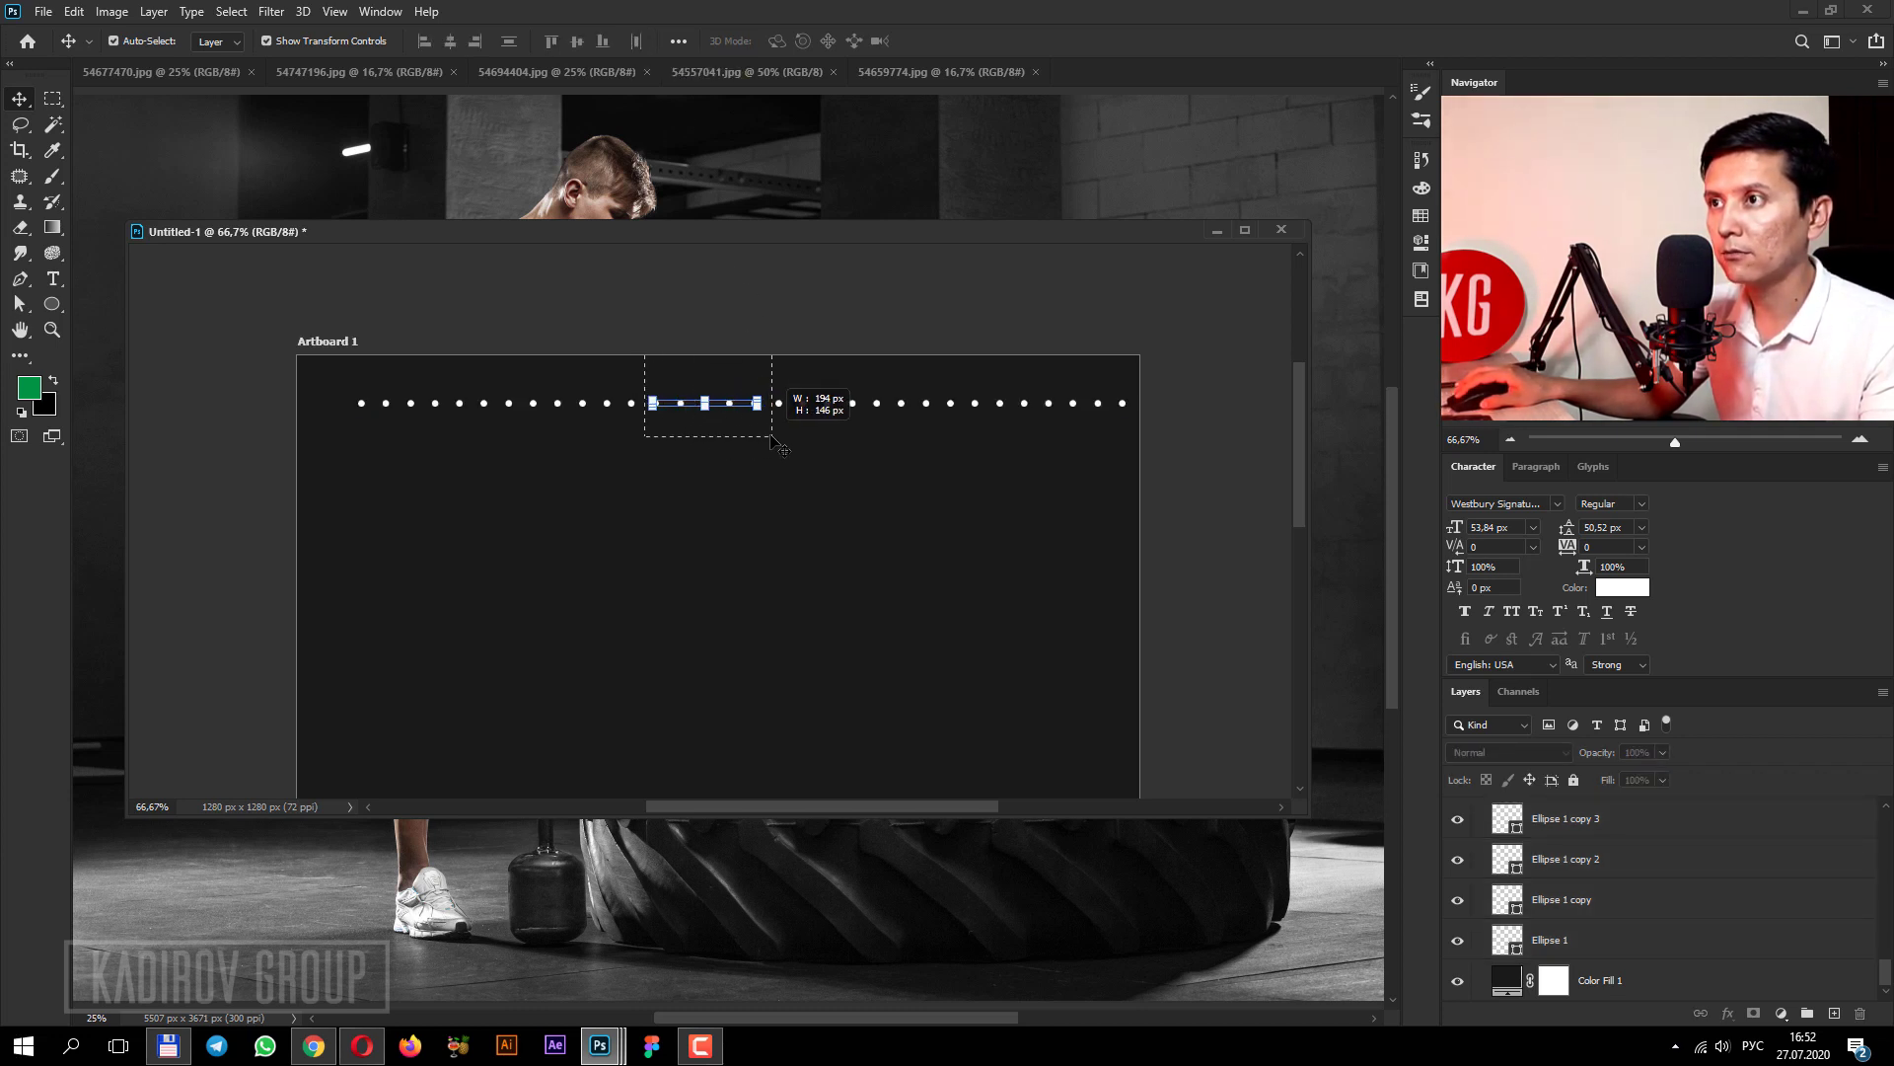
{"action": "left_click", "coordinate": [697, 317]}
{"action": "left_click_drag", "start_coordinate": [642, 357], "coordinate": [804, 454]}
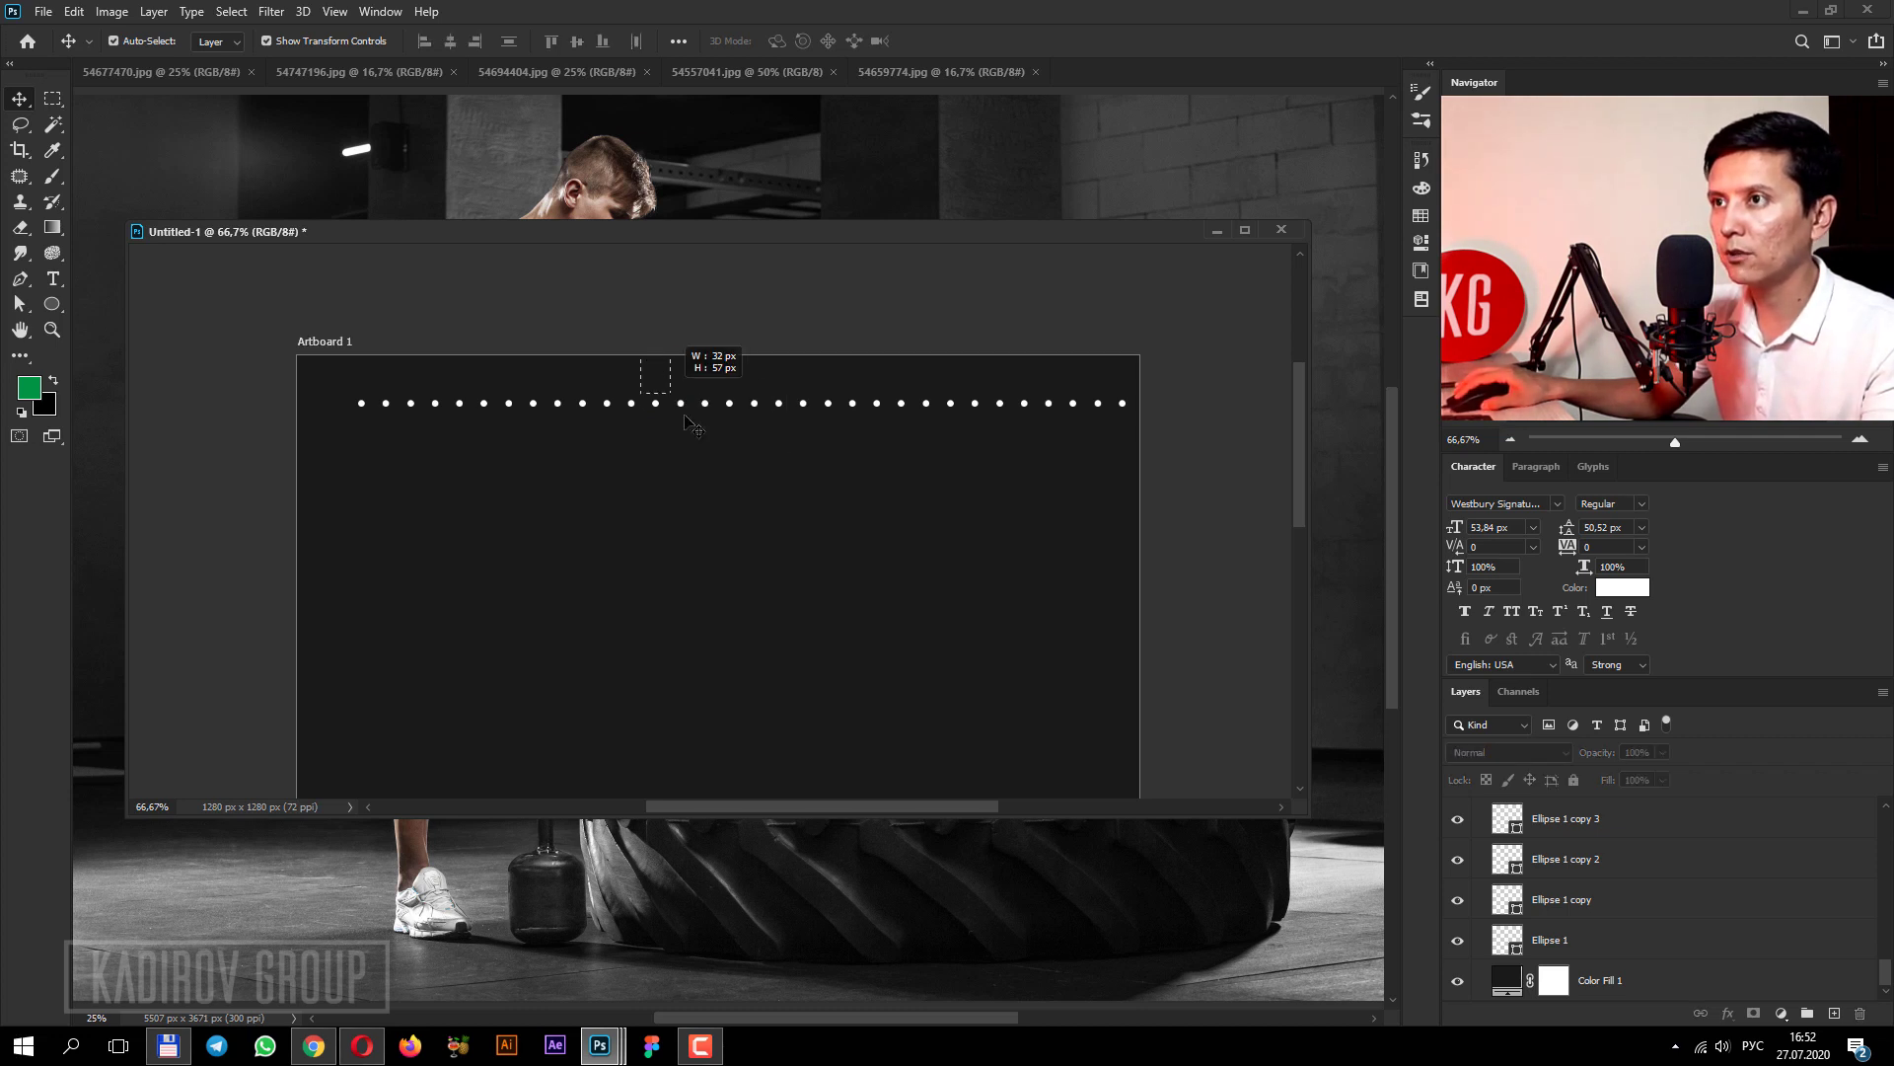
{"action": "key", "text": "Delete"}
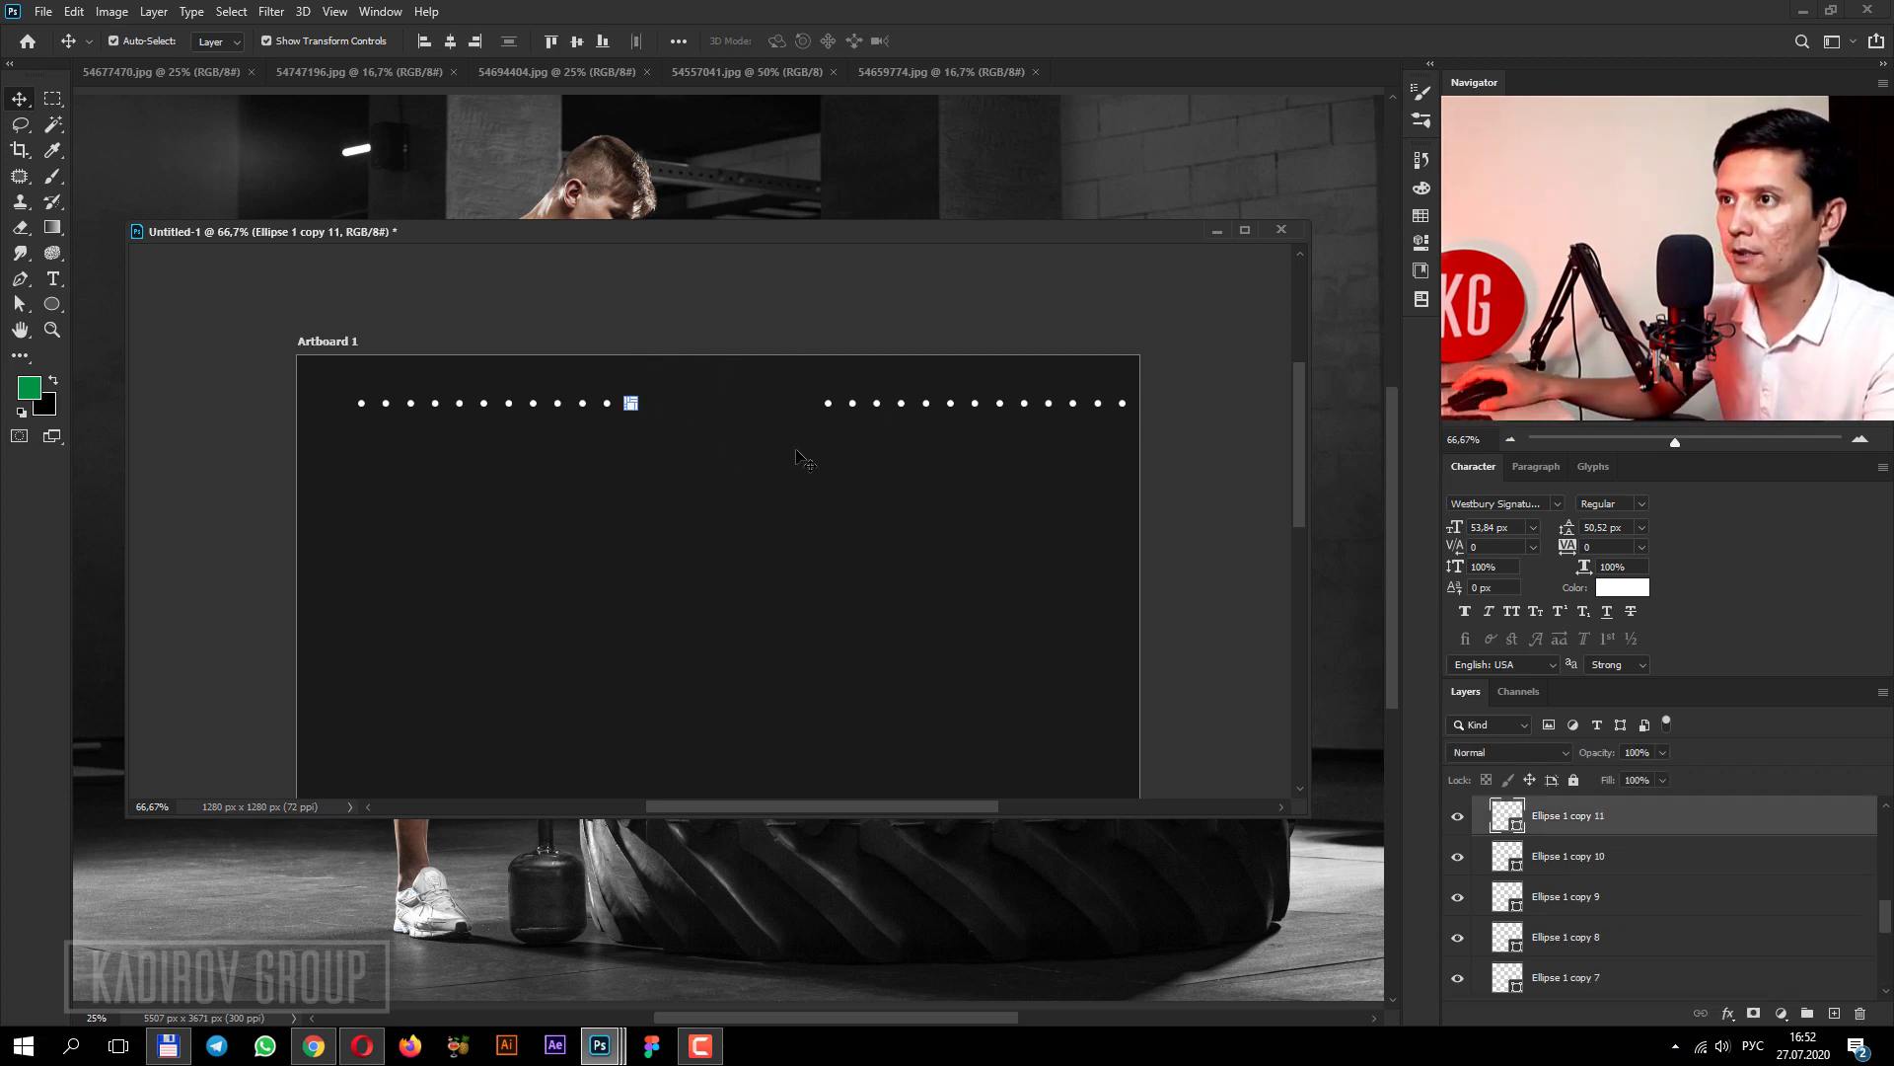
{"action": "left_click_drag", "start_coordinate": [342, 335], "coordinate": [1144, 510]}
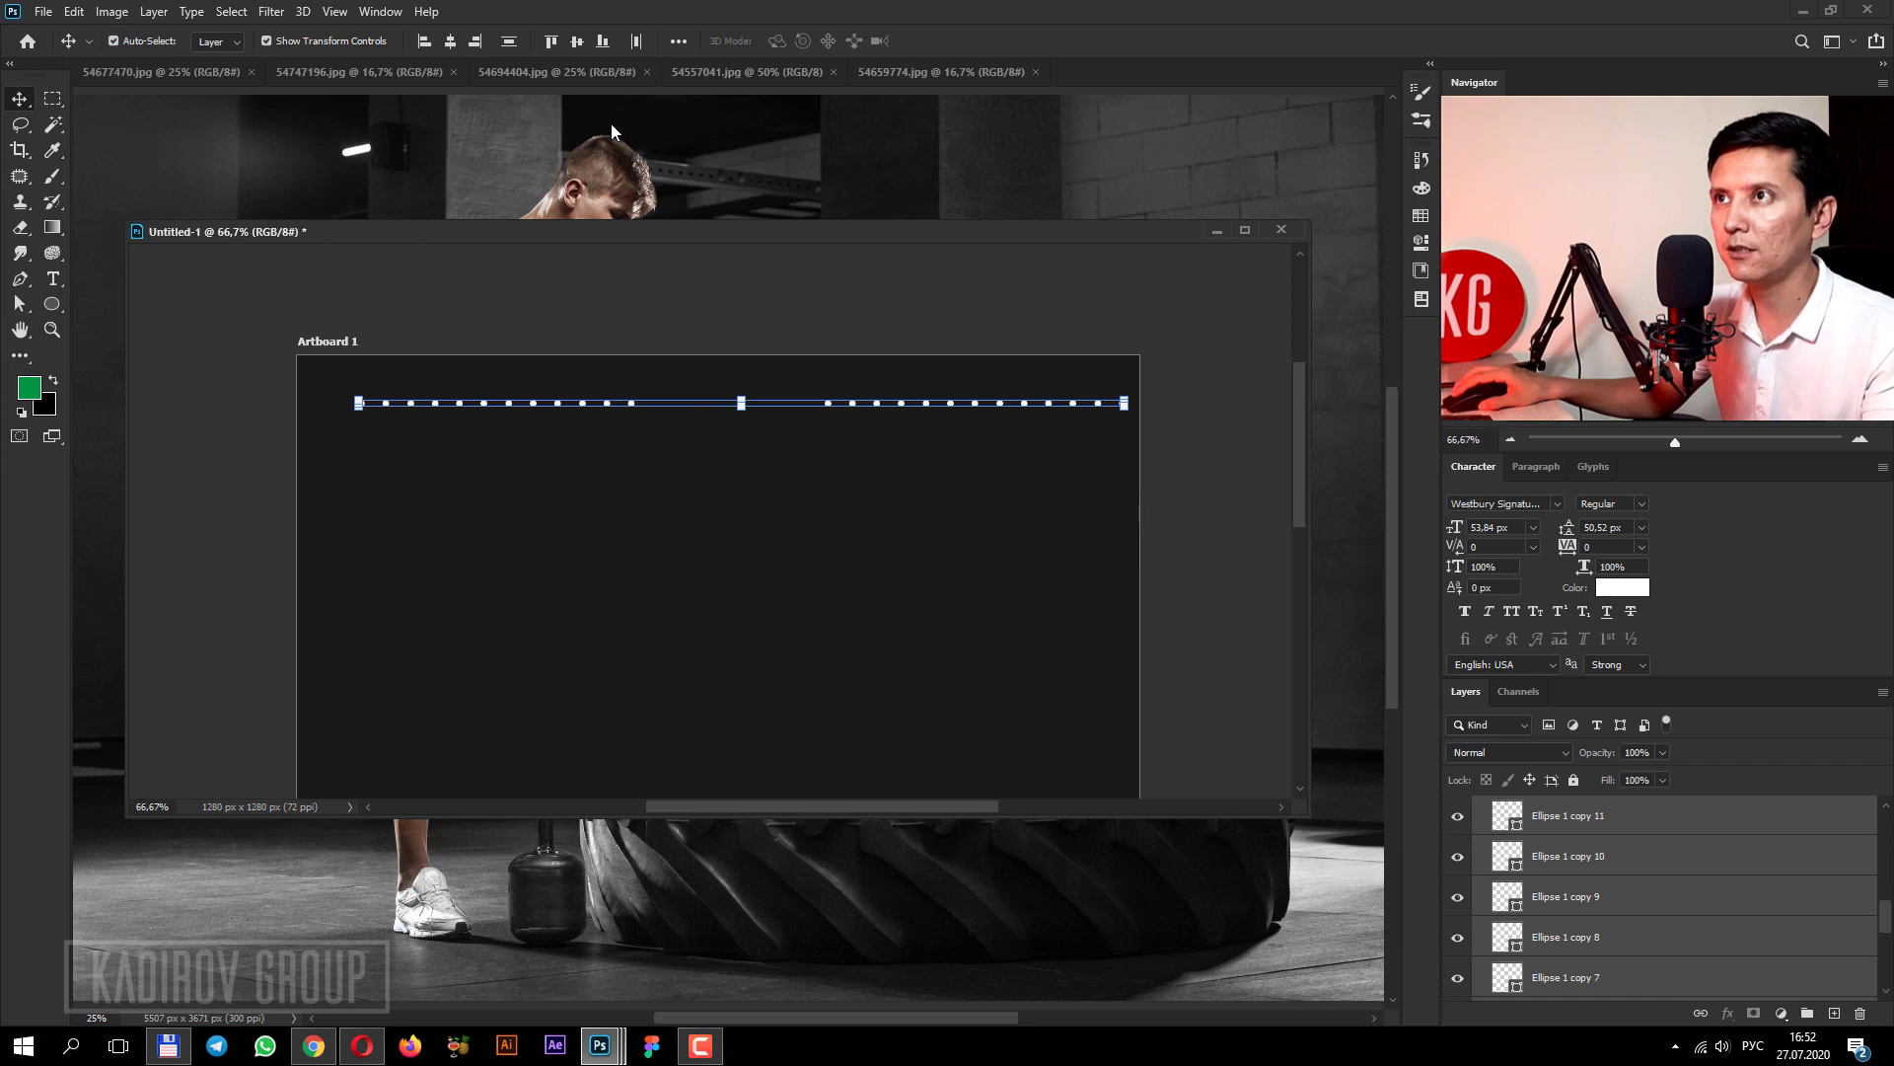
{"action": "left_click", "coordinate": [641, 40]}
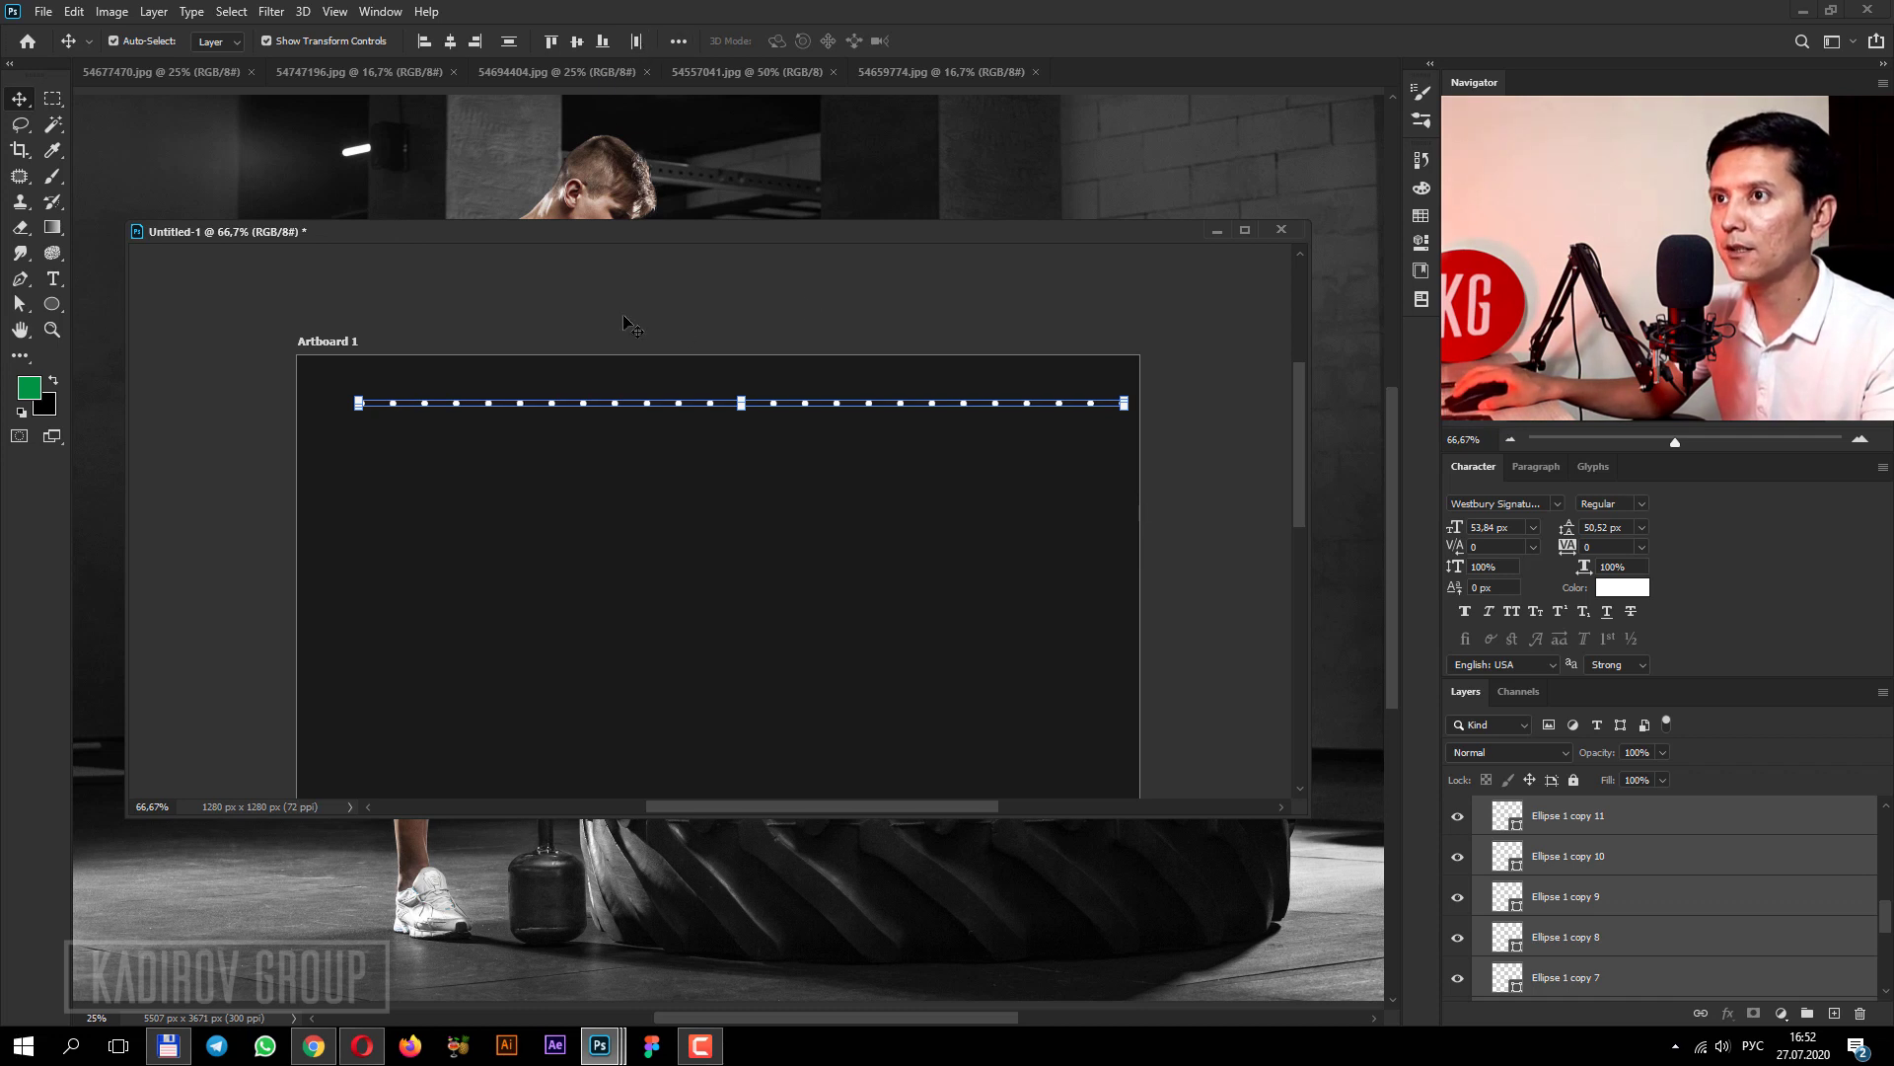
Nudge the first dot further left, then merge the whole row of dots into one layer.
{"action": "left_click", "coordinate": [359, 339]}
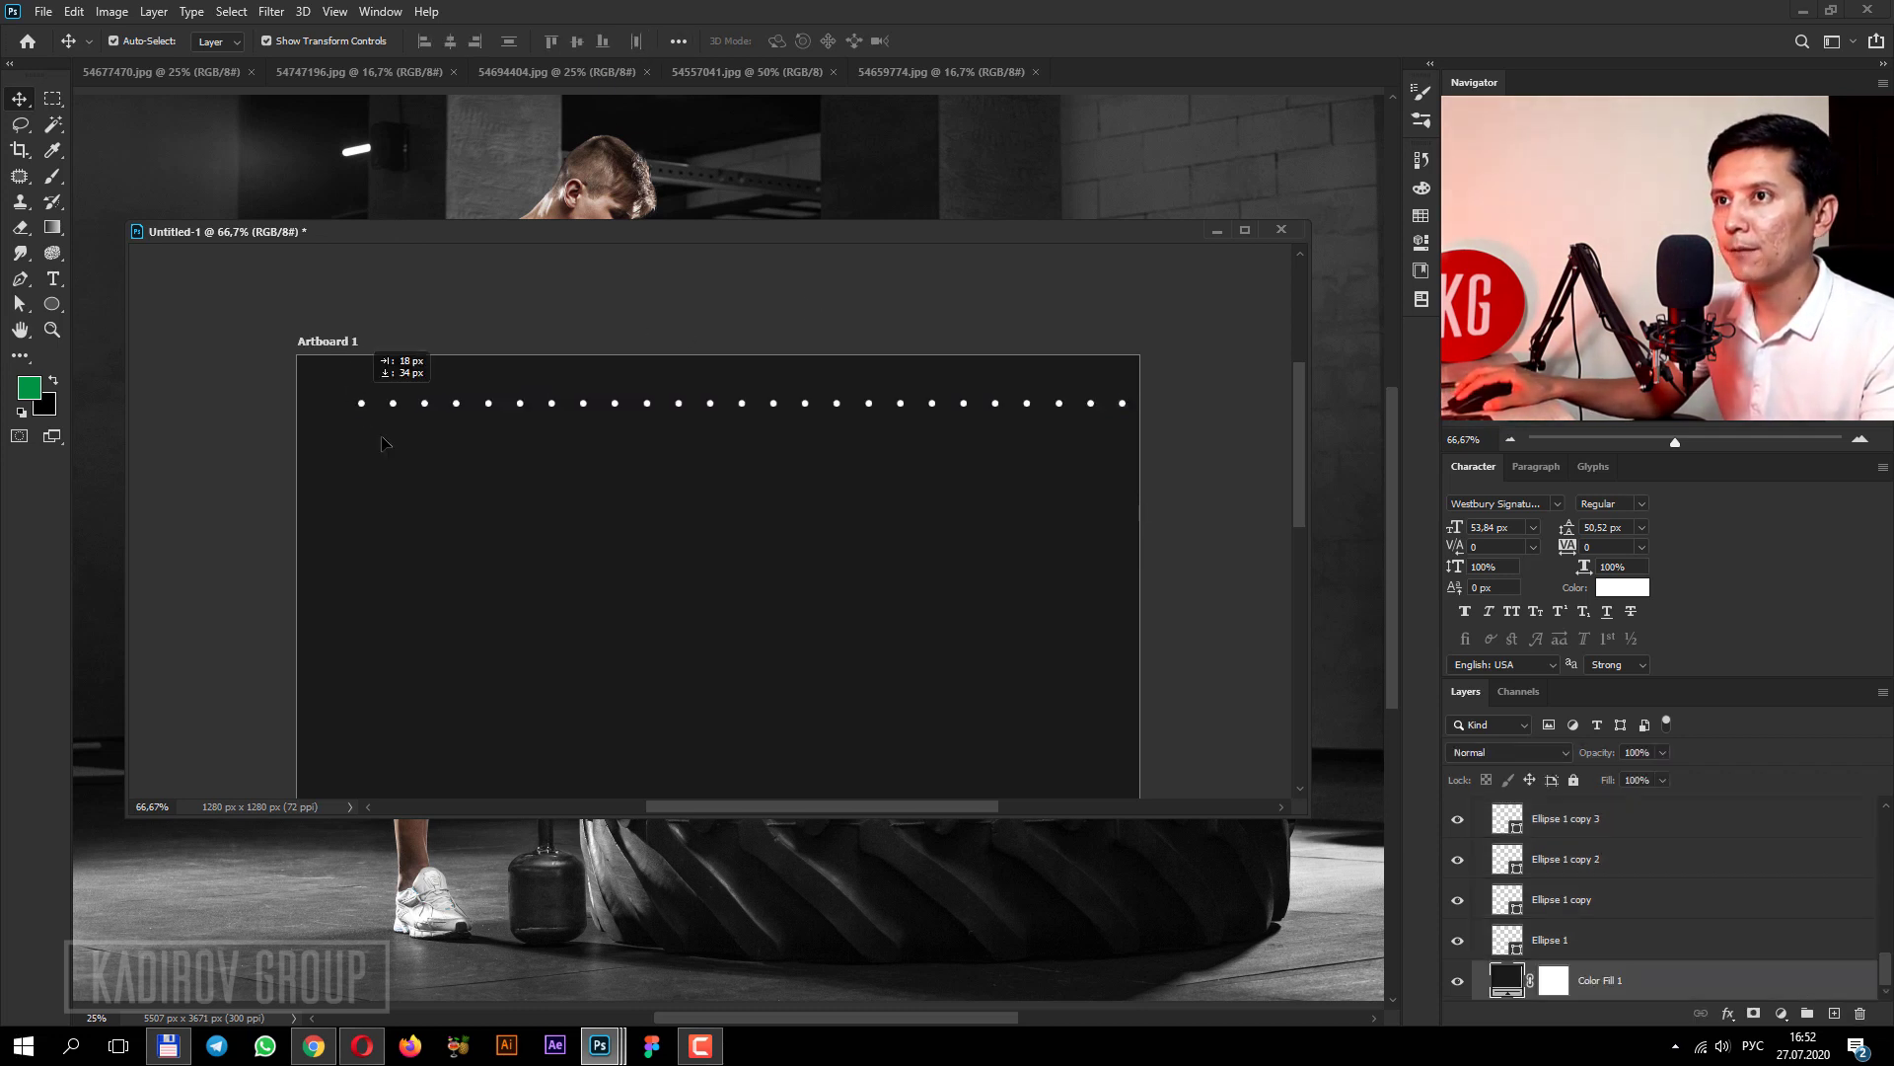
{"action": "left_click_drag", "start_coordinate": [340, 324], "coordinate": [393, 430]}
{"action": "key", "text": "shift+Left"}
{"action": "key", "text": "shift+Left"}
{"action": "key", "text": "shift+Left"}
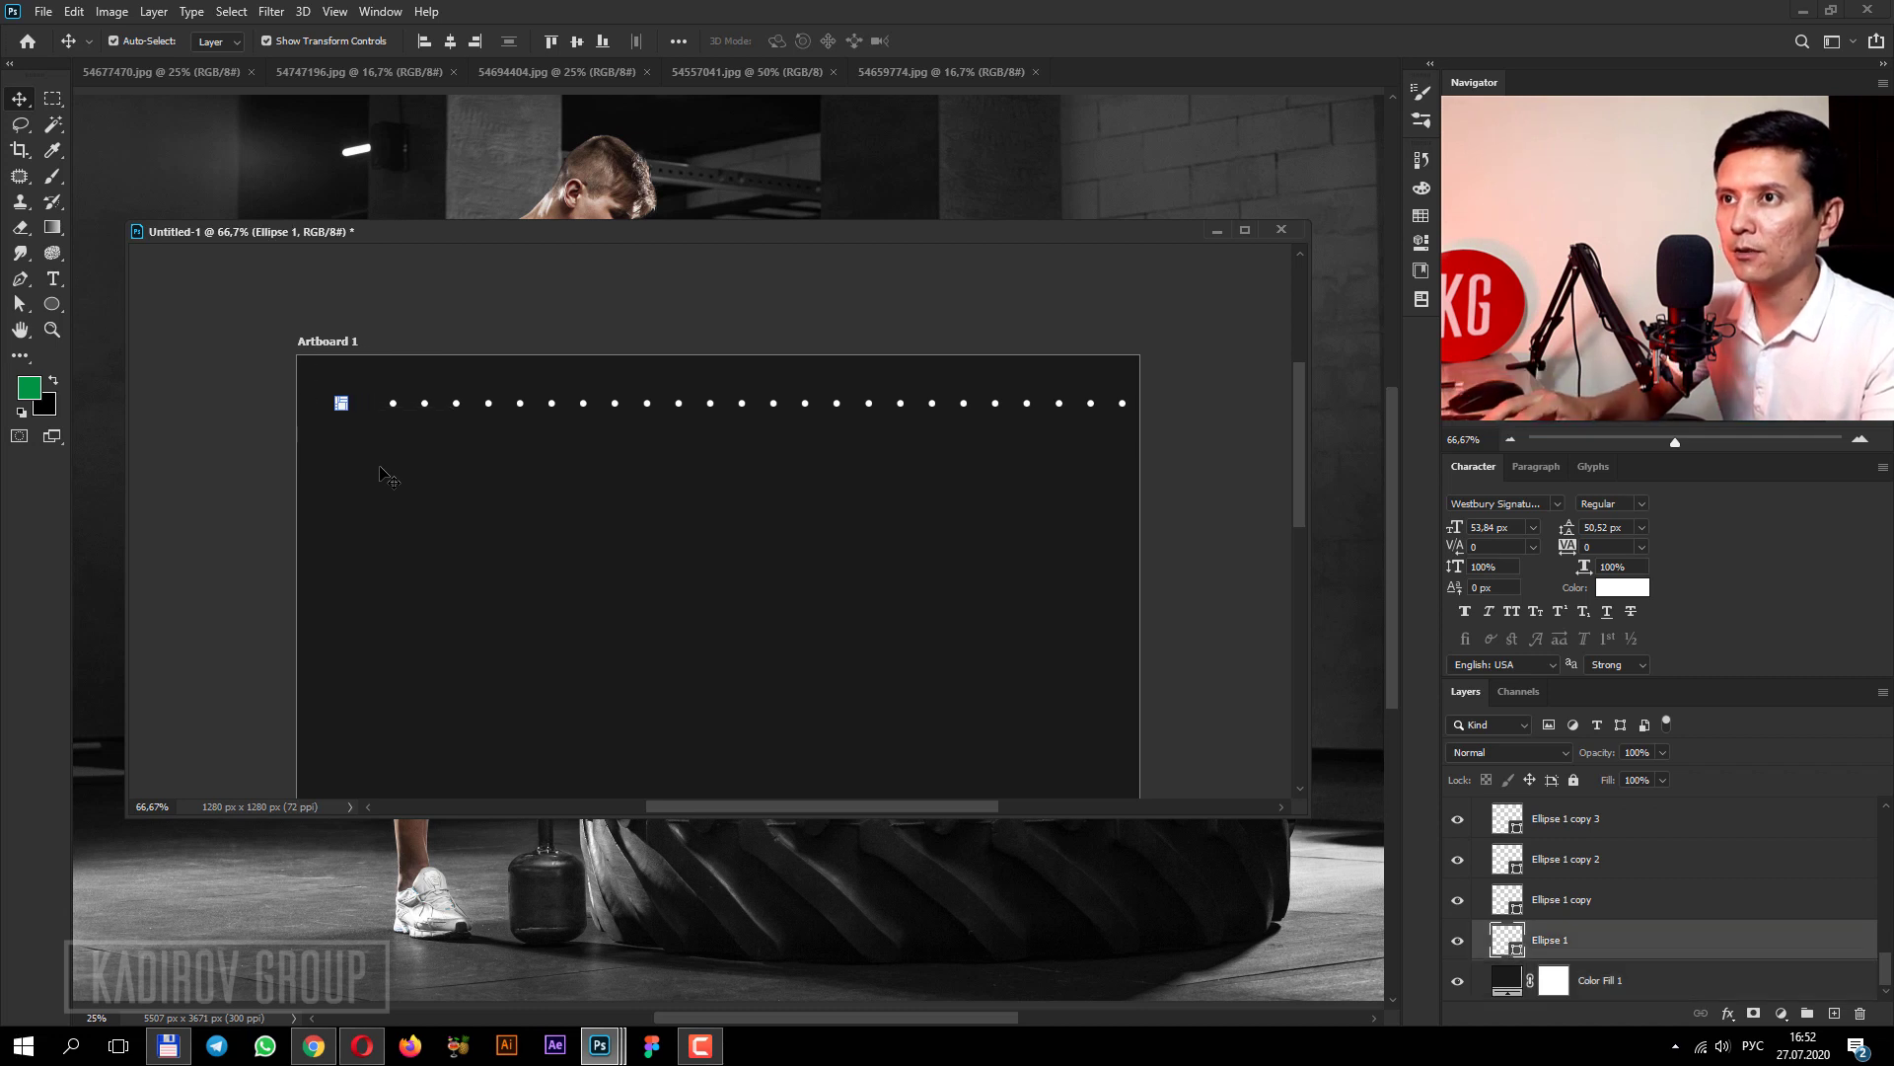
{"action": "key", "text": "shift+Left"}
{"action": "key", "text": "shift+Left"}
{"action": "key", "text": "shift+Left"}
{"action": "left_click_drag", "start_coordinate": [283, 290], "coordinate": [1144, 474]}
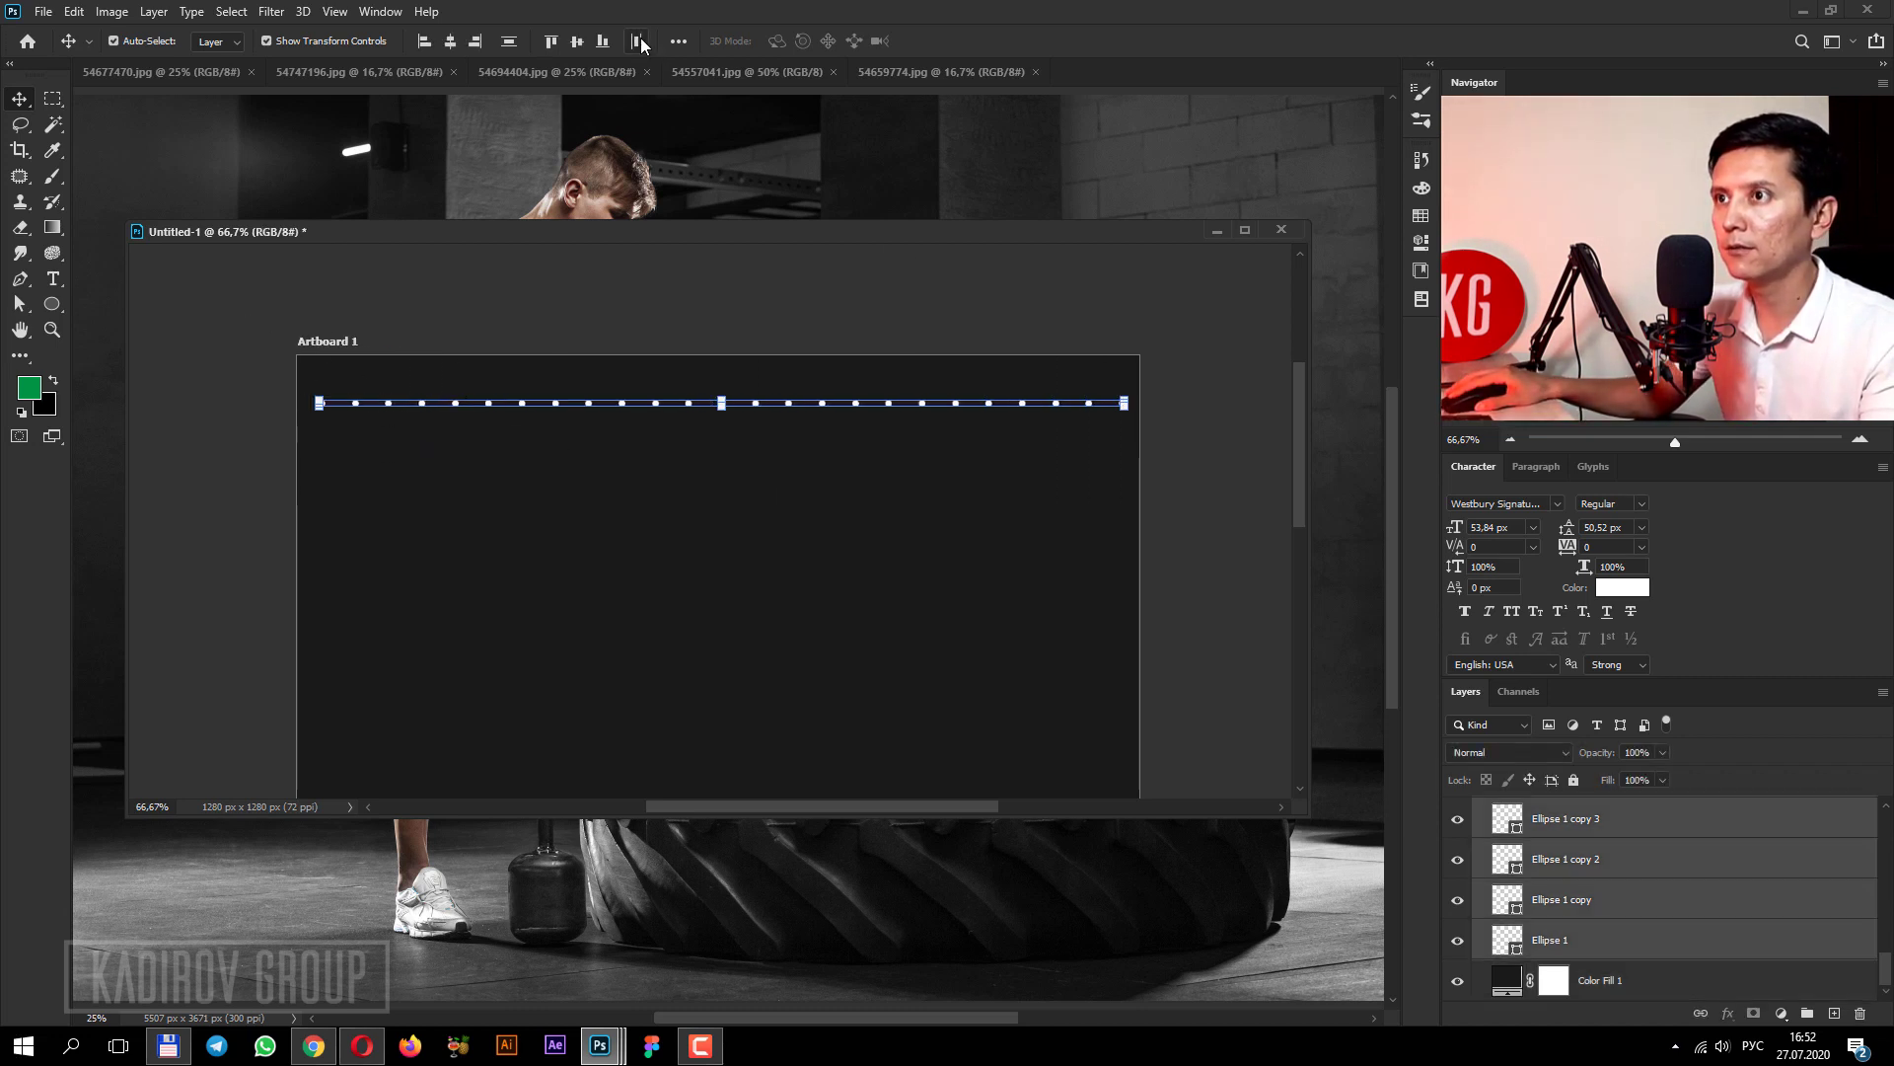
{"action": "left_click", "coordinate": [1098, 306]}
{"action": "left_click", "coordinate": [1023, 404], "text": "ctrl"}
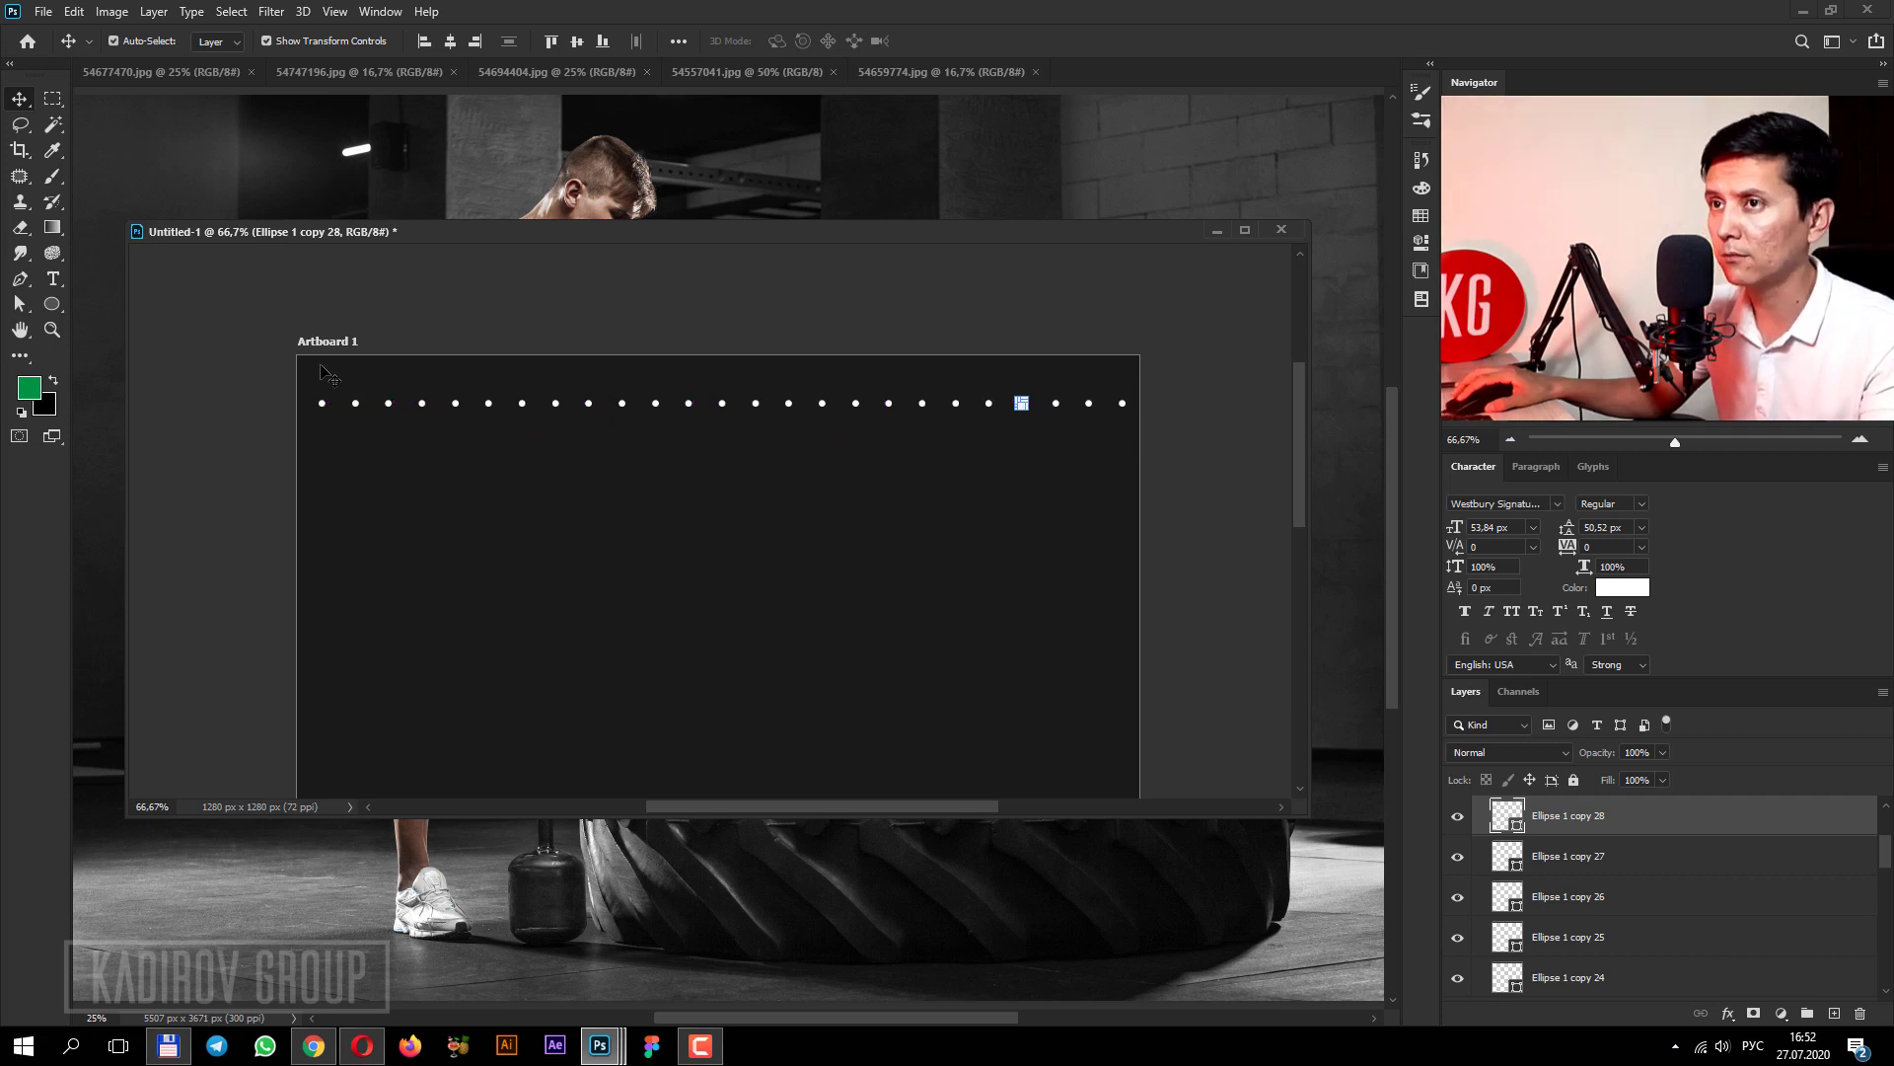
{"action": "left_click_drag", "start_coordinate": [262, 354], "coordinate": [1223, 498]}
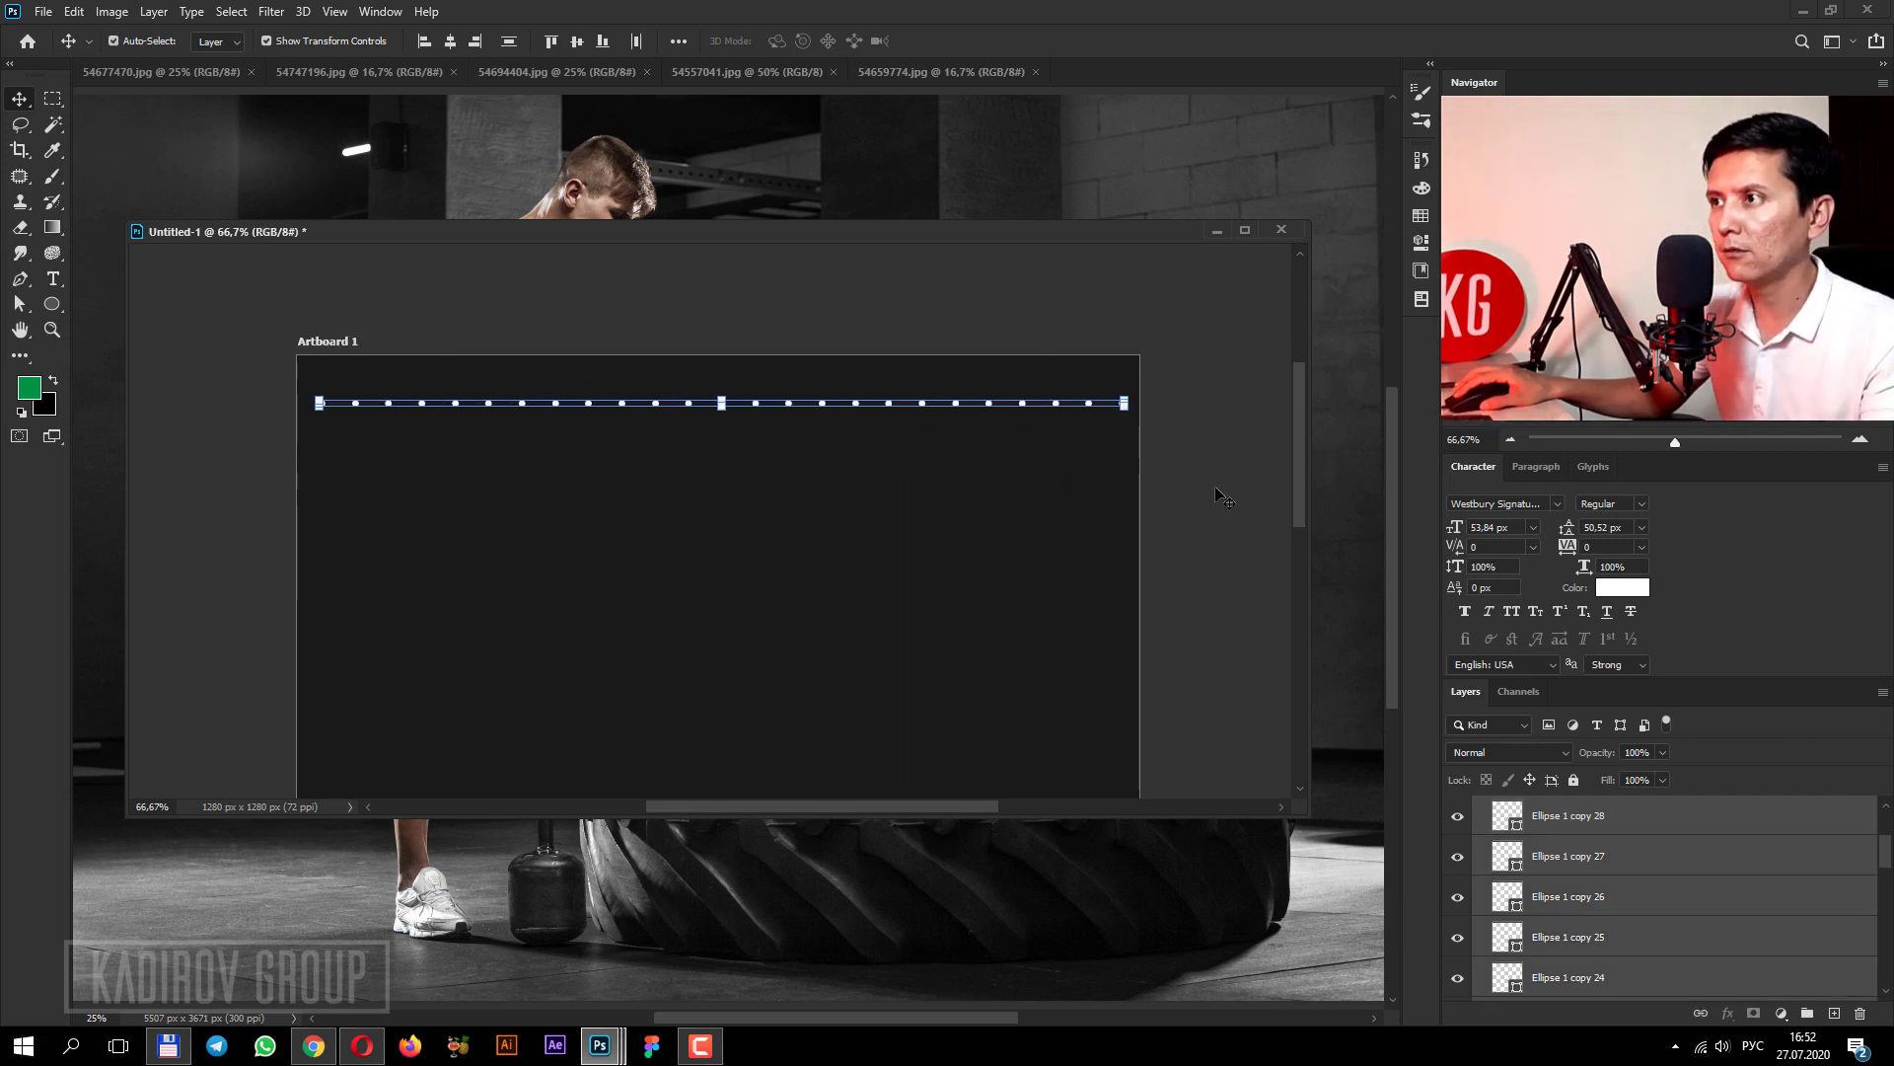
{"action": "key", "text": "ctrl+e"}
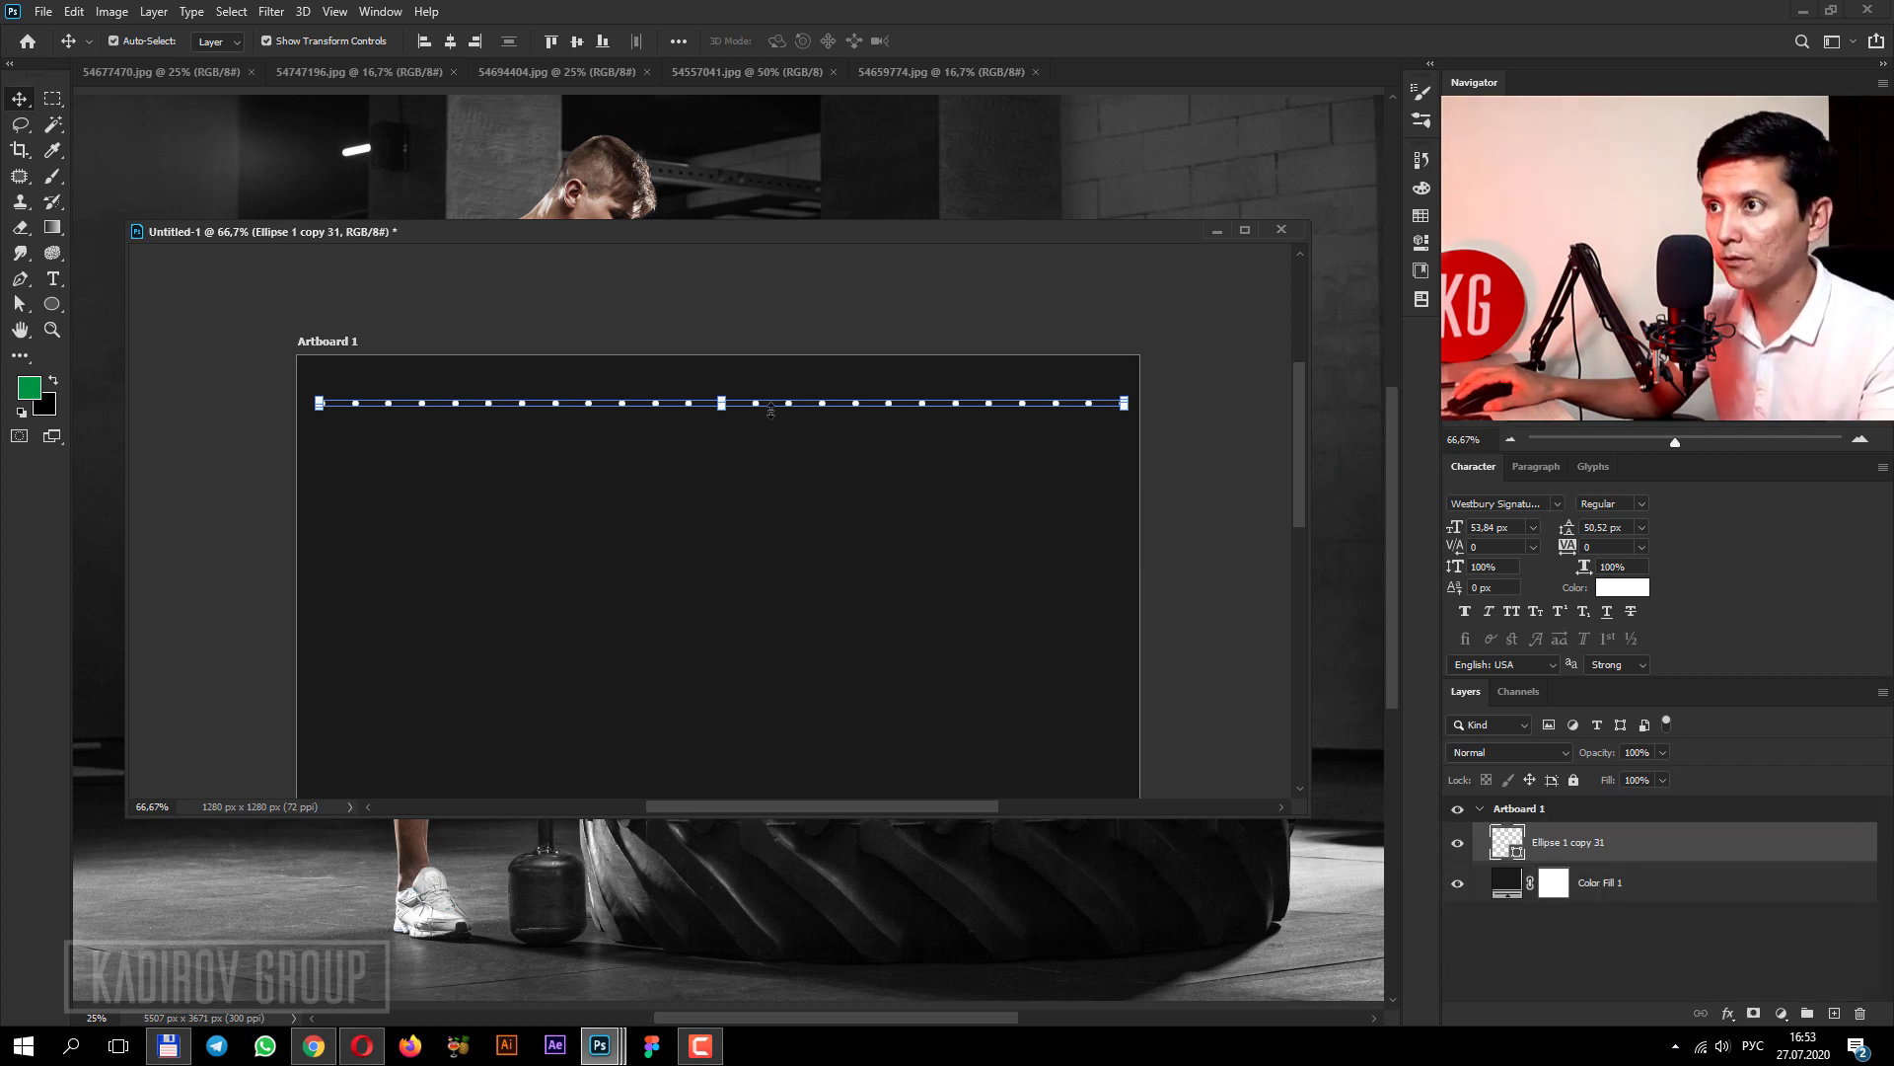
Duplicate the dotted row just below it, then duplicate both rows to make four.
{"action": "left_click_drag", "start_coordinate": [795, 408], "coordinate": [793, 412]}
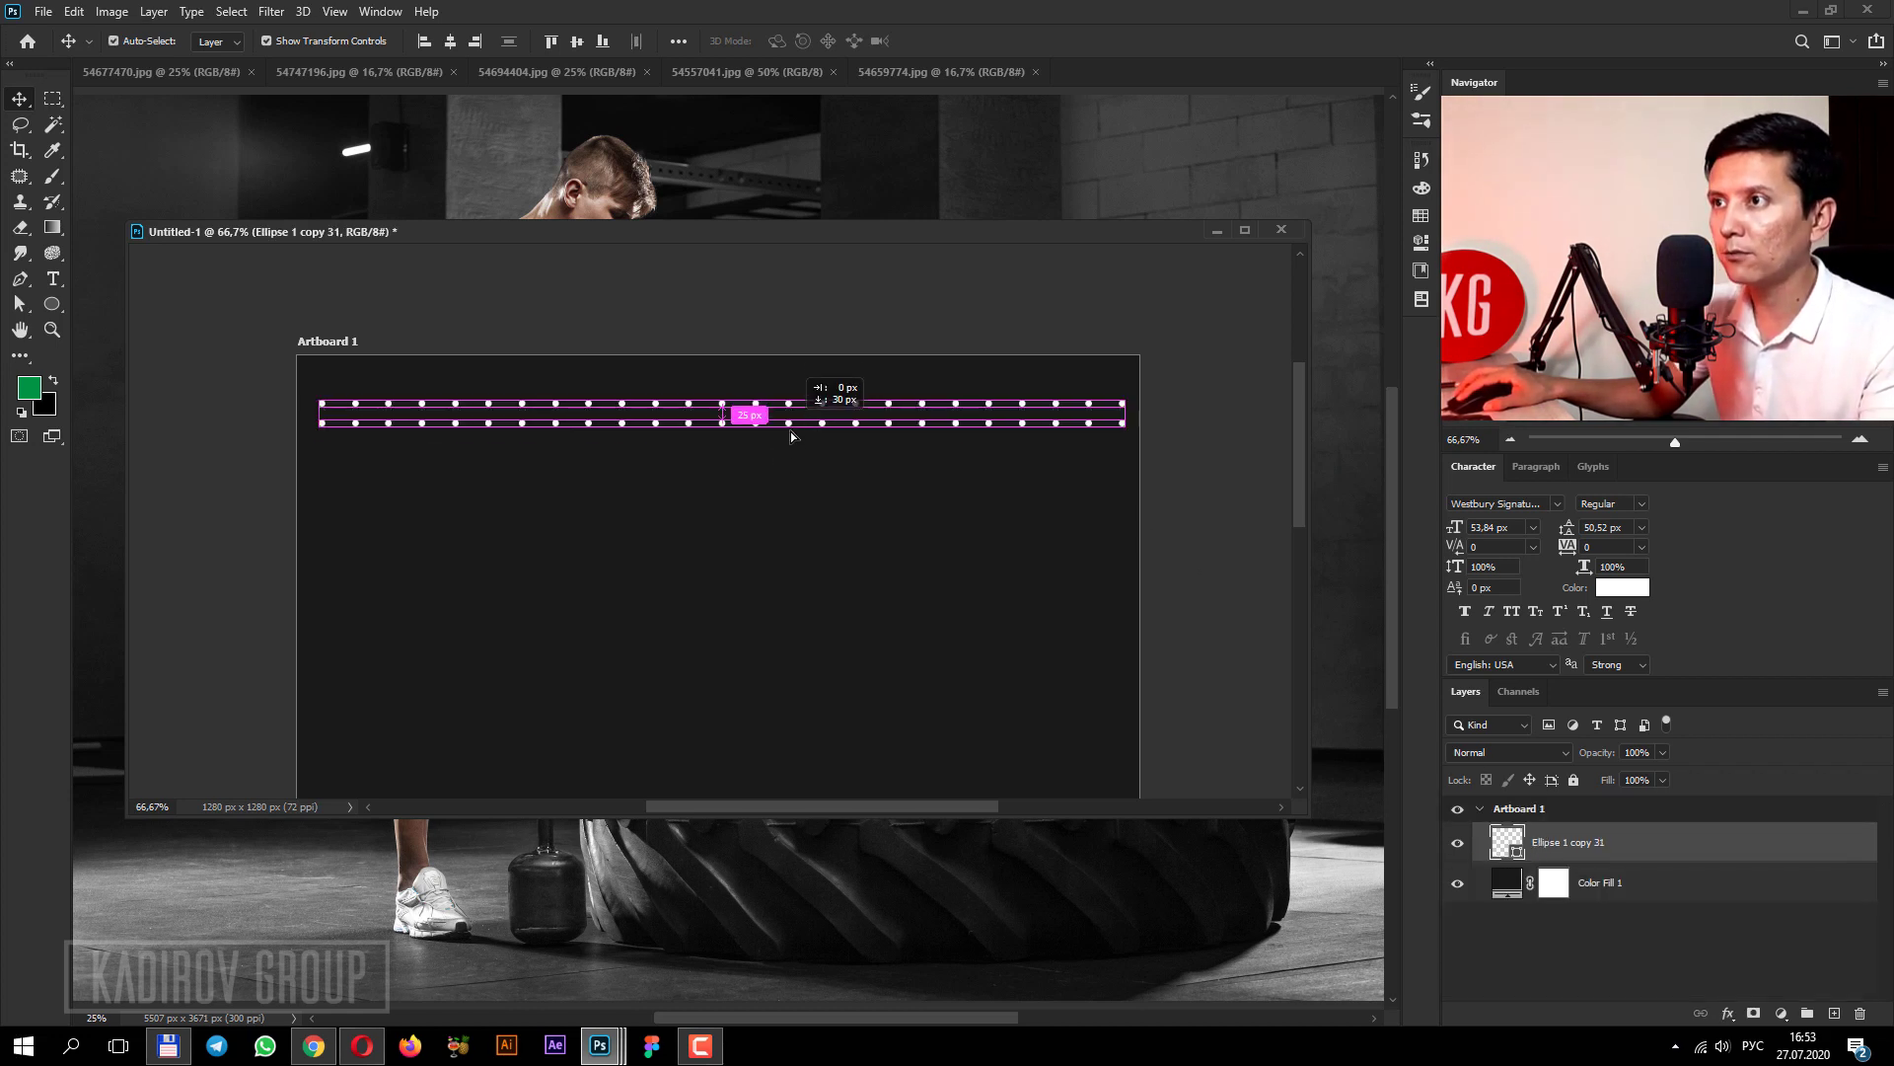
{"action": "key", "text": "shift+Up"}
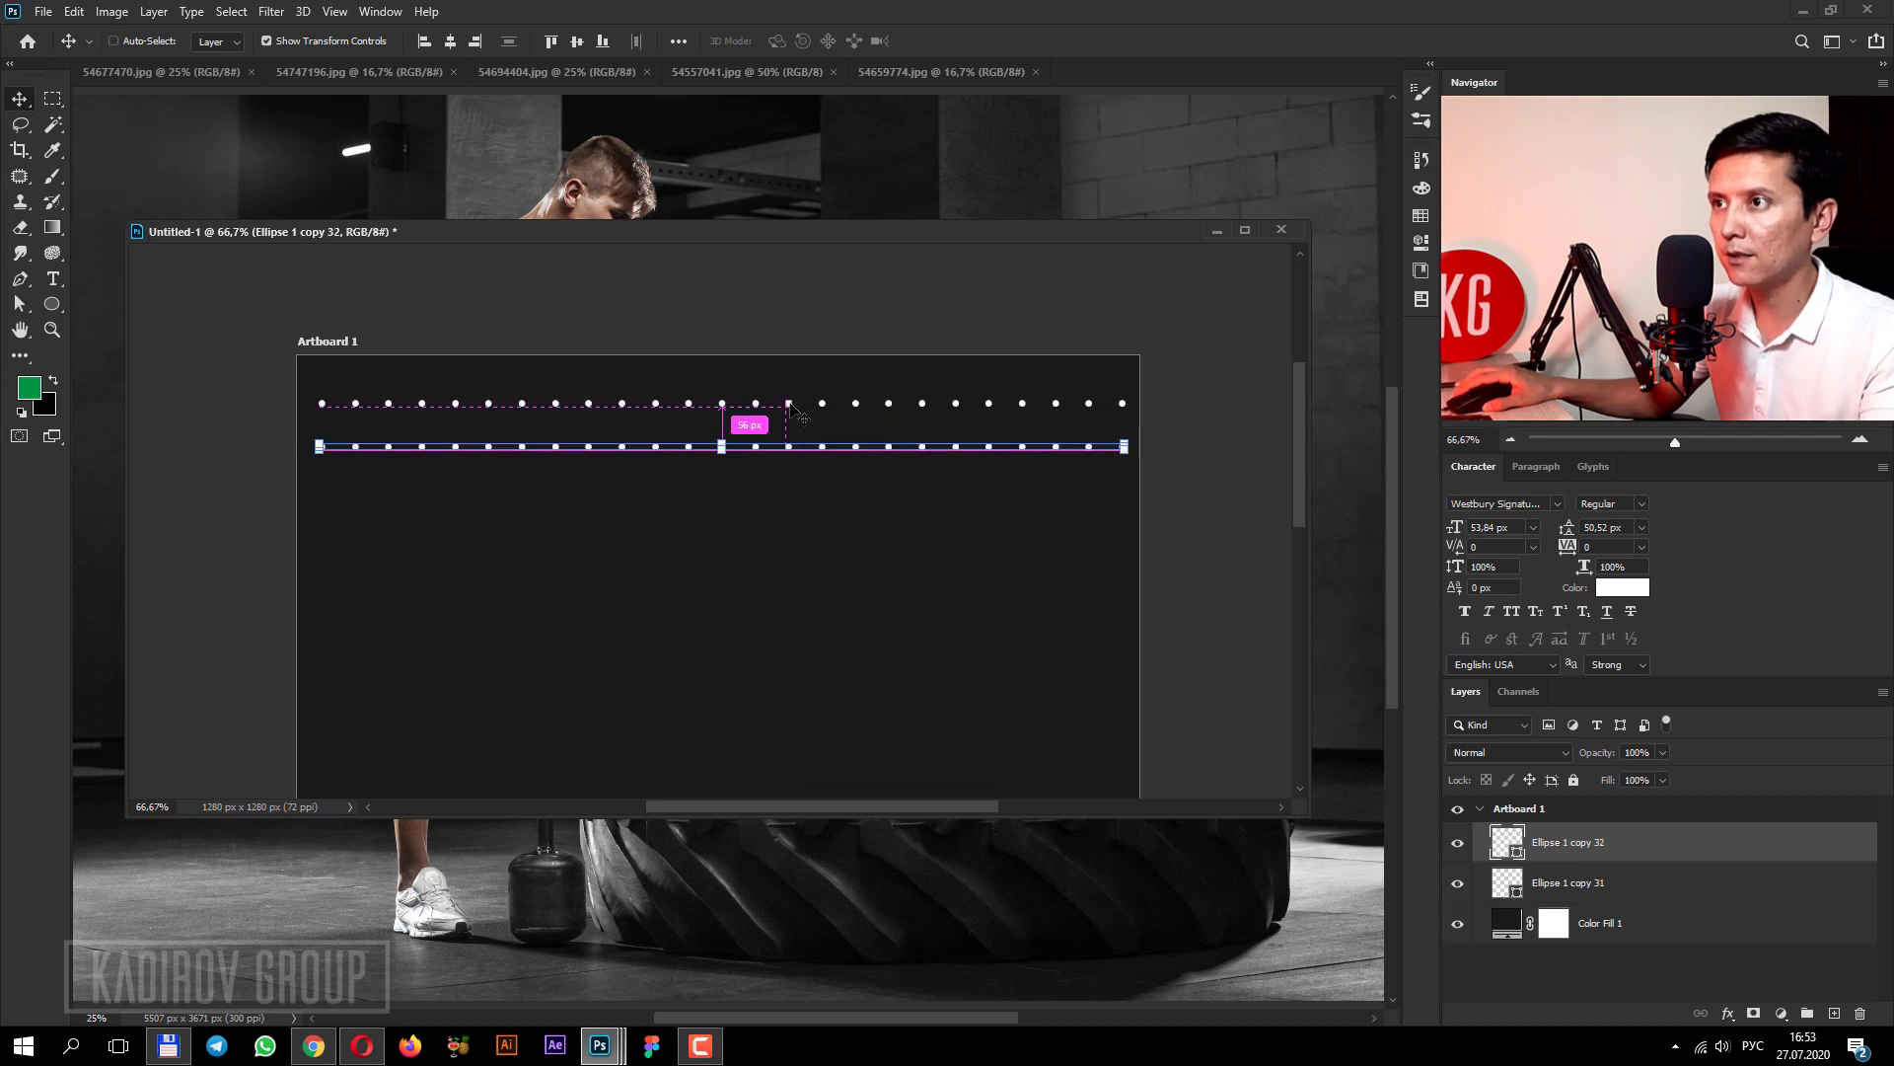
{"action": "key", "text": "Up"}
{"action": "key", "text": "Up"}
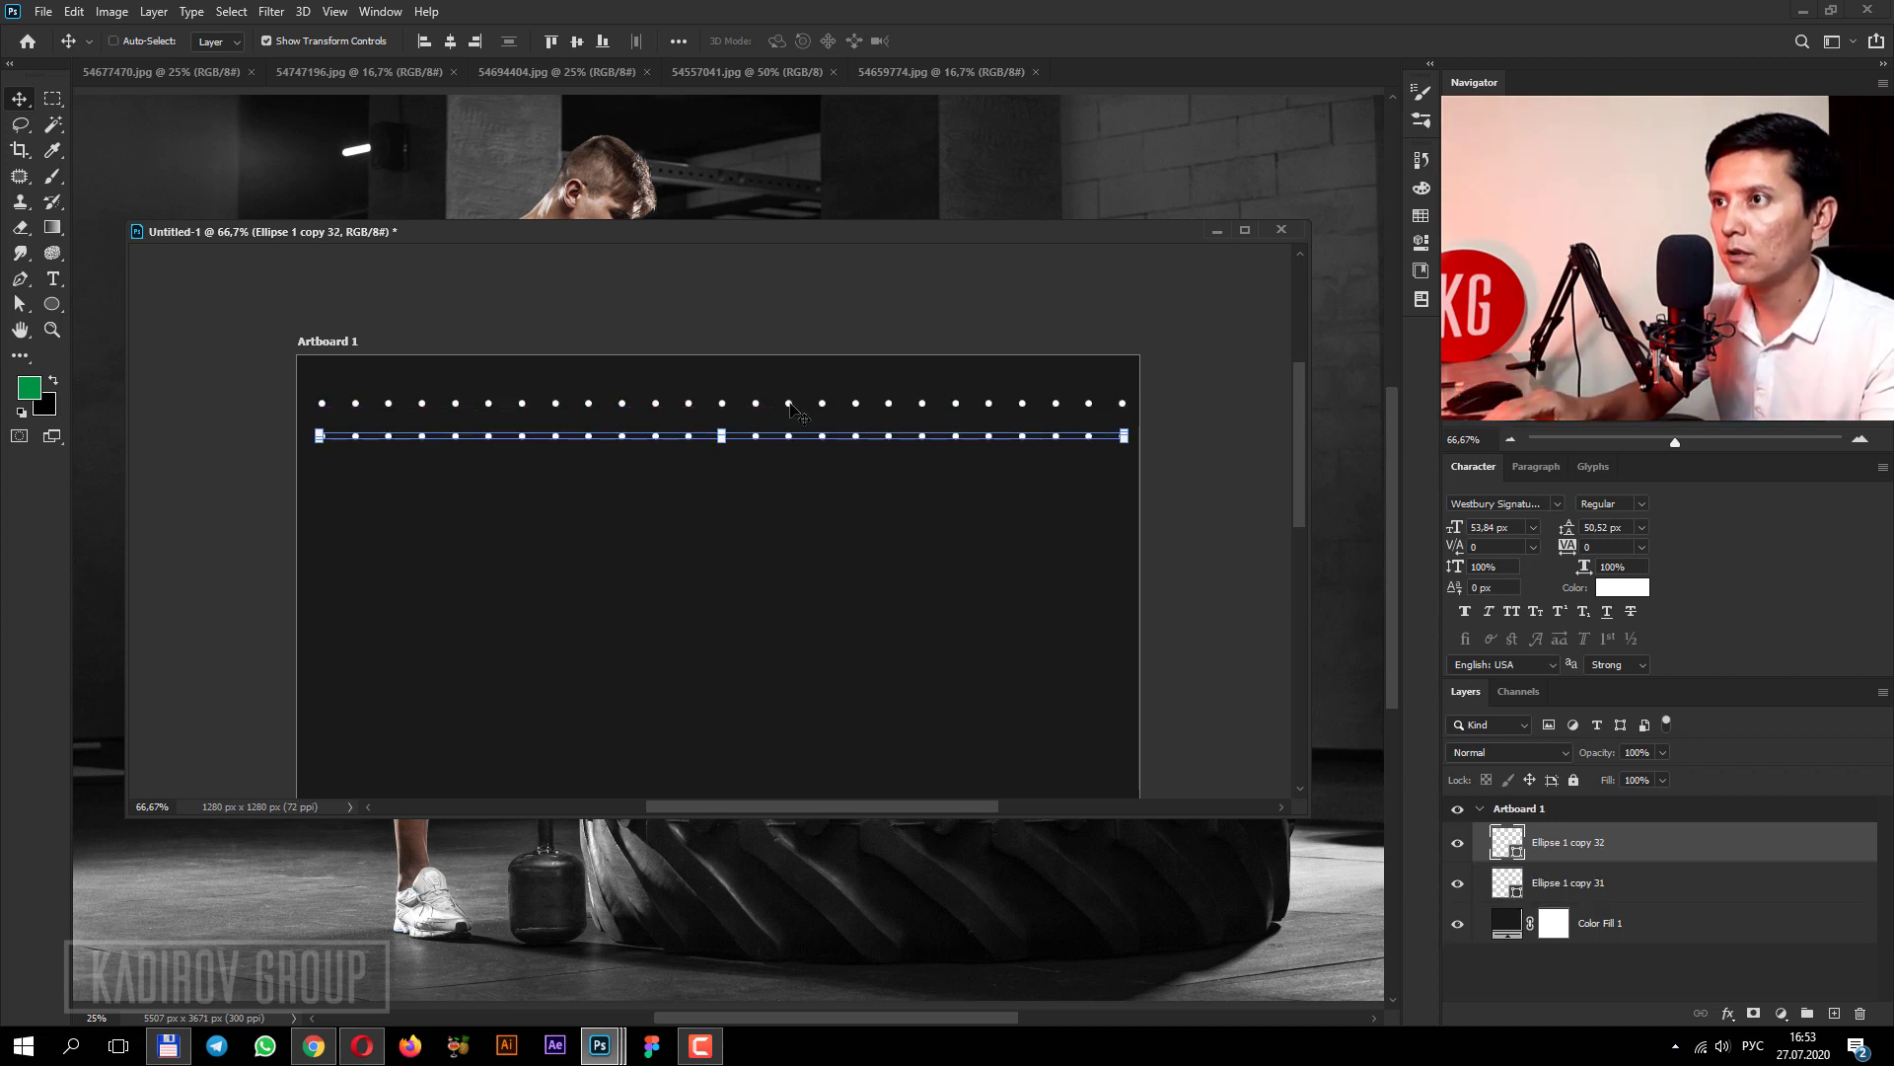
{"action": "key", "text": "Up"}
{"action": "key", "text": "Up"}
{"action": "key", "text": "Up"}
{"action": "key", "text": "Up"}
{"action": "key", "text": "Up"}
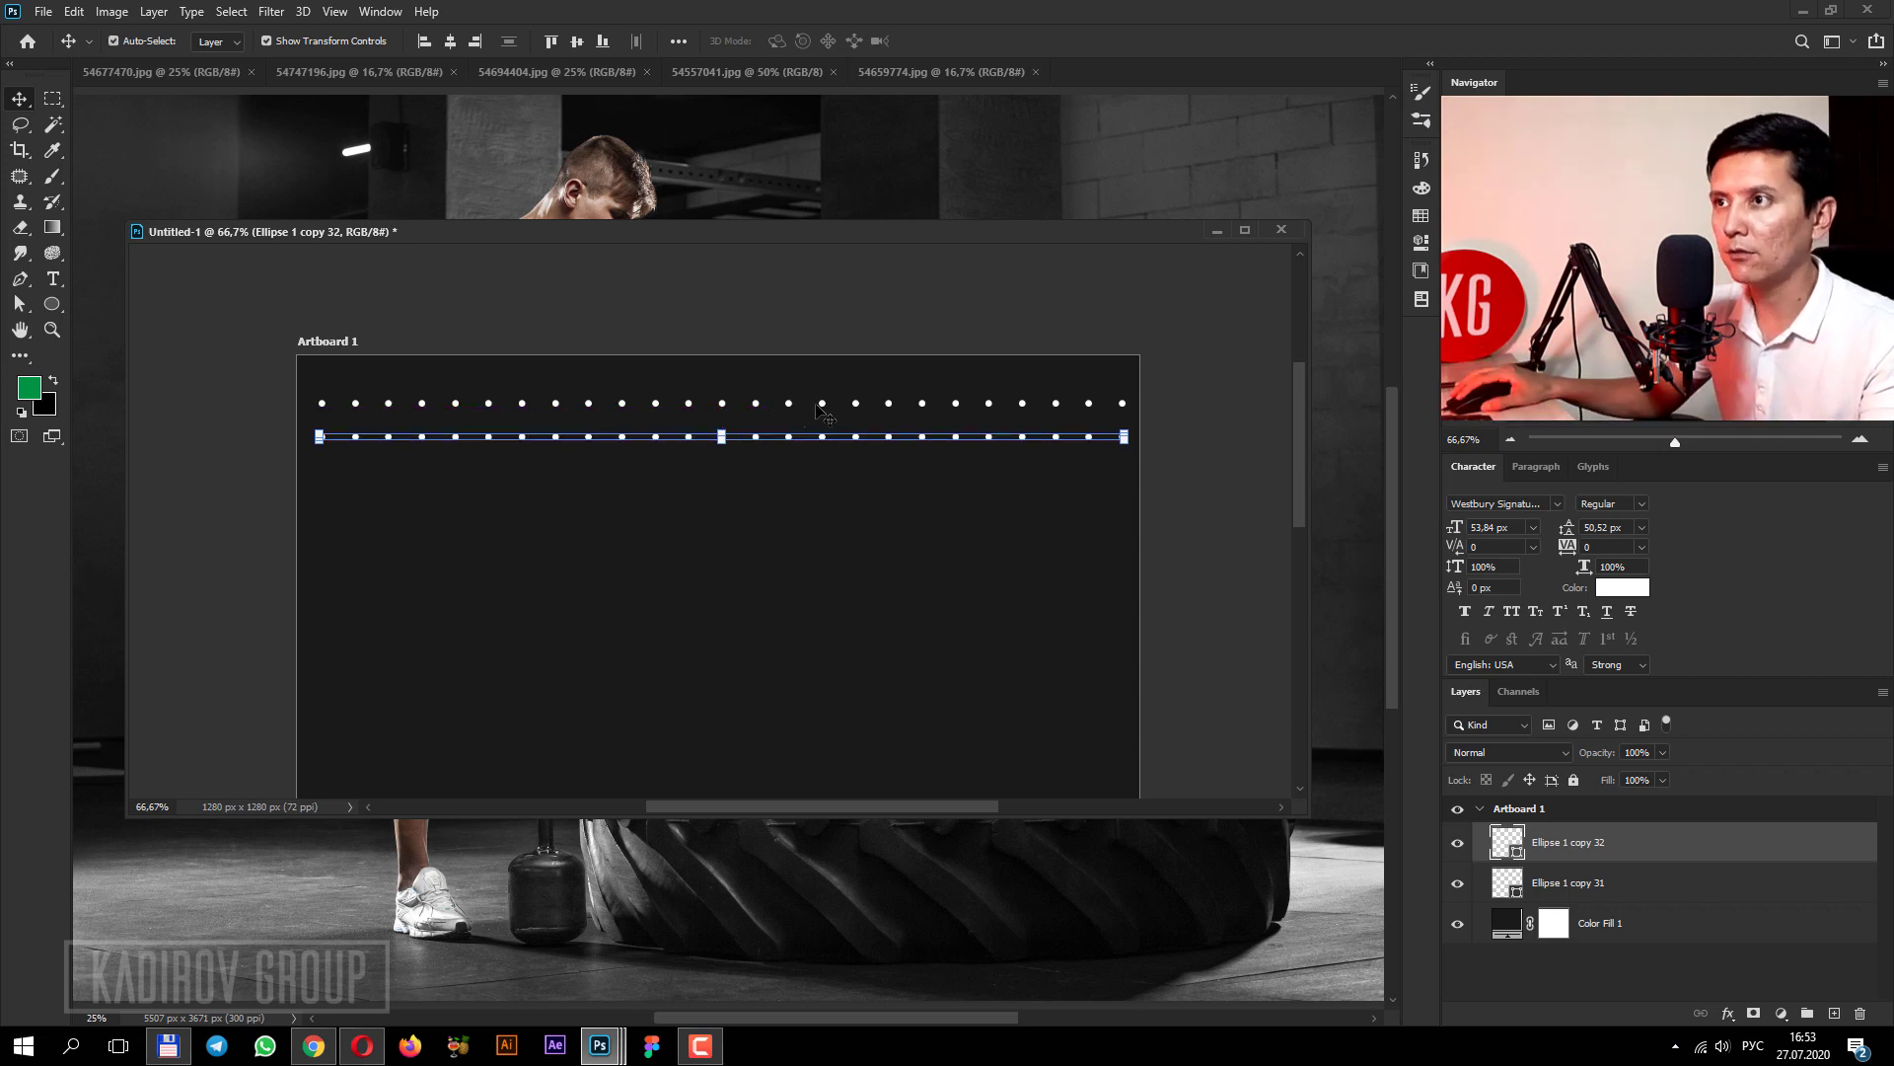
{"action": "left_click", "coordinate": [790, 405], "text": "shift"}
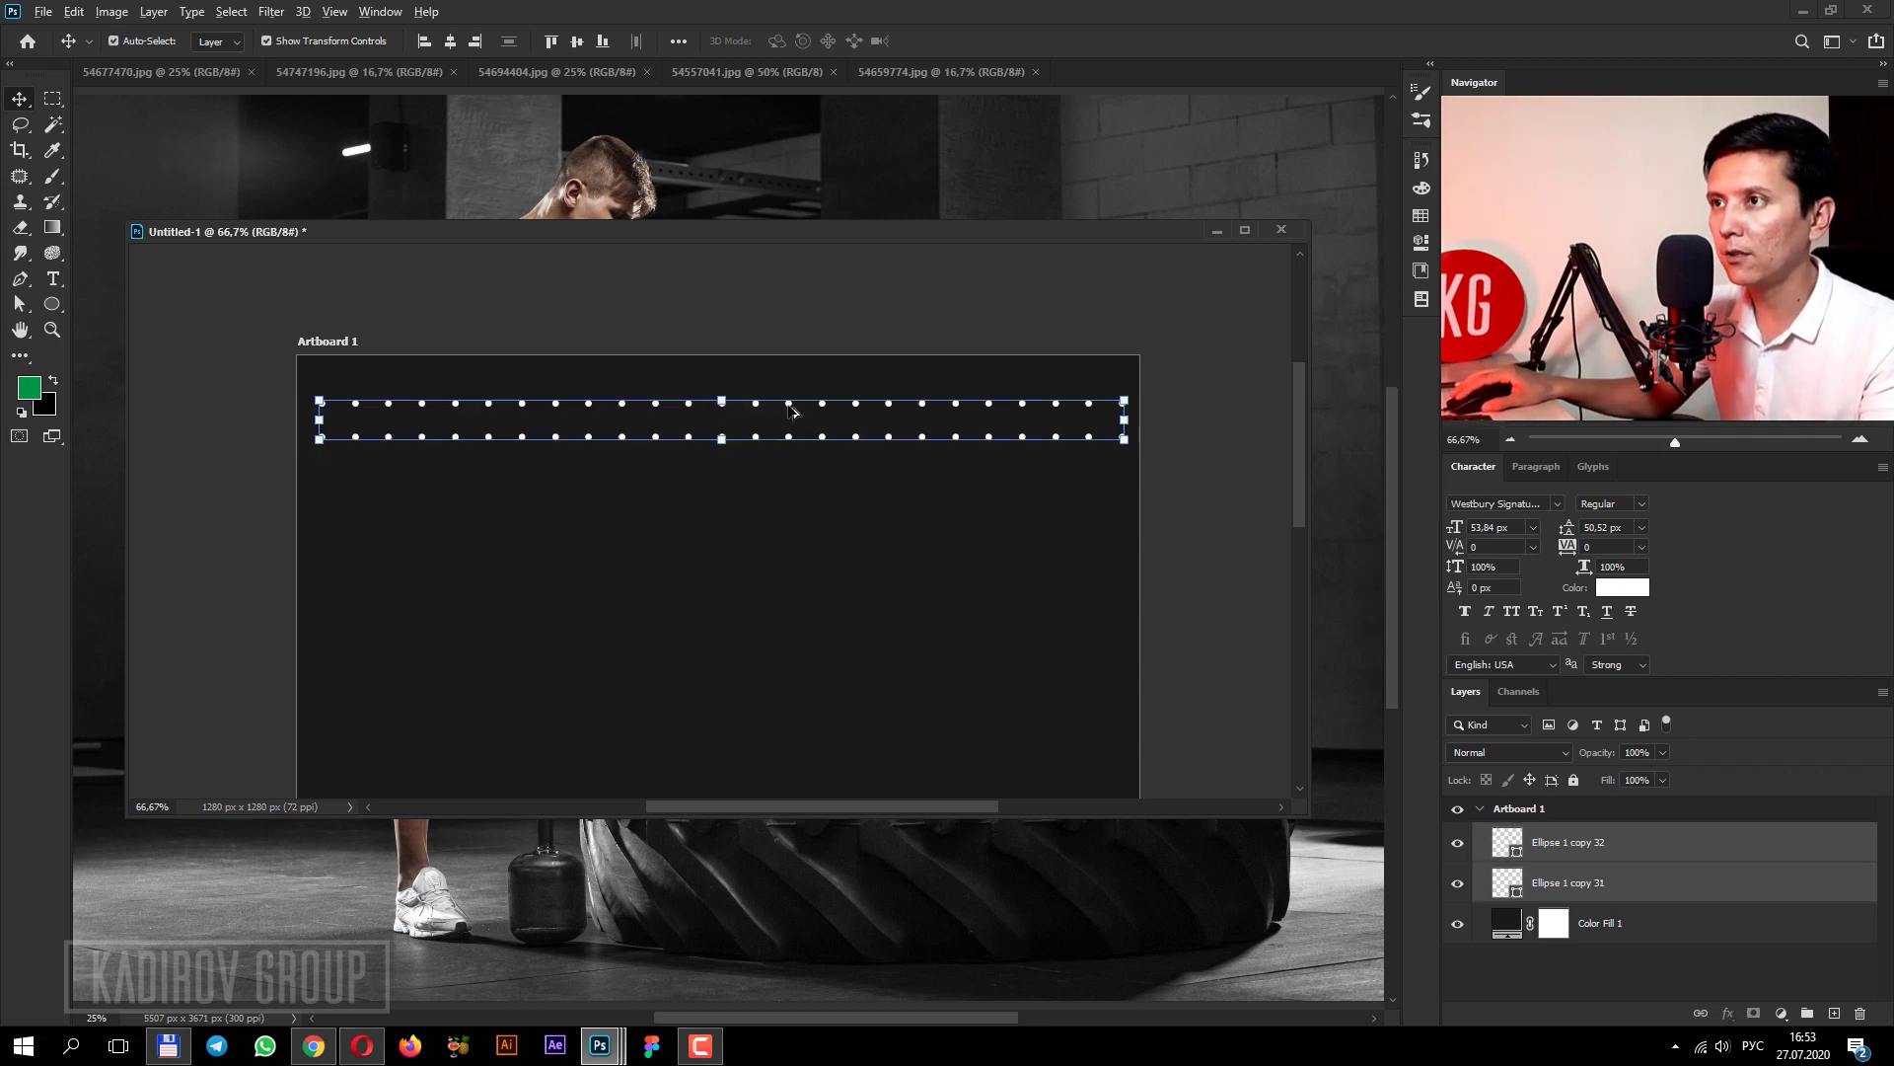
{"action": "left_click_drag", "start_coordinate": [792, 409], "coordinate": [819, 476]}
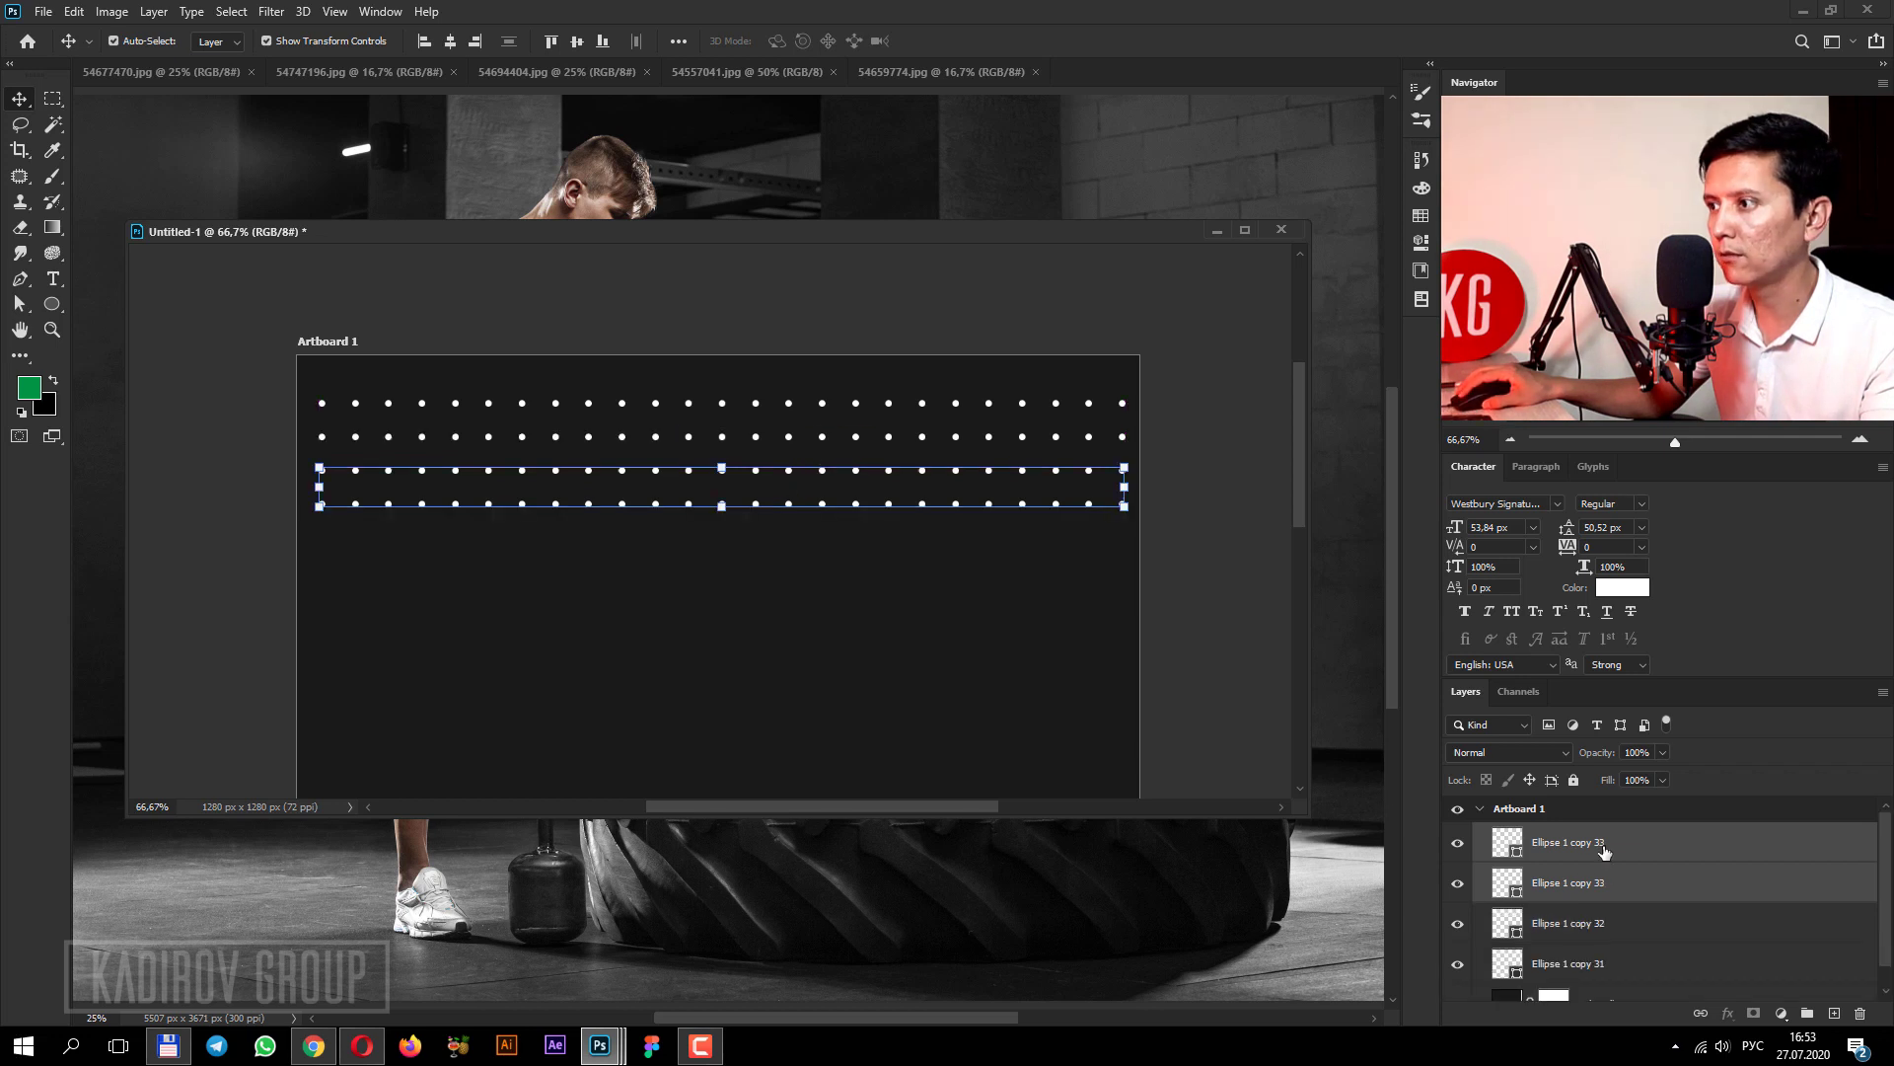
Copy the four rows downward, then copy all eight rows further down the artboard.
{"action": "left_click", "coordinate": [1605, 850]}
{"action": "left_click", "coordinate": [1588, 967], "text": "shift"}
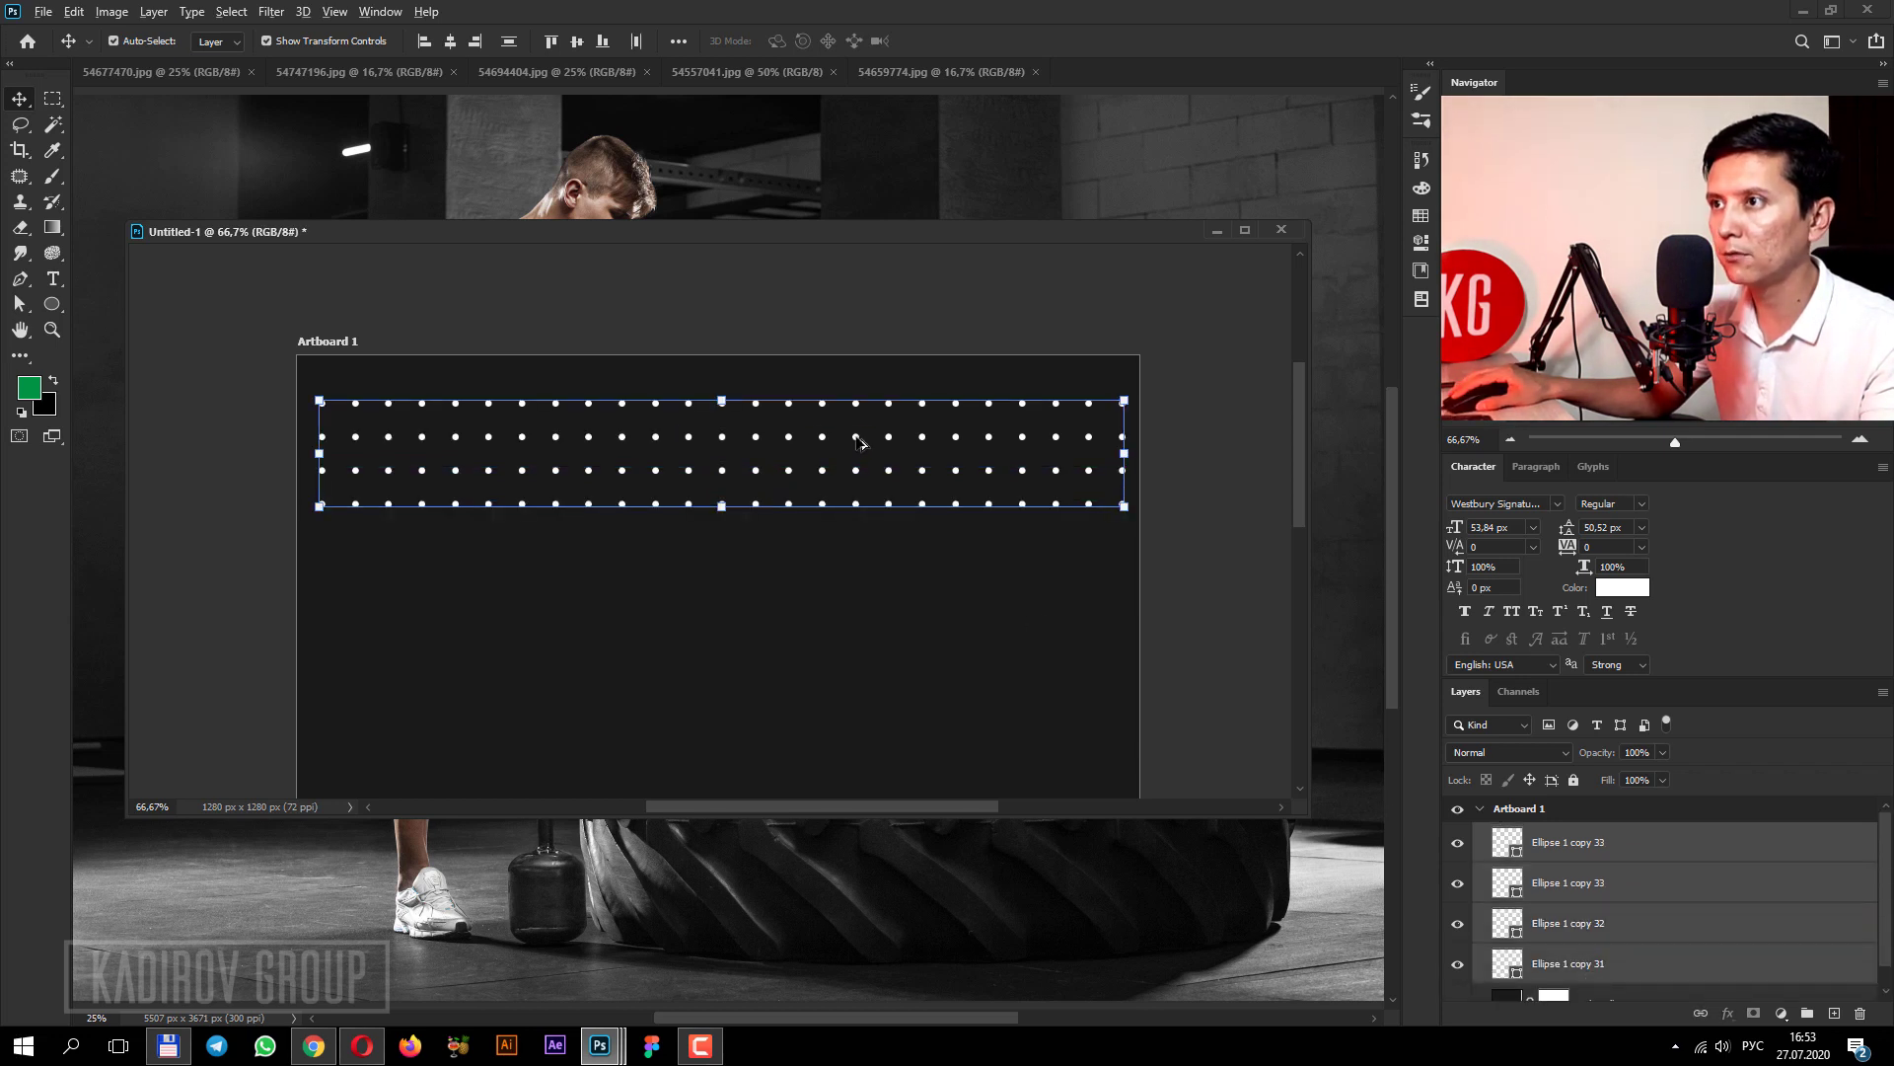
{"action": "left_click_drag", "start_coordinate": [858, 442], "coordinate": [858, 576]}
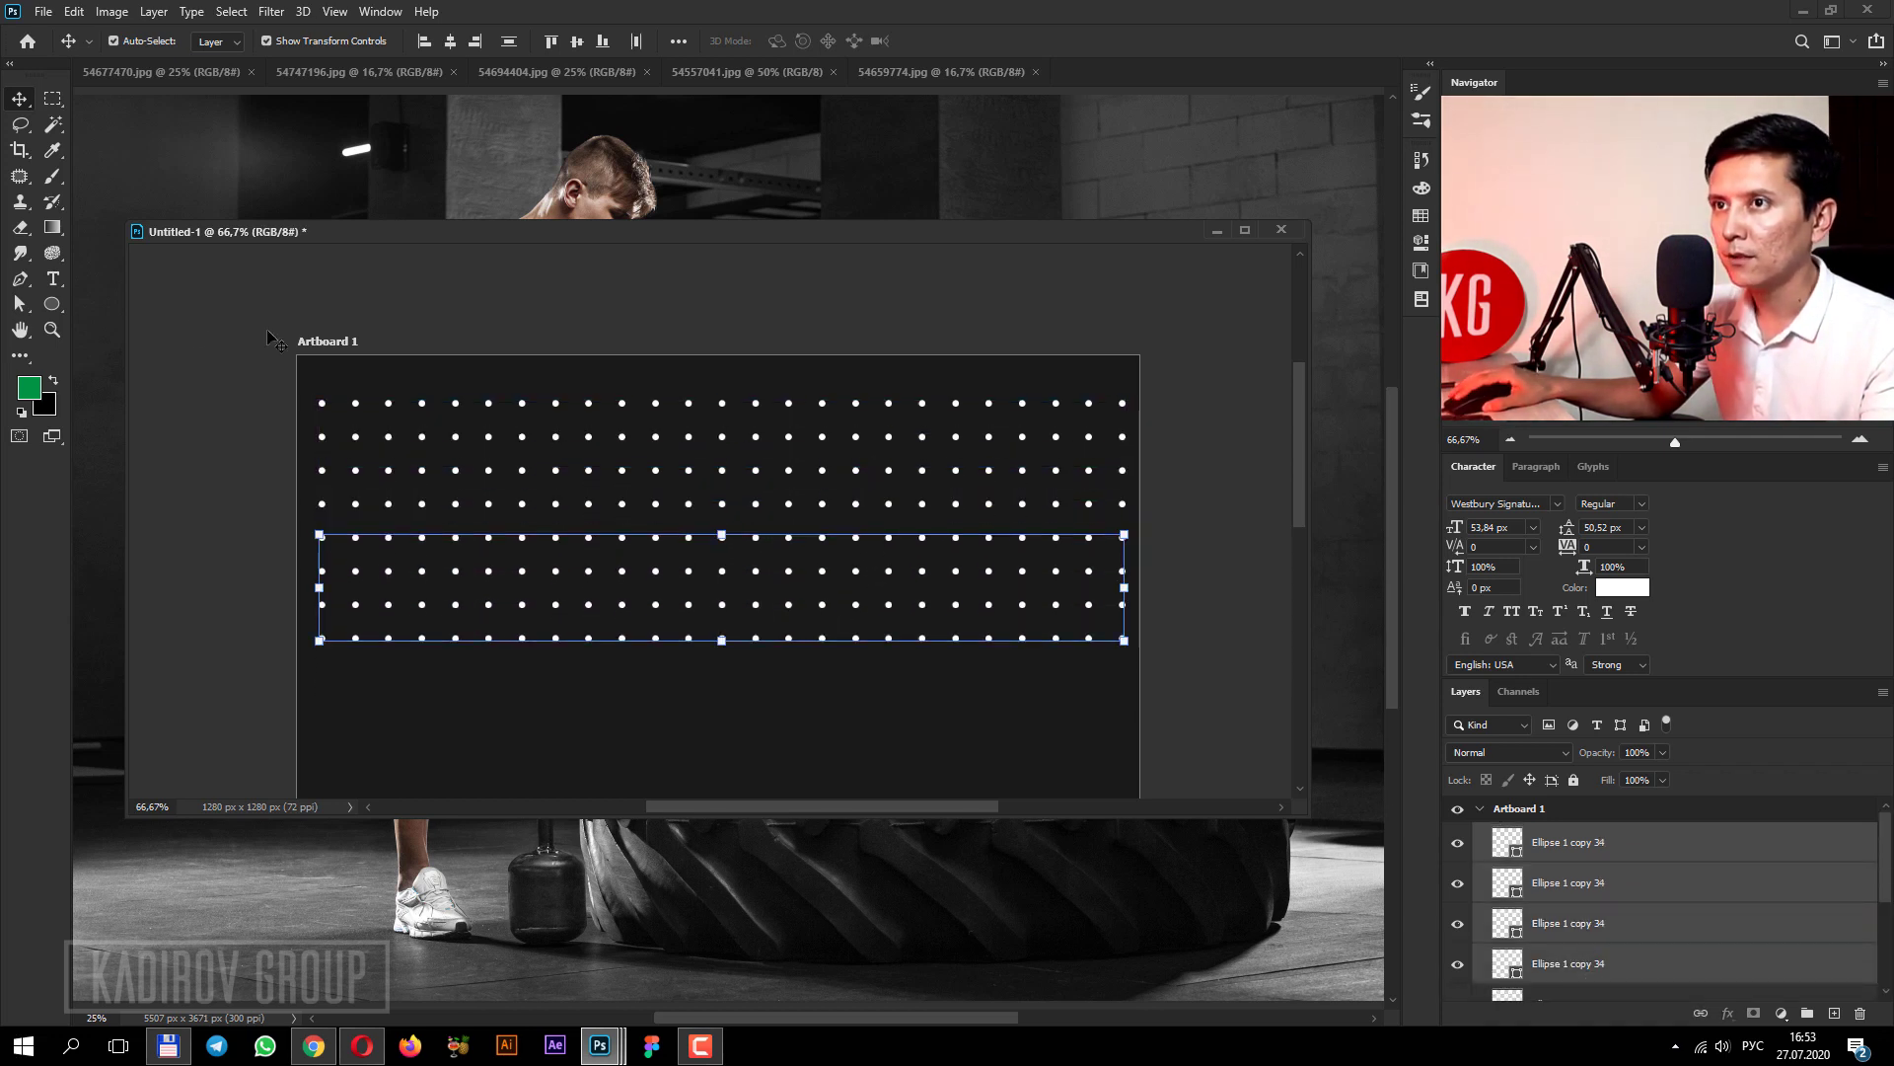
{"action": "left_click_drag", "start_coordinate": [271, 338], "coordinate": [1224, 696]}
{"action": "mouse_move", "coordinate": [1024, 508]}
{"action": "left_mouse_down"}
{"action": "mouse_move", "coordinate": [1032, 664]}
{"action": "mouse_move", "coordinate": [1032, 625]}
{"action": "left_mouse_up"}
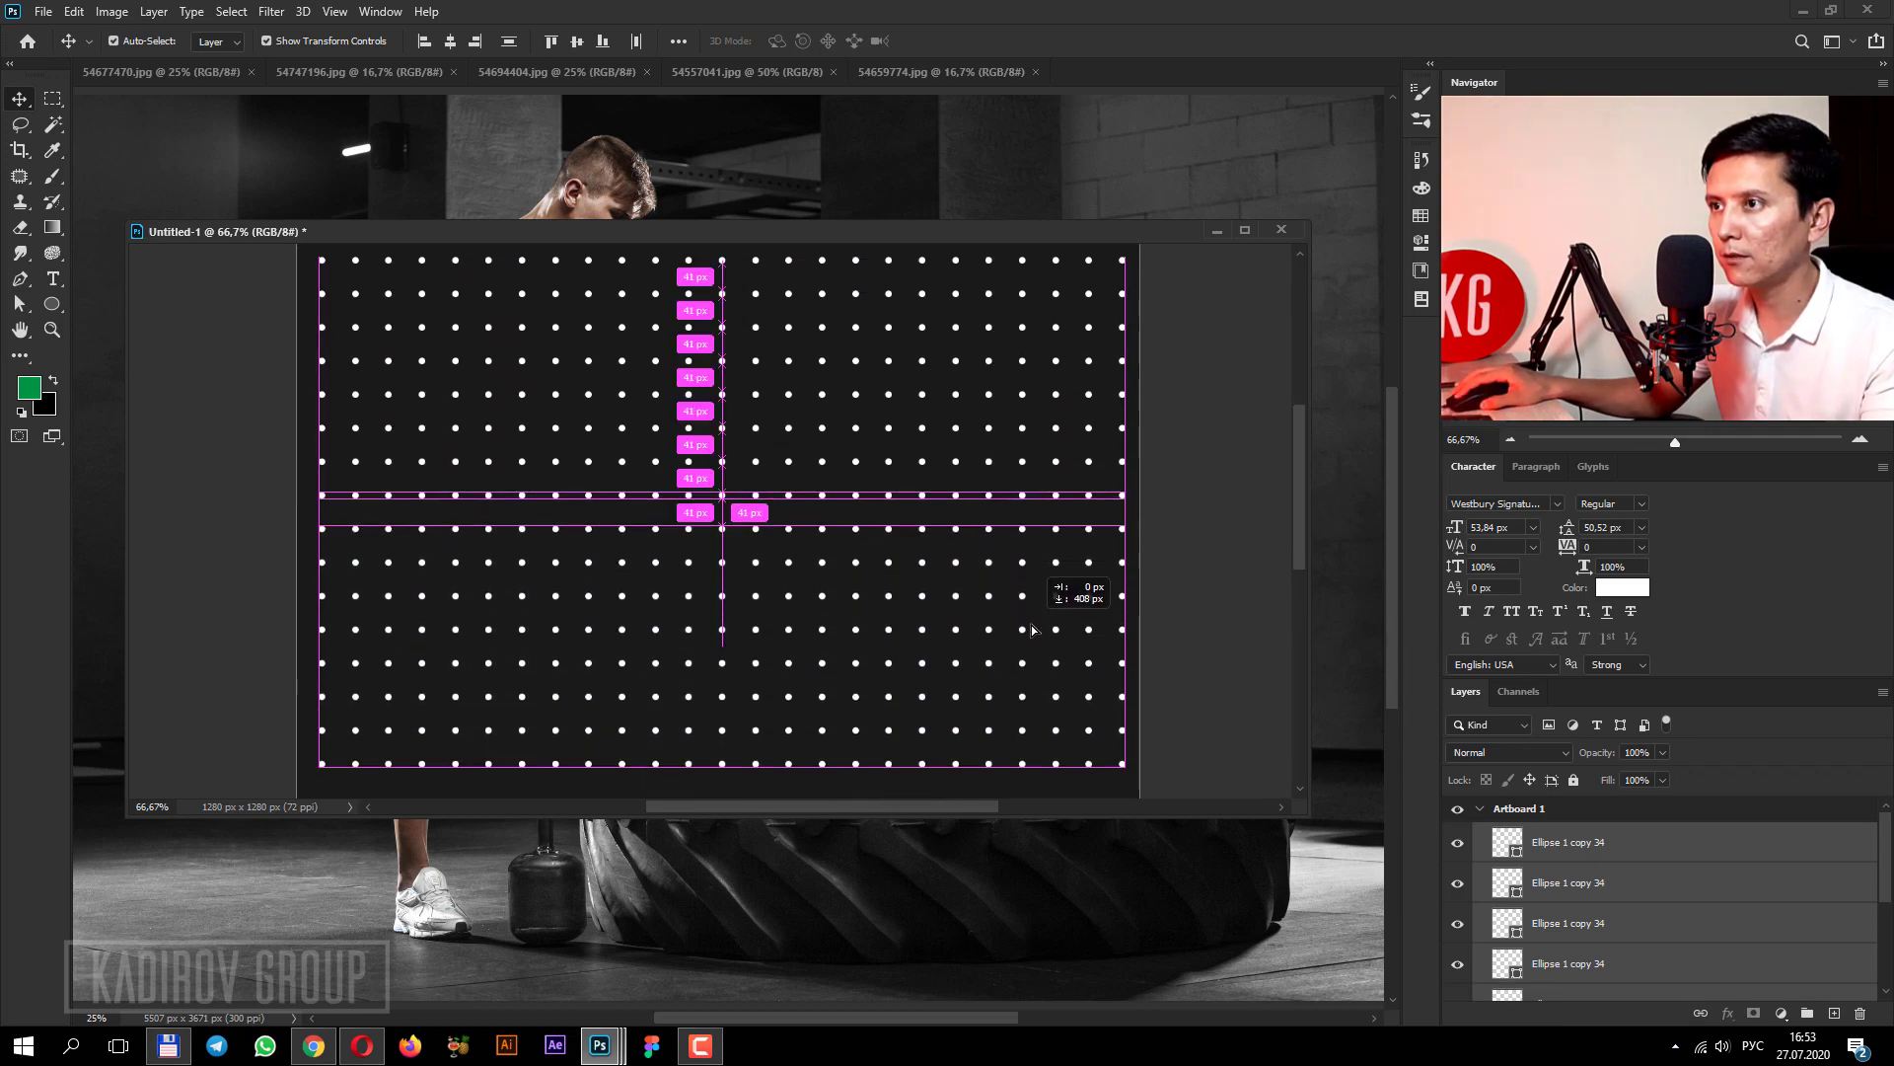
Duplicate the rows to fill the rest of the artboard and merge all dot rows into one layer.
{"action": "left_click", "coordinate": [892, 563], "text": "alt"}
{"action": "left_click", "coordinate": [909, 507], "text": "alt"}
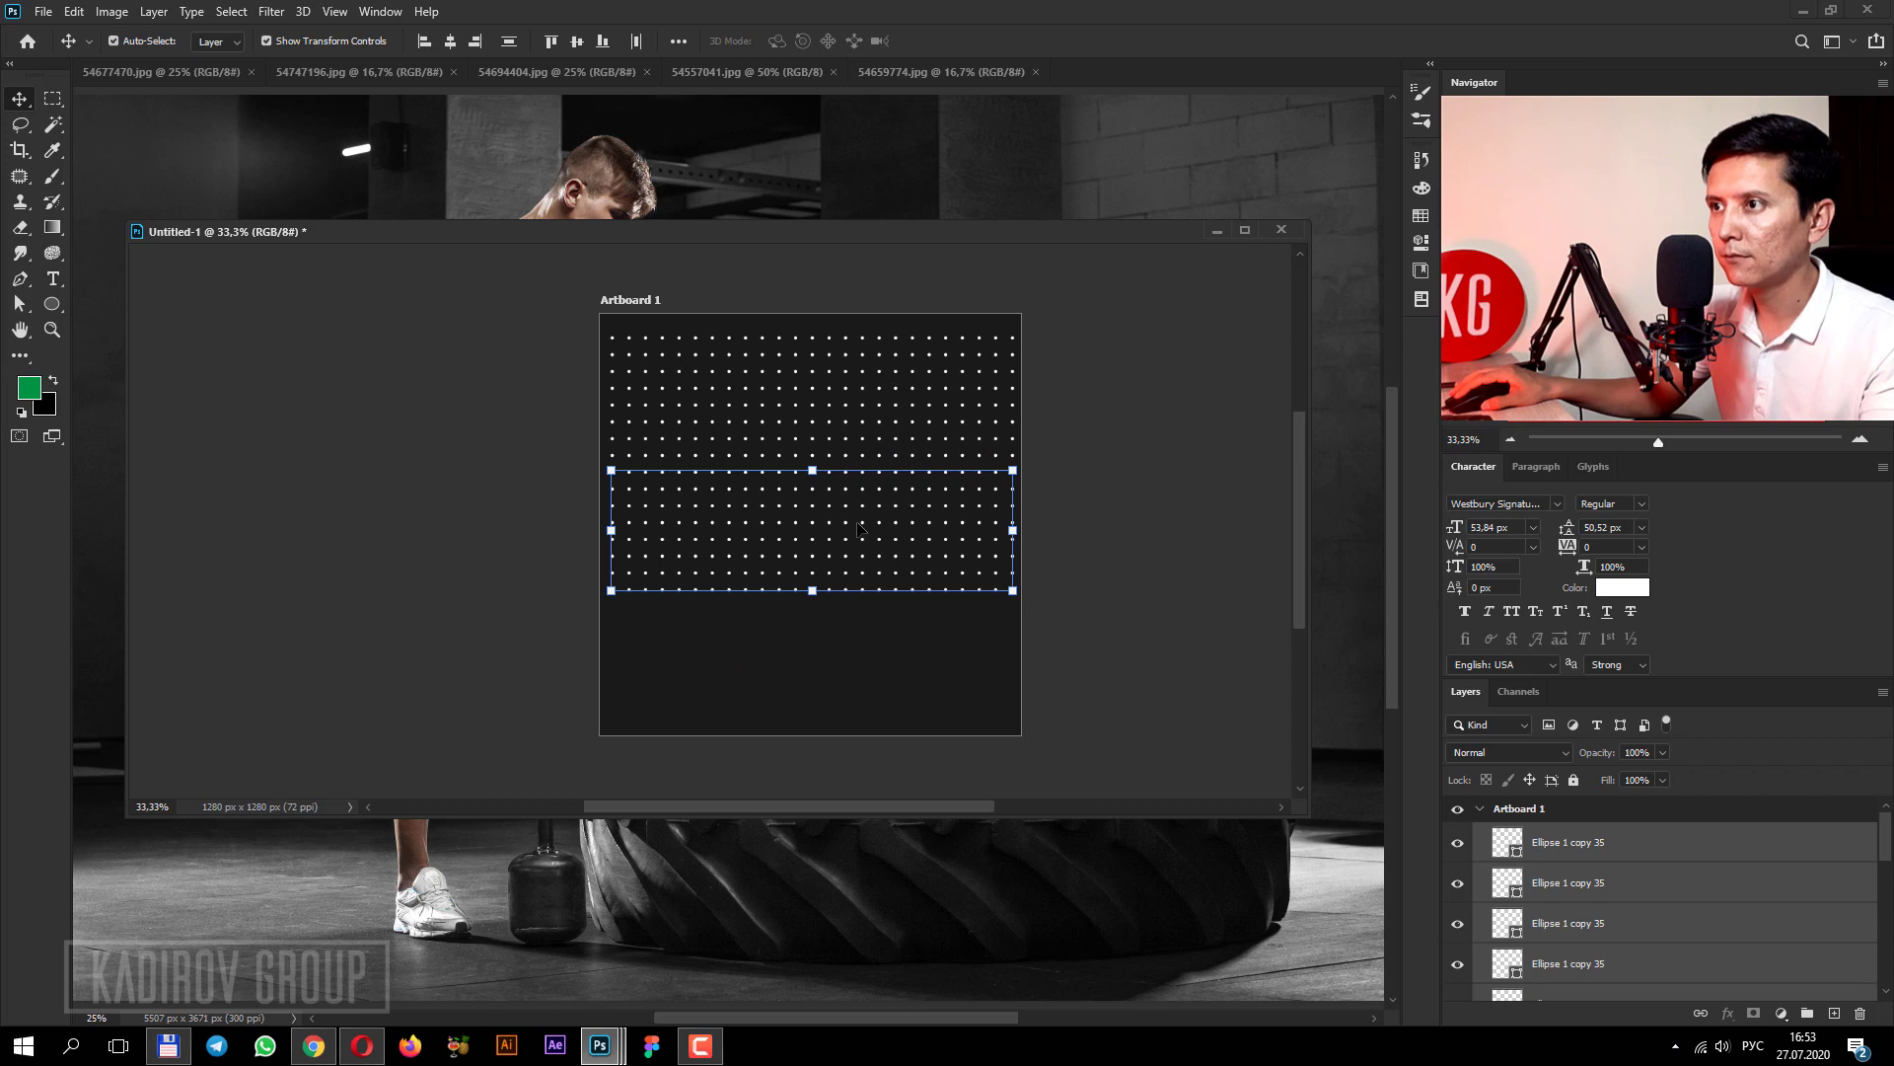
{"action": "scroll", "coordinate": [859, 528], "scroll_direction": "up", "scroll_amount": 1}
{"action": "mouse_move", "coordinate": [860, 512]}
{"action": "left_mouse_down"}
{"action": "mouse_move", "coordinate": [846, 388]}
{"action": "mouse_move", "coordinate": [848, 592]}
{"action": "mouse_move", "coordinate": [819, 587]}
{"action": "left_mouse_up"}
{"action": "scroll", "coordinate": [821, 542], "scroll_direction": "down", "scroll_amount": 1}
{"action": "key", "text": "ctrl+alt+a"}
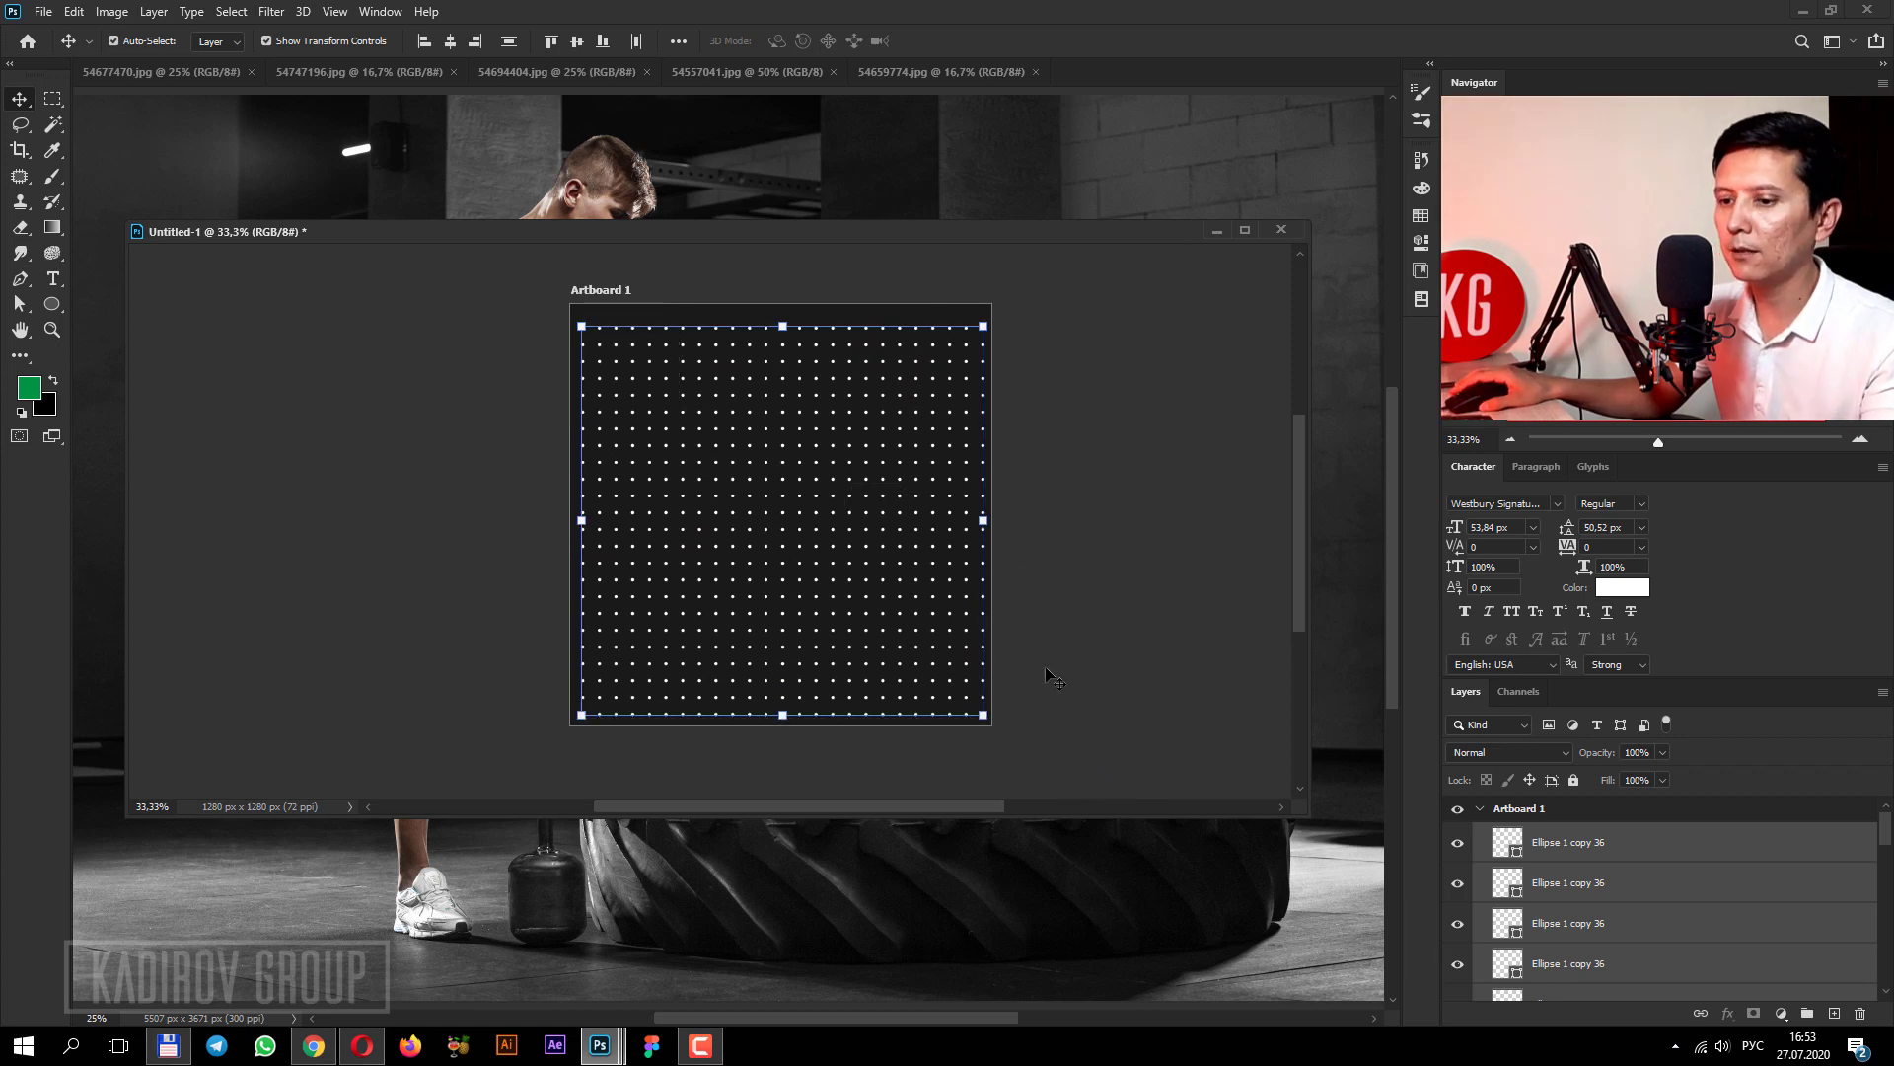
{"action": "key", "text": "ctrl+e"}
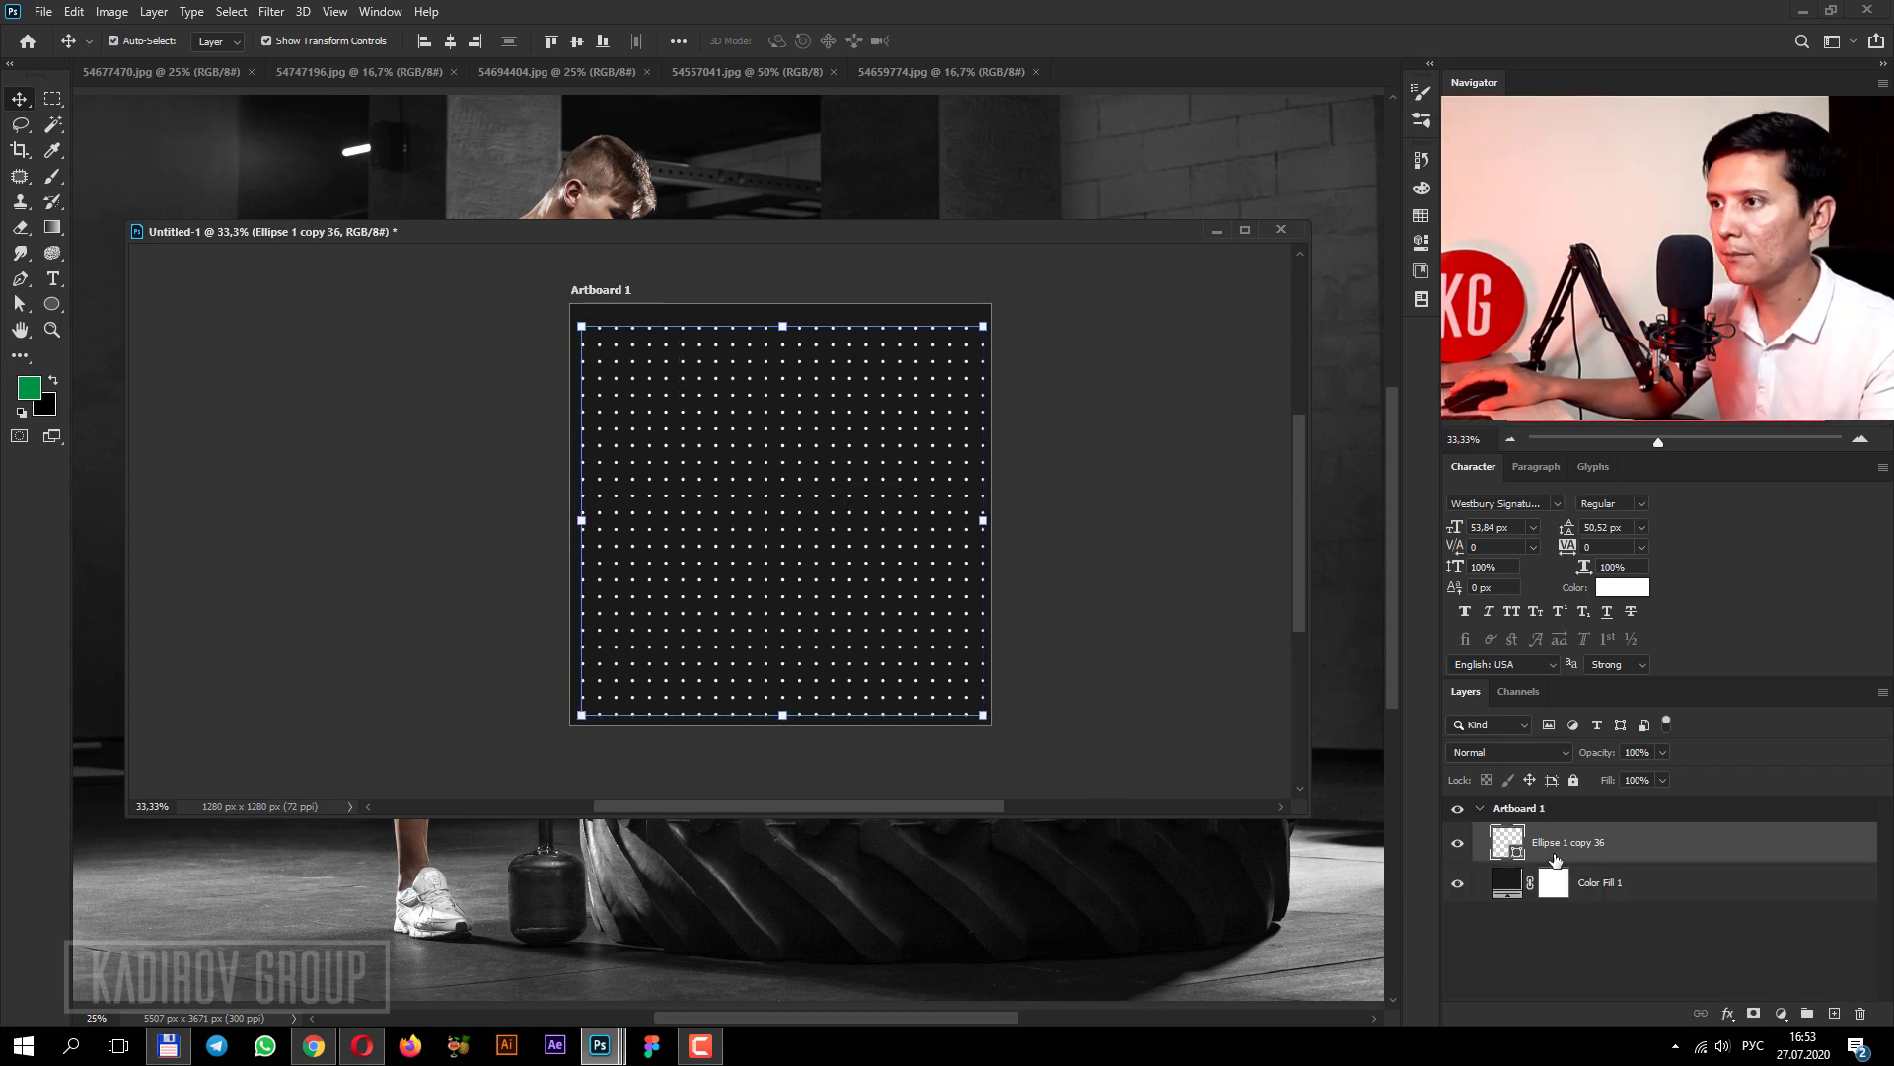
Scale the dot grid up slightly with Ctrl+T and nudge it down.
{"action": "left_click_drag", "start_coordinate": [1005, 327], "coordinate": [1012, 313]}
{"action": "key", "text": "Return"}
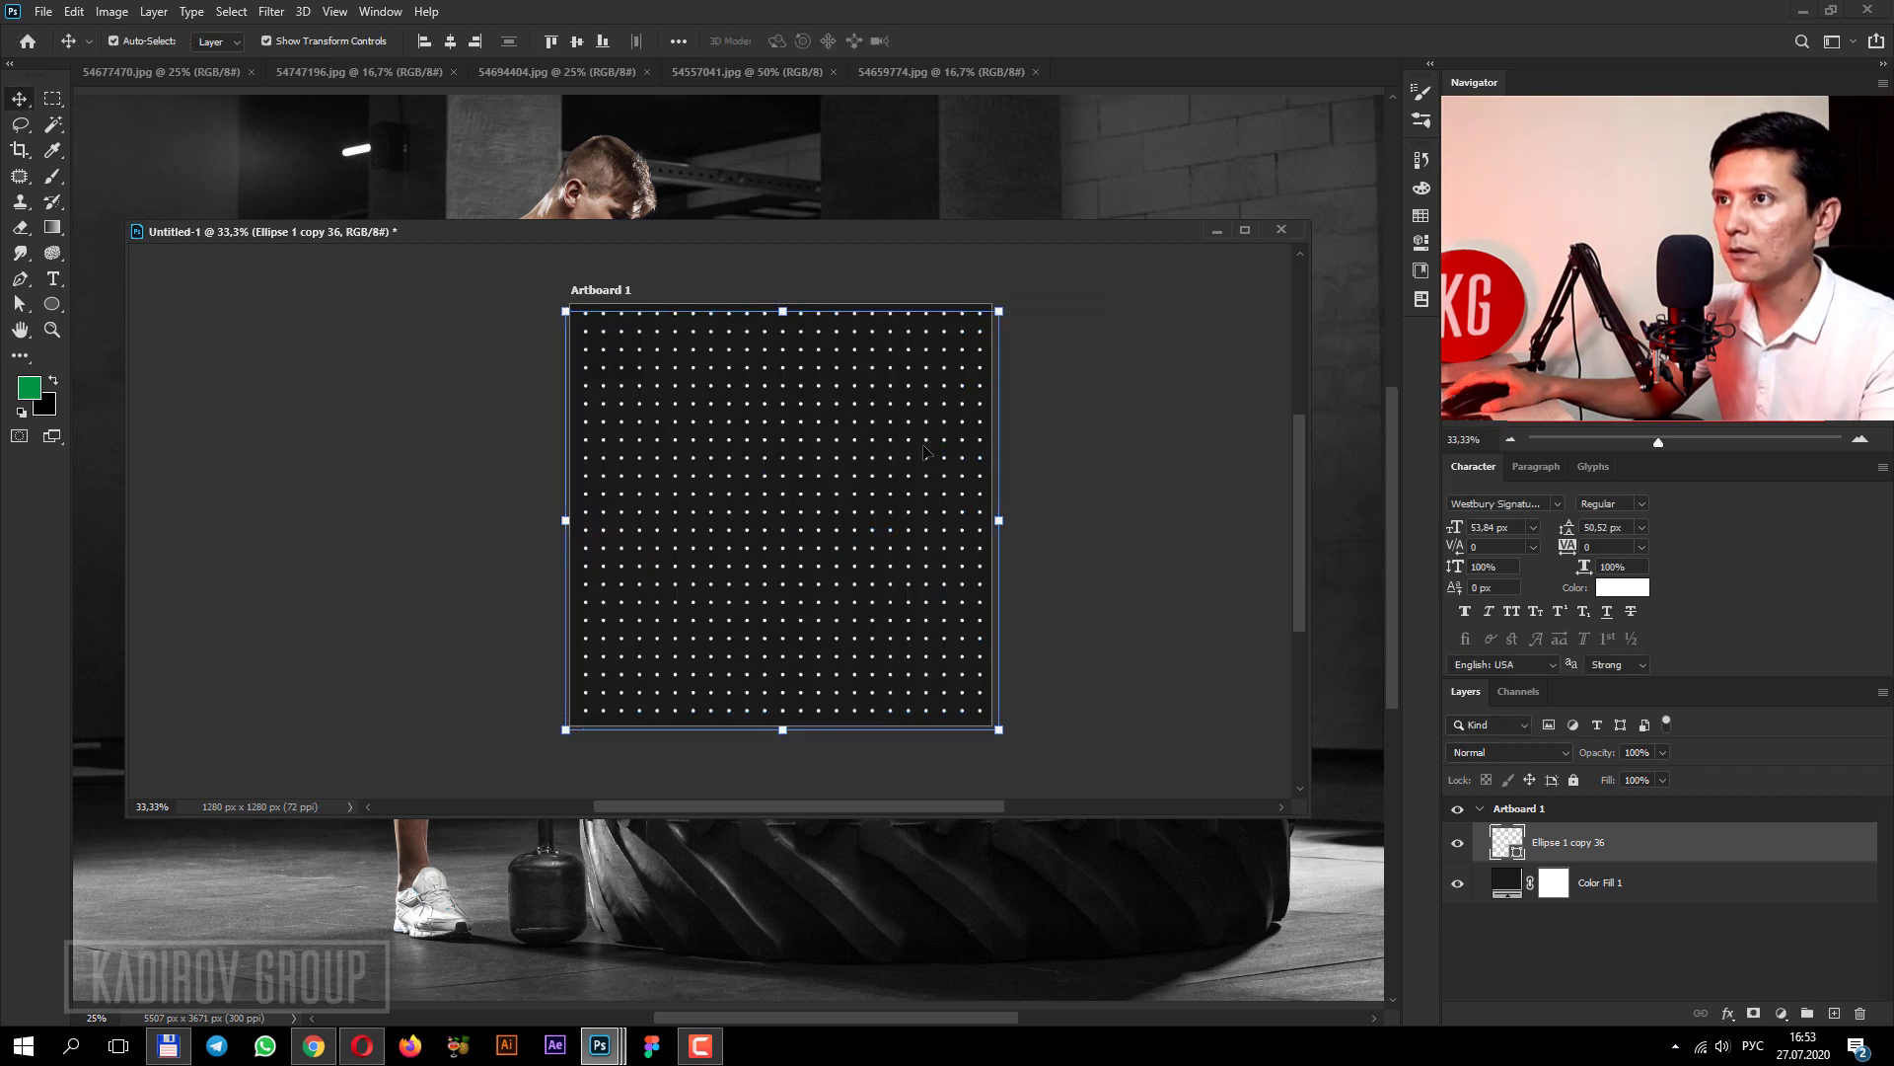
{"action": "key", "text": "shift+Down"}
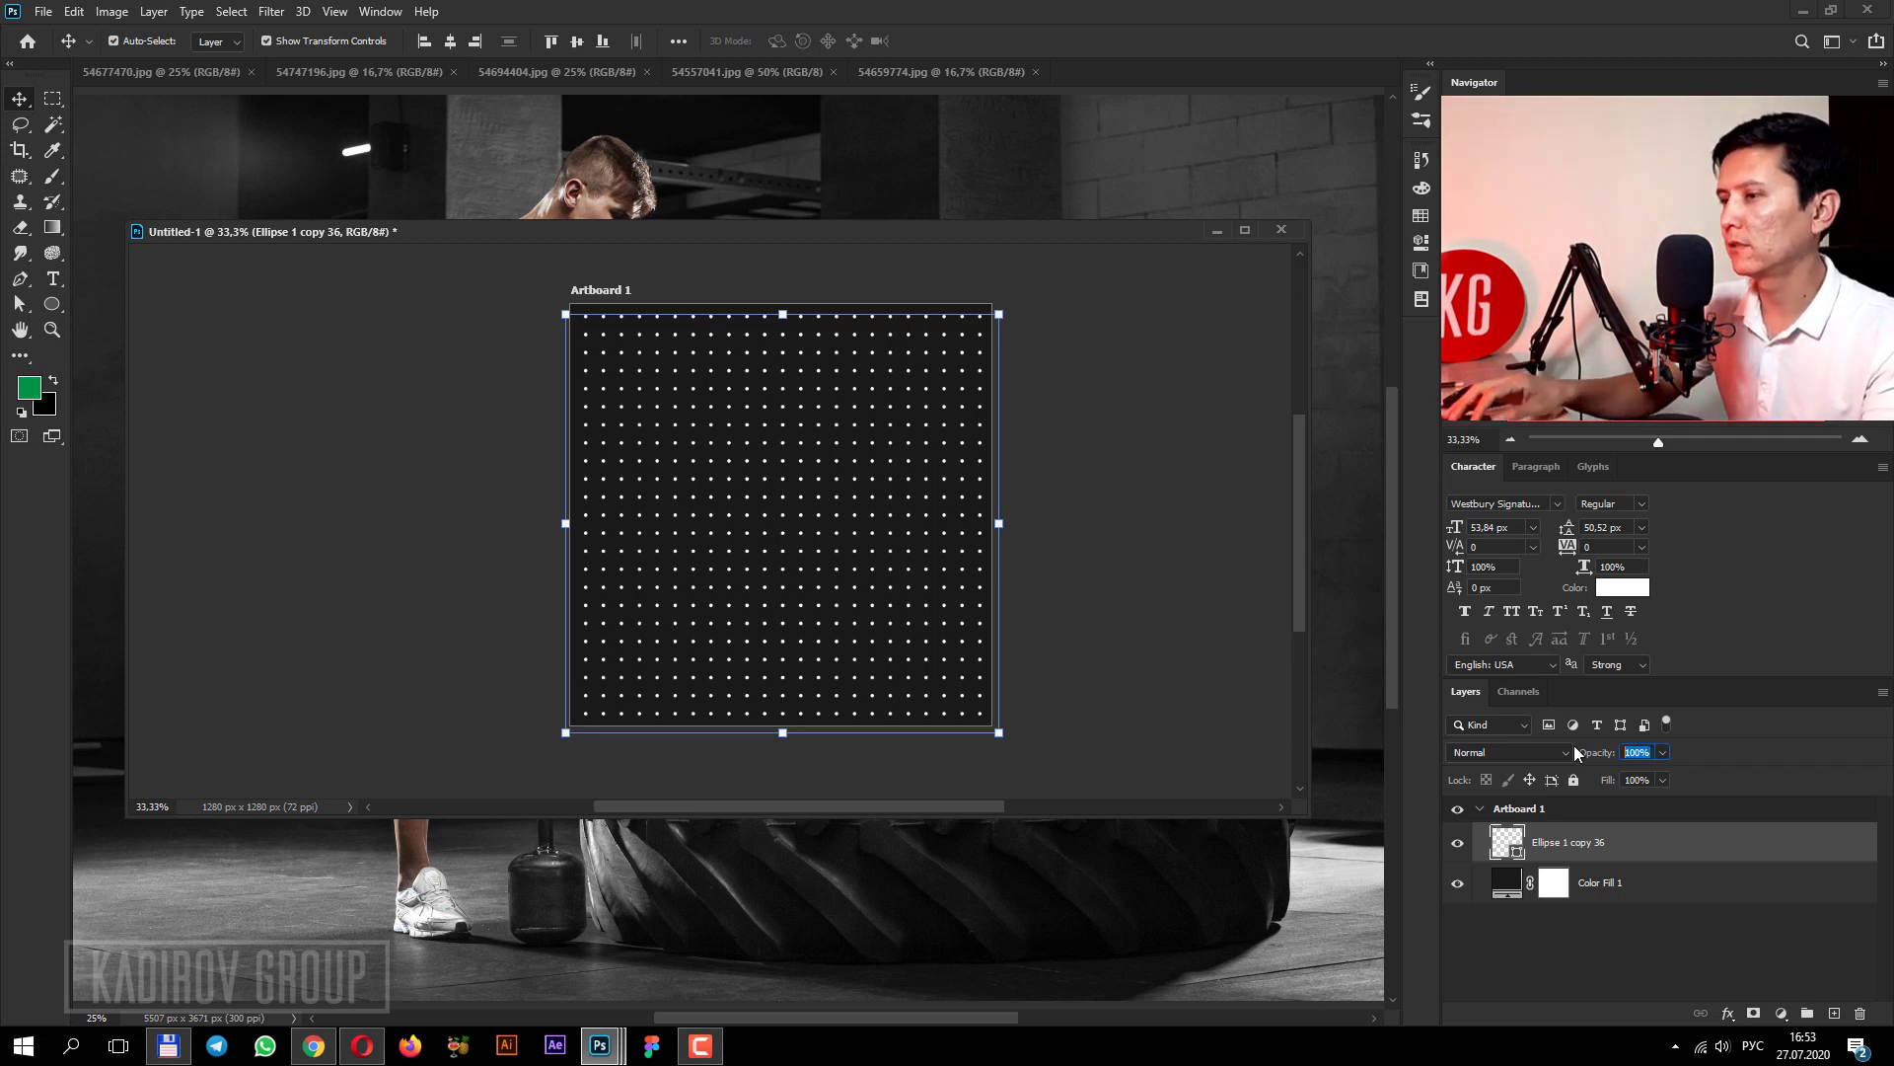
Lower the dot grid layer's opacity to 10%, then to 5%.
{"action": "type", "text": "10"}
{"action": "left_click", "coordinate": [1085, 449]}
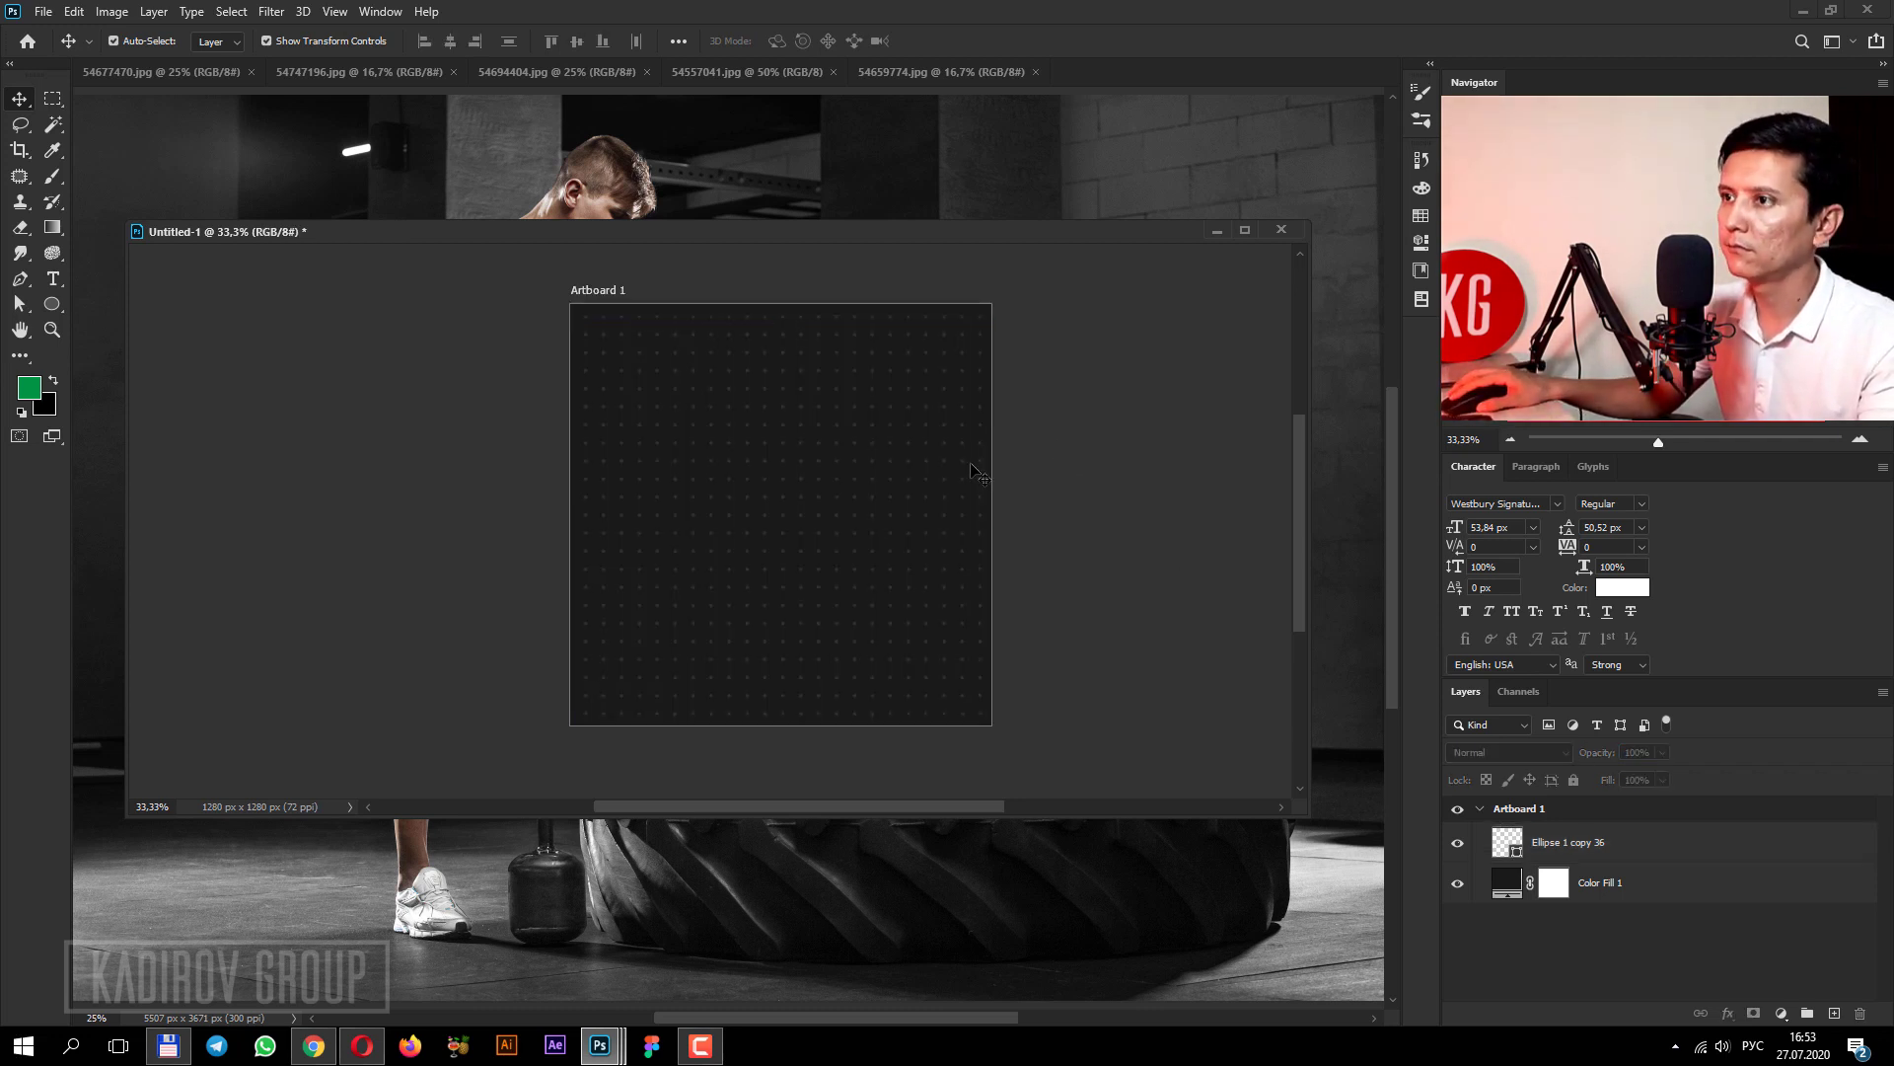
{"action": "key", "text": "ctrl+plus"}
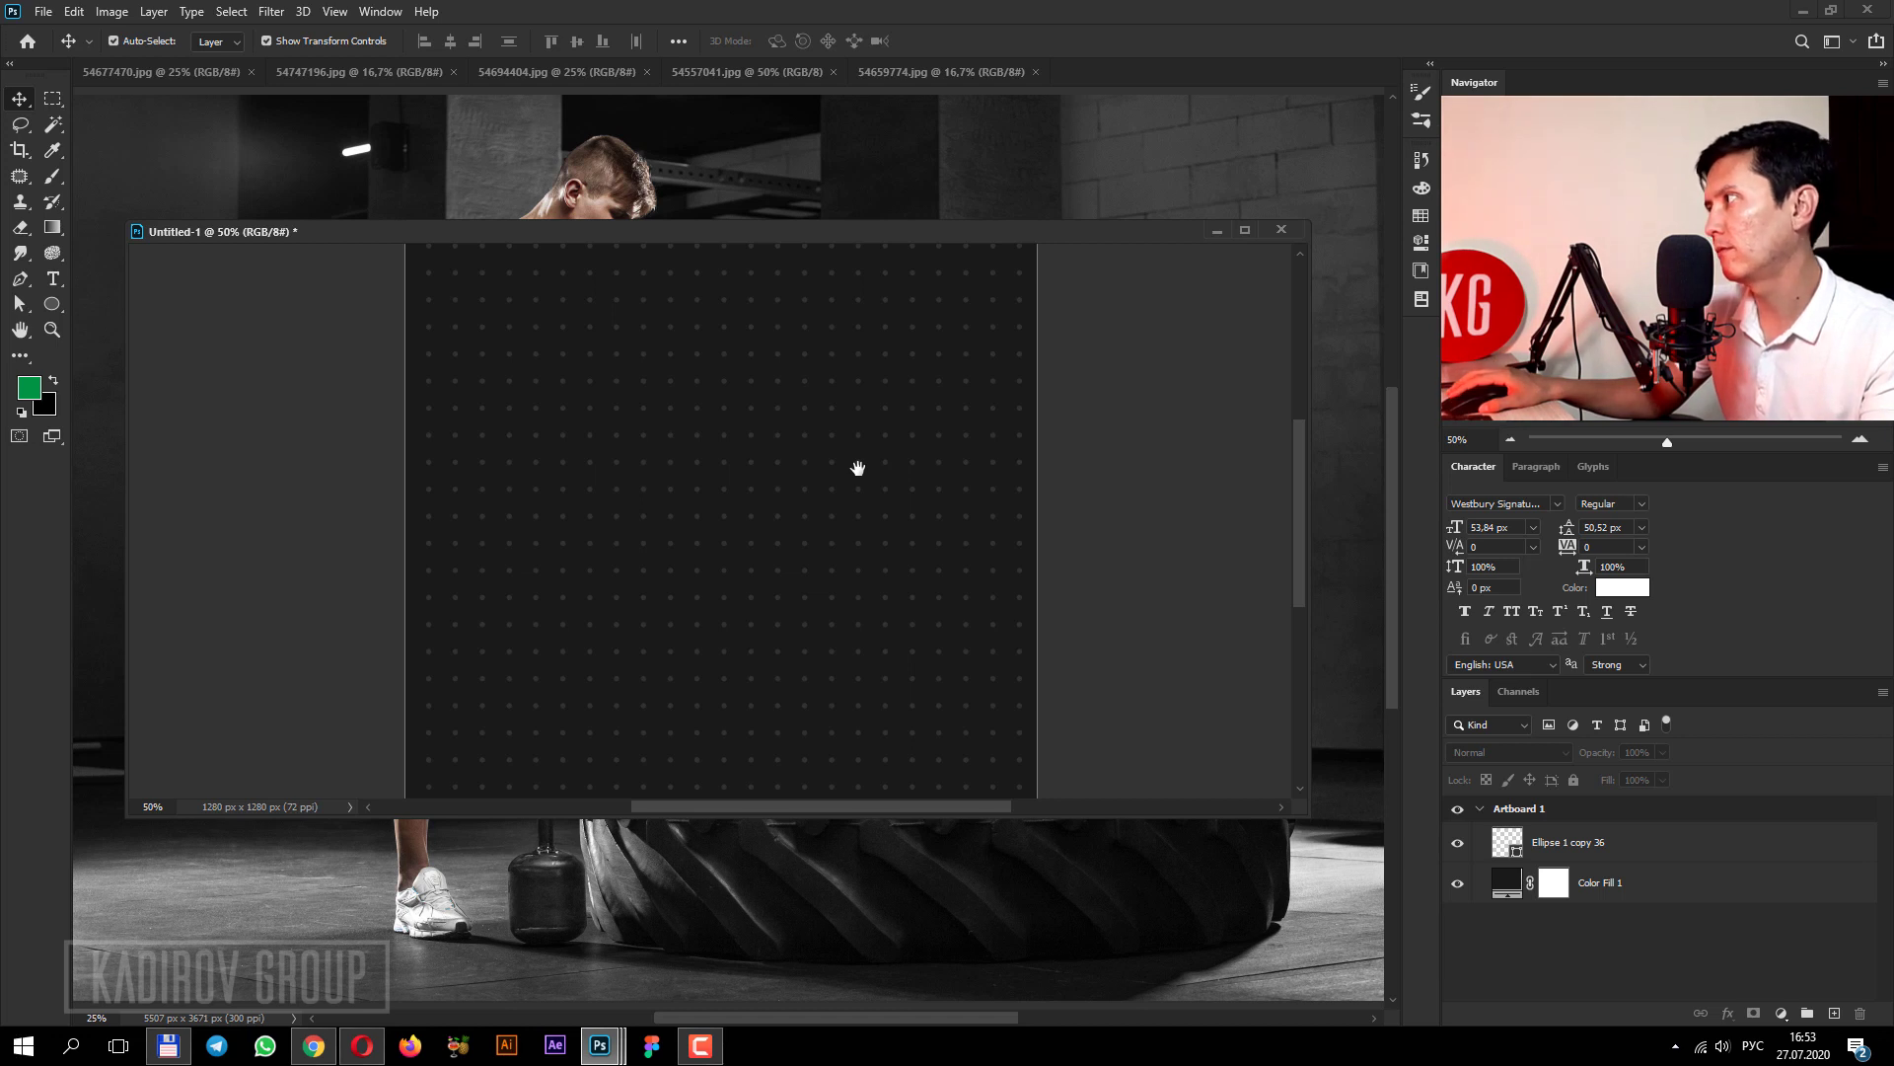
{"action": "left_click", "coordinate": [856, 443]}
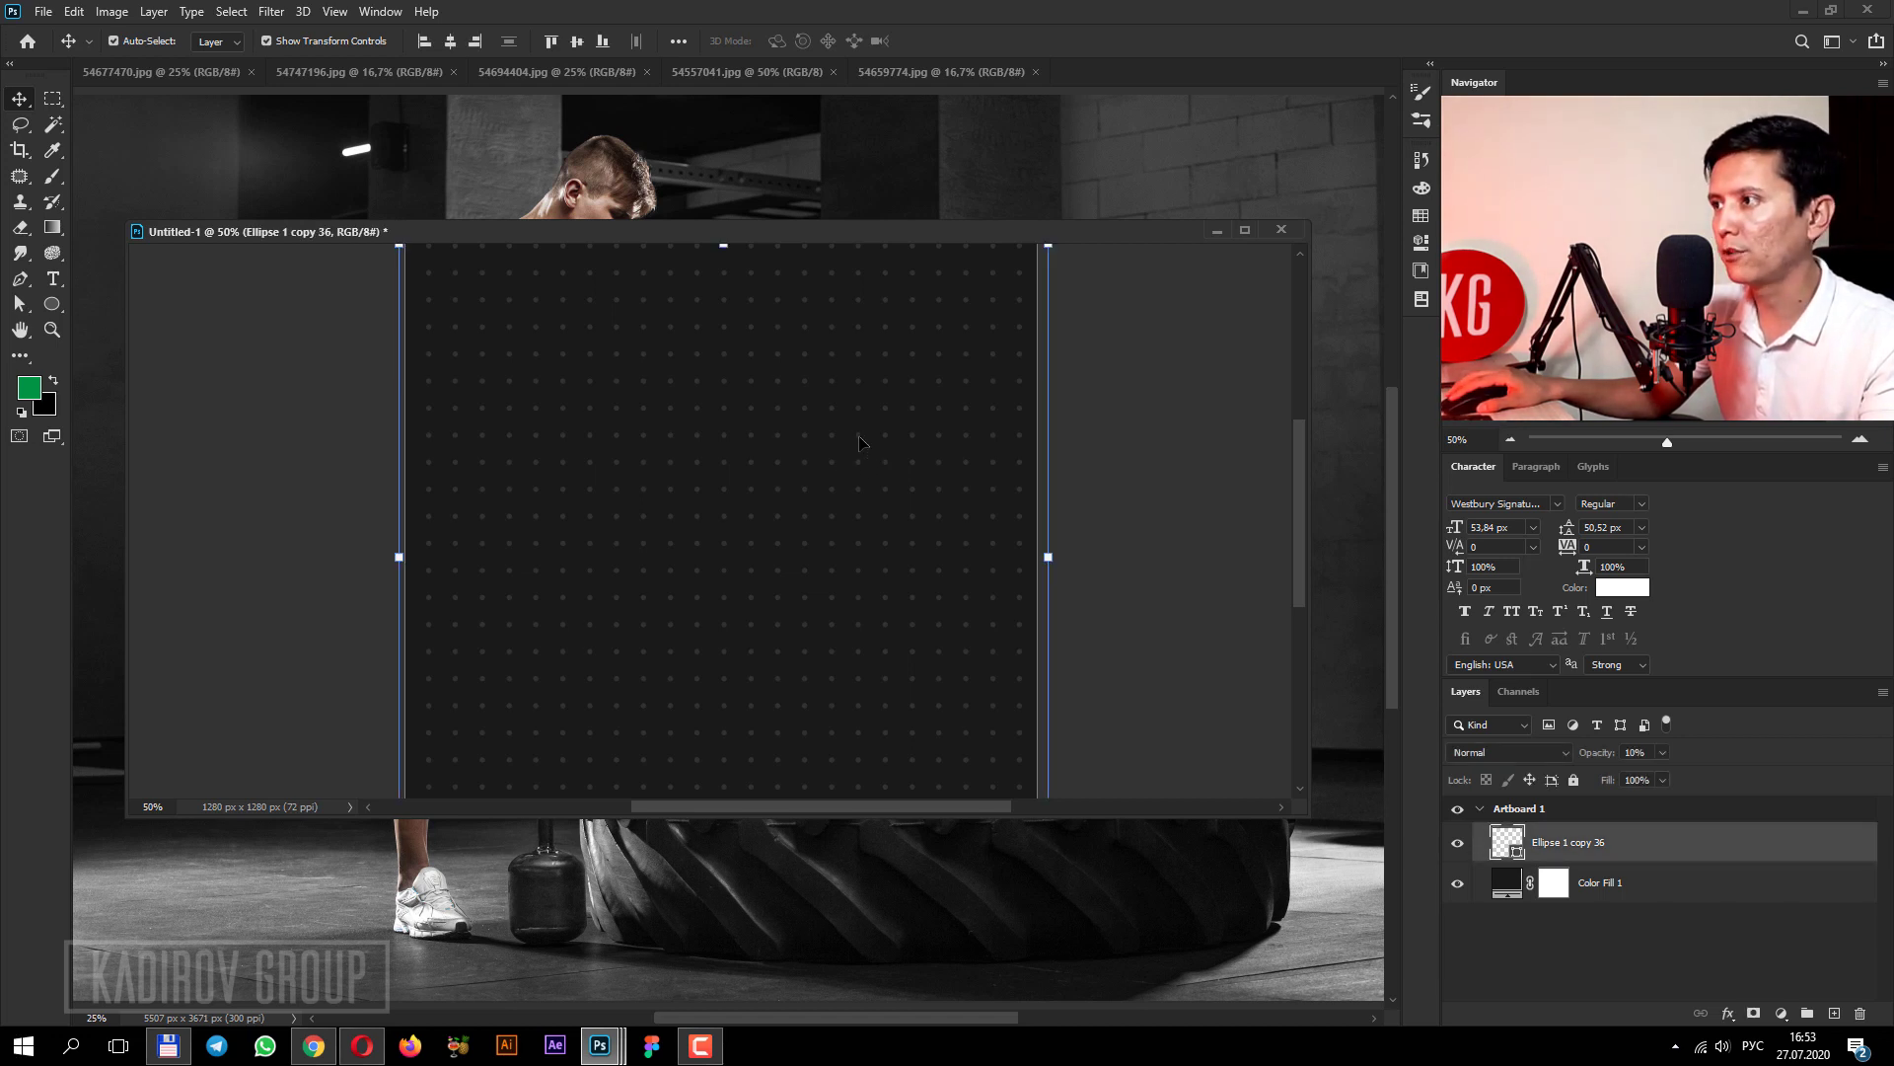
{"action": "type", "text": "5"}
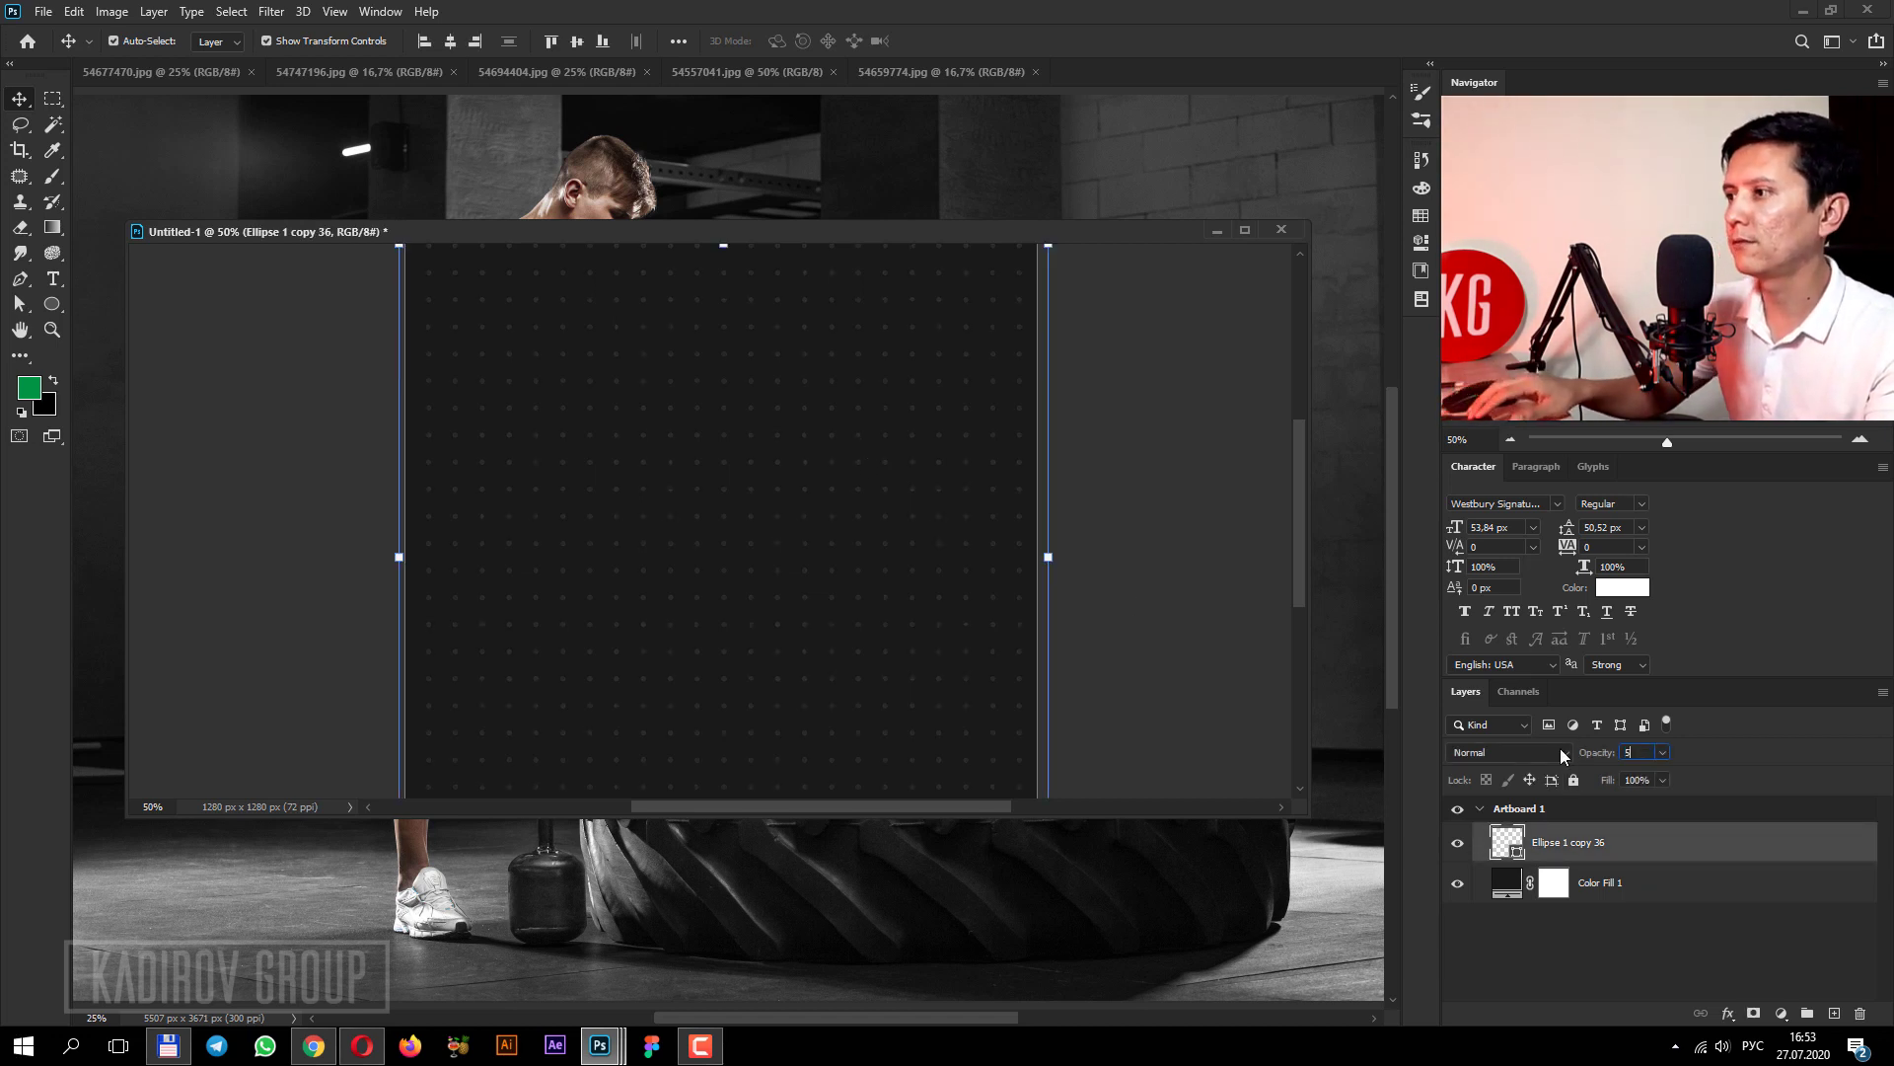
{"action": "key", "text": "Return"}
{"action": "left_click", "coordinate": [1193, 515]}
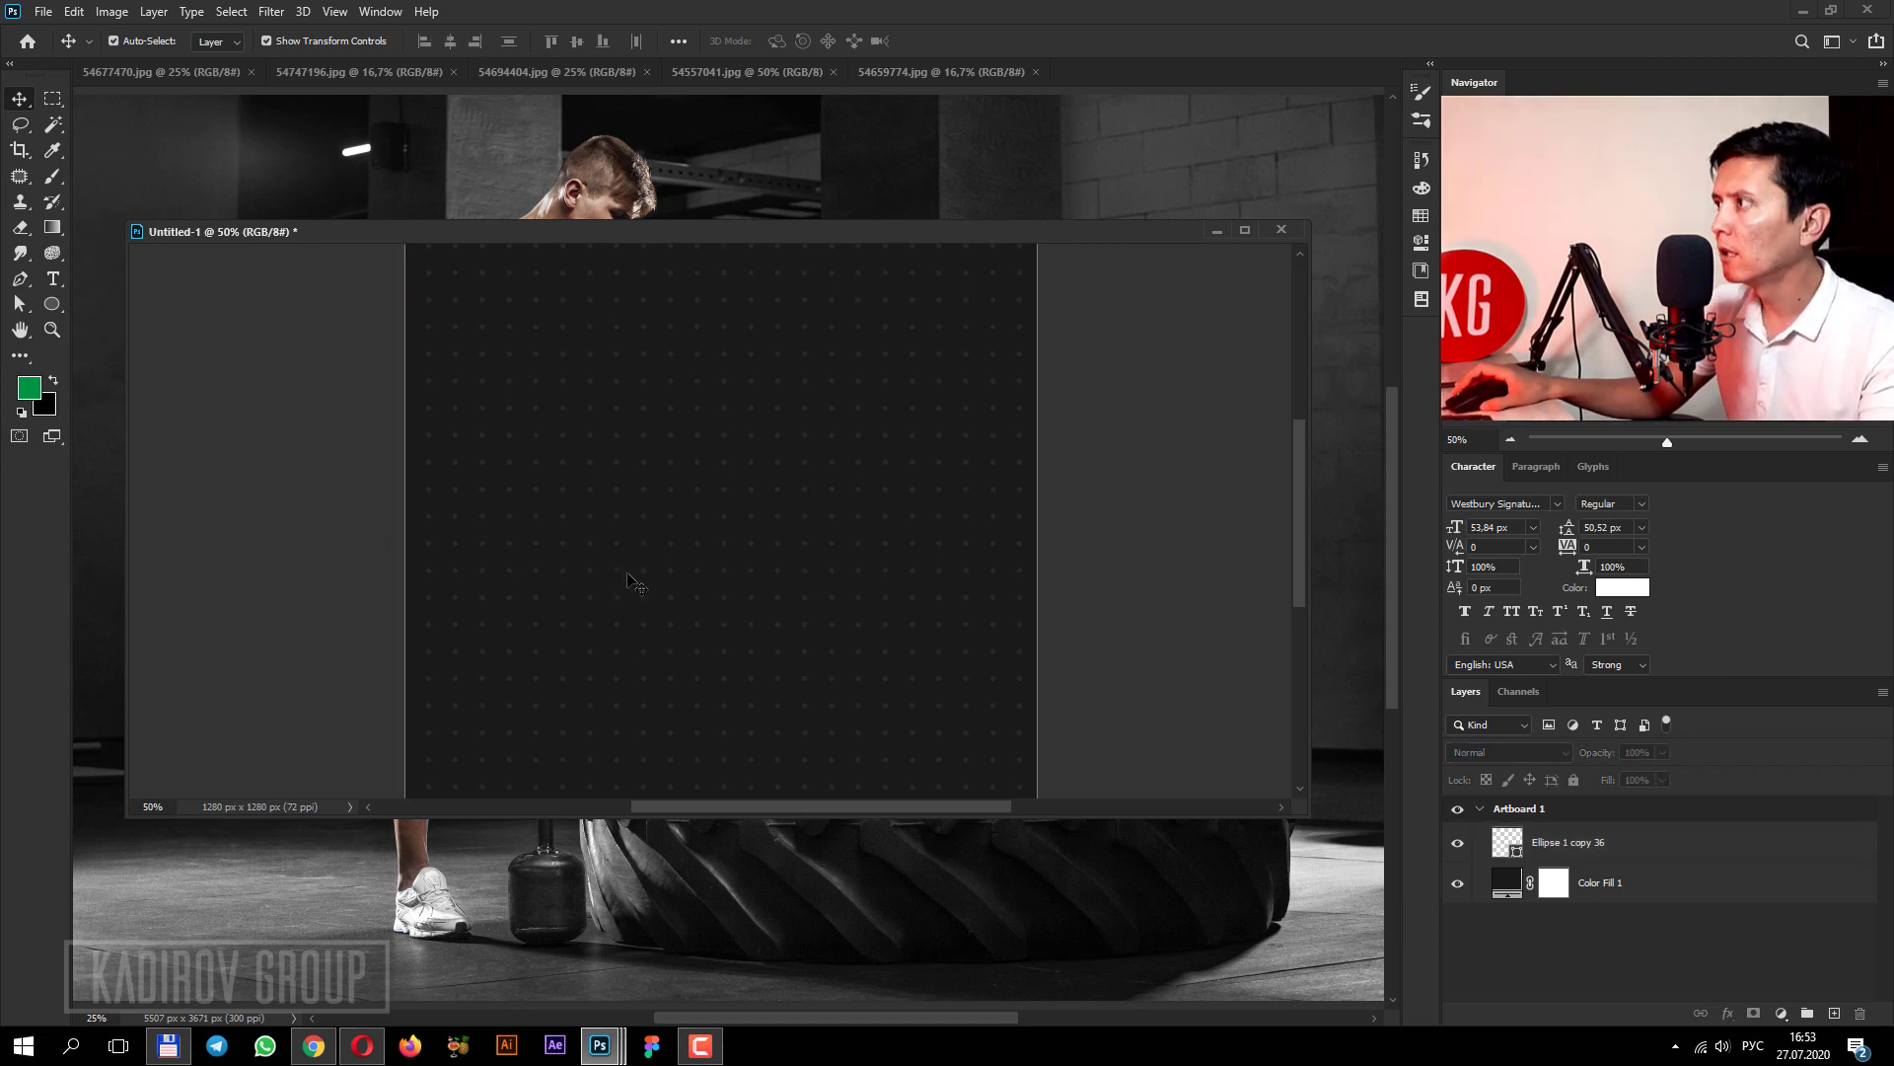
{"action": "left_click", "coordinate": [656, 540], "text": "ctrl+alt"}
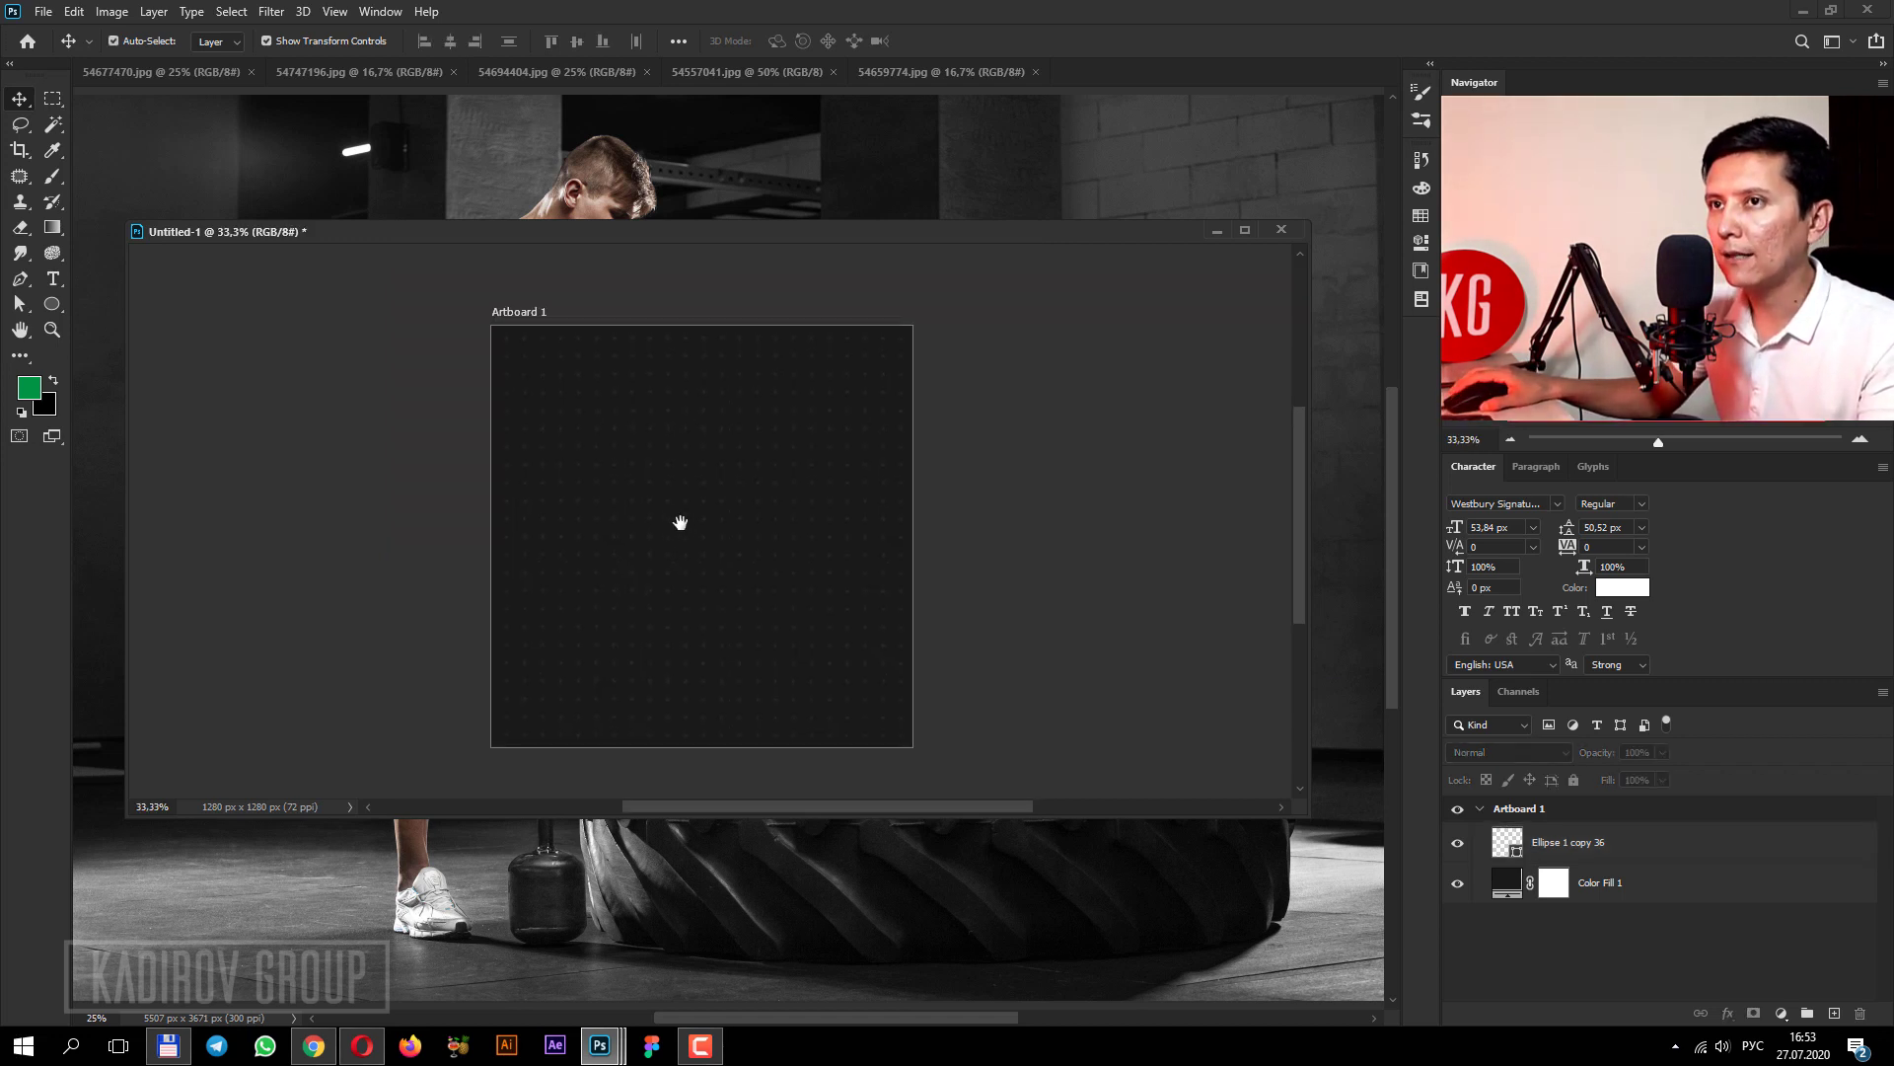
Draw a tall rounded rectangle on the artboard, widened to about 895 px.
{"action": "left_click", "coordinate": [57, 311]}
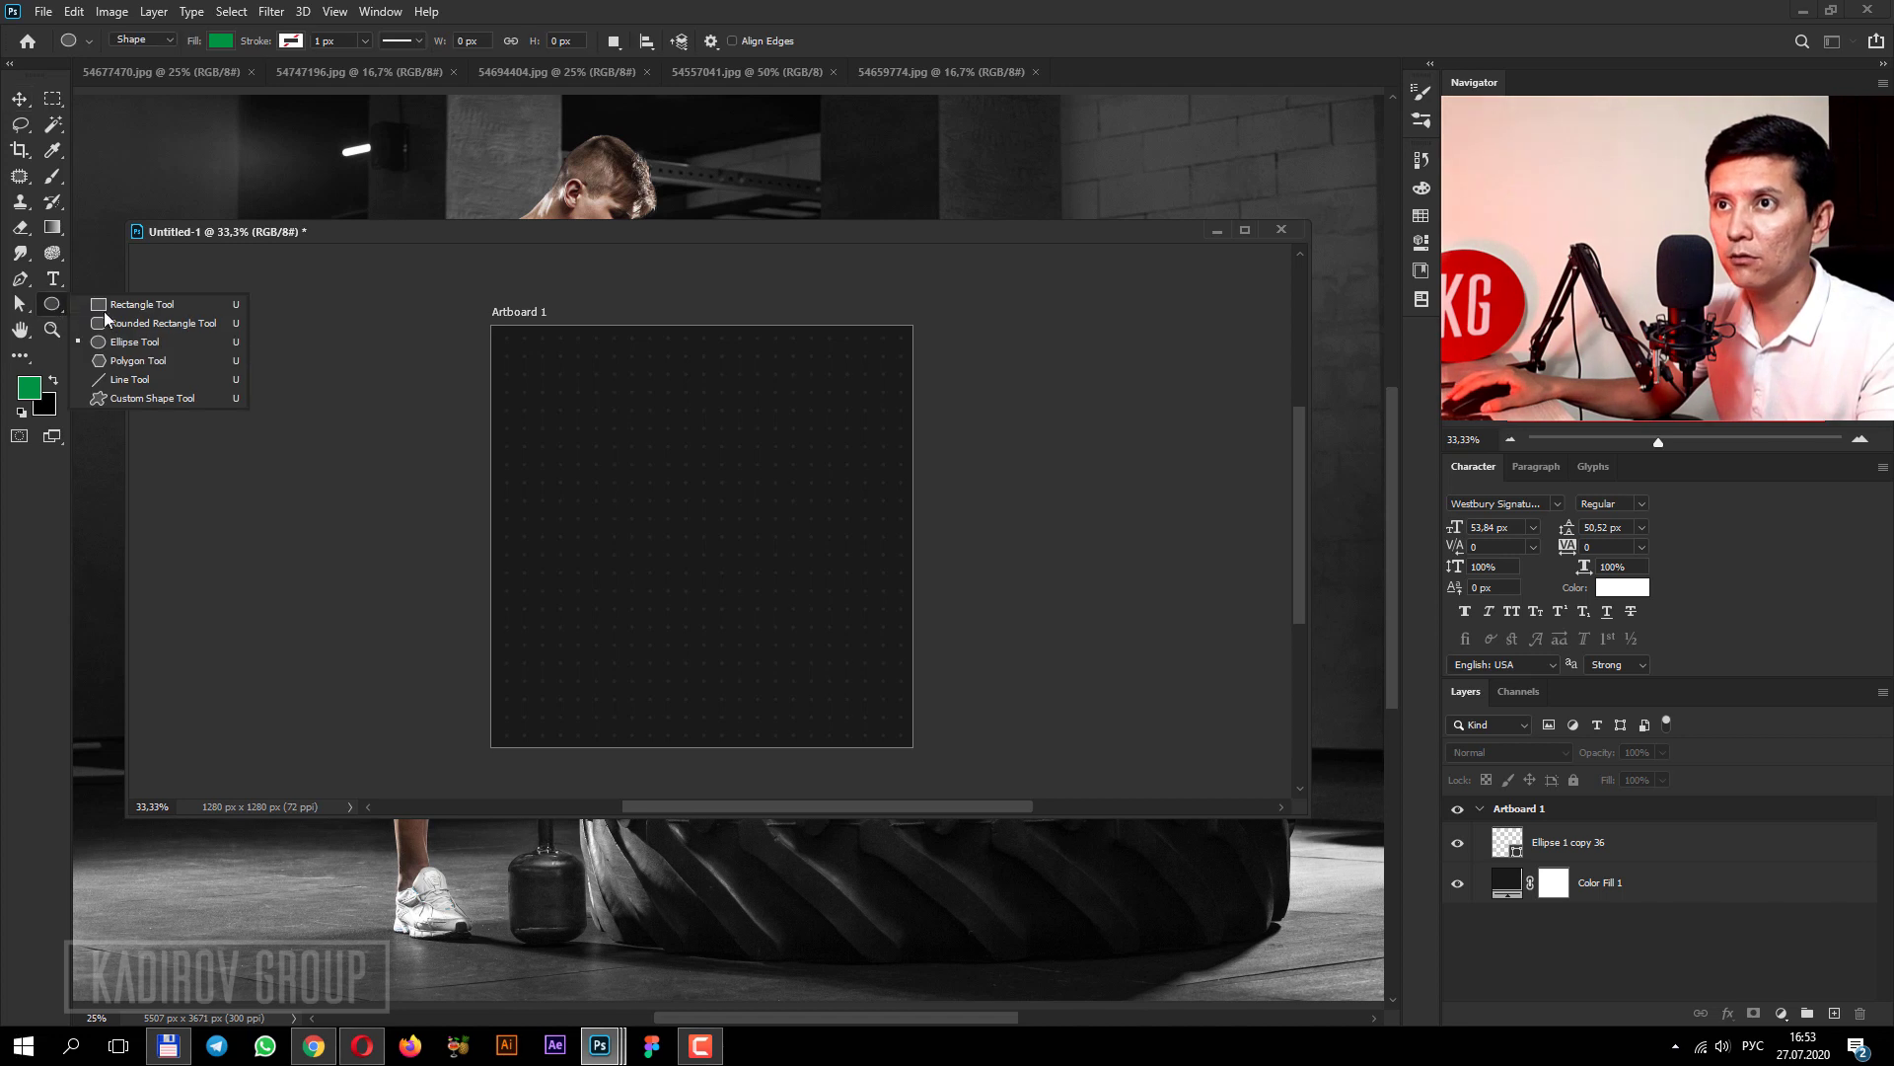
{"action": "left_click", "coordinate": [148, 323]}
{"action": "left_click", "coordinate": [61, 302]}
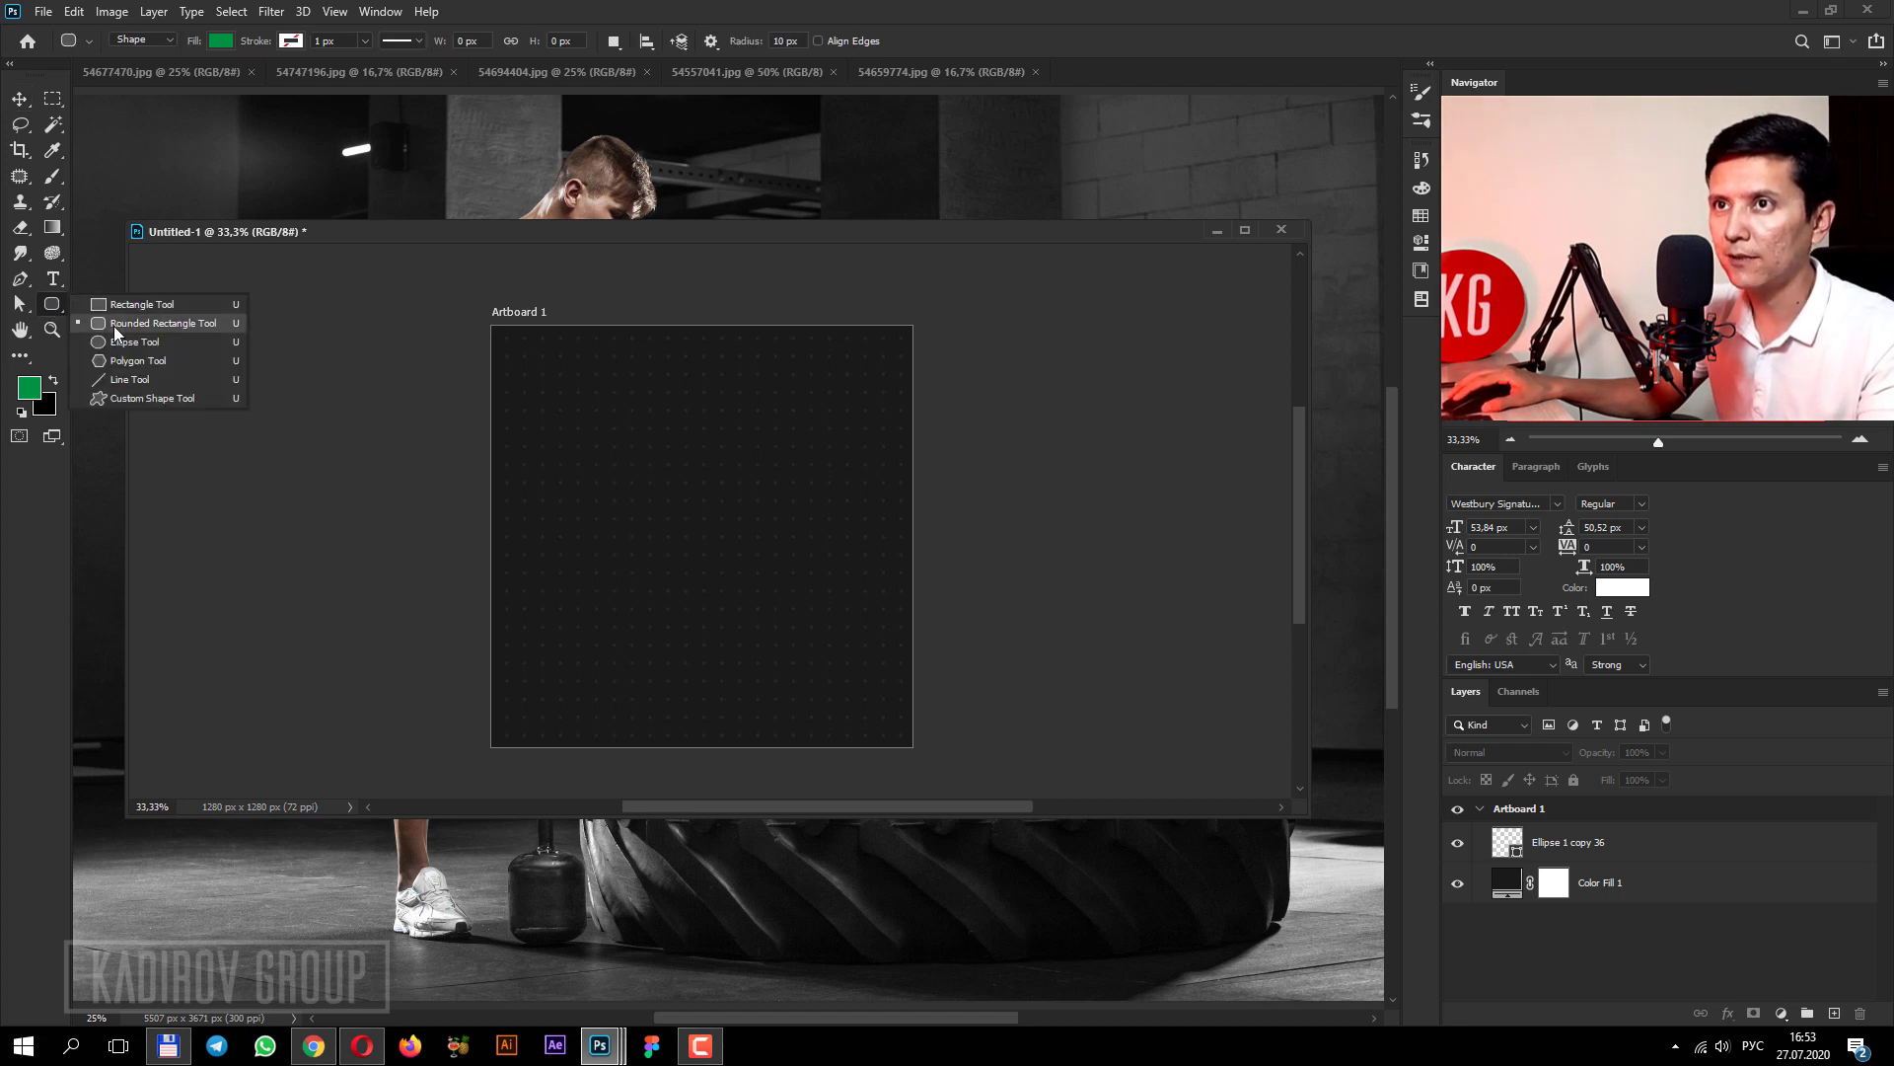
{"action": "left_click", "coordinate": [148, 323]}
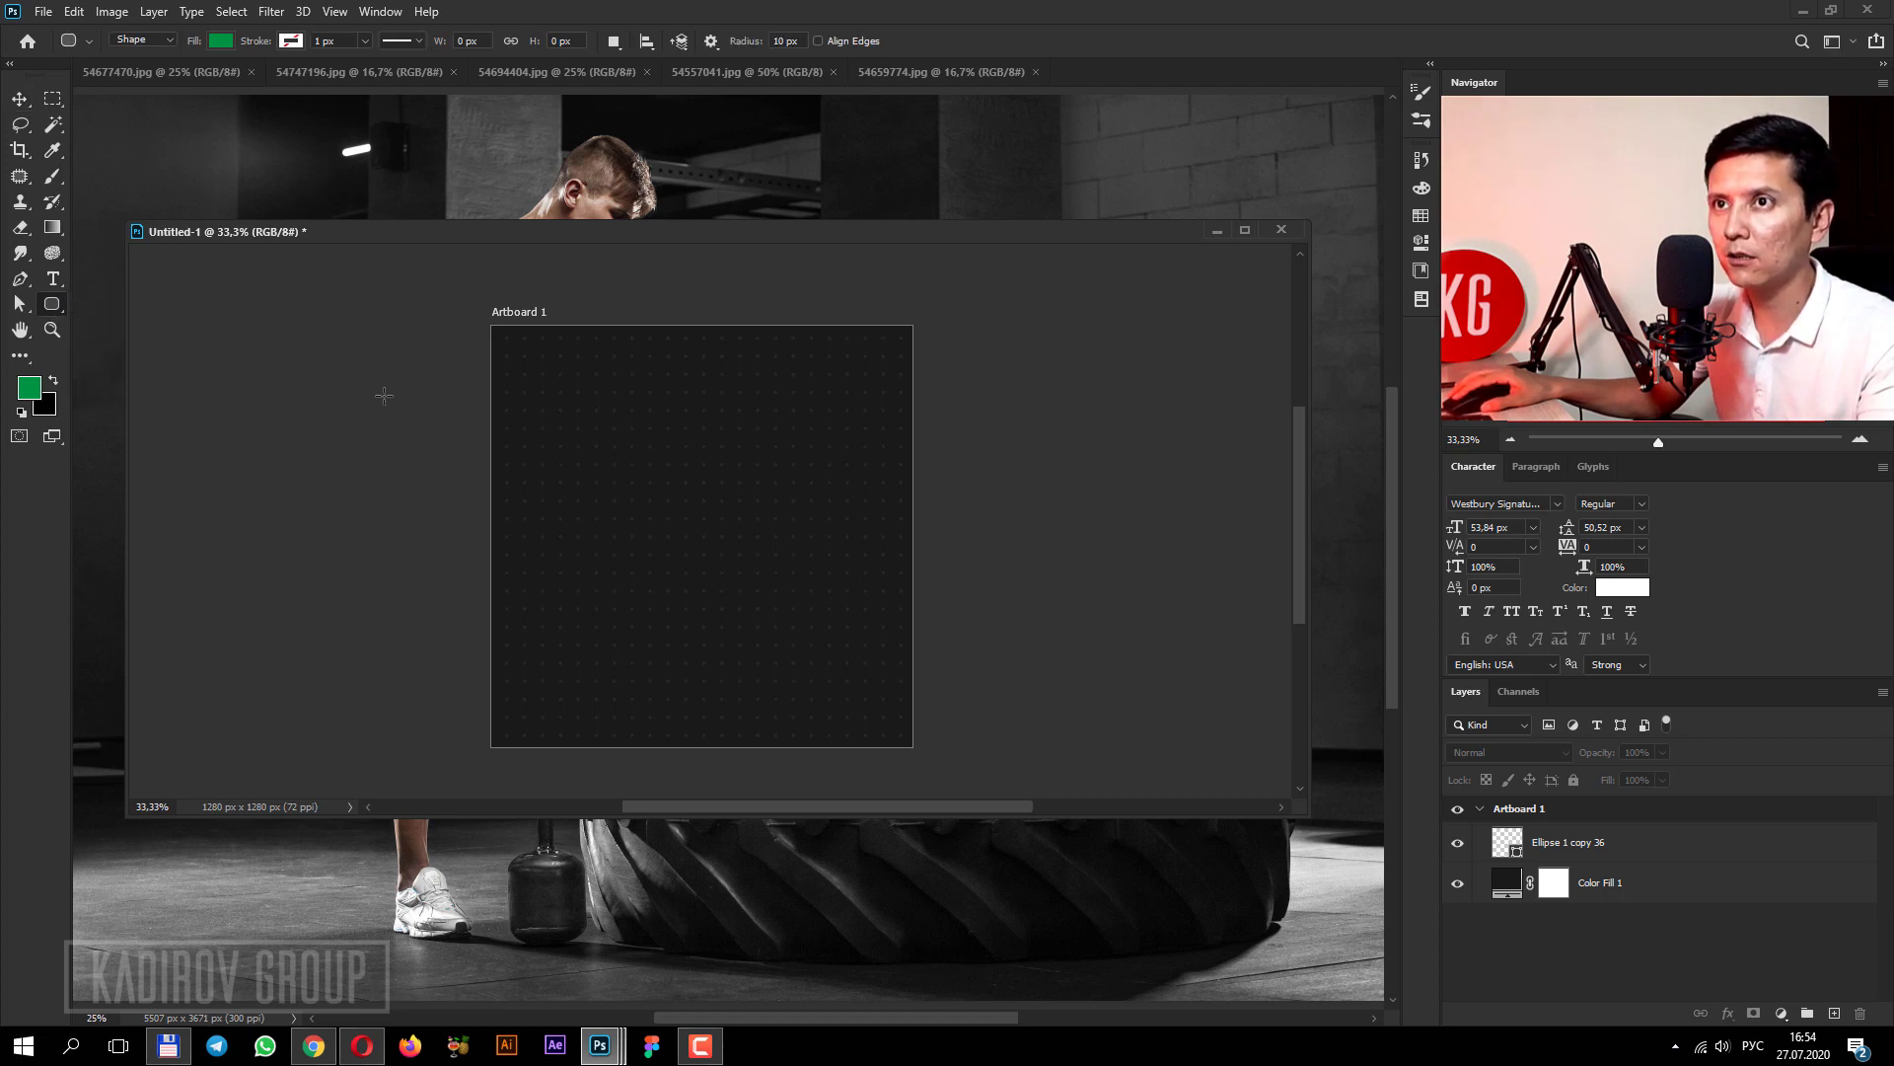
{"action": "left_click_drag", "start_coordinate": [519, 359], "coordinate": [744, 720]}
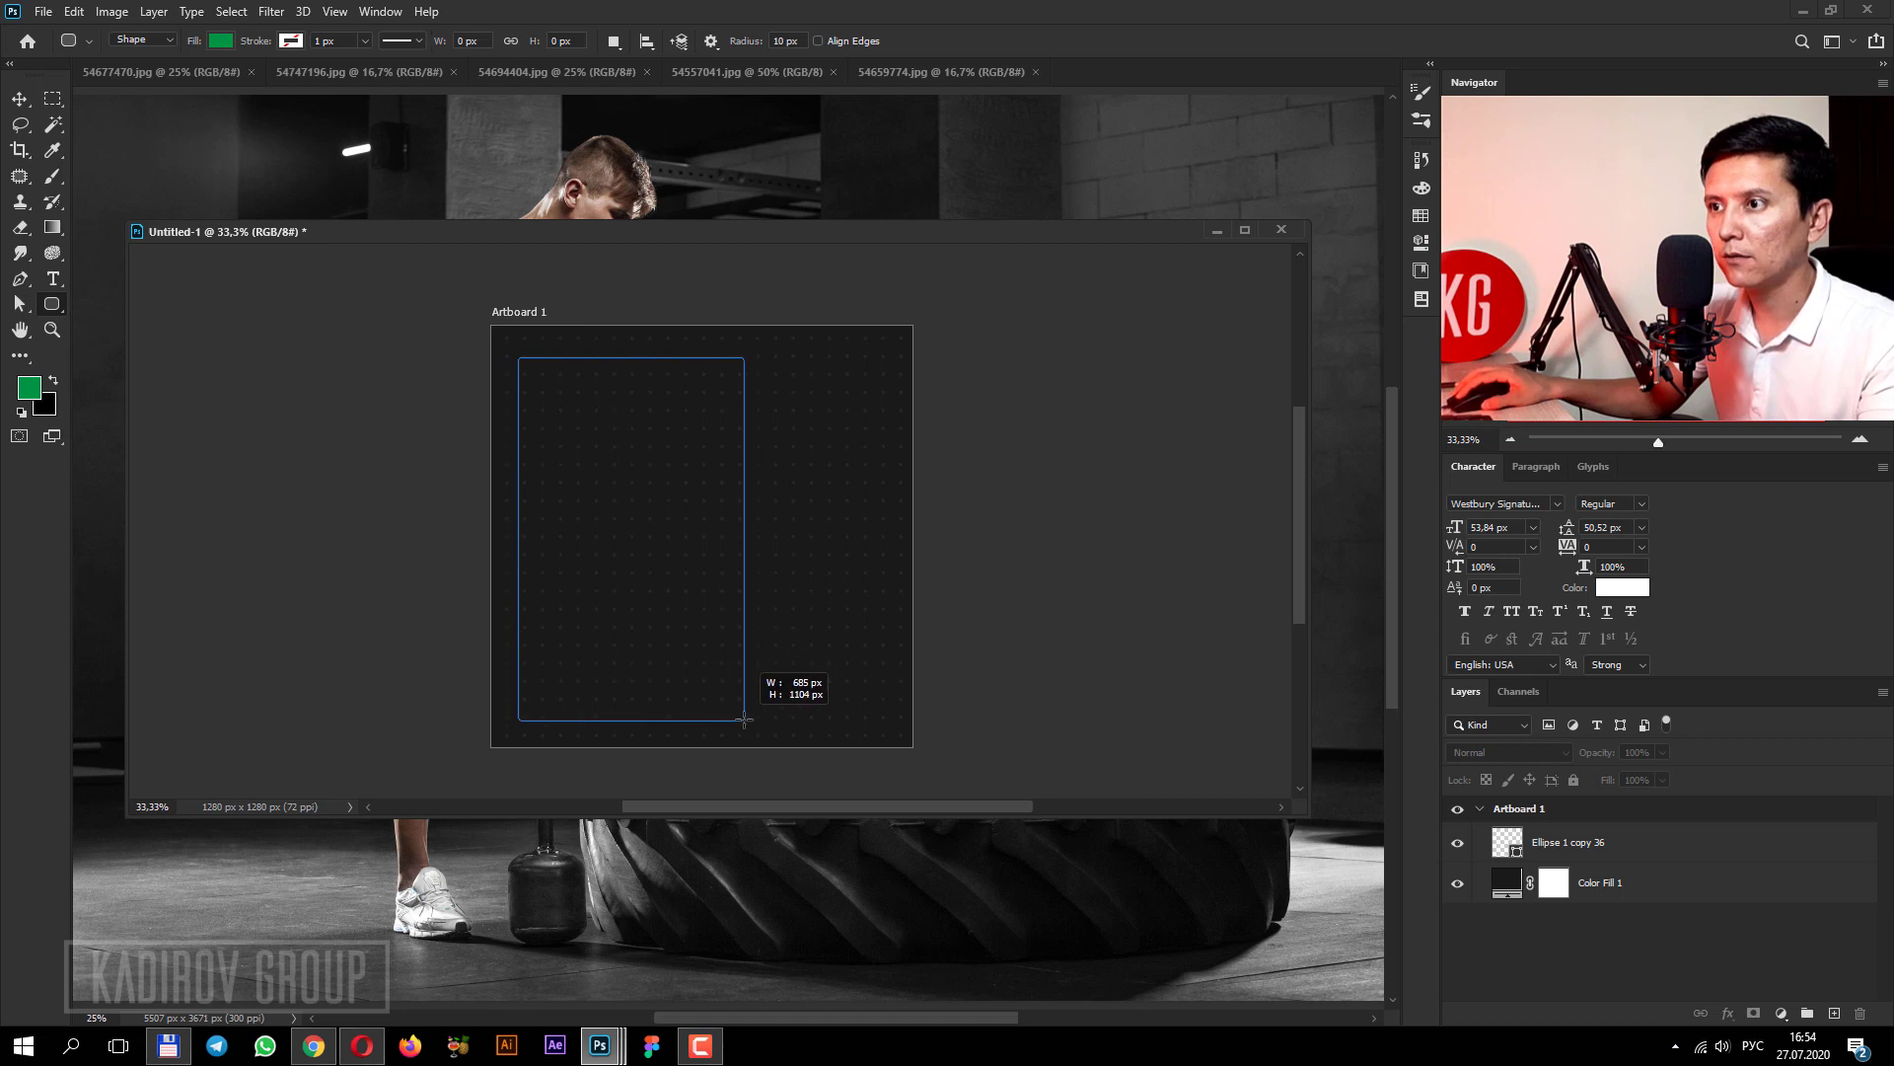
{"action": "left_click_drag", "start_coordinate": [747, 719], "coordinate": [816, 716]}
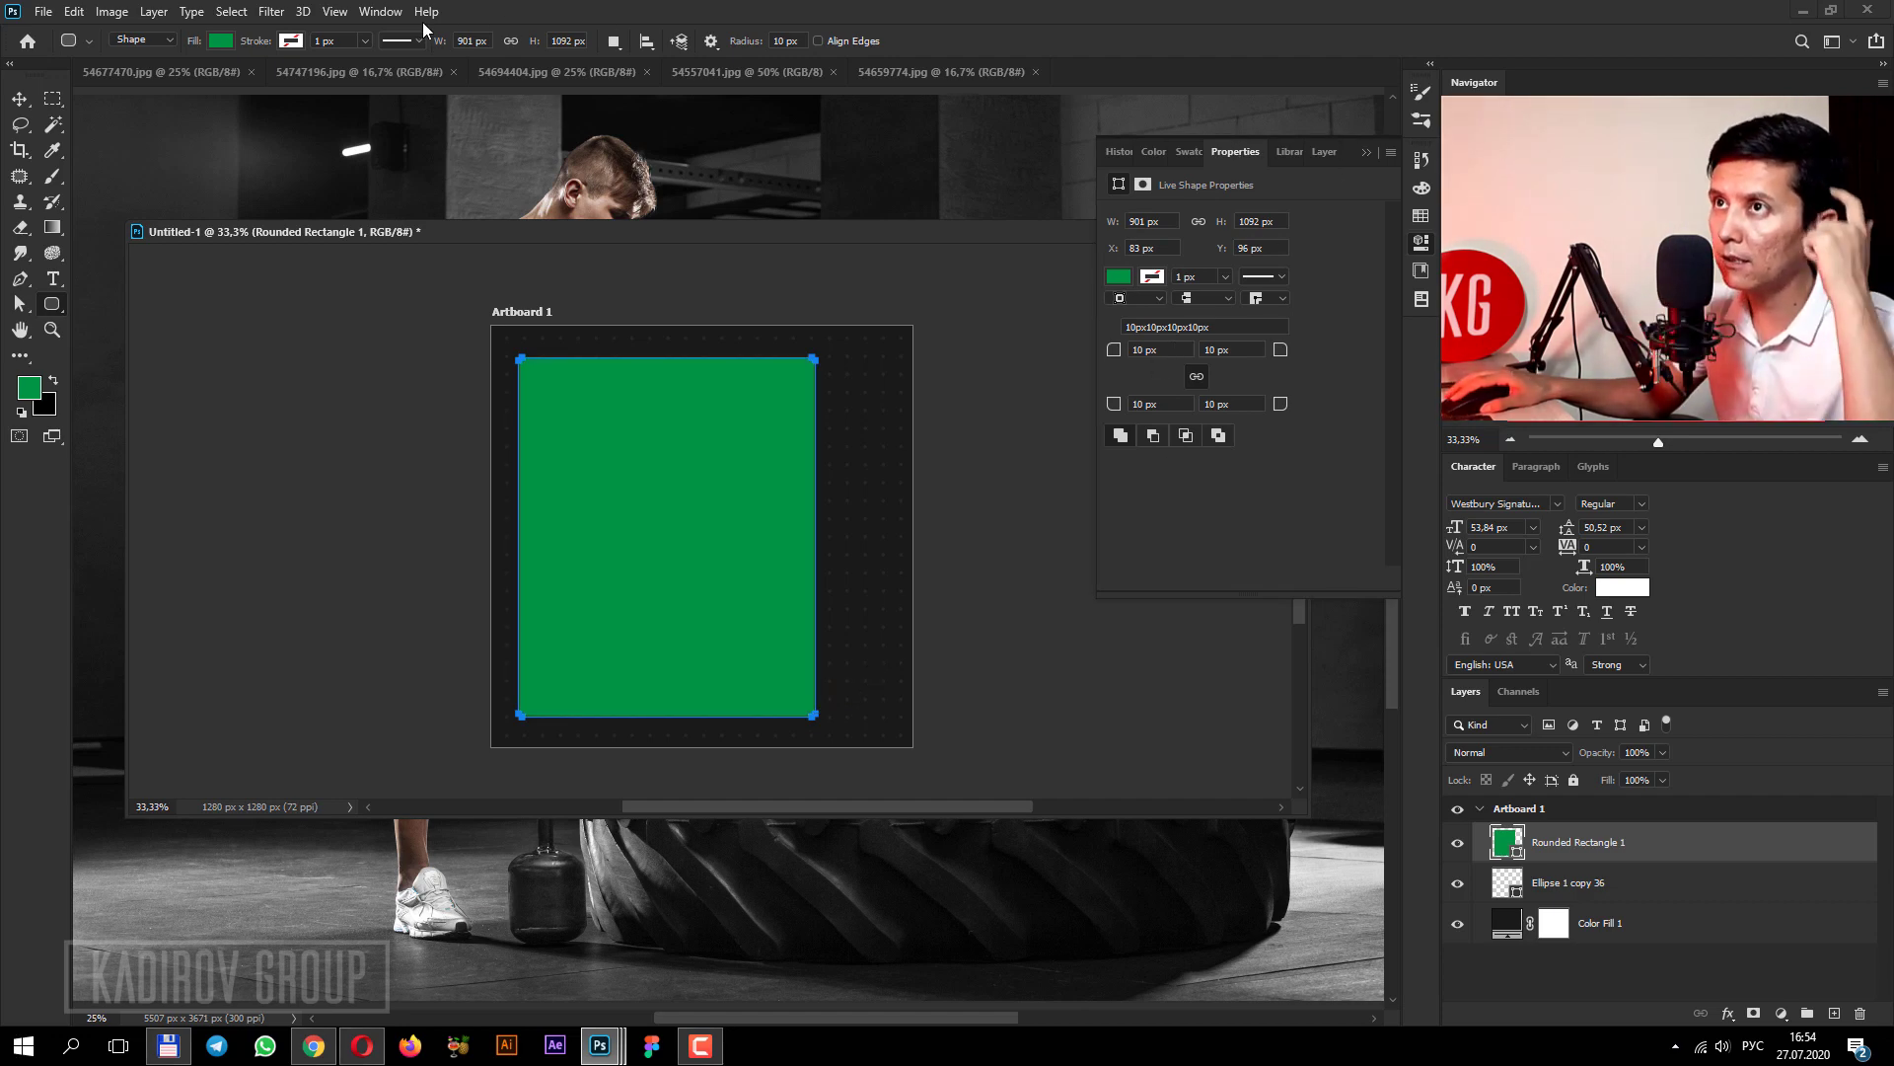
Set all four linked corner radii to 40 px in Properties.
{"action": "left_click", "coordinate": [383, 12]}
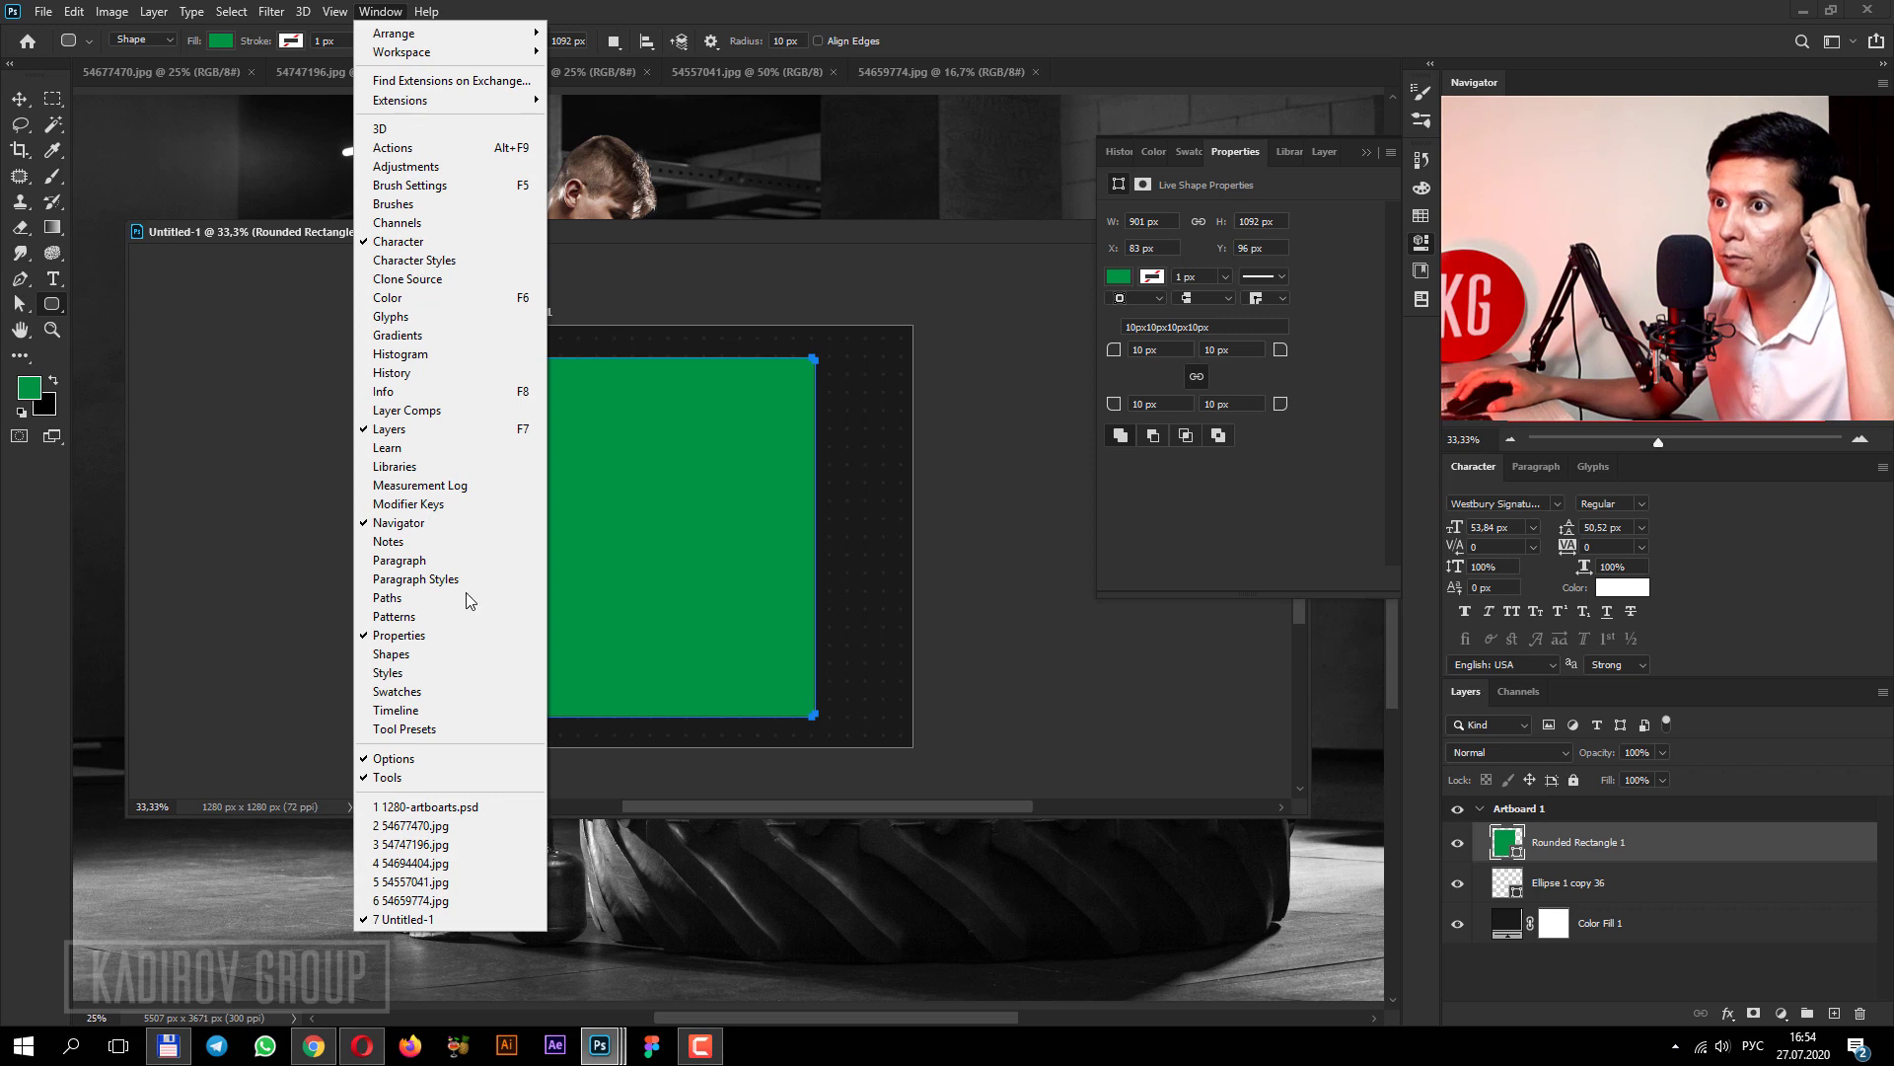
{"action": "left_click", "coordinate": [1162, 352]}
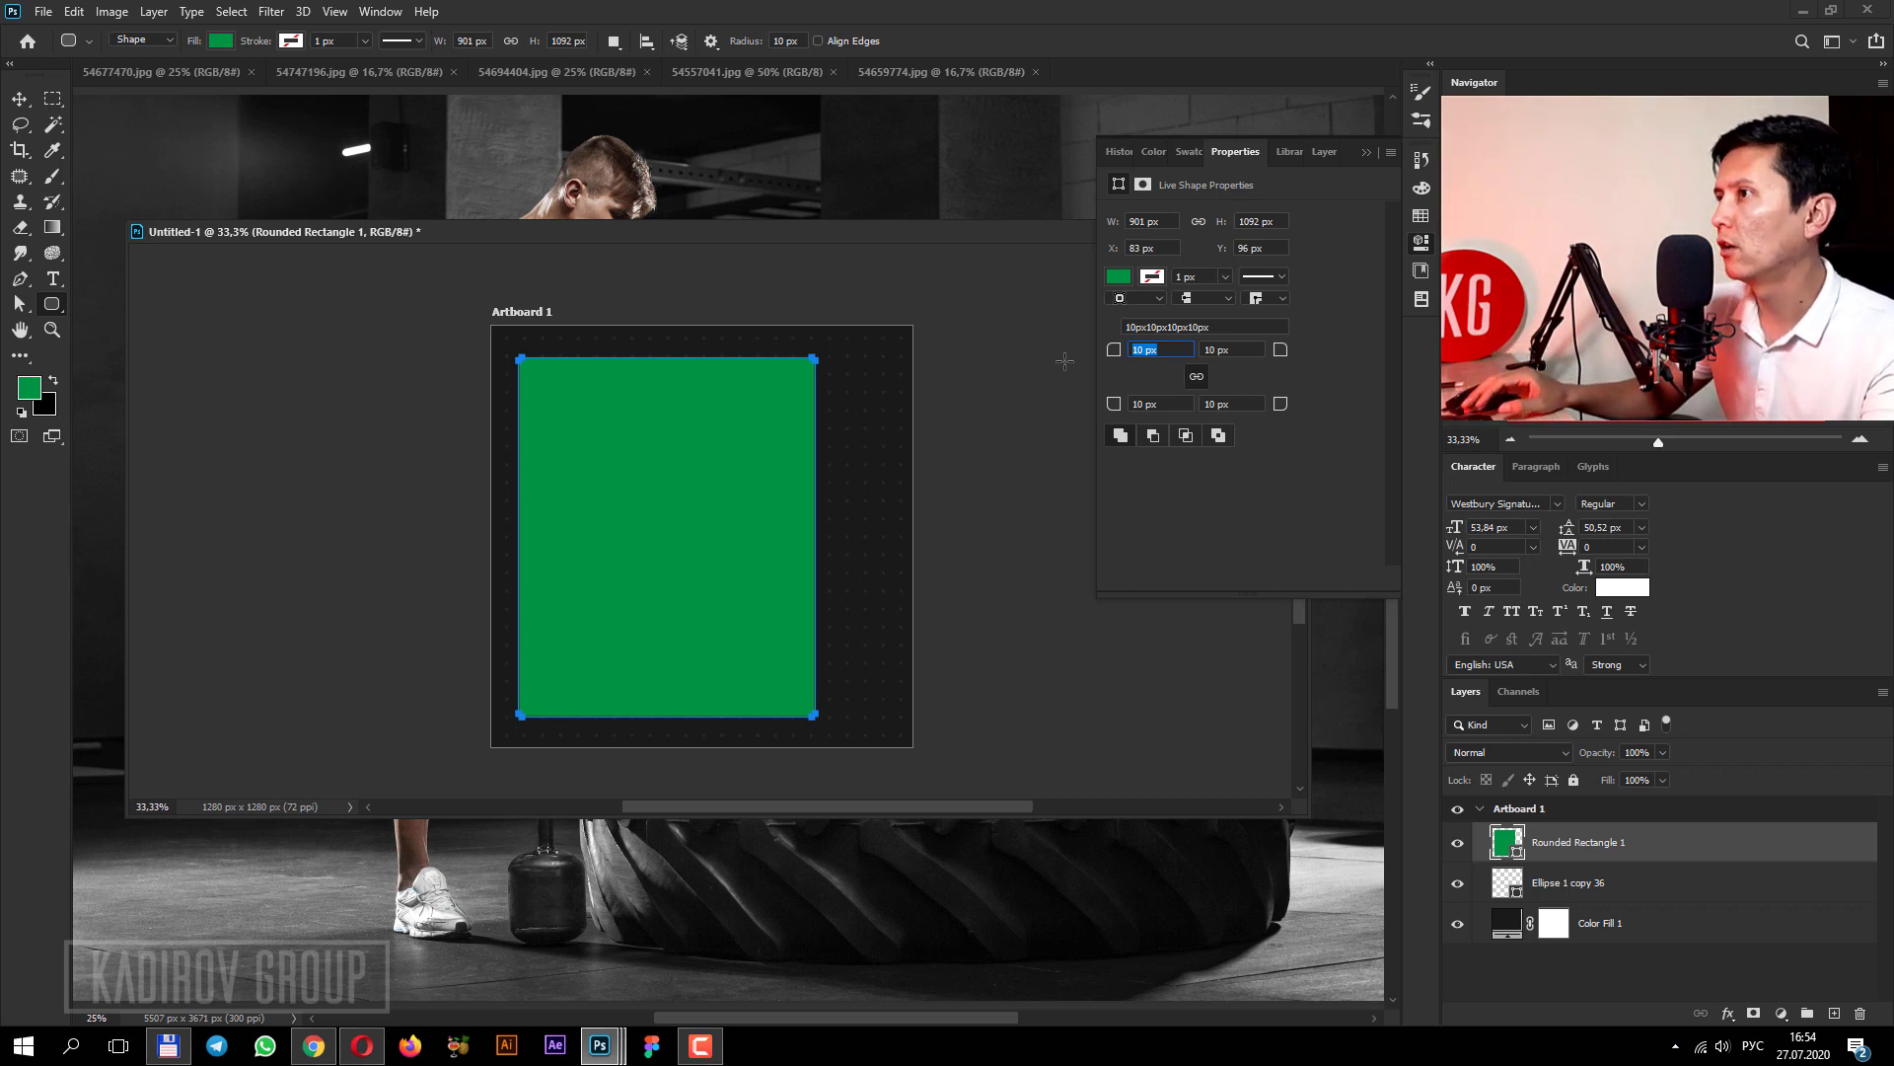
{"action": "type", "text": "40"}
{"action": "key", "text": "Return"}
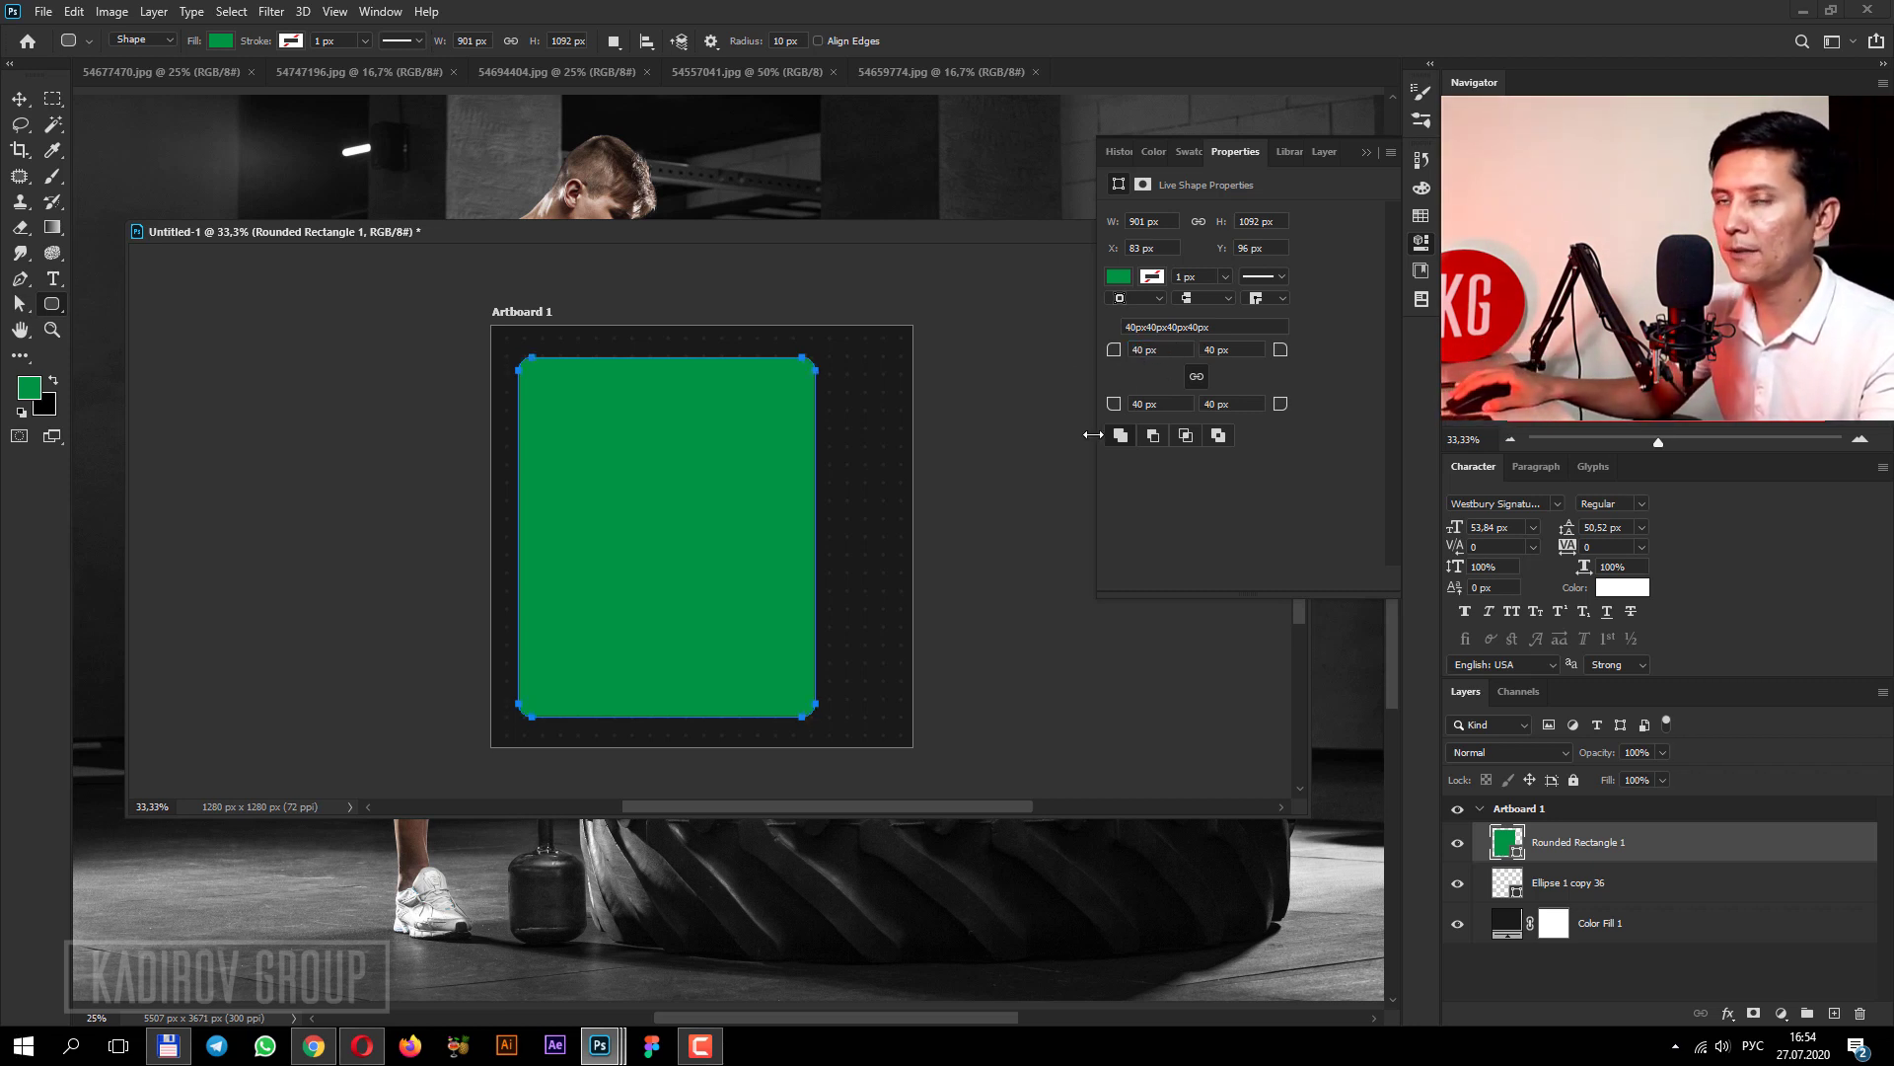
{"action": "key", "text": "v"}
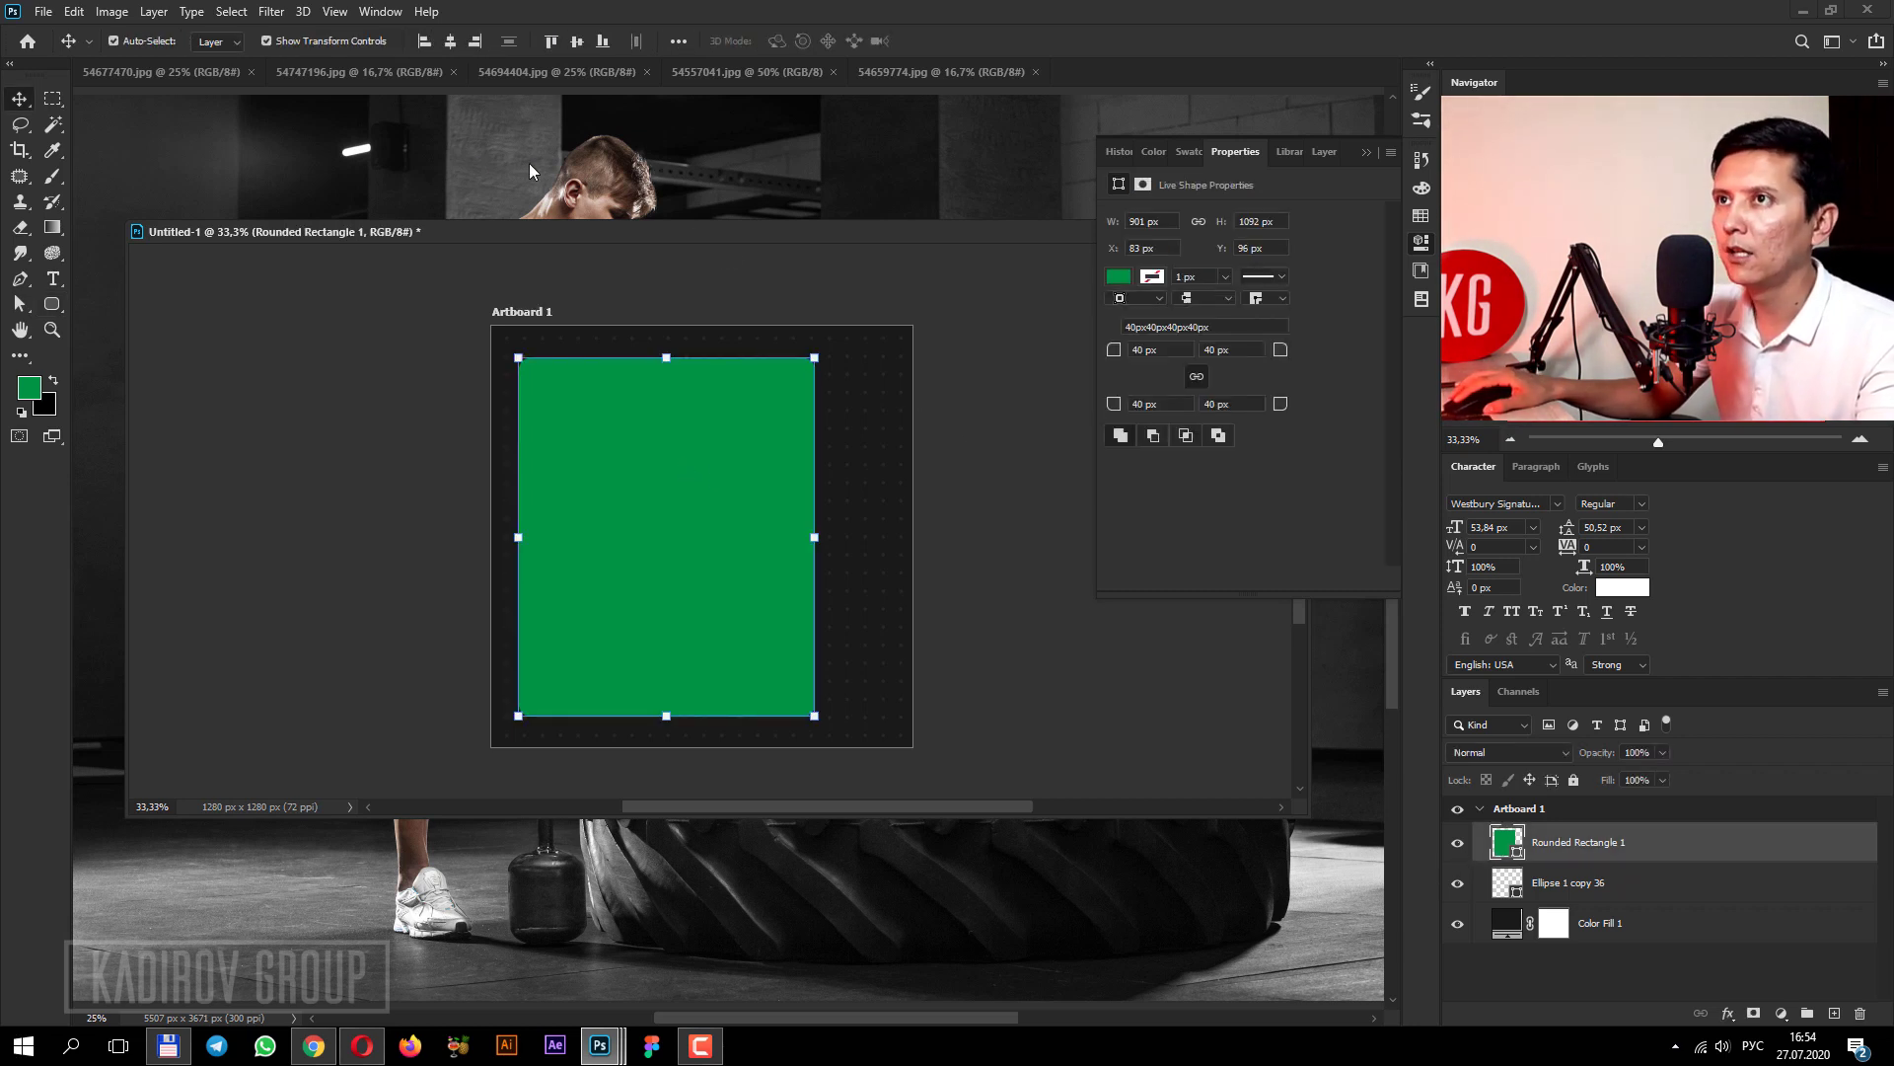
Bring the gym photo into Untitled-1 and clip it to the rounded rectangle.
{"action": "left_click", "coordinate": [564, 164]}
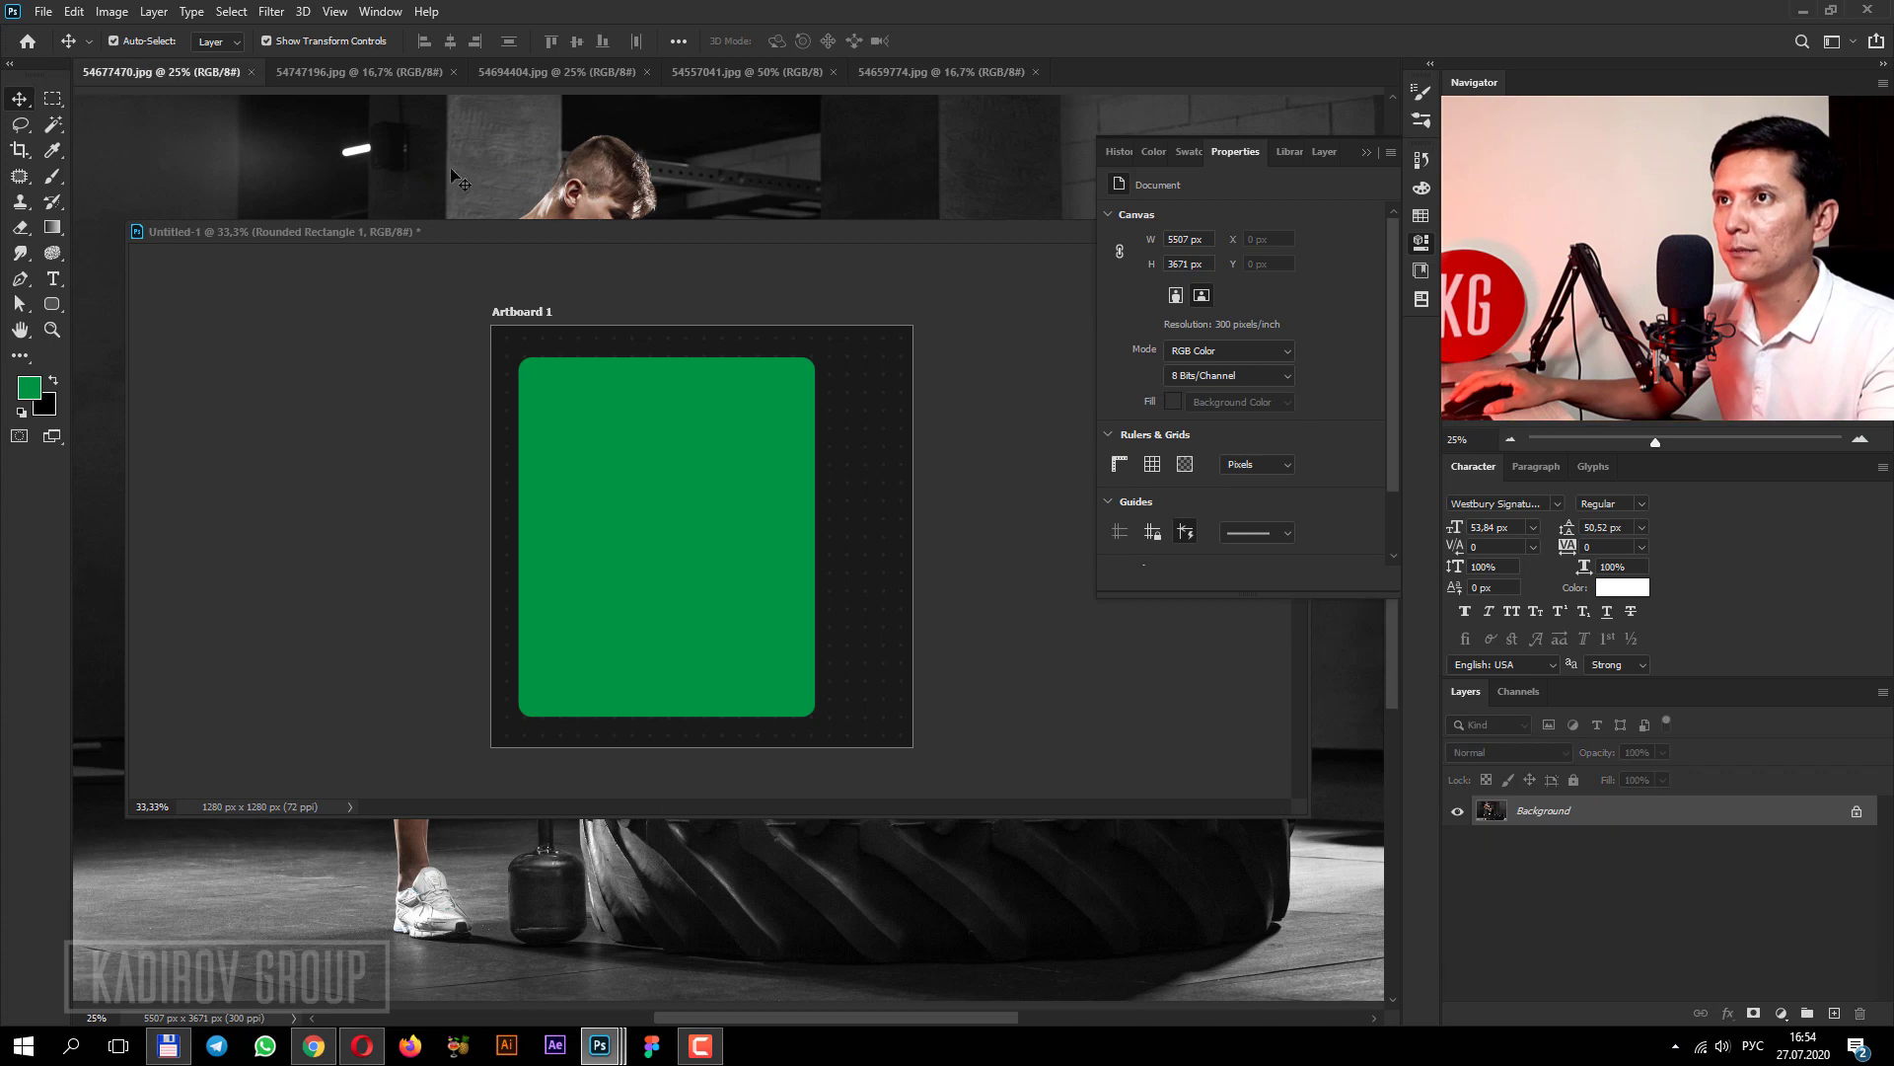
{"action": "left_click_drag", "start_coordinate": [647, 493], "coordinate": [649, 505]}
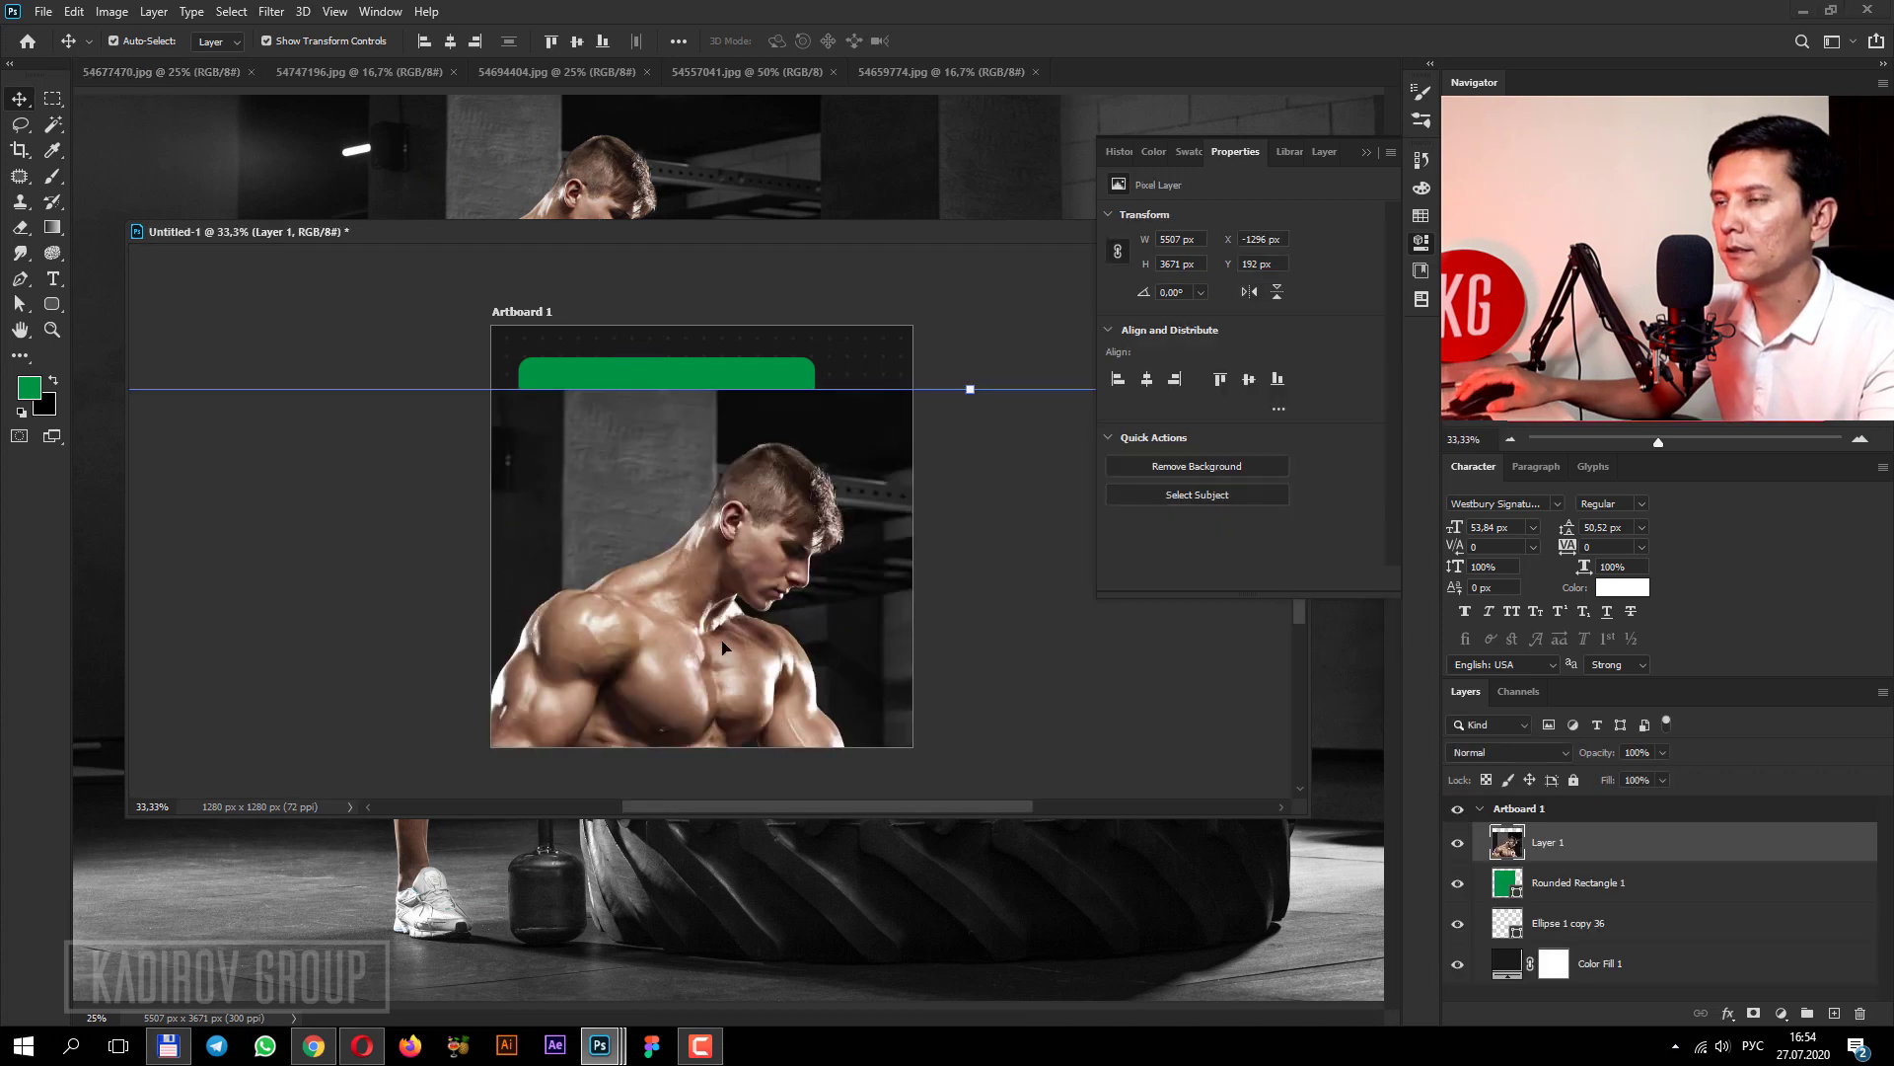
{"action": "right_click", "coordinate": [1581, 854]}
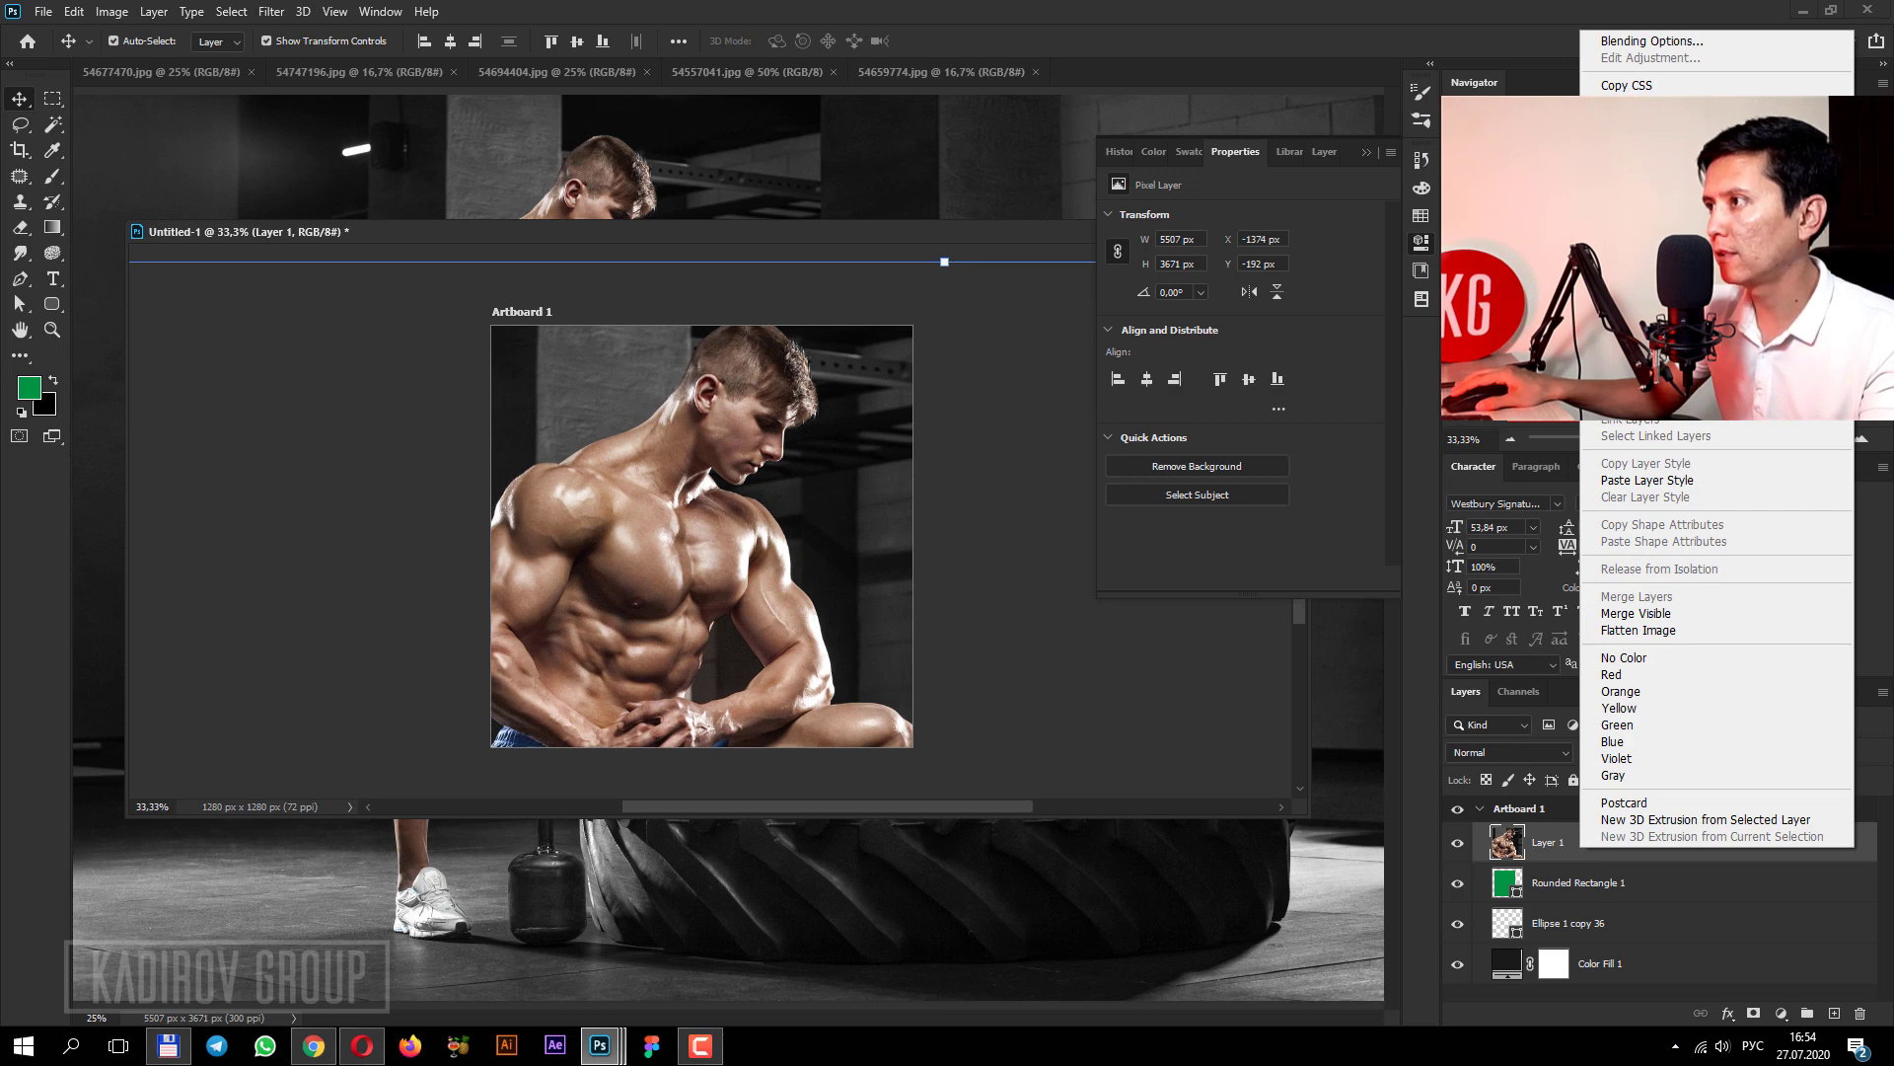
{"action": "left_click", "coordinate": [1551, 851]}
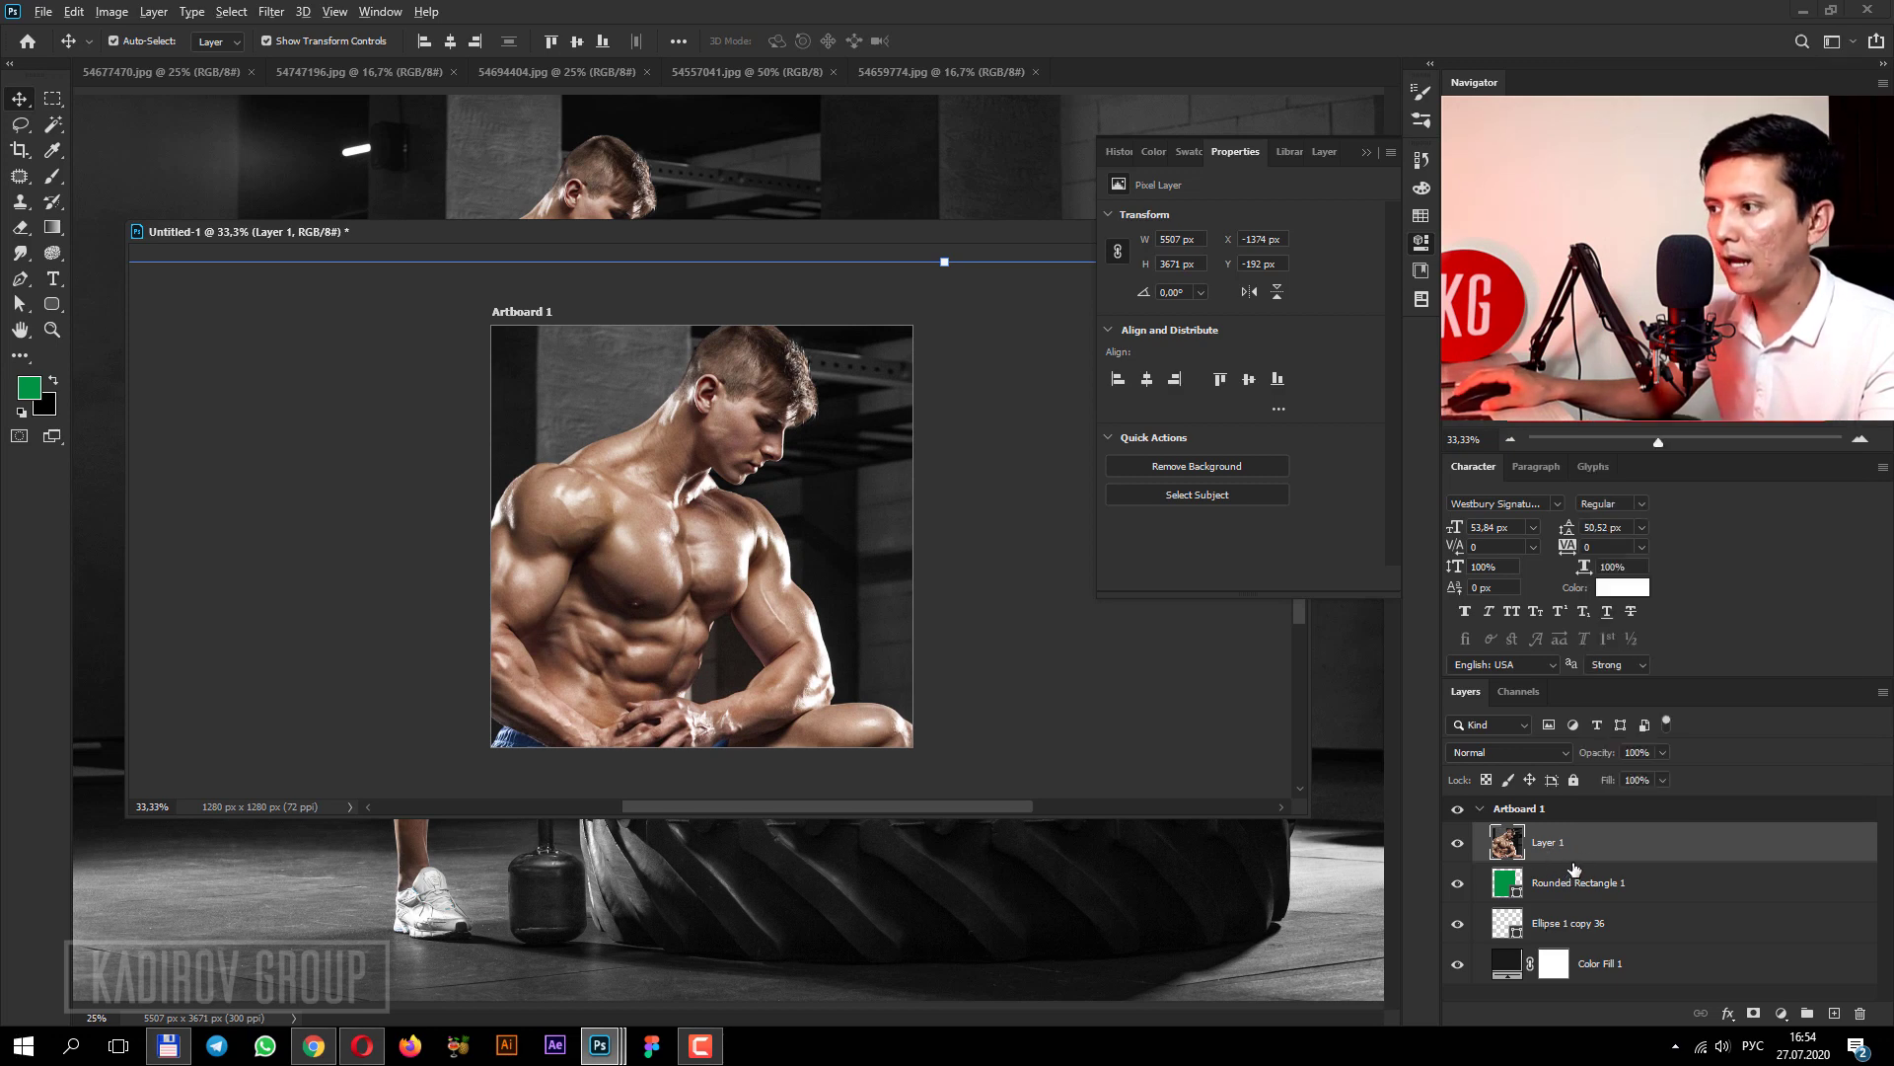
{"action": "left_click", "coordinate": [1566, 856], "text": "alt"}
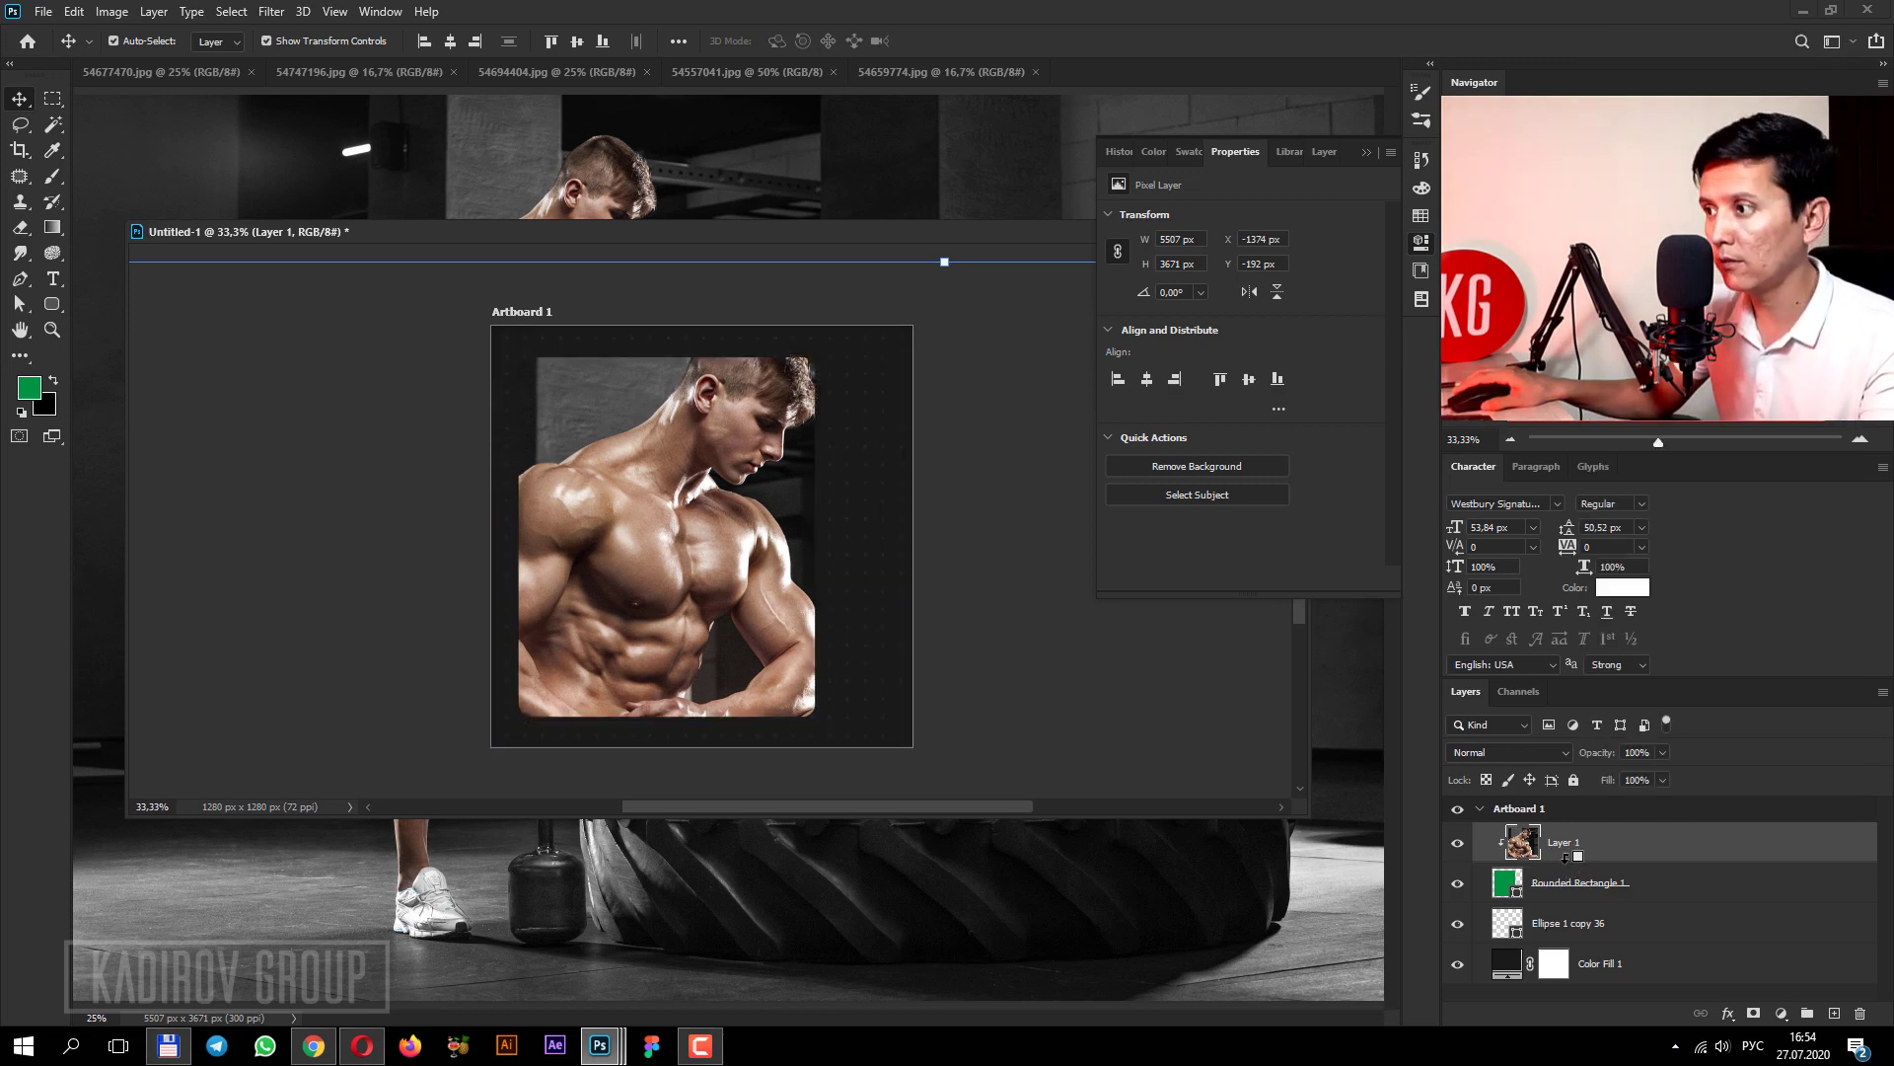
Scale the photo down to about 31% and move it onto the artboard.
{"action": "left_click", "coordinate": [681, 523], "text": "alt"}
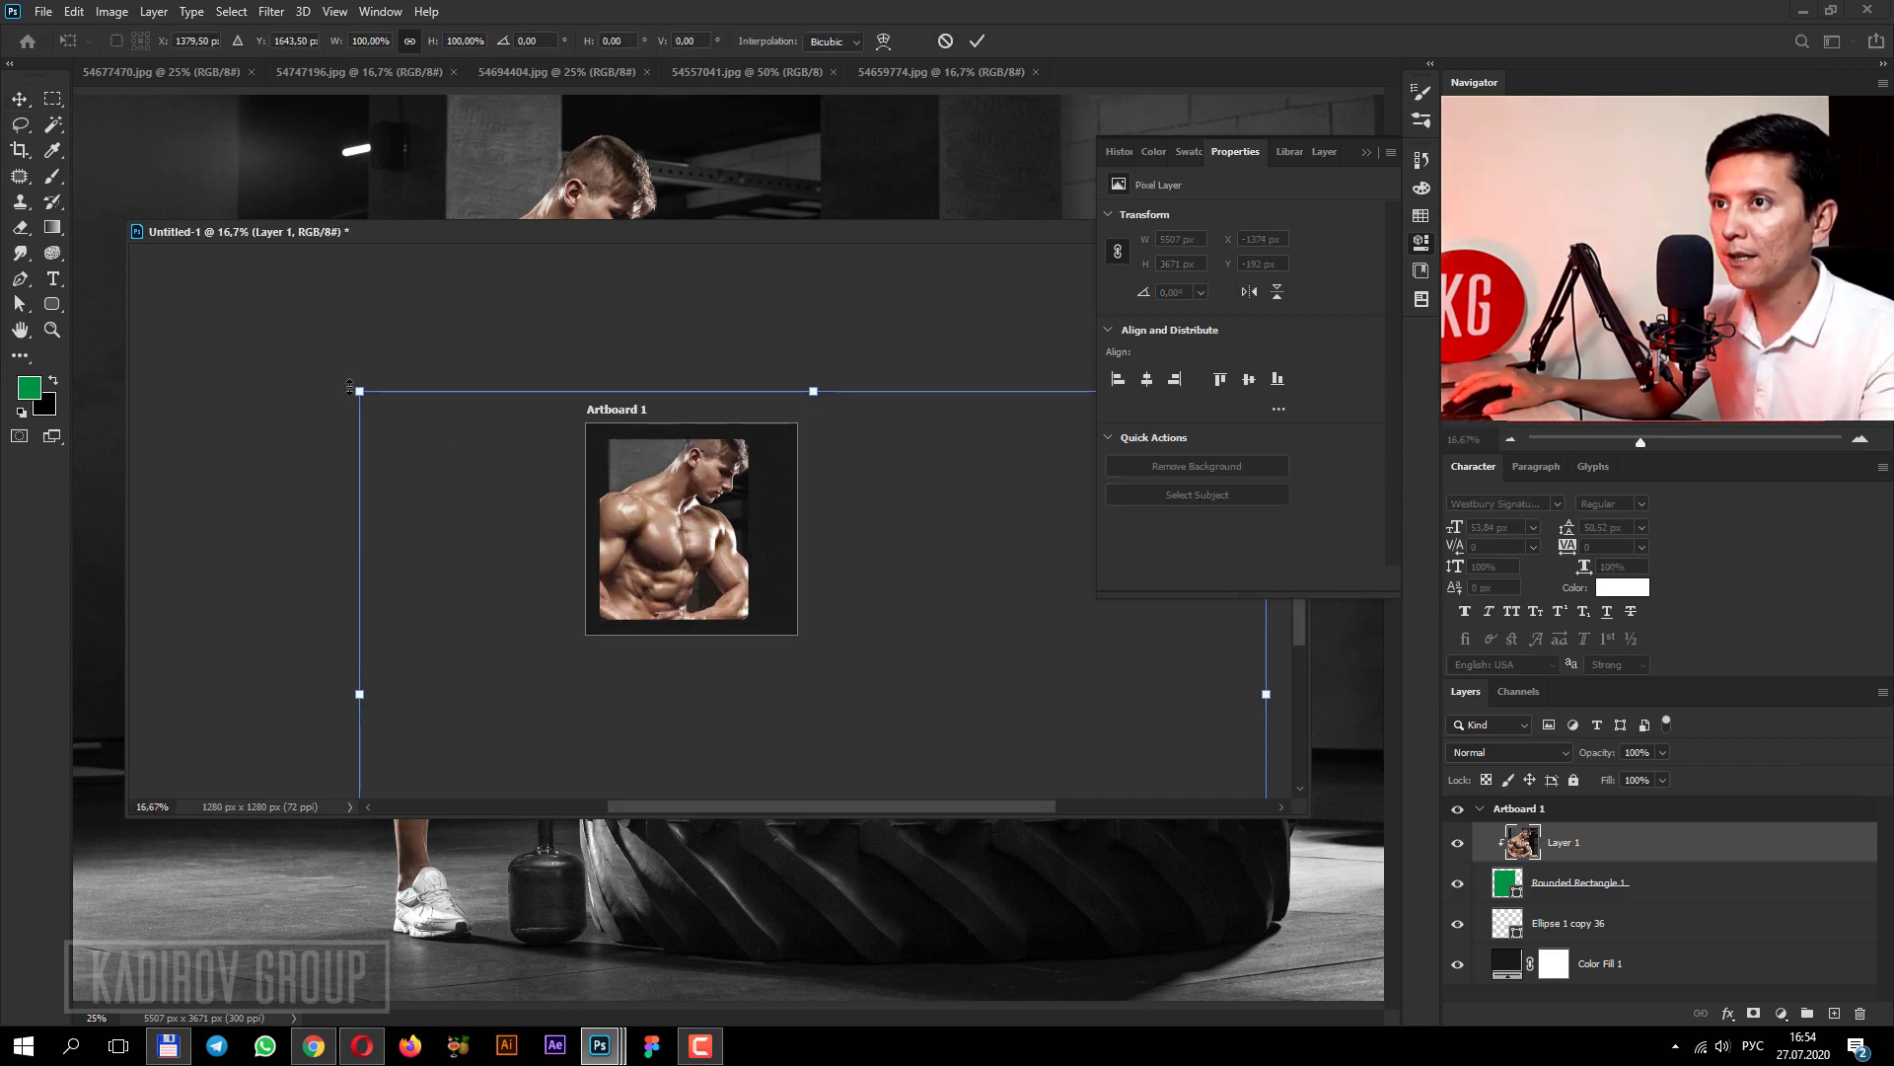
{"action": "left_click_drag", "start_coordinate": [355, 394], "coordinate": [656, 609]}
{"action": "left_click_drag", "start_coordinate": [851, 758], "coordinate": [759, 617]}
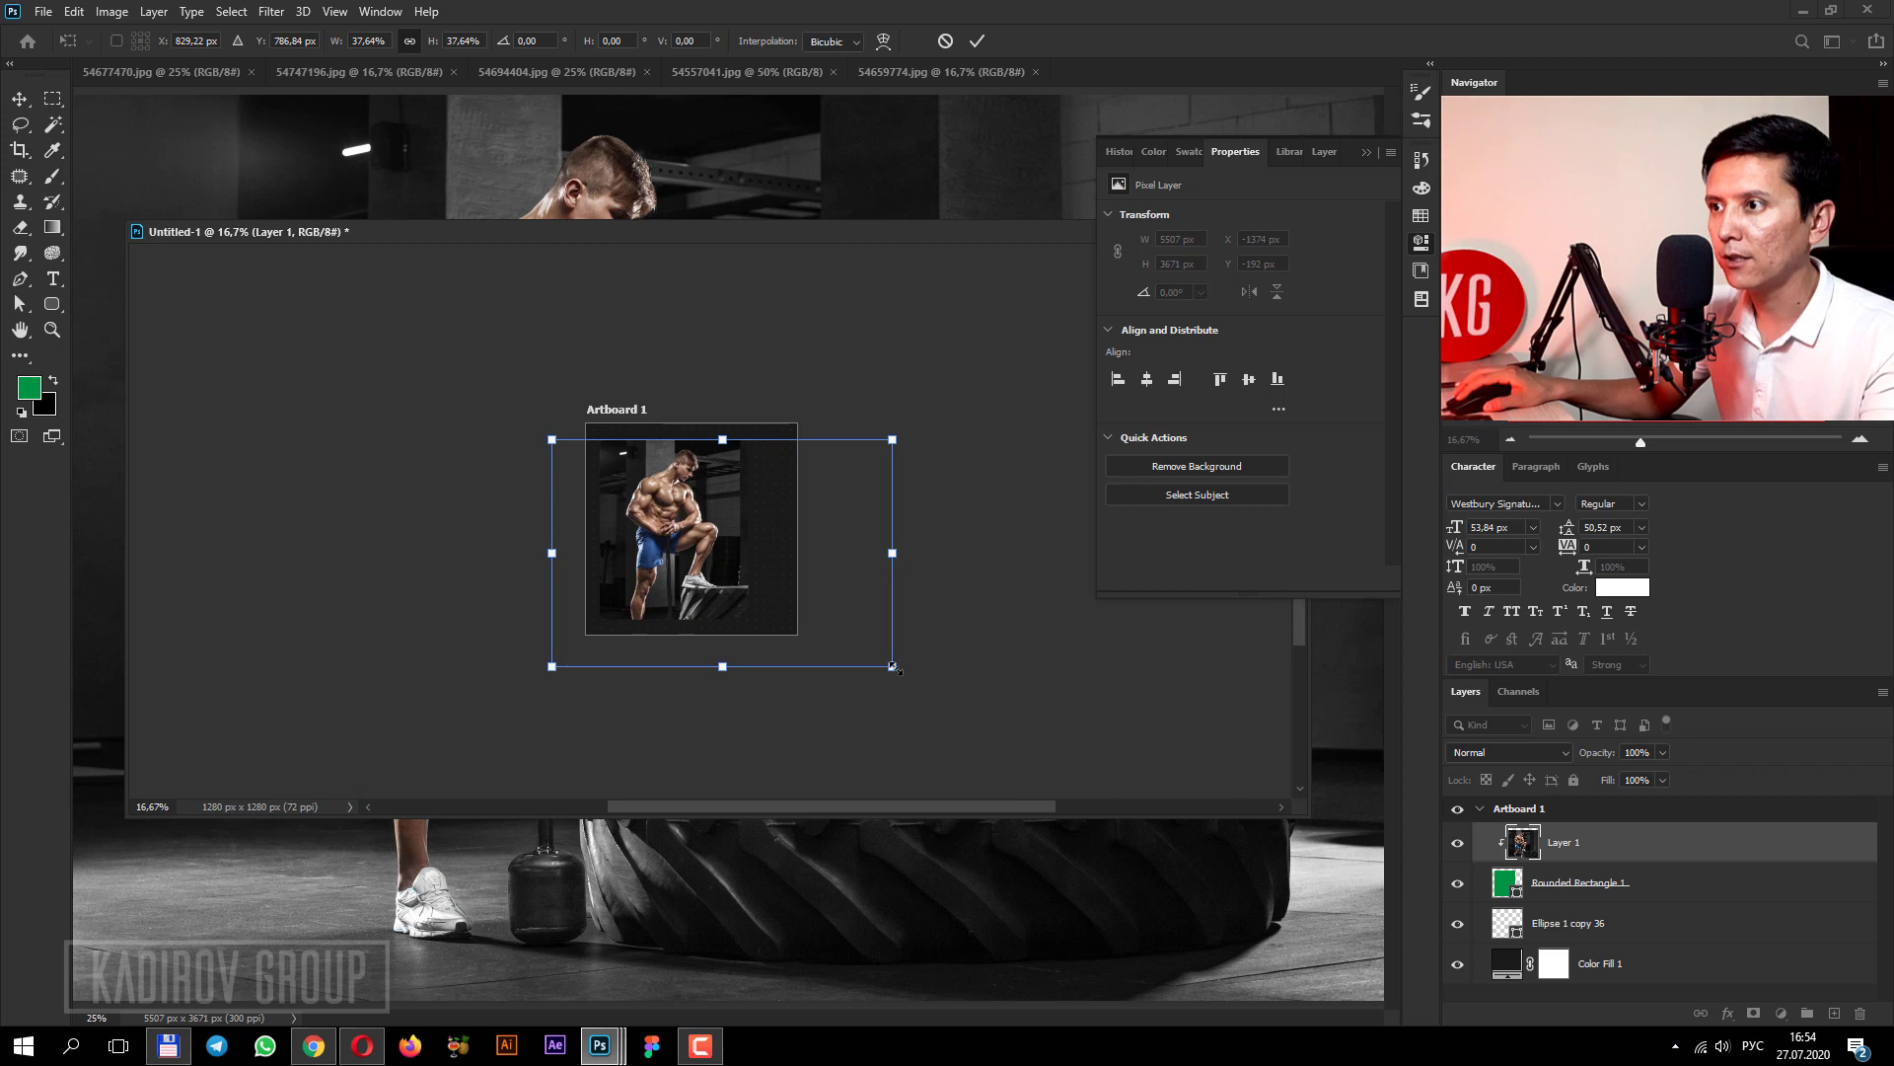
{"action": "left_click_drag", "start_coordinate": [893, 667], "coordinate": [832, 626]}
{"action": "left_click", "coordinate": [640, 569], "text": "ctrl"}
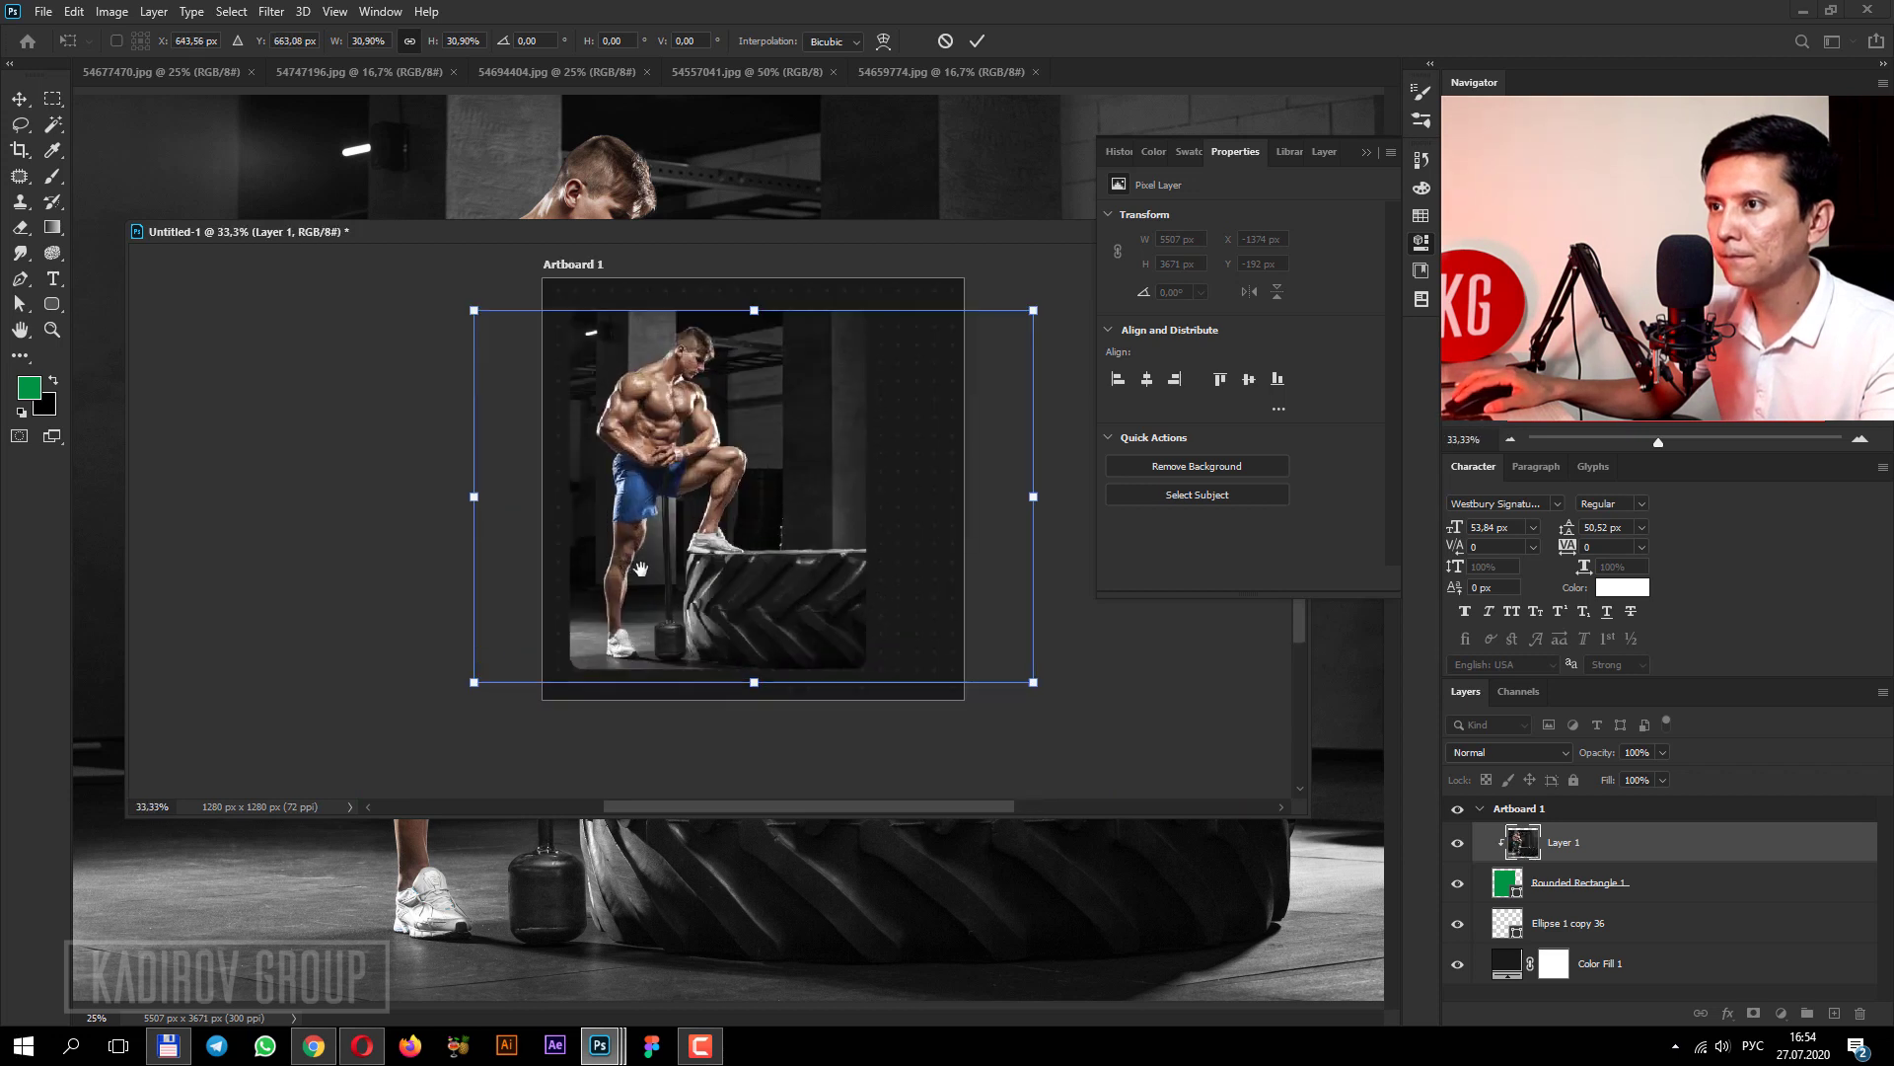
{"action": "key", "text": "Return"}
{"action": "mouse_move", "coordinate": [774, 229]}
{"action": "left_mouse_down"}
{"action": "mouse_move", "coordinate": [739, 215]}
{"action": "mouse_move", "coordinate": [778, 180]}
{"action": "left_mouse_up"}
{"action": "key", "text": "f"}
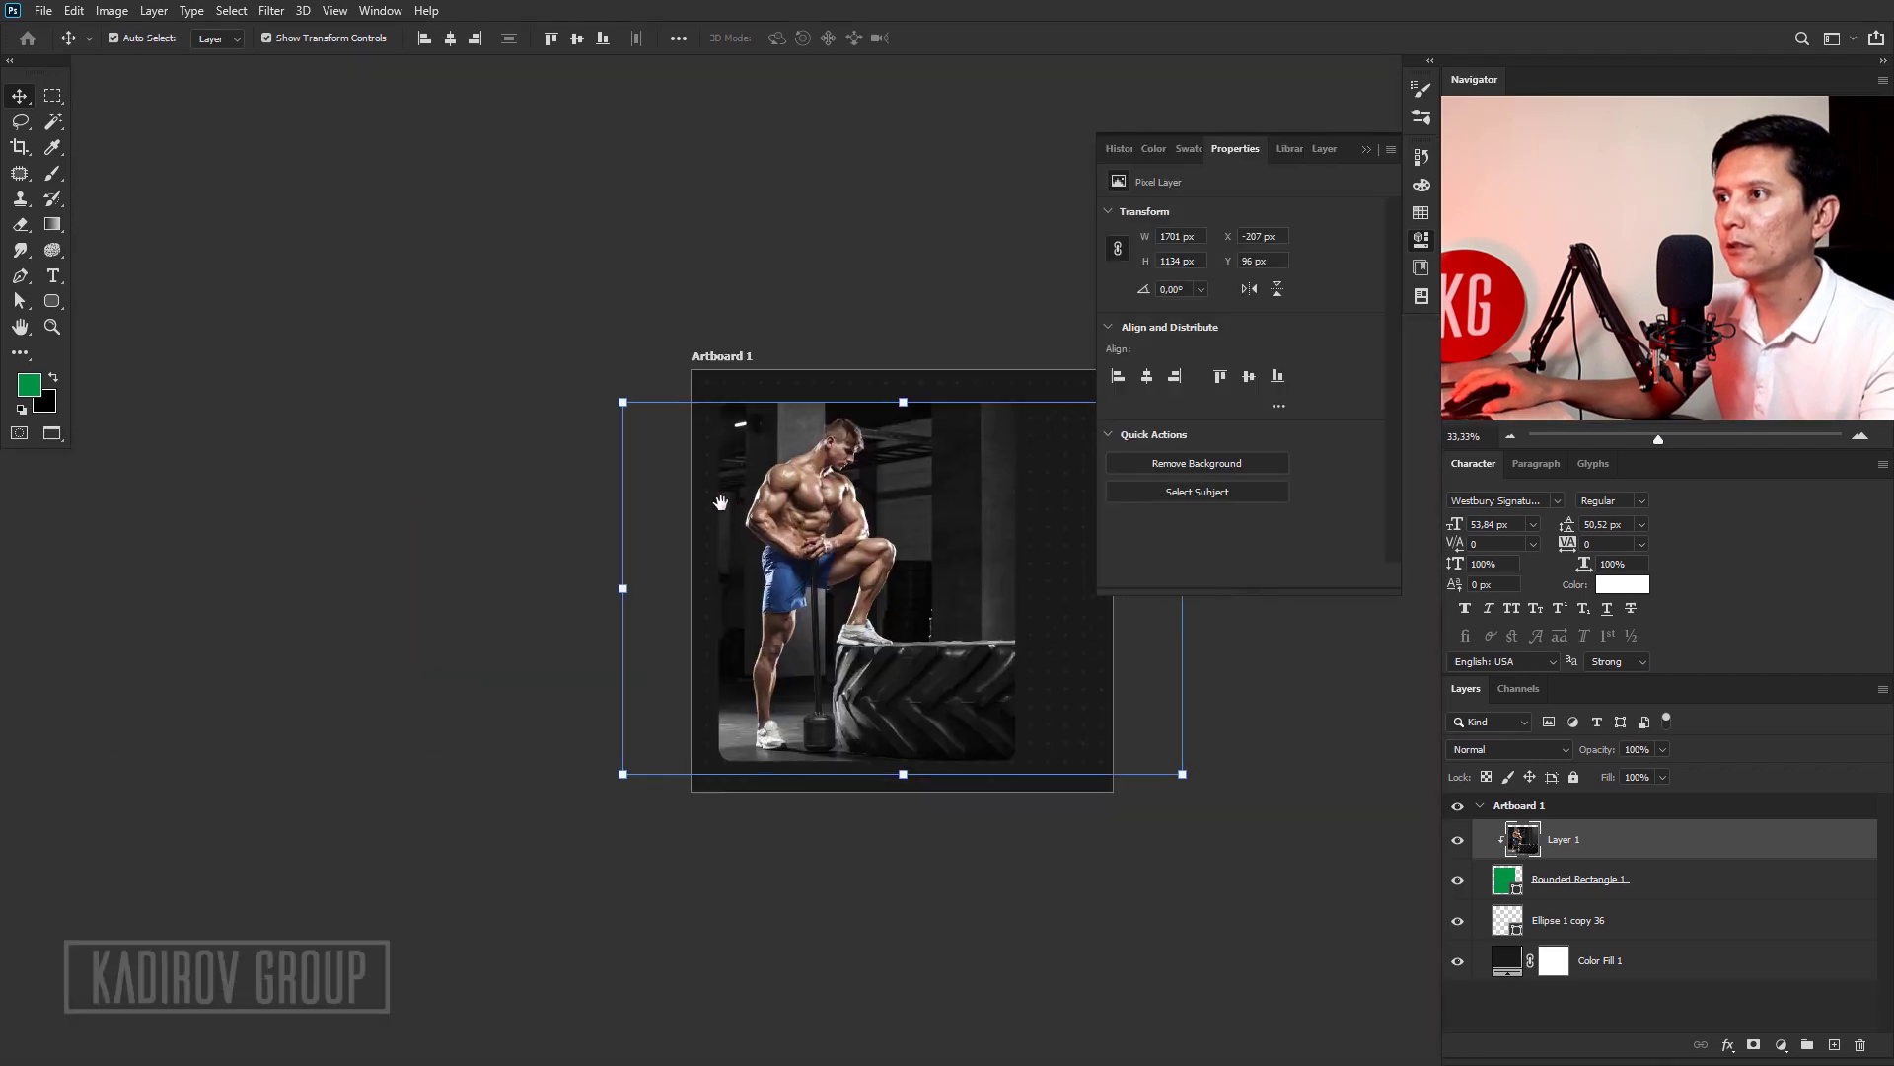
{"action": "left_click_drag", "start_coordinate": [721, 504], "coordinate": [573, 518]}
{"action": "left_click", "coordinate": [1366, 149]}
{"action": "key", "text": "ctrl+plus"}
{"action": "scroll", "coordinate": [1015, 371], "scroll_direction": "down", "scroll_amount": 1}
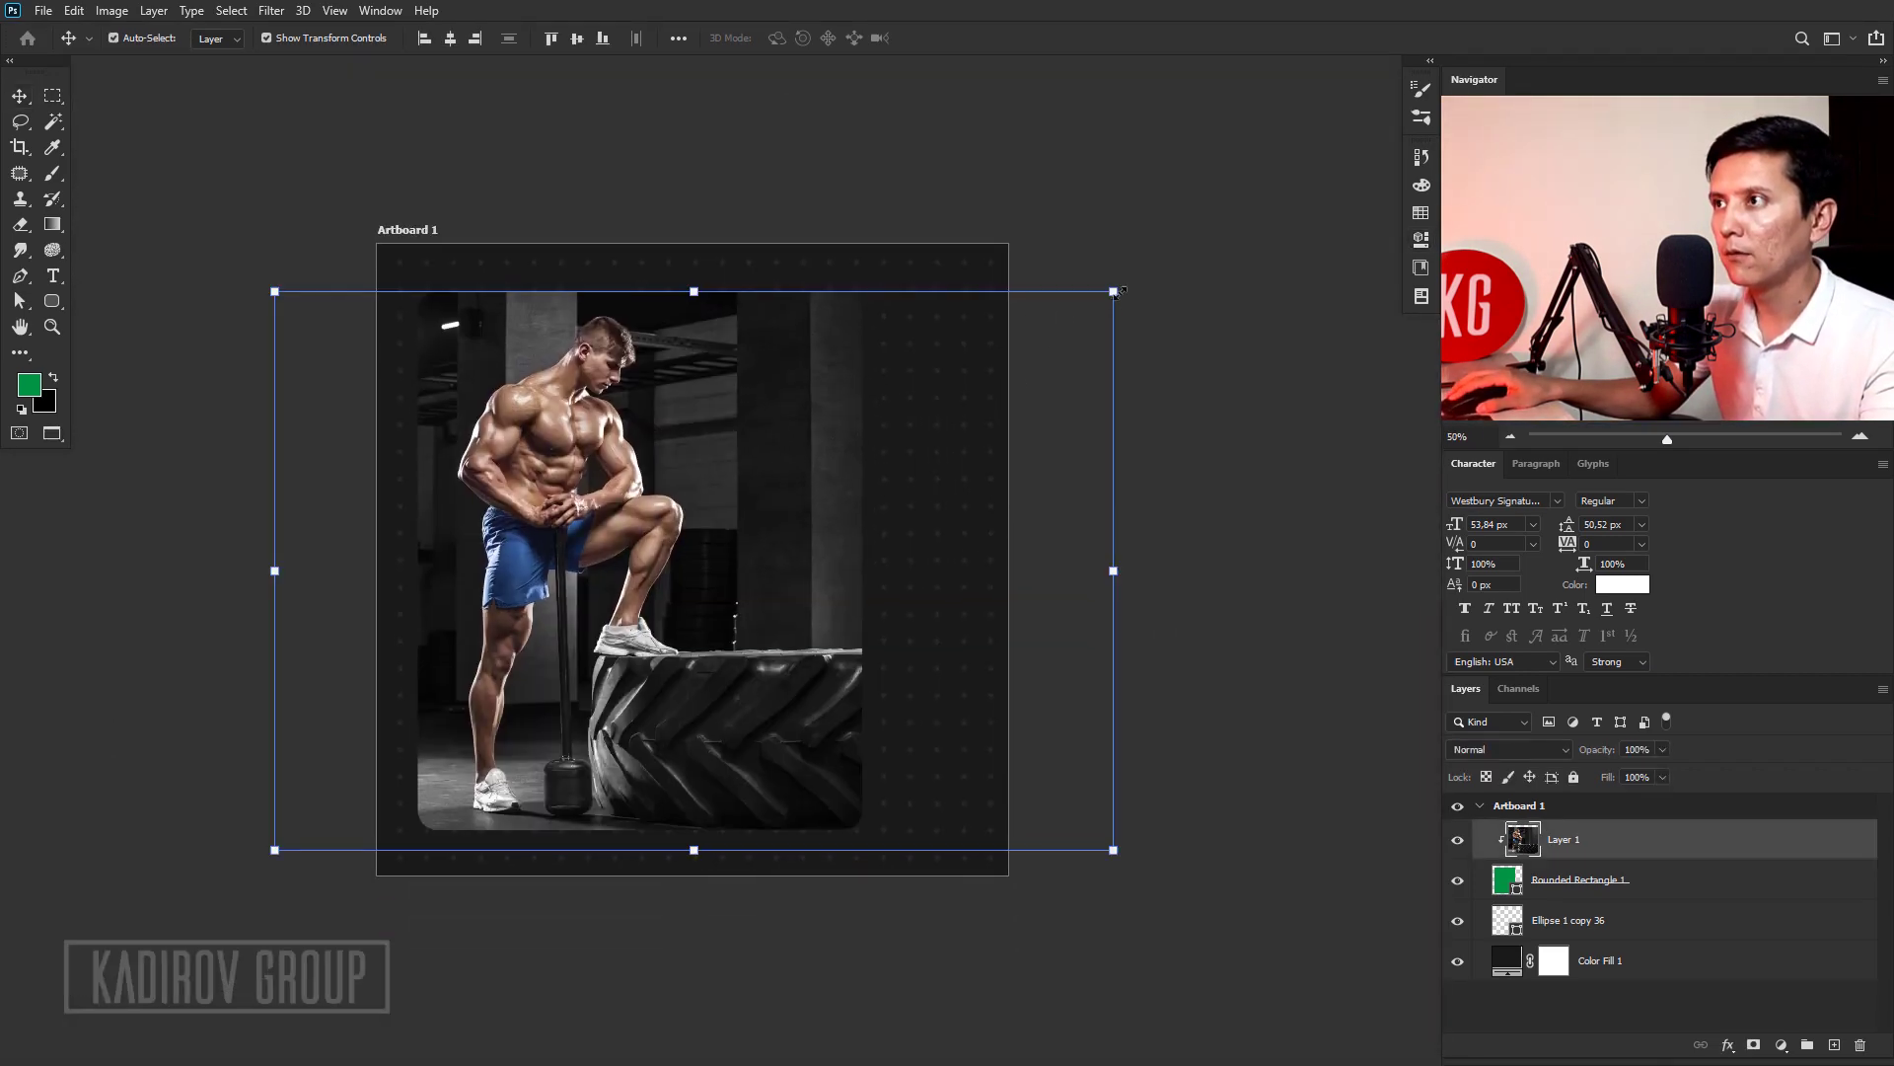
Enlarge the photo to about 102% and nudge it into position.
{"action": "left_click_drag", "start_coordinate": [1116, 292], "coordinate": [1130, 279]}
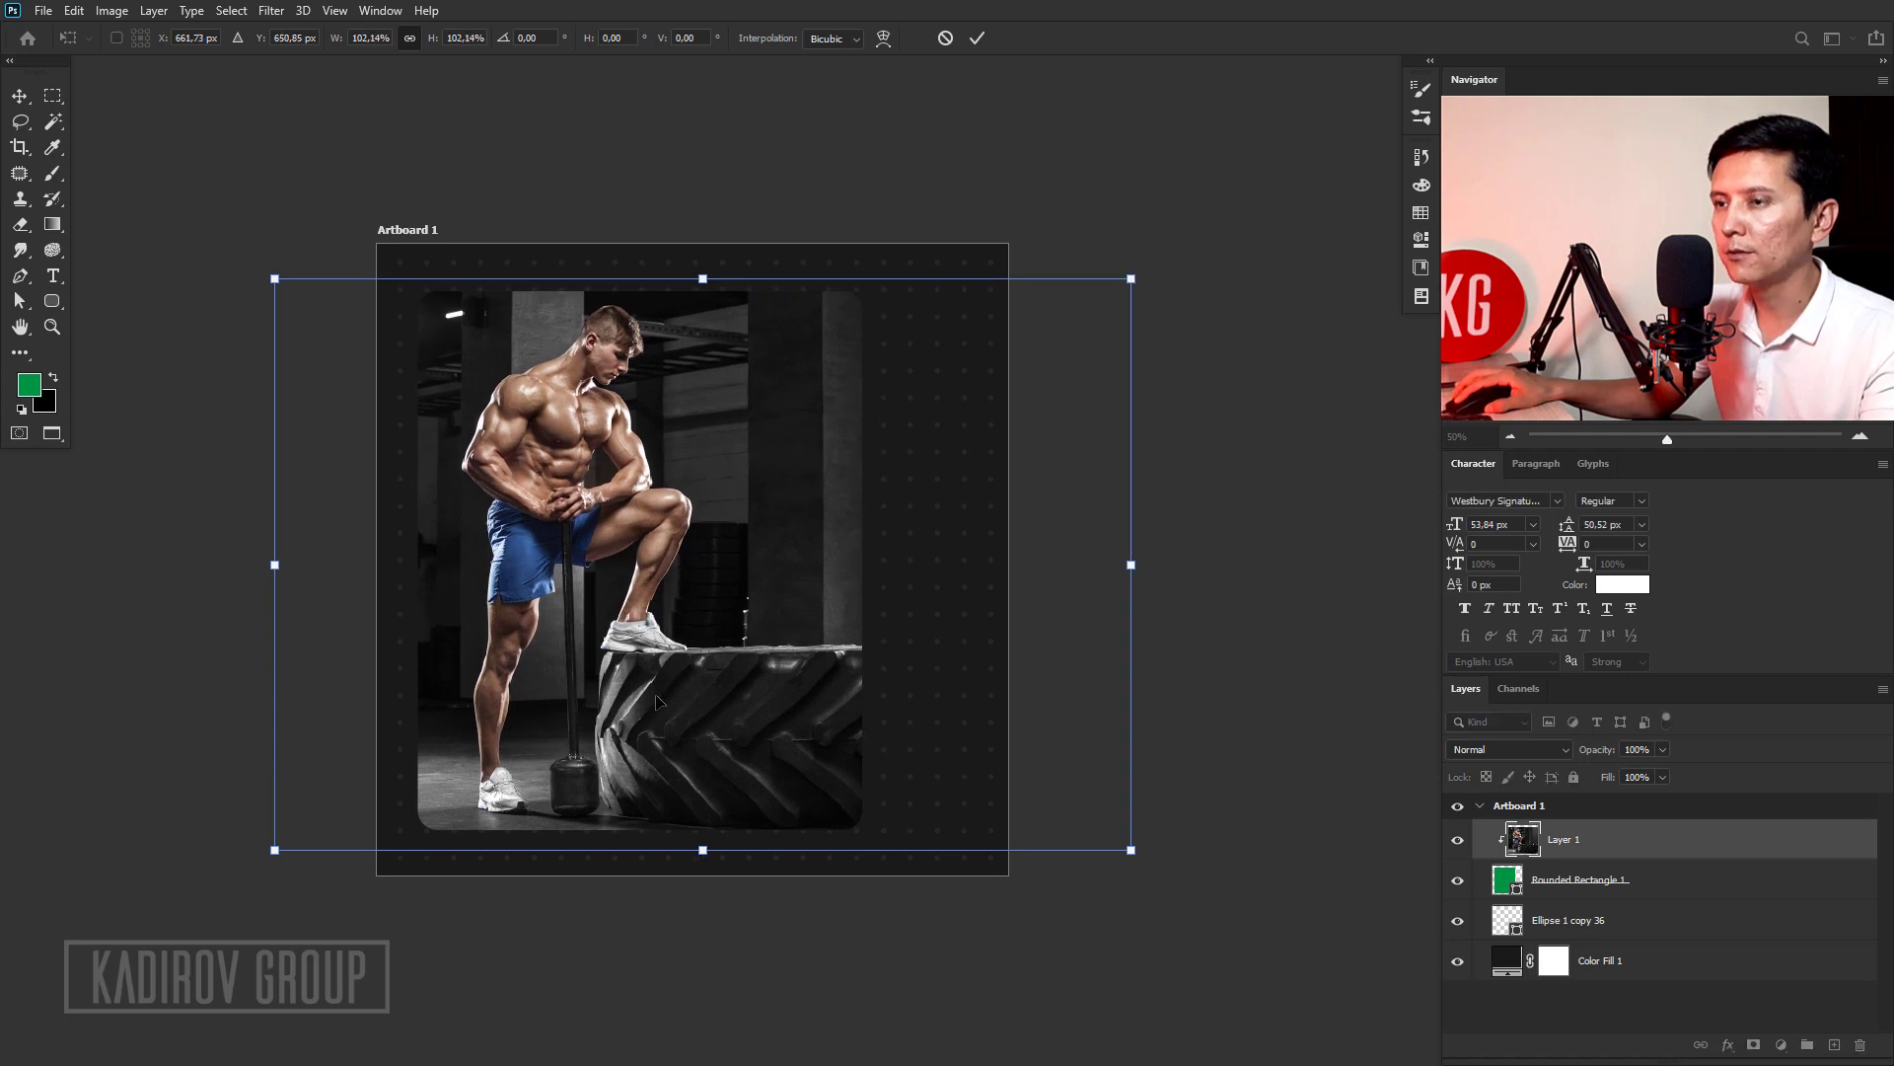
{"action": "key", "text": "Return"}
{"action": "key", "text": "Right"}
{"action": "key", "text": "Right"}
{"action": "key", "text": "Right"}
{"action": "key", "text": "Right"}
{"action": "key", "text": "Right"}
{"action": "key", "text": "Right"}
{"action": "key", "text": "Right"}
{"action": "key", "text": "Right"}
{"action": "key", "text": "Right"}
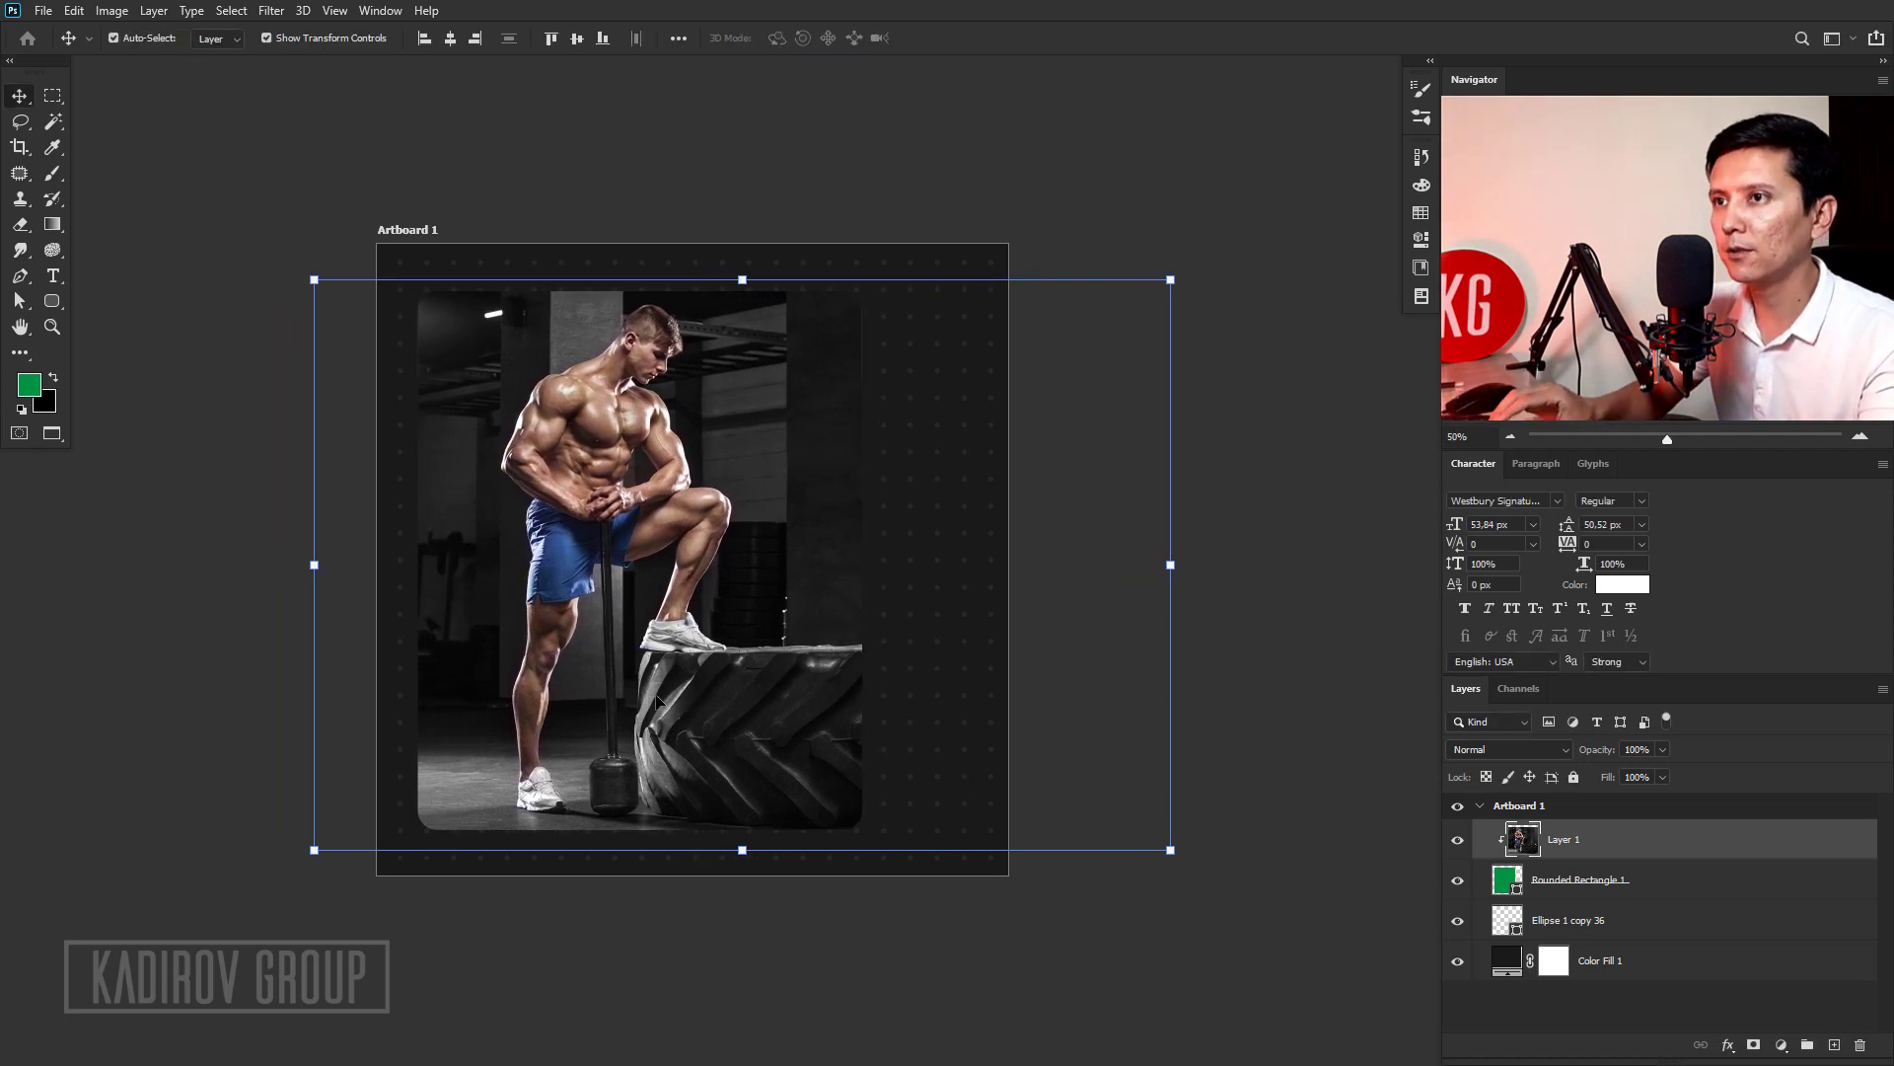
{"action": "key", "text": "Right"}
{"action": "key", "text": "Right"}
{"action": "key", "text": "Right"}
{"action": "key", "text": "Right"}
{"action": "key", "text": "Right"}
{"action": "key", "text": "Right"}
{"action": "key", "text": "Right"}
{"action": "key", "text": "Right"}
{"action": "key", "text": "Right"}
{"action": "key", "text": "Right"}
{"action": "key", "text": "Right"}
{"action": "key", "text": "Right"}
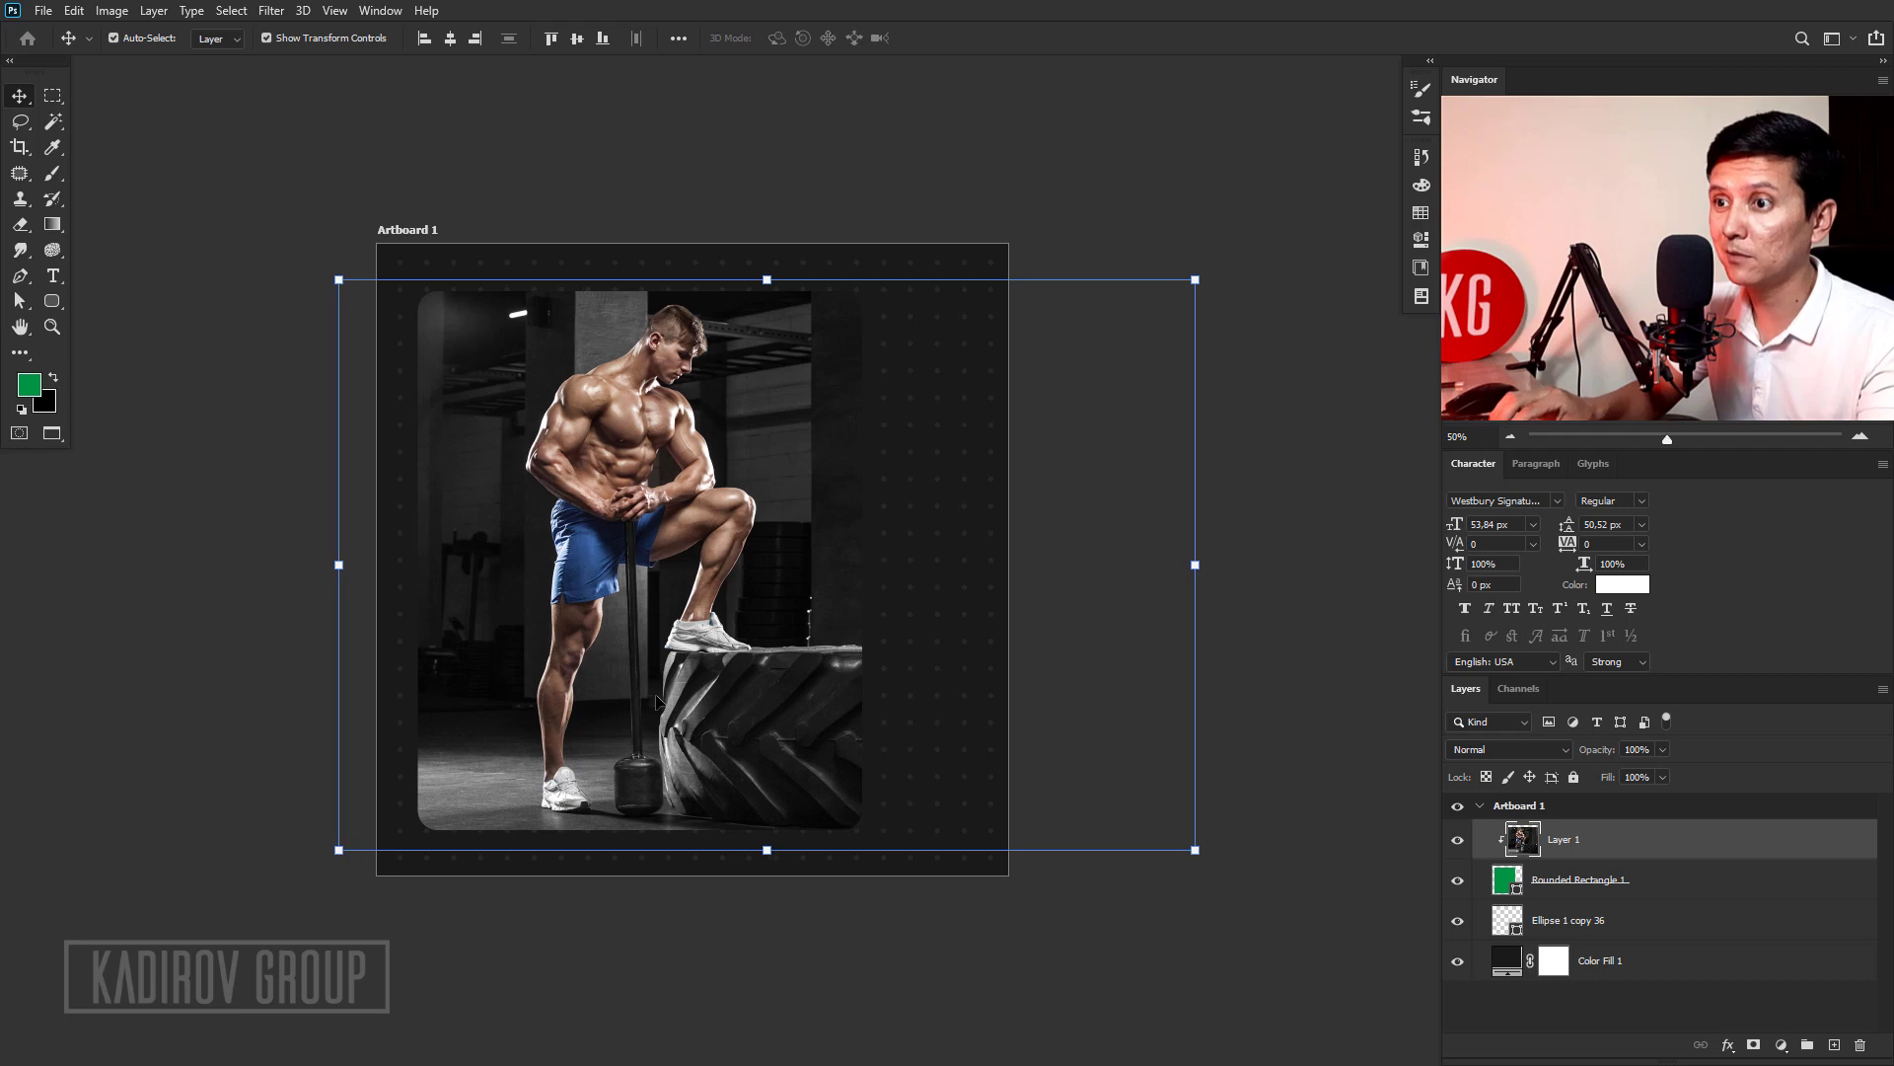
{"action": "key", "text": "Down"}
{"action": "key", "text": "Down"}
{"action": "key", "text": "Down"}
{"action": "key", "text": "Left"}
{"action": "key", "text": "Left"}
{"action": "key", "text": "Left"}
{"action": "key", "text": "Left"}
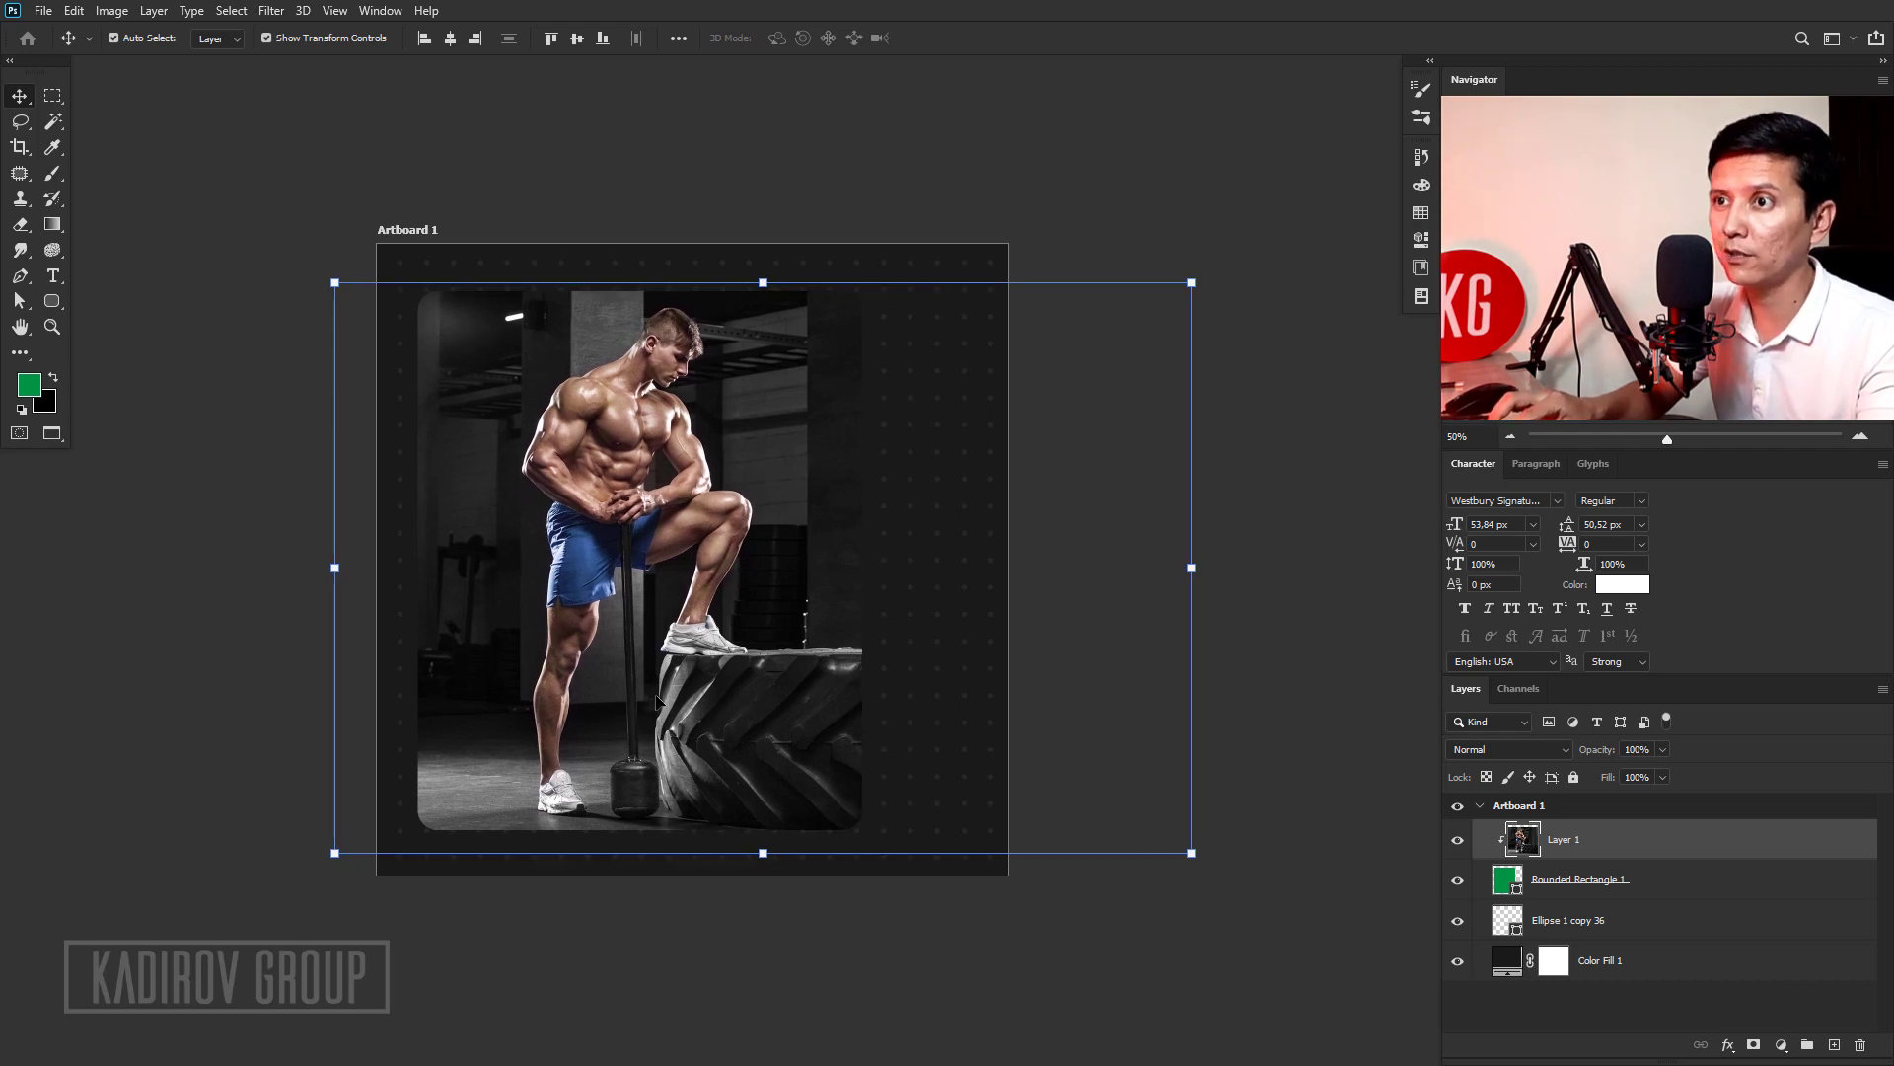
{"action": "key", "text": "Right"}
{"action": "key", "text": "Right"}
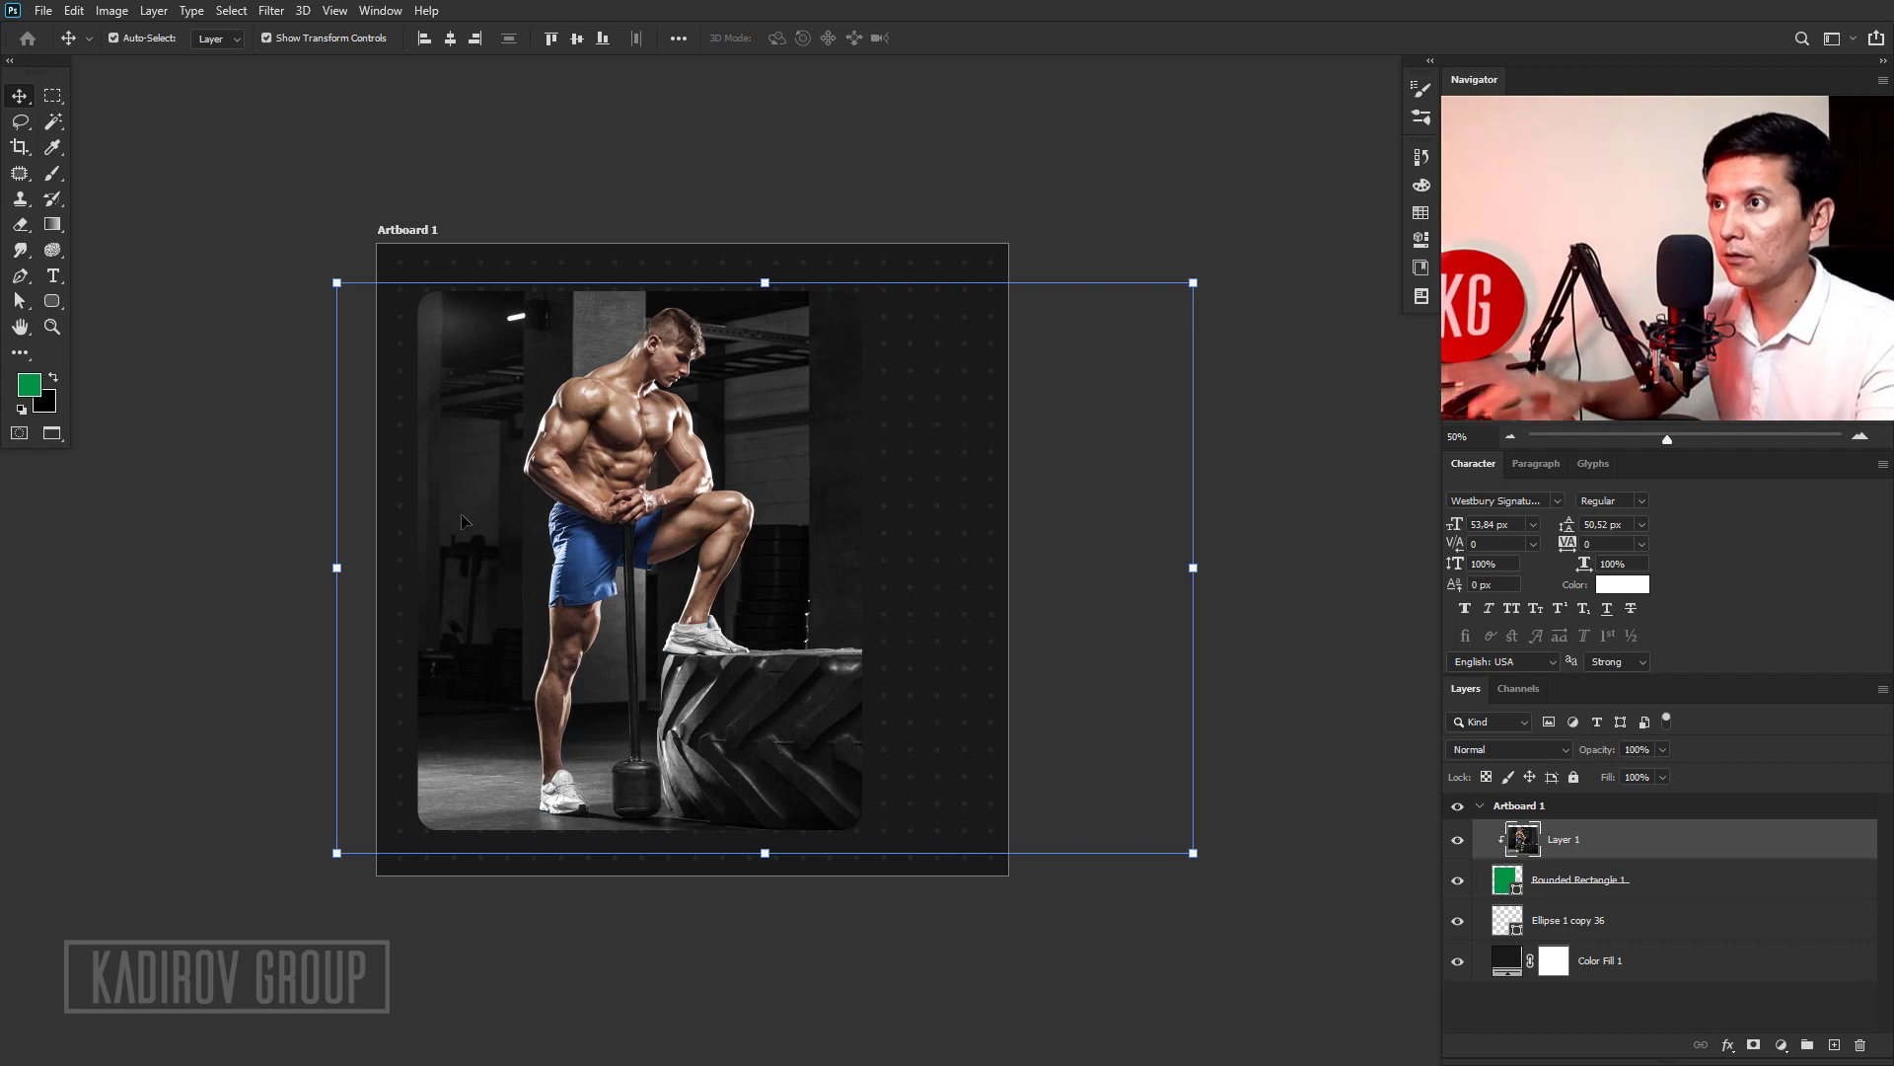
{"action": "key", "text": "Right"}
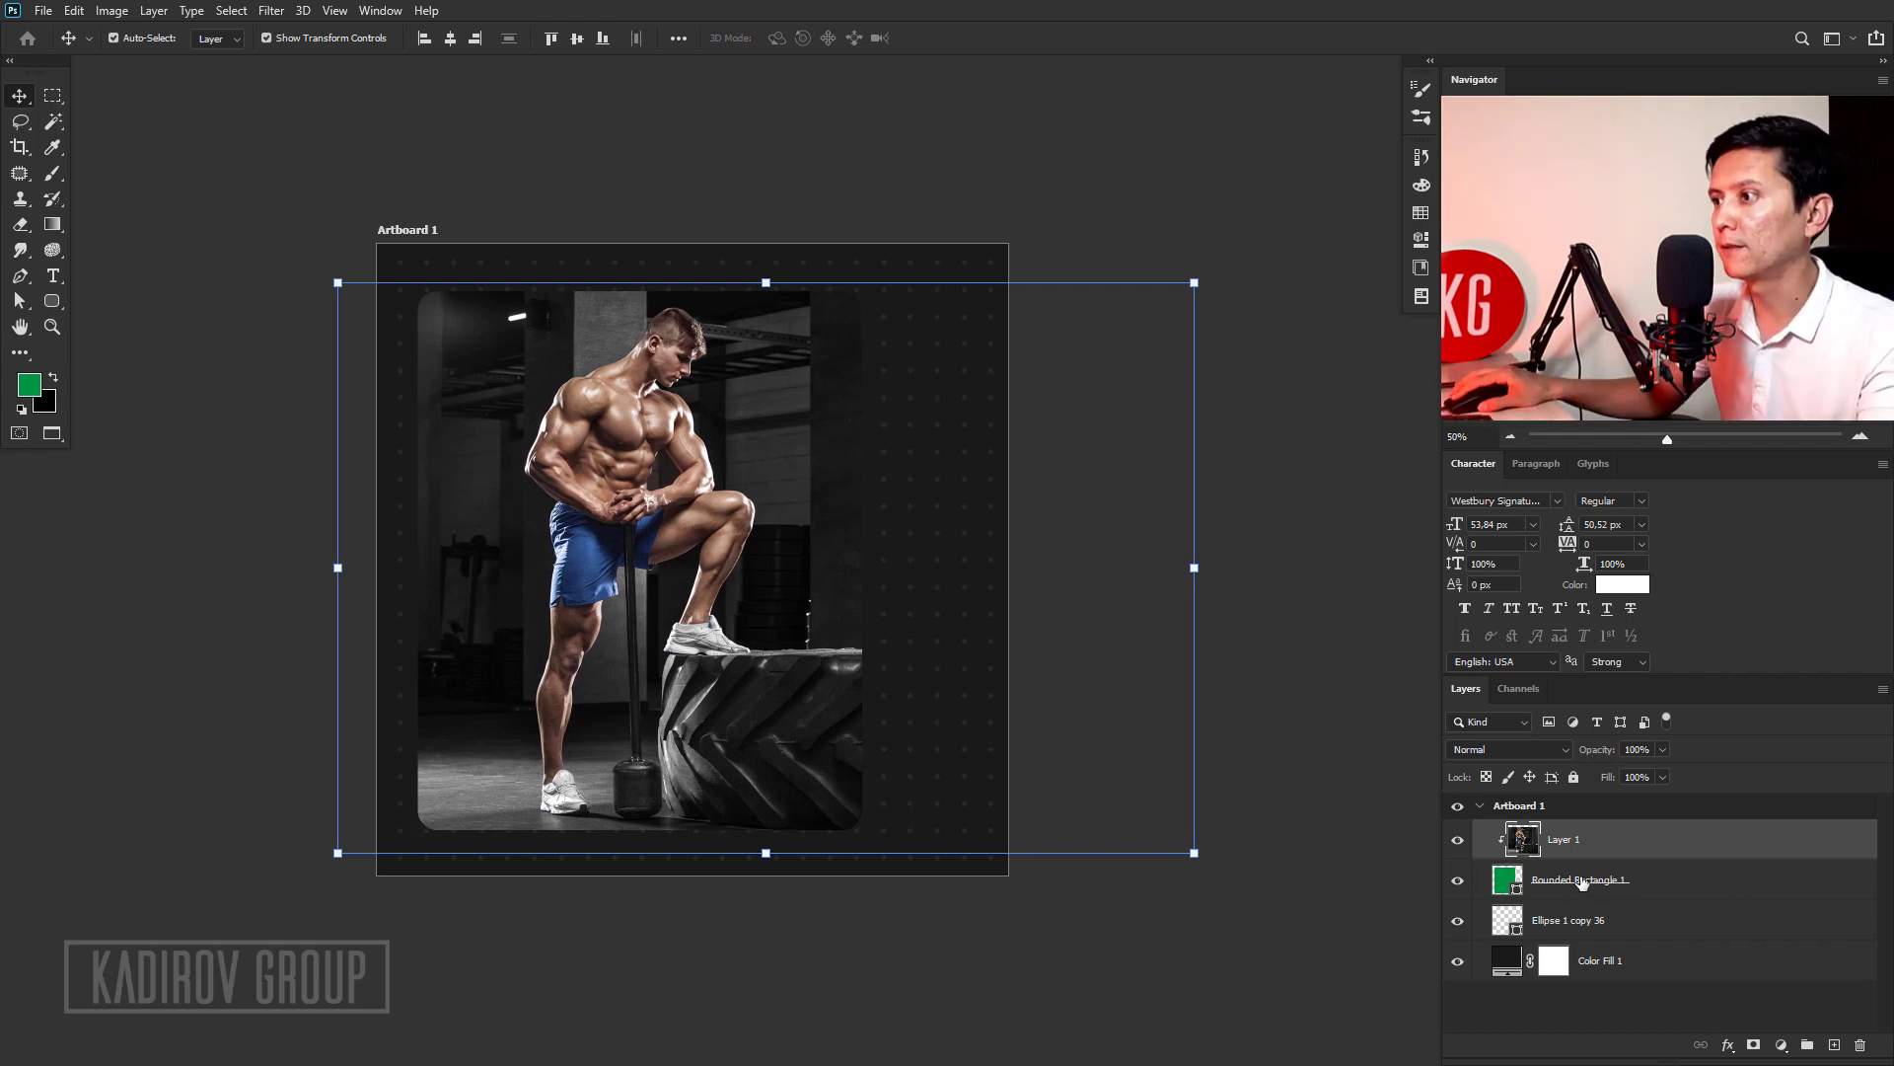
Centre the rounded rectangle vertically and shift the photo slightly right inside it.
{"action": "left_click", "coordinate": [1596, 885]}
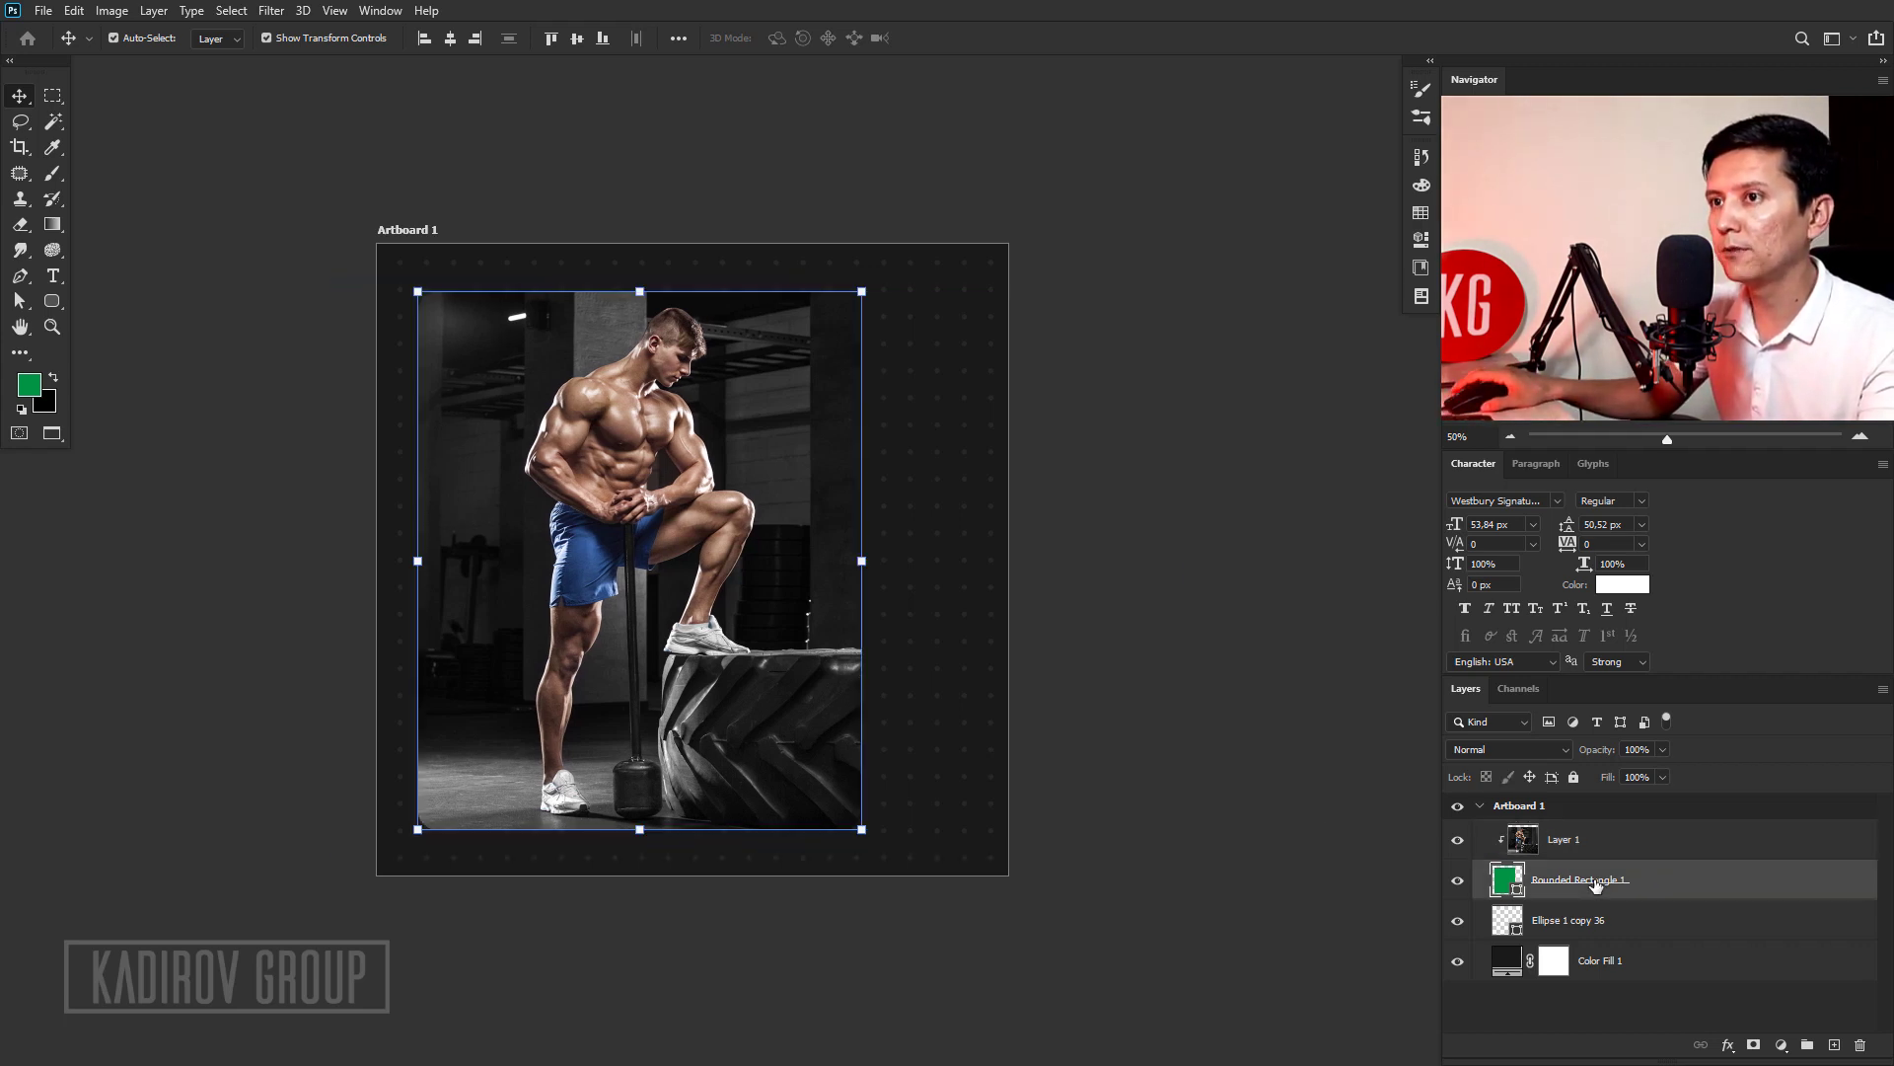
{"action": "left_click", "coordinate": [579, 42]}
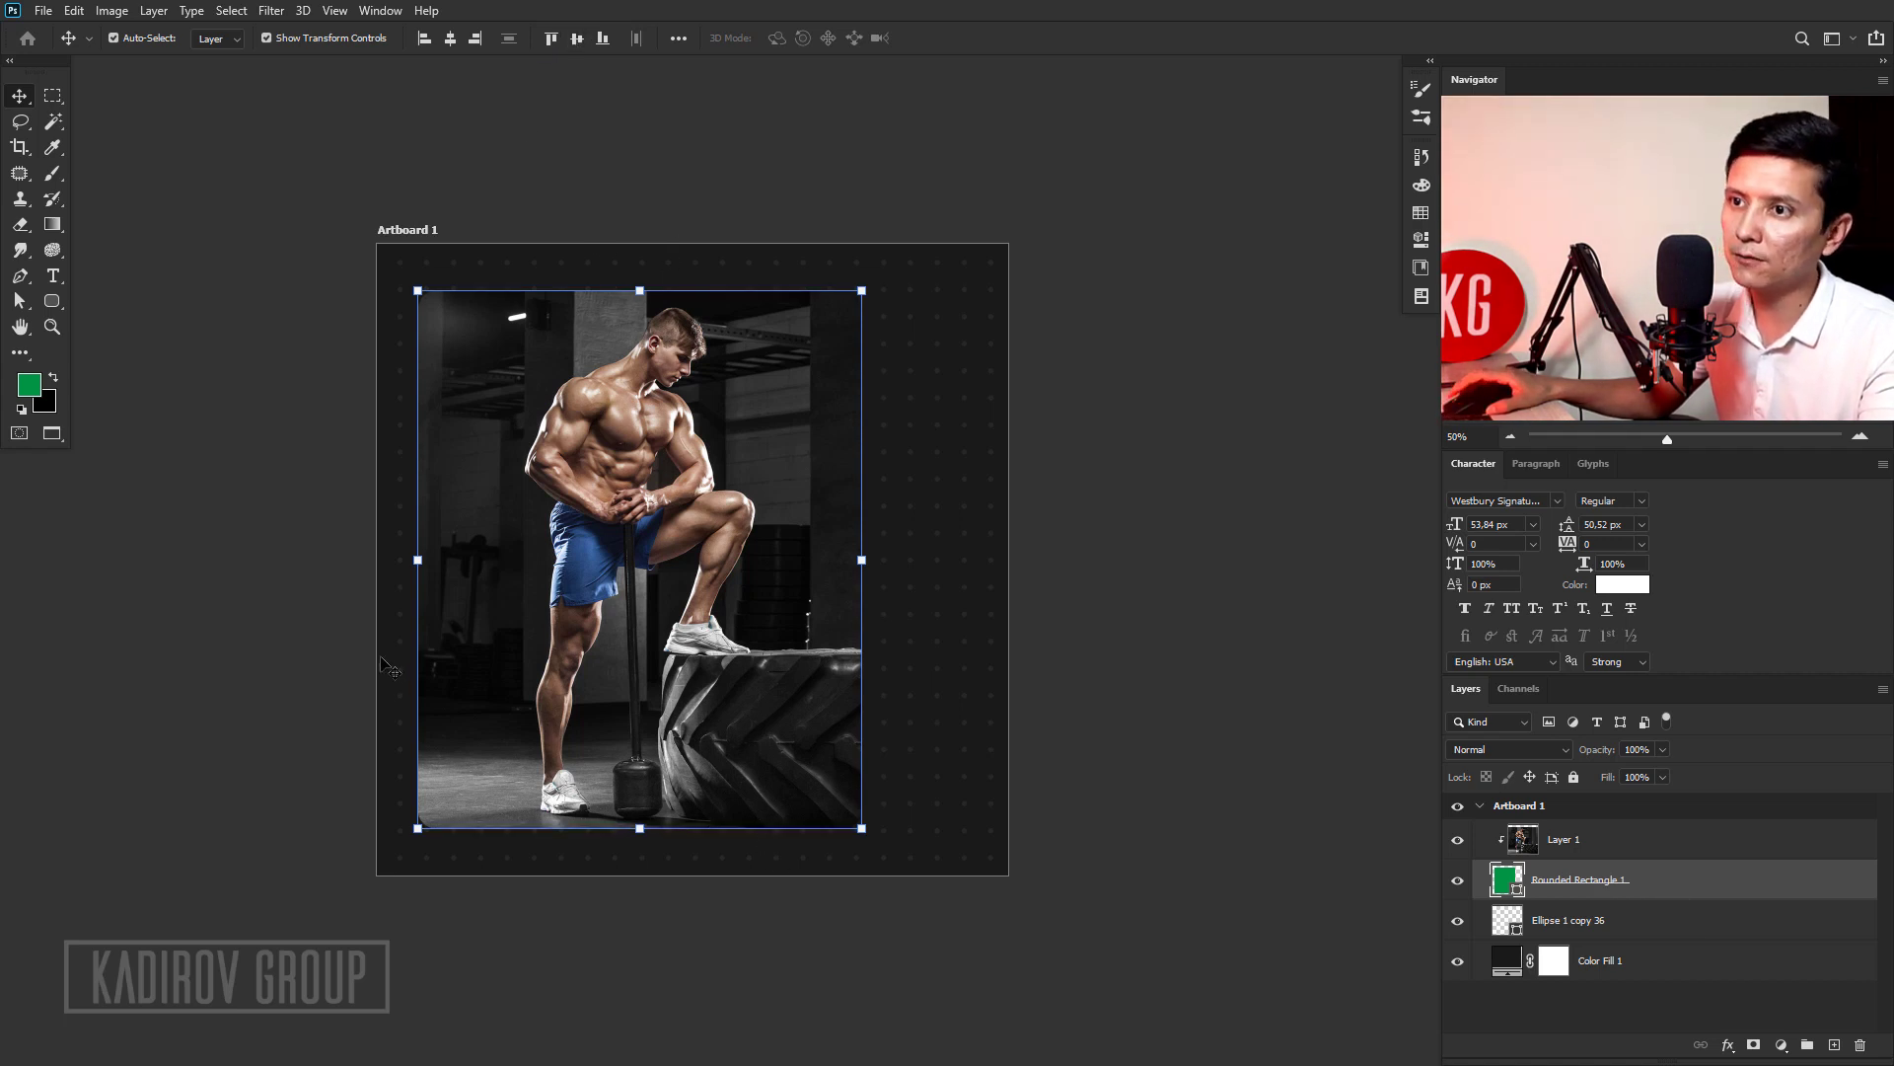
{"action": "left_click_drag", "start_coordinate": [426, 654], "coordinate": [386, 668]}
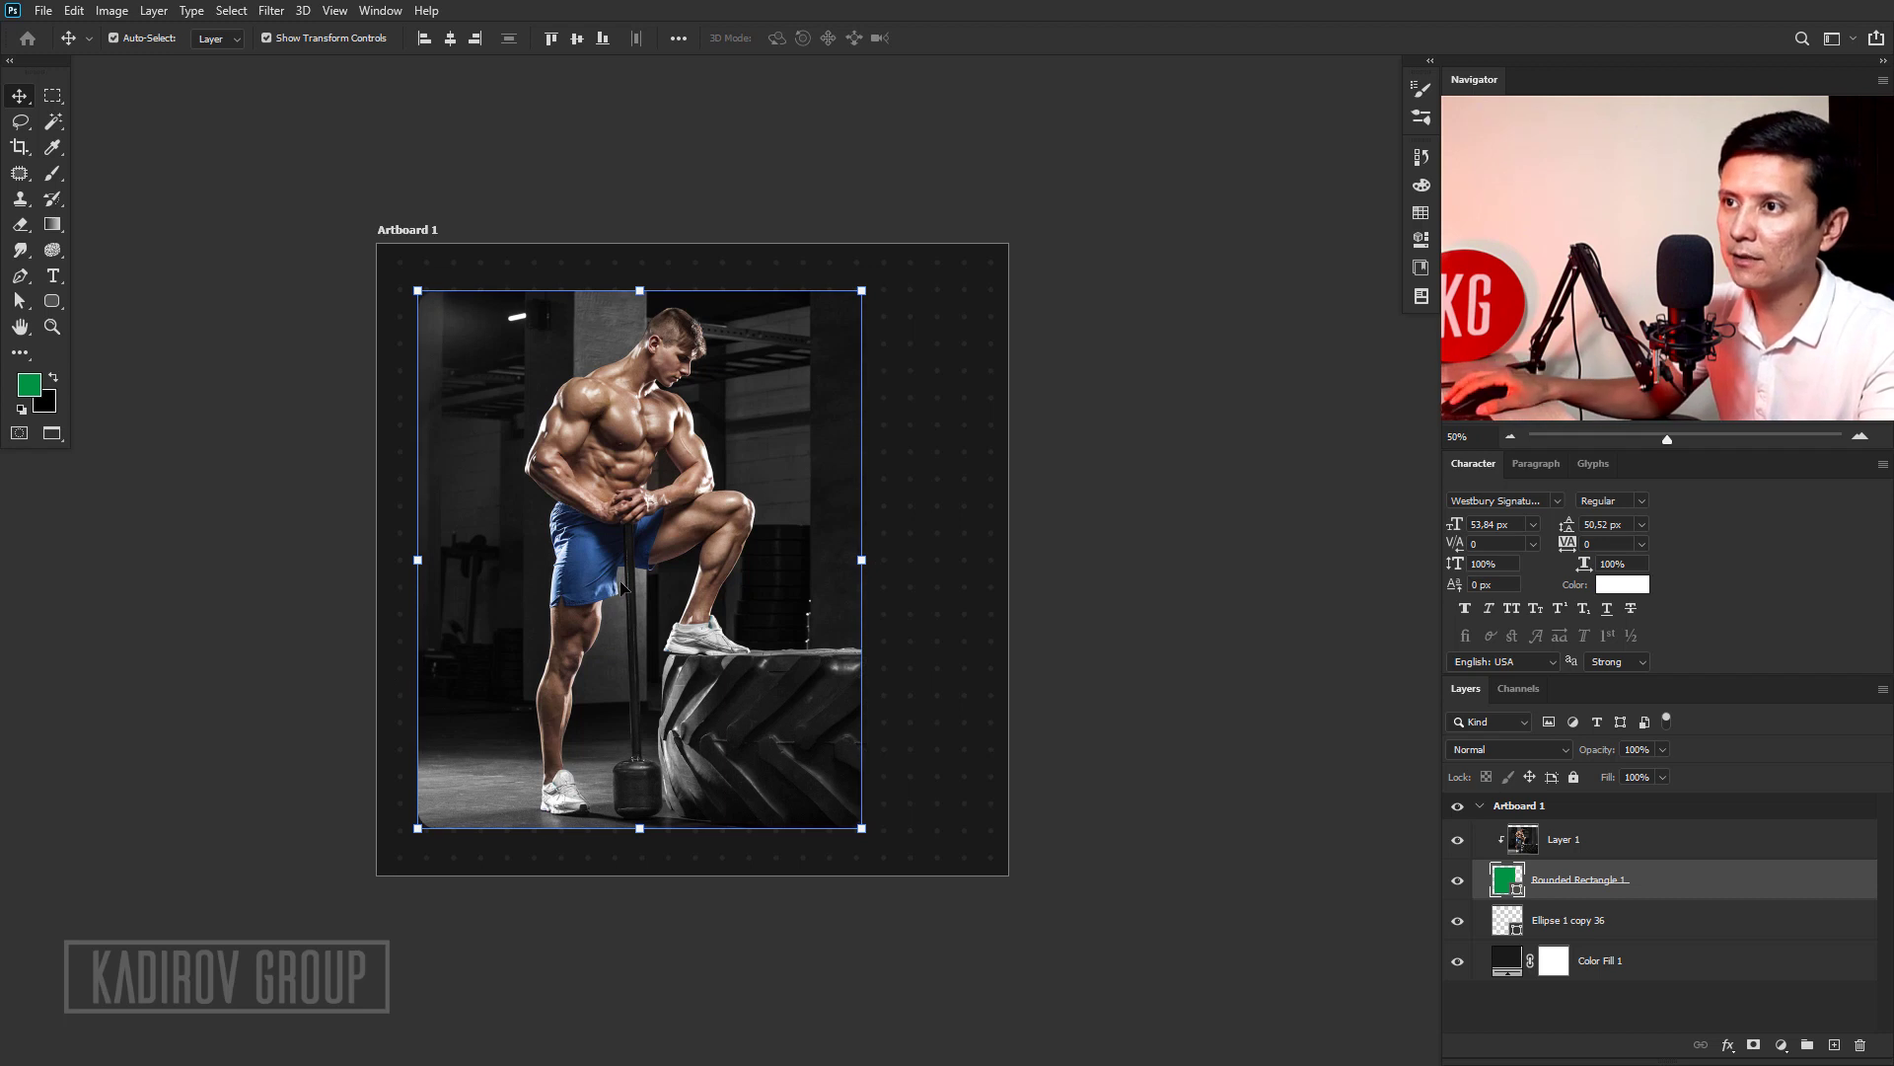
{"action": "left_click_drag", "start_coordinate": [617, 588], "coordinate": [622, 587]}
{"action": "key", "text": "Right"}
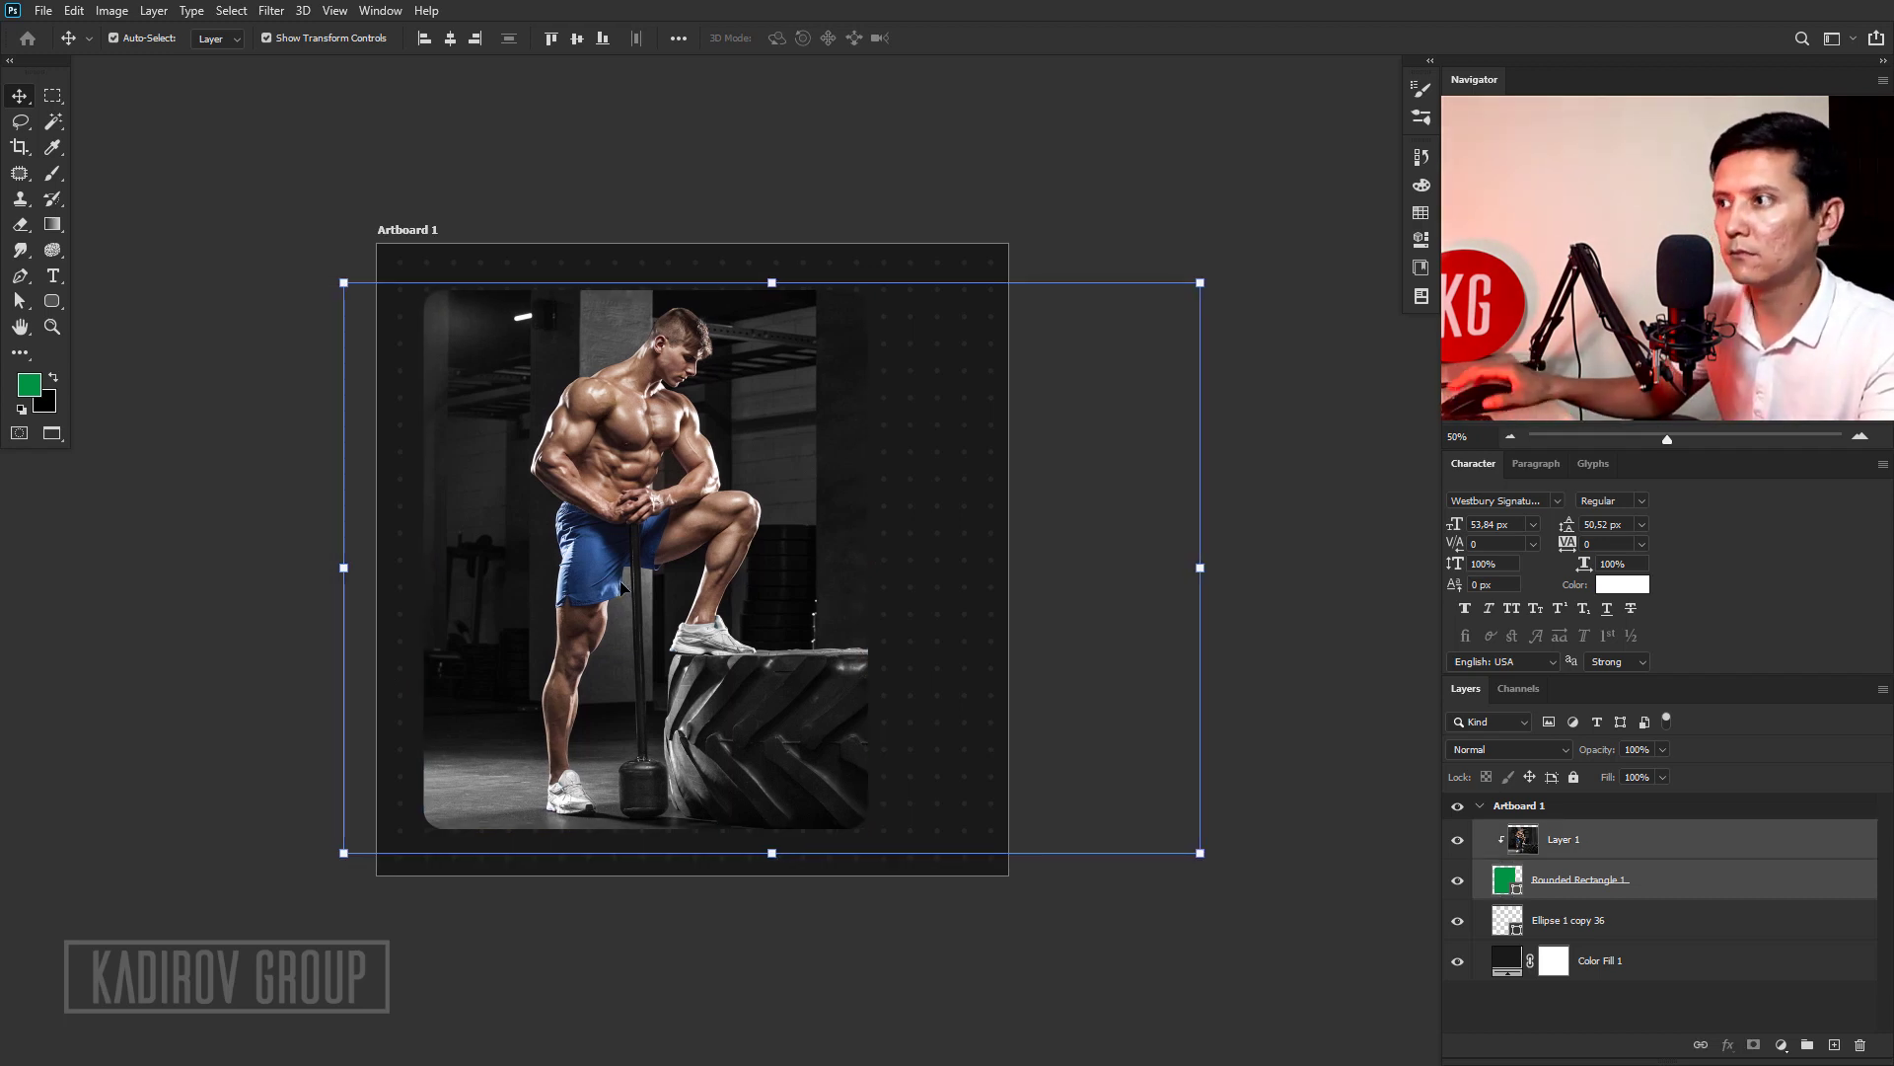
Enlarge the photo to about 104% and nudge it right to fill the frame.
{"action": "left_click_drag", "start_coordinate": [1200, 283], "coordinate": [1220, 276]}
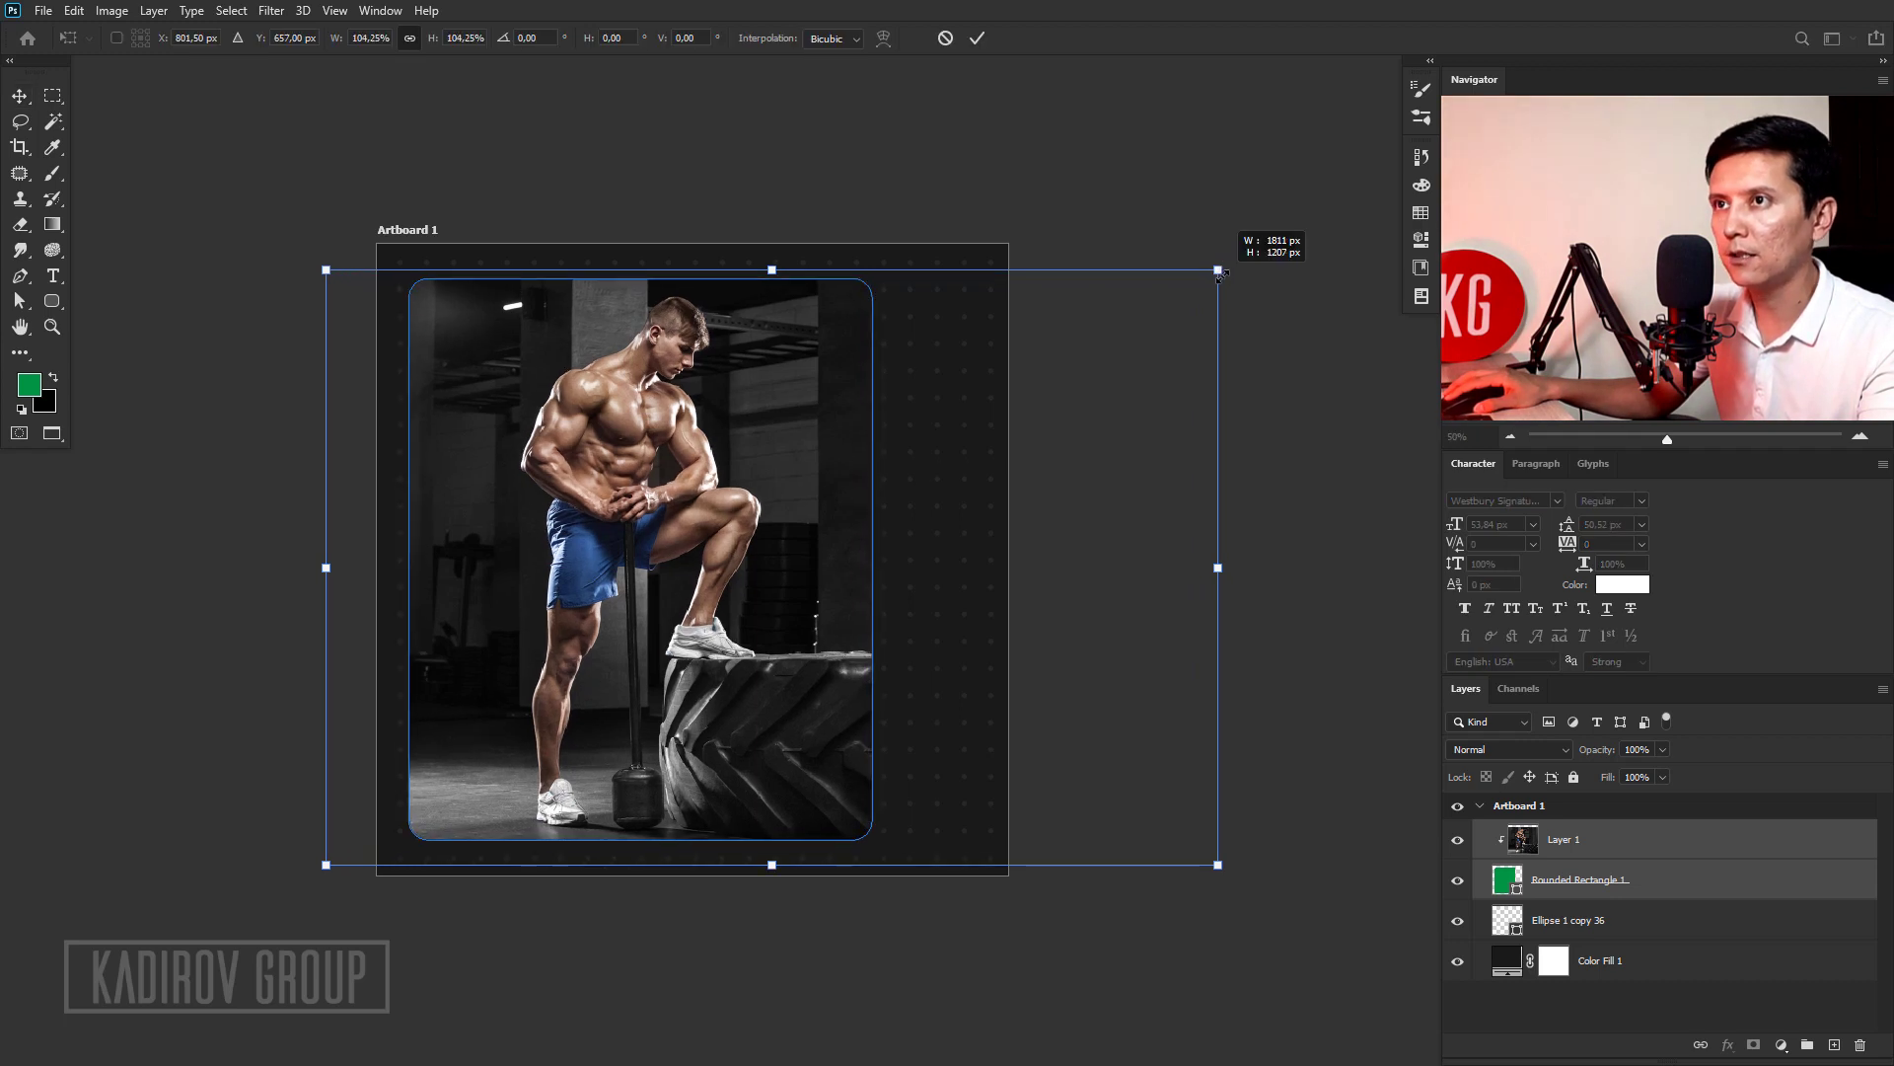
{"action": "key", "text": "Return"}
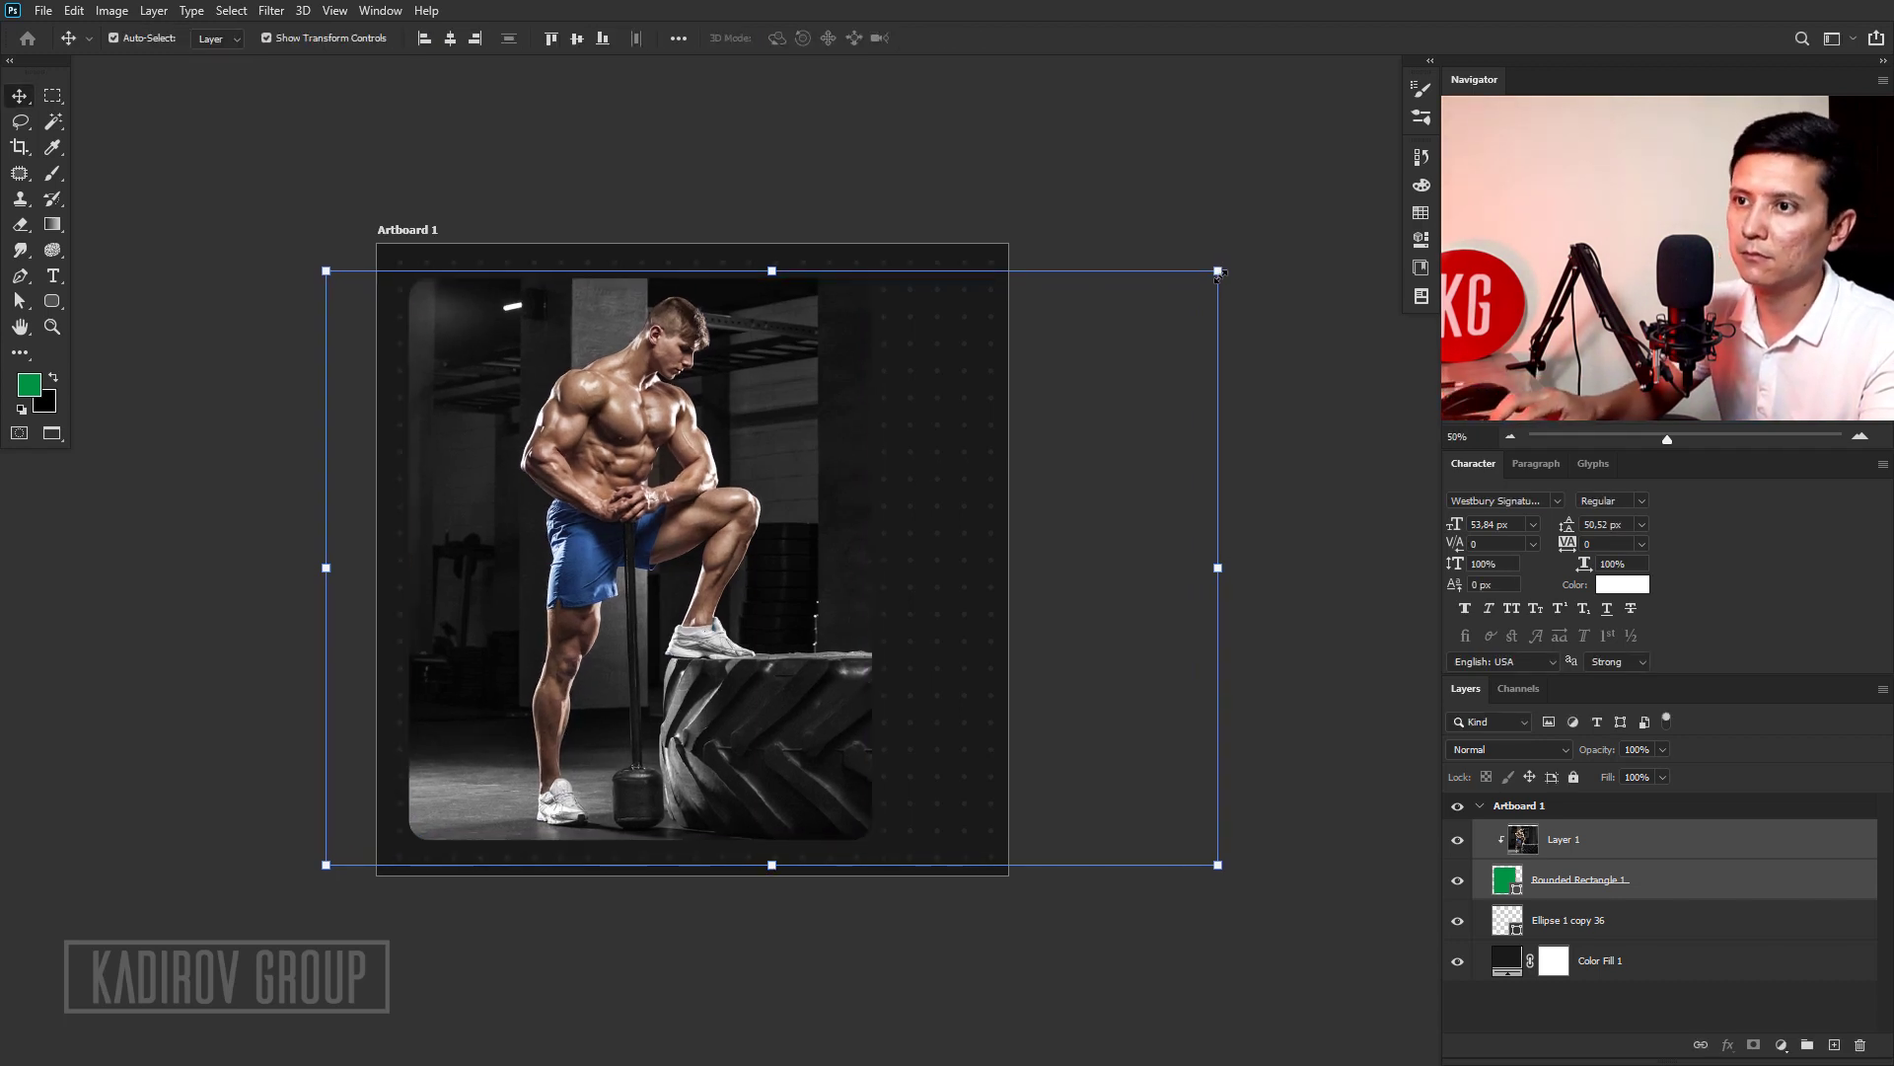
{"action": "key", "text": "Right"}
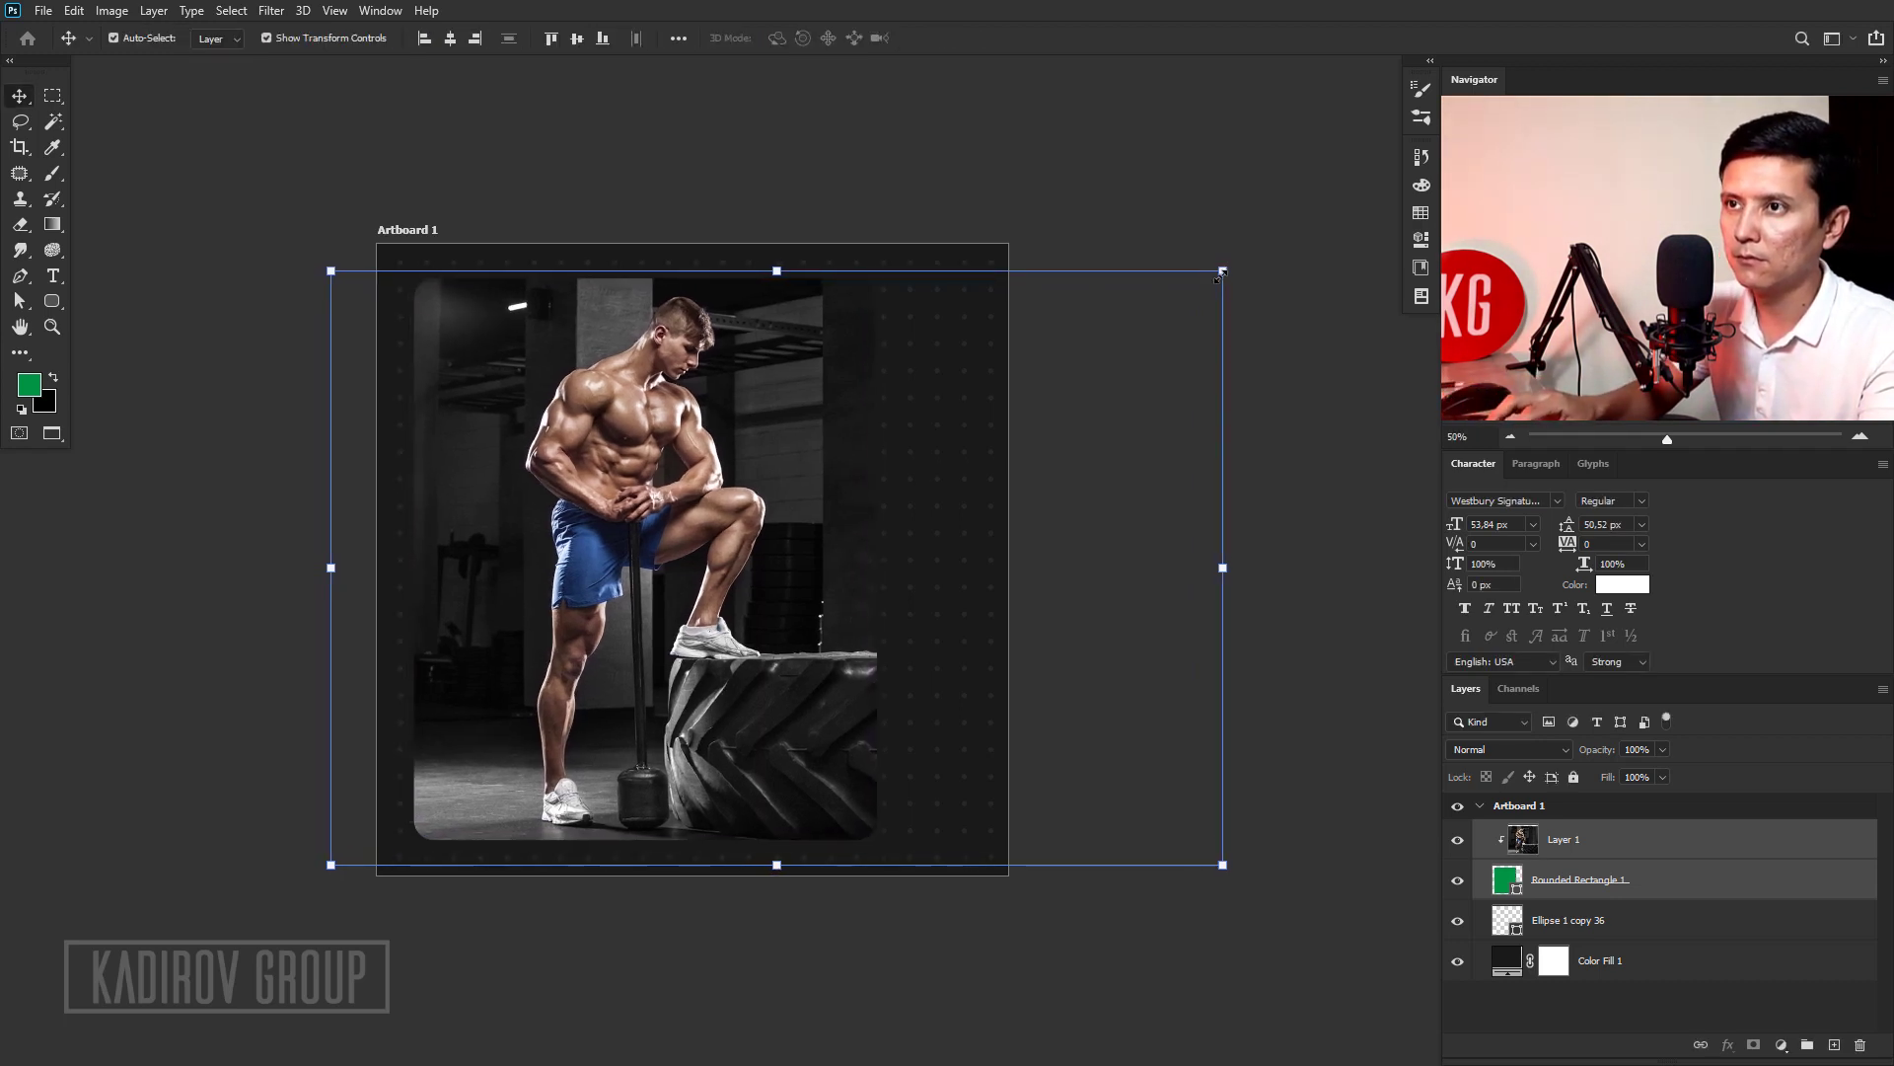
{"action": "key", "text": "Right"}
{"action": "key", "text": "Right"}
{"action": "key", "text": "Right"}
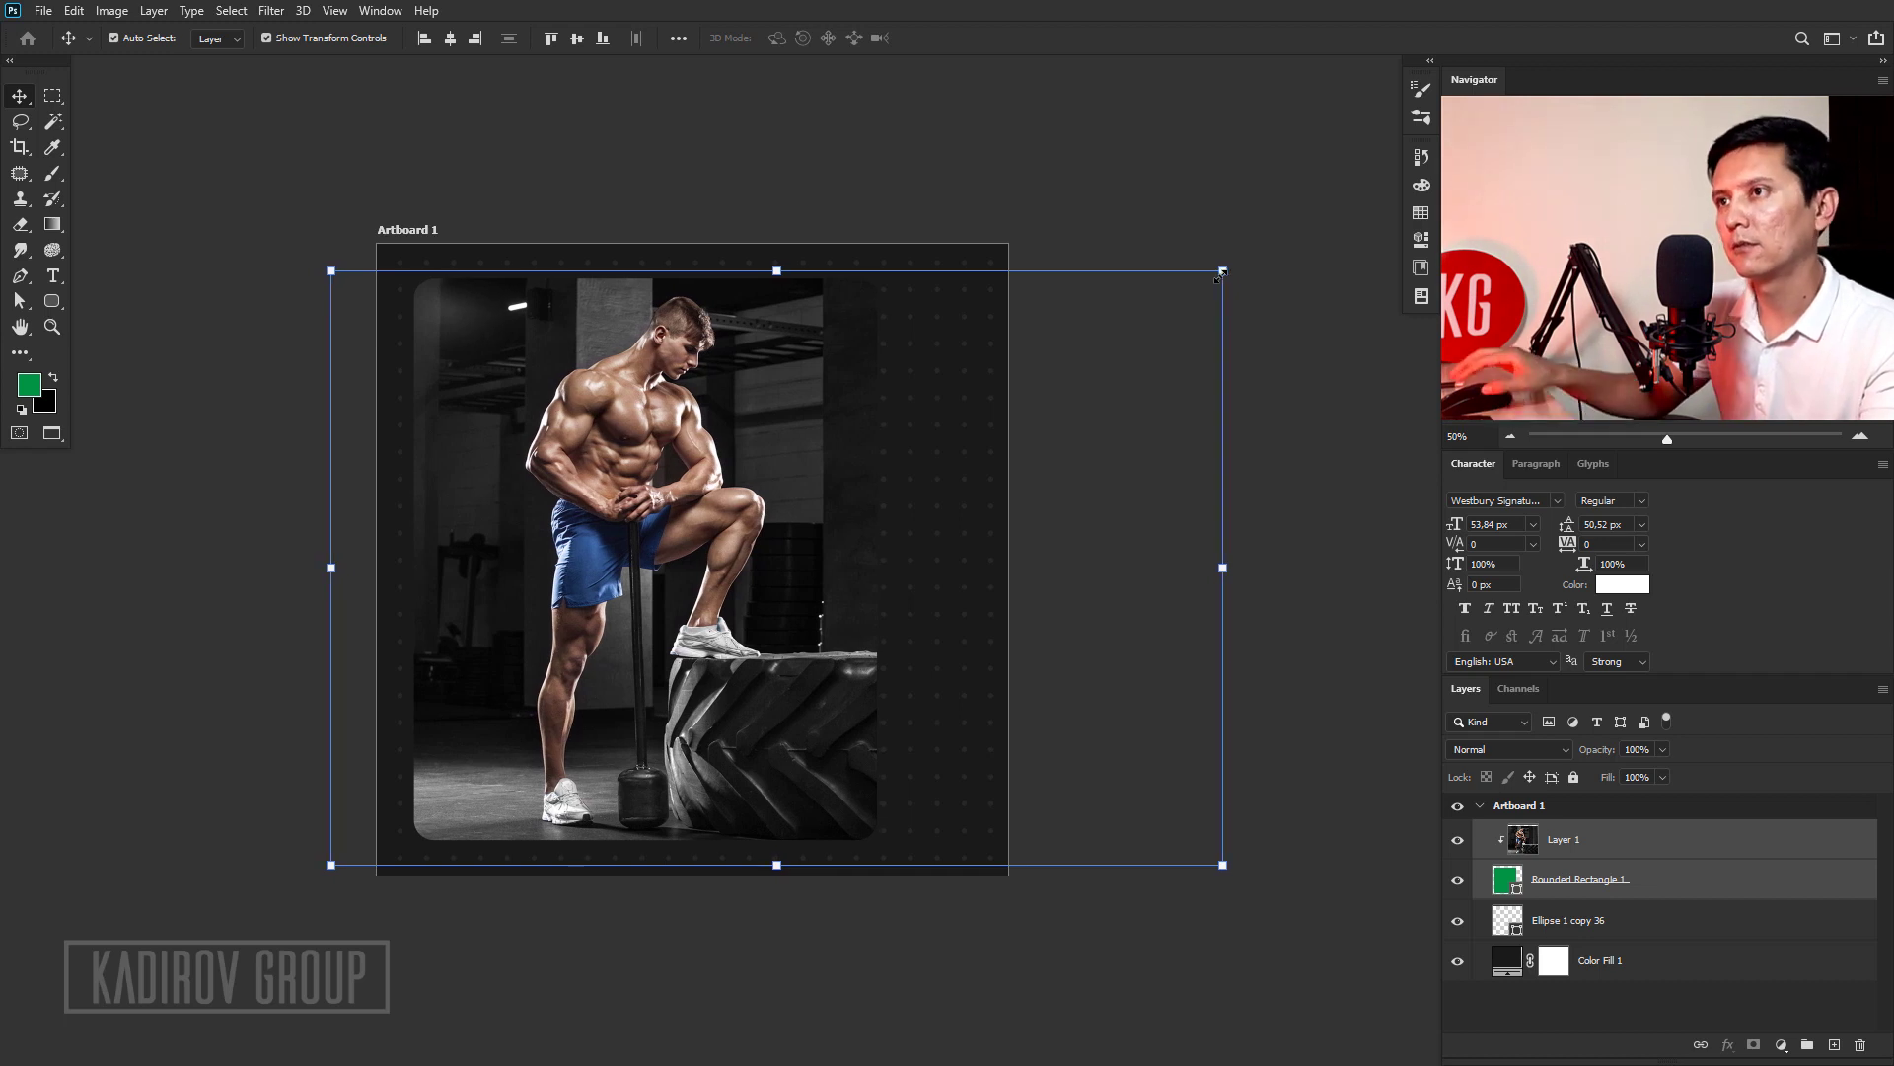
{"action": "left_click", "coordinate": [698, 109]}
{"action": "left_click", "coordinate": [654, 472]}
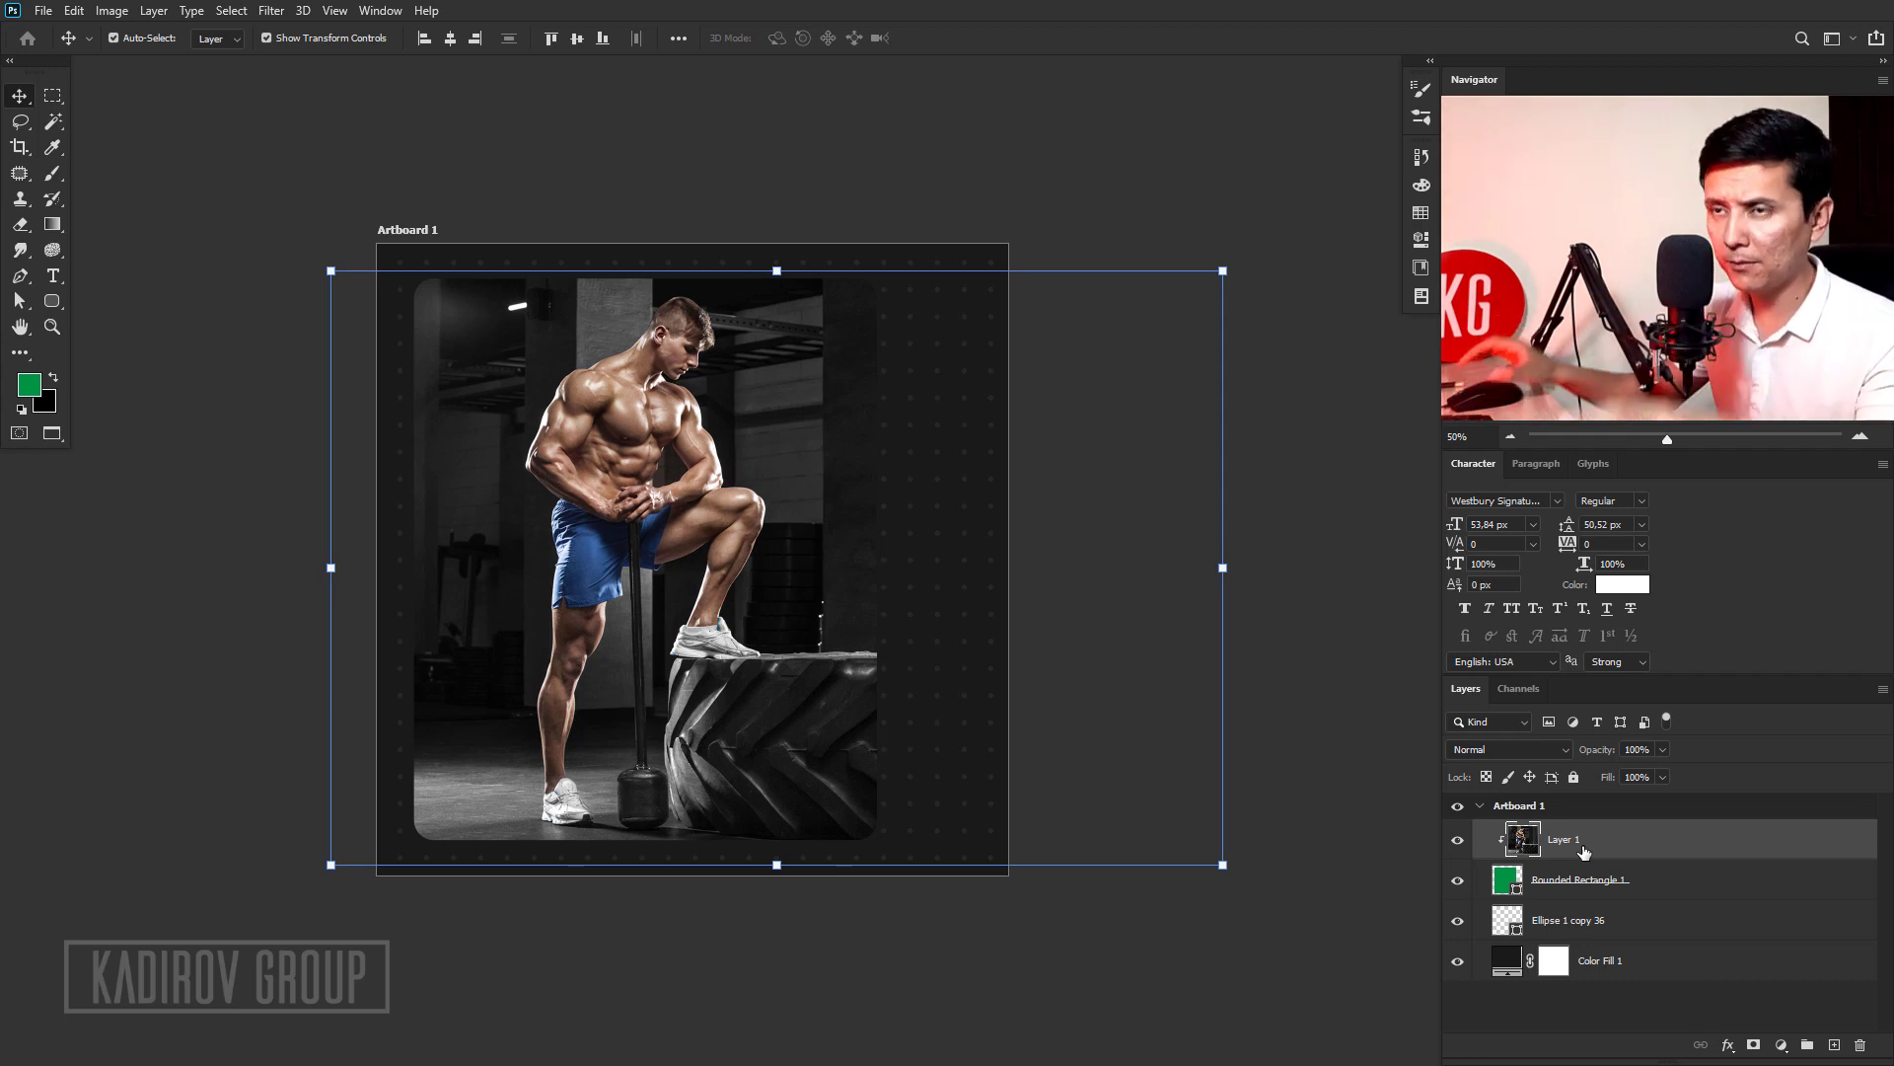
{"action": "right_click", "coordinate": [1584, 853]}
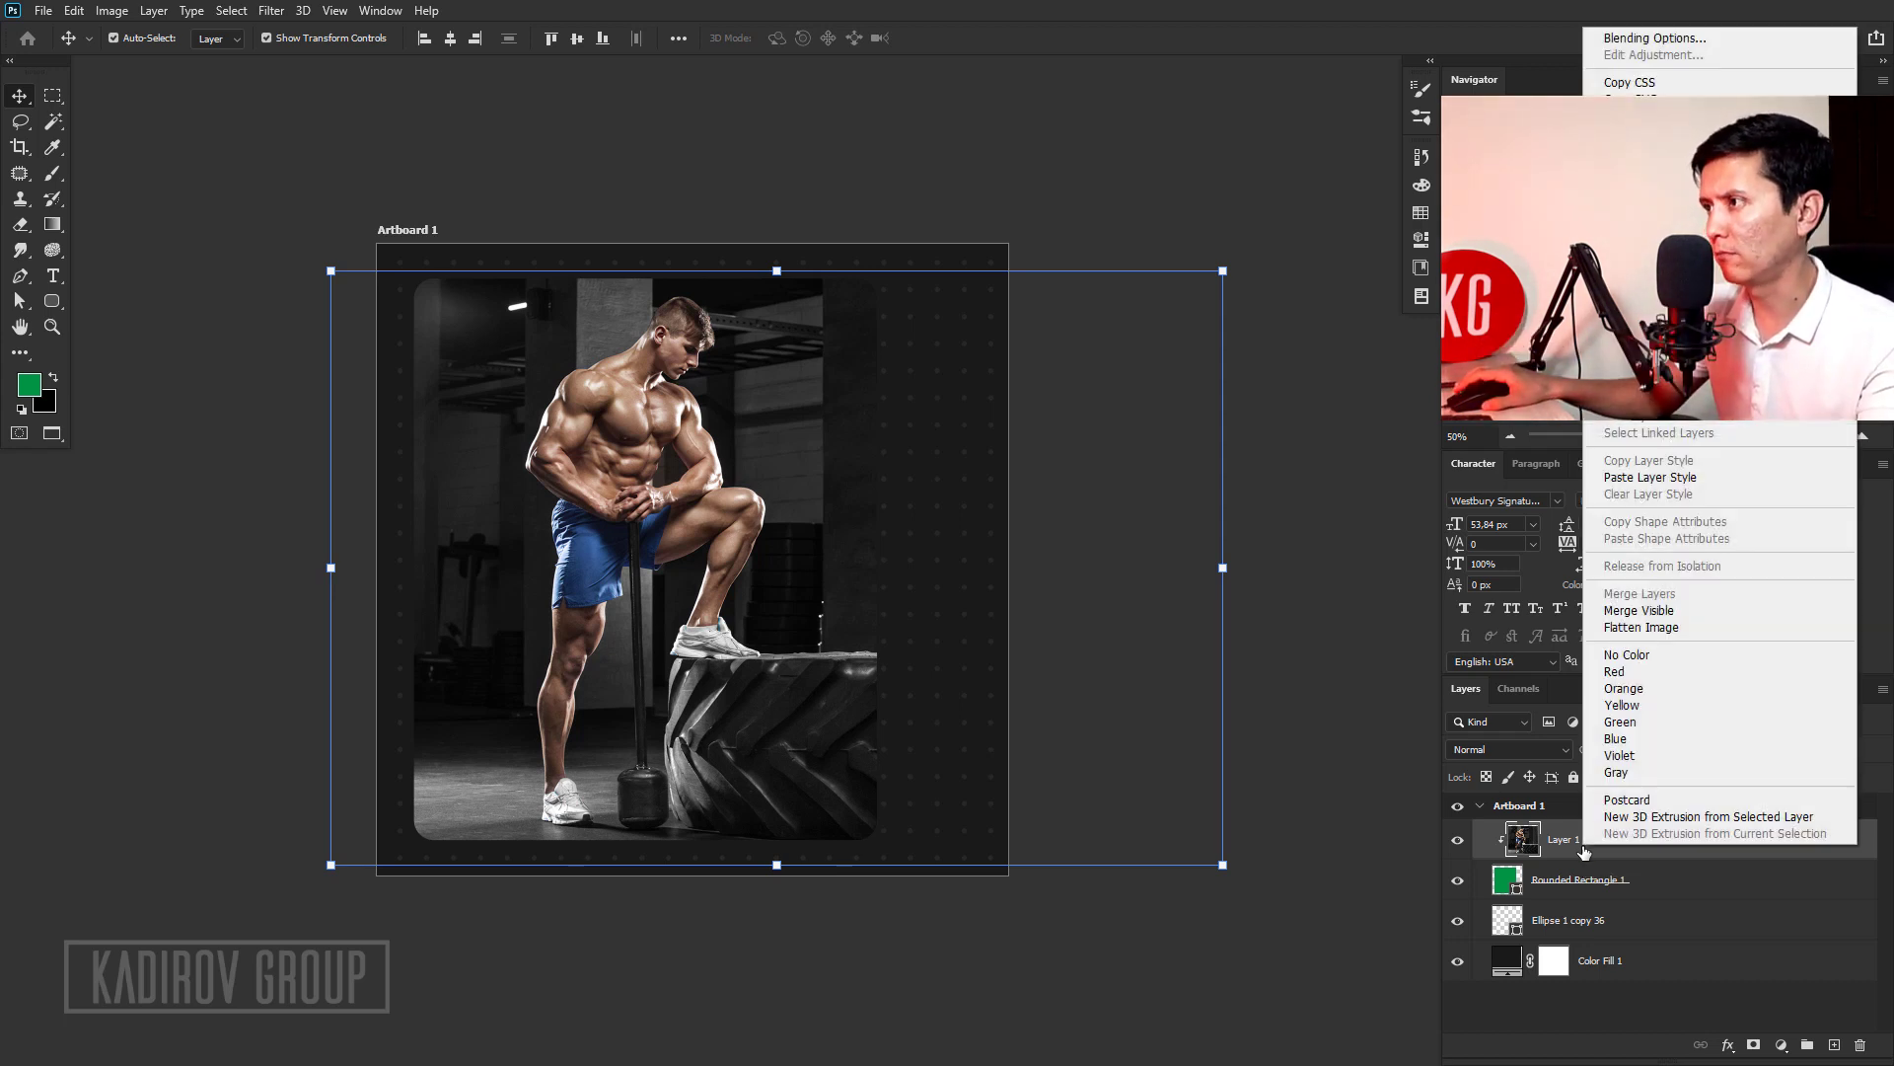
{"action": "left_click", "coordinate": [1567, 842]}
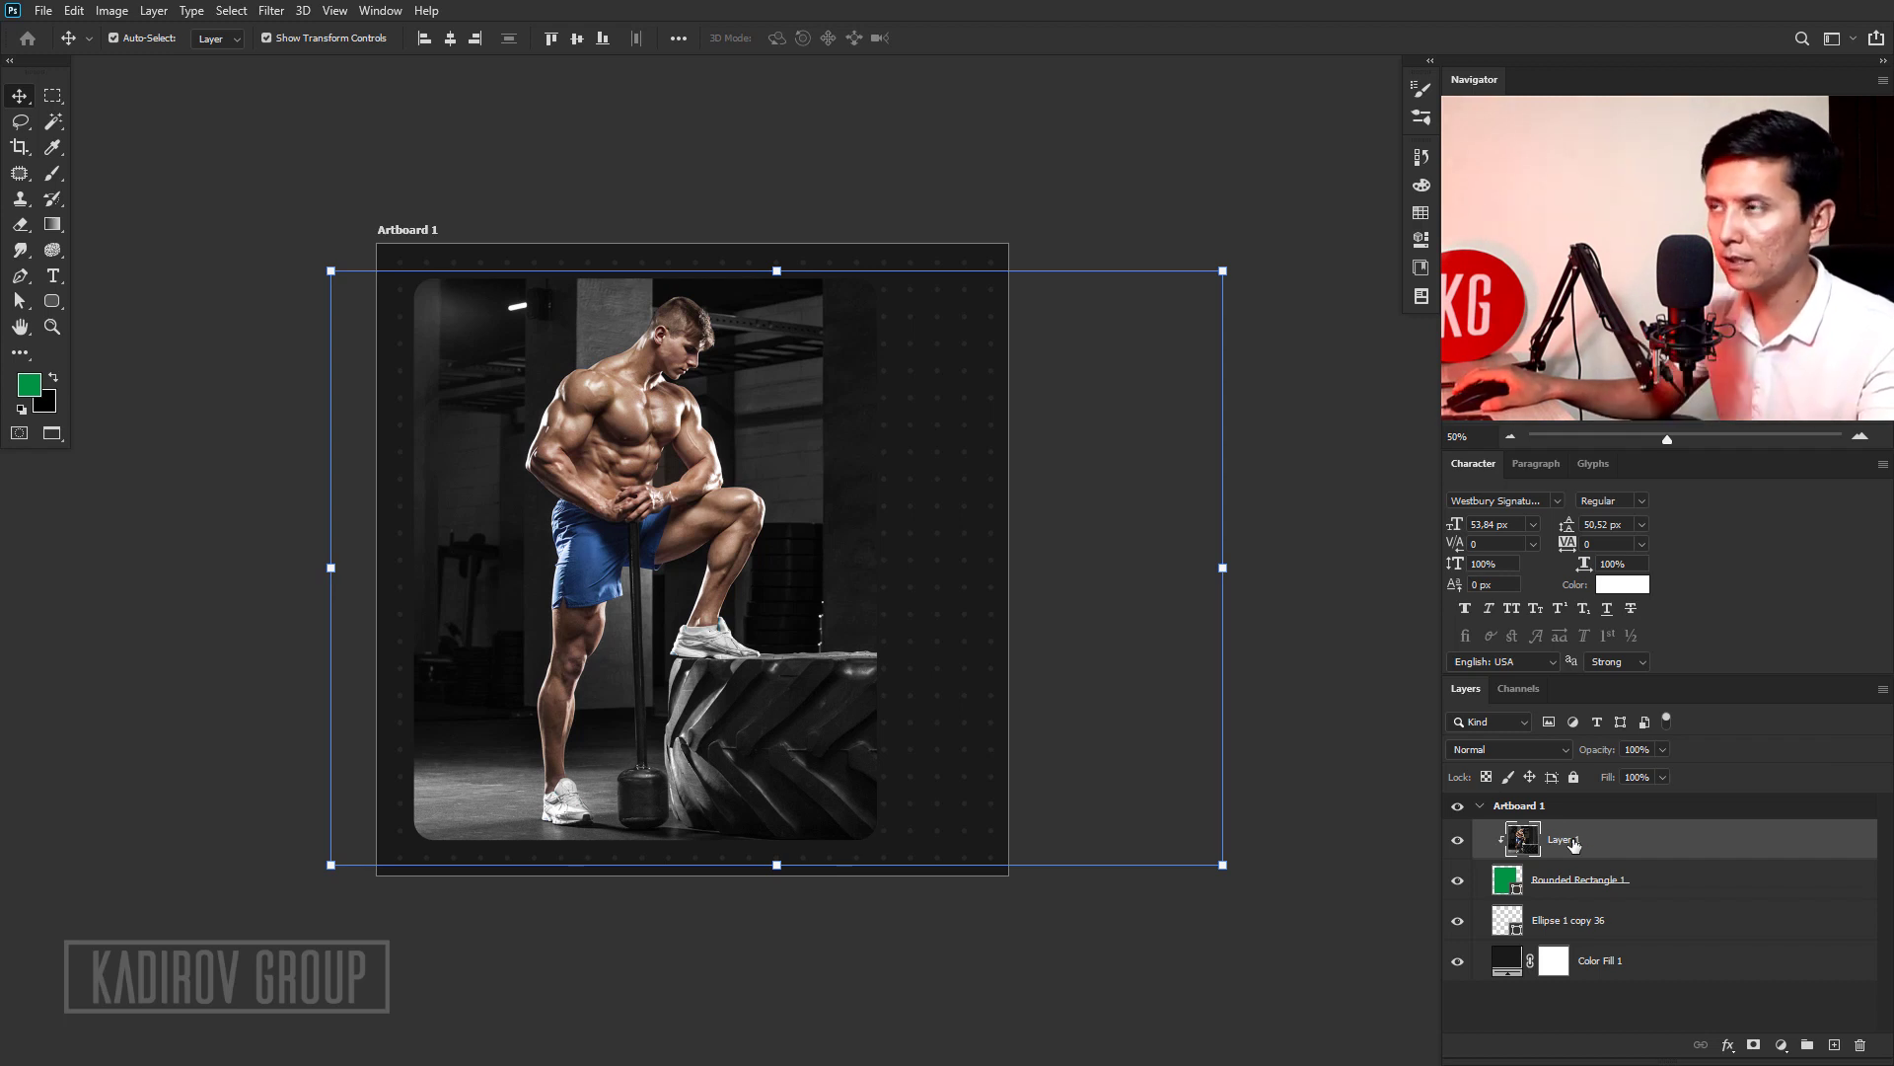
{"action": "right_click", "coordinate": [1575, 845]}
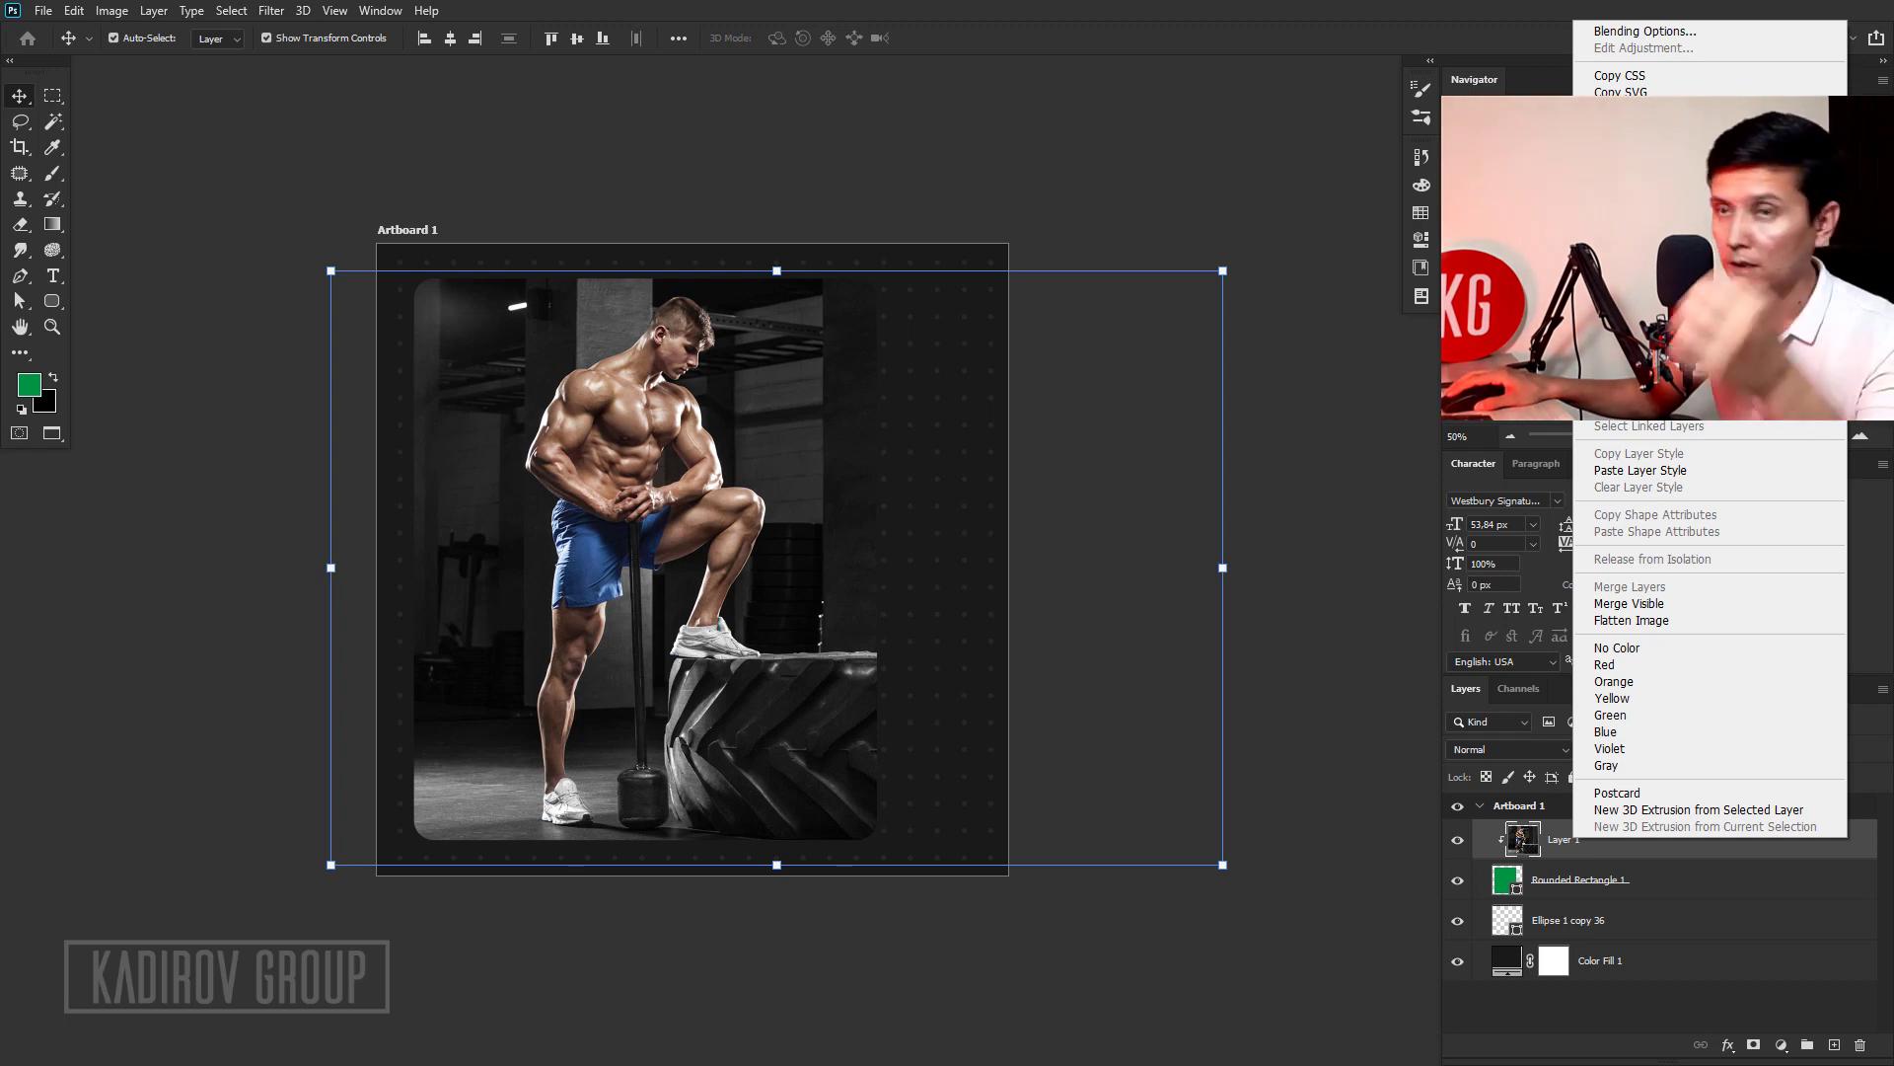
{"action": "key", "text": "Escape"}
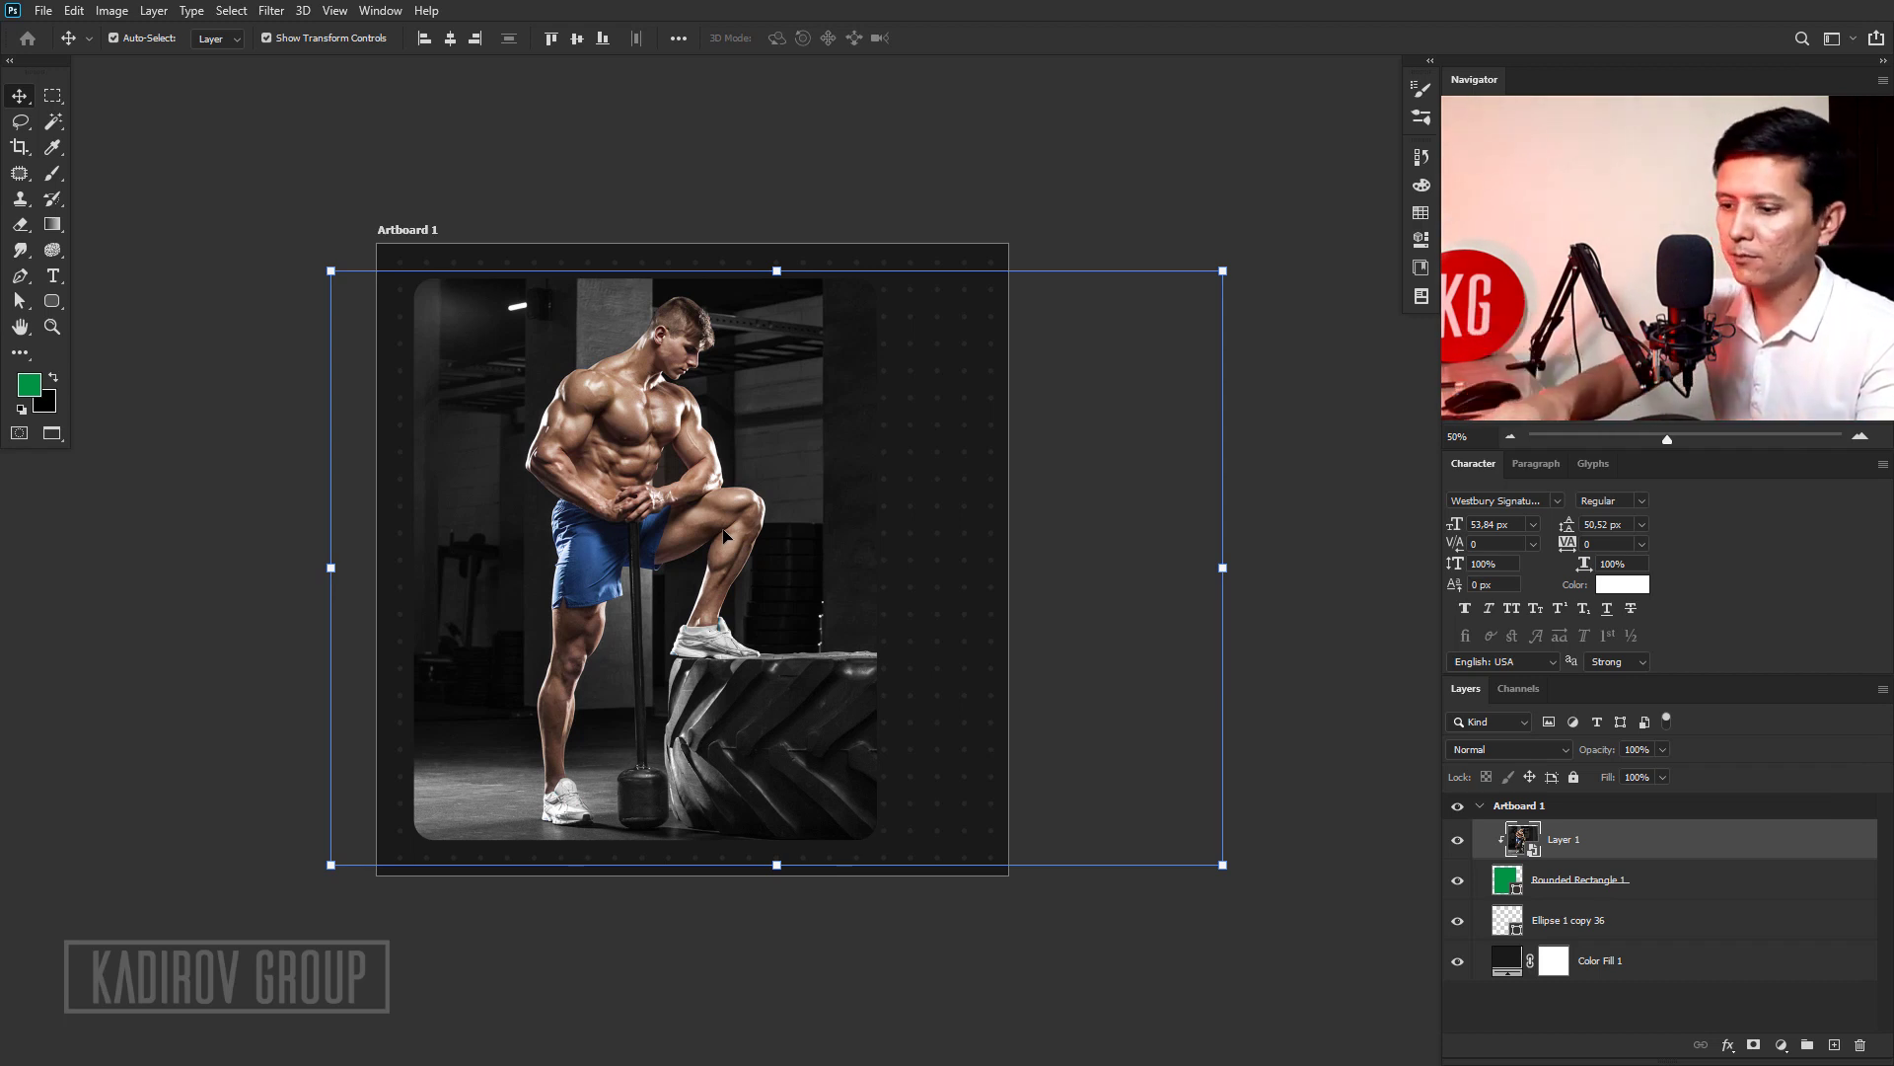
Fully desaturate the gym photo with Hue/Saturation at Saturation -100.
{"action": "key", "text": "ctrl+u"}
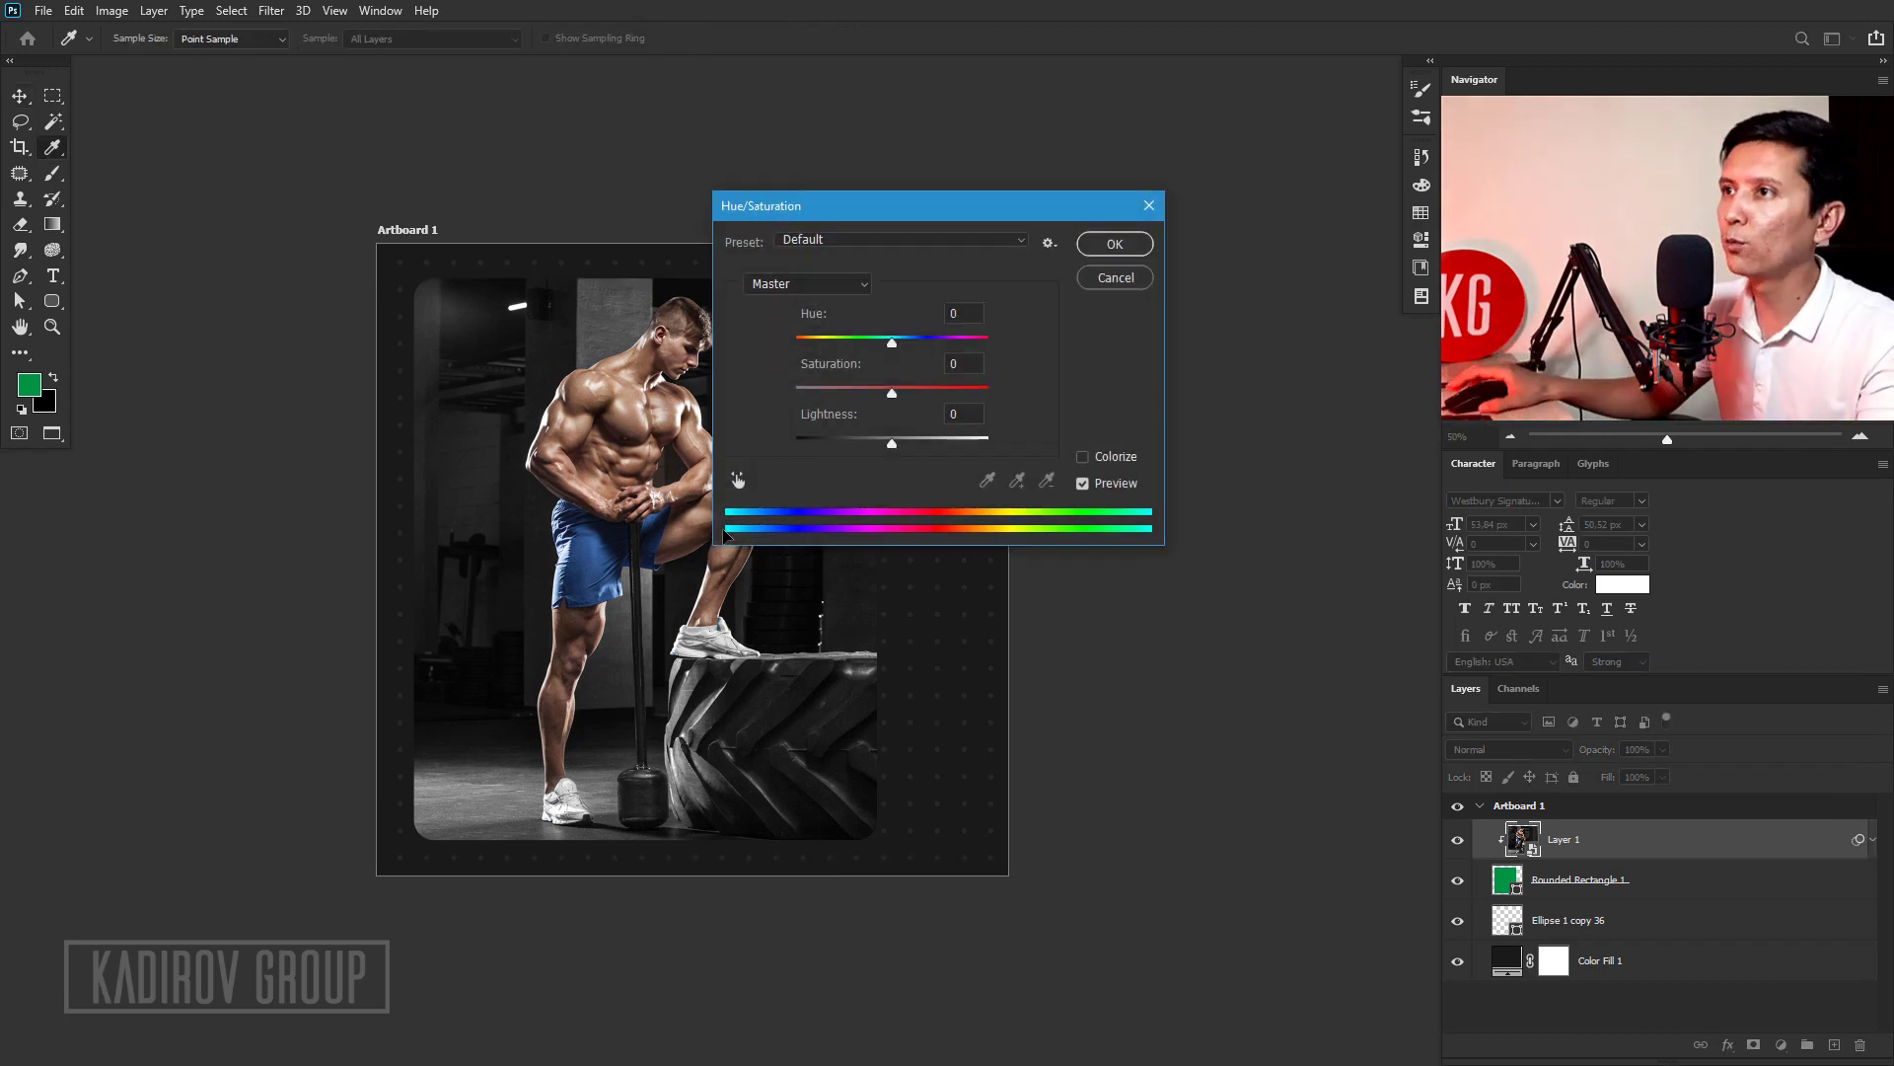
{"action": "left_click_drag", "start_coordinate": [893, 395], "coordinate": [681, 407]}
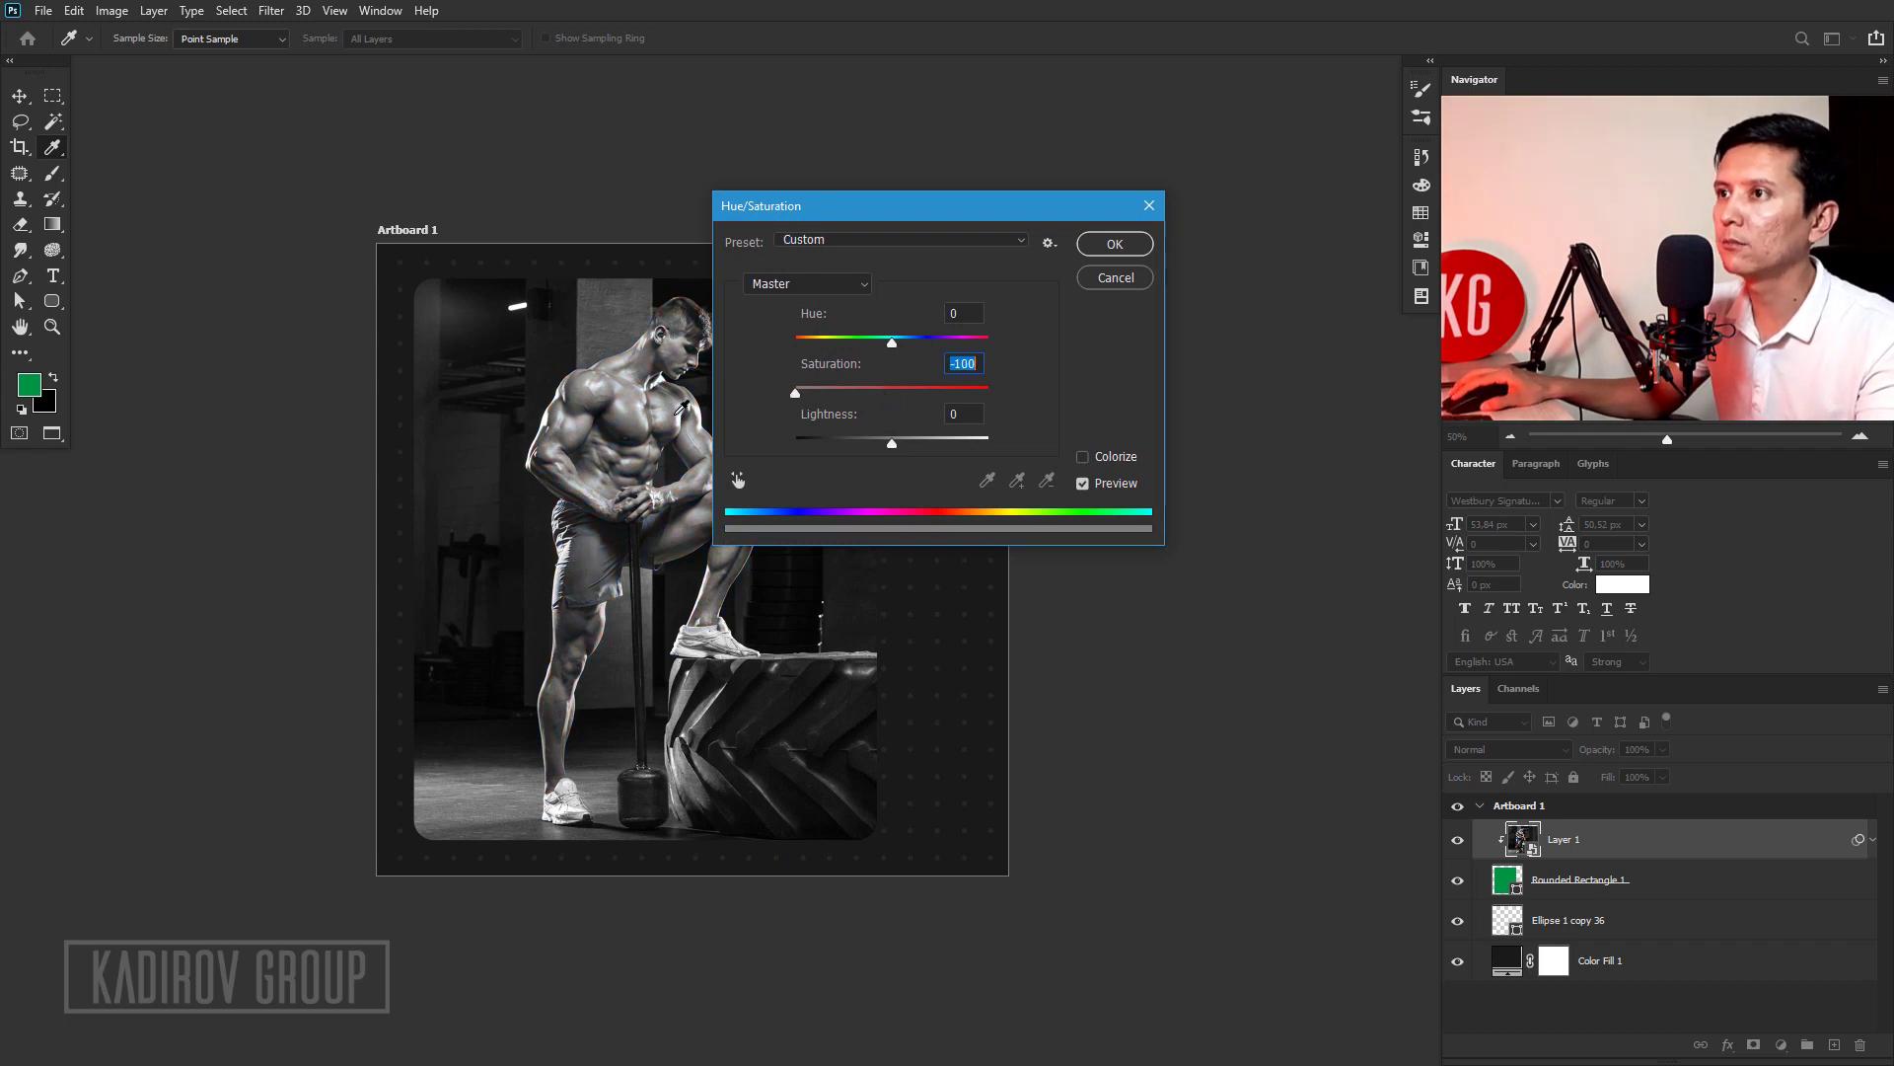
{"action": "left_click", "coordinate": [1115, 245]}
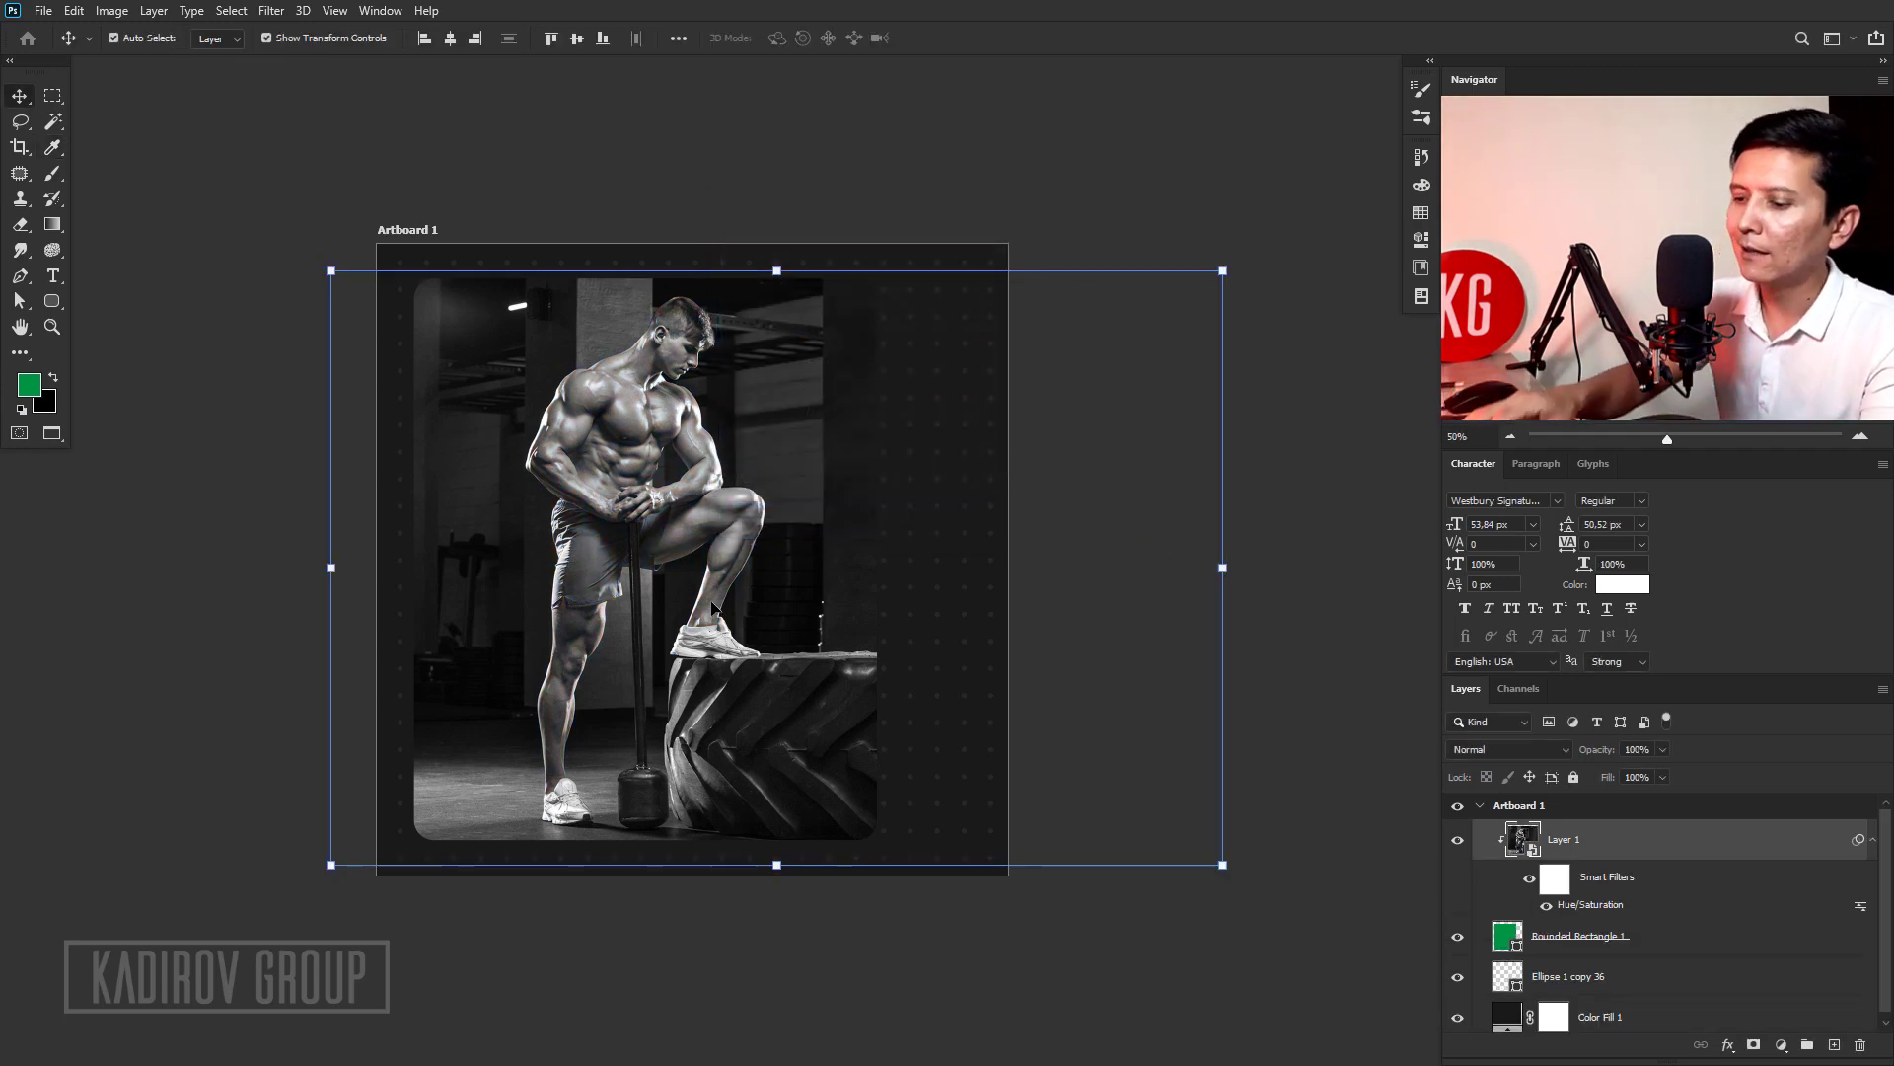
Apply Levels with input 27/1.00/238 and the output black raised to about 29.
{"action": "key", "text": "ctrl+l"}
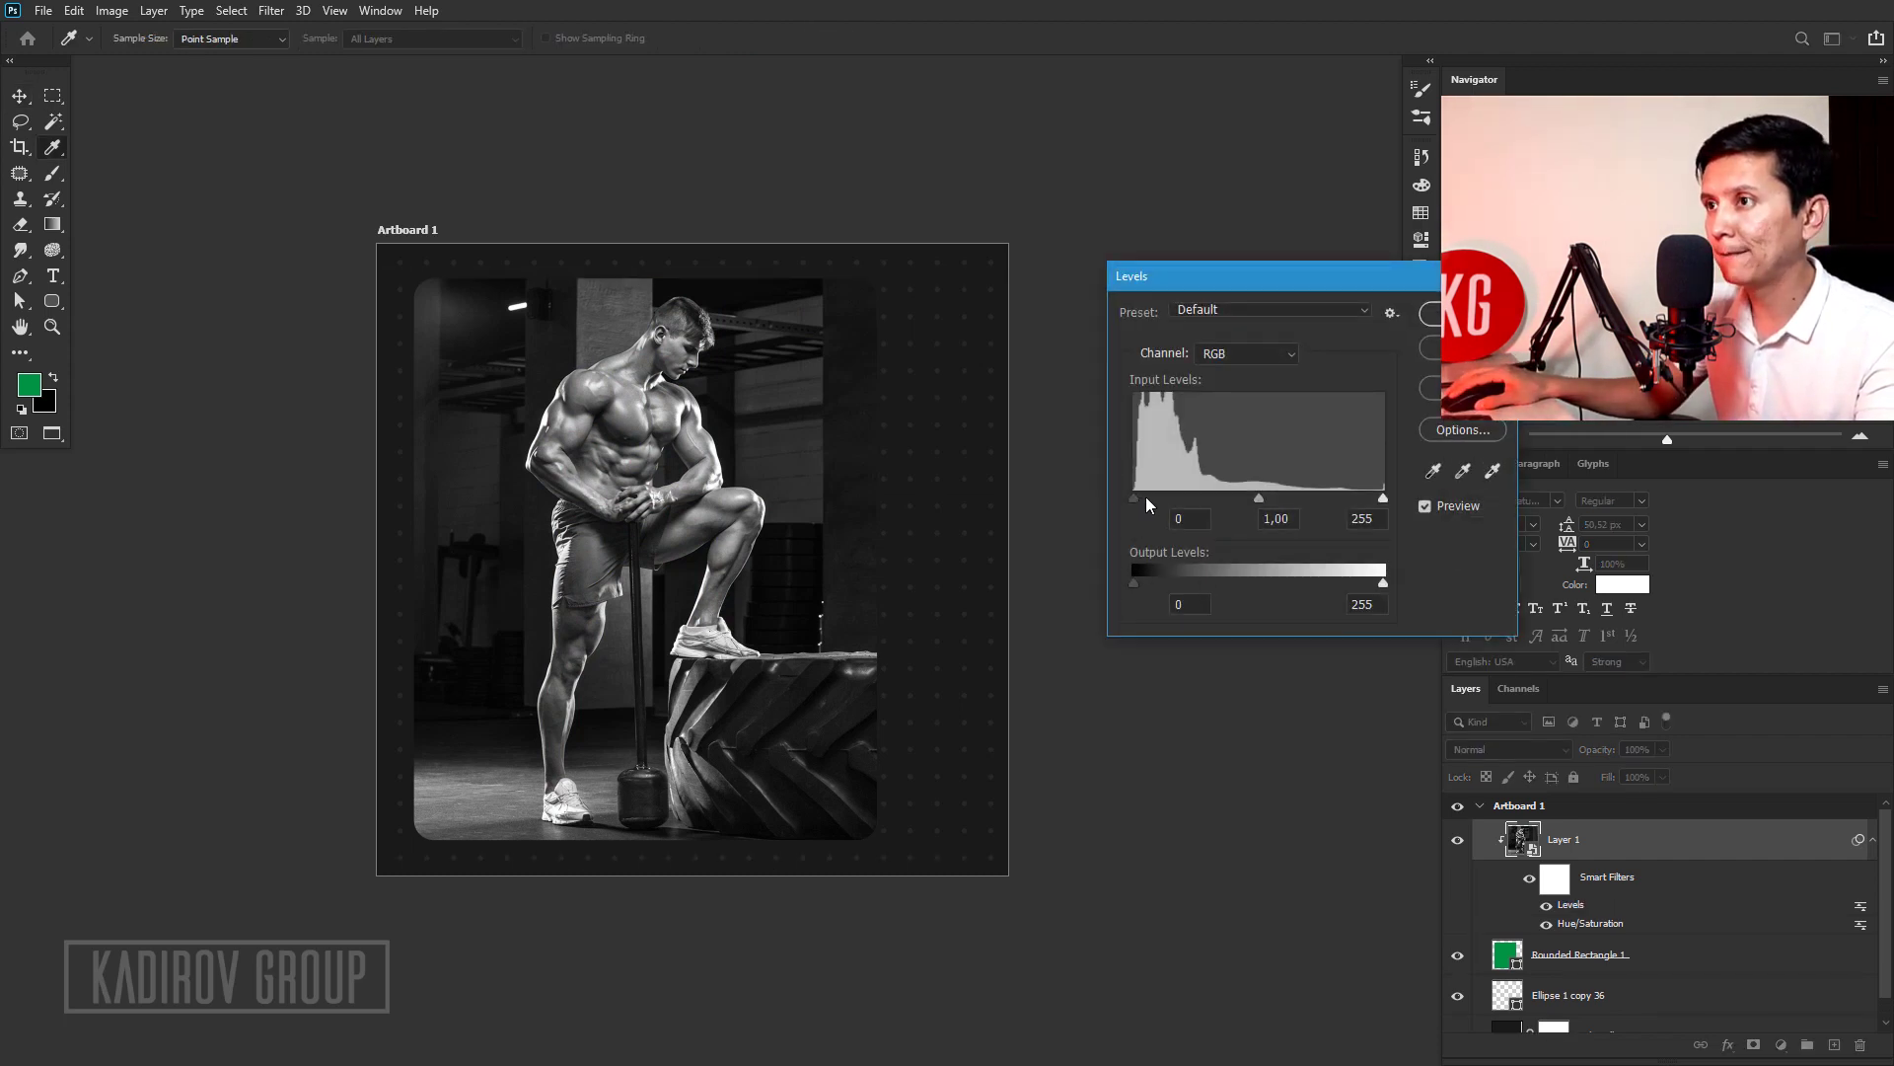
{"action": "left_click_drag", "start_coordinate": [1135, 498], "coordinate": [1152, 499]}
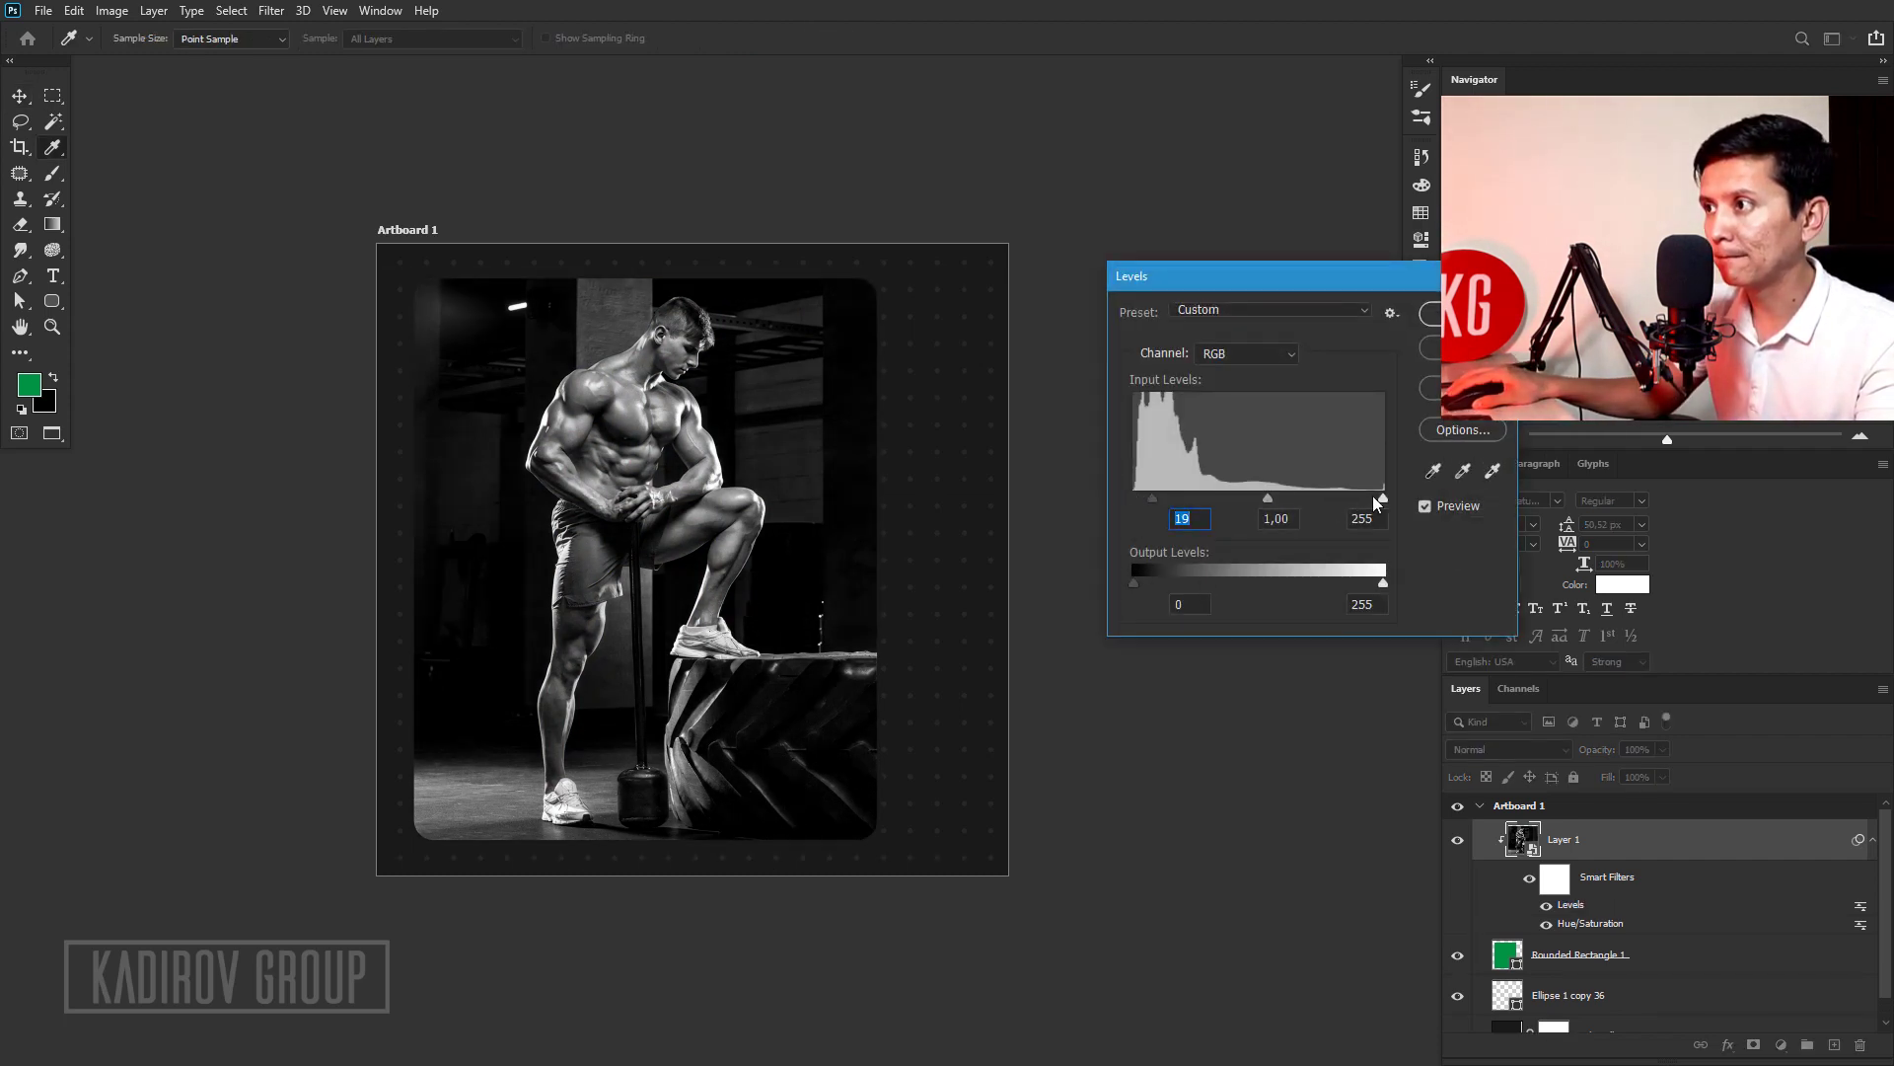
{"action": "left_click_drag", "start_coordinate": [1379, 497], "coordinate": [1365, 497]}
{"action": "left_click_drag", "start_coordinate": [1152, 498], "coordinate": [1161, 498]}
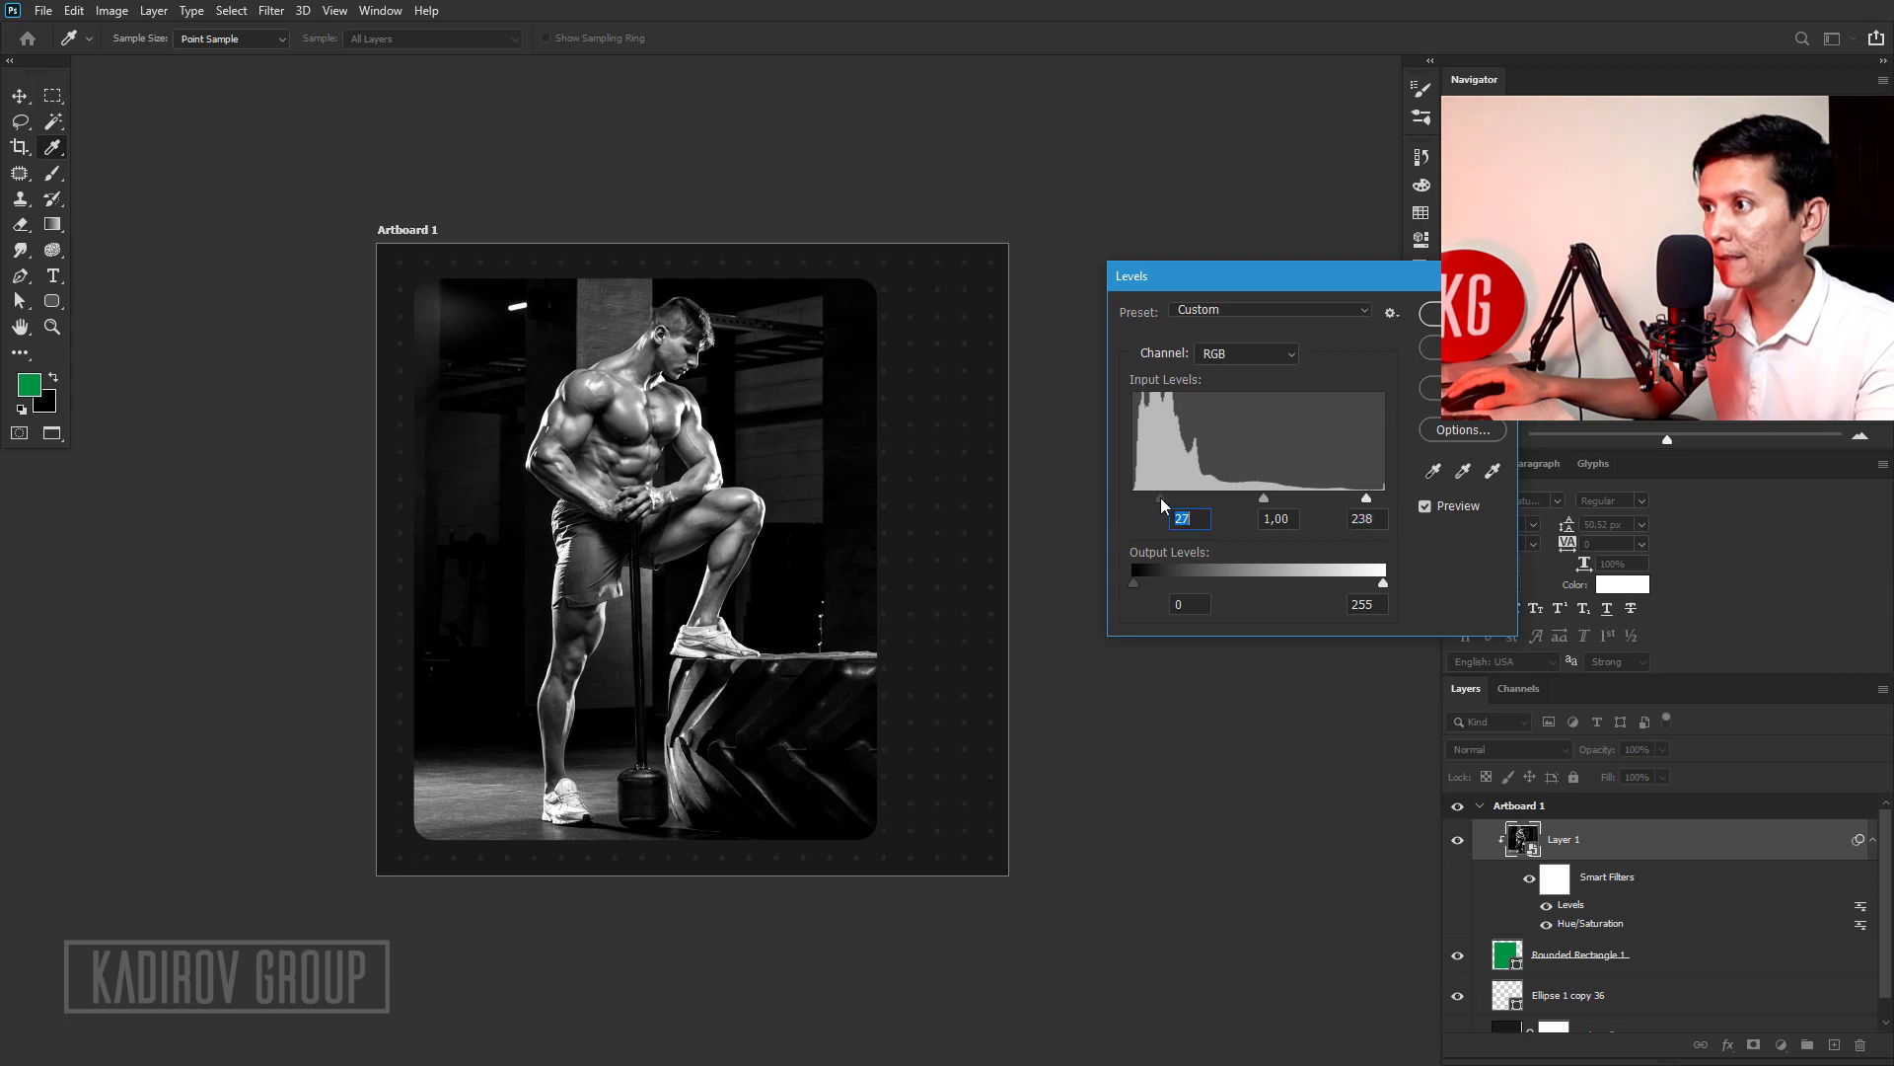
{"action": "key", "text": "ctrl+plus"}
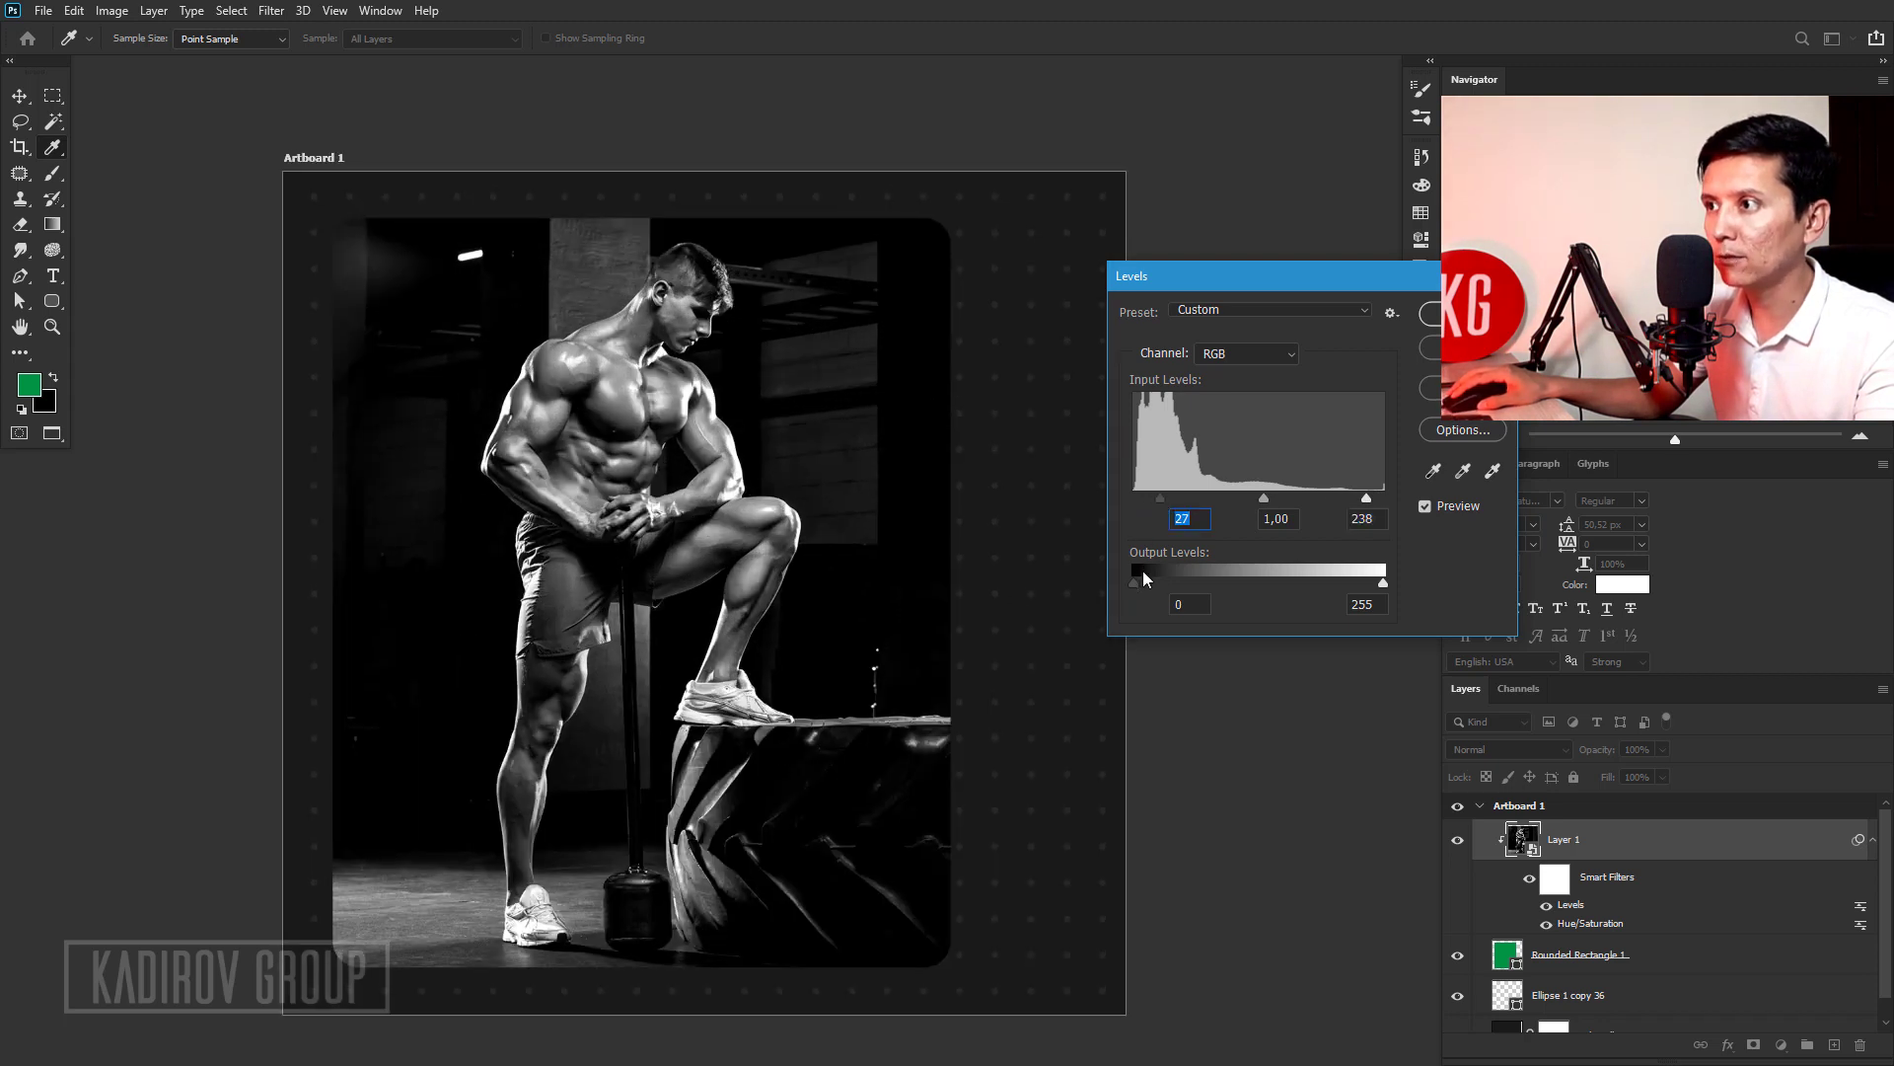
{"action": "left_click_drag", "start_coordinate": [1145, 583], "coordinate": [1155, 583]}
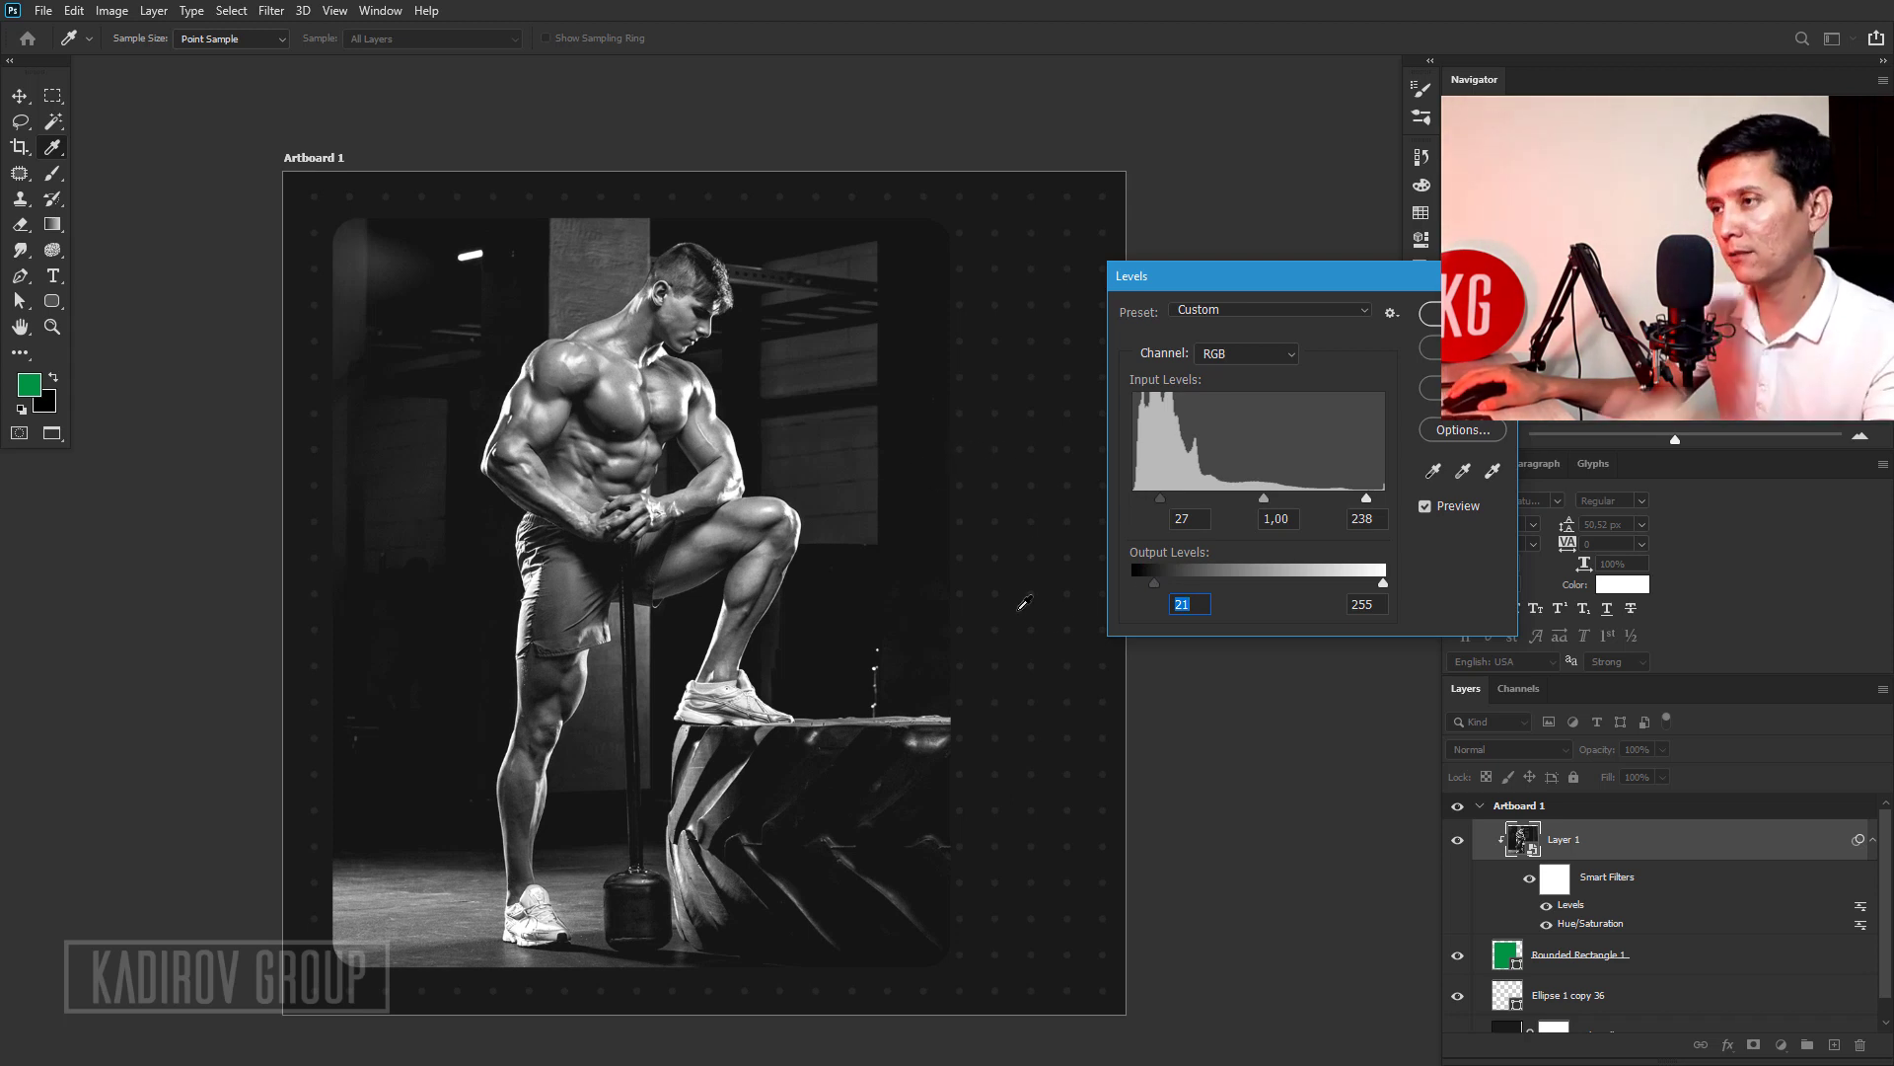
{"action": "left_click_drag", "start_coordinate": [1155, 583], "coordinate": [1162, 583]}
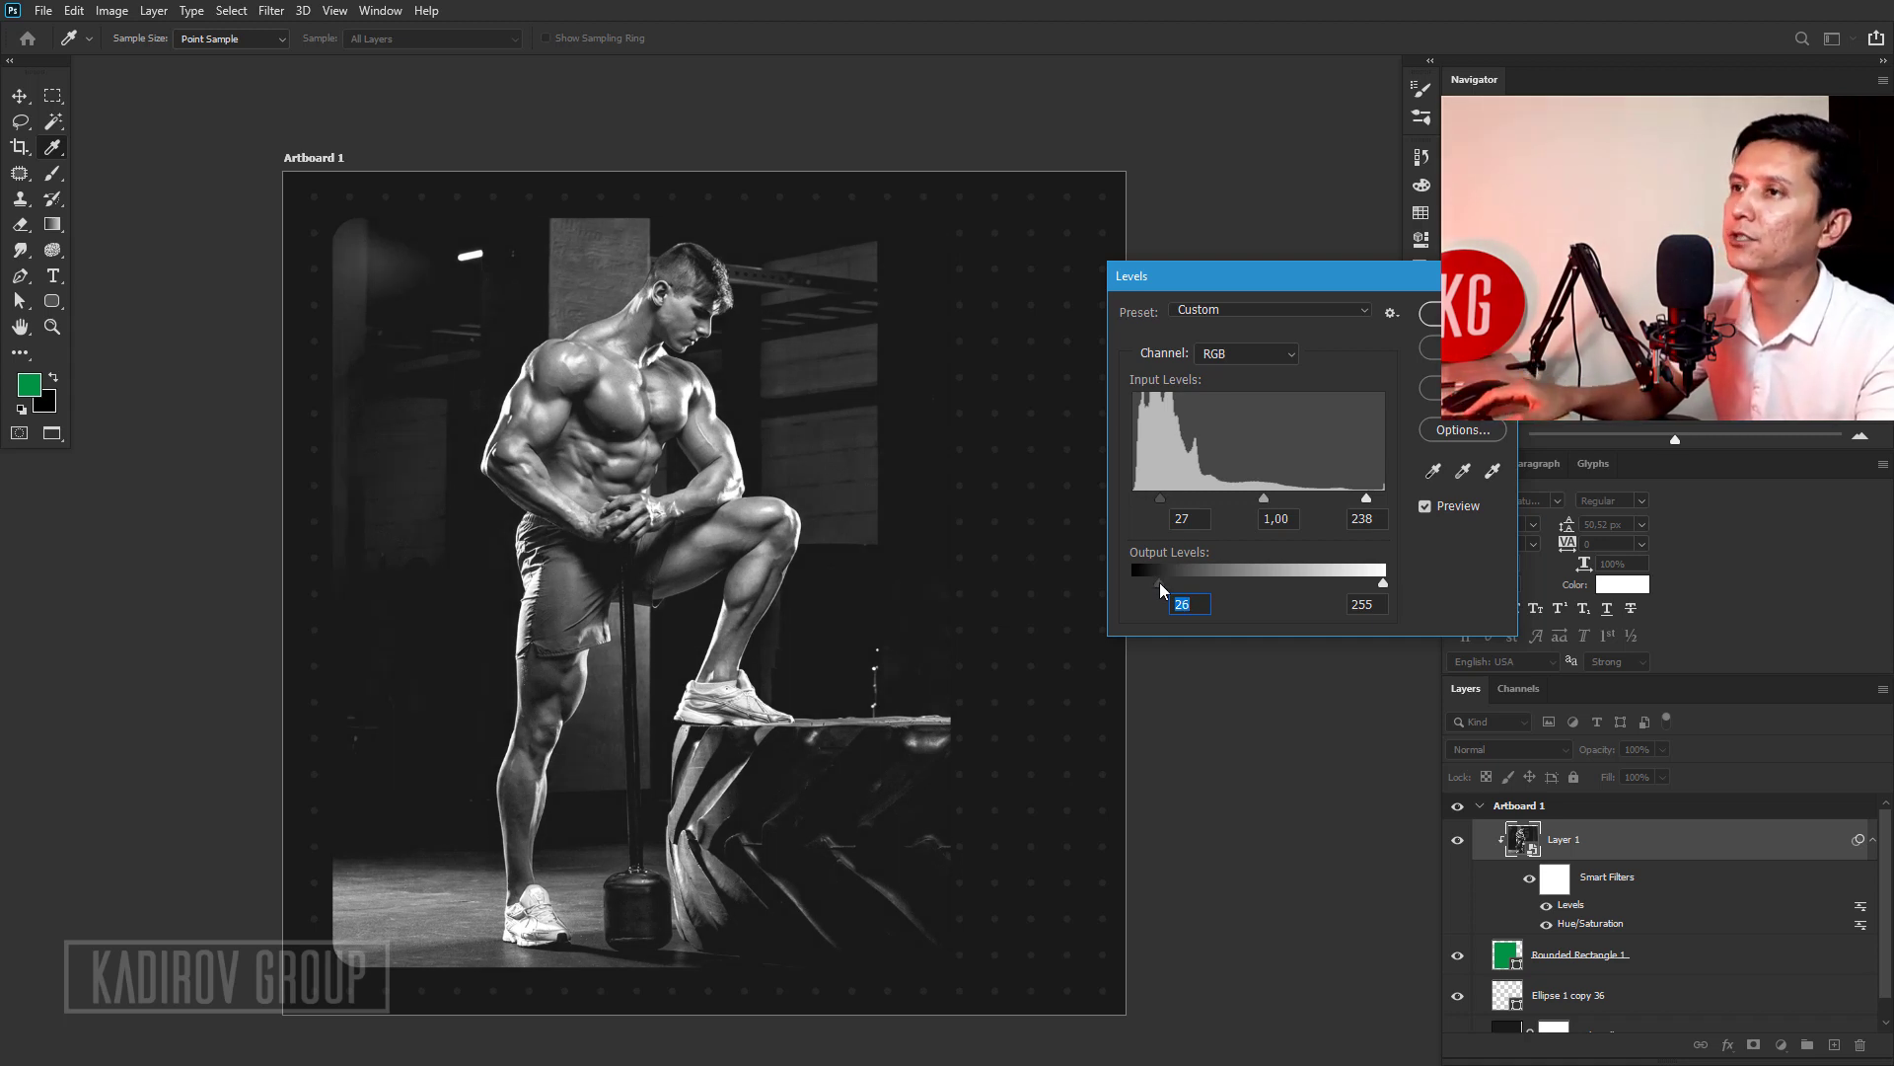
{"action": "key", "text": "Return"}
Apply Filter > Sharpen > Sharpen to the photo, compare before/after at 200%, then fit to screen.
{"action": "key", "text": "v"}
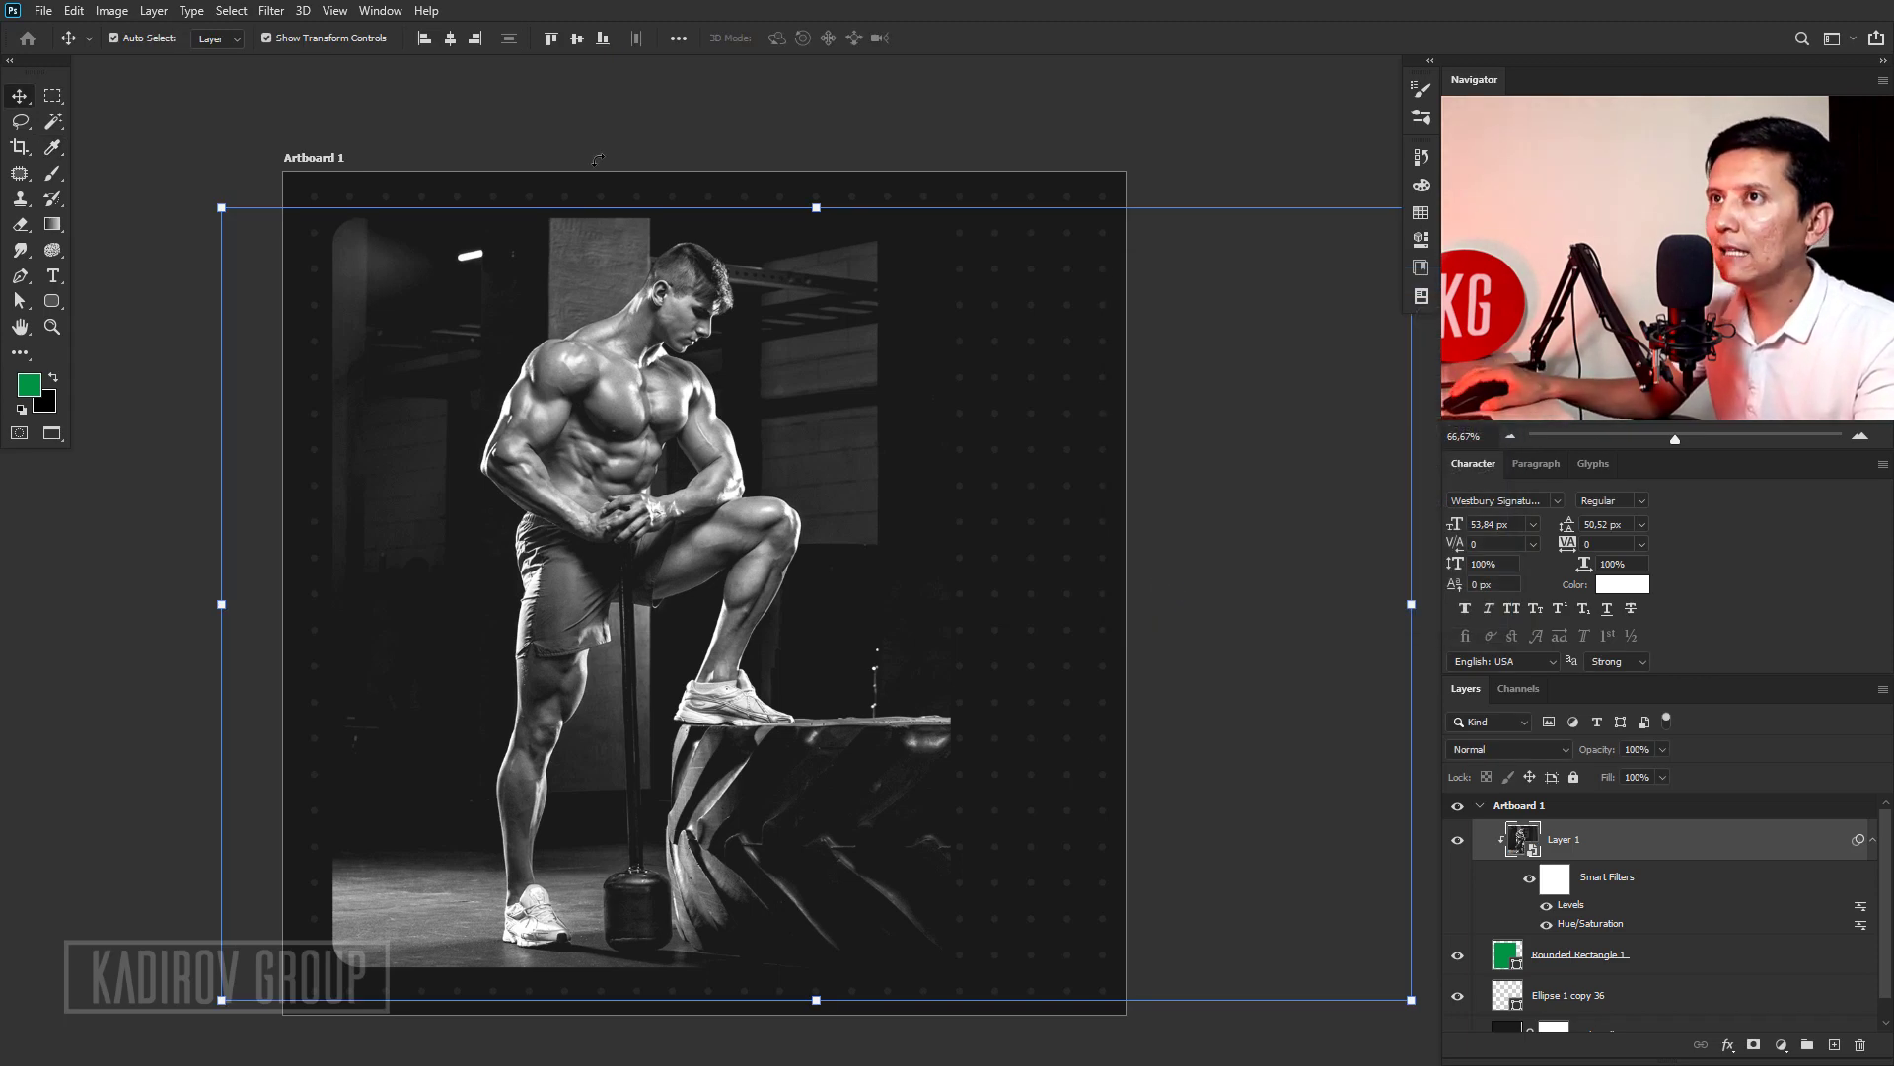
{"action": "left_click", "coordinate": [271, 11]}
{"action": "mouse_move", "coordinate": [294, 346]}
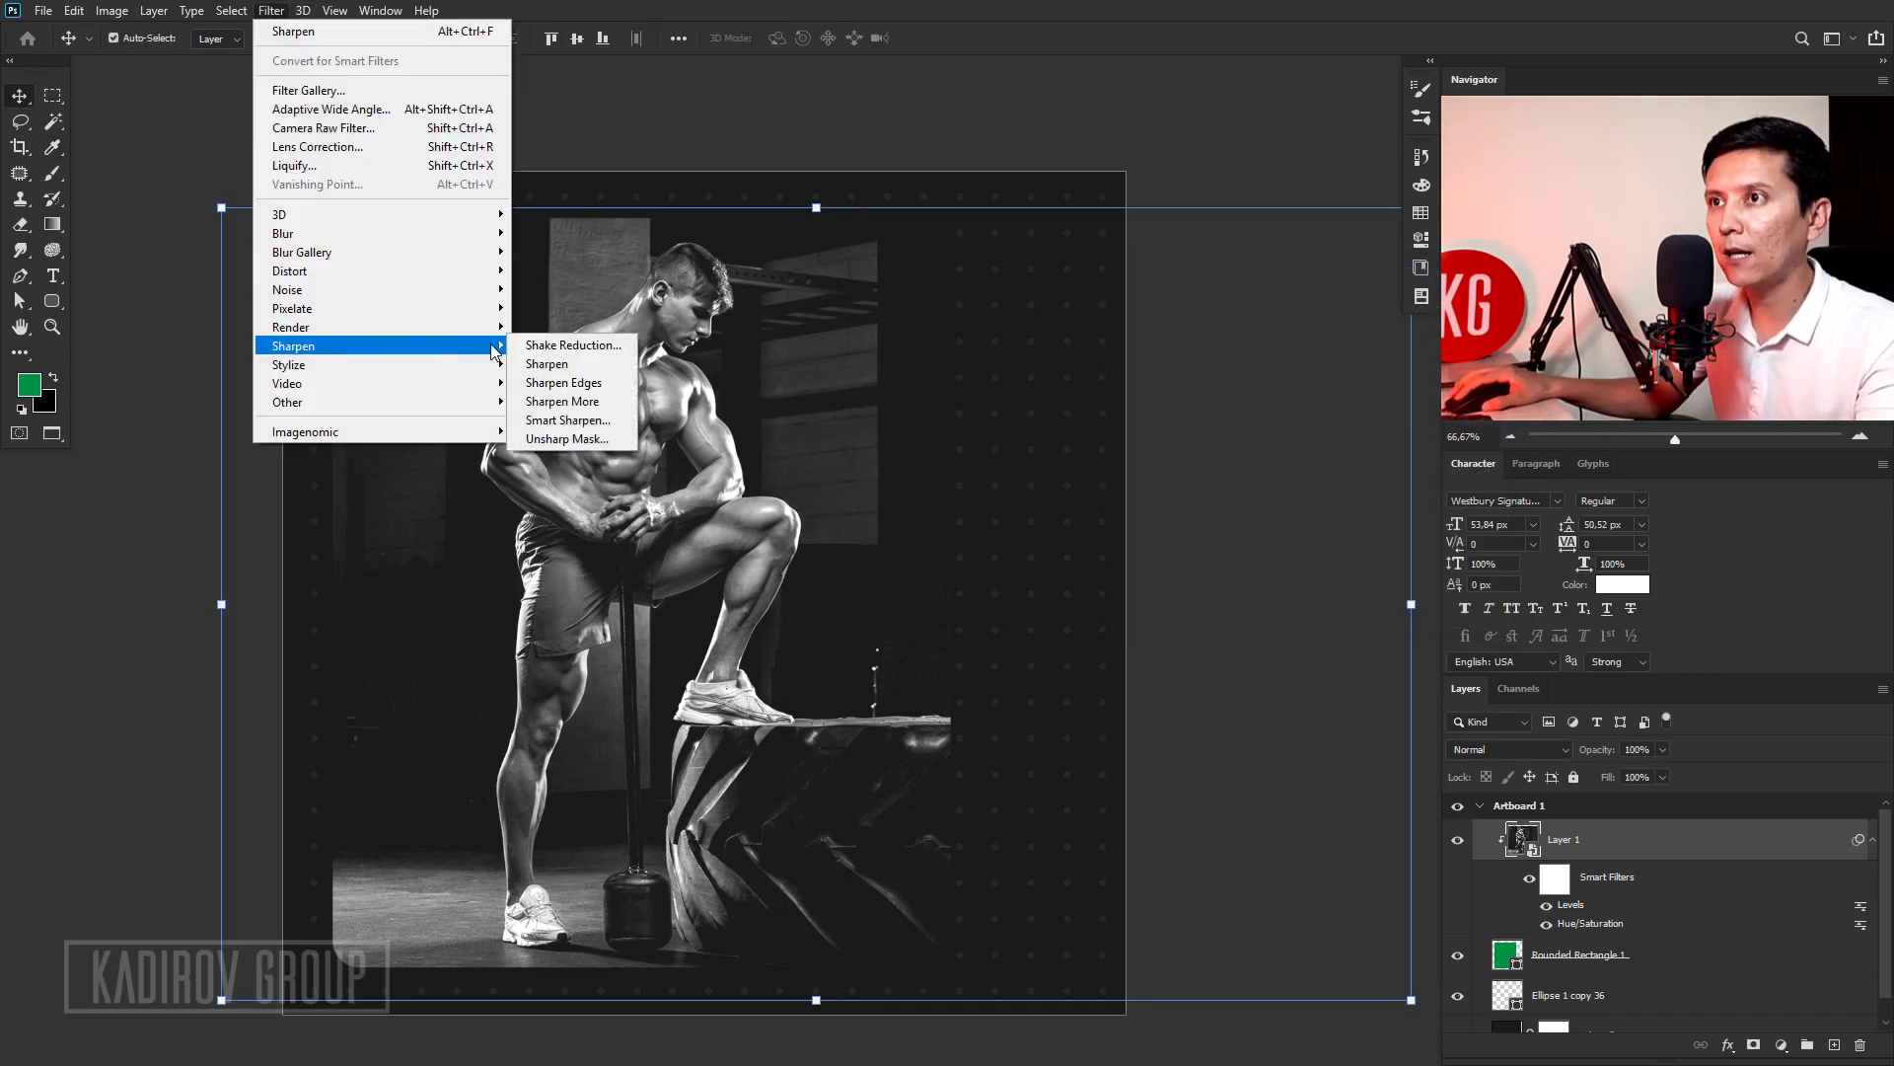
{"action": "left_click", "coordinate": [545, 366]}
{"action": "double_click", "coordinate": [622, 404]}
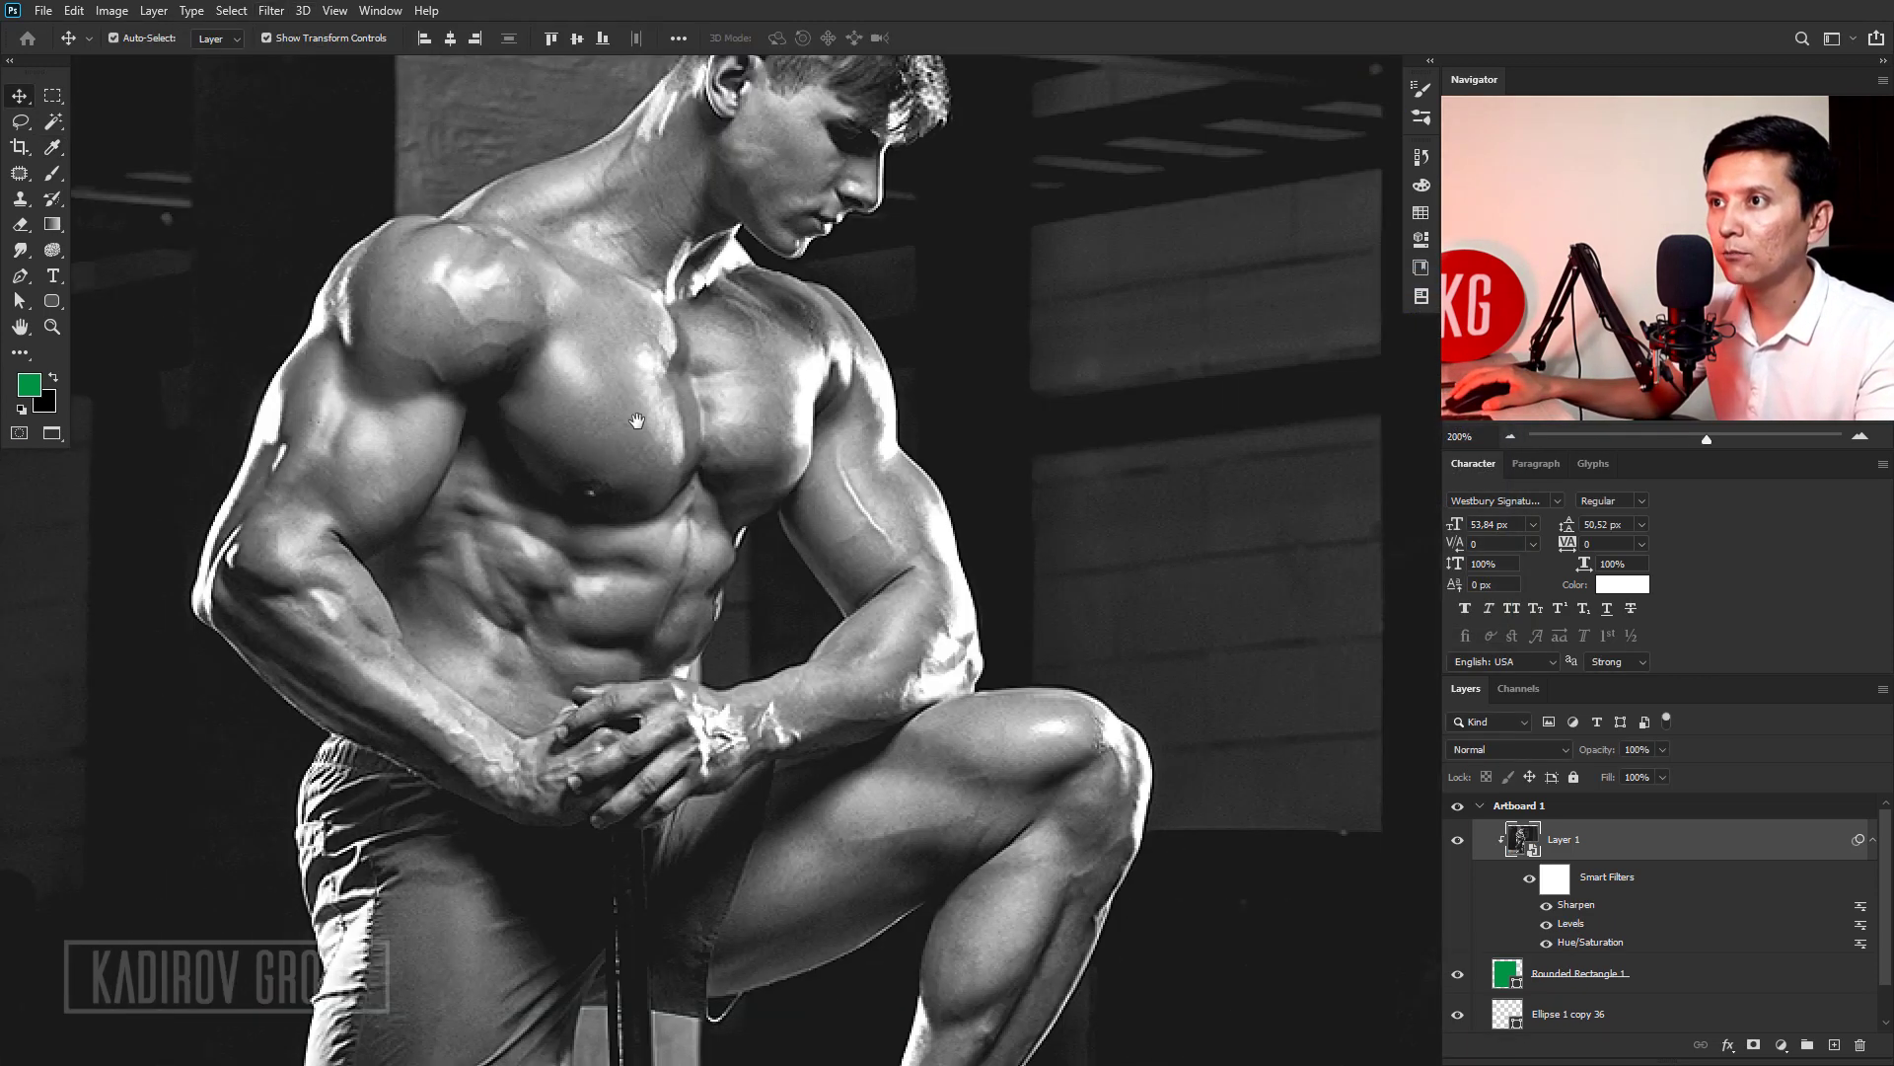
{"action": "key", "text": "ctrl+z"}
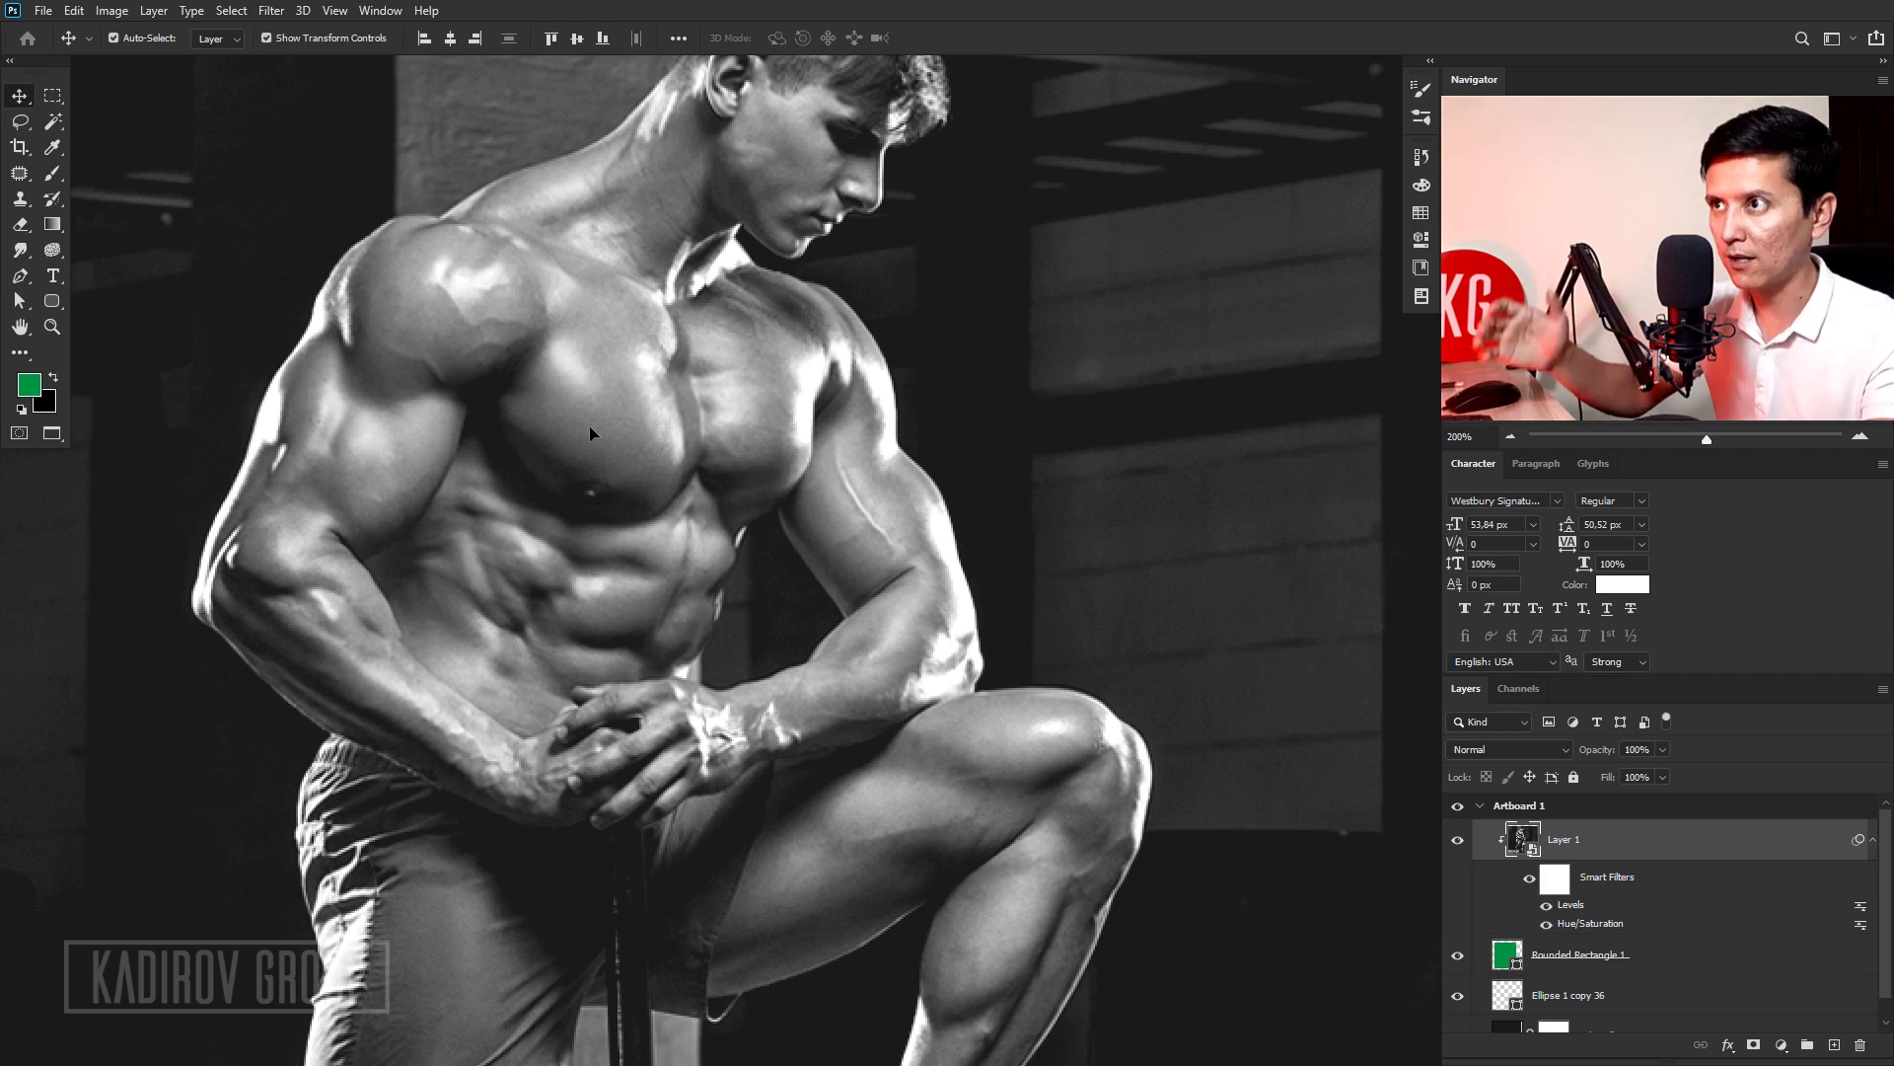
{"action": "key", "text": "ctrl+shift+z"}
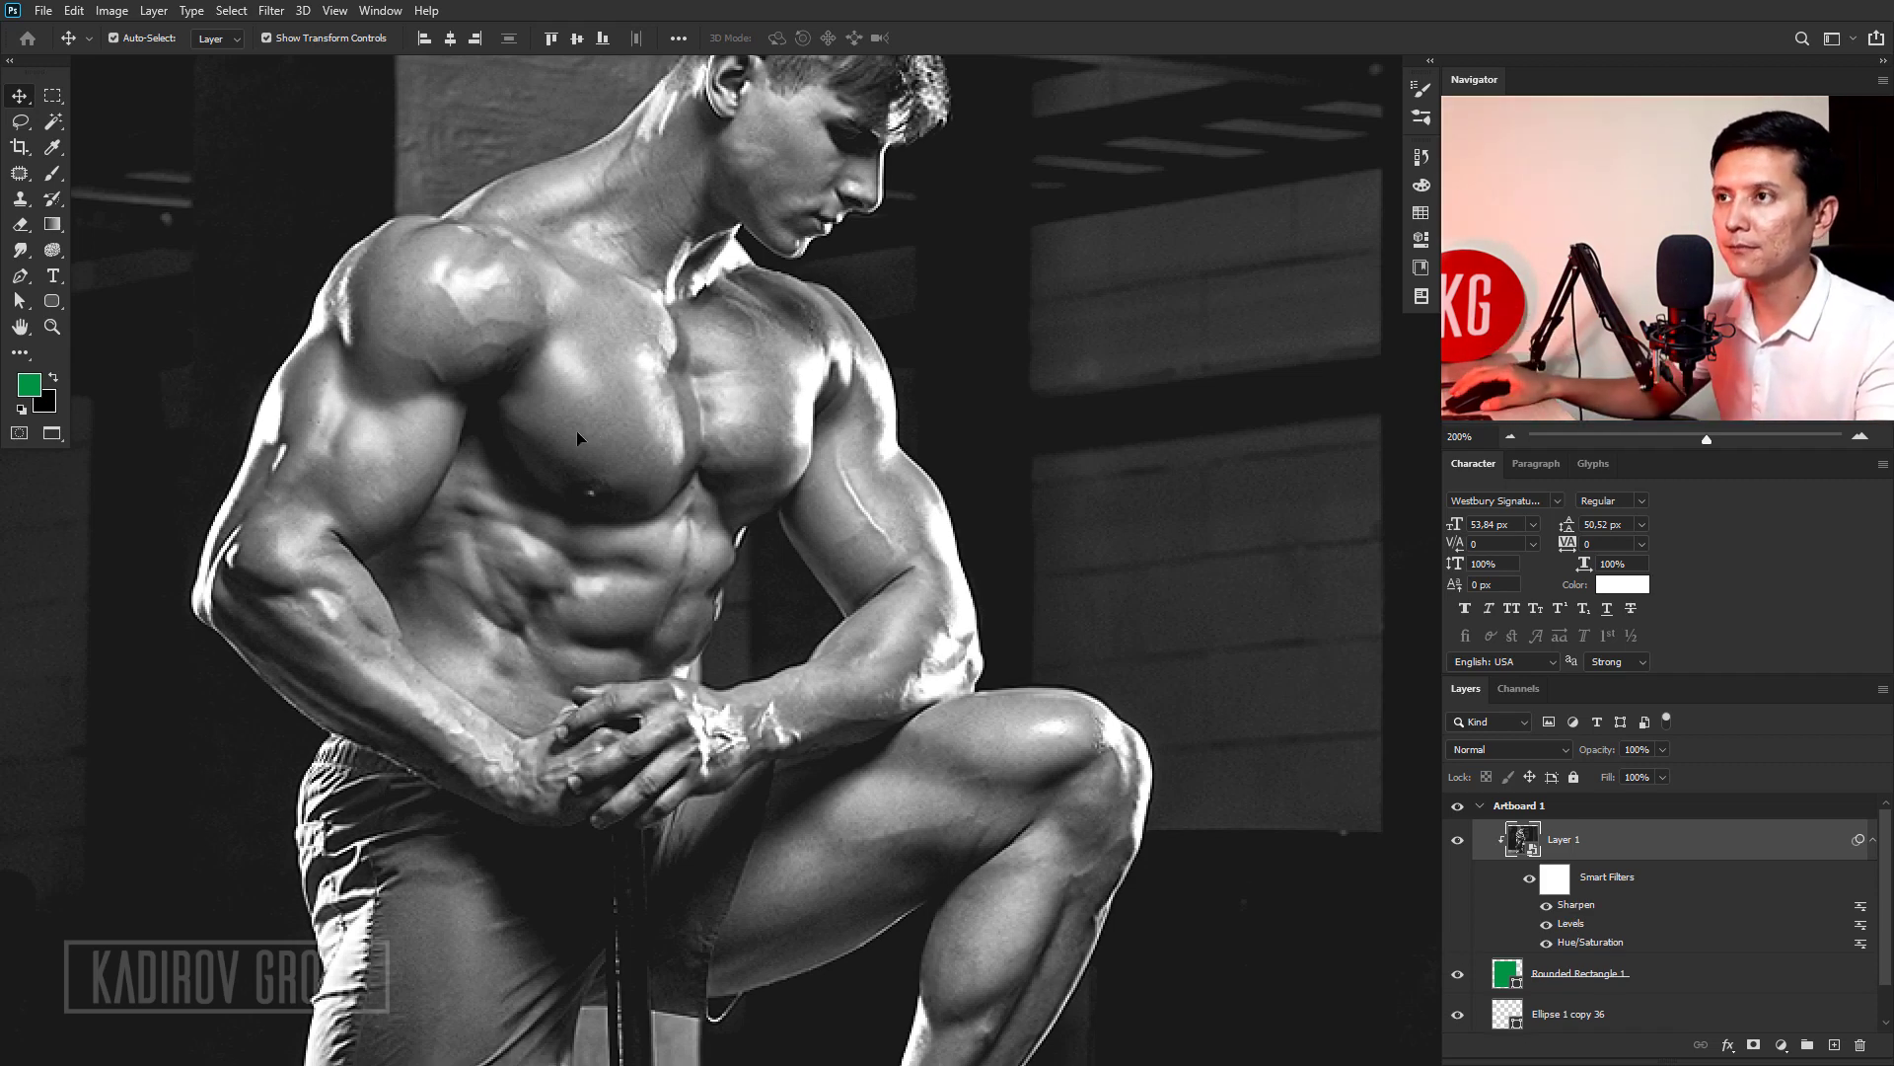
{"action": "key", "text": "ctrl+0"}
{"action": "left_click", "coordinate": [138, 601]}
{"action": "left_click_drag", "start_coordinate": [649, 603], "coordinate": [682, 582]}
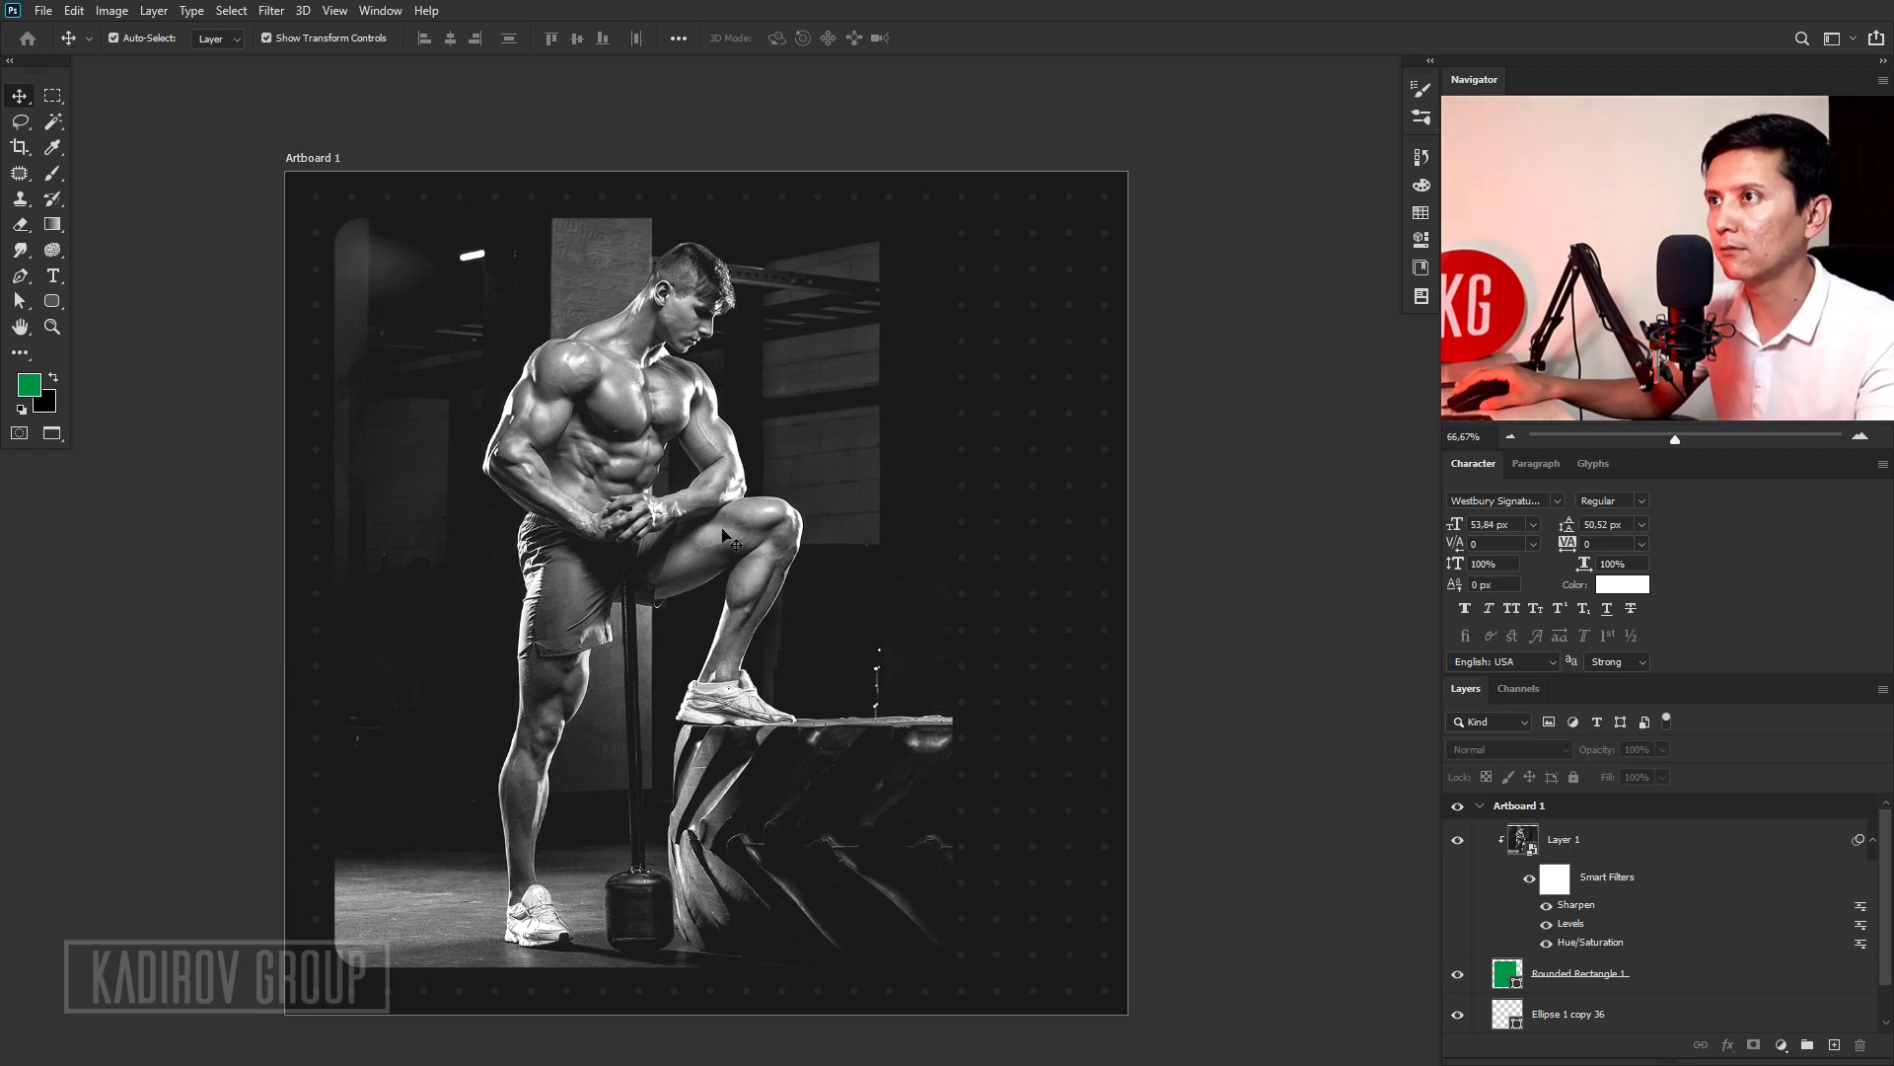
Add a Drop Shadow to Rounded Rectangle 1 with 75 px distance and 70 px size.
{"action": "left_click", "coordinate": [1556, 903]}
{"action": "left_click", "coordinate": [1872, 839]}
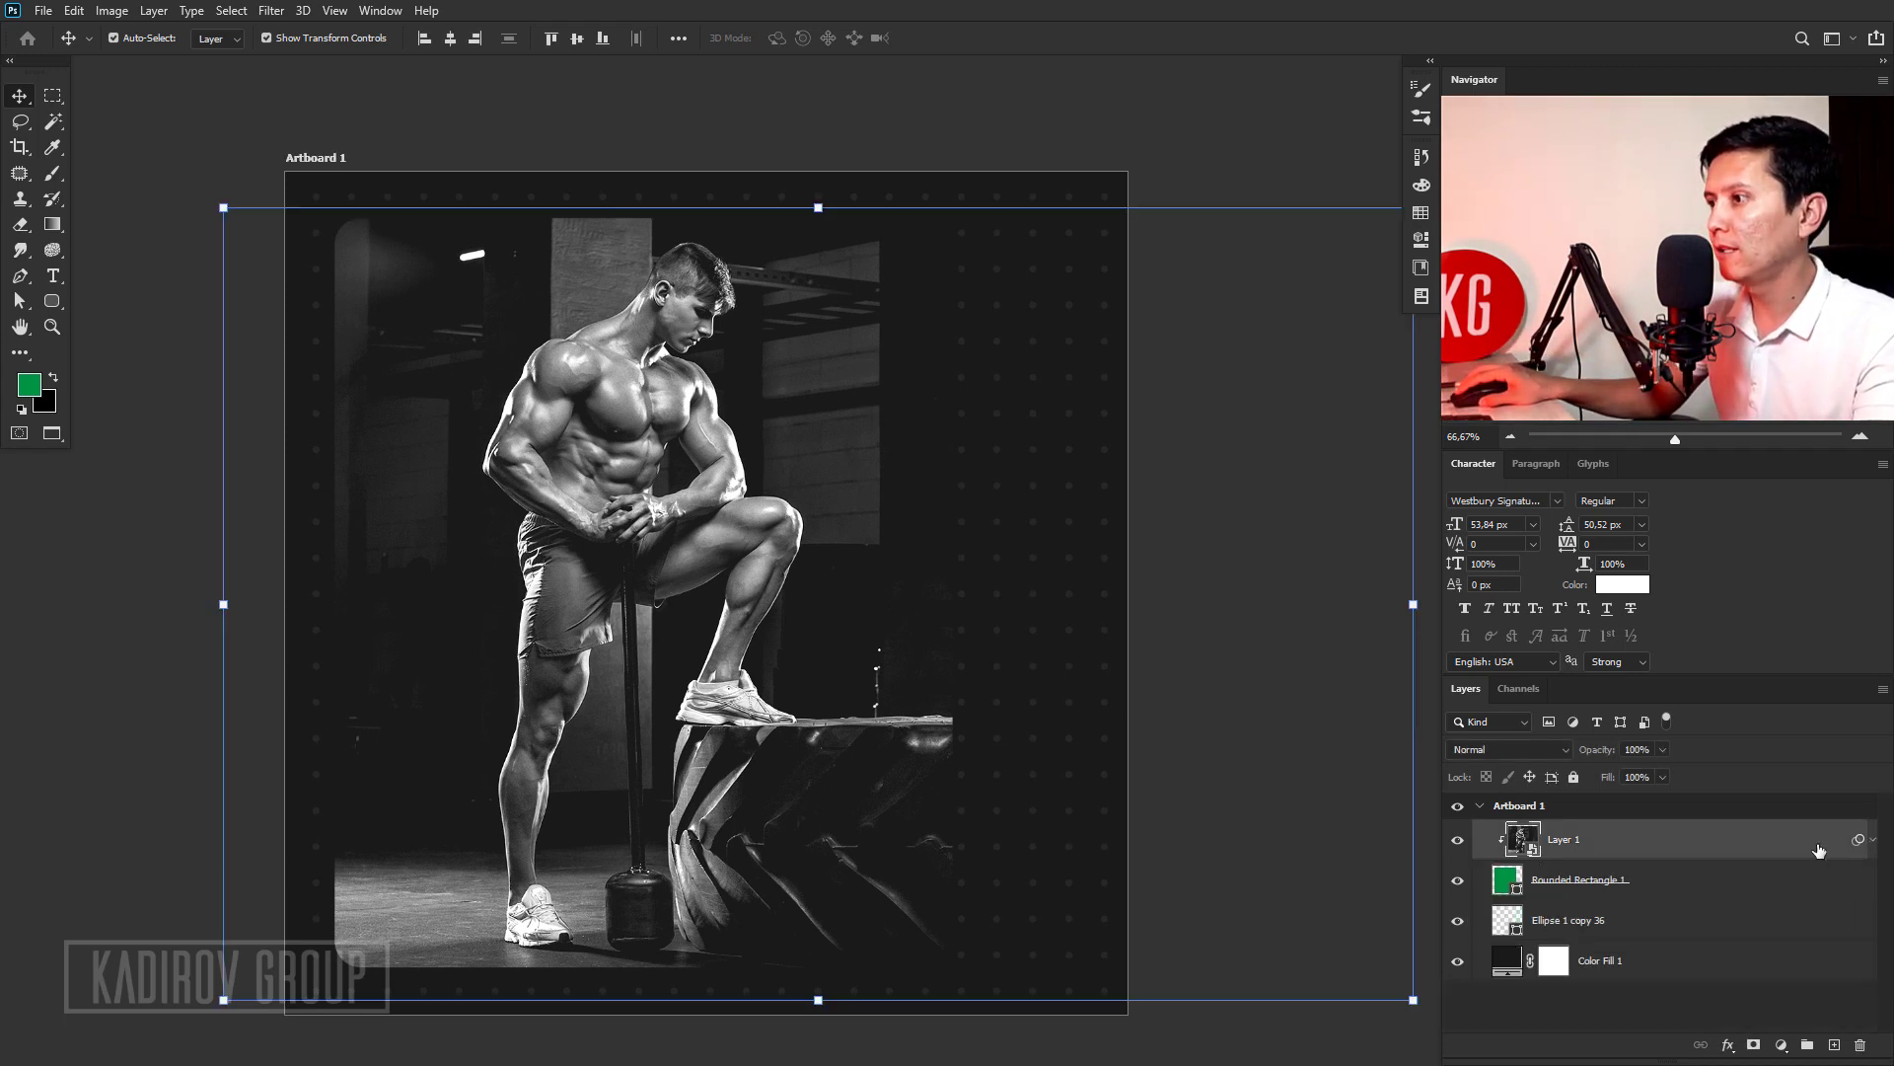
{"action": "left_click", "coordinate": [1571, 881]}
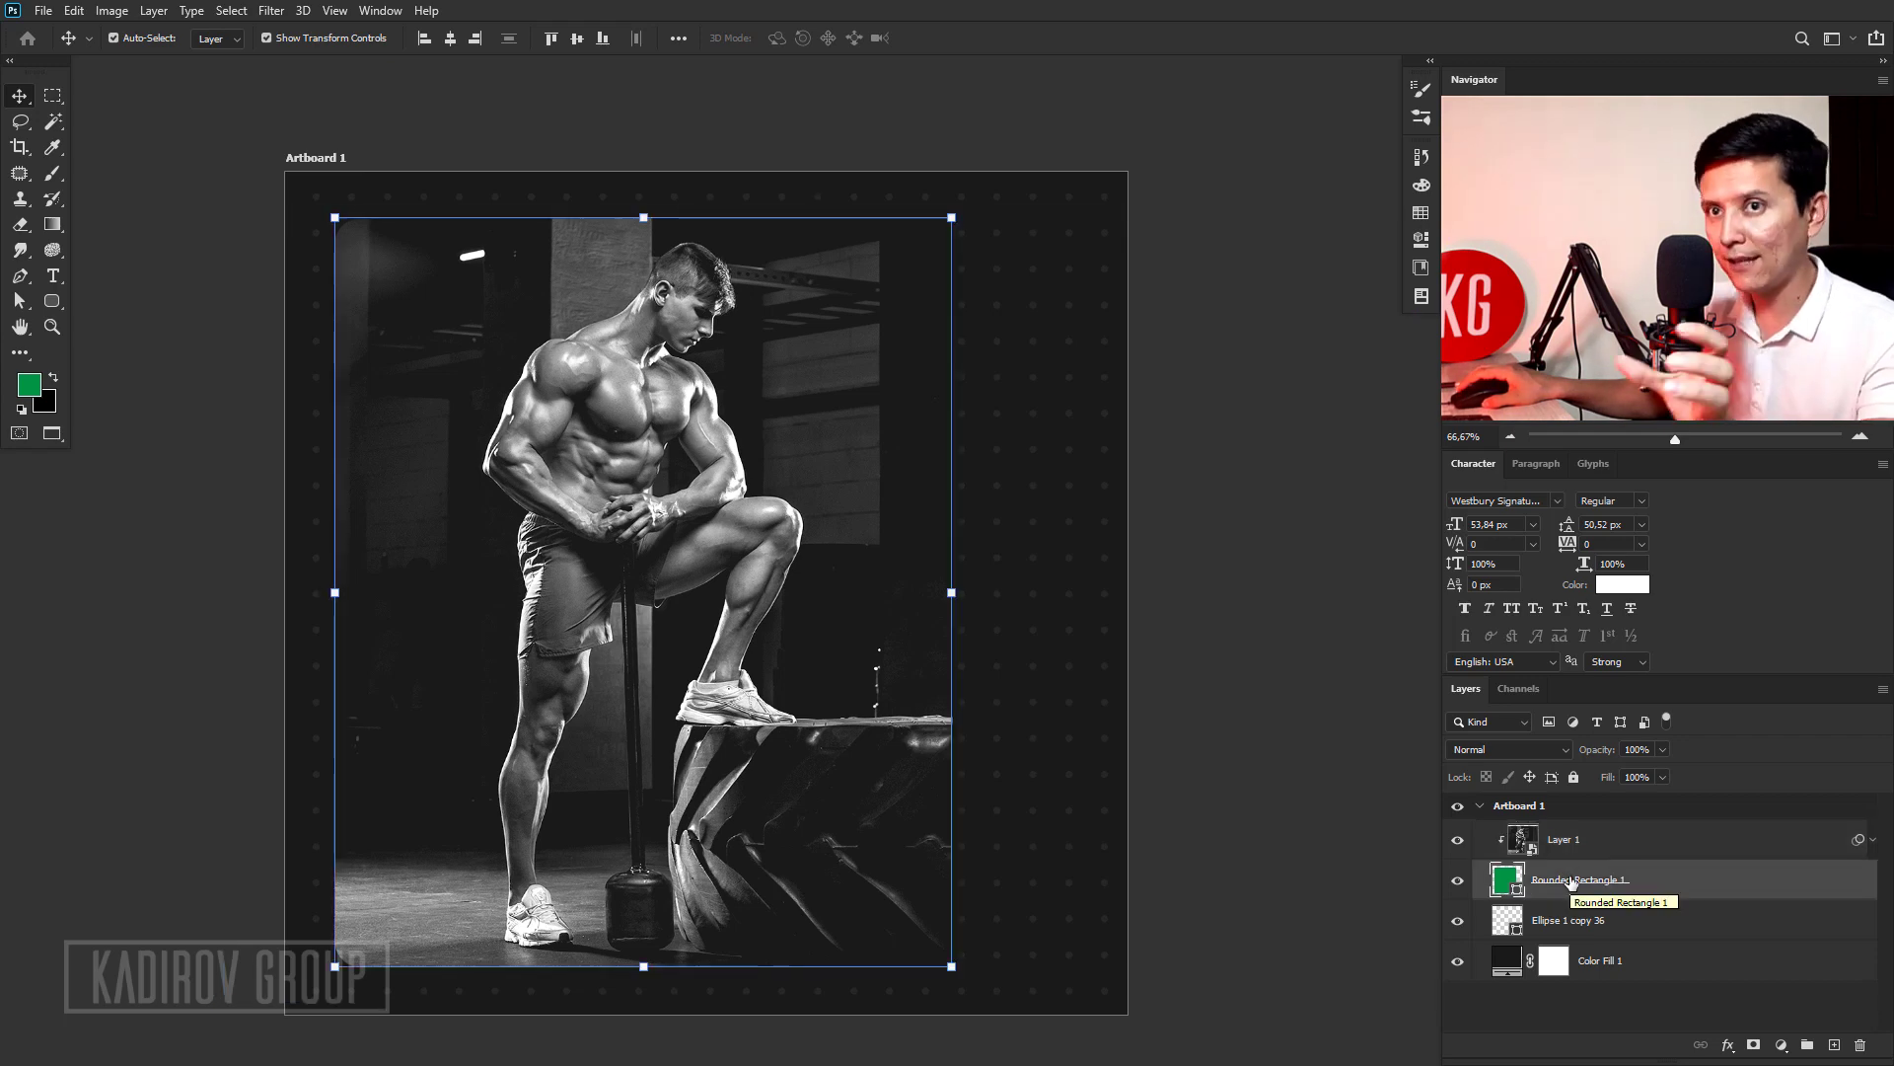
{"action": "right_click", "coordinate": [1572, 881]}
{"action": "right_click", "coordinate": [1547, 888]}
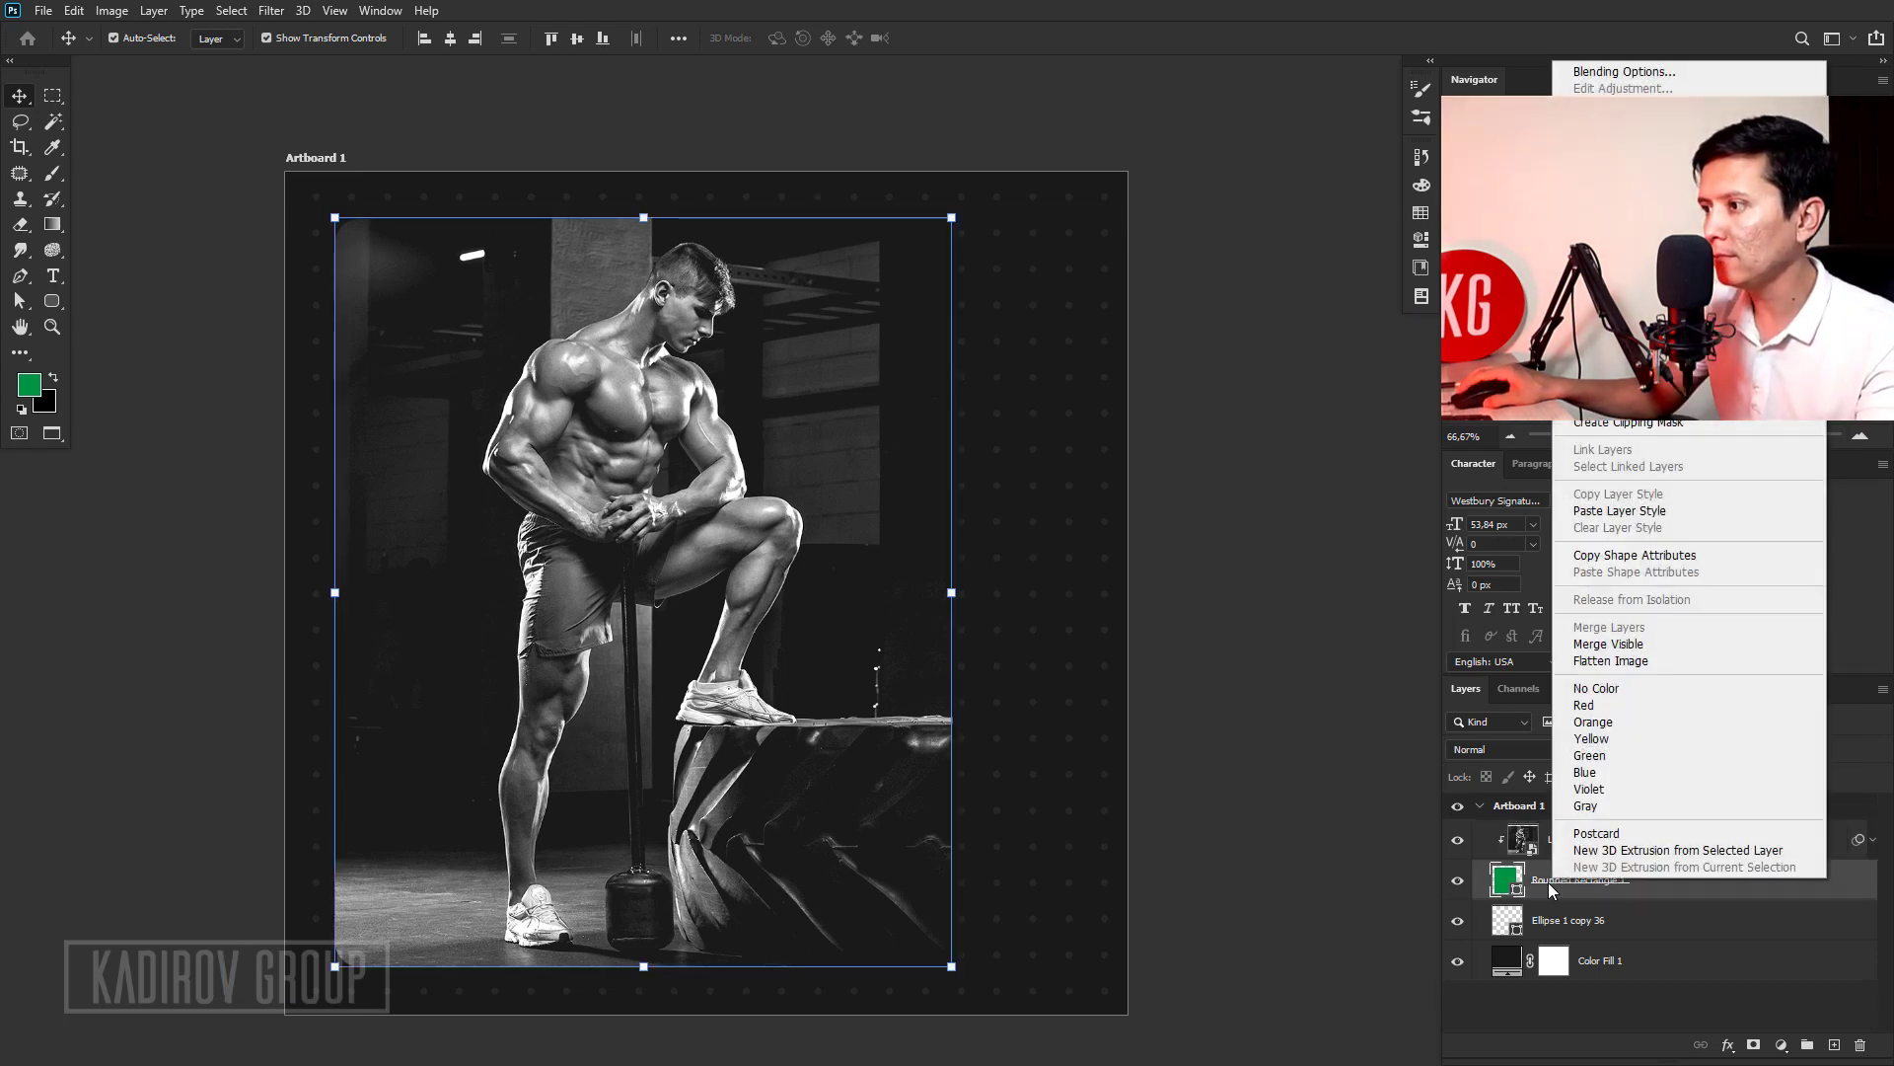
{"action": "left_click", "coordinate": [1630, 76]}
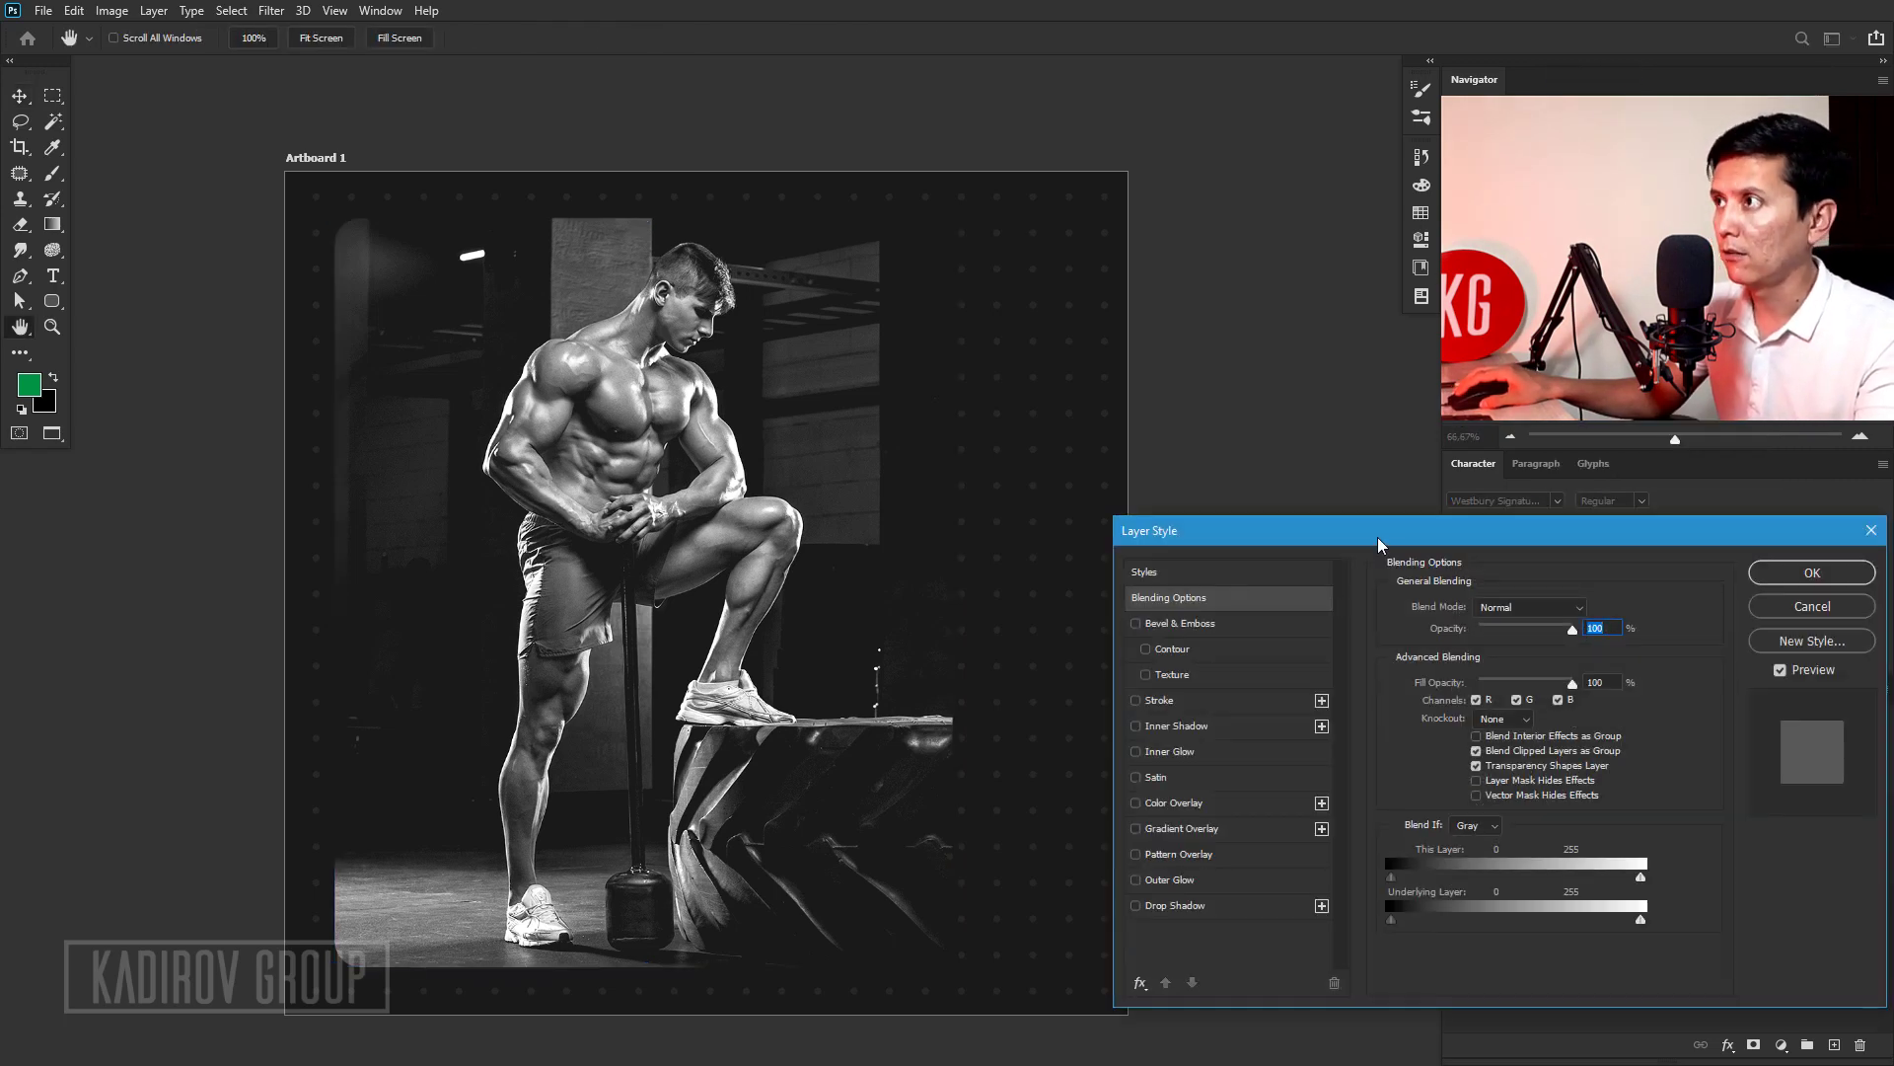
{"action": "mouse_move", "coordinate": [1361, 538]}
{"action": "left_mouse_down"}
{"action": "mouse_move", "coordinate": [1141, 462]}
{"action": "mouse_move", "coordinate": [1255, 373]}
{"action": "left_mouse_up"}
{"action": "left_click", "coordinate": [962, 830]}
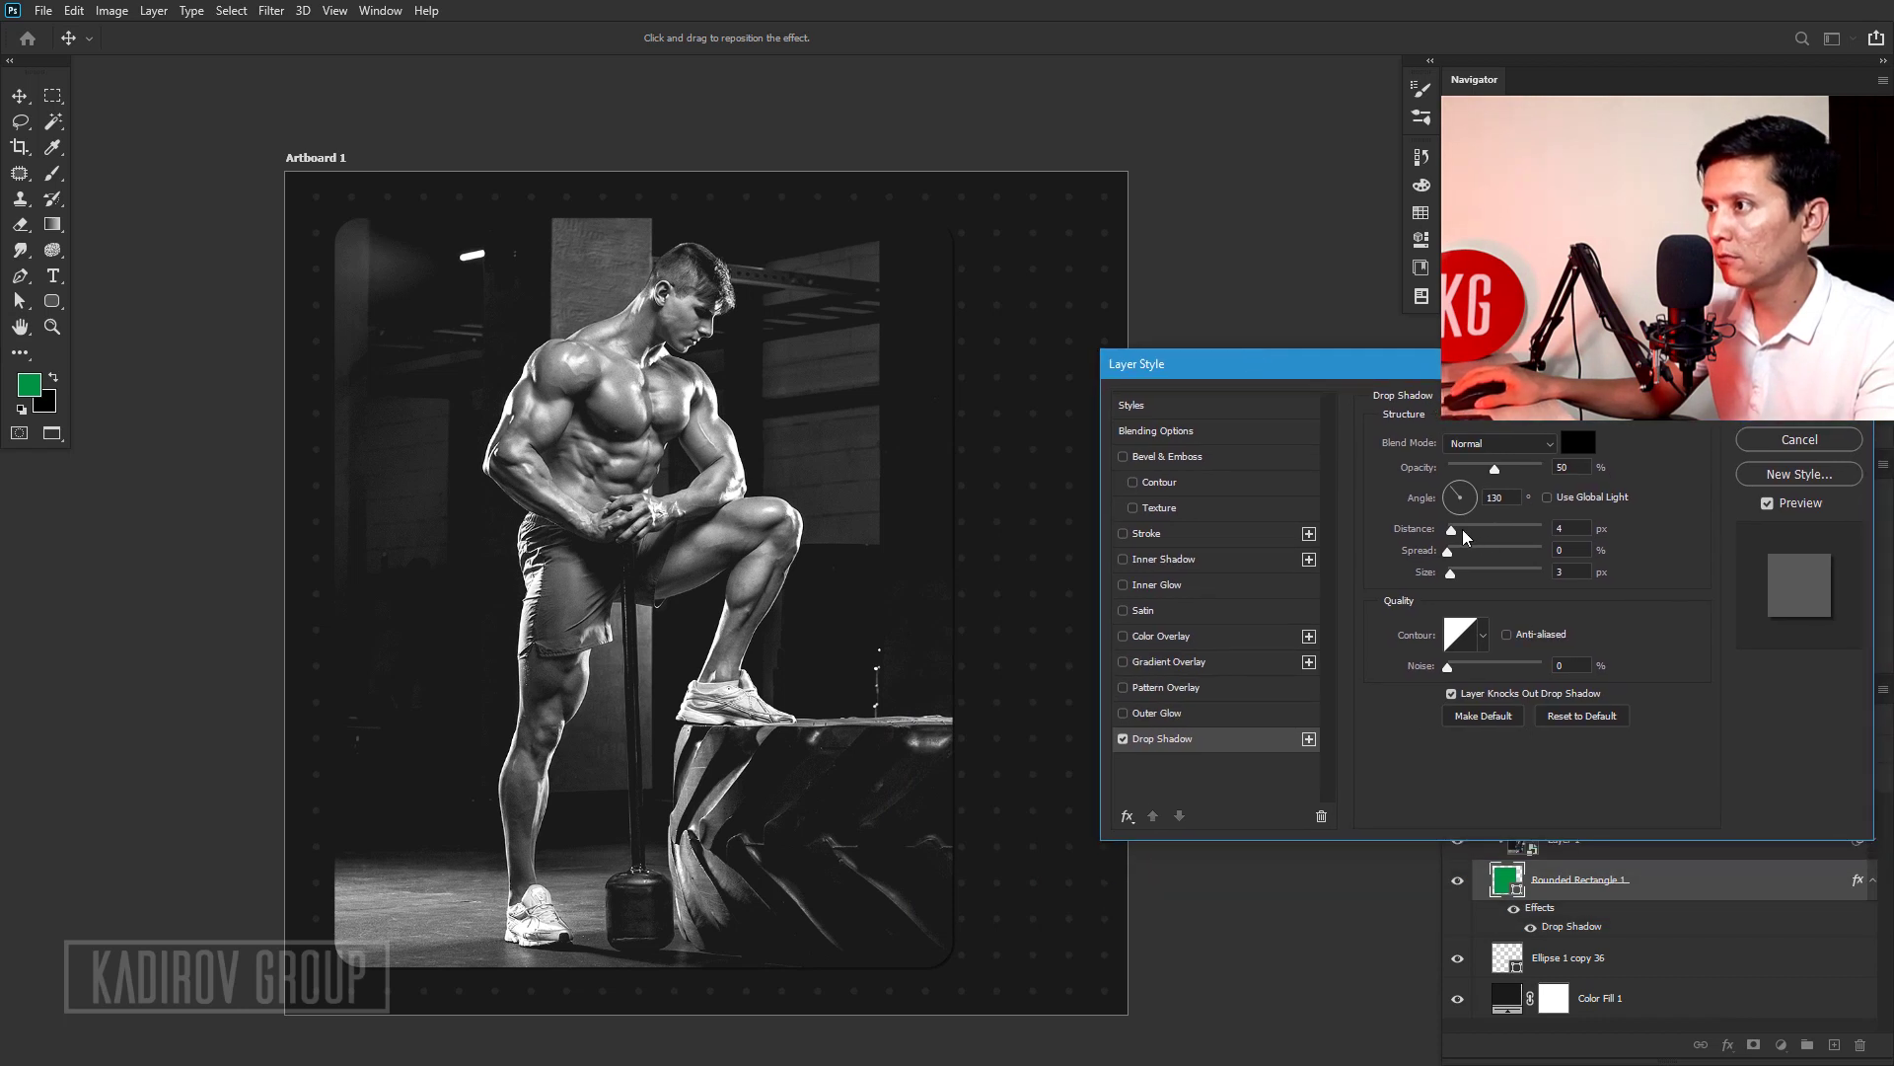
{"action": "mouse_move", "coordinate": [1463, 529]}
{"action": "left_mouse_down"}
{"action": "mouse_move", "coordinate": [1525, 529]}
{"action": "mouse_move", "coordinate": [1464, 572]}
{"action": "left_mouse_up"}
{"action": "type", "text": "70"}
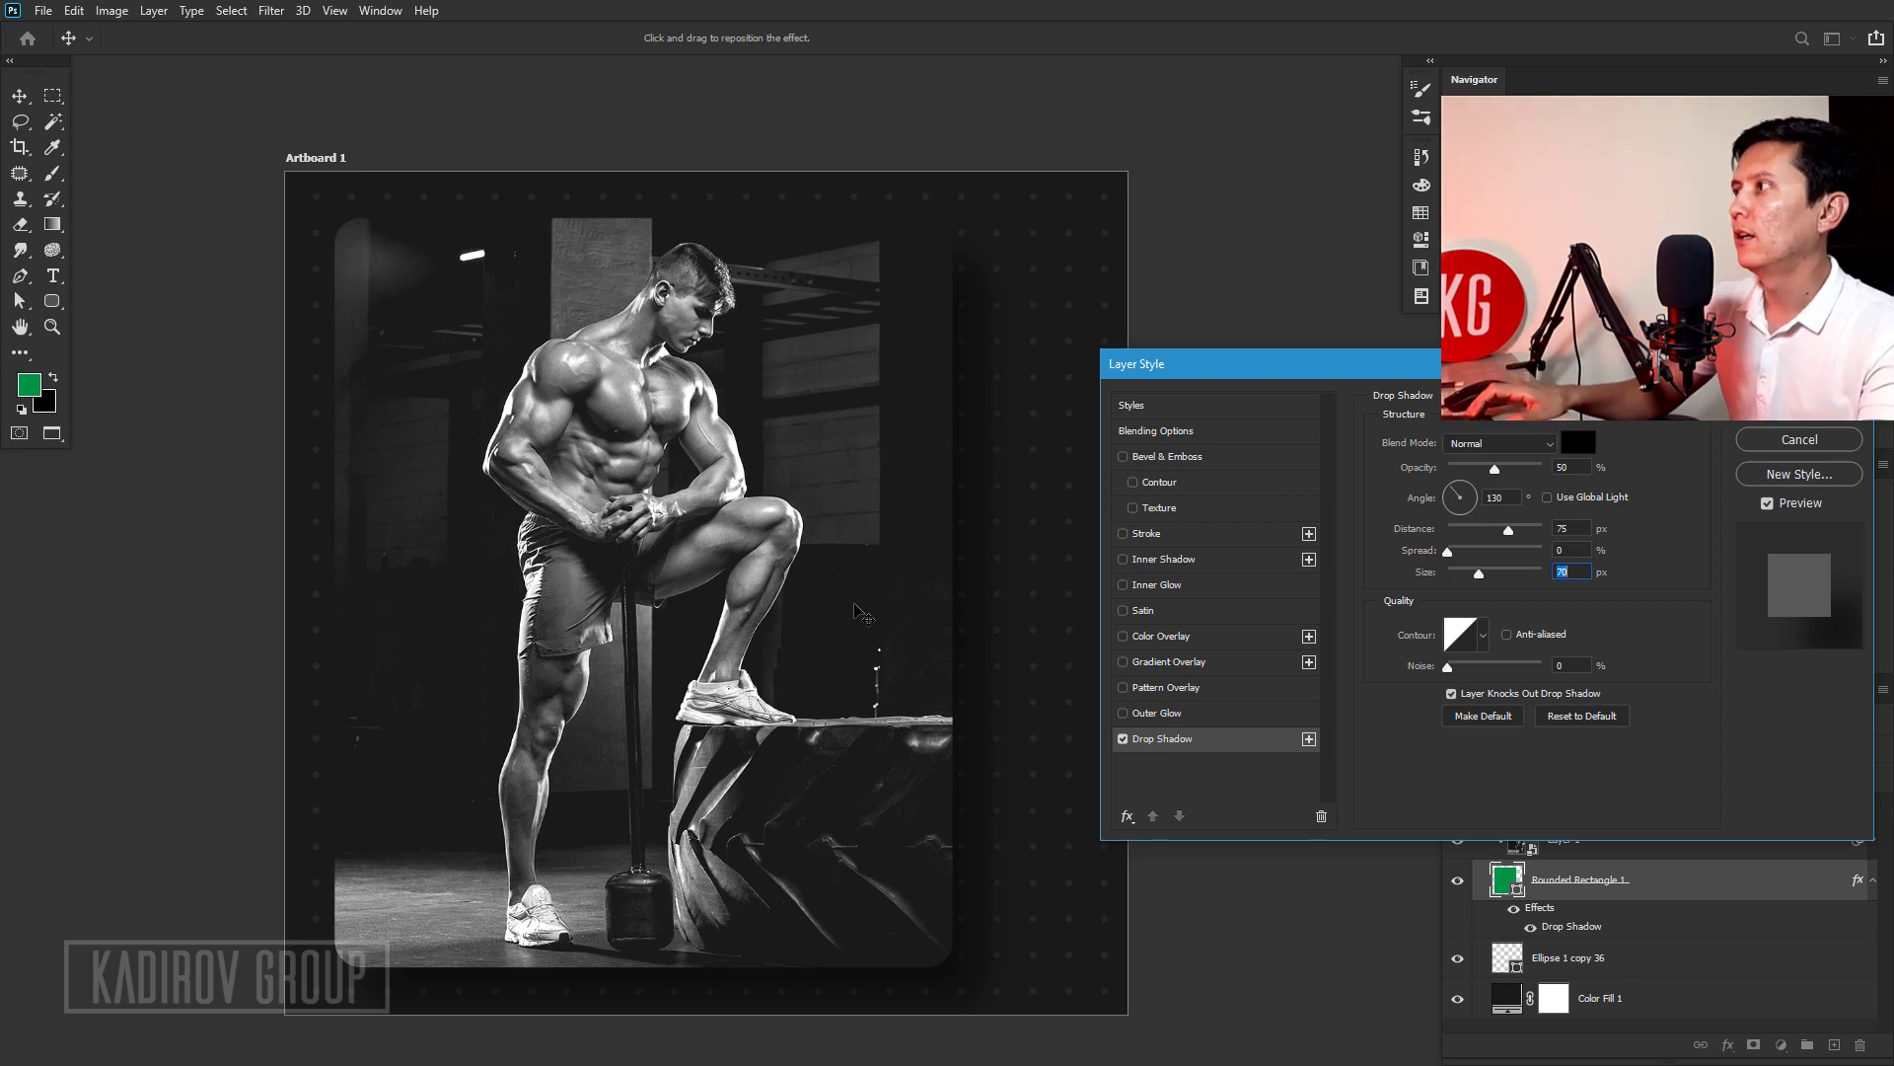
{"action": "key", "text": "Return"}
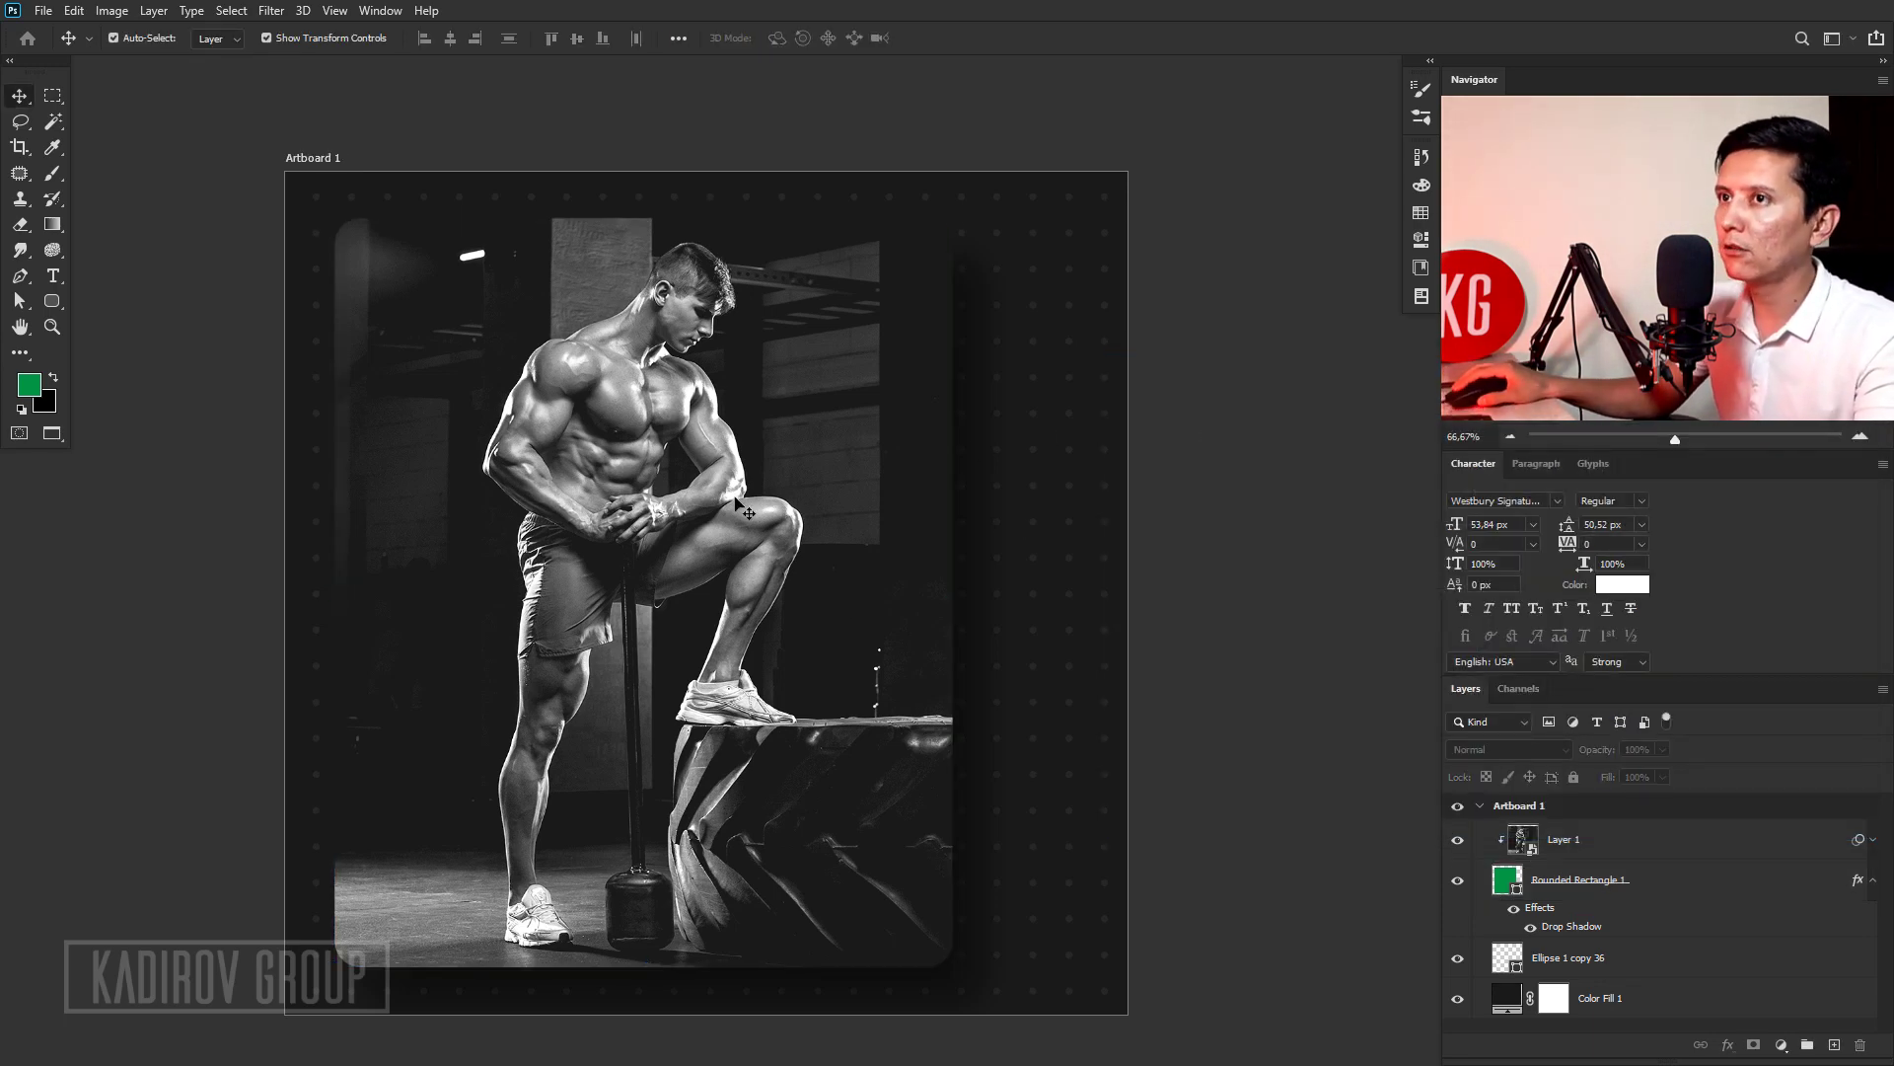
Draw a tall rectangle over the photo's left side and reorder it with the ellipse layer.
{"action": "left_click", "coordinate": [59, 304]}
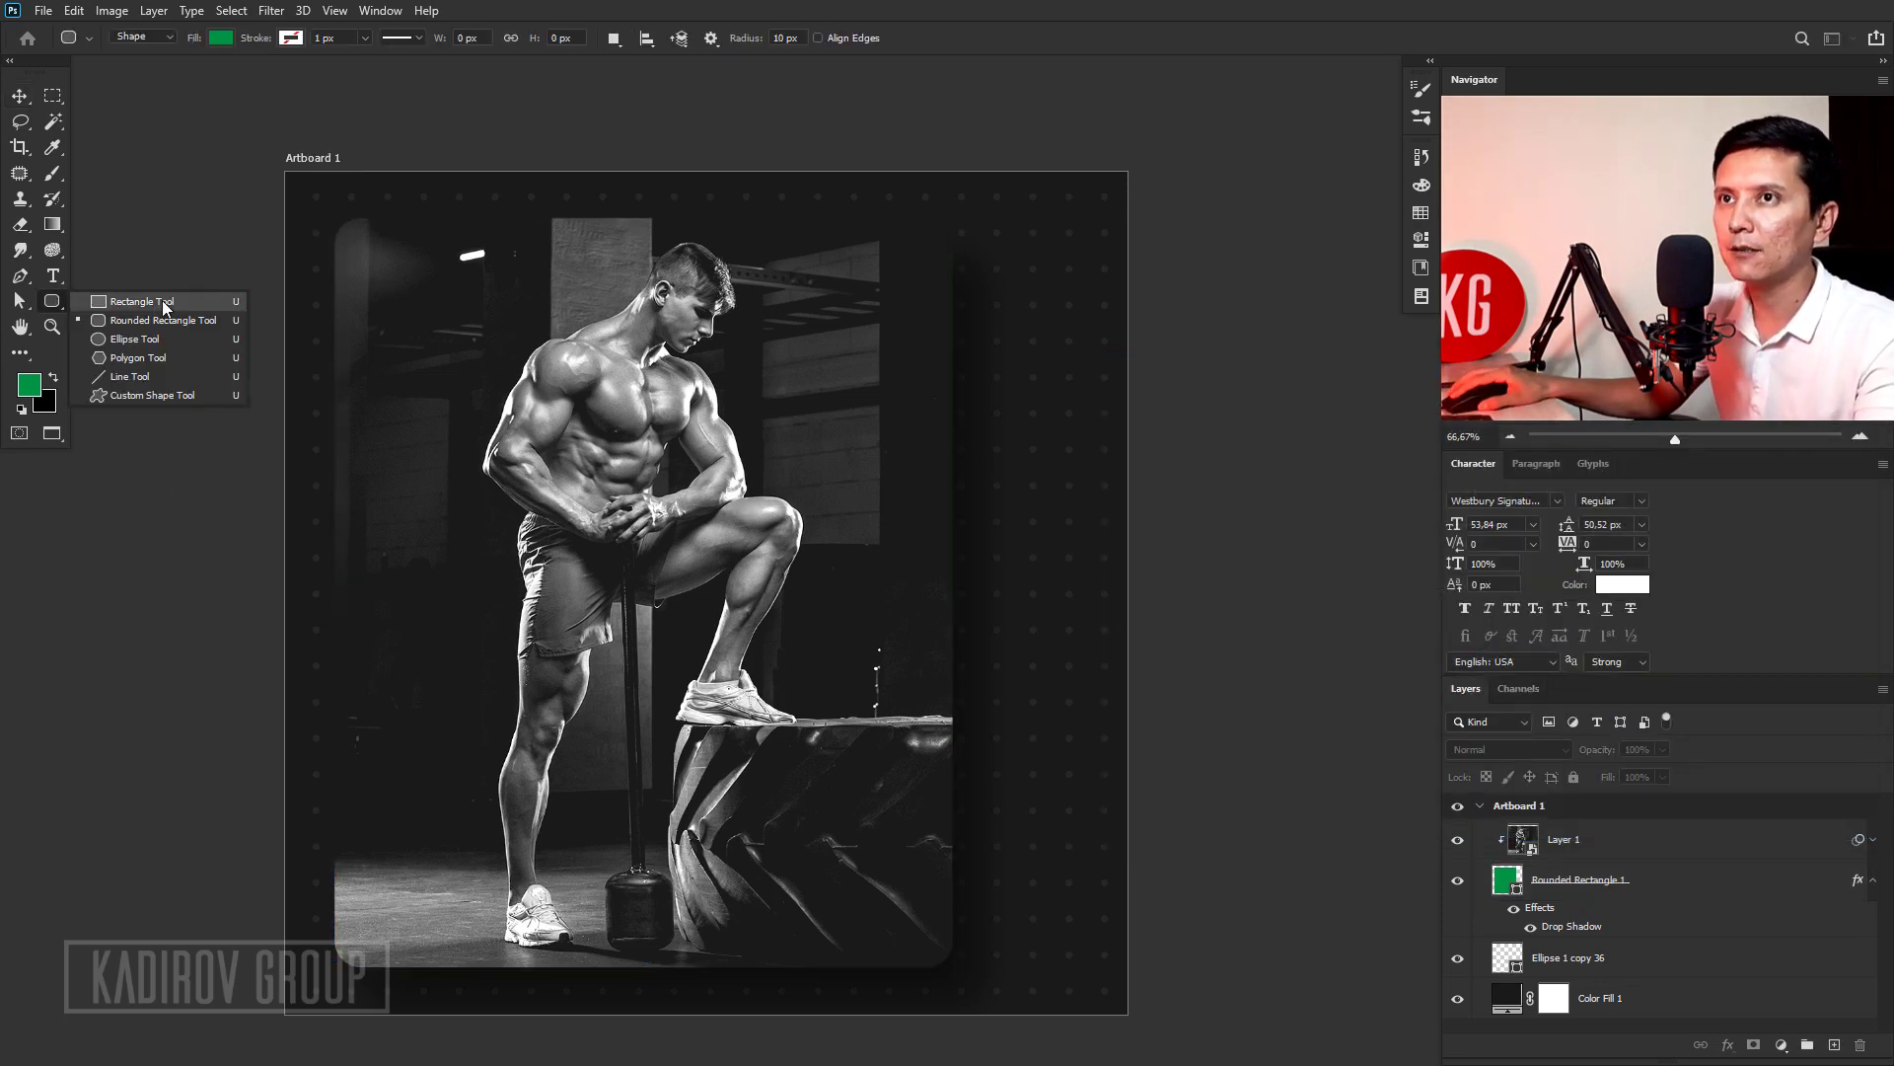
{"action": "left_click", "coordinate": [138, 301]}
{"action": "left_click_drag", "start_coordinate": [342, 194], "coordinate": [619, 995]}
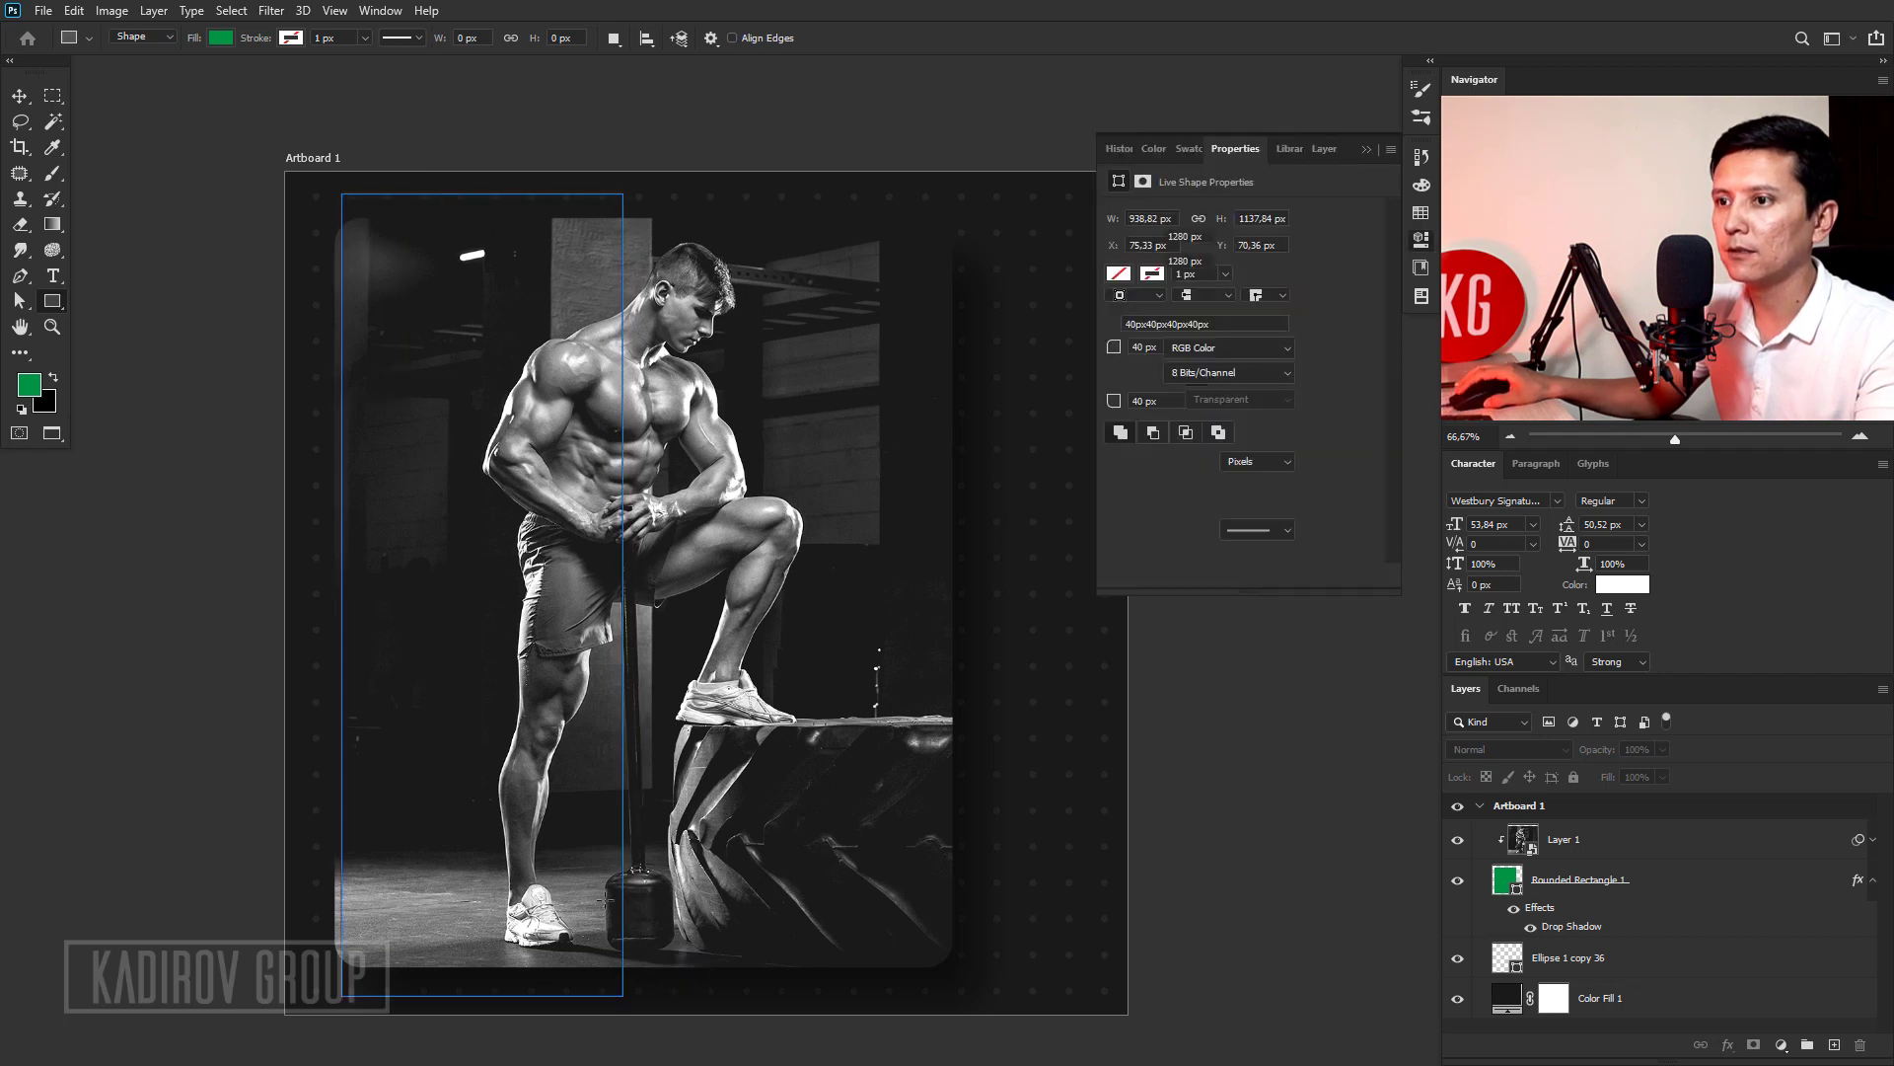
{"action": "key", "text": "v"}
{"action": "left_click_drag", "start_coordinate": [1582, 841], "coordinate": [1574, 1000]}
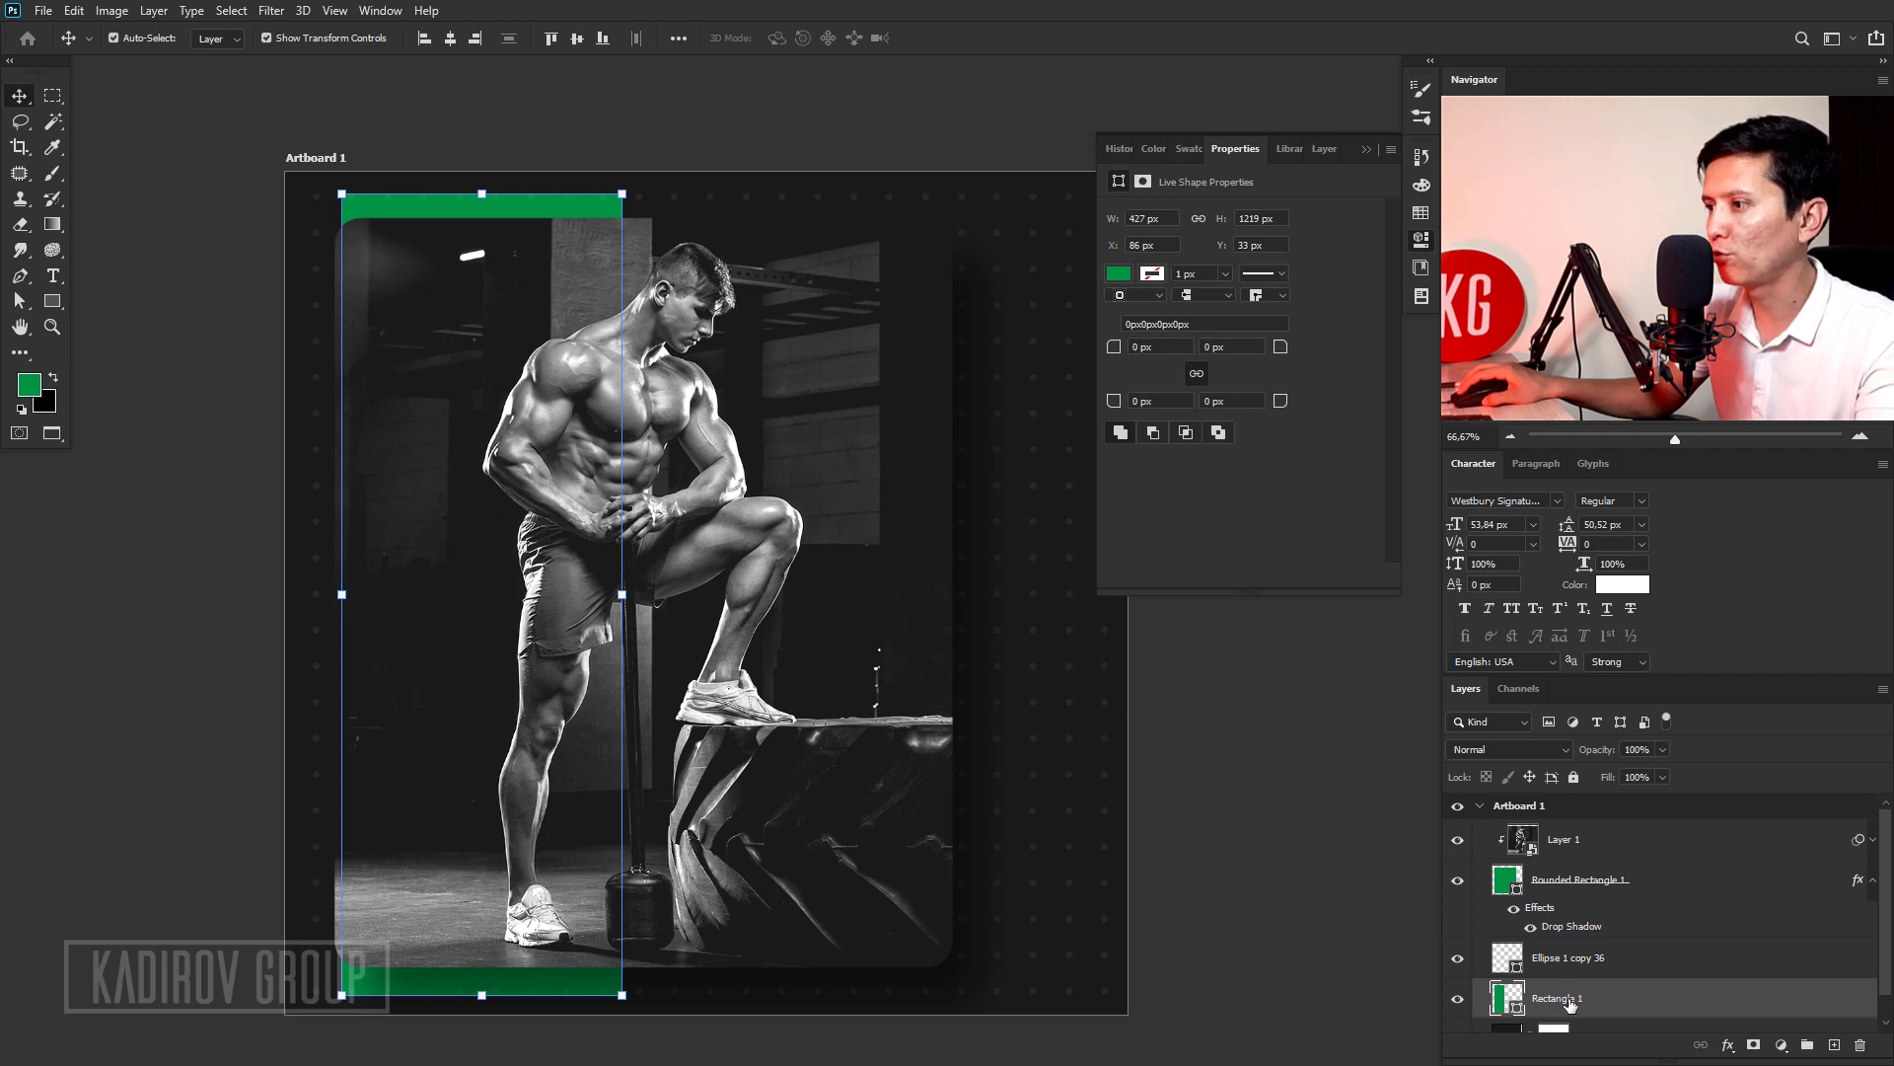
{"action": "left_click_drag", "start_coordinate": [1570, 1000], "coordinate": [1574, 957]}
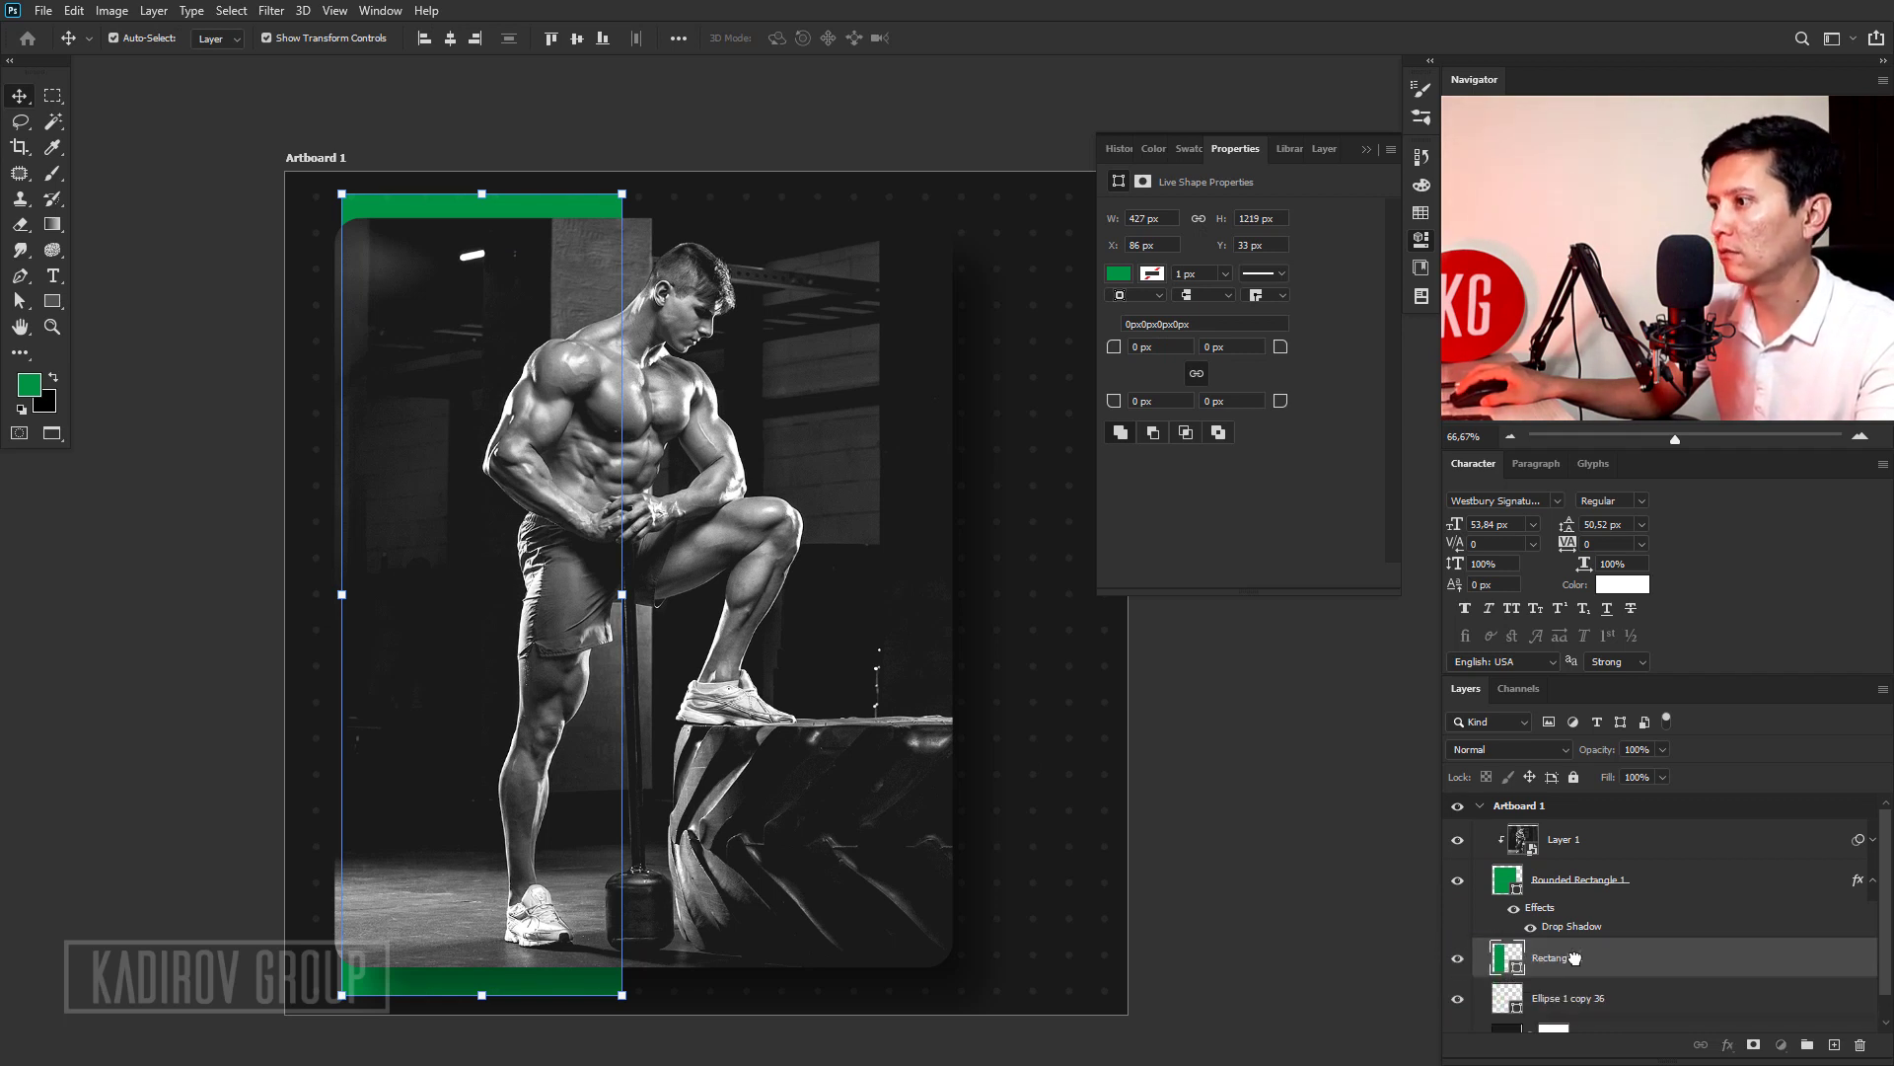
Fill the rectangle with bright green #7eff00.
{"action": "double_click", "coordinate": [1510, 965]}
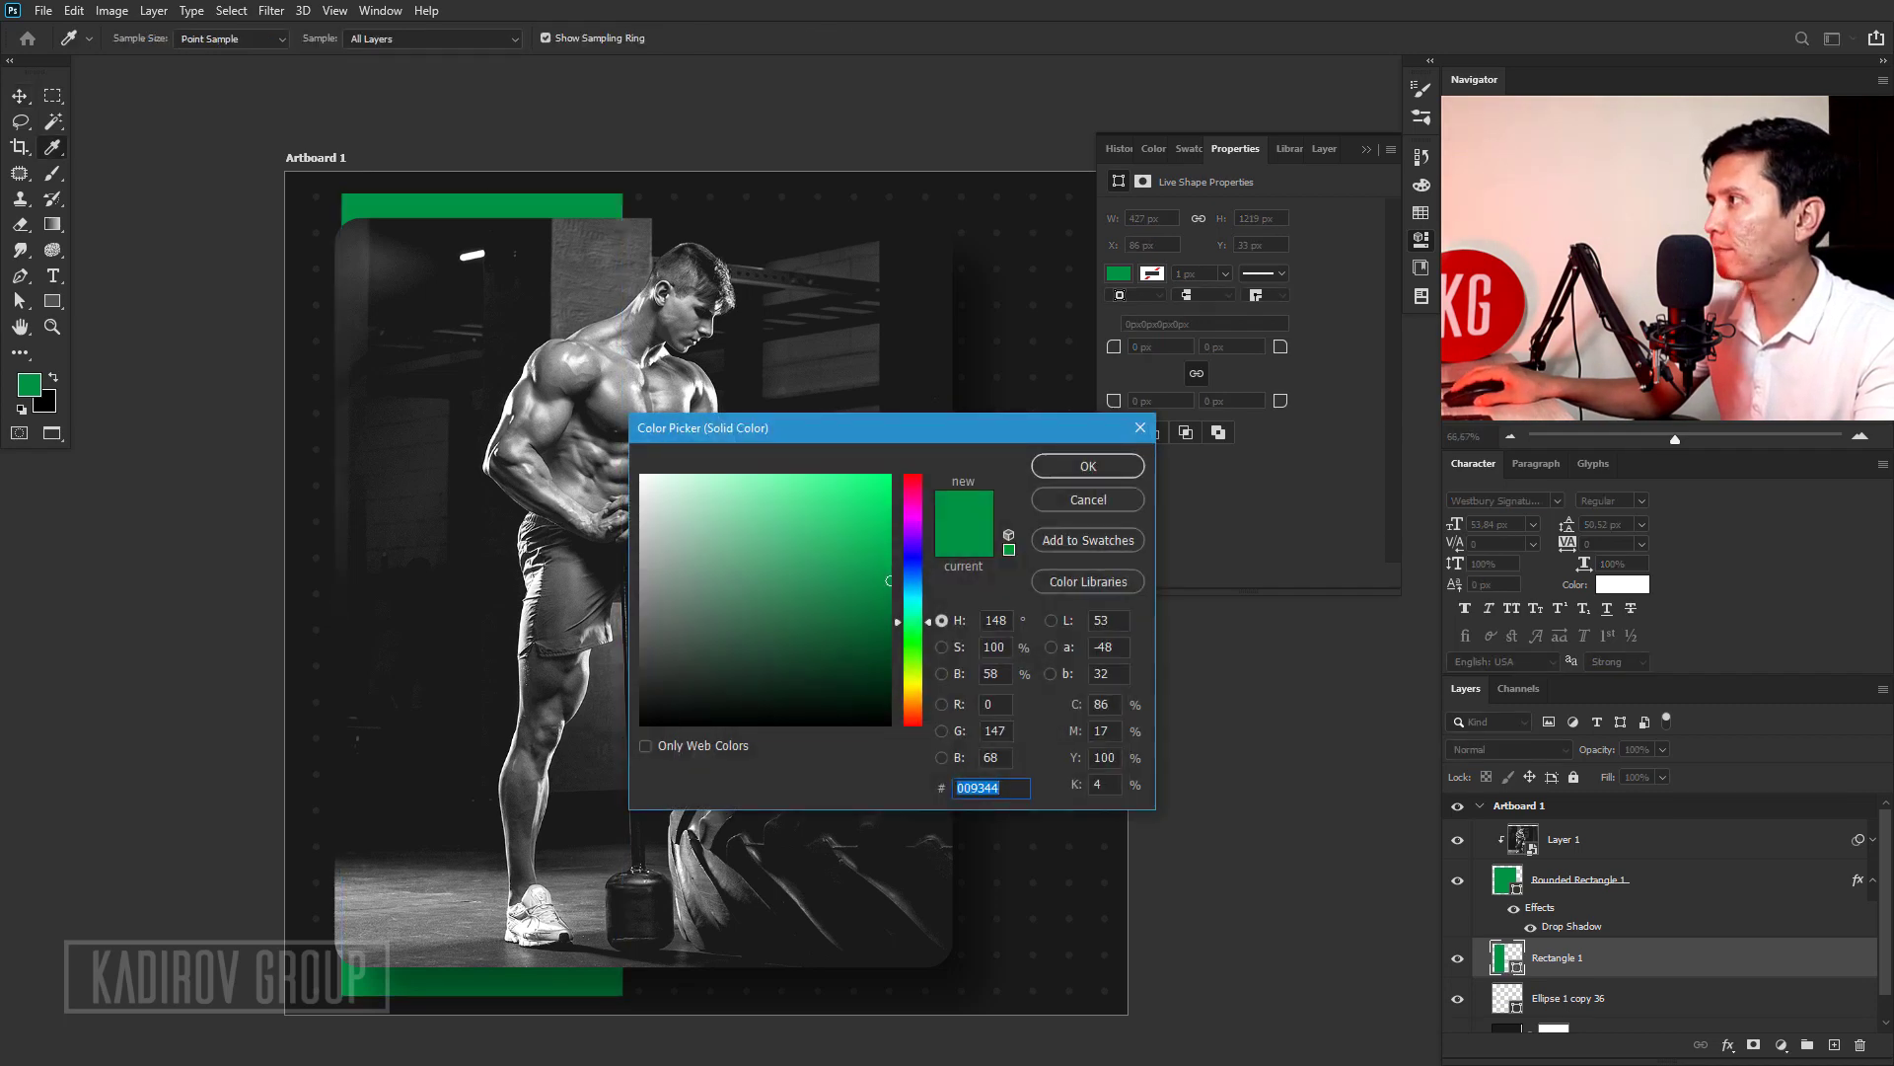
{"action": "type", "text": "7eff00"}
{"action": "left_click_drag", "start_coordinate": [844, 426], "coordinate": [849, 397]}
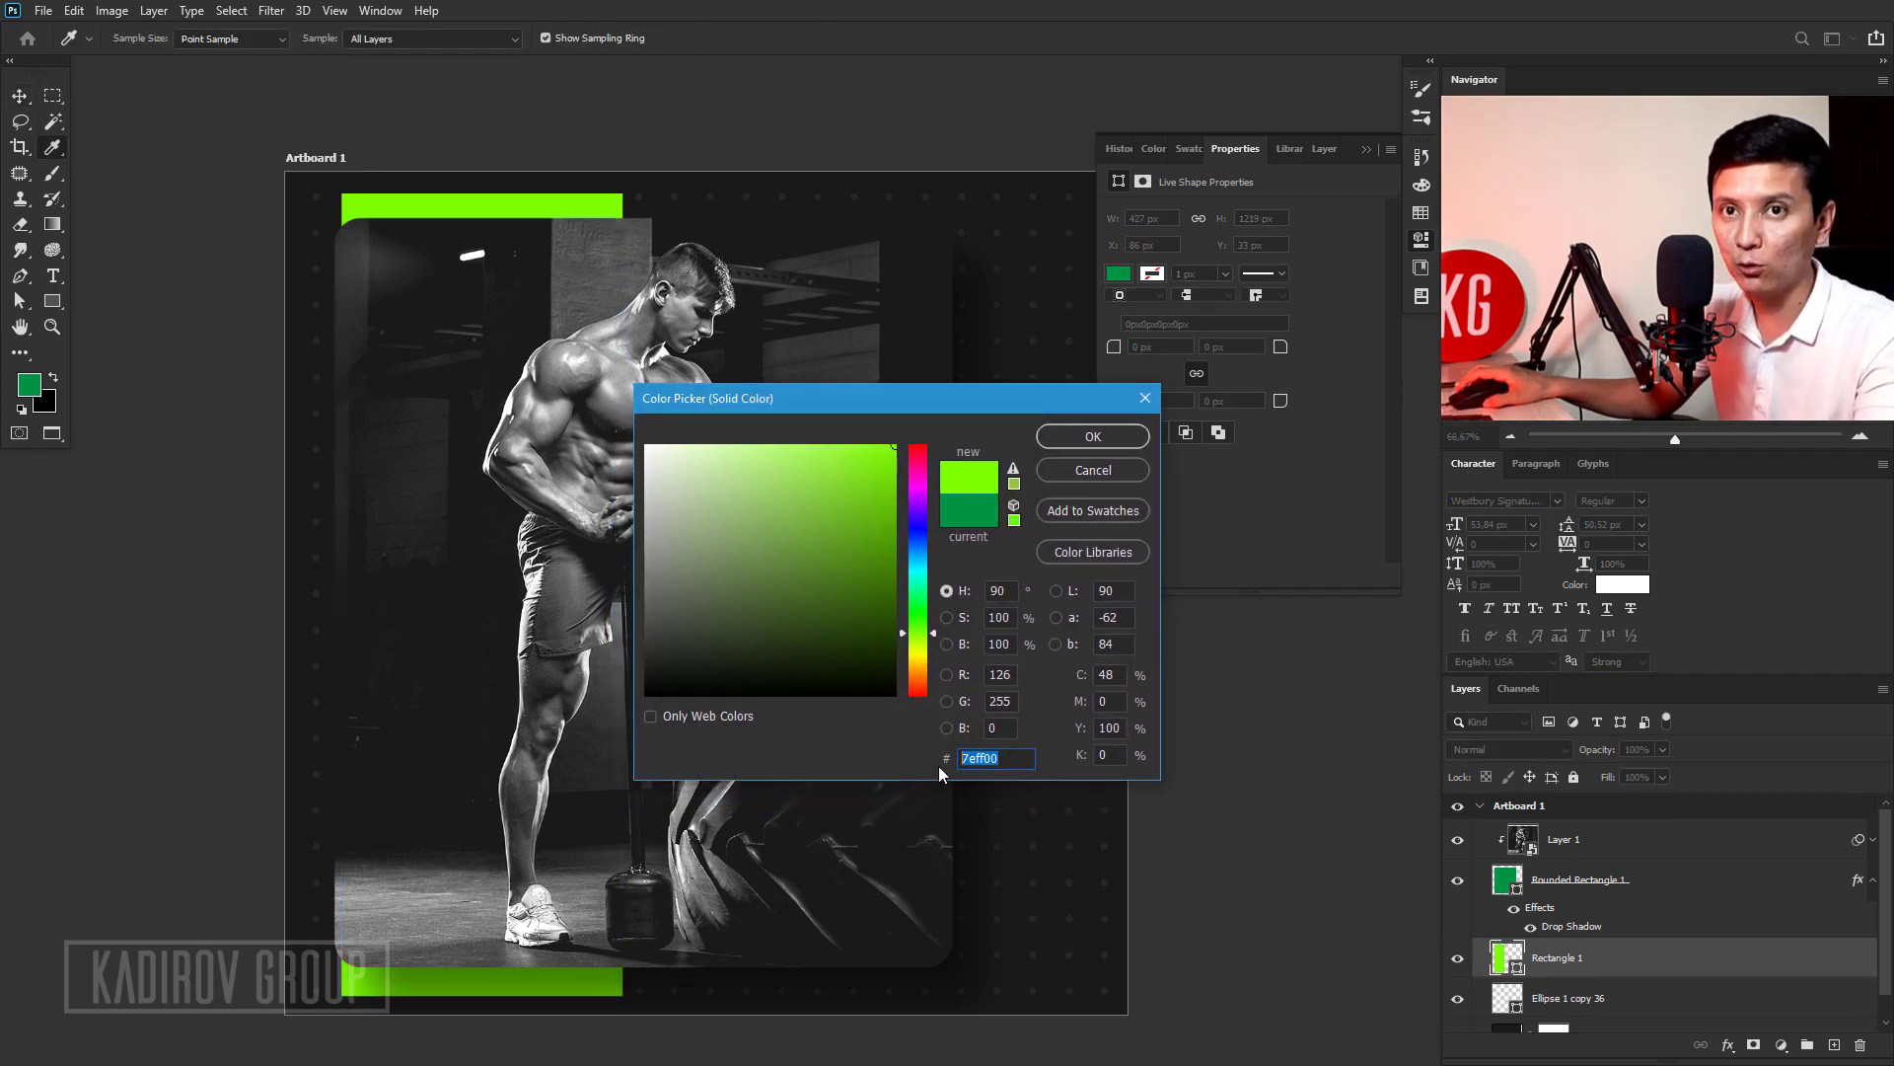
{"action": "key", "text": "Return"}
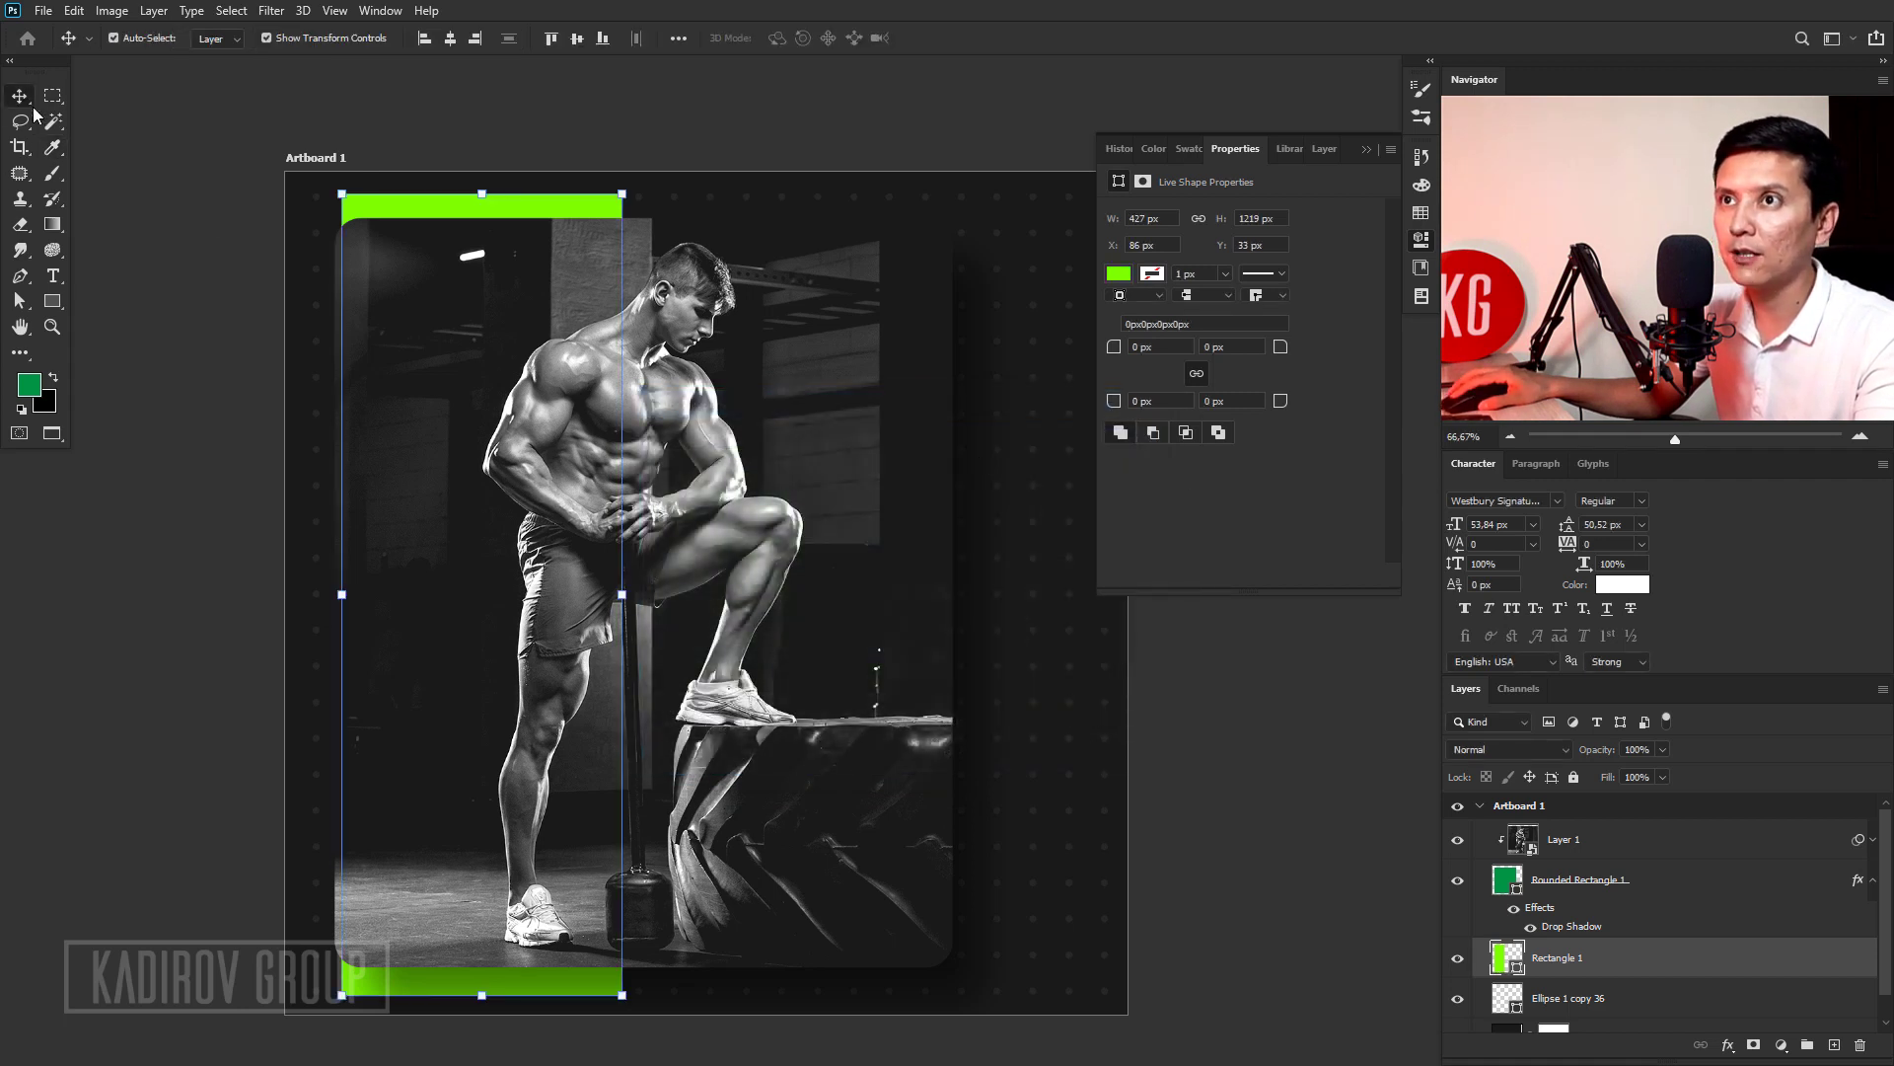
Resize the green rectangle into a full-height strip, about 246 × 1280 px, along Artboard 1's left edge.
{"action": "left_click_drag", "start_coordinate": [344, 196], "coordinate": [285, 172]}
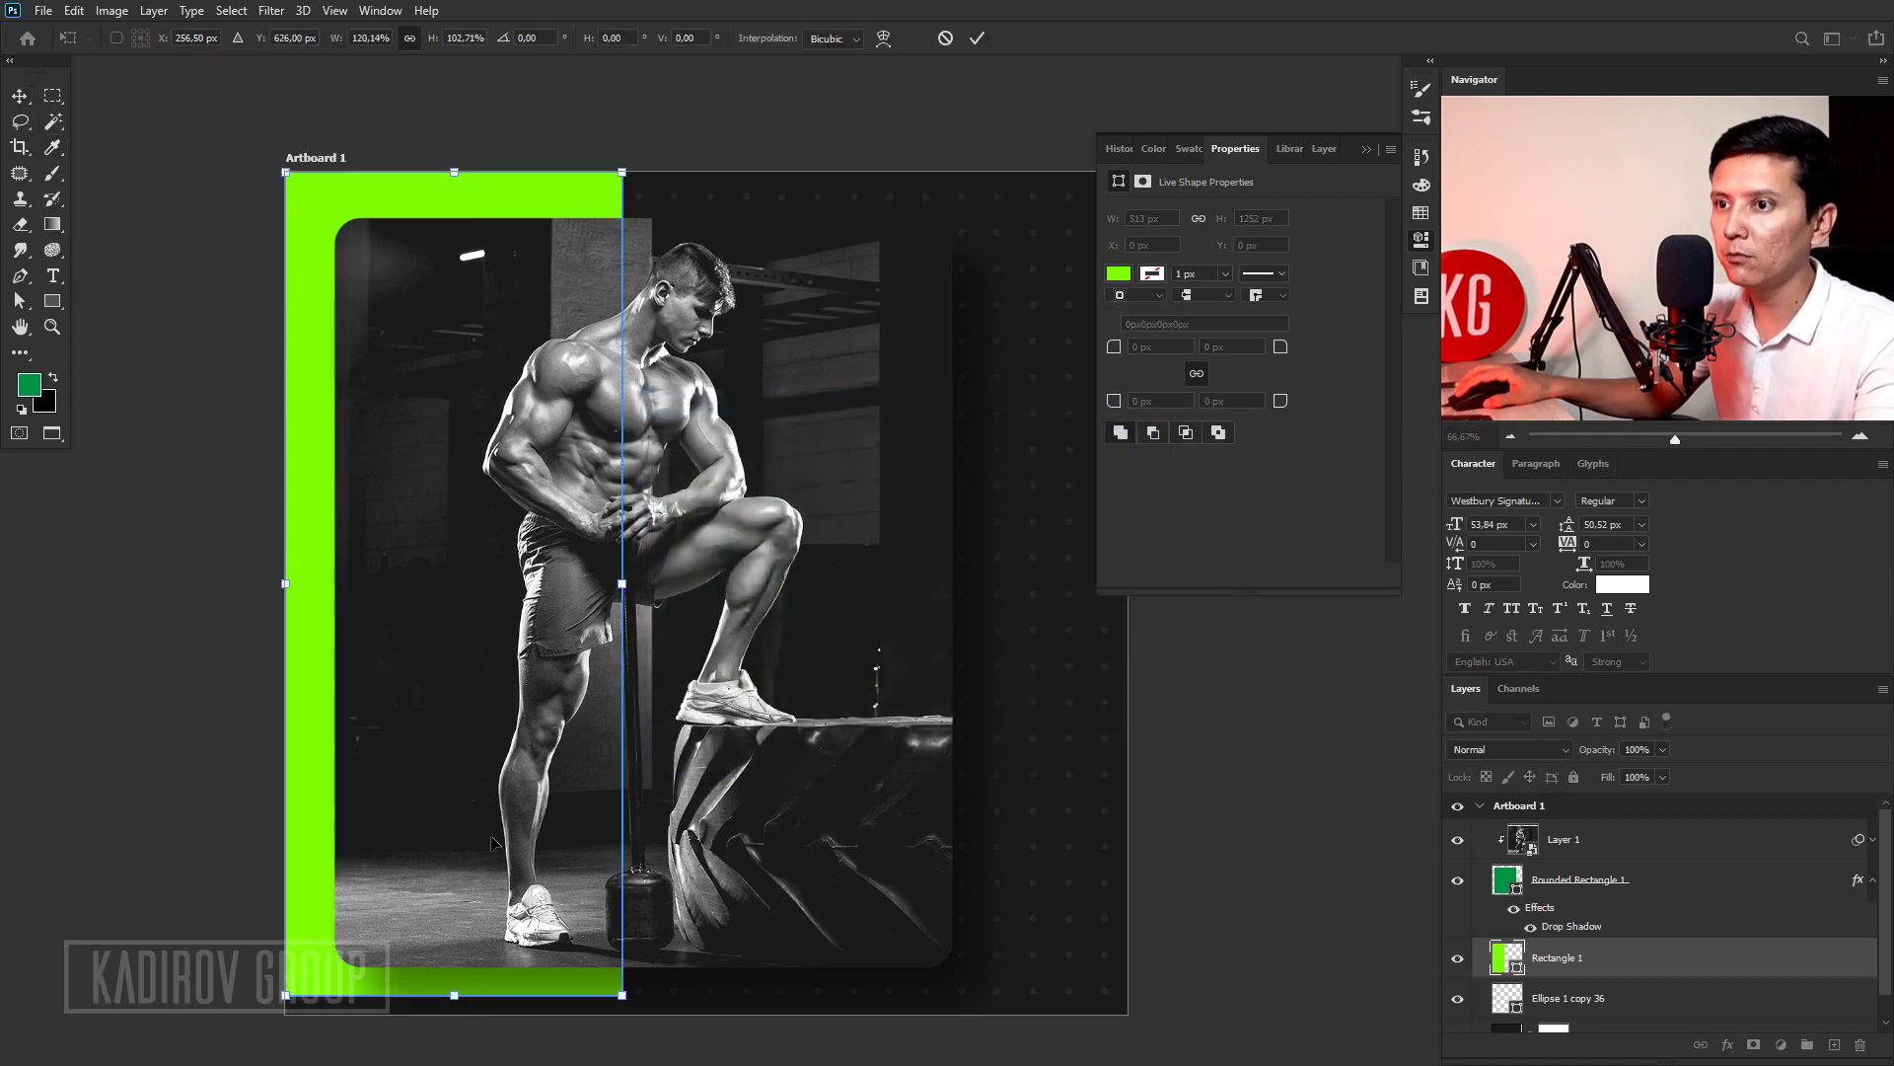
{"action": "left_click_drag", "start_coordinate": [455, 999], "coordinate": [454, 857]}
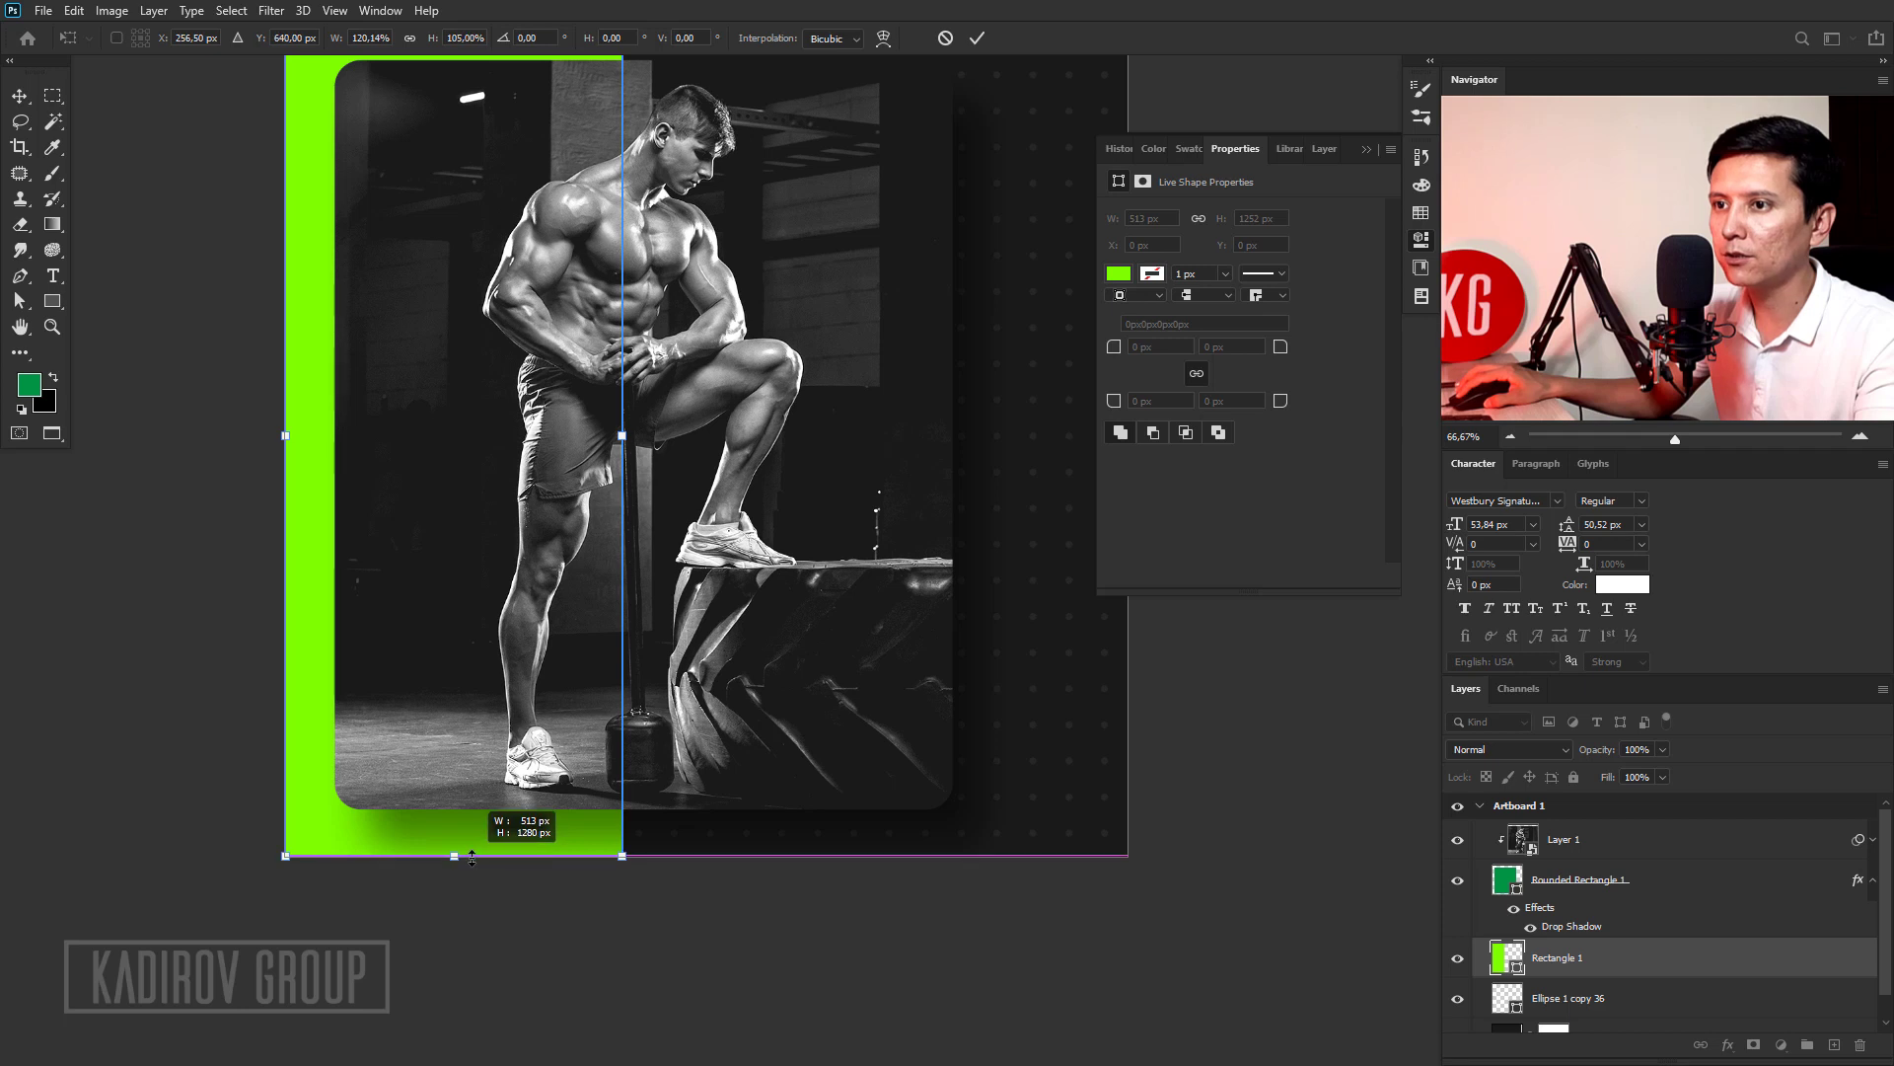
{"action": "left_click_drag", "start_coordinate": [511, 634], "coordinate": [621, 664]}
{"action": "left_click_drag", "start_coordinate": [654, 571], "coordinate": [479, 571]}
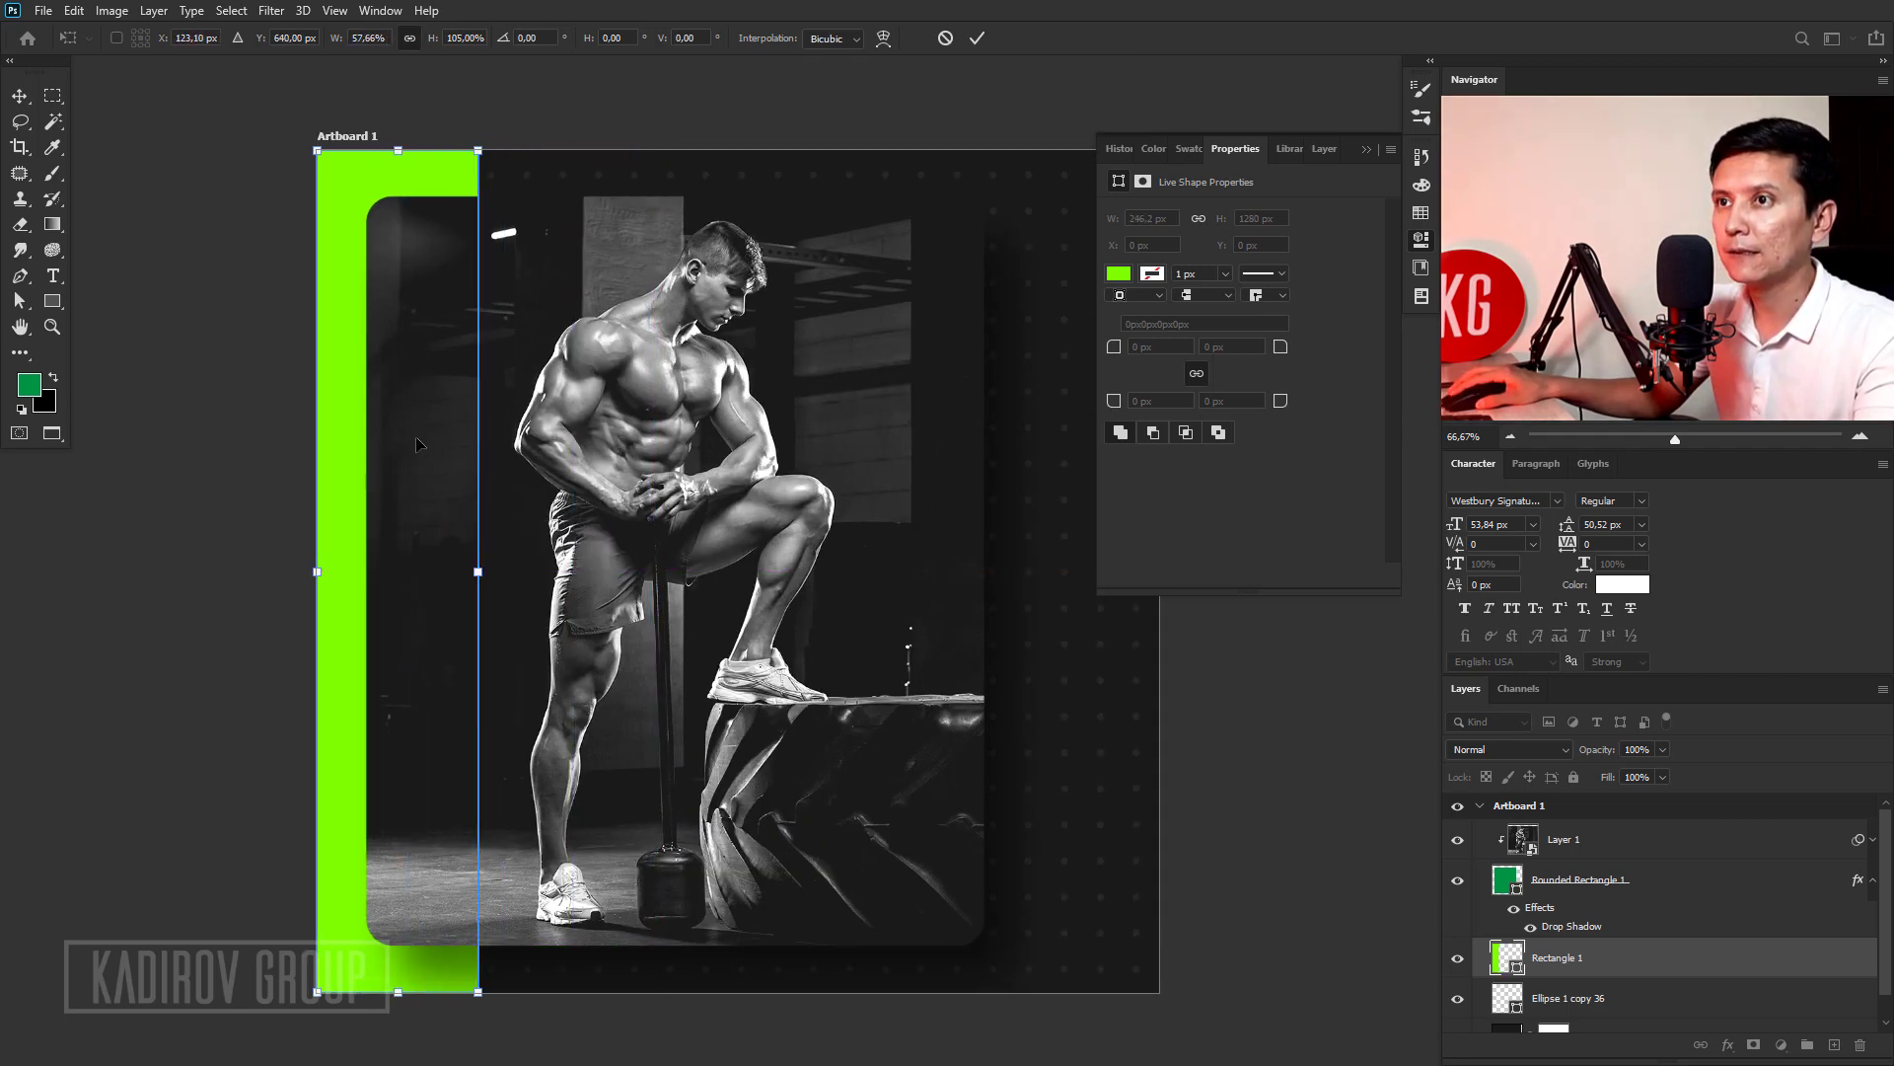
{"action": "key", "text": "Return"}
{"action": "left_click_drag", "start_coordinate": [484, 450], "coordinate": [476, 477]}
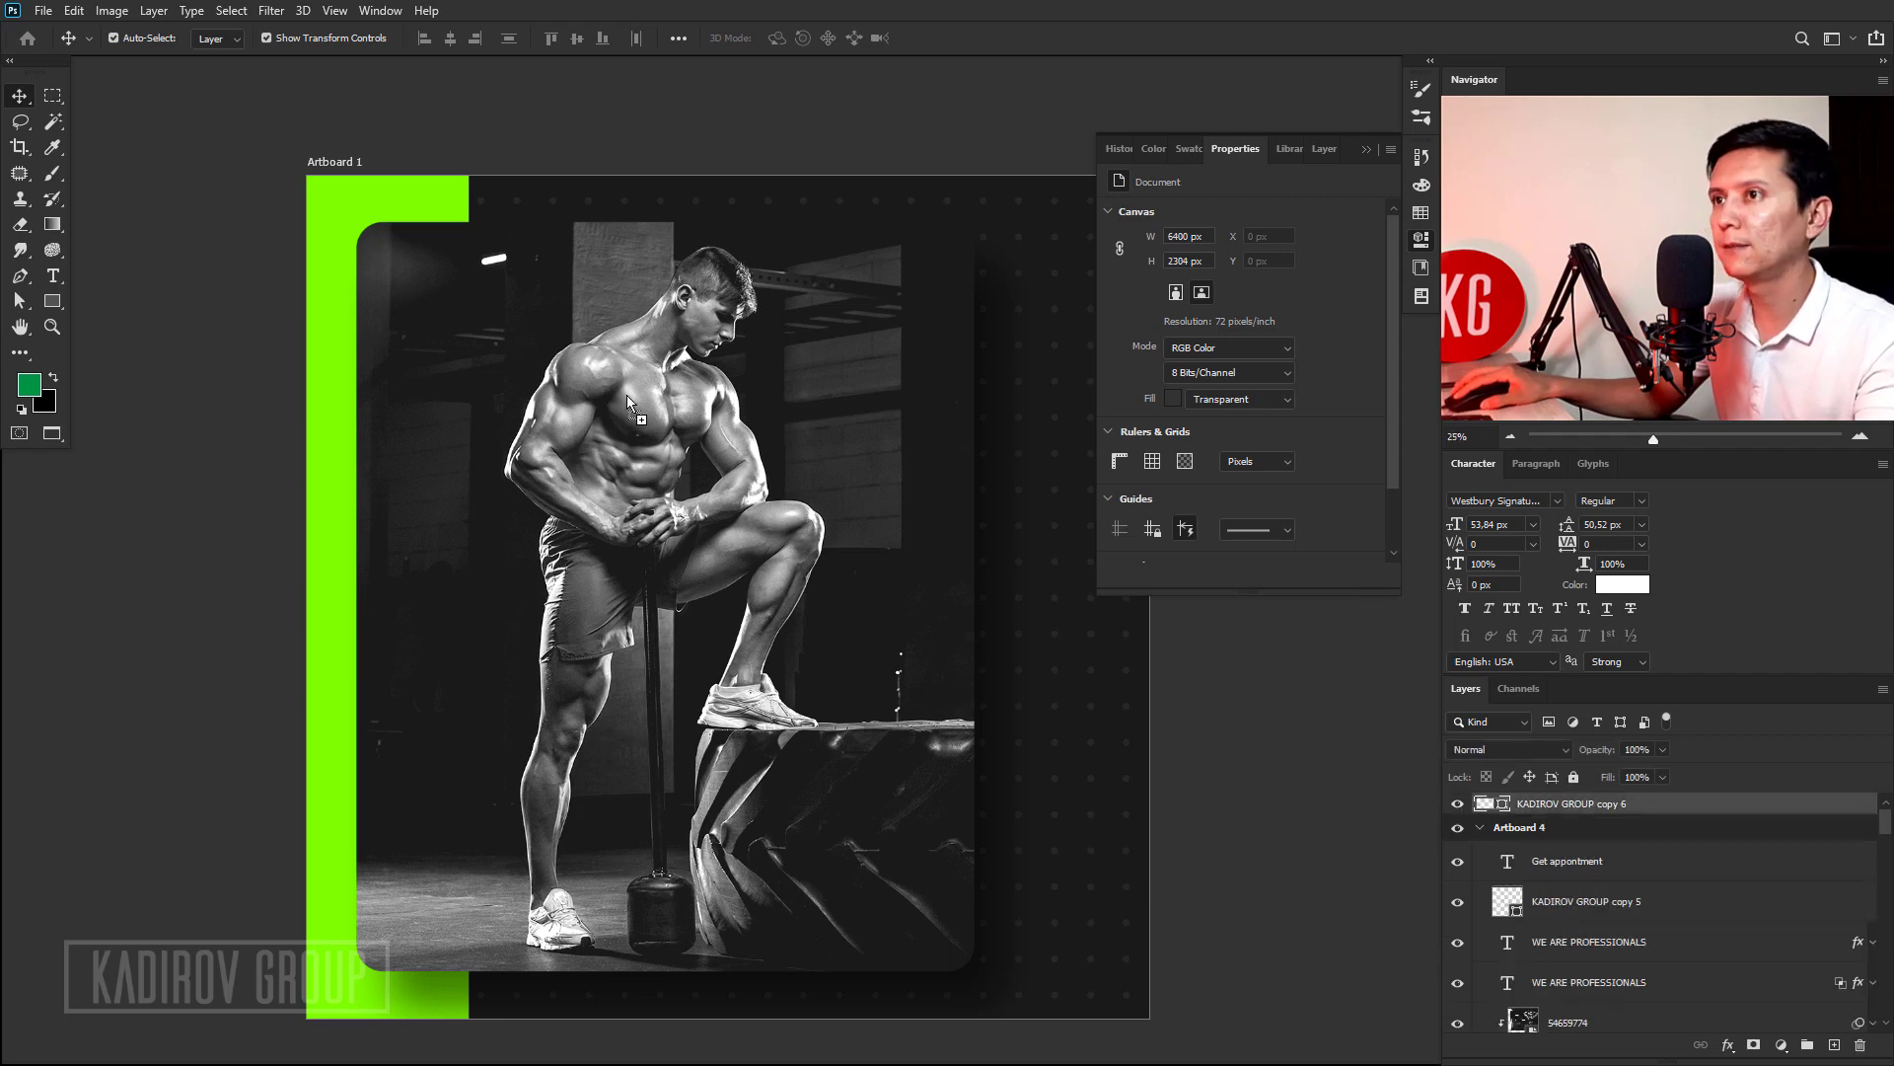
Paste the KADIROV GROUP logo, scale it down and place it at the photo's top-left corner.
{"action": "key", "text": "ctrl+v"}
{"action": "left_click_drag", "start_coordinate": [515, 274], "coordinate": [908, 387]}
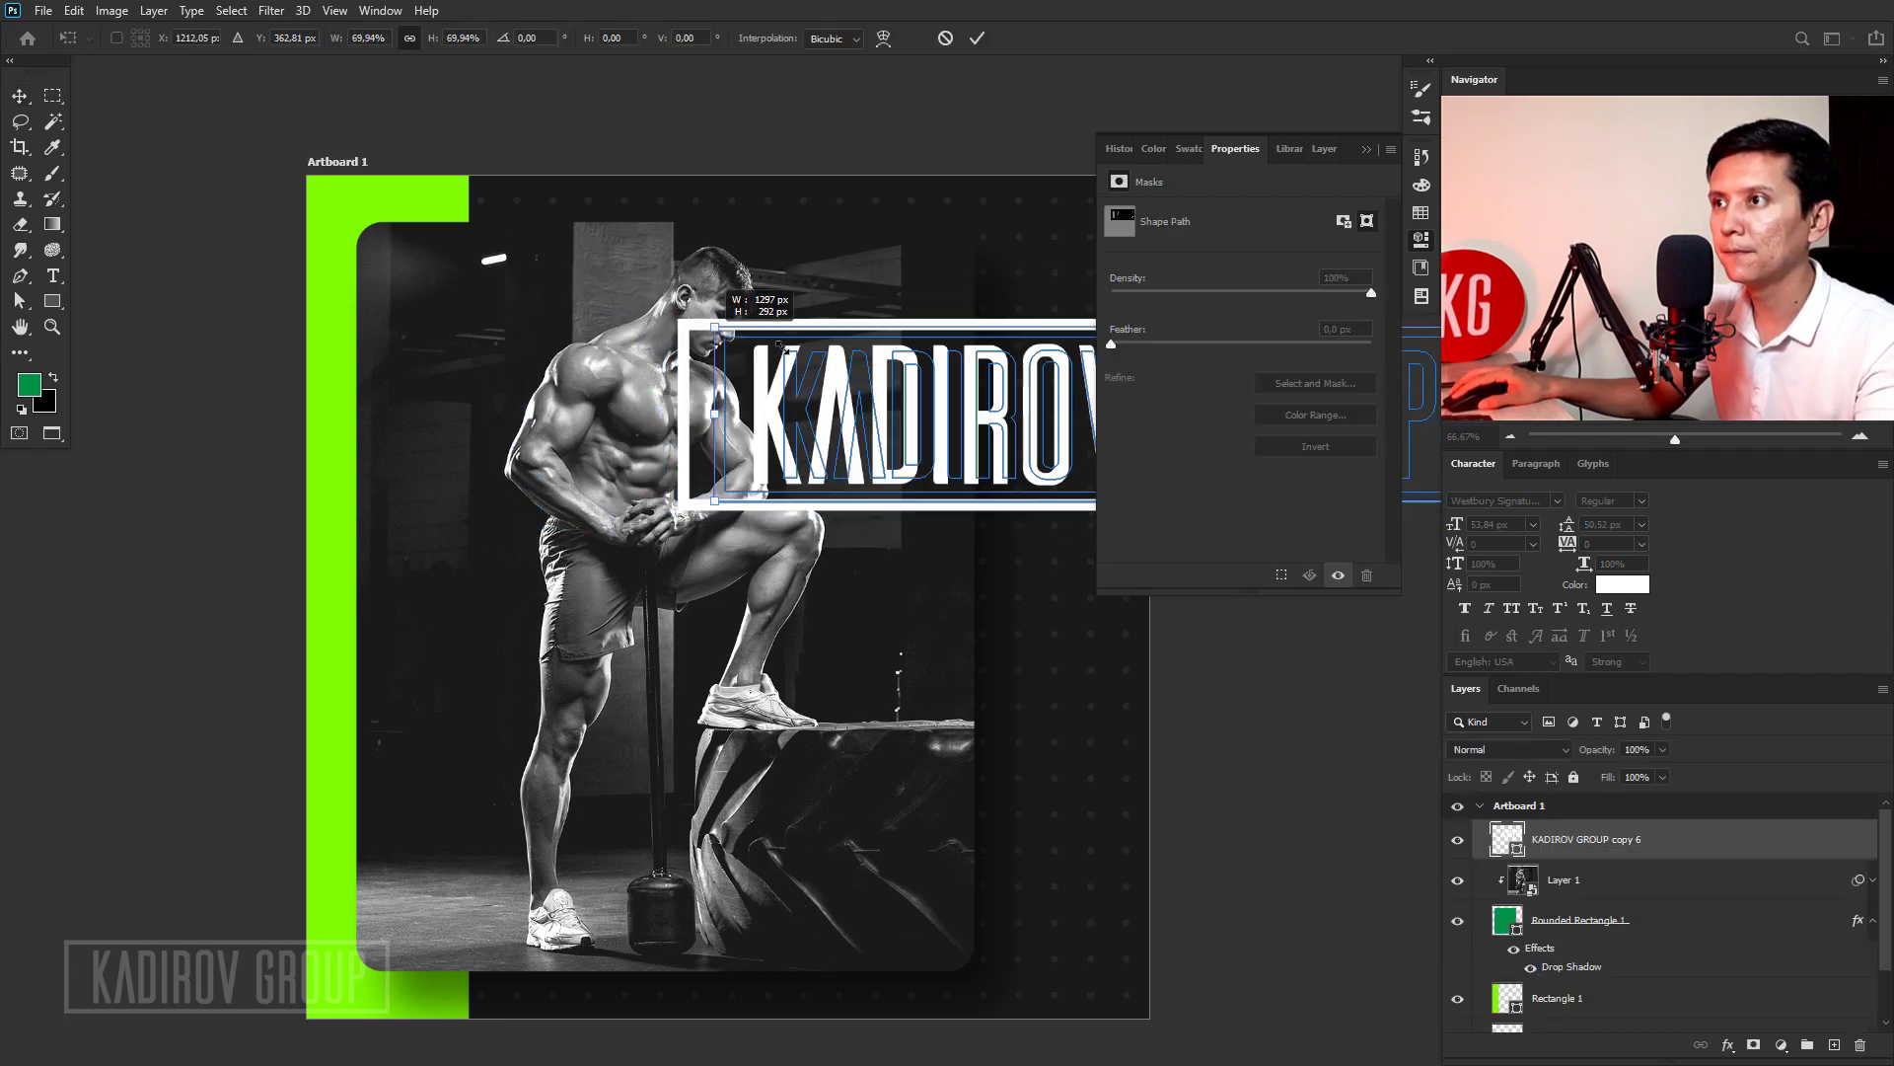
{"action": "mouse_move", "coordinate": [674, 375]}
{"action": "left_mouse_down"}
{"action": "mouse_move", "coordinate": [632, 315]}
{"action": "mouse_move", "coordinate": [522, 307]}
{"action": "left_mouse_up"}
{"action": "key", "text": "Return"}
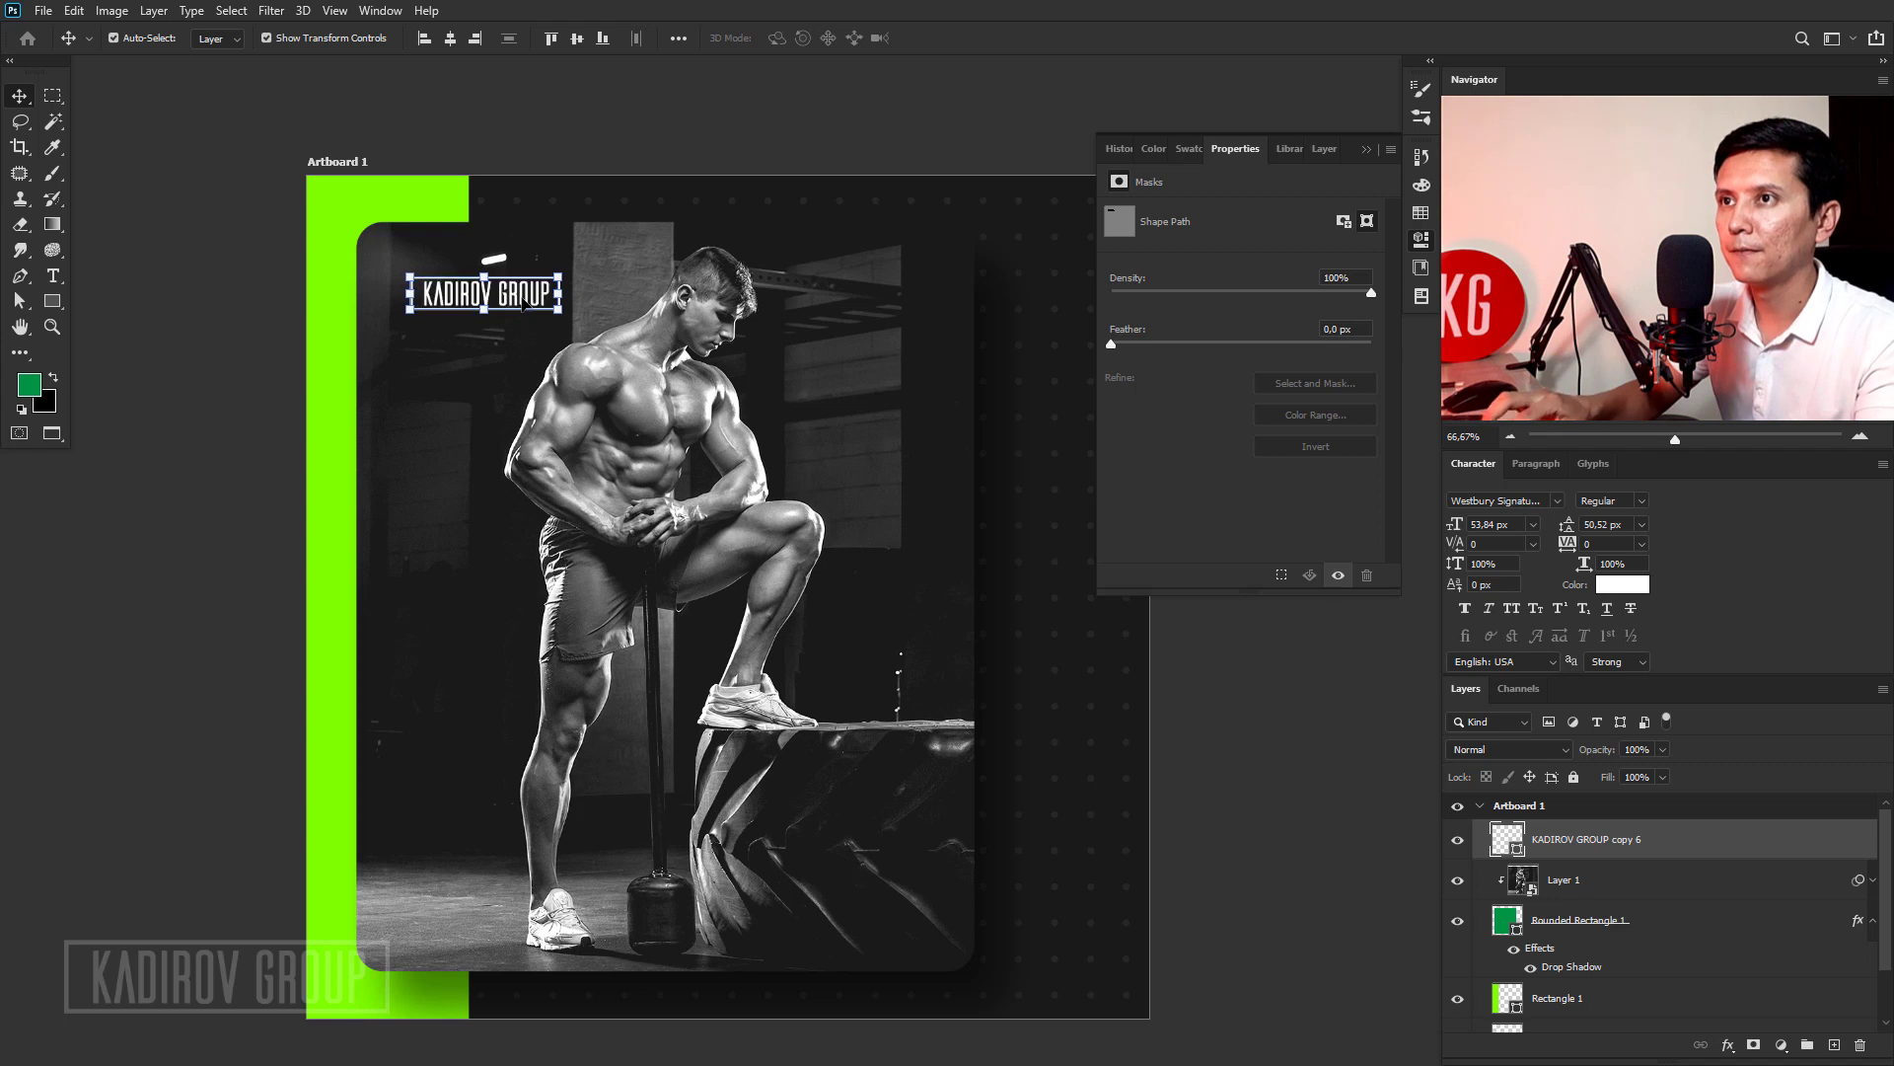
{"action": "left_click", "coordinate": [219, 554]}
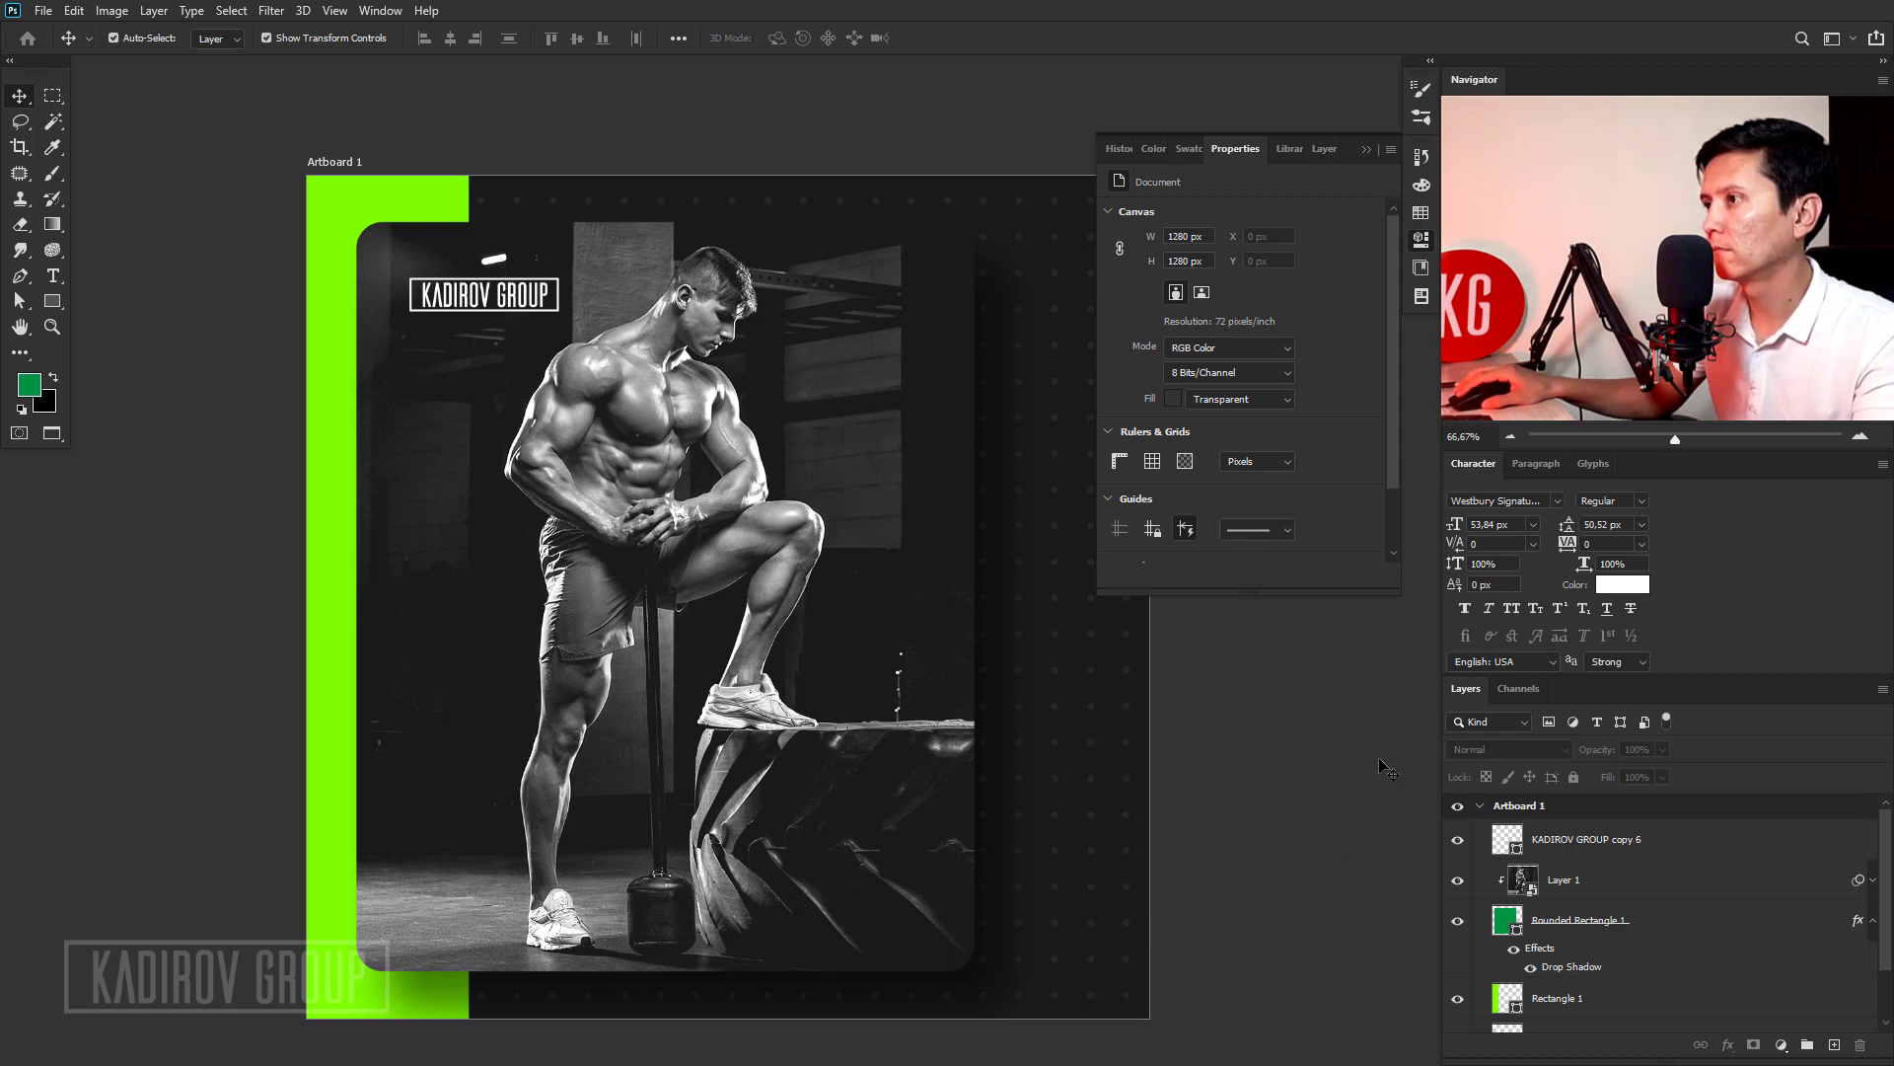
{"action": "left_click", "coordinate": [1367, 149]}
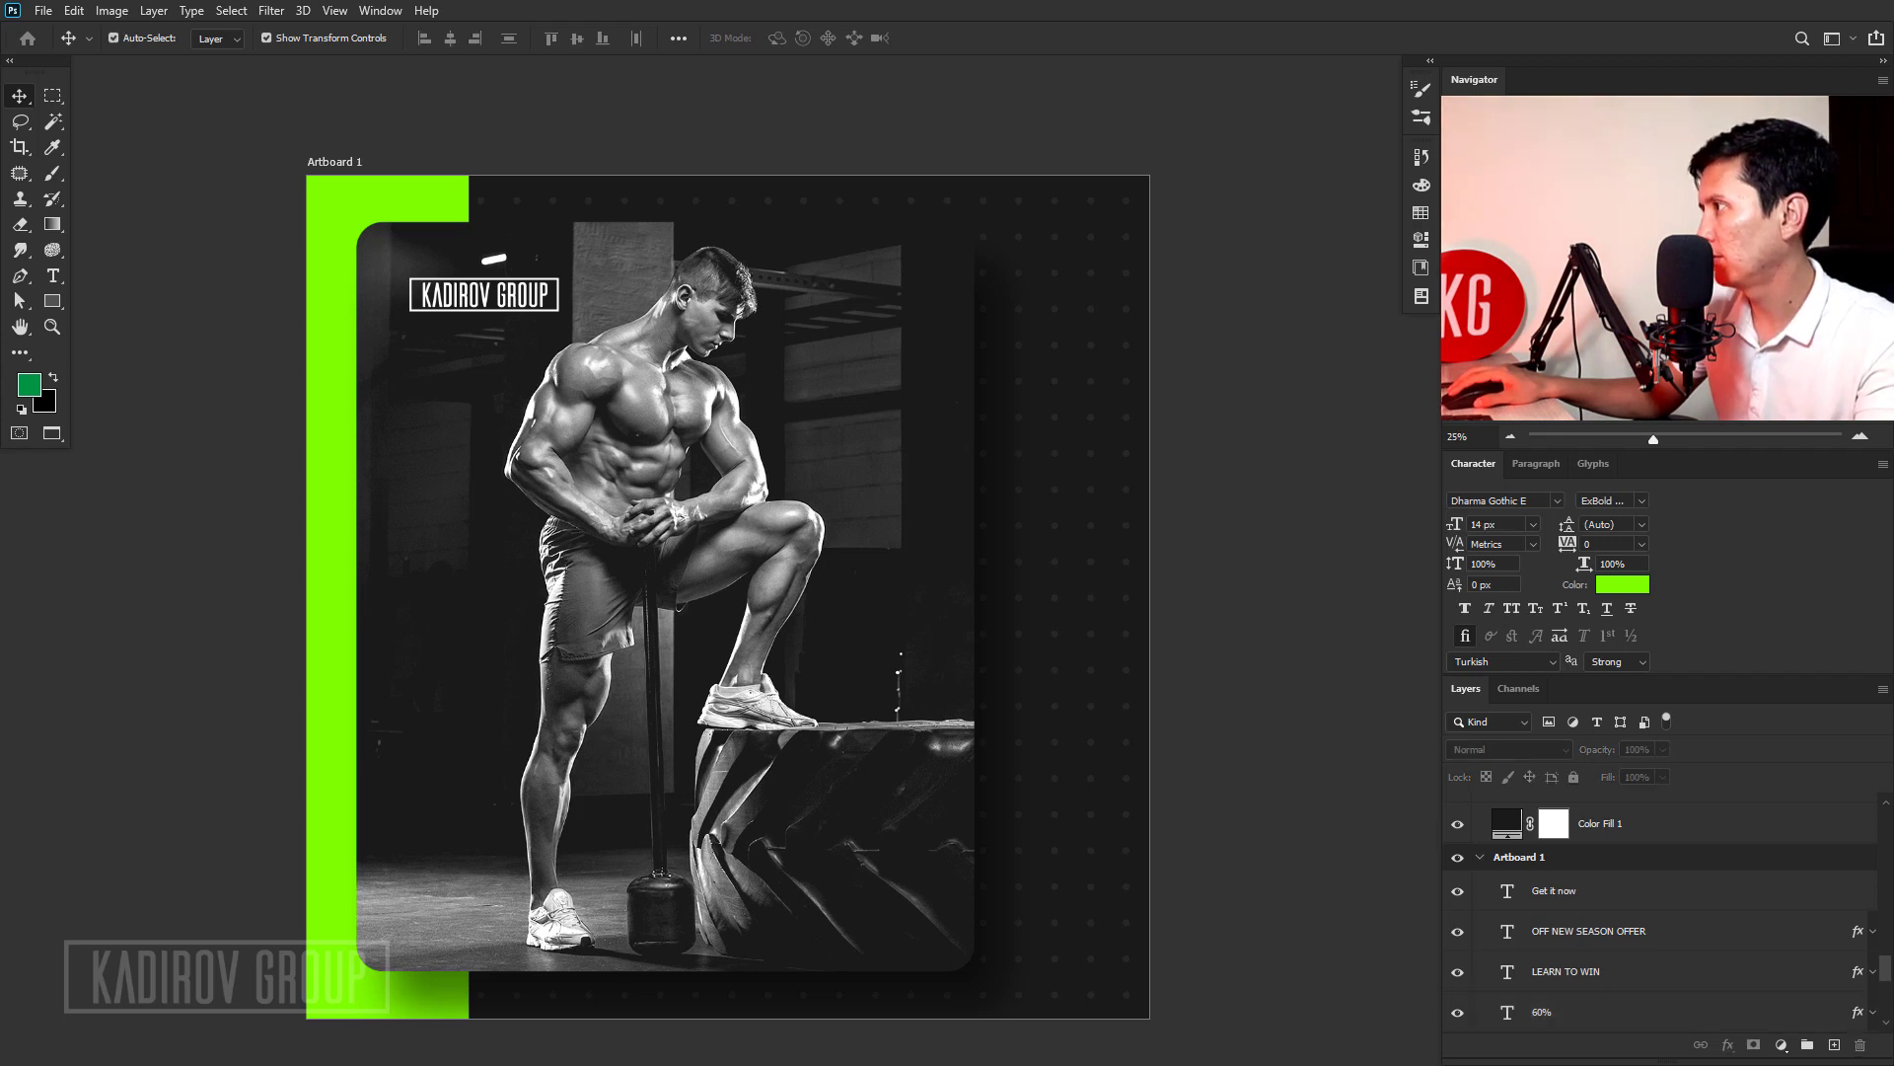
Bring the 60%, OFF NEW SEASON OFFER, LEARN TO WIN and Get it now layers onto Artboard 1's lower area.
{"action": "left_click", "coordinate": [1589, 930]}
{"action": "left_click", "coordinate": [1579, 1011], "text": "ctrl"}
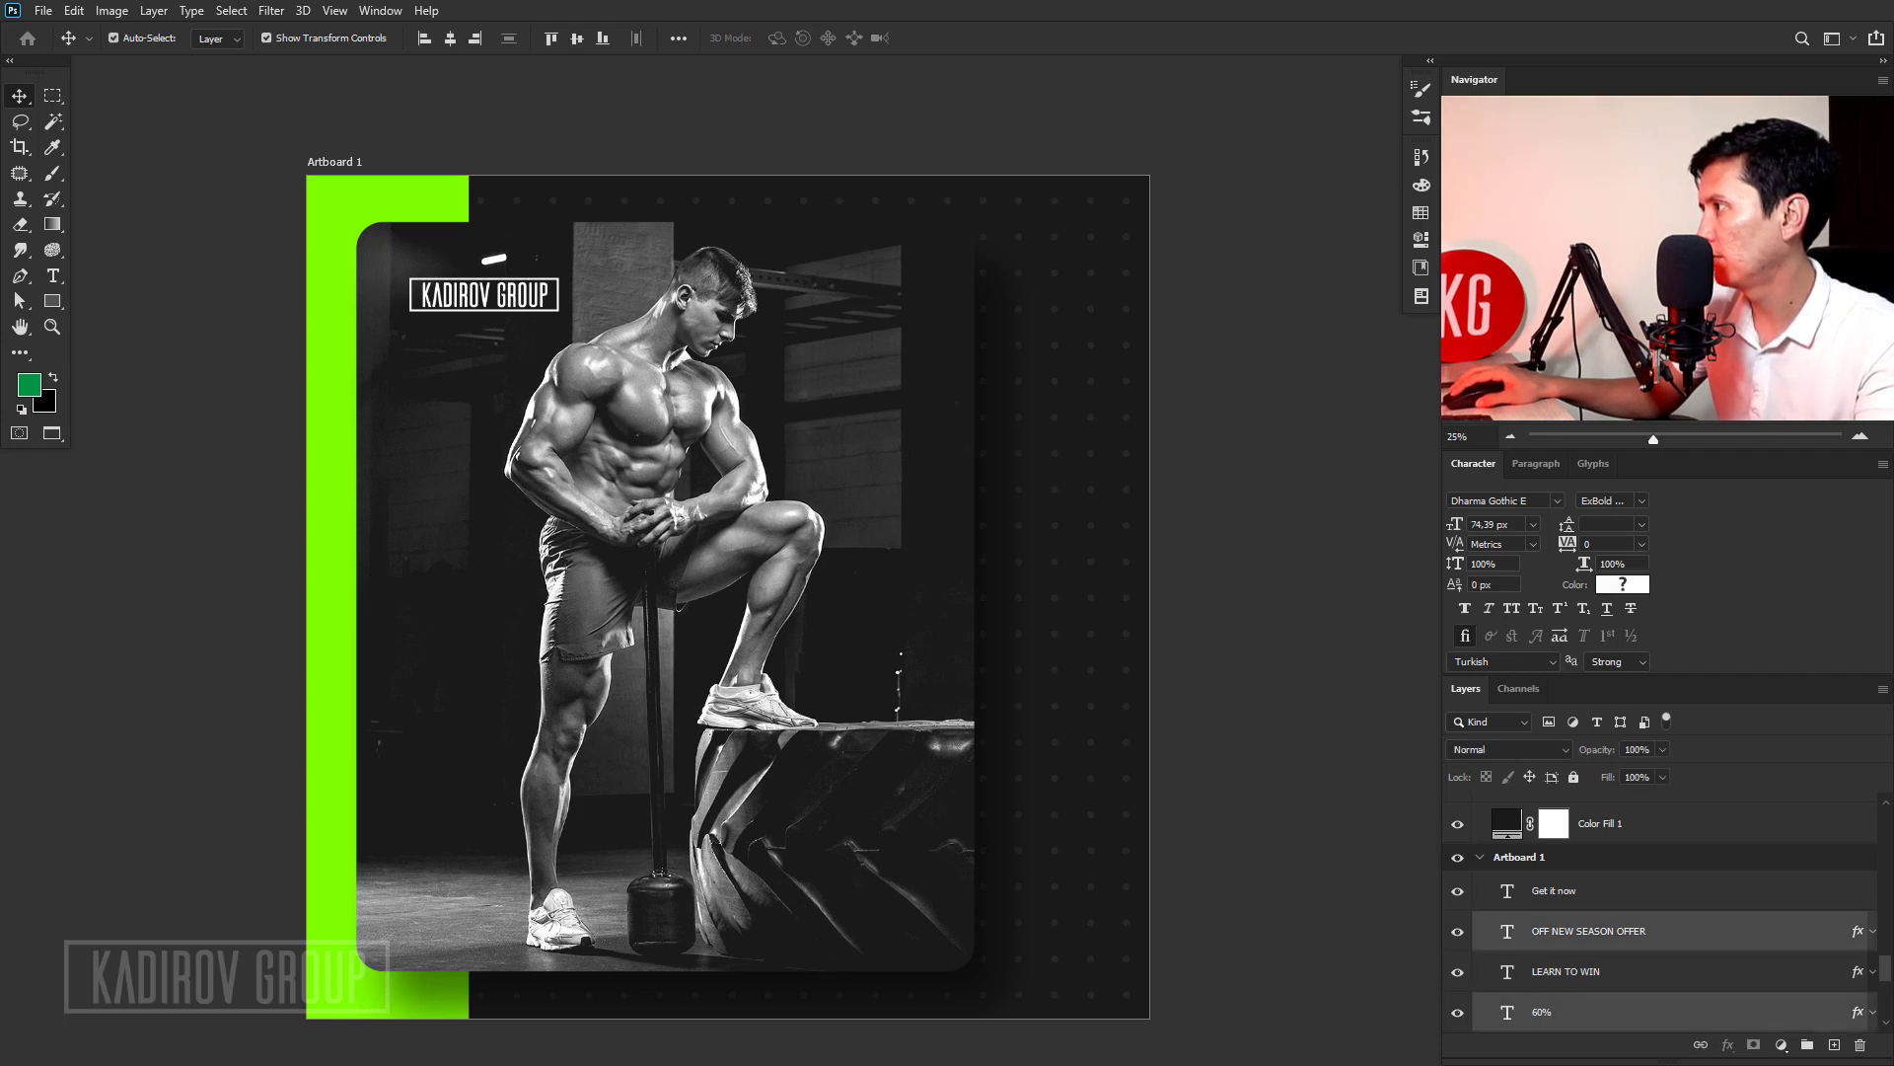
{"action": "left_click", "coordinate": [1579, 971], "text": "ctrl"}
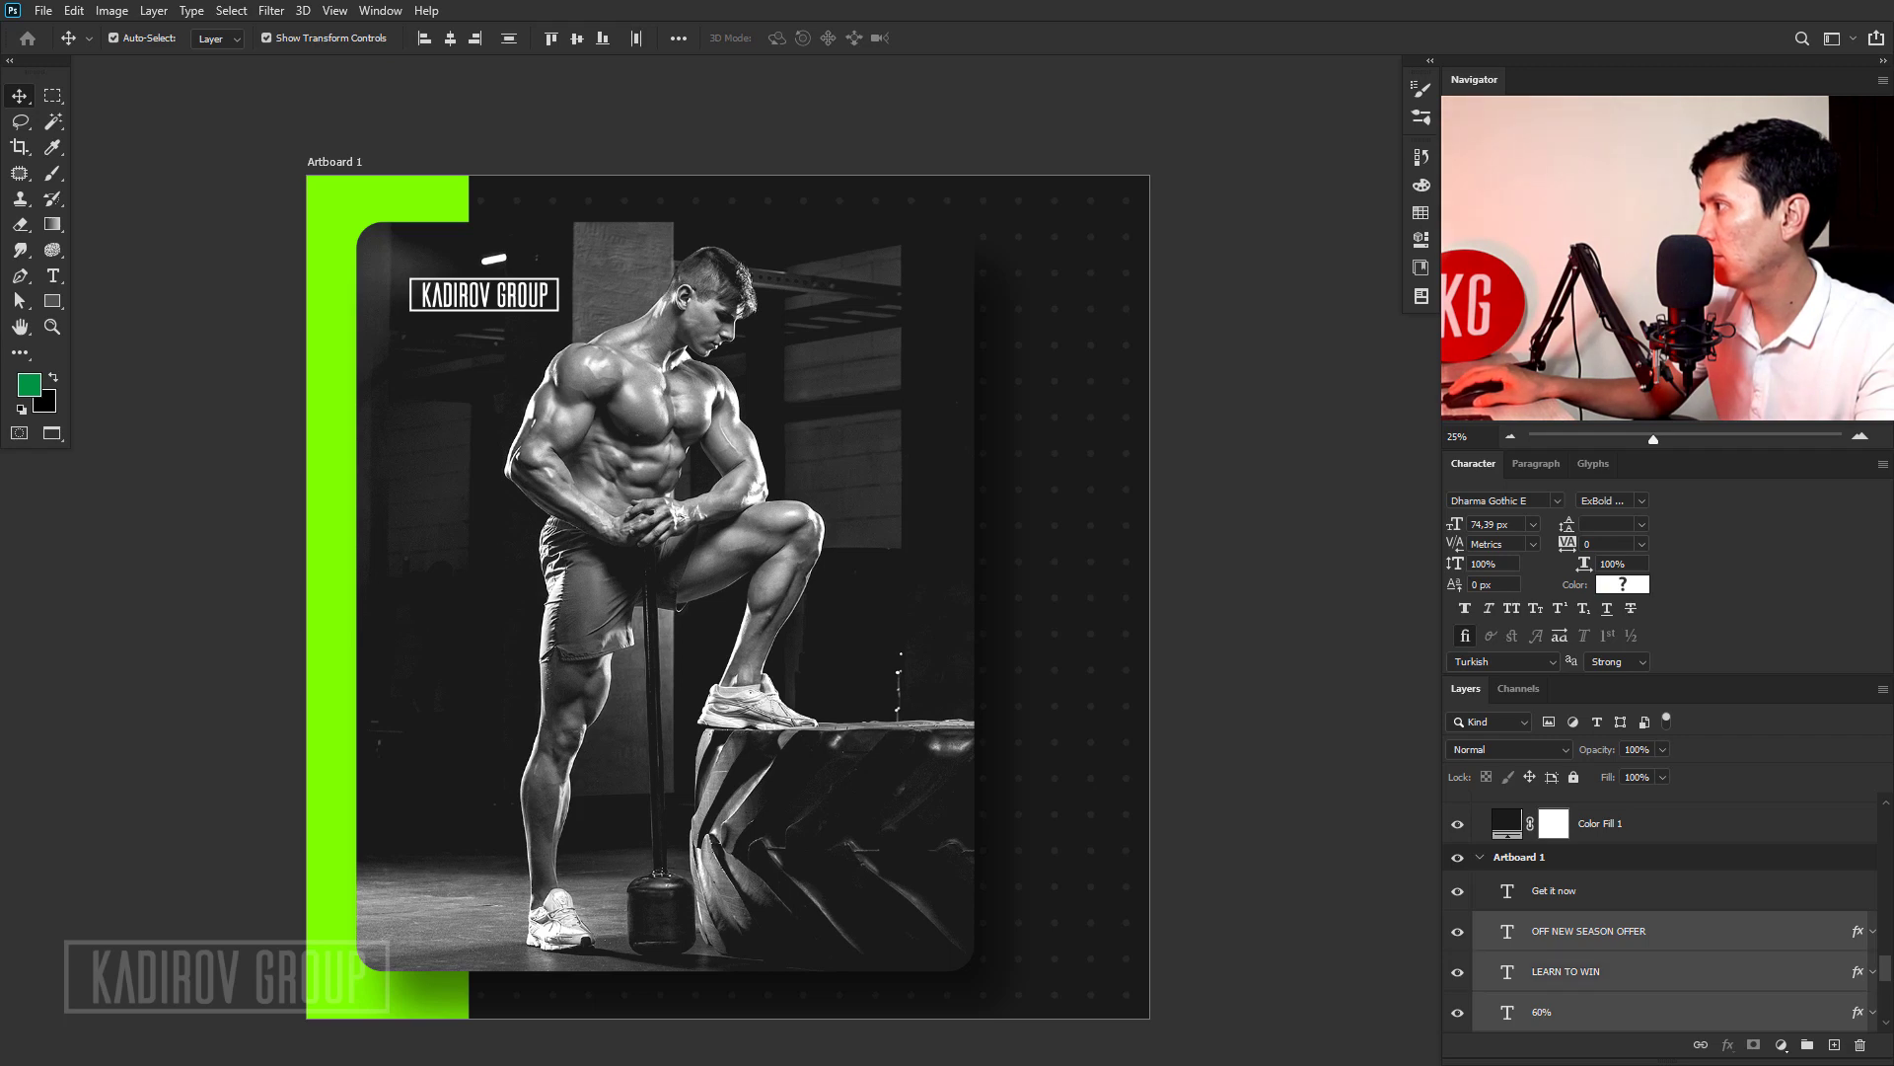
{"action": "left_click", "coordinate": [1569, 890], "text": "ctrl"}
{"action": "key", "text": "ctrl+shift+bracketright"}
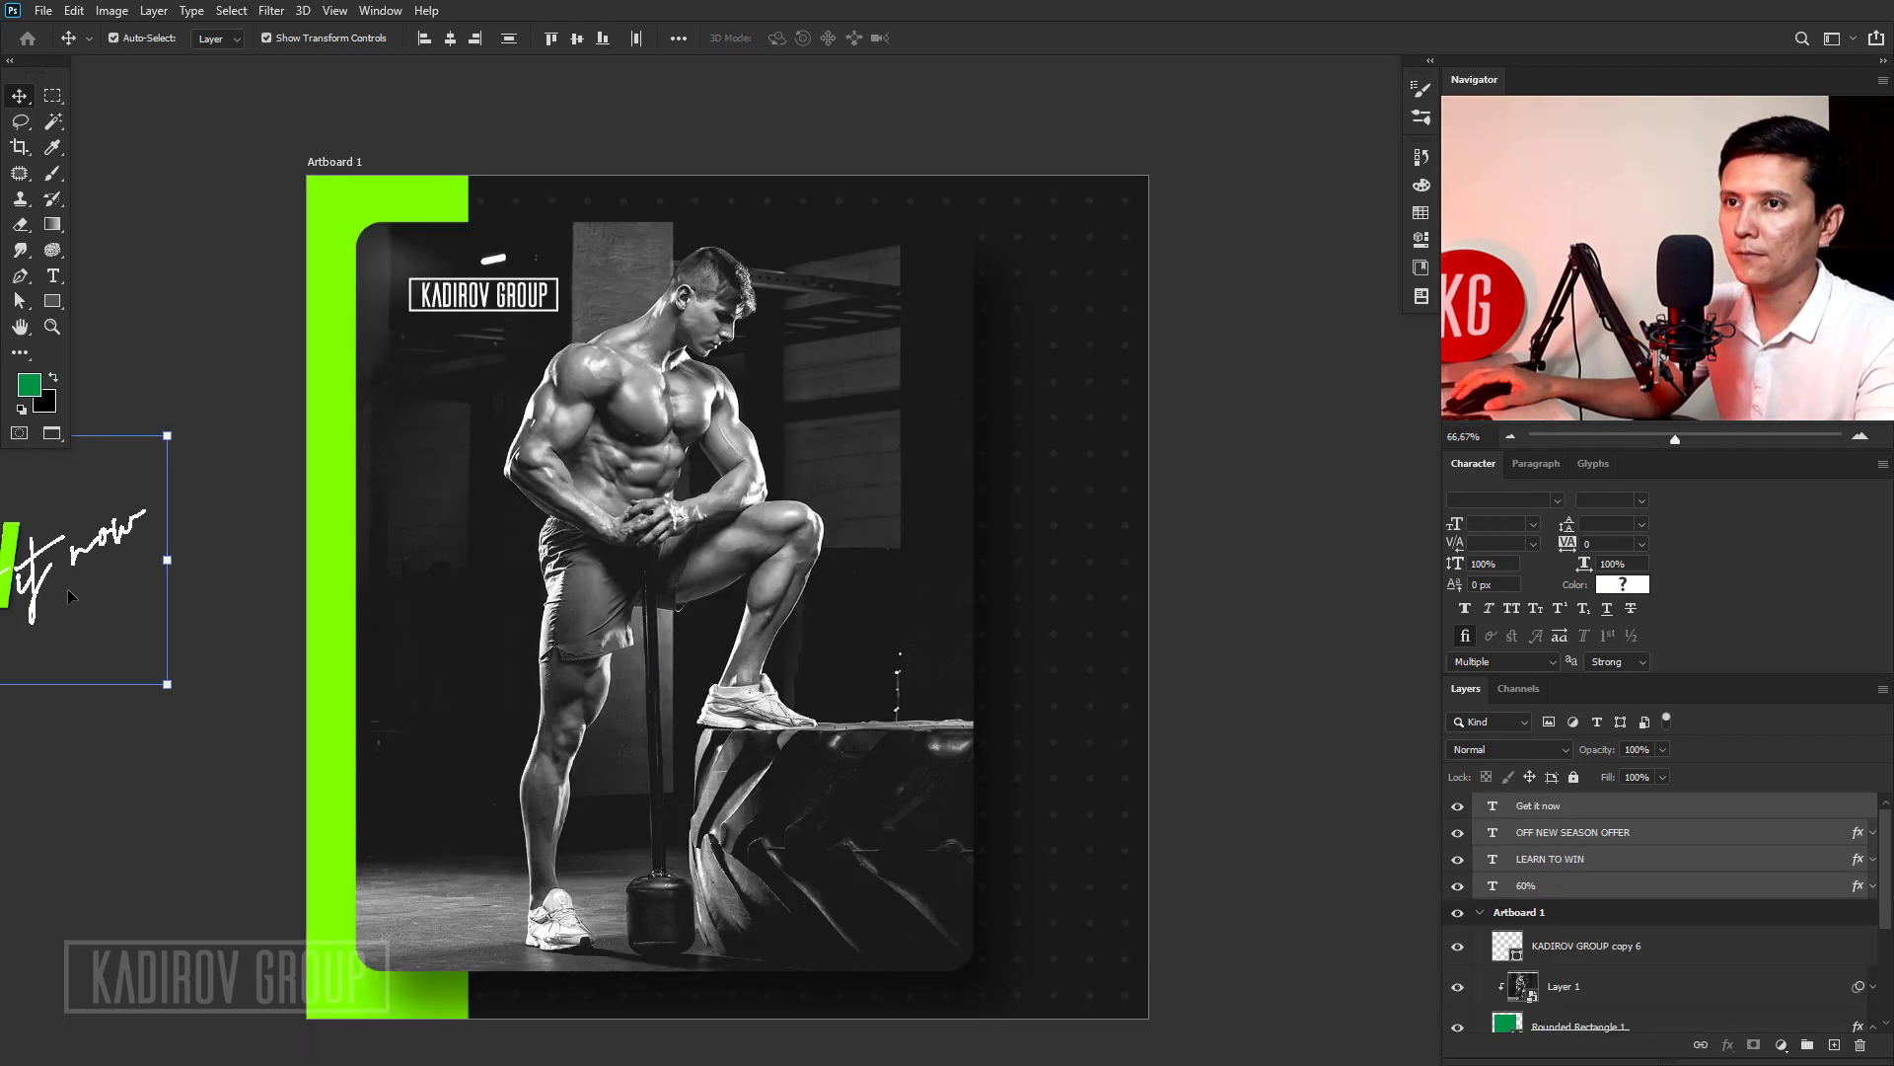
{"action": "left_click_drag", "start_coordinate": [36, 573], "coordinate": [893, 858]}
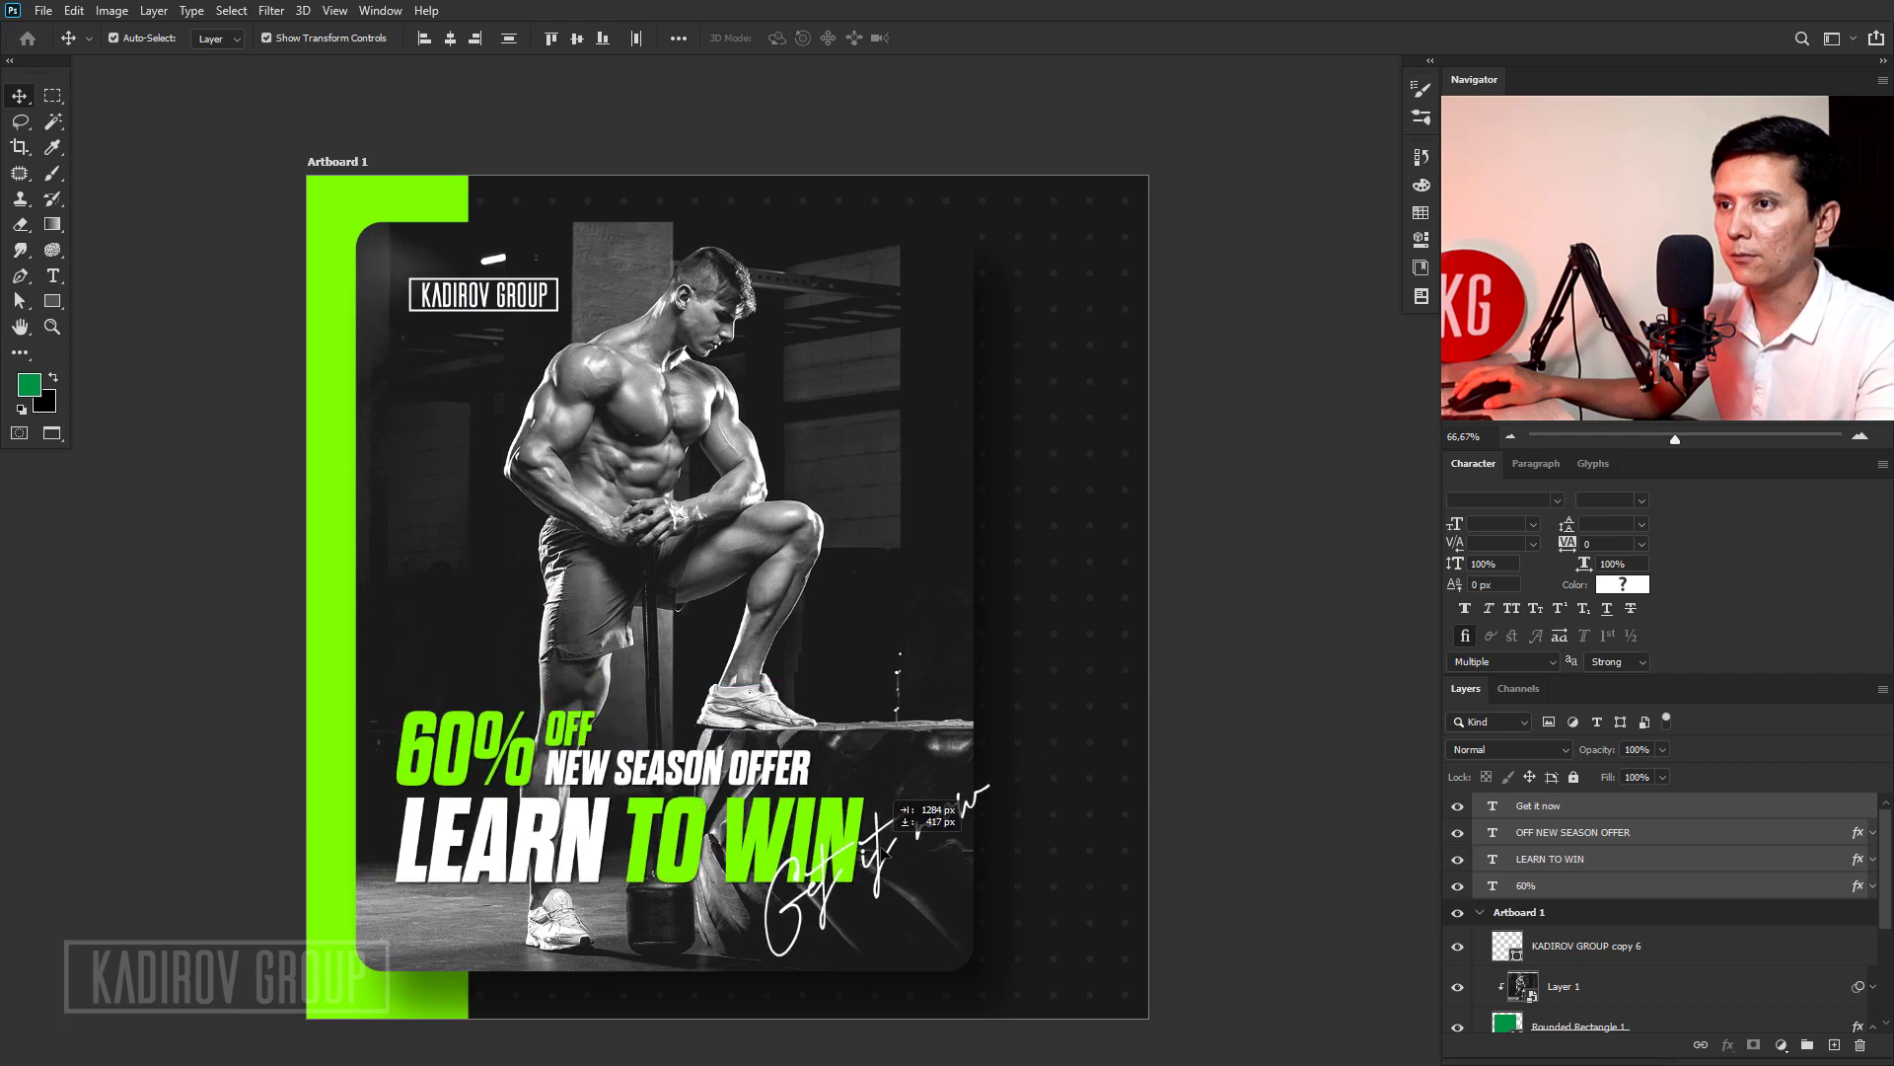
{"action": "scroll", "coordinate": [1024, 829], "scroll_direction": "up", "scroll_amount": 2}
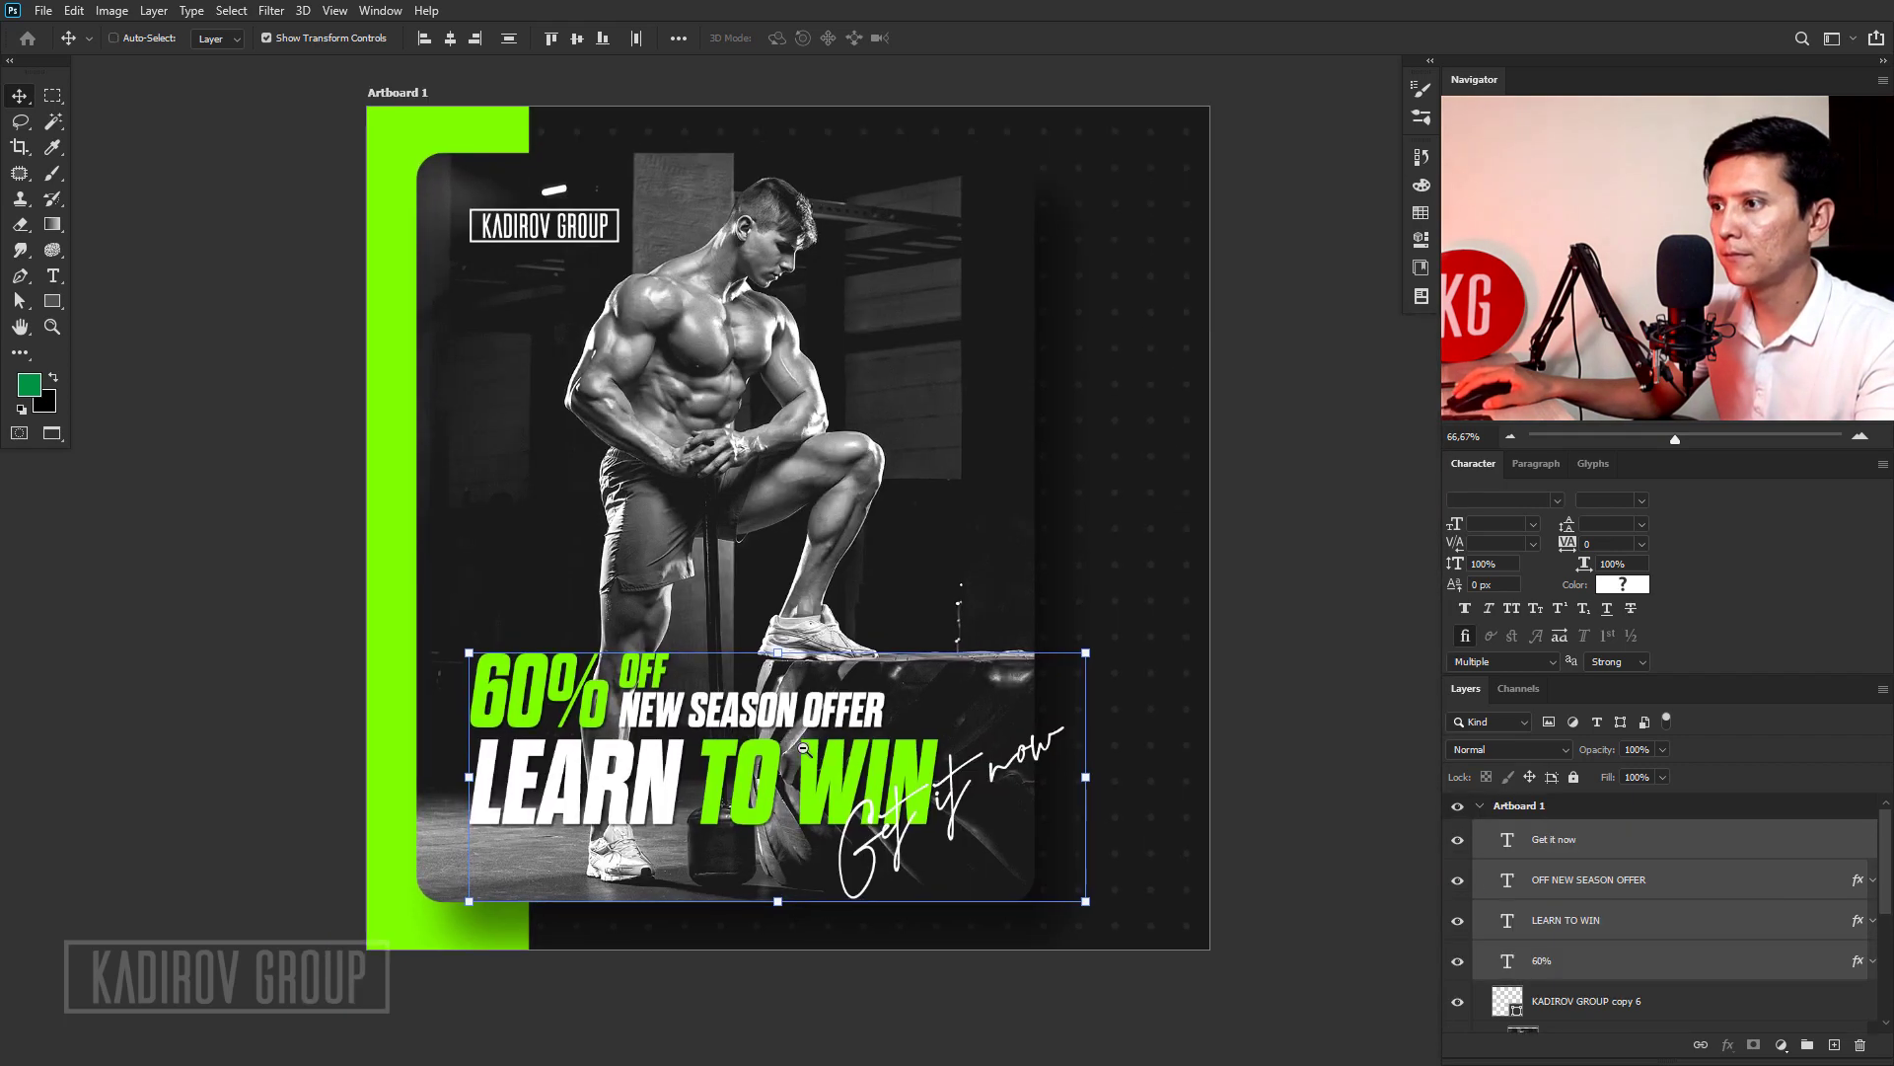
{"action": "scroll", "coordinate": [888, 770], "scroll_direction": "down", "scroll_amount": 4}
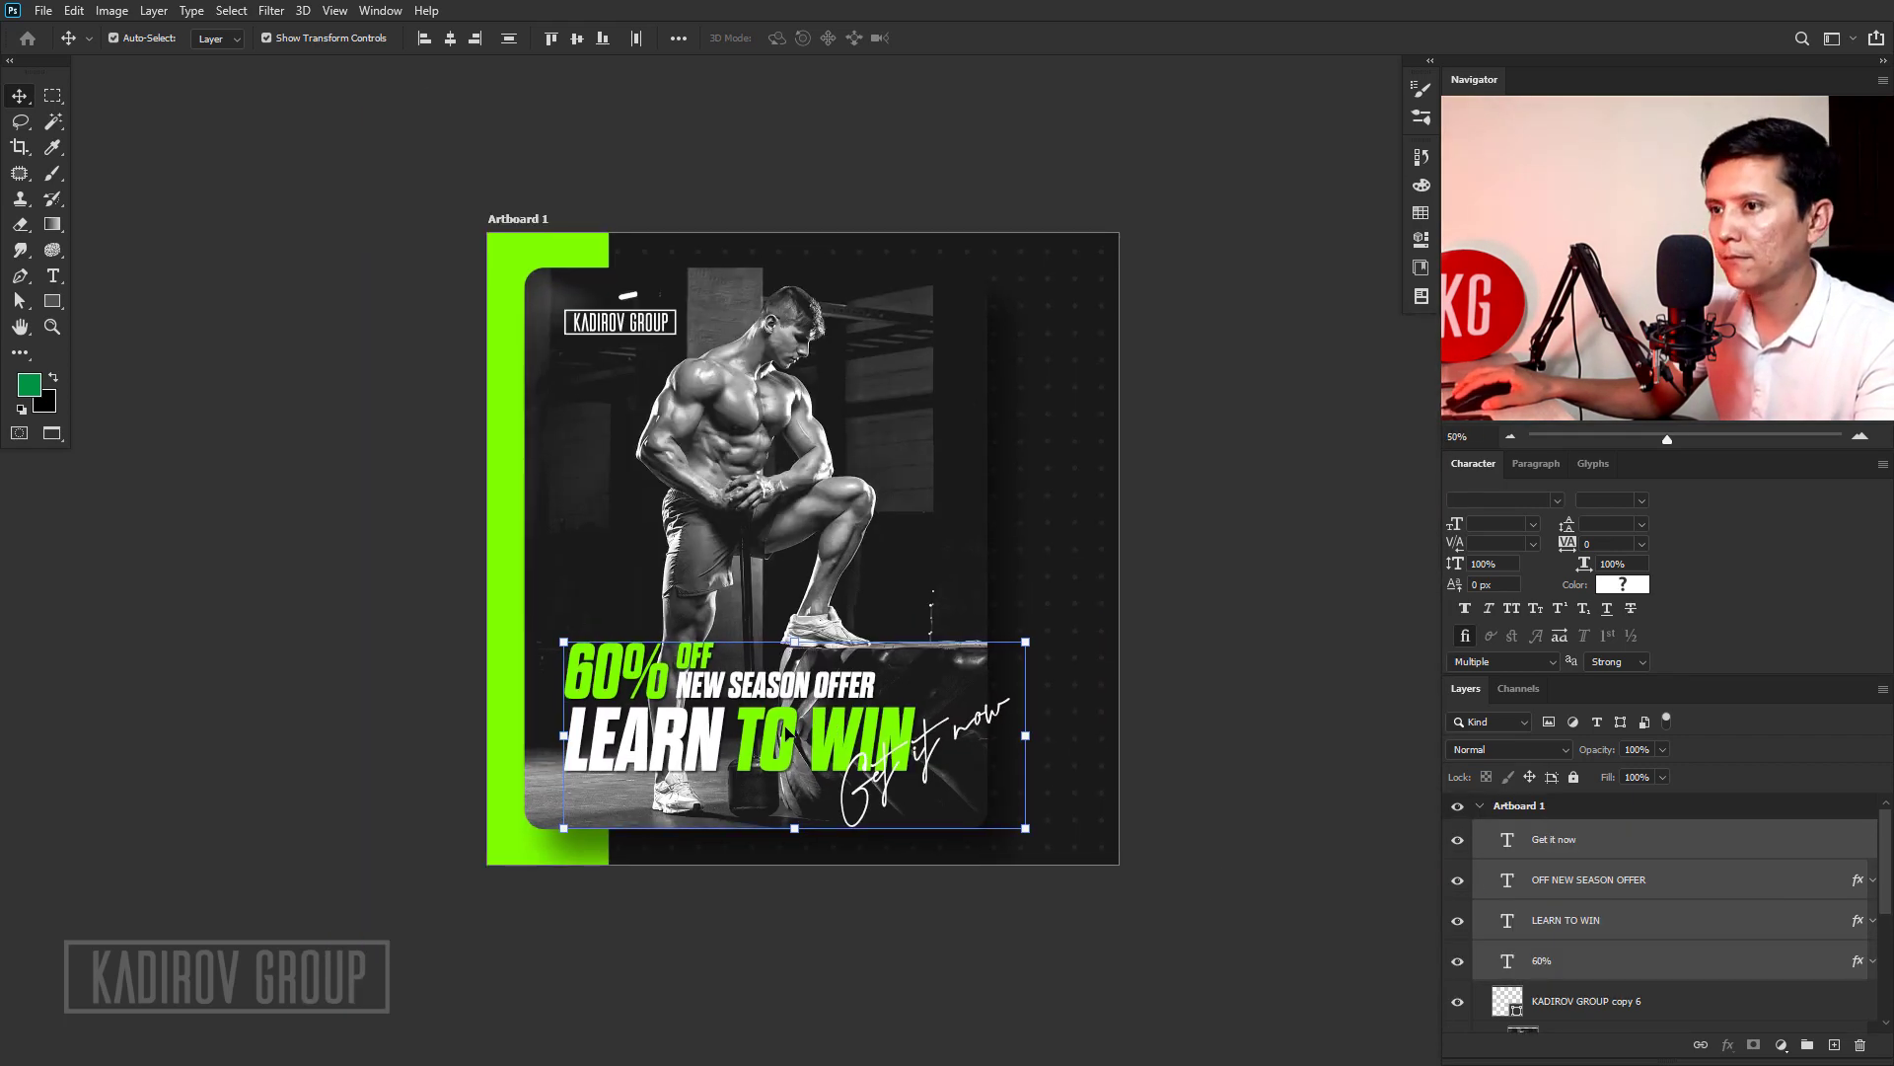
{"action": "left_click_drag", "start_coordinate": [790, 732], "coordinate": [789, 747]}
Check the 60% and Get it now texts, zooming to 100% on the text block.
{"action": "left_click", "coordinate": [335, 674]}
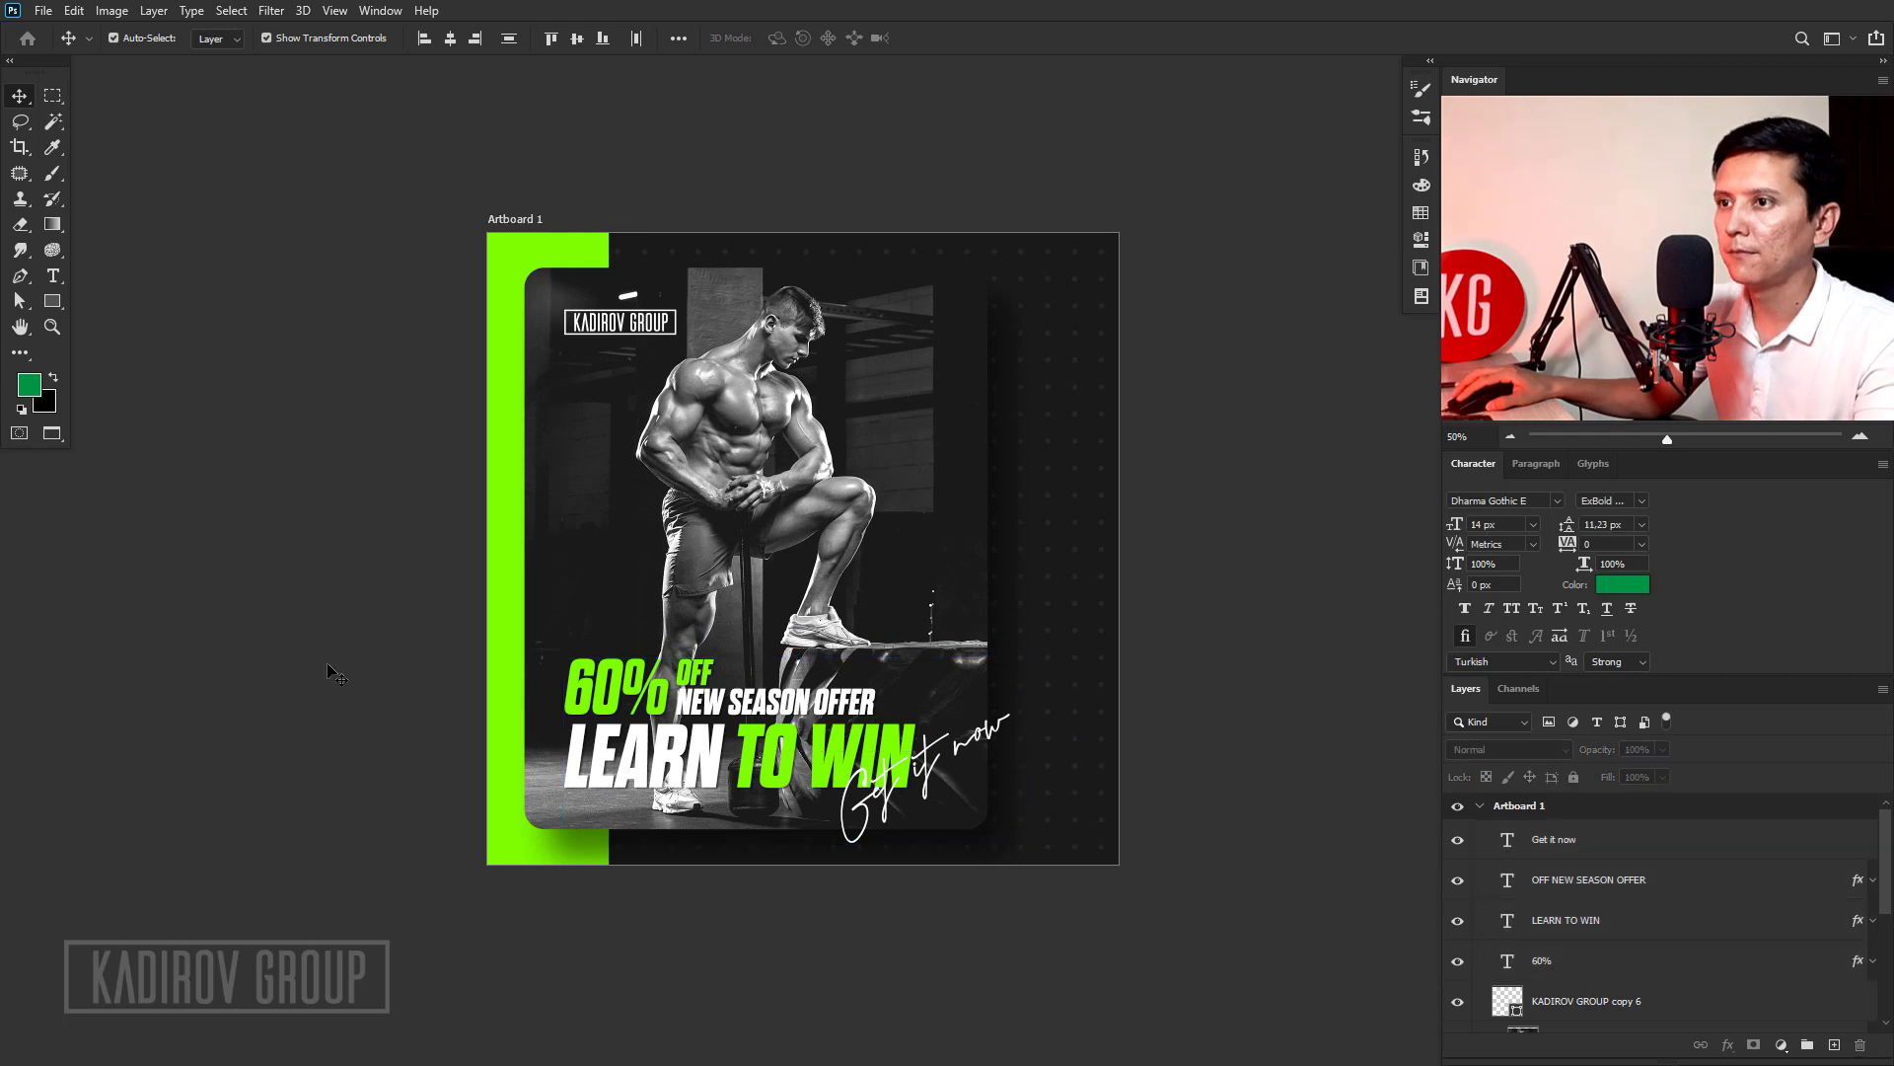
{"action": "left_click", "coordinate": [606, 693]}
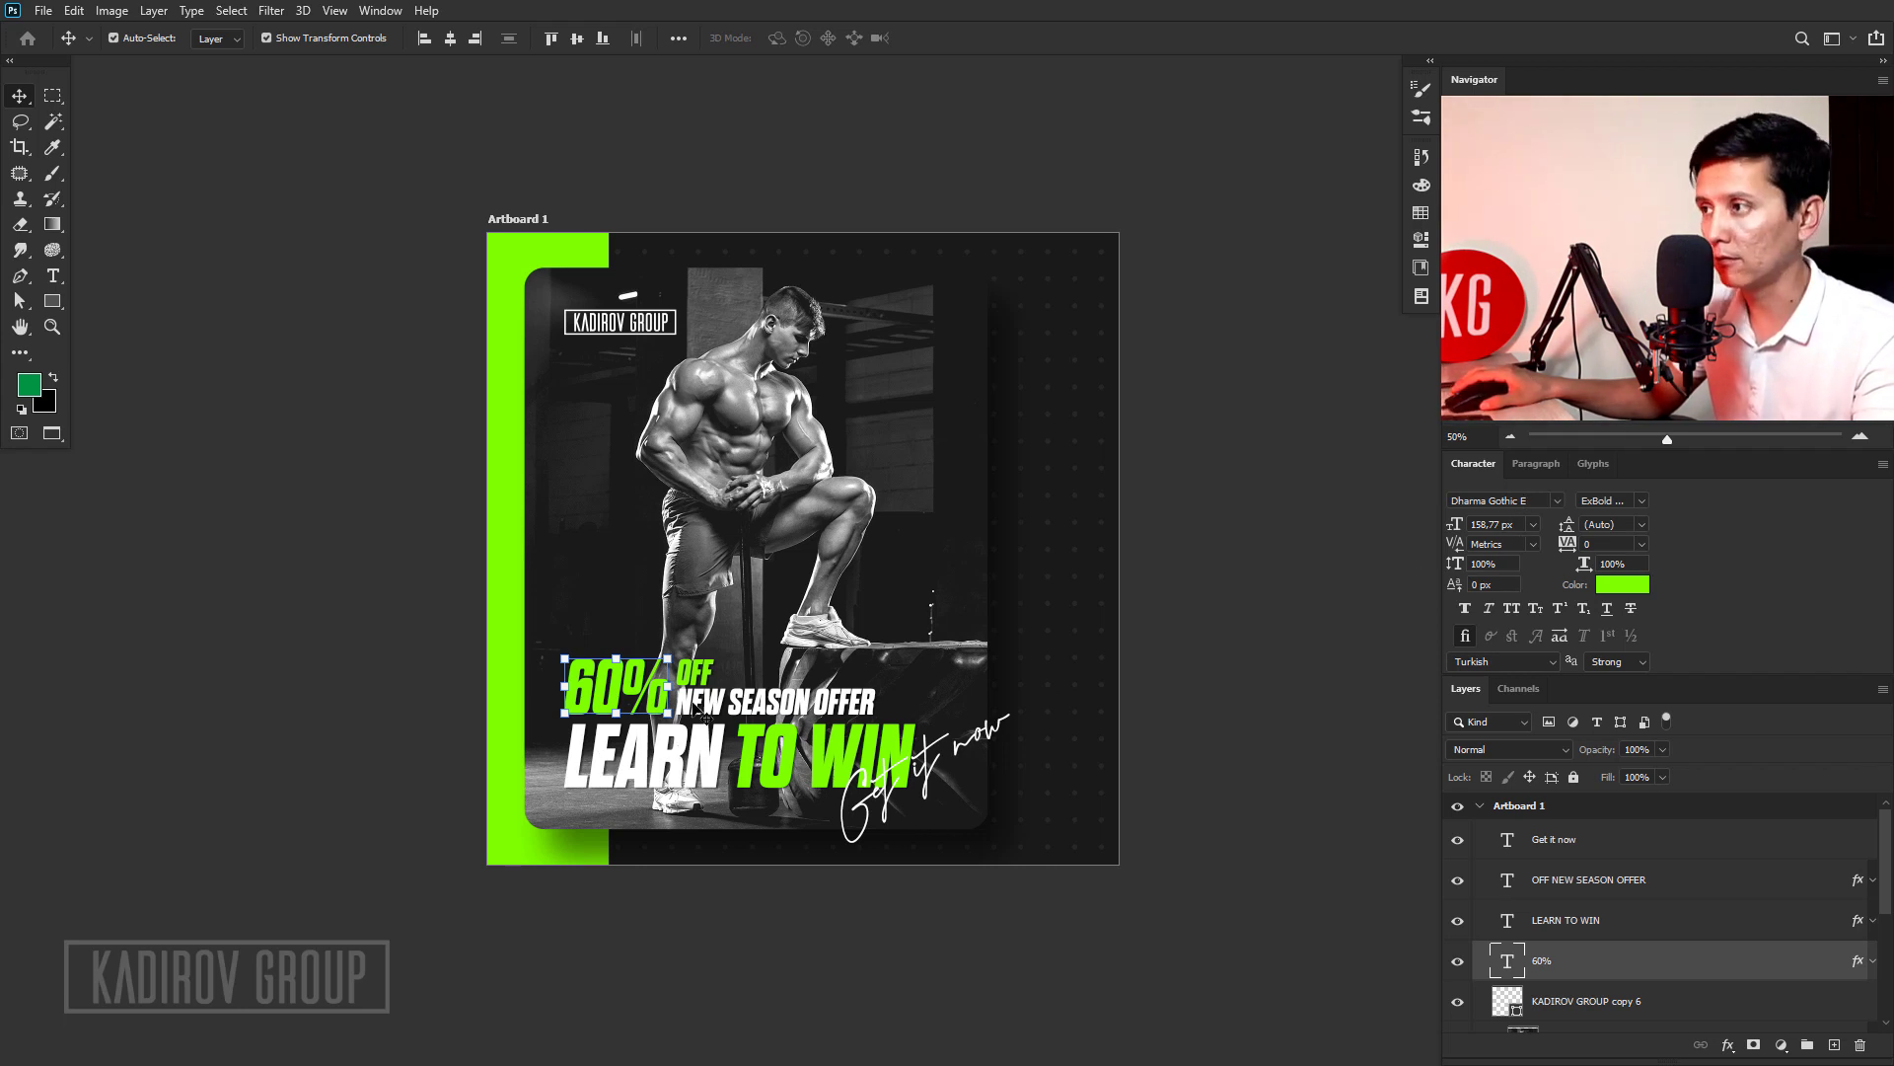
{"action": "left_click", "coordinate": [903, 801]}
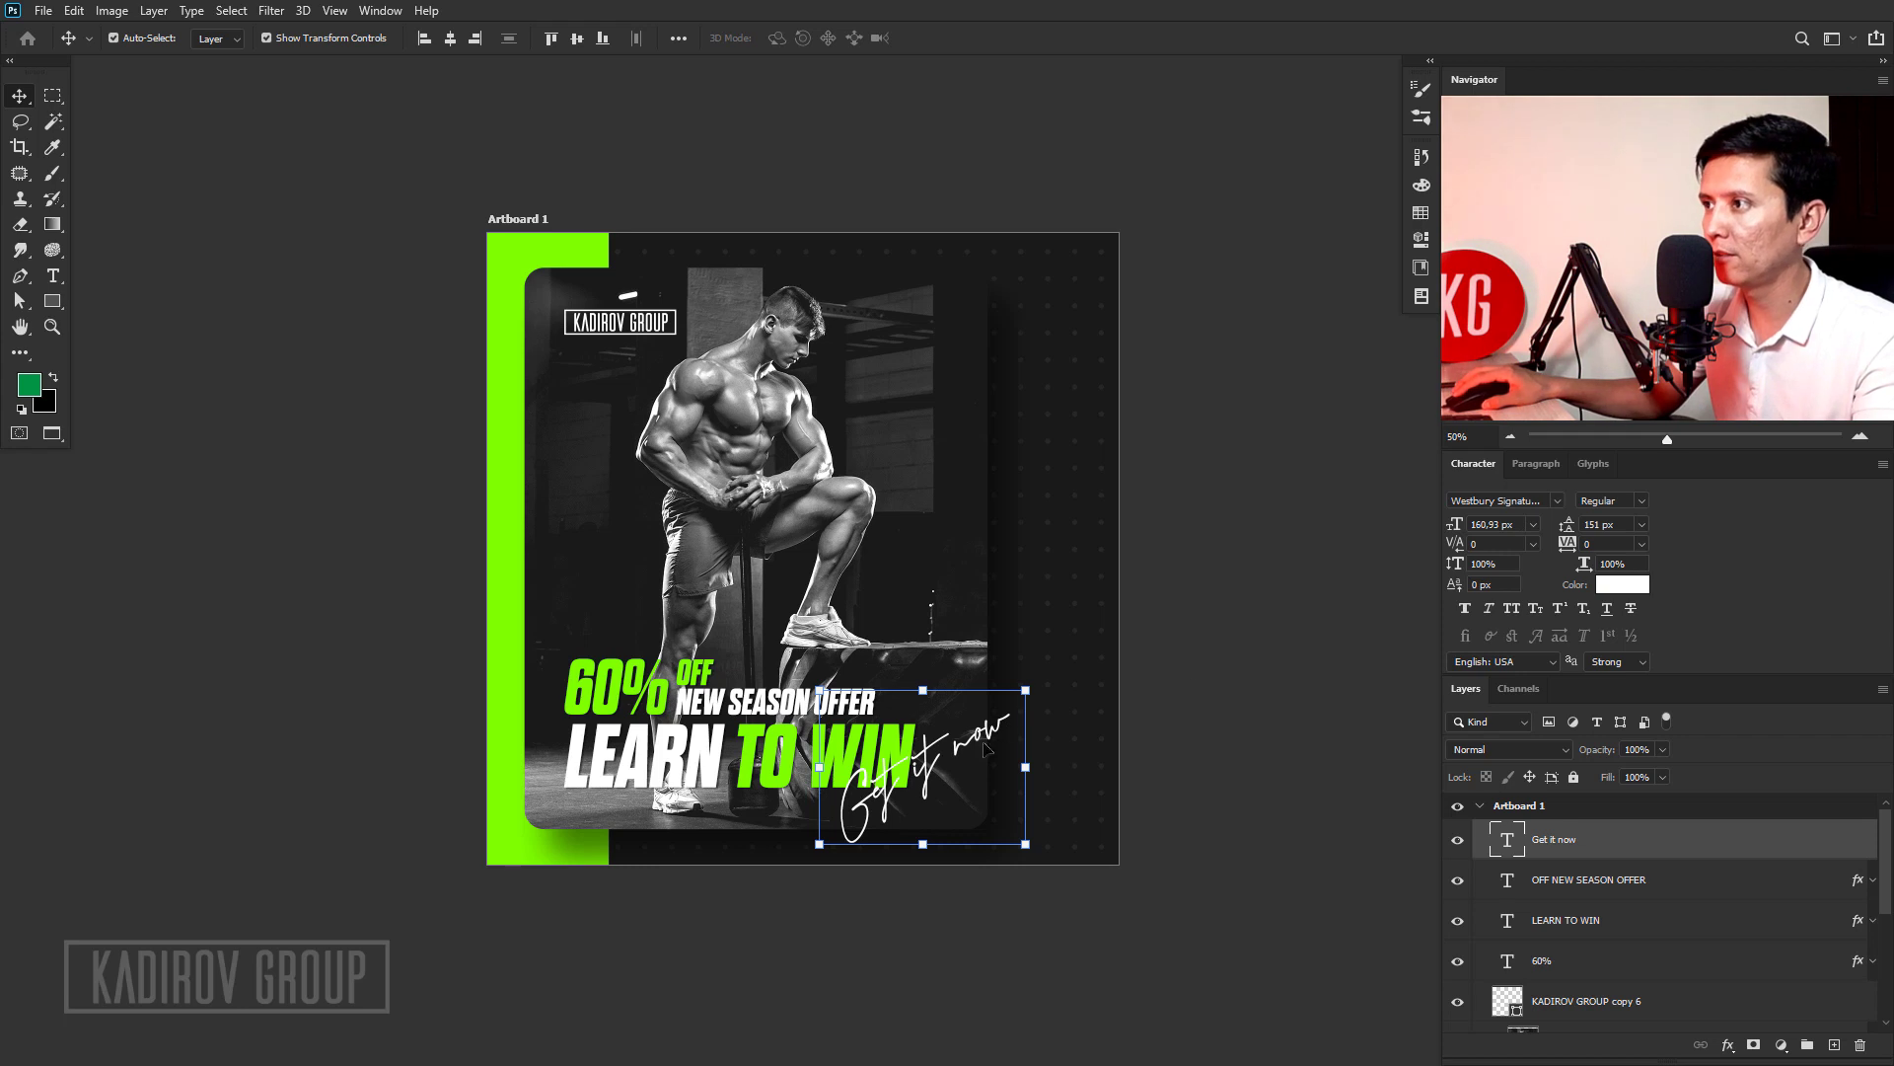
{"action": "left_click", "coordinate": [1265, 671]}
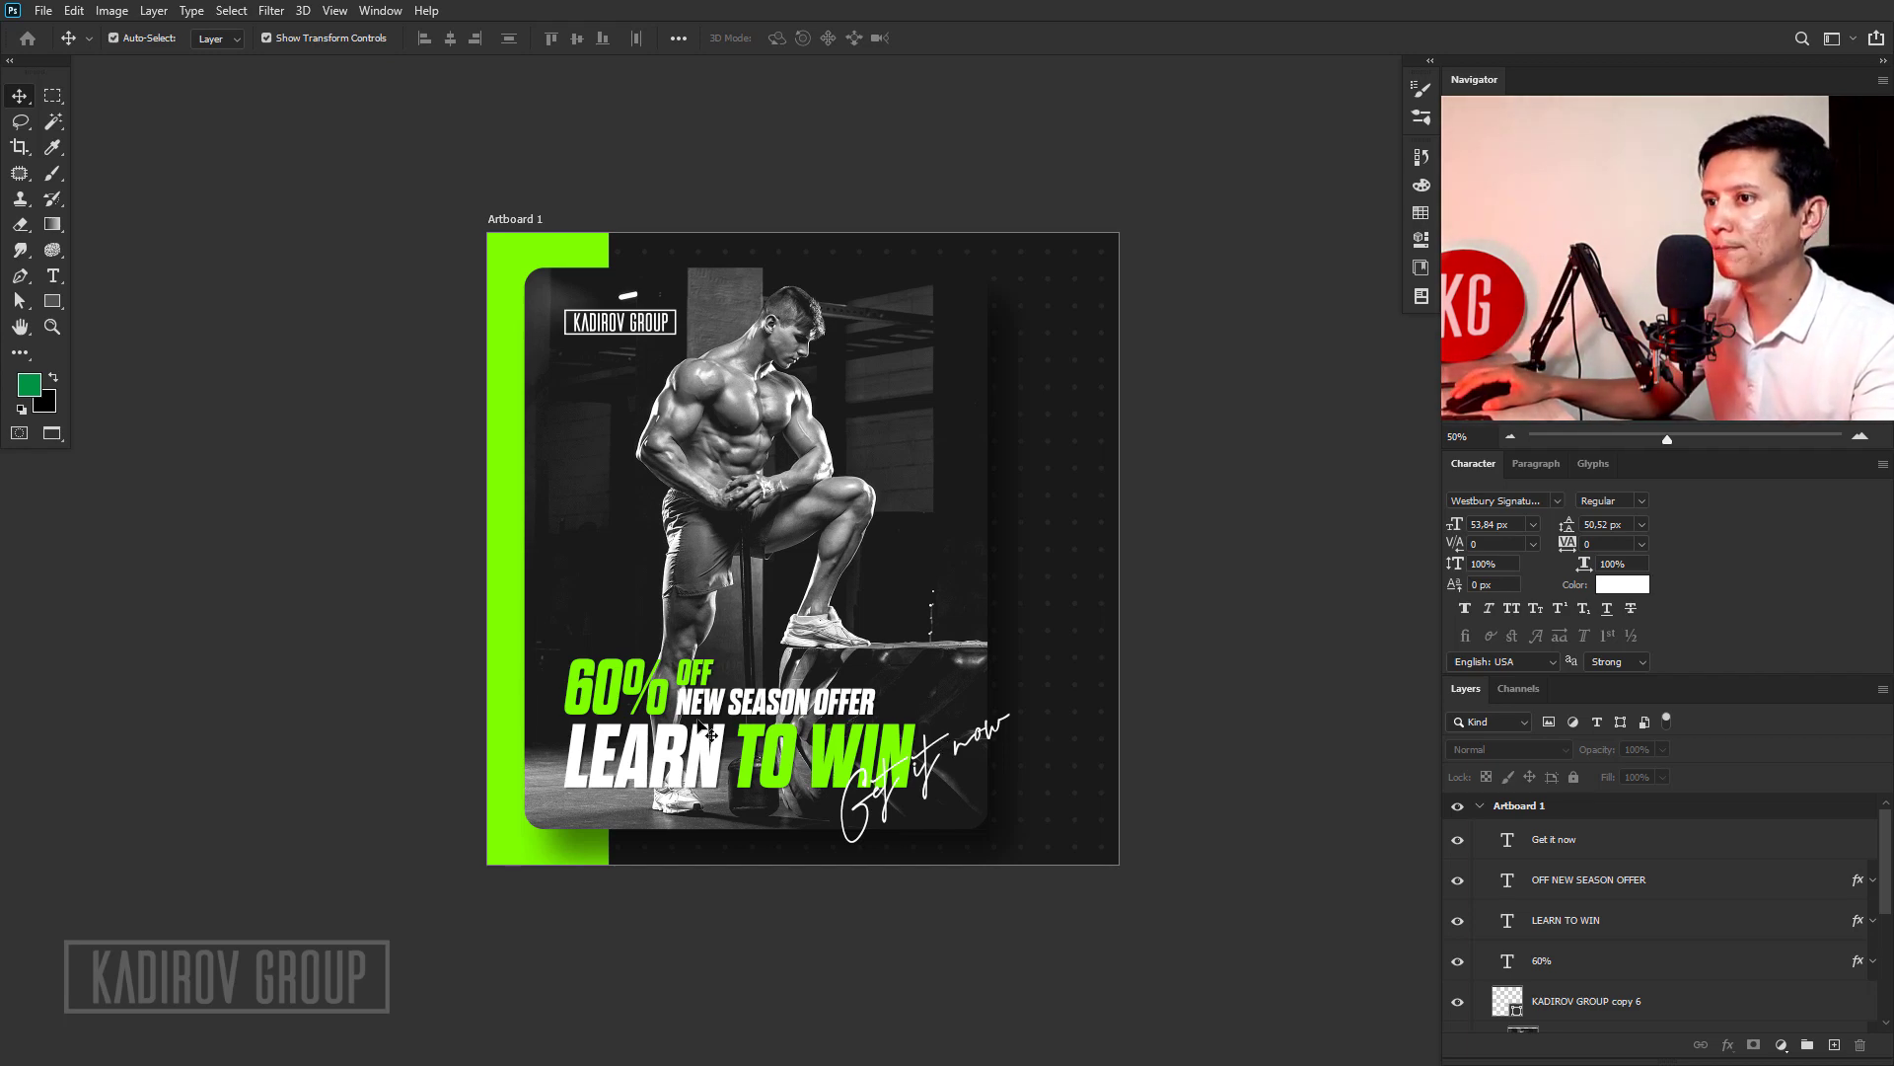
{"action": "key", "text": "ctrl+plus"}
{"action": "key", "text": "ctrl+plus"}
{"action": "left_click", "coordinate": [413, 631]}
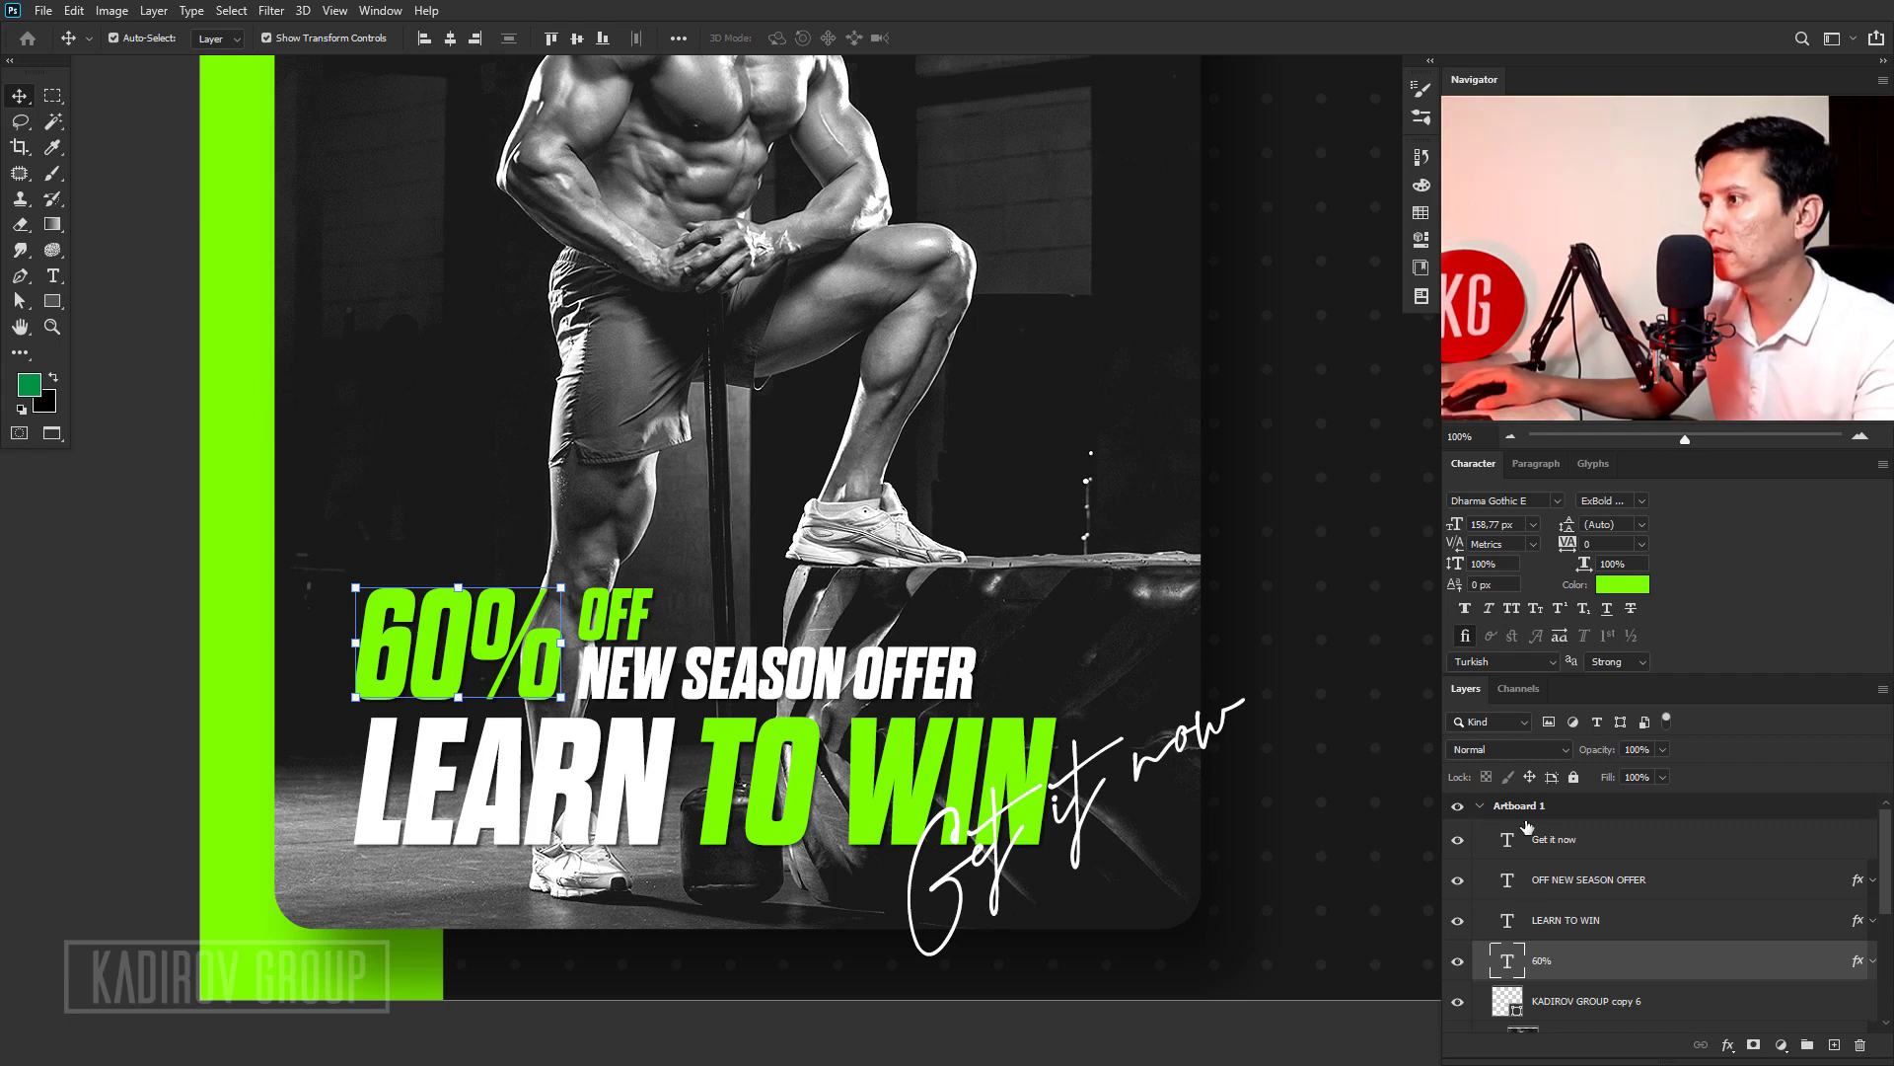
{"action": "left_click", "coordinate": [1641, 501]}
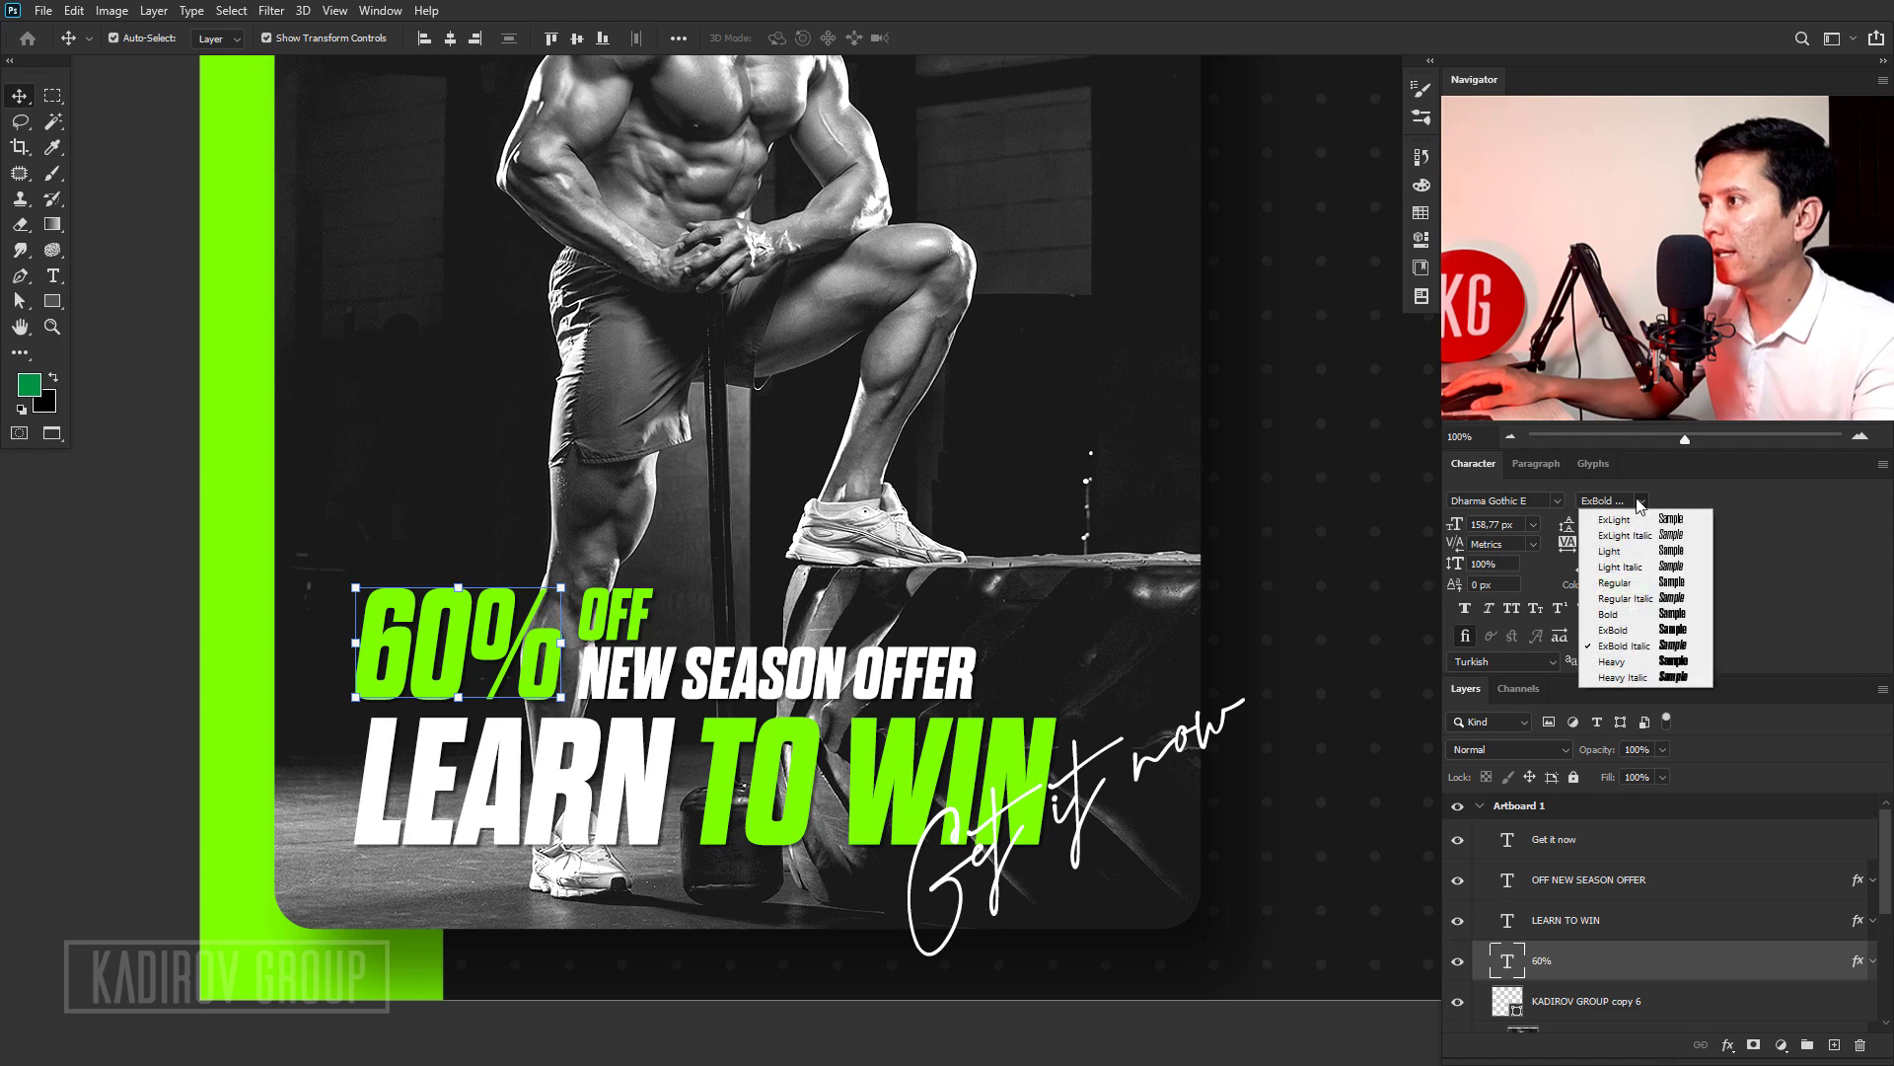
{"action": "left_click", "coordinate": [1635, 647]}
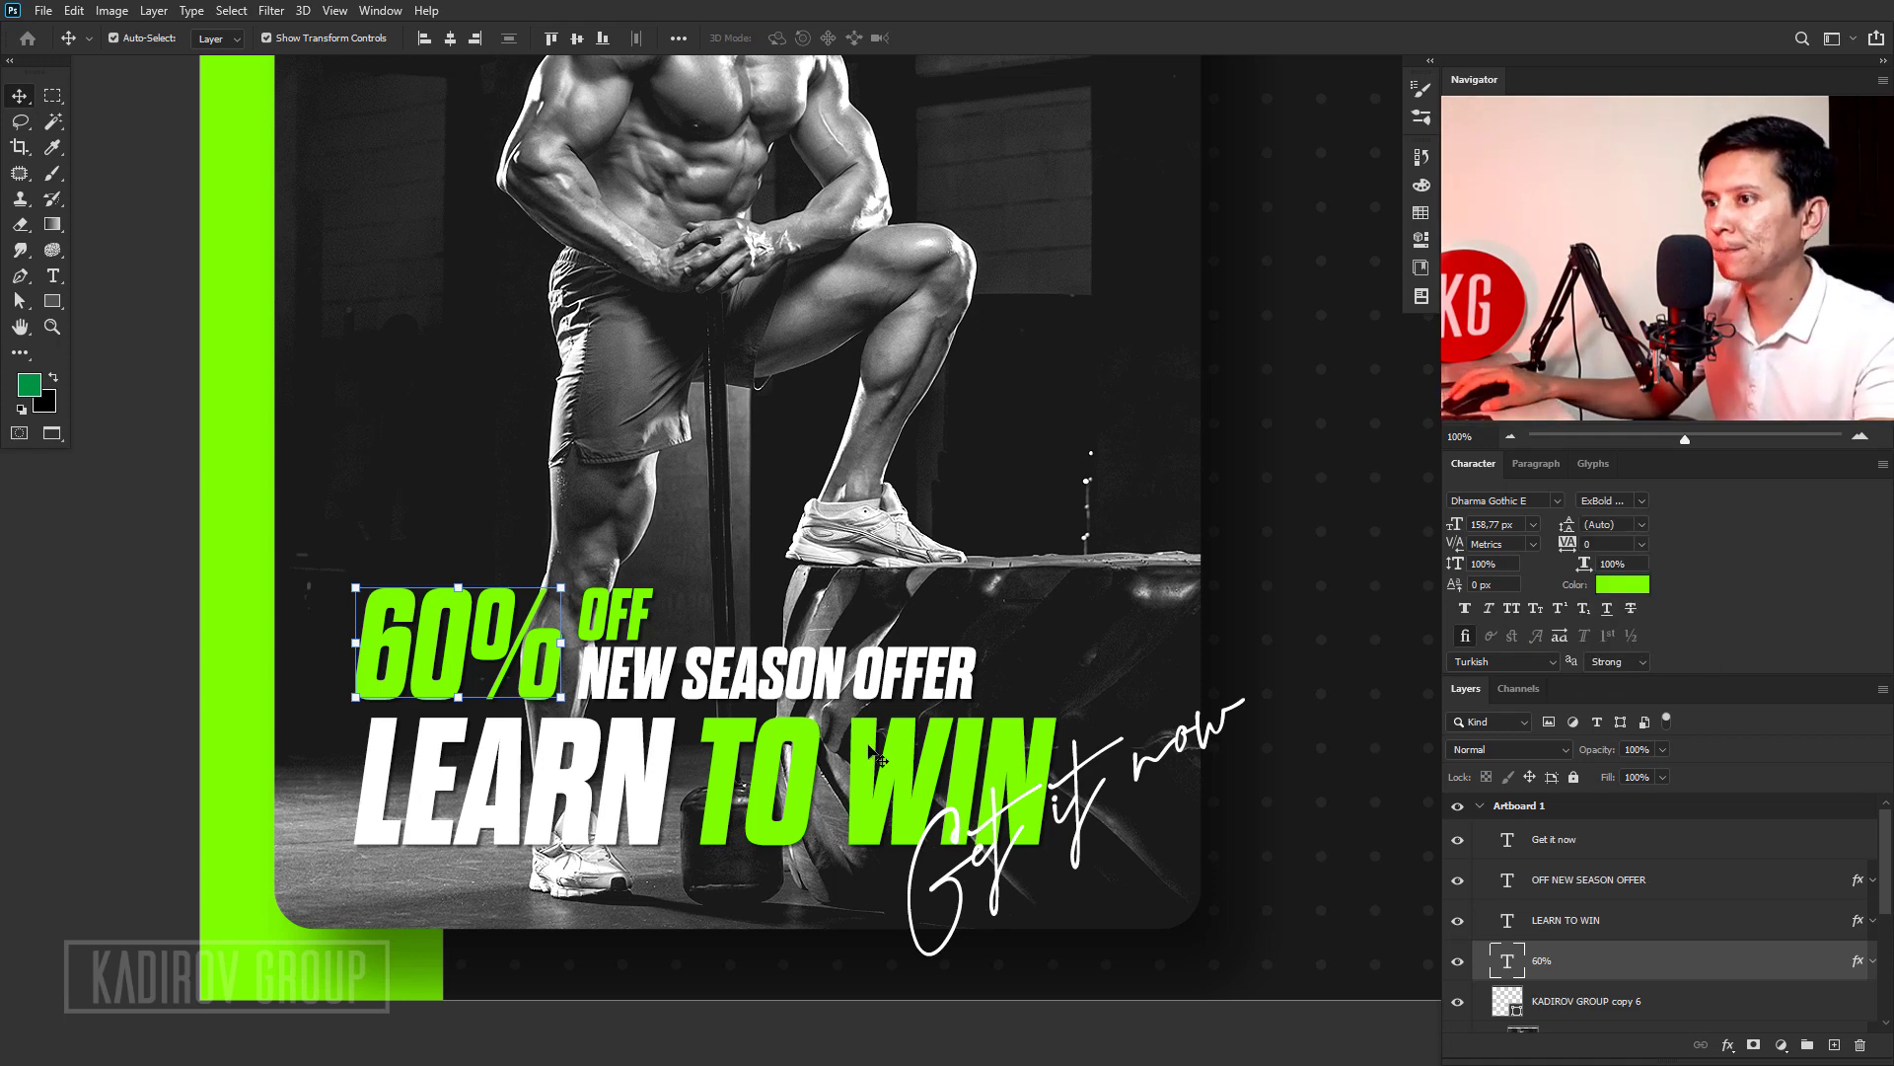
{"action": "left_click", "coordinate": [639, 621]}
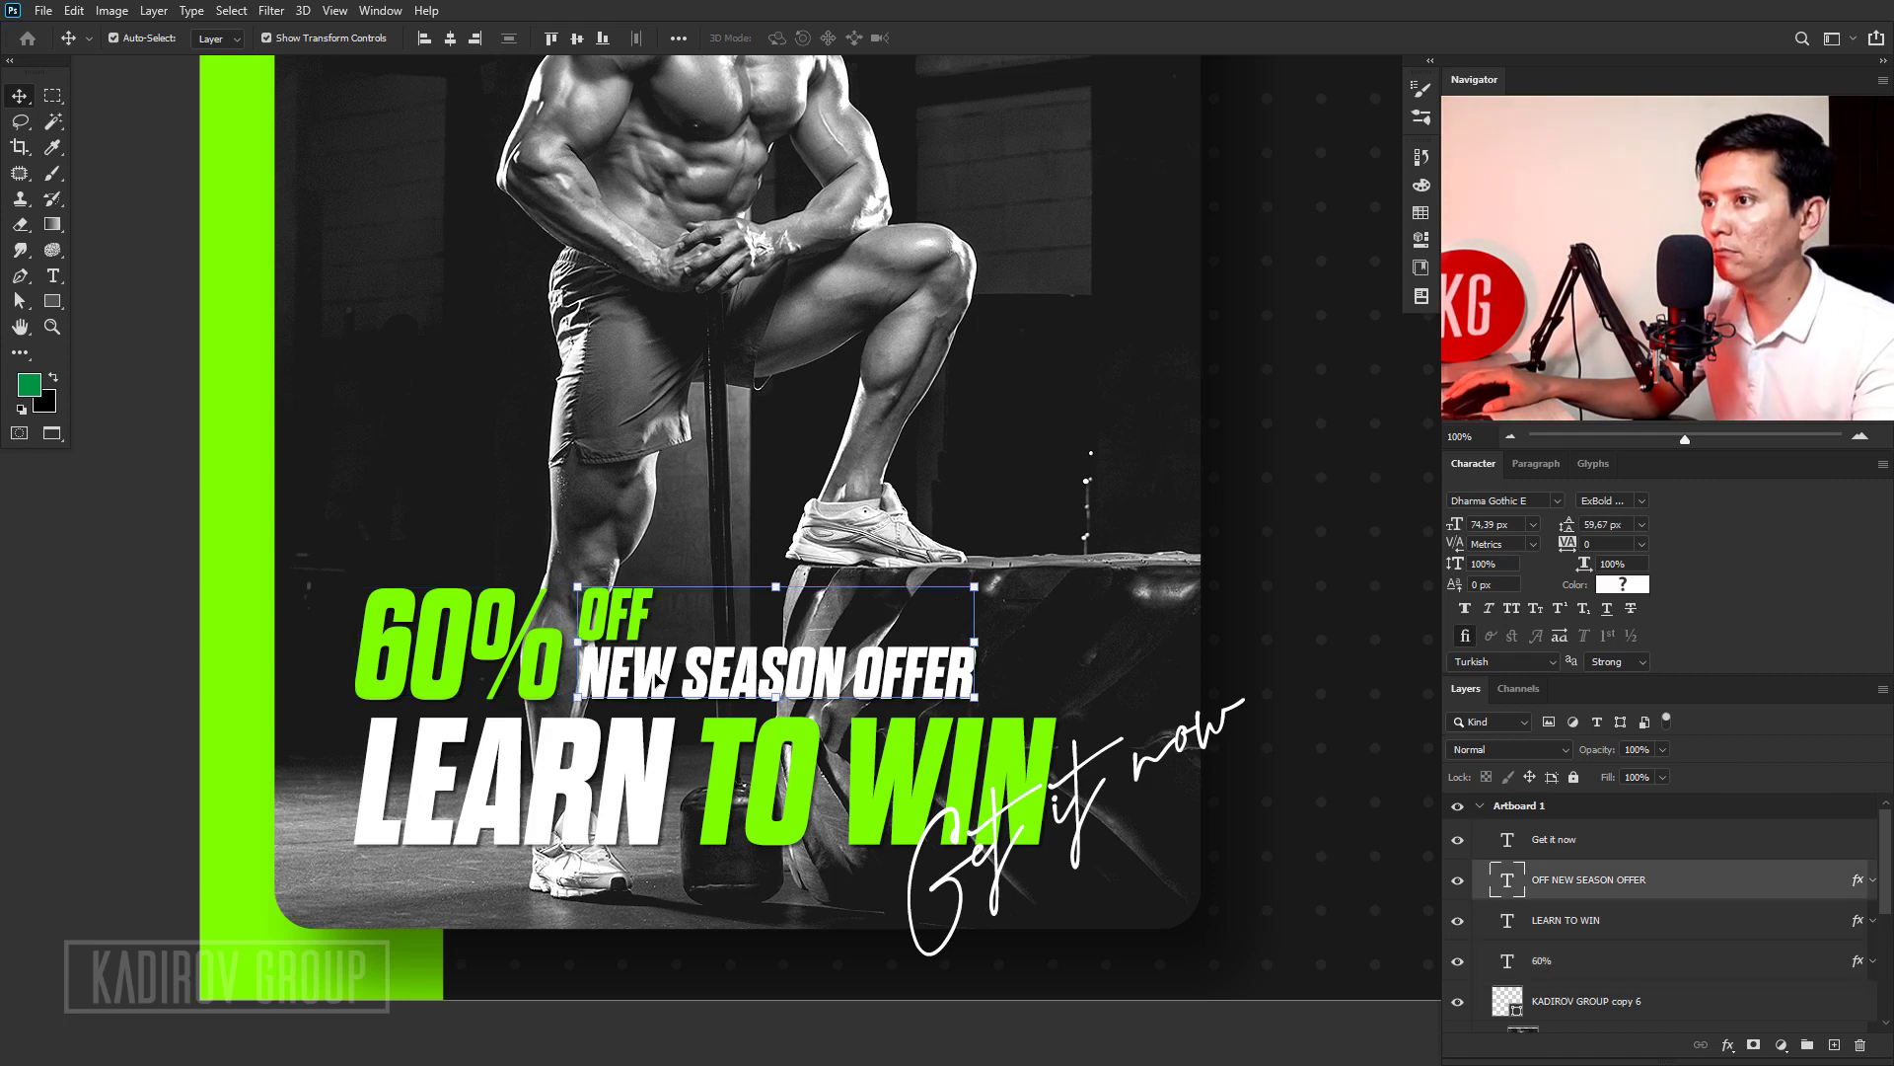
{"action": "left_click", "coordinate": [563, 794]}
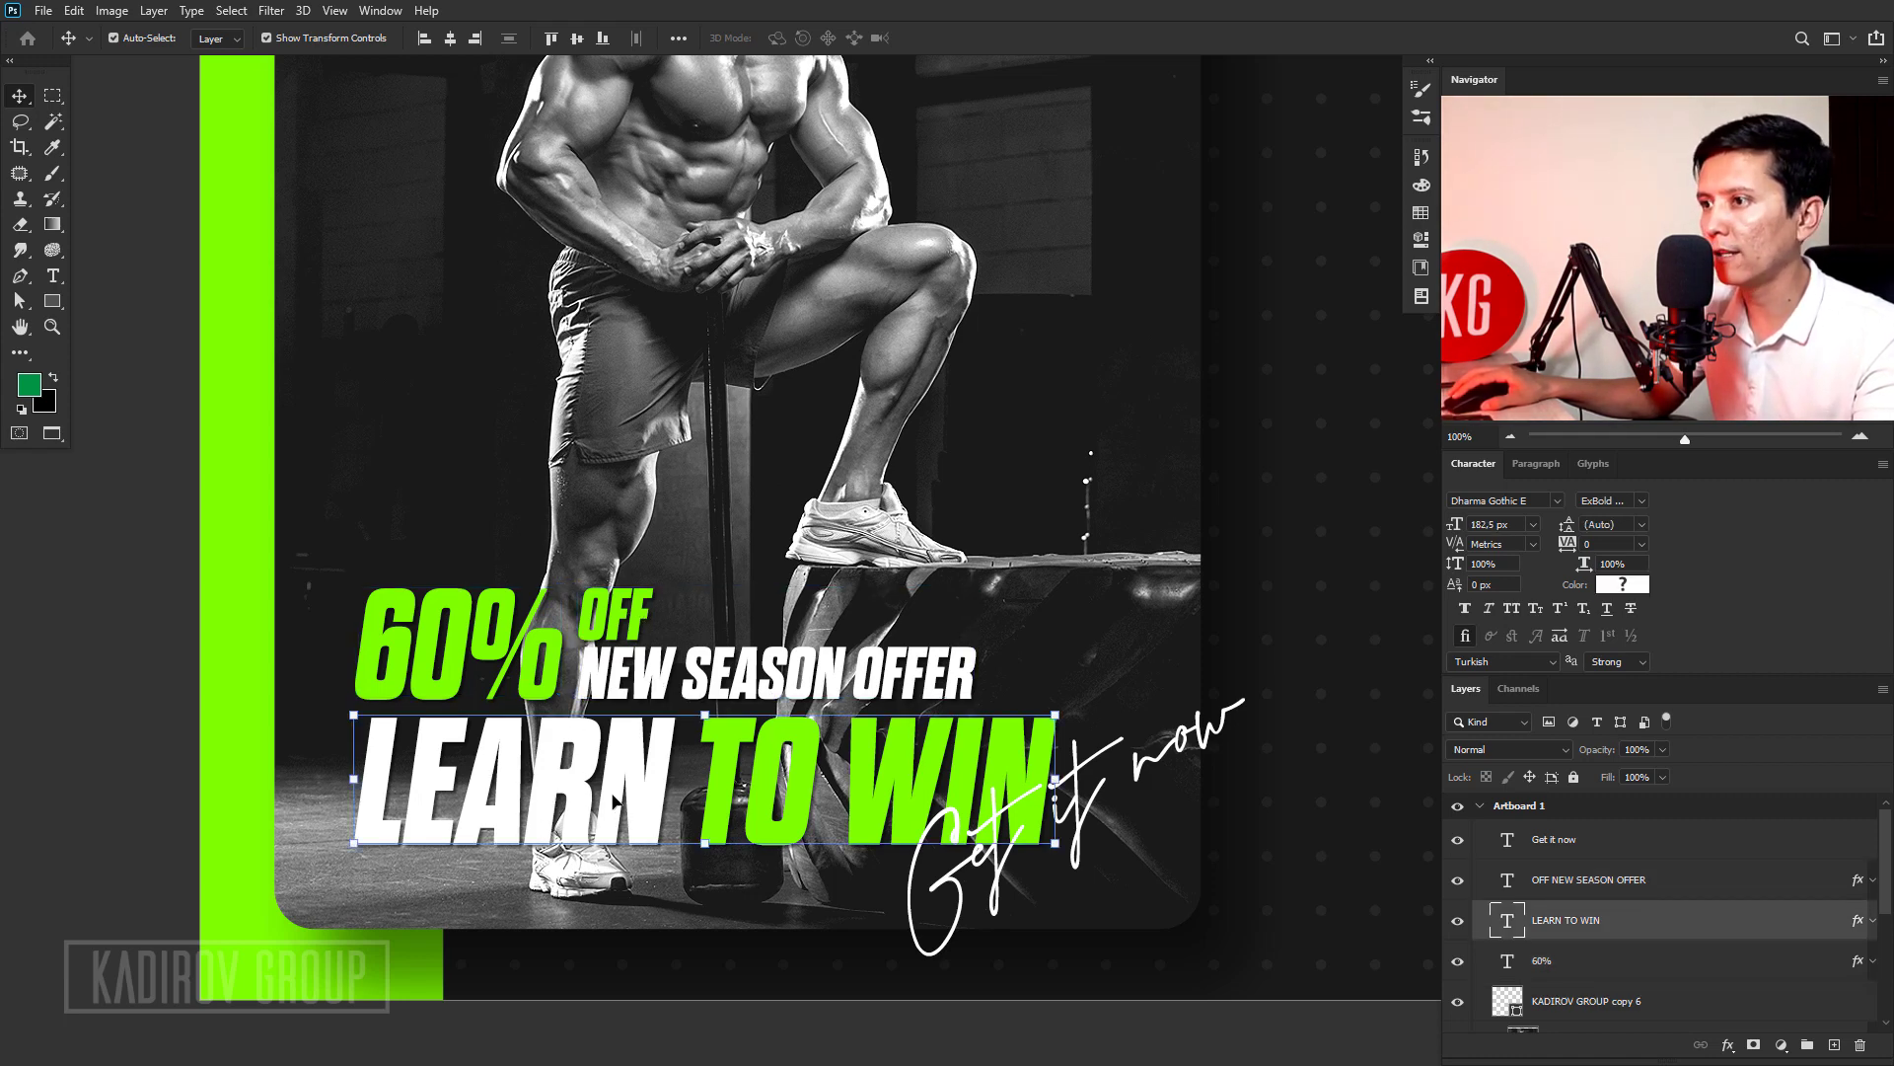
{"action": "right_click", "coordinate": [1576, 876]}
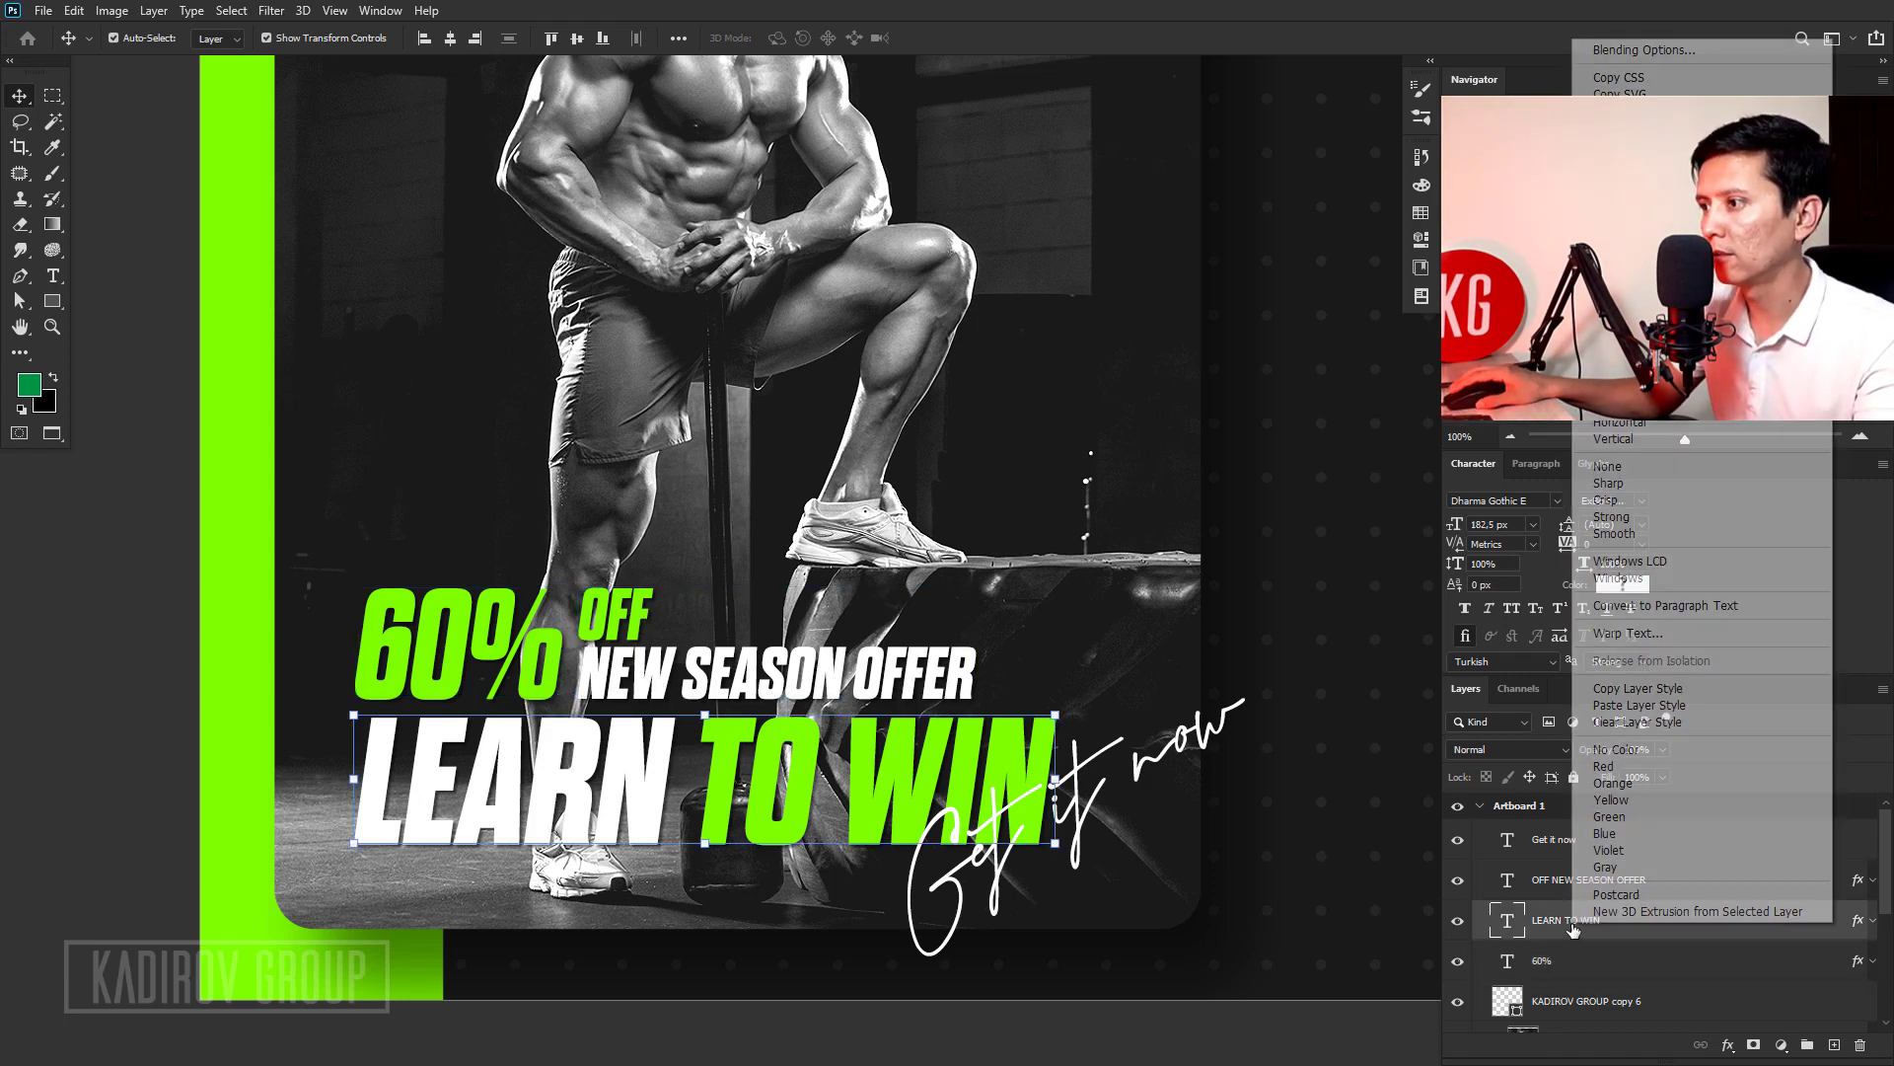
{"action": "left_click", "coordinate": [1643, 49]}
{"action": "left_click", "coordinate": [1193, 746]}
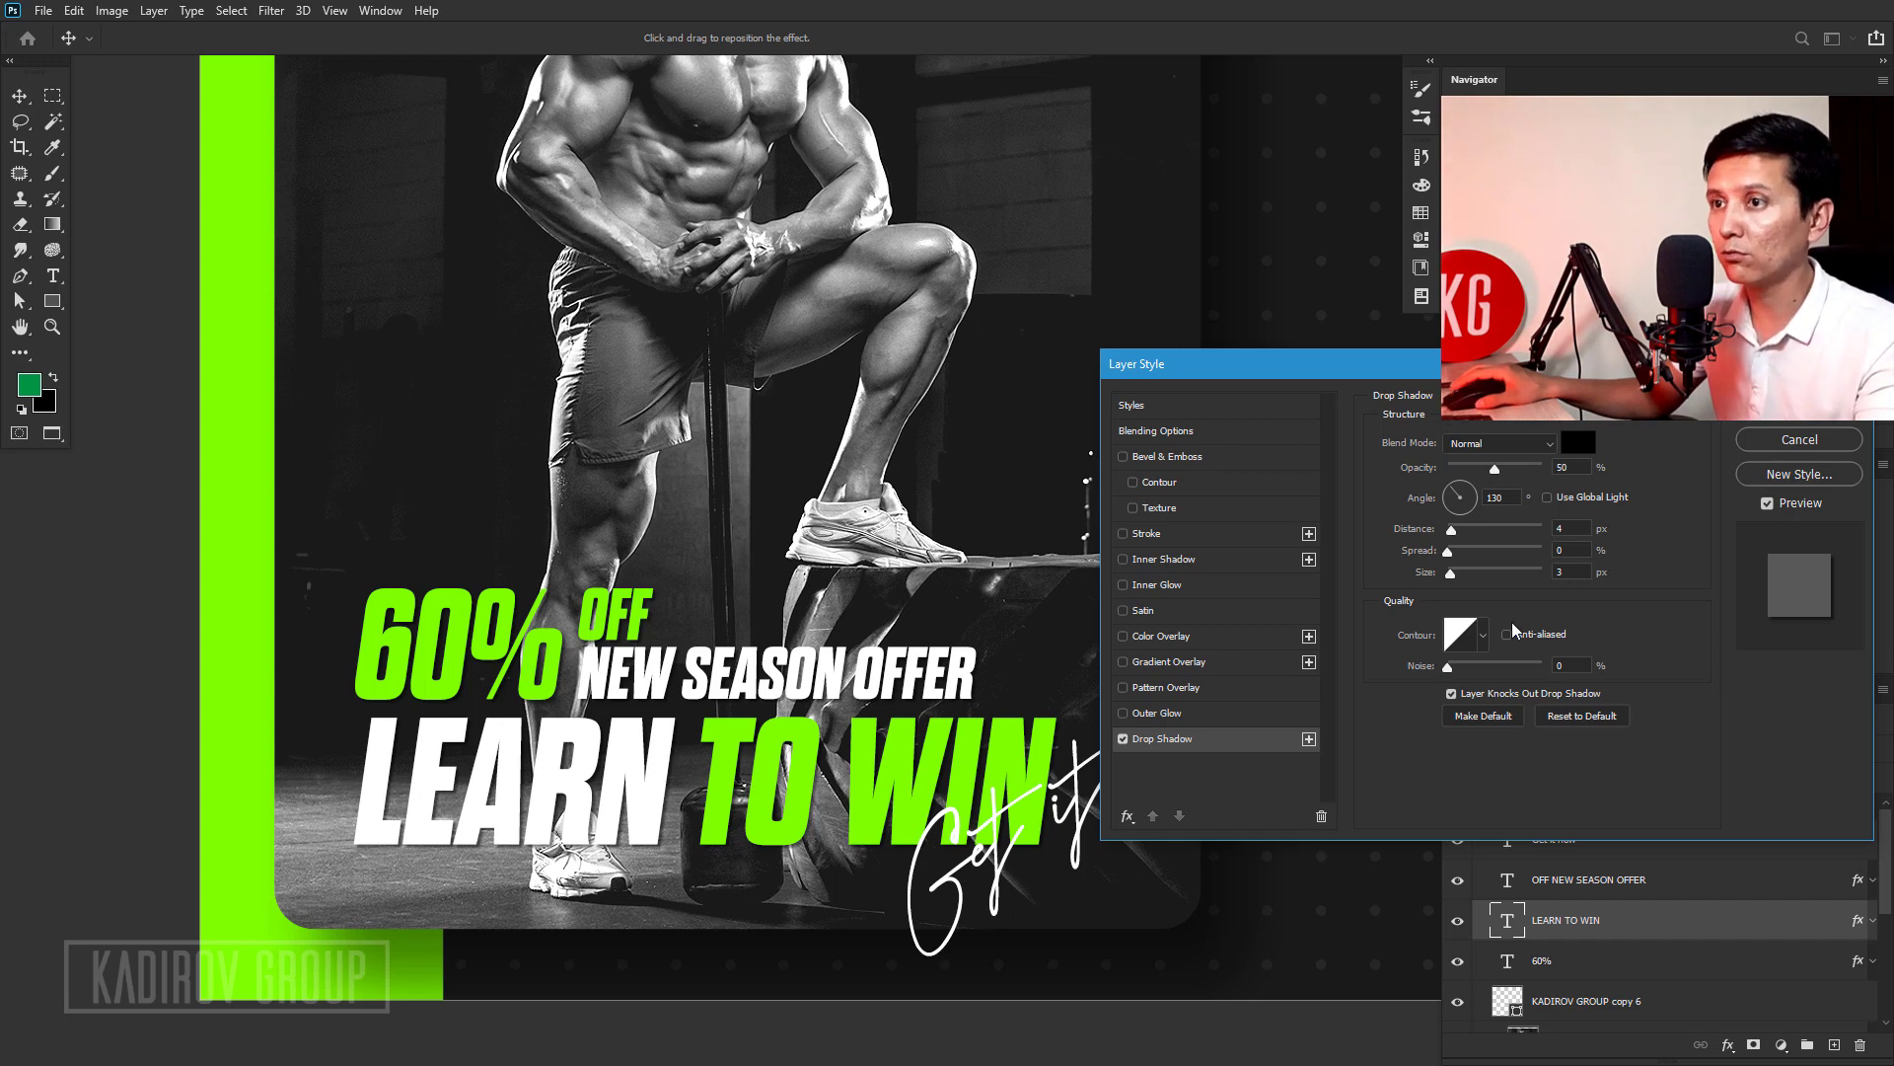
{"action": "key", "text": "Return"}
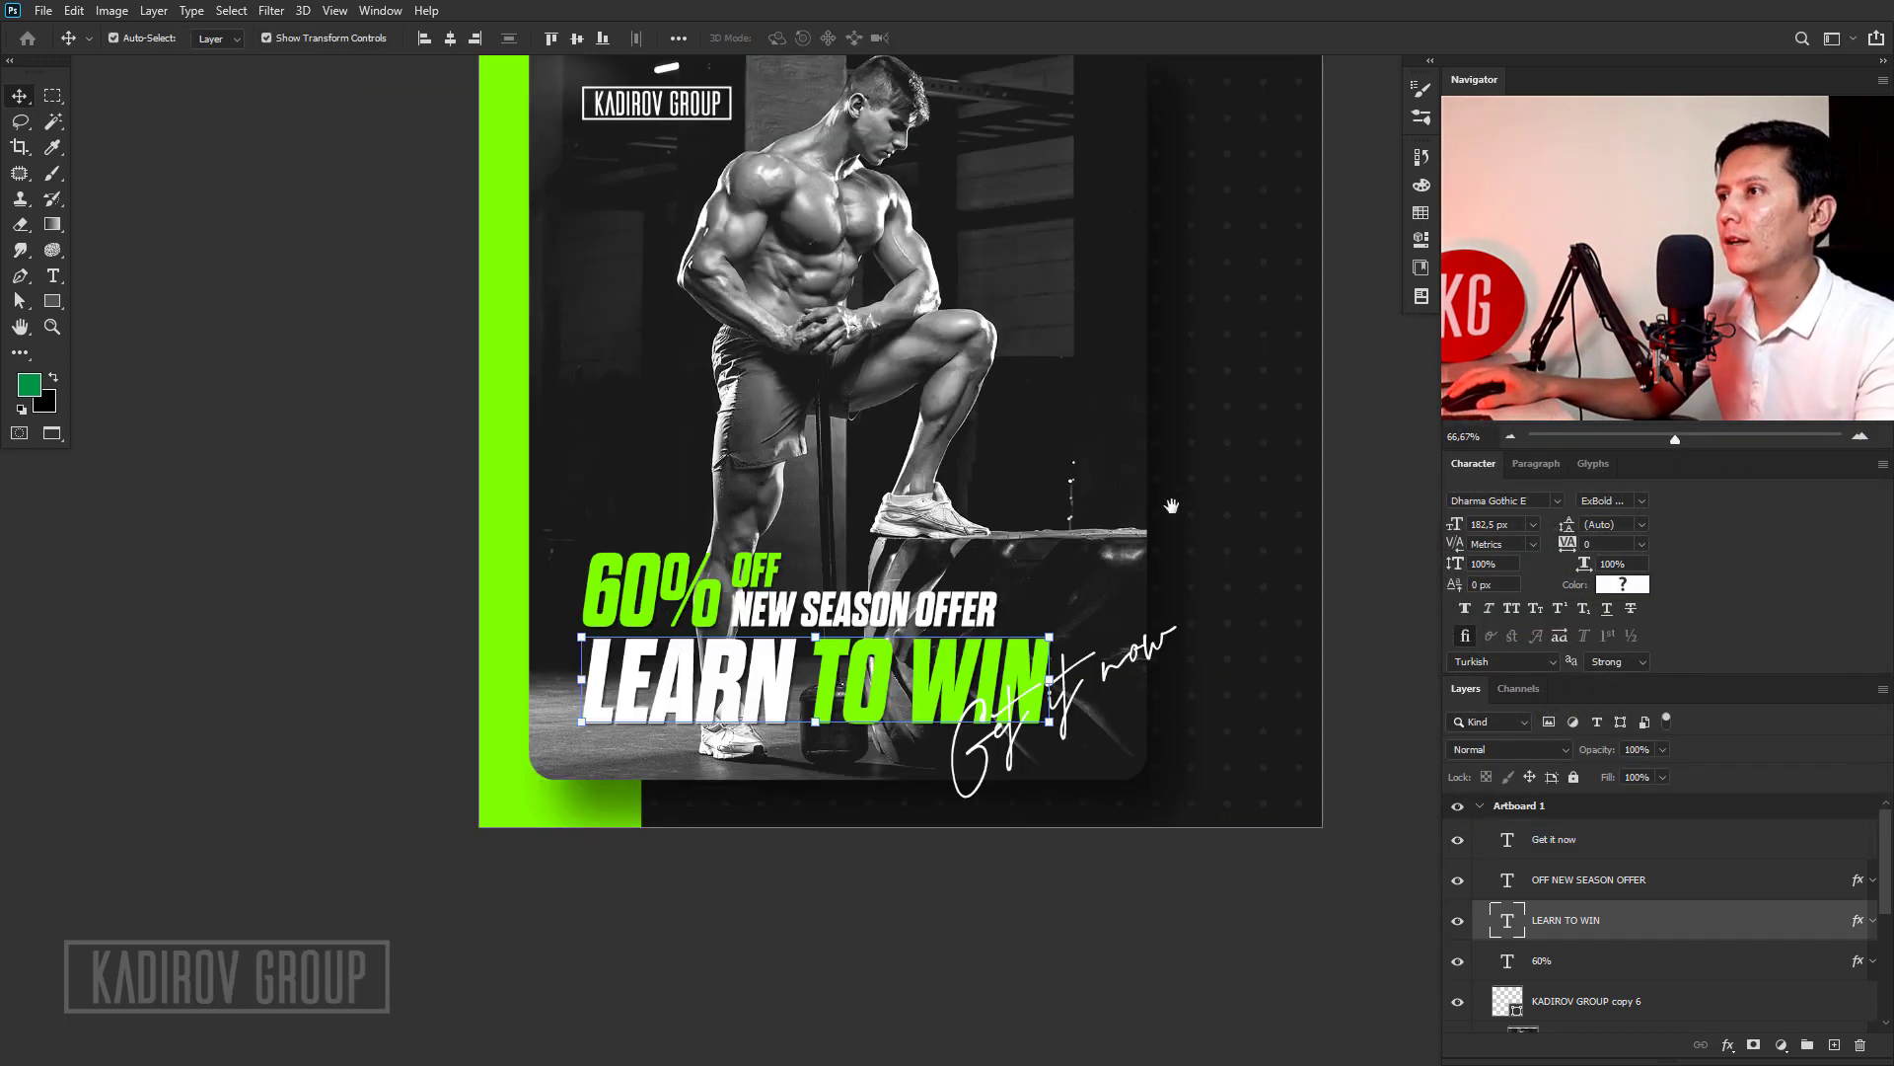
{"action": "key", "text": "ctrl+minus"}
{"action": "left_click", "coordinate": [1223, 453]}
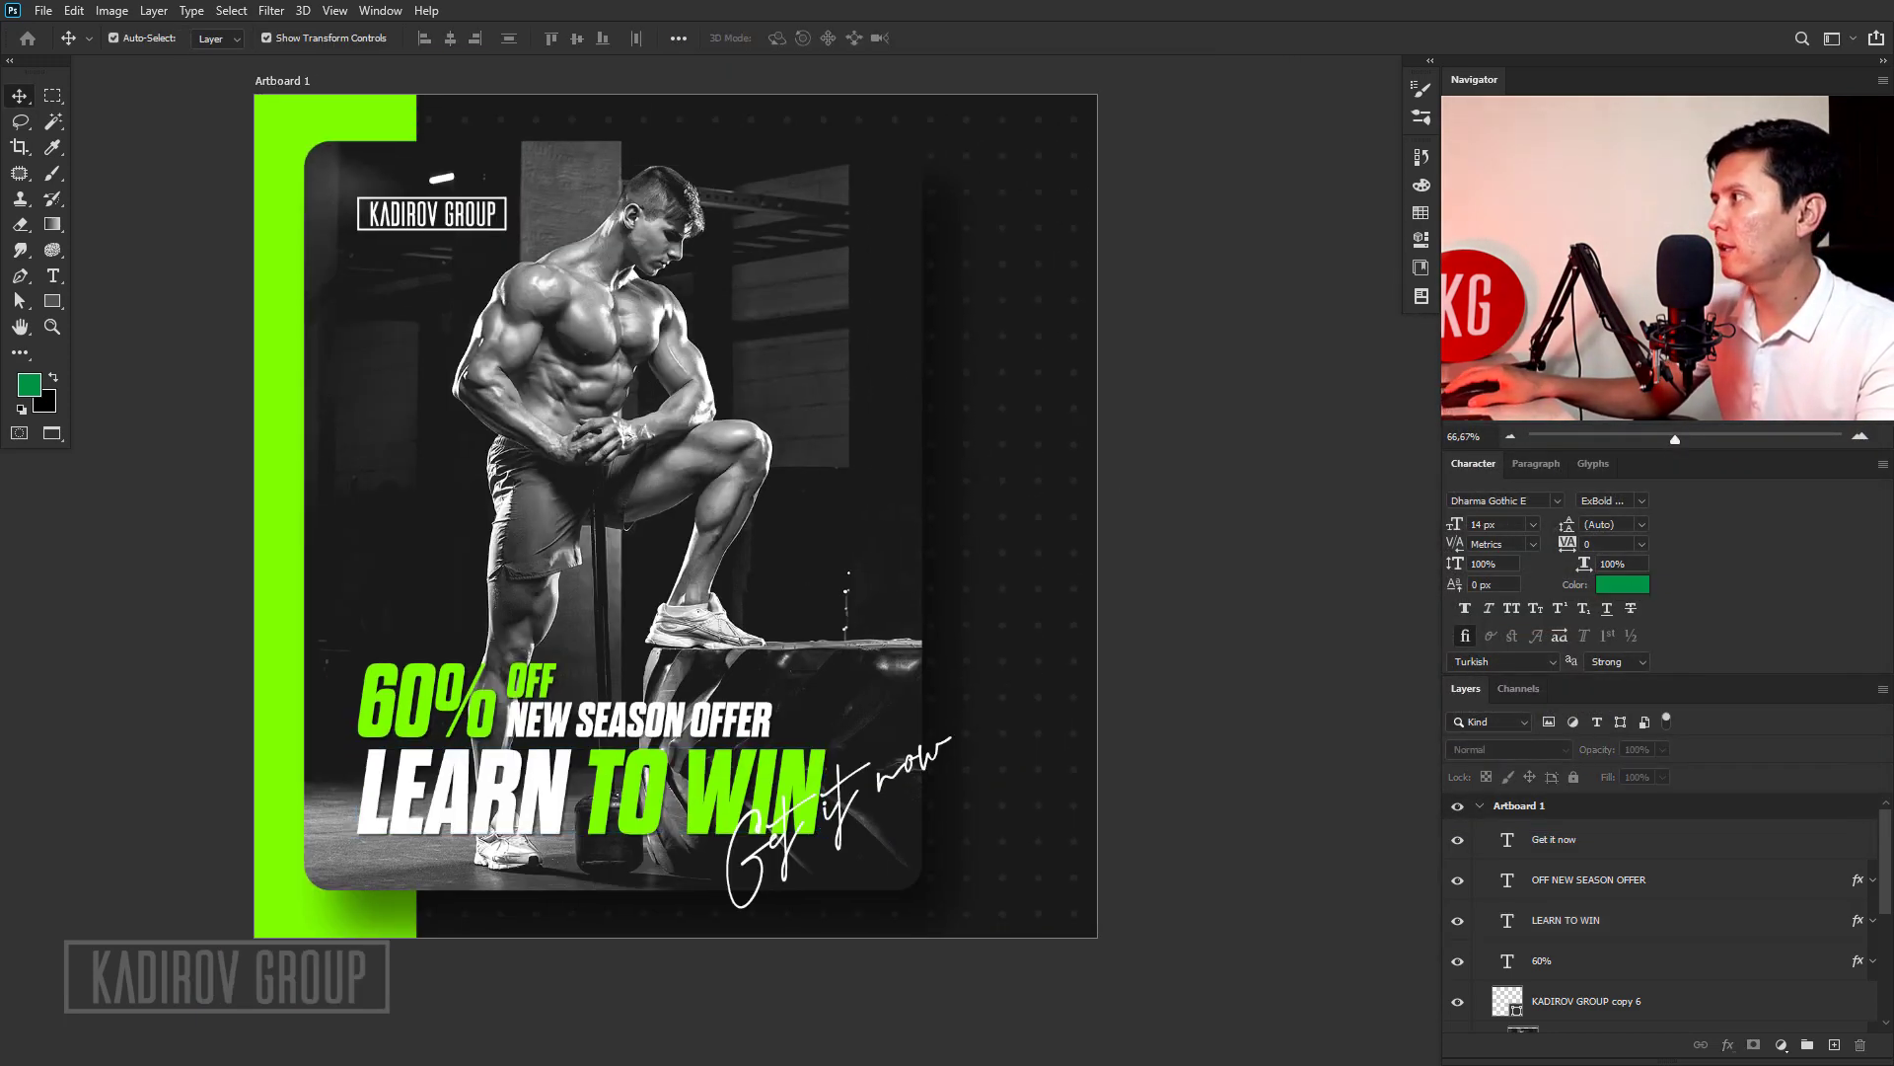
{"action": "left_click", "coordinate": [847, 543]}
Place the FITNESS text on the artboard's right side, layered behind the photo above the green strip.
{"action": "left_click_drag", "start_coordinate": [846, 541], "coordinate": [1022, 233]}
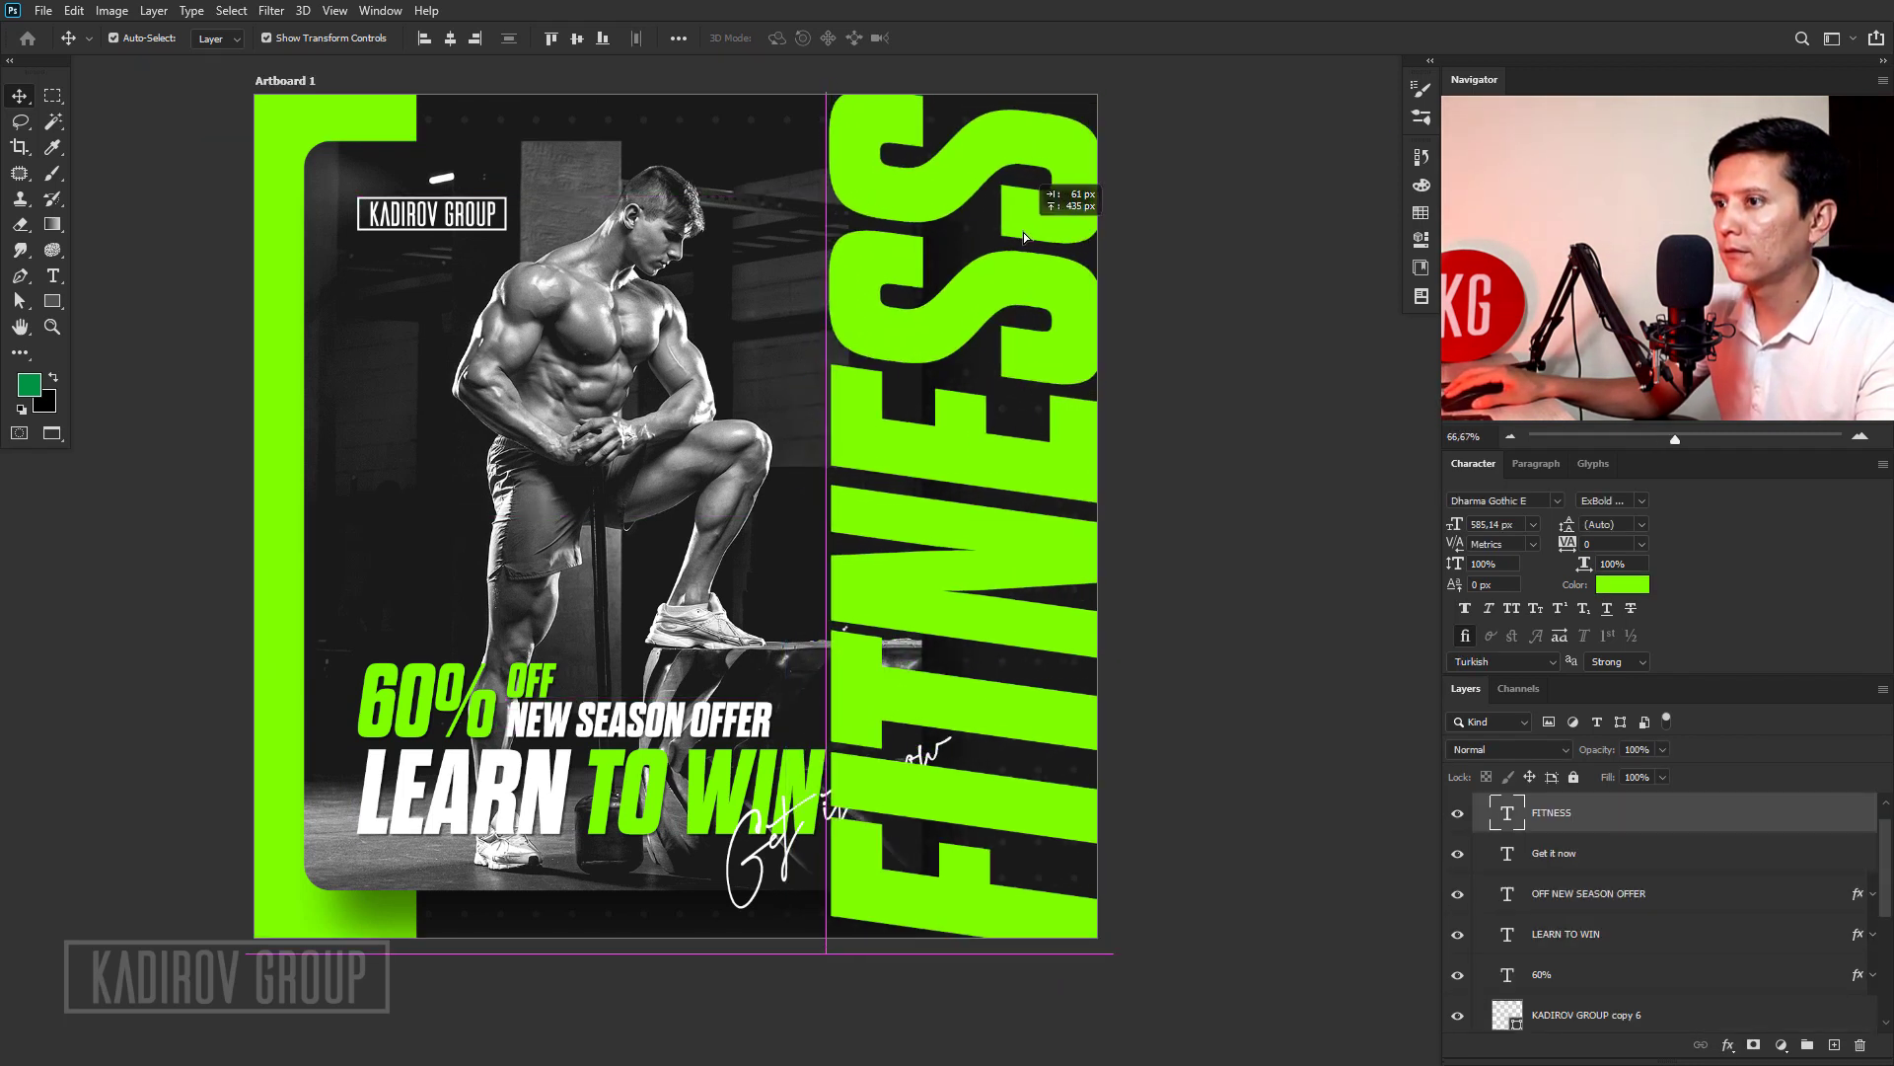
{"action": "scroll", "coordinate": [1571, 867], "scroll_direction": "down", "scroll_amount": 2}
{"action": "scroll", "coordinate": [1571, 866], "scroll_direction": "up", "scroll_amount": 2}
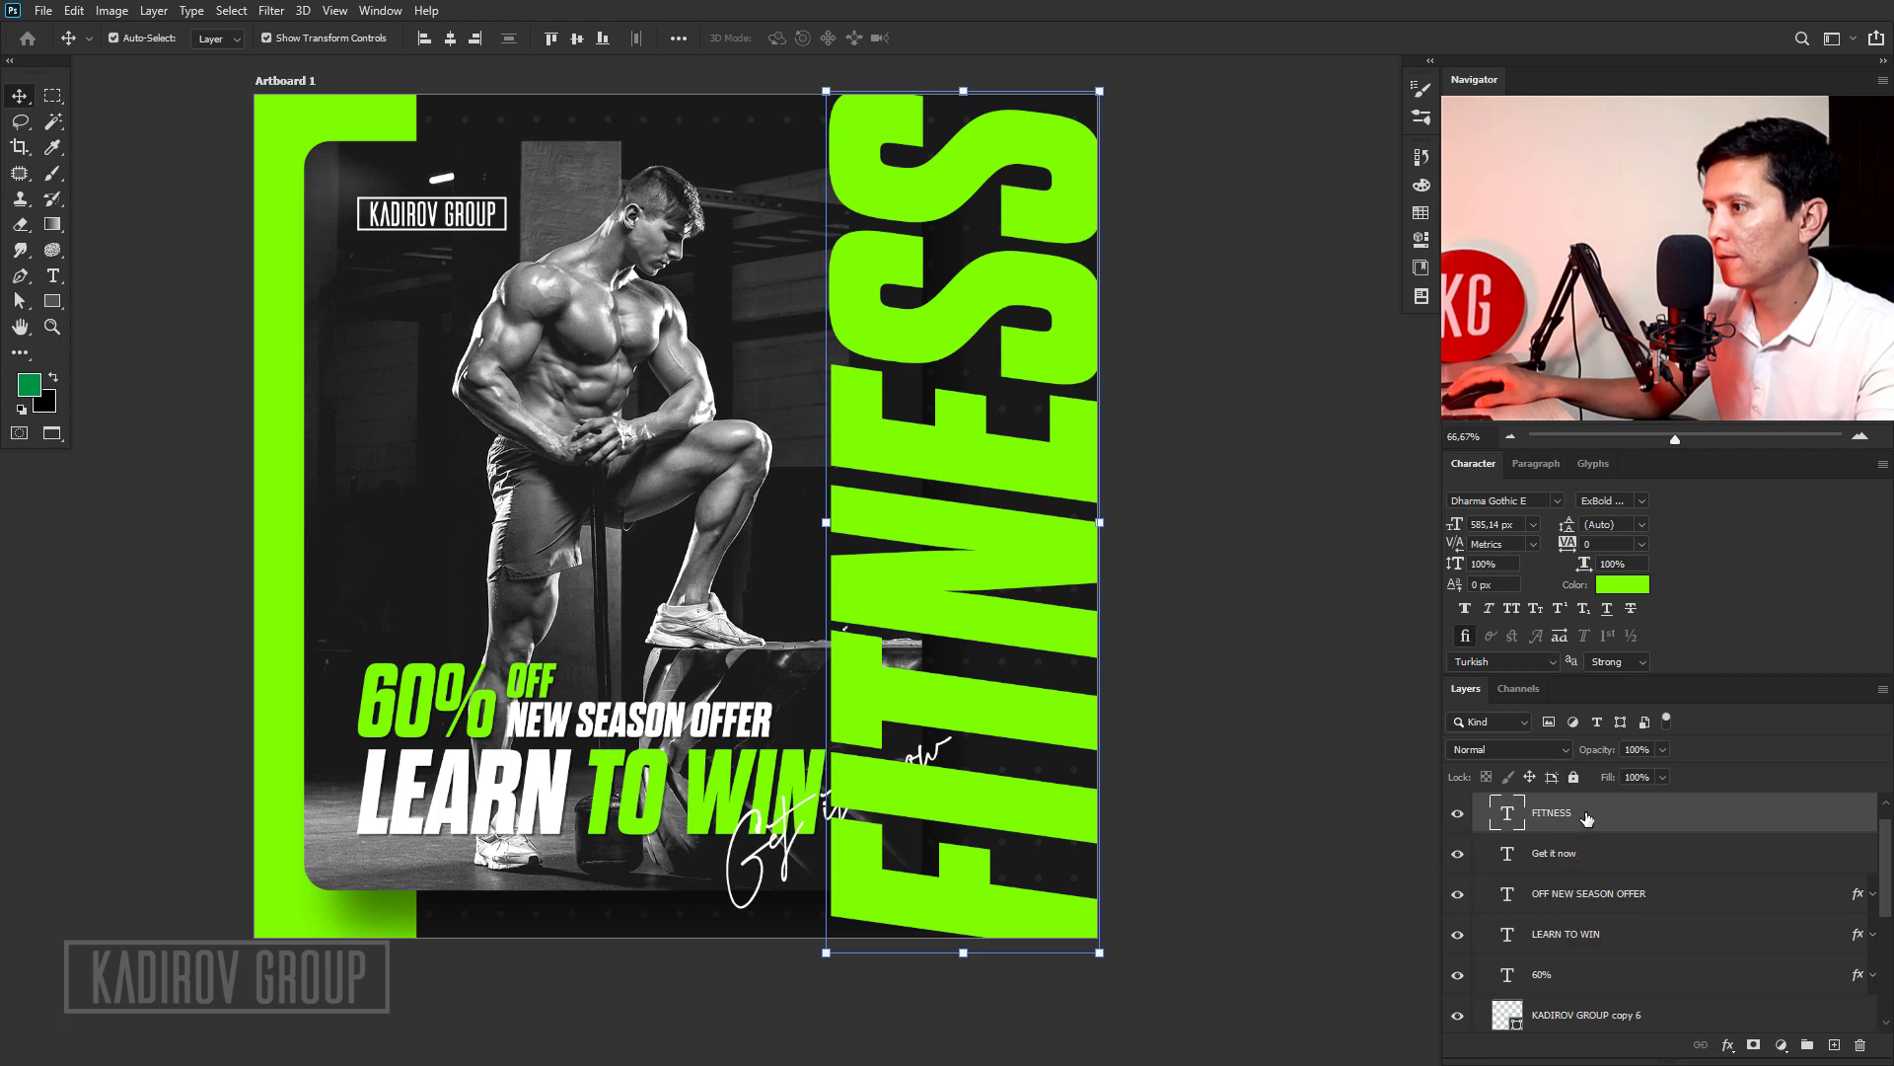
{"action": "left_click_drag", "start_coordinate": [1569, 814], "coordinate": [1588, 971]}
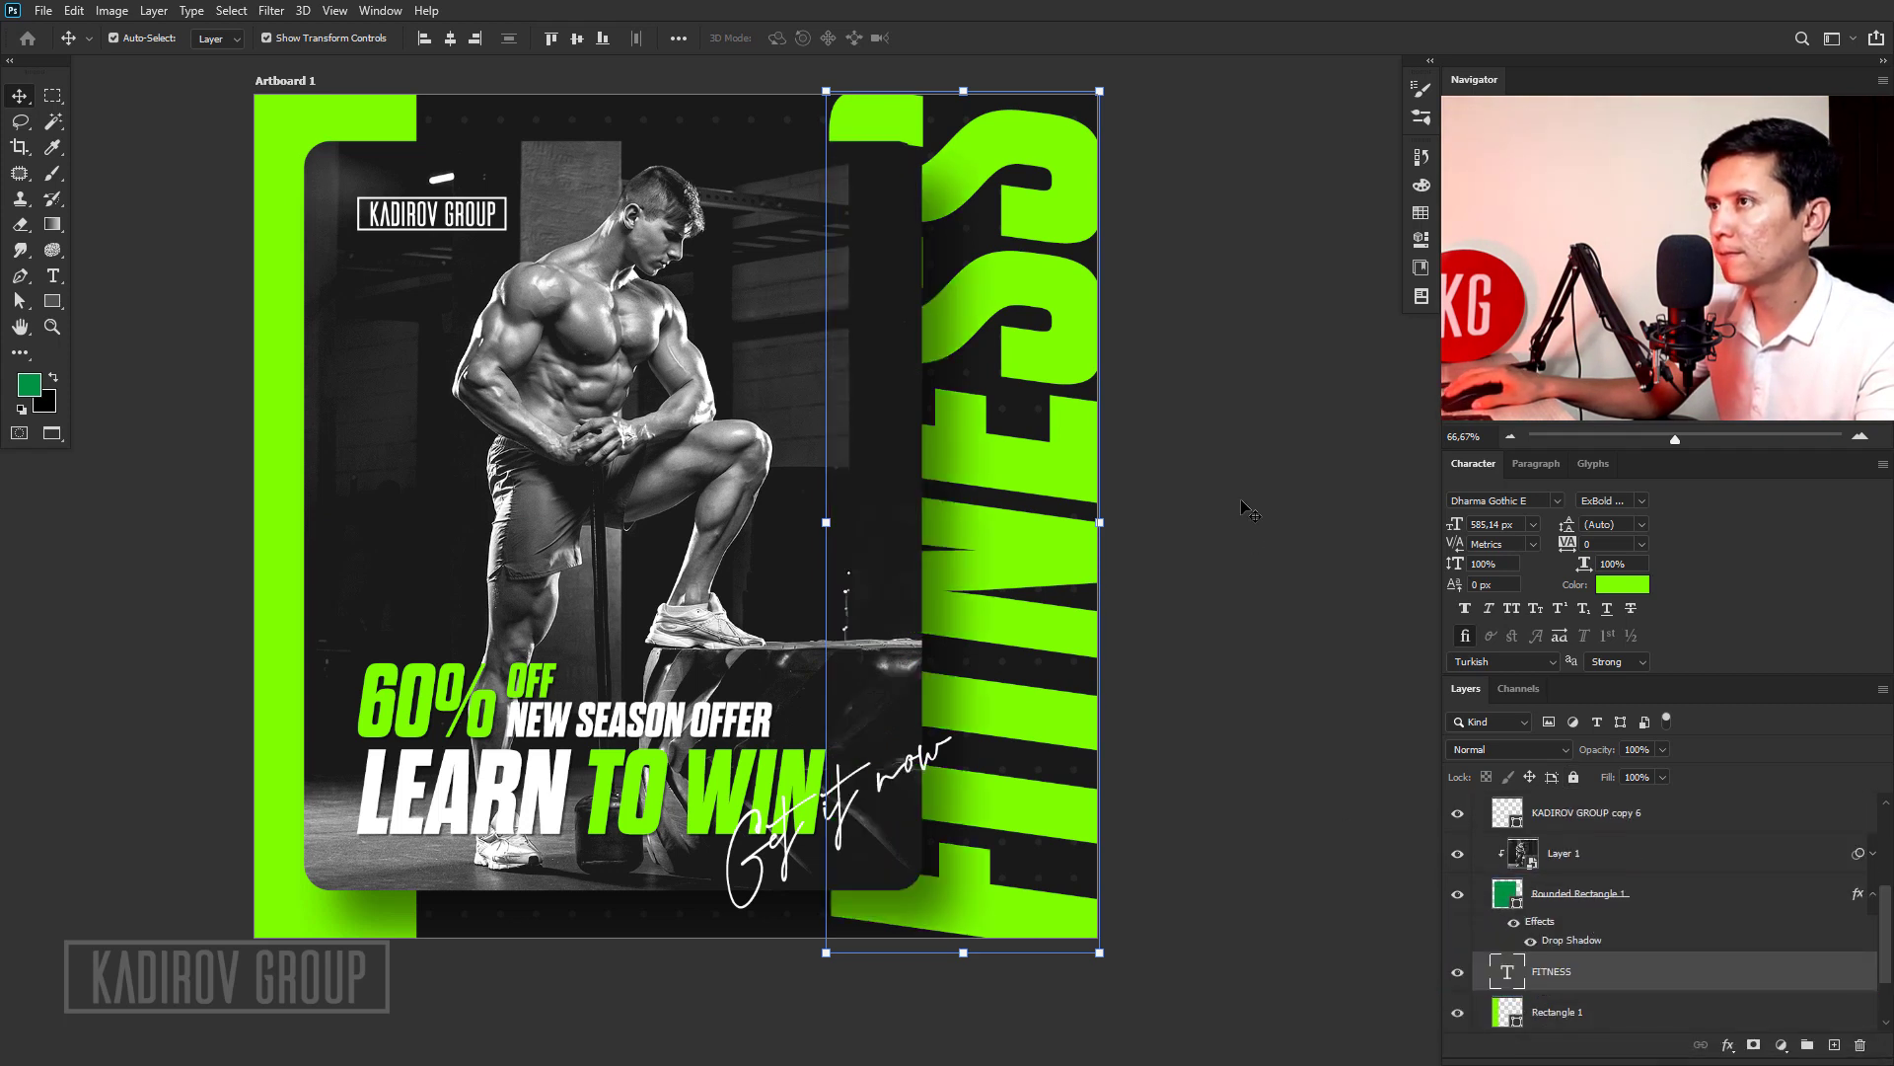
Nudge FITNESS with Shift+arrow keys until it sits flush against Artboard 1's right edge.
{"action": "scroll", "coordinate": [1272, 483], "scroll_direction": "down", "scroll_amount": 1}
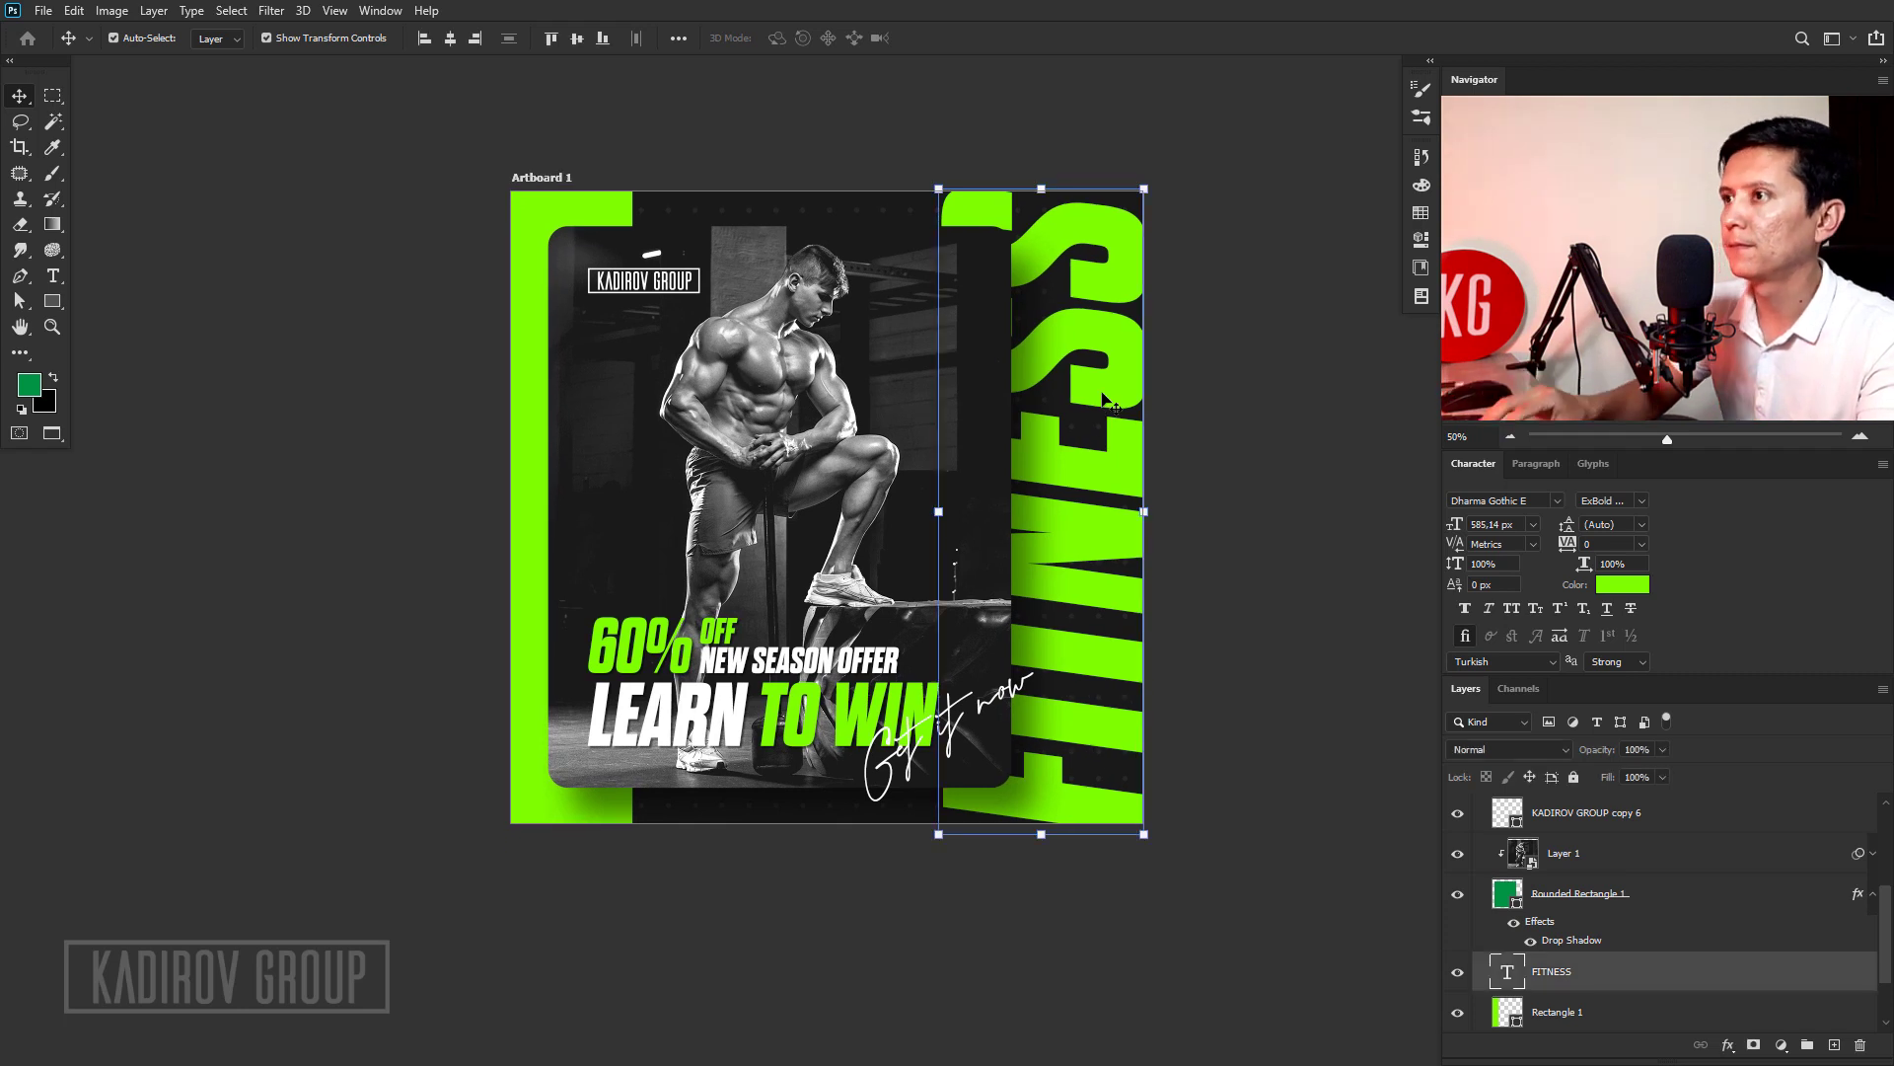
{"action": "key", "text": "shift+Right"}
{"action": "key", "text": "shift+Right"}
{"action": "key", "text": "shift+Right"}
{"action": "key", "text": "shift+Right"}
{"action": "key", "text": "shift+Right"}
{"action": "key", "text": "shift+Right"}
{"action": "key", "text": "shift+Left"}
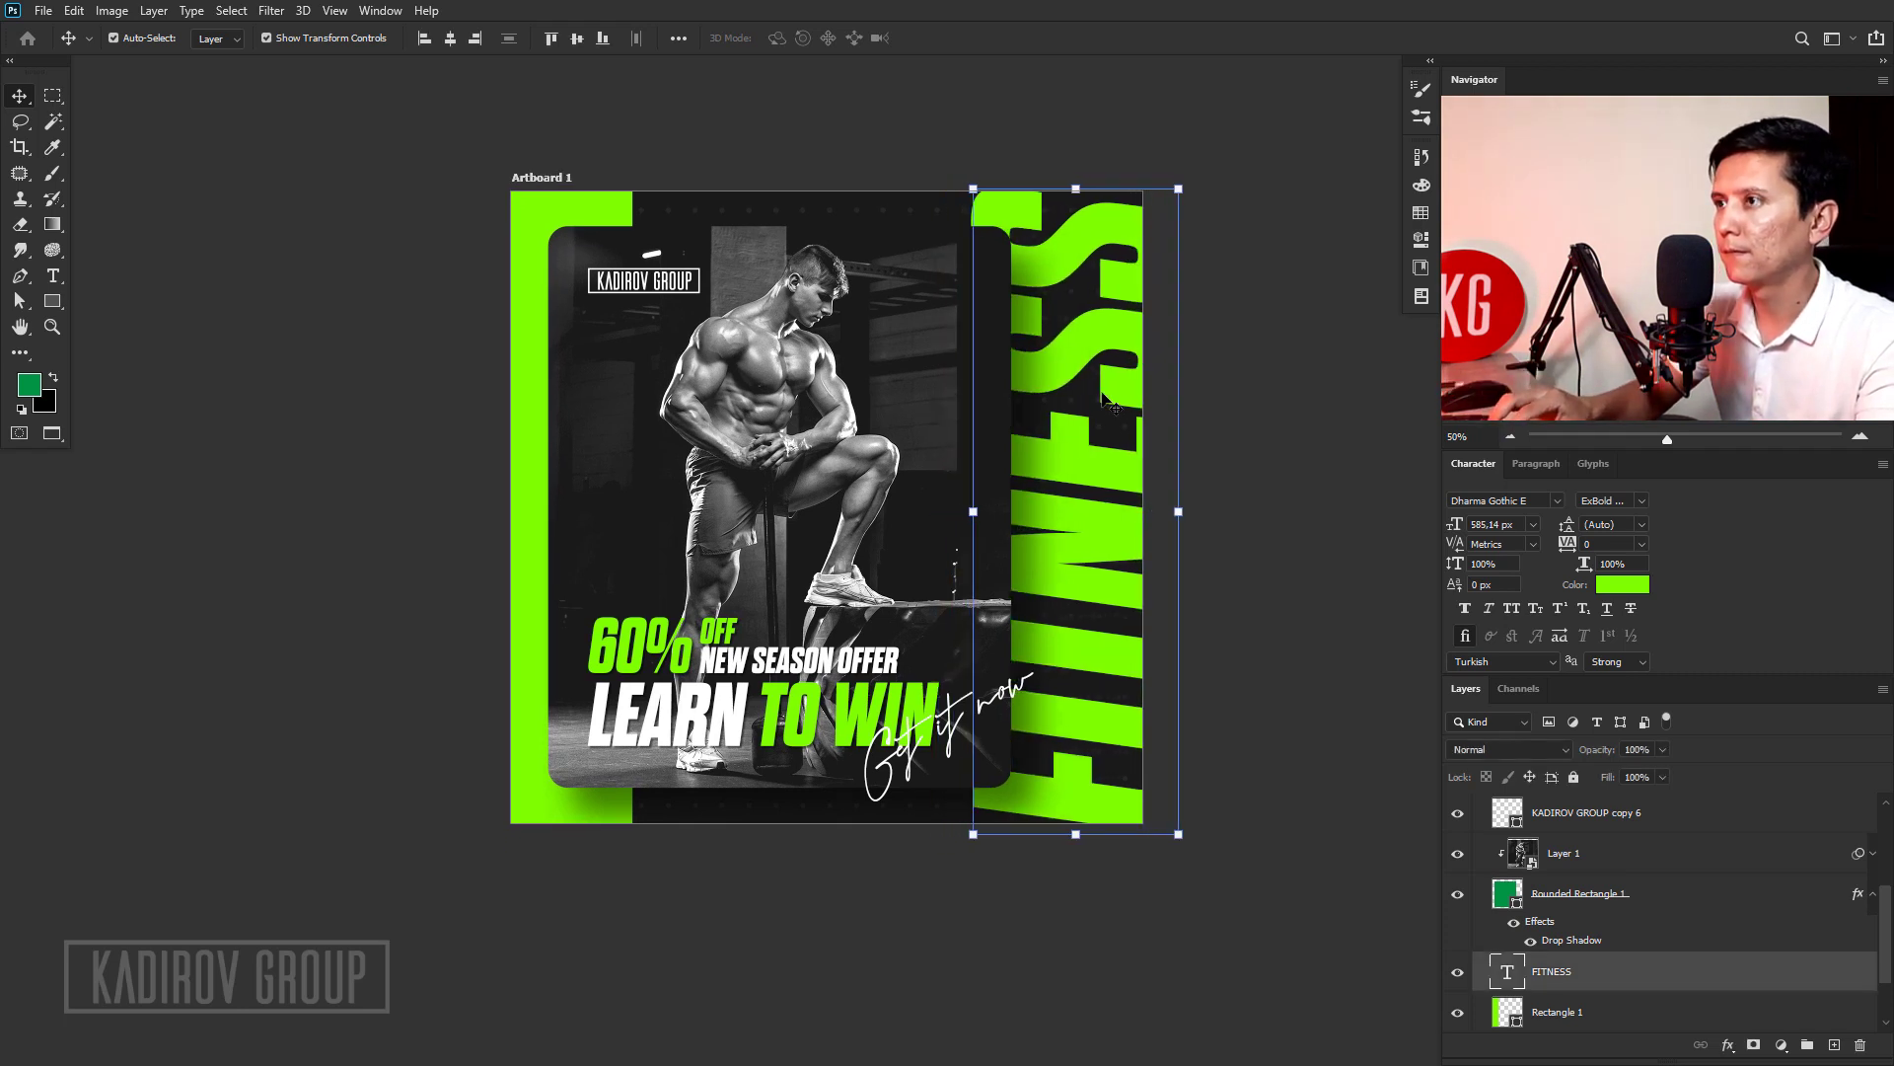
{"action": "key", "text": "shift+Up"}
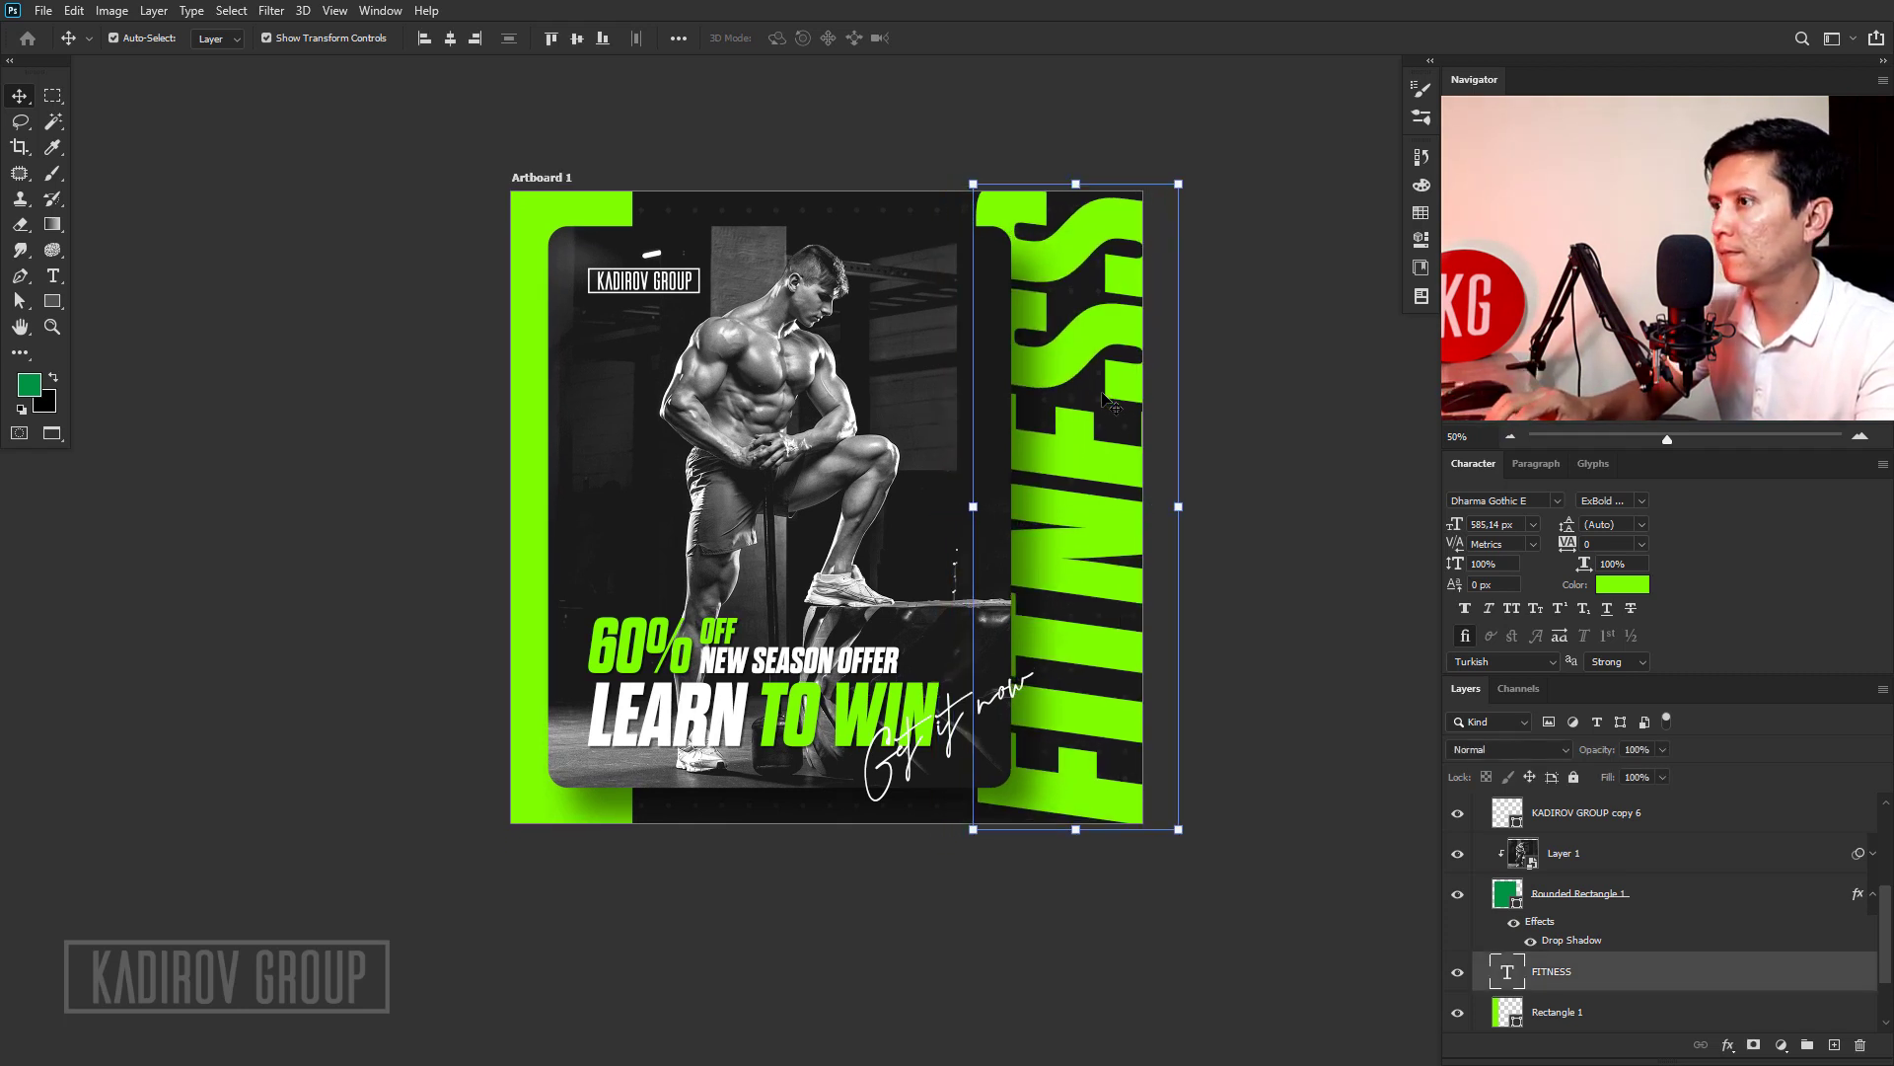
{"action": "key", "text": "shift+Down"}
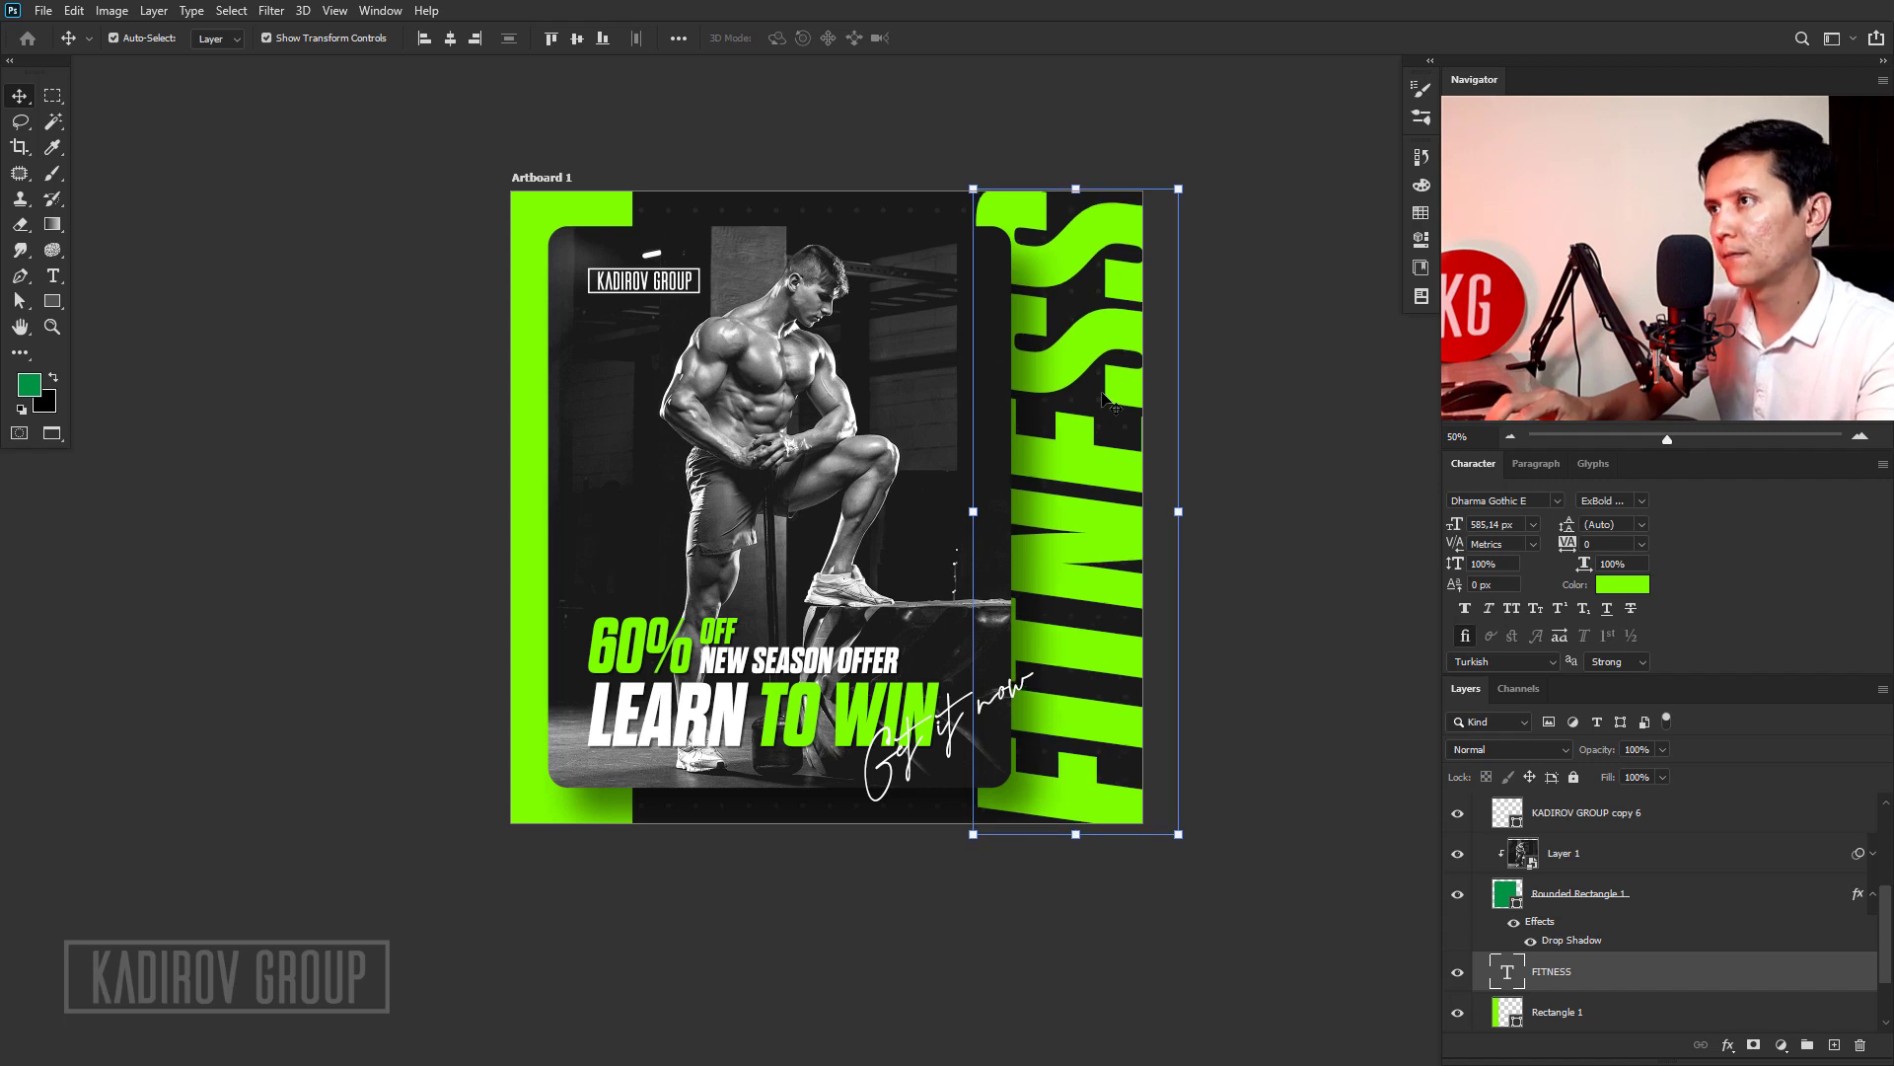
{"action": "left_click", "coordinate": [1219, 474]}
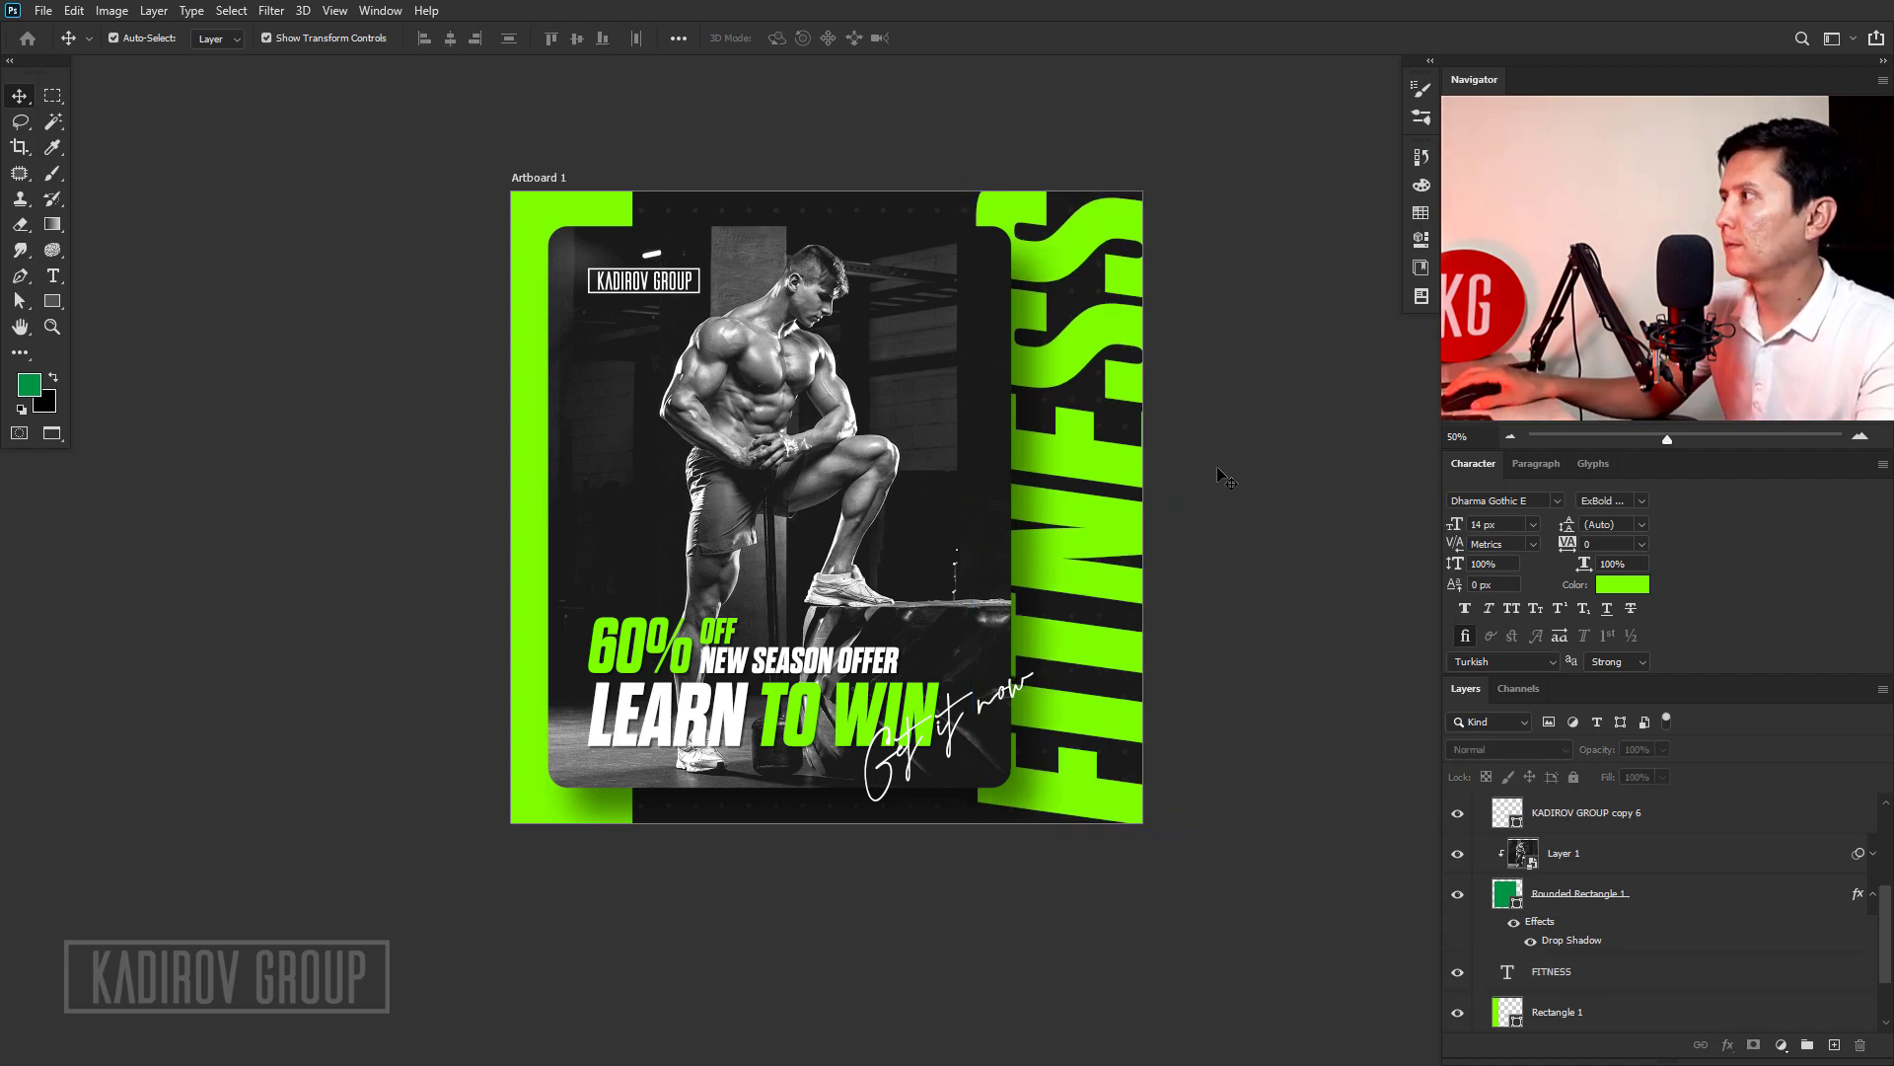
{"action": "left_click_drag", "start_coordinate": [1025, 530], "coordinate": [1041, 594]}
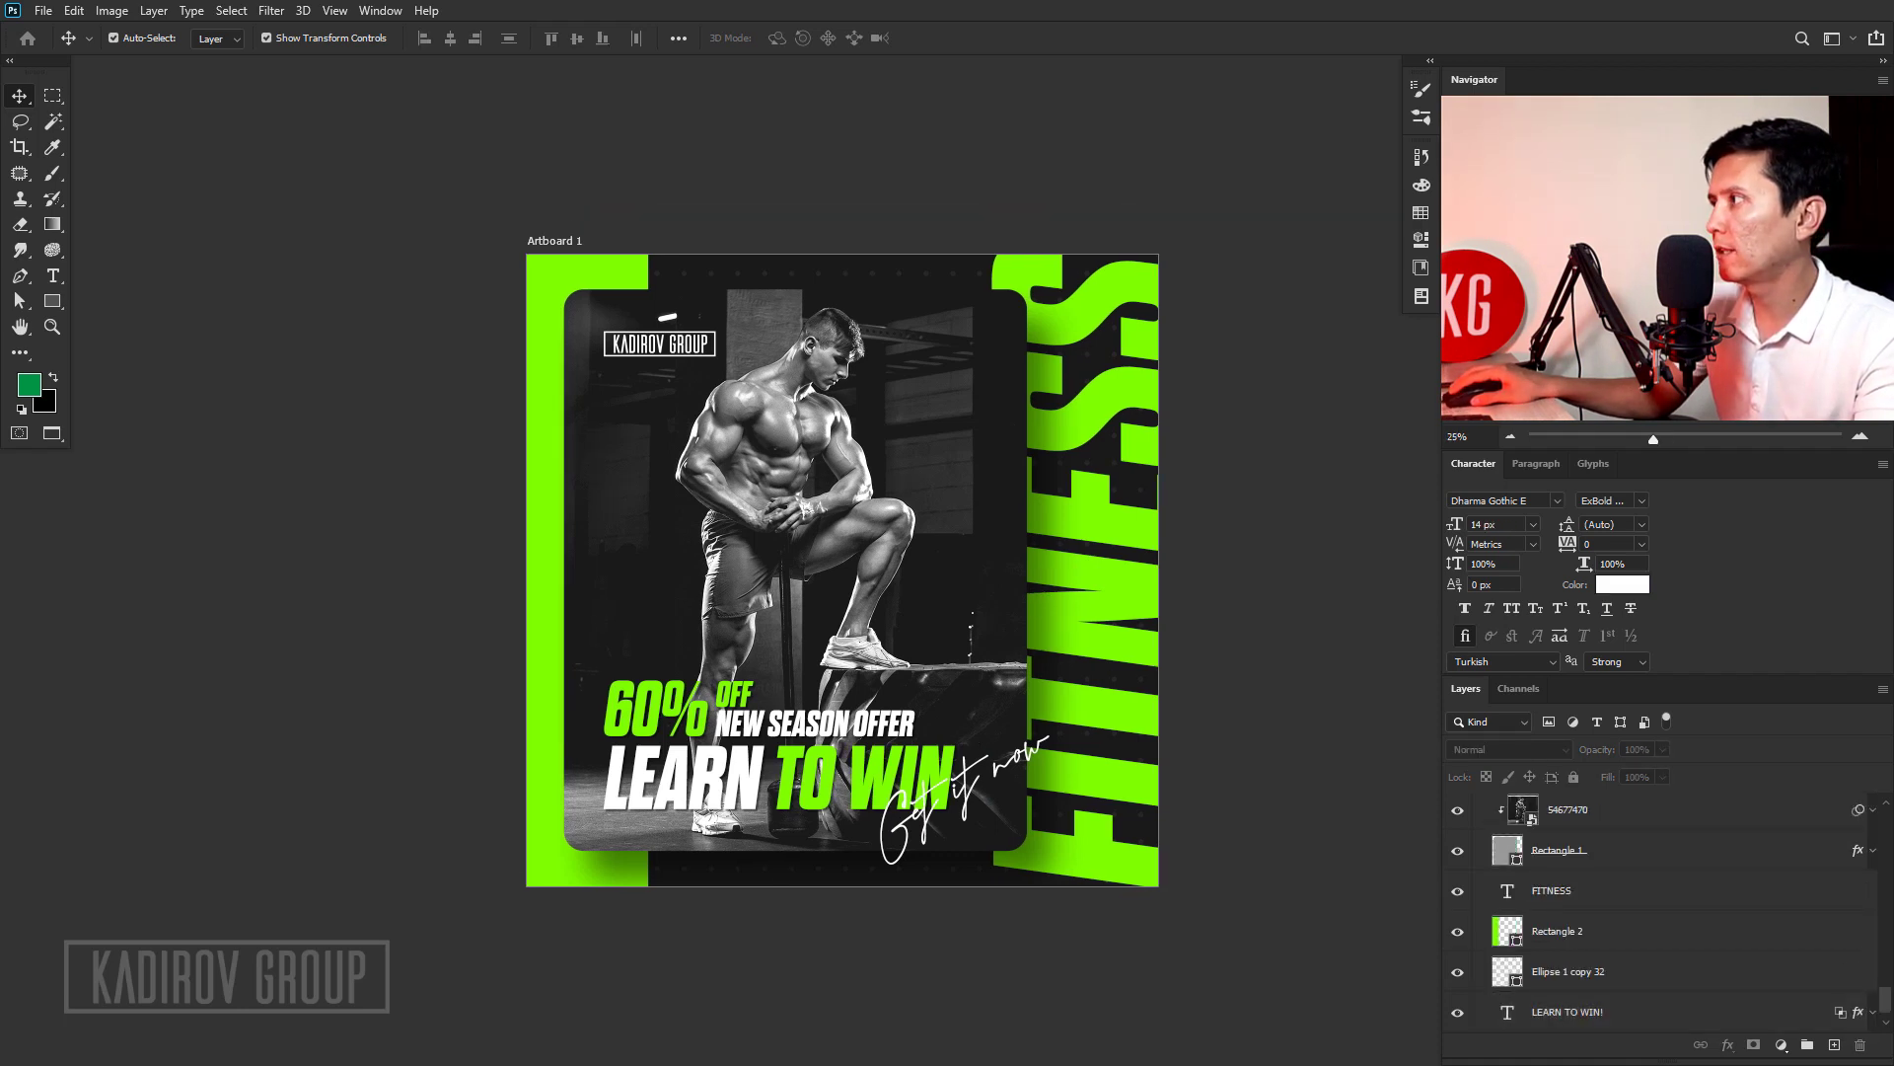
Move faint LEARN TO WIN! to the top edge above Color Fill 1, then Alt-duplicate LEARN TO WIN.
{"action": "left_click", "coordinate": [973, 470]}
{"action": "mouse_move", "coordinate": [973, 470]}
{"action": "left_mouse_down"}
{"action": "mouse_move", "coordinate": [1009, 288]}
{"action": "mouse_move", "coordinate": [950, 282]}
{"action": "left_mouse_up"}
{"action": "scroll", "coordinate": [1592, 828], "scroll_direction": "down", "scroll_amount": 1}
{"action": "scroll", "coordinate": [1592, 829], "scroll_direction": "up", "scroll_amount": 1}
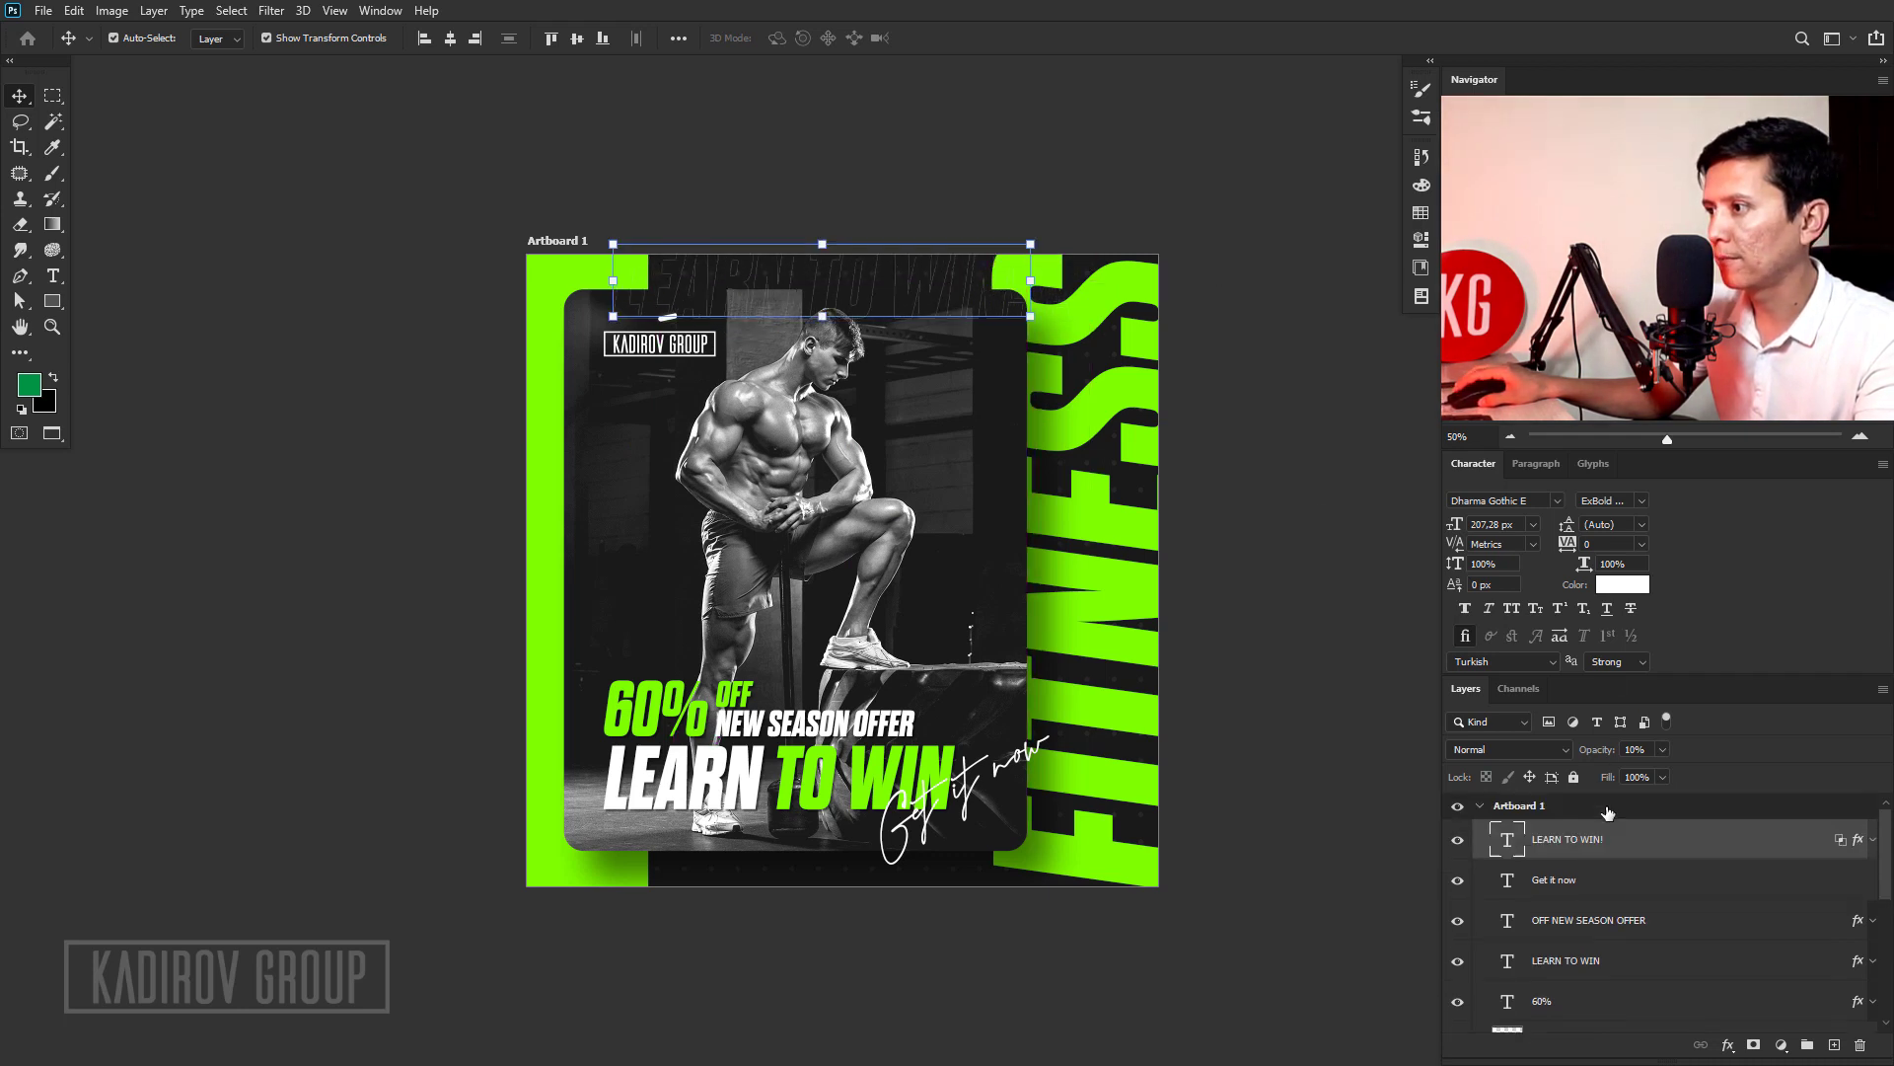
{"action": "left_click_drag", "start_coordinate": [1592, 838], "coordinate": [1618, 1061]}
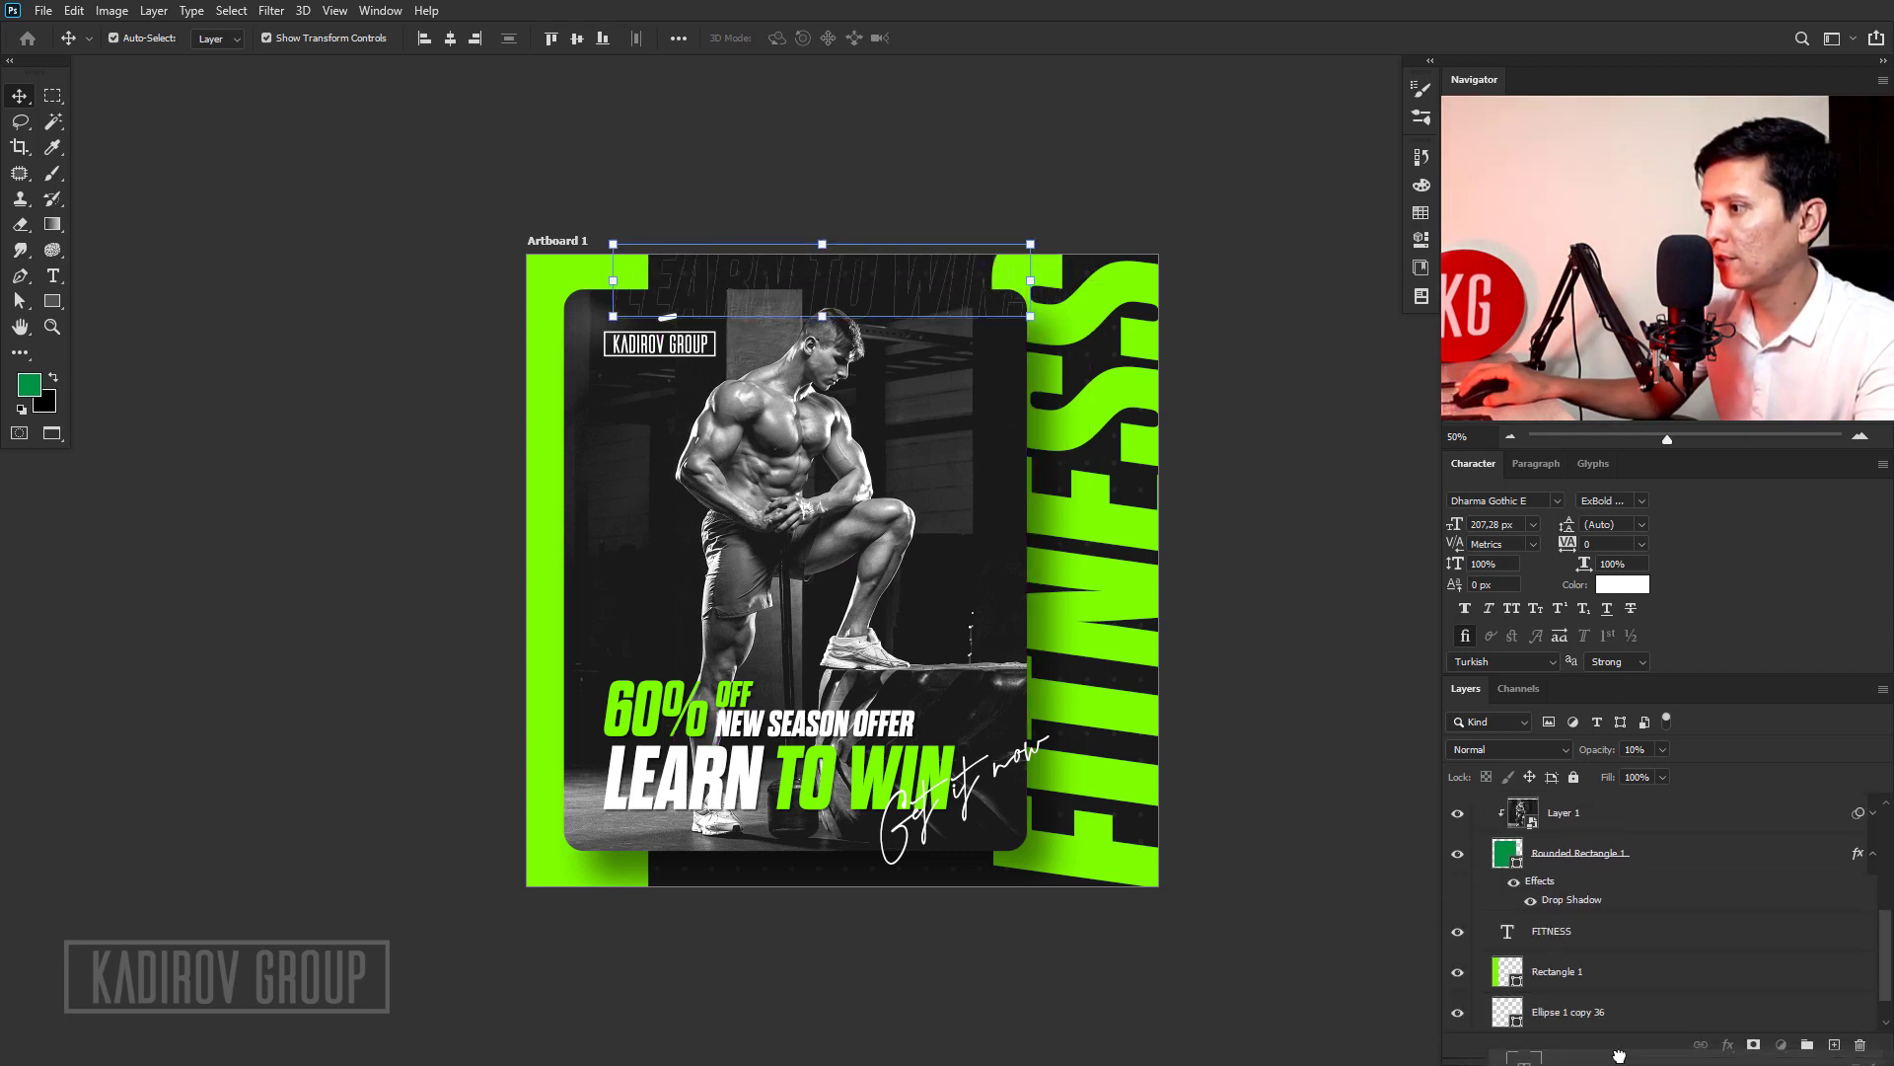
{"action": "left_click_drag", "start_coordinate": [1618, 1060], "coordinate": [1618, 989]}
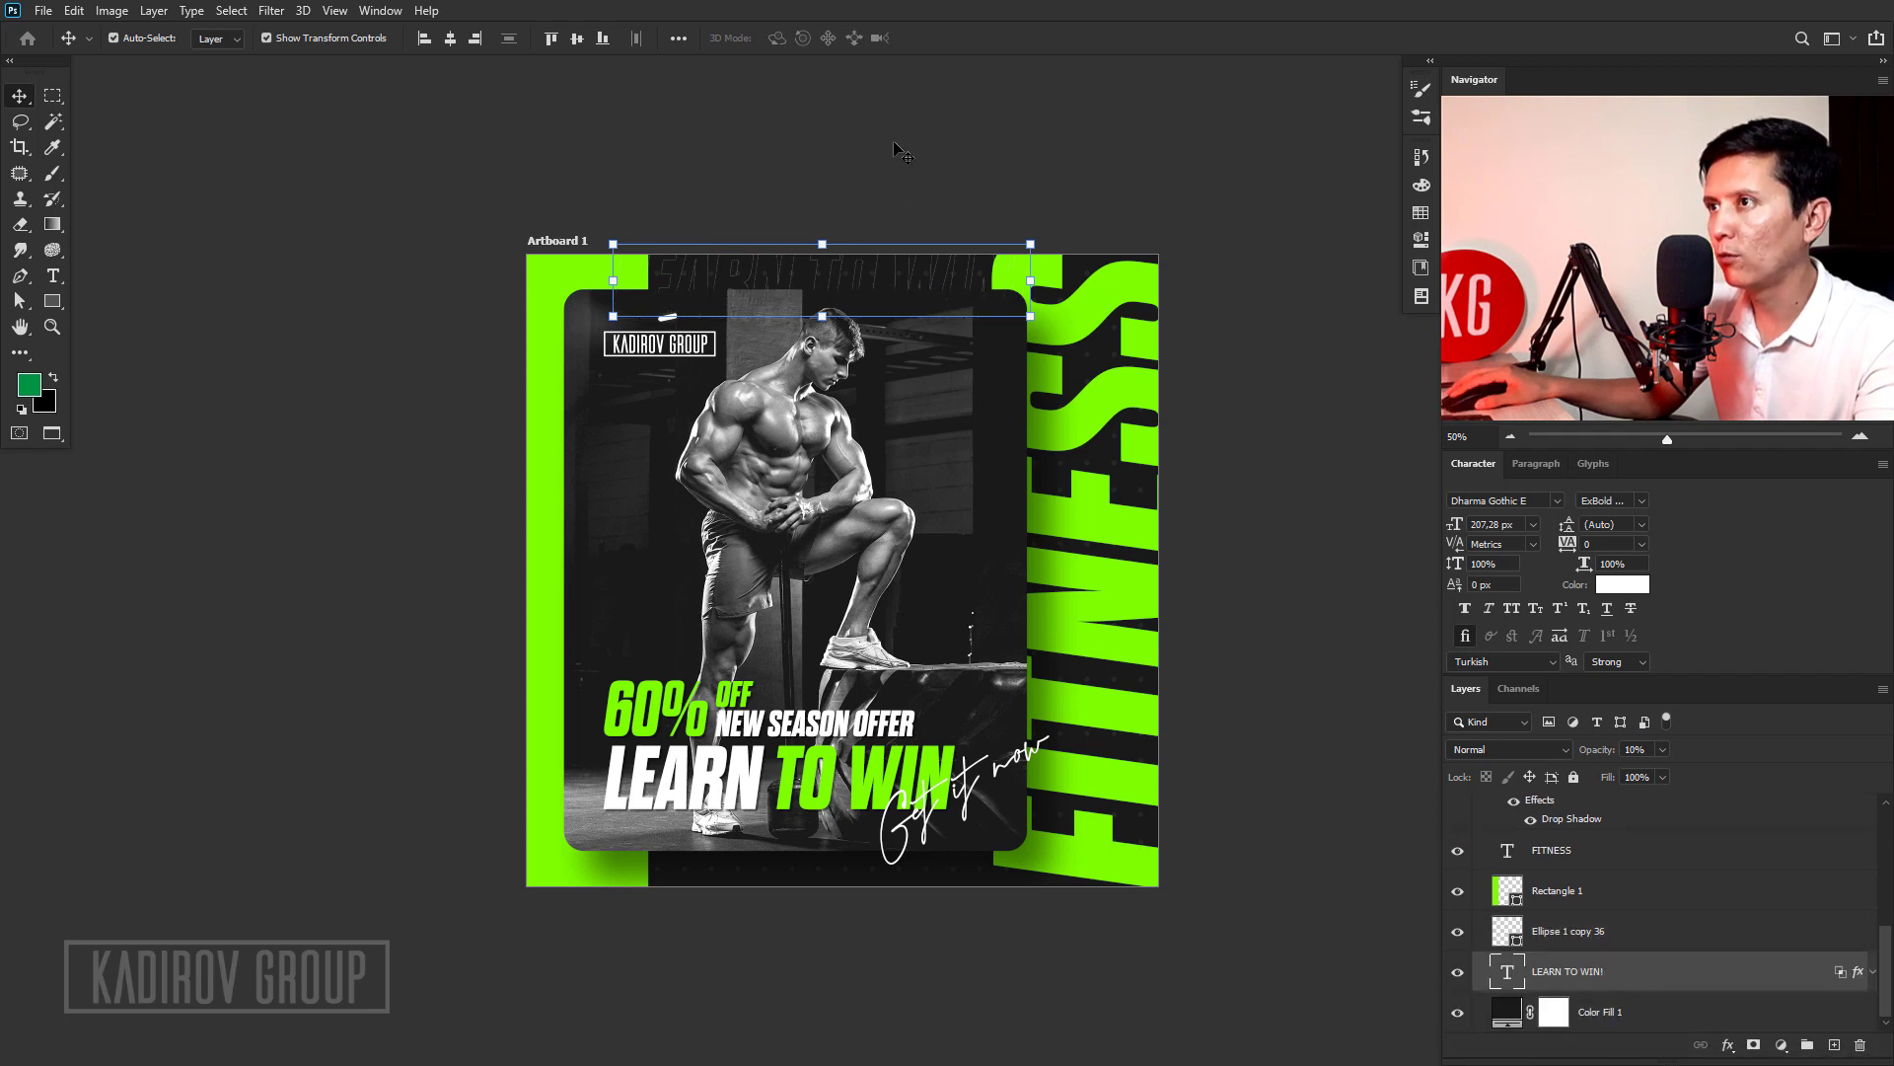
{"action": "left_click", "coordinate": [906, 280]}
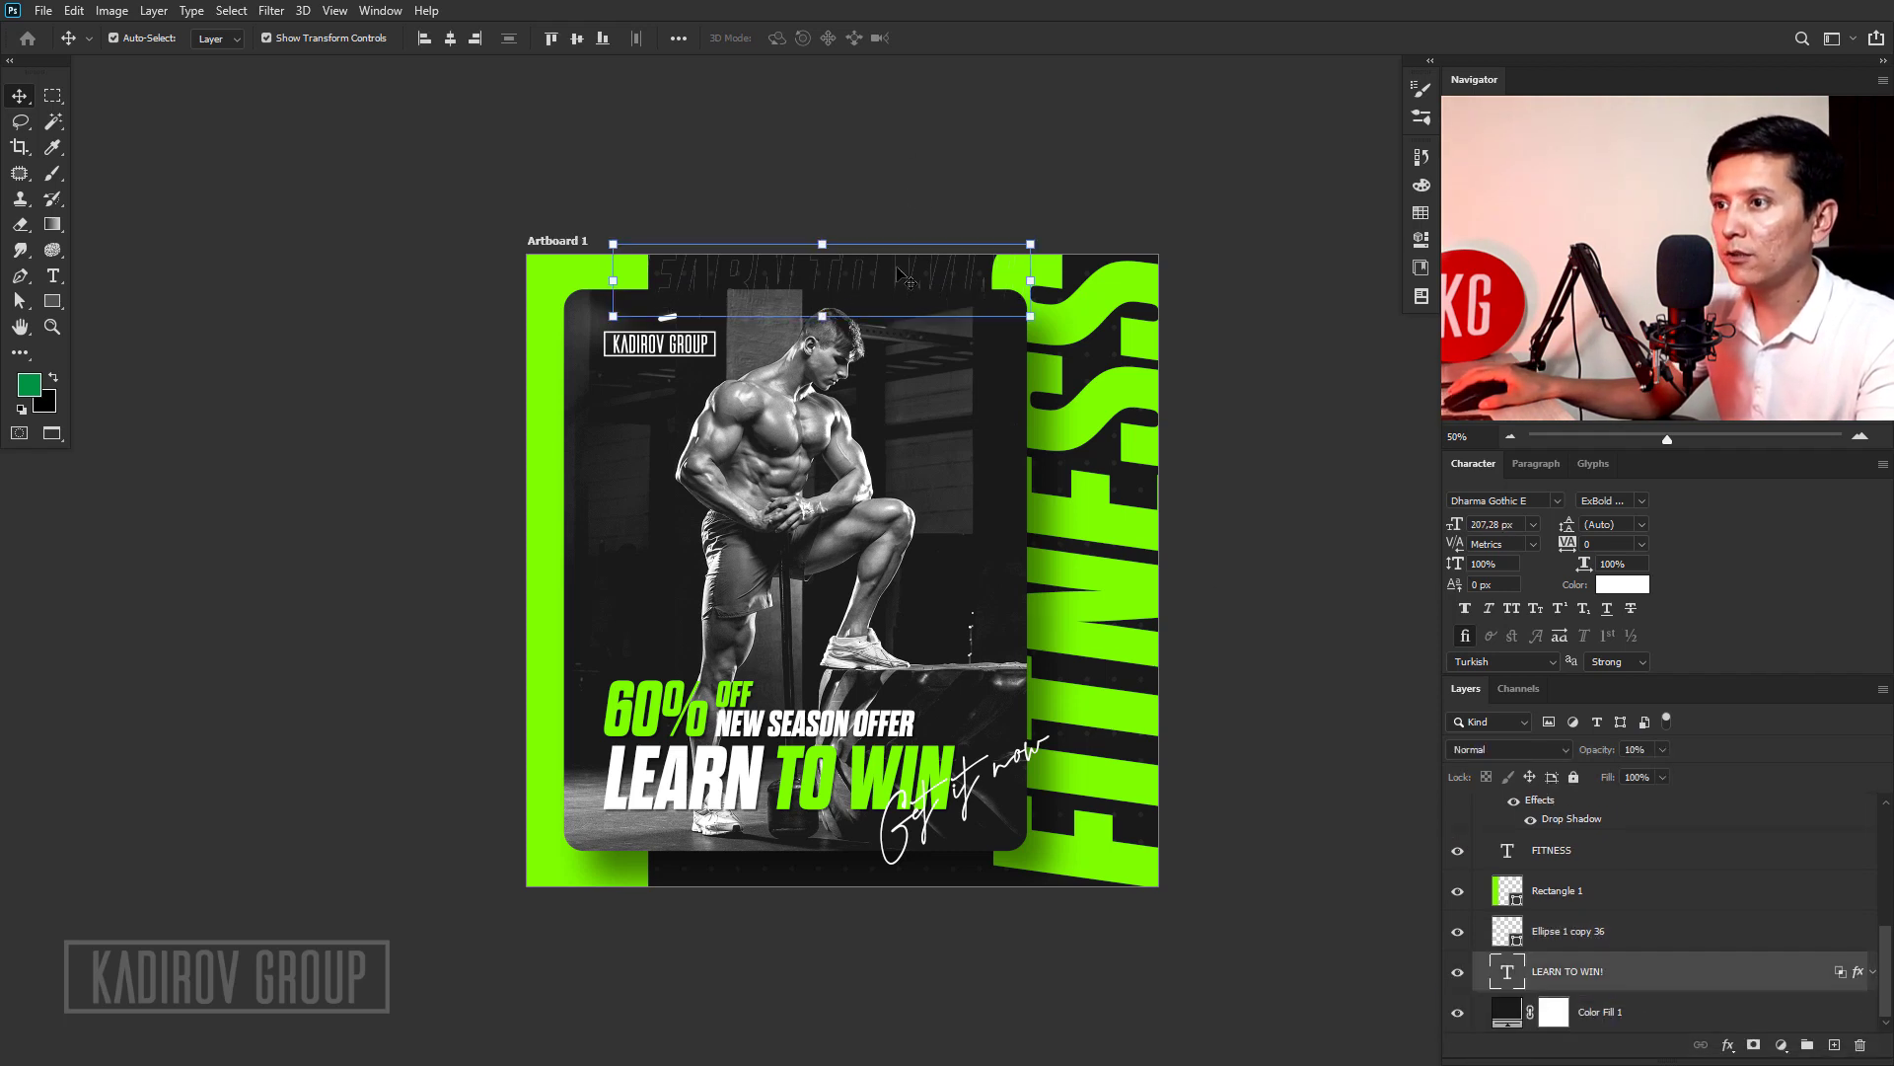
{"action": "left_click_drag", "start_coordinate": [779, 775], "coordinate": [814, 489]}
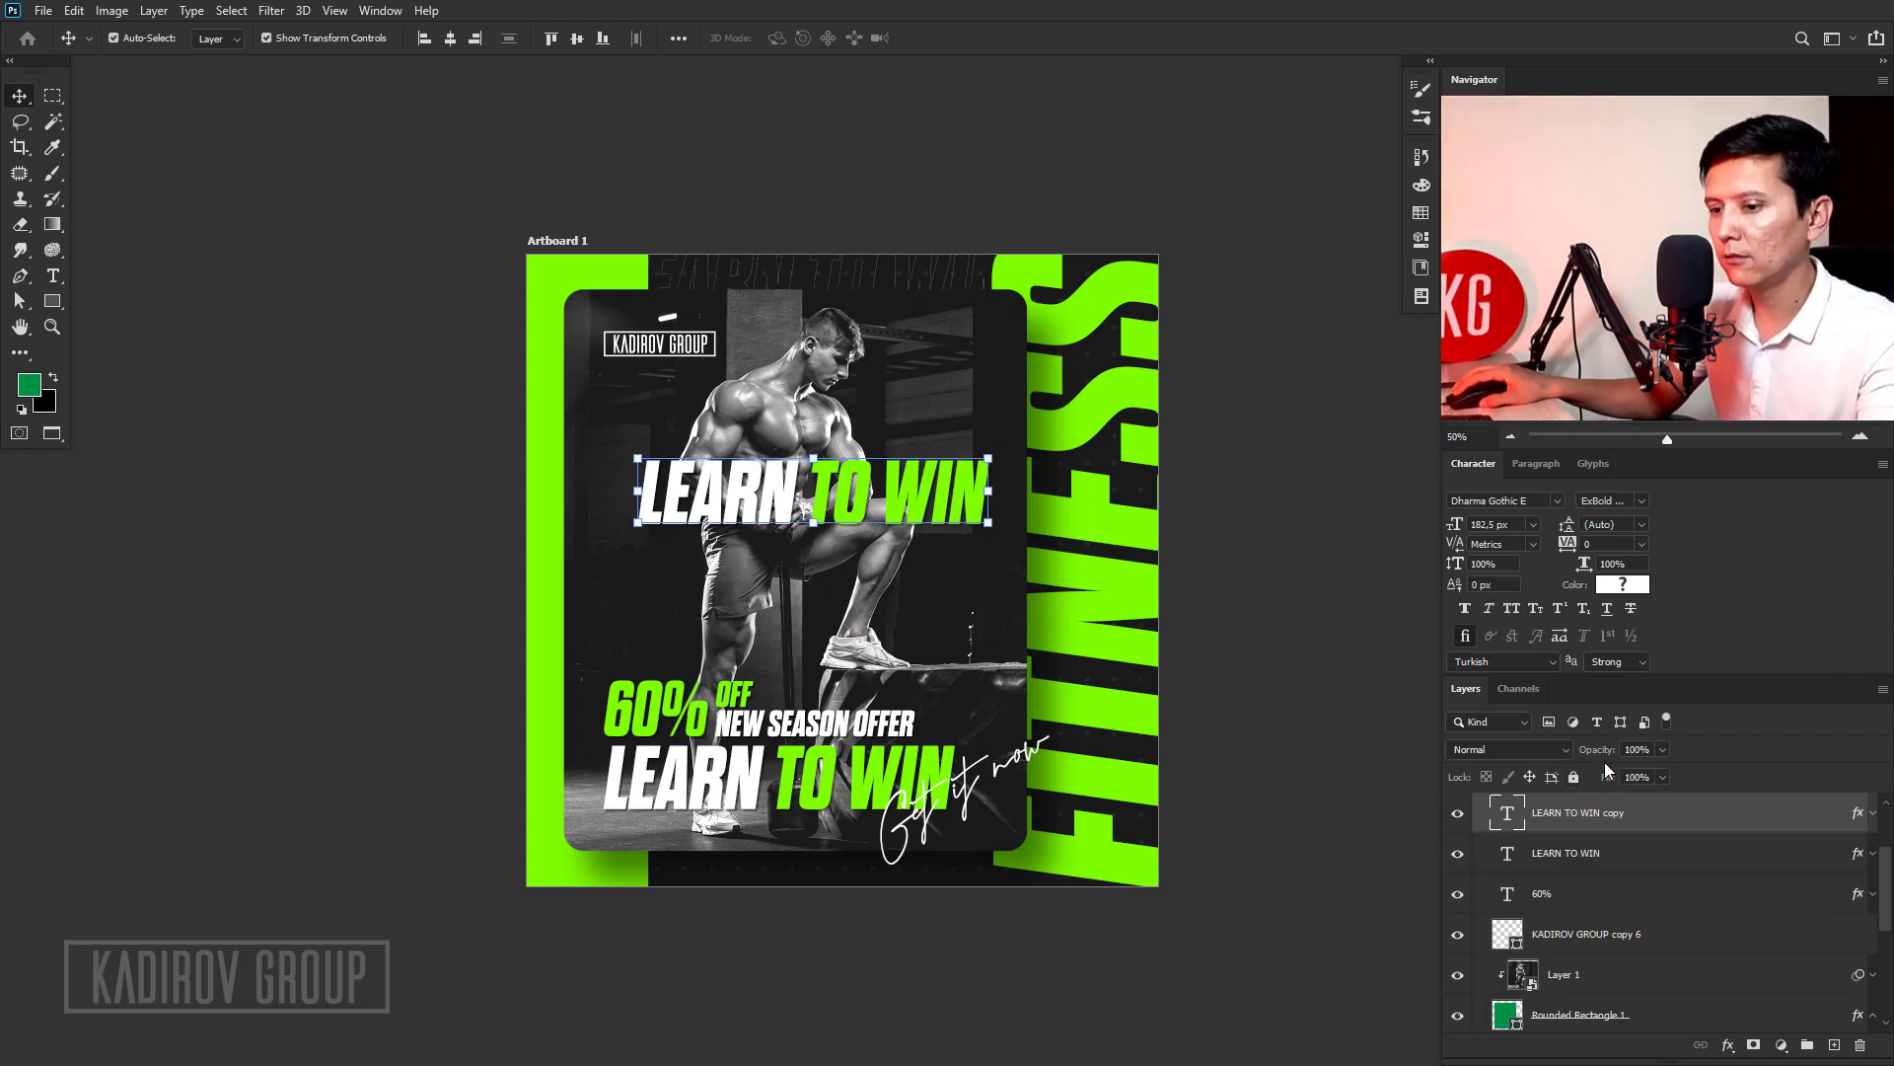
Give the white LEARN TO WIN copy a Stroke and a 0–120 Blend If range for an outline.
{"action": "left_click", "coordinate": [1620, 586]}
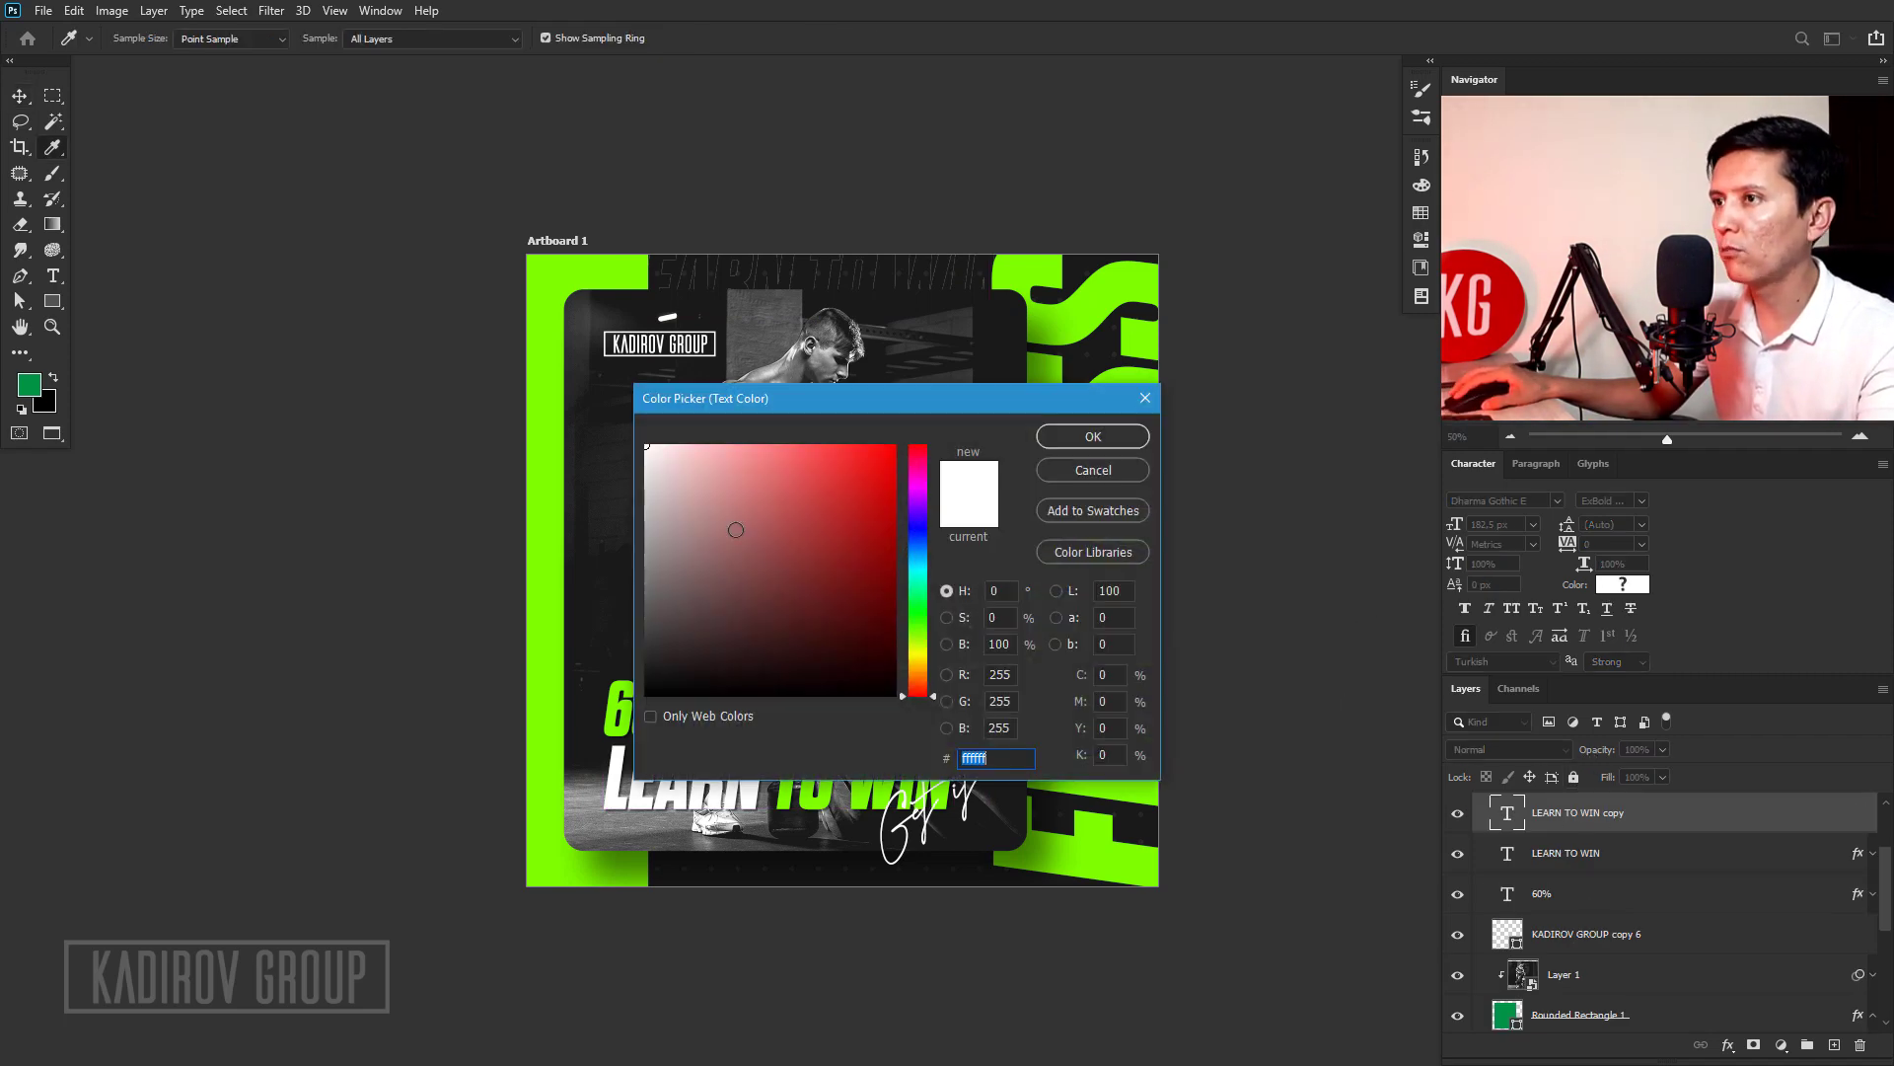
{"action": "left_click", "coordinate": [1091, 436]}
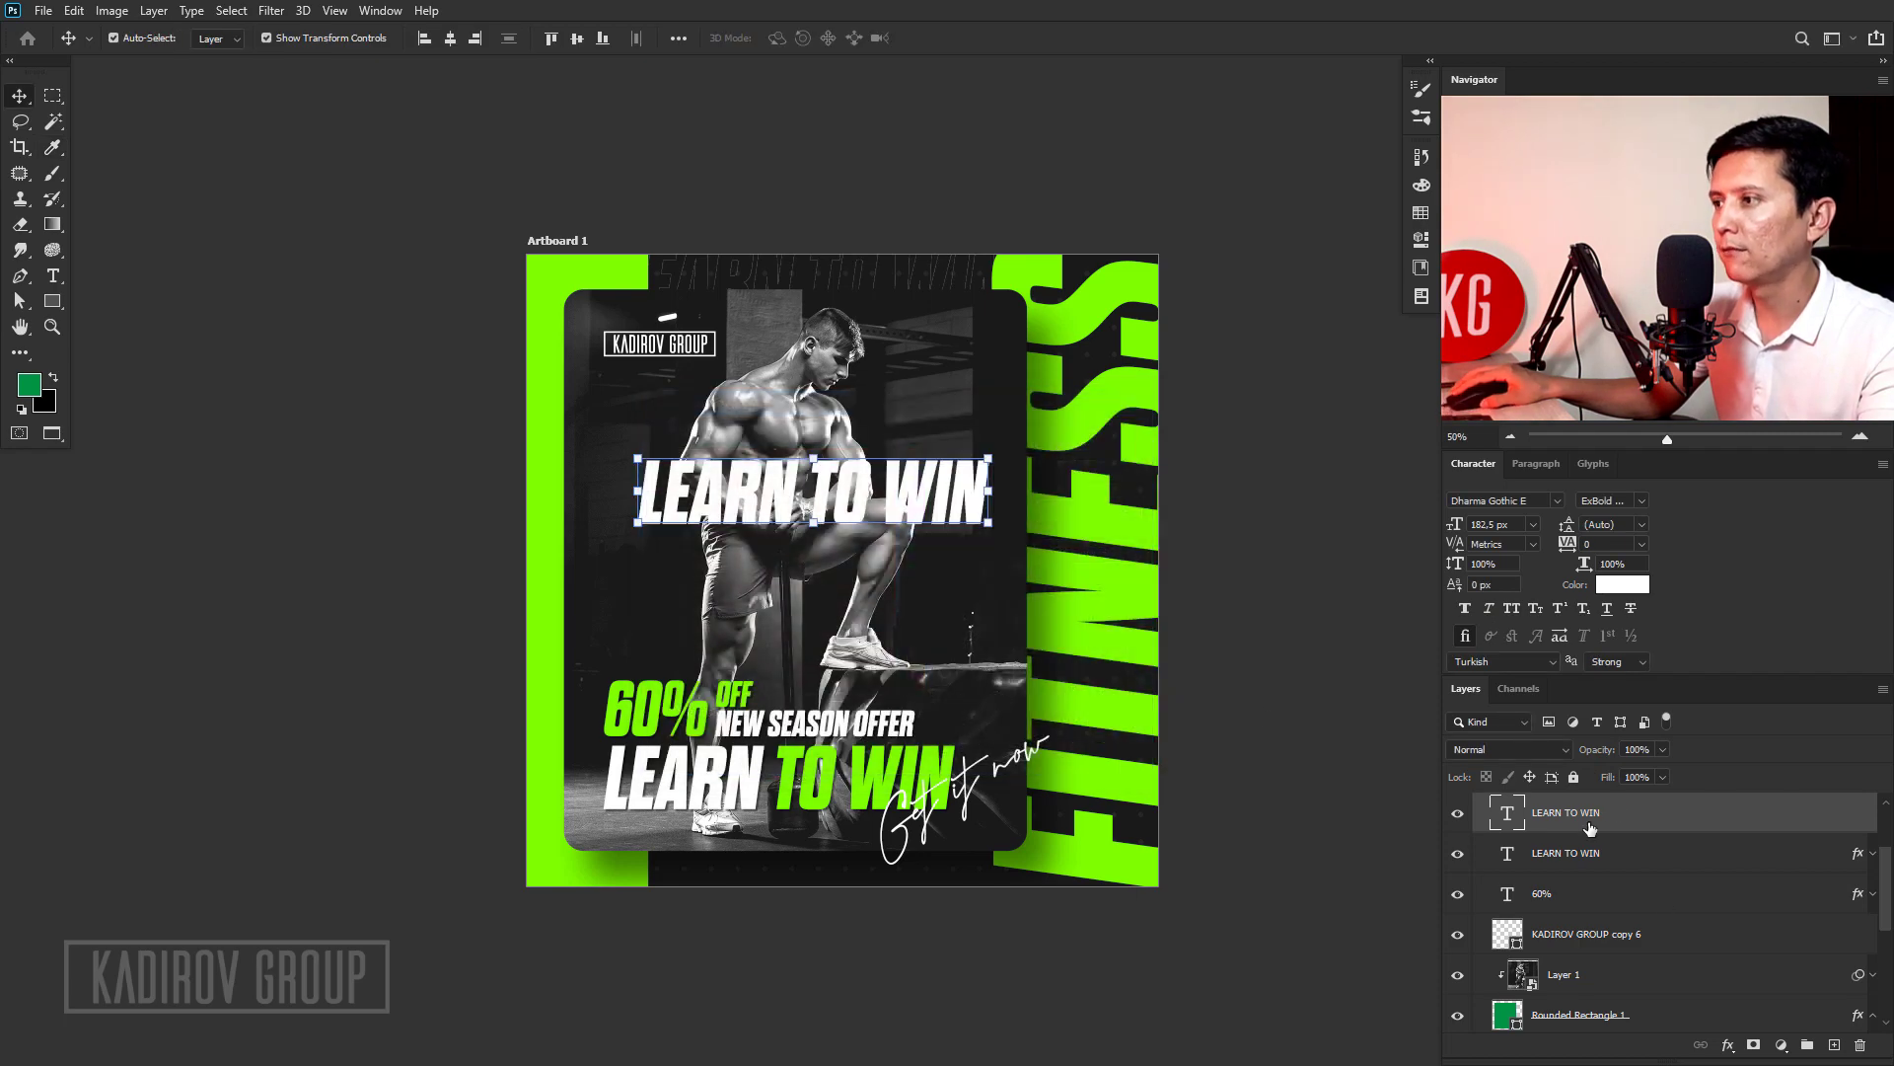
{"action": "right_click", "coordinate": [1559, 811]}
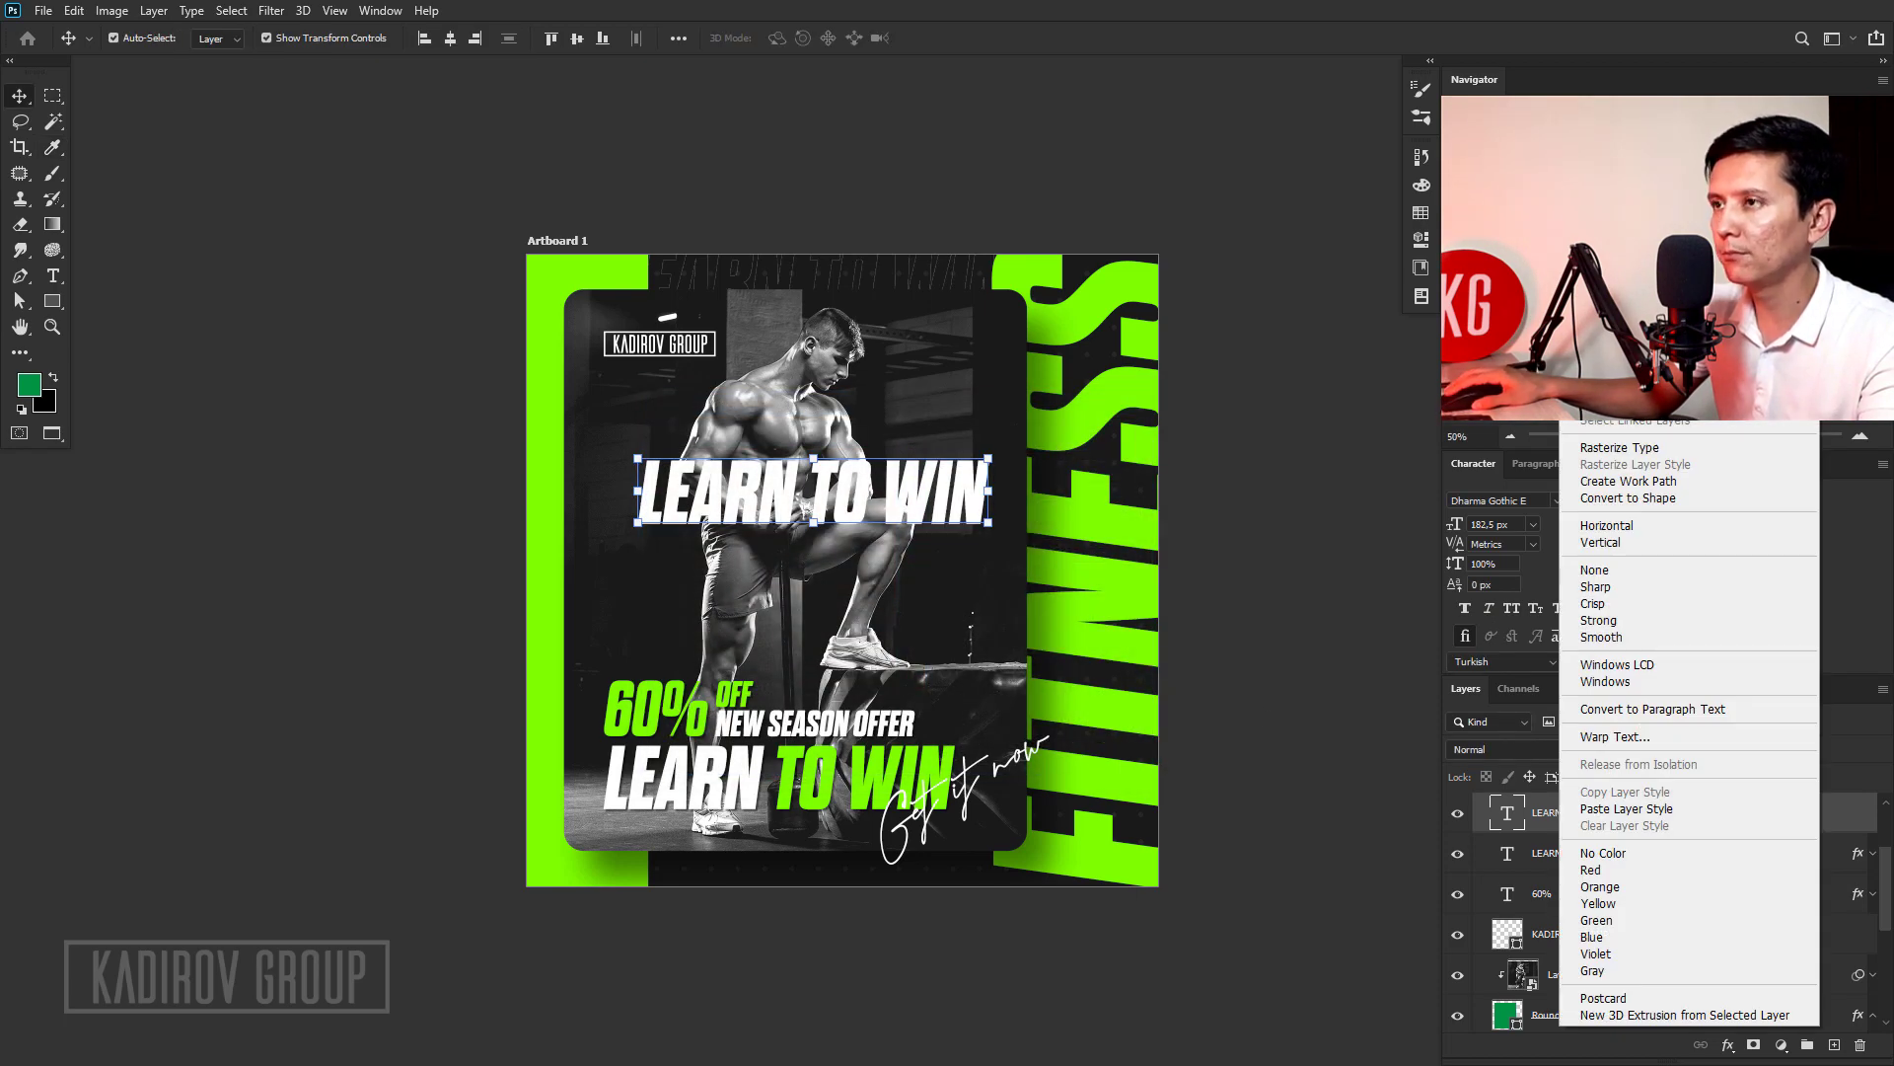
{"action": "left_click", "coordinate": [1618, 177]}
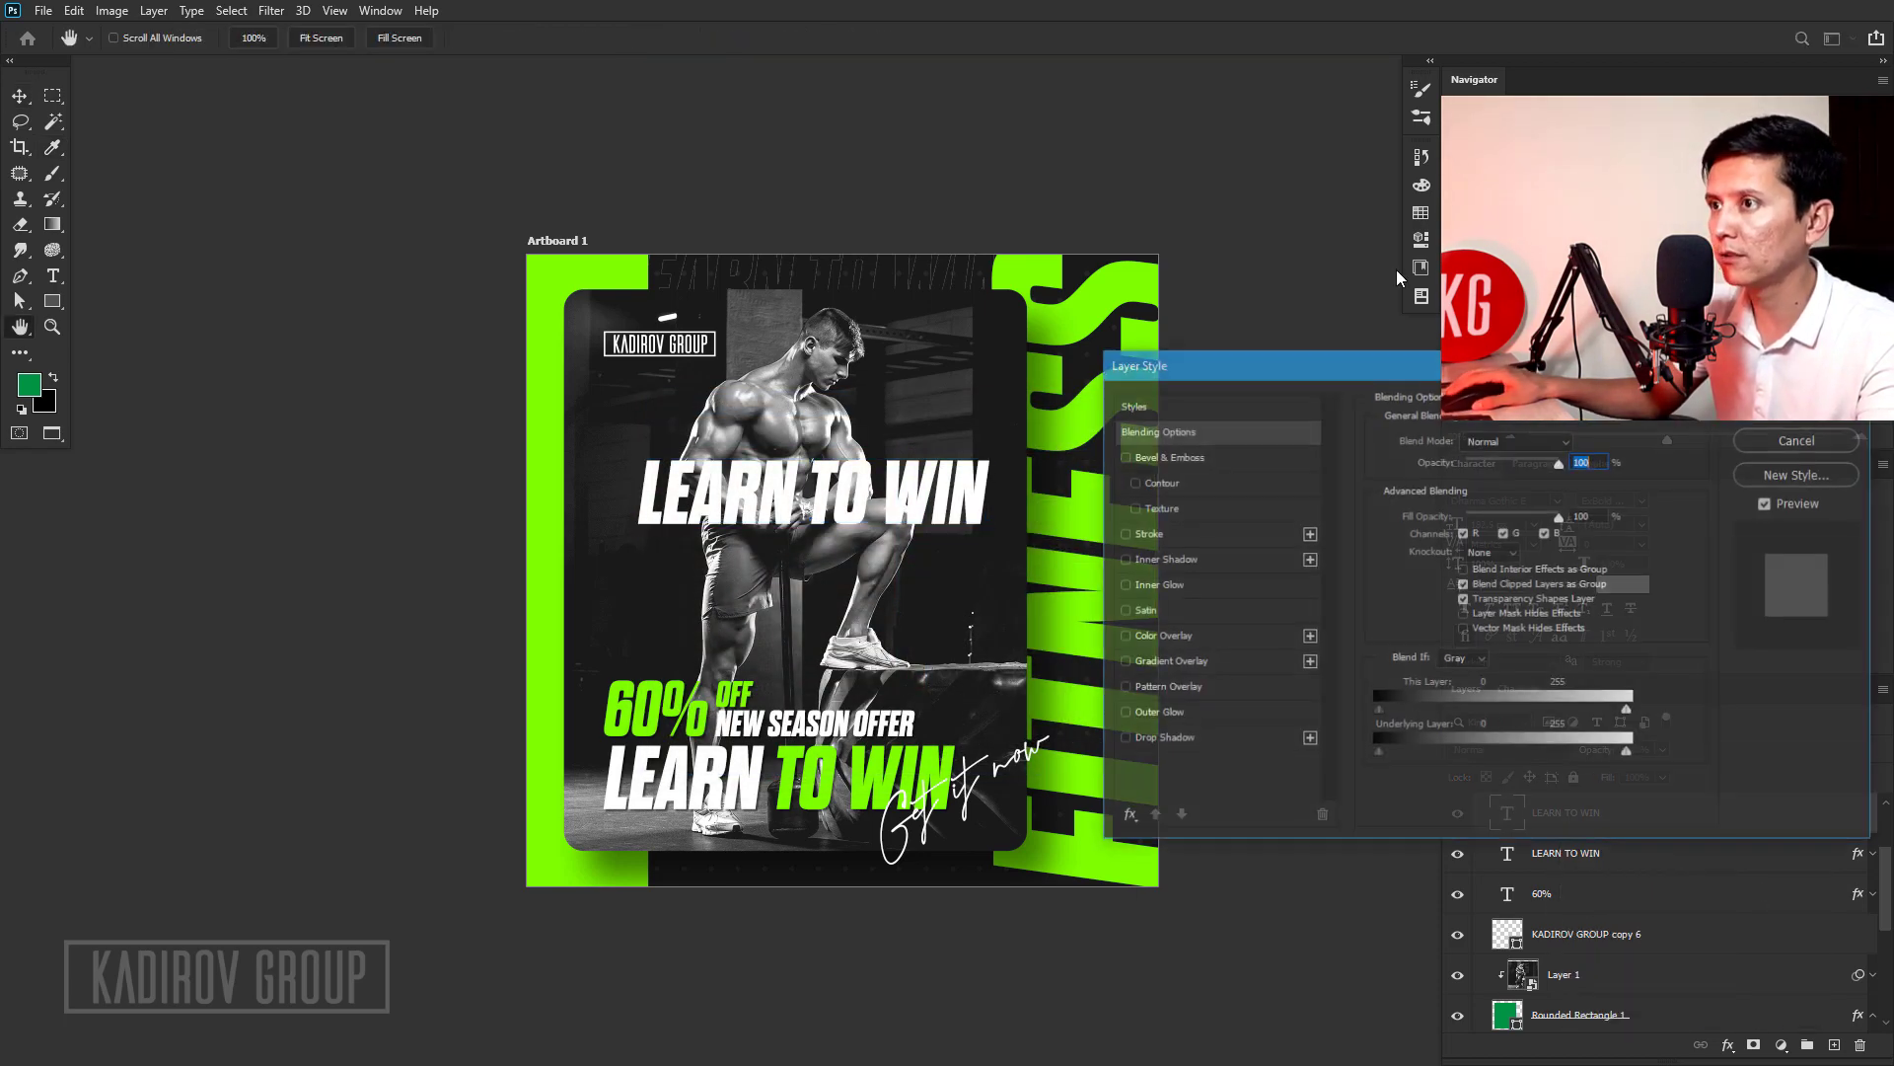
{"action": "left_click_drag", "start_coordinate": [1278, 361], "coordinate": [855, 542]}
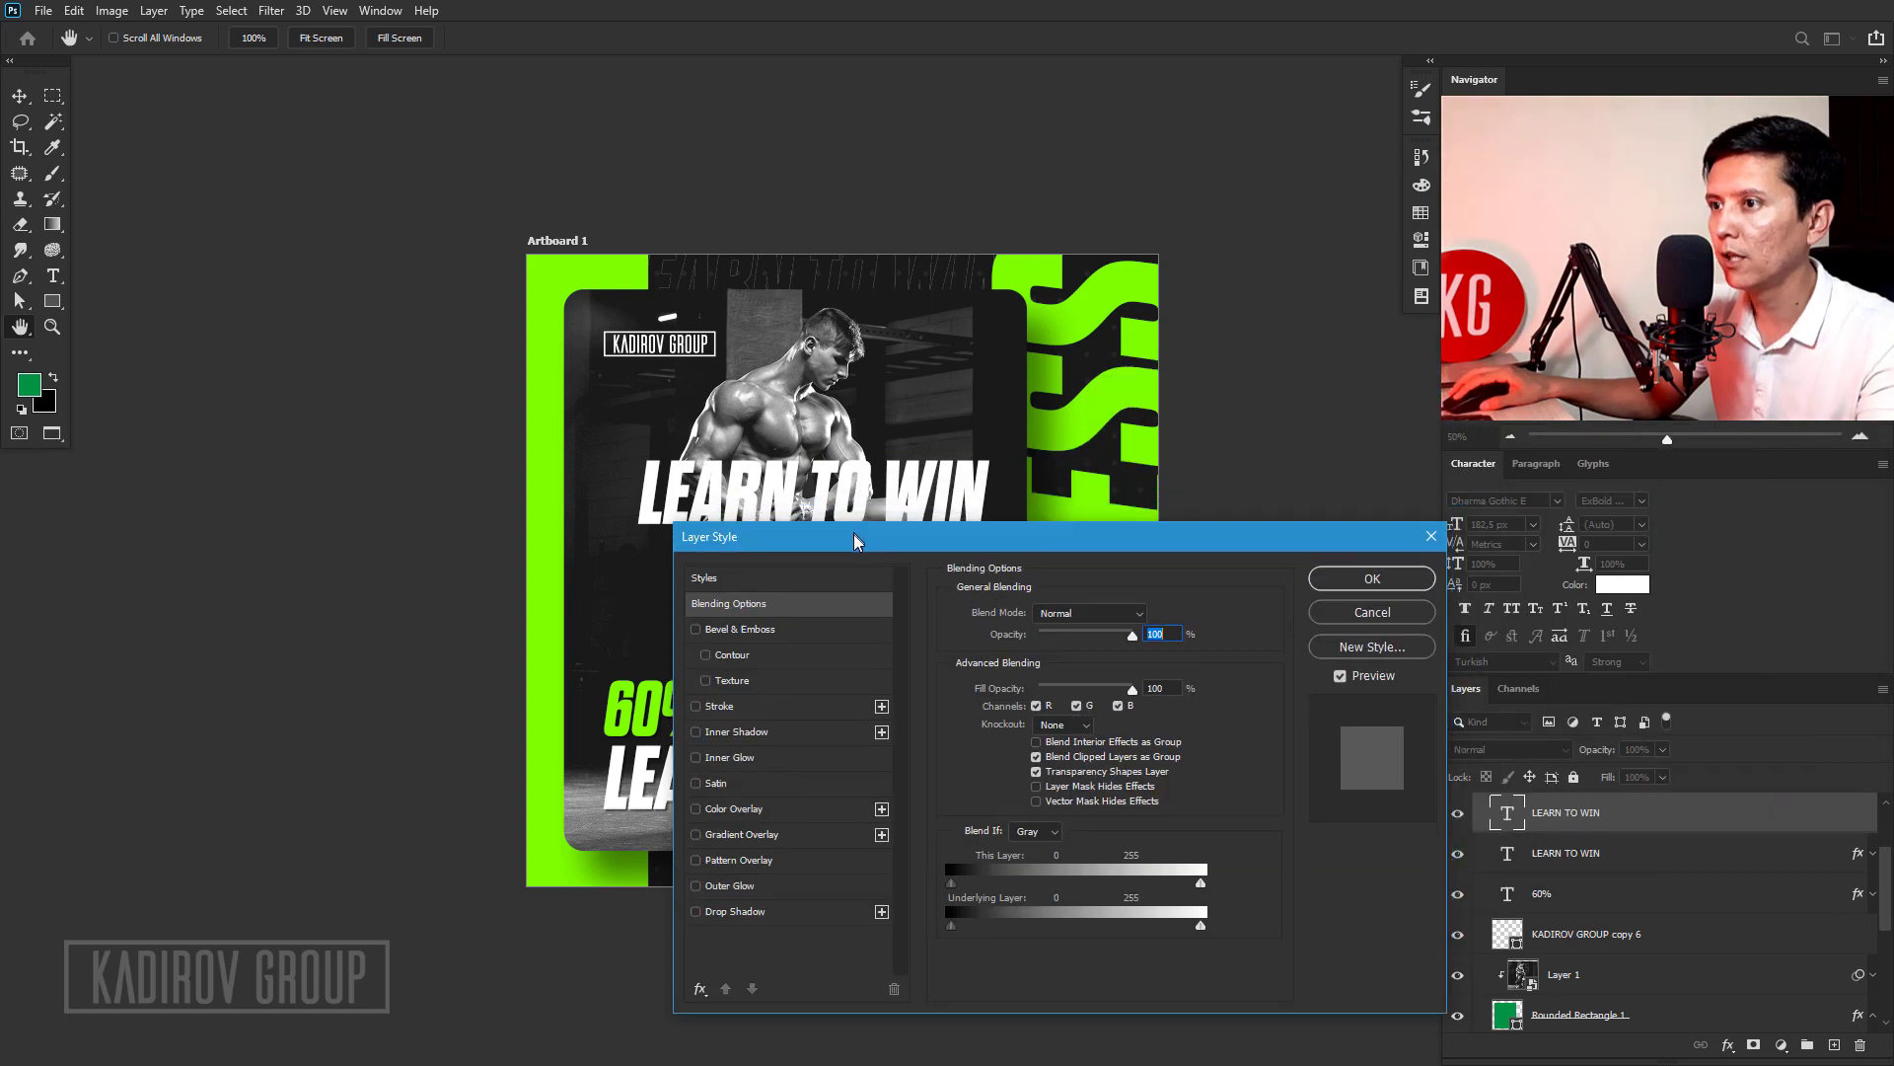
{"action": "left_click", "coordinate": [730, 707]}
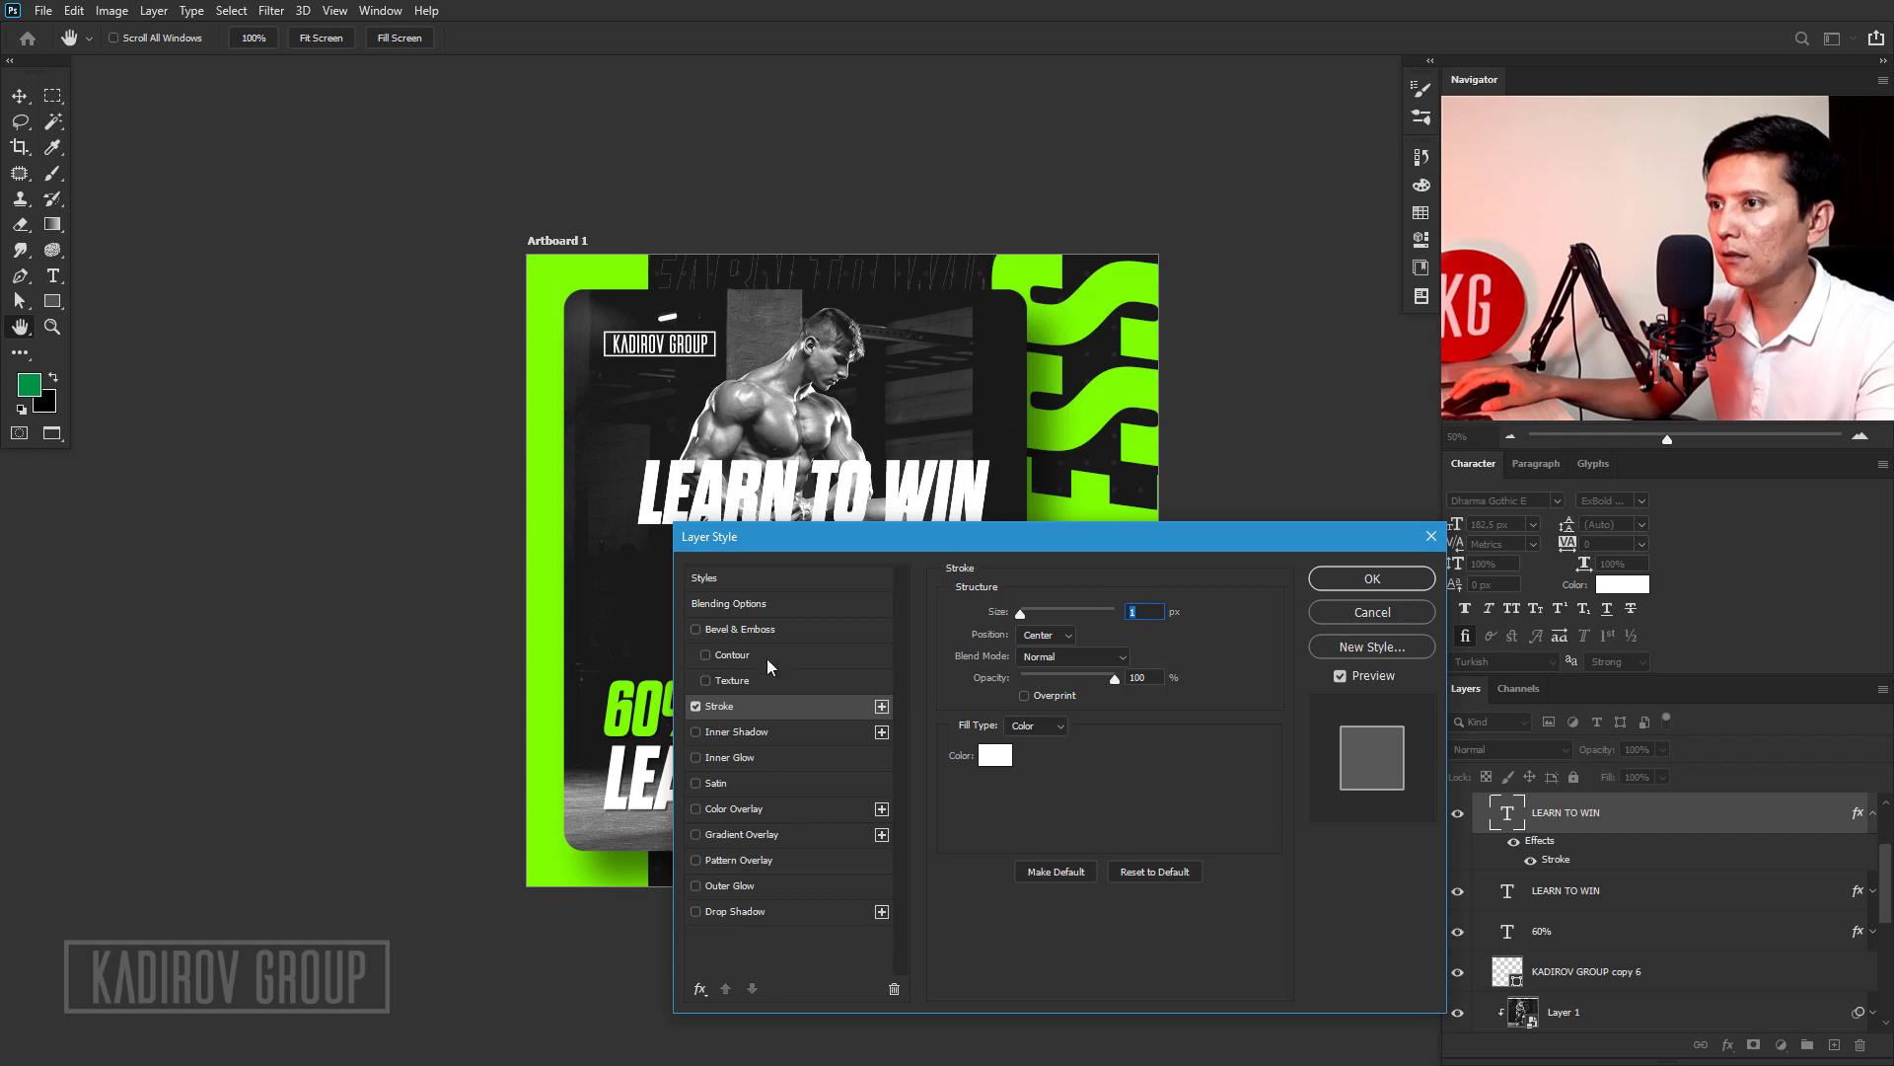
{"action": "left_click", "coordinate": [736, 602]}
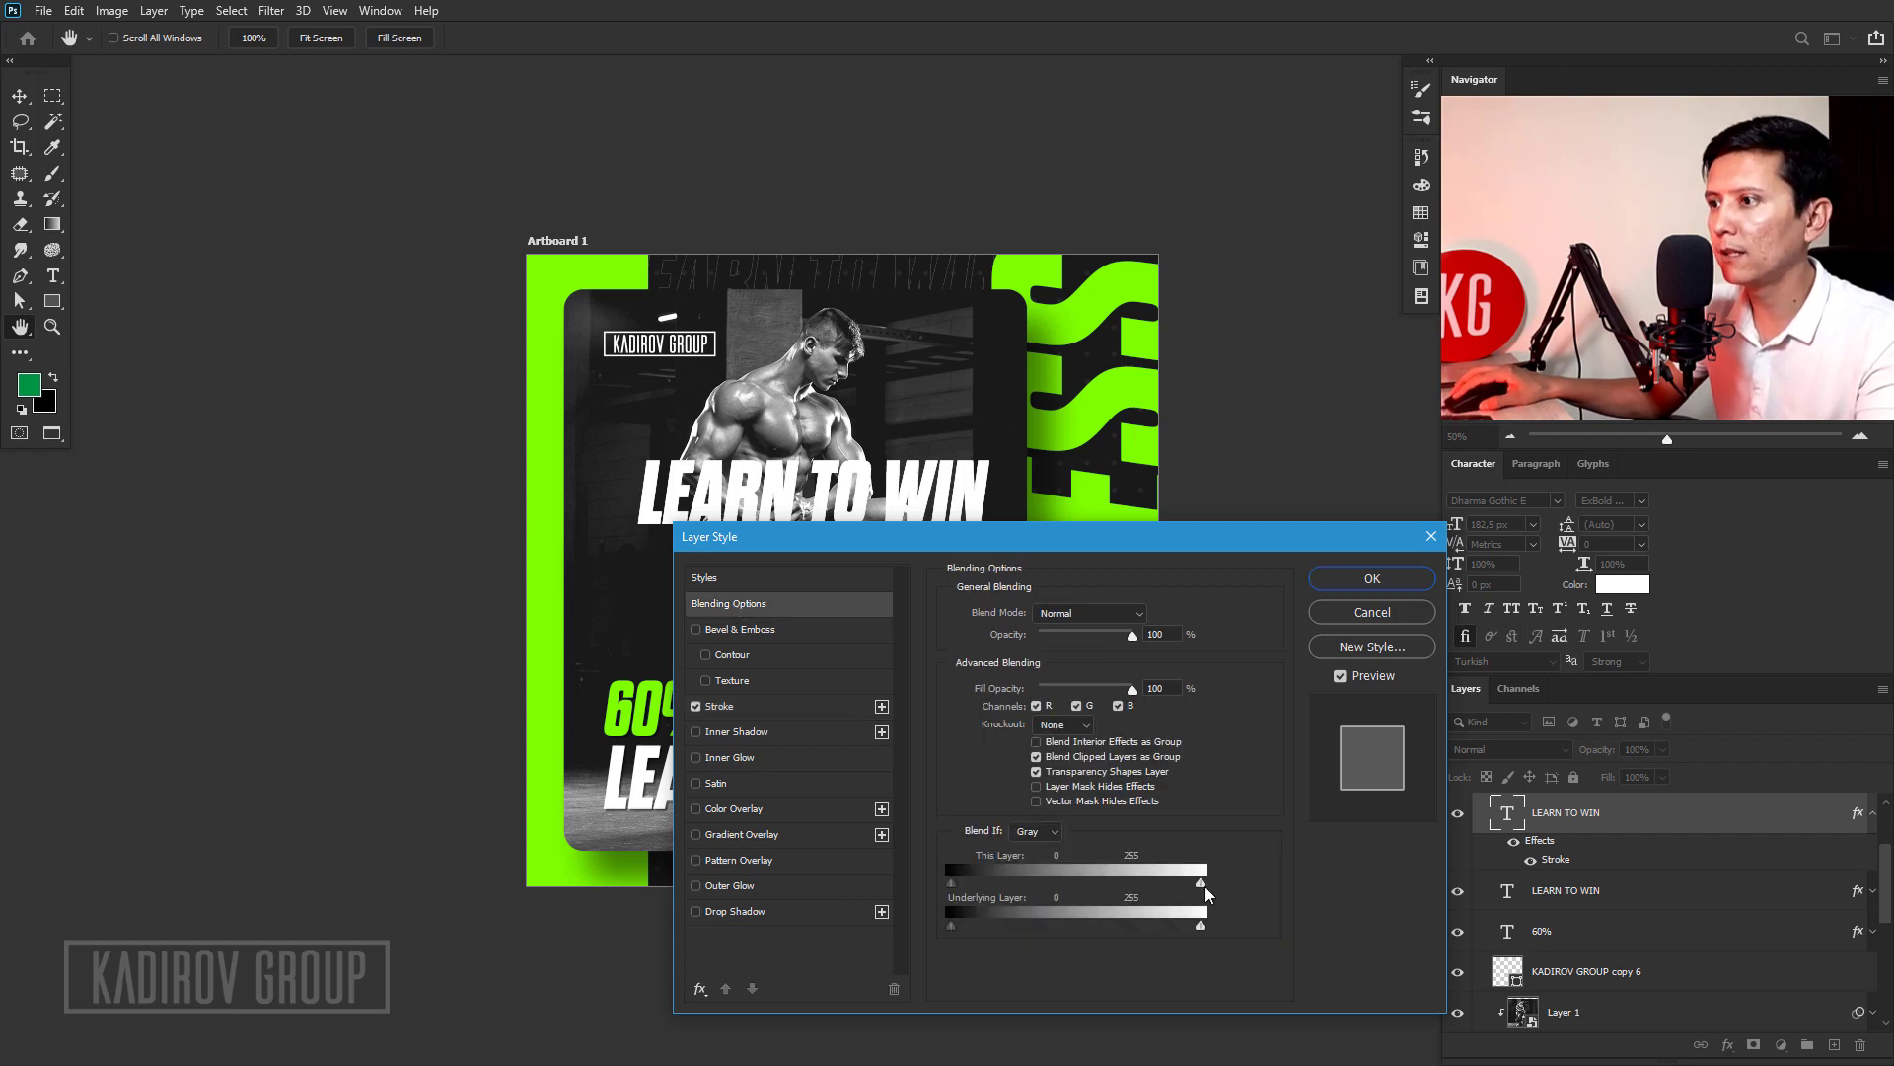
{"action": "left_click_drag", "start_coordinate": [1202, 888], "coordinate": [1069, 884]}
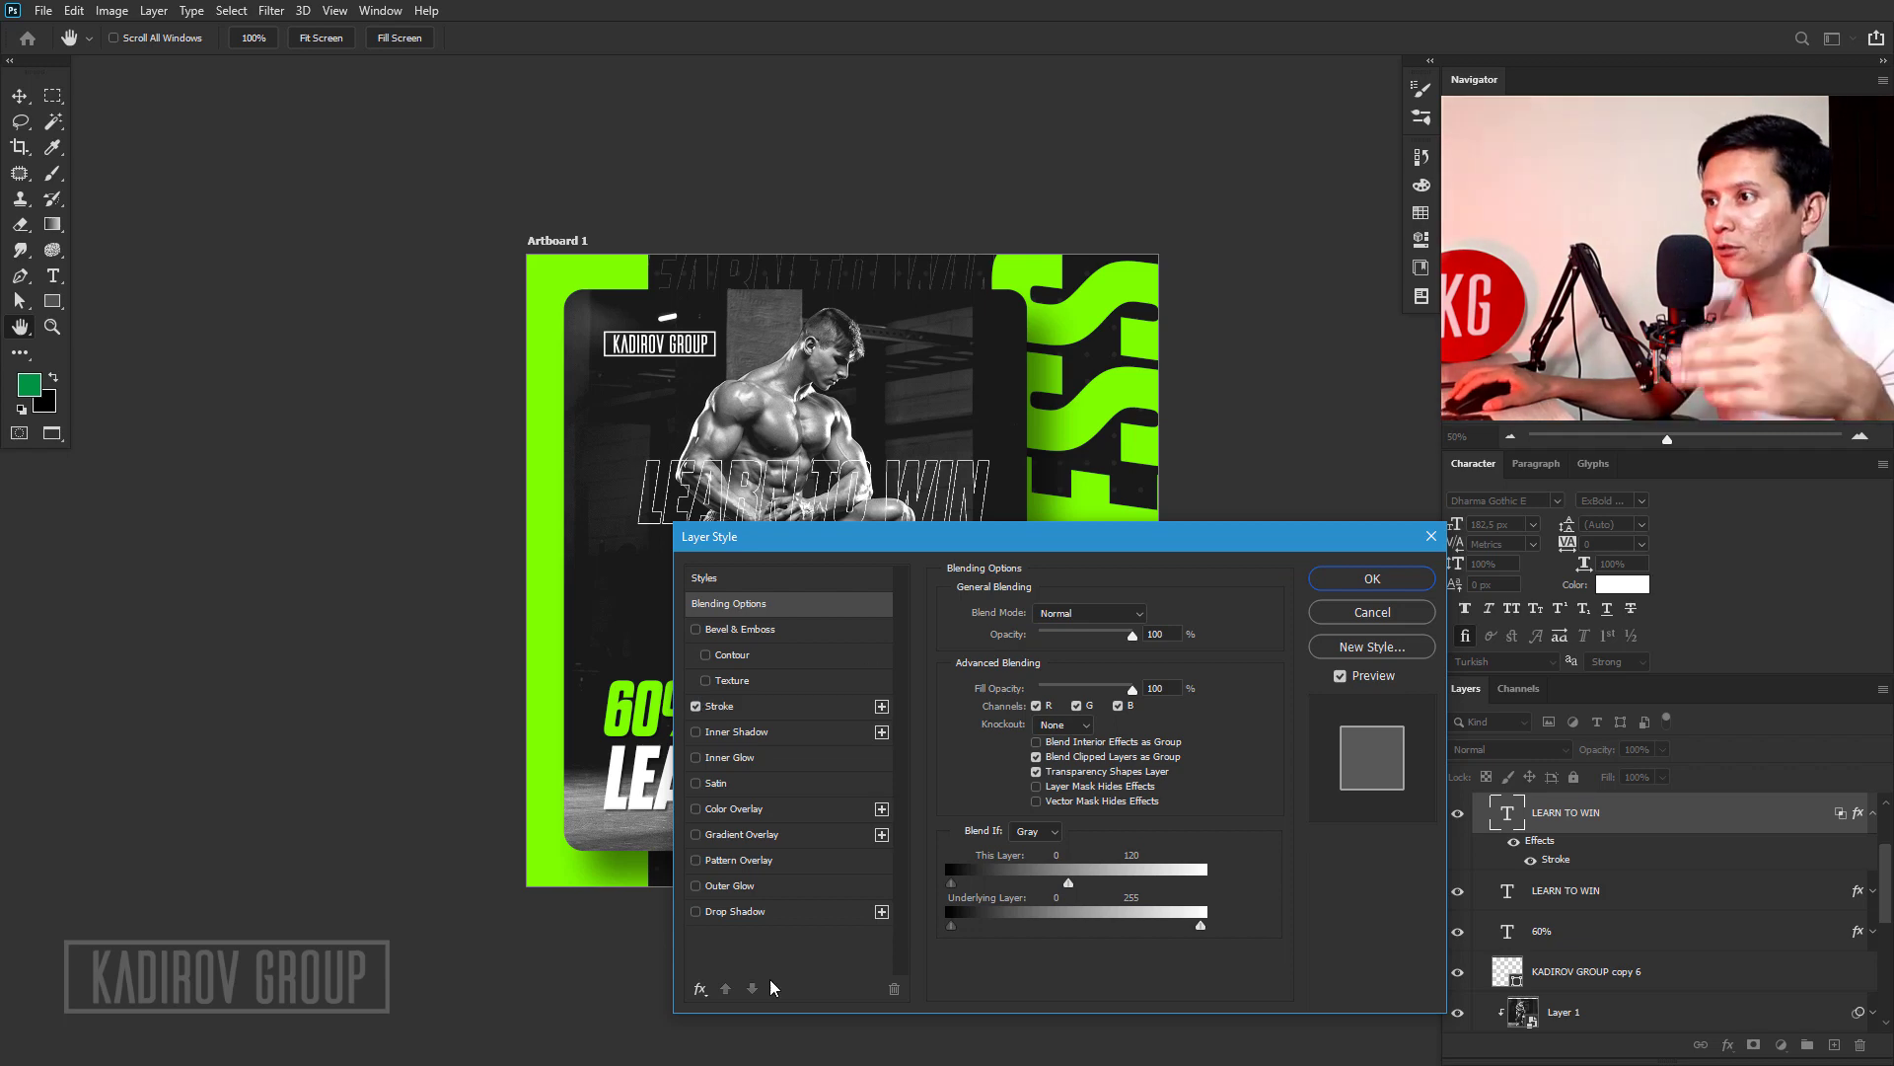
{"action": "left_click", "coordinate": [1371, 578]}
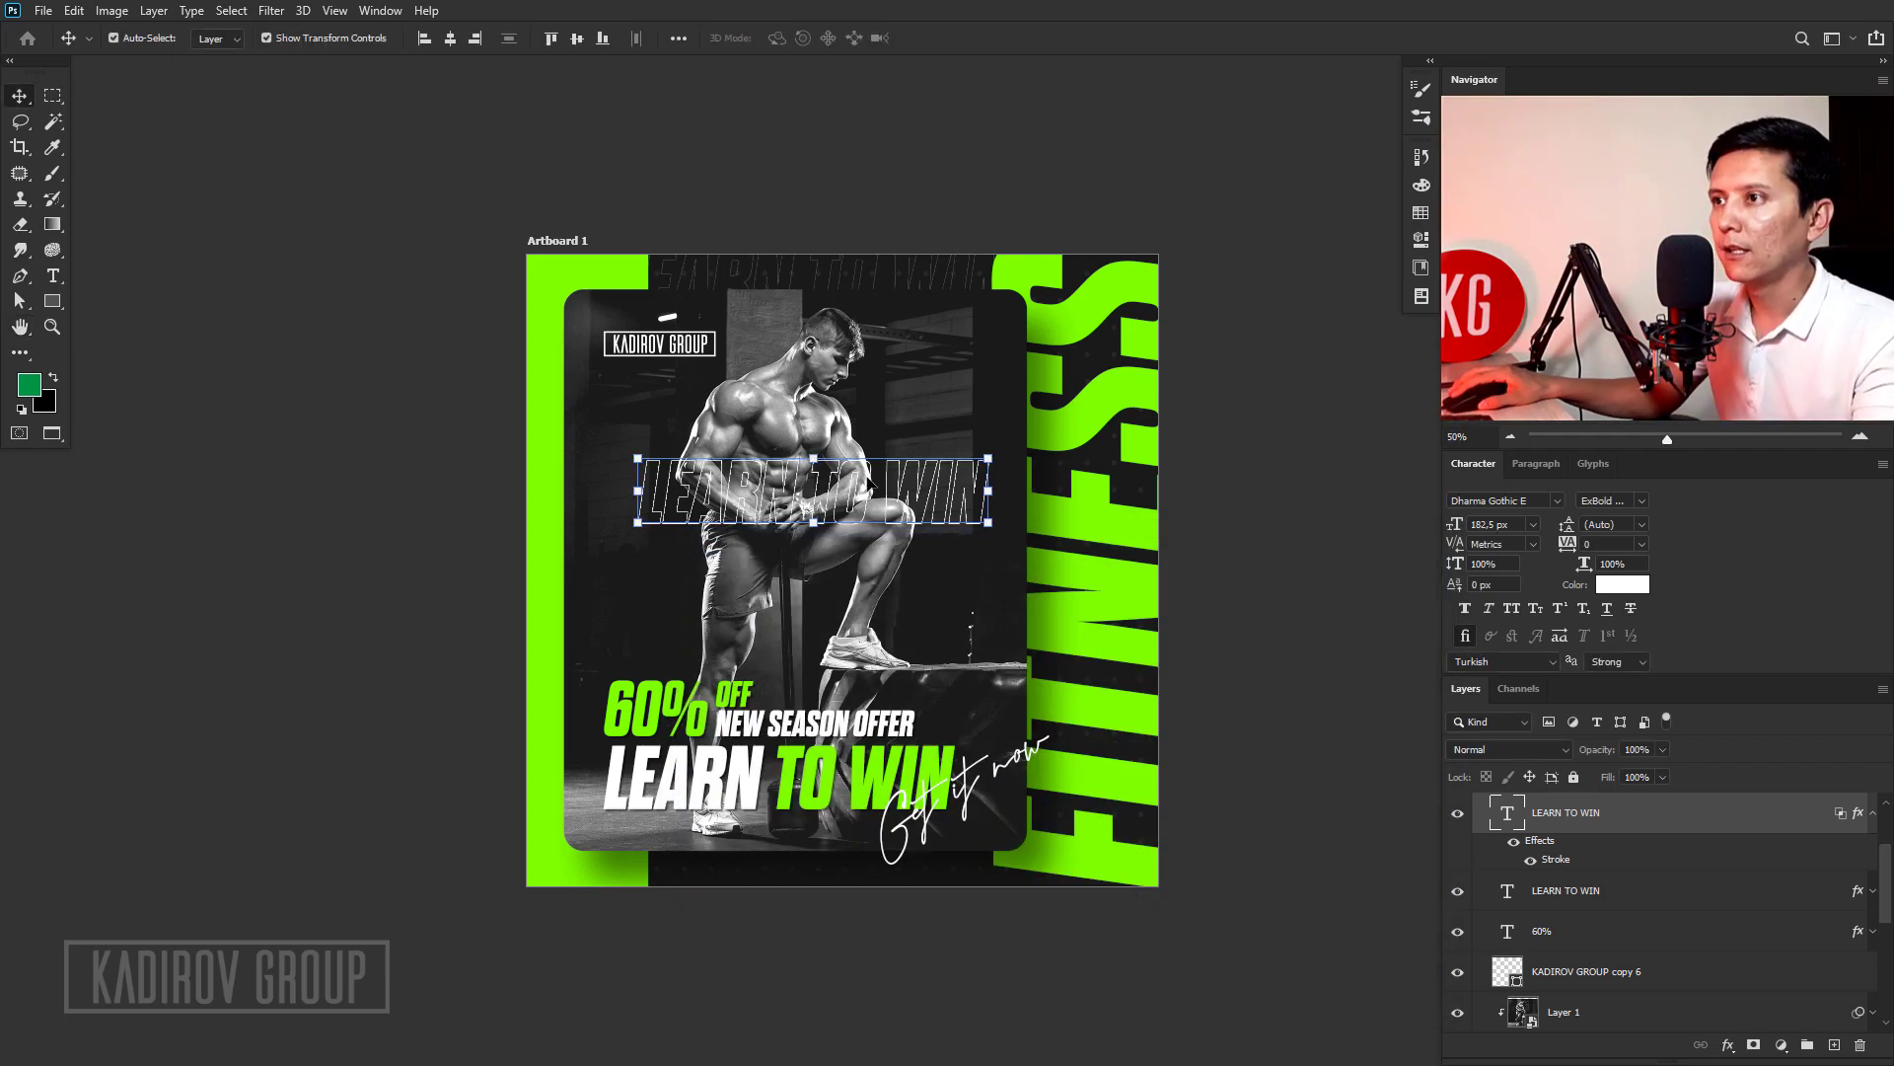
Set the outlined LEARN TO WIN copy to 10% opacity and move it up near the poster's top.
{"action": "scroll", "coordinate": [914, 478], "scroll_direction": "up", "scroll_amount": 2}
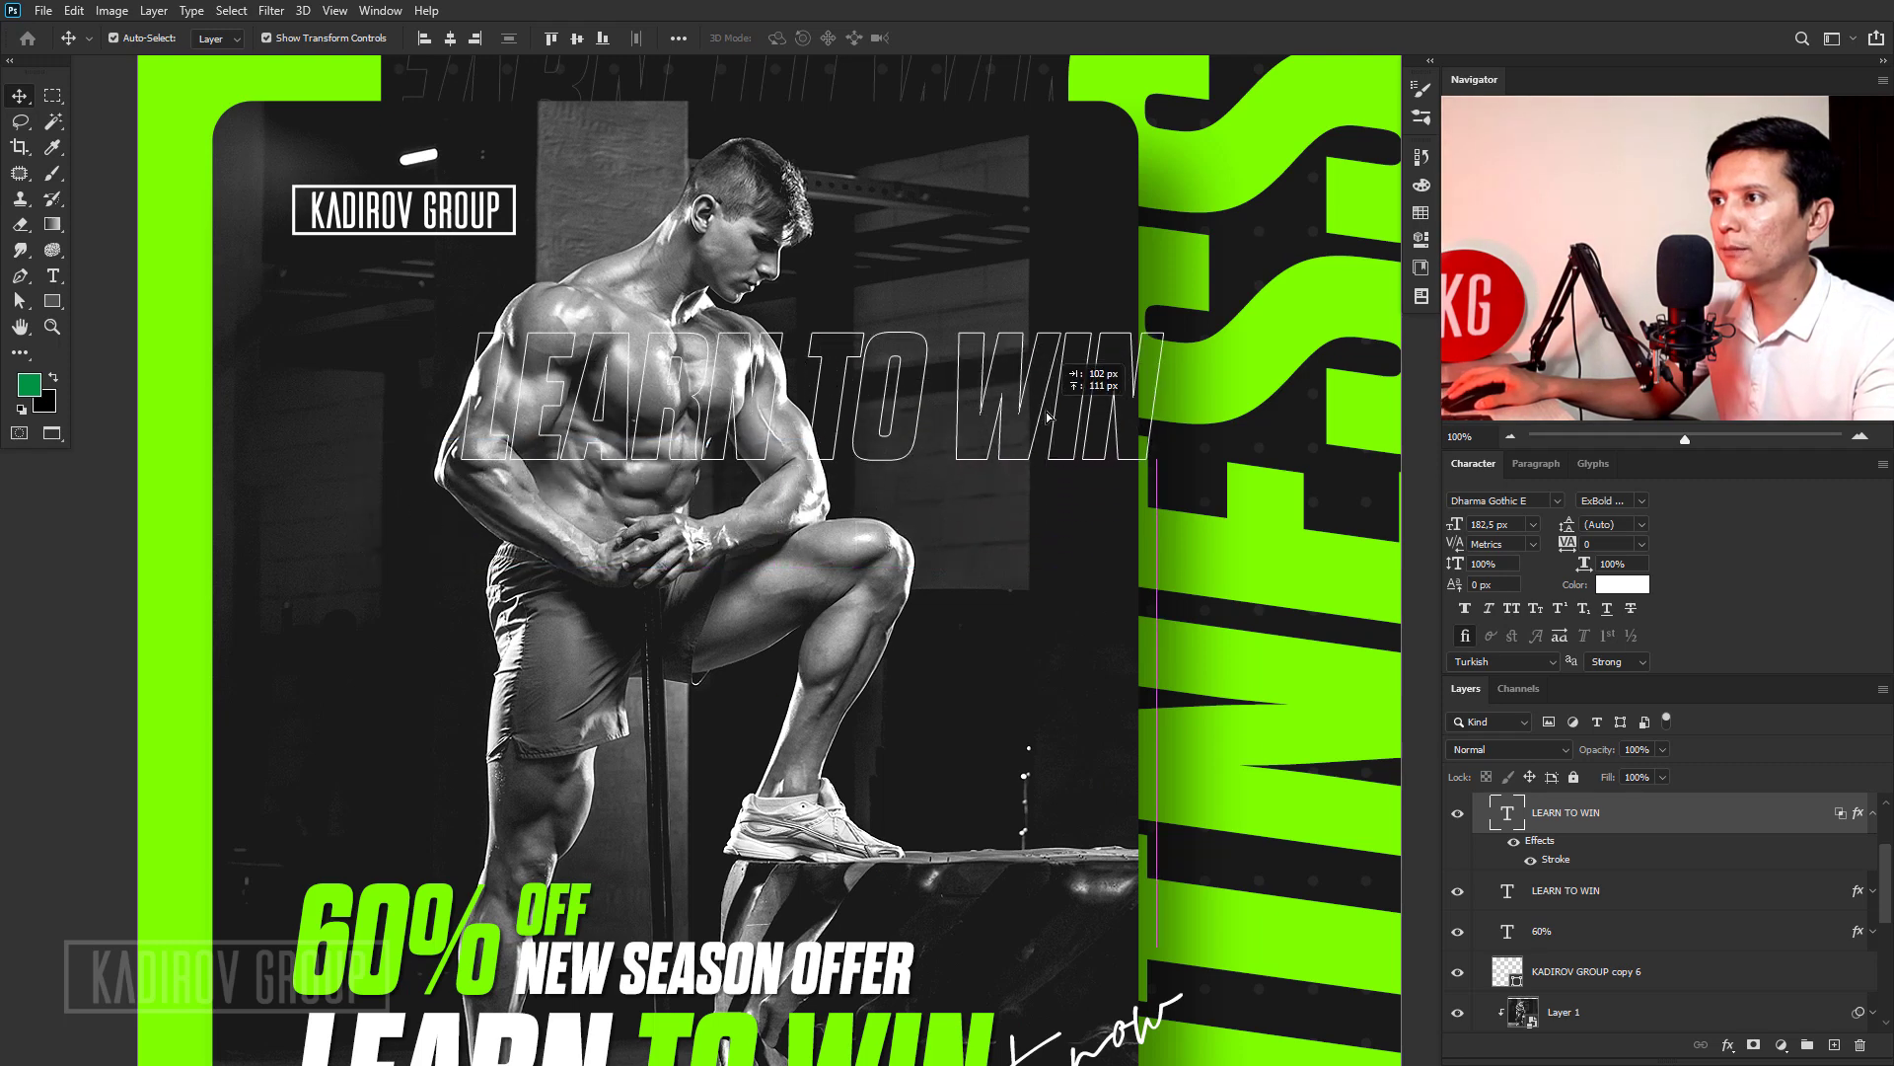
{"action": "key", "text": "1"}
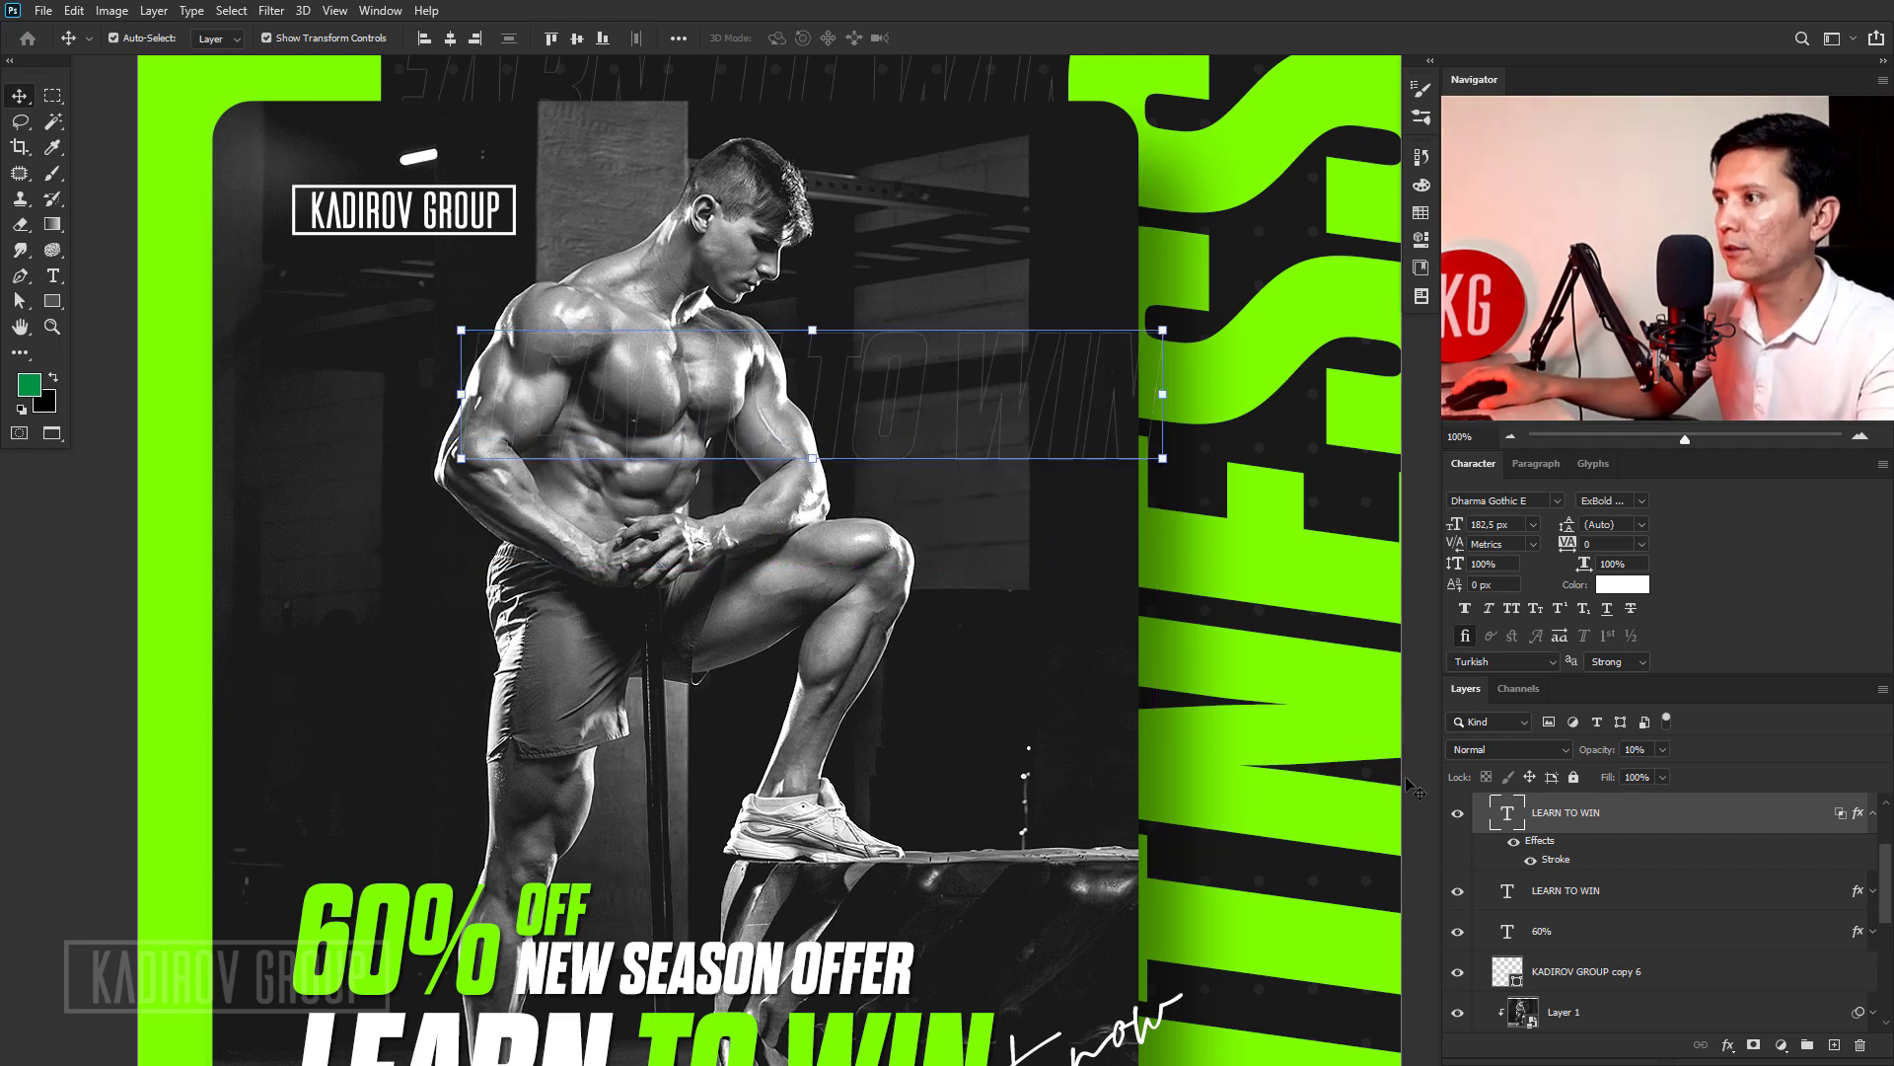
{"action": "scroll", "coordinate": [917, 239], "scroll_direction": "up", "scroll_amount": 3}
{"action": "left_click", "coordinate": [918, 240]}
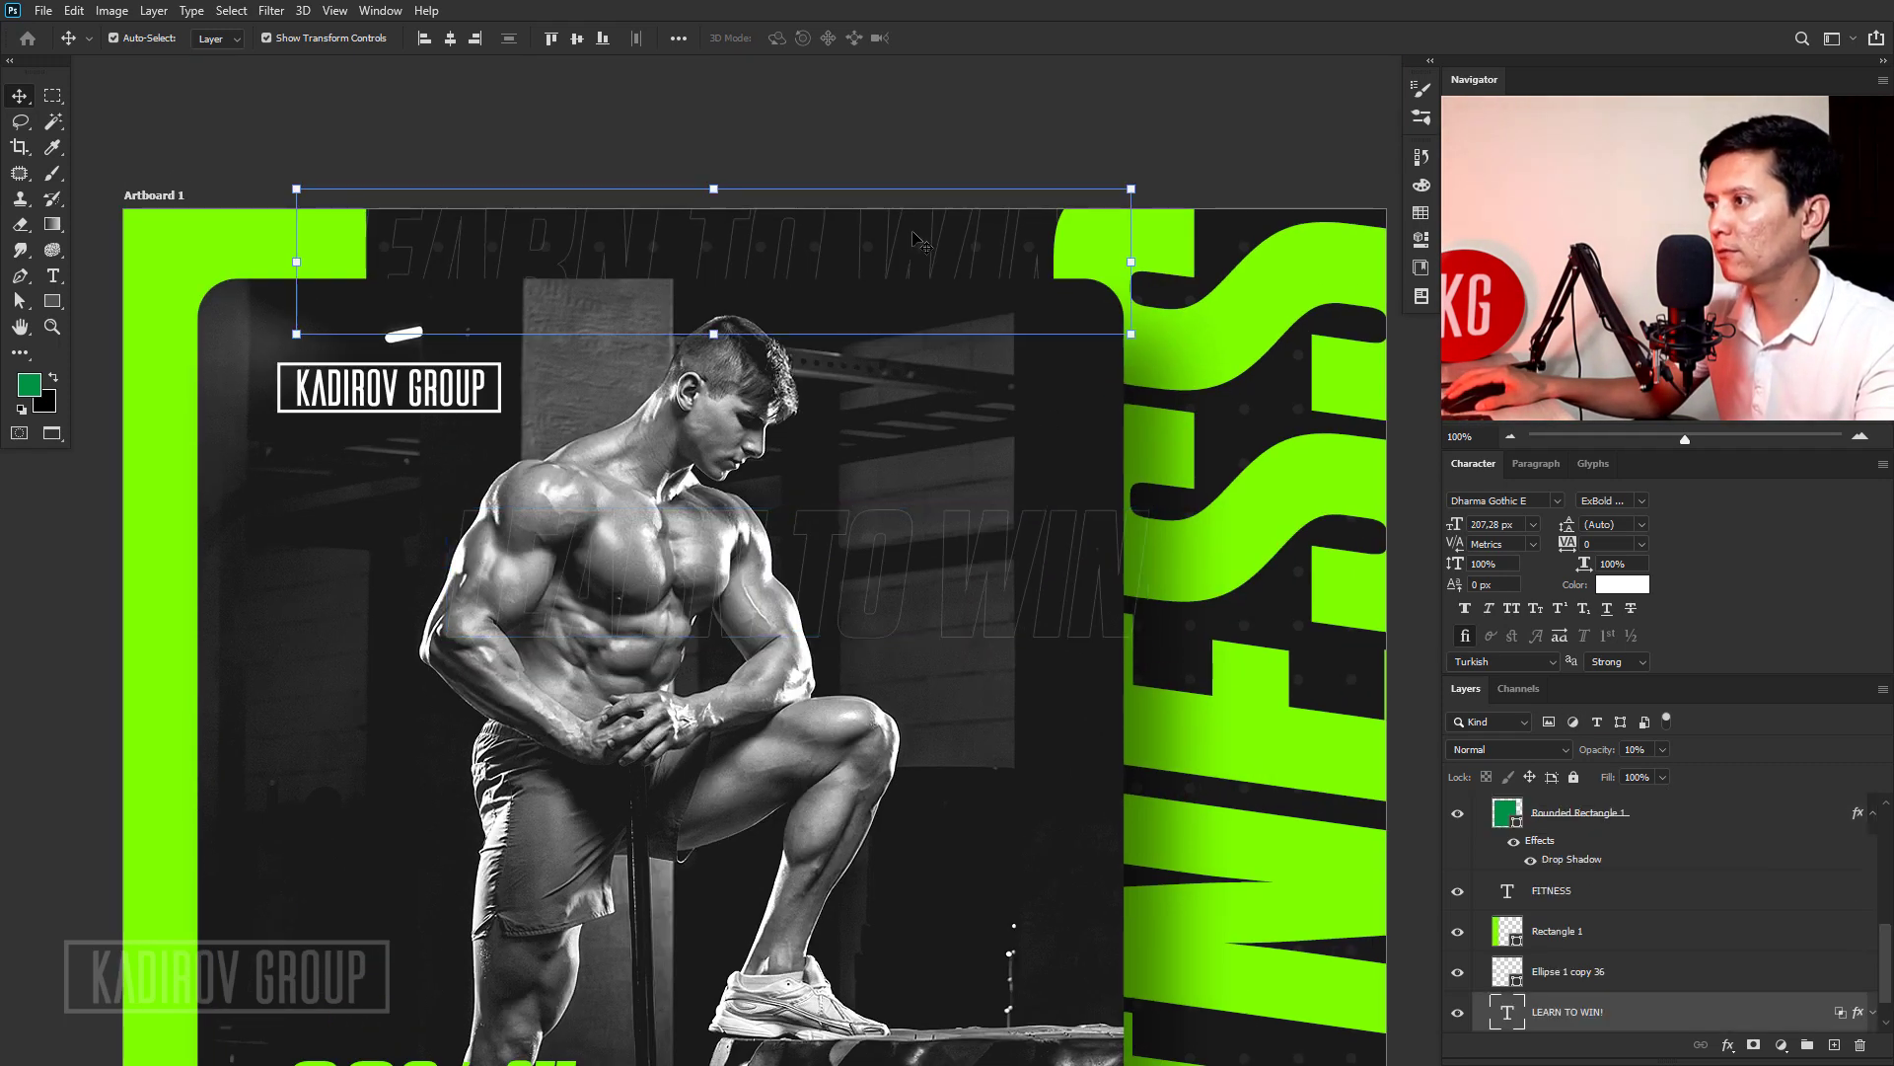
{"action": "left_click_drag", "start_coordinate": [965, 550], "coordinate": [886, 443]}
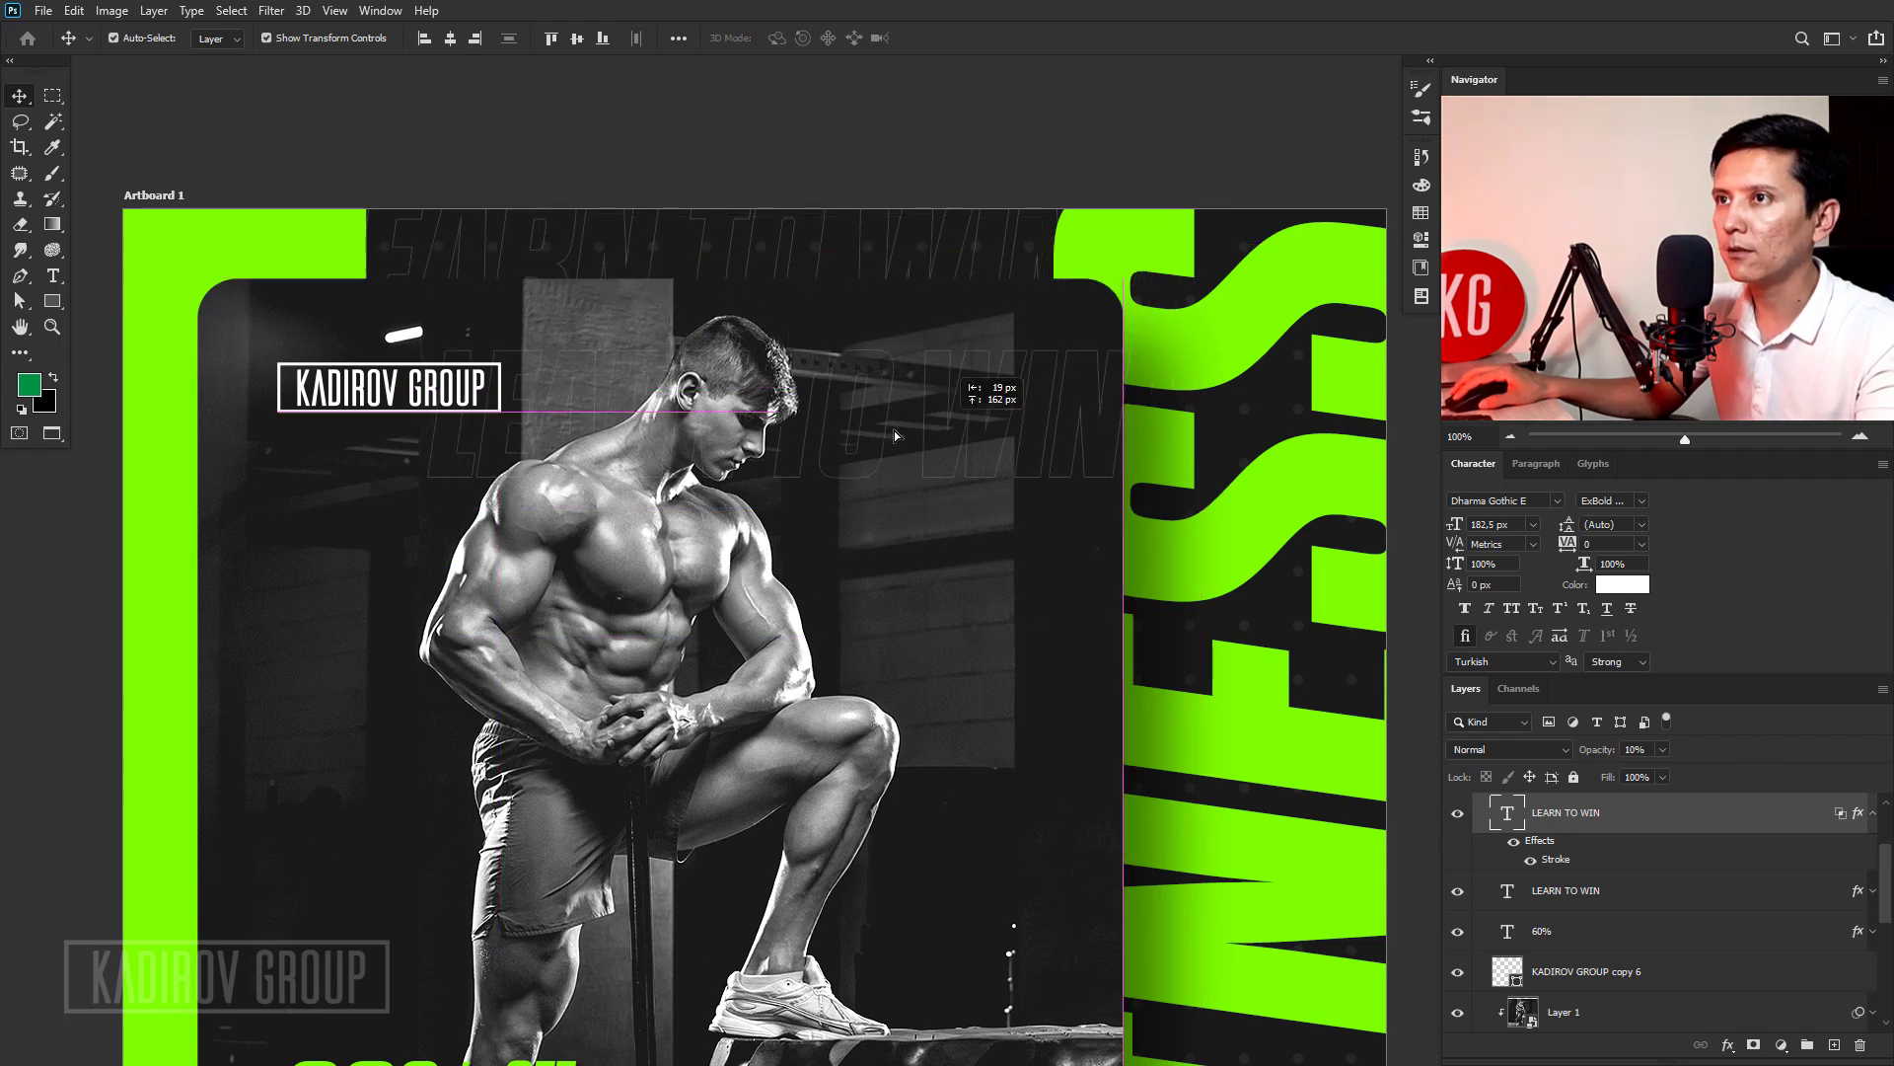
{"action": "left_click", "coordinate": [971, 254]}
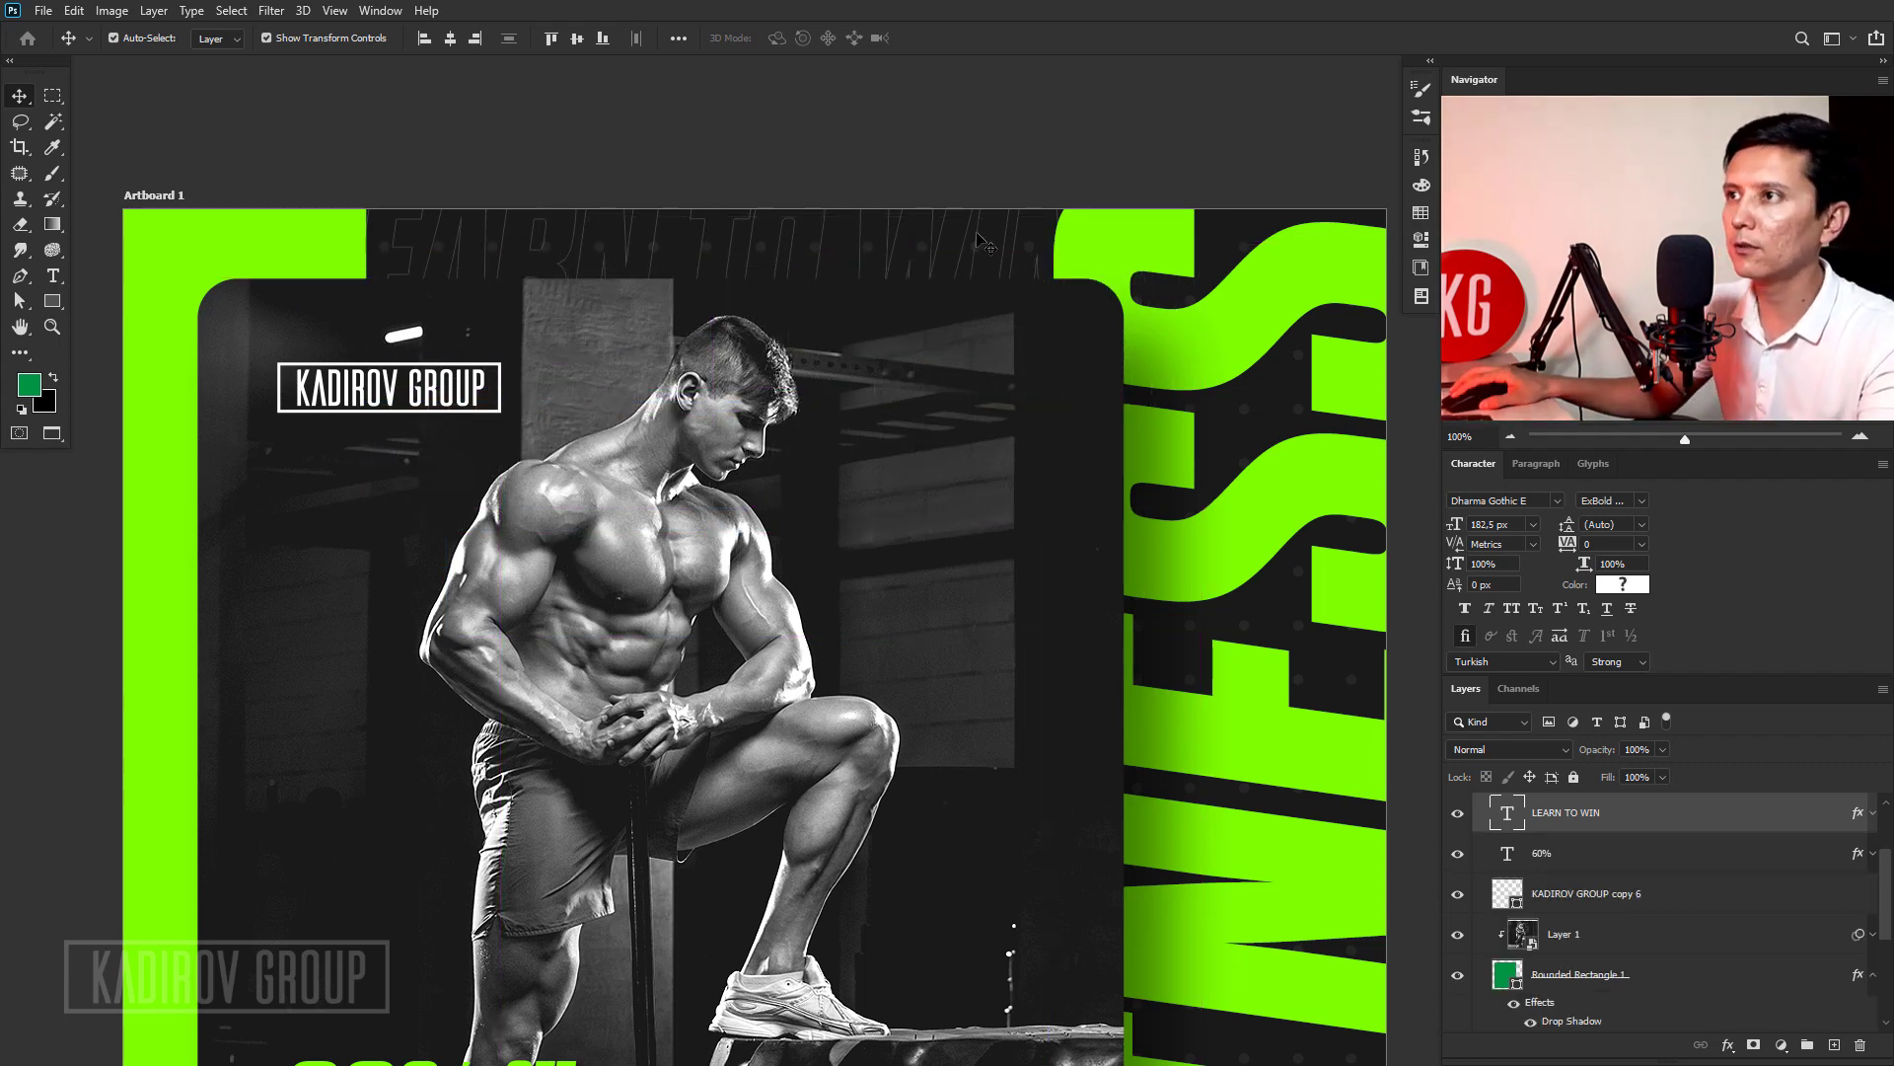
{"action": "scroll", "coordinate": [976, 256], "scroll_direction": "down", "scroll_amount": 1}
{"action": "left_click", "coordinate": [987, 270], "text": "ctrl"}
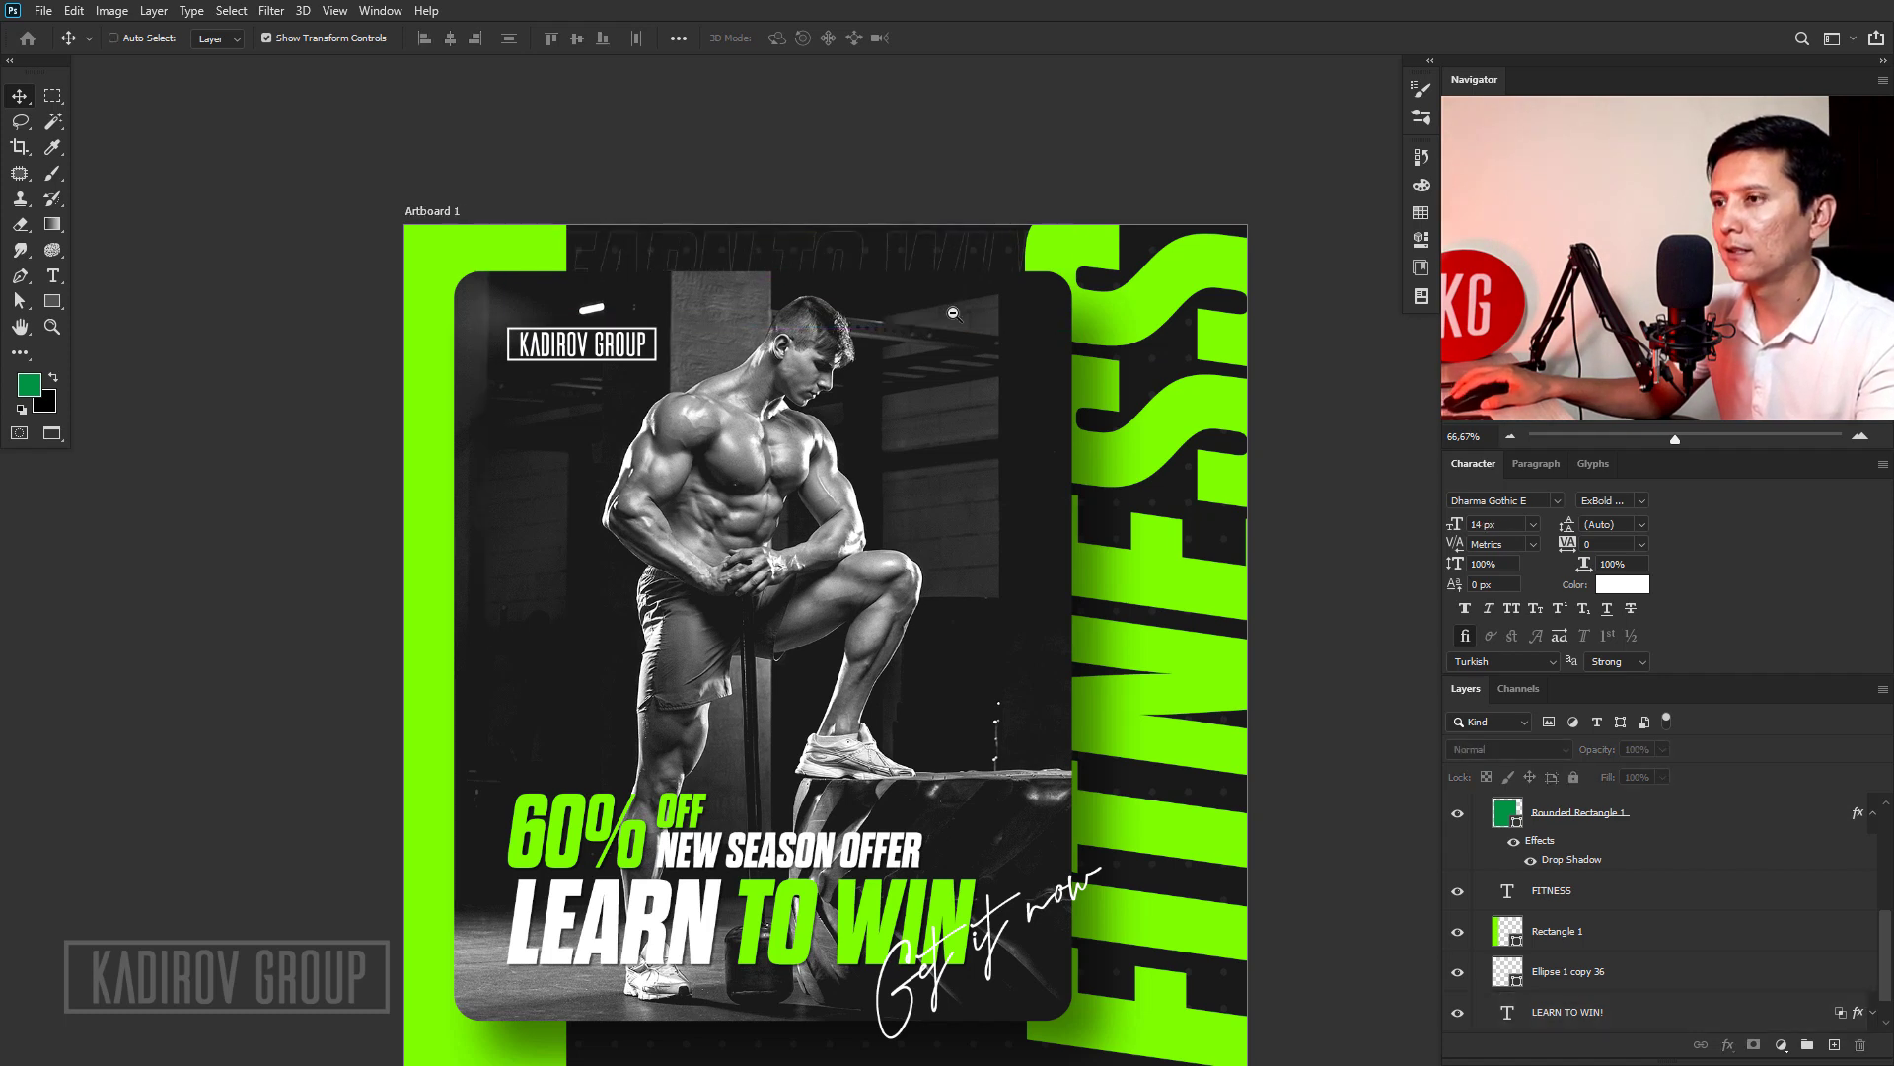
{"action": "scroll", "coordinate": [1144, 498], "scroll_direction": "down", "scroll_amount": 1}
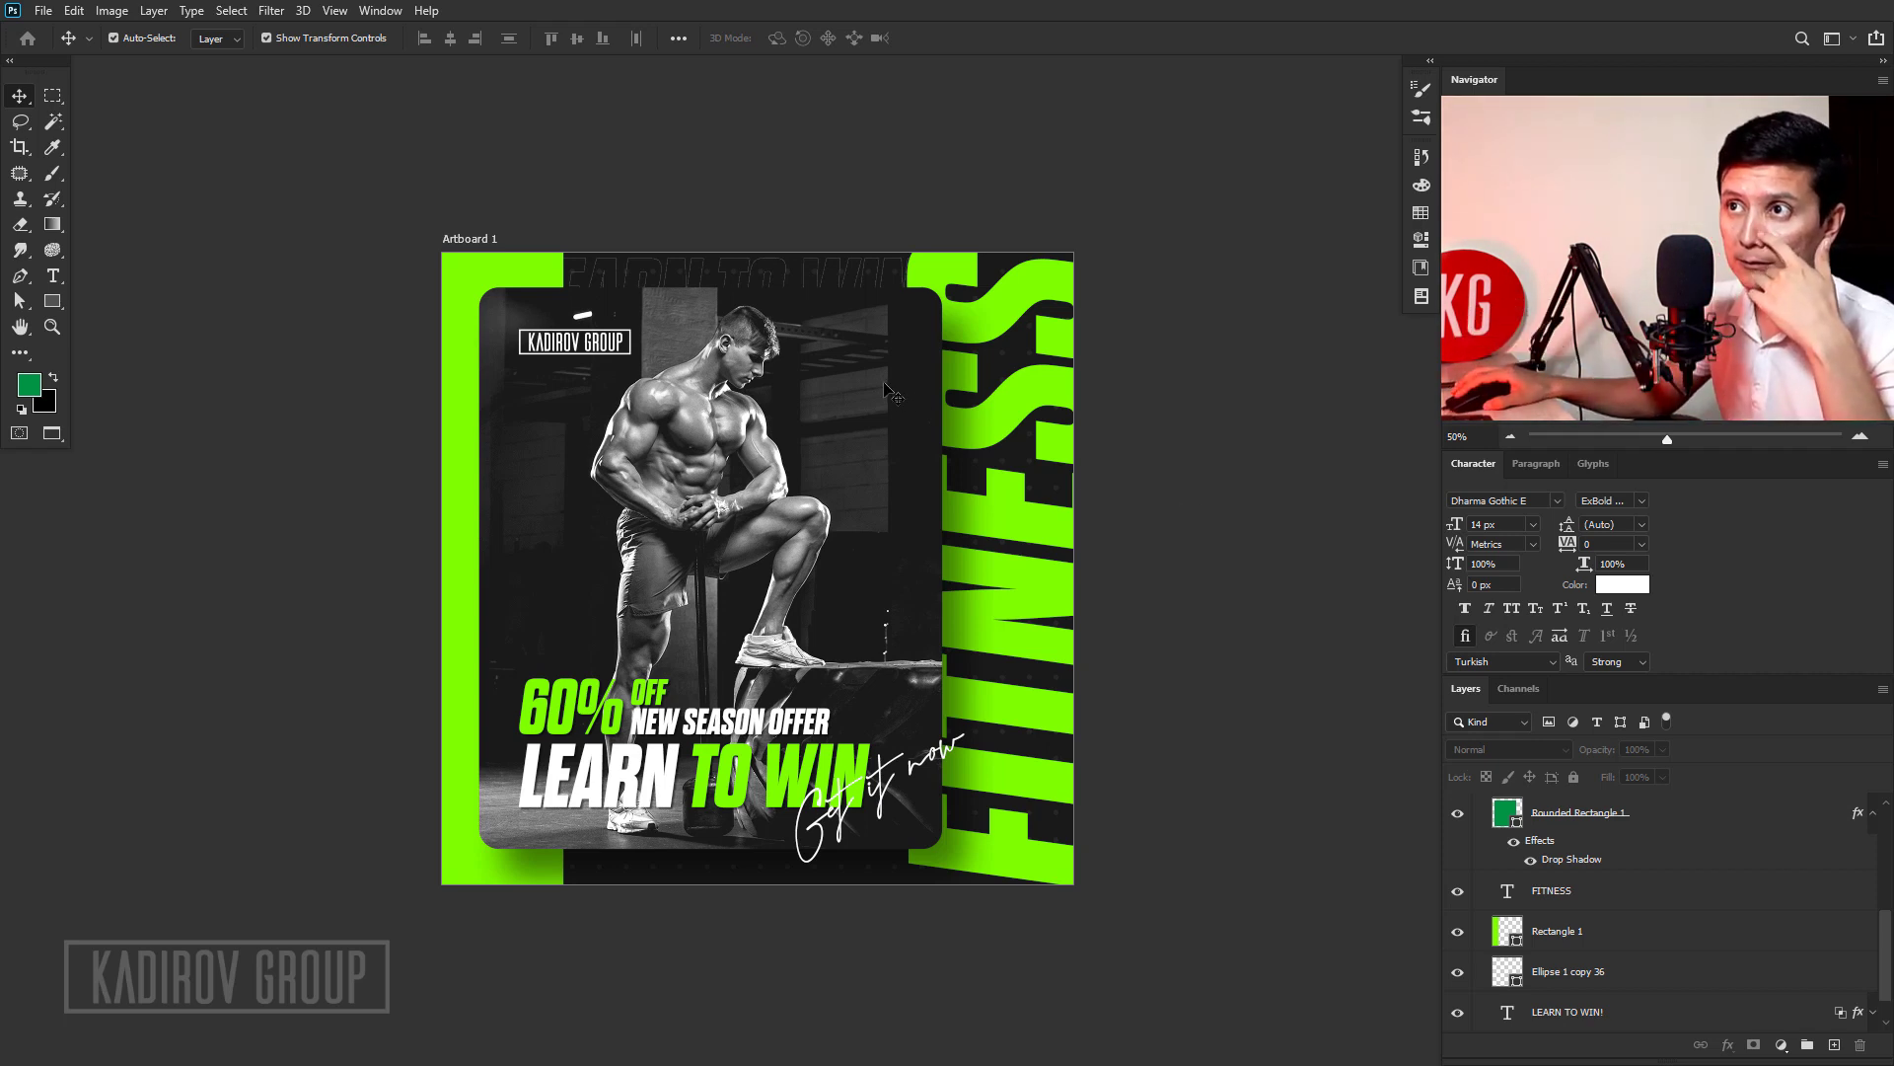
{"action": "key", "text": "shift+v"}
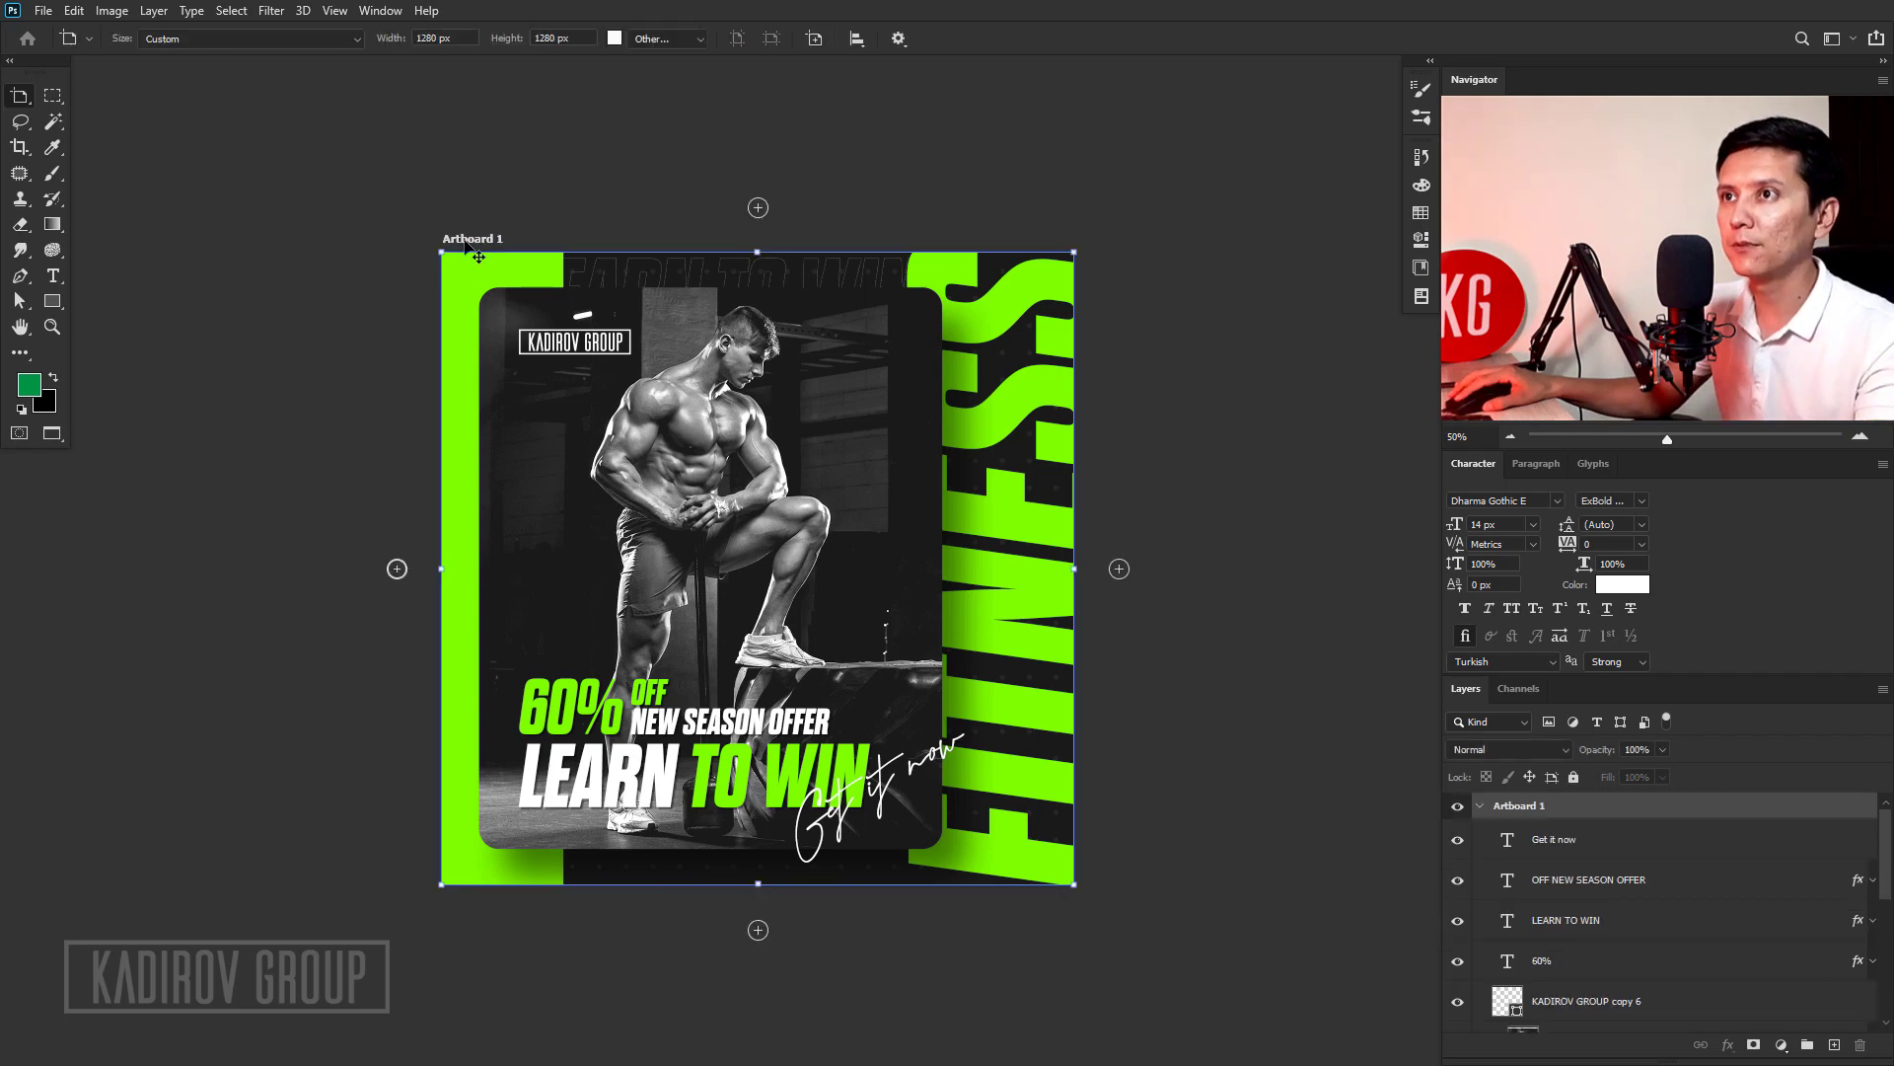
Add a new blank Artboard 2 to the right of Artboard 1.
{"action": "left_click", "coordinate": [1119, 569]}
{"action": "key", "text": "v"}
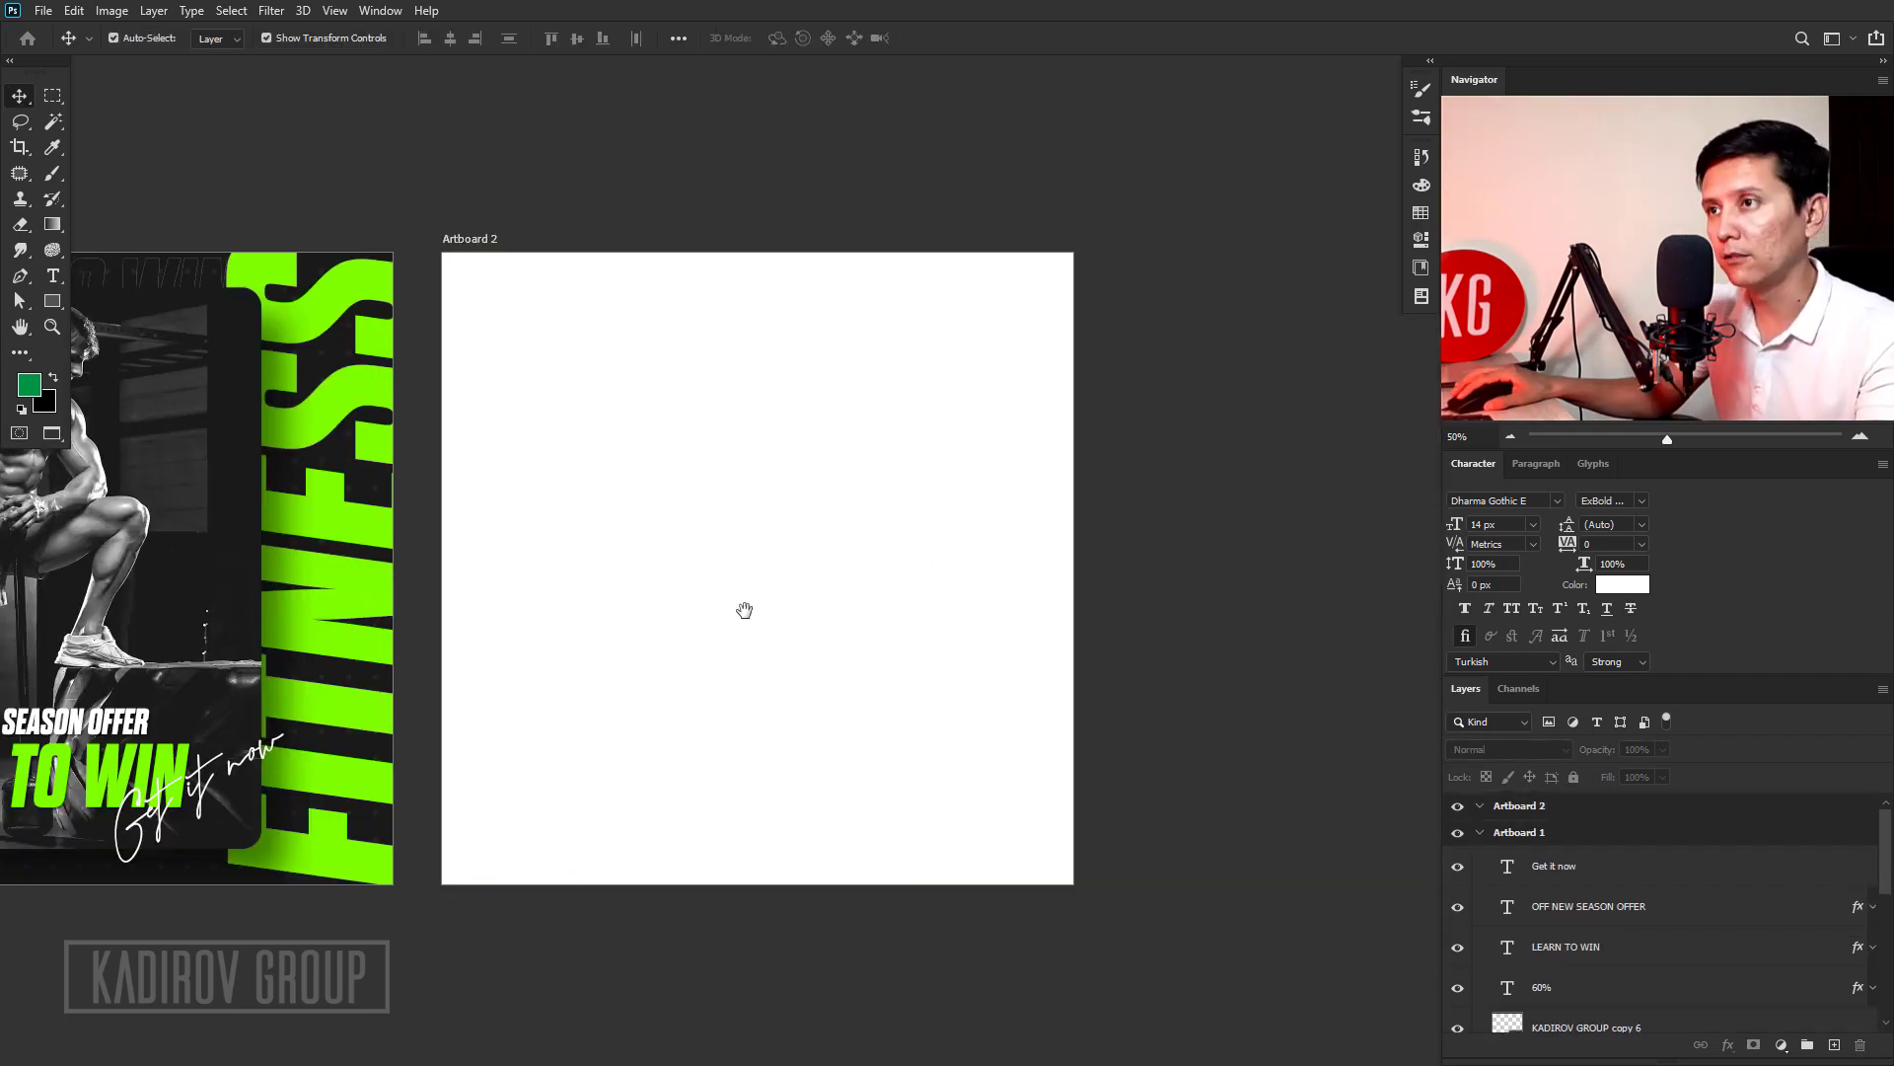
{"action": "left_click_drag", "start_coordinate": [744, 609], "coordinate": [854, 592]}
{"action": "scroll", "coordinate": [1535, 946], "scroll_direction": "down", "scroll_amount": 2}
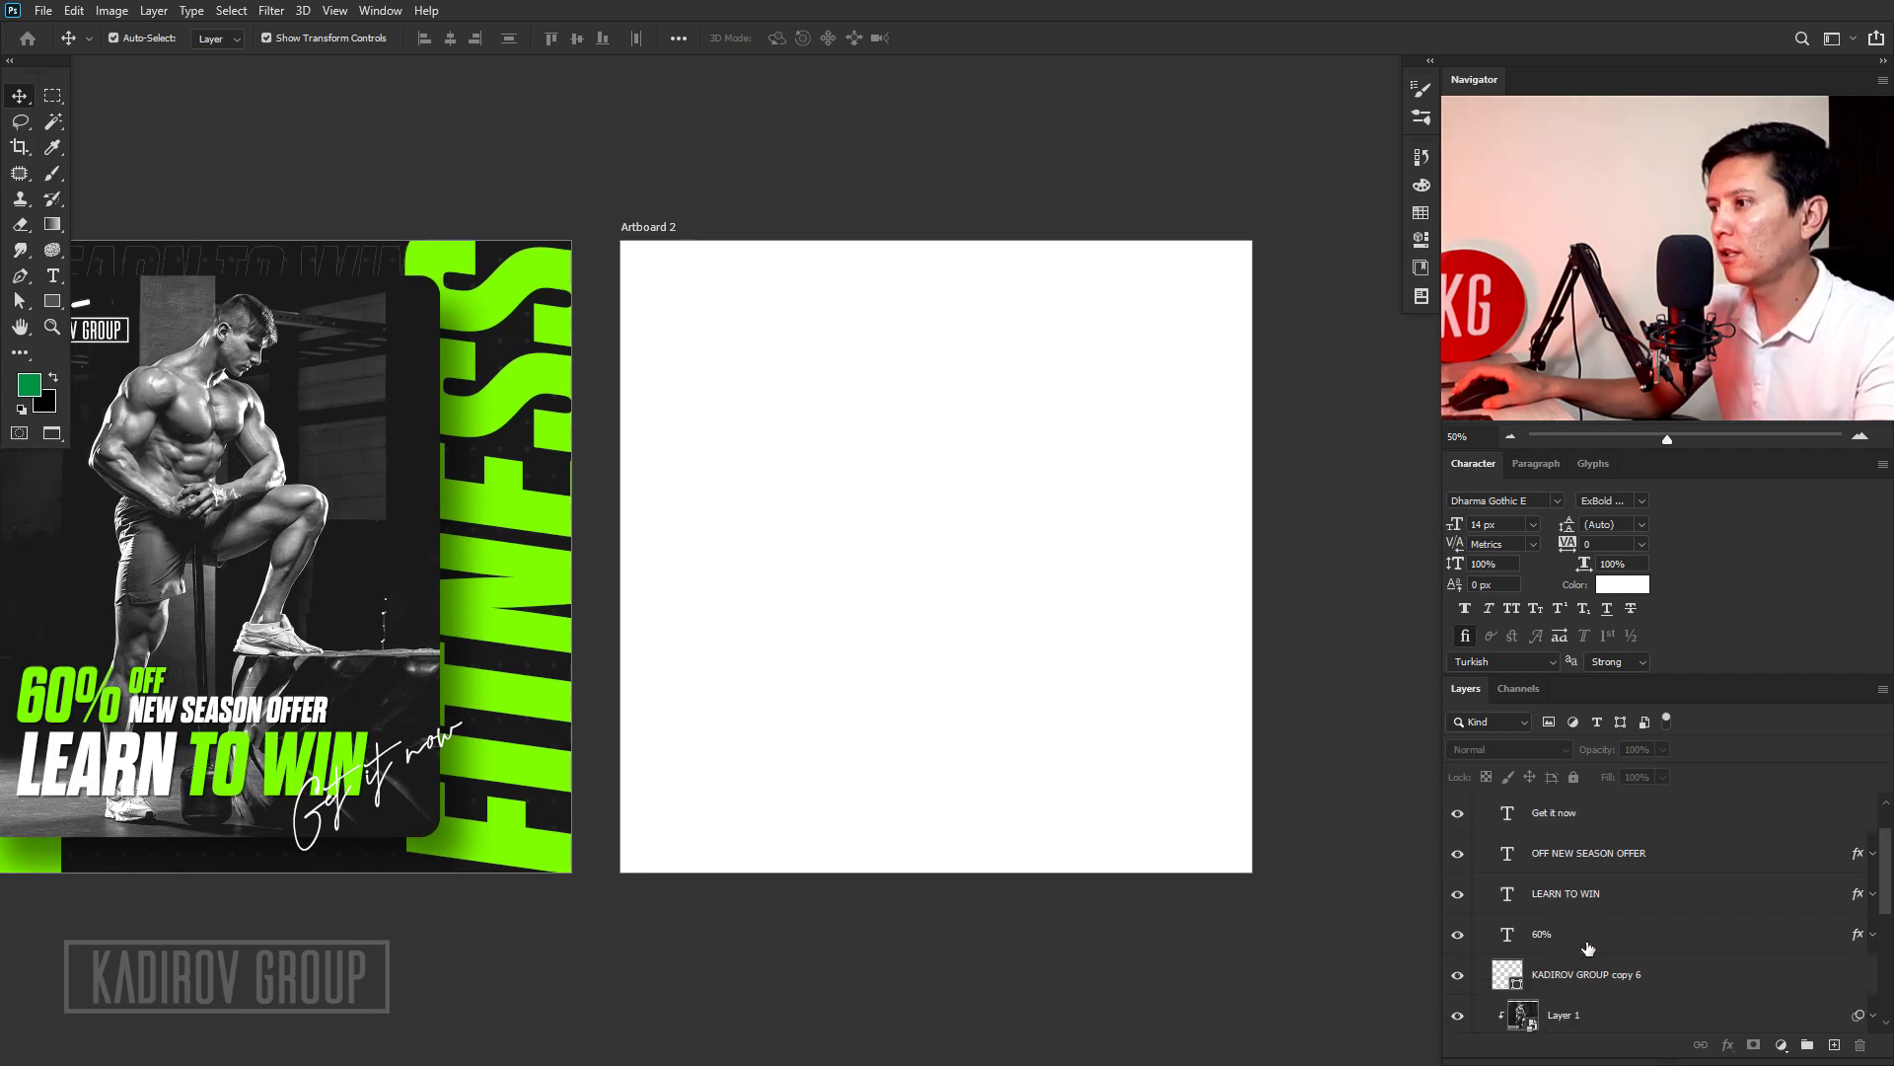
{"action": "scroll", "coordinate": [1579, 947], "scroll_direction": "down", "scroll_amount": 3}
{"action": "scroll", "coordinate": [1587, 949], "scroll_direction": "down", "scroll_amount": 3}
Move the Ellipse 1 copy 36 dot layer and Color Fill 1 into the Artboard 2 group.
{"action": "left_click", "coordinate": [1607, 977]}
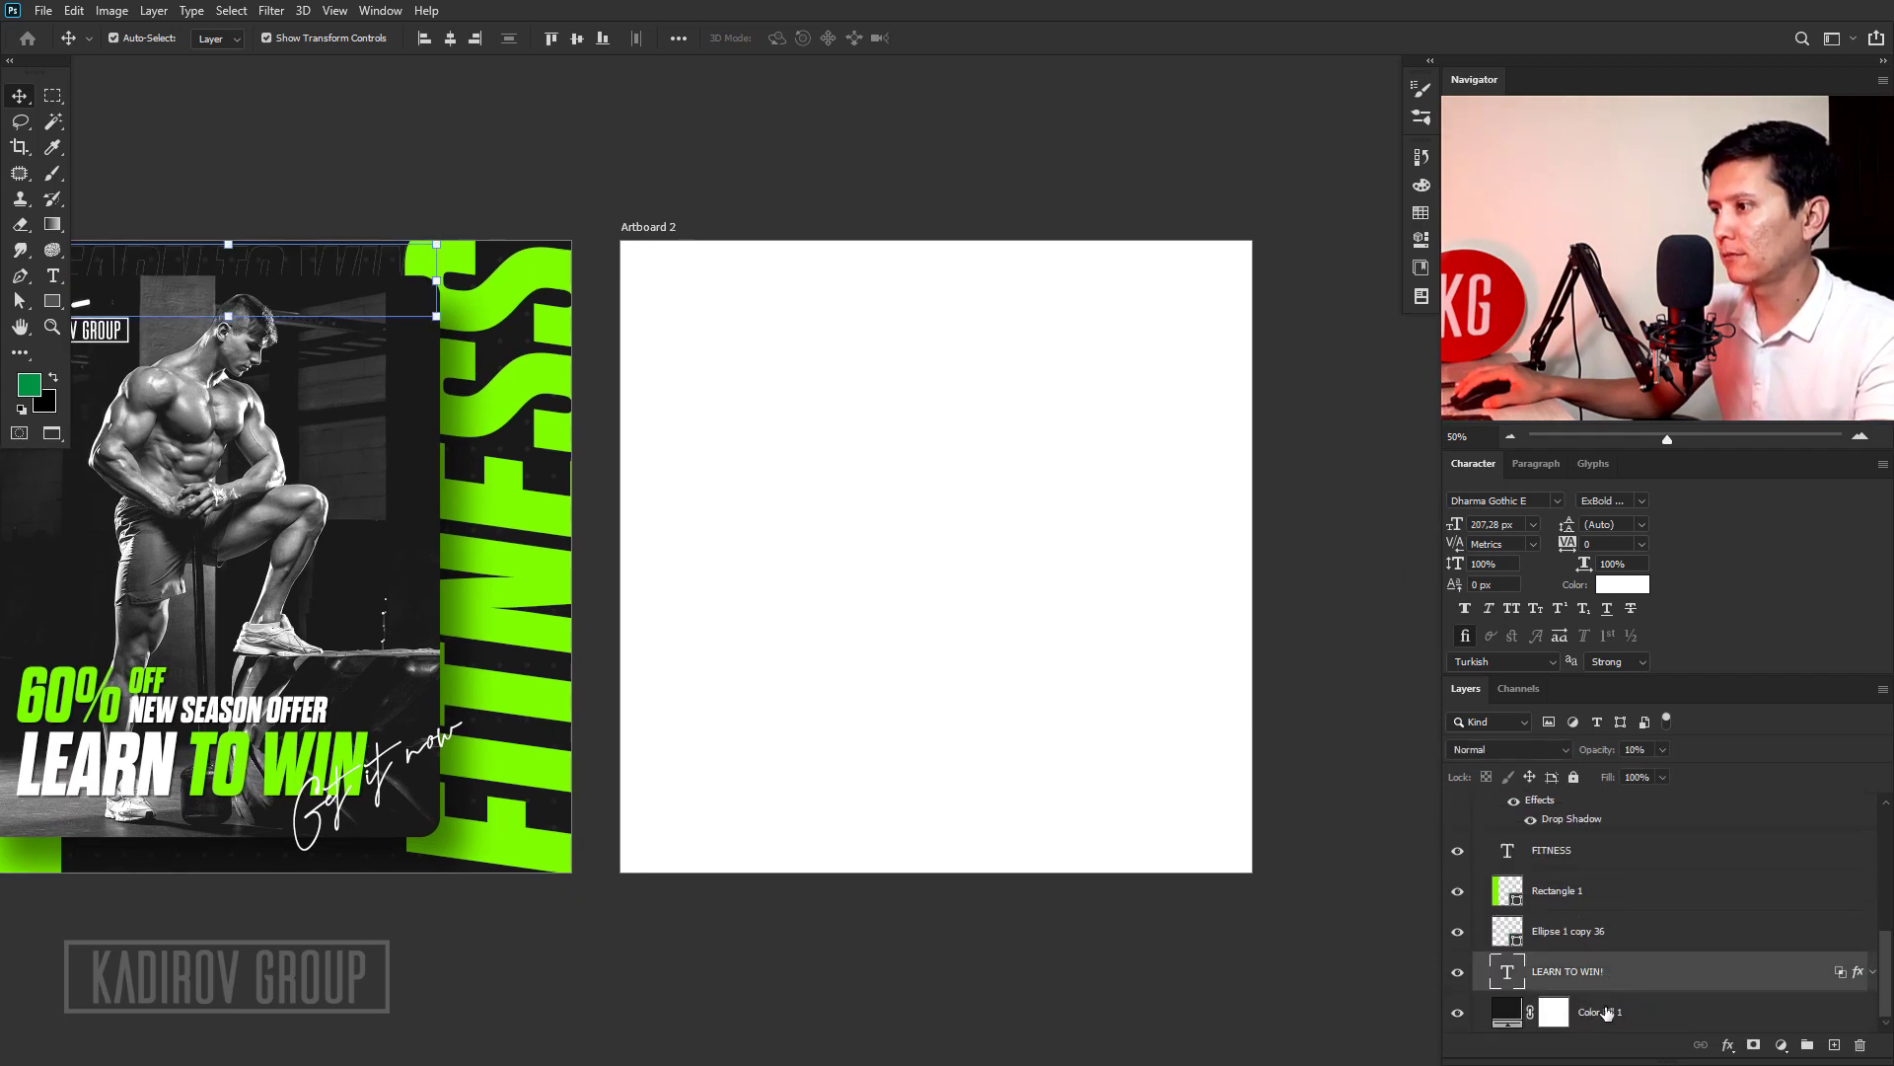
{"action": "left_click", "coordinate": [1577, 936]}
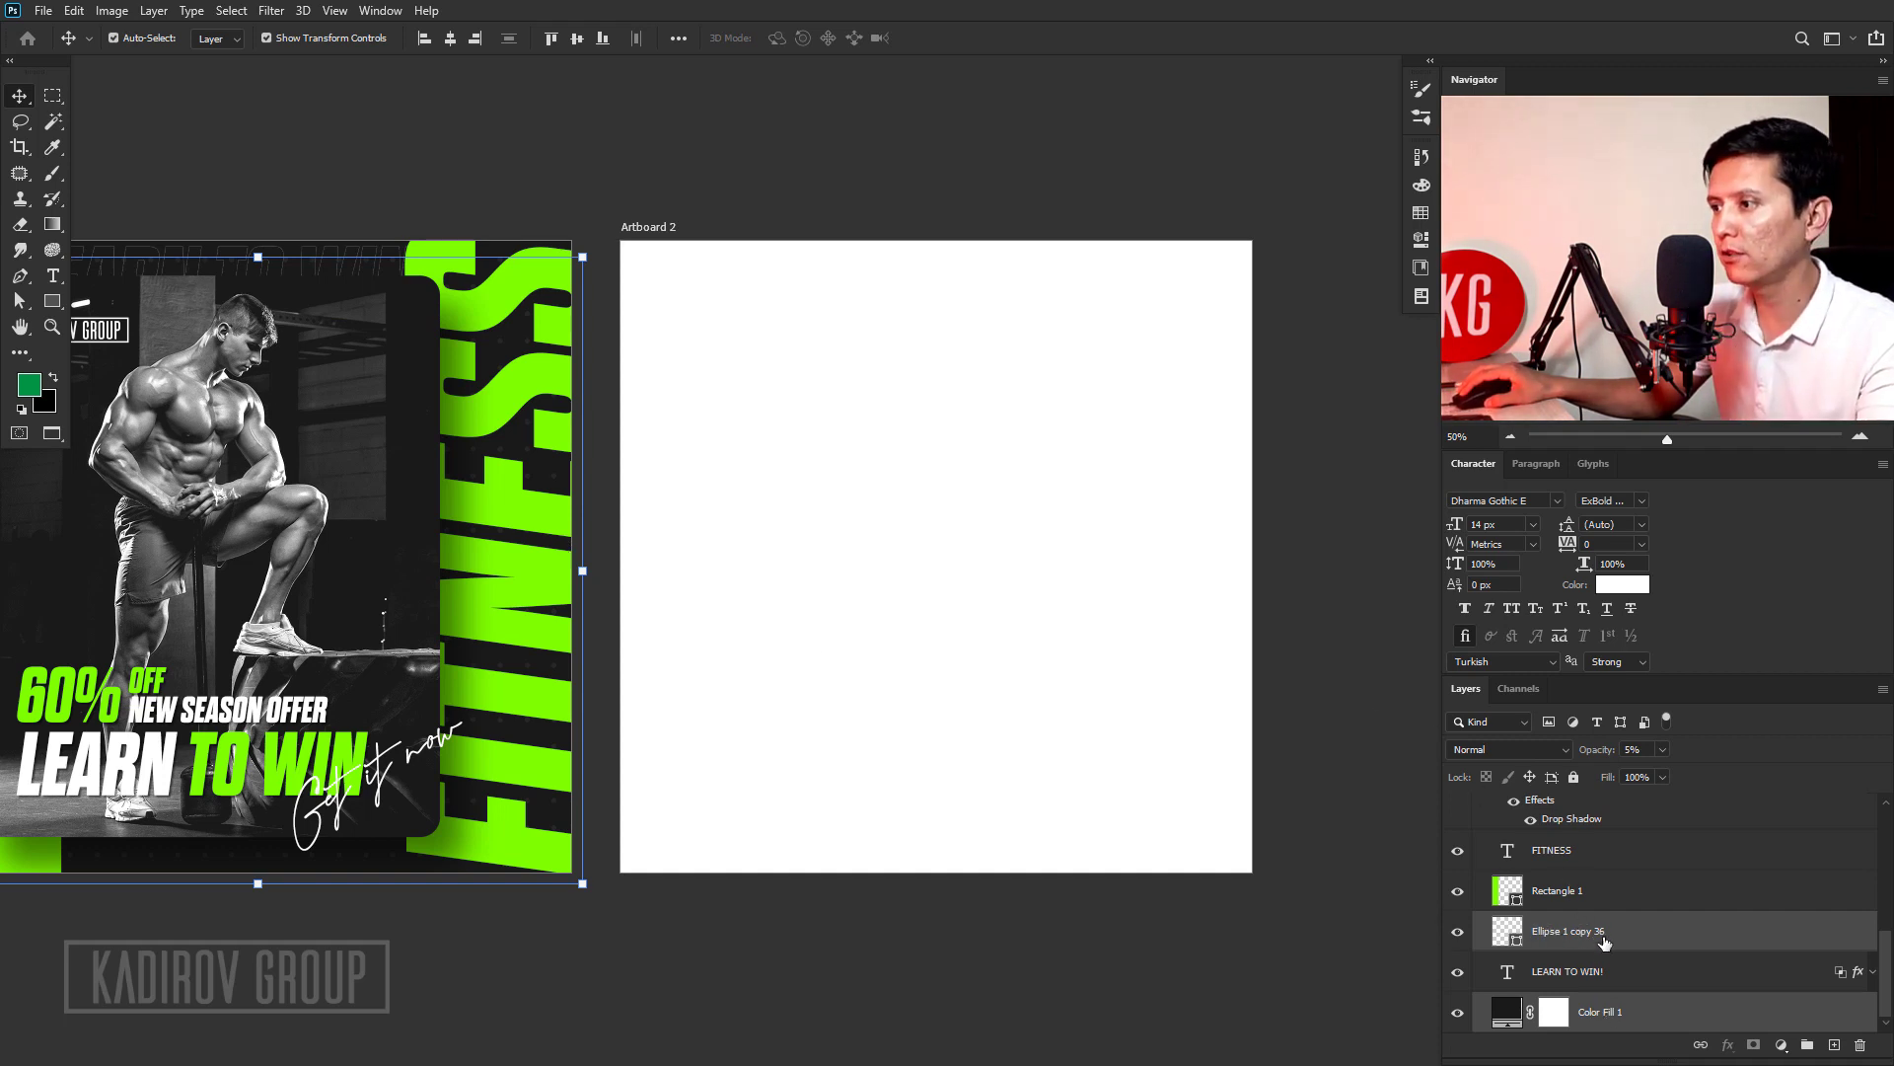
{"action": "left_click", "coordinate": [1608, 1011]}
{"action": "left_click", "coordinate": [1604, 938]}
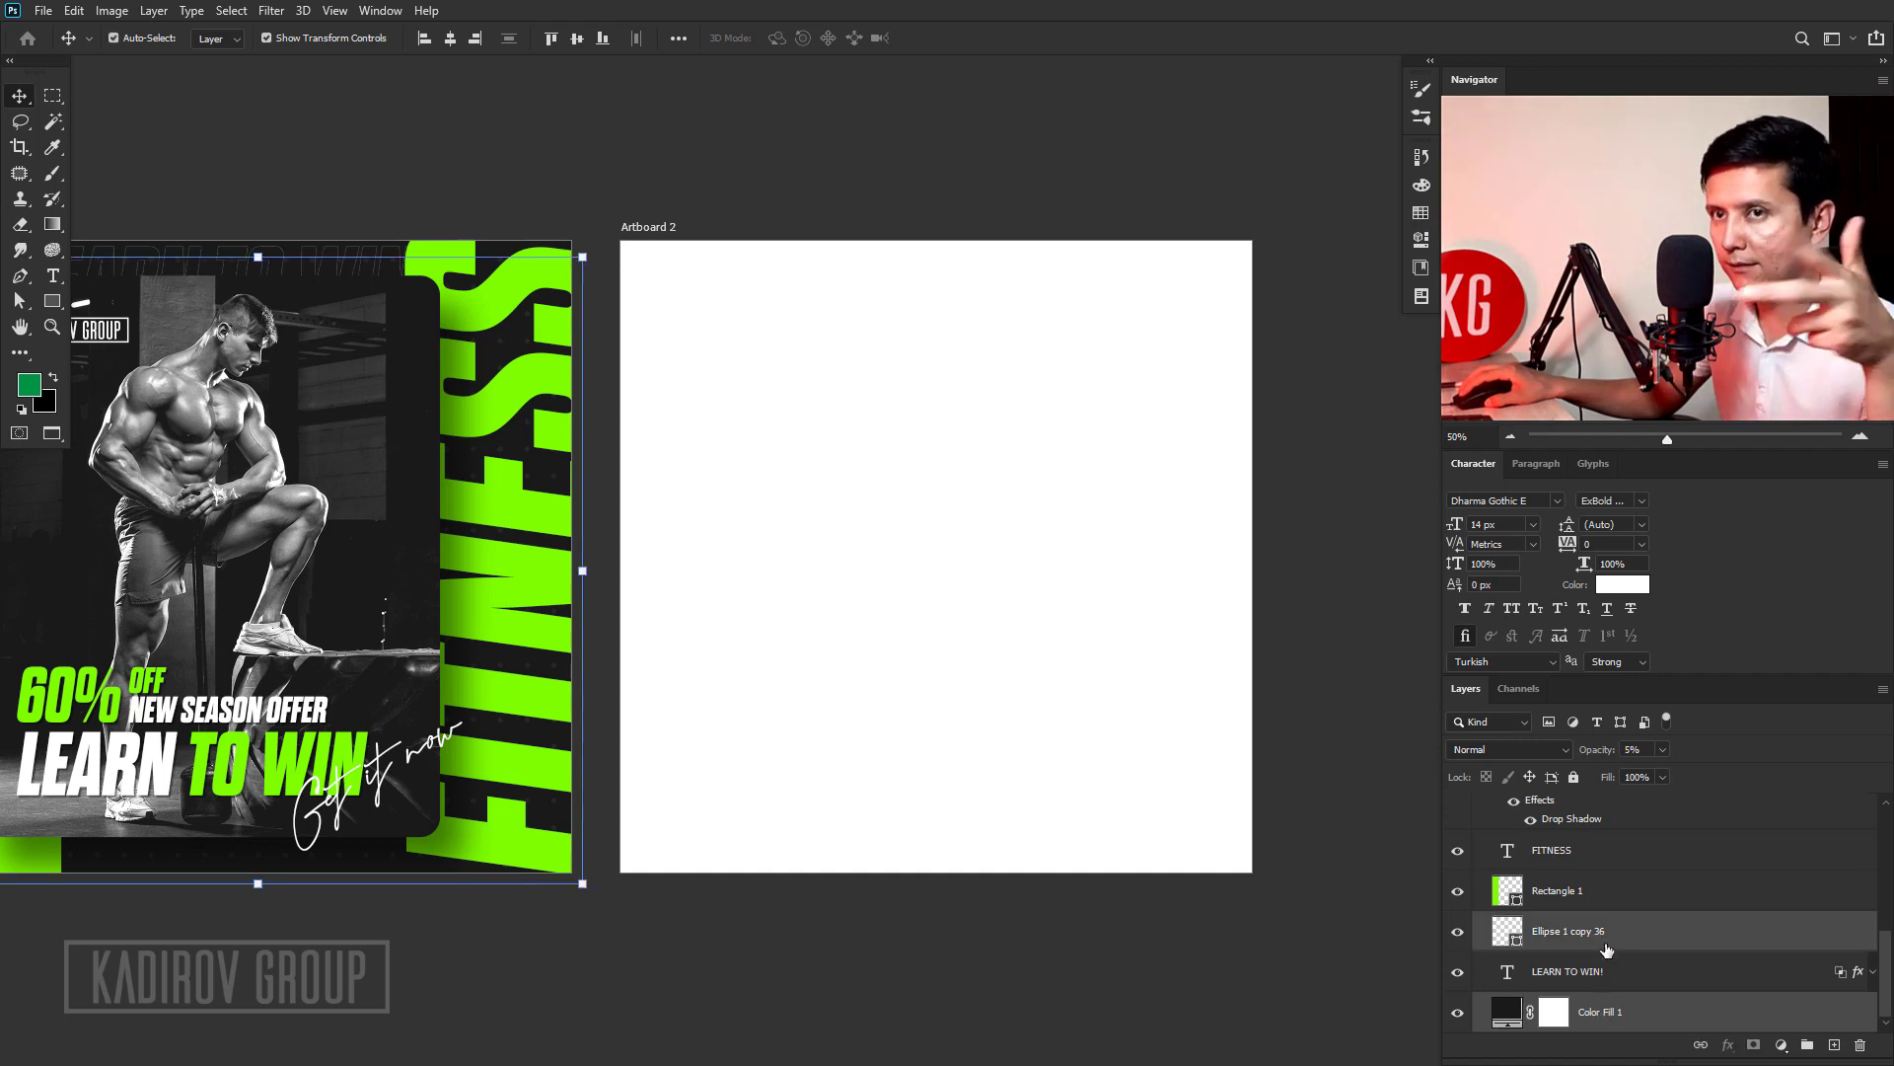
{"action": "left_click", "coordinate": [1606, 1016]}
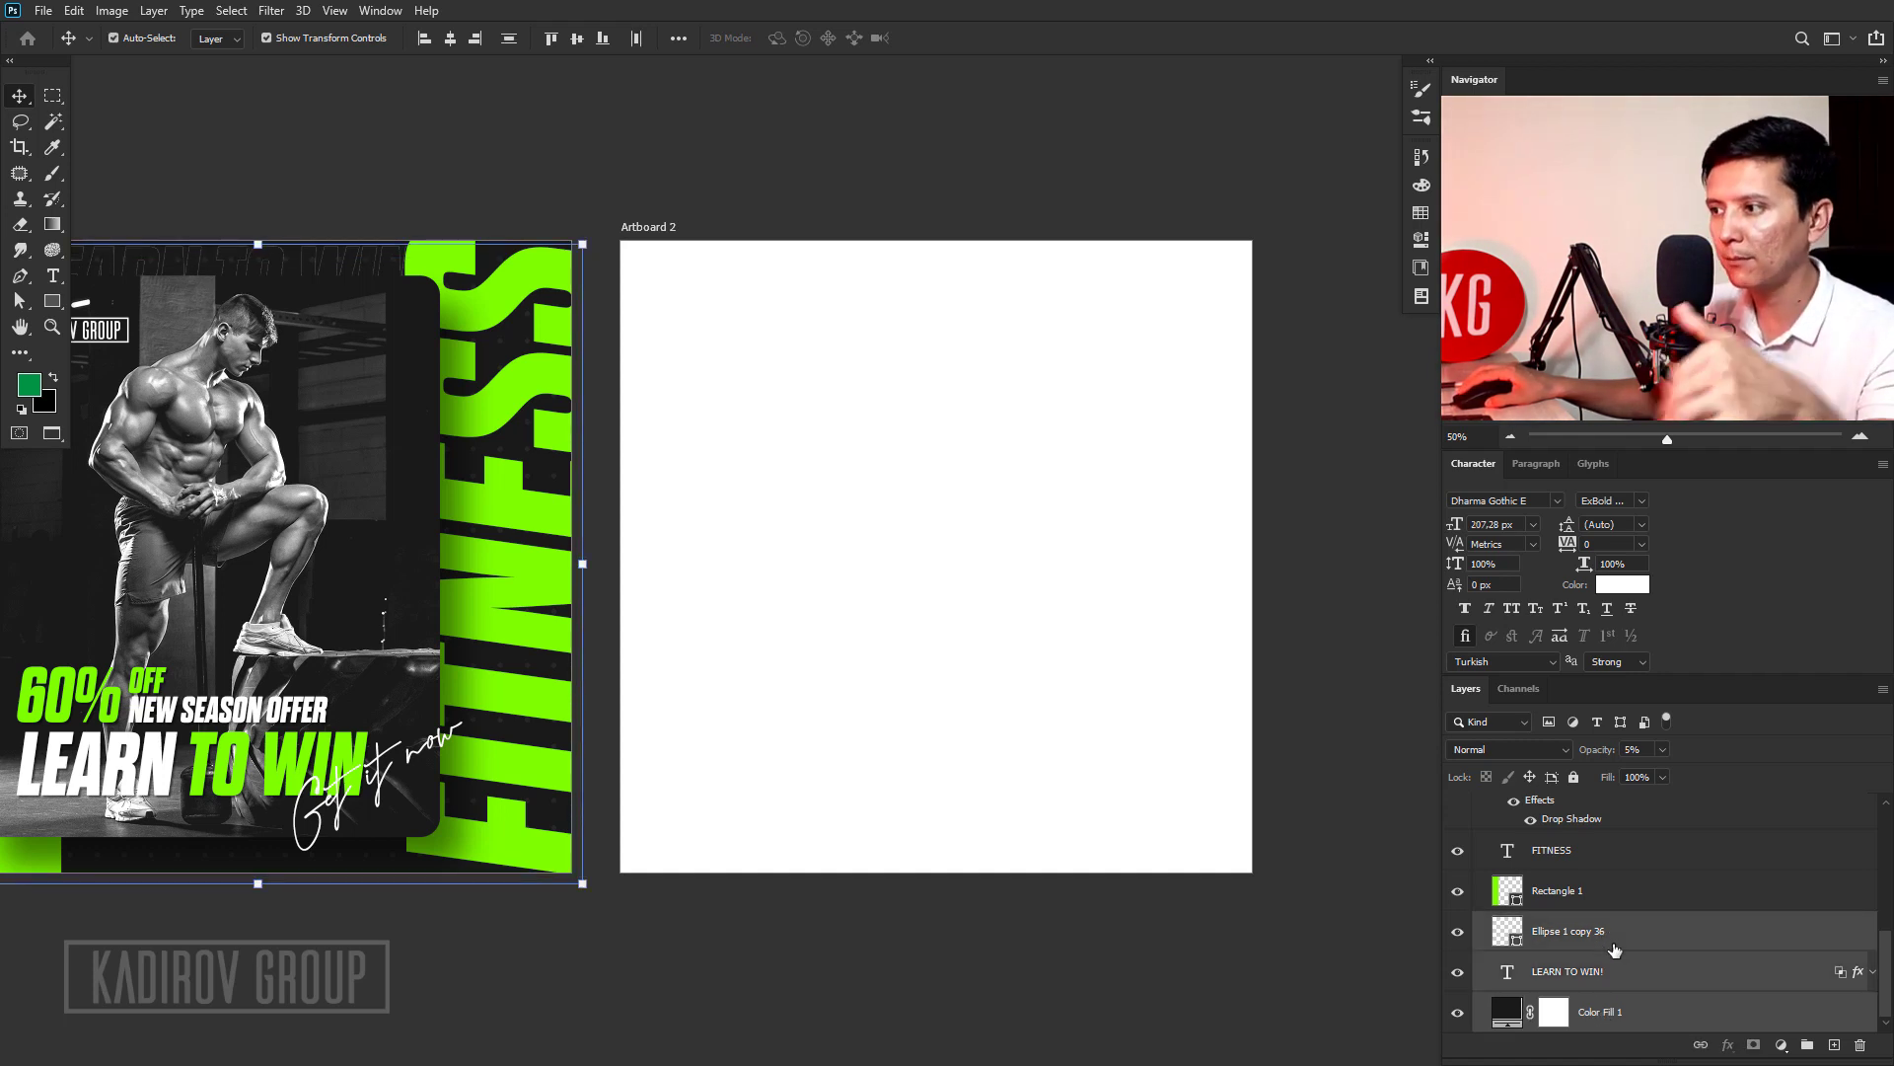
{"action": "left_click", "coordinate": [1610, 949]}
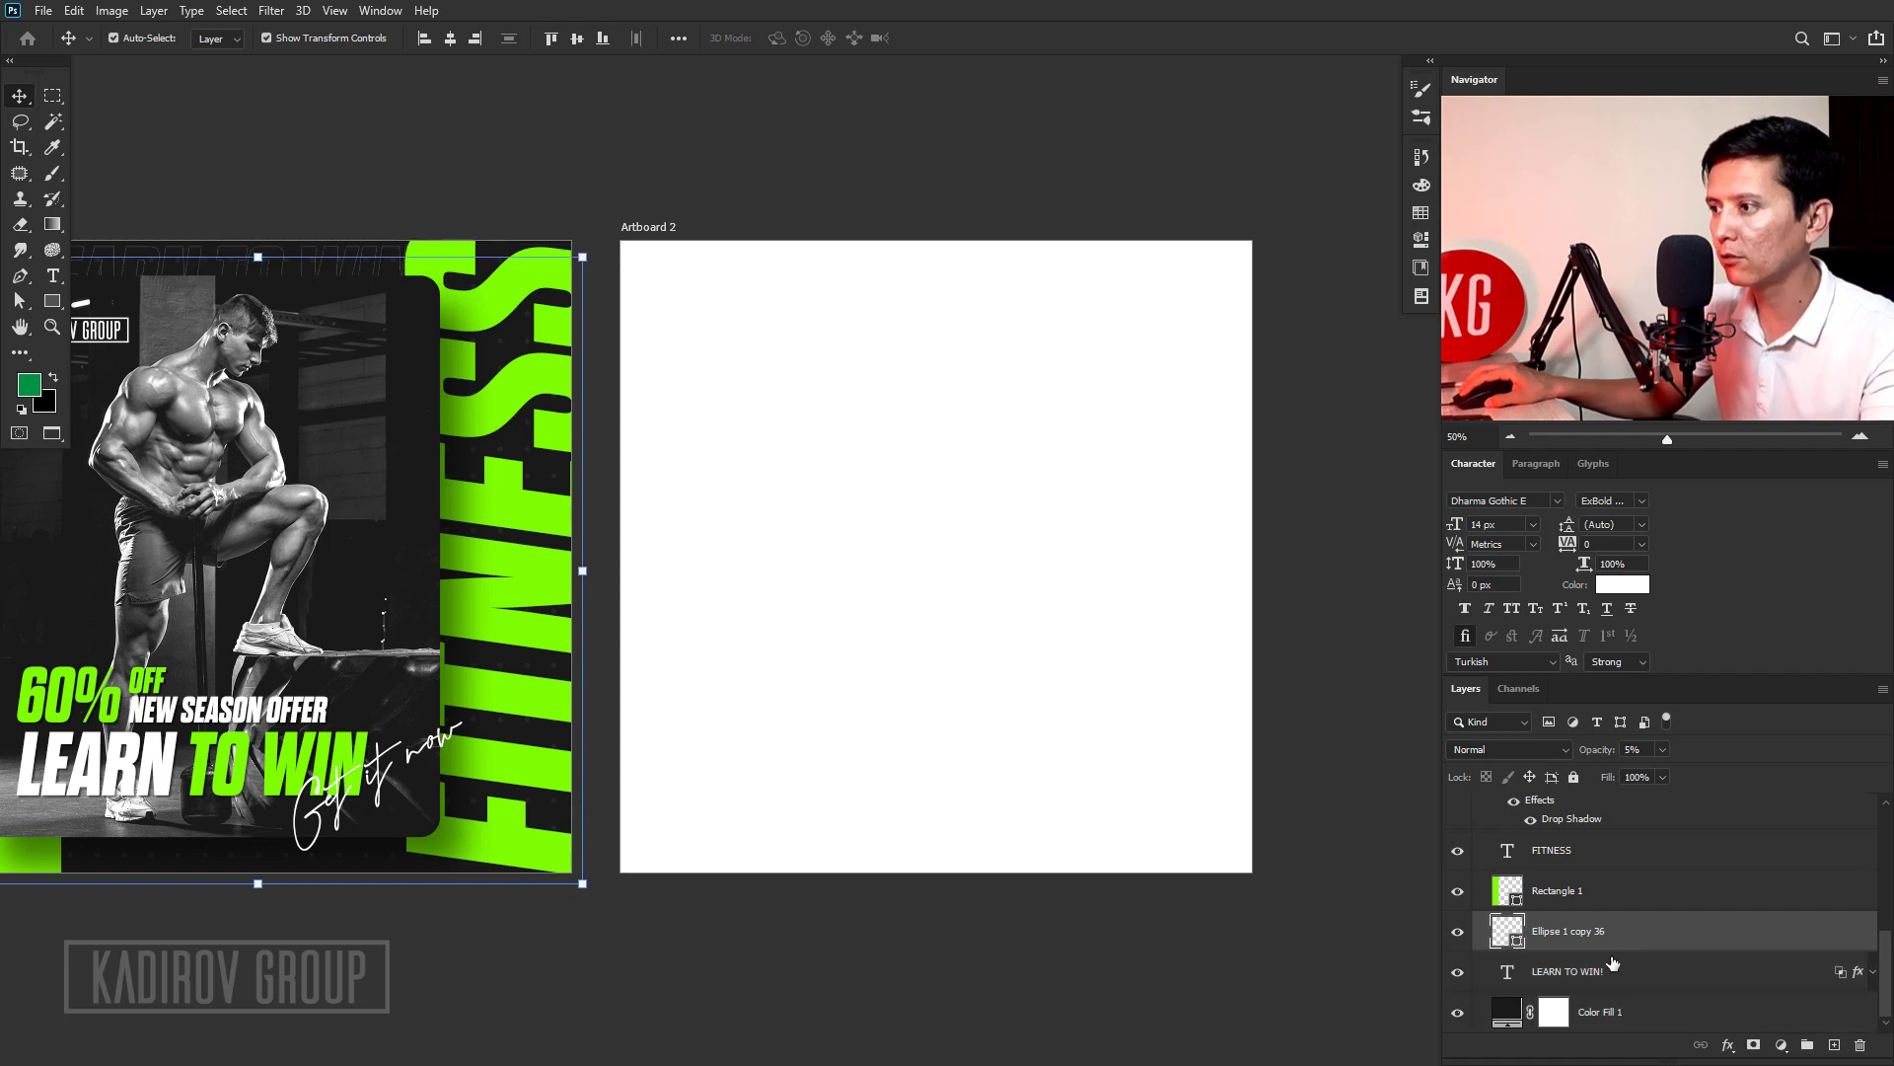
{"action": "left_click", "coordinate": [1611, 1016], "text": "ctrl"}
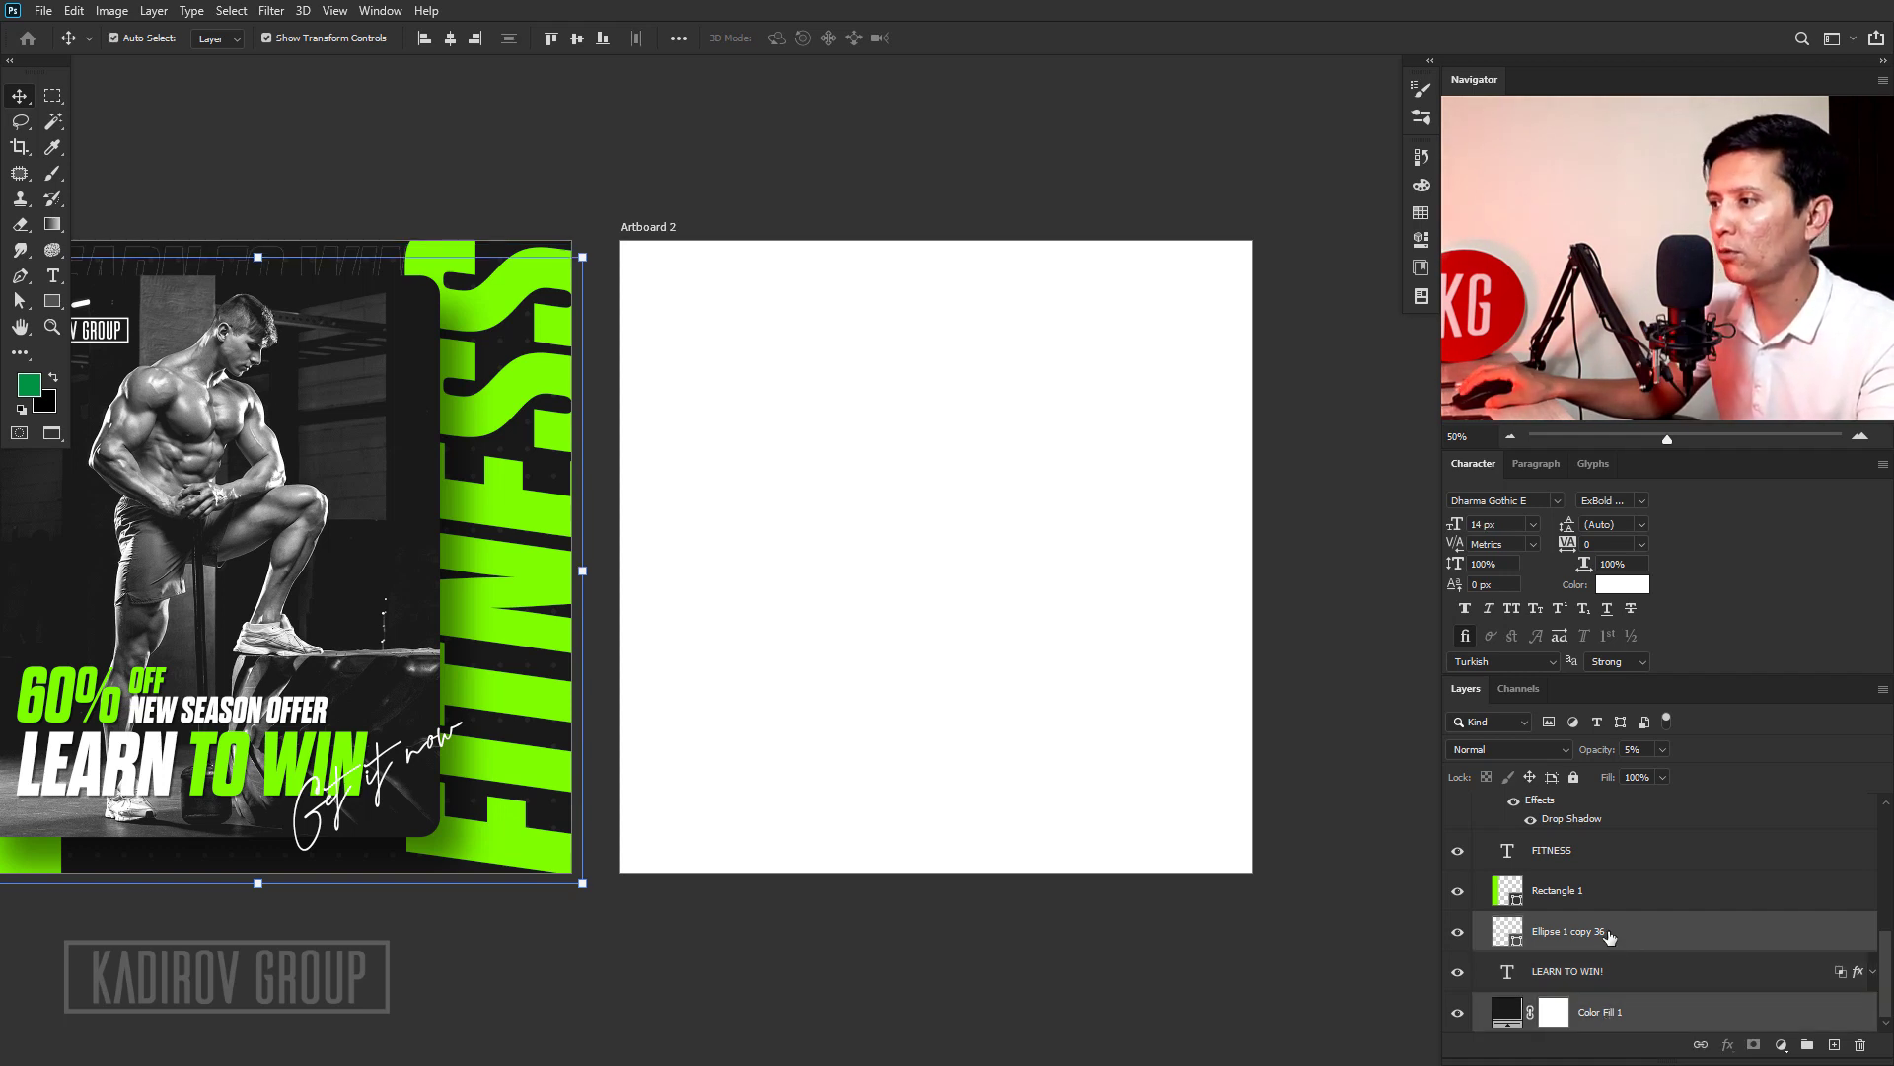
{"action": "left_click_drag", "start_coordinate": [1609, 944], "coordinate": [1626, 750]}
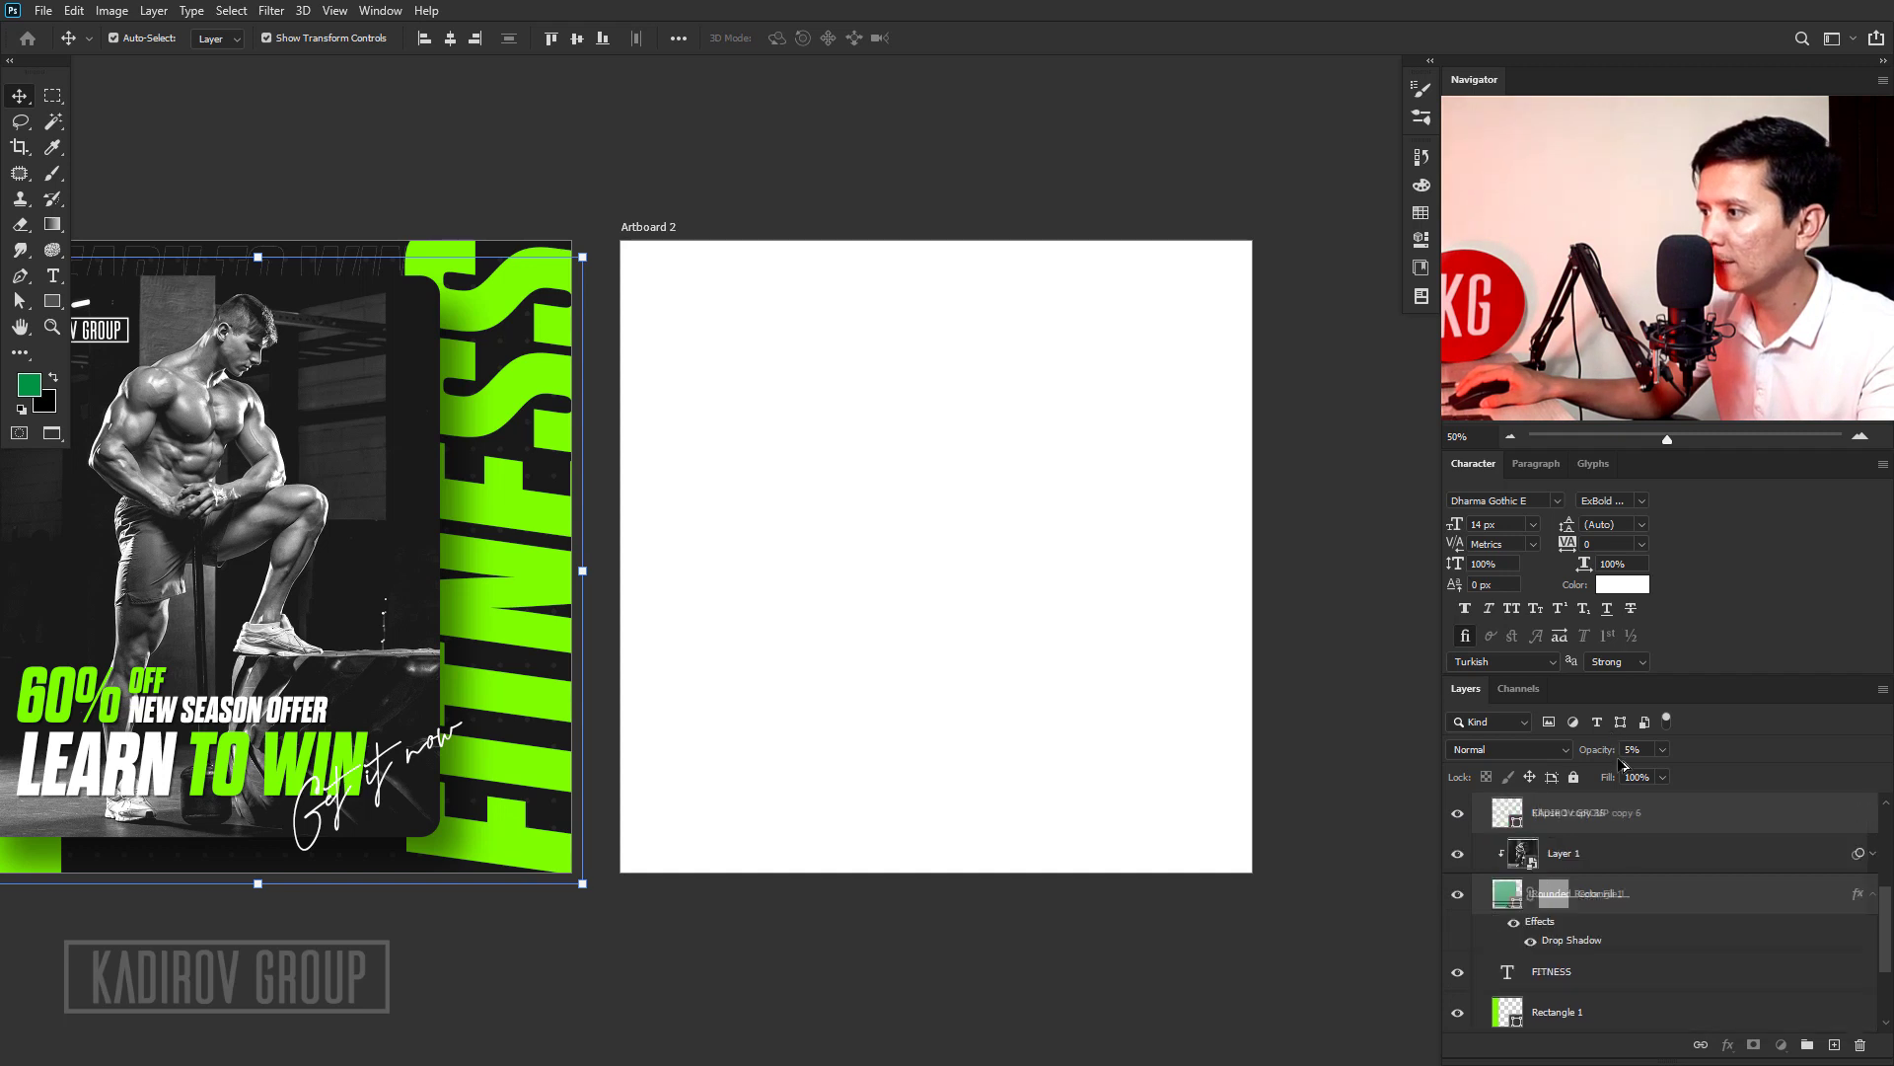
{"action": "left_click_drag", "start_coordinate": [1626, 750], "coordinate": [1588, 813]}
{"action": "left_click", "coordinate": [908, 146]}
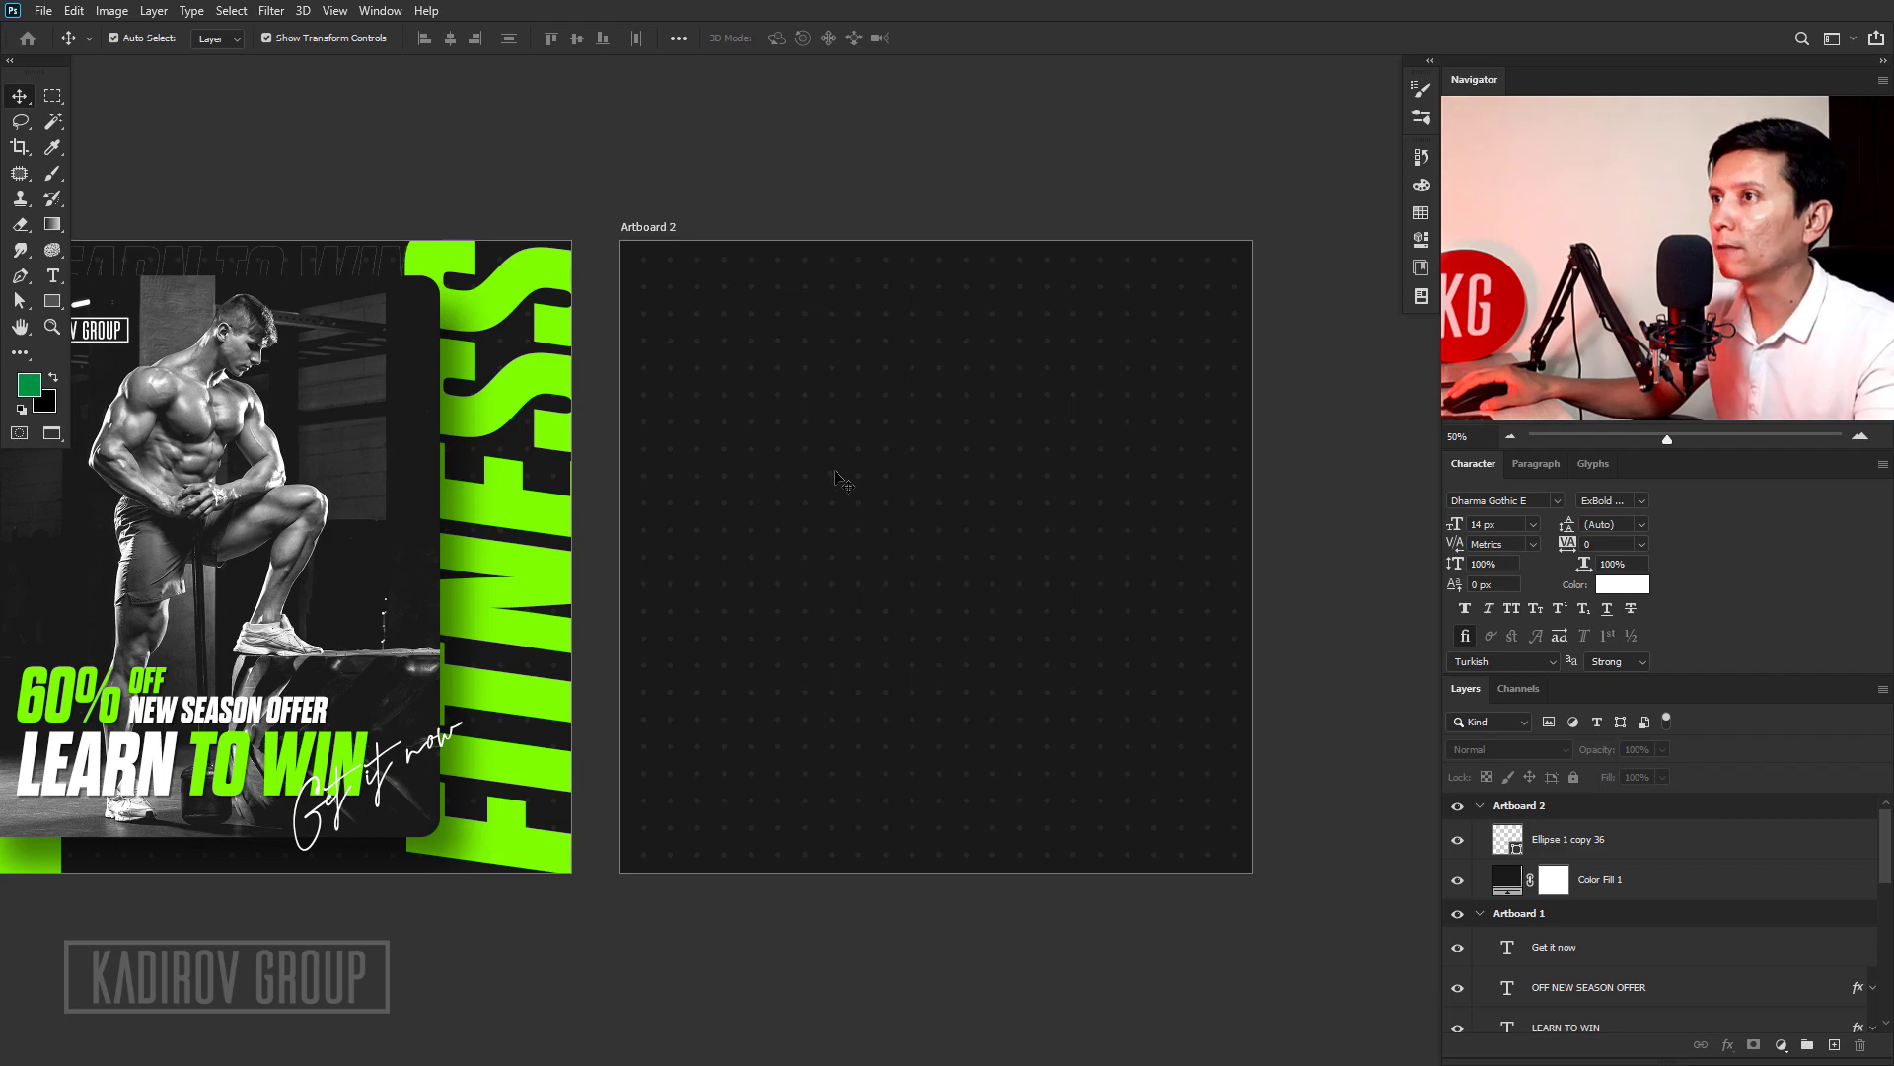
Copy the green Rectangle 1 to Artboard 2, rotated 90° into a band along its top.
{"action": "left_click_drag", "start_coordinate": [69, 317], "coordinate": [376, 384]}
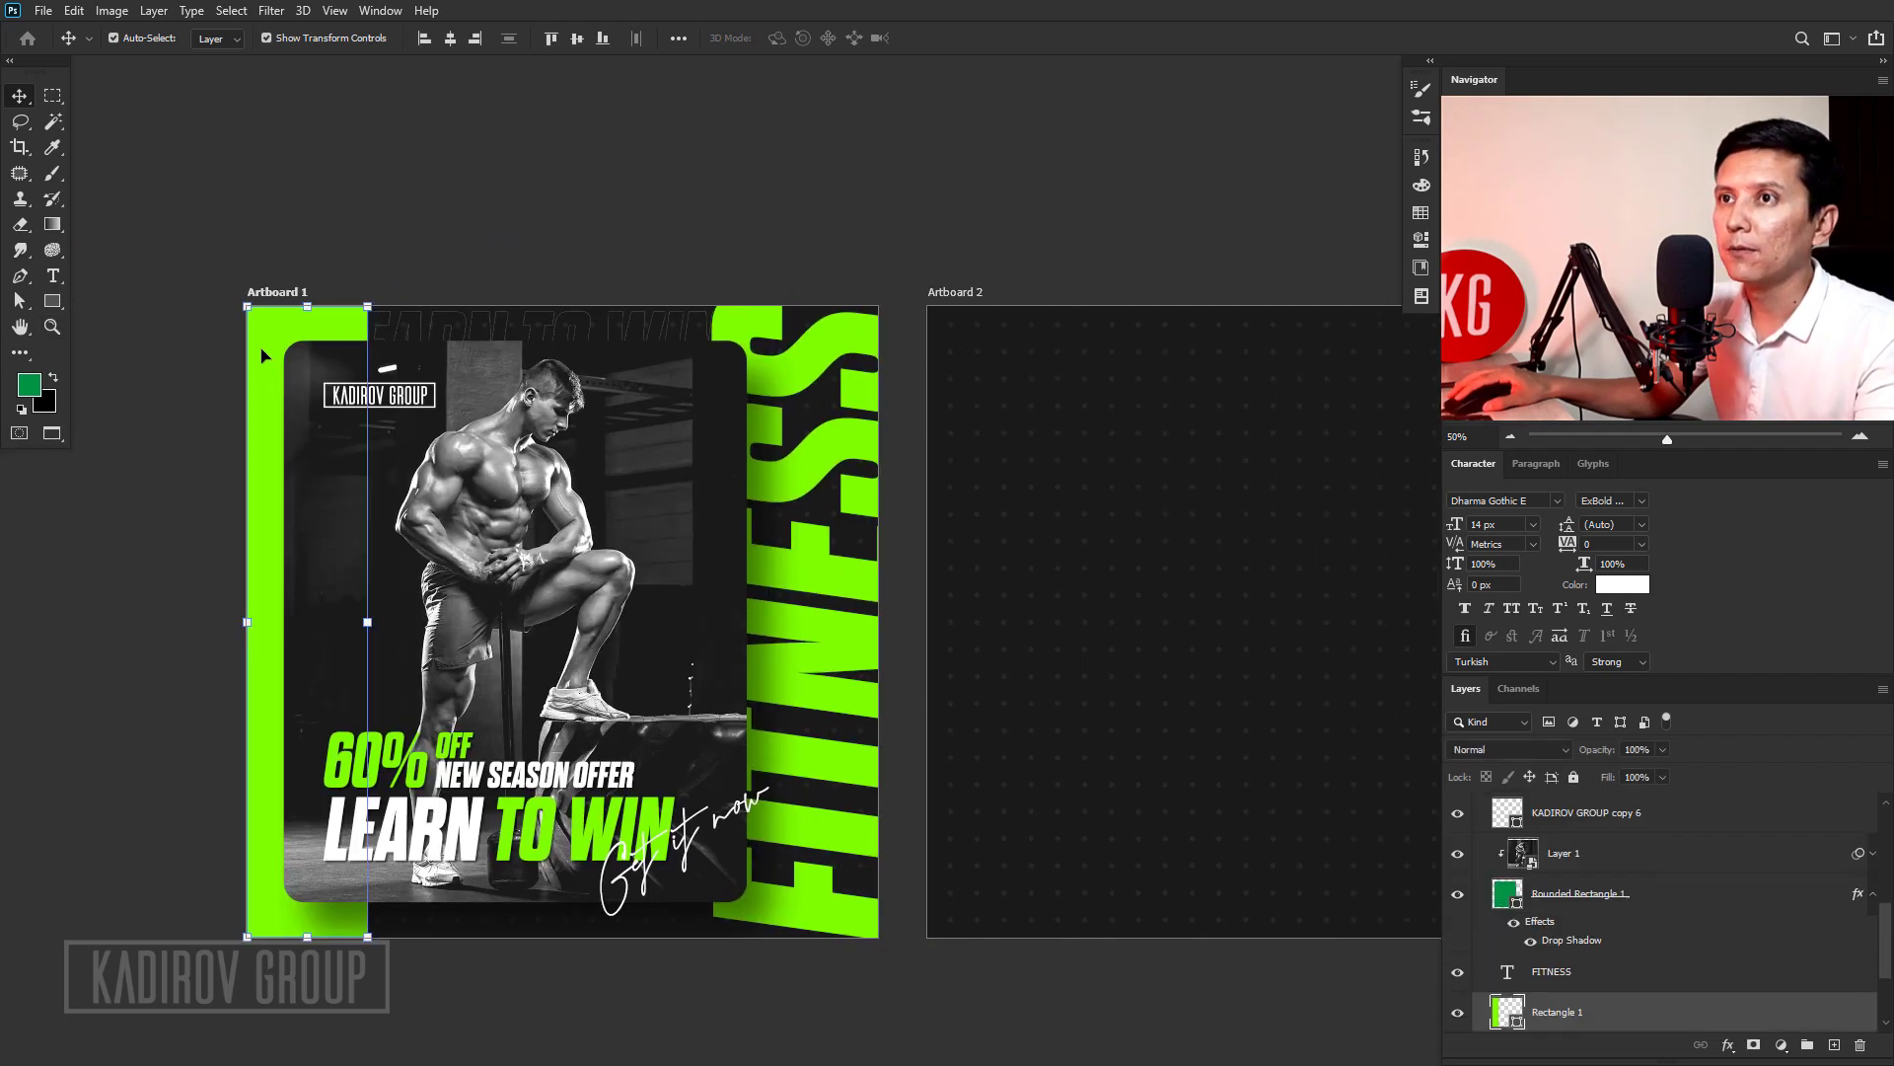
{"action": "left_click_drag", "start_coordinate": [570, 385], "coordinate": [1144, 464]}
{"action": "scroll", "coordinate": [1144, 463], "scroll_direction": "right", "scroll_amount": 5}
{"action": "key", "text": "ctrl+t"}
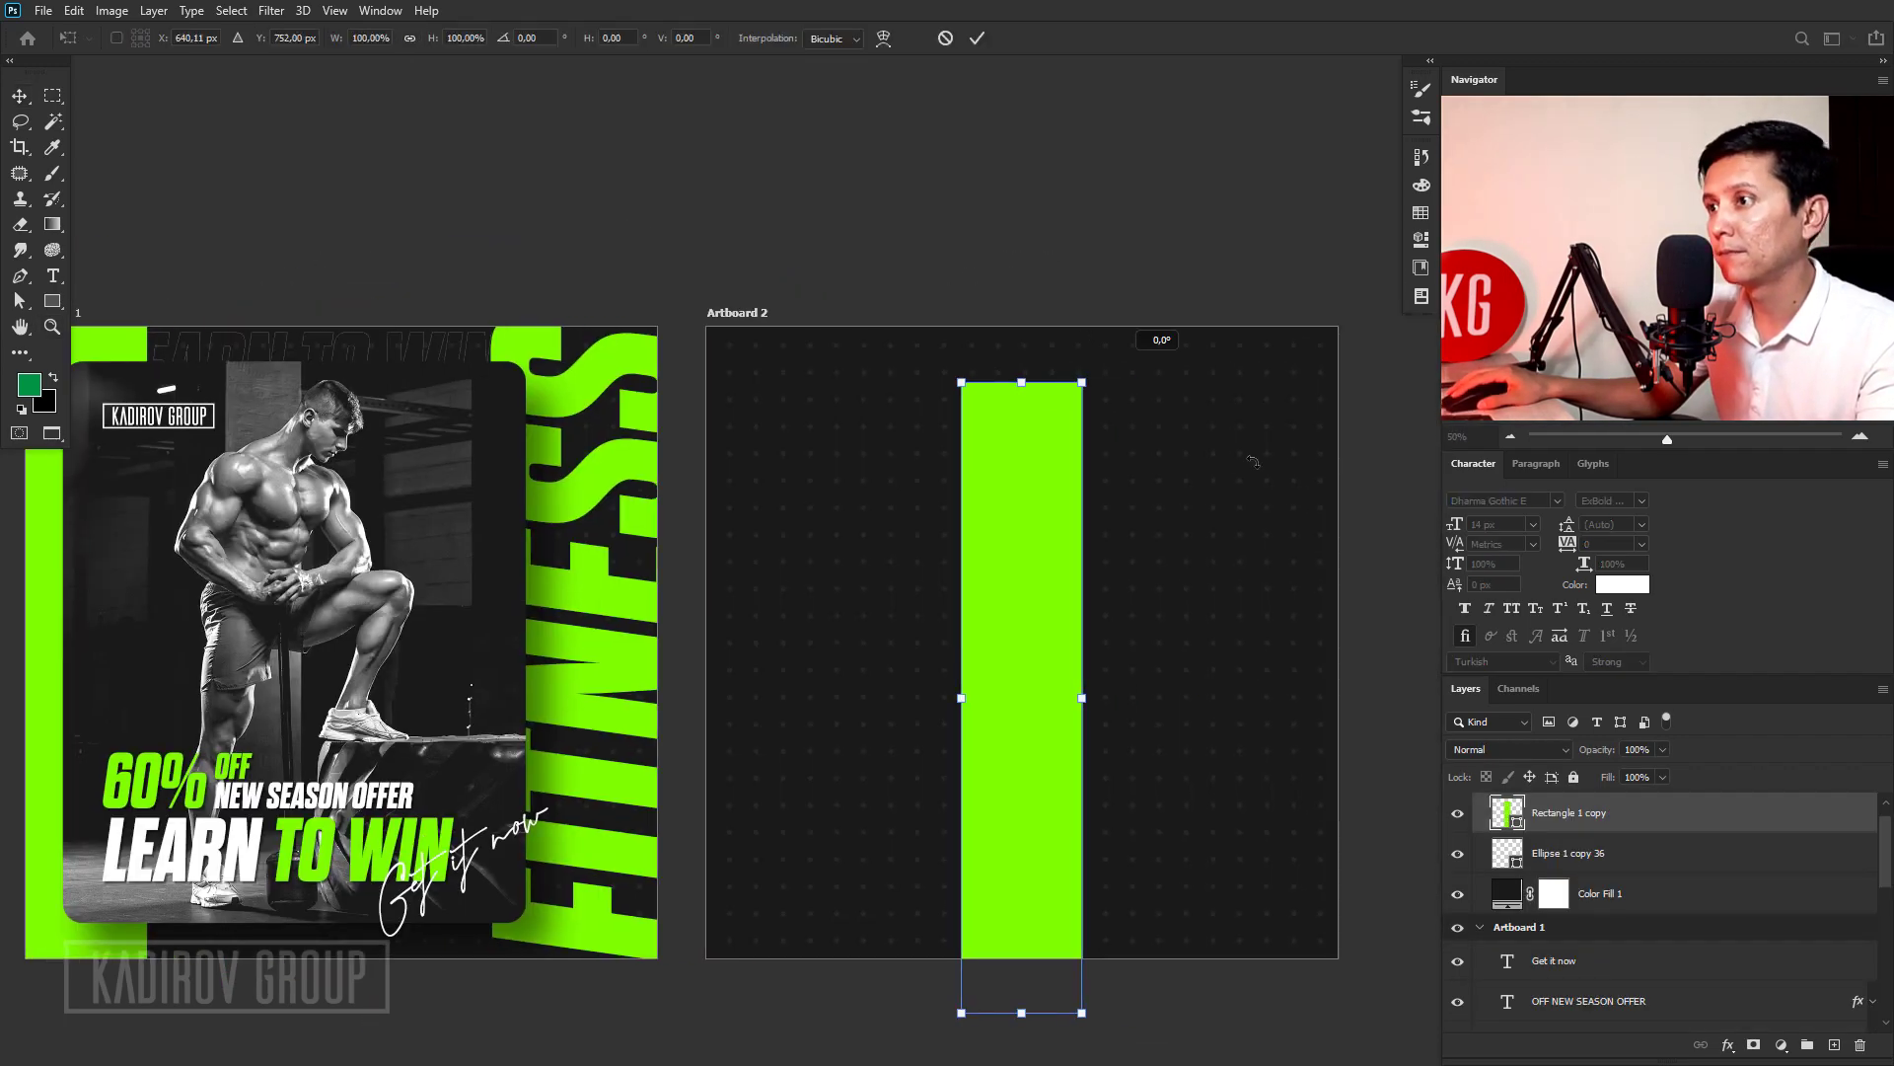
{"action": "mouse_move", "coordinate": [1362, 809]}
{"action": "left_mouse_down"}
{"action": "mouse_move", "coordinate": [1330, 709]}
{"action": "mouse_move", "coordinate": [1316, 788]}
{"action": "left_mouse_up"}
{"action": "left_click_drag", "start_coordinate": [1230, 706], "coordinate": [1229, 391]}
{"action": "key", "text": "Return"}
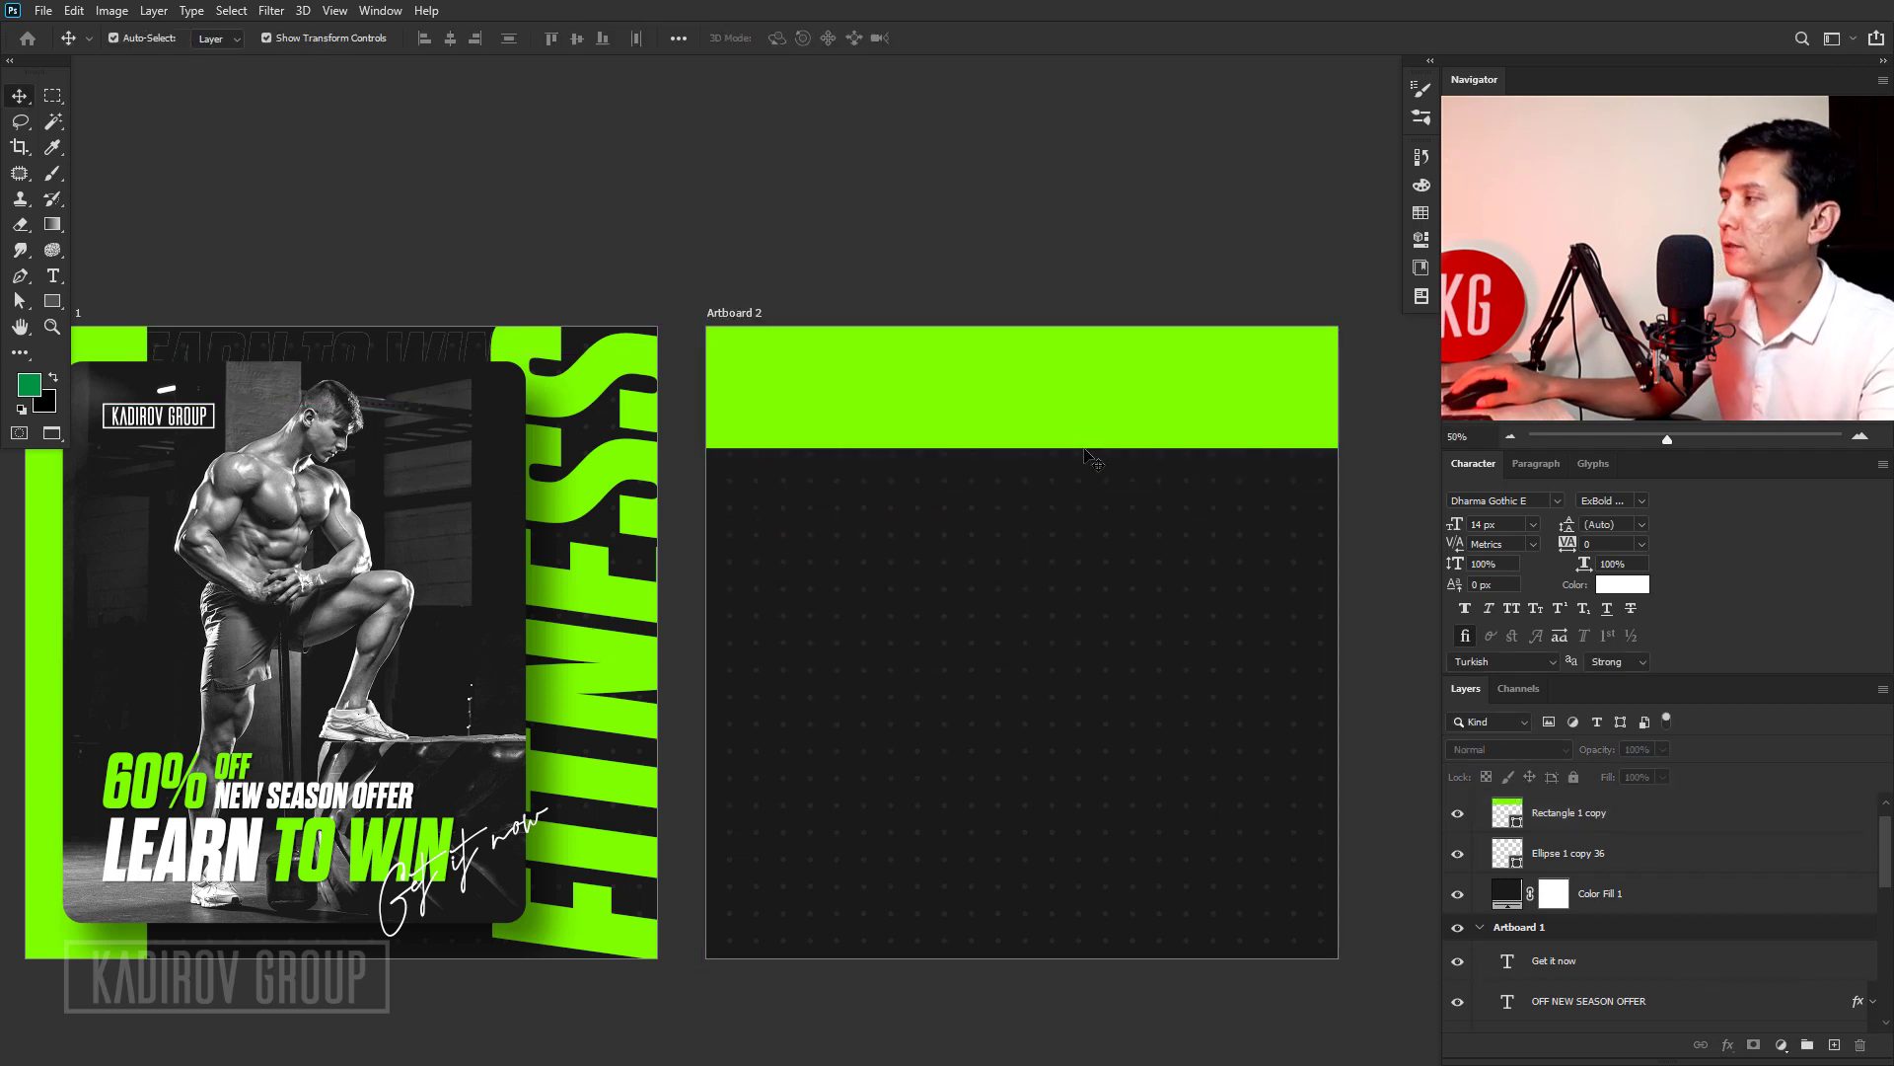
Copy the Layer 1 photo and Rounded Rectangle 1 card into Artboard 2.
{"action": "scroll", "coordinate": [1638, 937], "scroll_direction": "down", "scroll_amount": 3}
{"action": "left_click", "coordinate": [1564, 1011]}
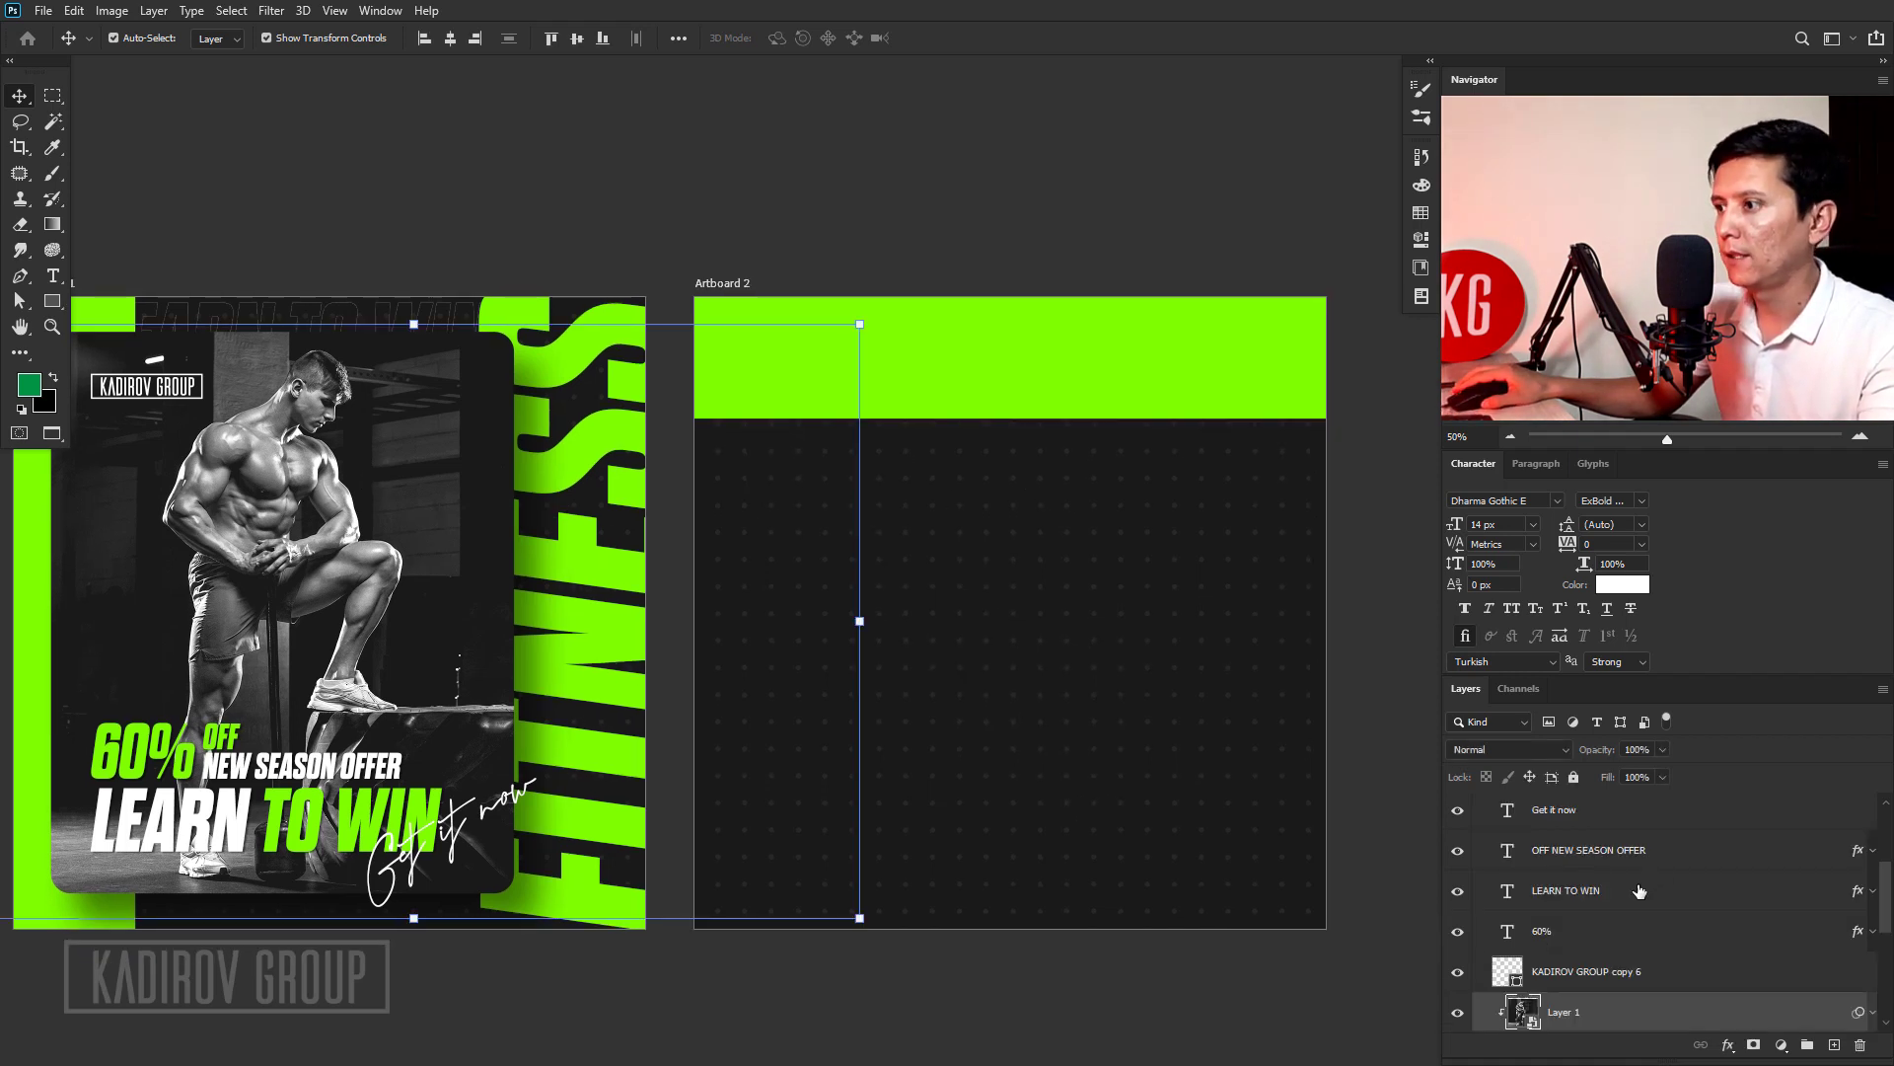
{"action": "scroll", "coordinate": [1638, 890], "scroll_direction": "down", "scroll_amount": 2}
{"action": "mouse_move", "coordinate": [1582, 952]}
{"action": "left_mouse_down"}
{"action": "mouse_move", "coordinate": [1613, 722]}
{"action": "mouse_move", "coordinate": [1615, 817]}
{"action": "left_mouse_up"}
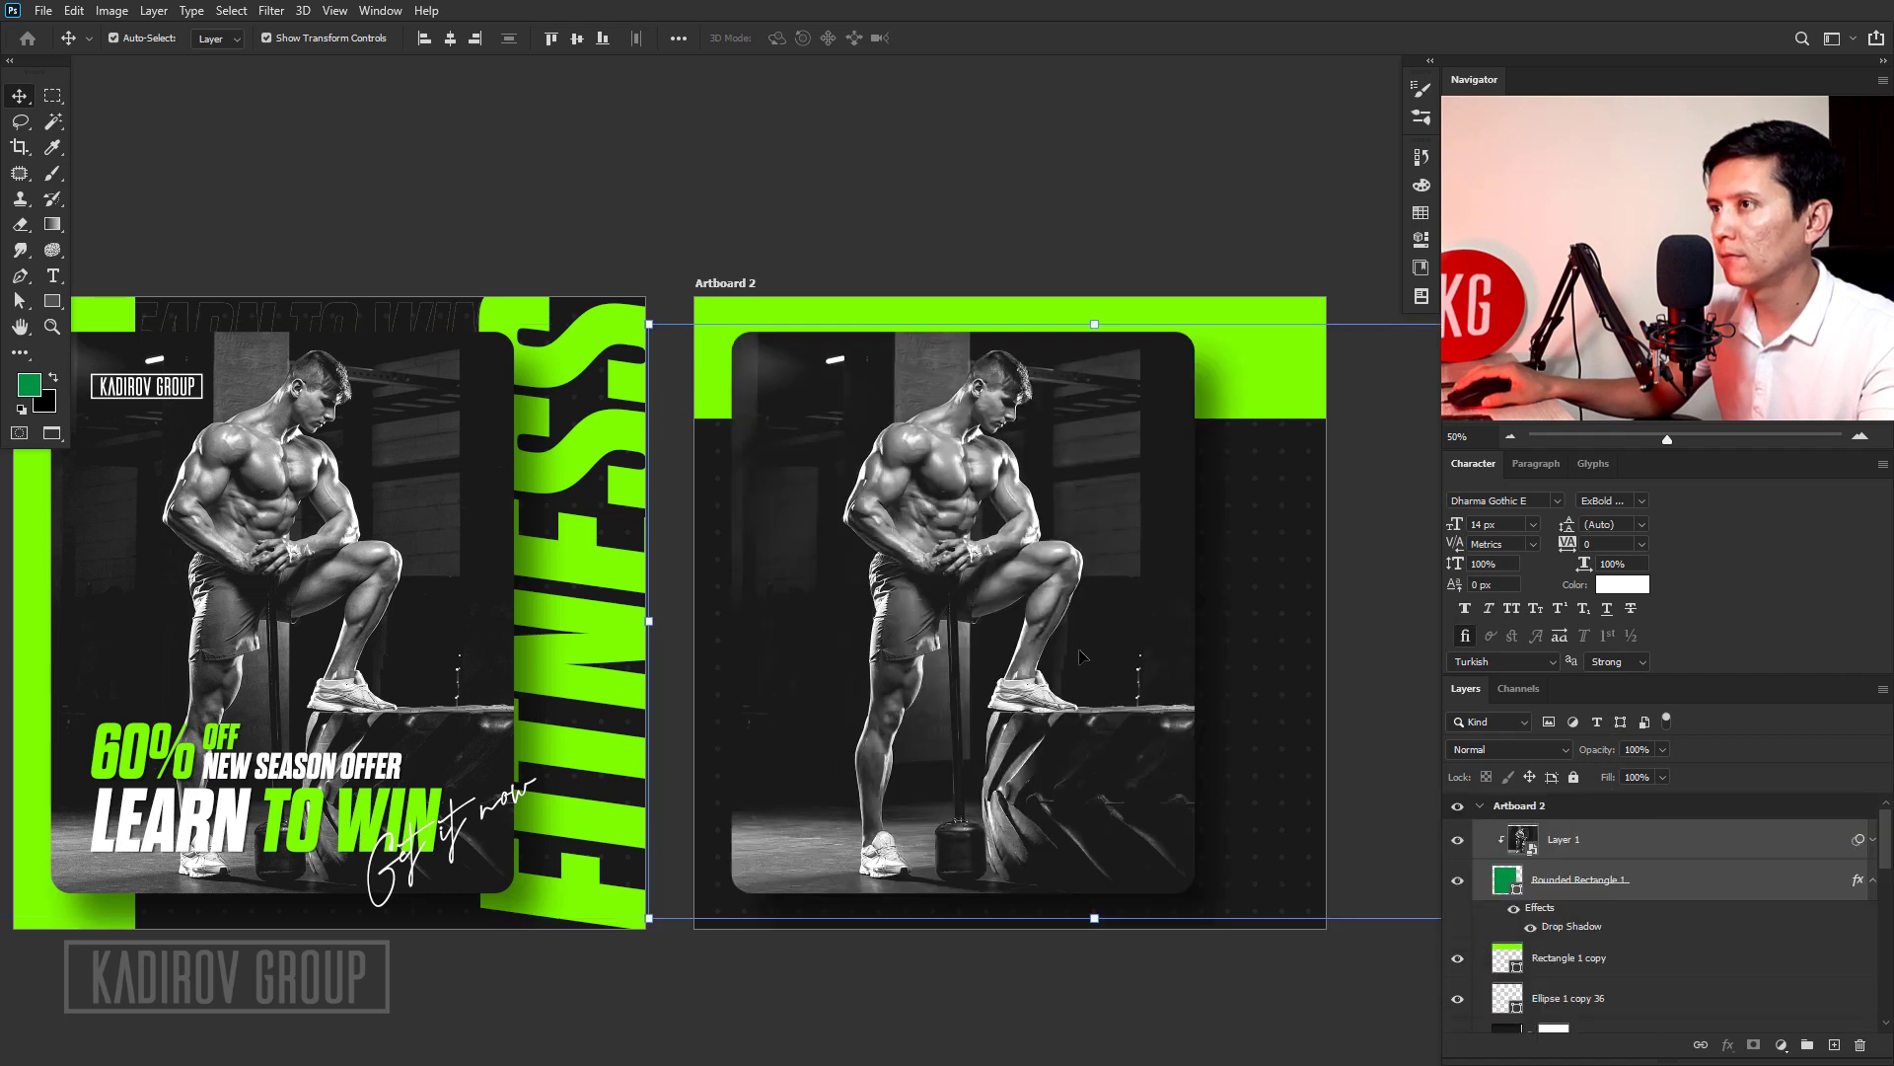
Narrow Artboard 2's Rounded Rectangle 1 card to 736 px wide, then leave full-screen mode.
{"action": "left_click", "coordinate": [1082, 235]}
{"action": "left_click", "coordinate": [1606, 898]}
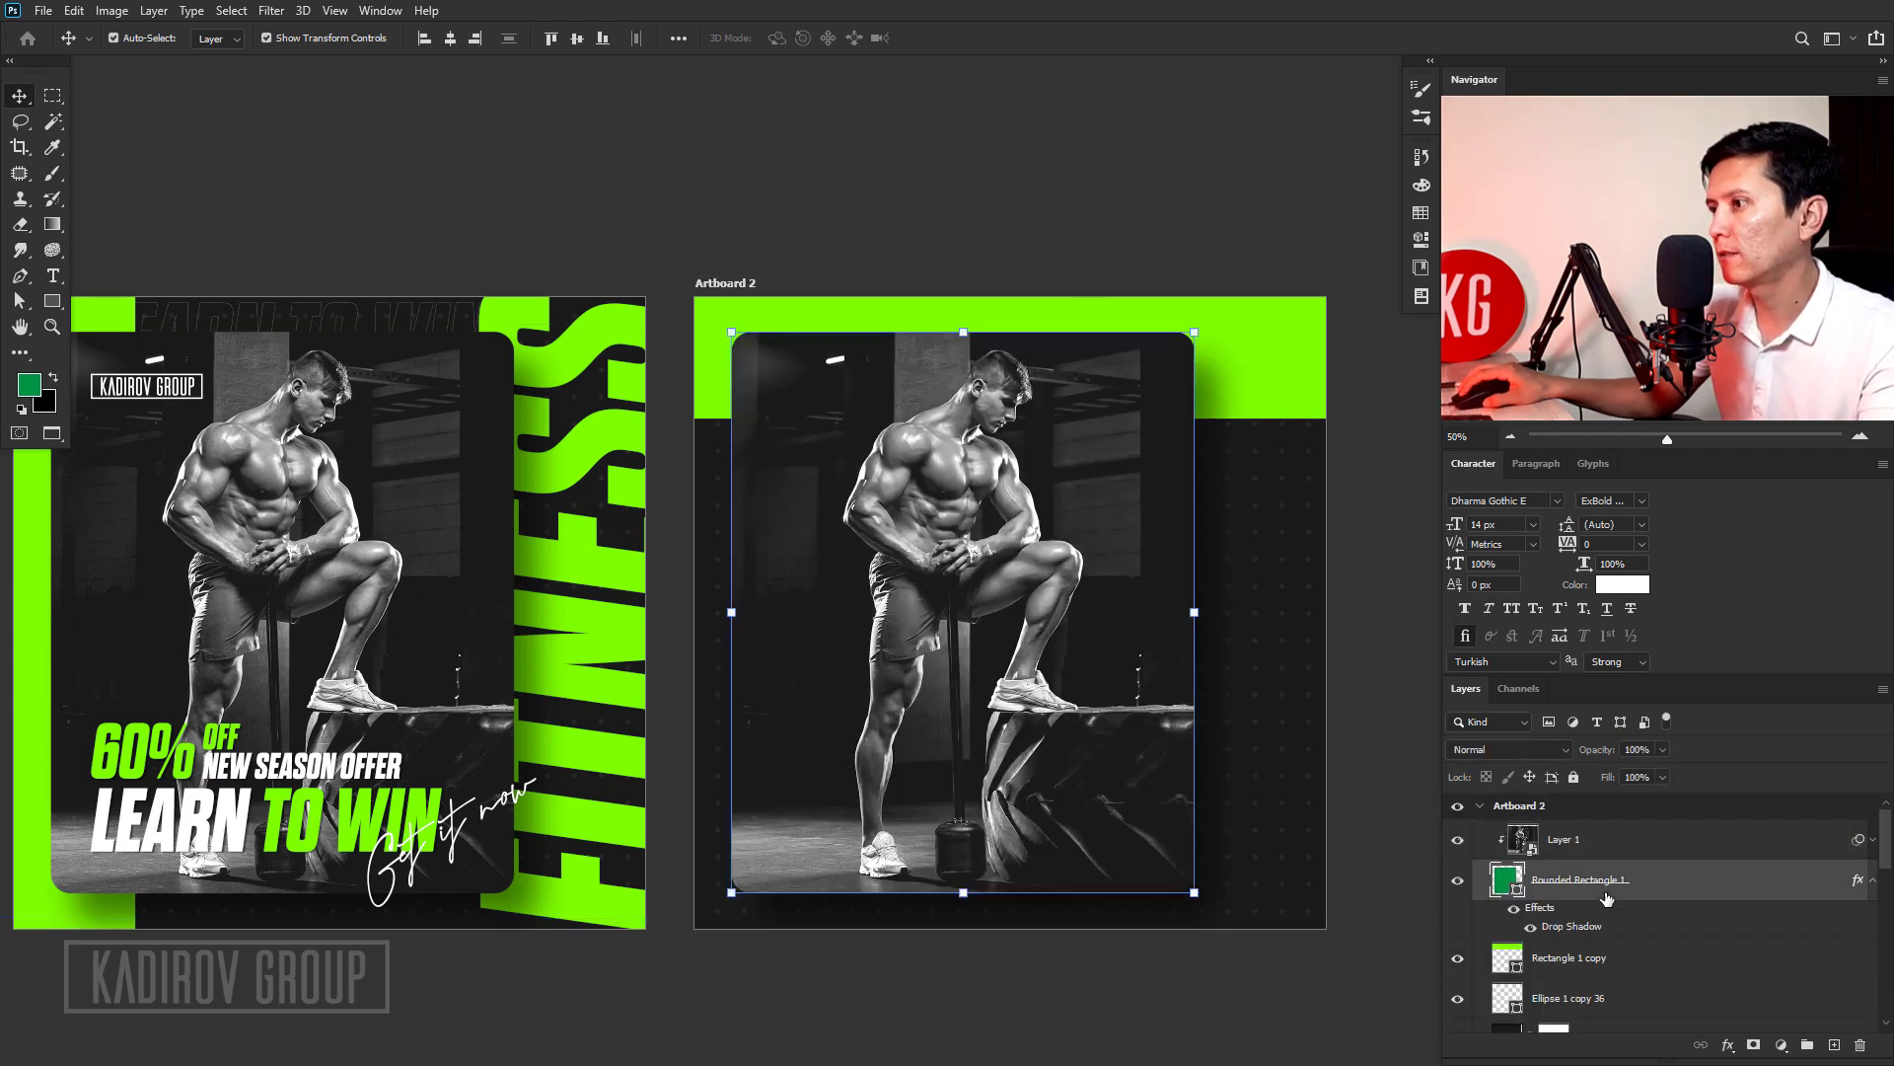
{"action": "left_click_drag", "start_coordinate": [1192, 614], "coordinate": [1093, 611]}
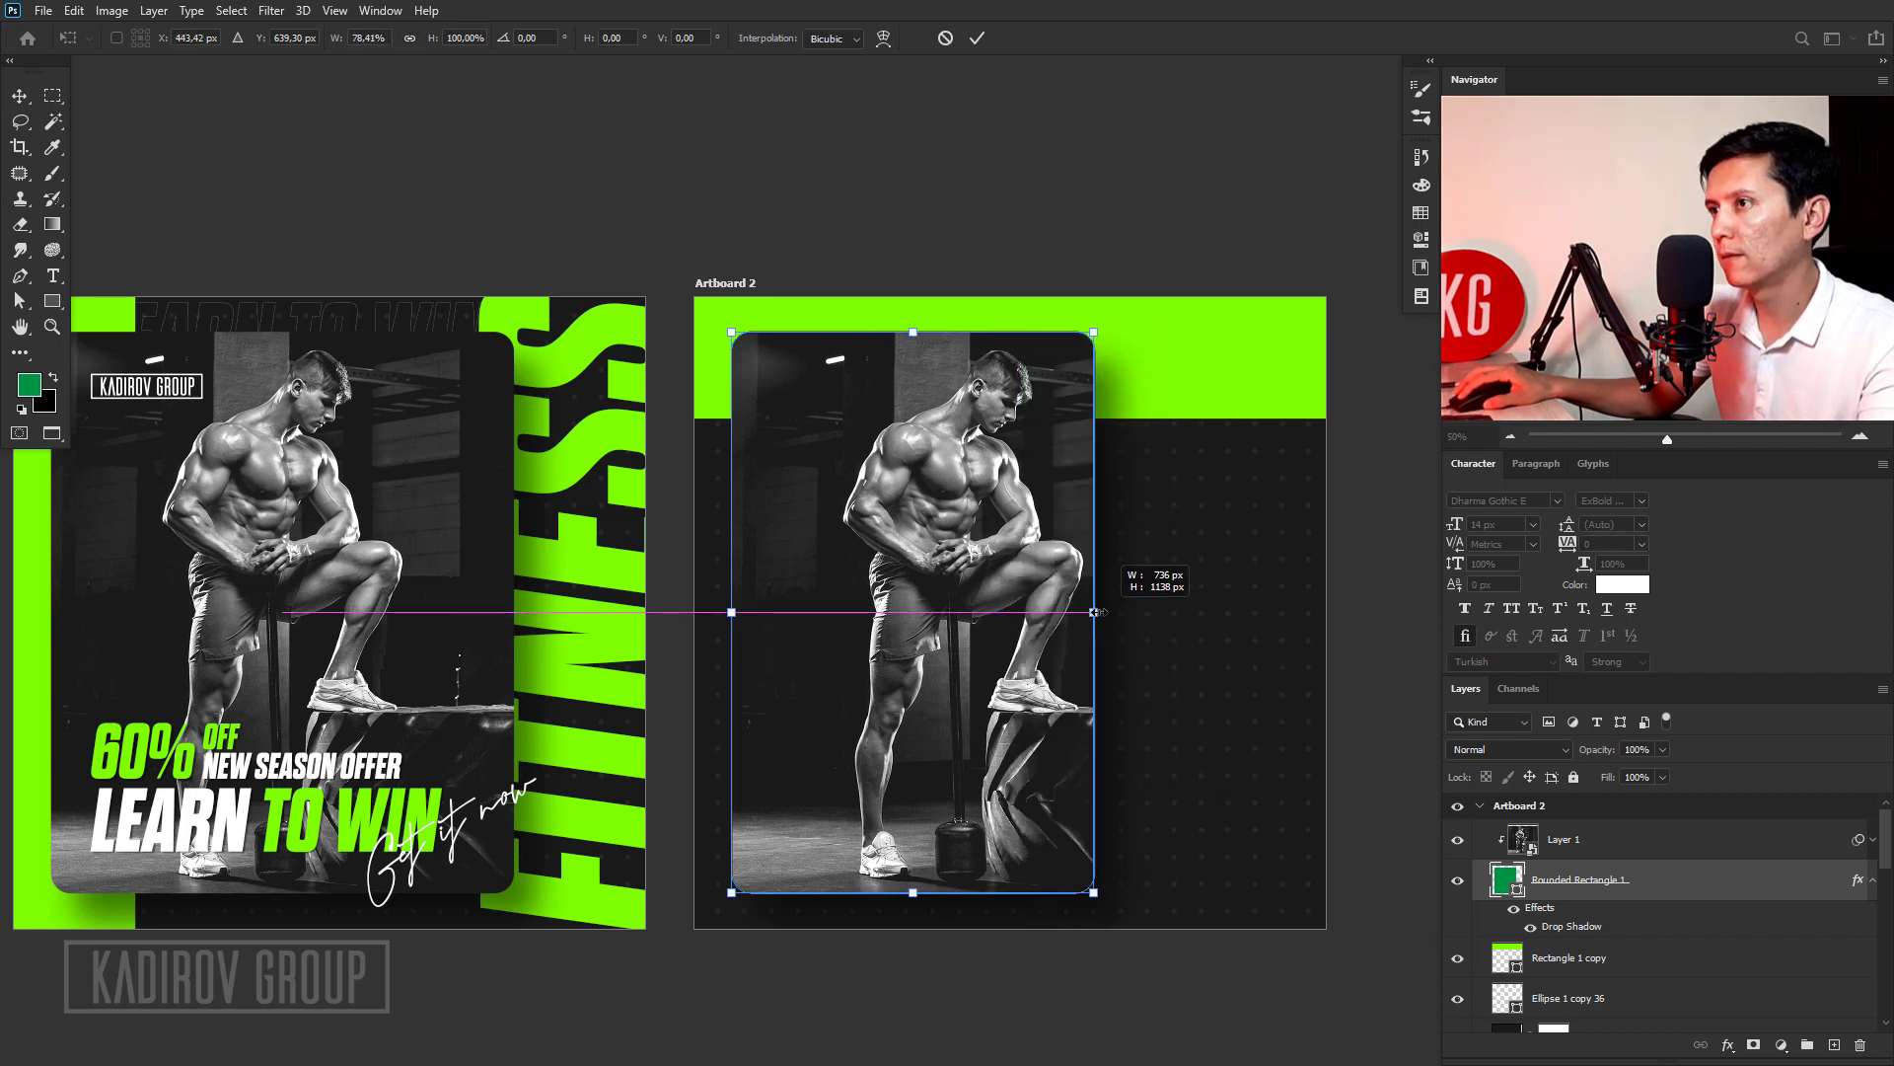
{"action": "left_click_drag", "start_coordinate": [1098, 612], "coordinate": [1093, 612]}
{"action": "key", "text": "Return"}
{"action": "left_click", "coordinate": [992, 494]}
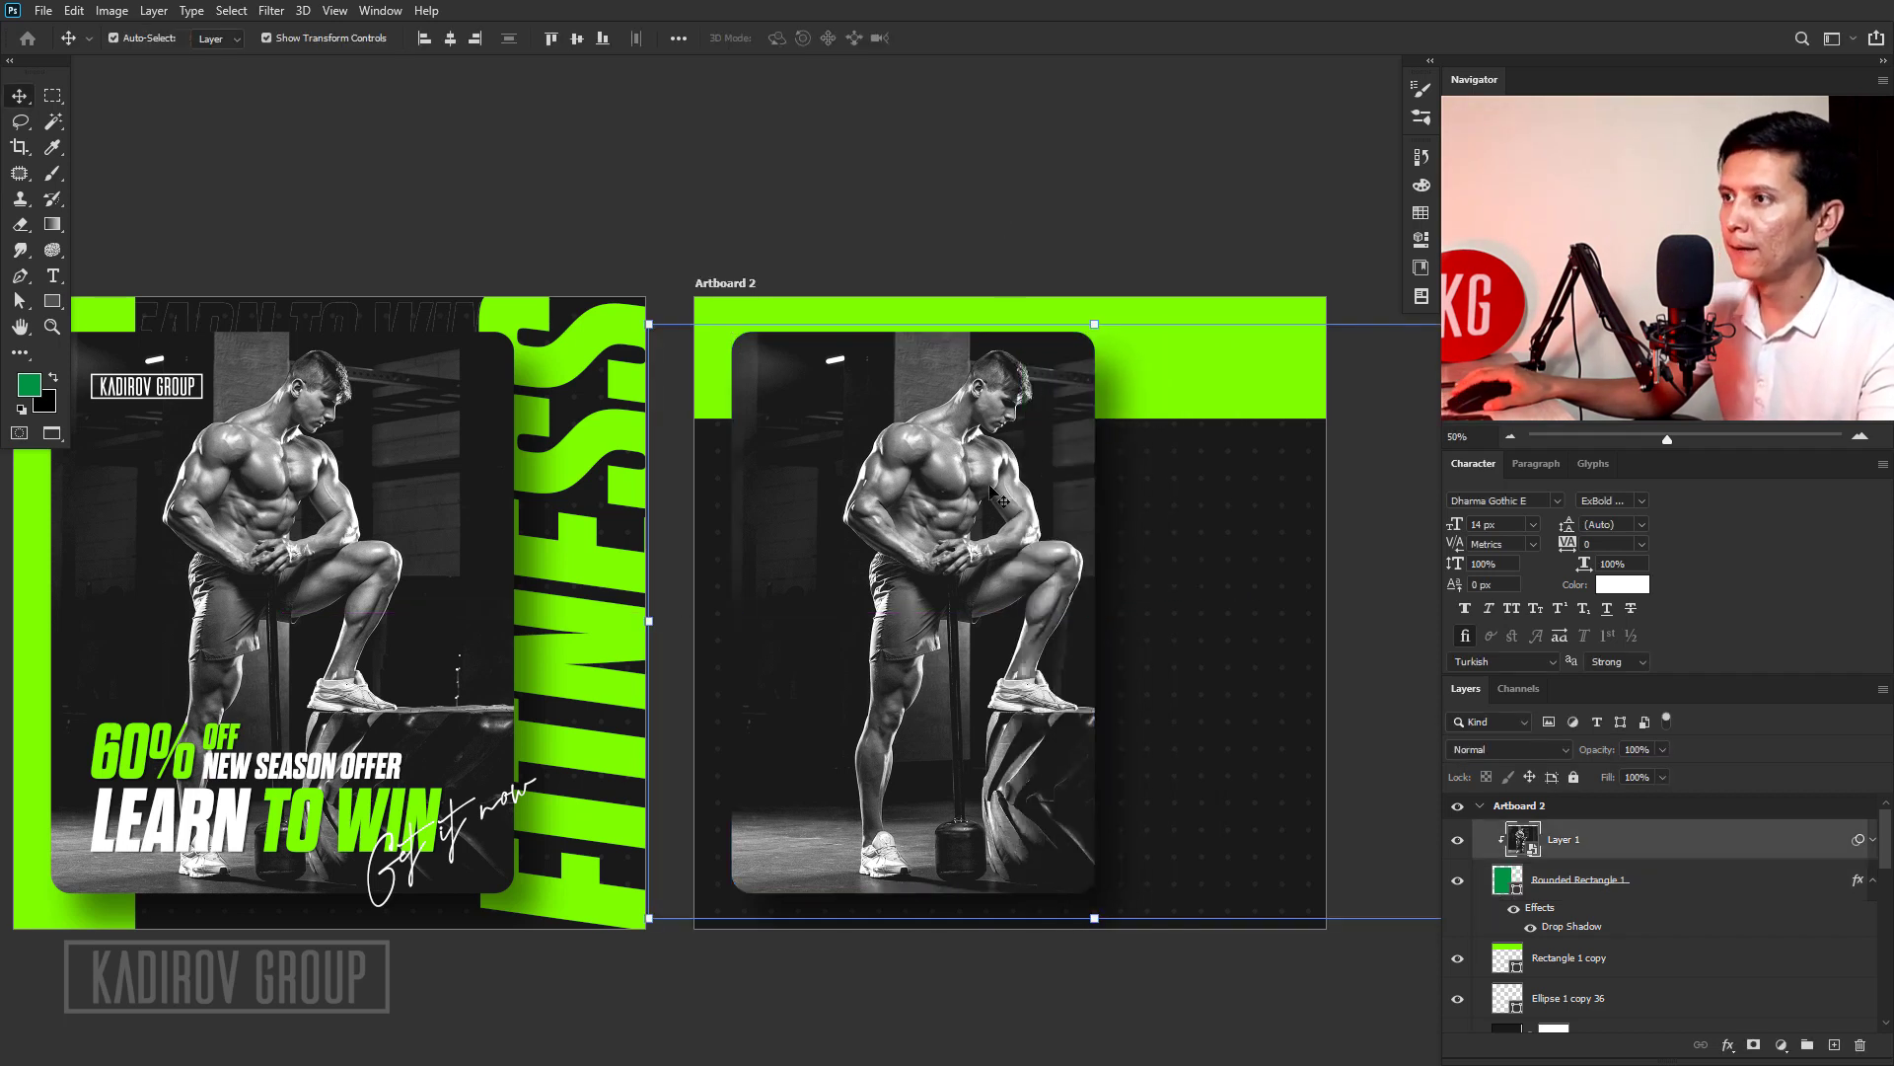
{"action": "key", "text": "f"}
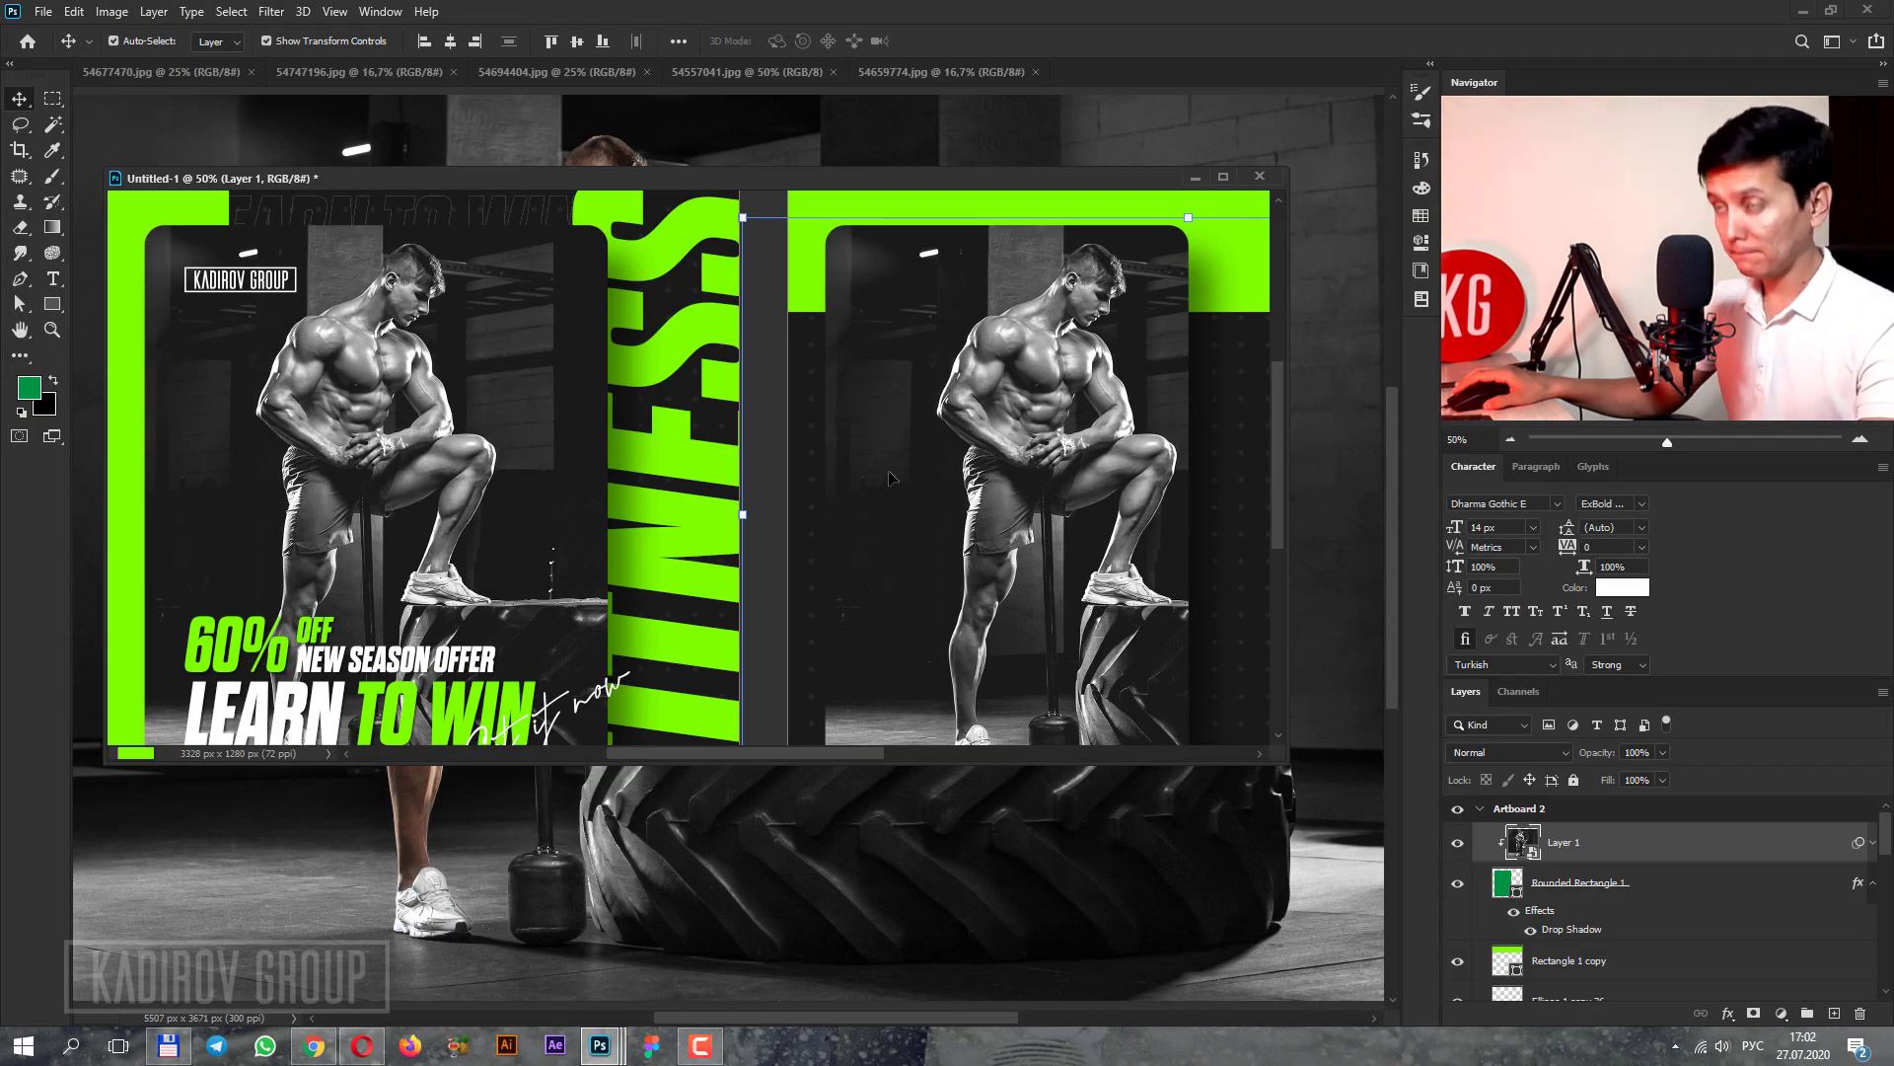
Close 54677470.jpg and bring up the 54747196.jpg face photo, moving the poster window lower.
{"action": "left_click_drag", "start_coordinate": [825, 174], "coordinate": [815, 281]}
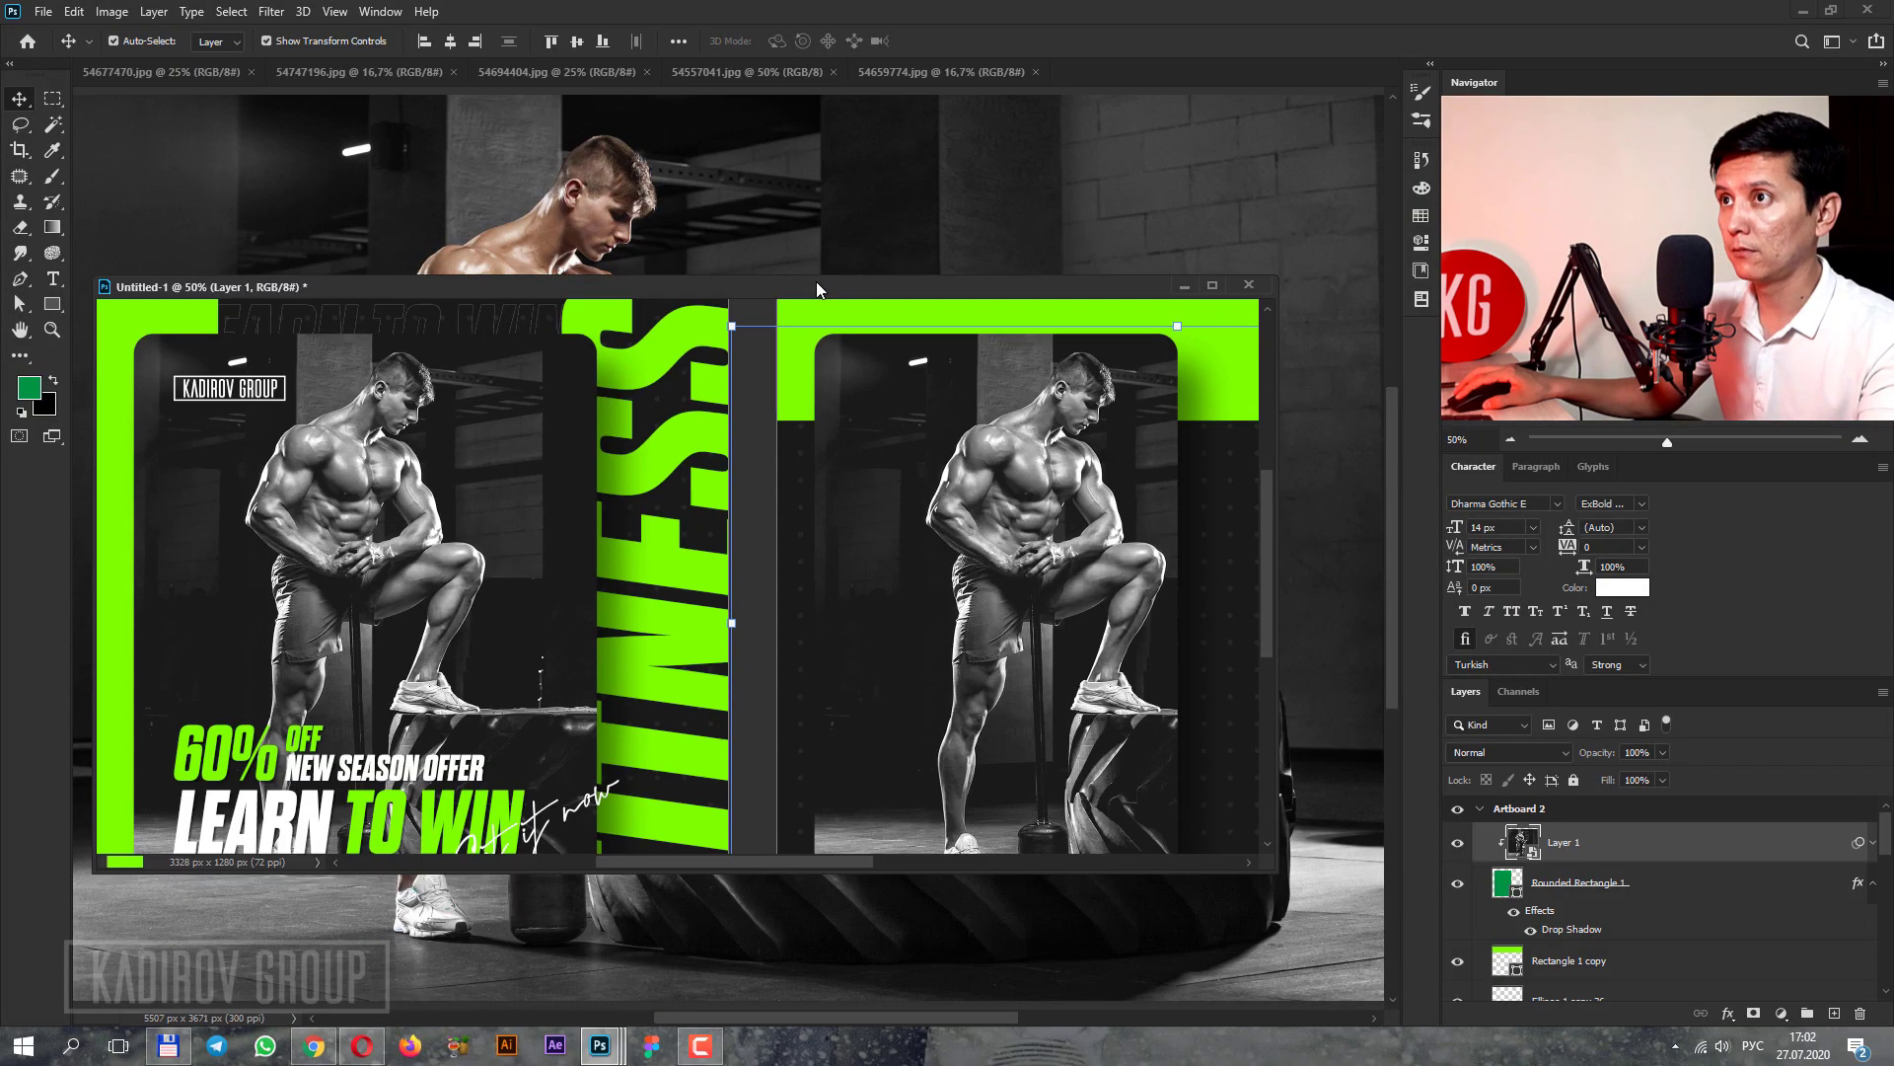
{"action": "left_click", "coordinate": [252, 72]}
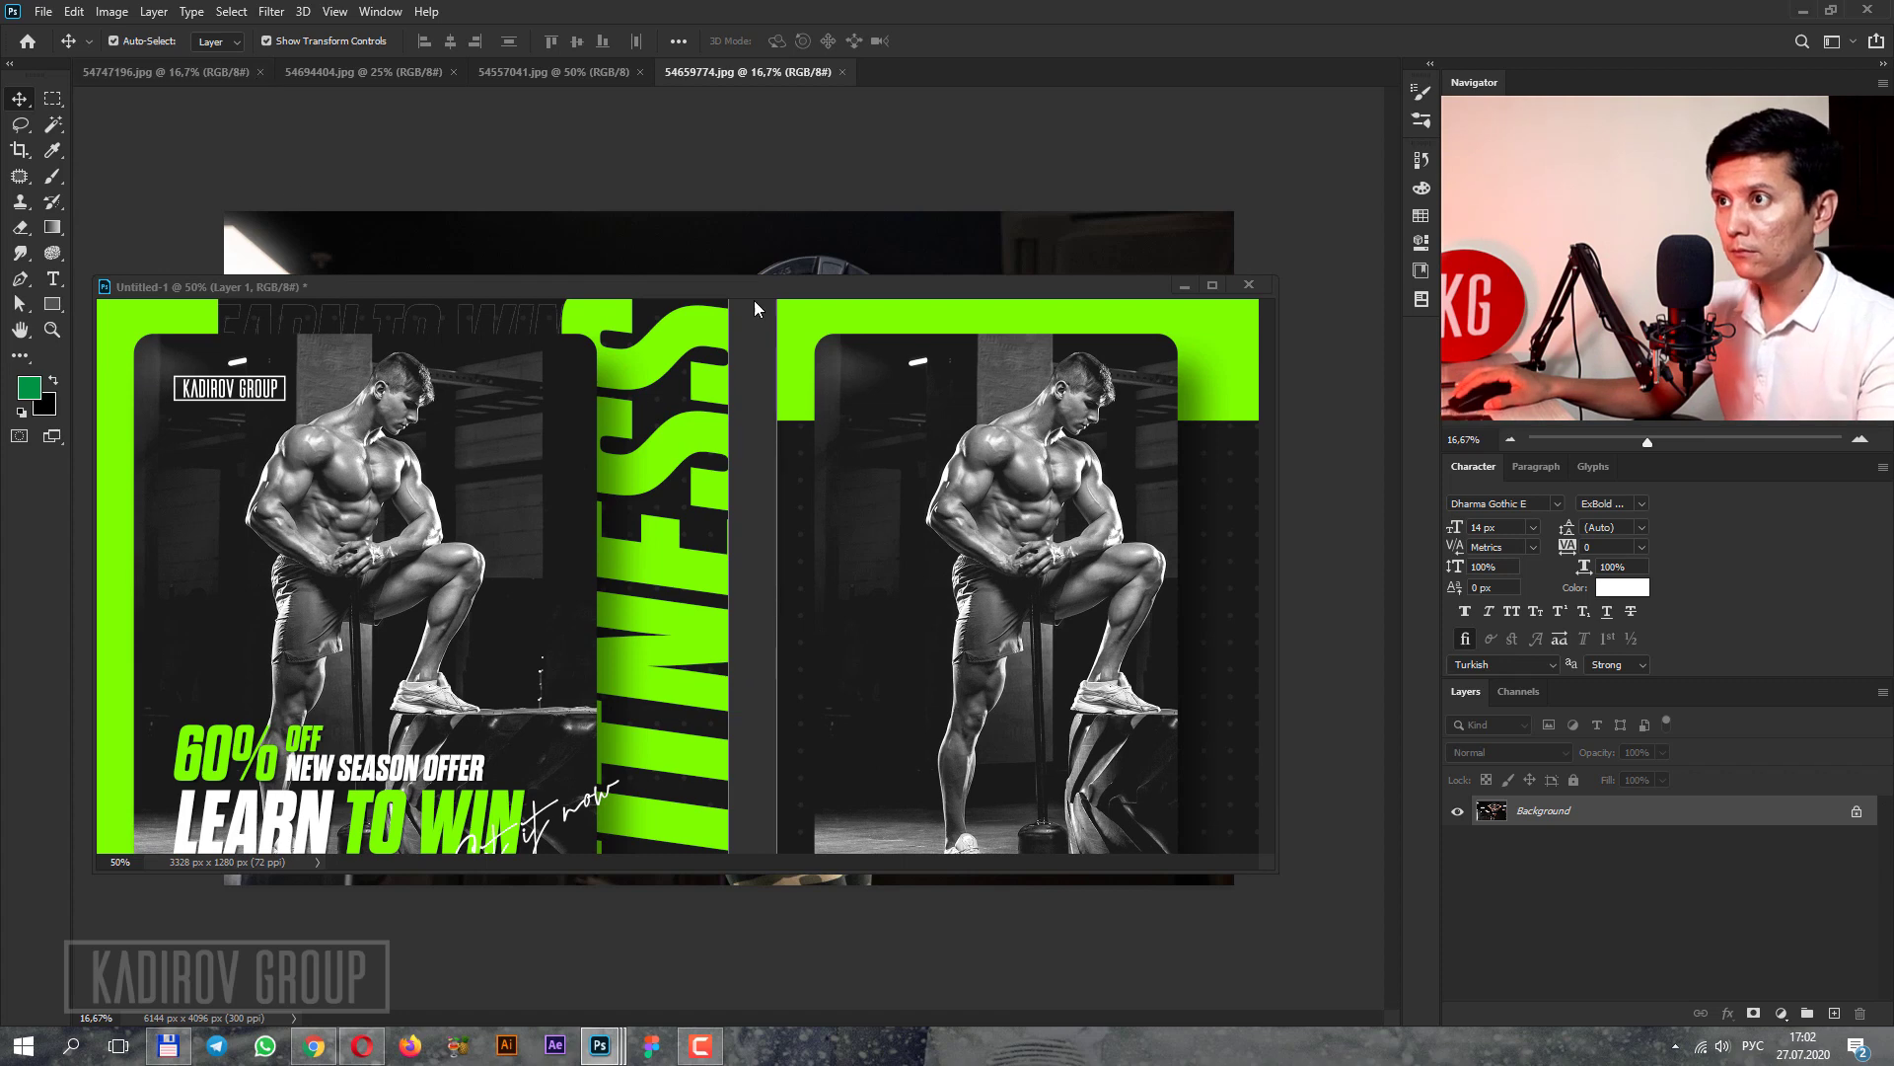
{"action": "left_click", "coordinate": [177, 72]}
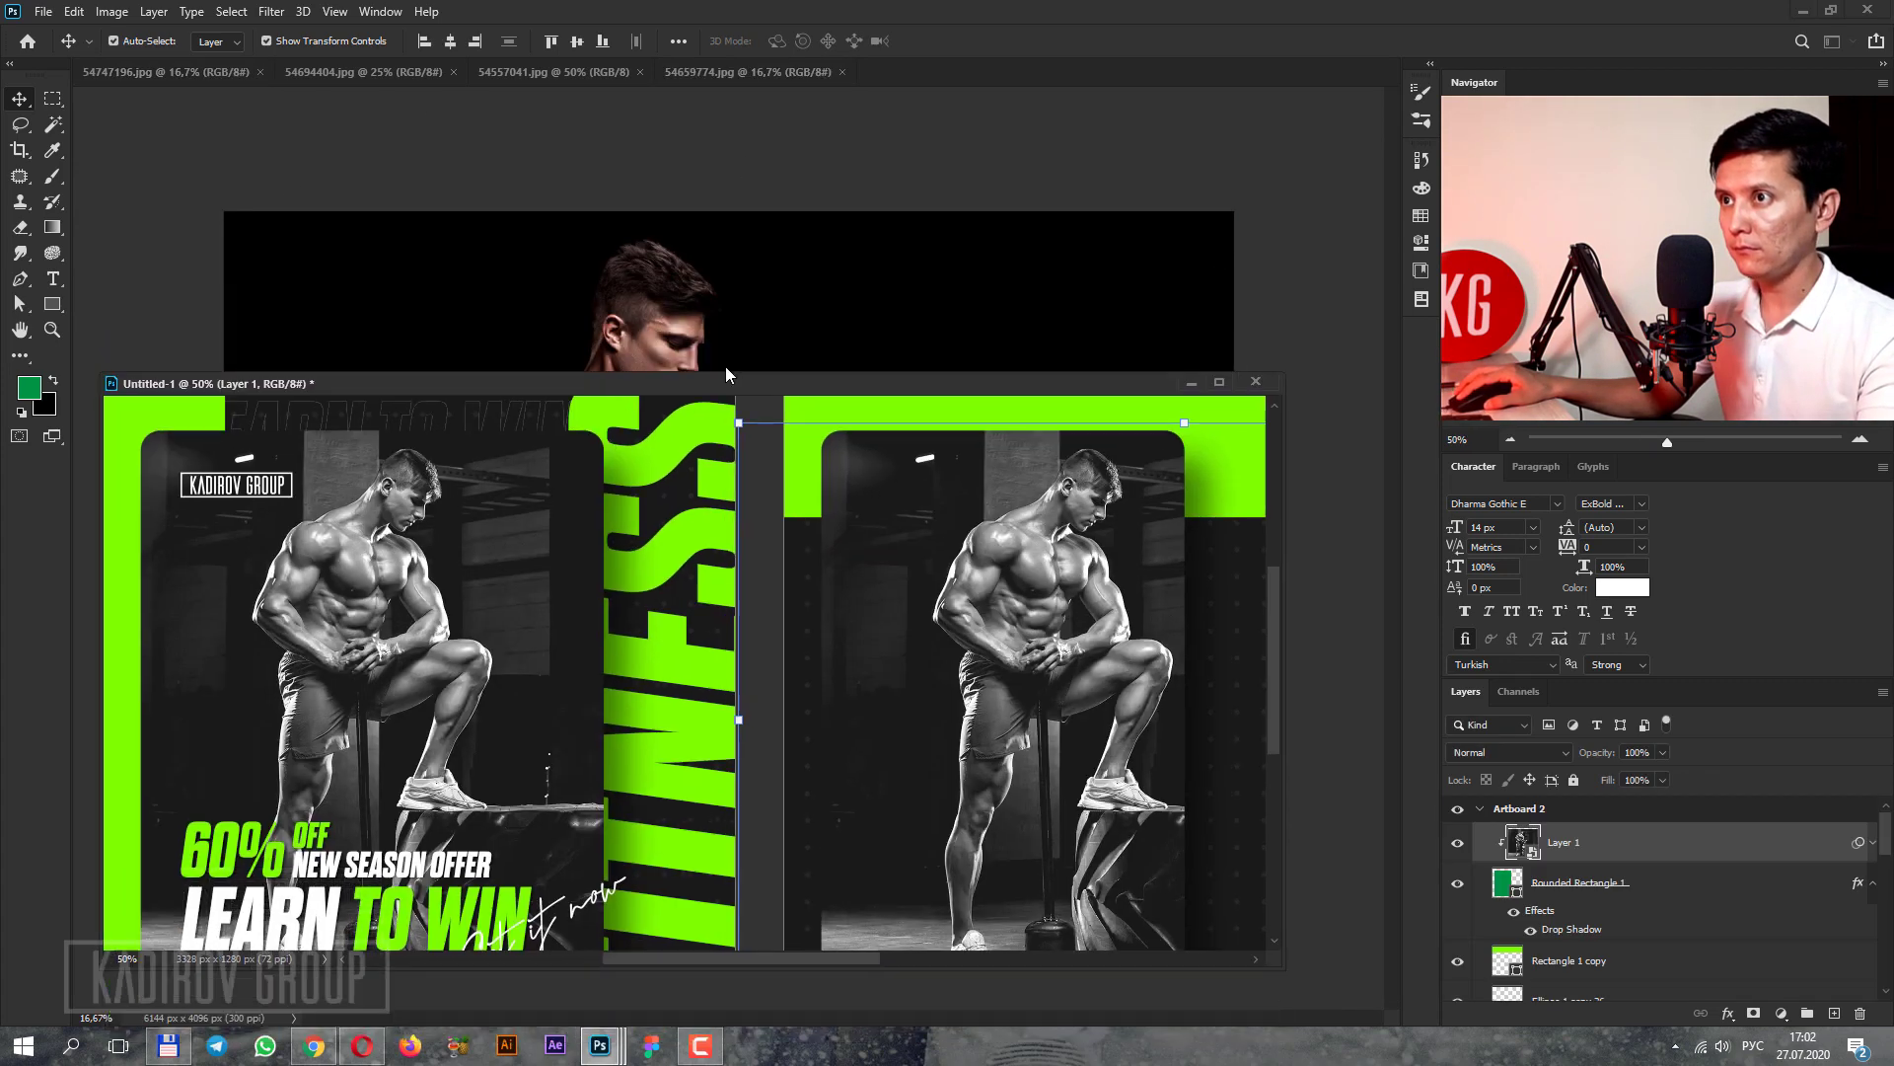
{"action": "left_click_drag", "start_coordinate": [718, 286], "coordinate": [719, 355]}
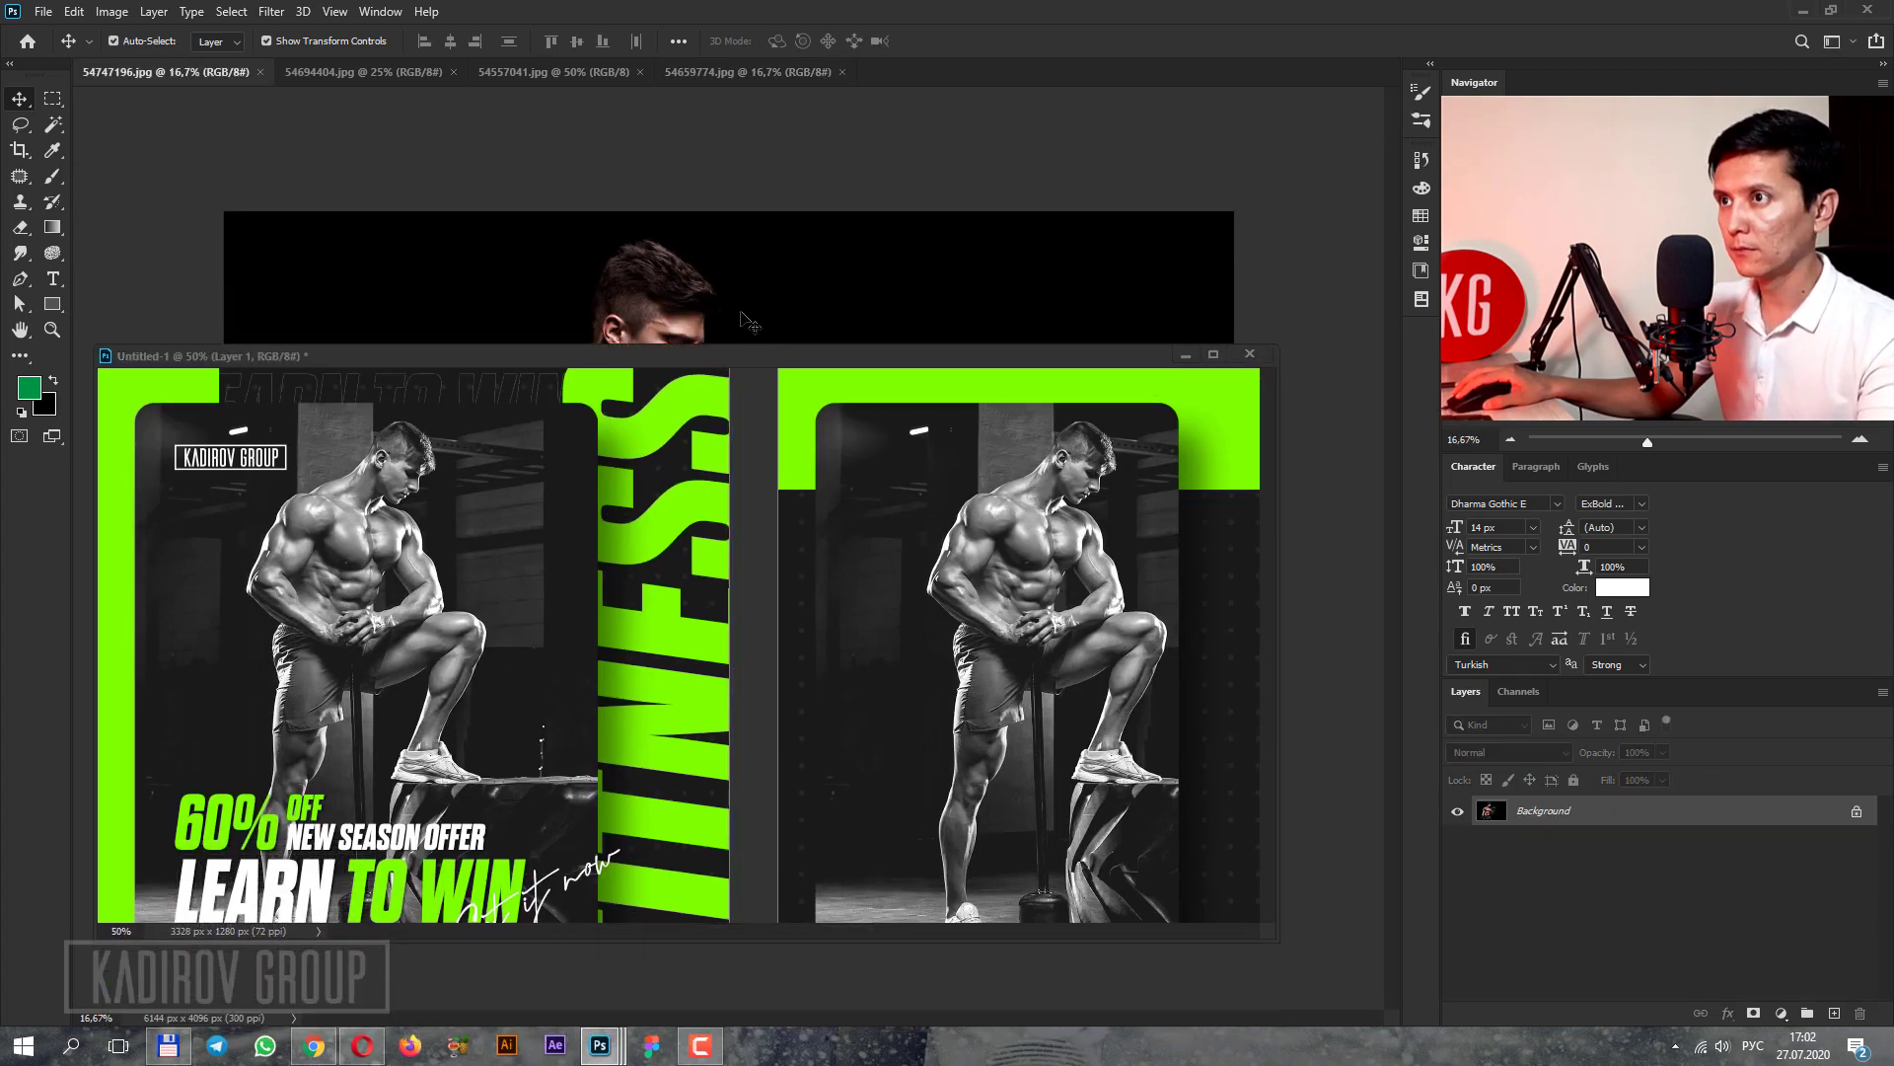
Drag the face photo into Untitled-1 as Layer 2 and clip it to the card.
{"action": "left_click_drag", "start_coordinate": [889, 425], "coordinate": [1049, 621]}
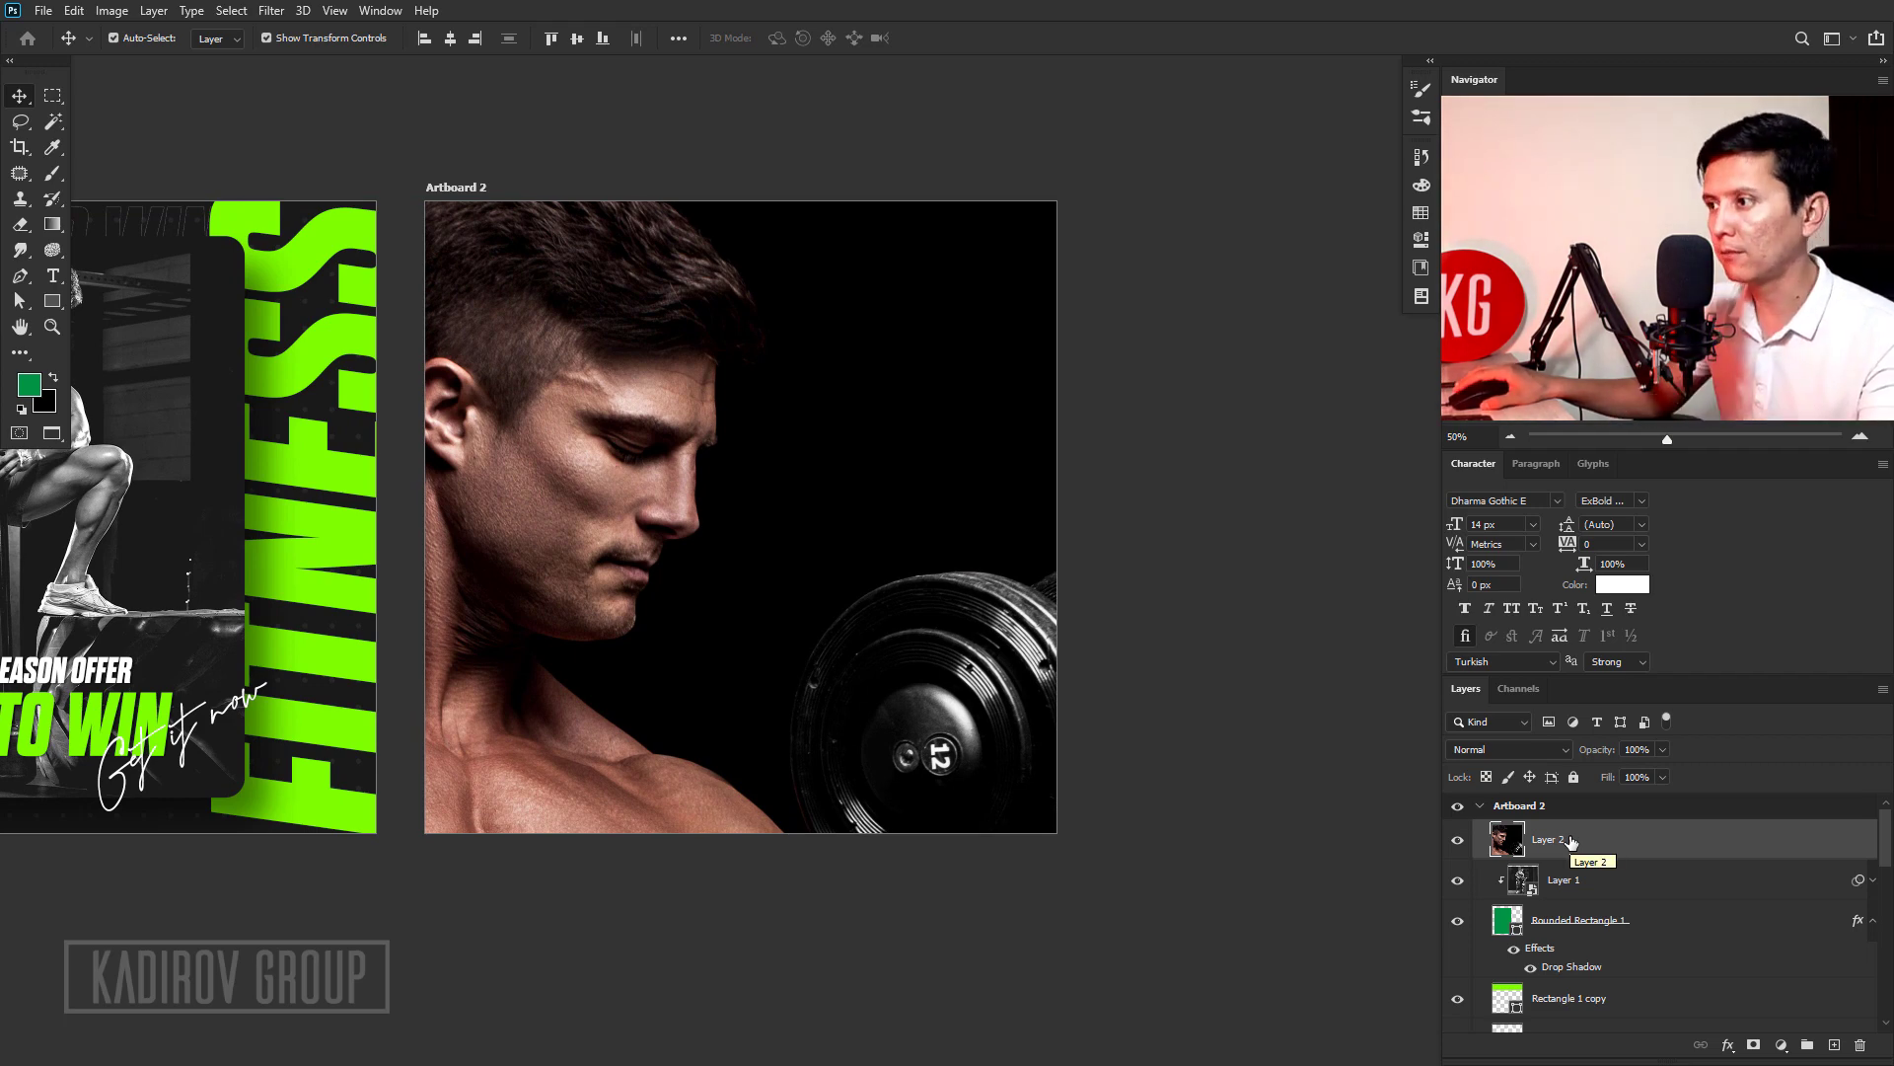
{"action": "right_click", "coordinate": [1571, 841]}
{"action": "right_click", "coordinate": [1561, 844]}
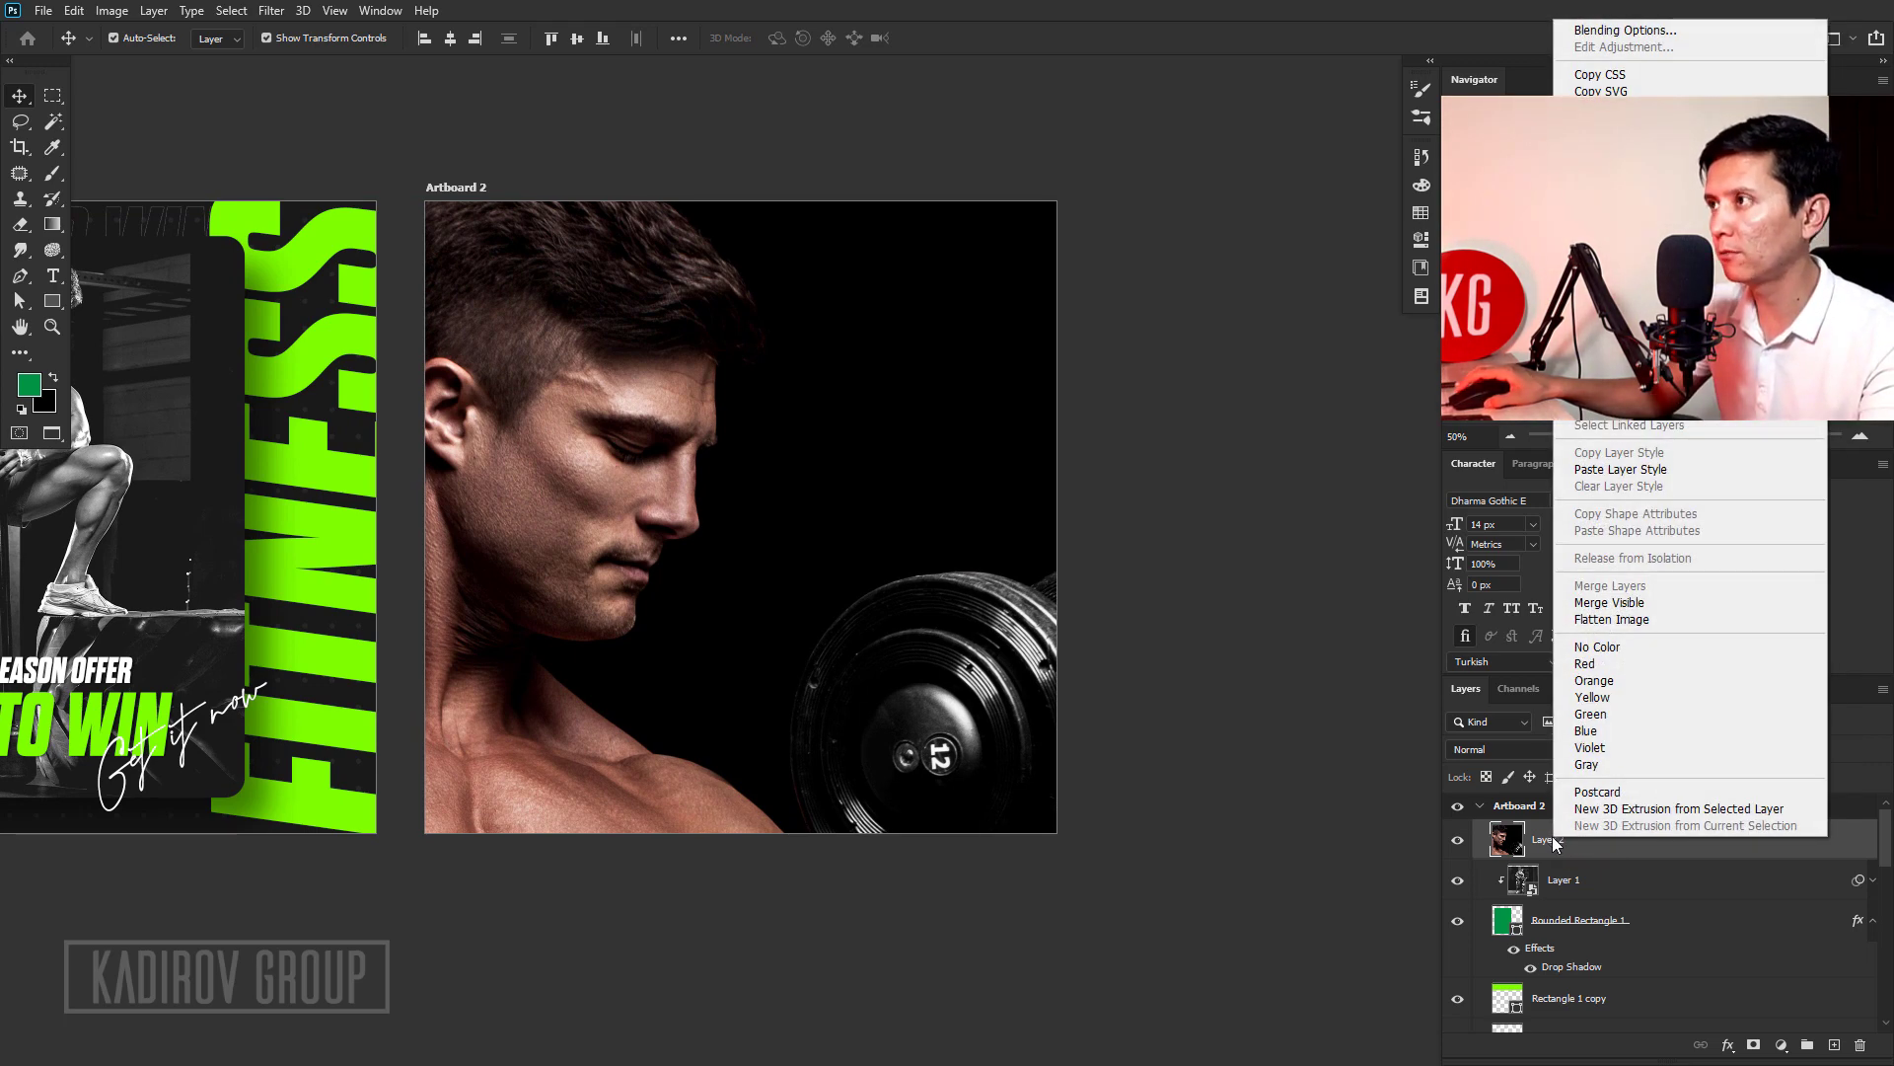
{"action": "key", "text": "Escape"}
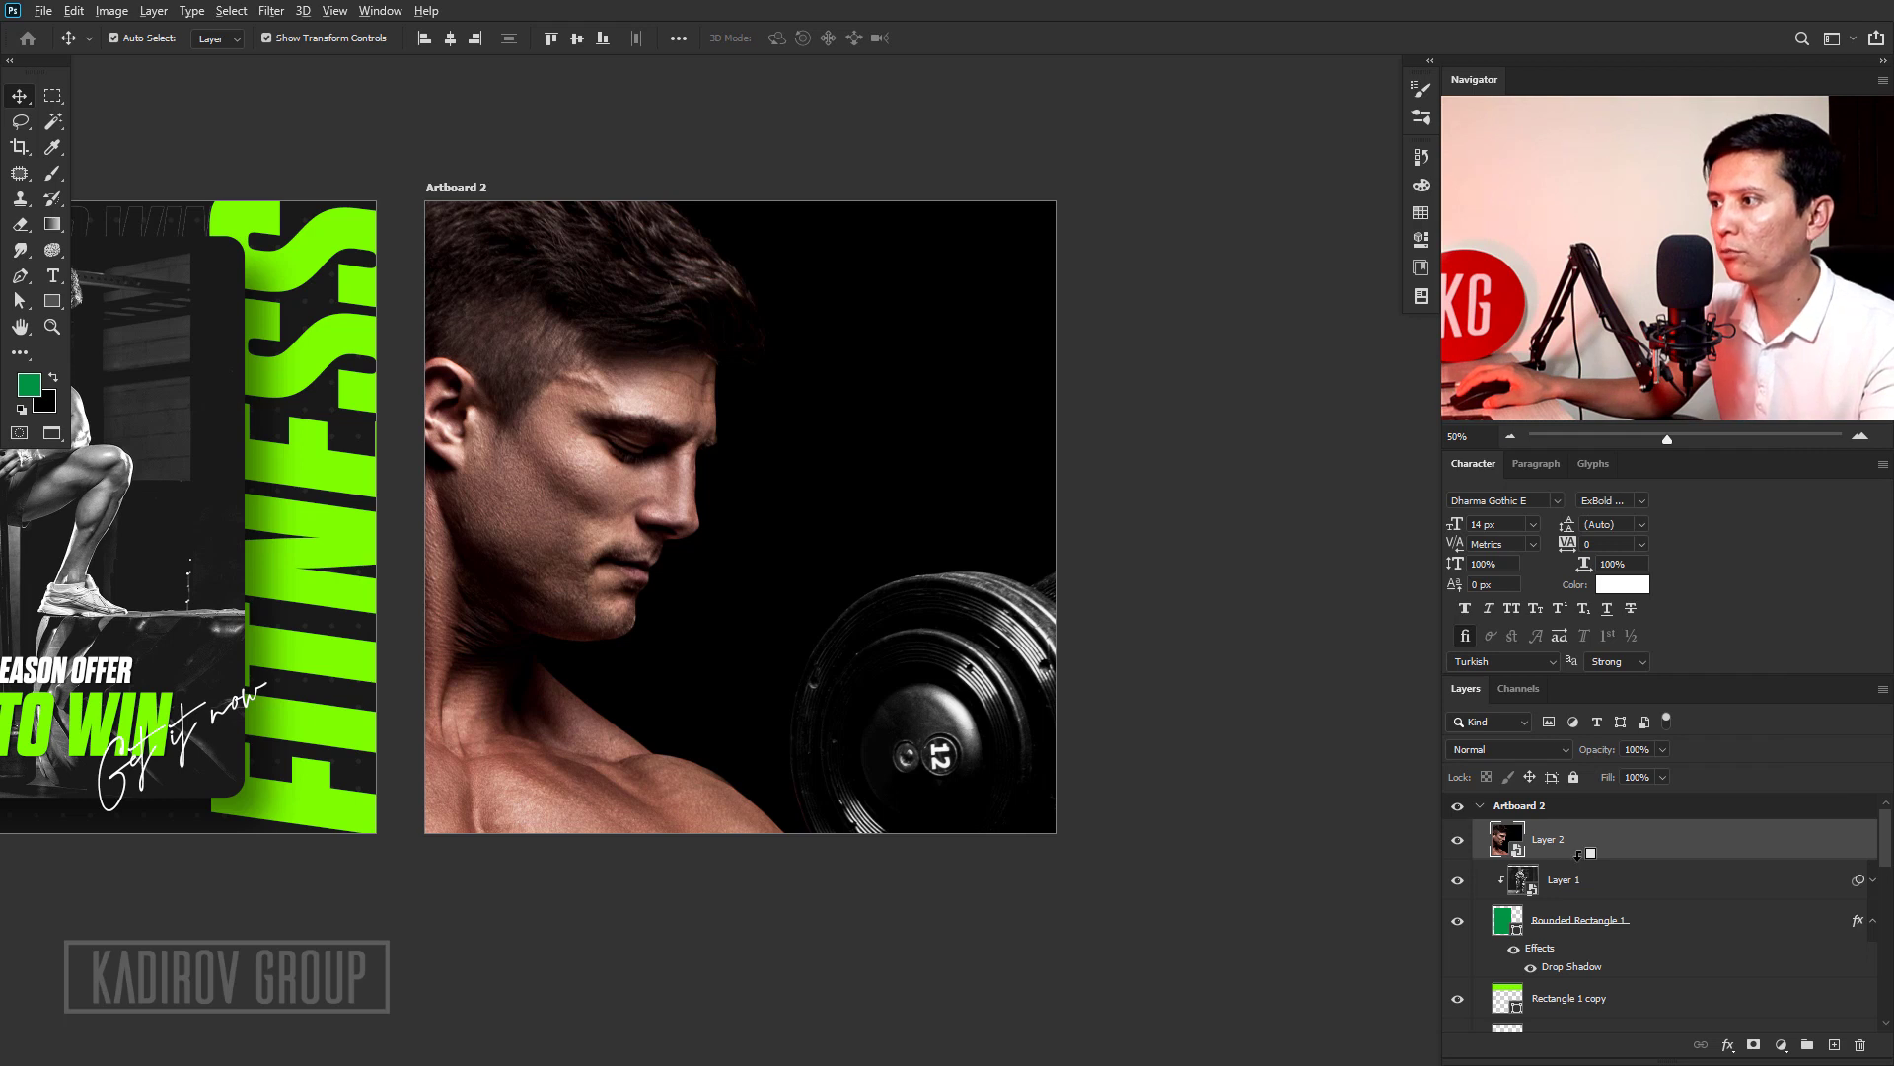
{"action": "left_click", "coordinate": [1577, 854], "text": "alt"}
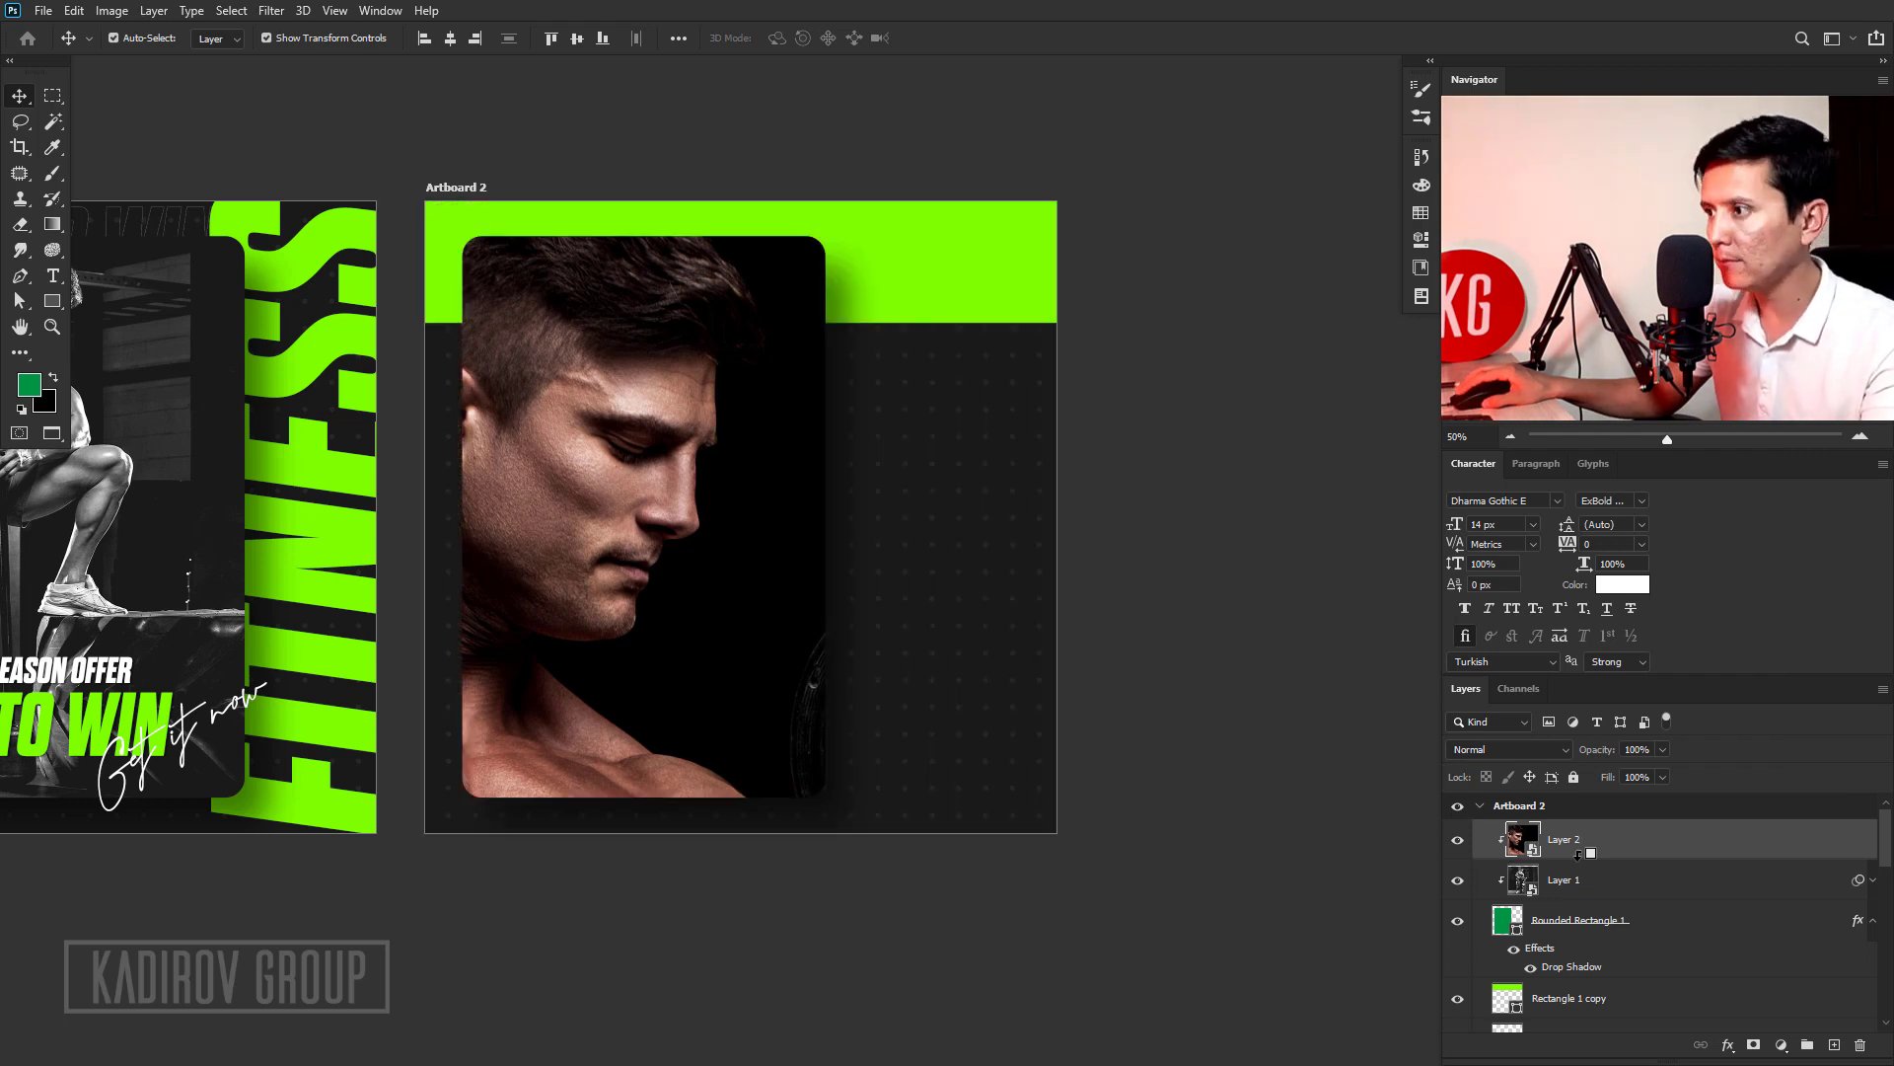
Copy Layer 1's black-and-white Smart Filters onto Layer 2 and delete Layer 1.
{"action": "left_click", "coordinate": [1582, 890]}
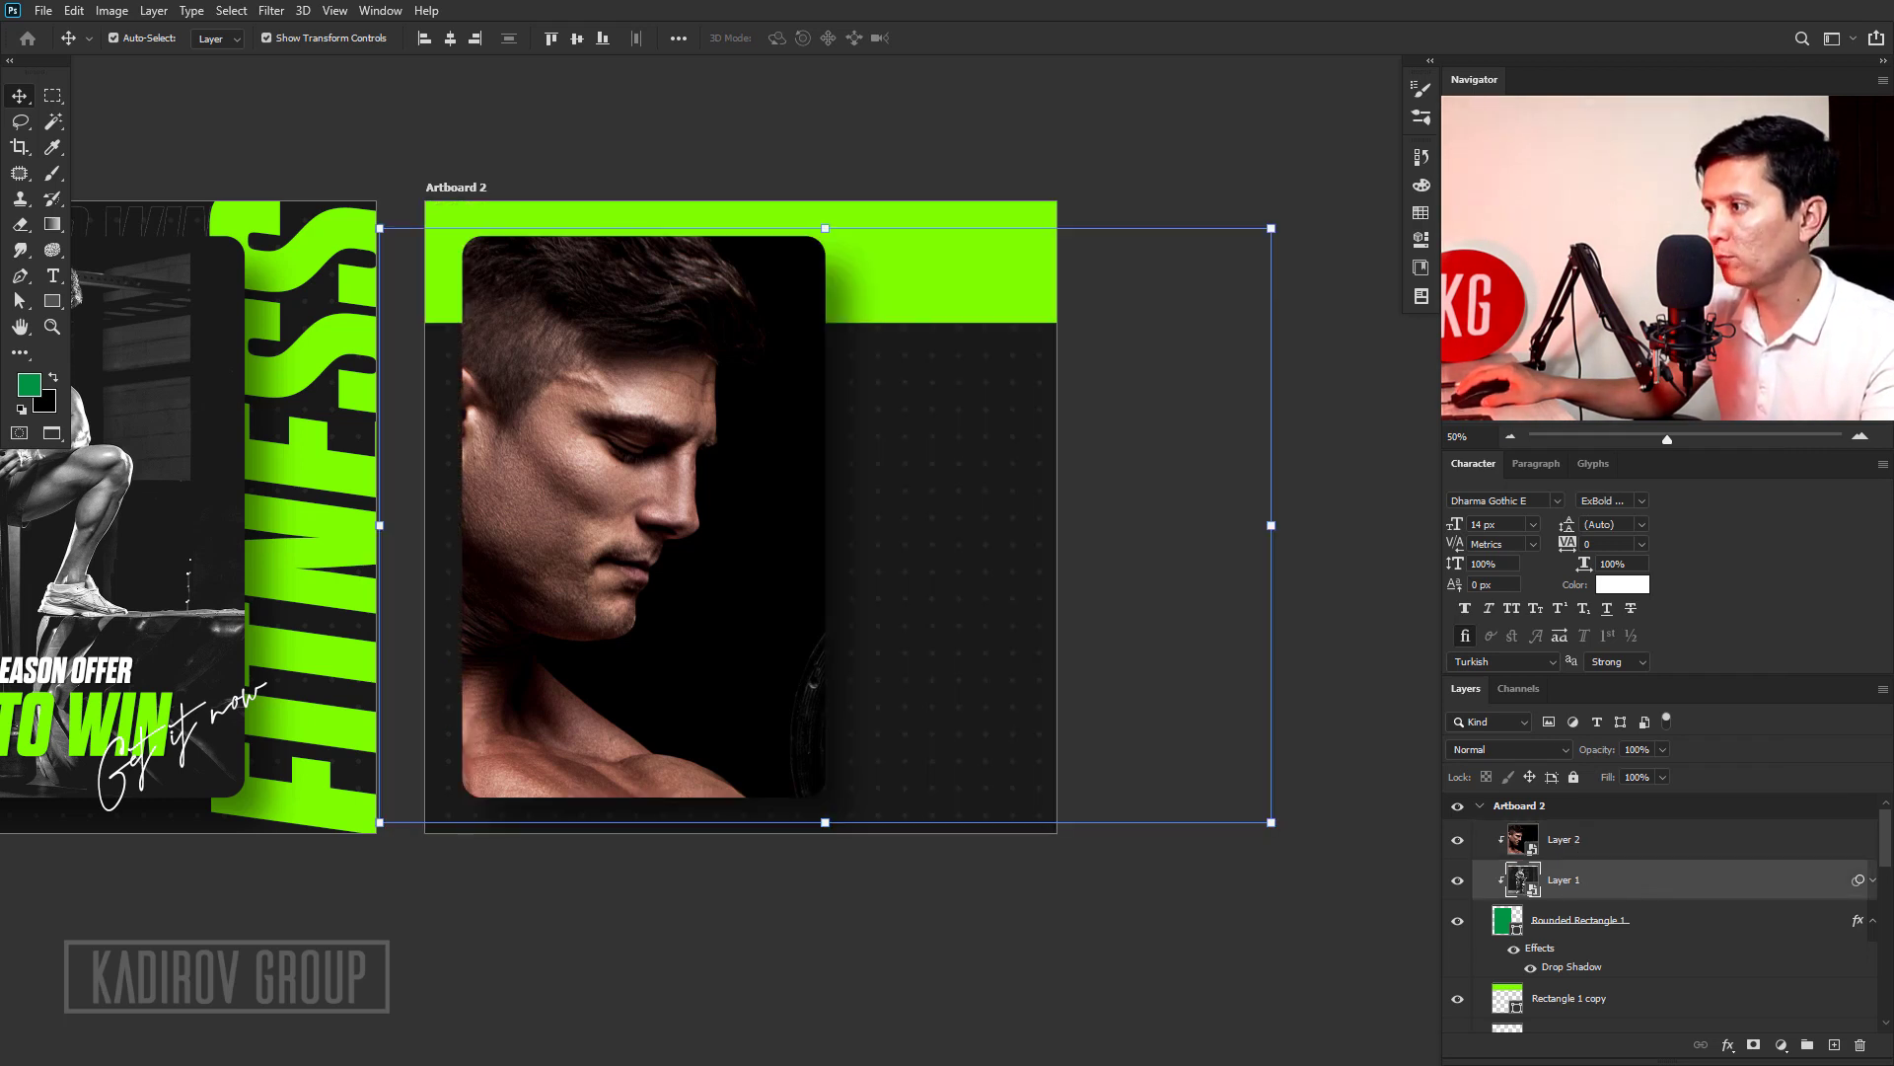
{"action": "left_click", "coordinate": [1873, 885]}
{"action": "left_click", "coordinate": [1457, 848]}
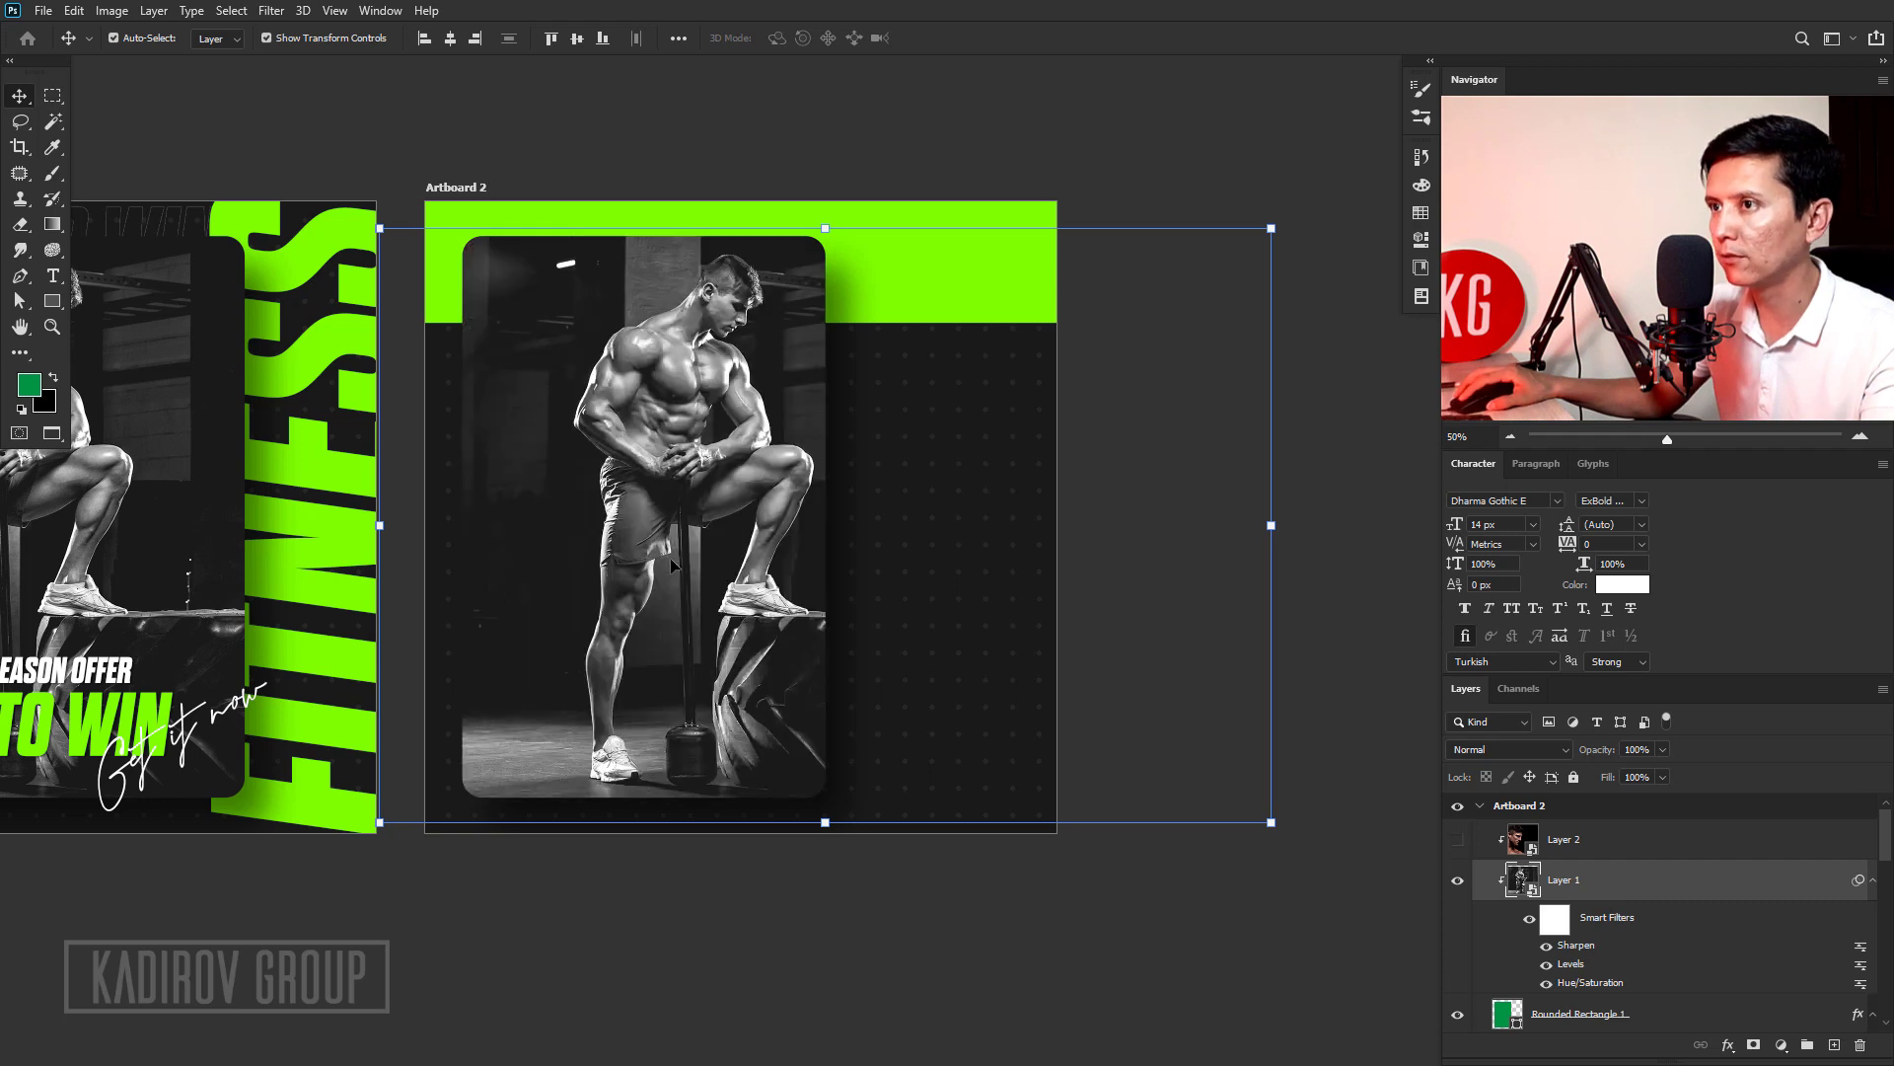
{"action": "left_click", "coordinate": [1457, 840]}
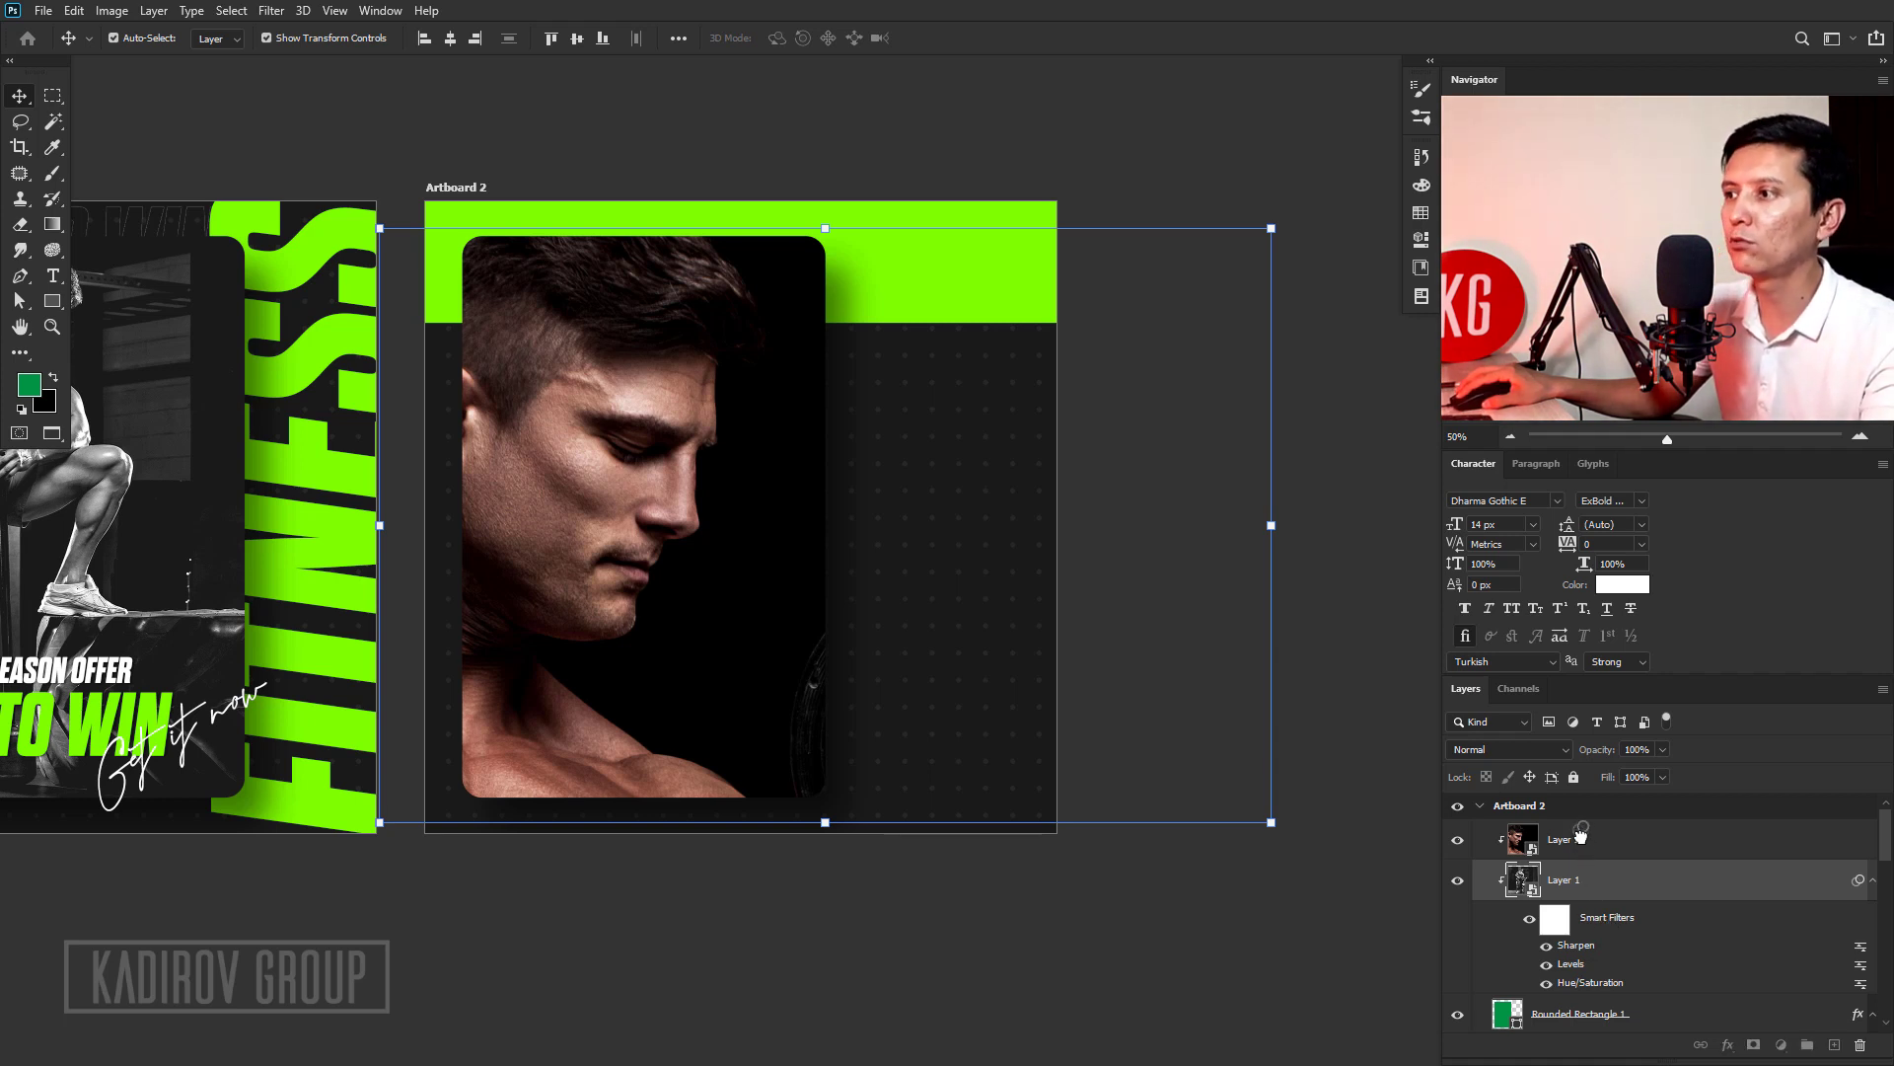
{"action": "left_click_drag", "start_coordinate": [1579, 836], "coordinate": [1580, 839]}
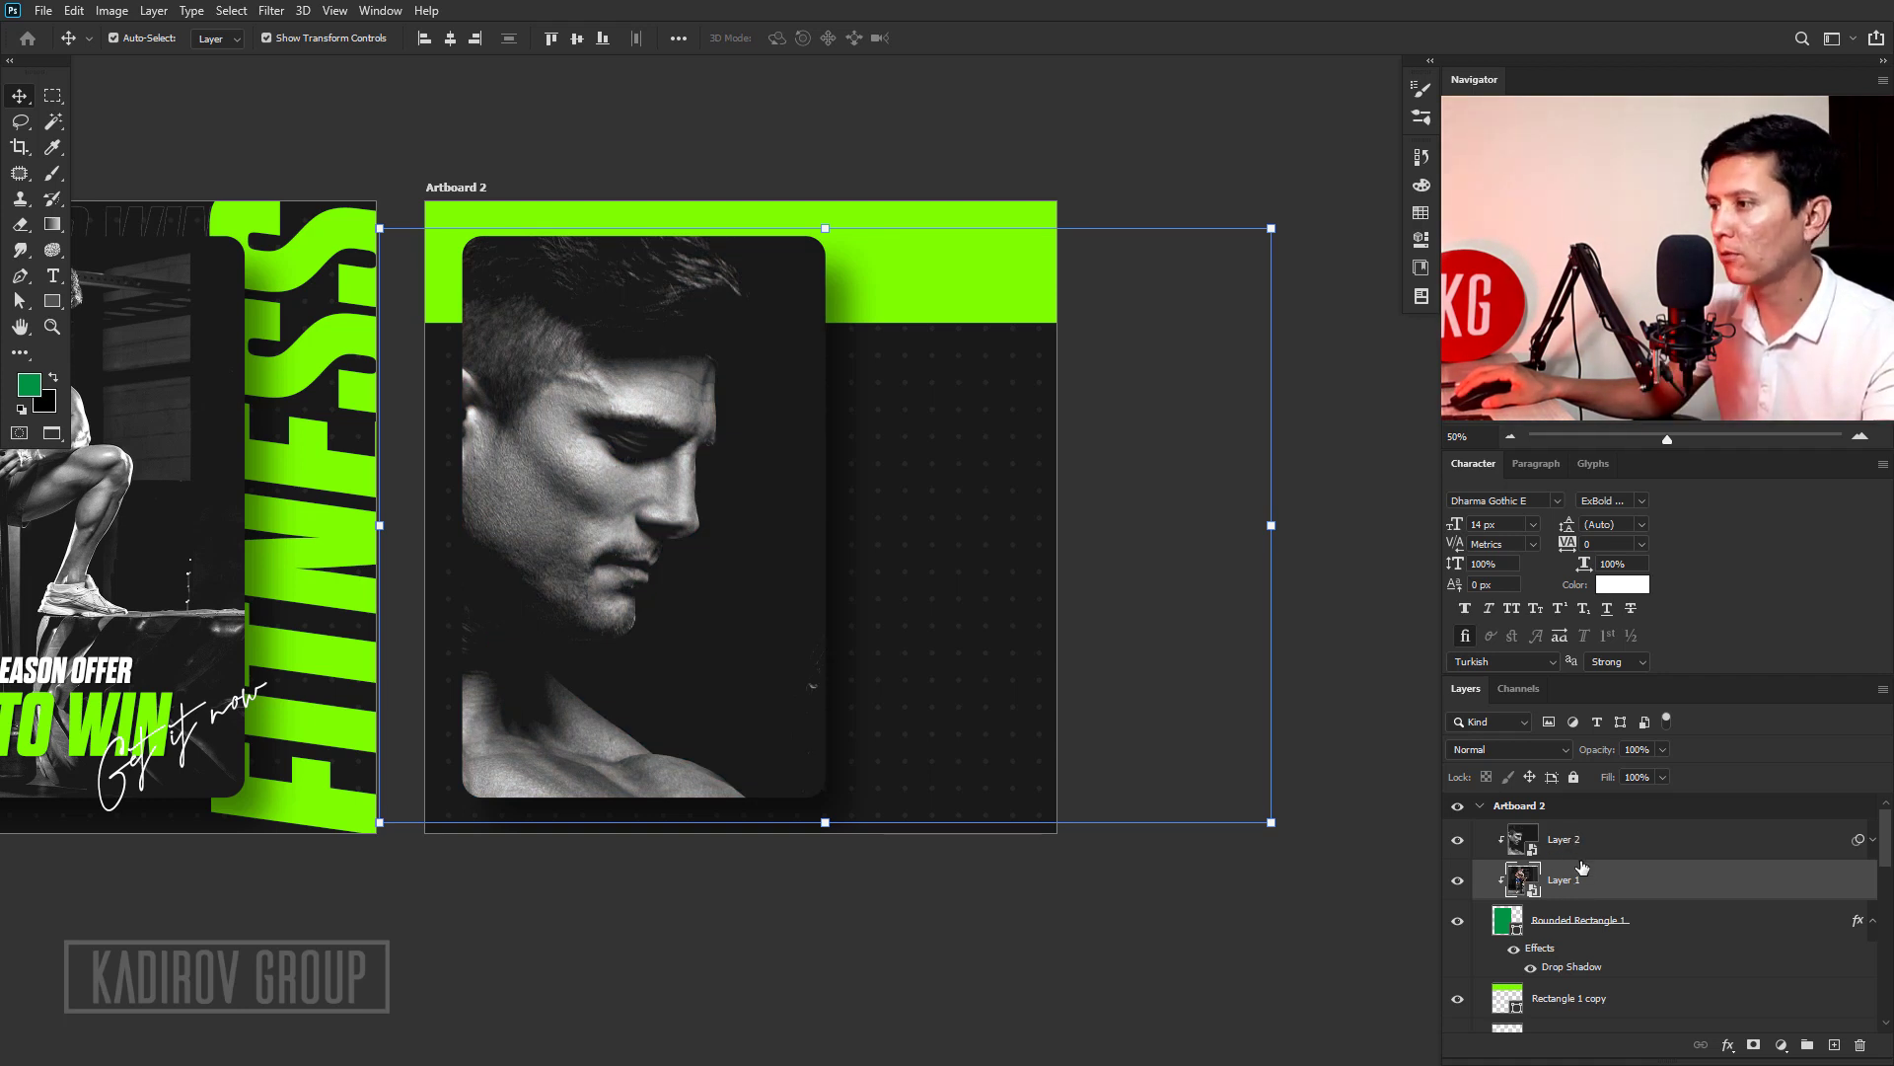
{"action": "key", "text": "Delete"}
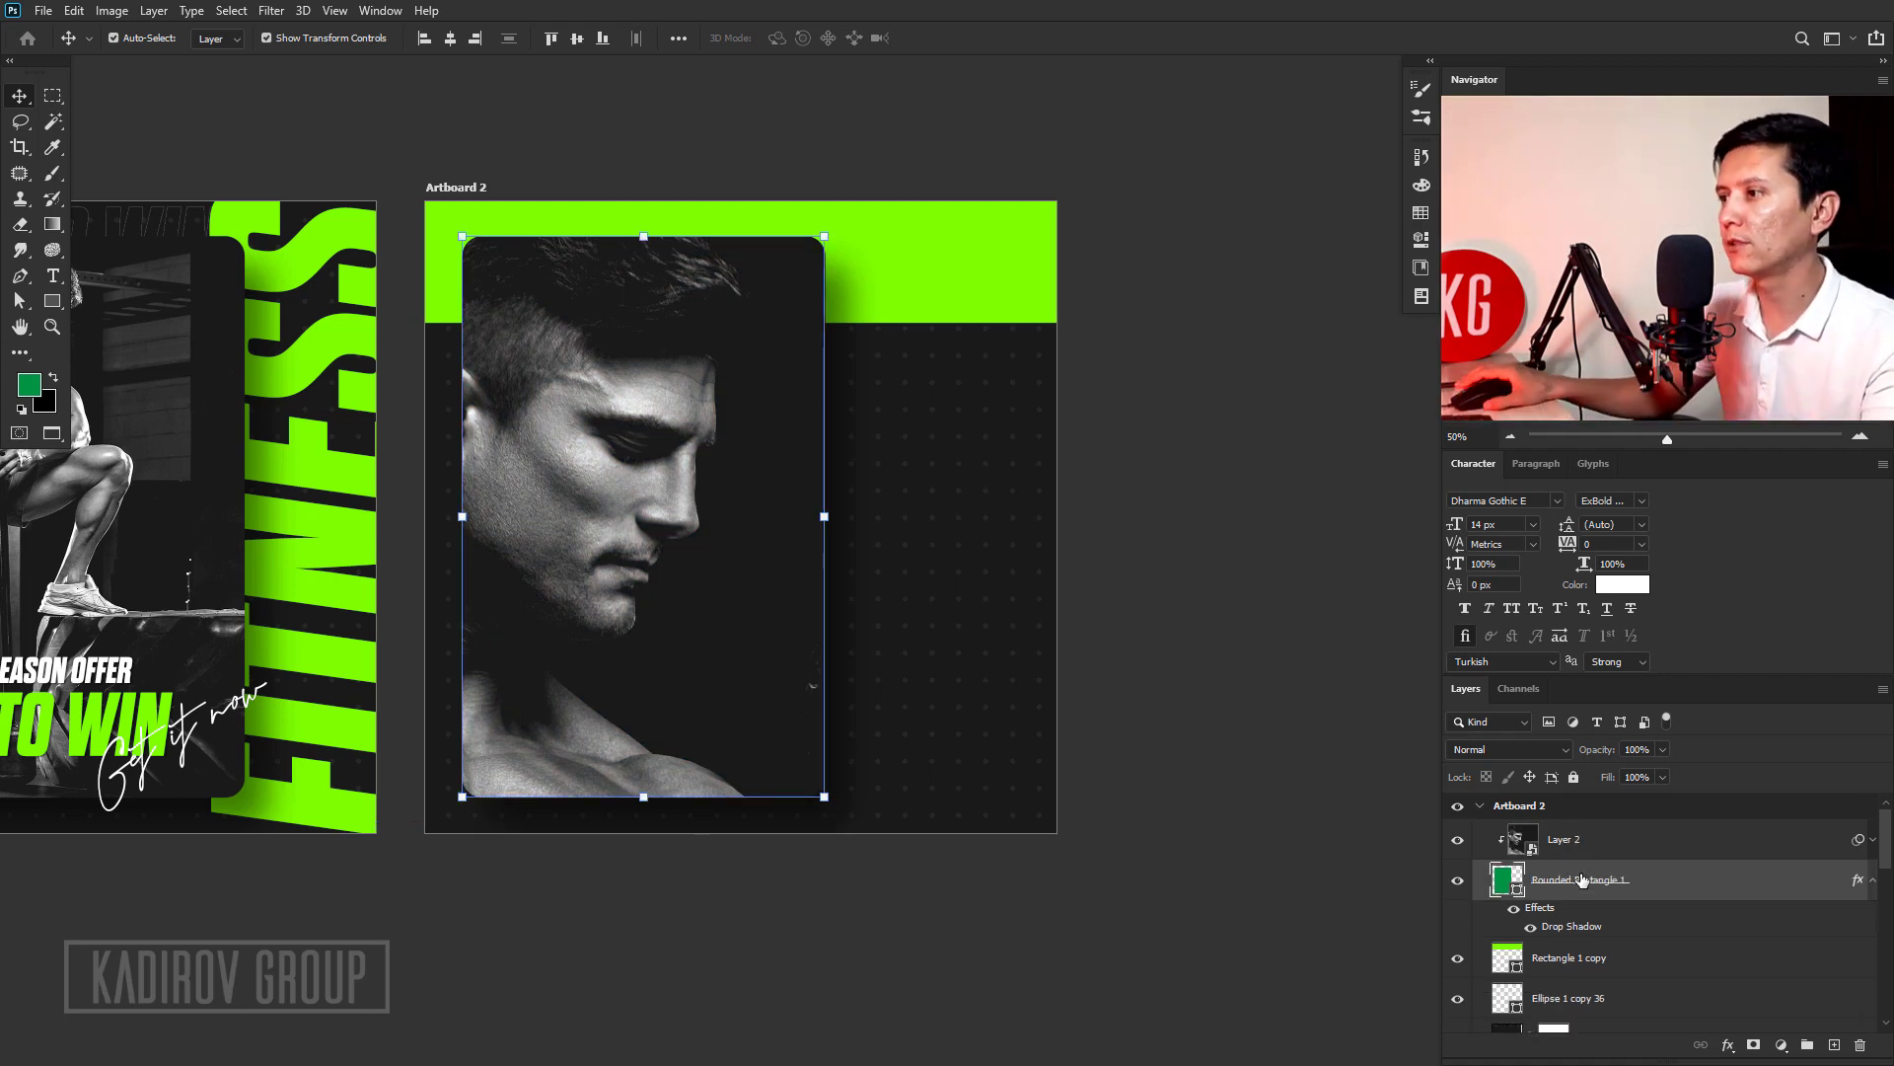
Scale the athlete photo Layer 2 to about 29% and position it within Artboard 2's card.
{"action": "left_click", "coordinate": [1581, 841]}
{"action": "key", "text": "ctrl+t"}
{"action": "key", "text": "ctrl+minus"}
{"action": "key", "text": "ctrl+minus"}
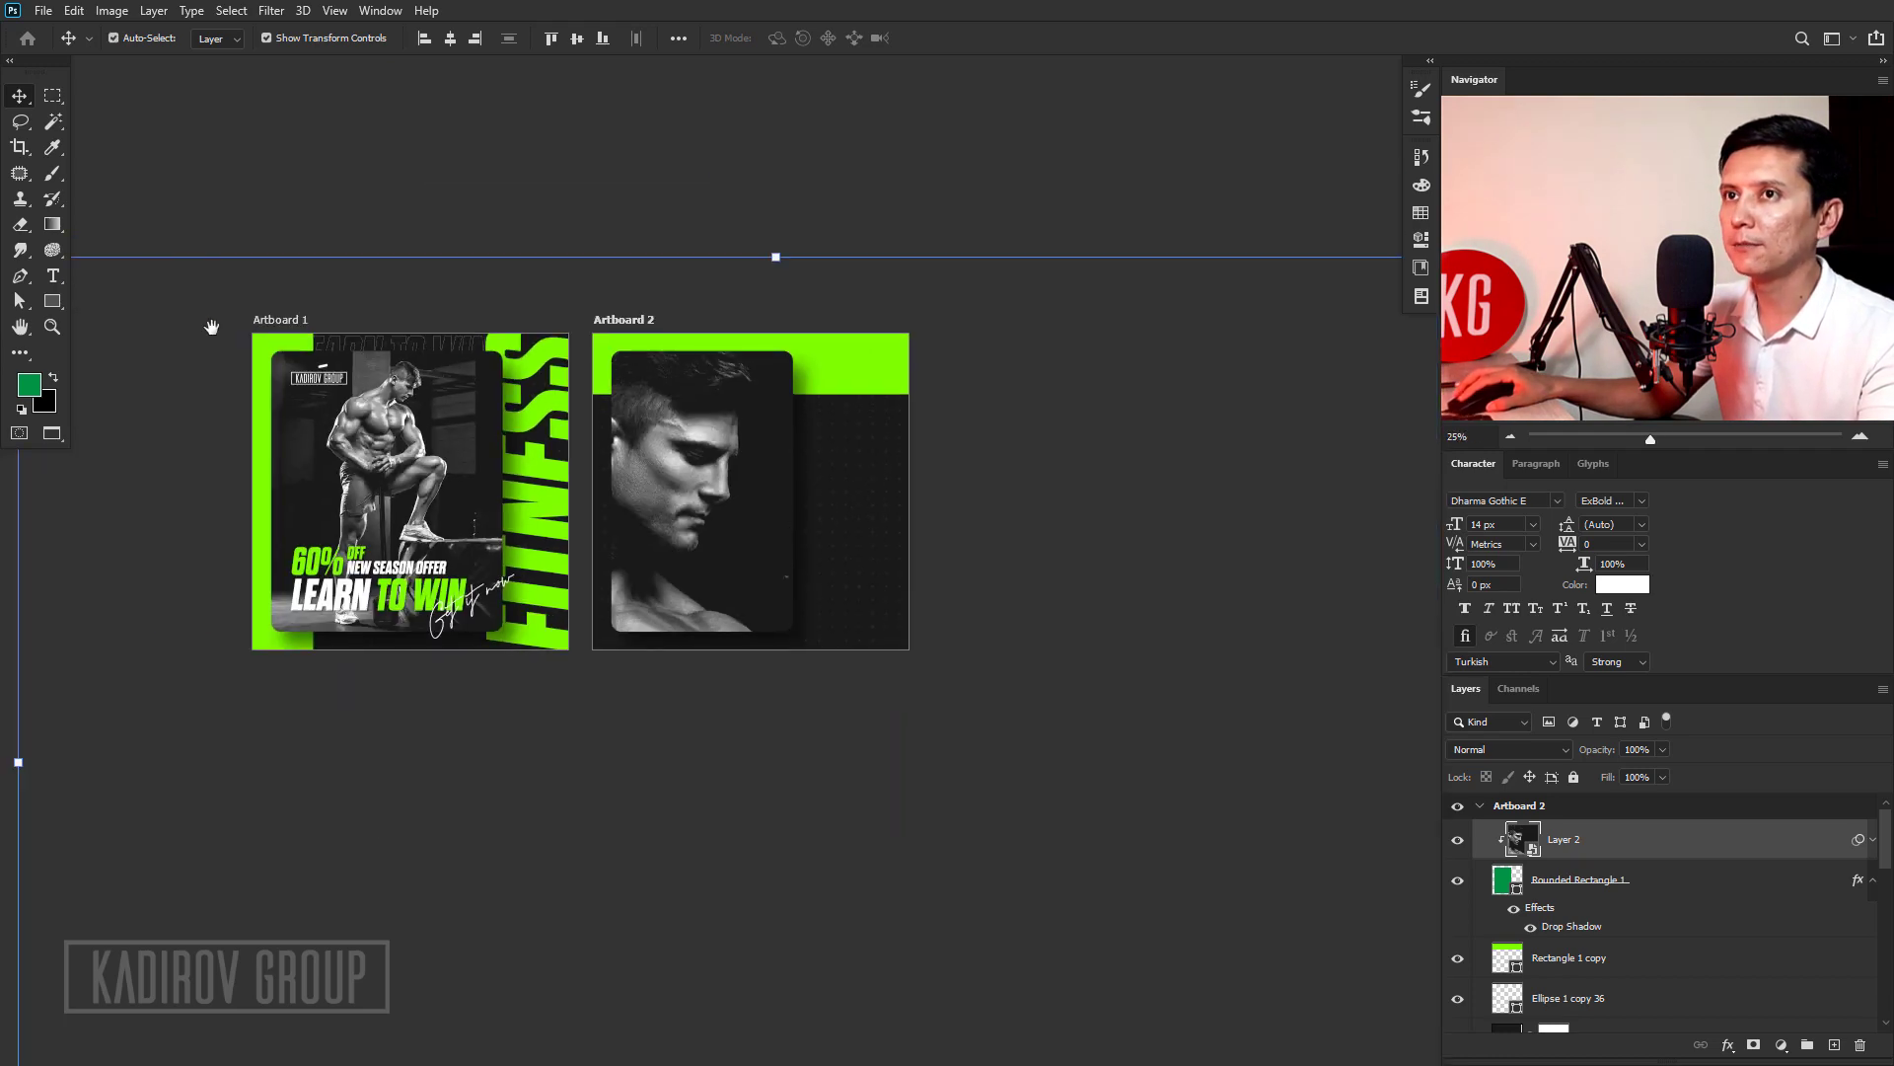
{"action": "left_click_drag", "start_coordinate": [169, 241], "coordinate": [609, 537]}
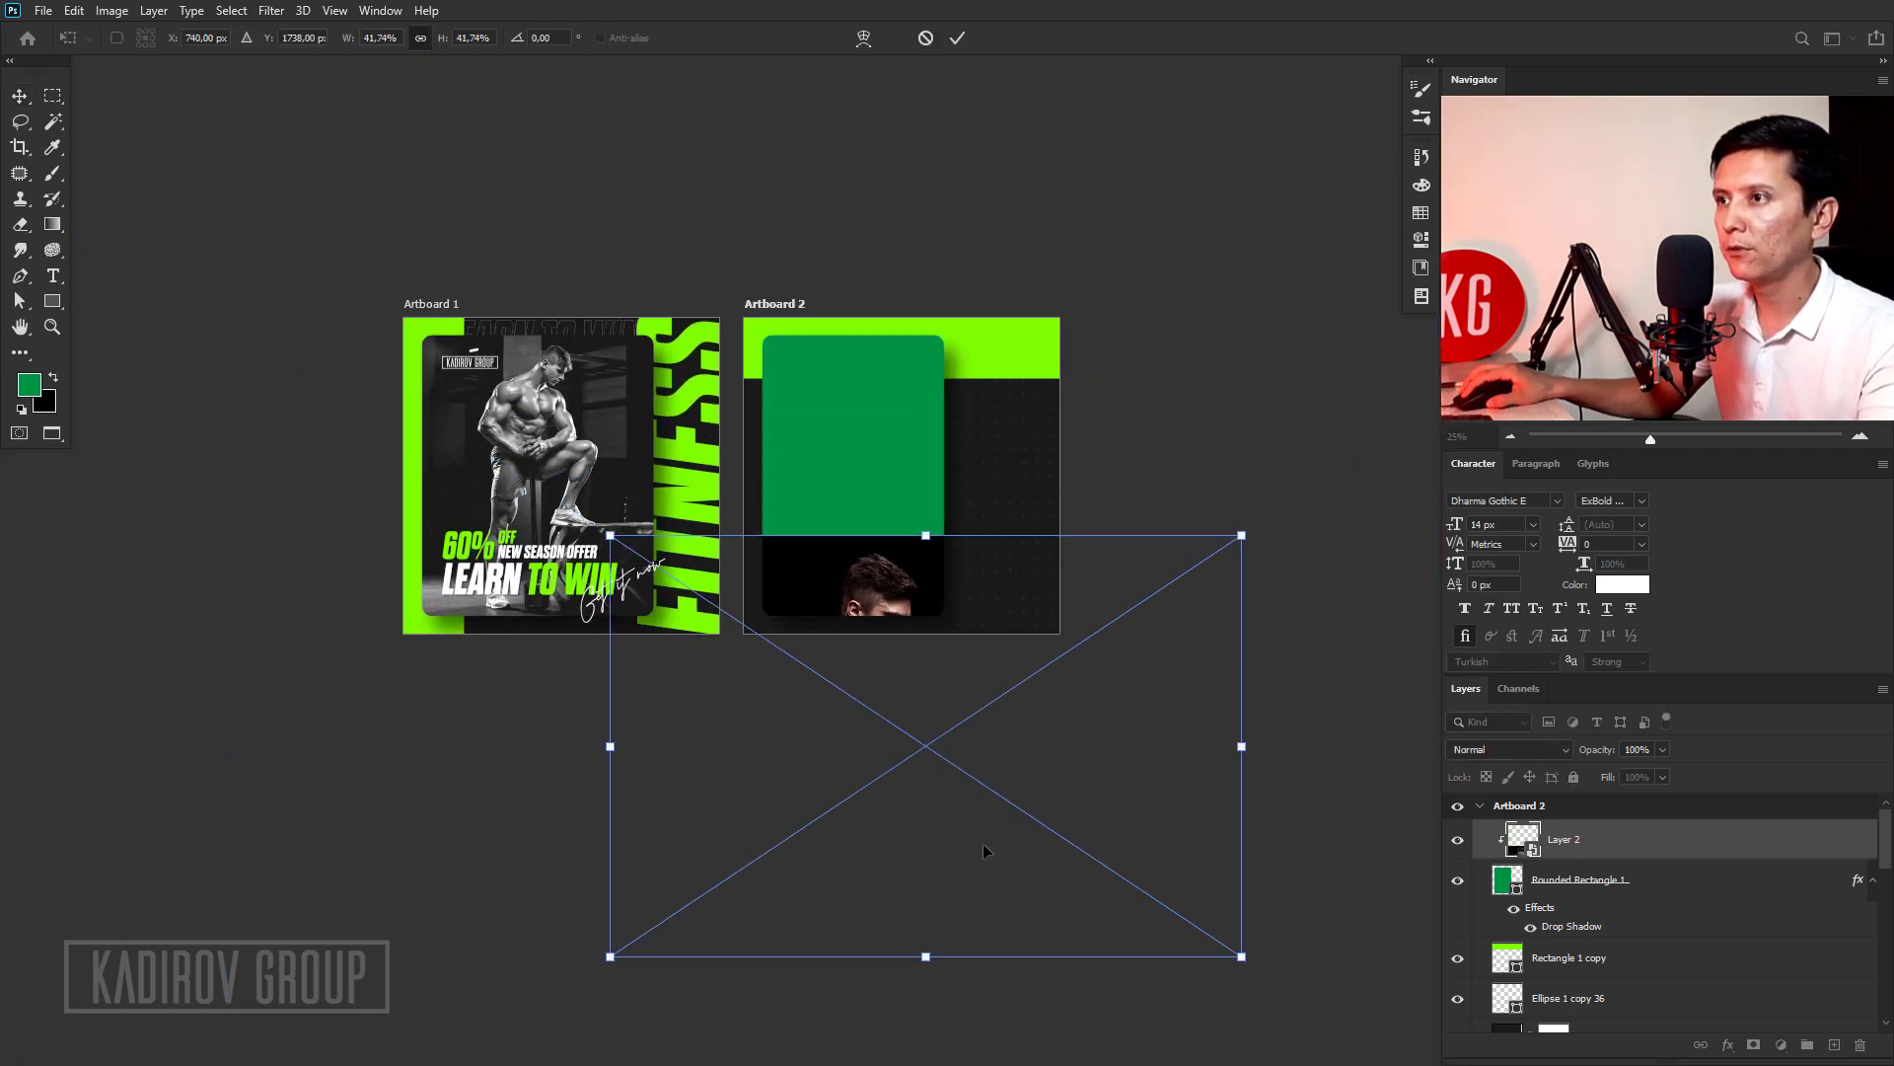
{"action": "left_click_drag", "start_coordinate": [984, 852], "coordinate": [973, 644]}
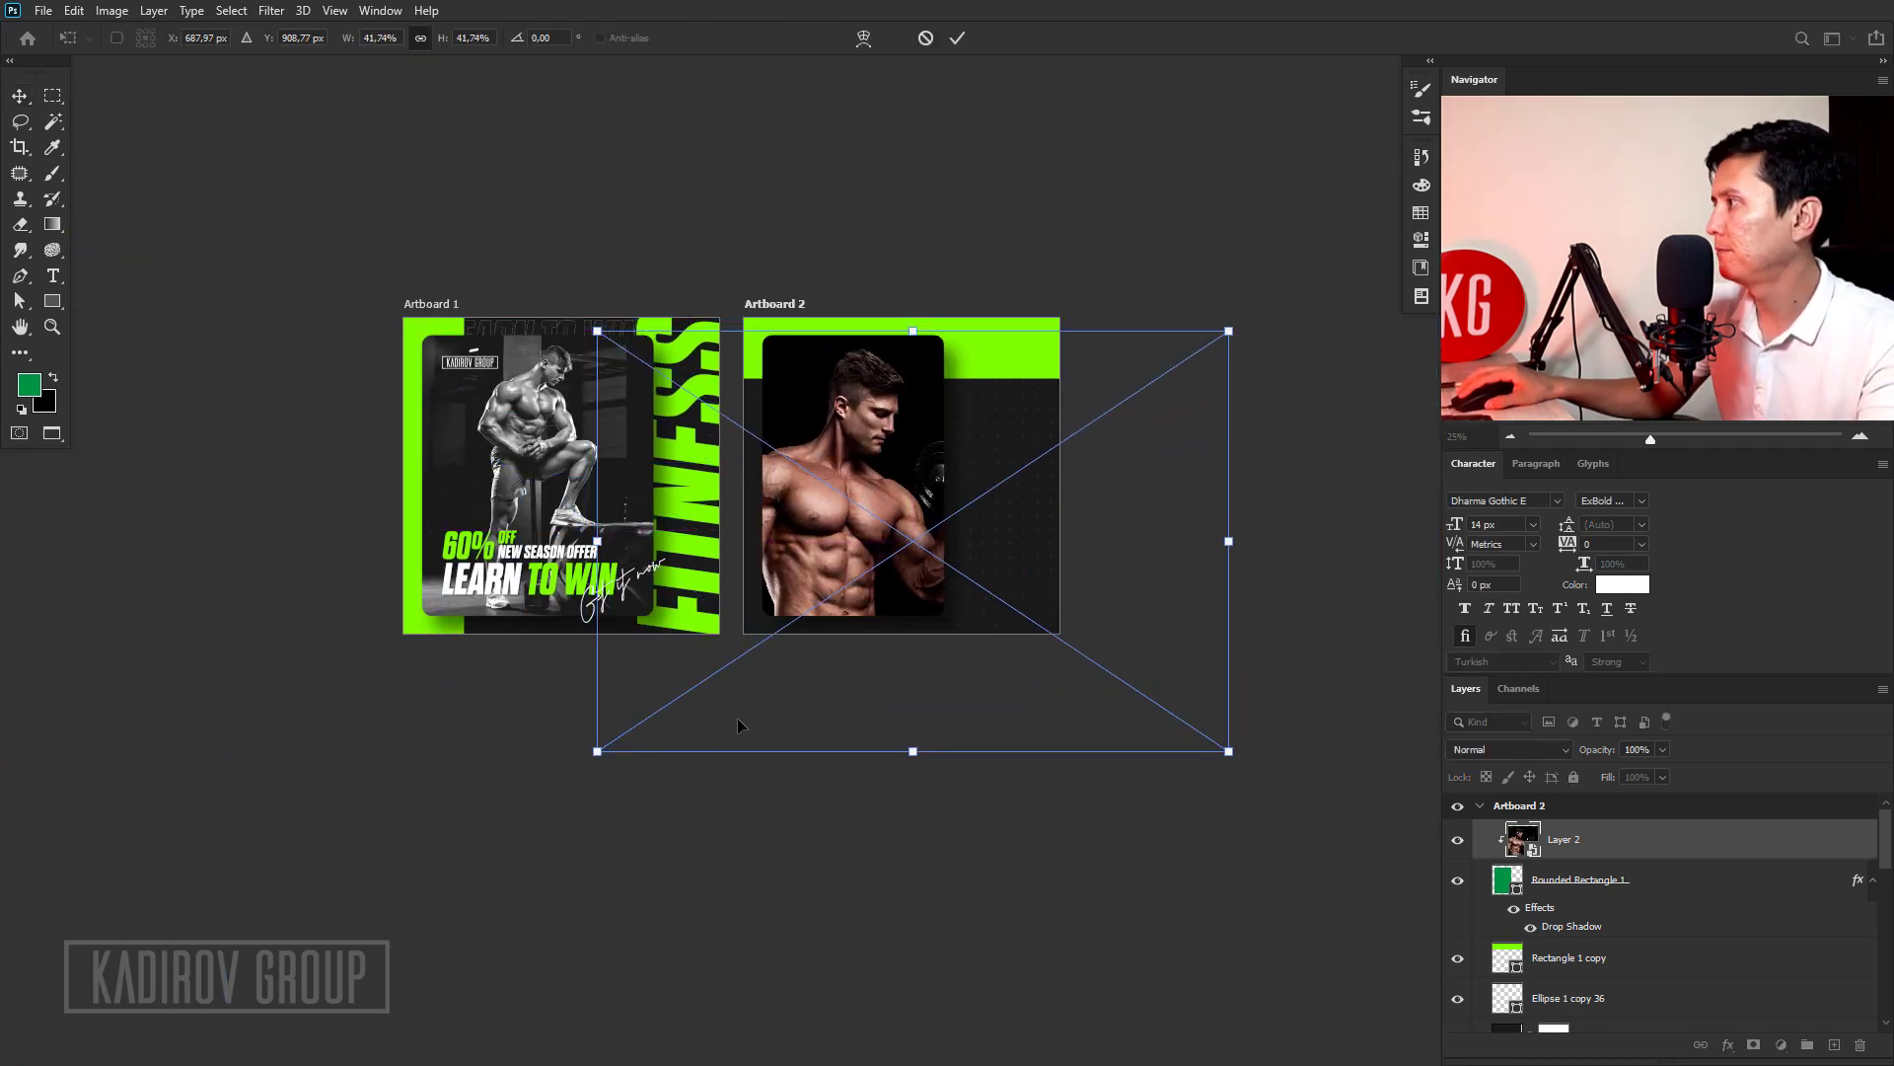
{"action": "left_click_drag", "start_coordinate": [592, 758], "coordinate": [762, 622]}
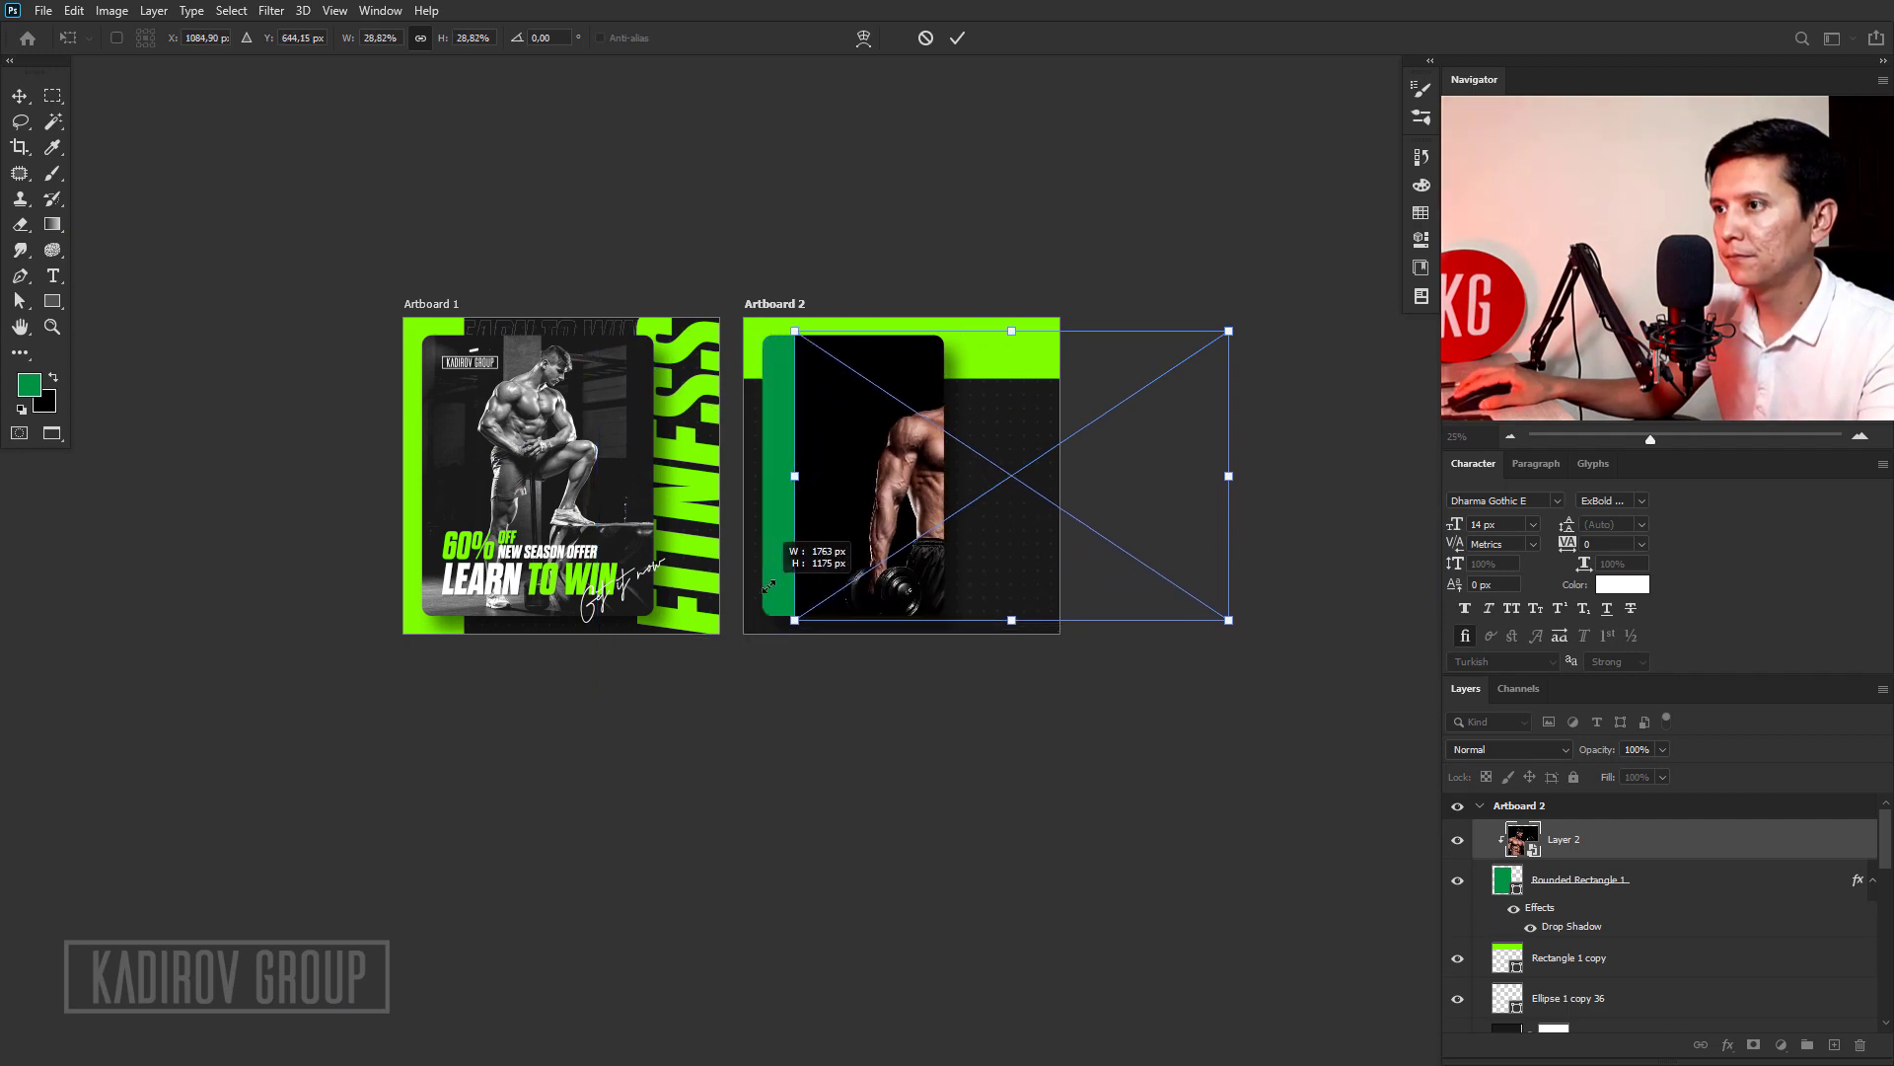
{"action": "left_click_drag", "start_coordinate": [1055, 515], "coordinate": [947, 515]}
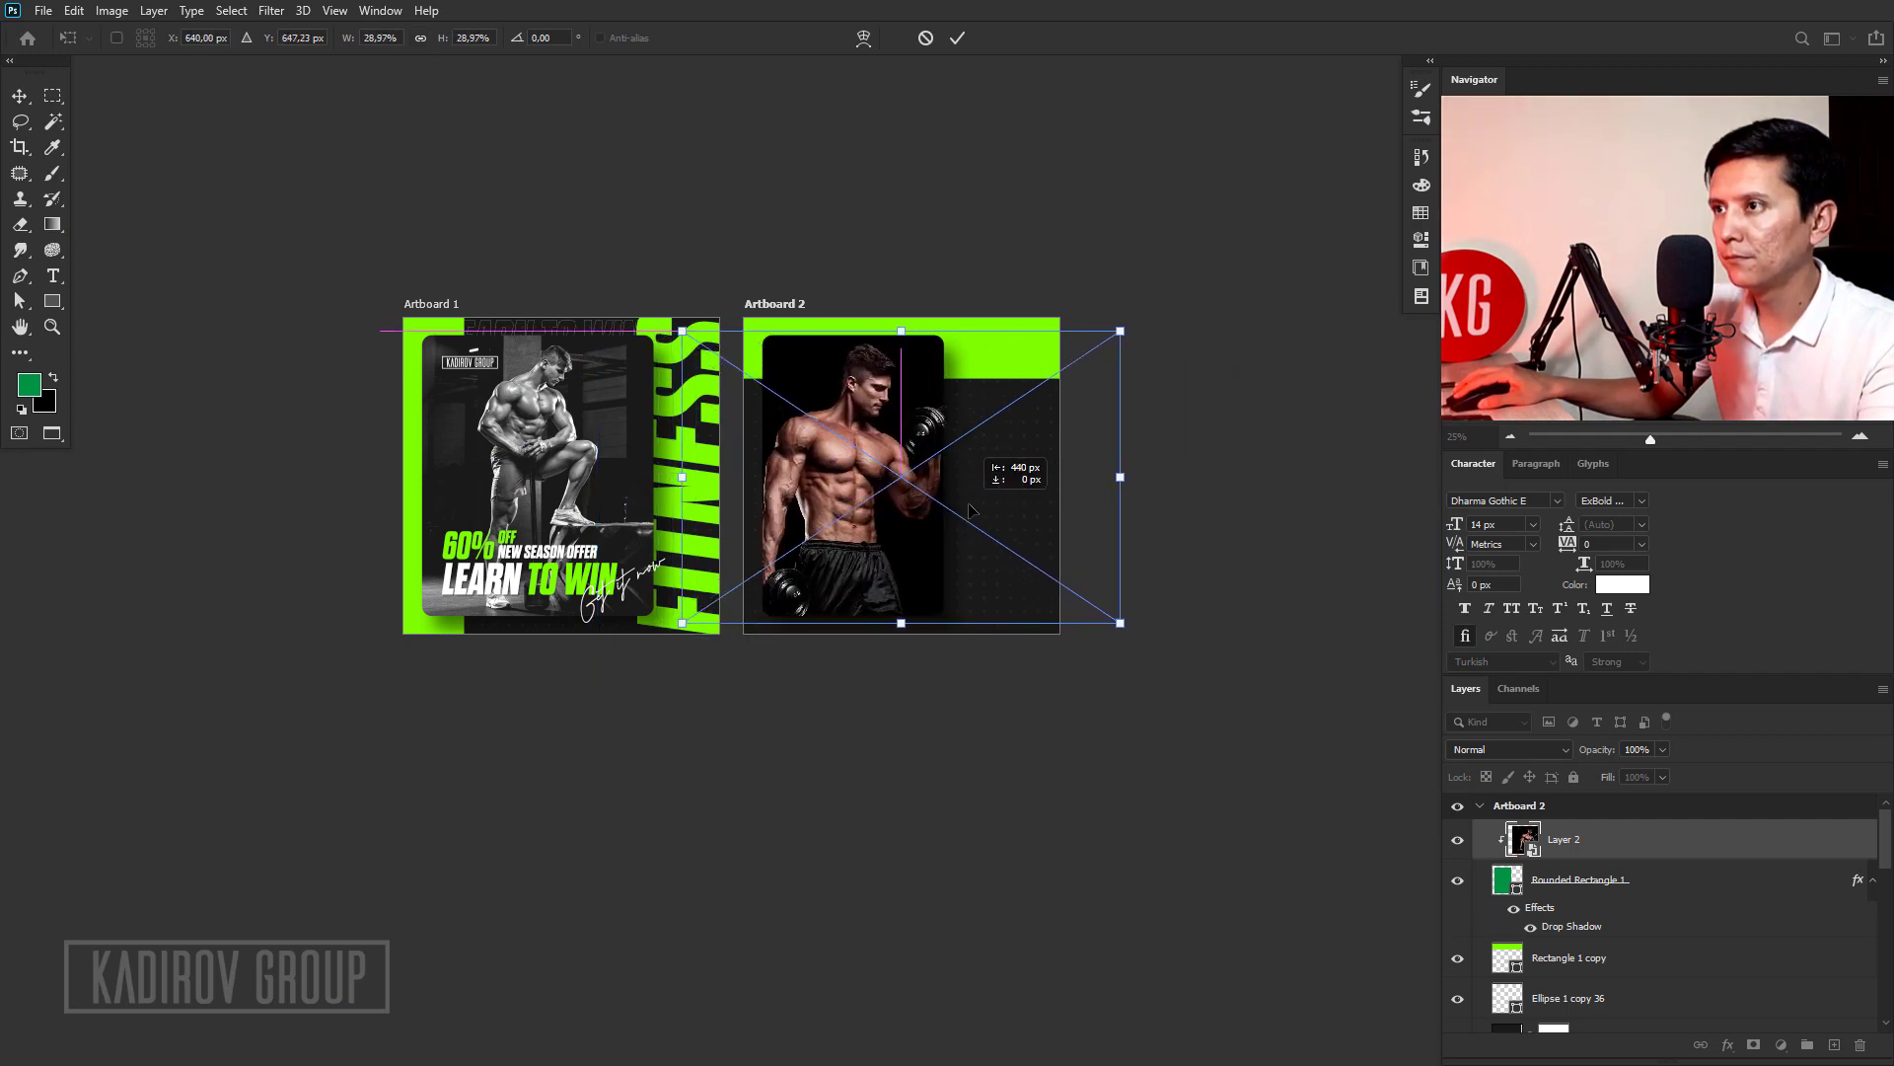
{"action": "key", "text": "Return"}
{"action": "left_click", "coordinate": [927, 242]}
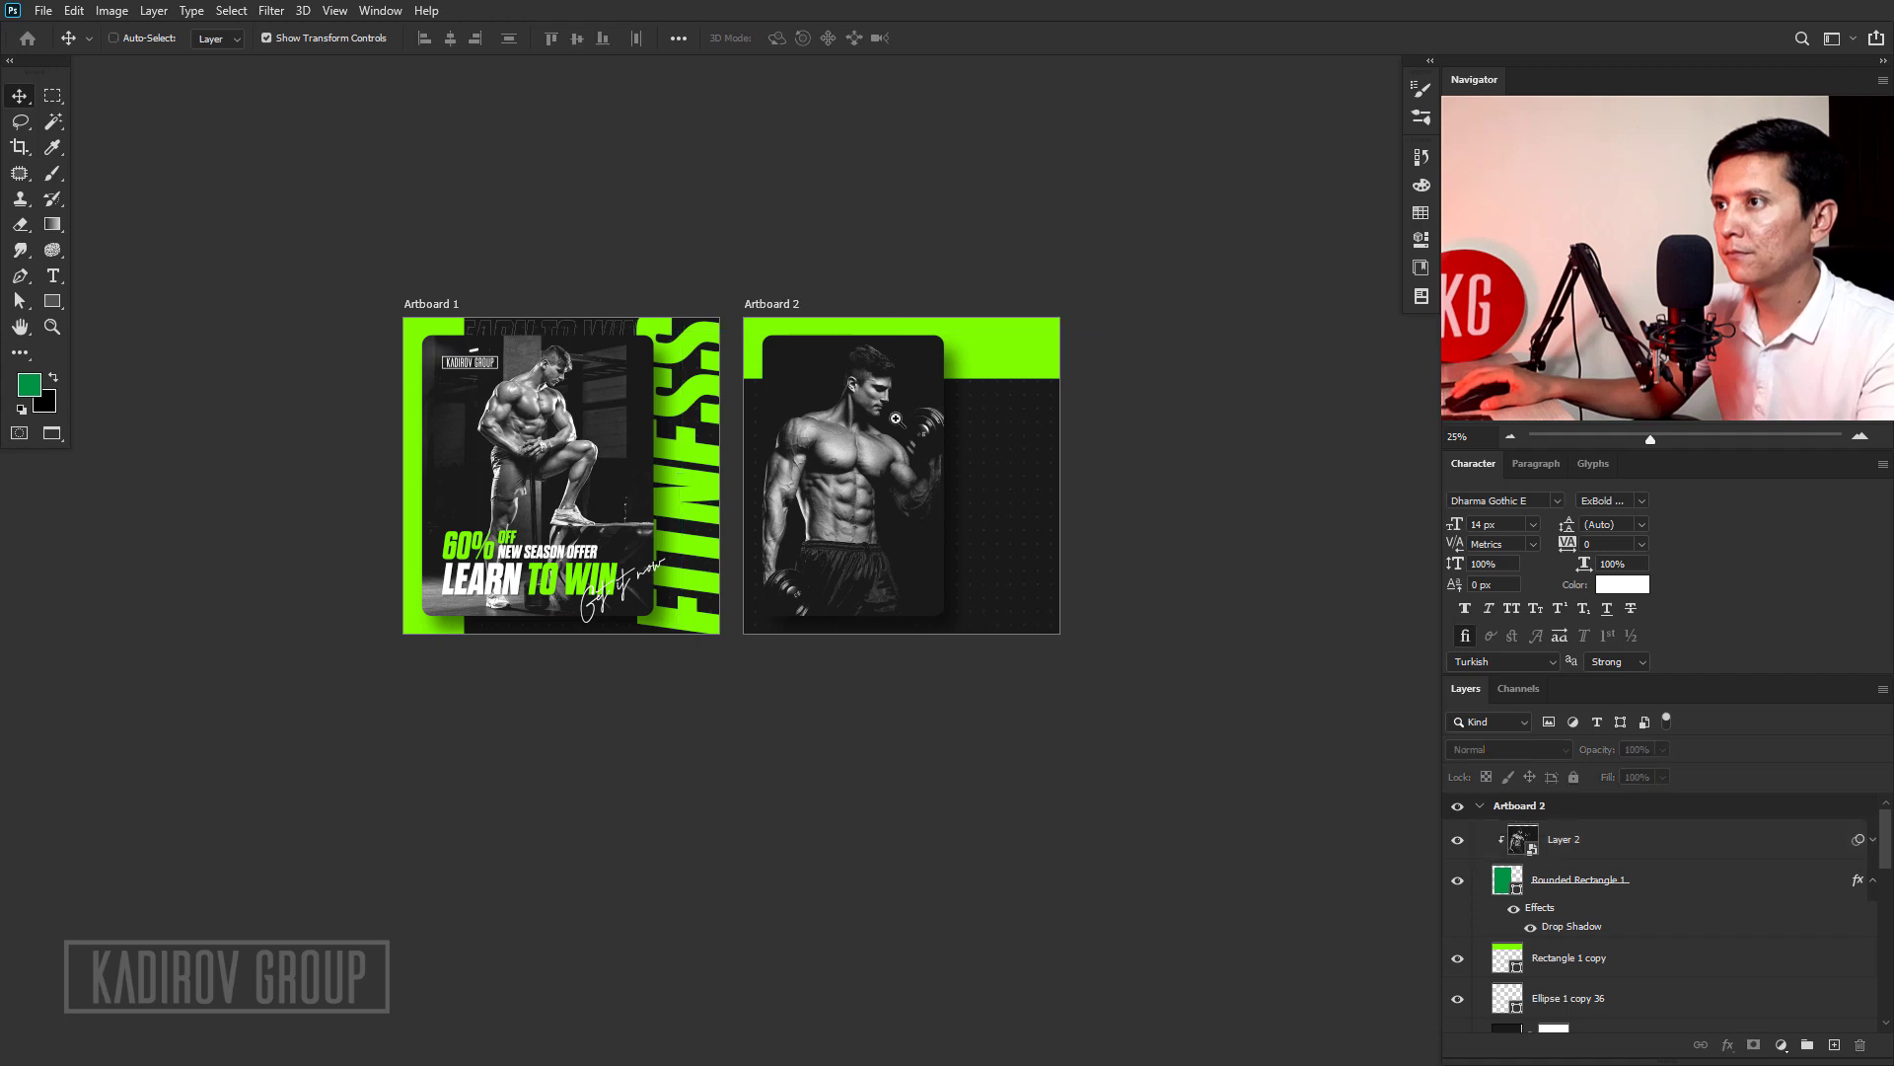
{"action": "scroll", "coordinate": [893, 415], "scroll_direction": "up", "scroll_amount": 2}
{"action": "left_click_drag", "start_coordinate": [946, 476], "coordinate": [896, 491]}
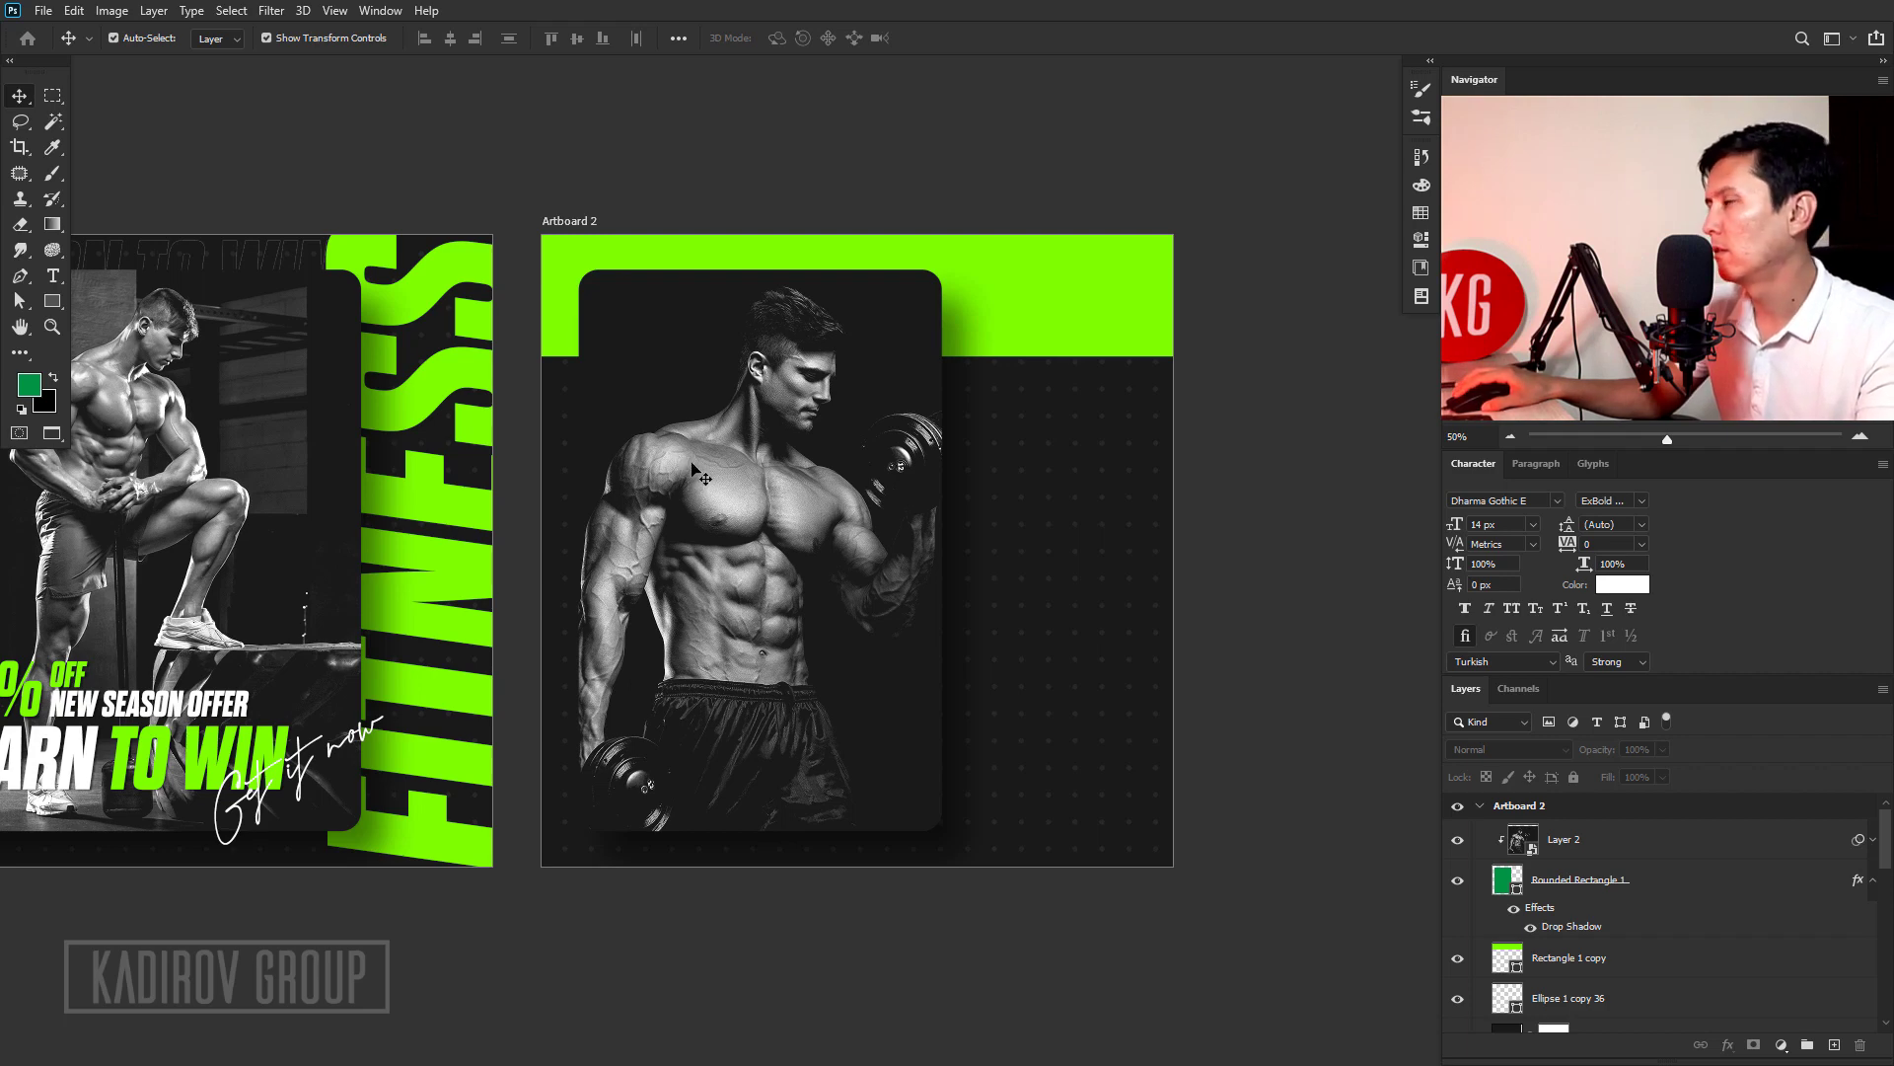
Duplicate the KADIROV GROUP logo onto Artboard 2's upper right and nudge it down.
{"action": "scroll", "coordinate": [691, 464], "scroll_direction": "left", "scroll_amount": 5}
{"action": "left_click_drag", "start_coordinate": [264, 340], "coordinate": [1340, 425]}
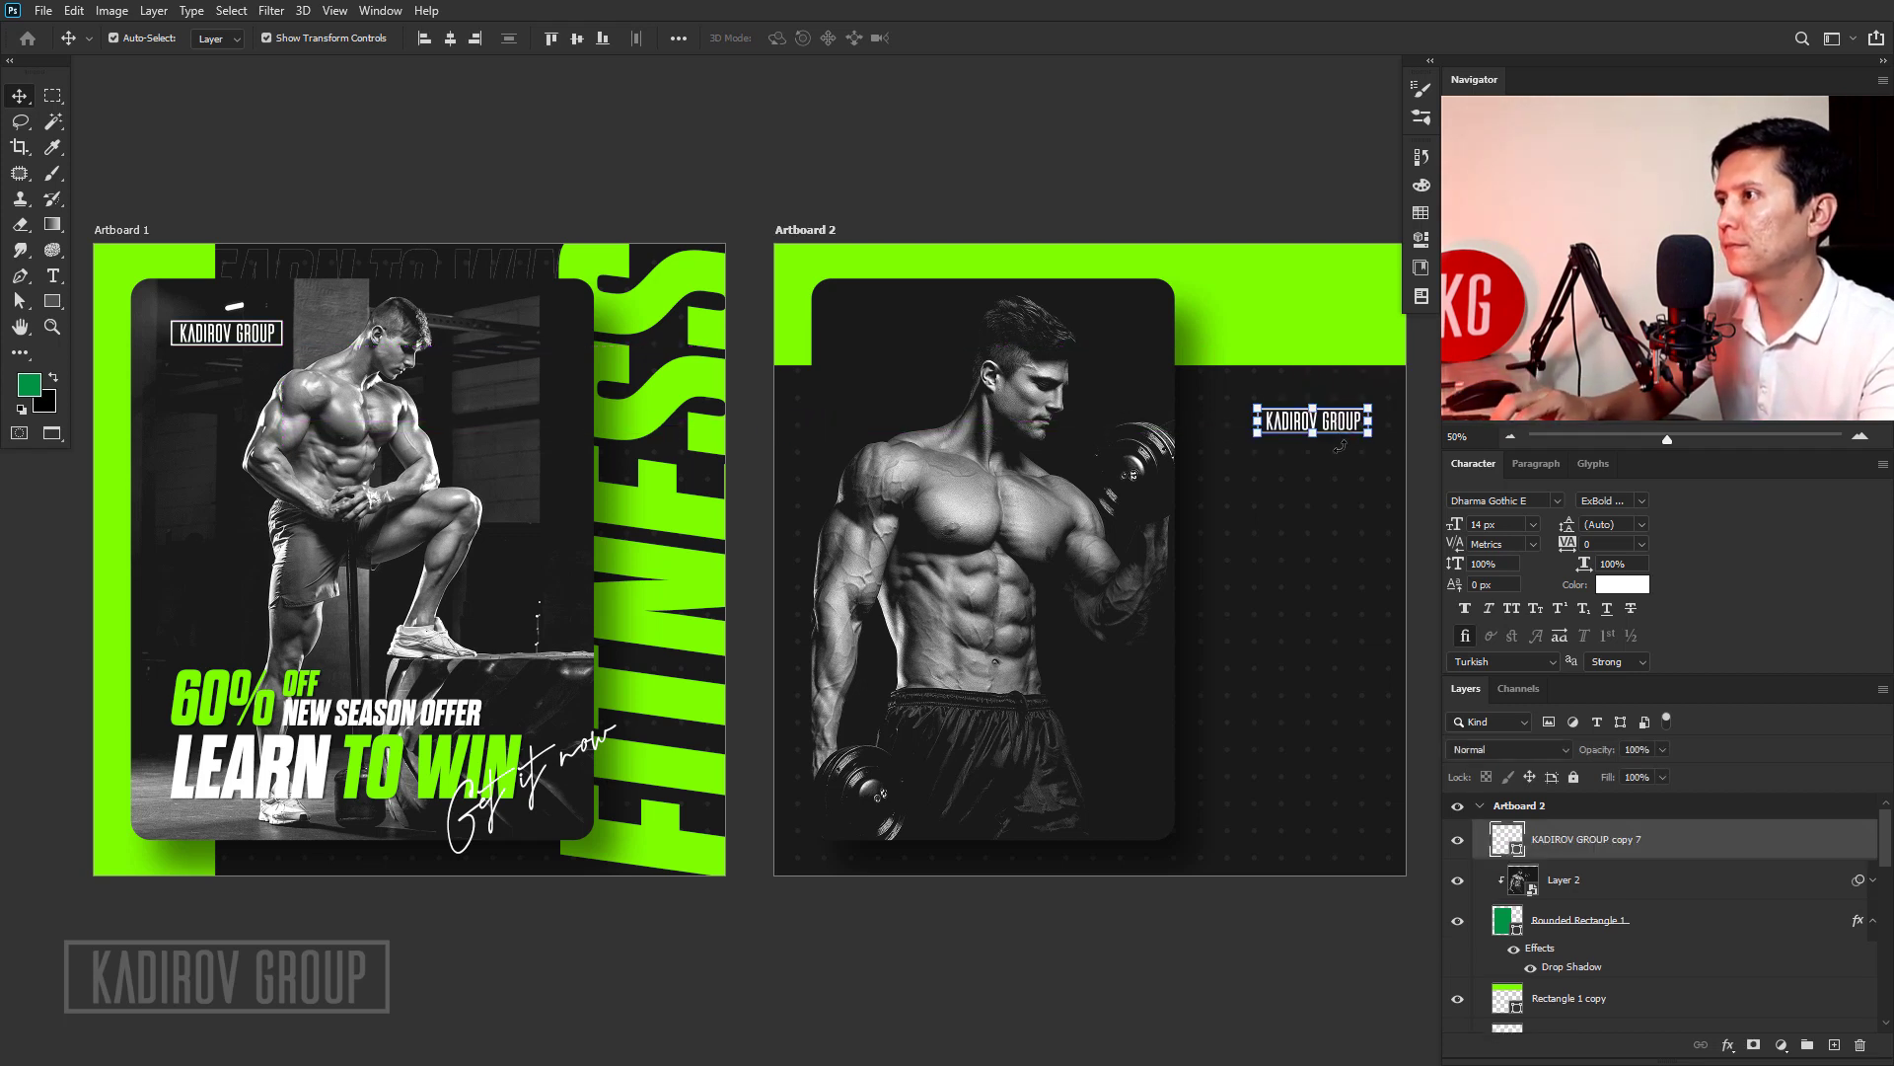
{"action": "key", "text": "Down"}
{"action": "key", "text": "Down"}
{"action": "key", "text": "Down"}
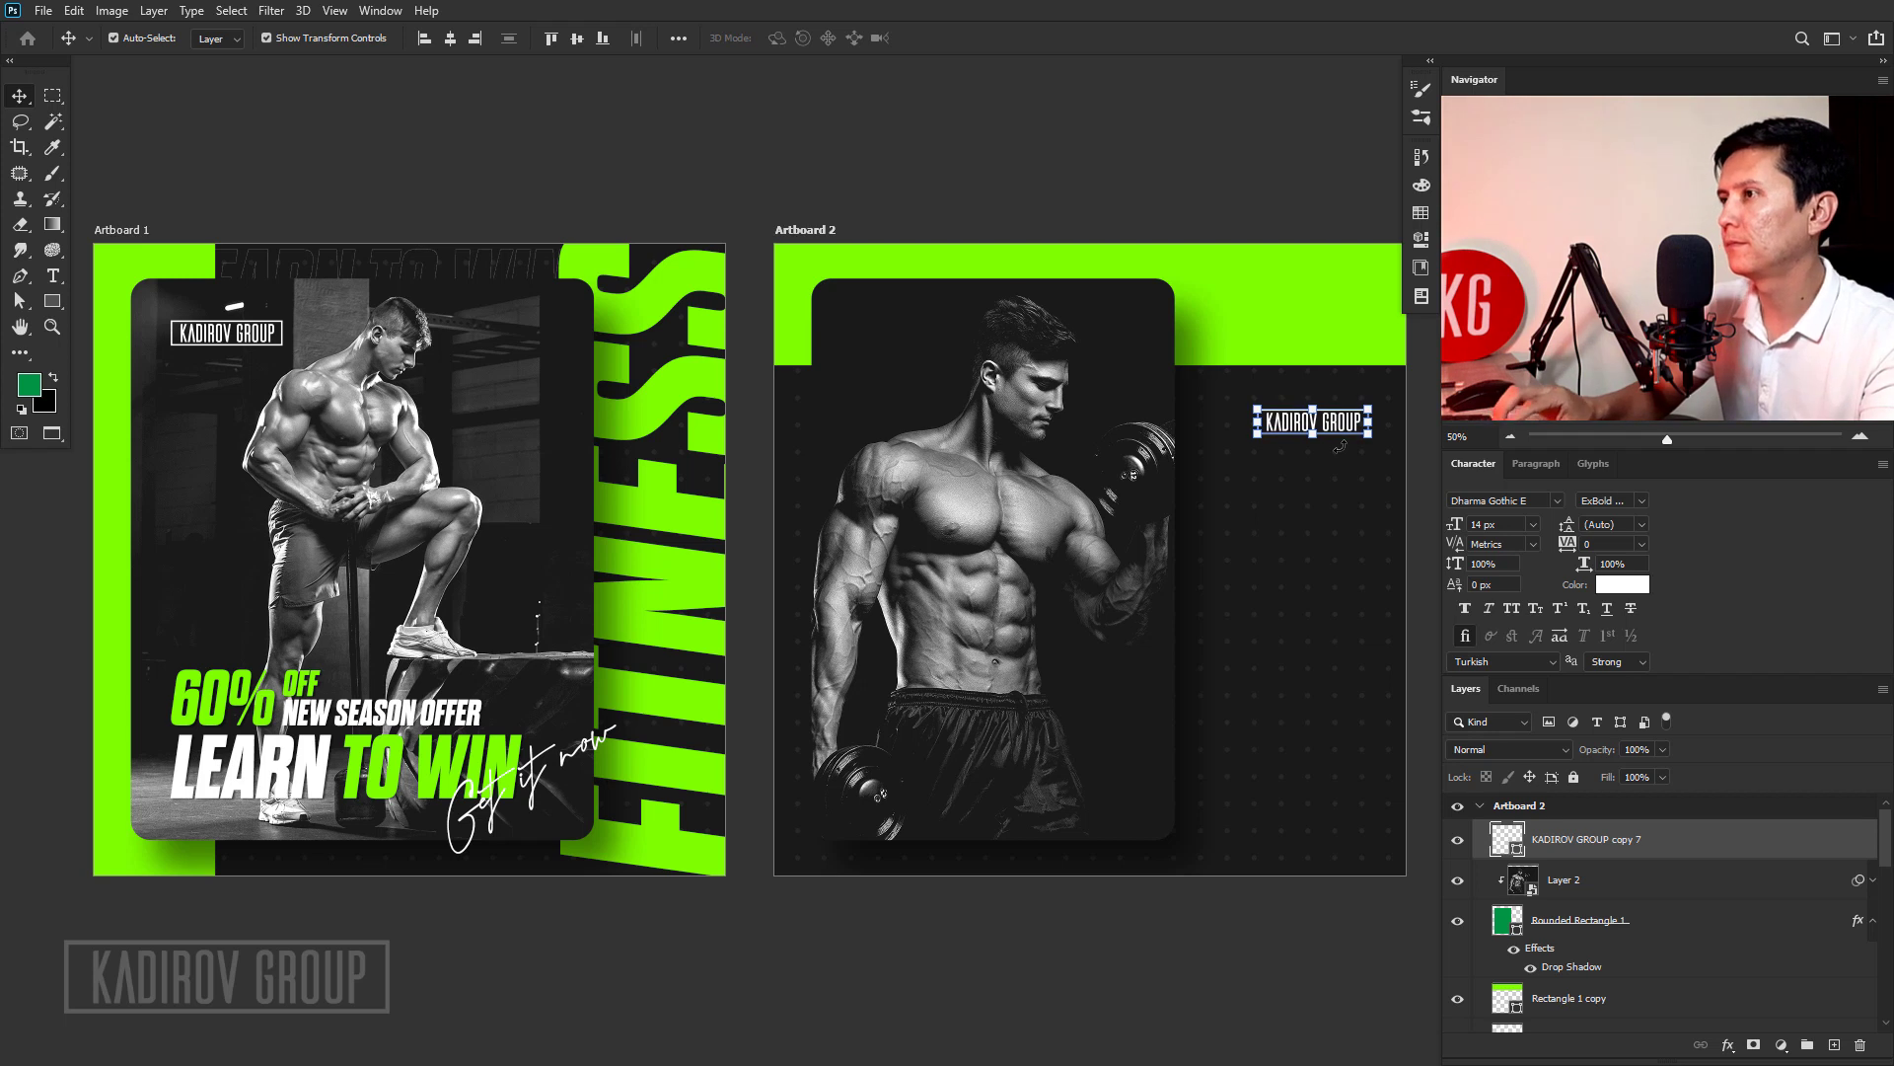
{"action": "left_click_drag", "start_coordinate": [1317, 534], "coordinate": [1215, 535]}
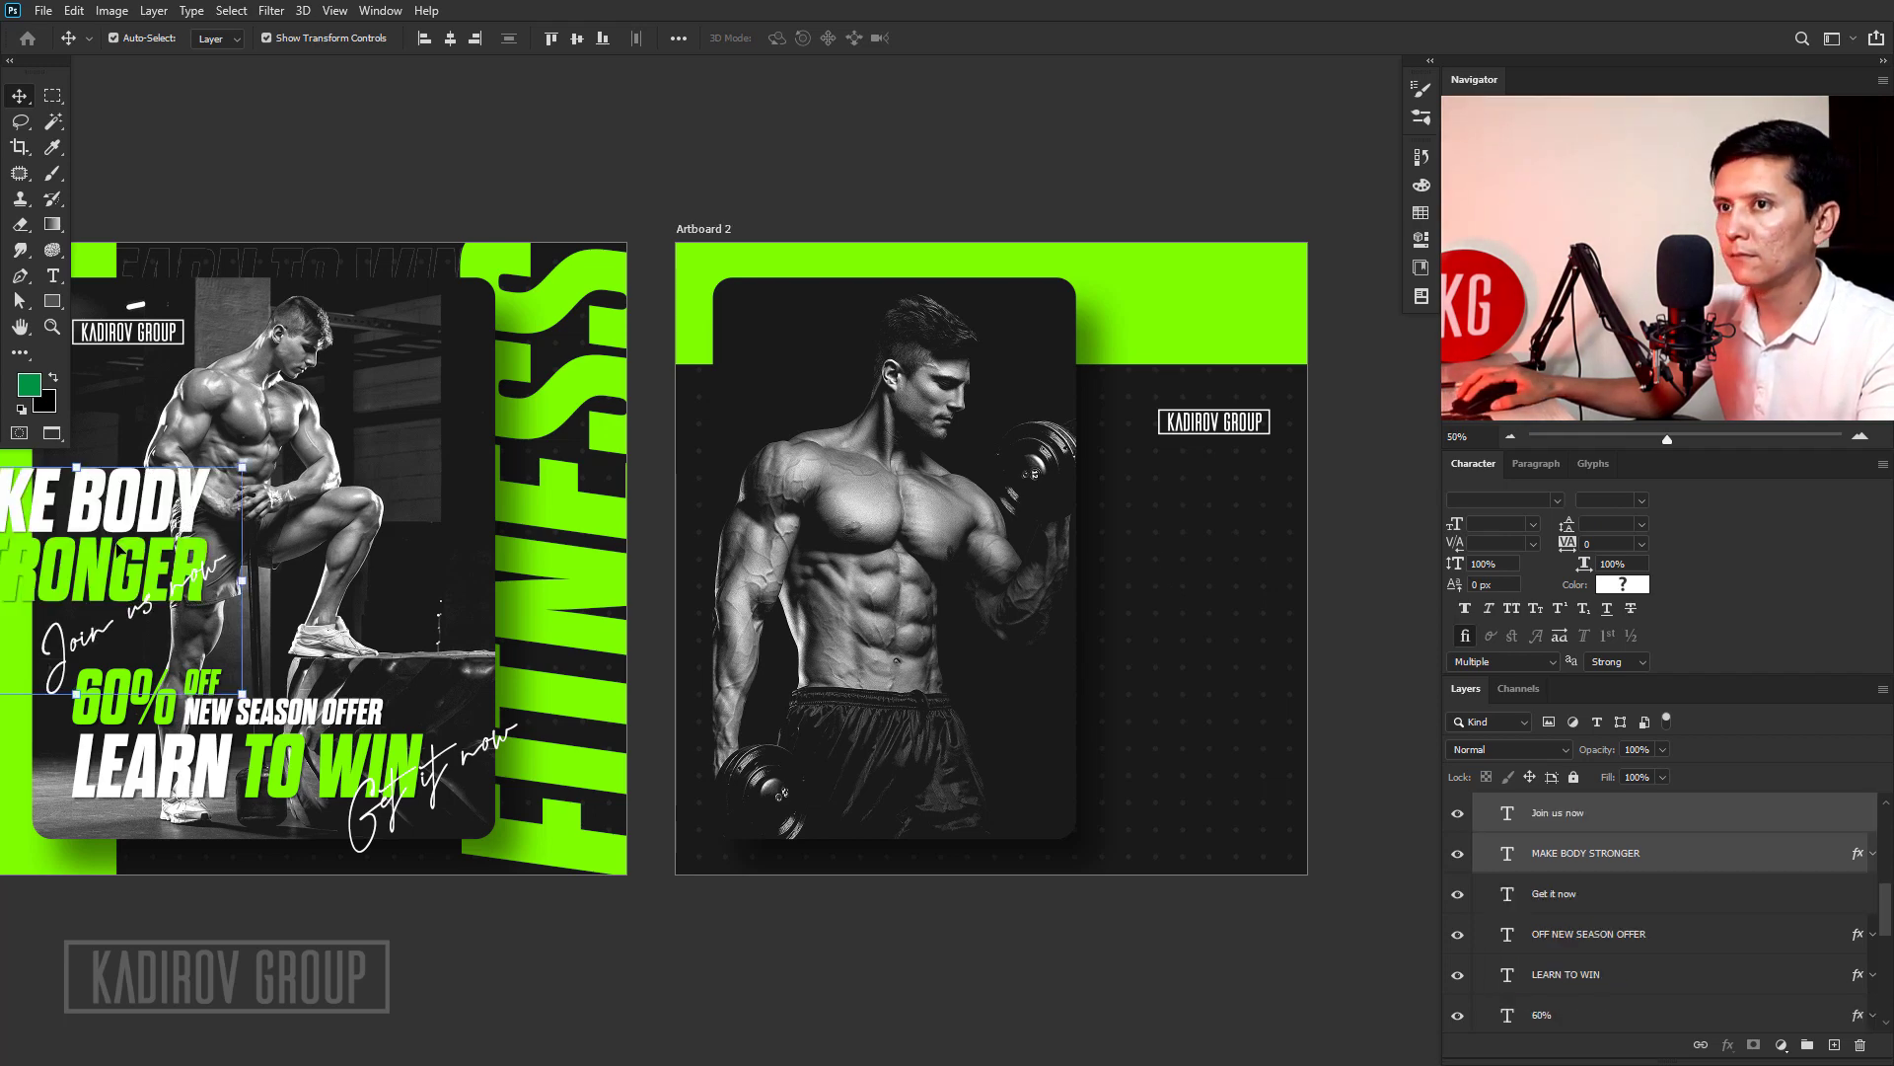
Move the MAKE BODY STRONGER and Join us now text group onto Artboard 2, right of the athlete.
{"action": "left_click_drag", "start_coordinate": [121, 549], "coordinate": [1172, 564]}
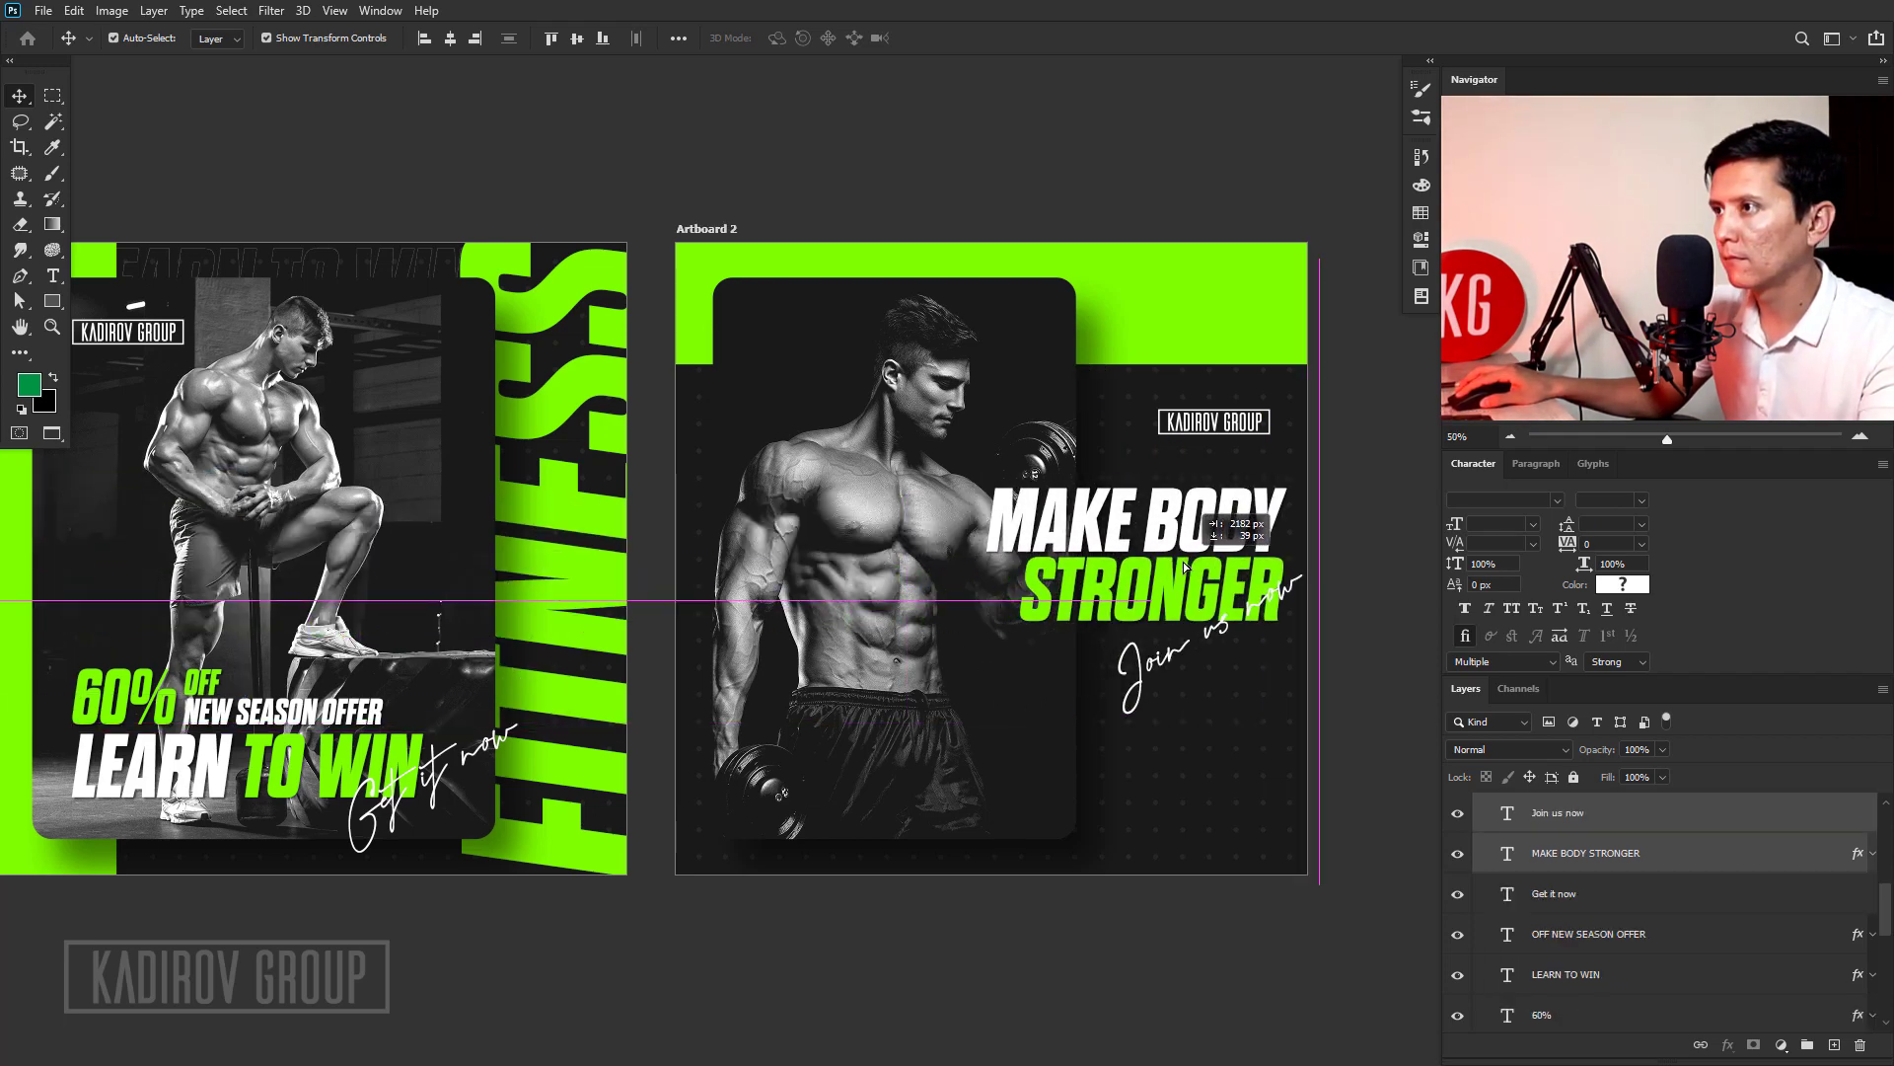
{"action": "left_click_drag", "start_coordinate": [1172, 565], "coordinate": [1184, 568]}
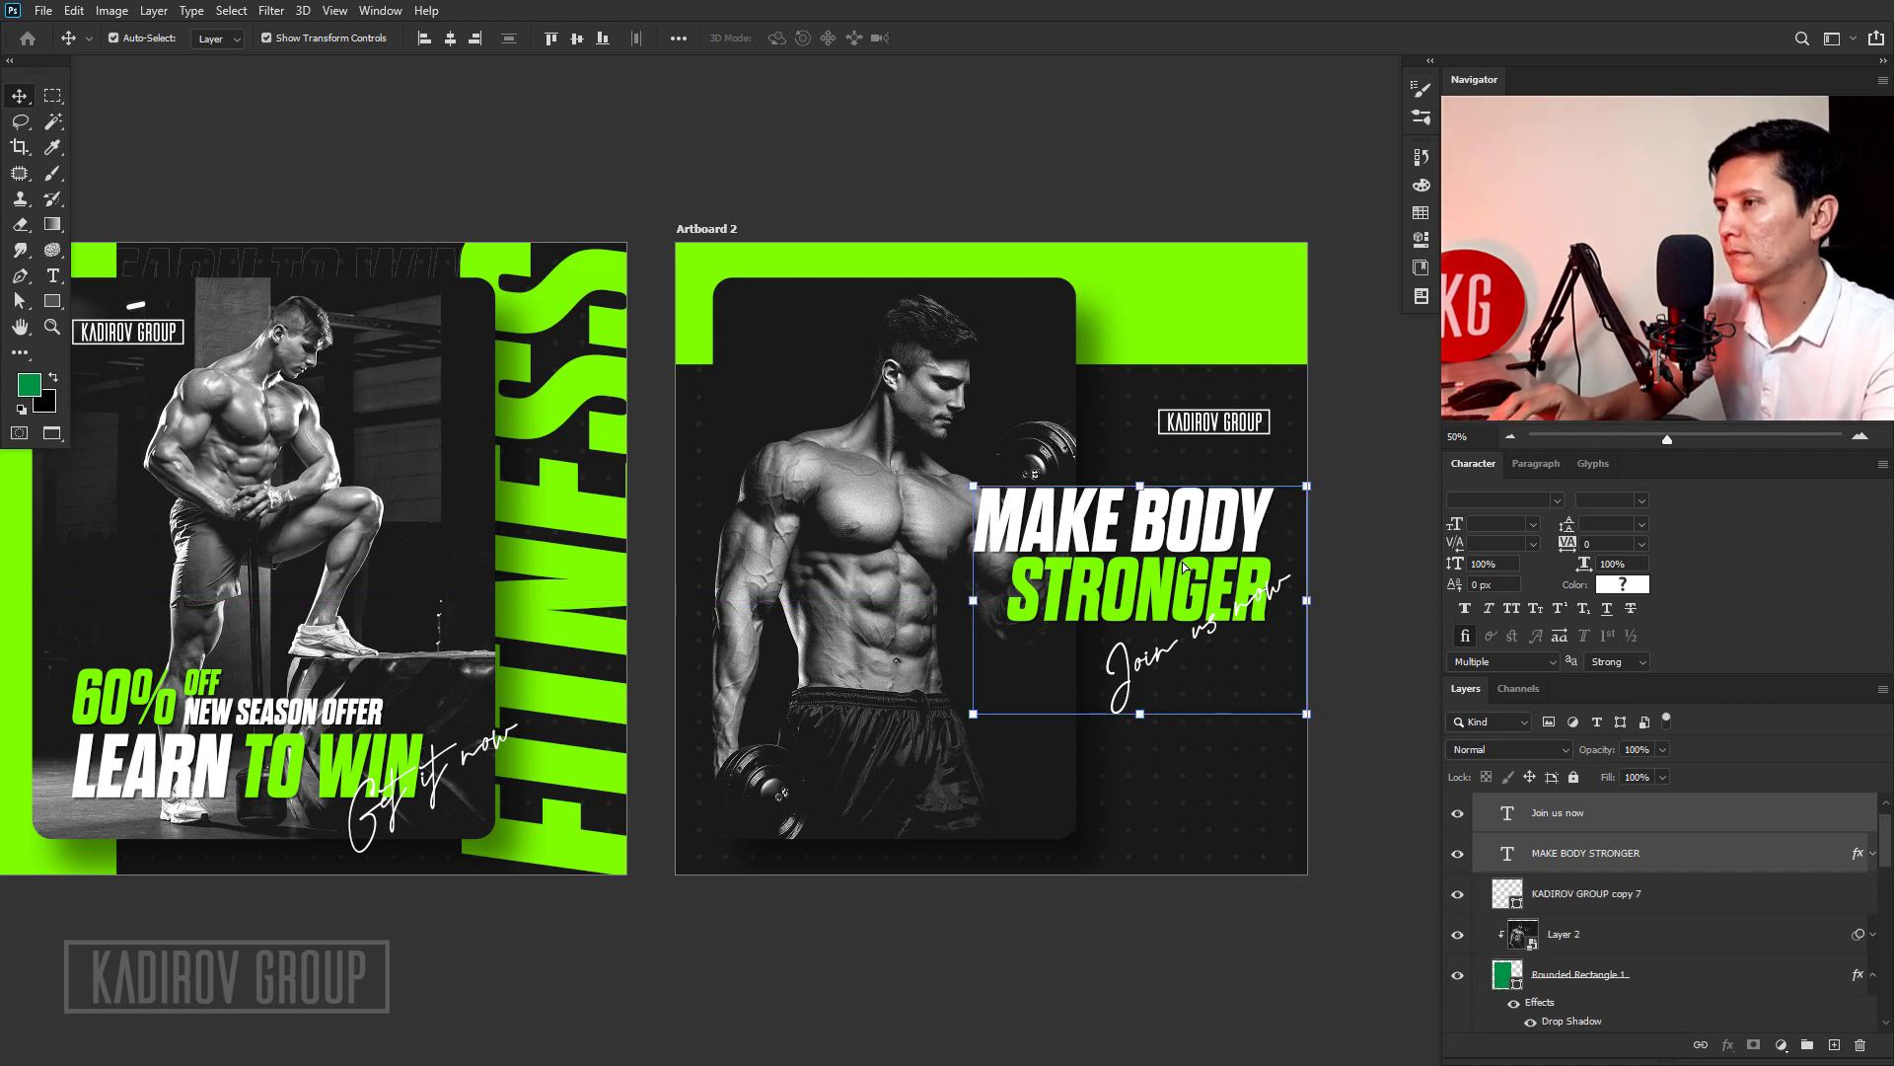
{"action": "key", "text": "Down"}
{"action": "key", "text": "Down"}
{"action": "key", "text": "Down"}
{"action": "key", "text": "Down"}
{"action": "key", "text": "Down"}
{"action": "key", "text": "Down"}
{"action": "key", "text": "Down"}
{"action": "key", "text": "Down"}
{"action": "key", "text": "Down"}
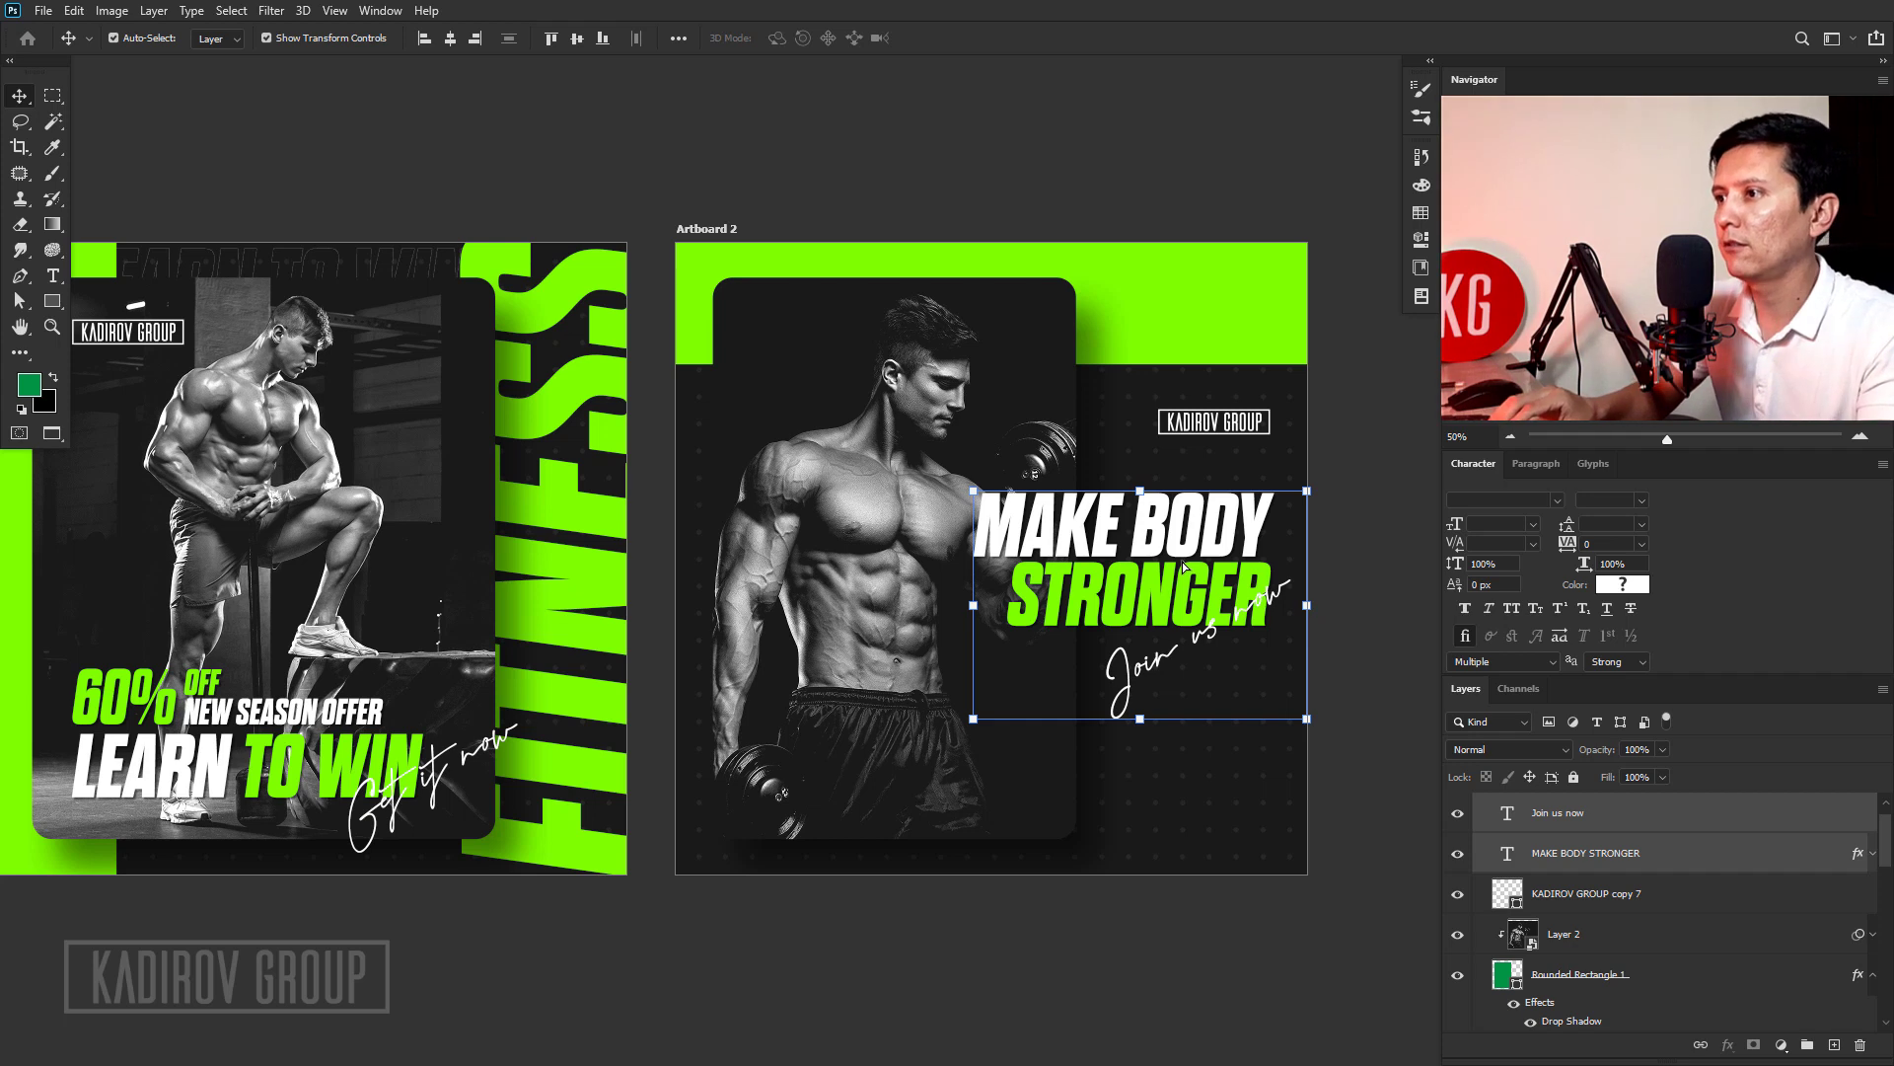
{"action": "key", "text": "shift+Down"}
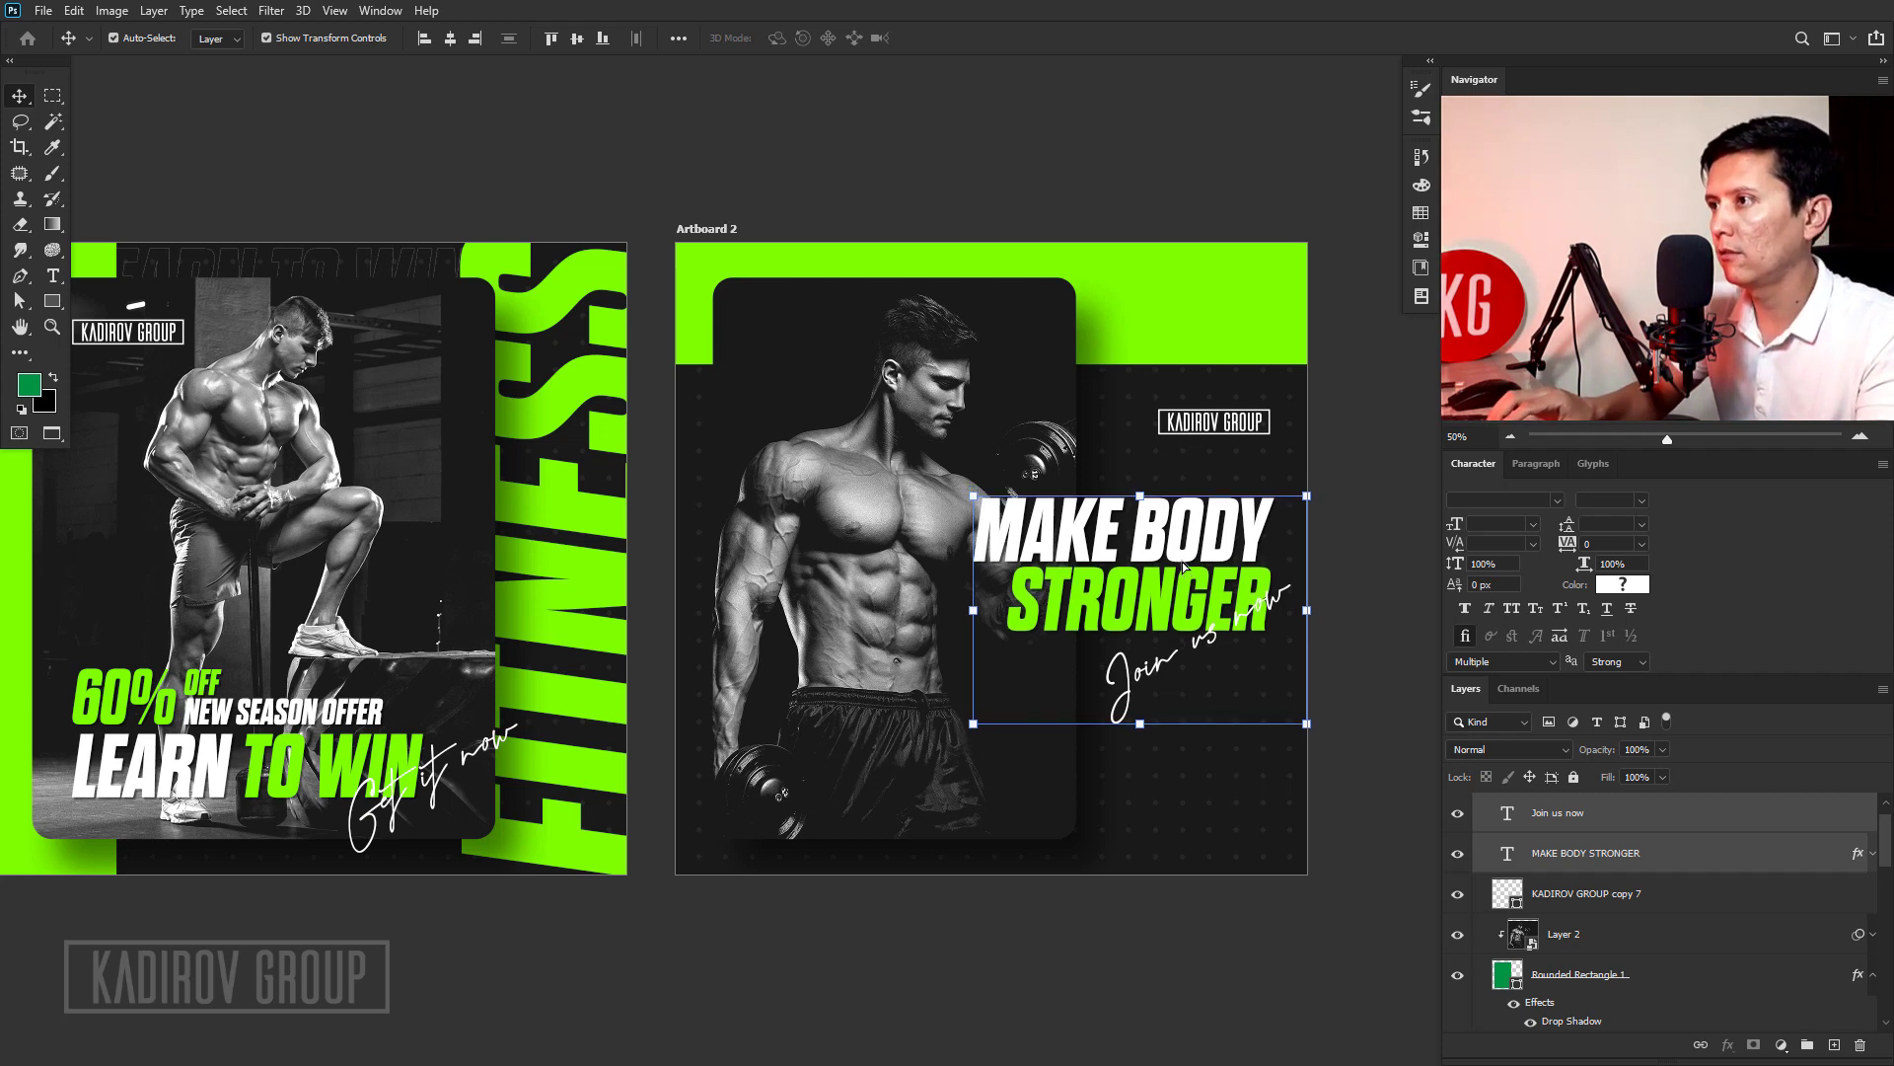
{"action": "key", "text": "shift+Down"}
{"action": "key", "text": "shift+Down"}
{"action": "key", "text": "shift+Down"}
{"action": "key", "text": "shift+Down"}
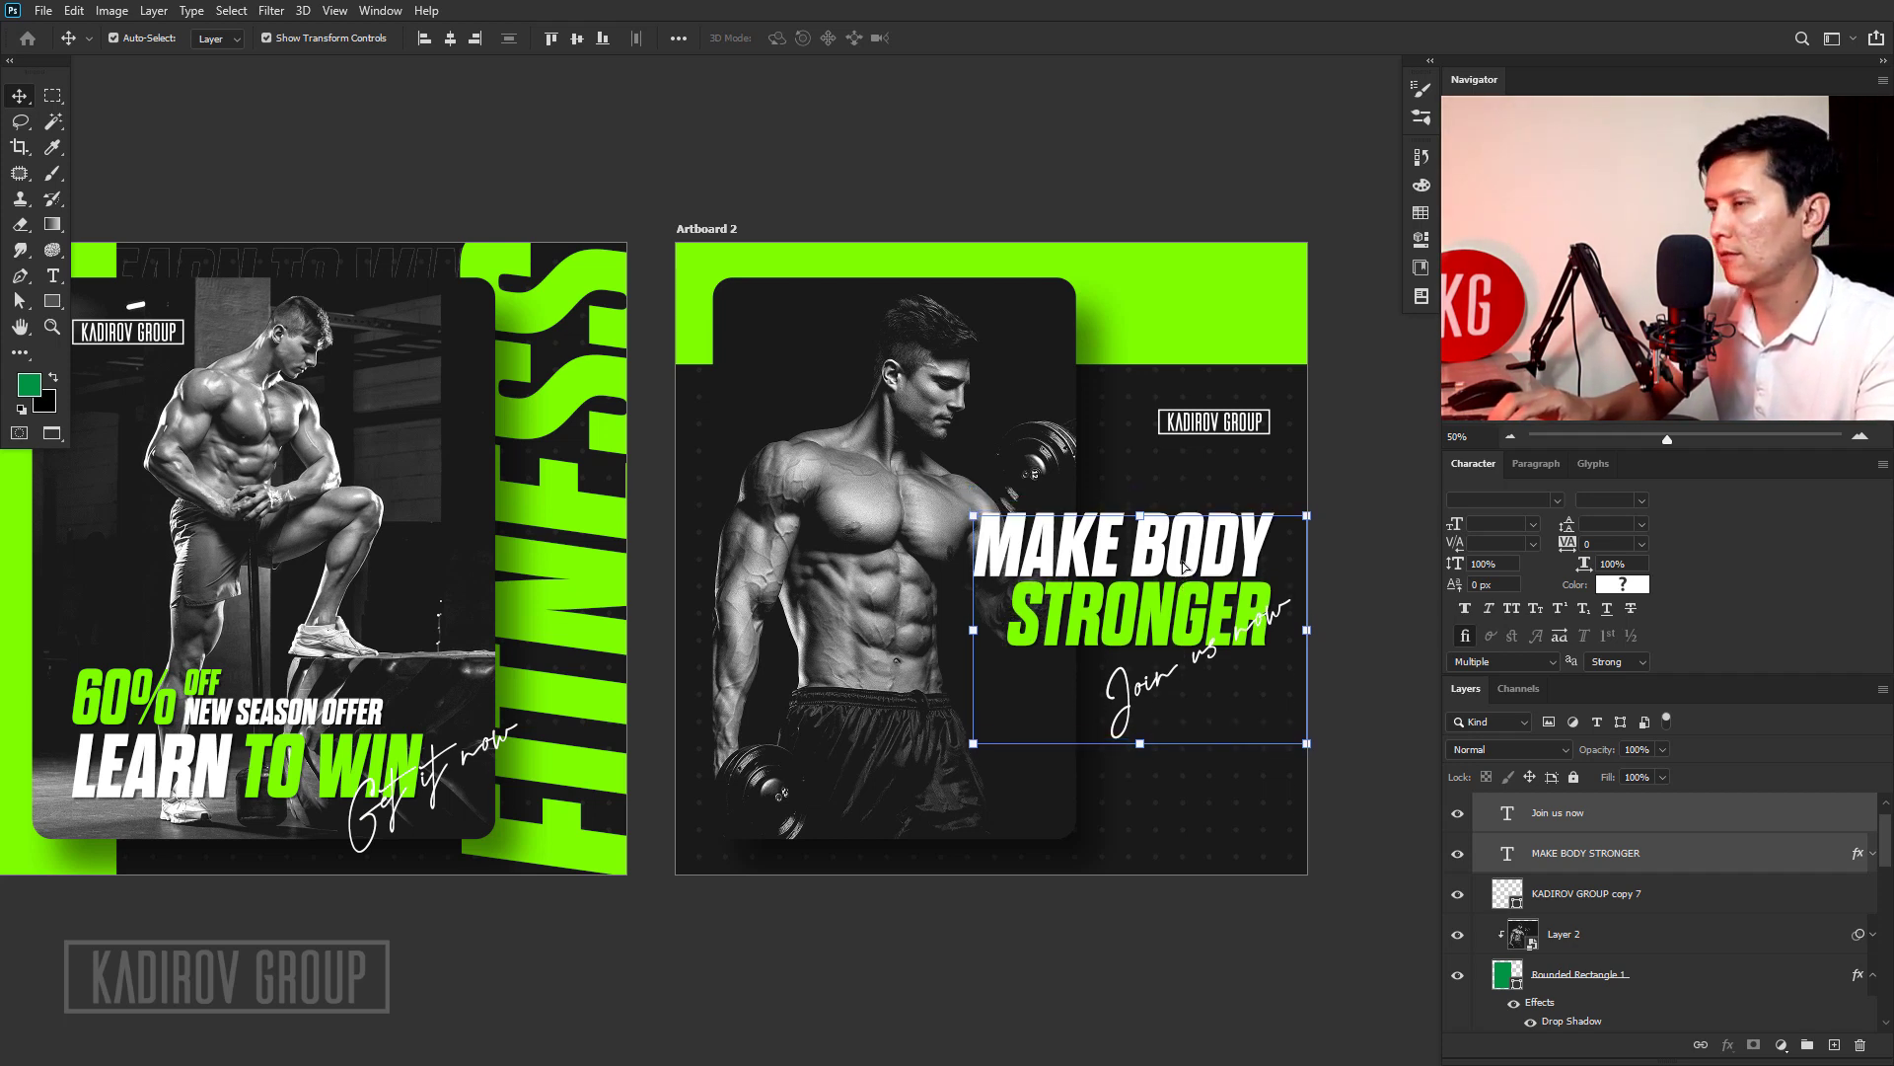
{"action": "key", "text": "shift+Down"}
{"action": "key", "text": "shift+Down"}
{"action": "key", "text": "shift+Down"}
{"action": "key", "text": "shift+Up"}
{"action": "key", "text": "shift+Up"}
{"action": "key", "text": "shift+Up"}
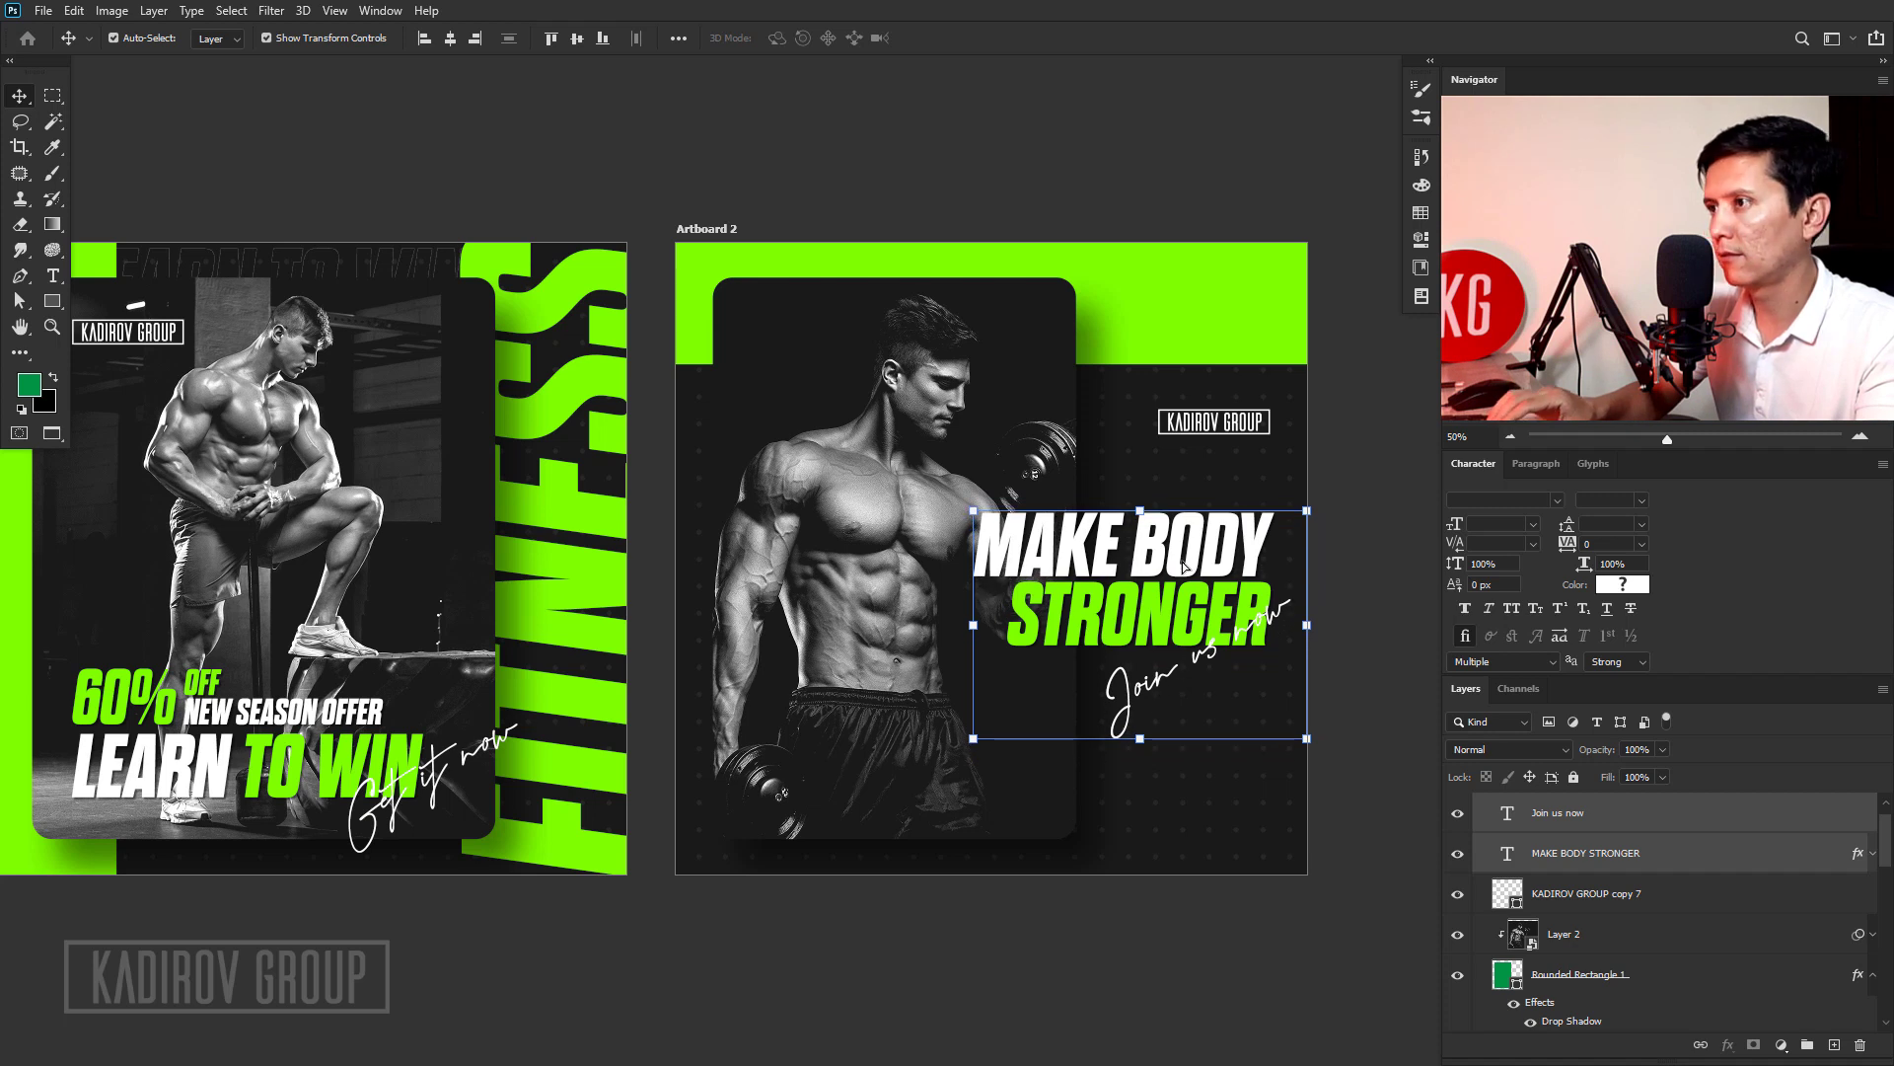
{"action": "key", "text": "shift+Up"}
{"action": "left_click", "coordinate": [1283, 439]}
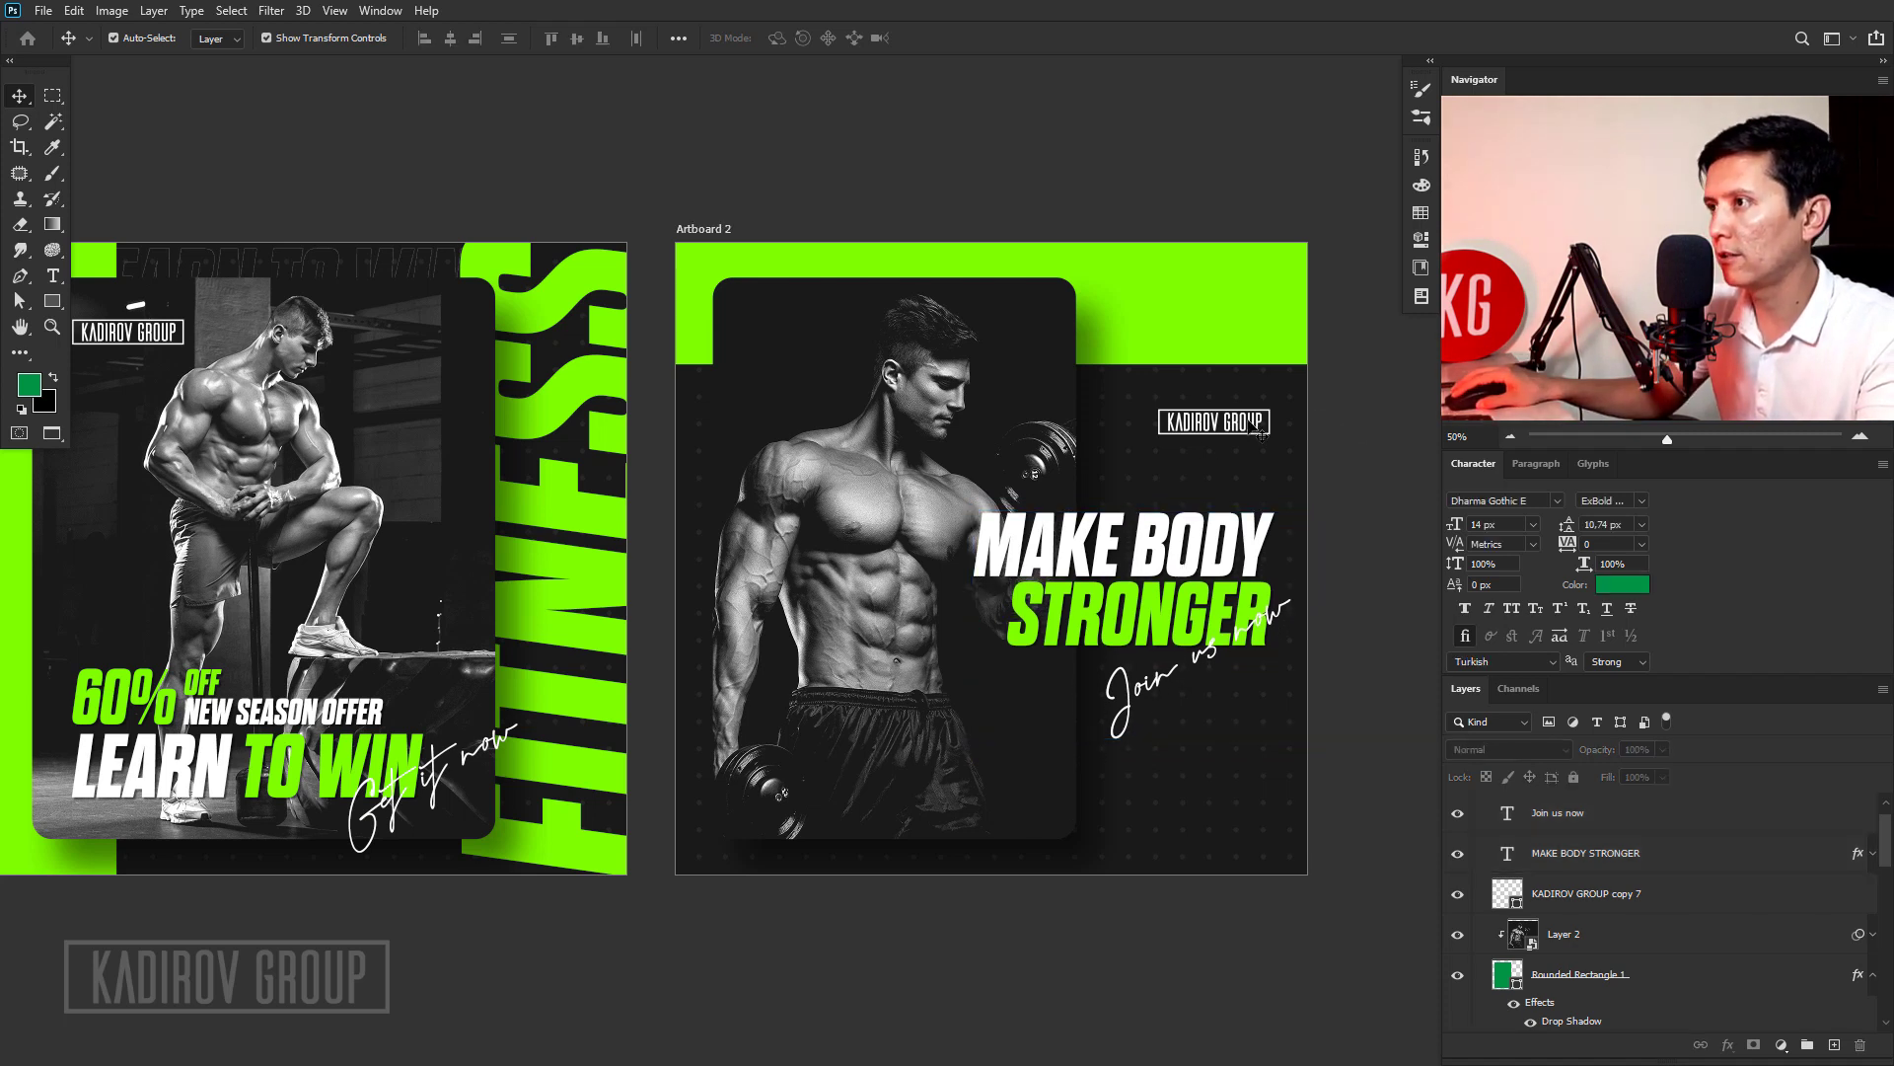
Nudge the KADIROV GROUP logo on Artboard 2 down about 20 px.
{"action": "left_click", "coordinate": [1261, 432]}
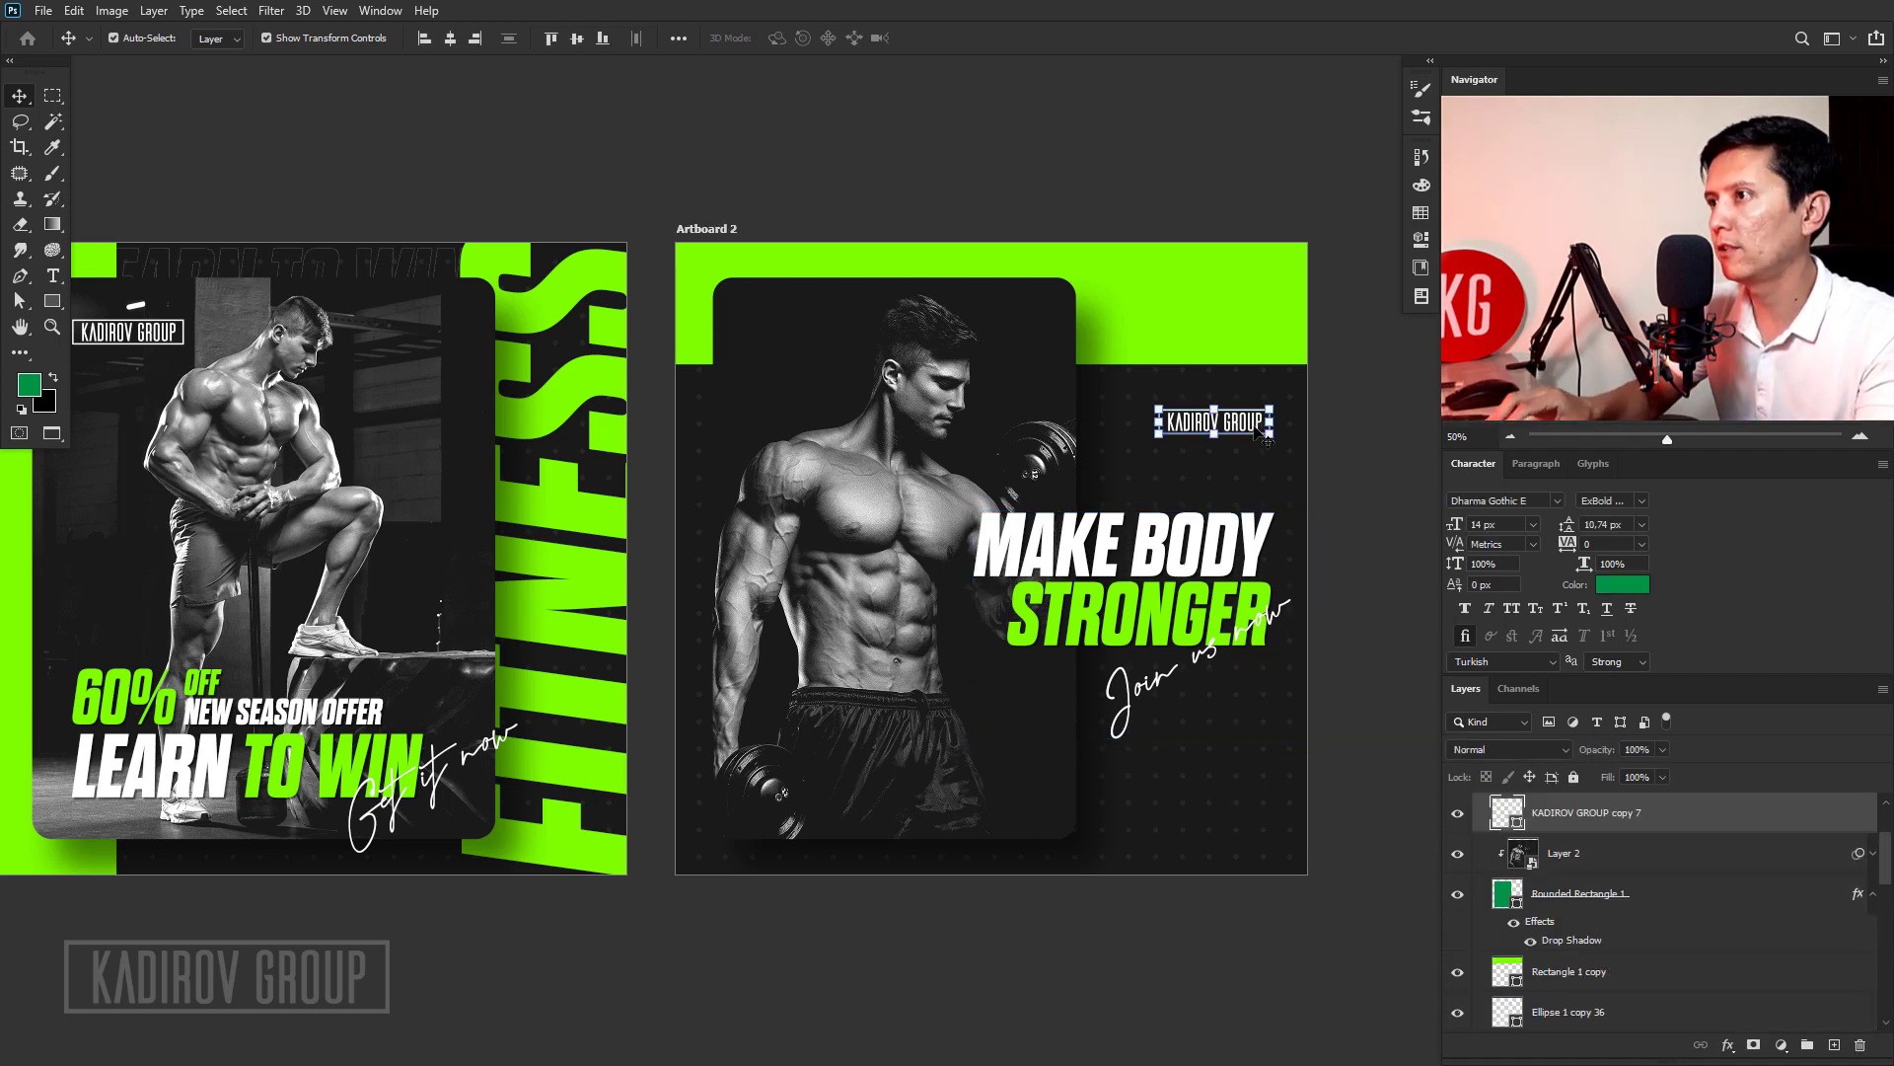
{"action": "key", "text": "shift+Down"}
{"action": "key", "text": "shift+Down"}
{"action": "key", "text": "shift+Down"}
{"action": "key", "text": "shift+Down"}
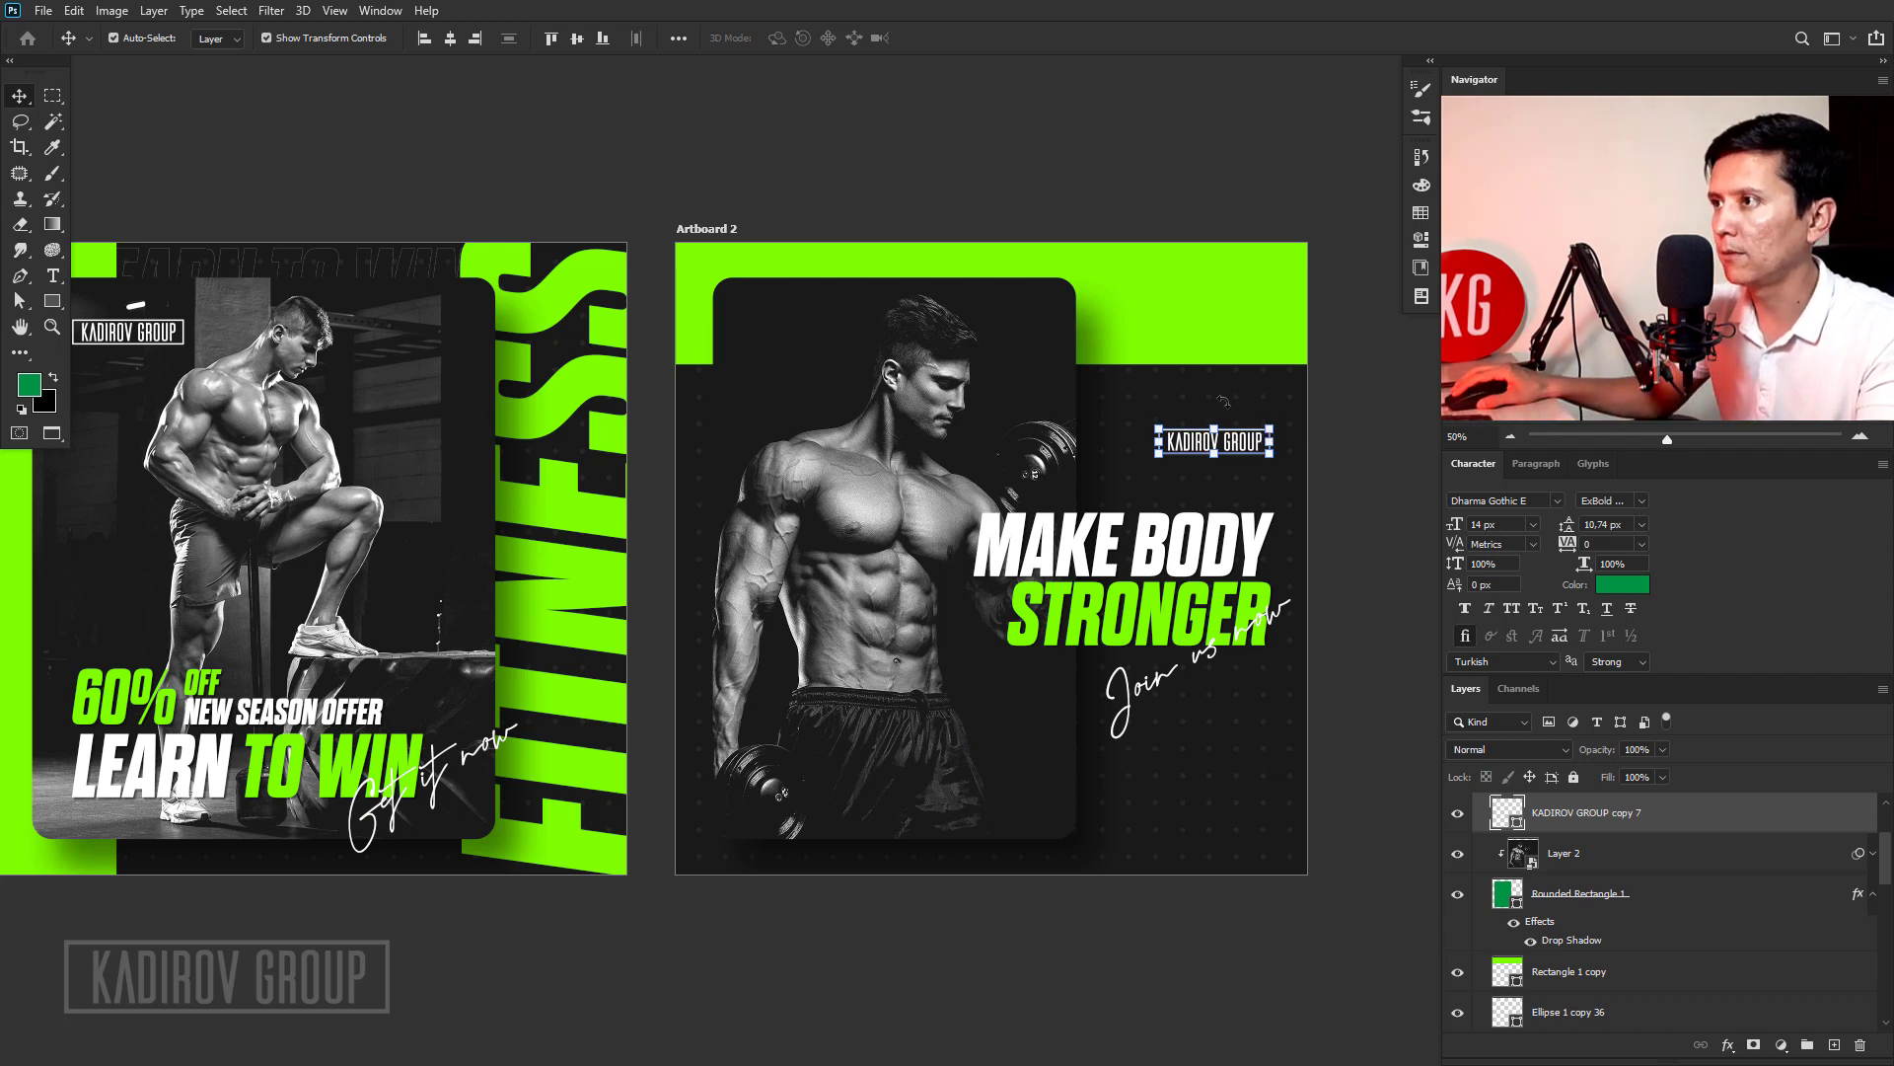
{"action": "left_click", "coordinate": [1406, 535]}
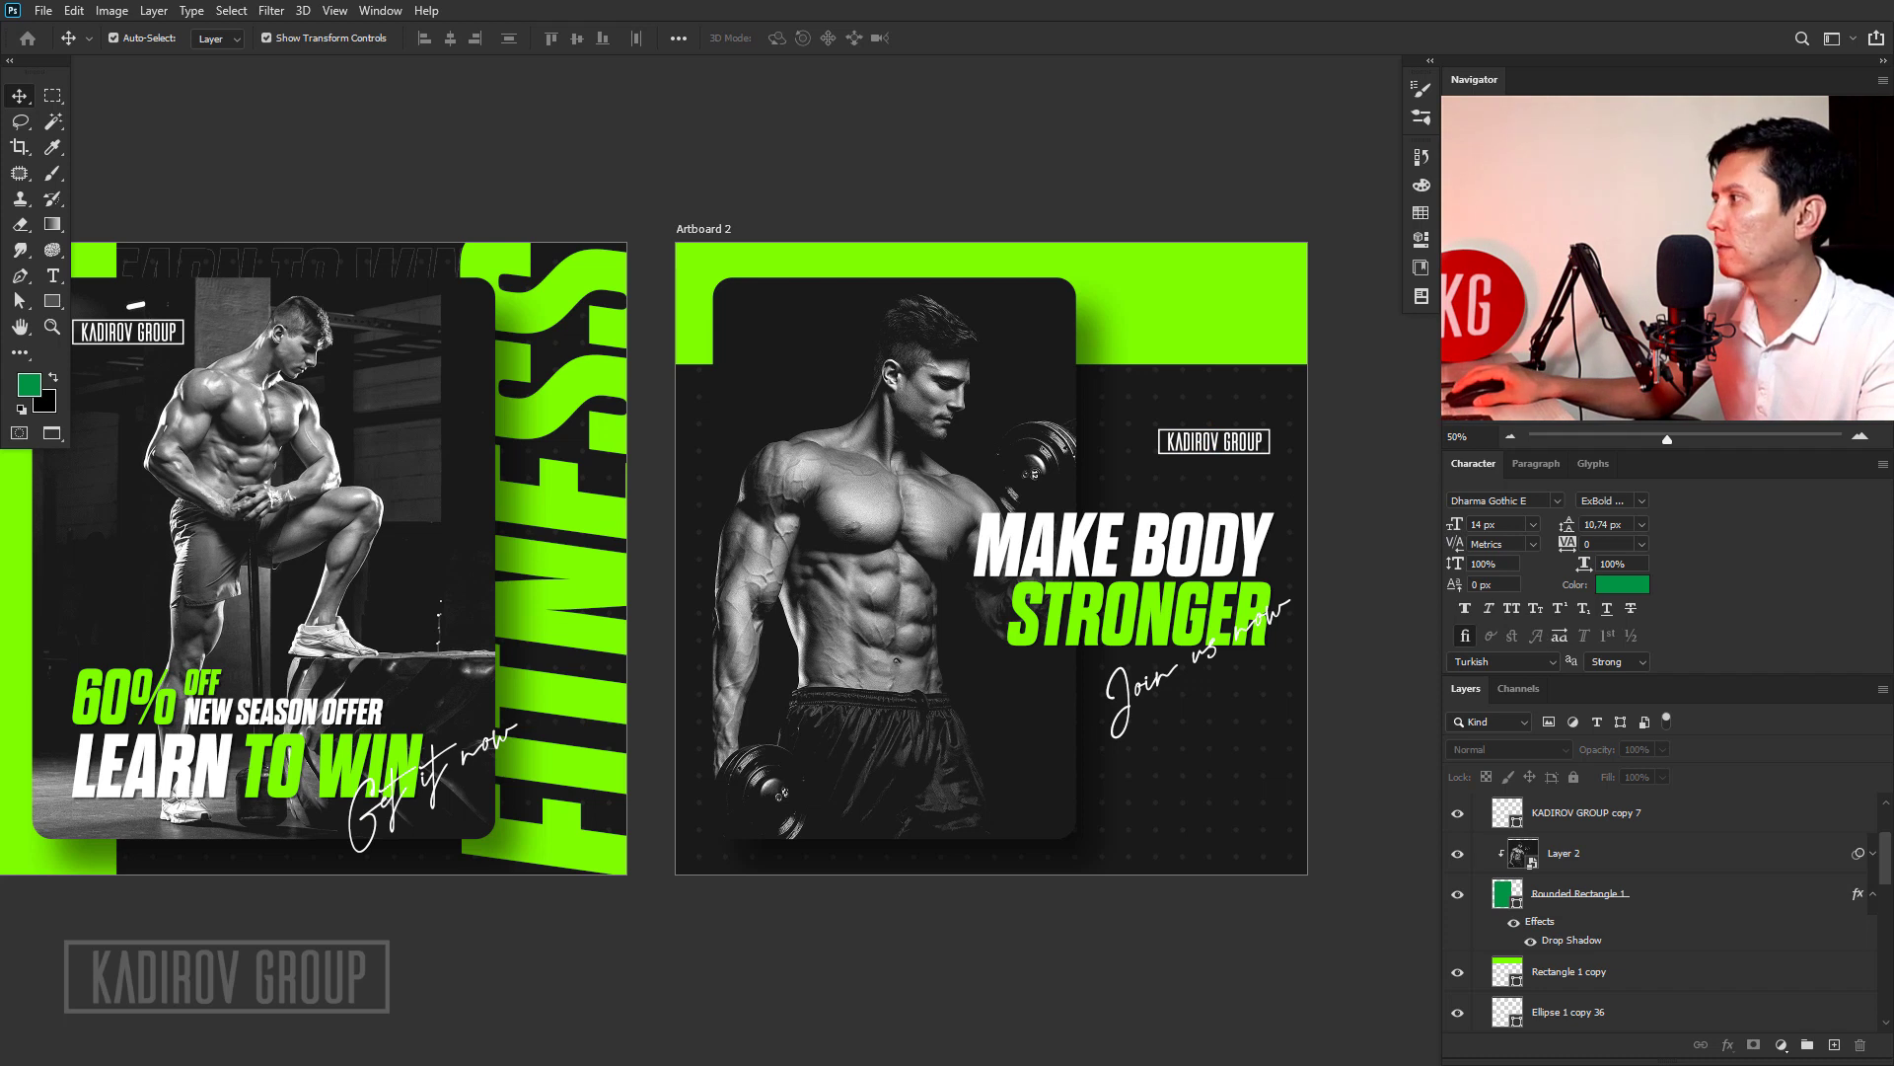
{"action": "key", "text": "alt+bracketleft"}
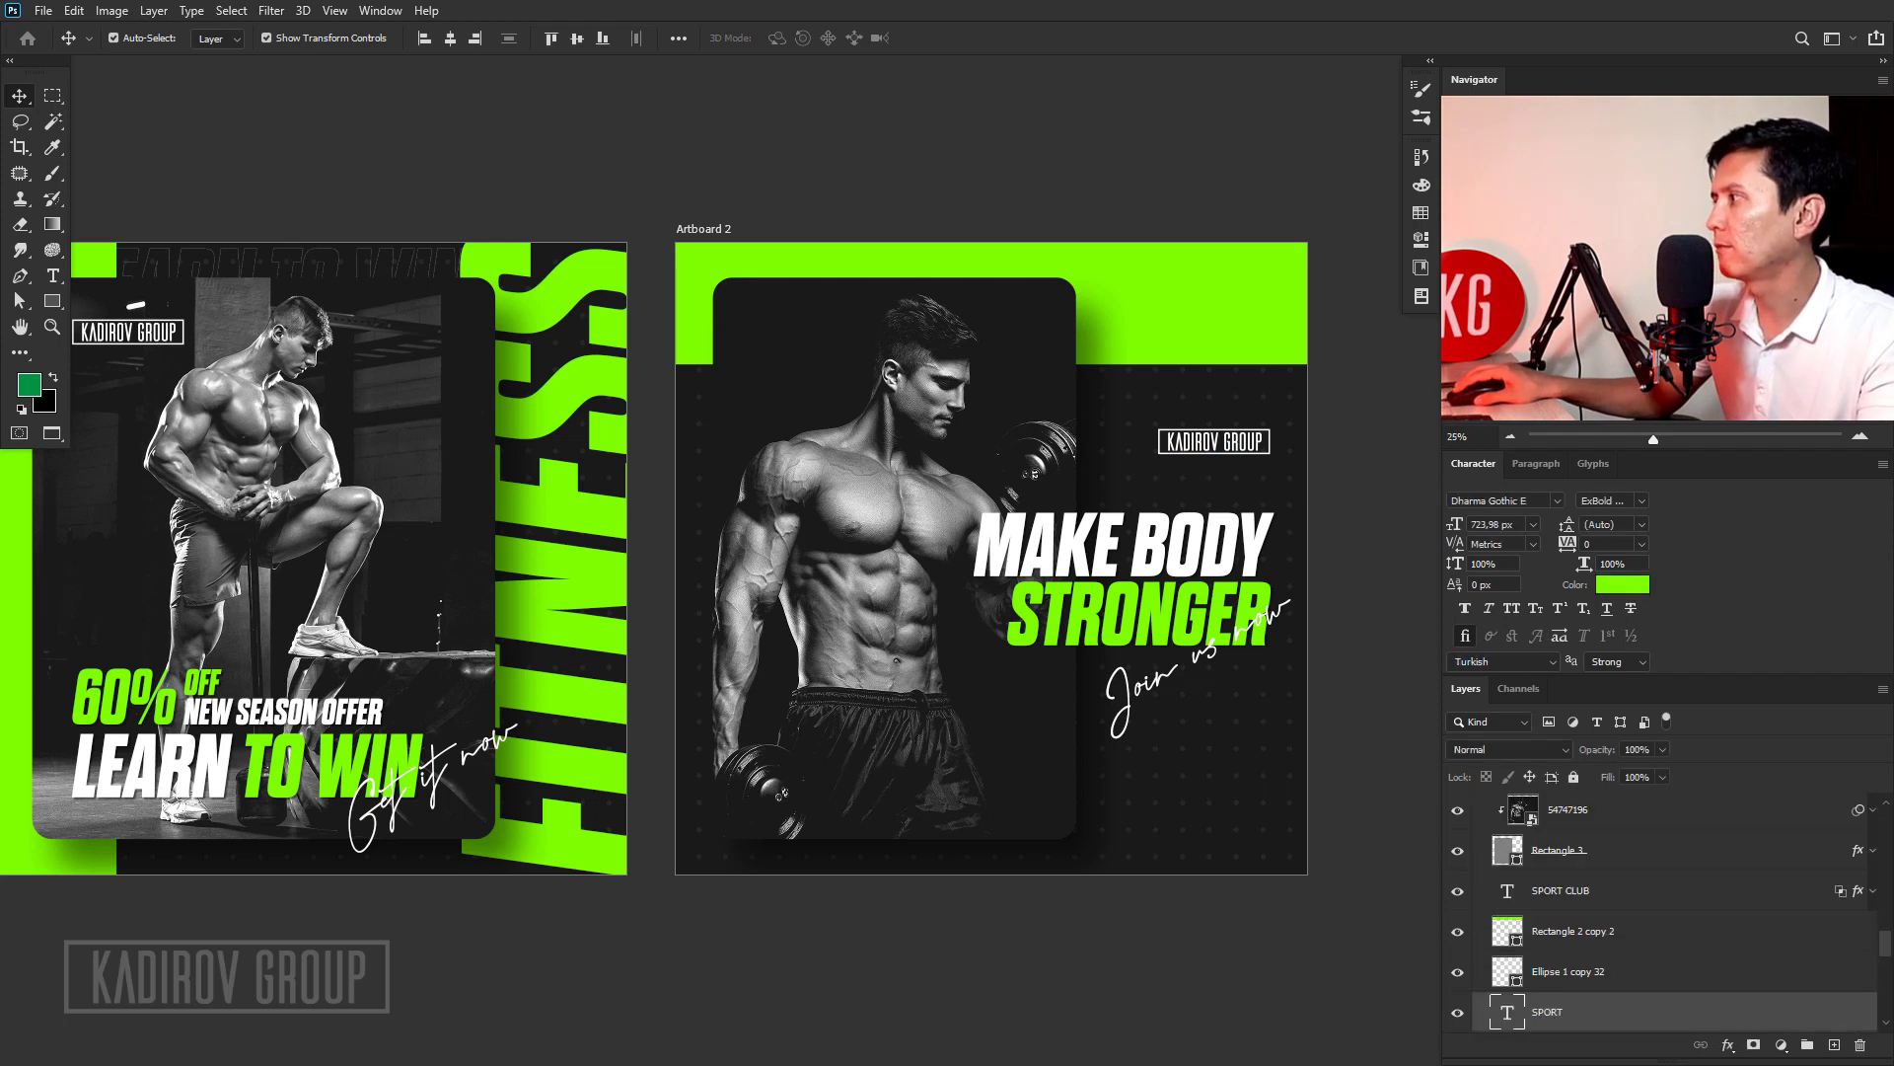
Move the SPORT text to Artboard 2's bottom, behind the photo card, and fine-tune its position.
{"action": "left_click_drag", "start_coordinate": [1038, 758], "coordinate": [1205, 813]}
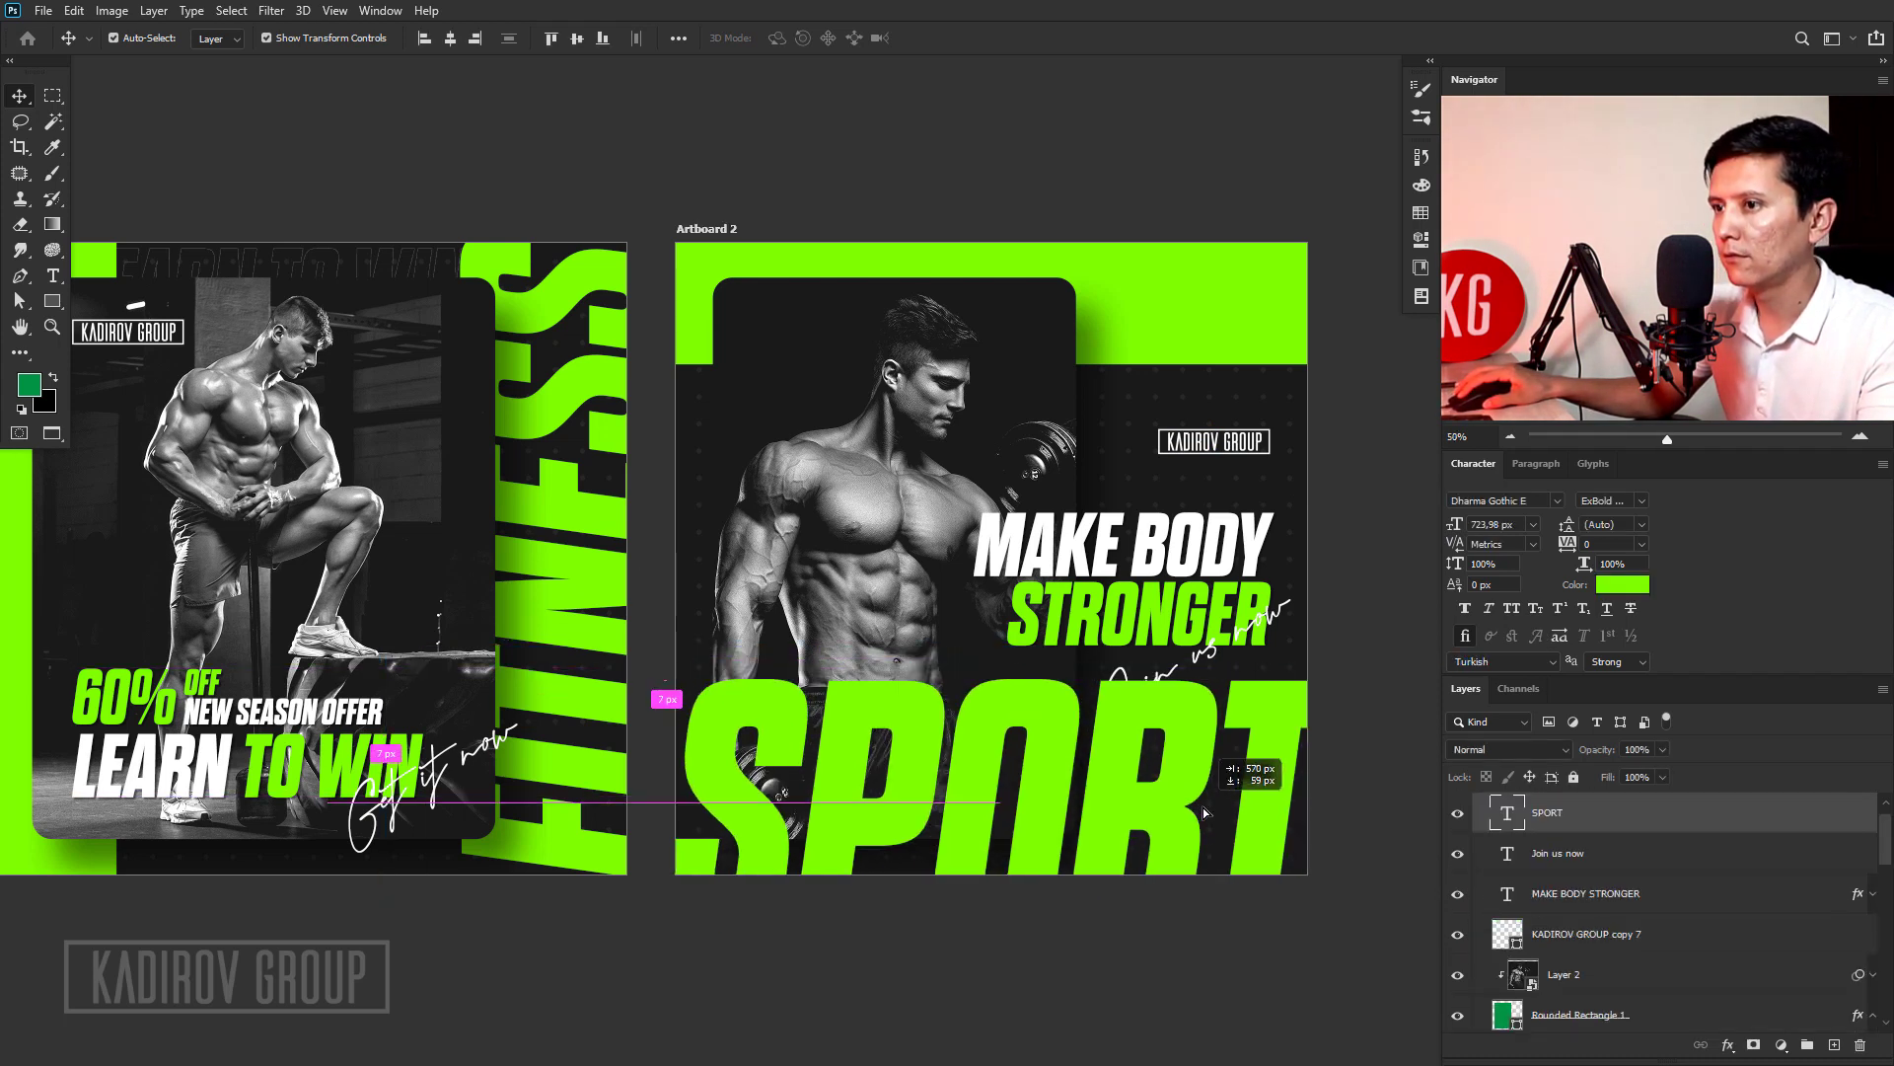
{"action": "key", "text": "ctrl+bracketleft"}
{"action": "key", "text": "ctrl+bracketleft"}
{"action": "key", "text": "ctrl+bracketleft"}
{"action": "key", "text": "ctrl+bracketleft"}
{"action": "key", "text": "ctrl+bracketleft"}
{"action": "key", "text": "ctrl+bracketleft"}
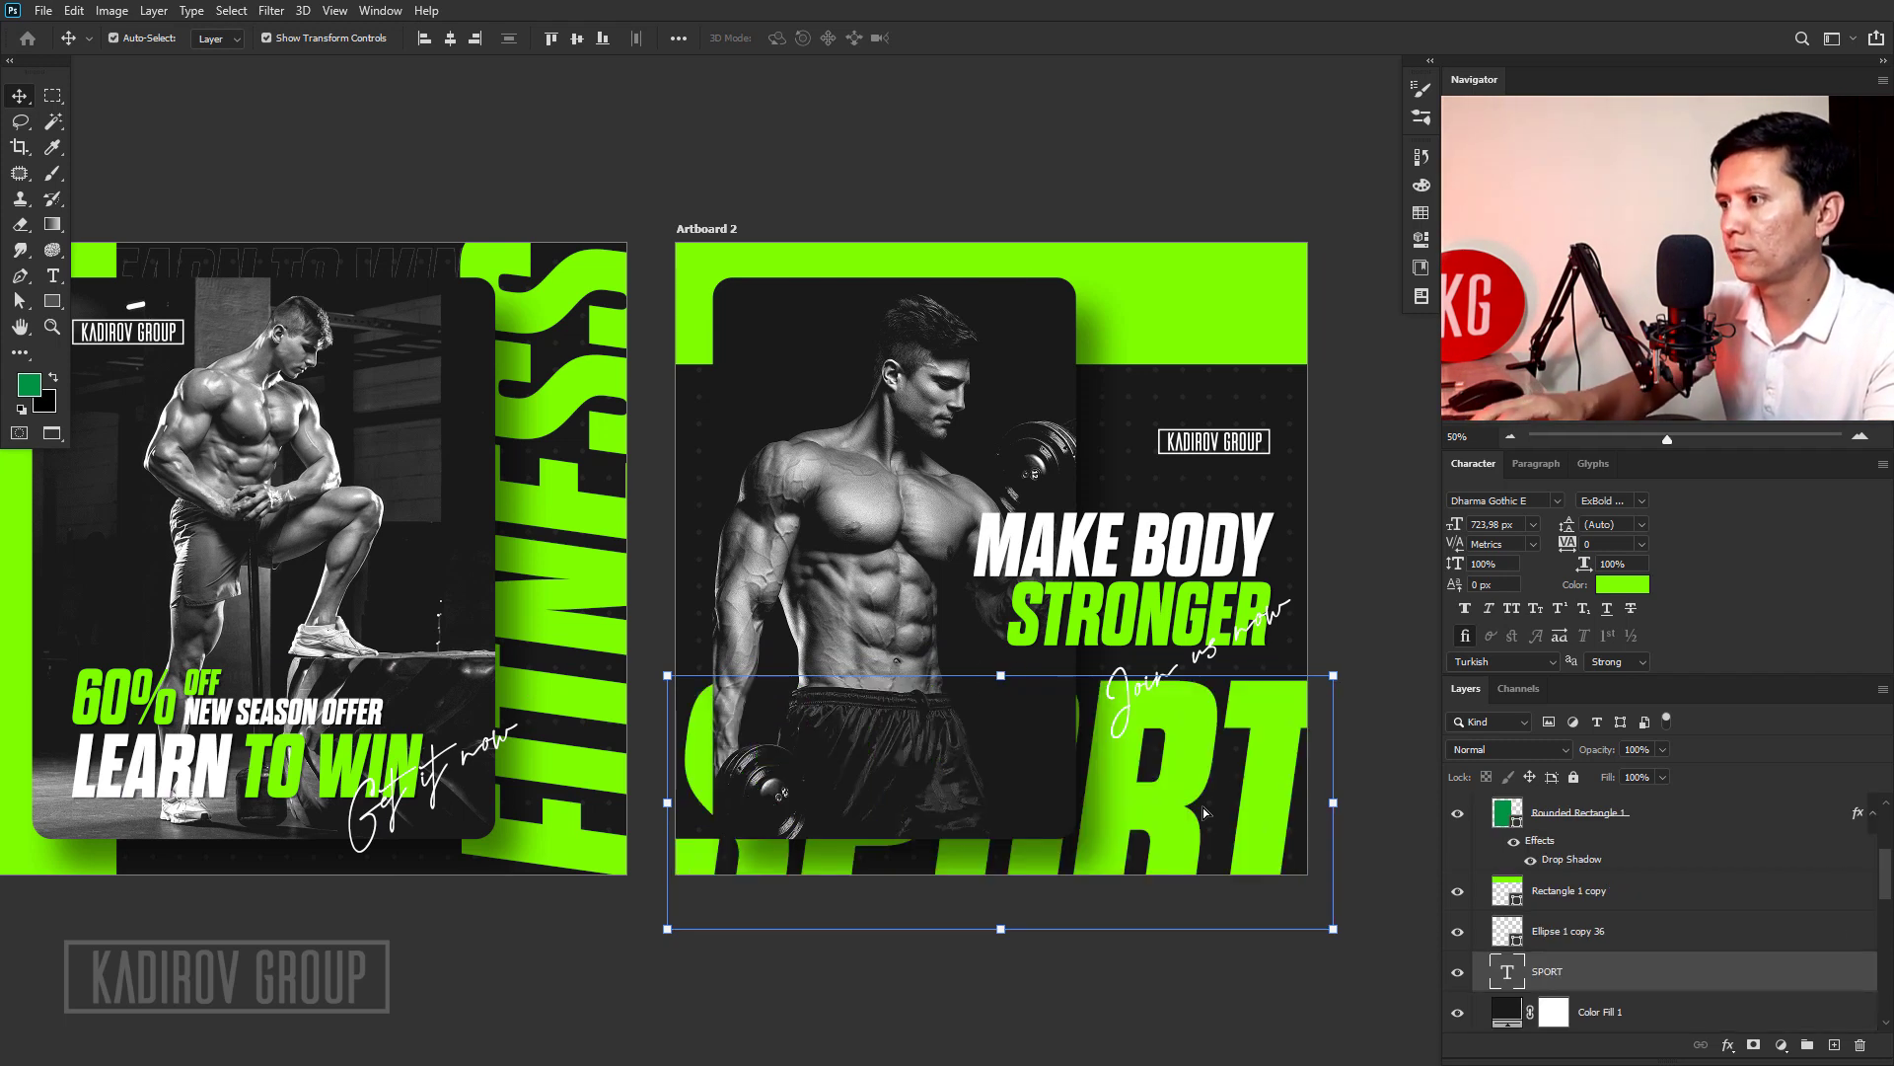
{"action": "key", "text": "shift+Up"}
{"action": "key", "text": "shift+Up"}
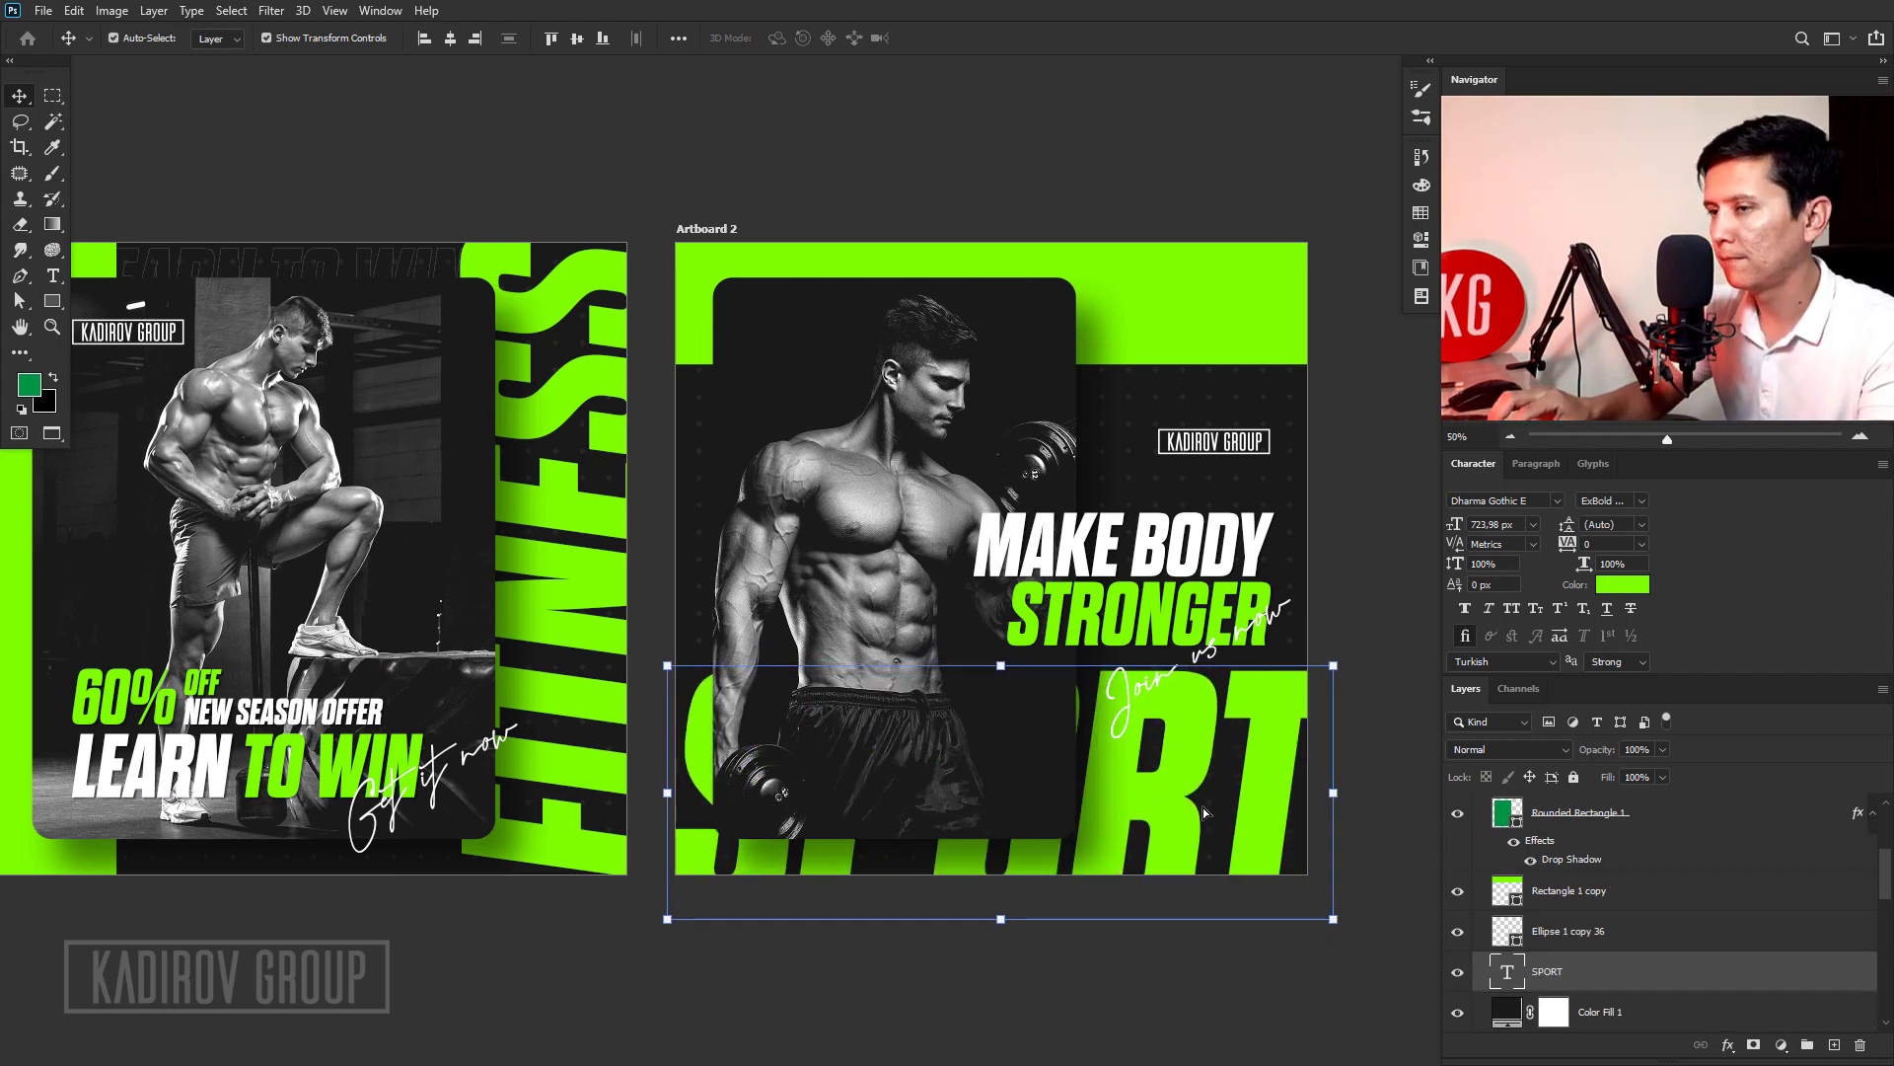
{"action": "key", "text": "shift+Left"}
{"action": "key", "text": "shift+Left"}
{"action": "key", "text": "shift+Left"}
{"action": "key", "text": "shift+Right"}
{"action": "key", "text": "shift+Right"}
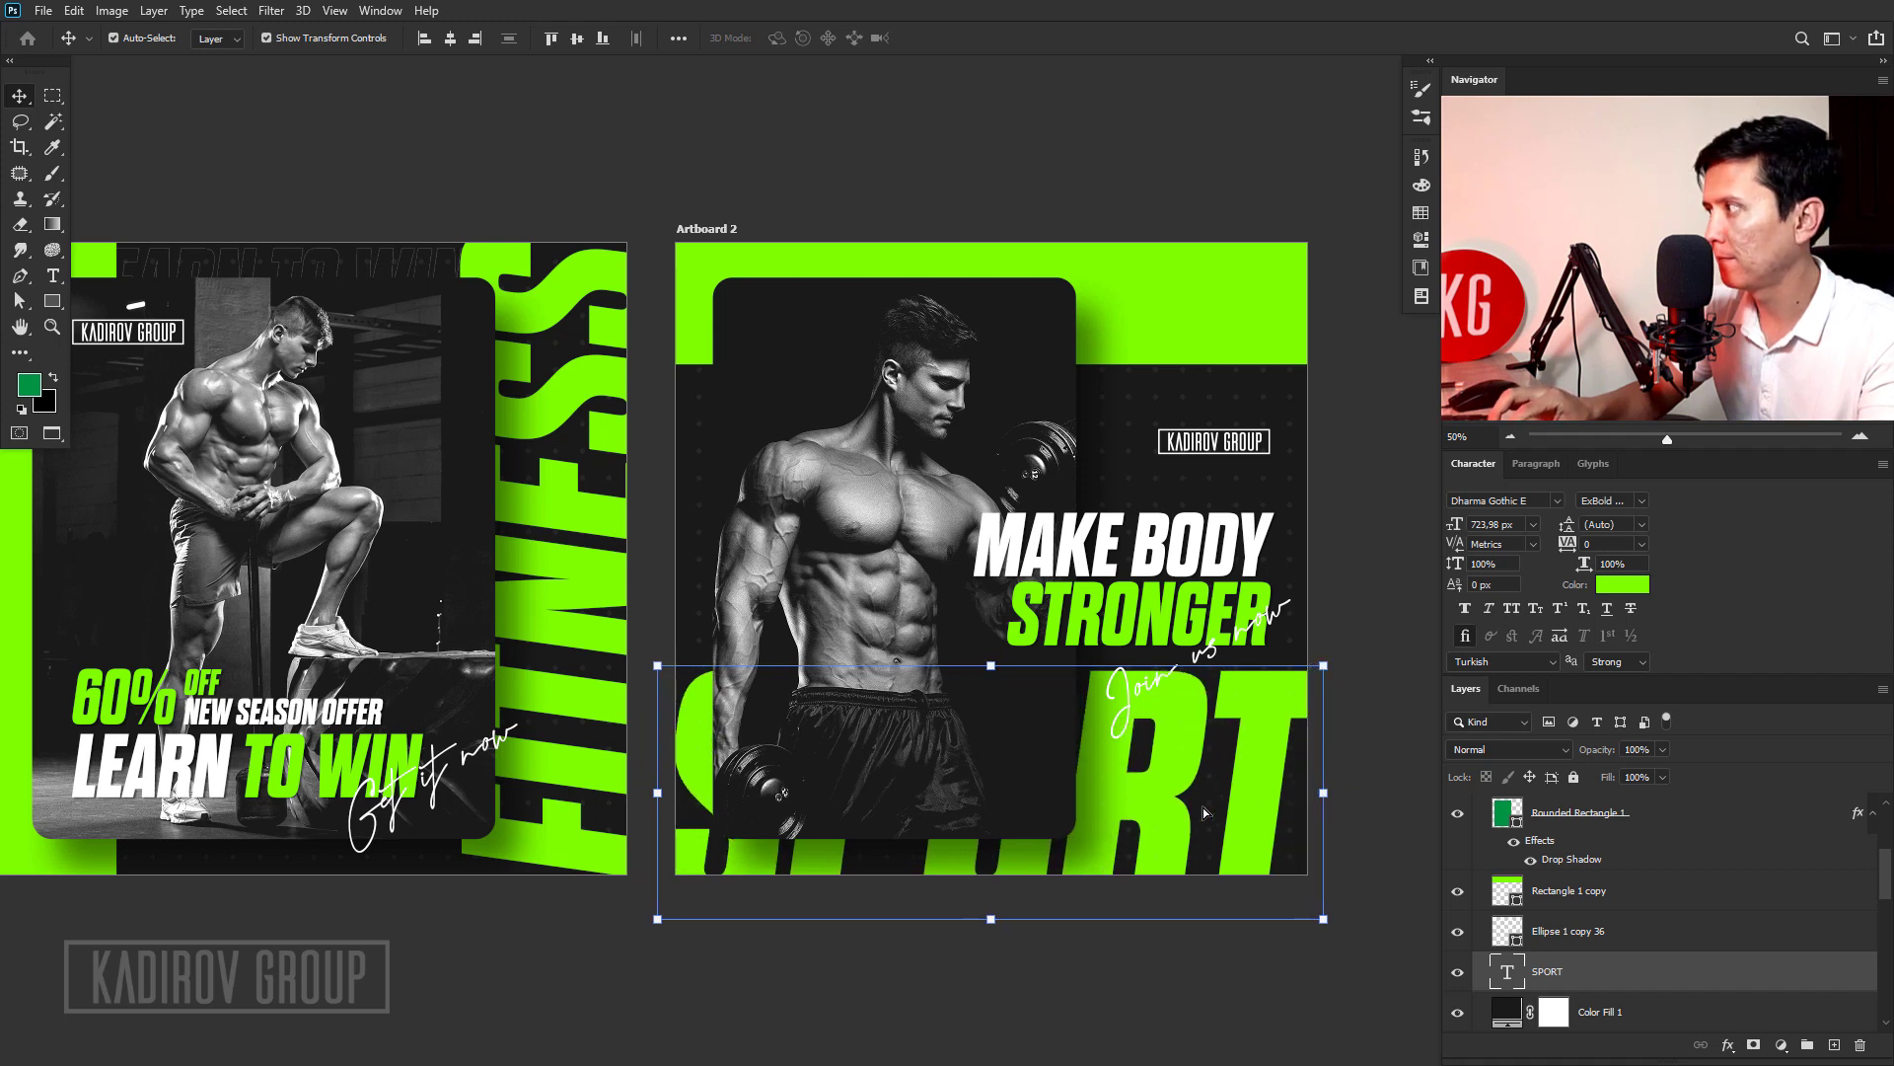
{"action": "key", "text": "shift+Down"}
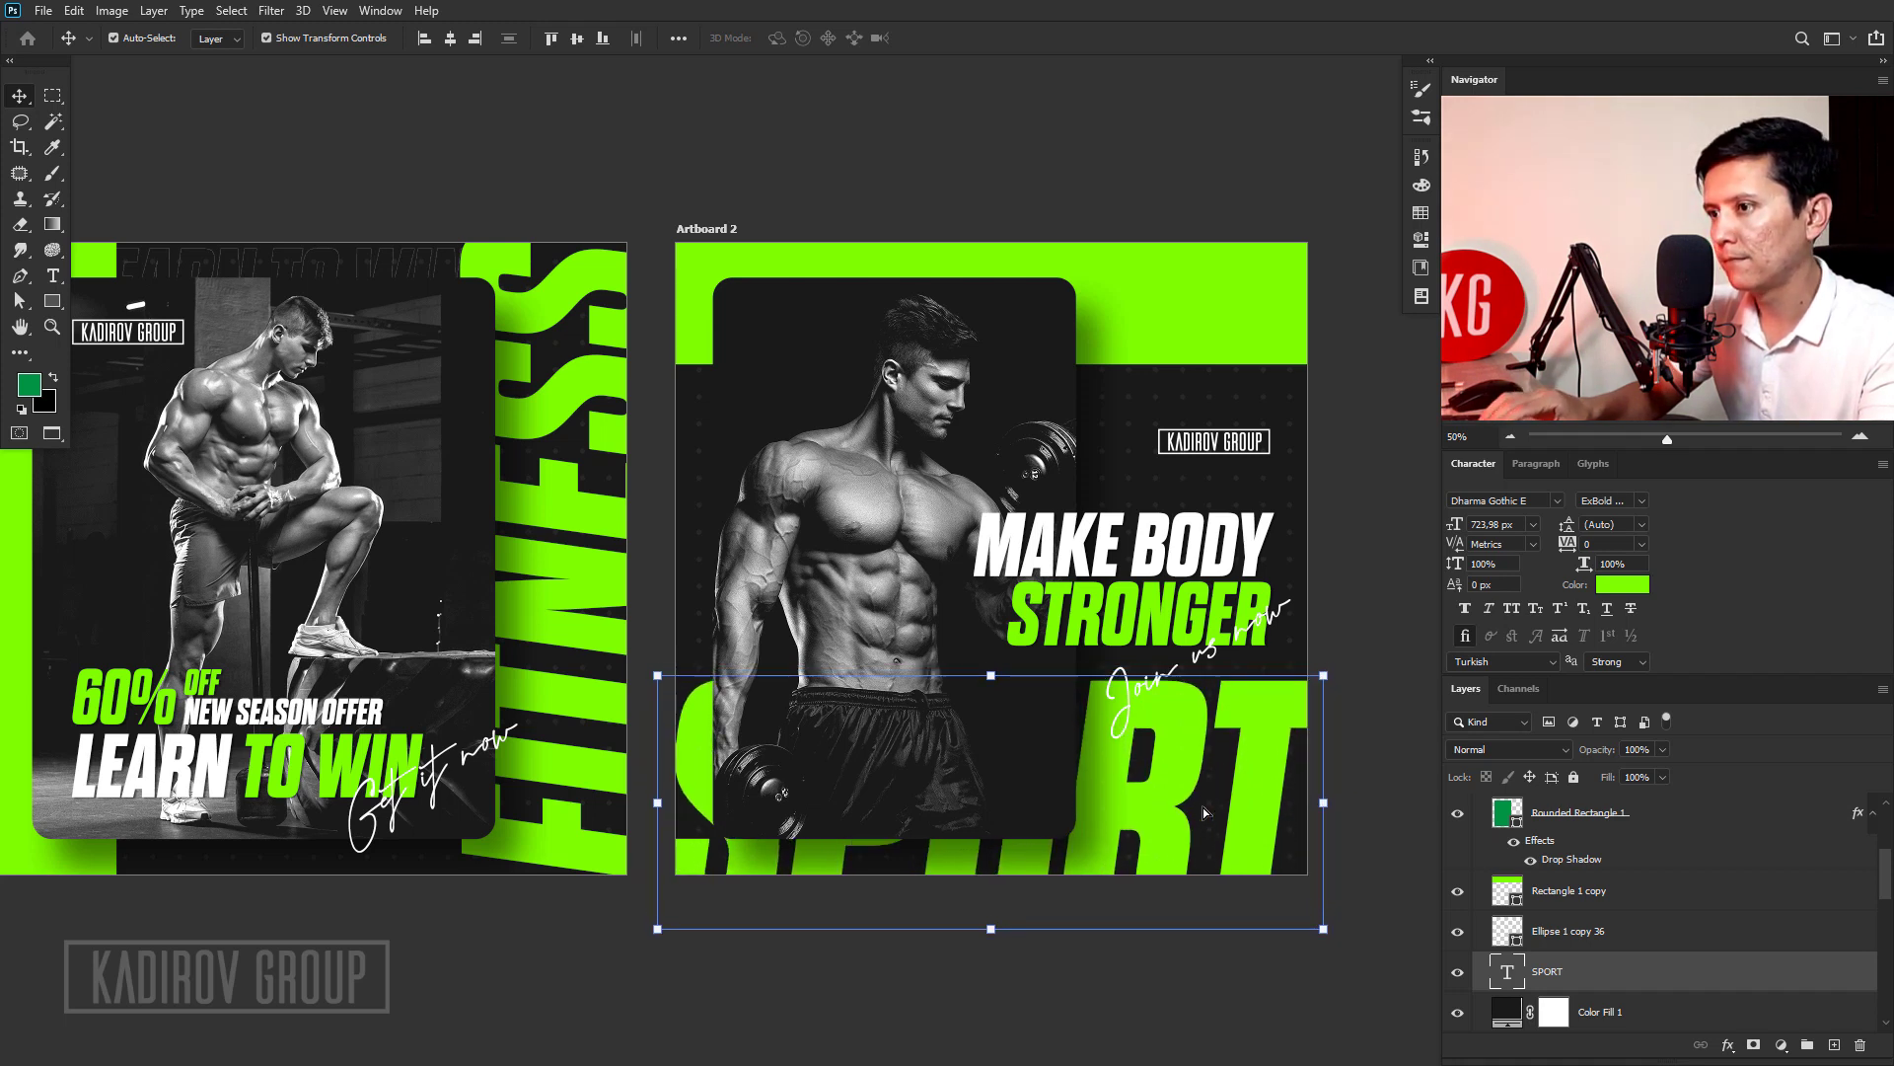
{"action": "key", "text": "shift+Up"}
{"action": "key", "text": "shift+Down"}
{"action": "key", "text": "shift+Up"}
{"action": "key", "text": "shift+Up"}
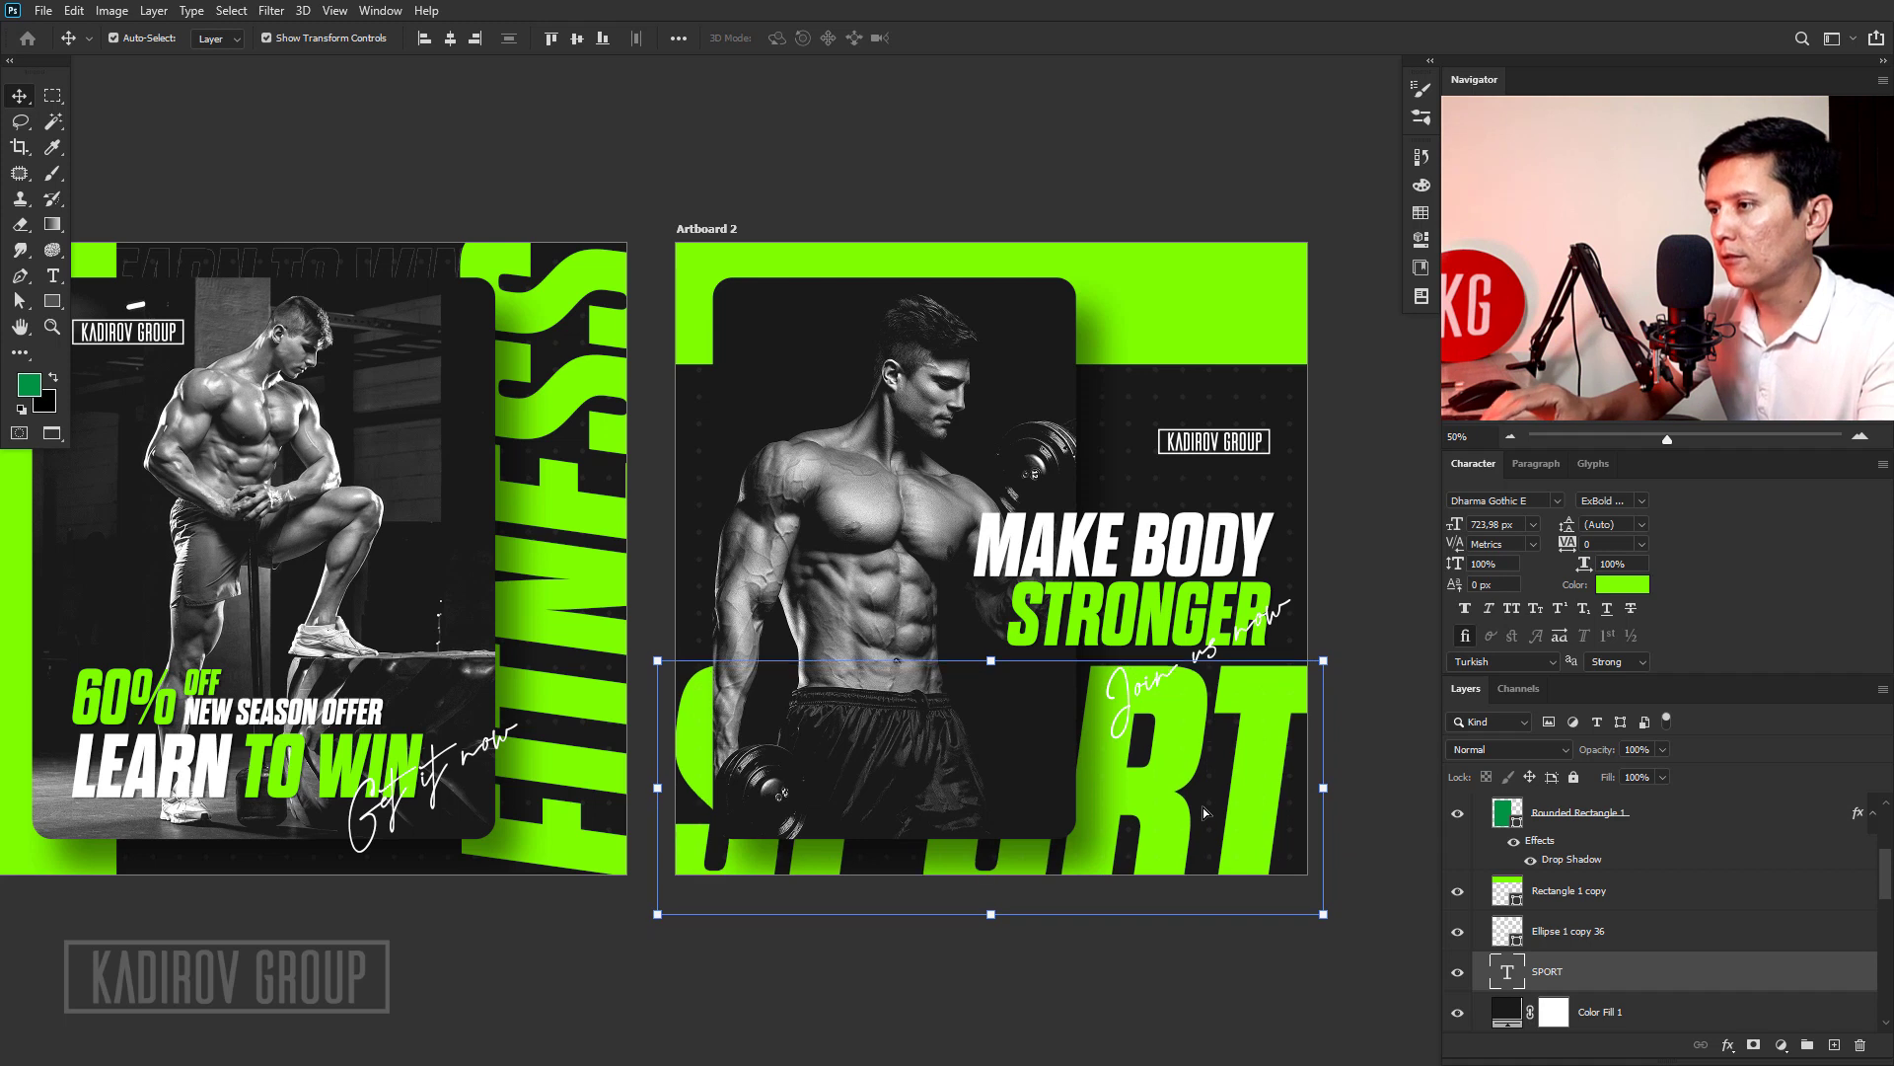
{"action": "key", "text": "shift+Down"}
{"action": "left_click", "coordinate": [1347, 533]}
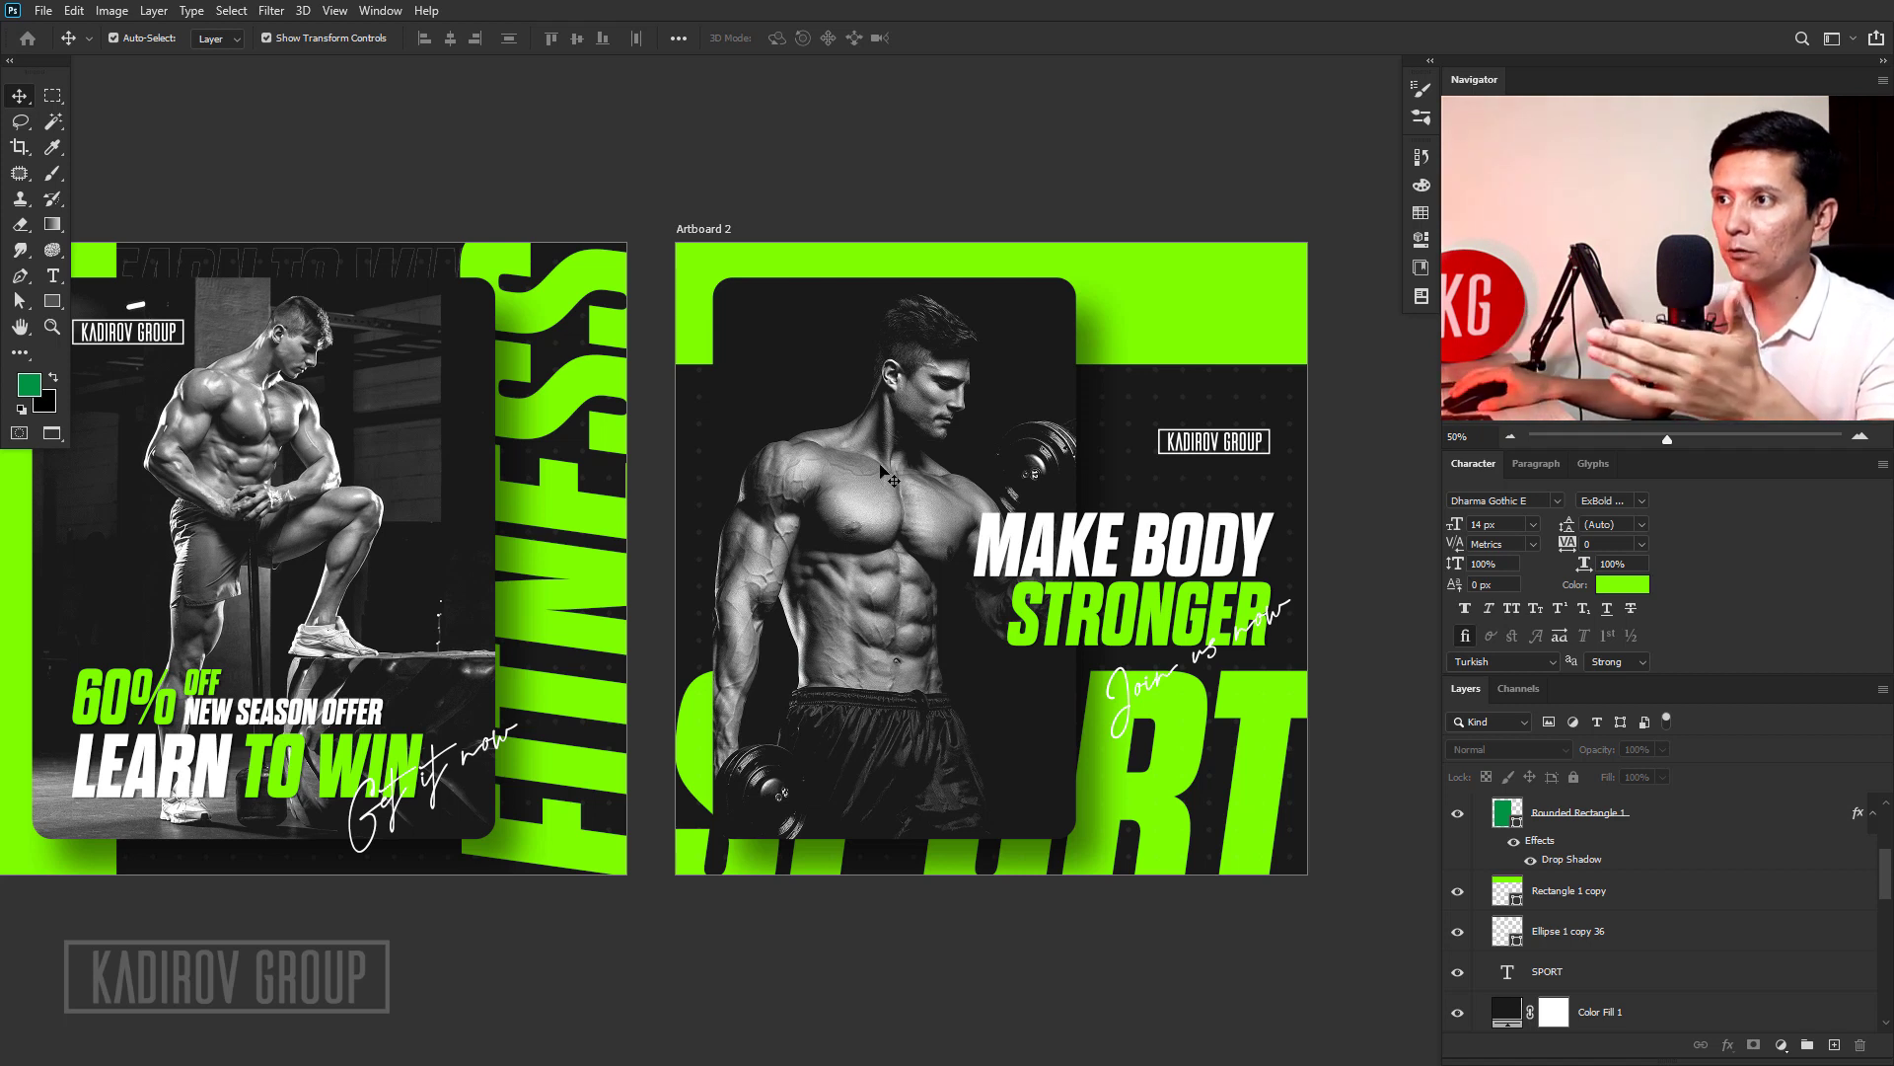
{"action": "left_click", "coordinate": [1202, 786]}
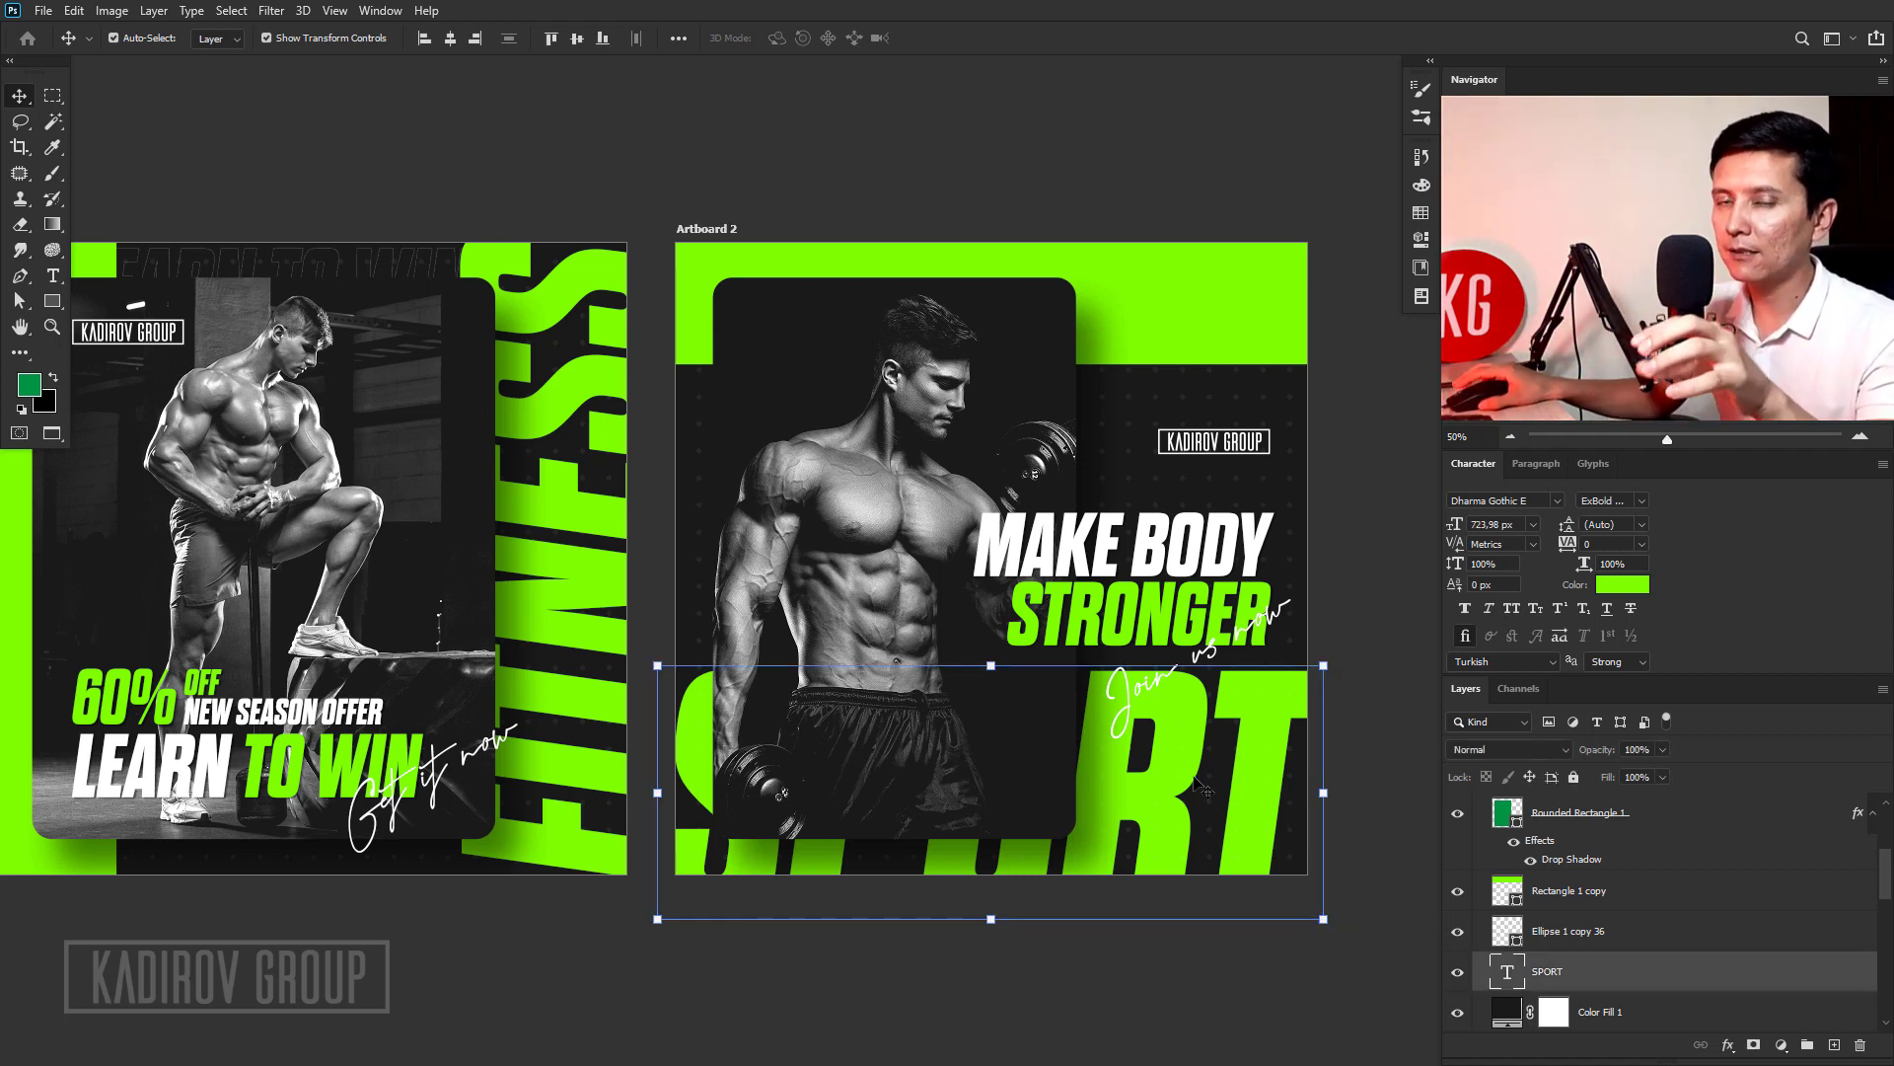
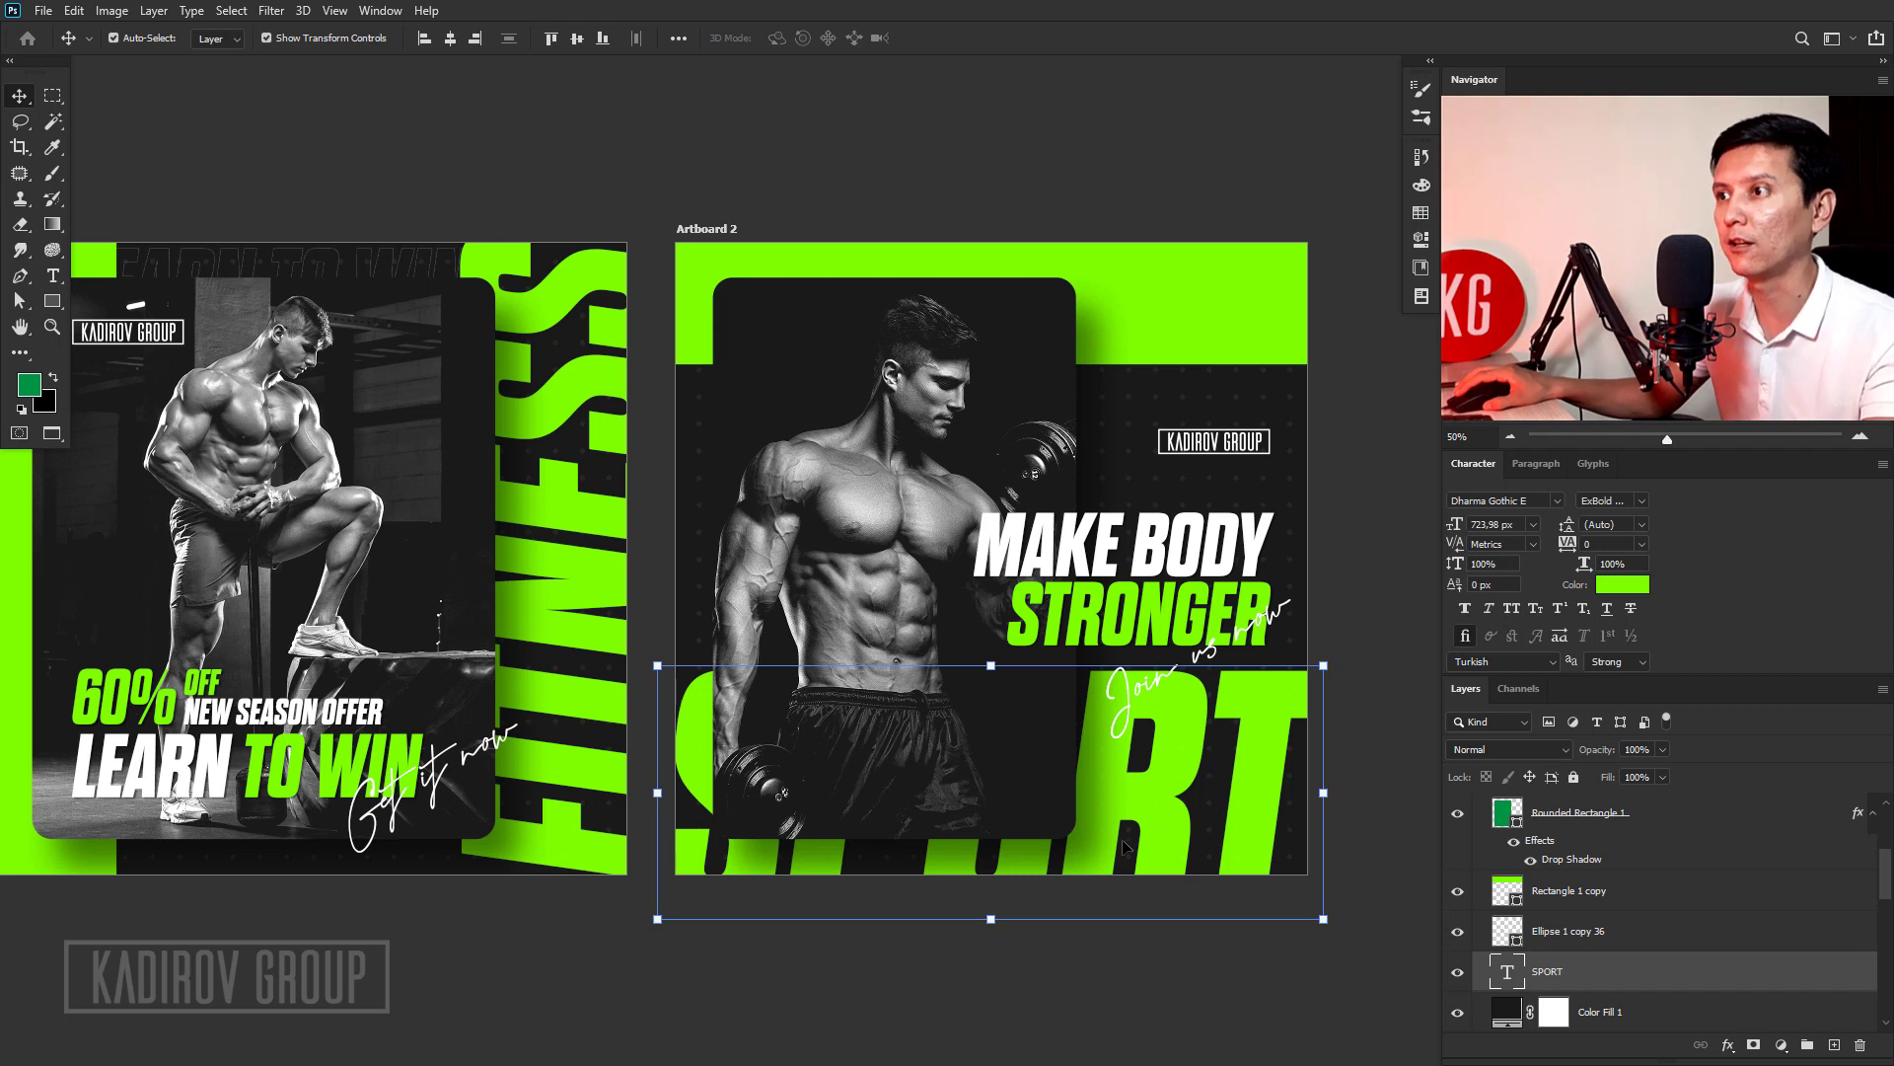
Nudge the MAKE BODY STRONGER and Join us now text layers slightly down.
{"action": "left_click", "coordinate": [1273, 613]}
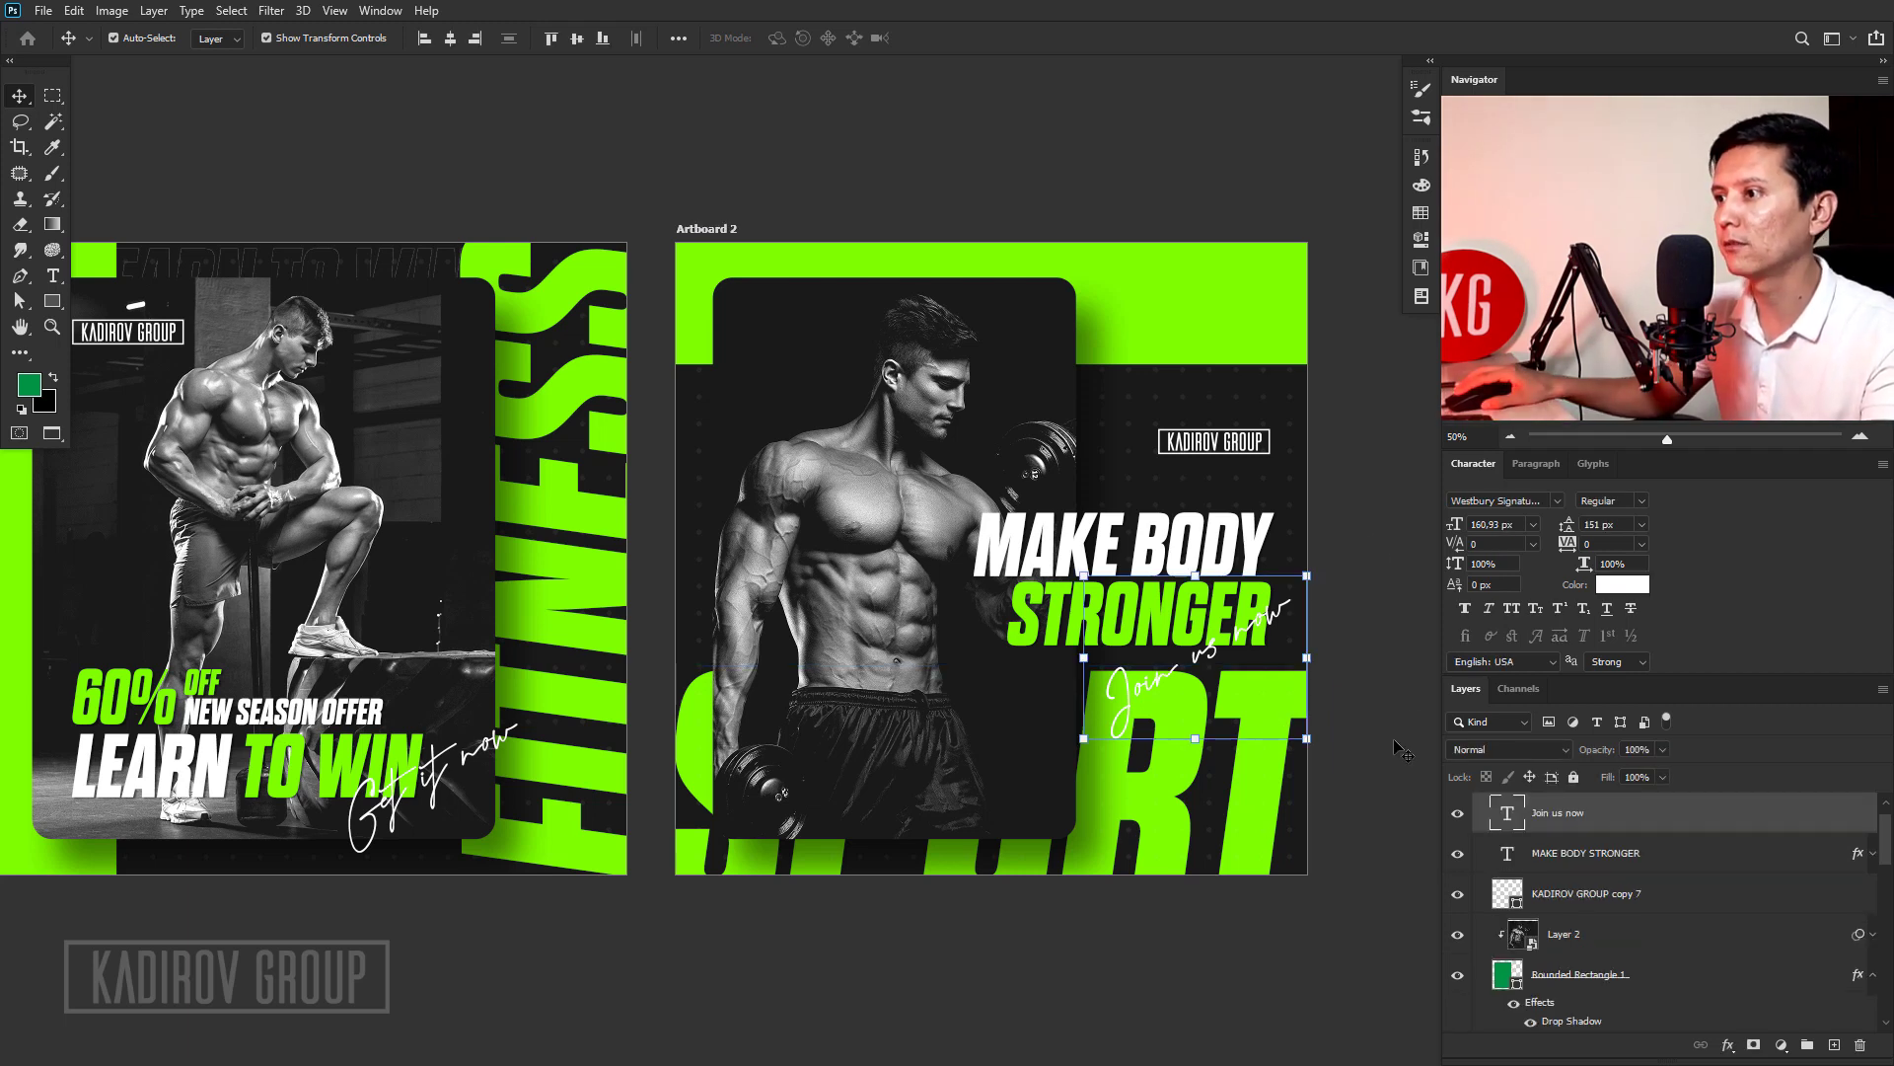
{"action": "left_click", "coordinate": [1268, 825]}
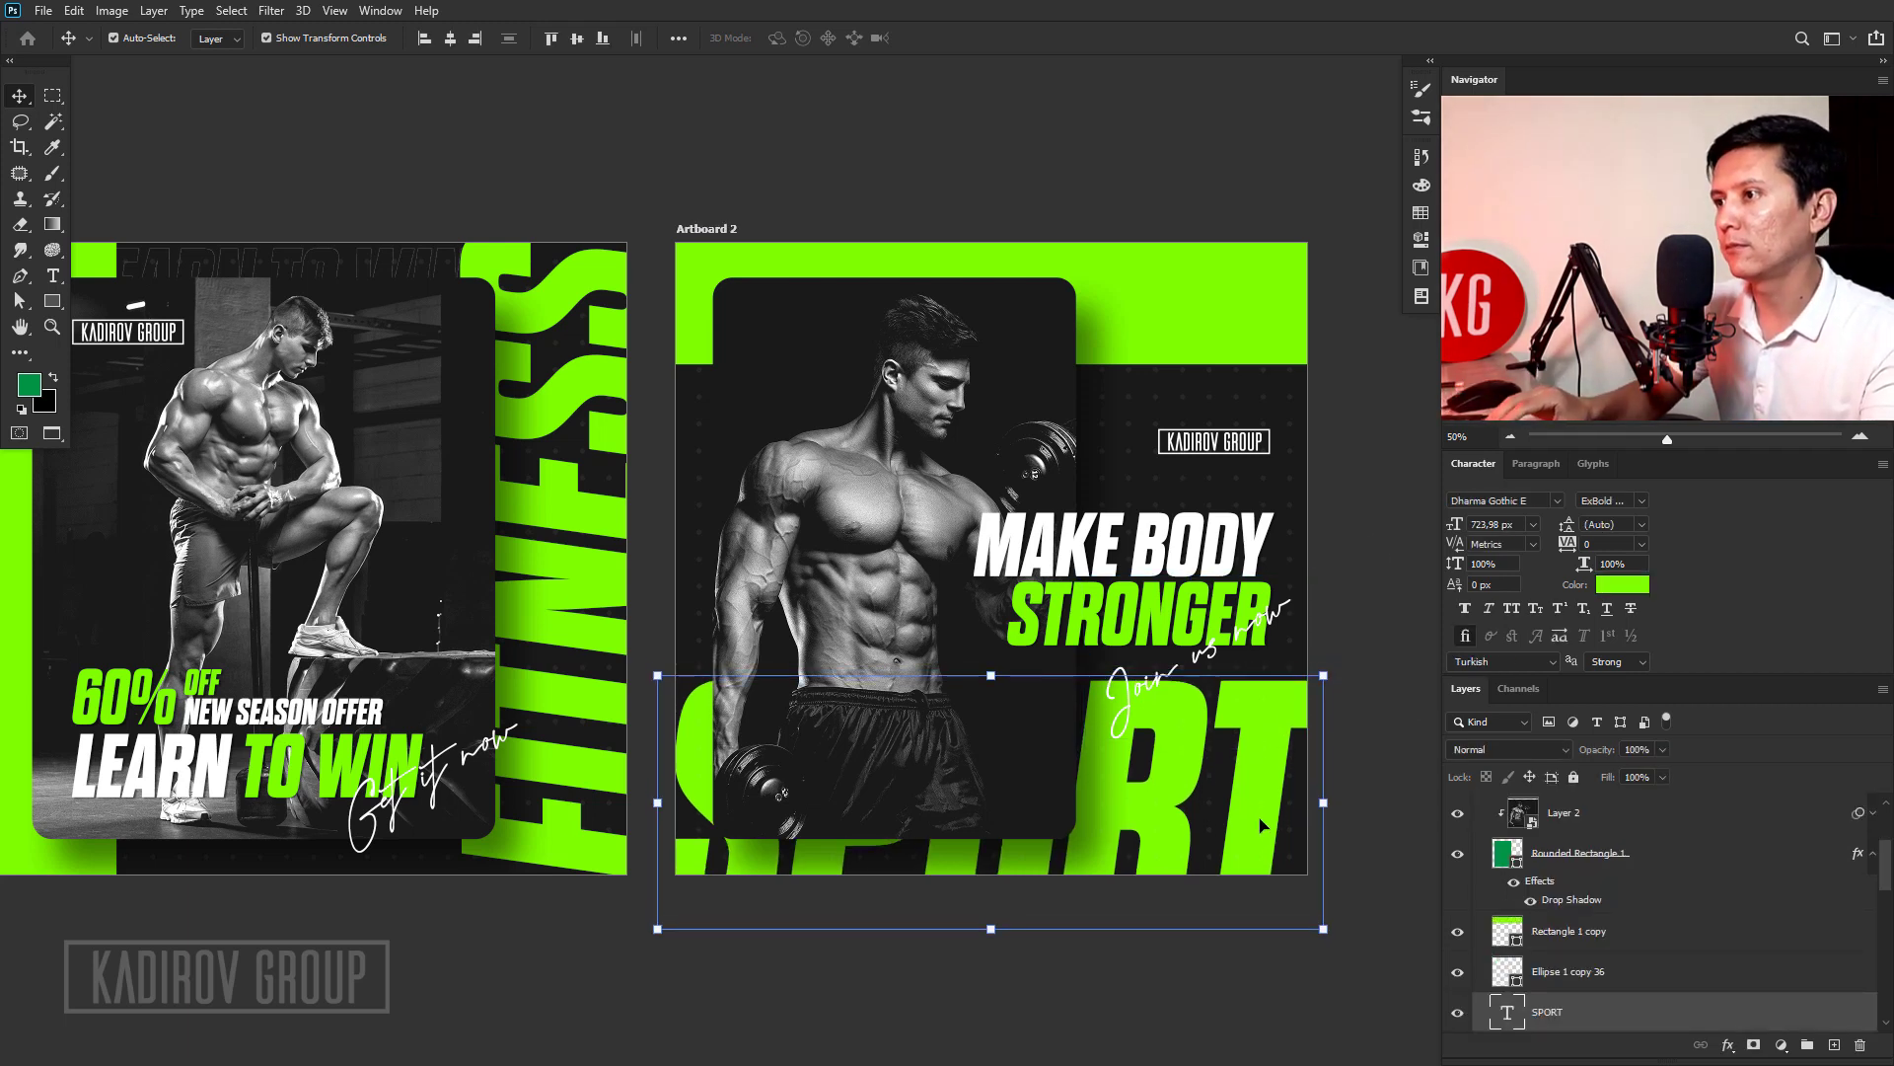
{"action": "left_click", "coordinate": [1264, 595]}
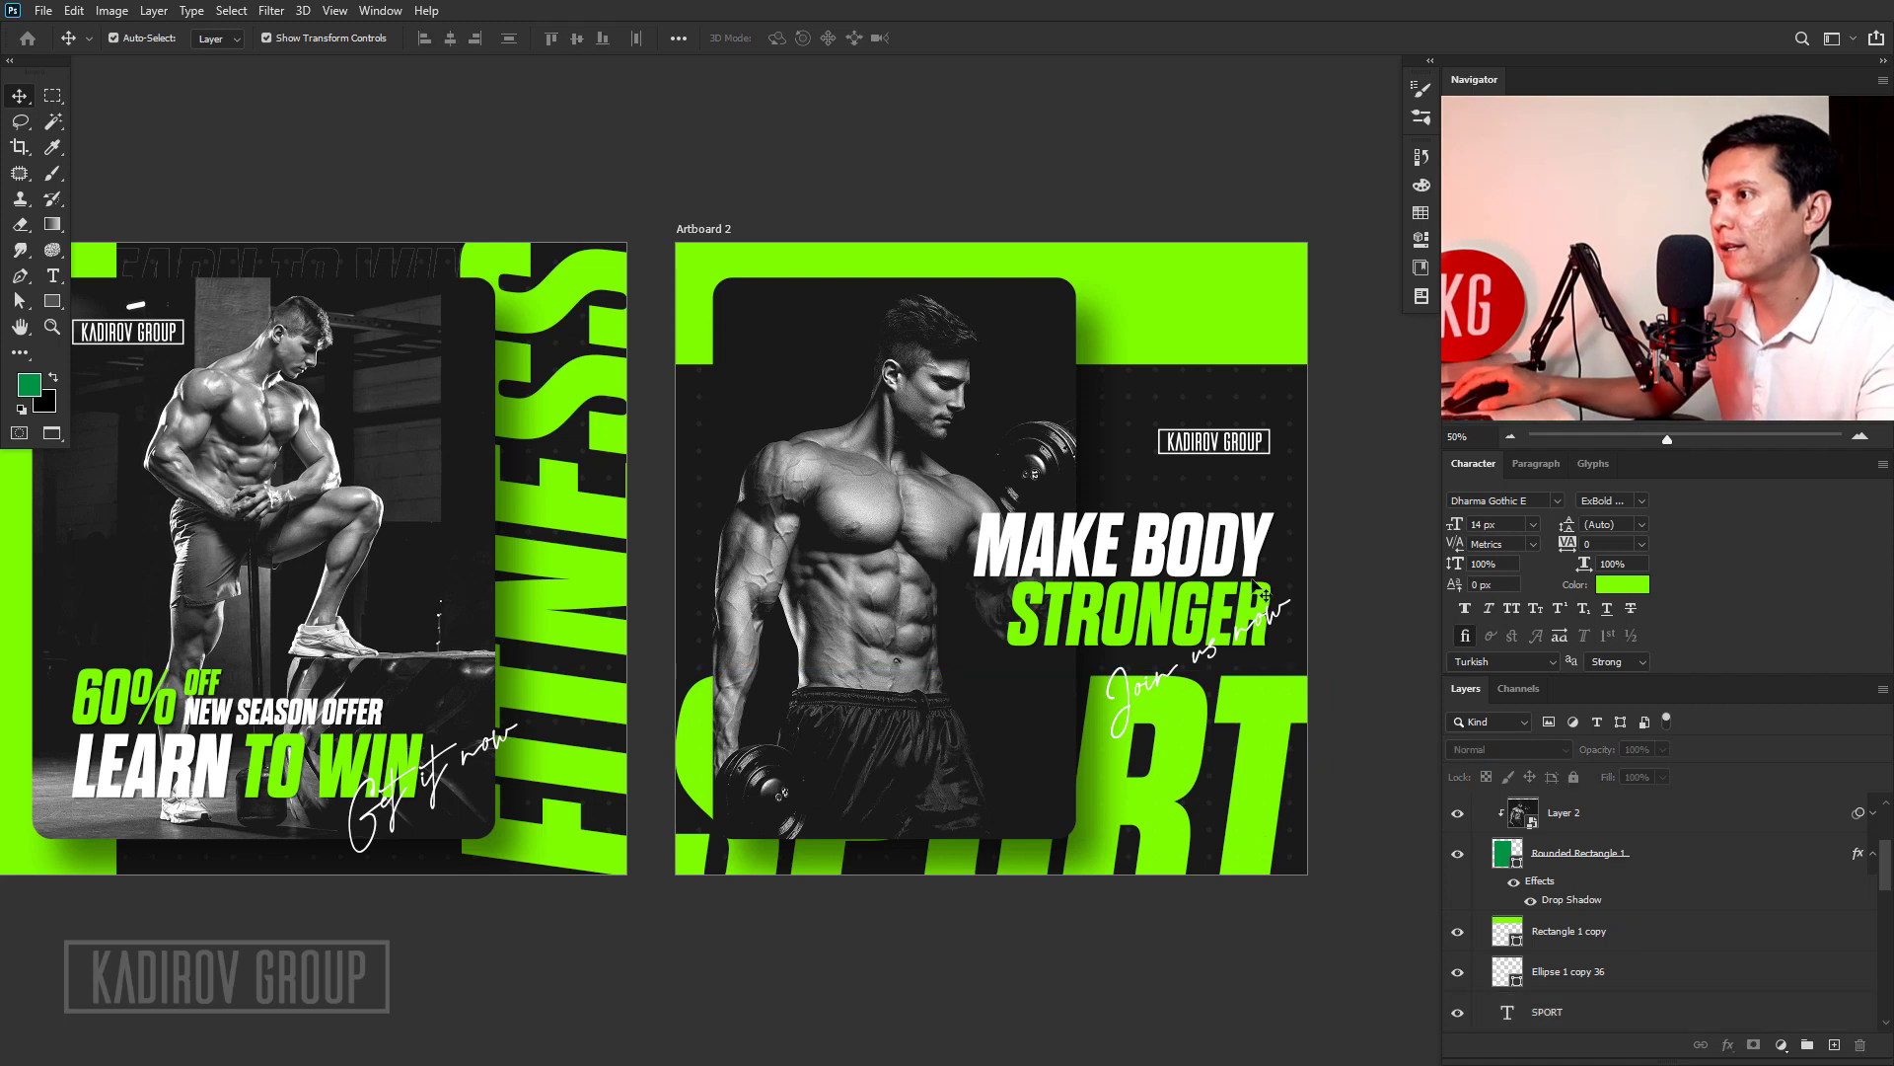
{"action": "left_click", "coordinate": [1230, 636]}
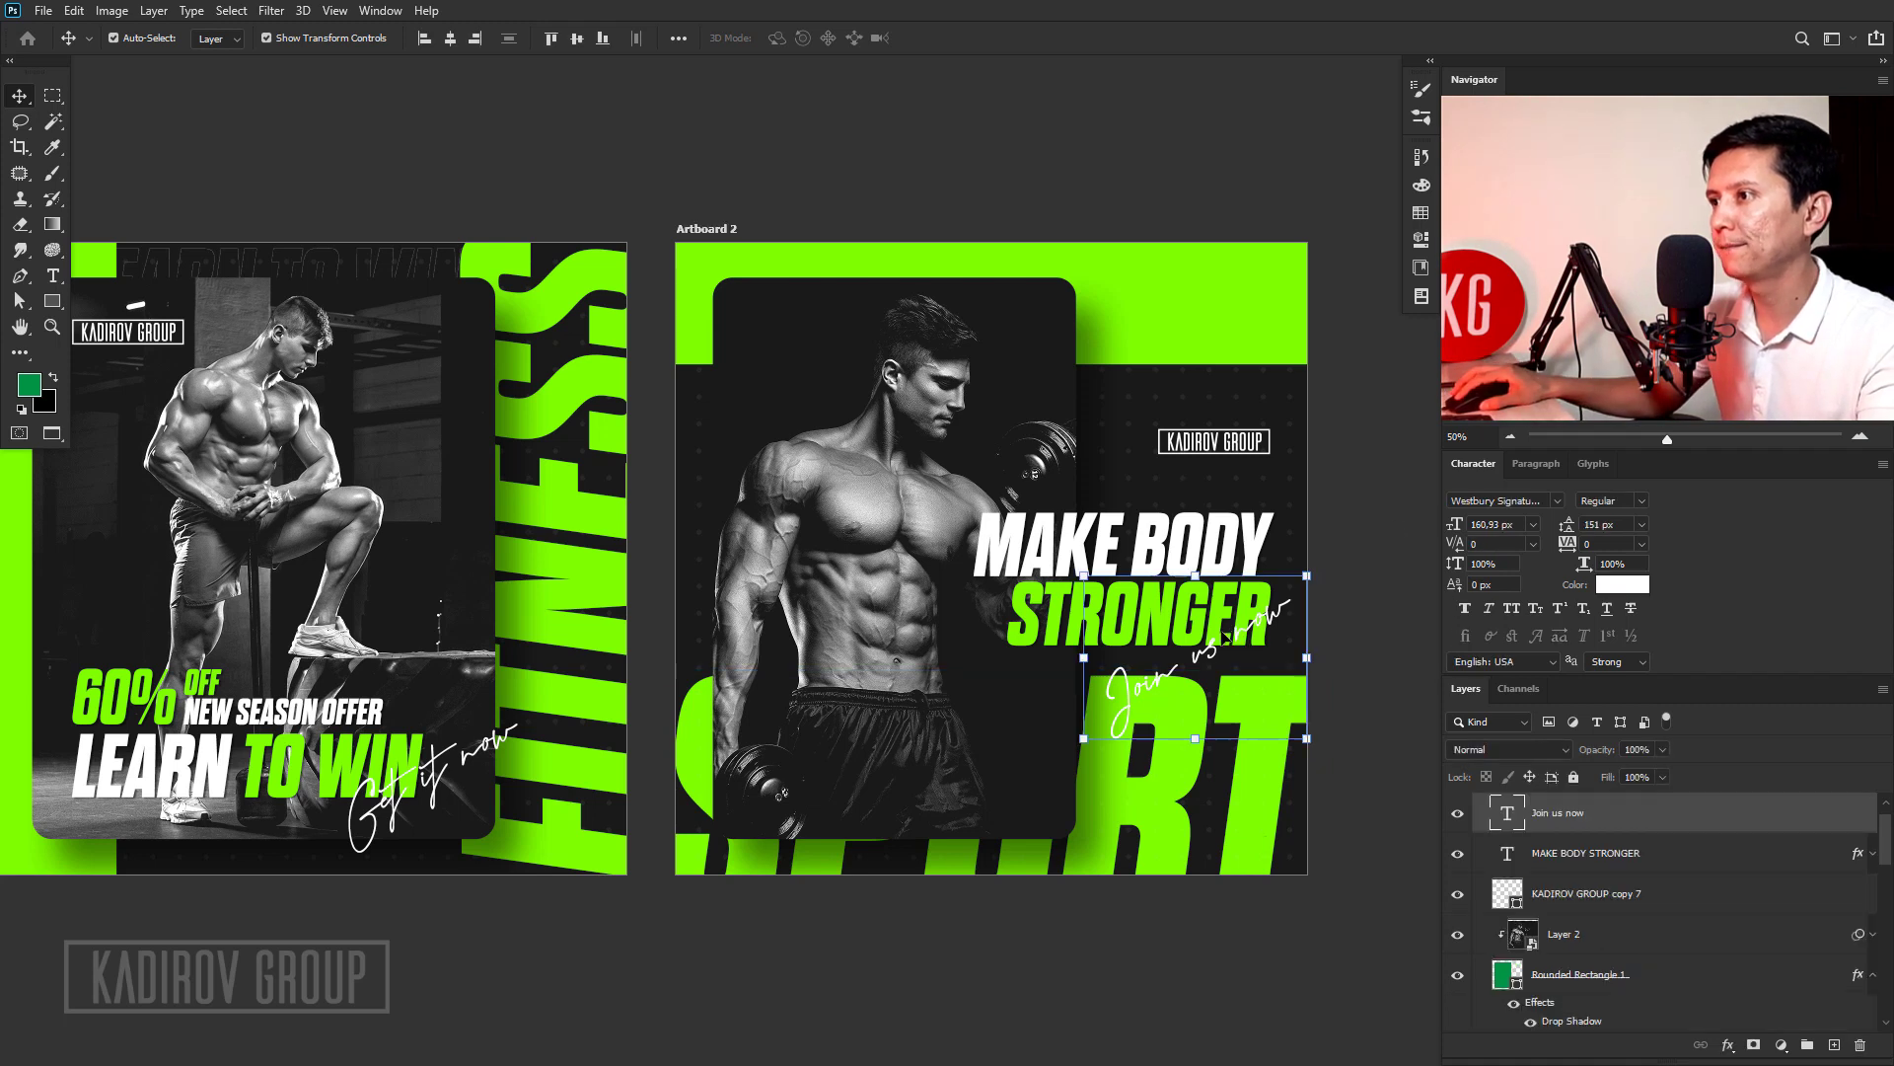
{"action": "left_click", "coordinate": [1129, 538], "text": "shift"}
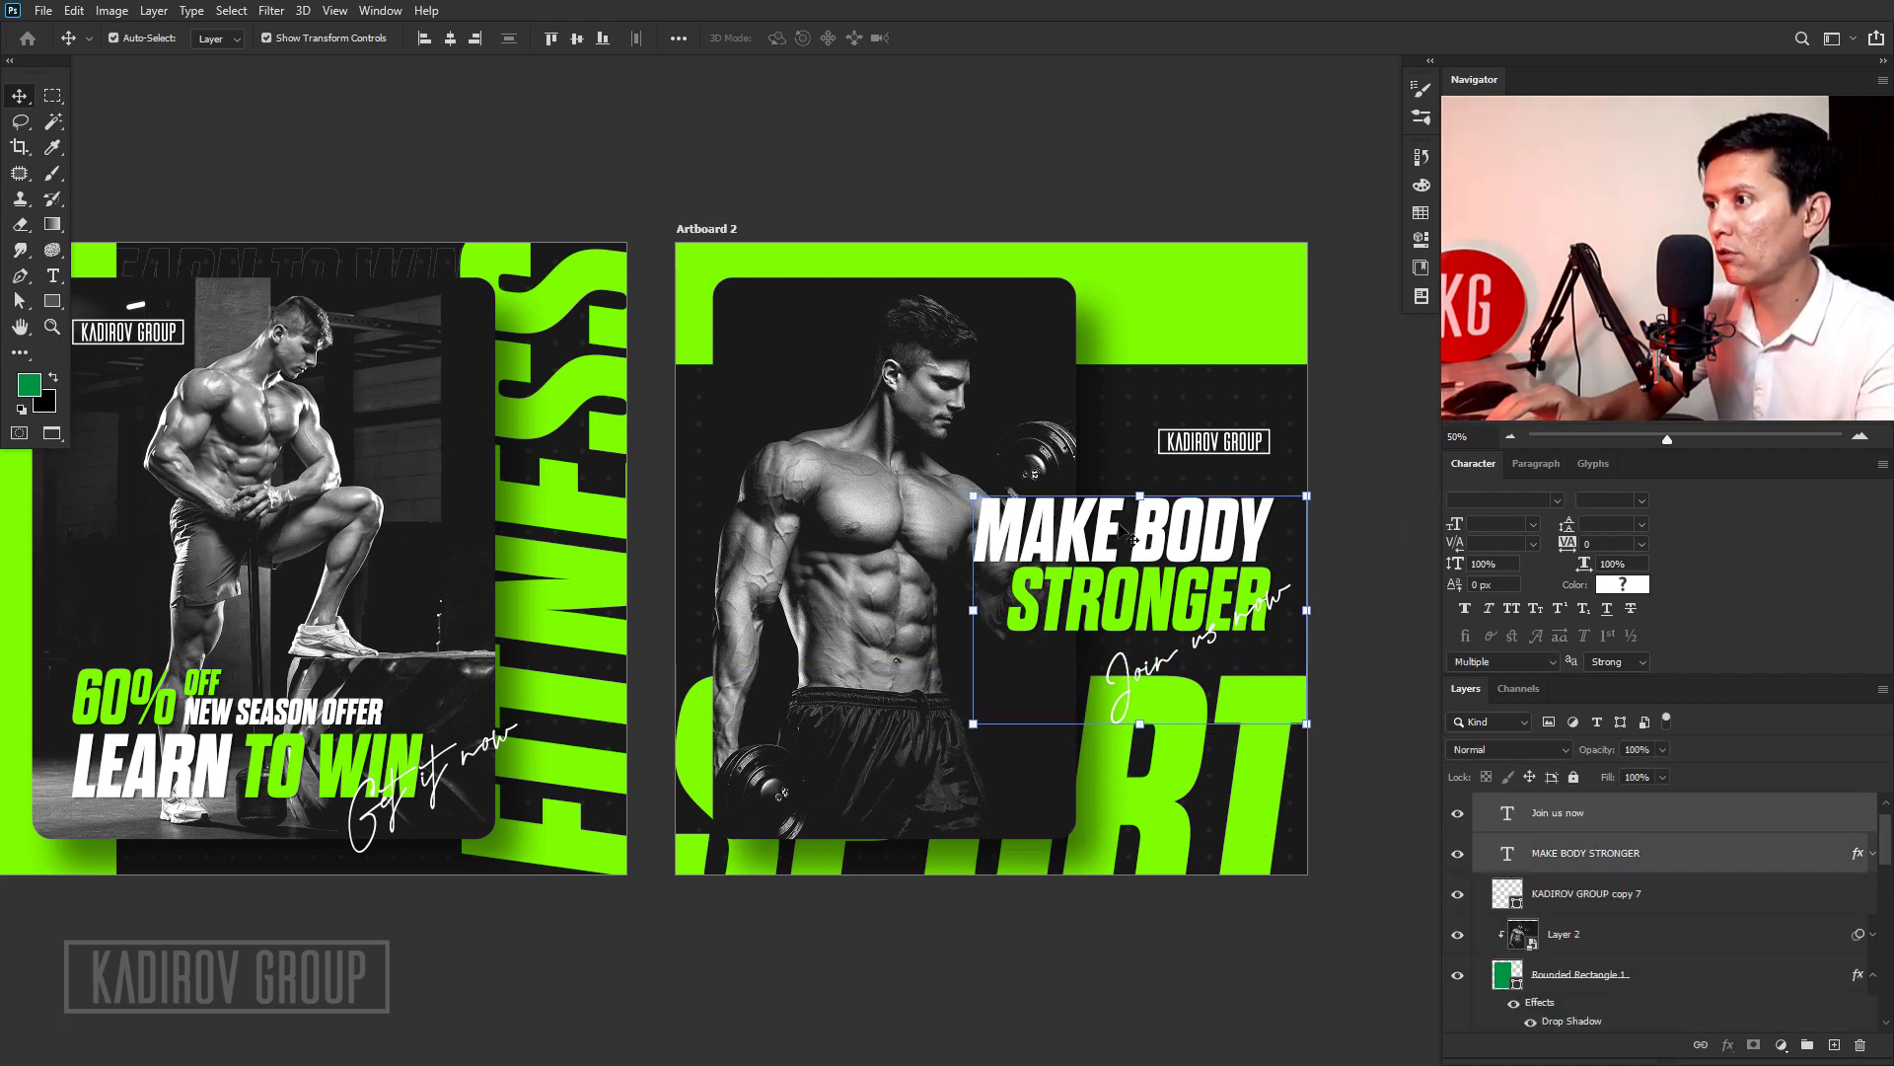
{"action": "key", "text": "Down"}
{"action": "key", "text": "Down"}
{"action": "key", "text": "Down"}
Select the SPORT CLUB text layer and move it into Artboard 2's layer stack.
{"action": "left_click", "coordinate": [1345, 337]}
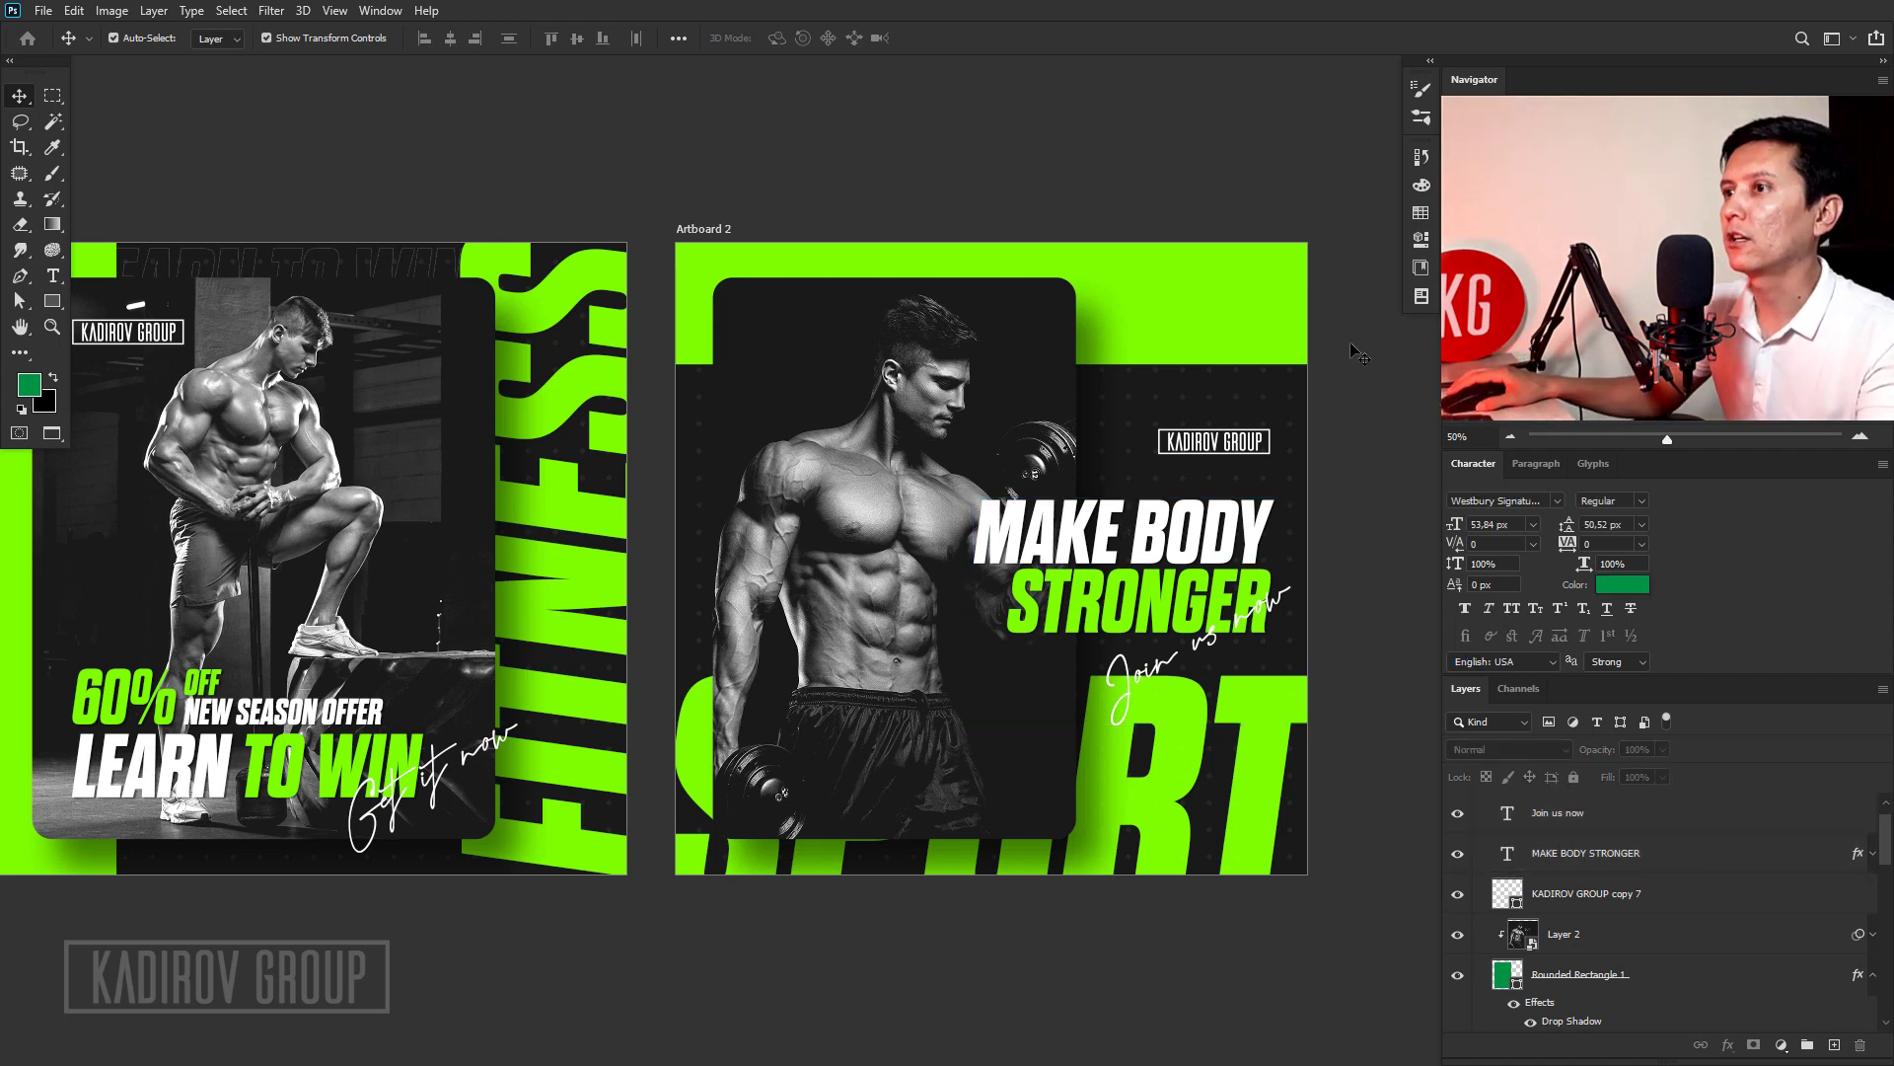
{"action": "key", "text": "alt+bracketleft"}
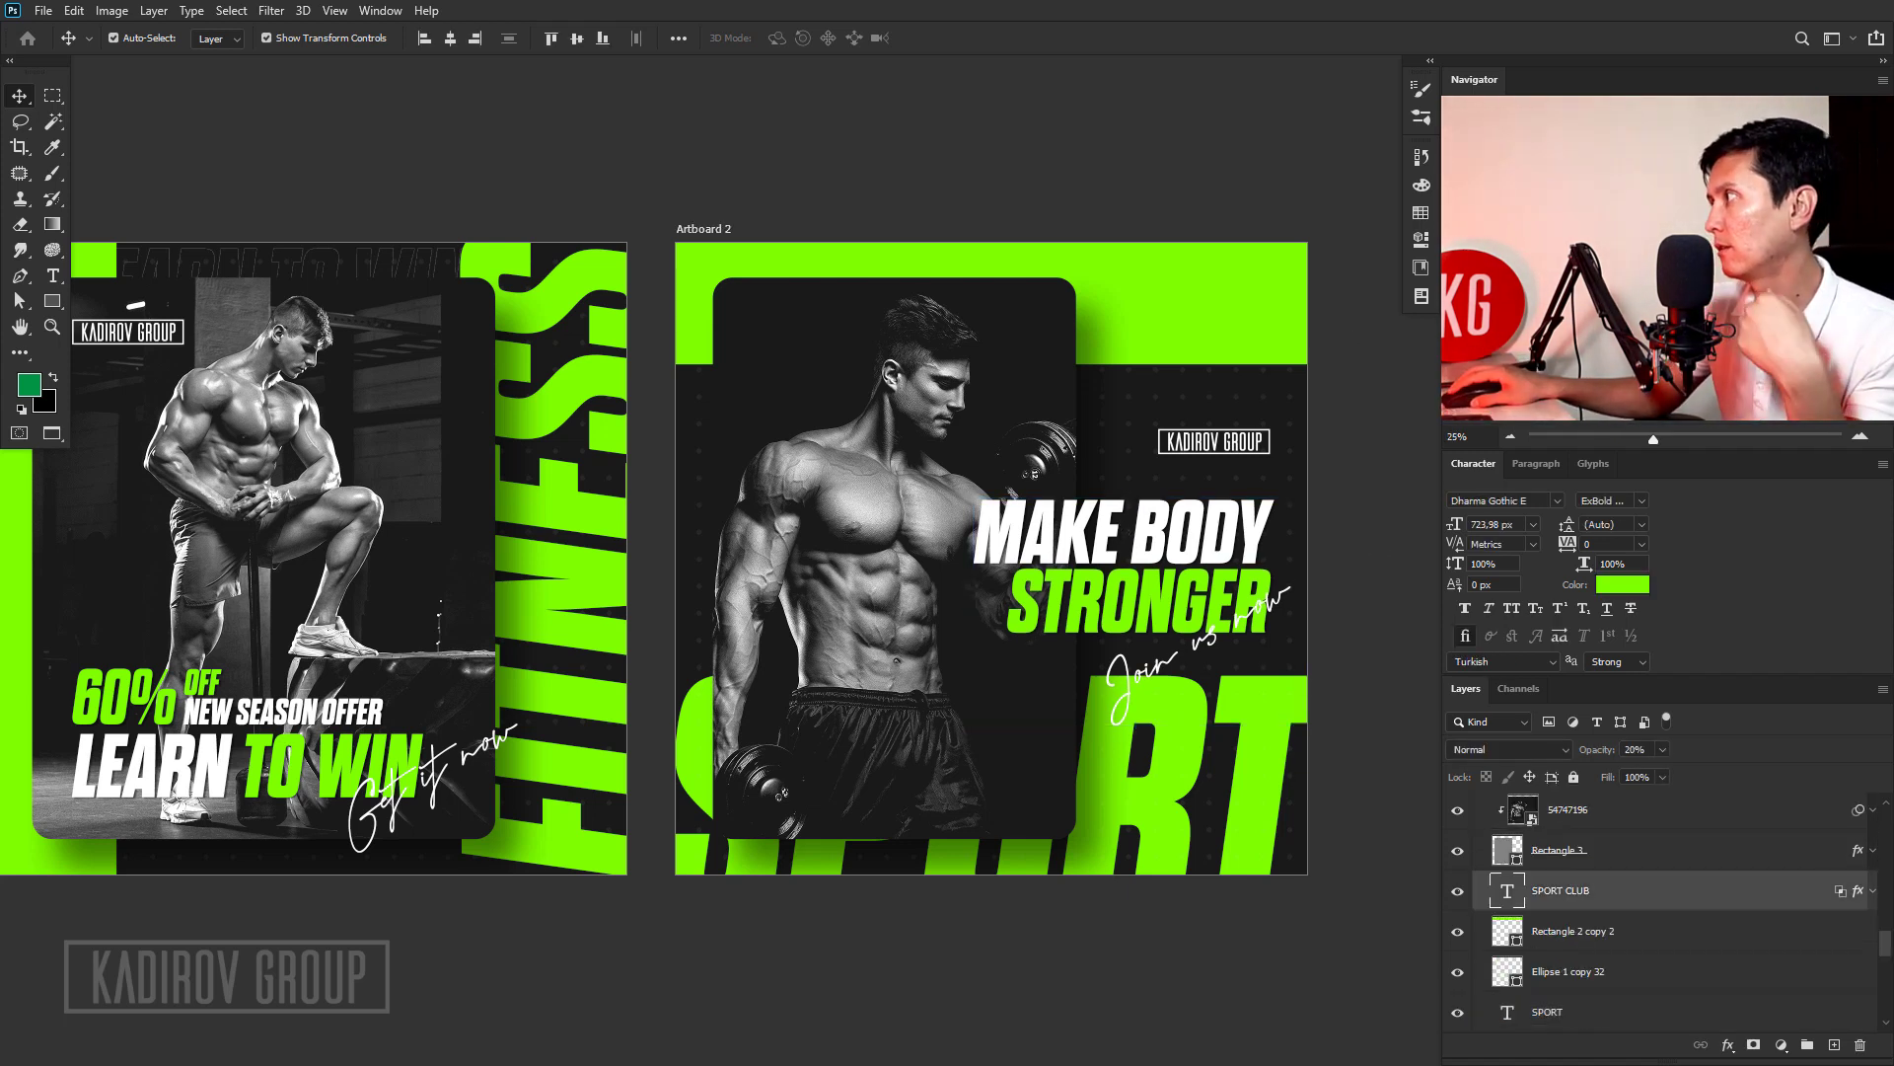
{"action": "key", "text": "ctrl+shift+bracketright"}
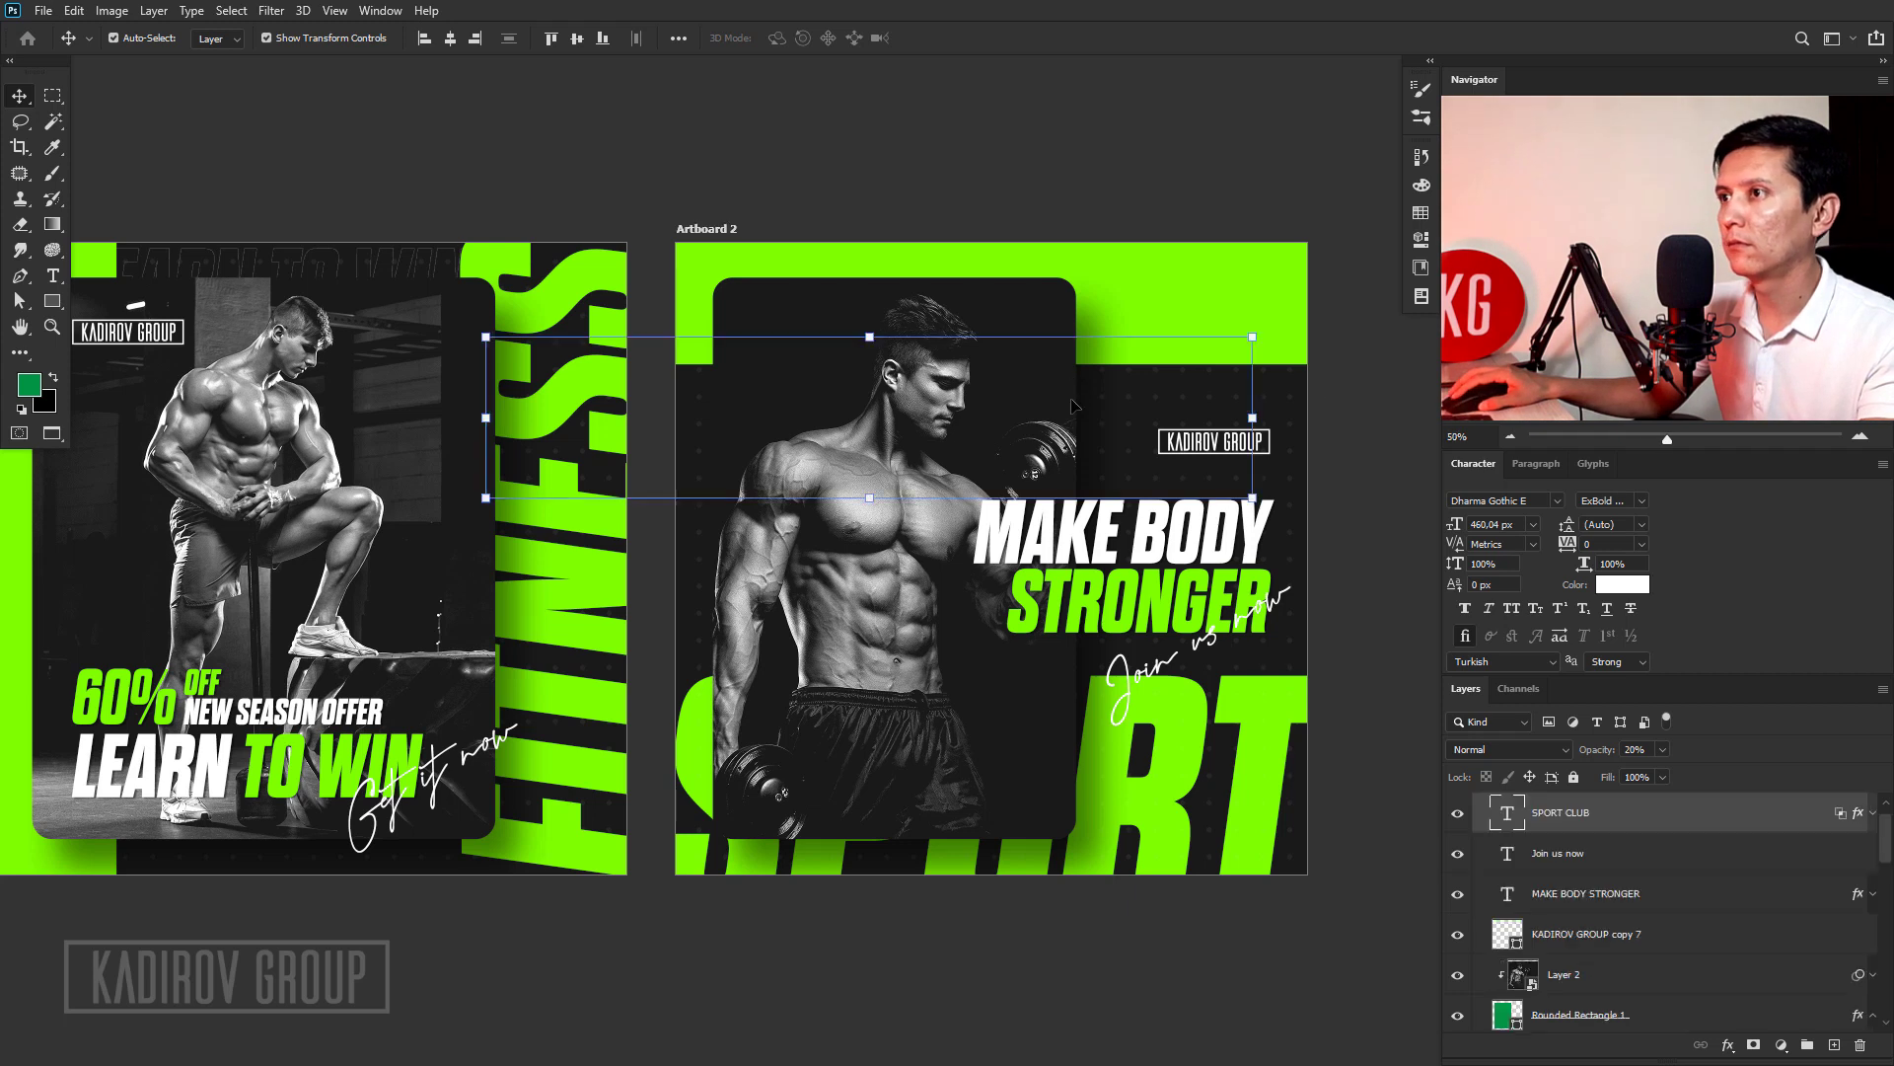
Drag SPORT CLUB into the top green band, layered just above the green rectangle.
{"action": "left_click_drag", "start_coordinate": [1137, 407], "coordinate": [1239, 310]}
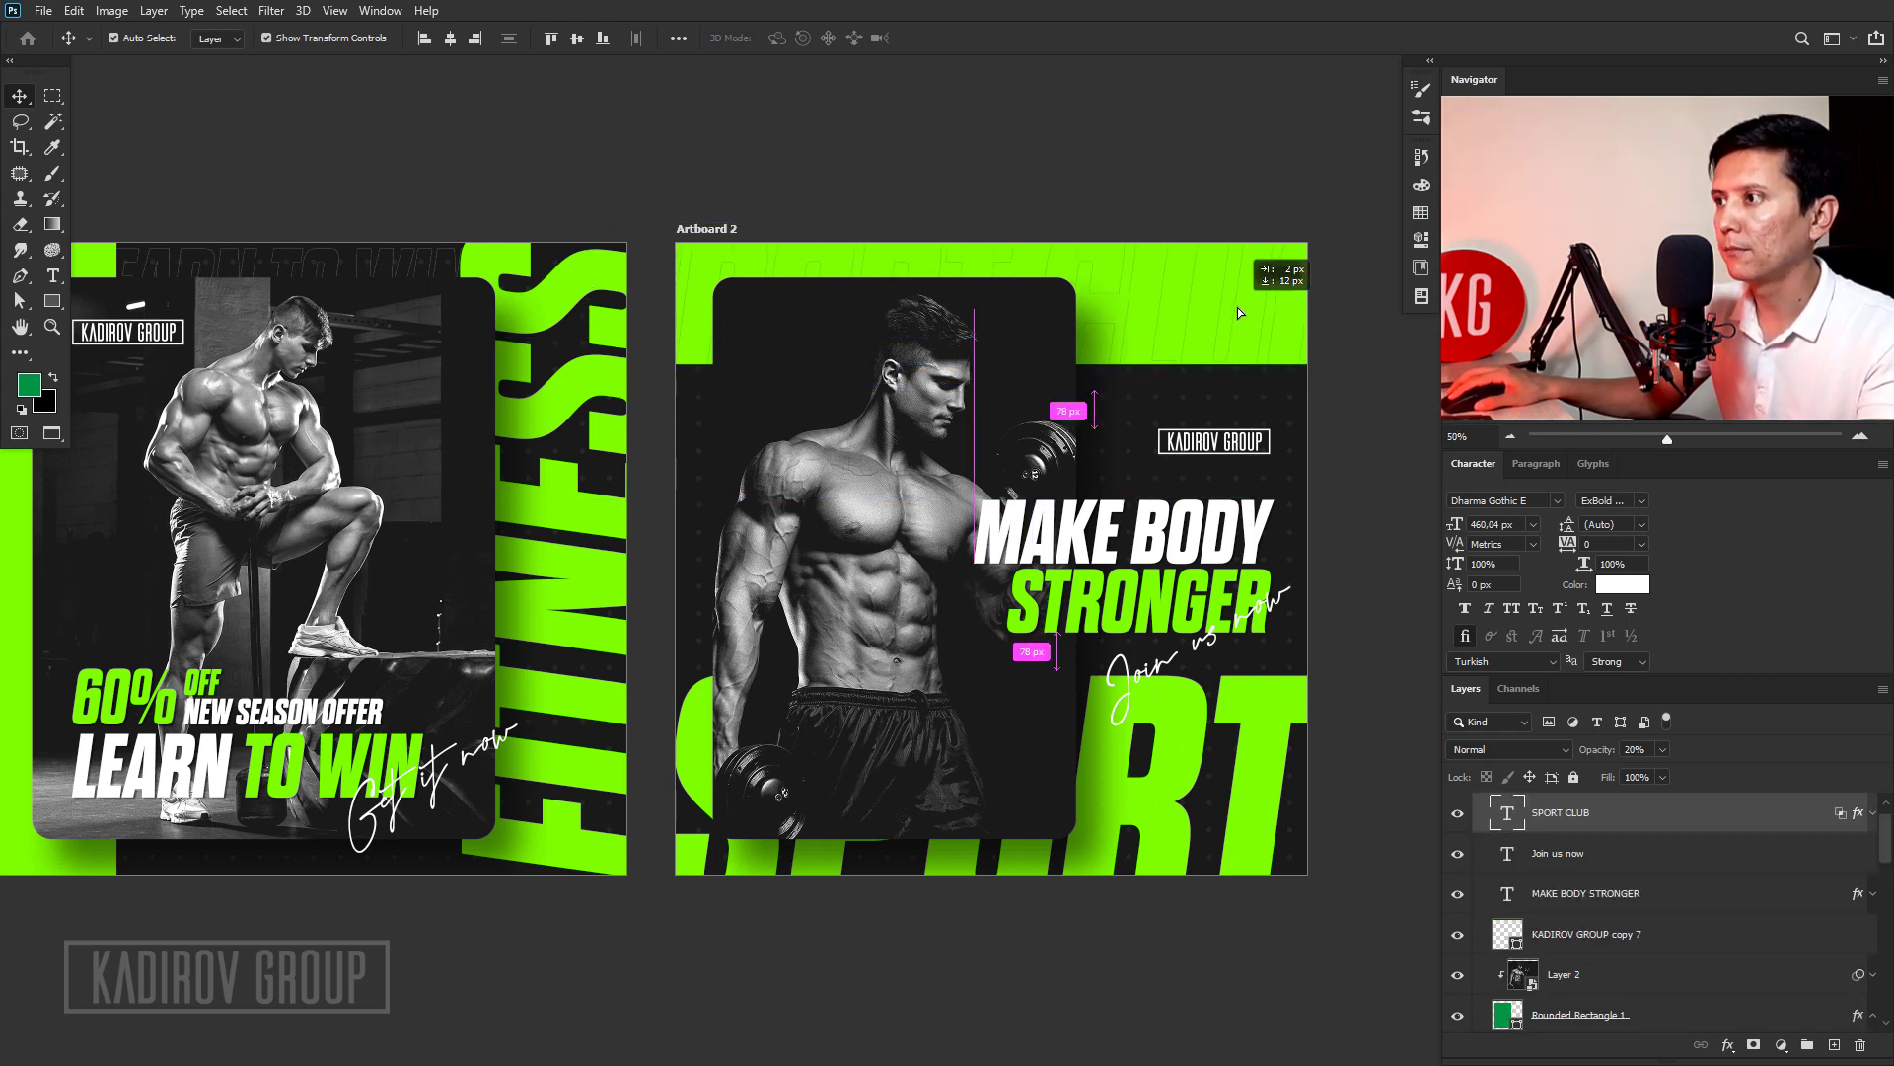
{"action": "scroll", "coordinate": [1602, 812], "scroll_direction": "up", "scroll_amount": 1}
{"action": "scroll", "coordinate": [1601, 824], "scroll_direction": "up", "scroll_amount": 1}
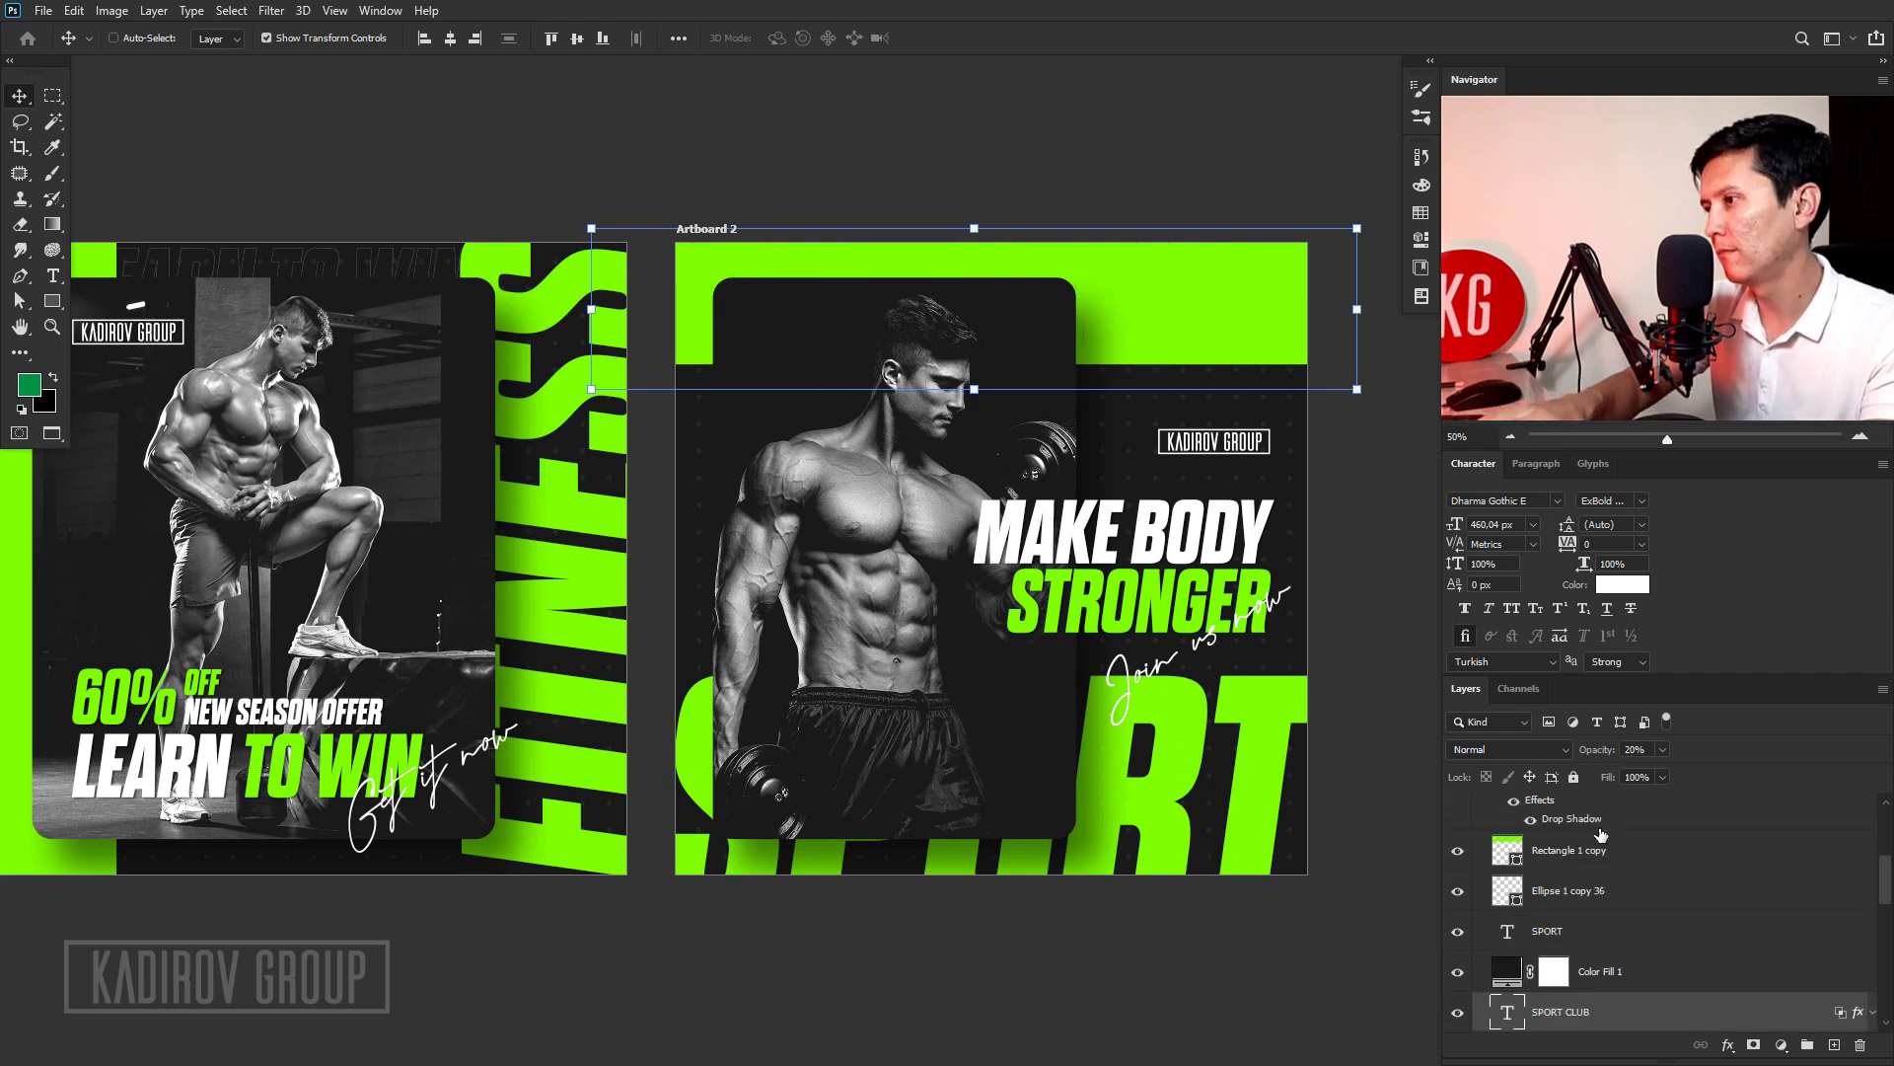
{"action": "scroll", "coordinate": [1600, 834], "scroll_direction": "up", "scroll_amount": 1}
{"action": "key", "text": "ctrl+bracketright"}
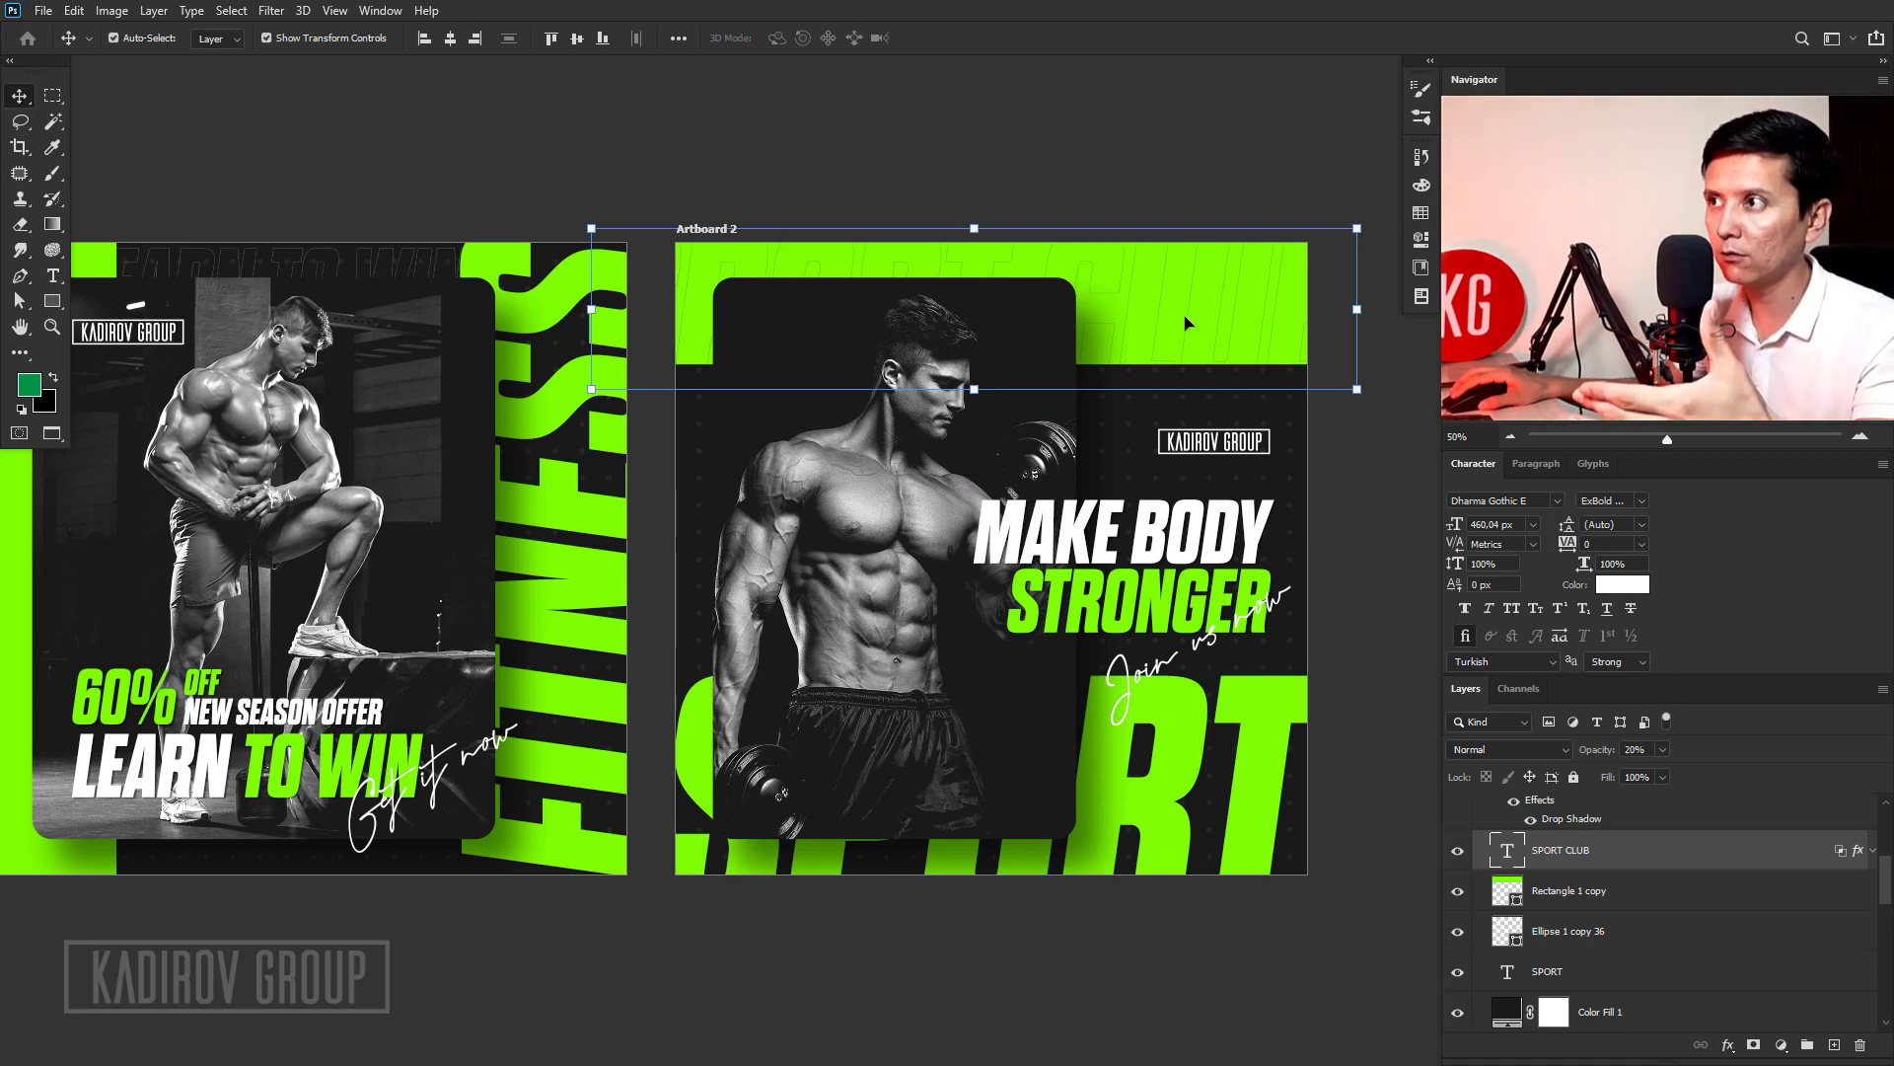
Nudge SPORT CLUB up and slightly right, then deselect it.
{"action": "scroll", "coordinate": [1131, 255], "scroll_direction": "up", "scroll_amount": 2}
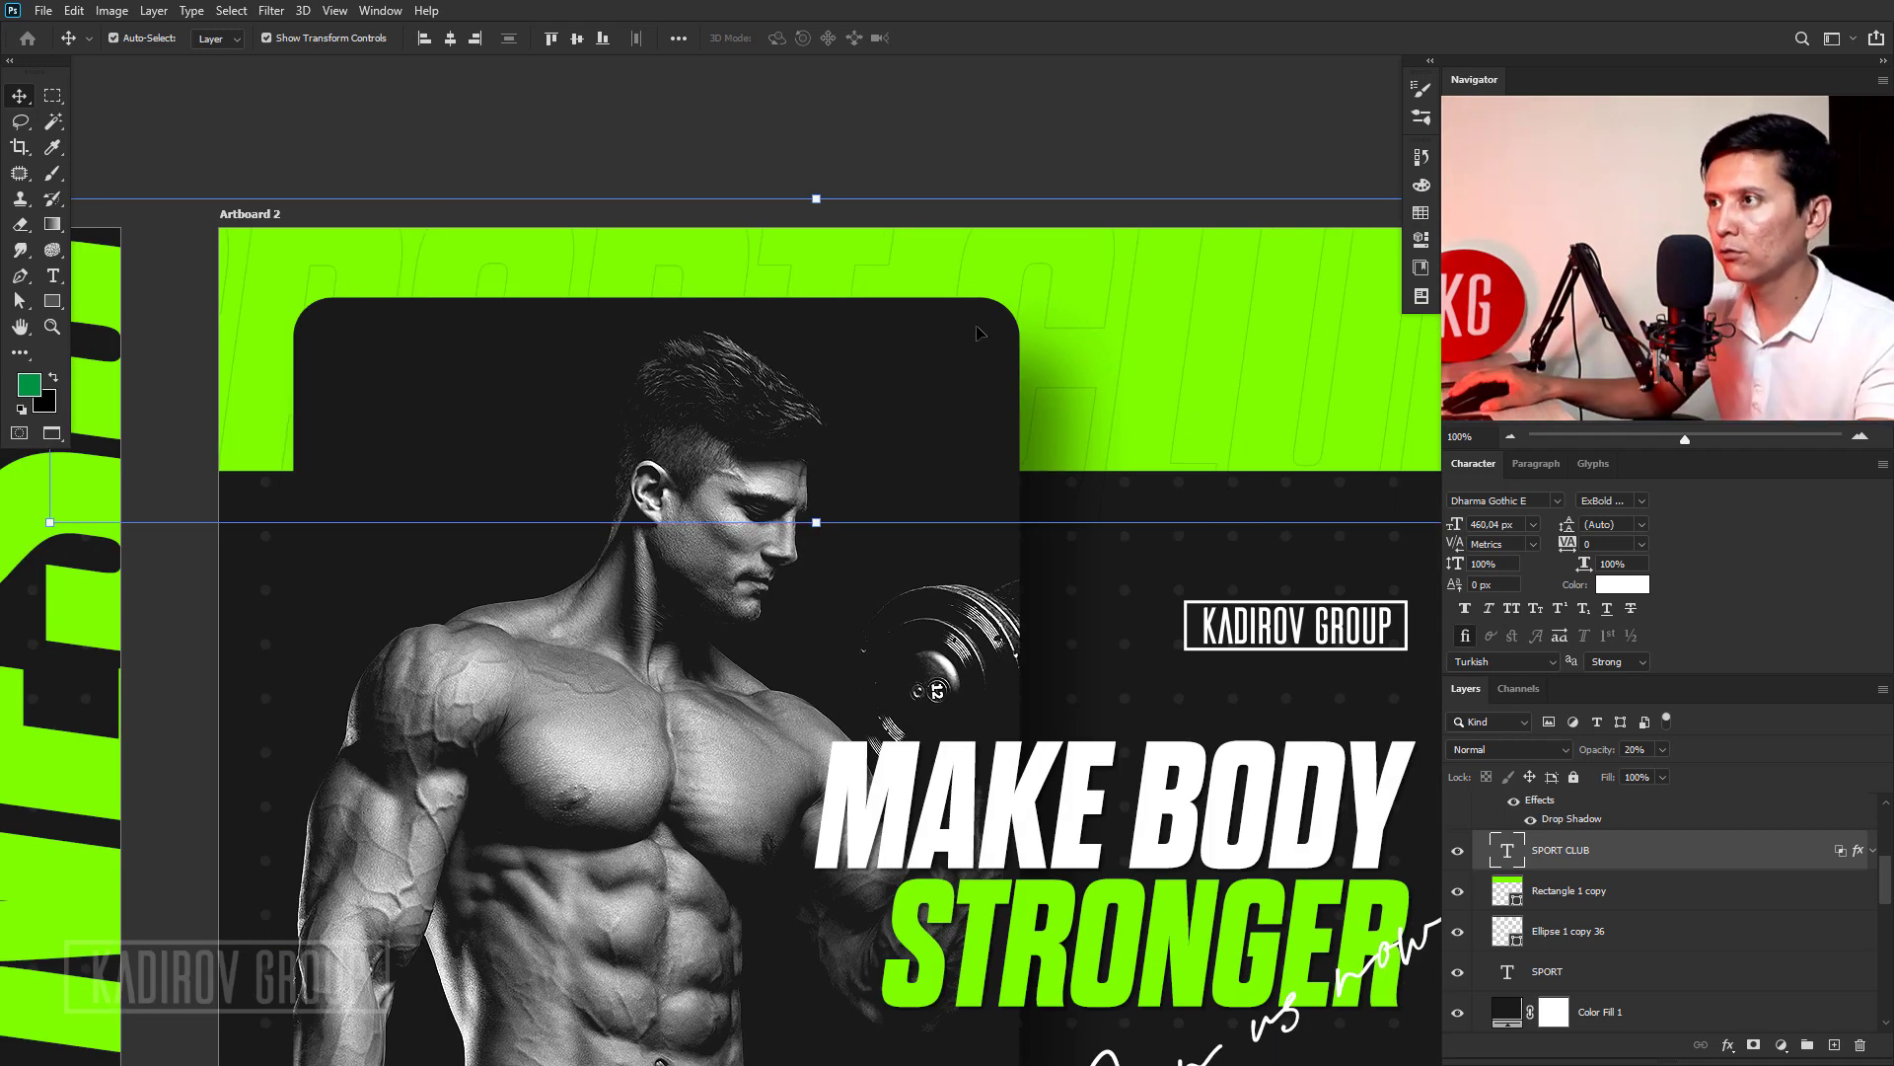
{"action": "scroll", "coordinate": [1064, 332], "scroll_direction": "down", "scroll_amount": 1}
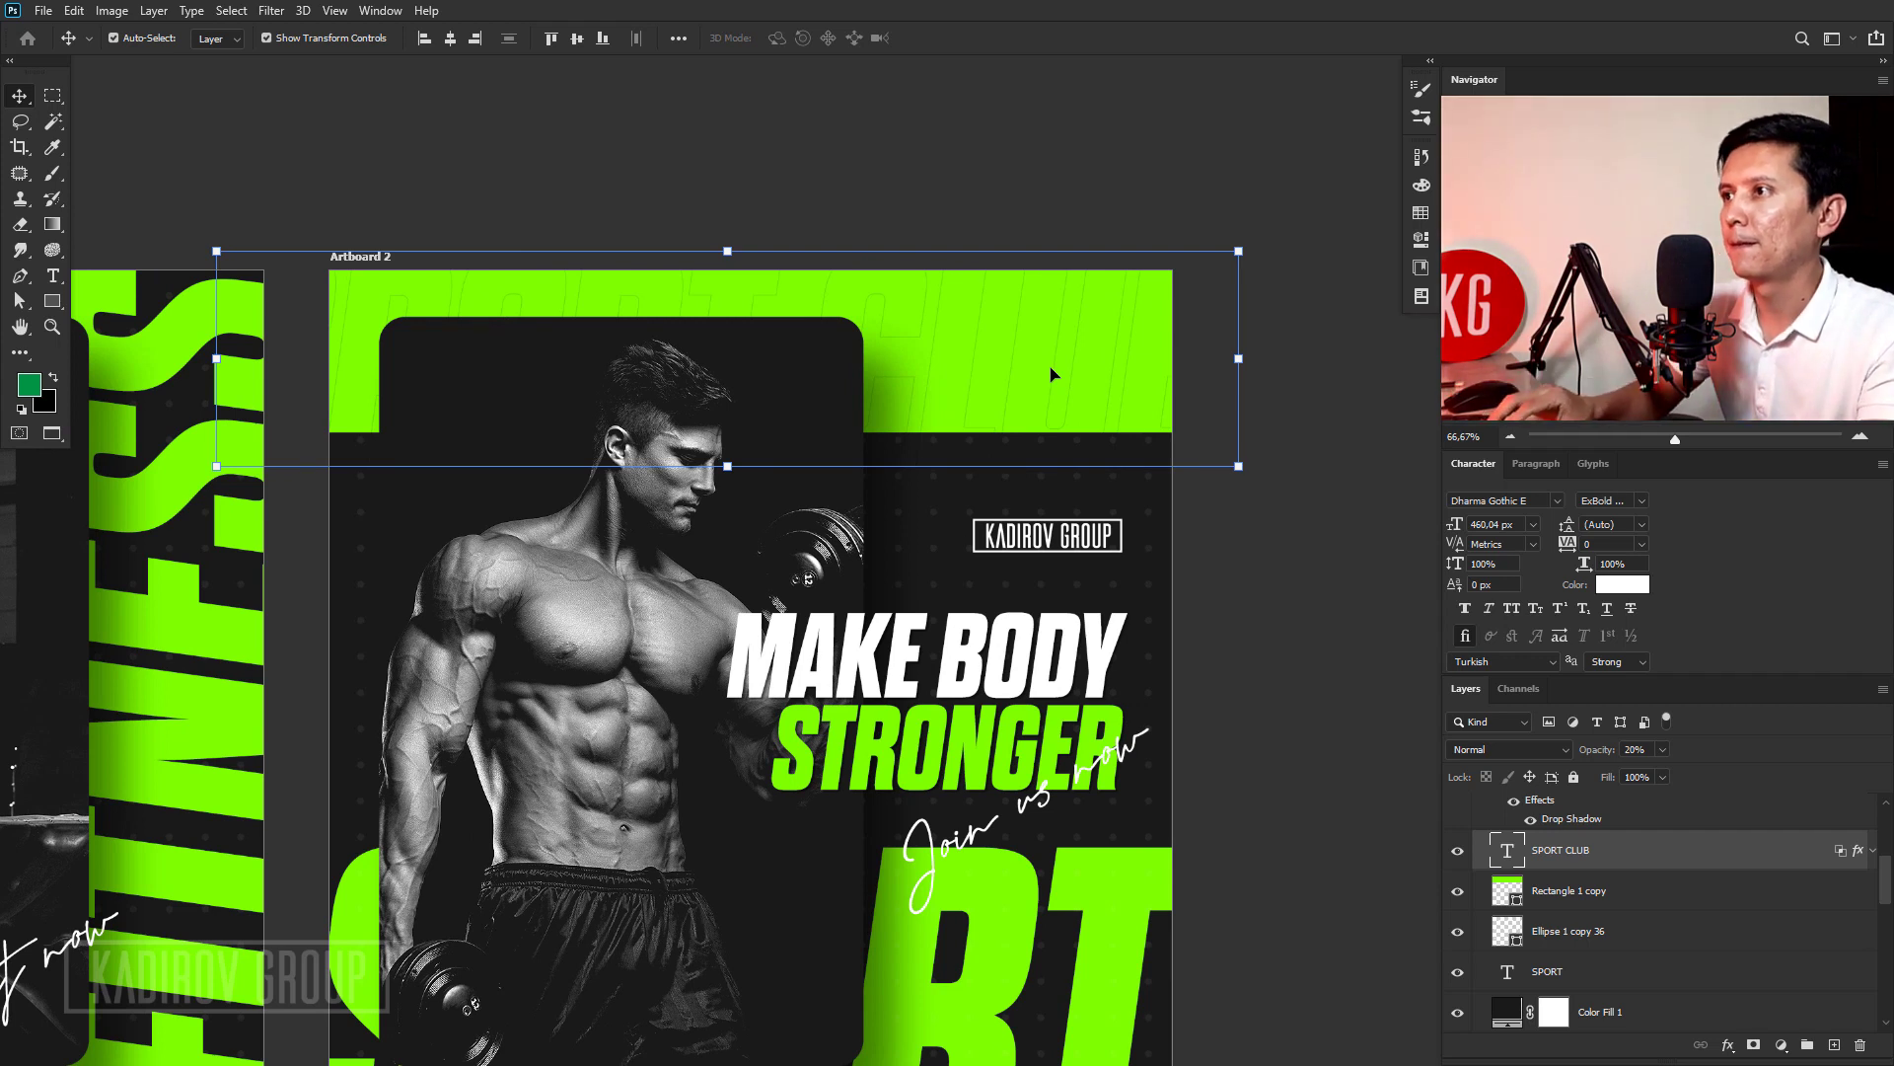
{"action": "key", "text": "shift+Right"}
{"action": "key", "text": "shift+Up"}
{"action": "key", "text": "shift+Up"}
{"action": "key", "text": "shift+Up"}
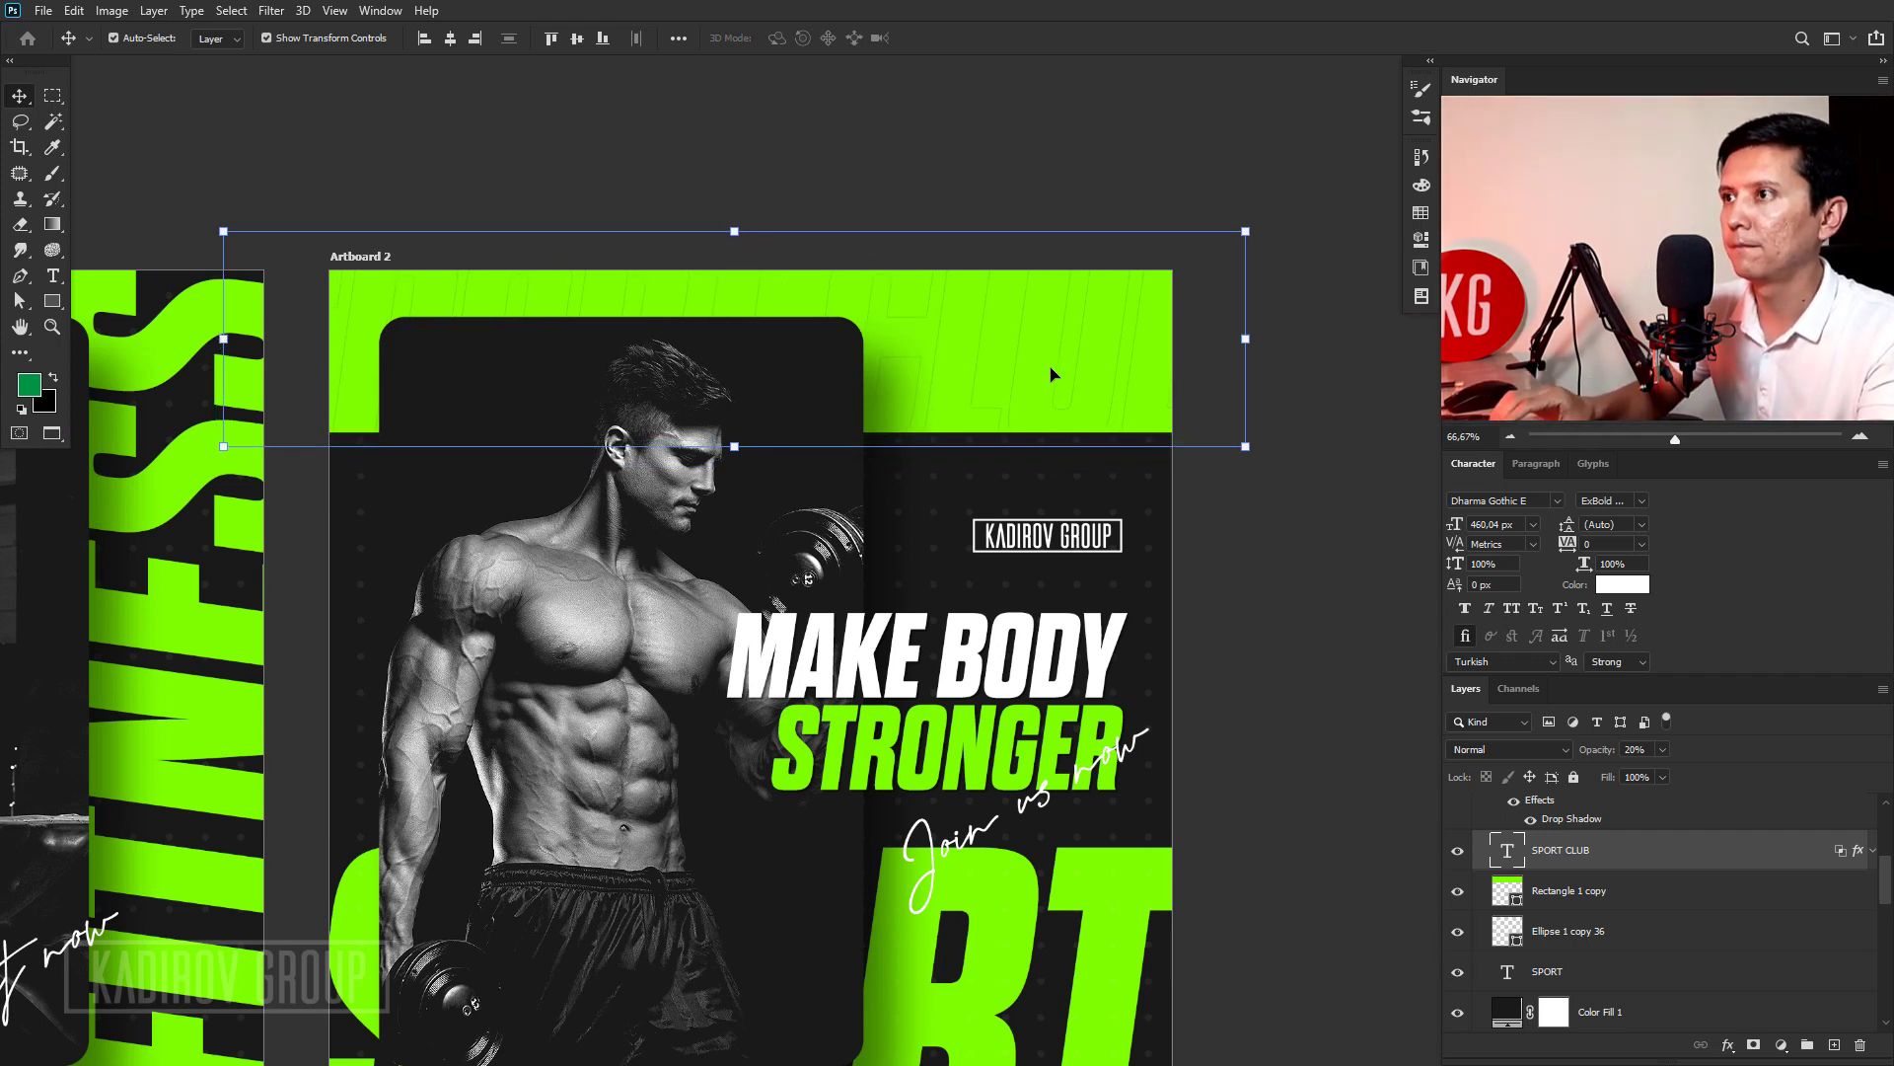
{"action": "left_click", "coordinate": [1278, 539]}
{"action": "scroll", "coordinate": [811, 666], "scroll_direction": "down", "scroll_amount": 2}
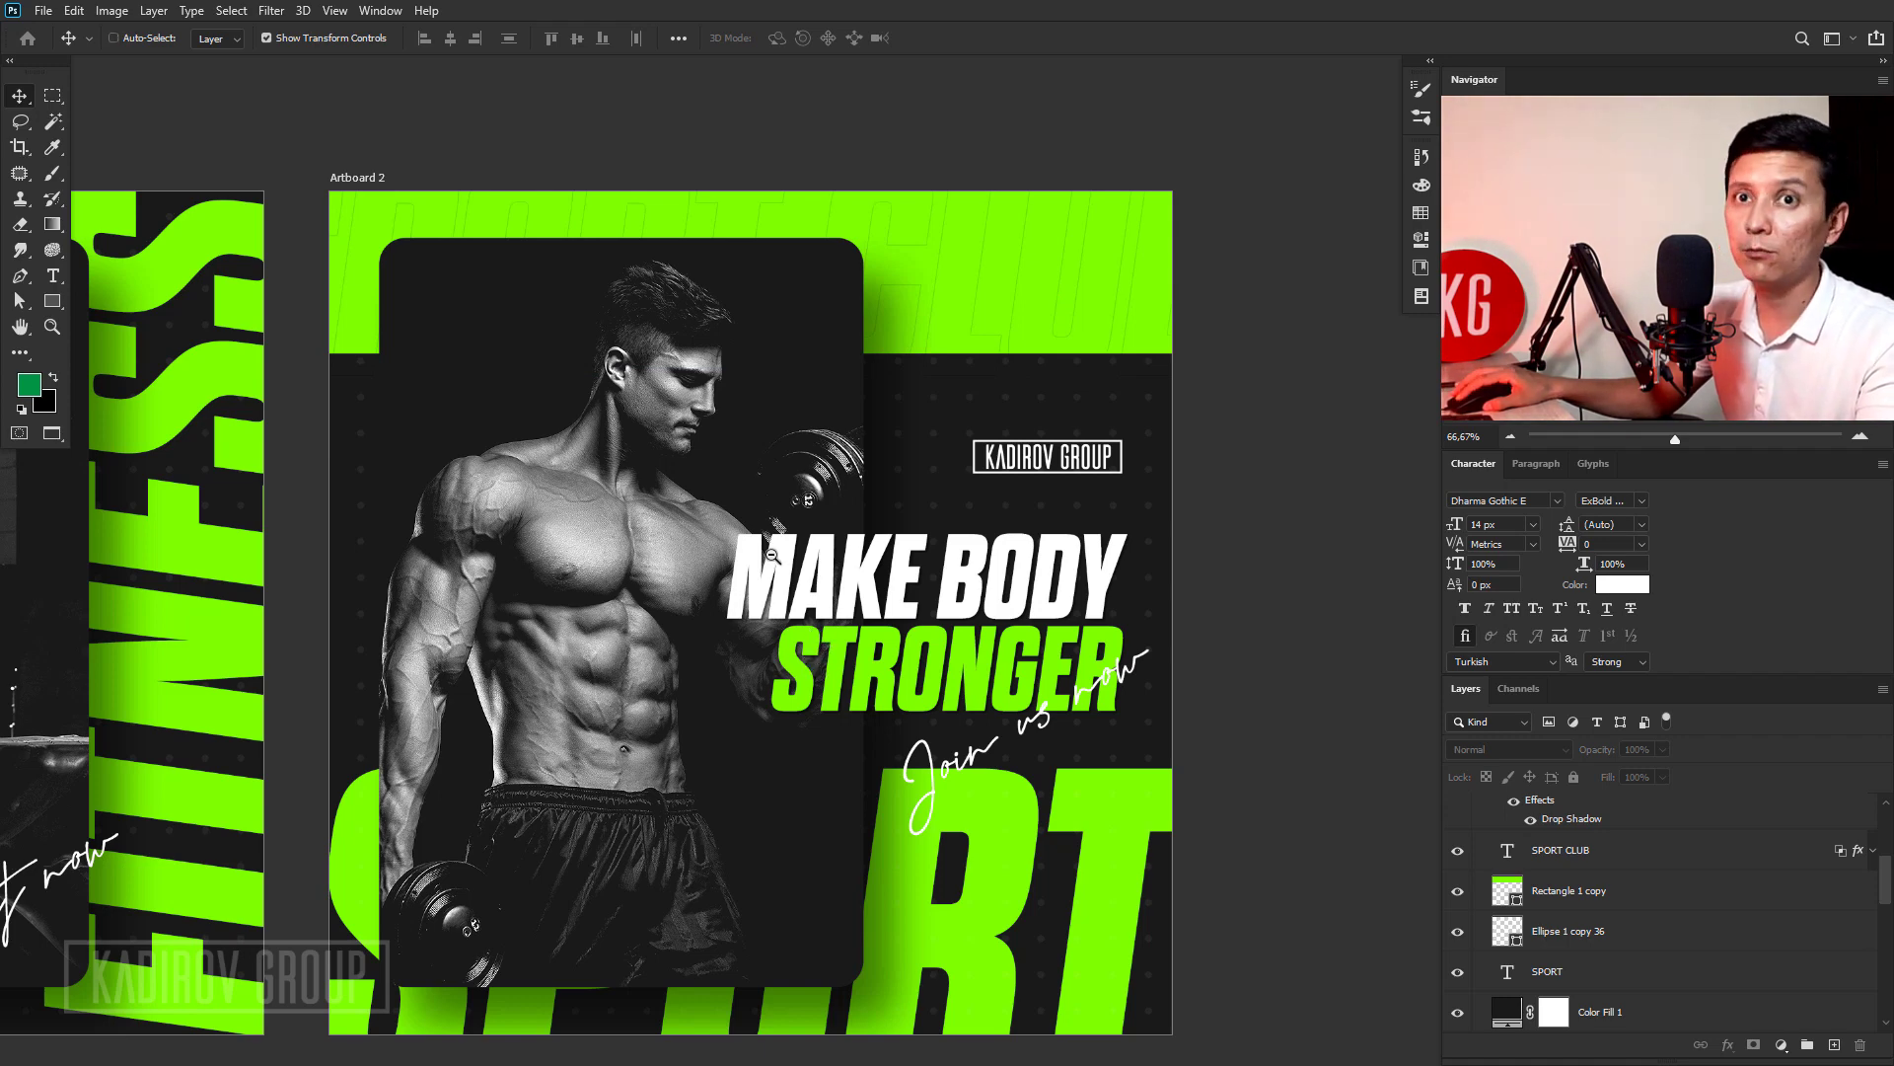
{"action": "scroll", "coordinate": [771, 555], "scroll_direction": "down", "scroll_amount": 1}
Add a new blank Artboard 3 to the right of Artboard 2.
{"action": "left_click", "coordinate": [464, 270]}
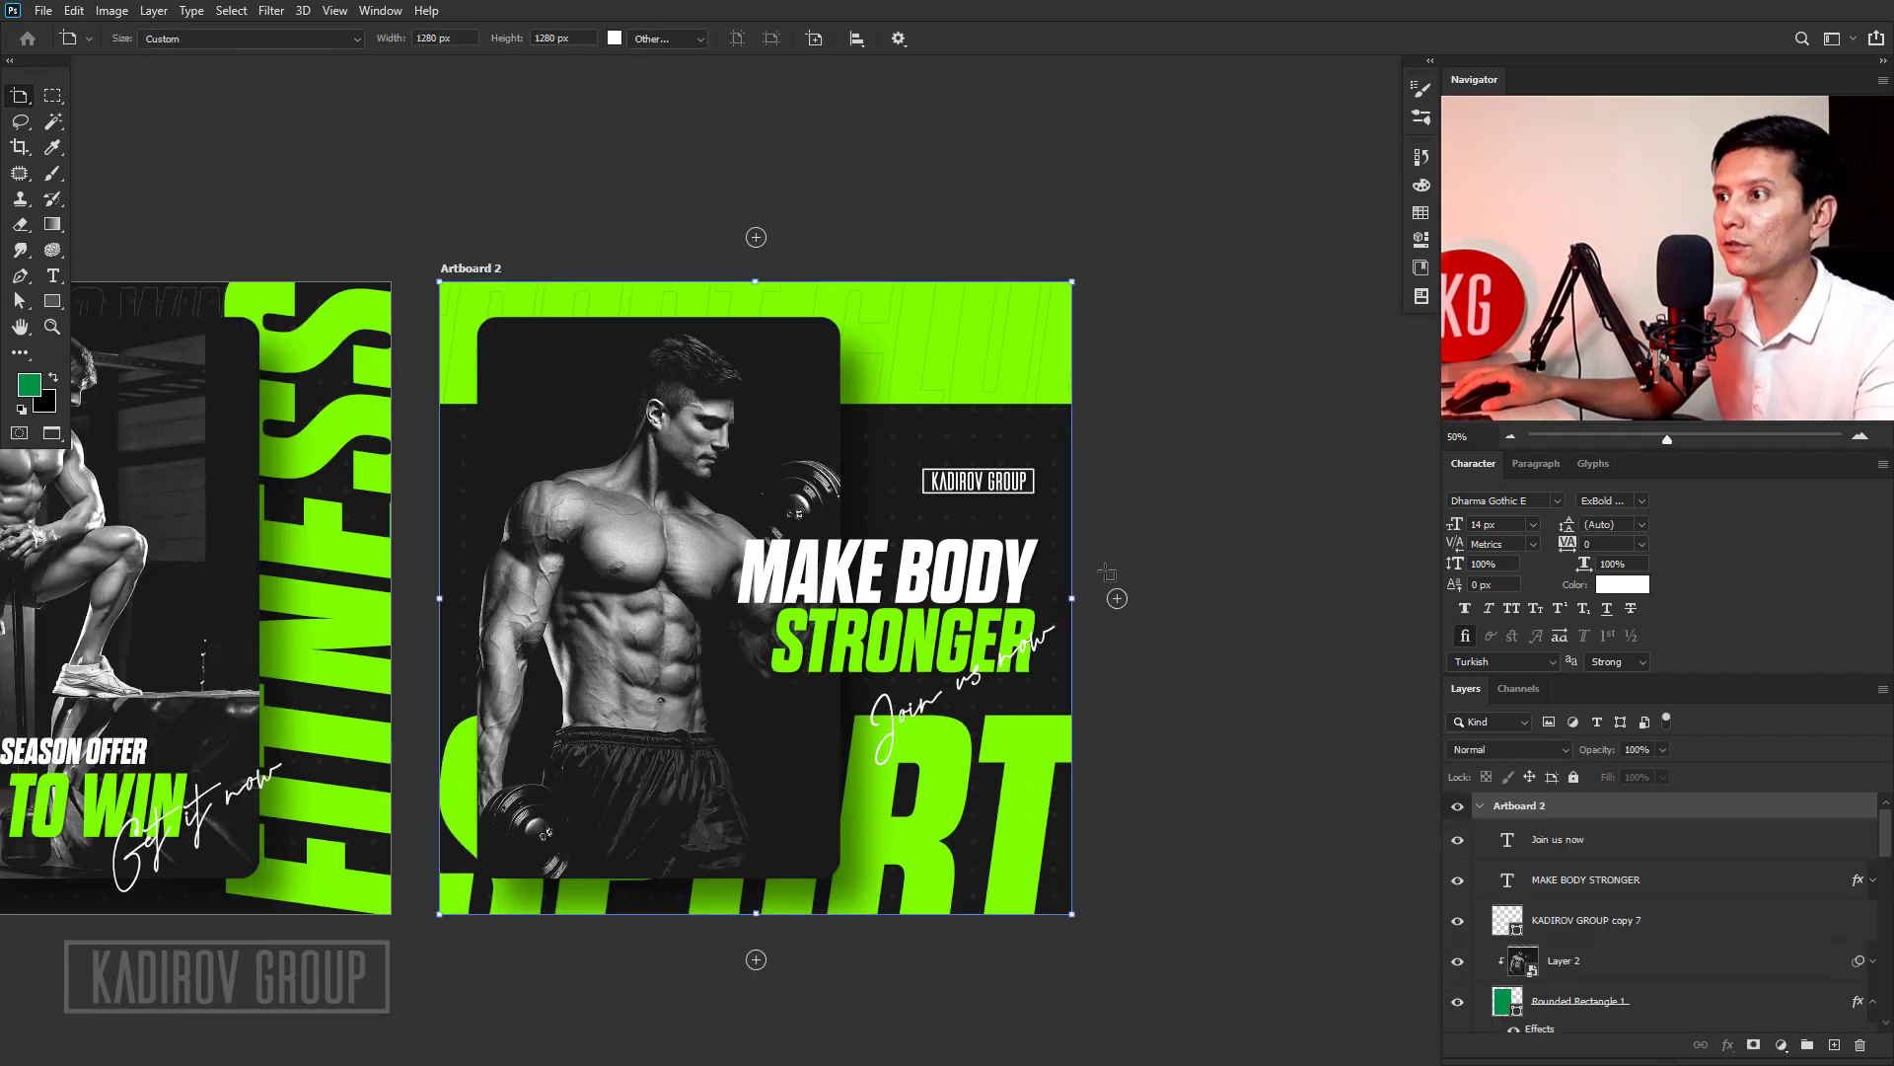
{"action": "left_click", "coordinate": [1117, 597]}
{"action": "key", "text": "v"}
{"action": "left_click", "coordinate": [1192, 430]}
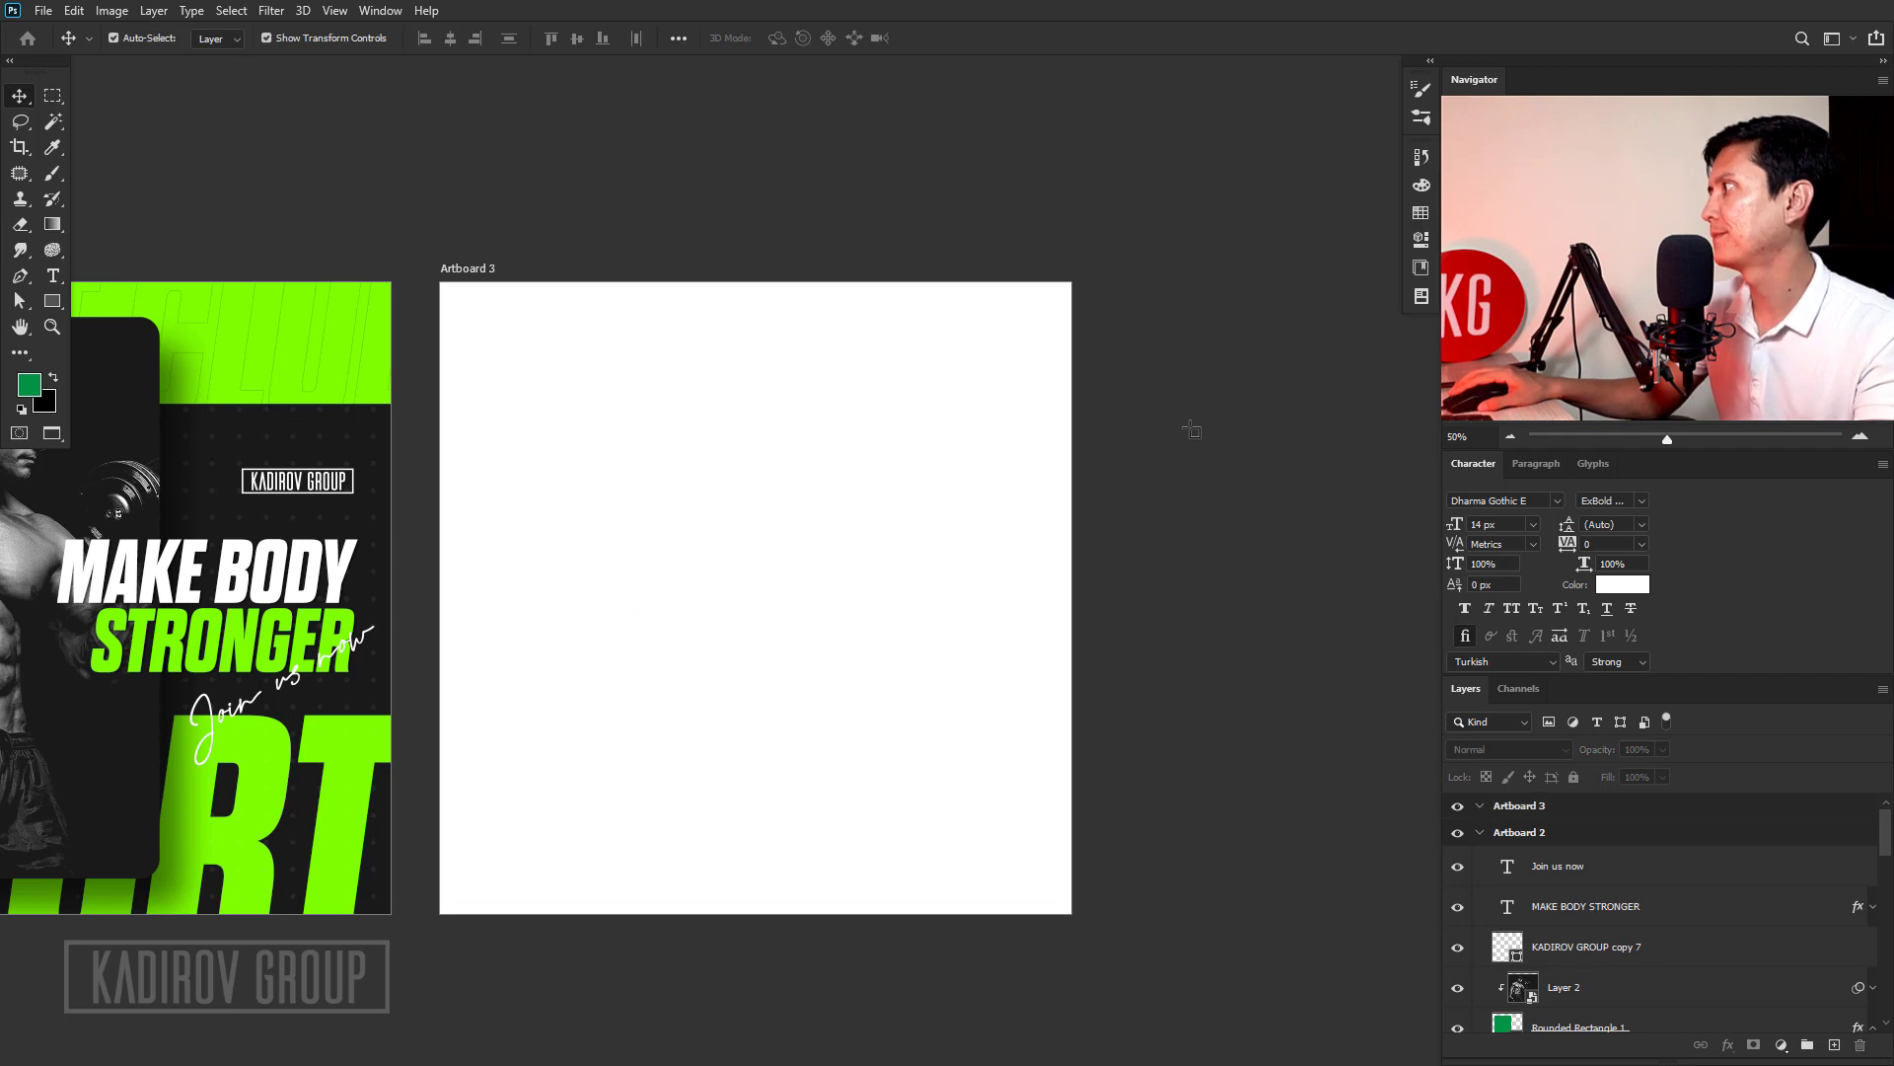
Select Layer 2, Rounded Rectangle 1, Color Fill 1 and Ellipse 1 copy 36.
{"action": "scroll", "coordinate": [1595, 925], "scroll_direction": "down", "scroll_amount": 2}
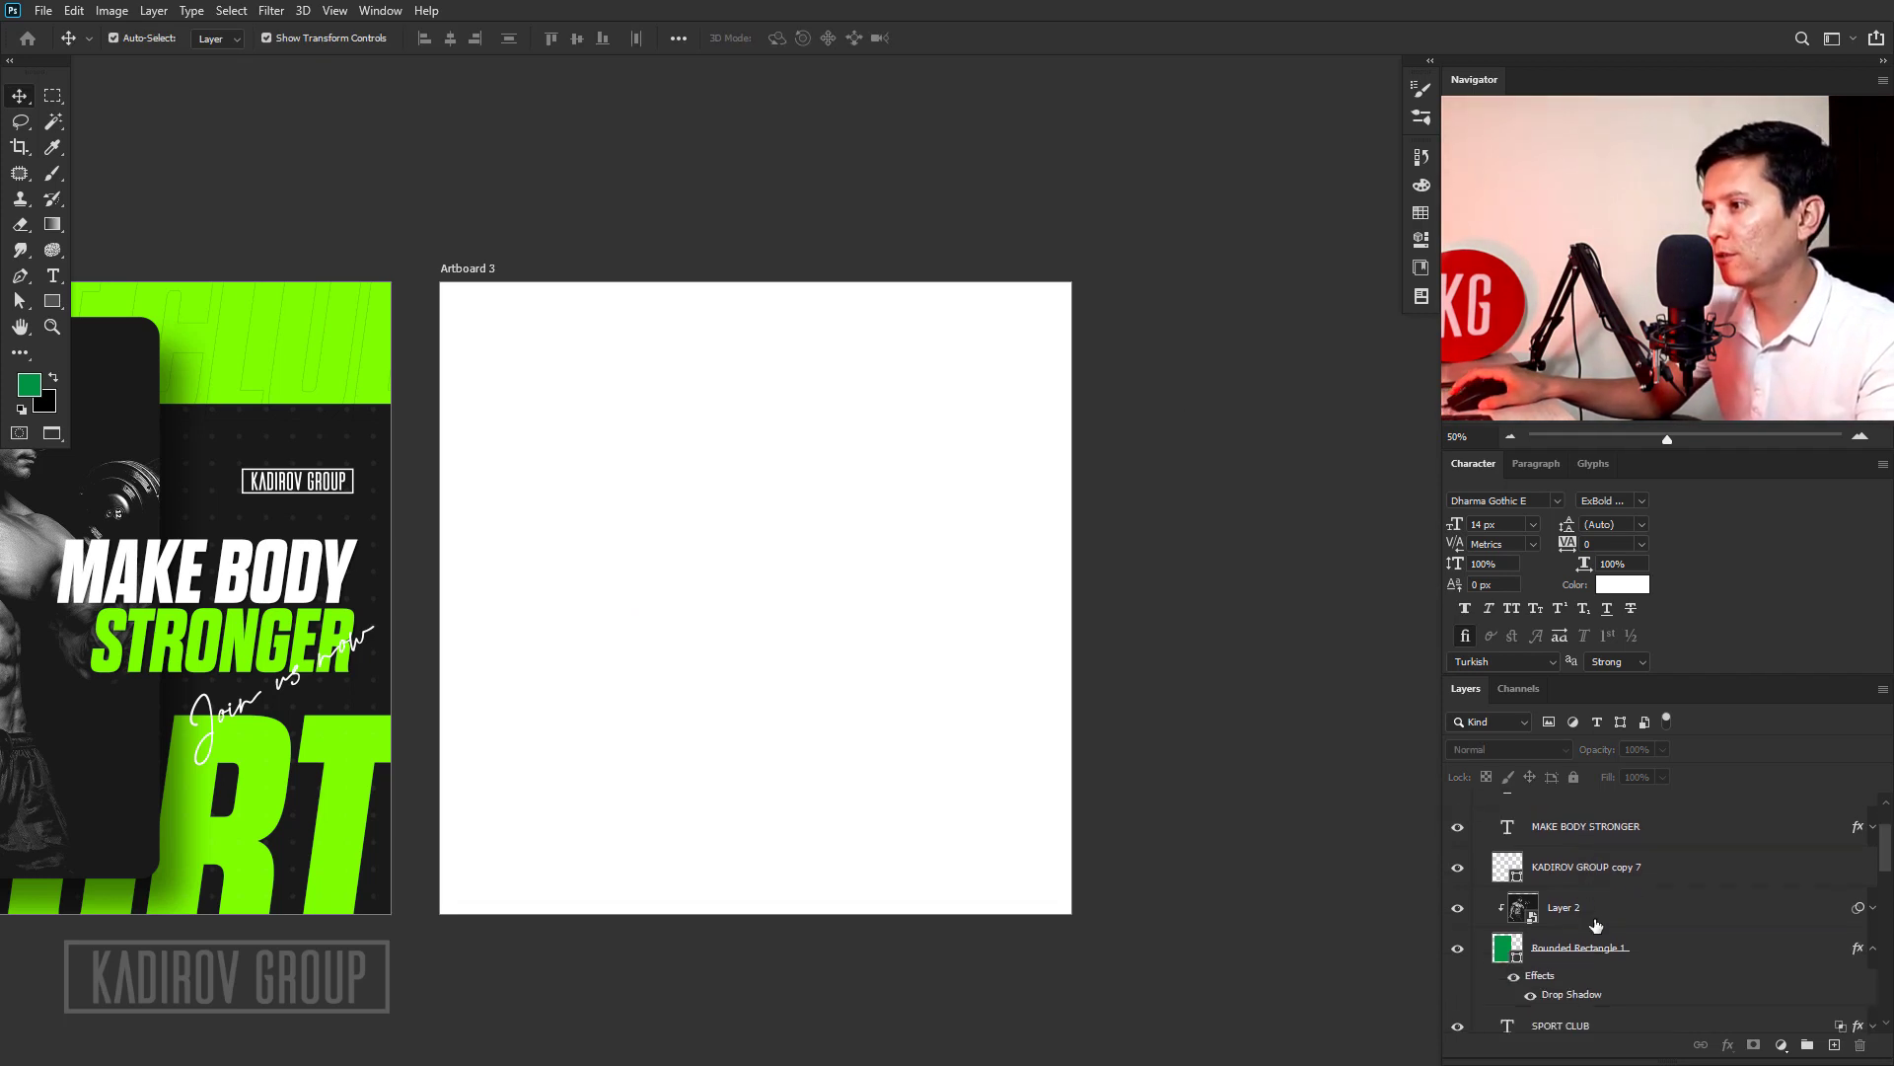
{"action": "left_click", "coordinate": [1591, 920]}
{"action": "left_click", "coordinate": [1585, 952]}
{"action": "scroll", "coordinate": [1587, 962], "scroll_direction": "down", "scroll_amount": 3}
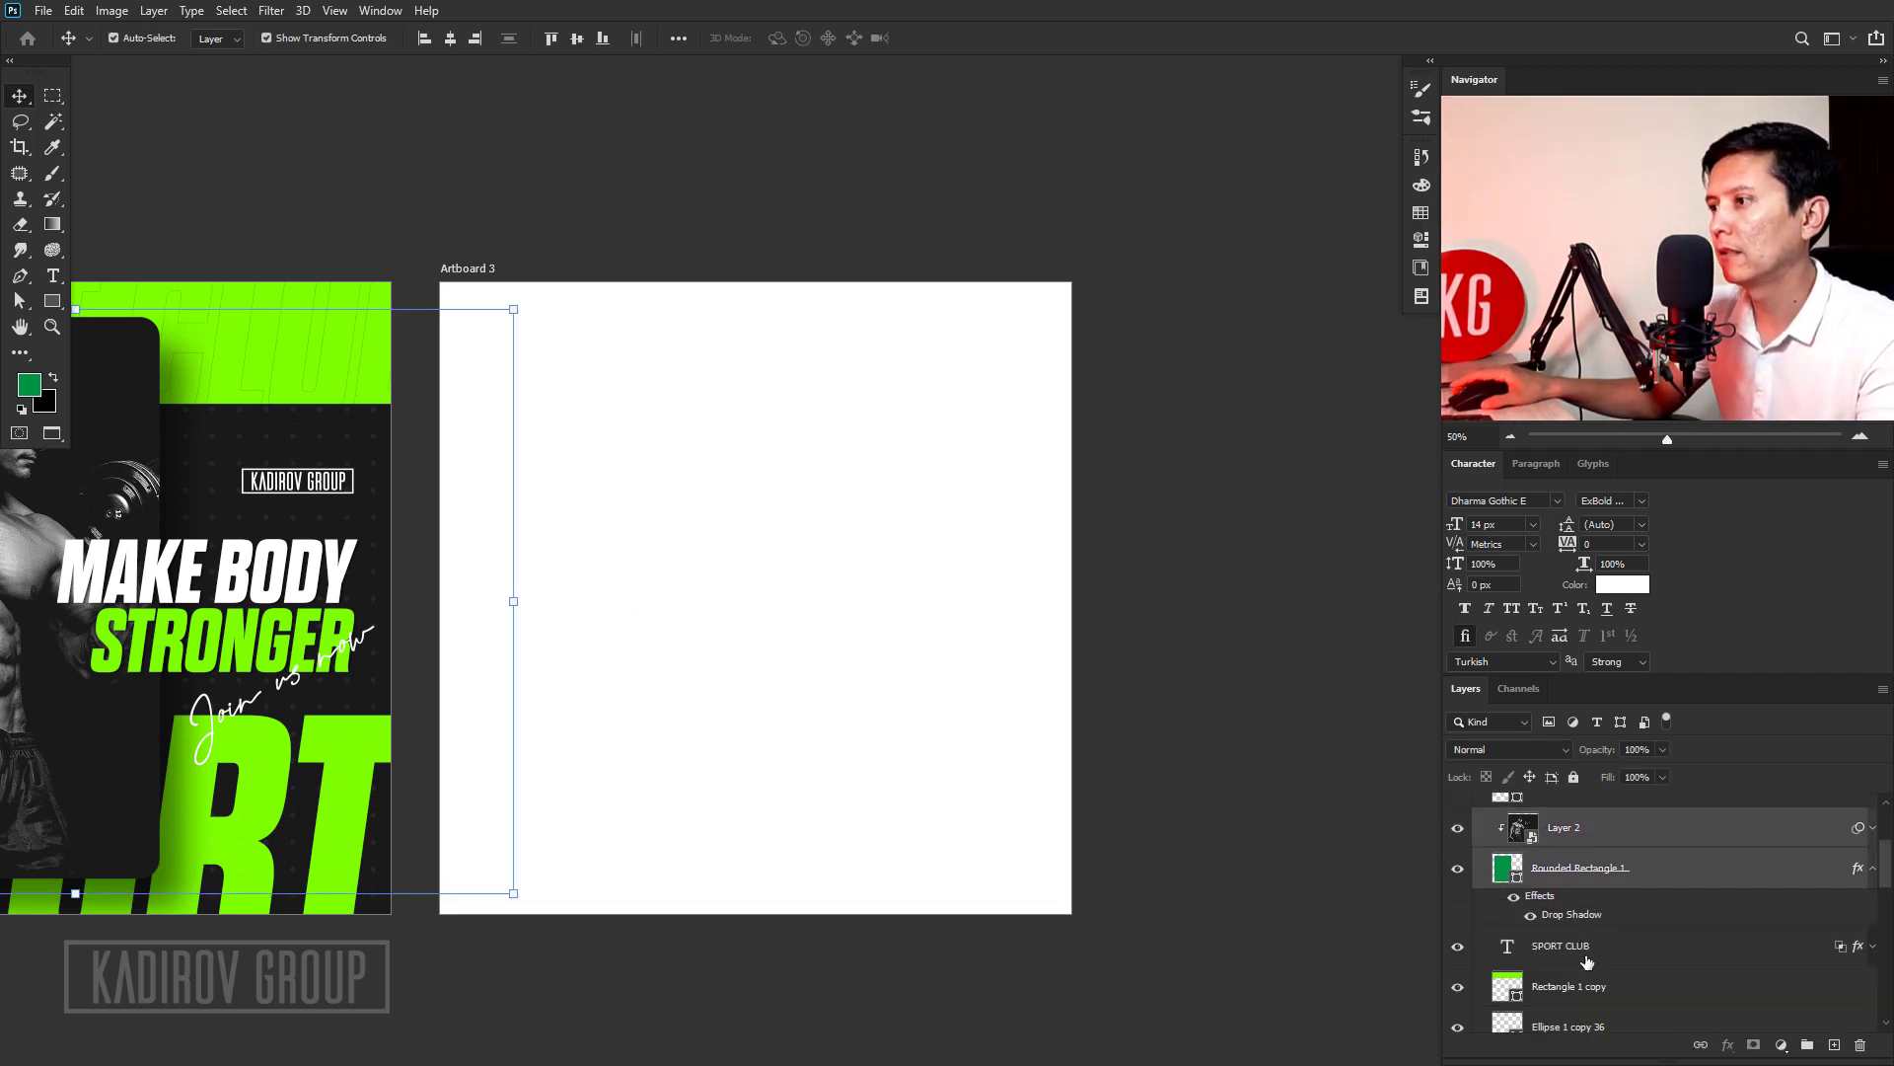
{"action": "scroll", "coordinate": [1586, 961], "scroll_direction": "down", "scroll_amount": 1}
{"action": "scroll", "coordinate": [1587, 962], "scroll_direction": "down", "scroll_amount": 2}
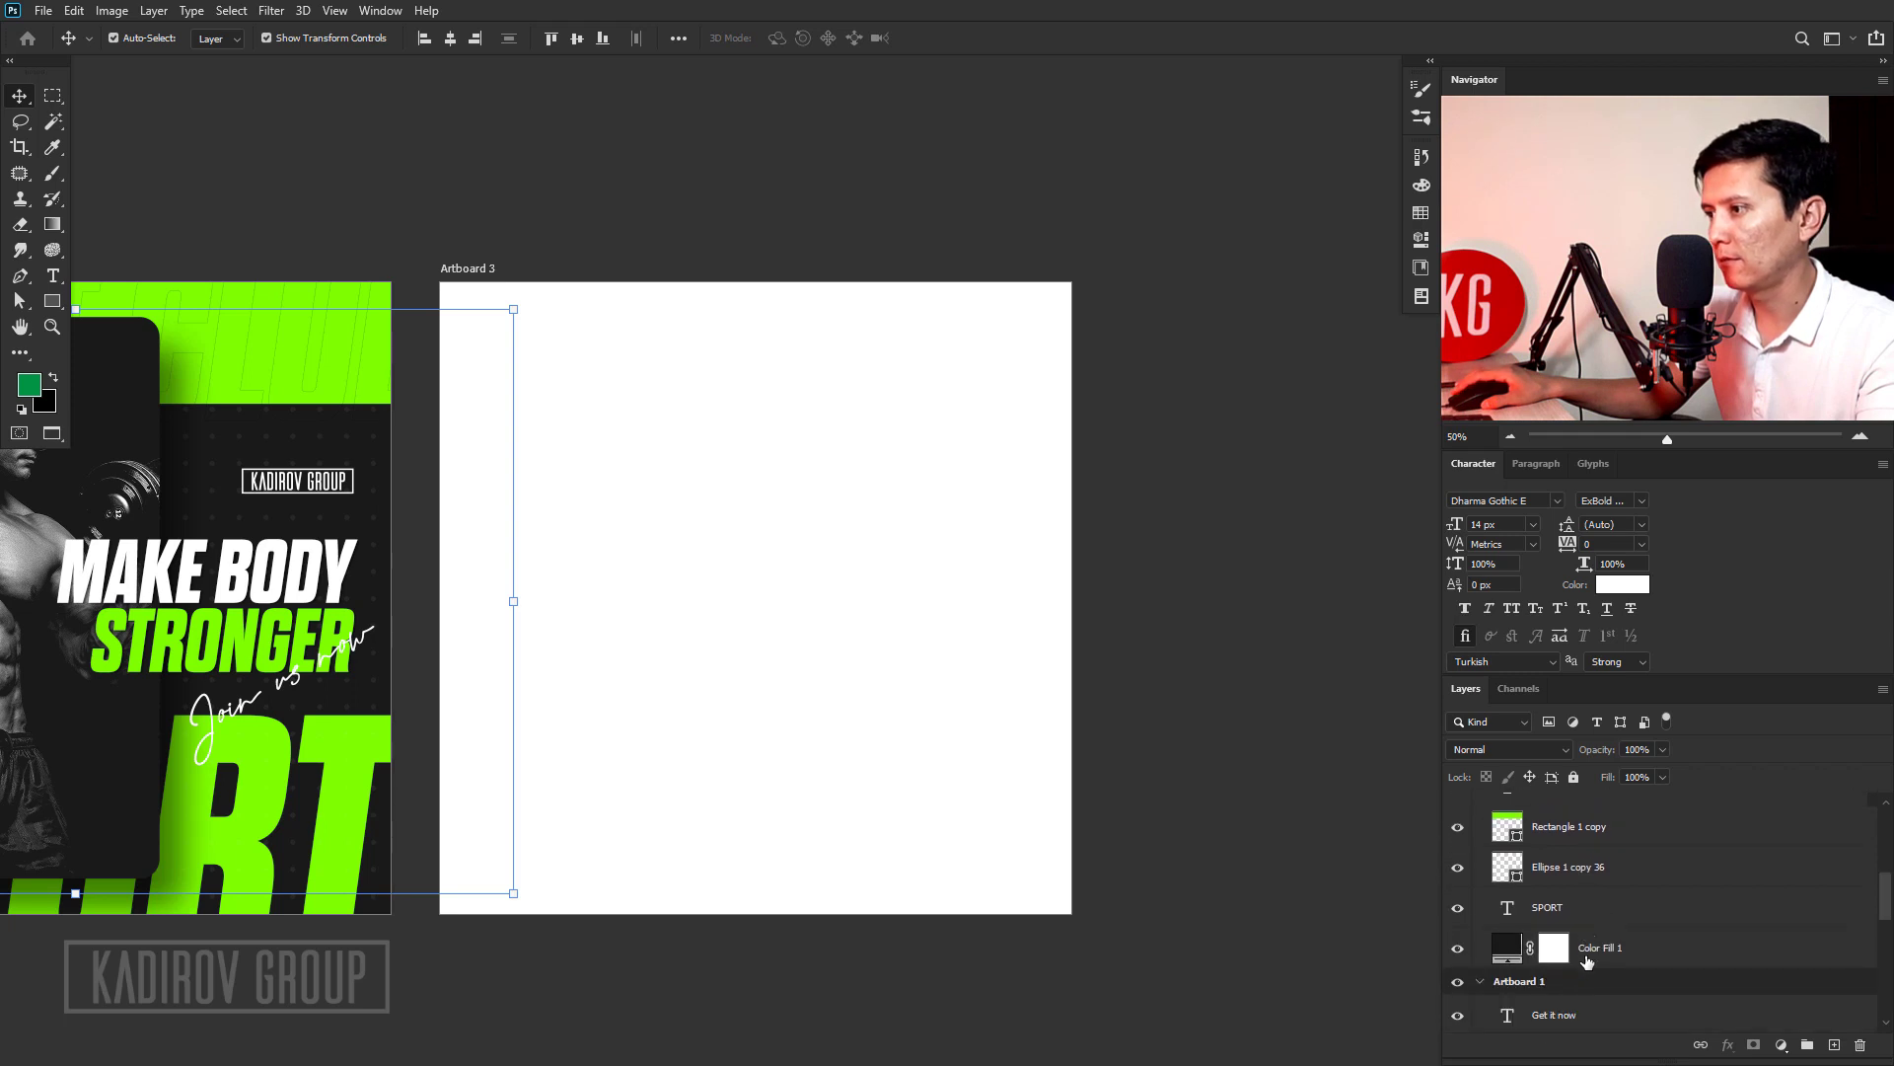
{"action": "left_click", "coordinate": [1601, 945], "text": "ctrl"}
{"action": "left_click", "coordinate": [1596, 866], "text": "ctrl"}
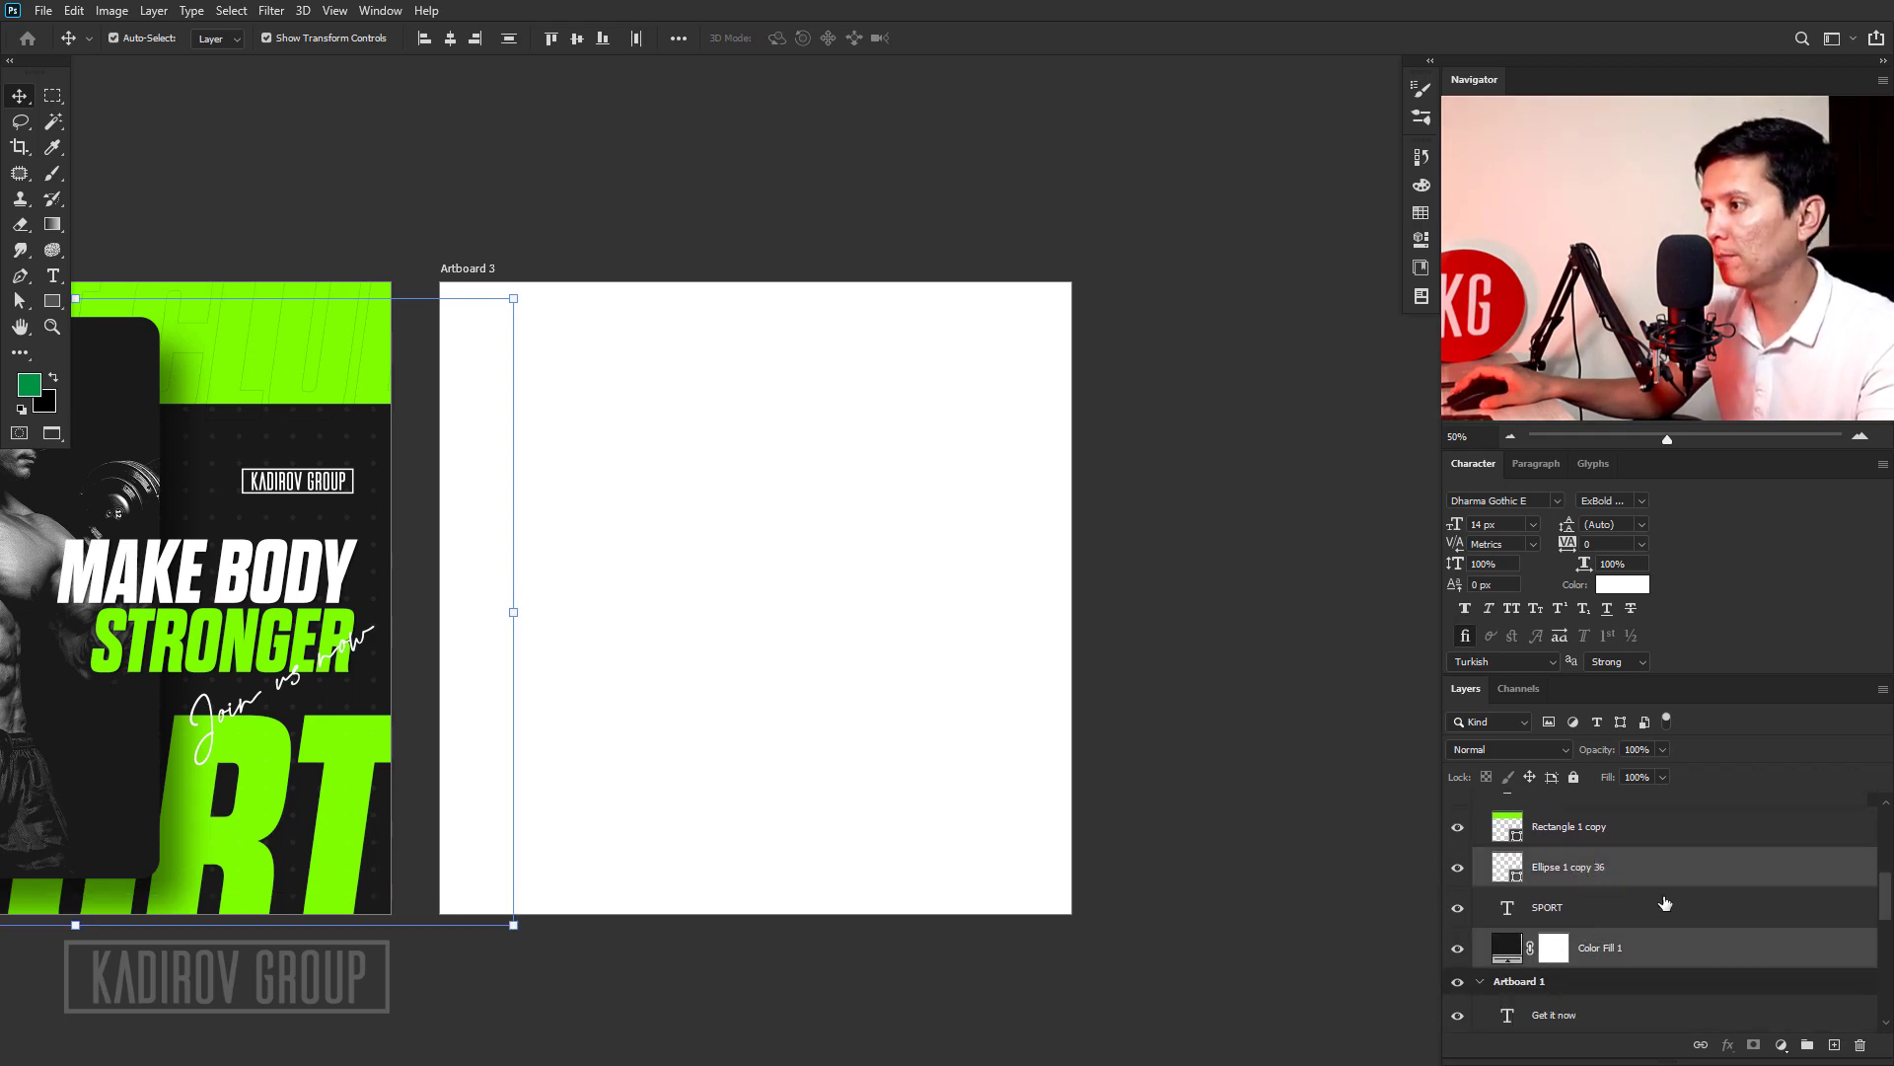
Copy the selected photo card, dots and dark background into Artboard 3.
{"action": "scroll", "coordinate": [1665, 903], "scroll_direction": "up", "scroll_amount": 1}
{"action": "scroll", "coordinate": [1615, 891], "scroll_direction": "up", "scroll_amount": 3}
{"action": "scroll", "coordinate": [1615, 891], "scroll_direction": "up", "scroll_amount": 3}
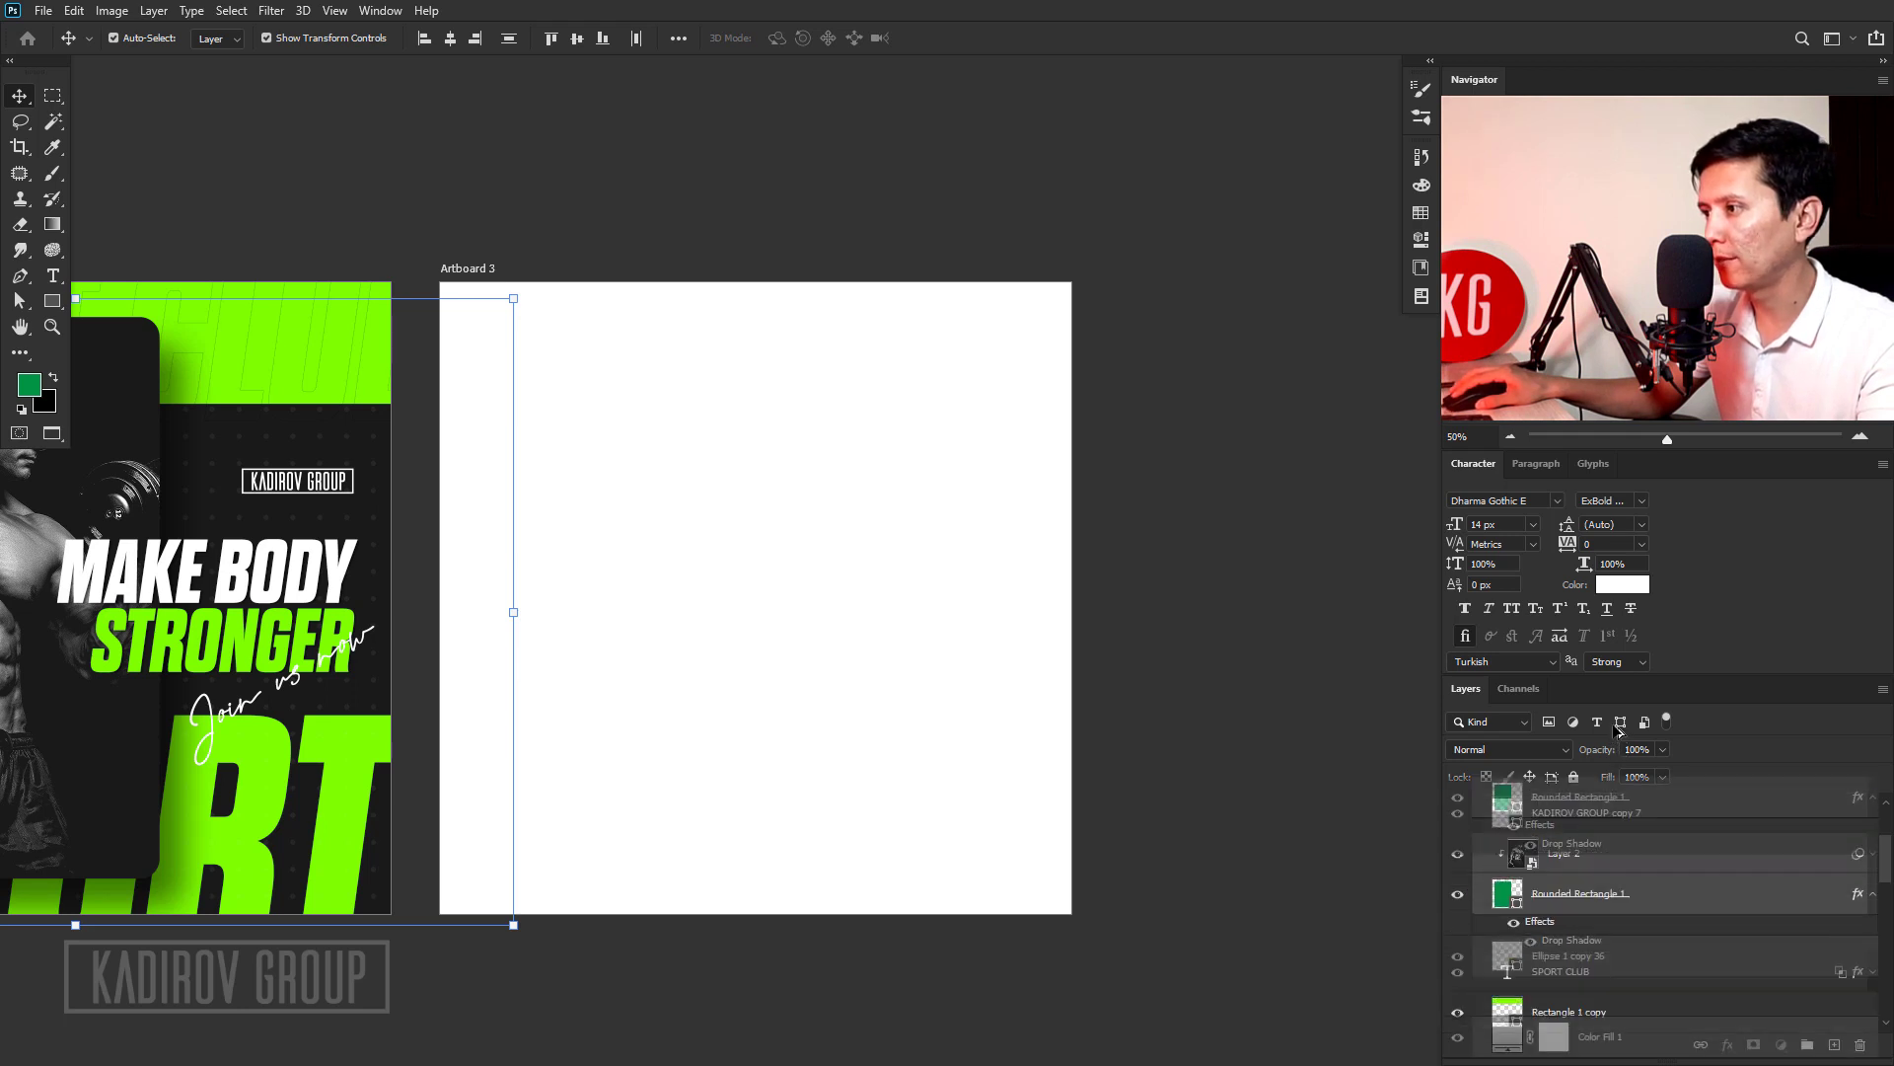
{"action": "scroll", "coordinate": [1615, 869], "scroll_direction": "up", "scroll_amount": 3}
{"action": "scroll", "coordinate": [1615, 789], "scroll_direction": "up", "scroll_amount": 2}
{"action": "left_click_drag", "start_coordinate": [1615, 740], "coordinate": [1557, 811]}
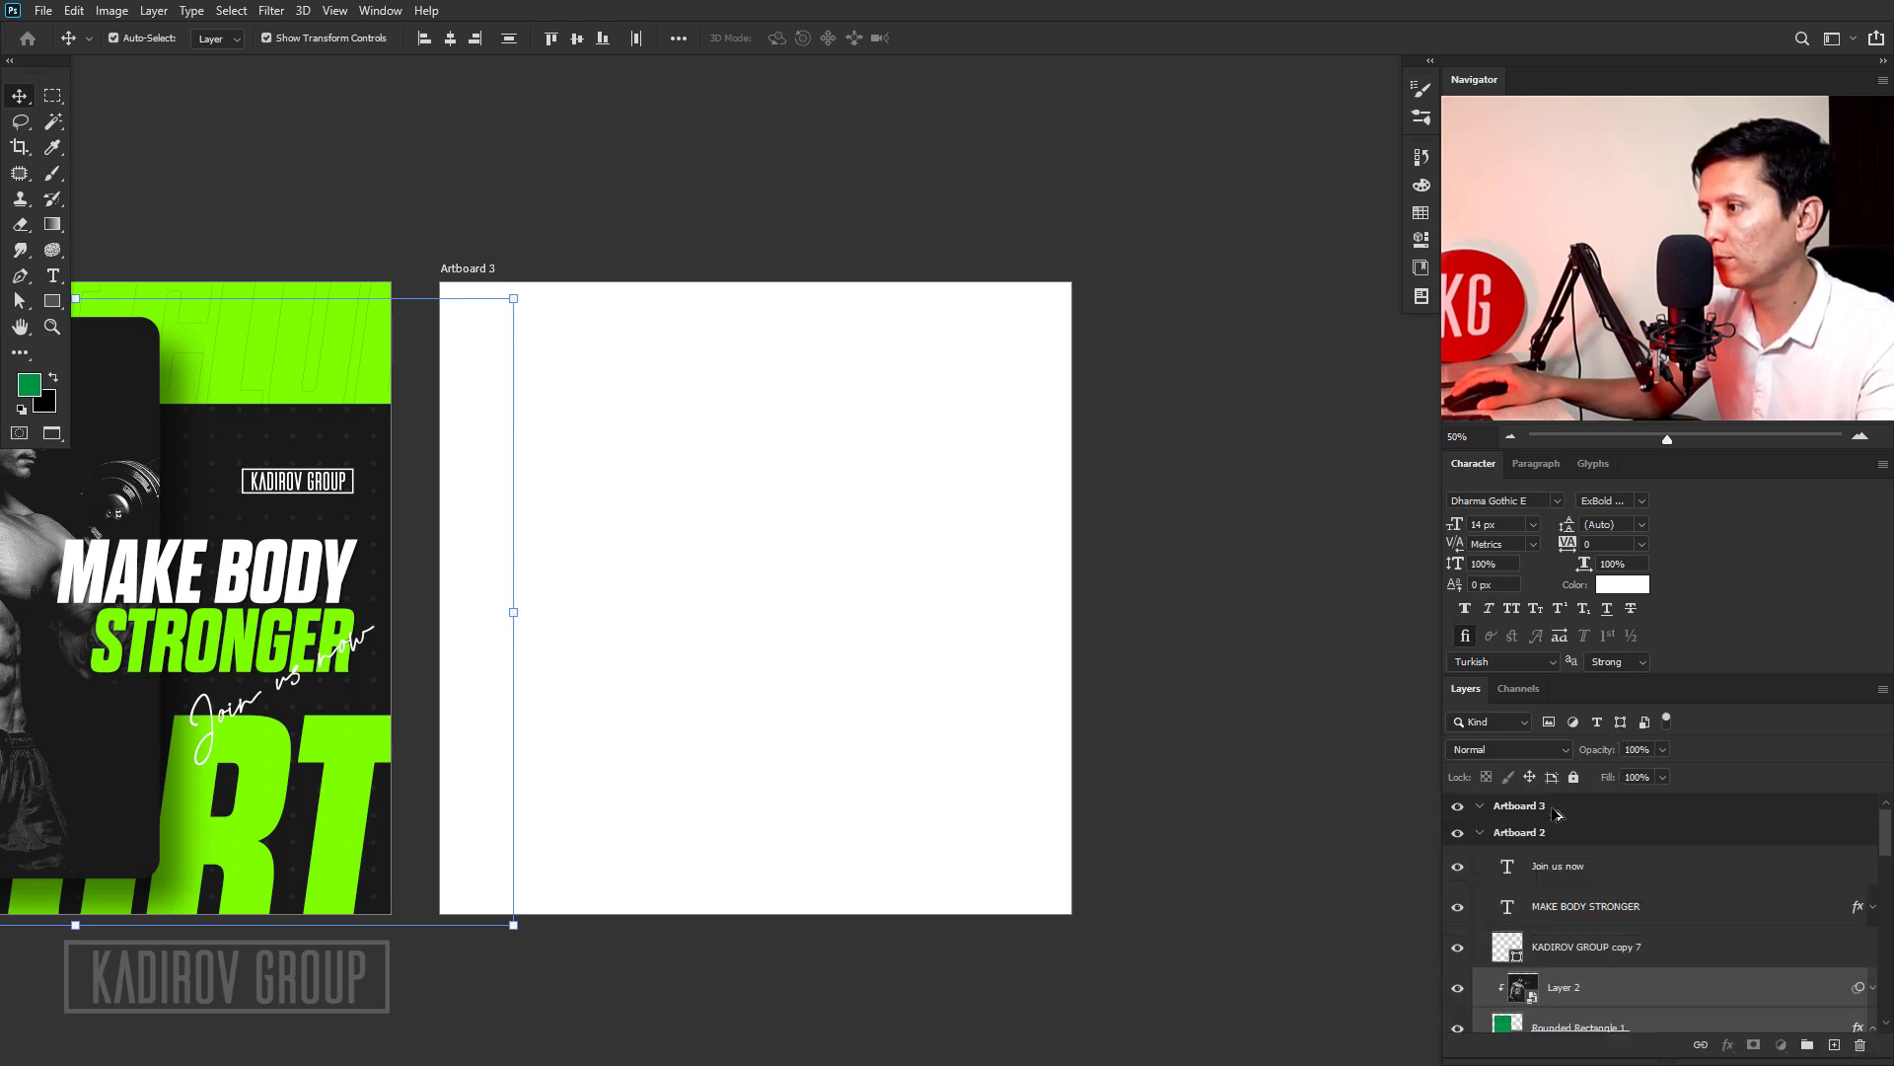
{"action": "left_click", "coordinate": [801, 208]}
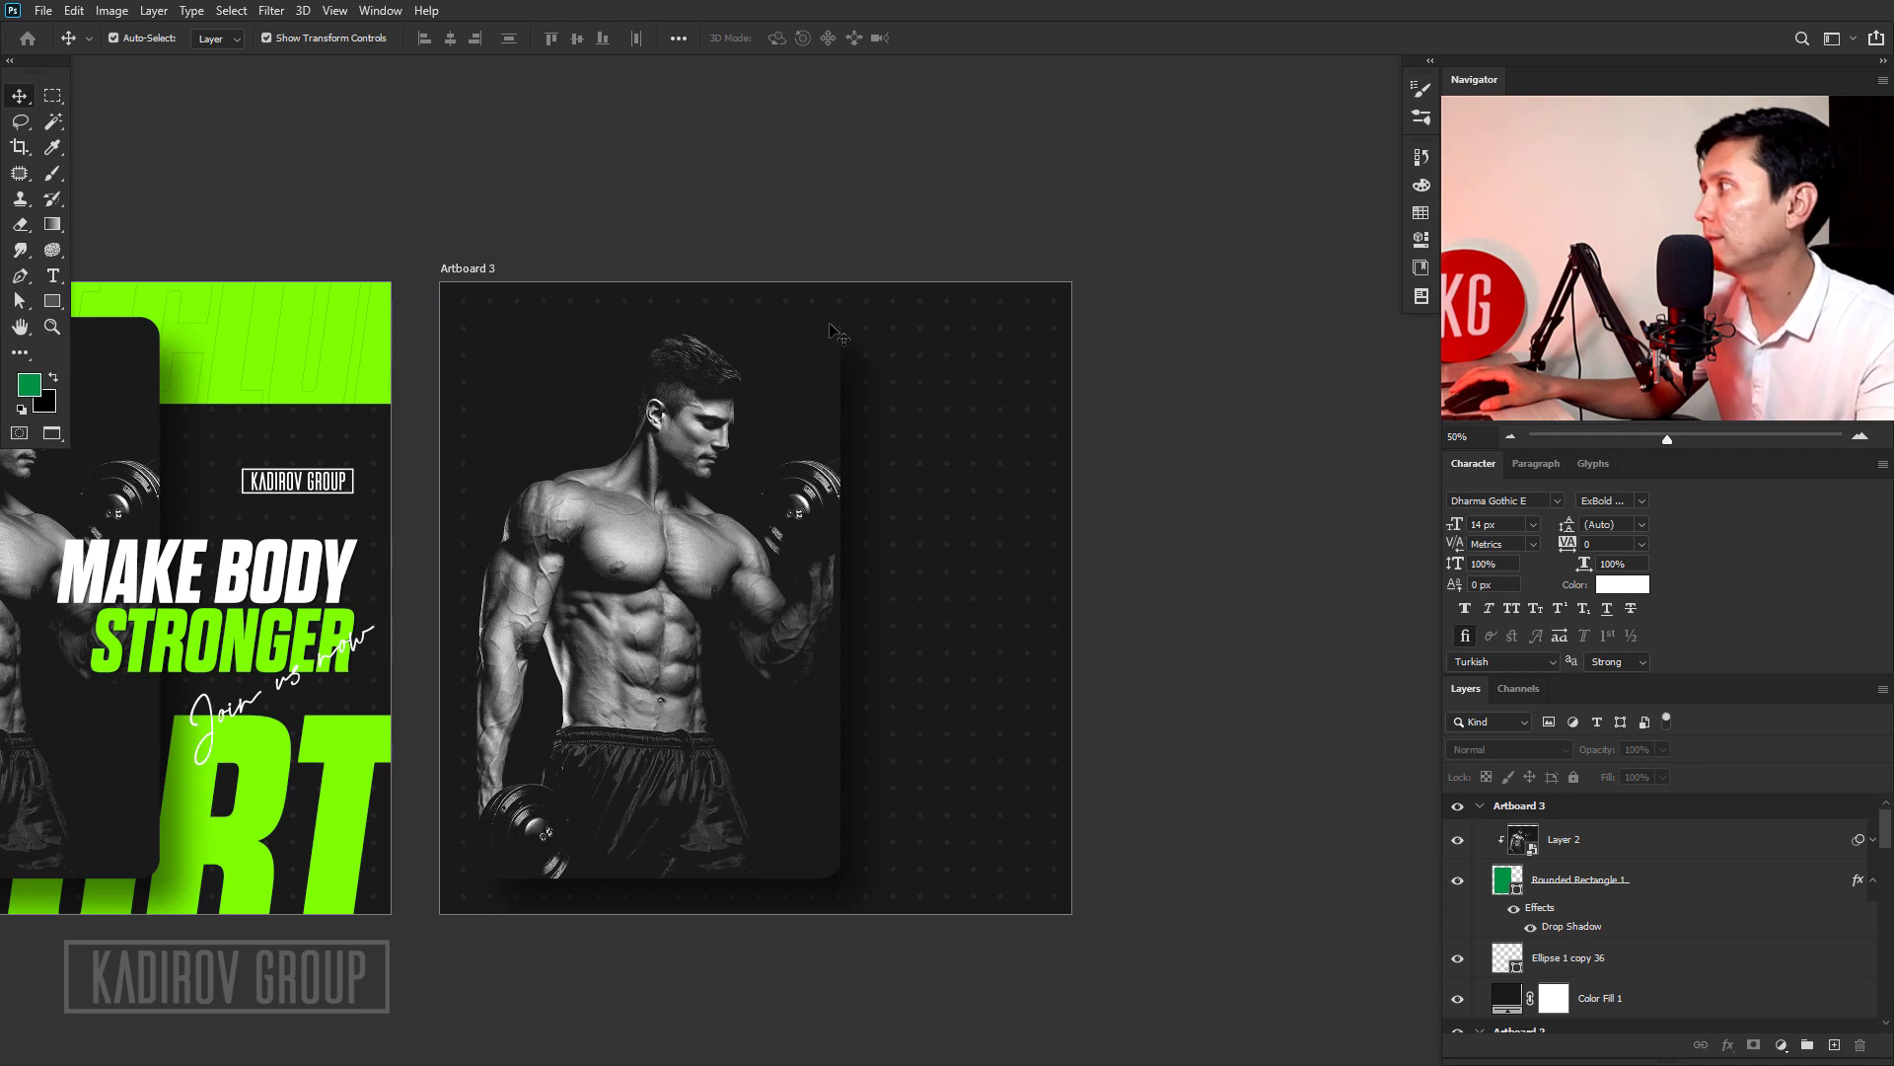
Resize the rounded card on Artboard 3 to 1100 px tall.
{"action": "left_click", "coordinate": [868, 570]}
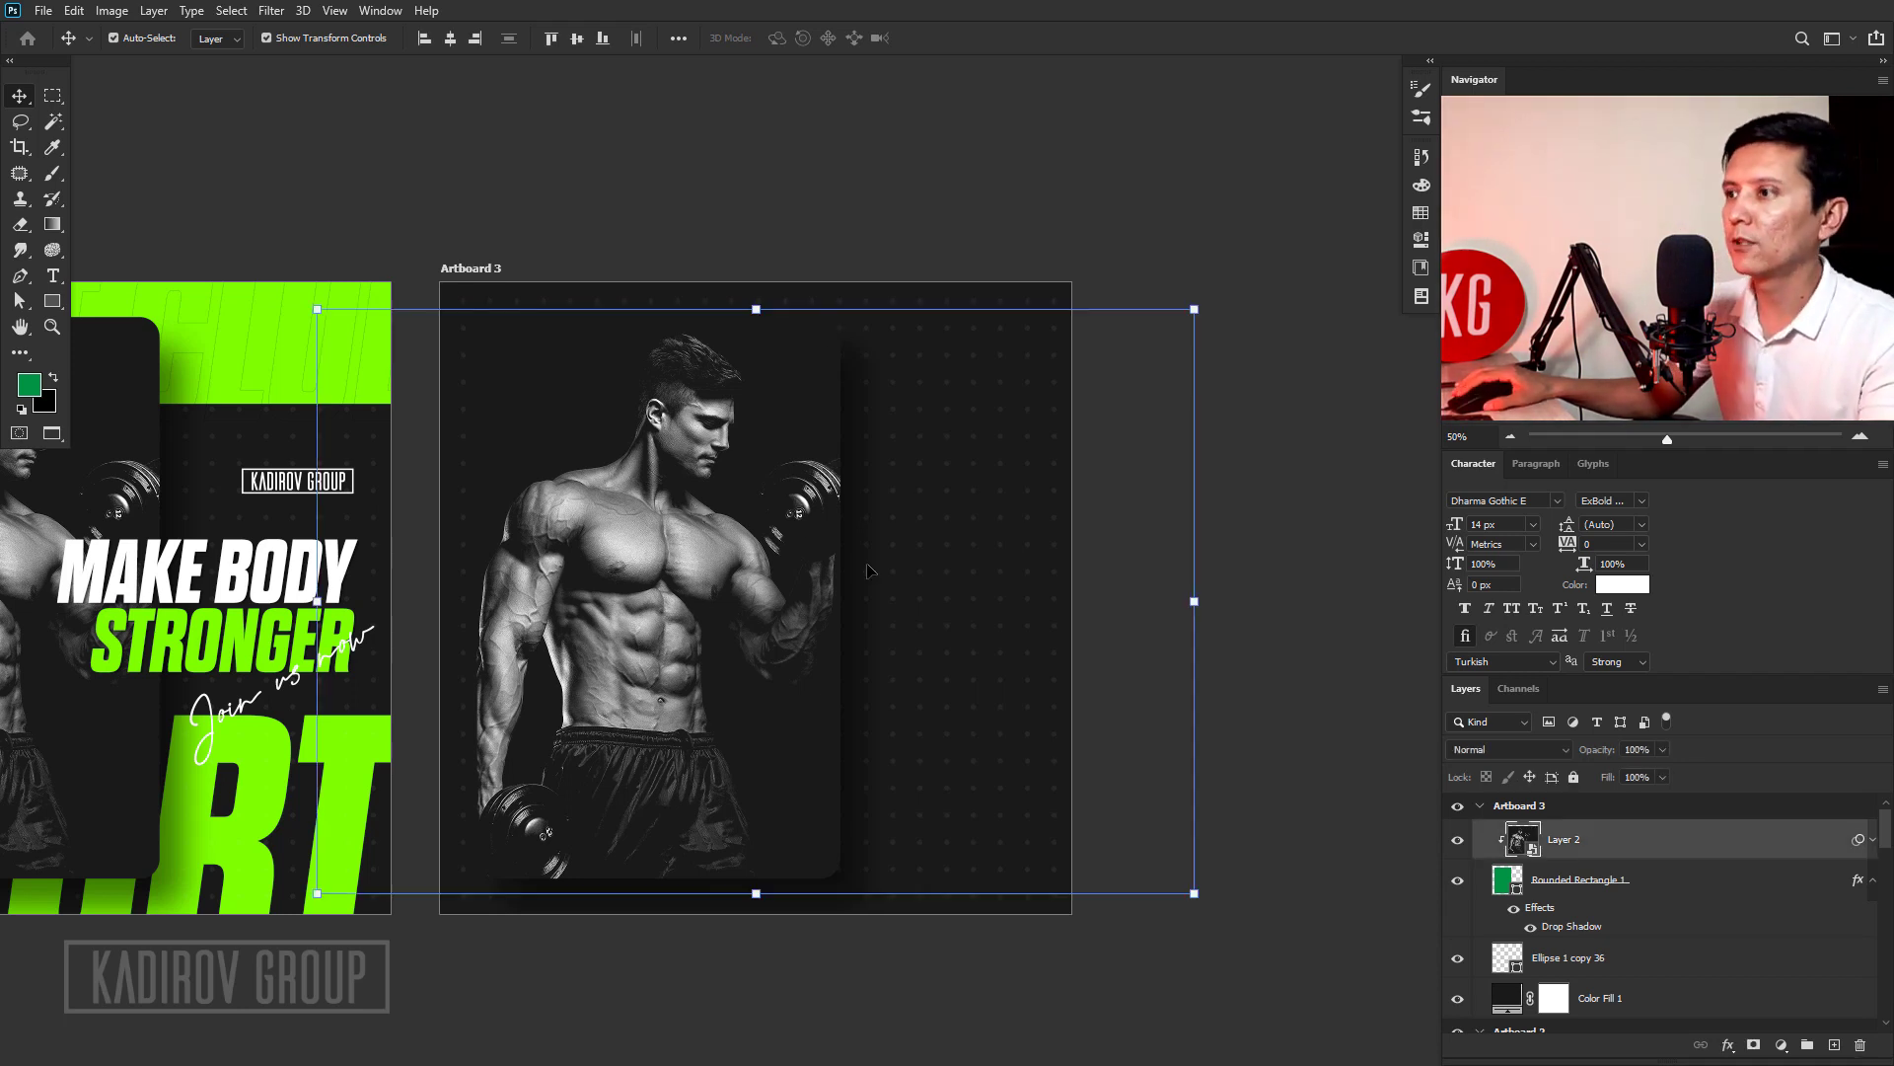
{"action": "left_click", "coordinate": [1551, 895]}
{"action": "left_click_drag", "start_coordinate": [848, 594], "coordinate": [1030, 610]}
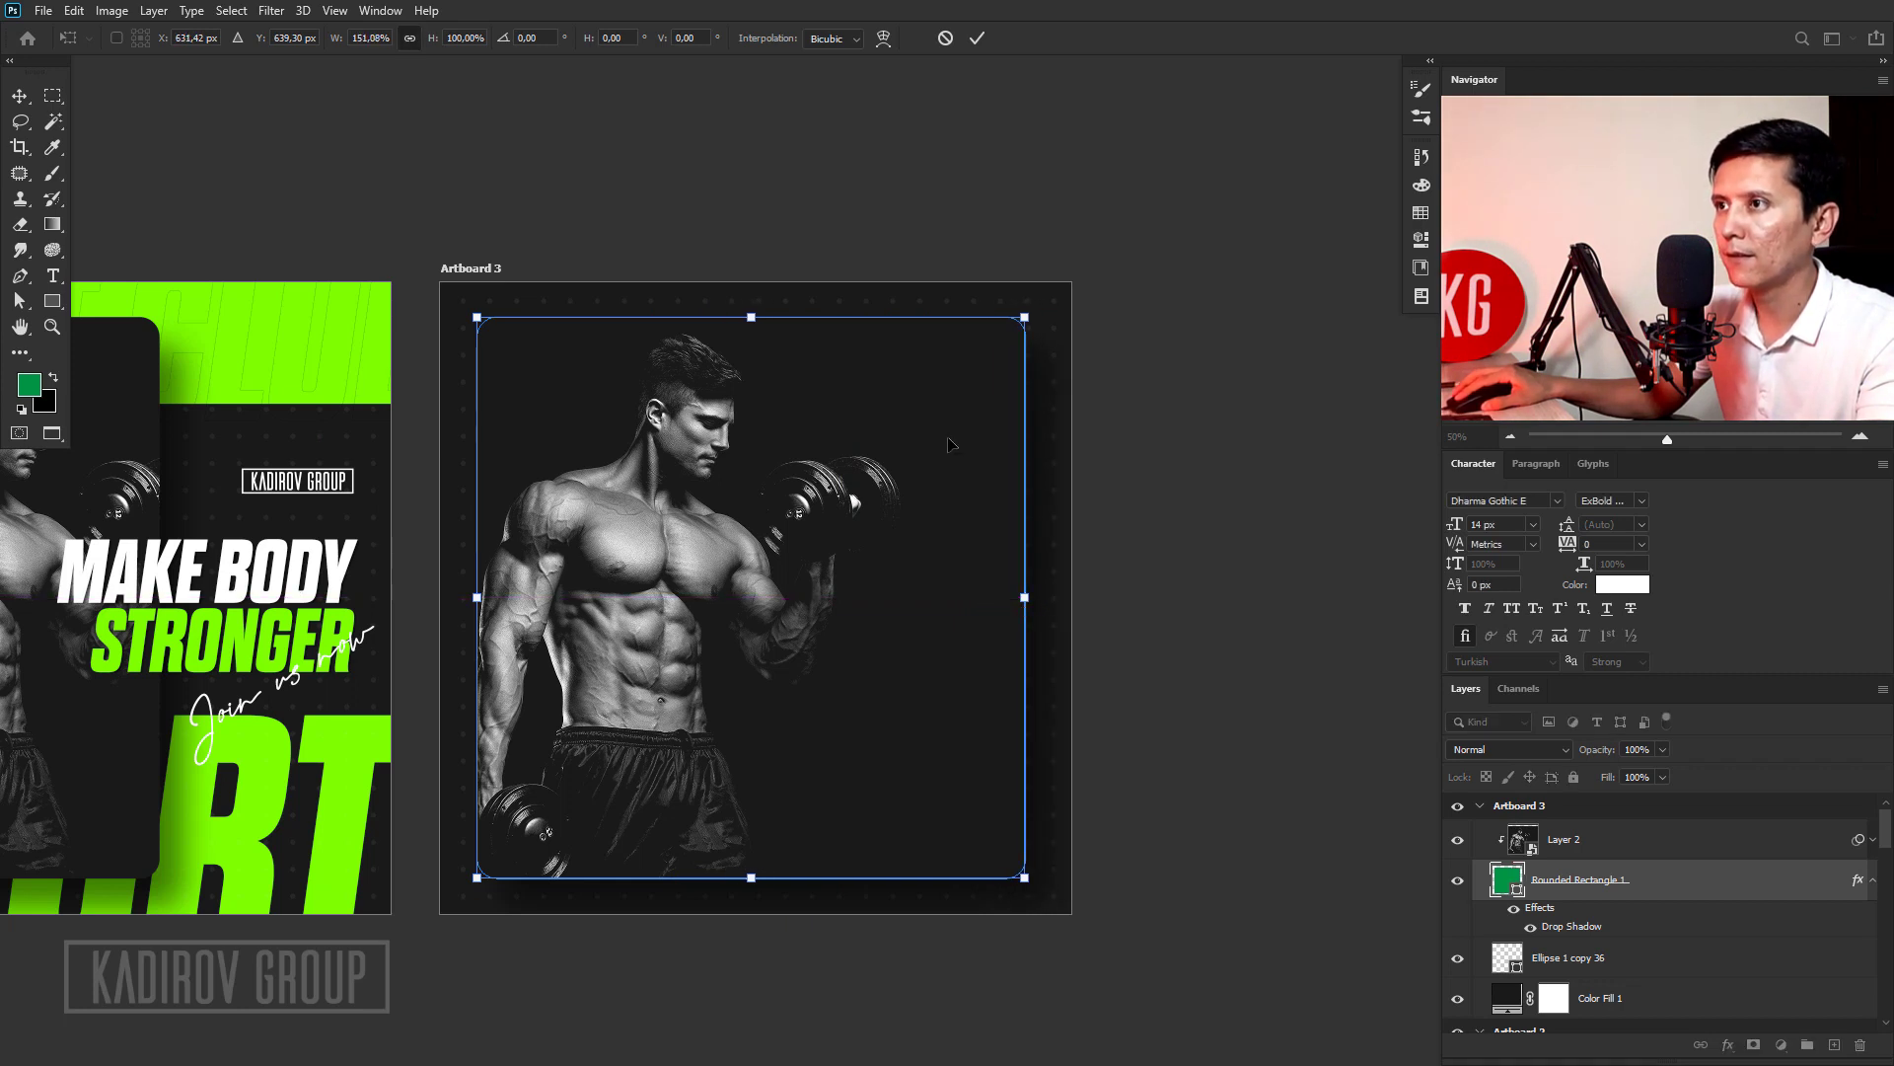
{"action": "key", "text": "Return"}
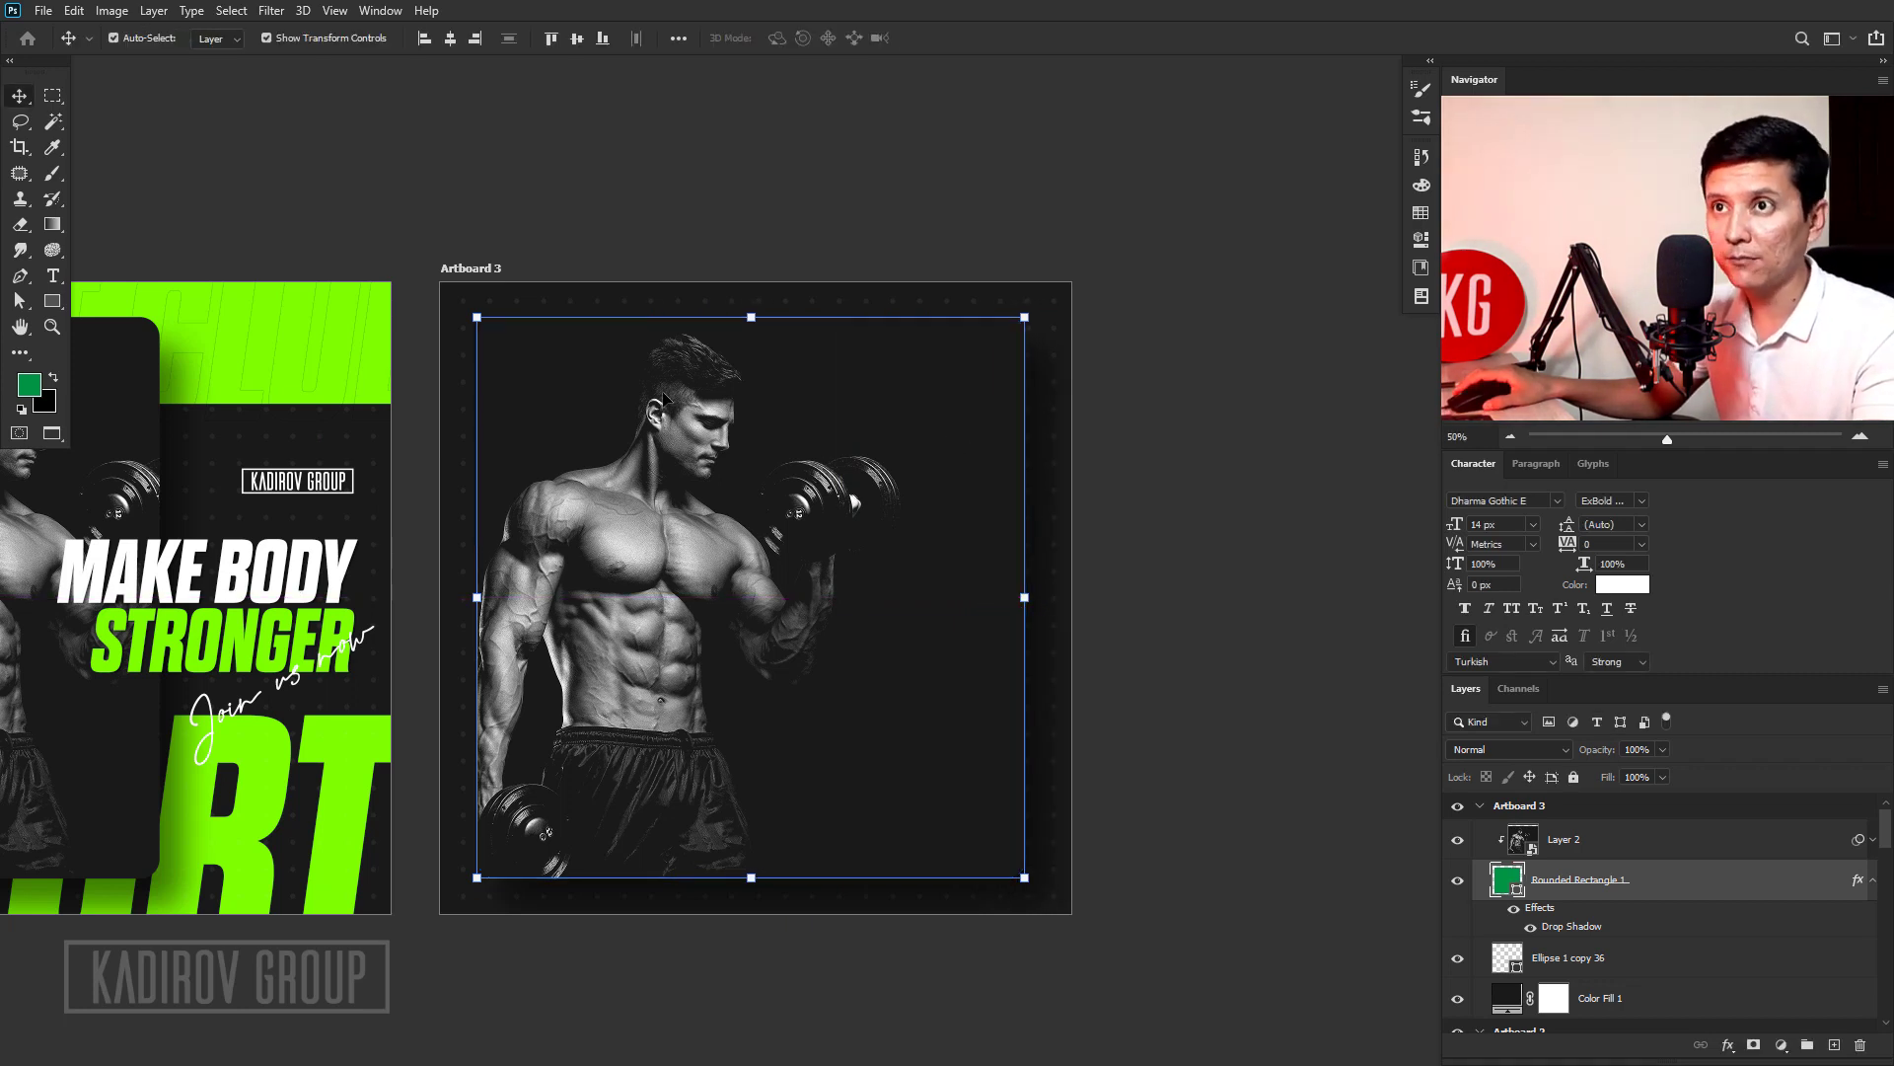
{"action": "key", "text": "a"}
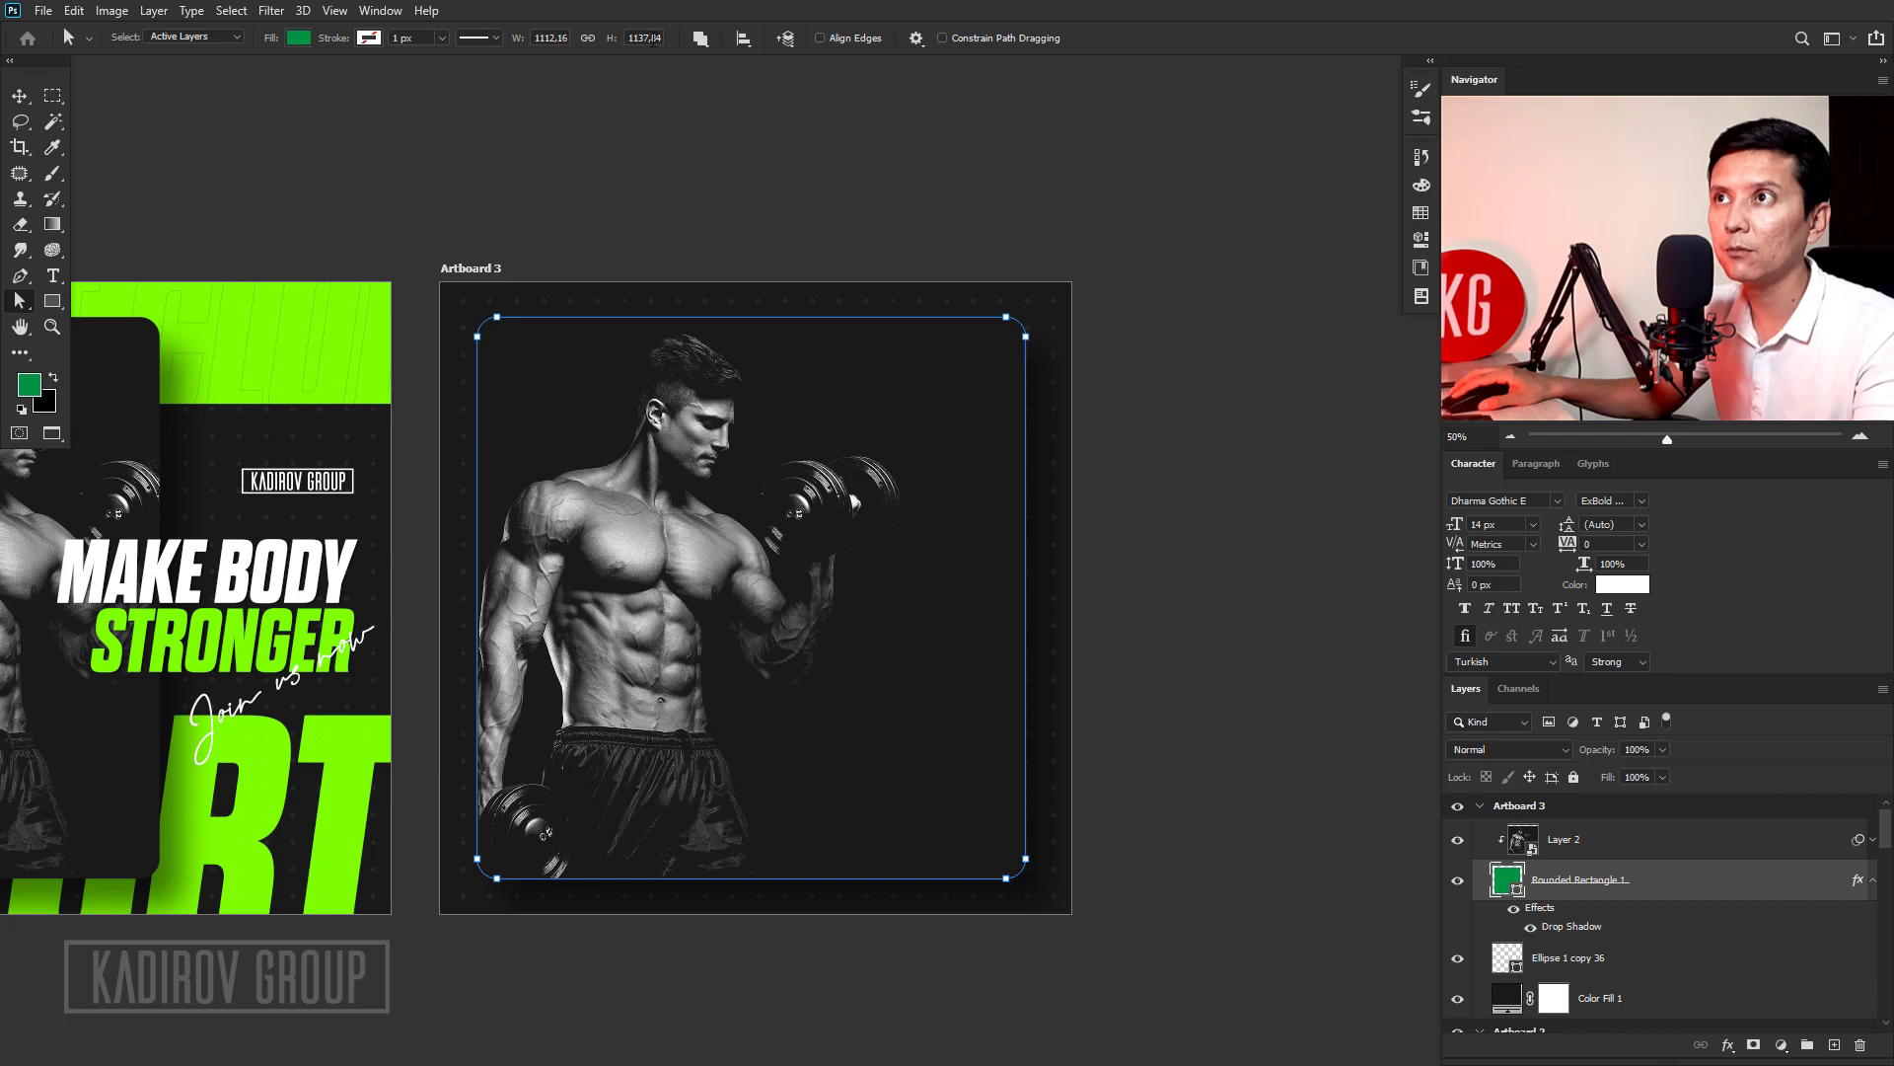
{"action": "type", "text": "1"}
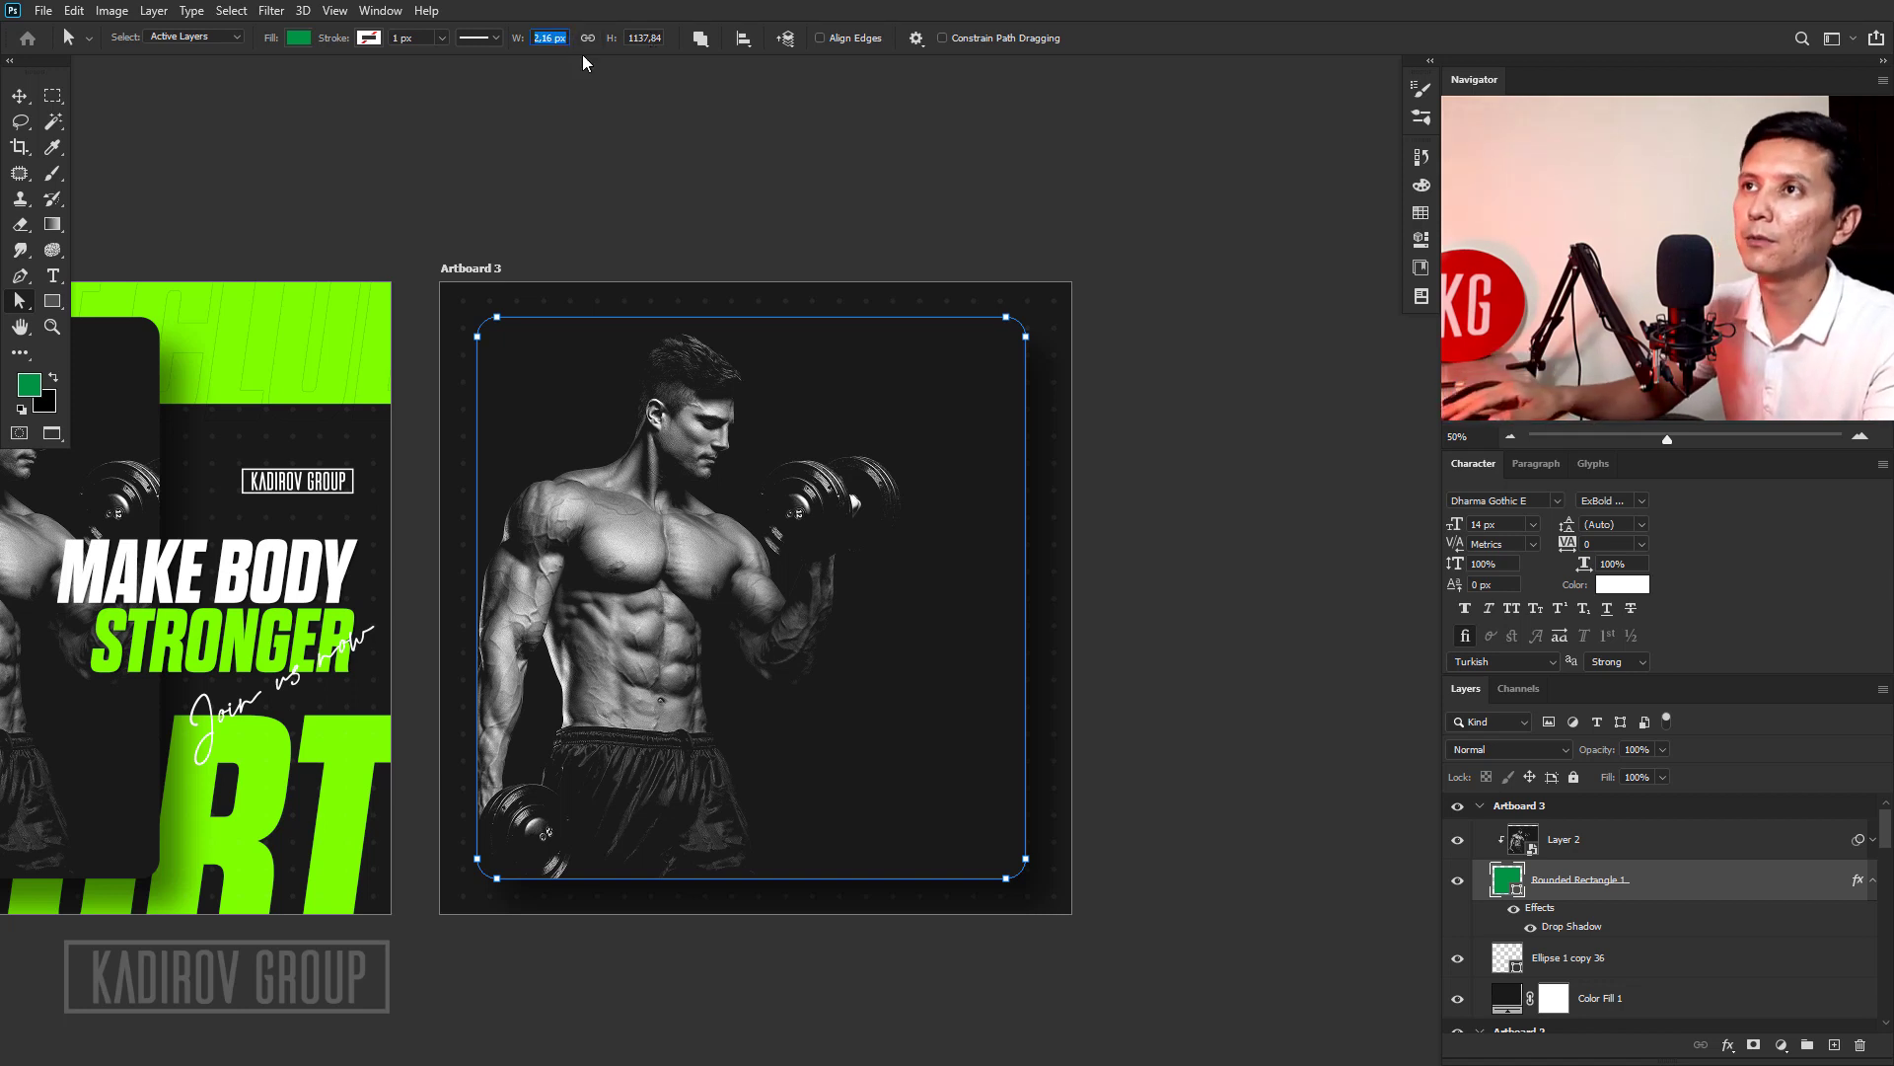
{"action": "type", "text": "100"}
{"action": "key", "text": "Tab"}
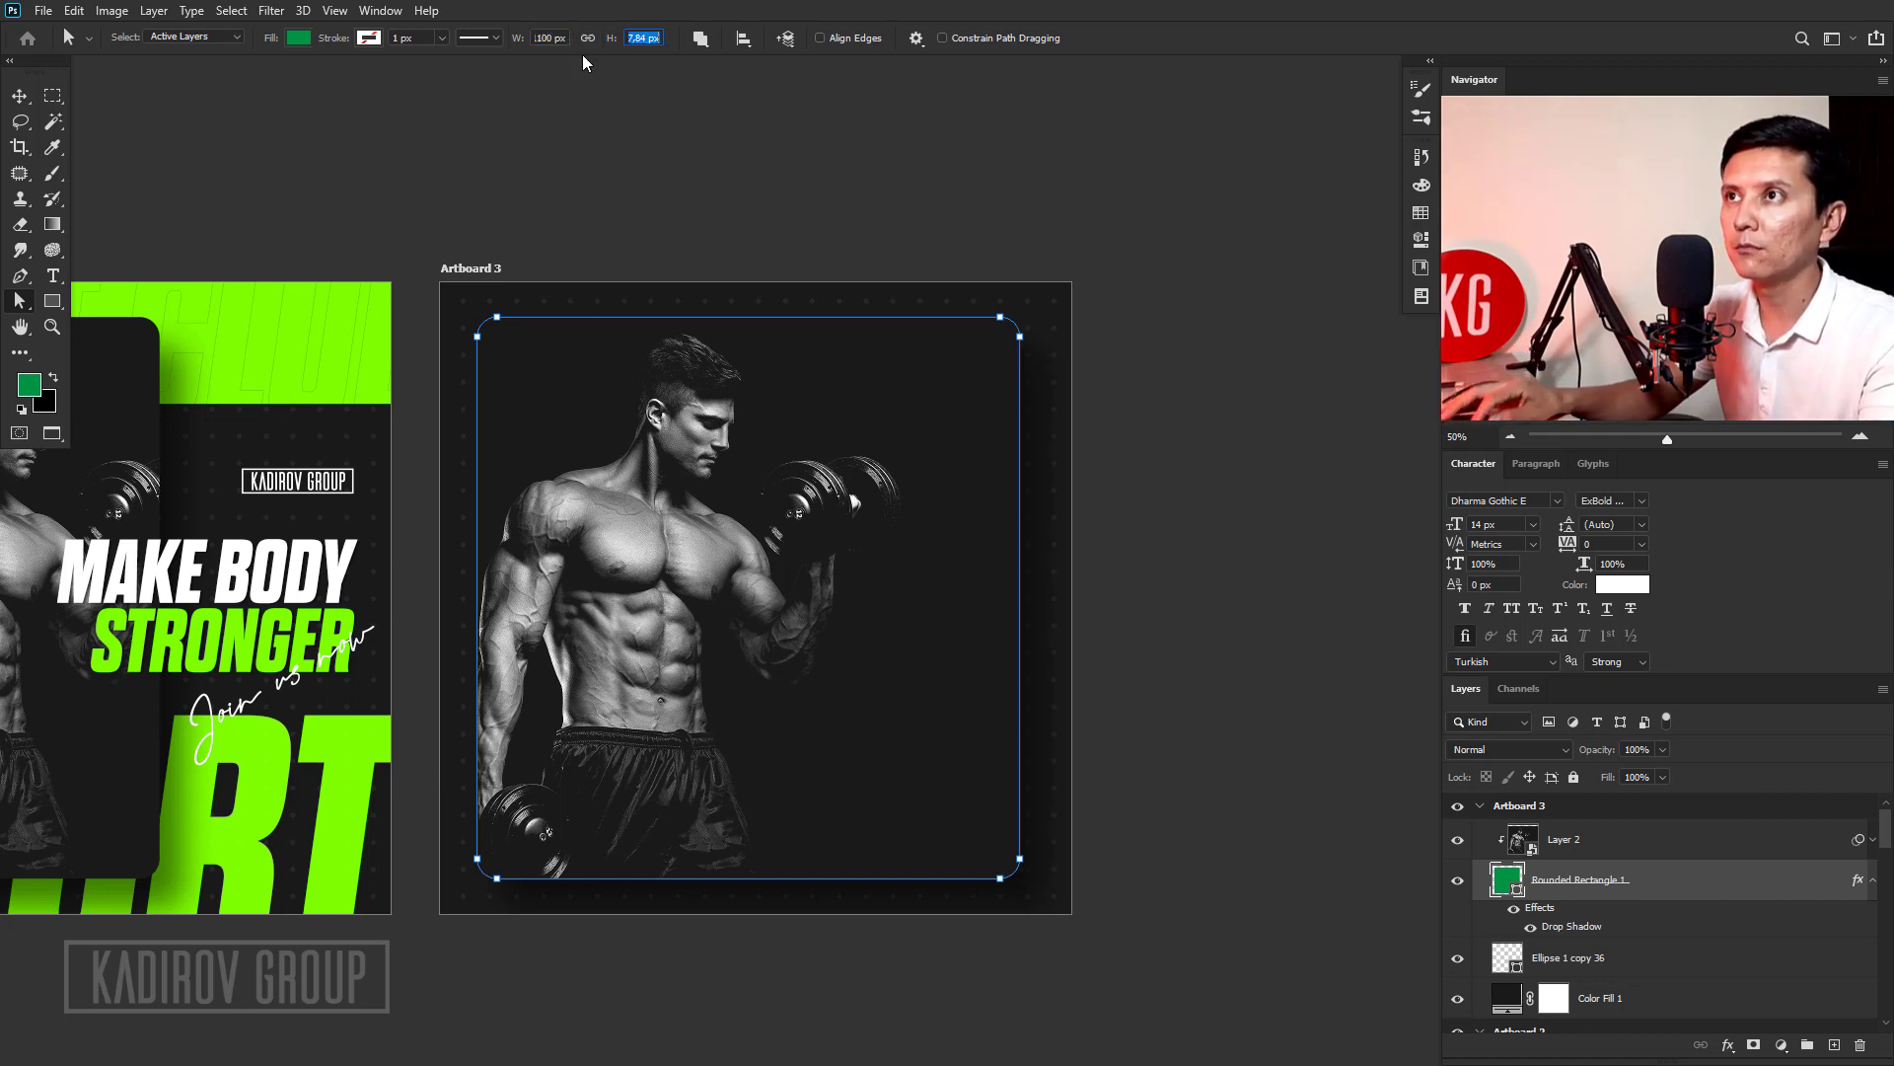
{"action": "type", "text": "1100"}
{"action": "key", "text": "Return"}
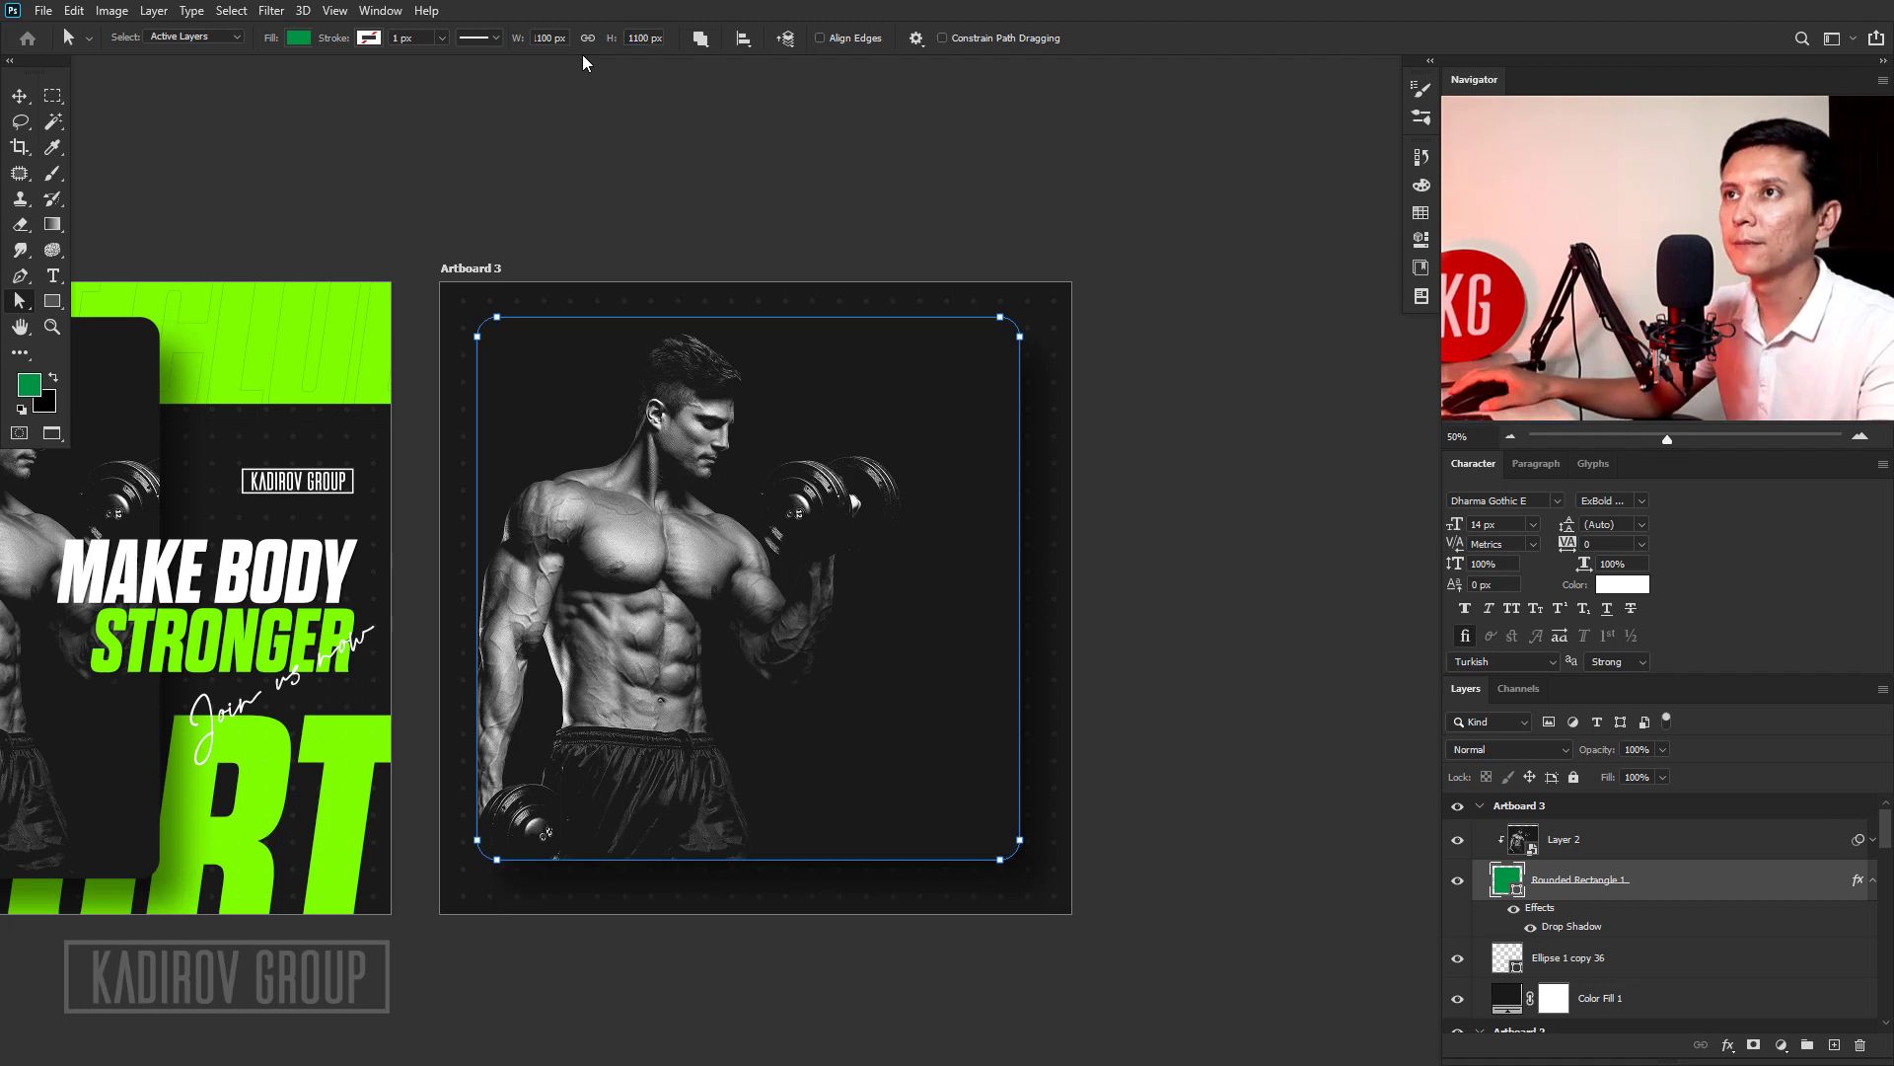
Centre the card on Artboard 3 and shift the dumbbell photo slightly right.
{"action": "key", "text": "v"}
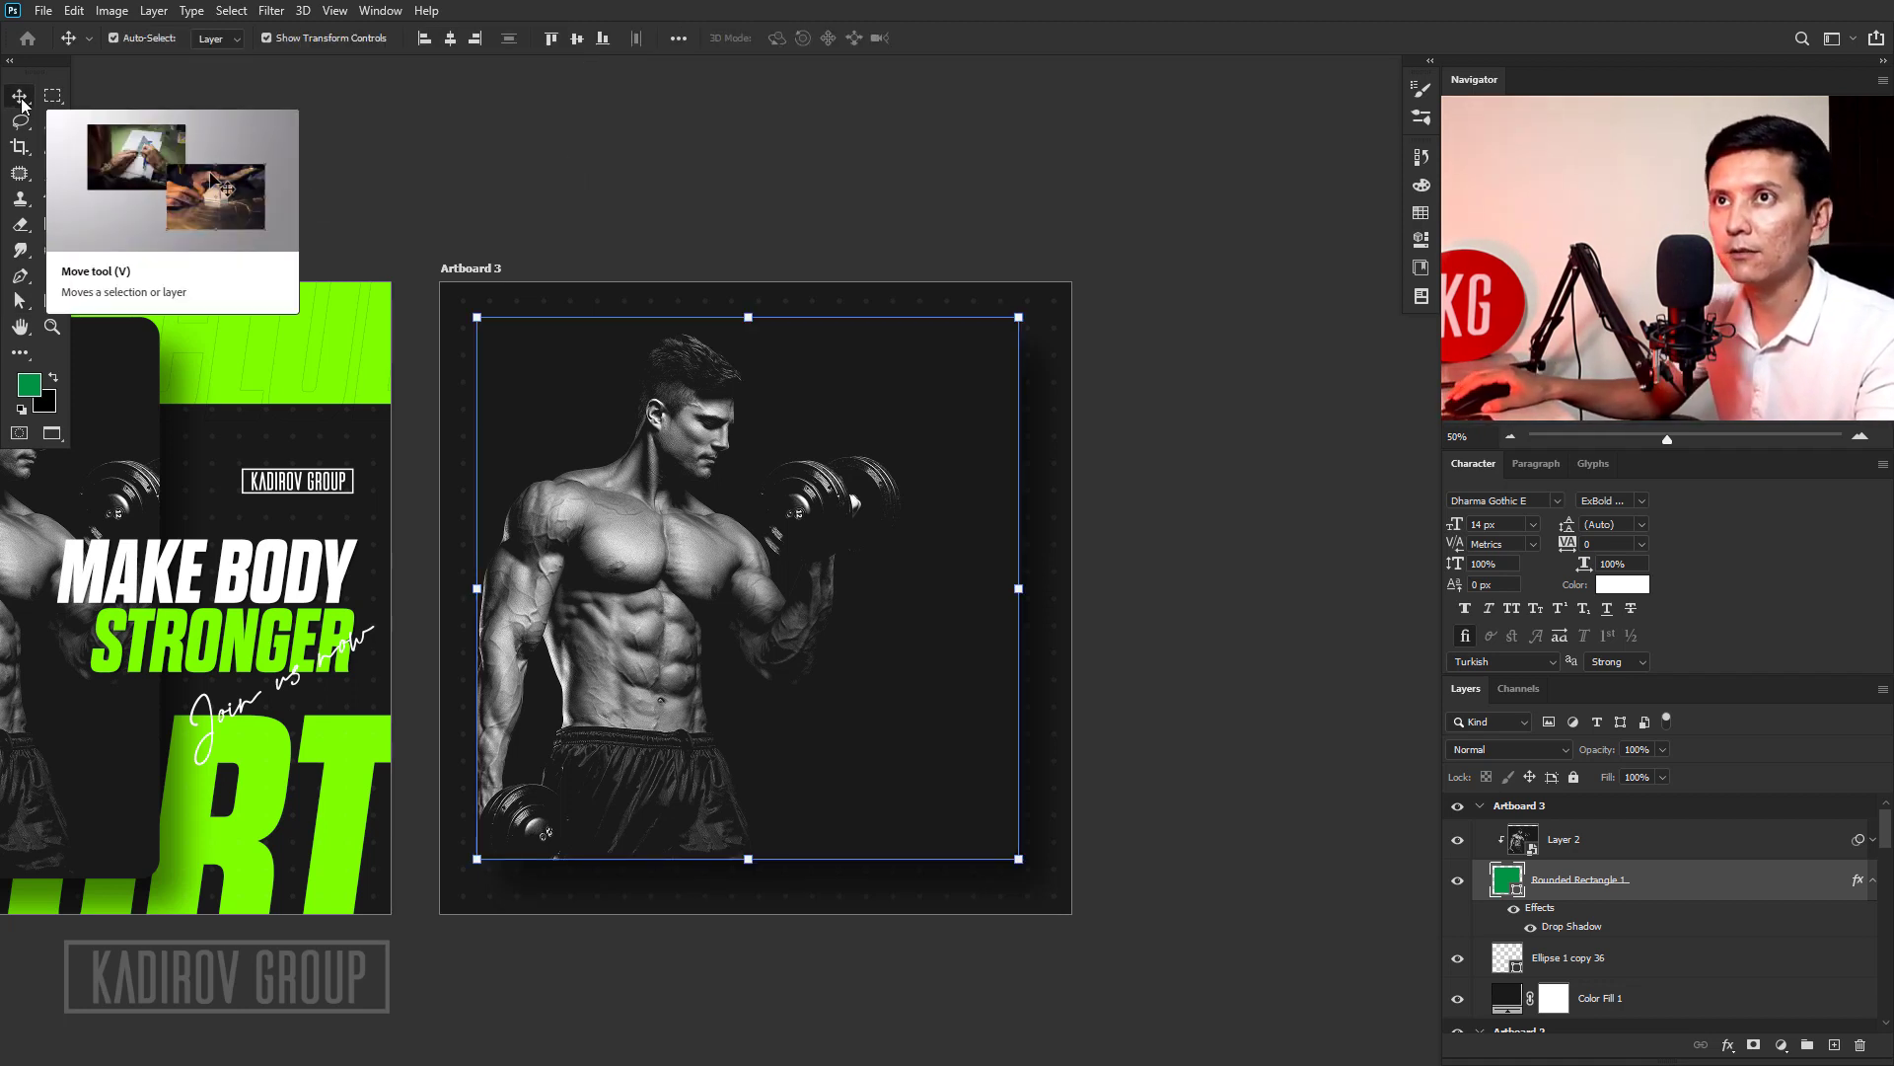
{"action": "left_click", "coordinate": [449, 40]}
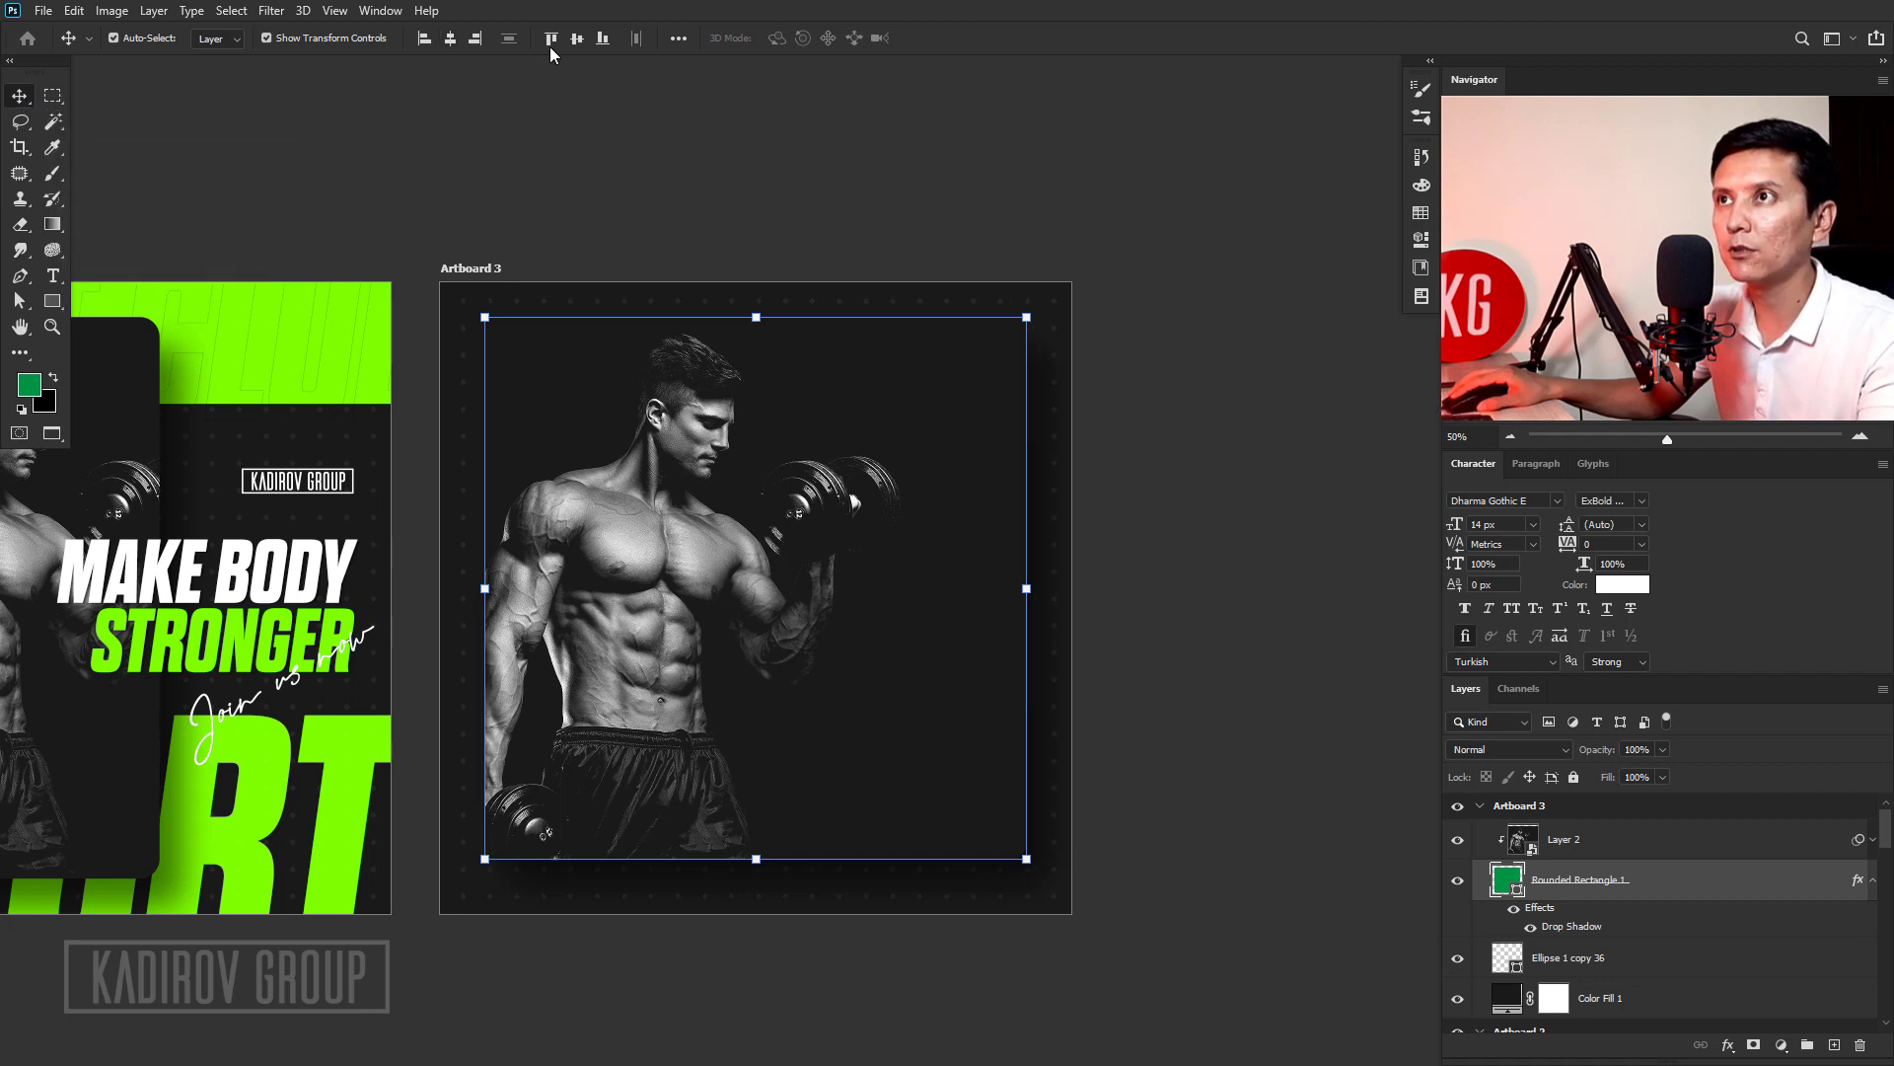
{"action": "left_click", "coordinate": [577, 37]}
{"action": "left_click", "coordinate": [727, 148]}
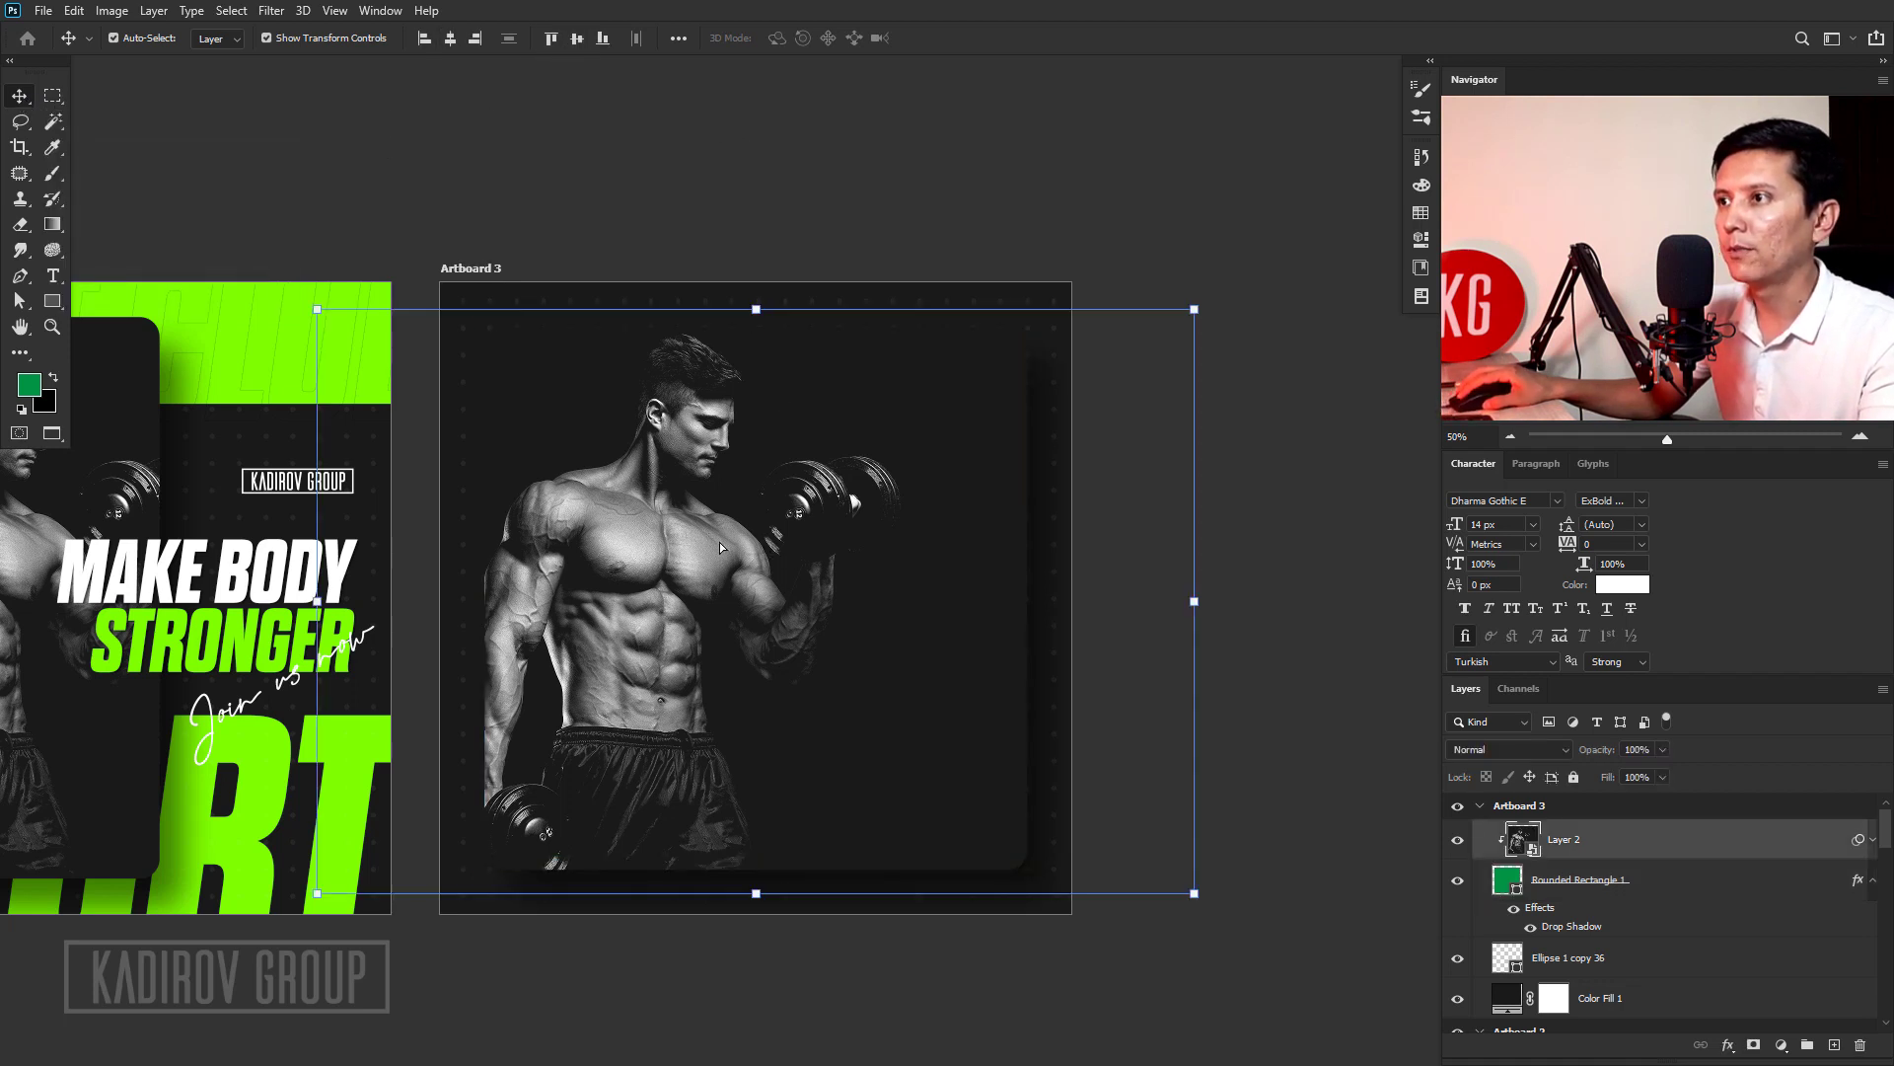
{"action": "left_click_drag", "start_coordinate": [719, 541], "coordinate": [778, 542]}
{"action": "key", "text": "Tab"}
Bring the shouting man photo 54694404.jpg onto Artboard 3.
{"action": "key", "text": "f"}
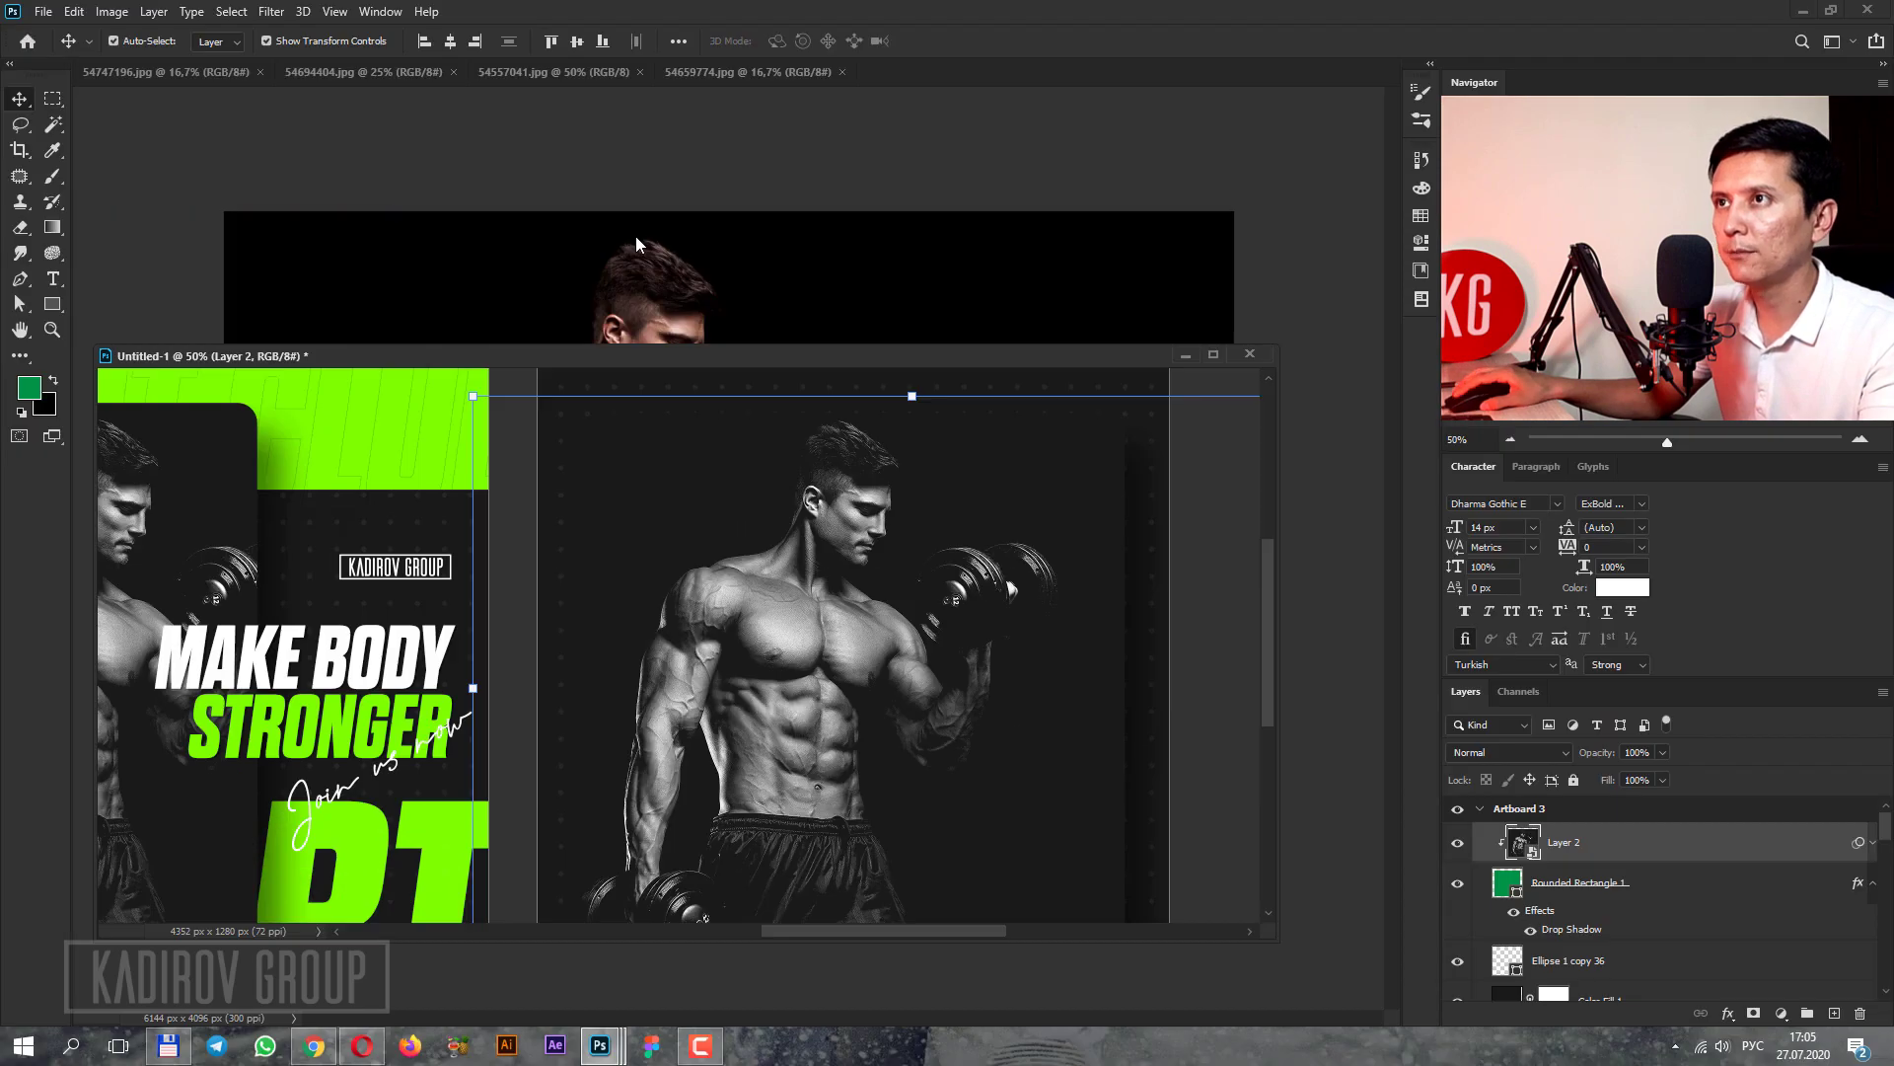
{"action": "left_click", "coordinate": [259, 72]}
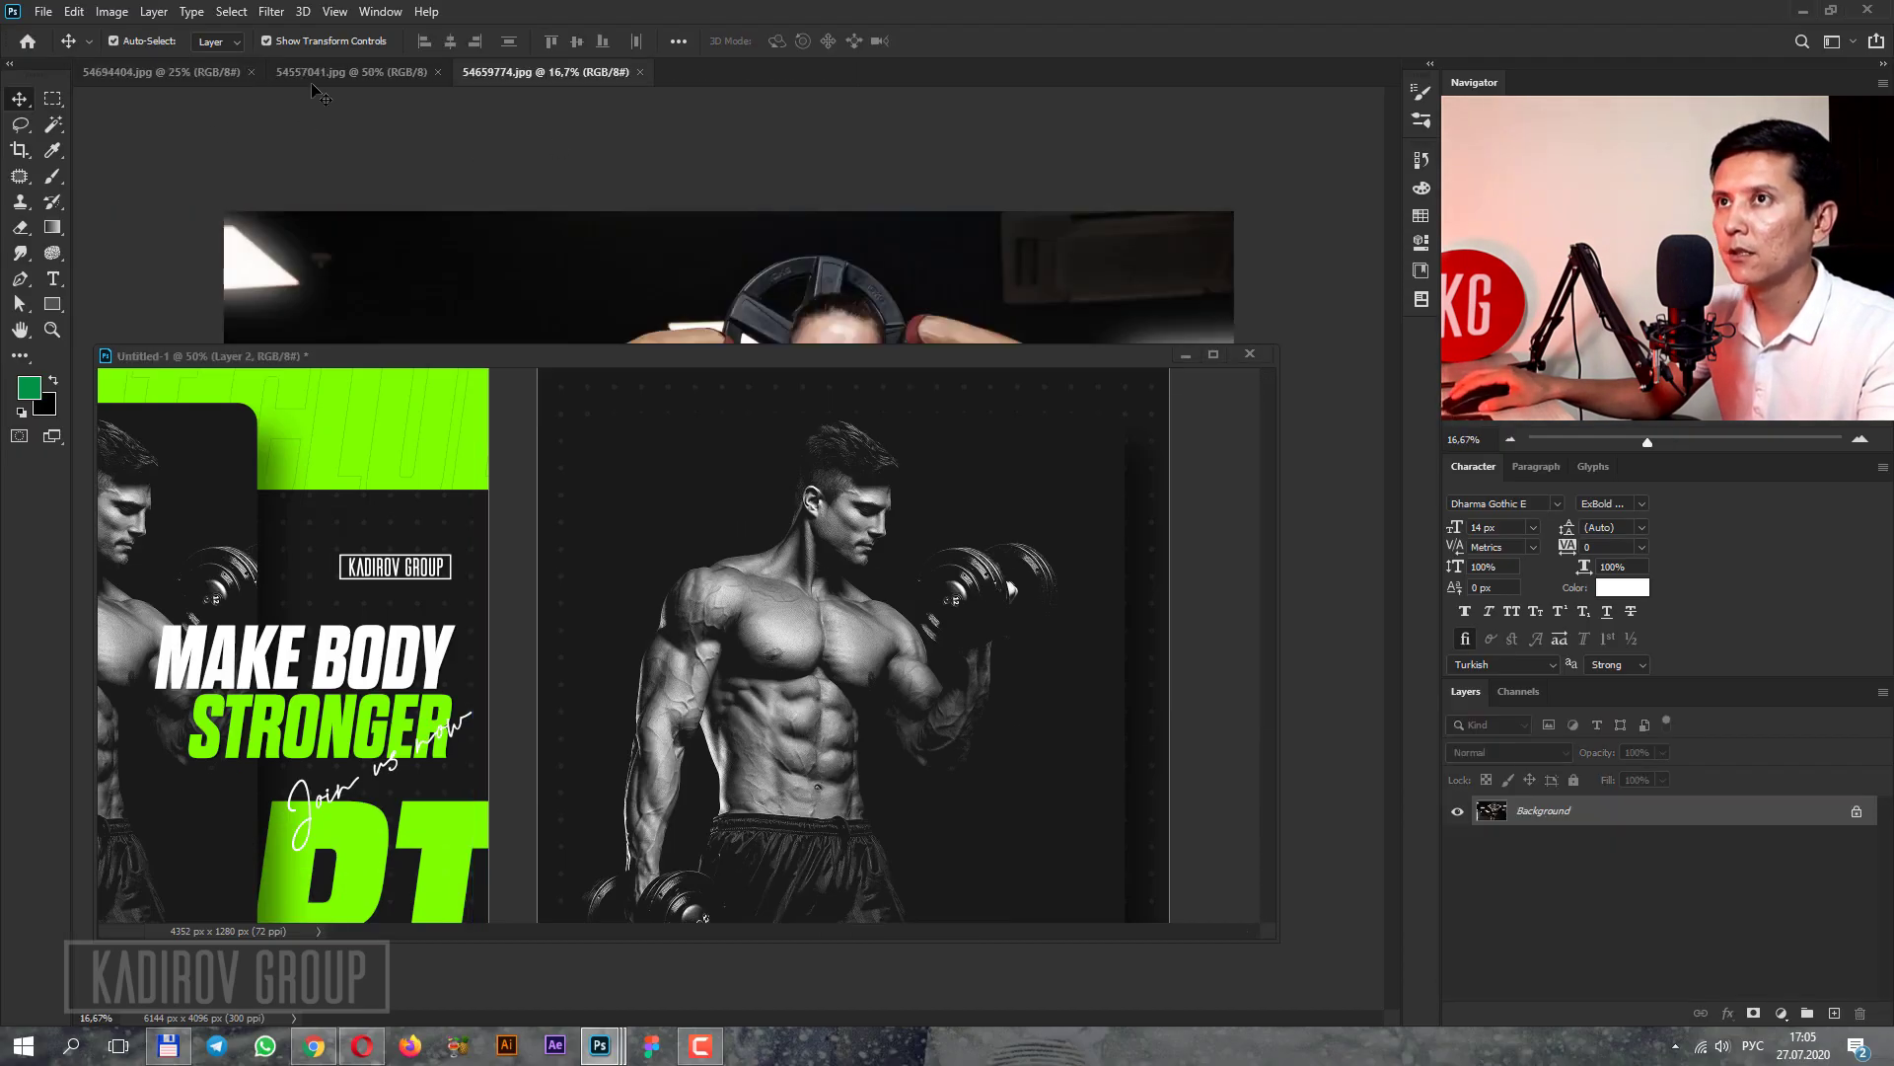
{"action": "left_click", "coordinate": [218, 77]}
{"action": "mouse_move", "coordinate": [860, 280]}
{"action": "left_mouse_down"}
{"action": "mouse_move", "coordinate": [893, 572]}
{"action": "mouse_move", "coordinate": [852, 545]}
{"action": "left_mouse_up"}
{"action": "key", "text": "f"}
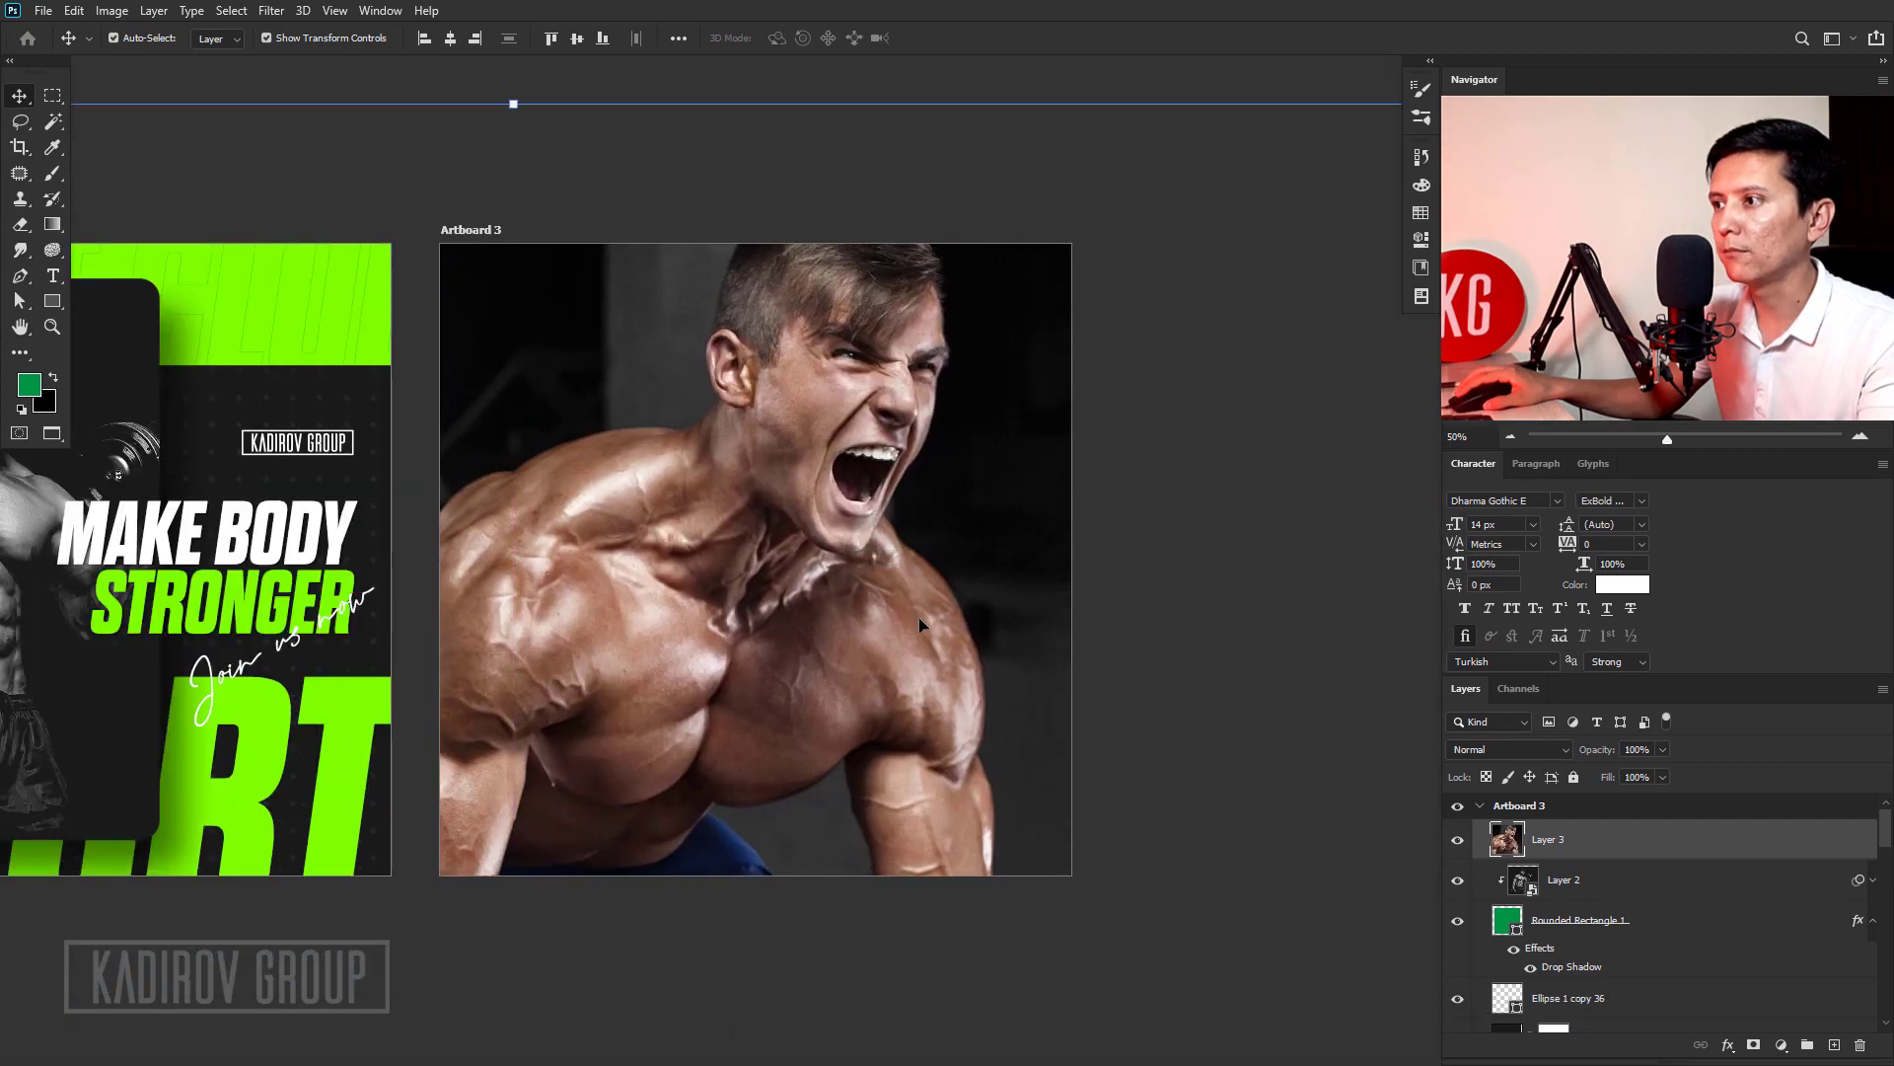
Make the new photo a smart object clipped to the card in B&W, deleting the dumbbell layer.
{"action": "right_click", "coordinate": [1573, 848]}
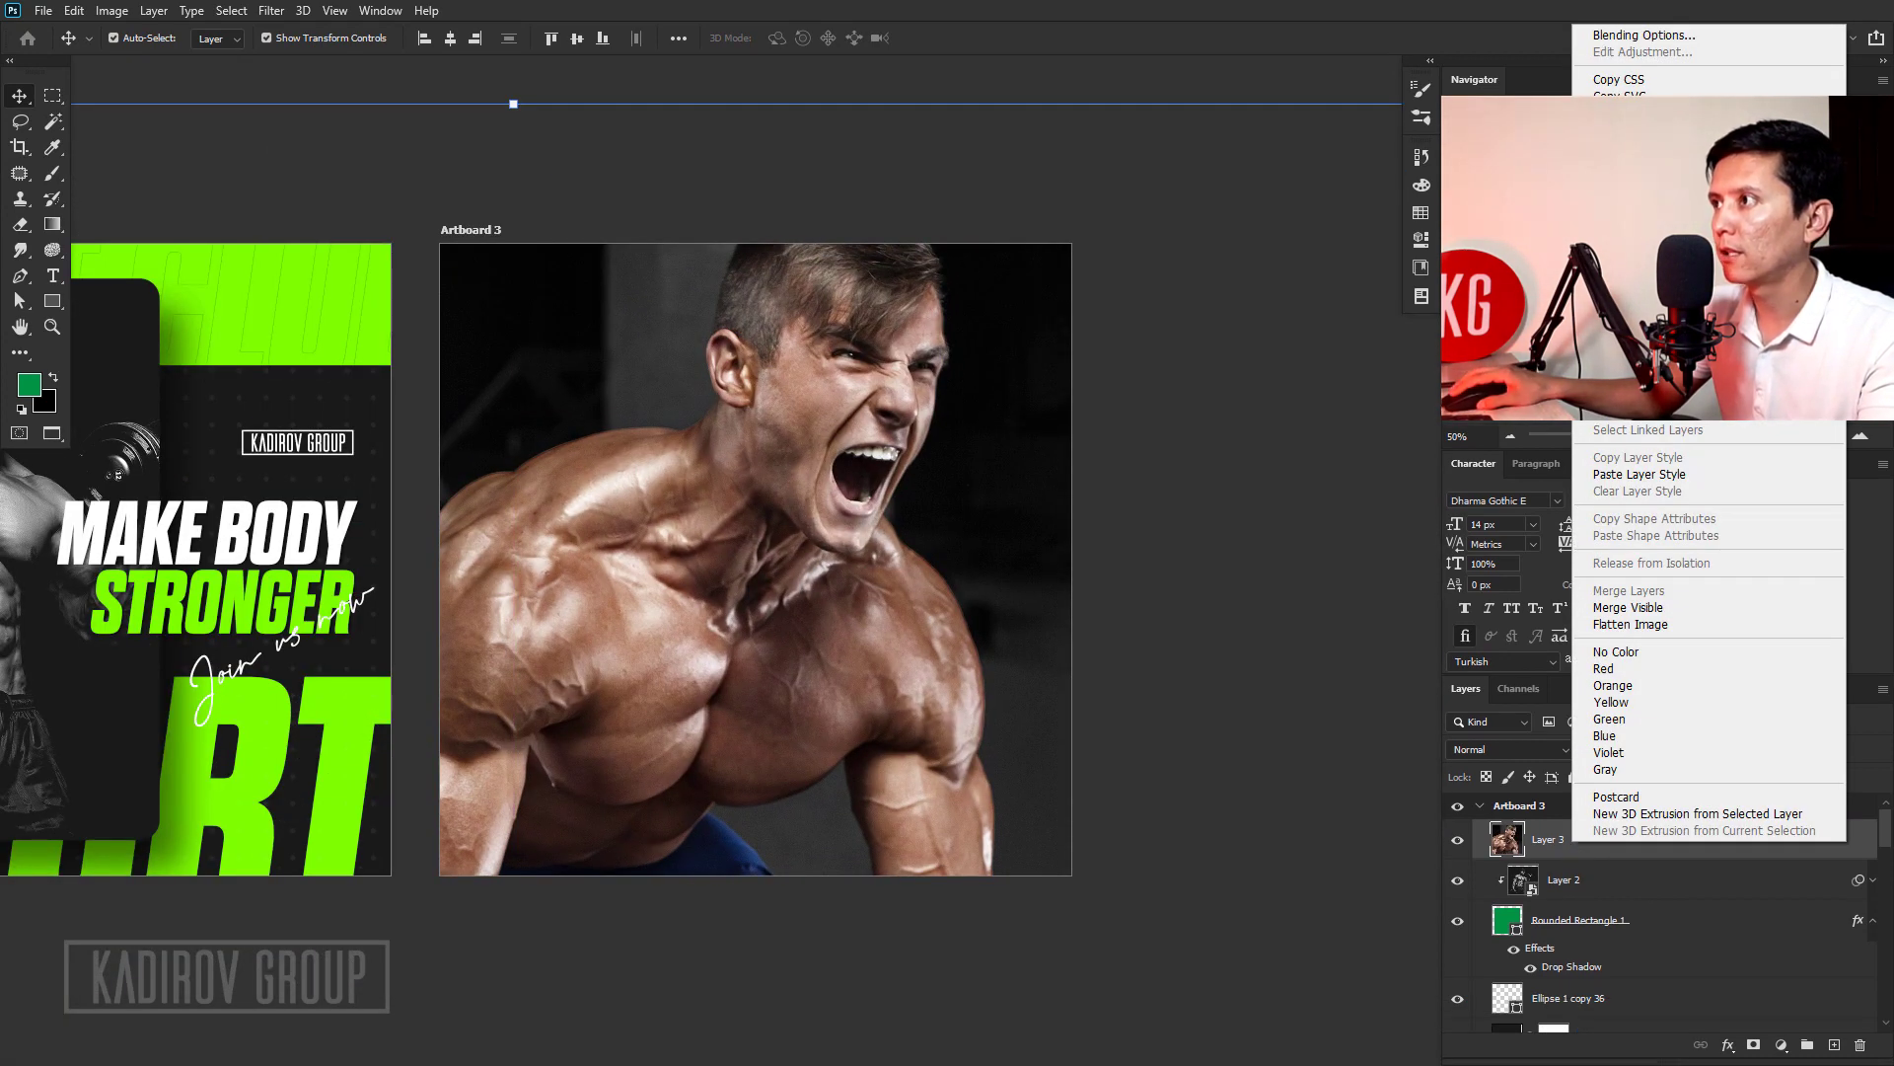
{"action": "left_click", "coordinate": [1643, 301]}
{"action": "left_click", "coordinate": [1577, 854], "text": "alt"}
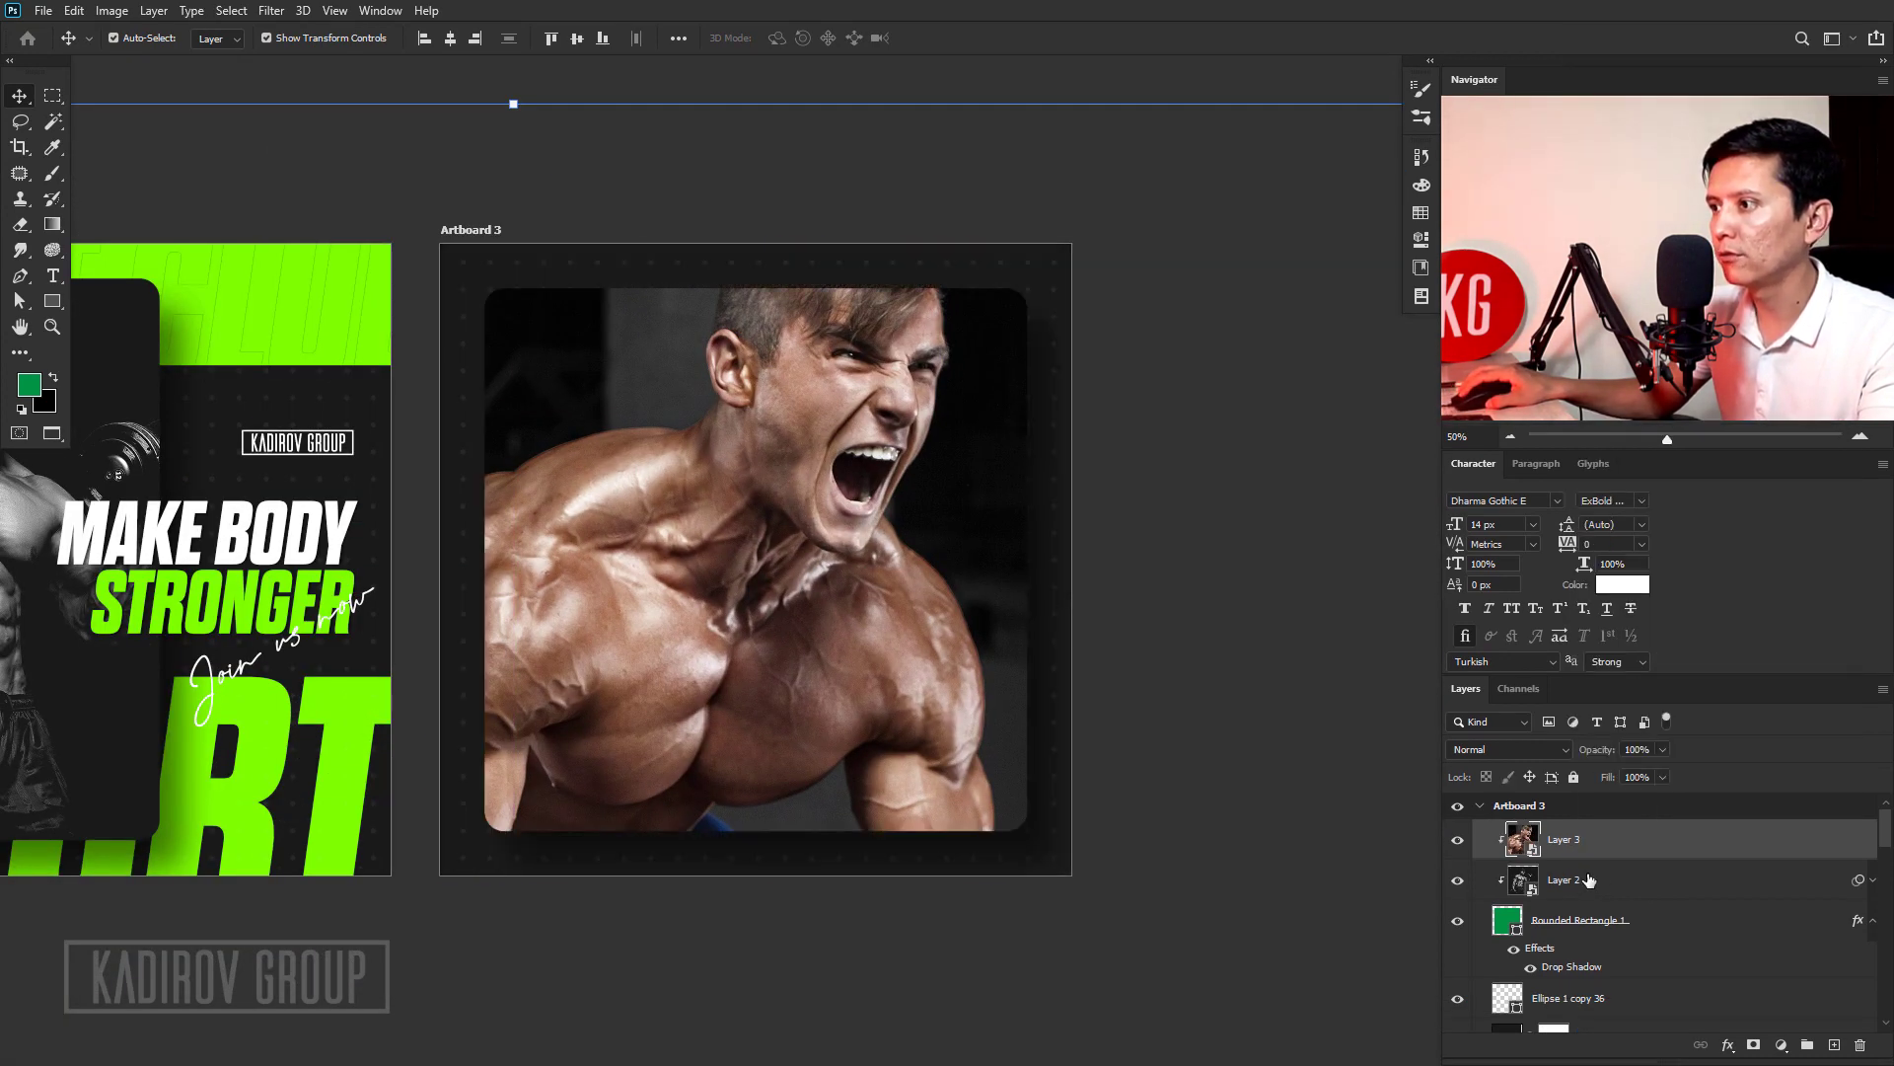
{"action": "left_click", "coordinate": [1871, 881]}
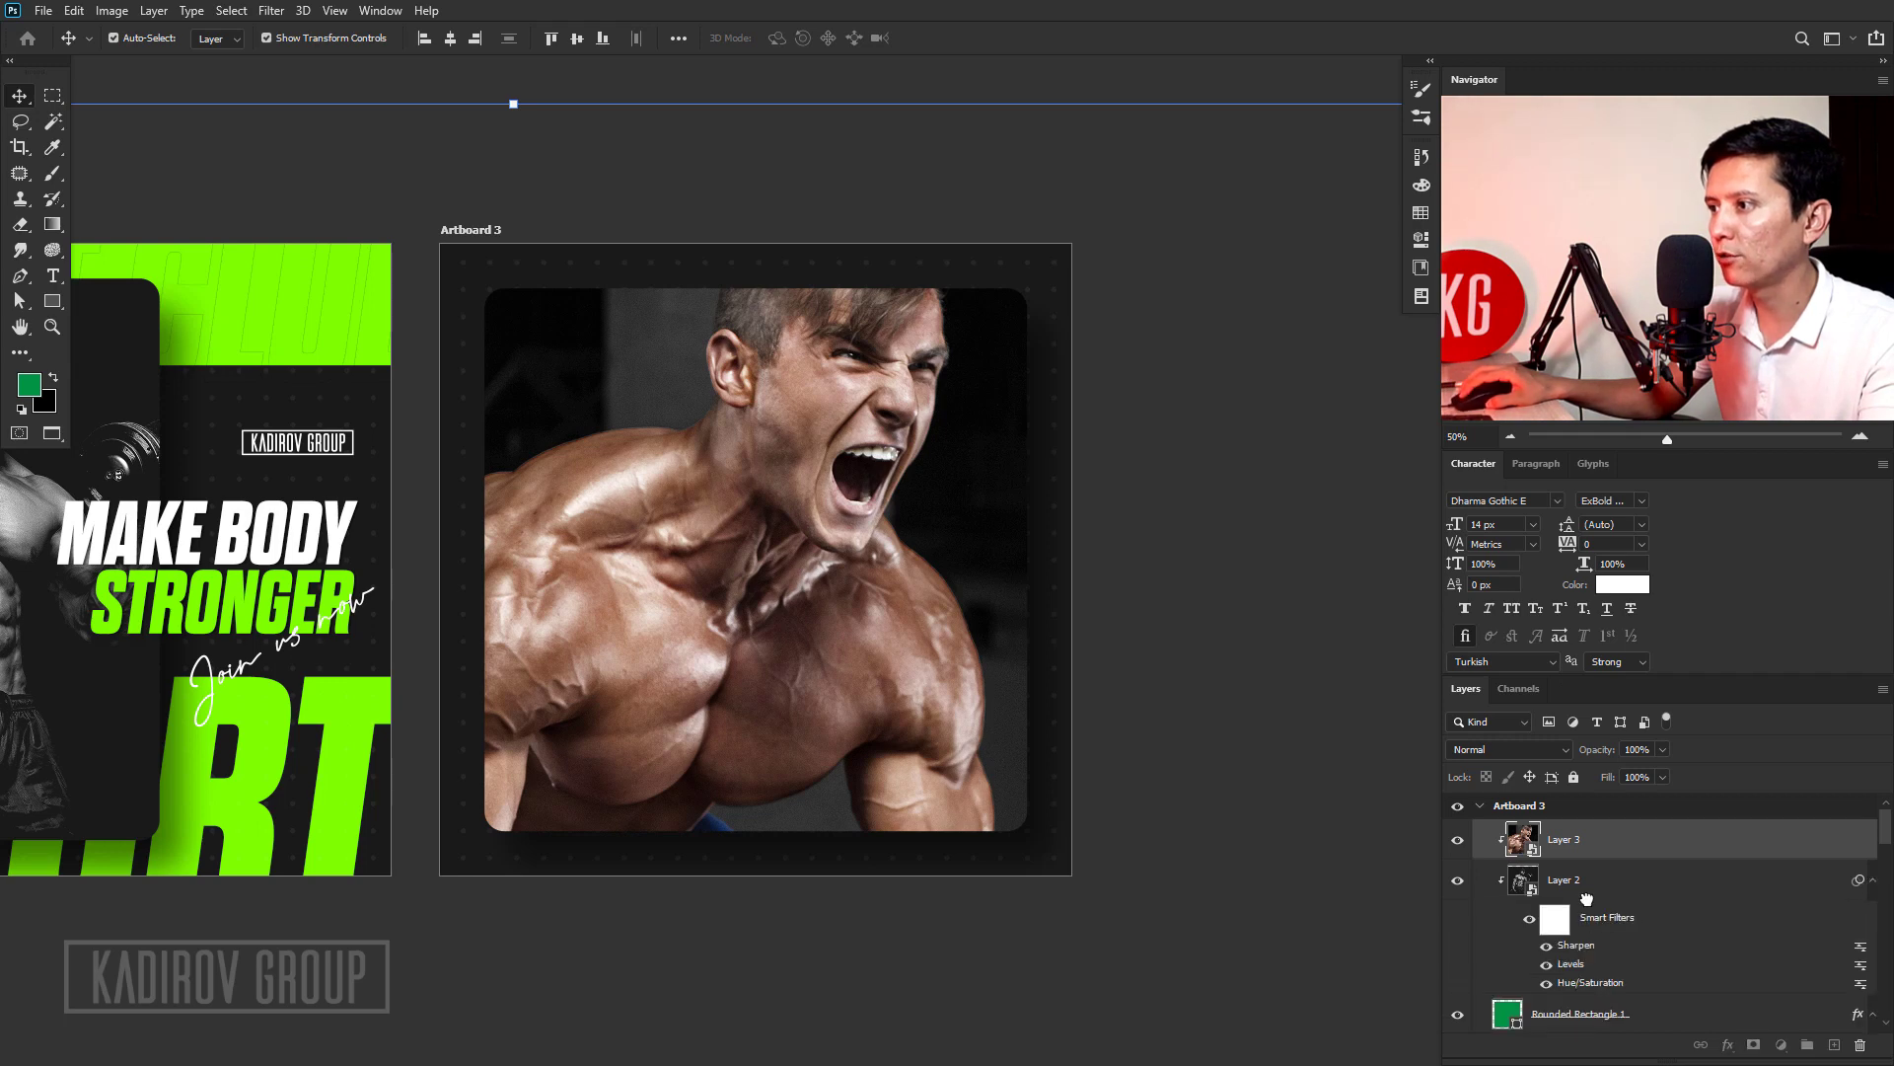
{"action": "key", "text": "Delete"}
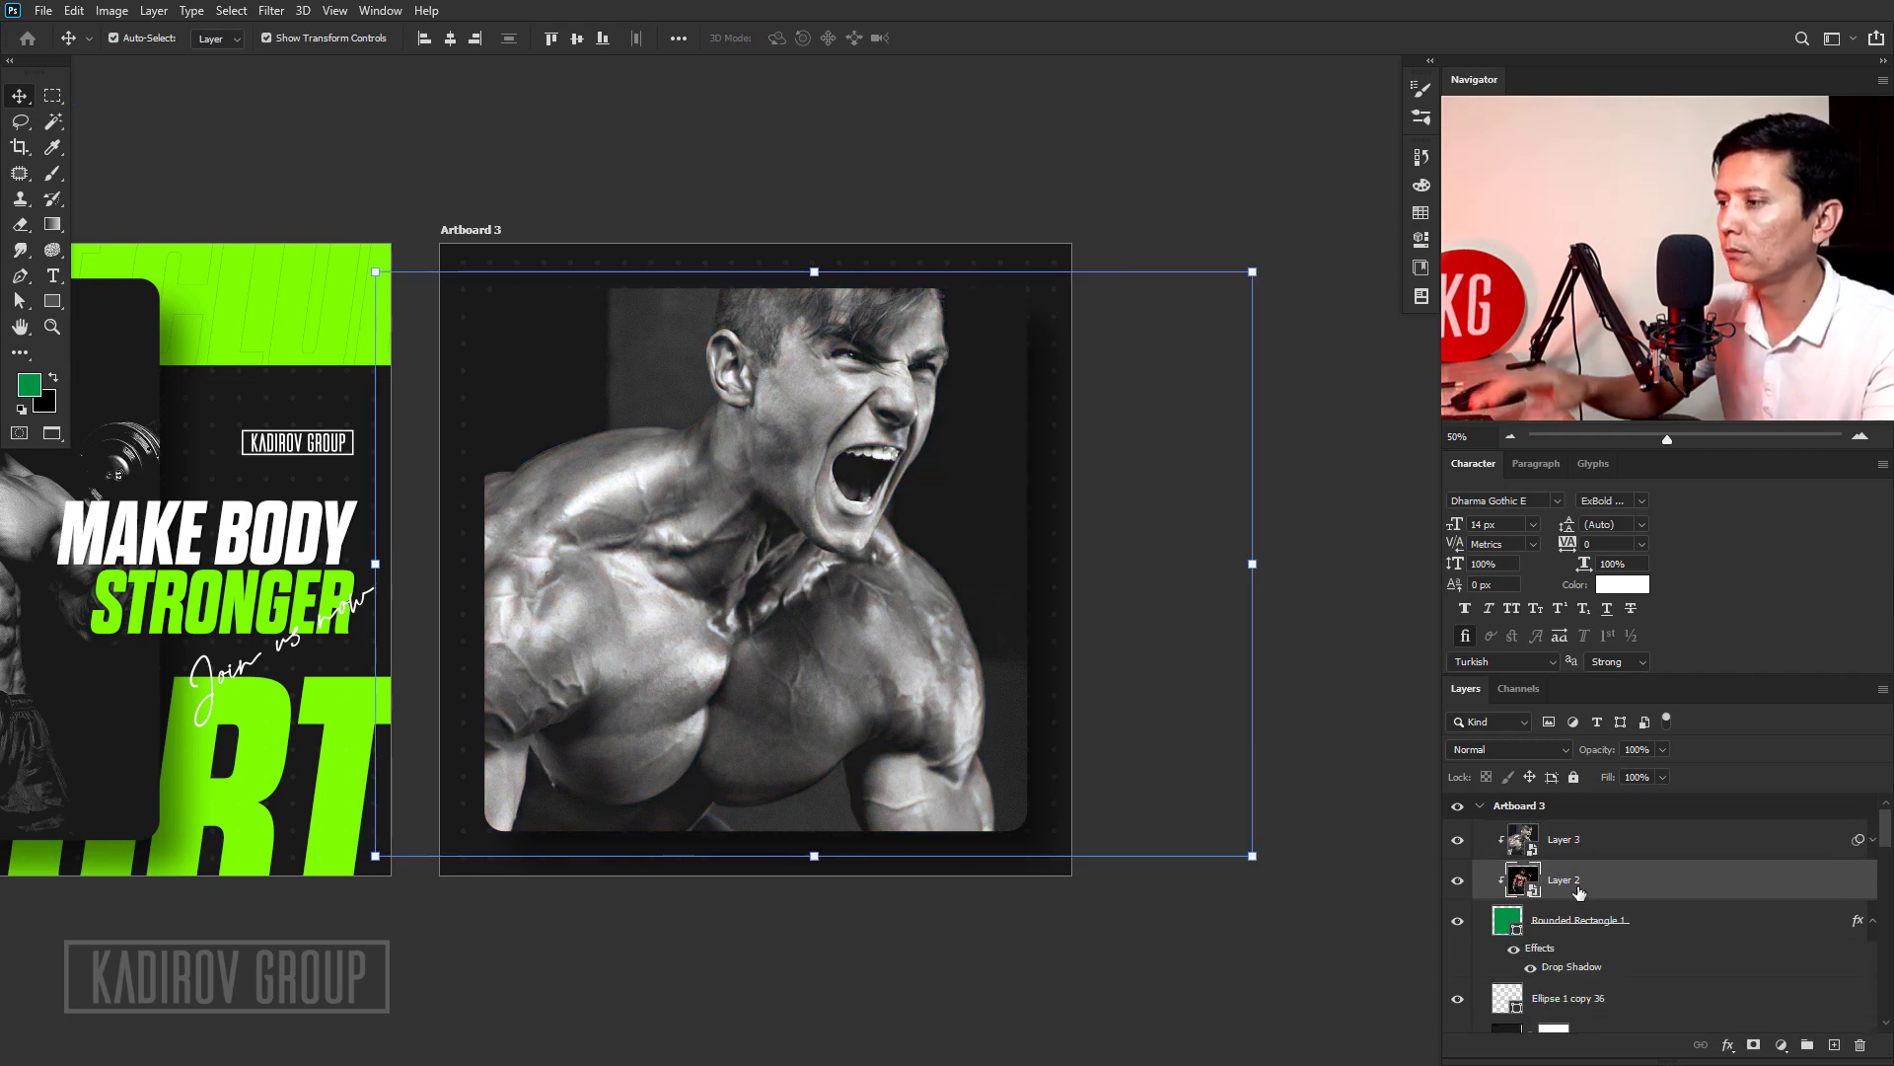
{"action": "left_click", "coordinate": [1579, 888]}
{"action": "left_click", "coordinate": [1563, 839]}
Place the barbell deadlift photo over Artboard 3's card, scaled to about 33%.
{"action": "key", "text": "ctrl+minus"}
{"action": "key", "text": "ctrl+minus"}
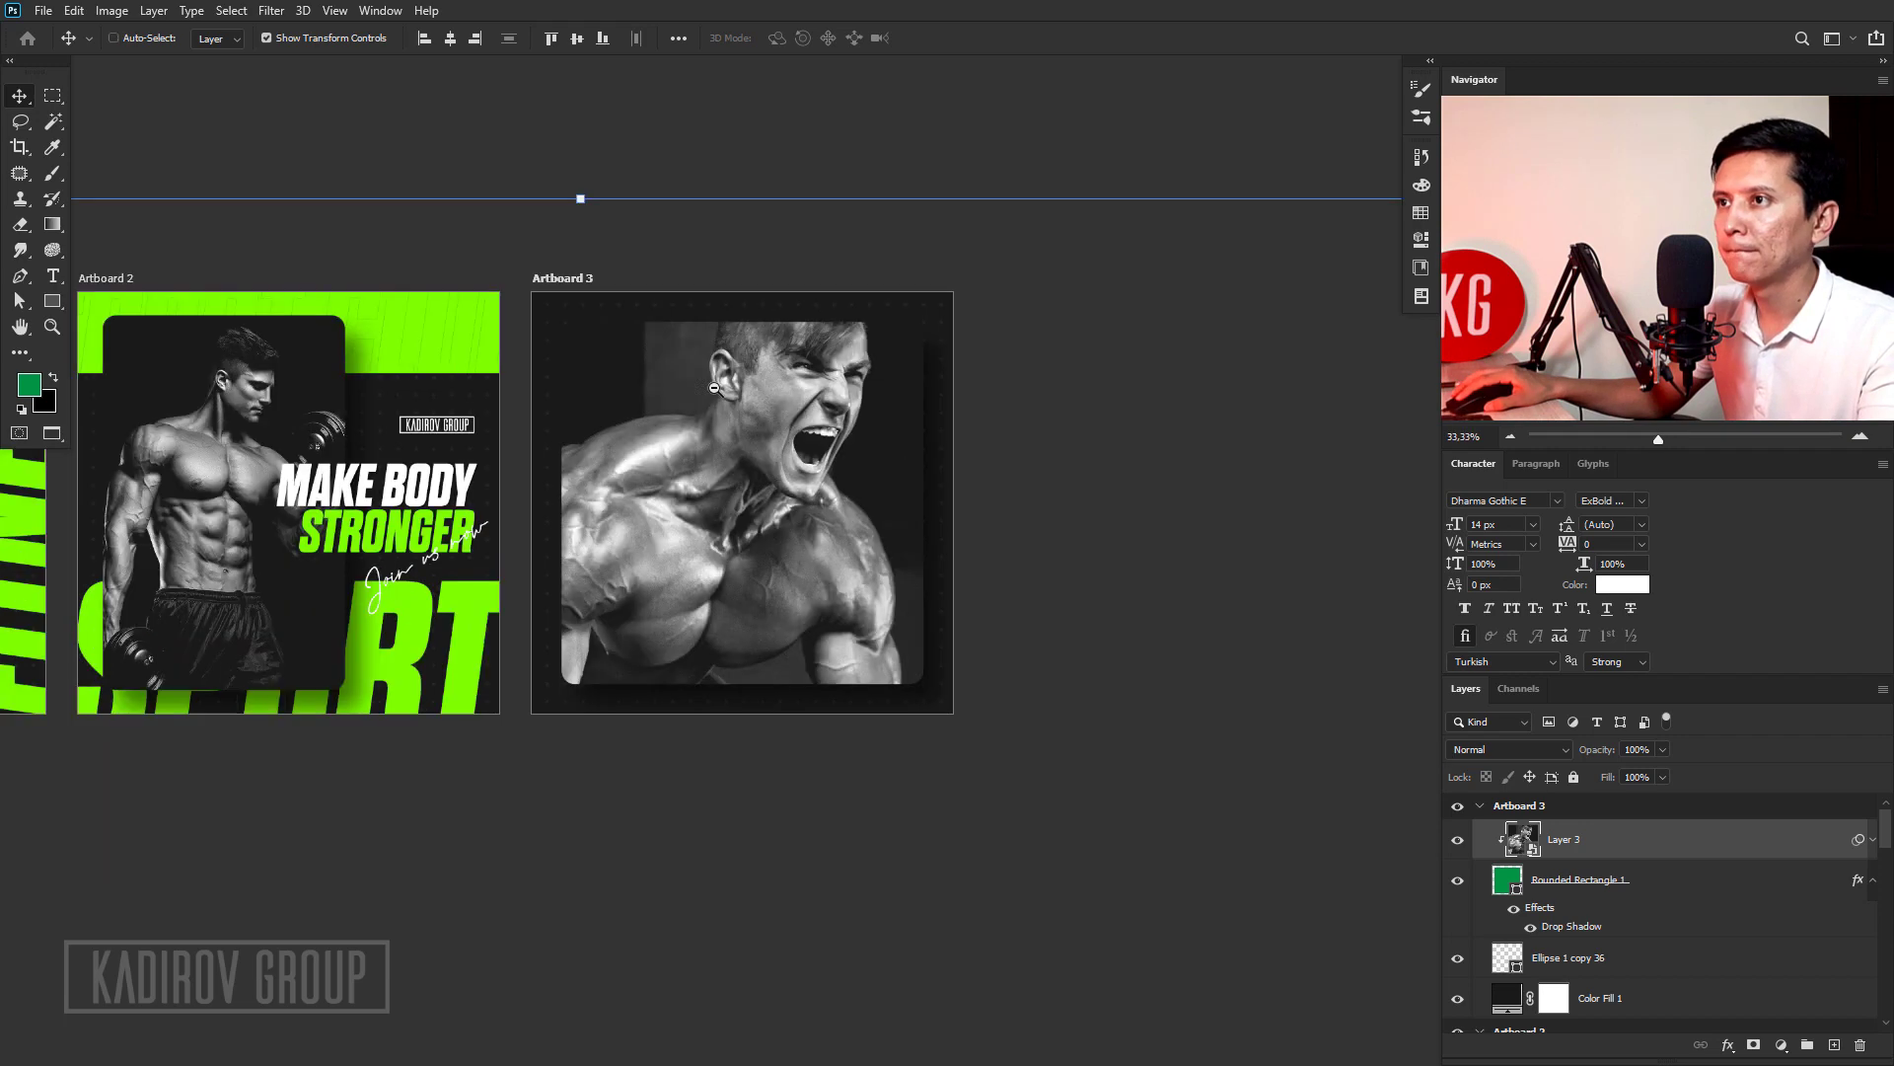
{"action": "left_click_drag", "start_coordinate": [283, 360], "coordinate": [436, 360]}
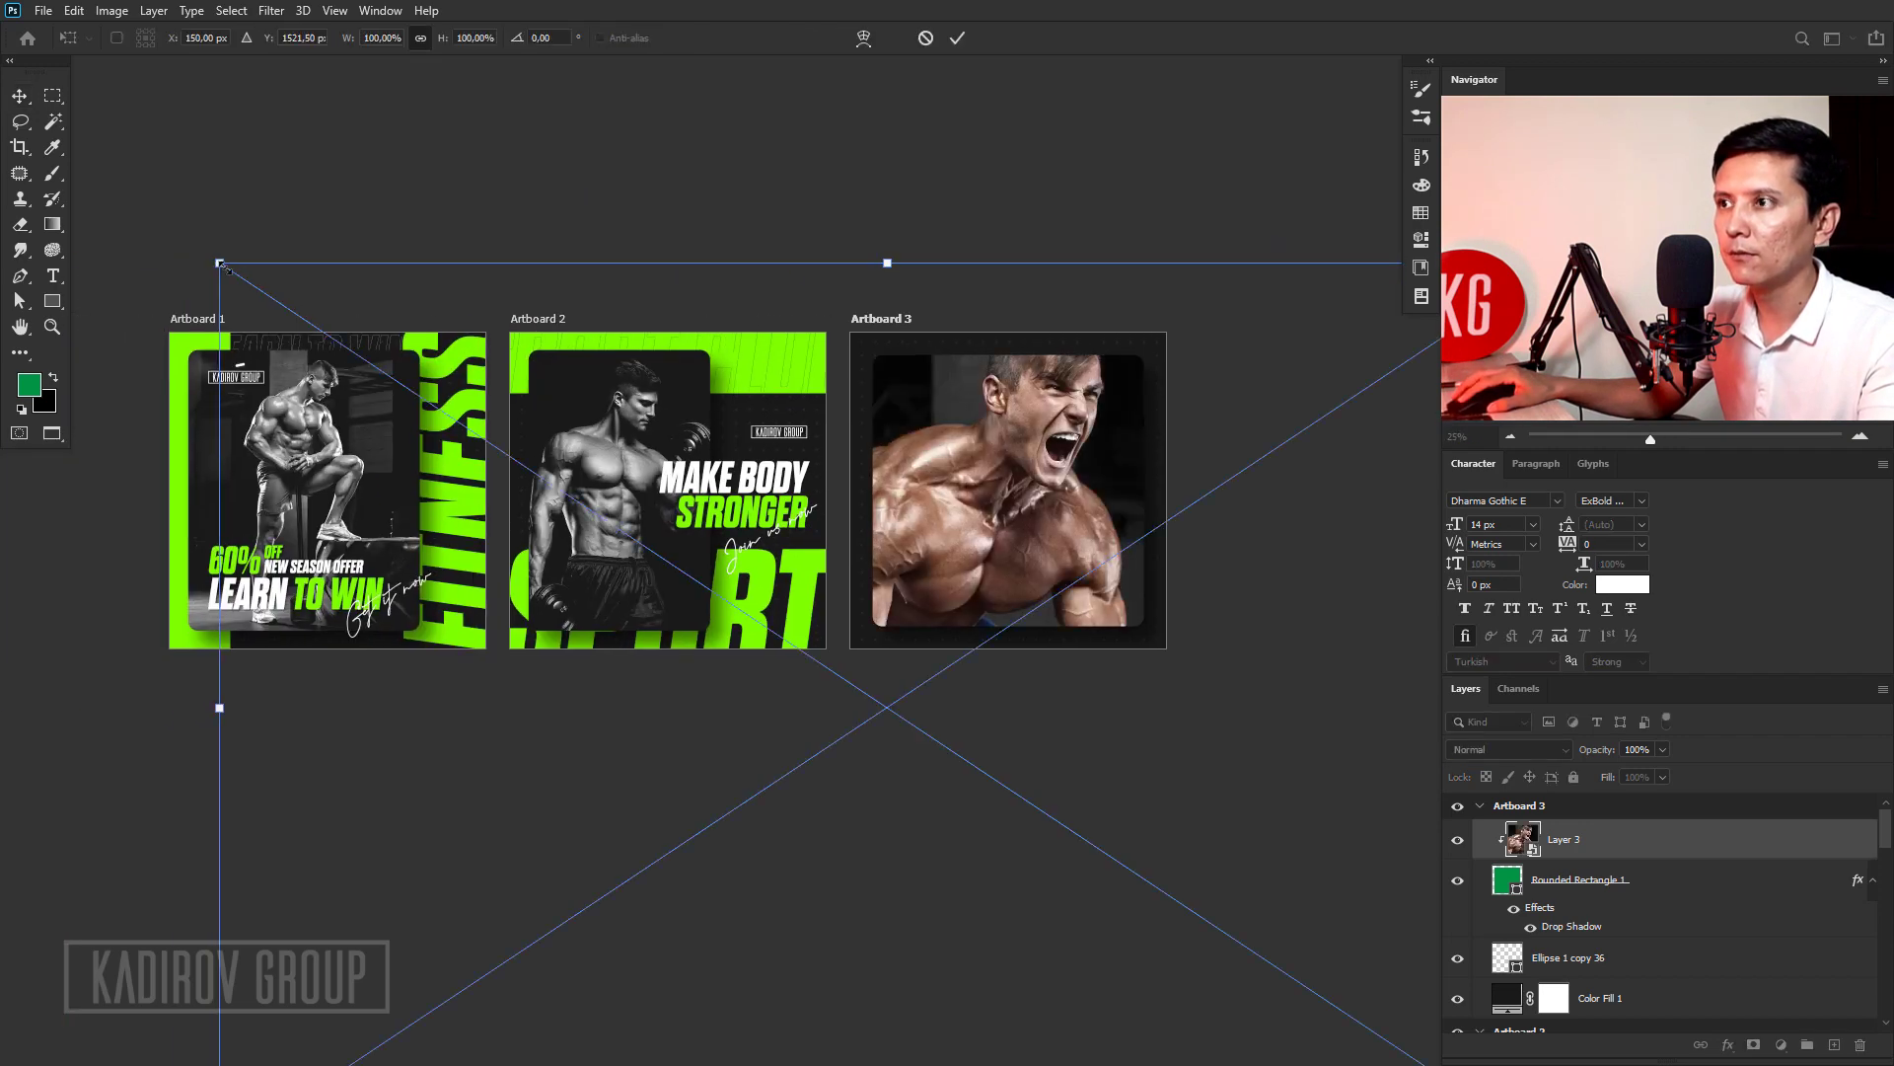
{"action": "left_click_drag", "start_coordinate": [981, 682], "coordinate": [1066, 501]}
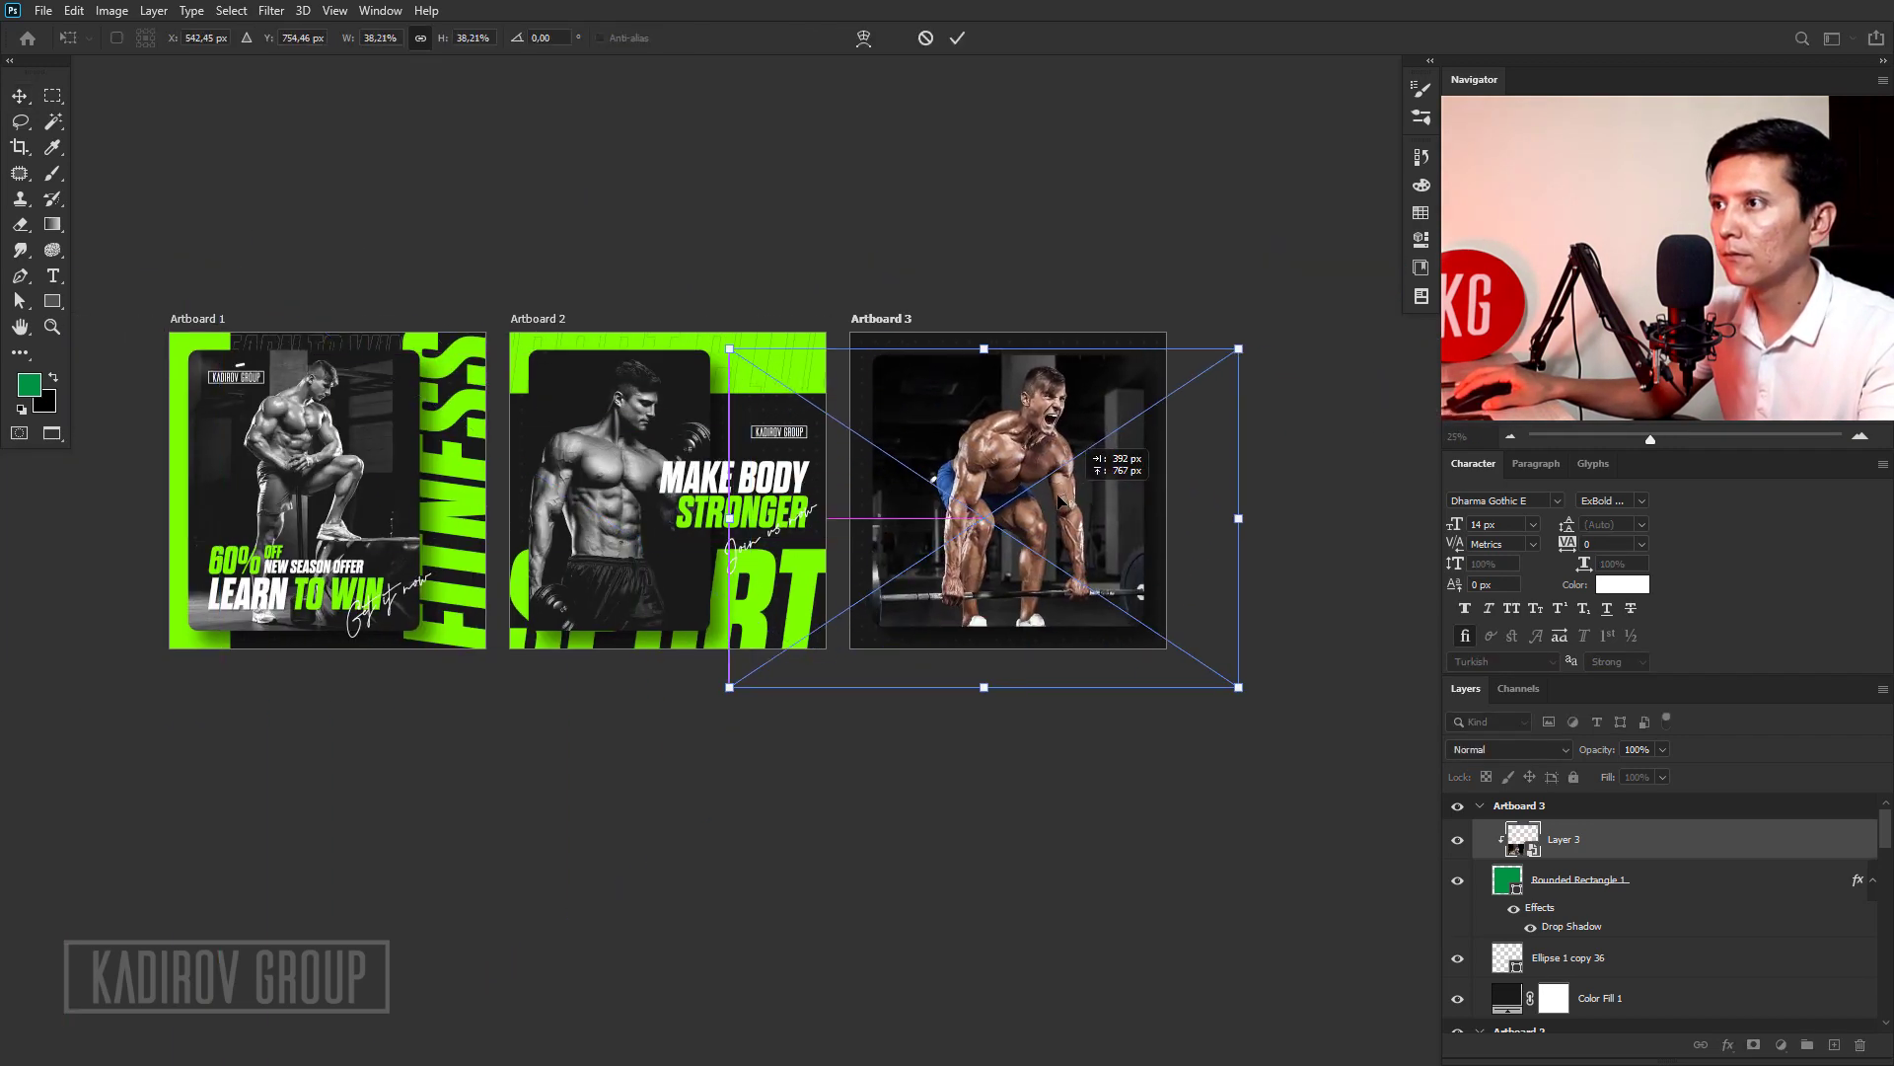
{"action": "key", "text": "ctrl+plus"}
{"action": "key", "text": "ctrl+plus"}
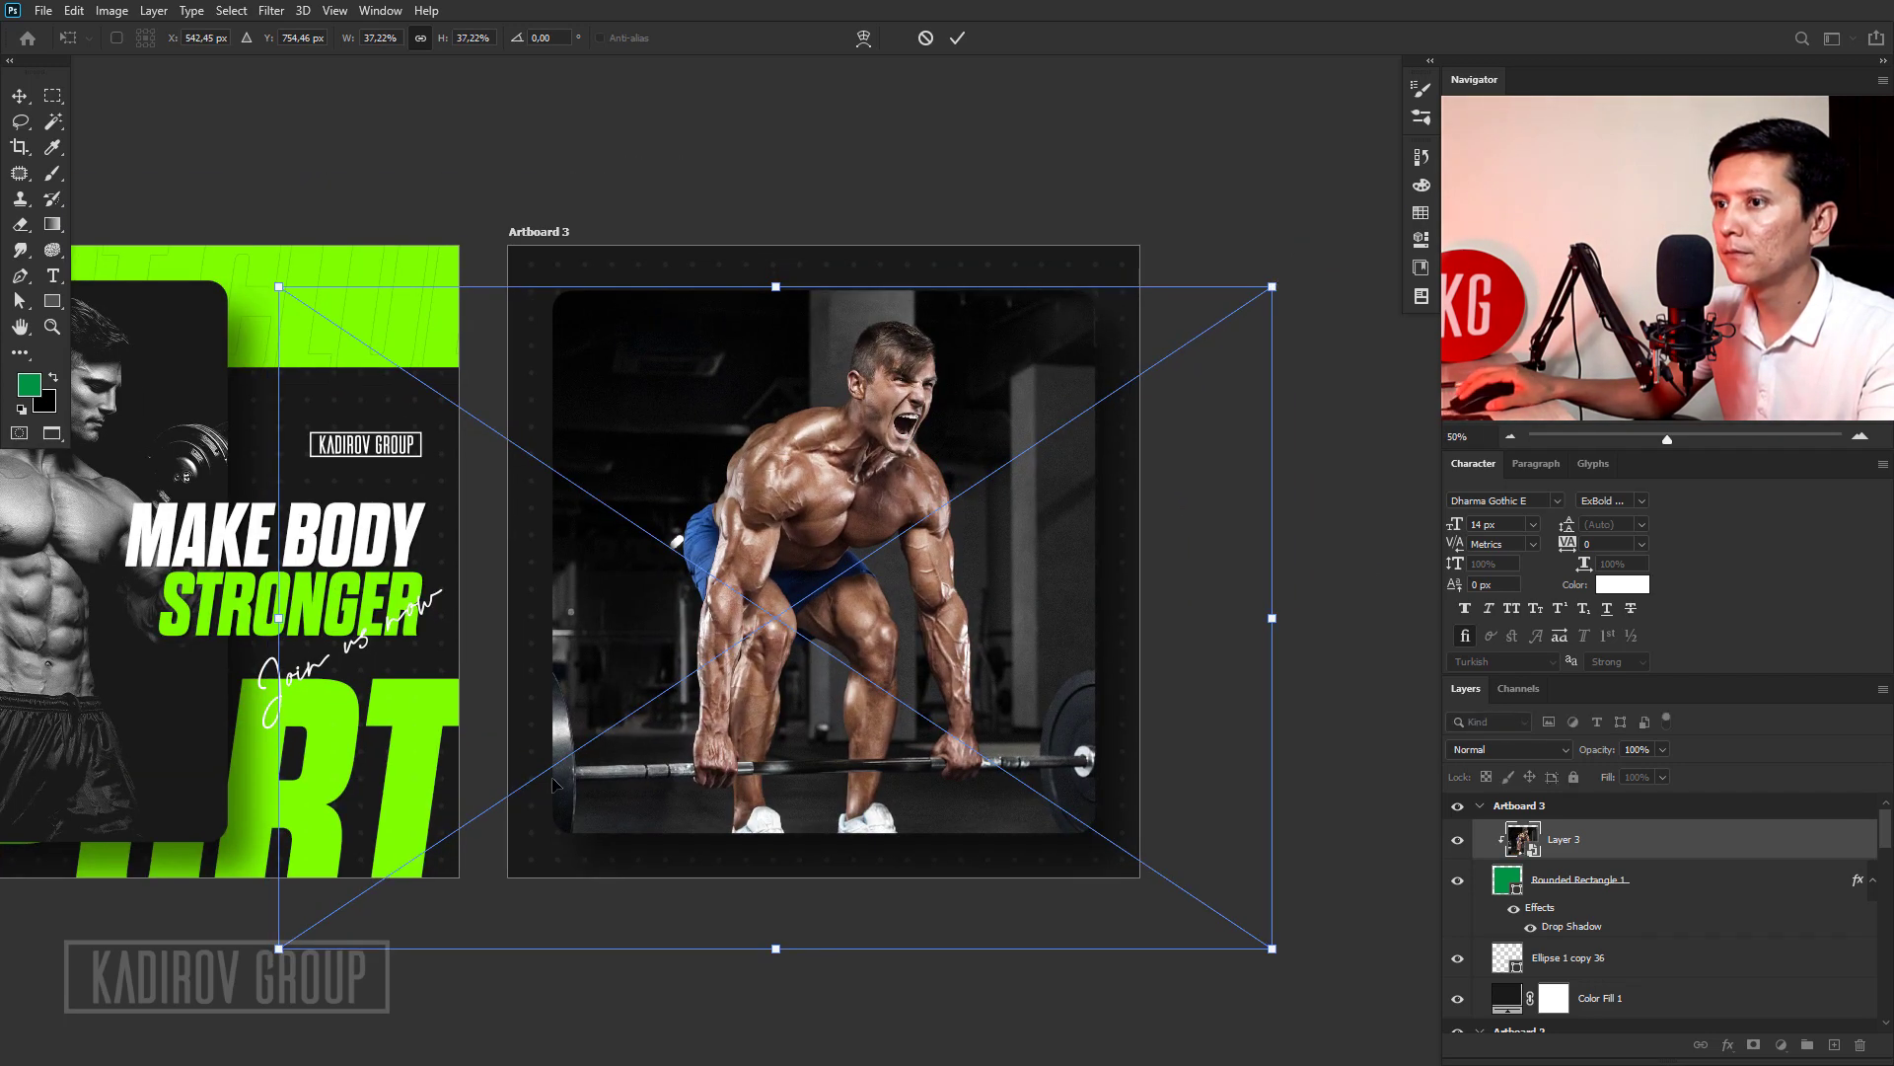
{"action": "left_click_drag", "start_coordinate": [280, 950], "coordinate": [367, 877]}
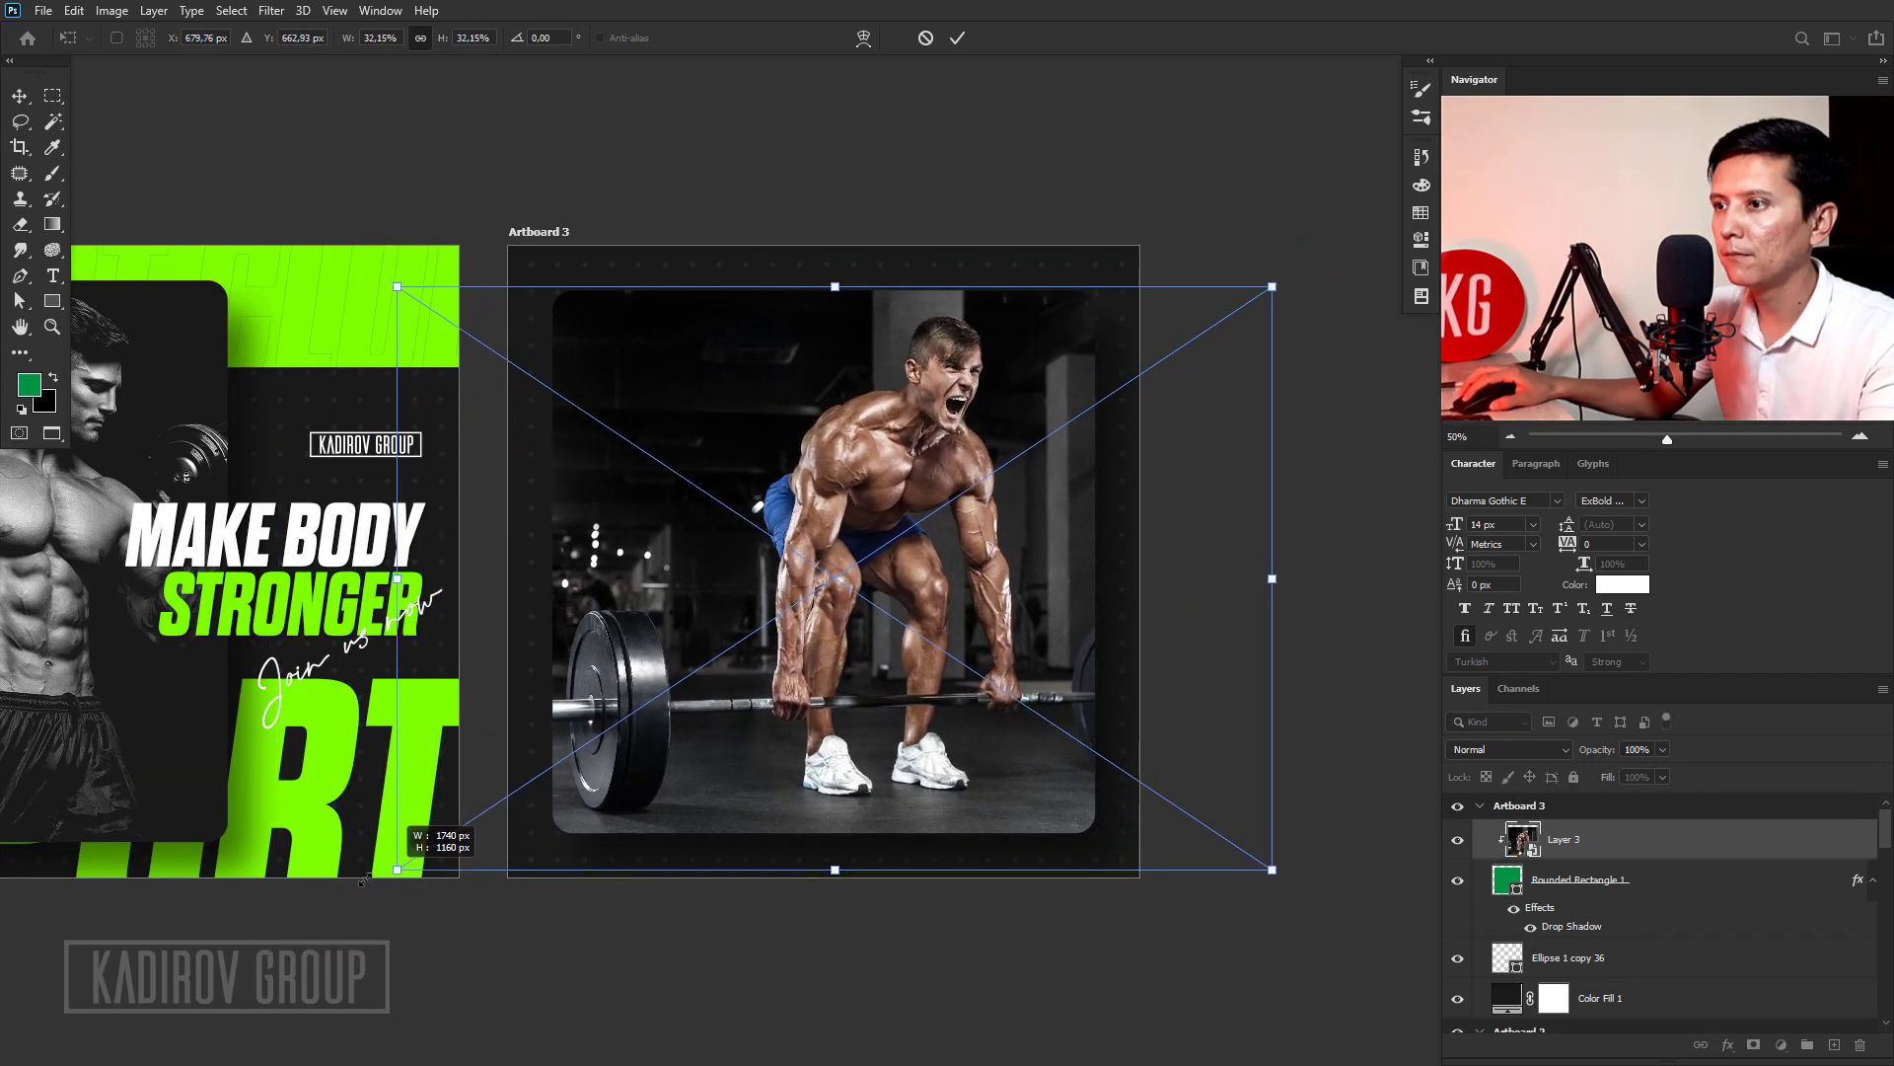
{"action": "key", "text": "Return"}
Shift the deadlift photo left within the card, undoing a trial contrast adjustment.
{"action": "key", "text": "ctrl+shift+u"}
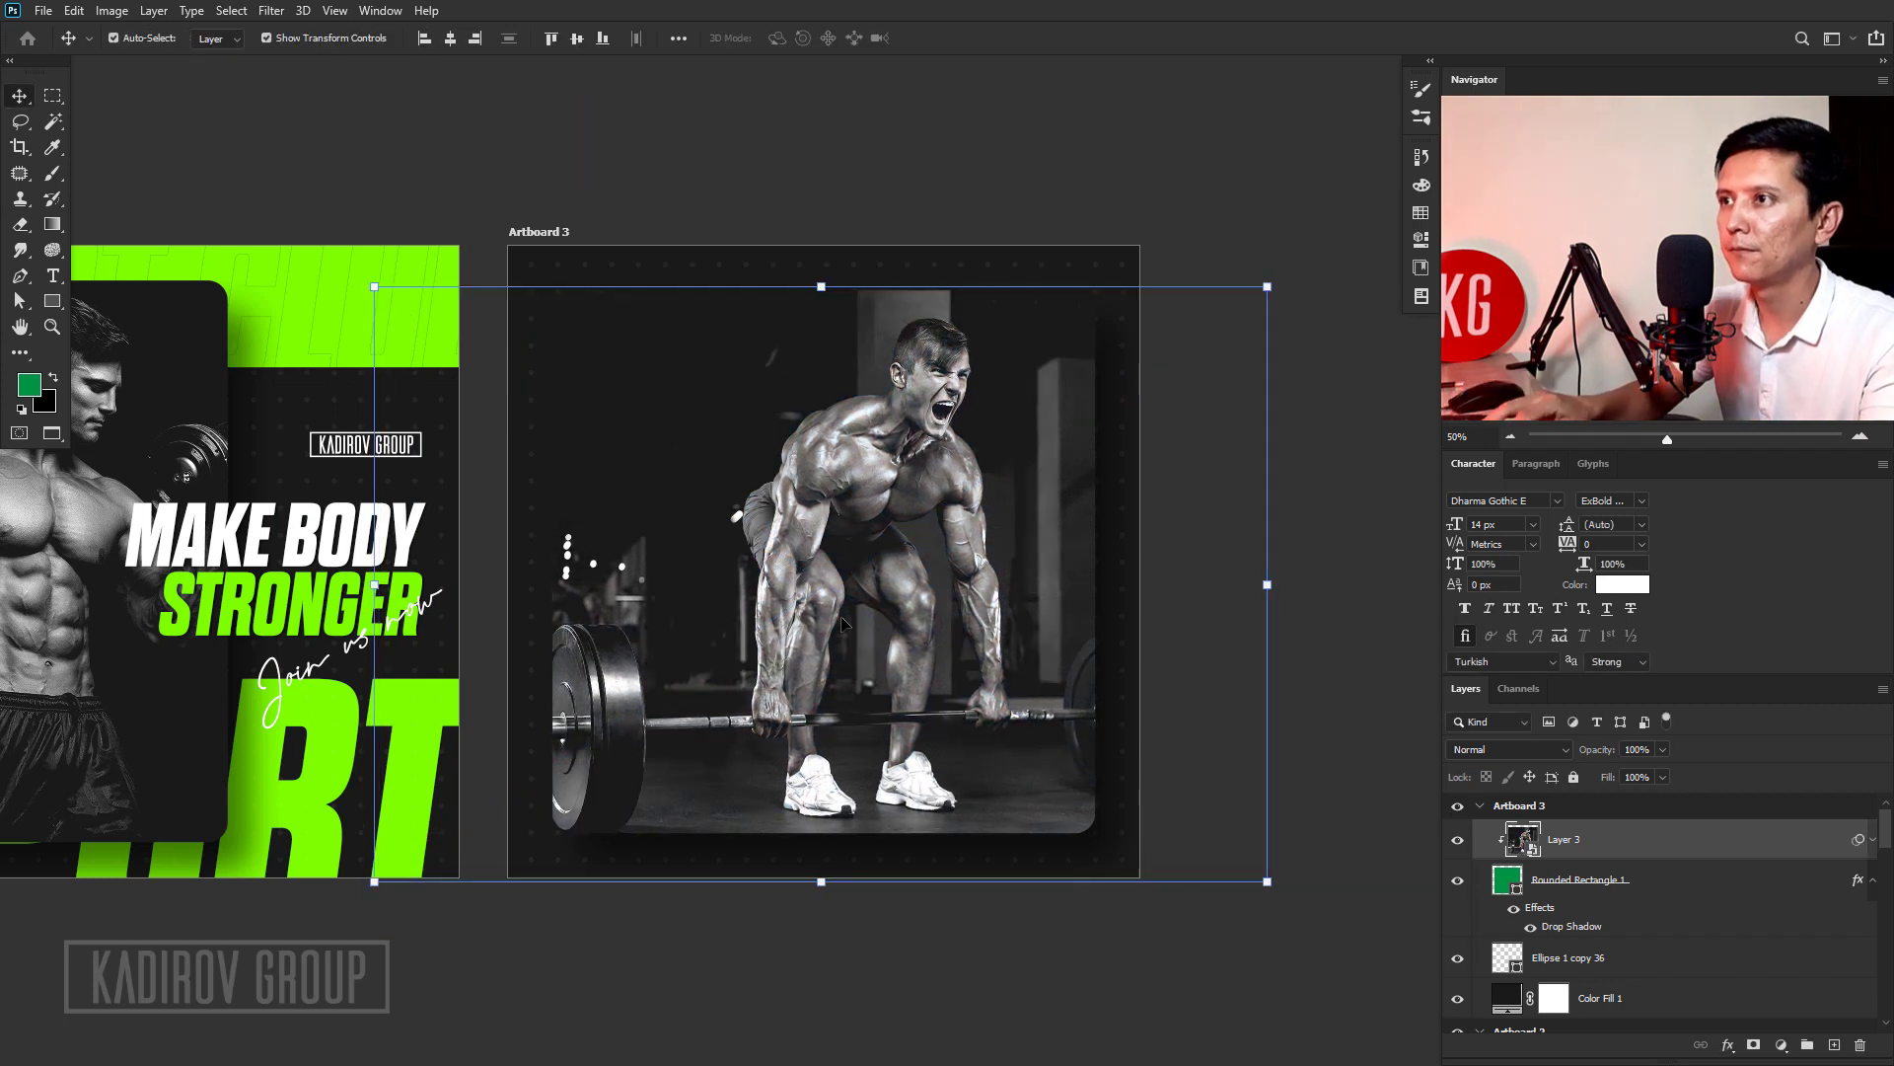
{"action": "left_click_drag", "start_coordinate": [854, 623], "coordinate": [844, 623]}
{"action": "key", "text": "shift+Left"}
{"action": "key", "text": "shift+Left"}
{"action": "key", "text": "shift+Left"}
{"action": "key", "text": "shift+Left"}
{"action": "key", "text": "shift+Left"}
{"action": "key", "text": "shift+Left"}
{"action": "key", "text": "shift+Left"}
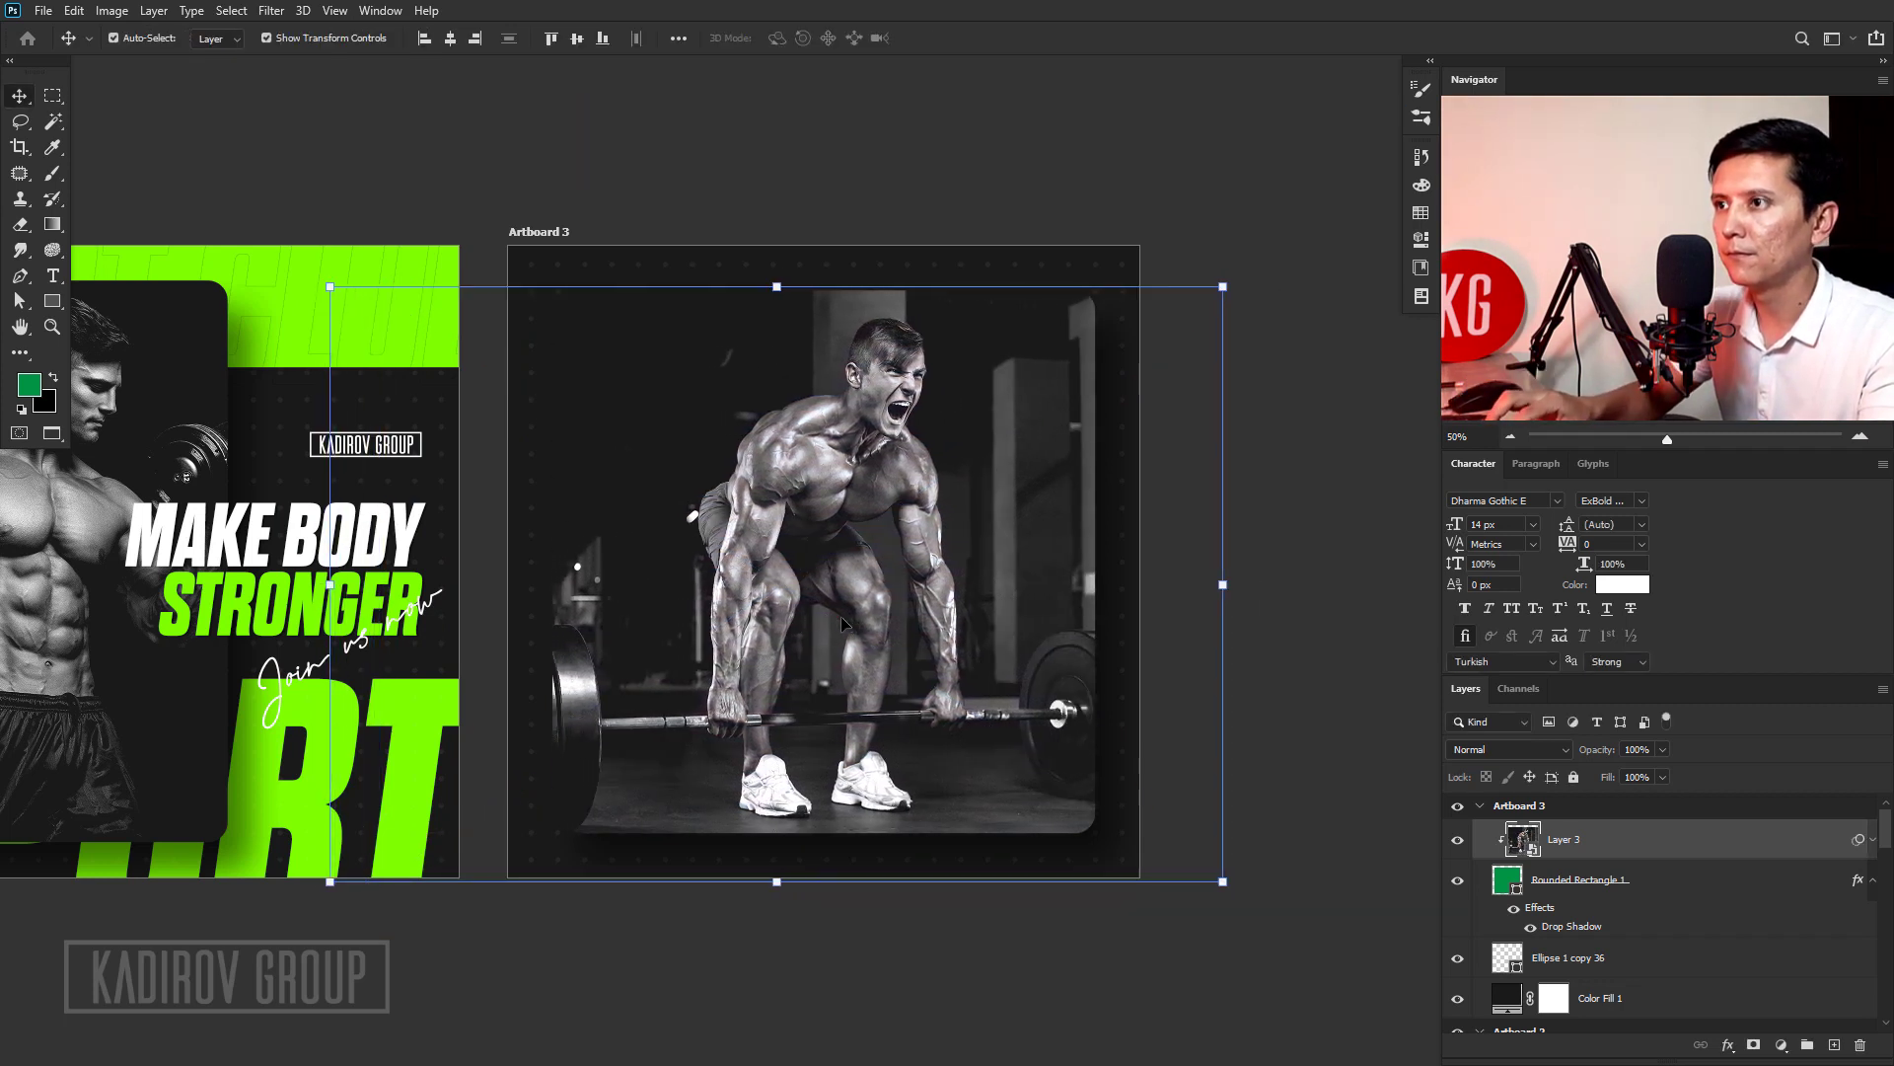
{"action": "key", "text": "shift+Left"}
{"action": "key", "text": "shift+Left"}
{"action": "key", "text": "ctrl+shift+l"}
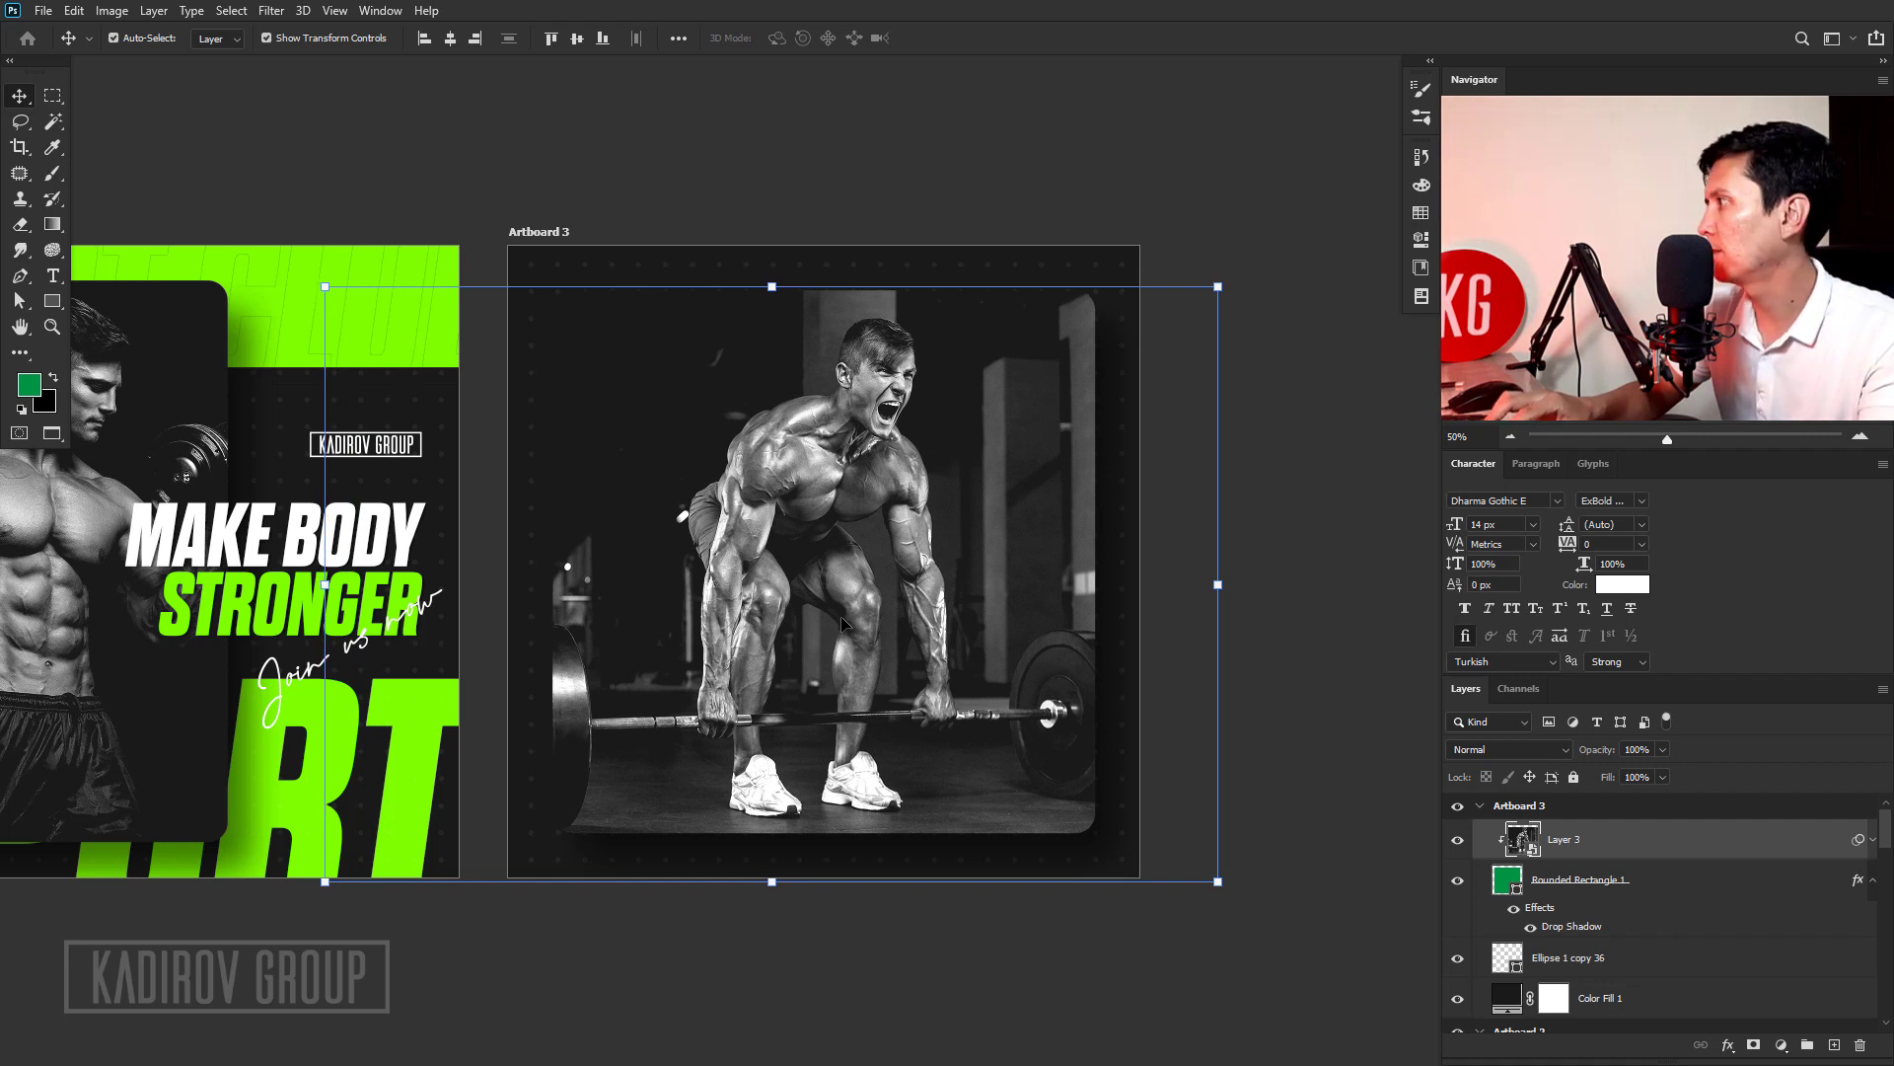
{"action": "left_click", "coordinate": [1340, 717]}
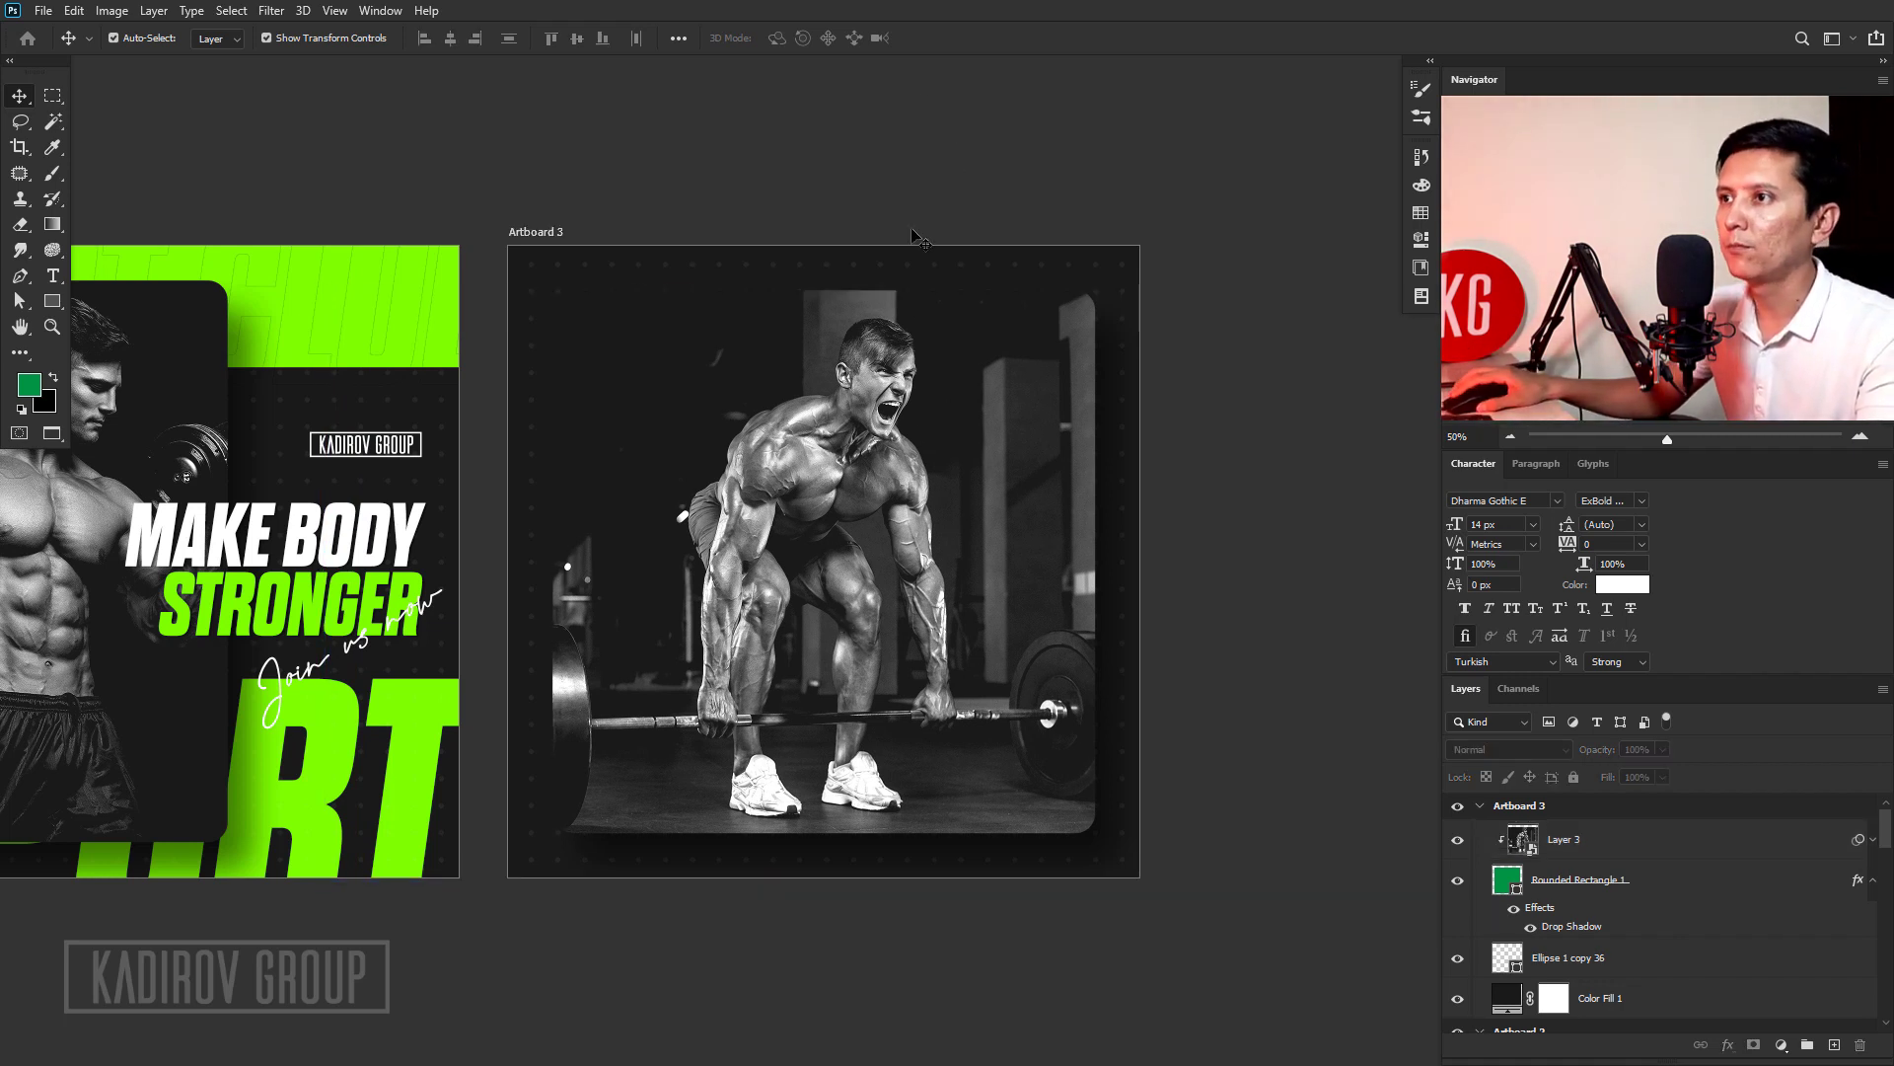
{"action": "key", "text": "ctrl+z"}
Clear the photo's smart filters to restore colour and apply Sharpen.
{"action": "left_click", "coordinate": [1874, 848]}
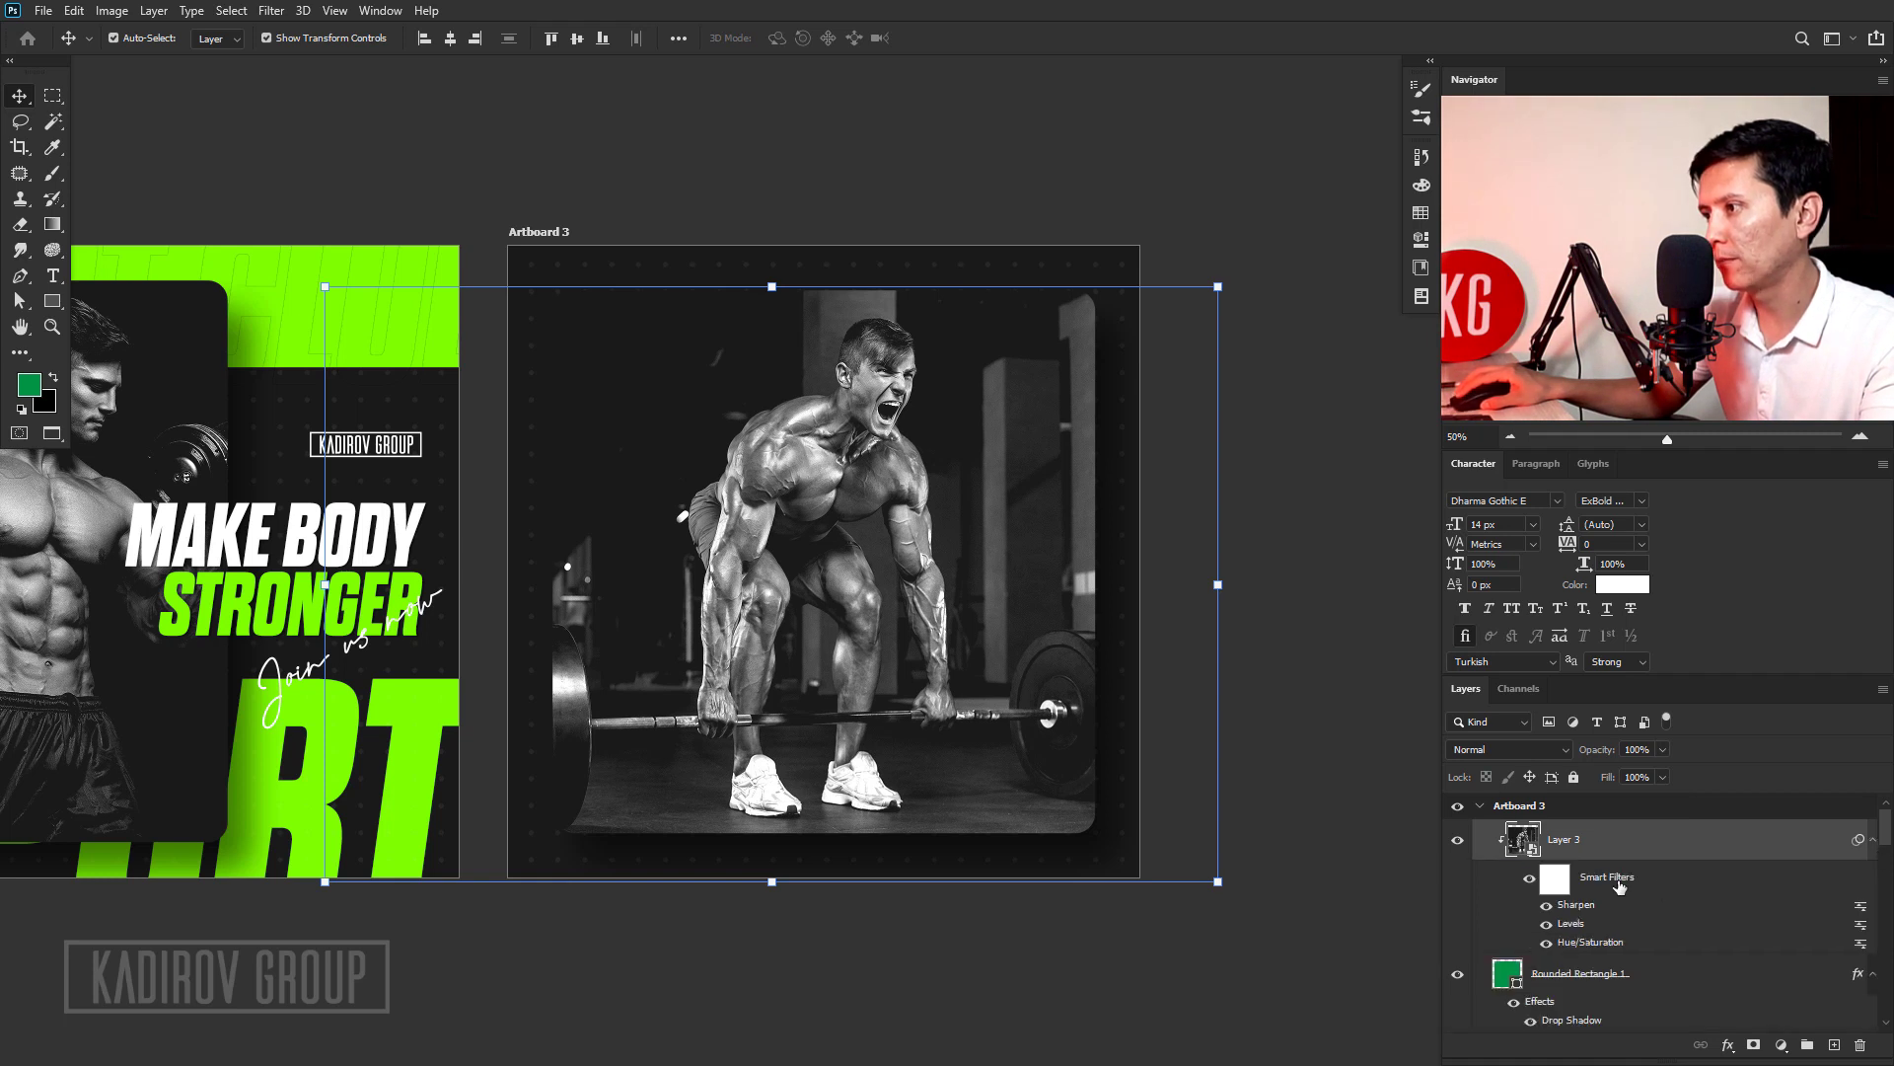
{"action": "right_click", "coordinate": [1602, 881]}
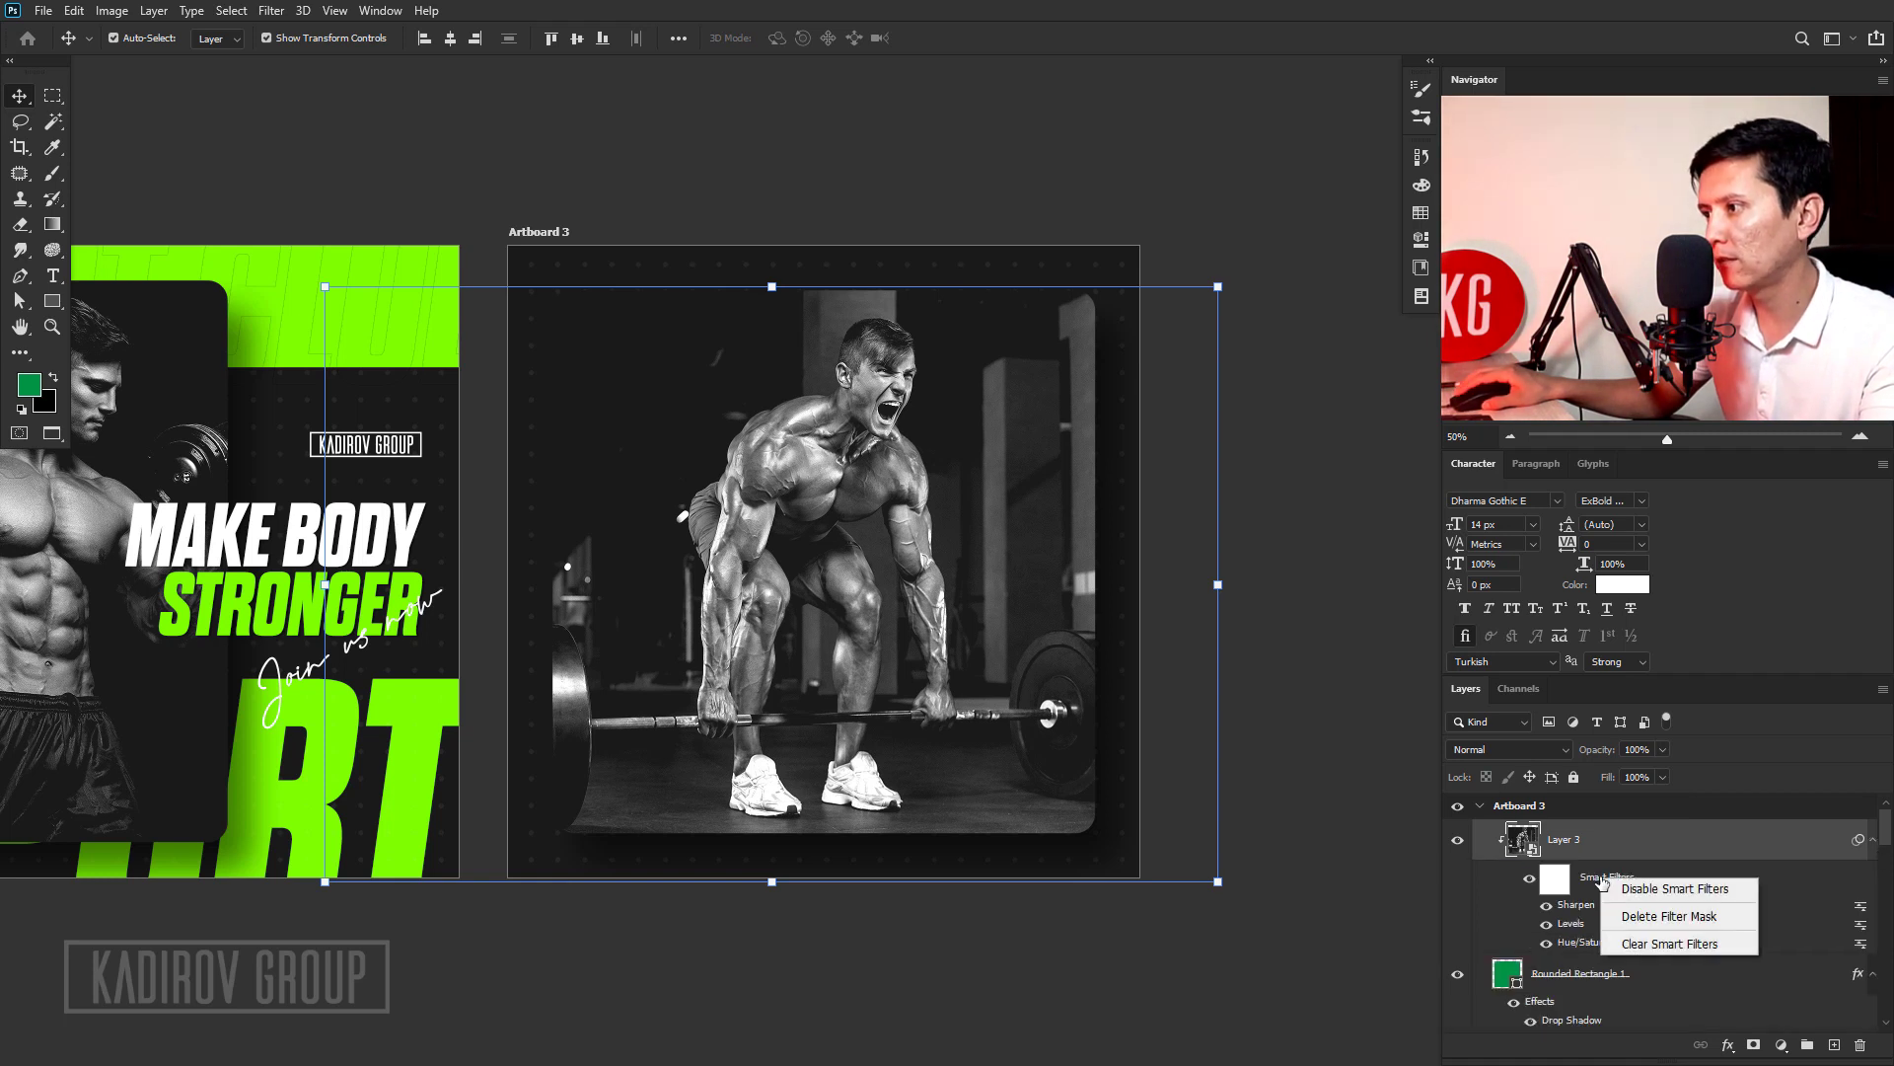
{"action": "left_click", "coordinate": [1656, 945]}
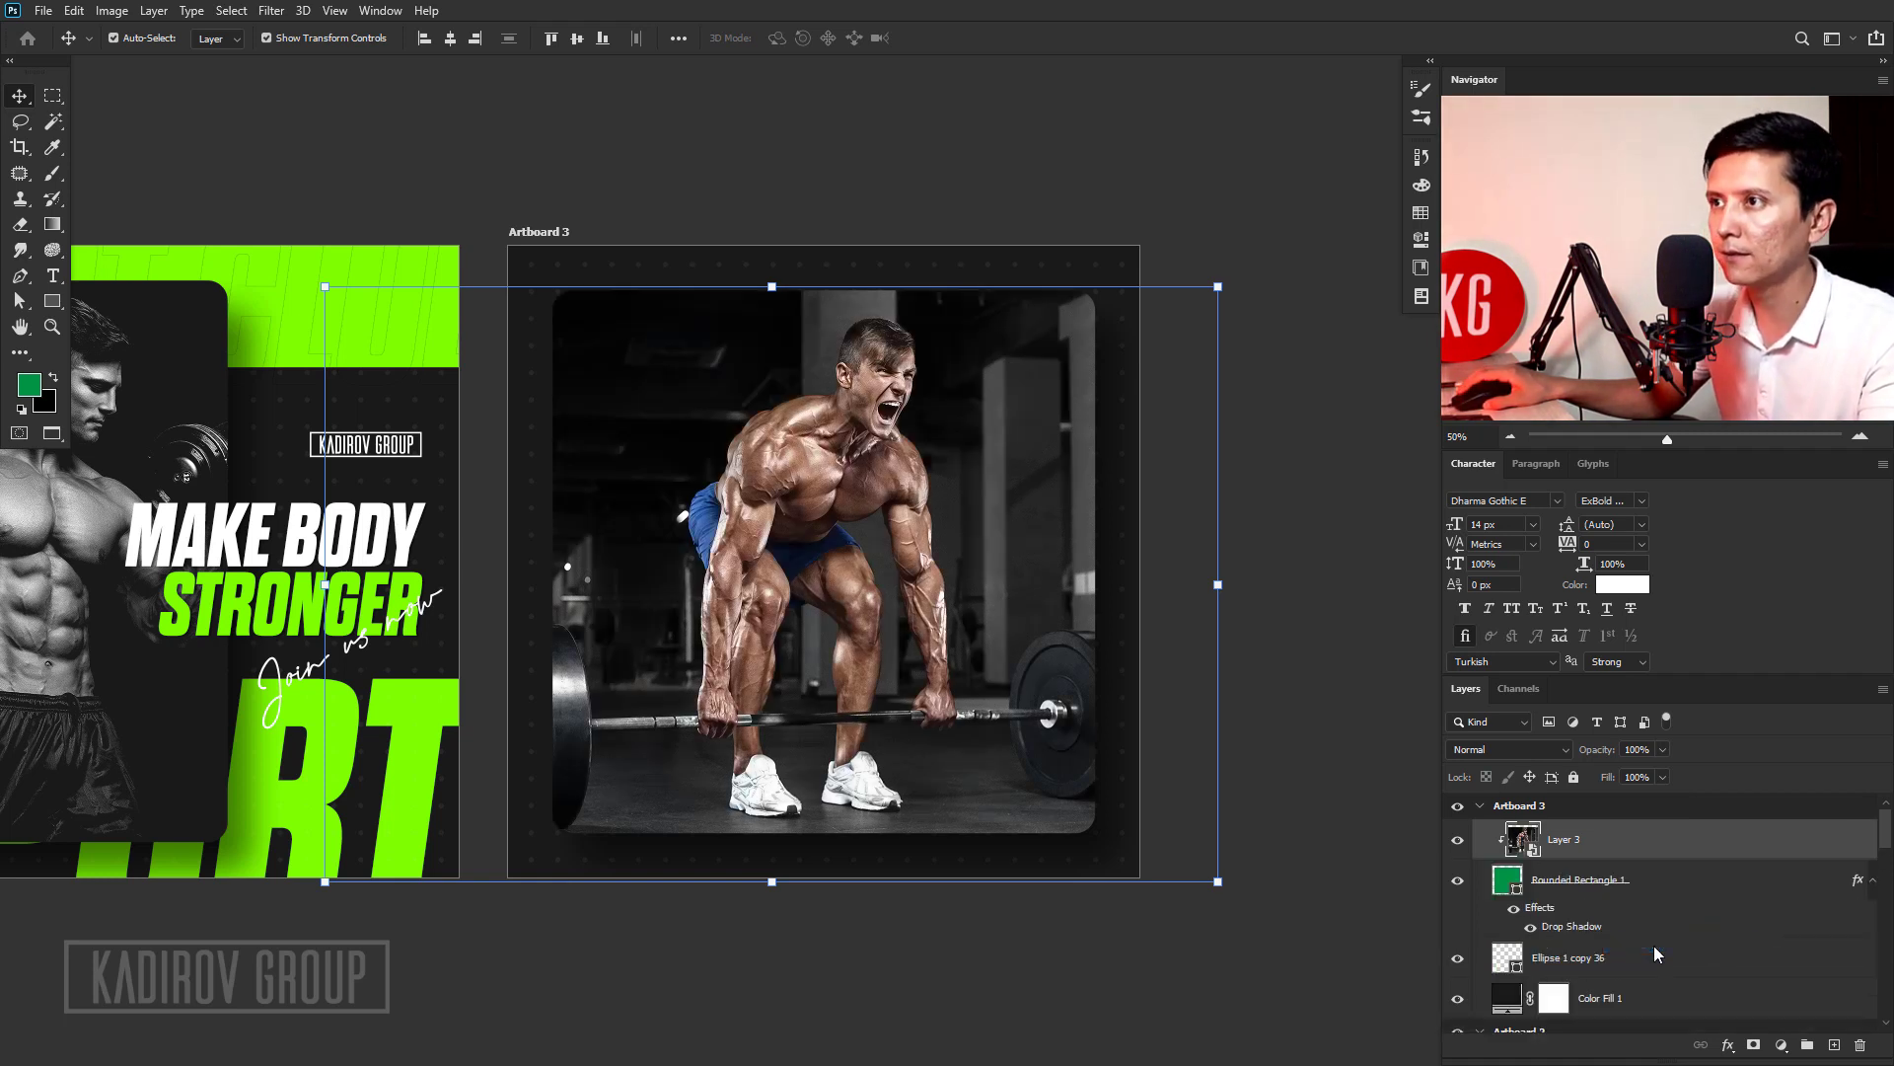
{"action": "left_click", "coordinate": [789, 400]}
{"action": "left_click", "coordinate": [272, 10]}
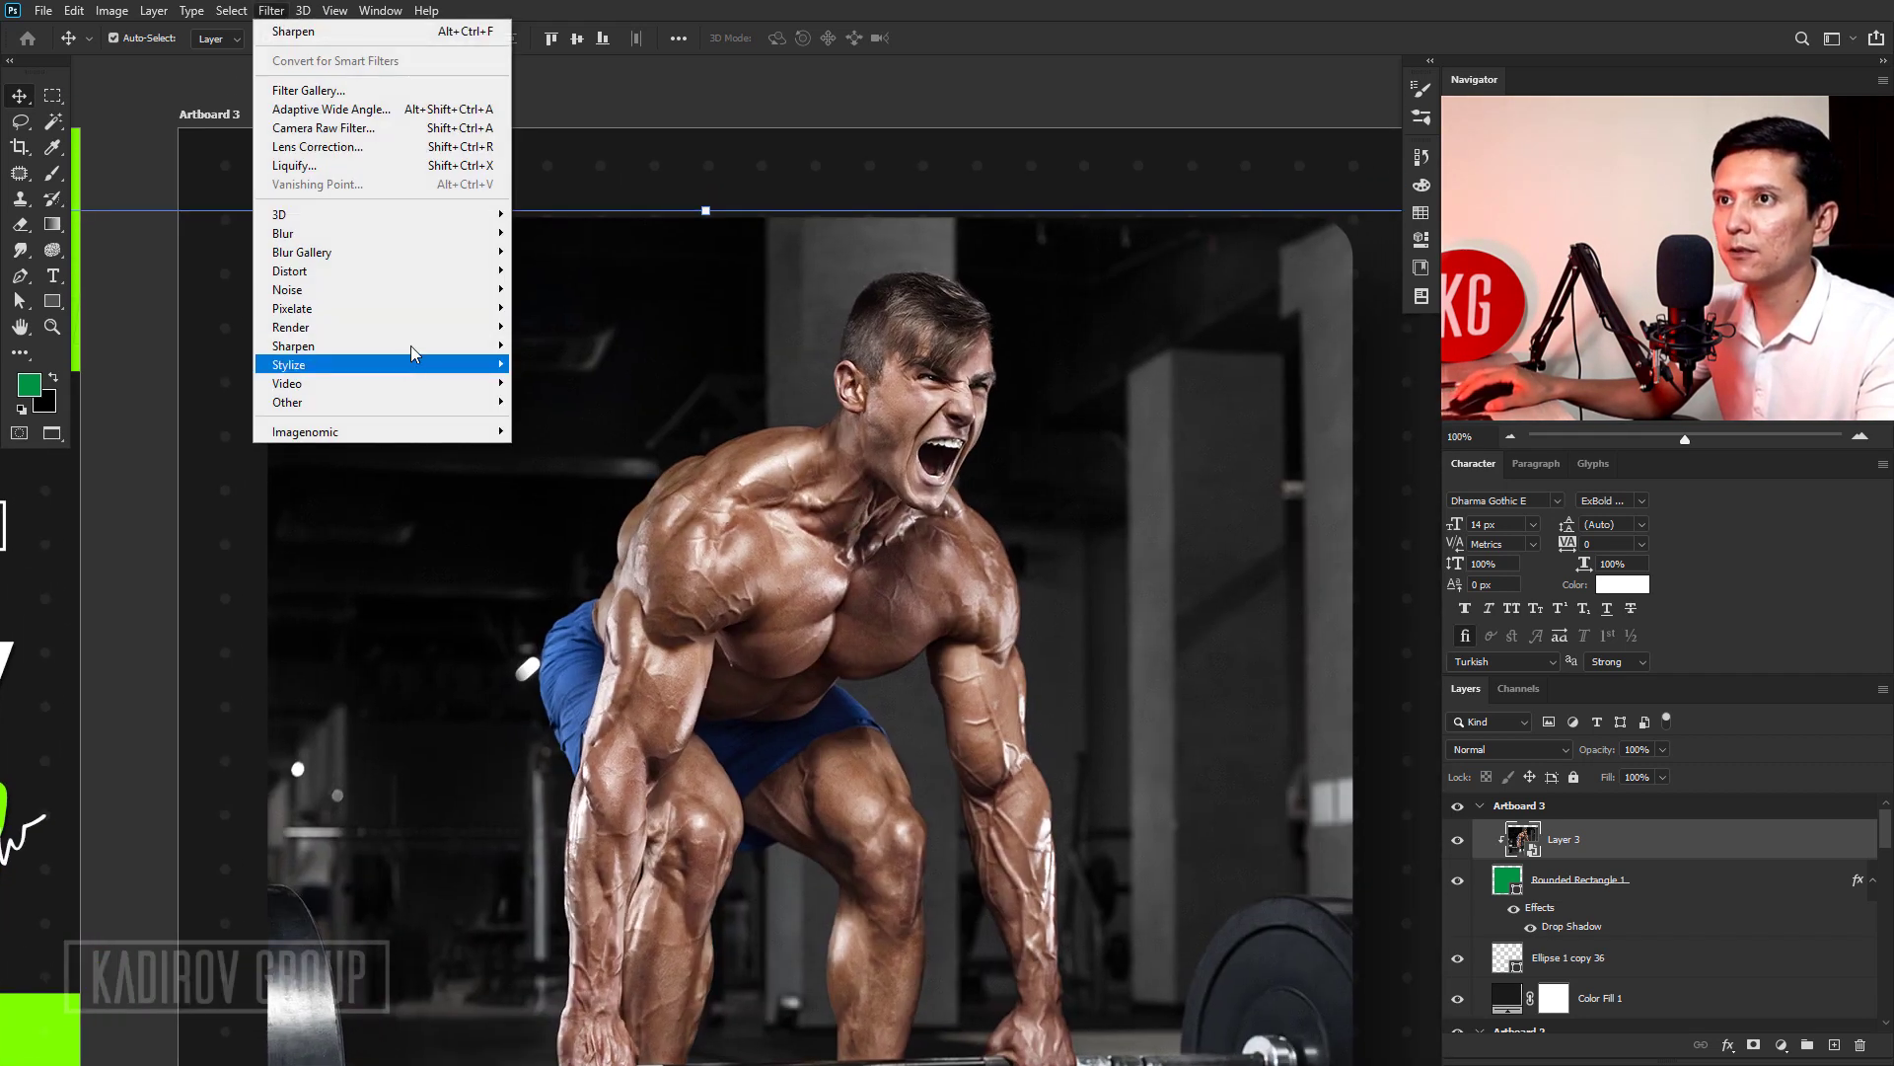
{"action": "left_click", "coordinate": [572, 373]}
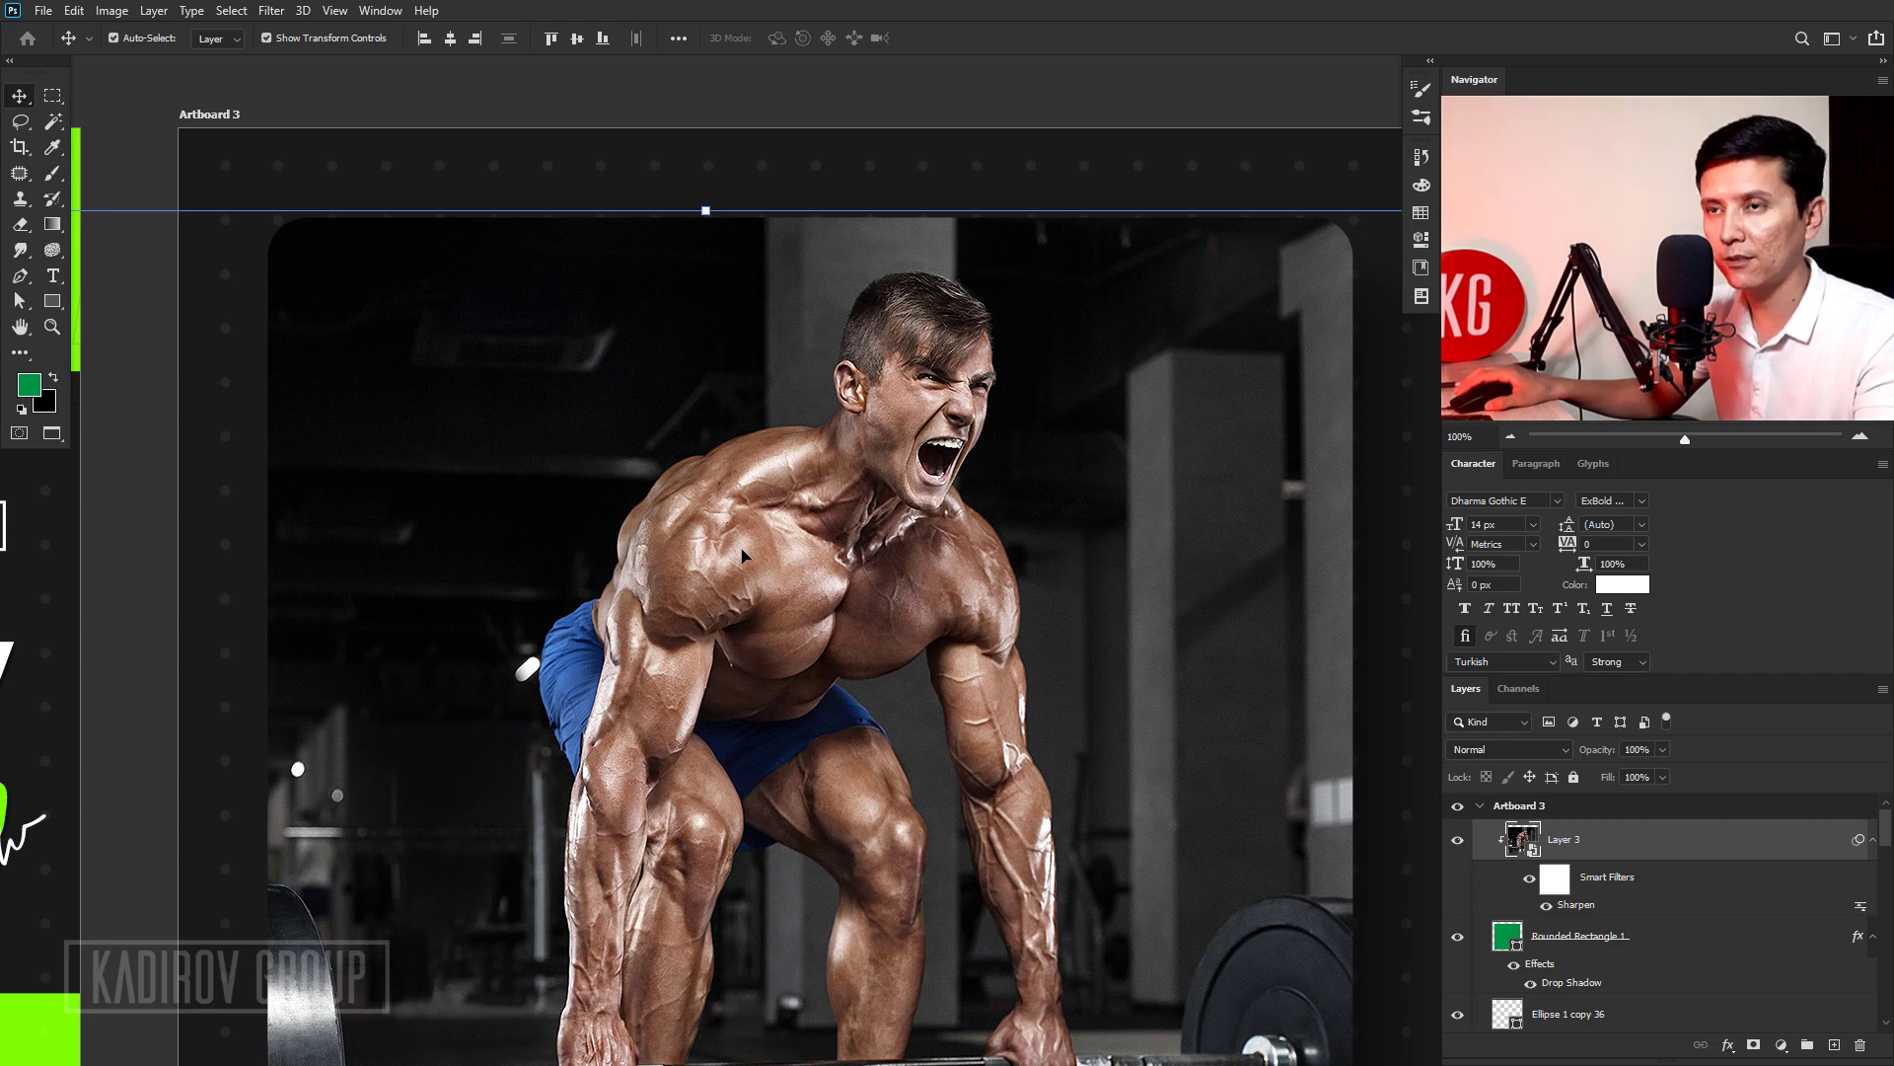
{"action": "key", "text": "ctrl+minus"}
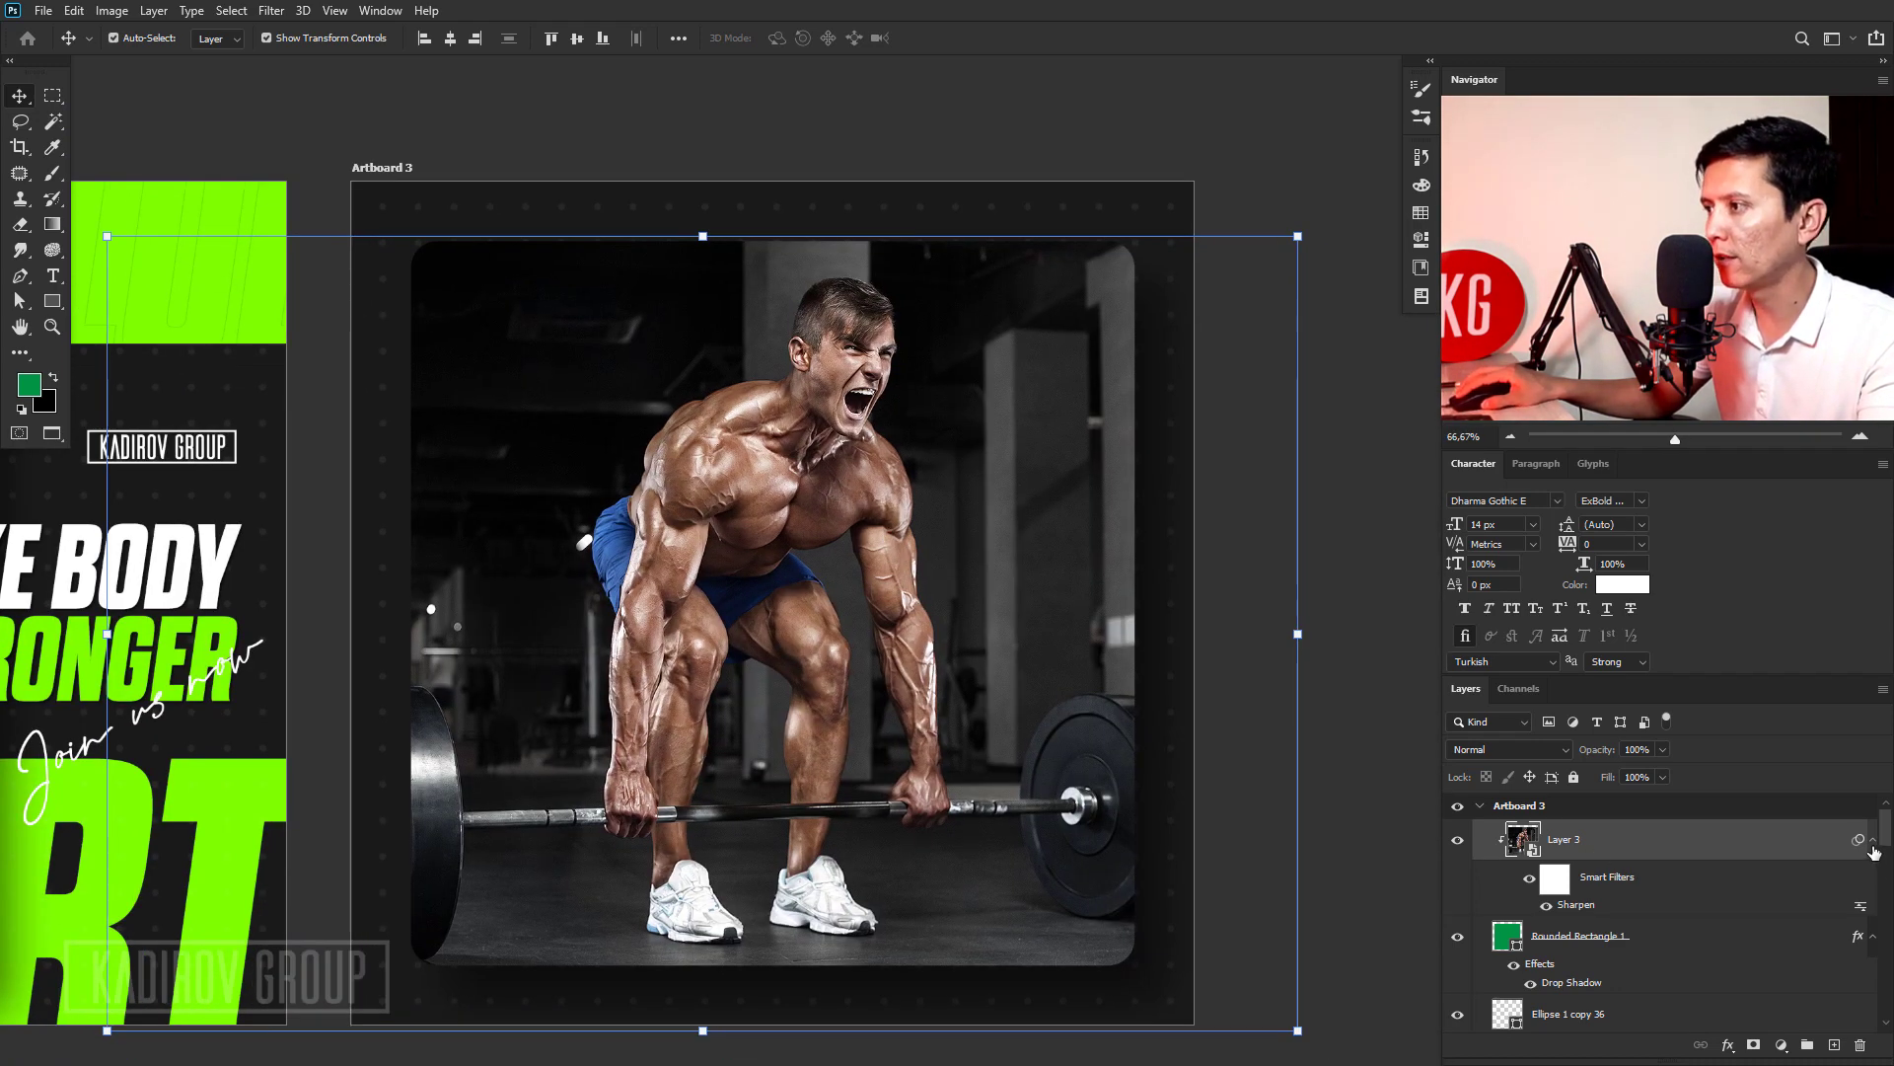
{"action": "left_click", "coordinate": [1872, 844]}
Add a Gradient Map running from 1a1a1a to 7eff00 lime green.
{"action": "left_click", "coordinate": [1782, 1047]}
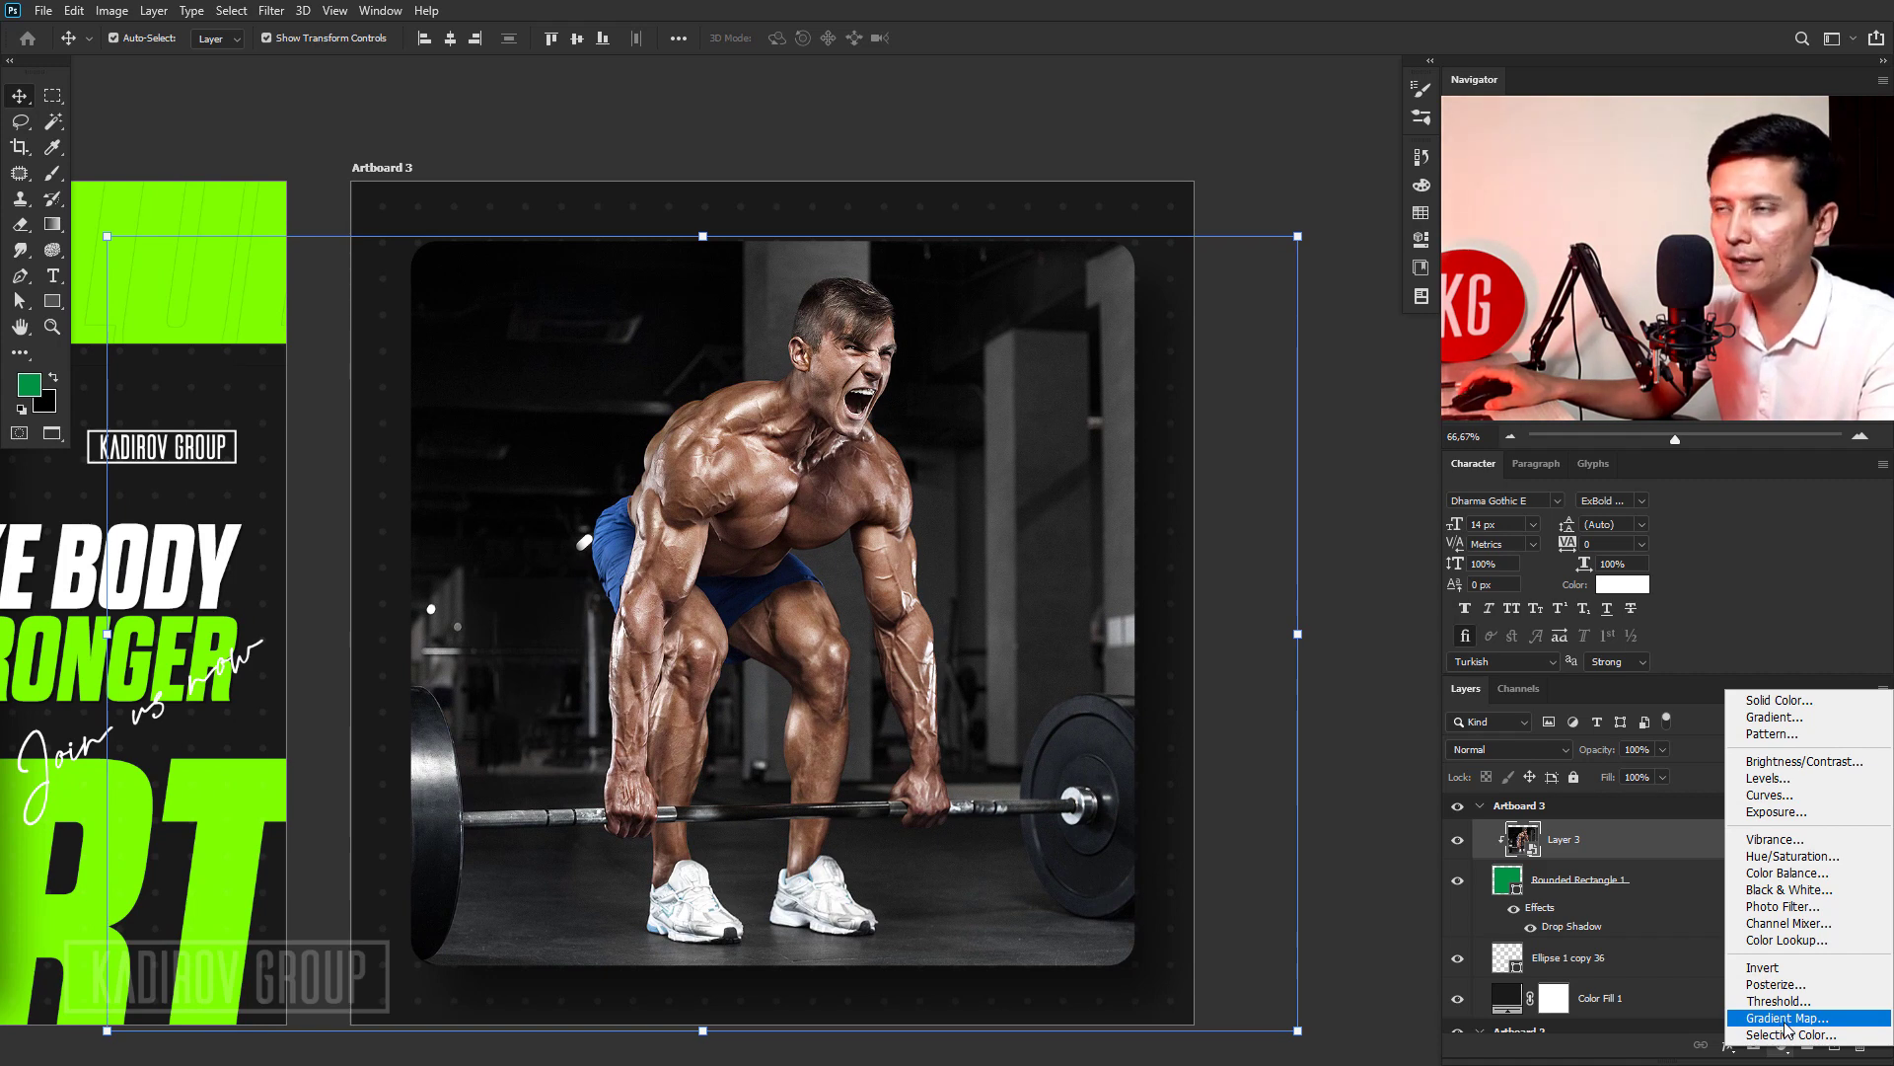
{"action": "left_click", "coordinate": [1788, 1019]}
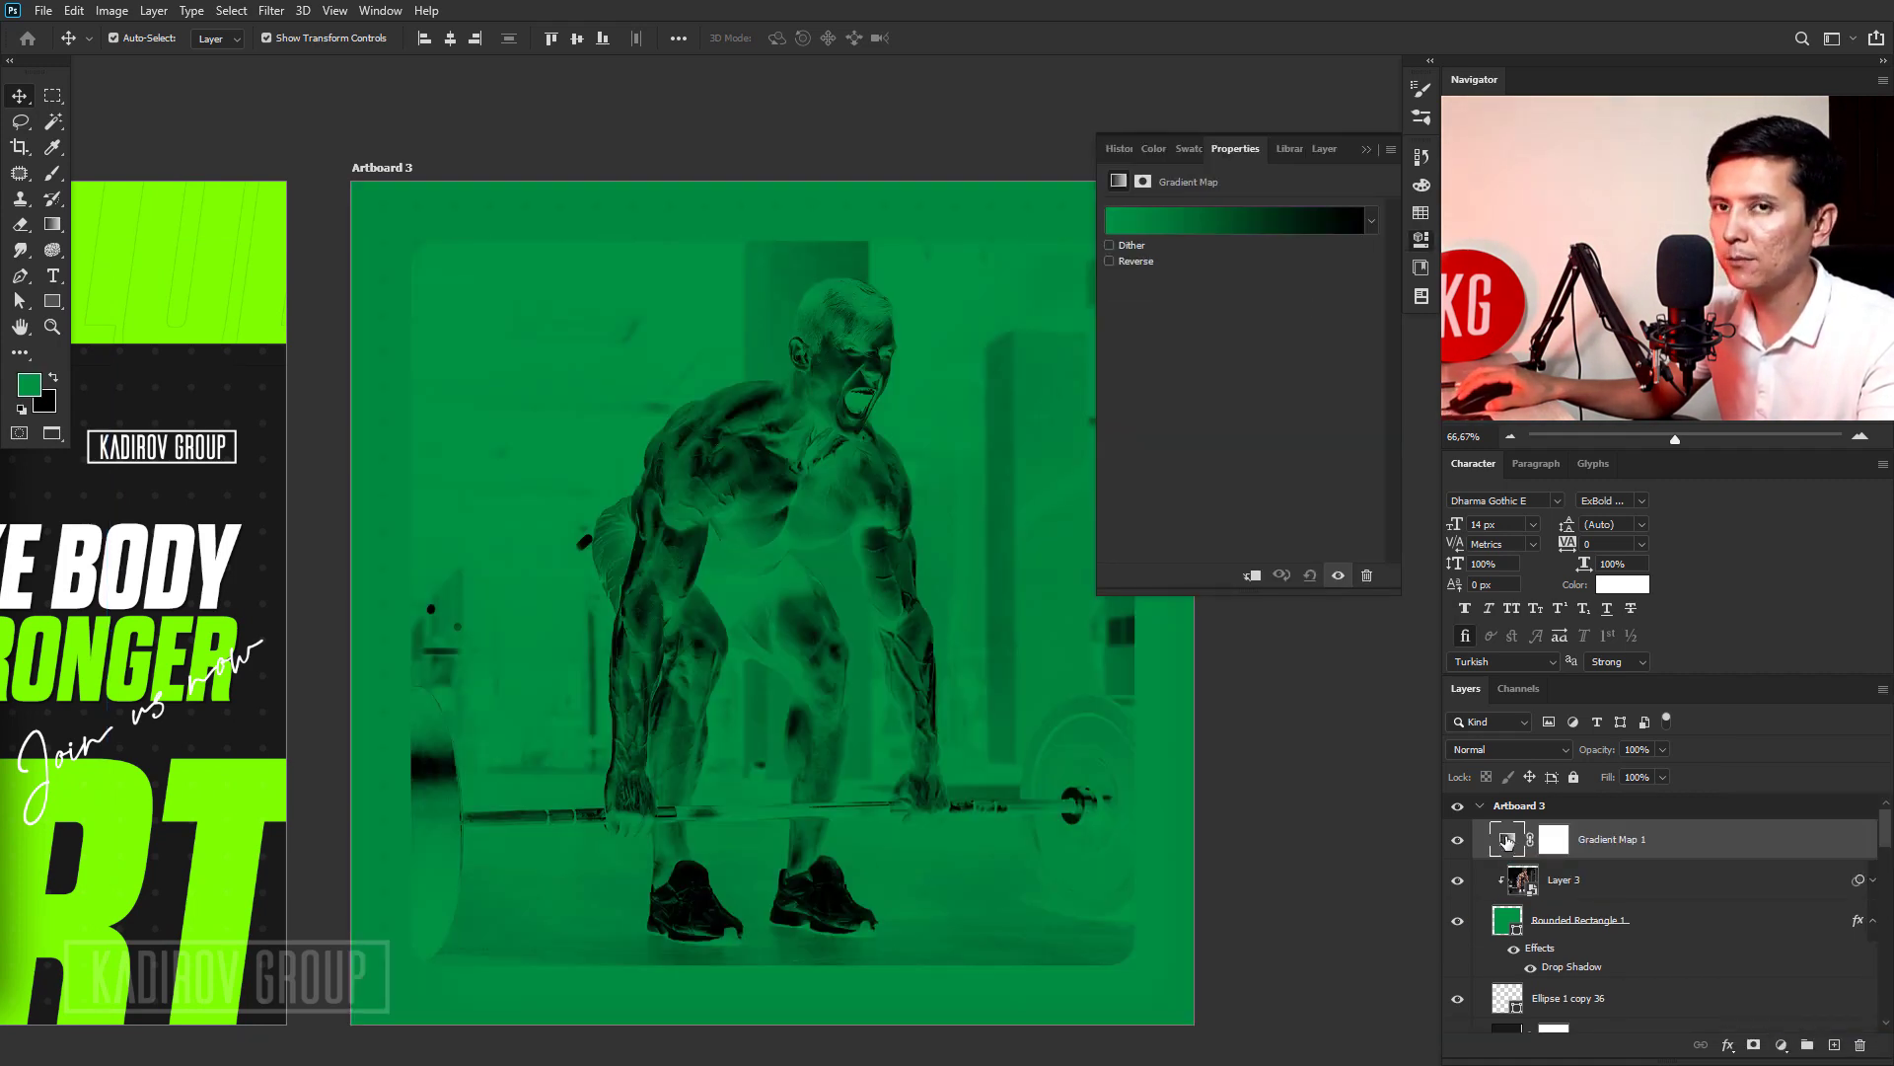
{"action": "left_click", "coordinate": [1160, 227]}
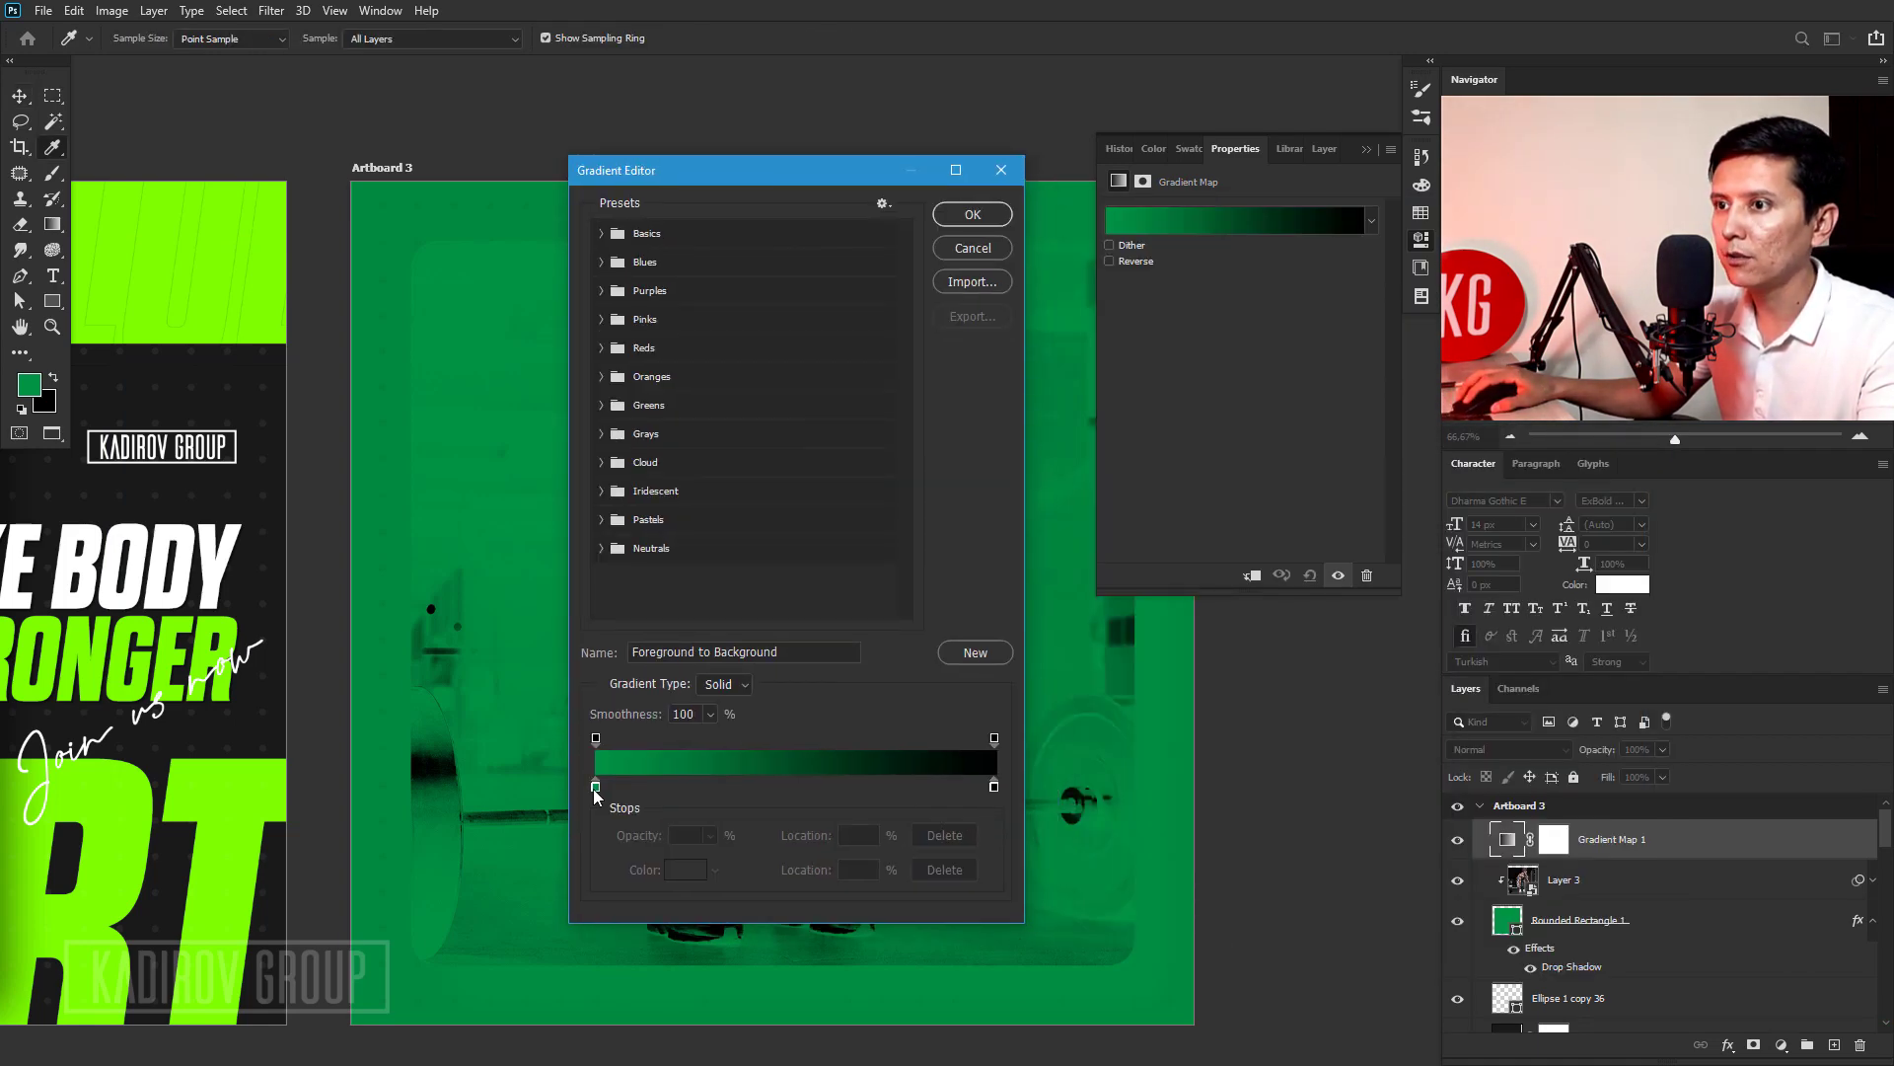
{"action": "double_click", "coordinate": [595, 788]}
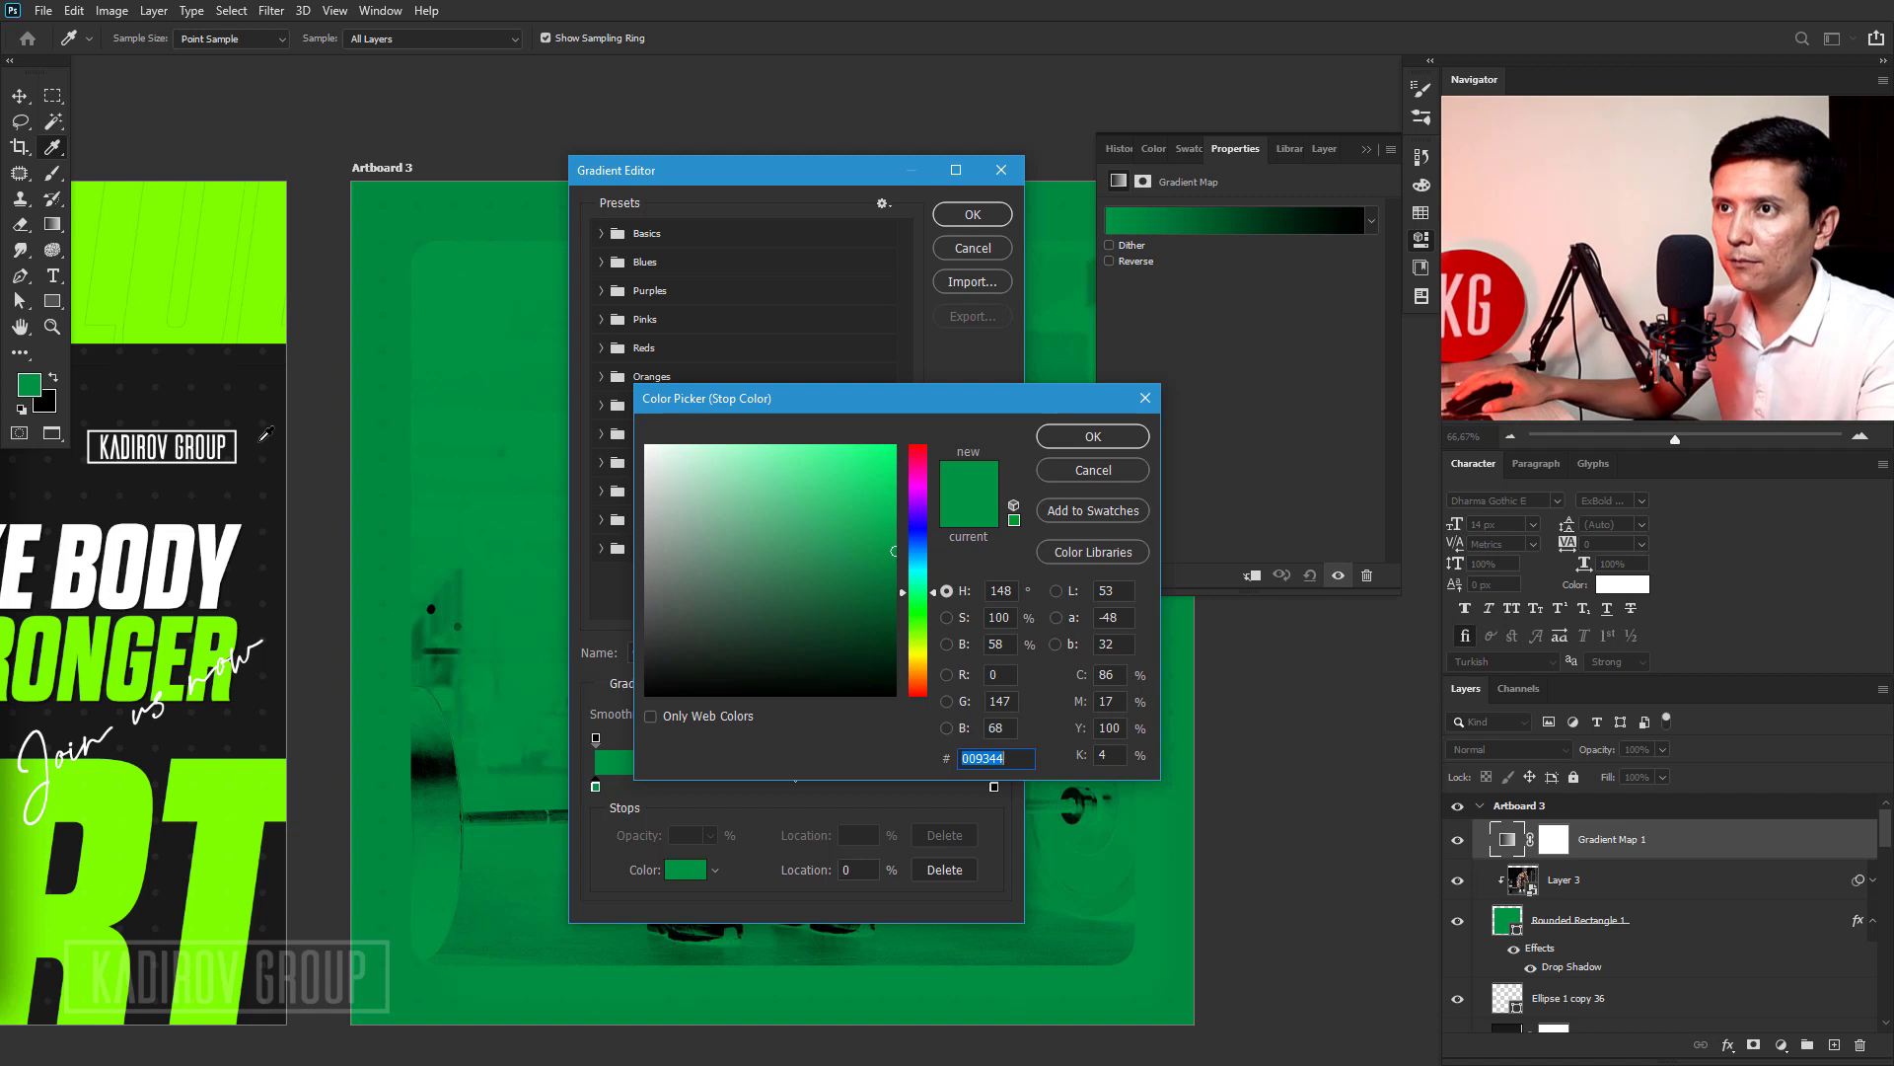
{"action": "type", "text": "1a1a1a"}
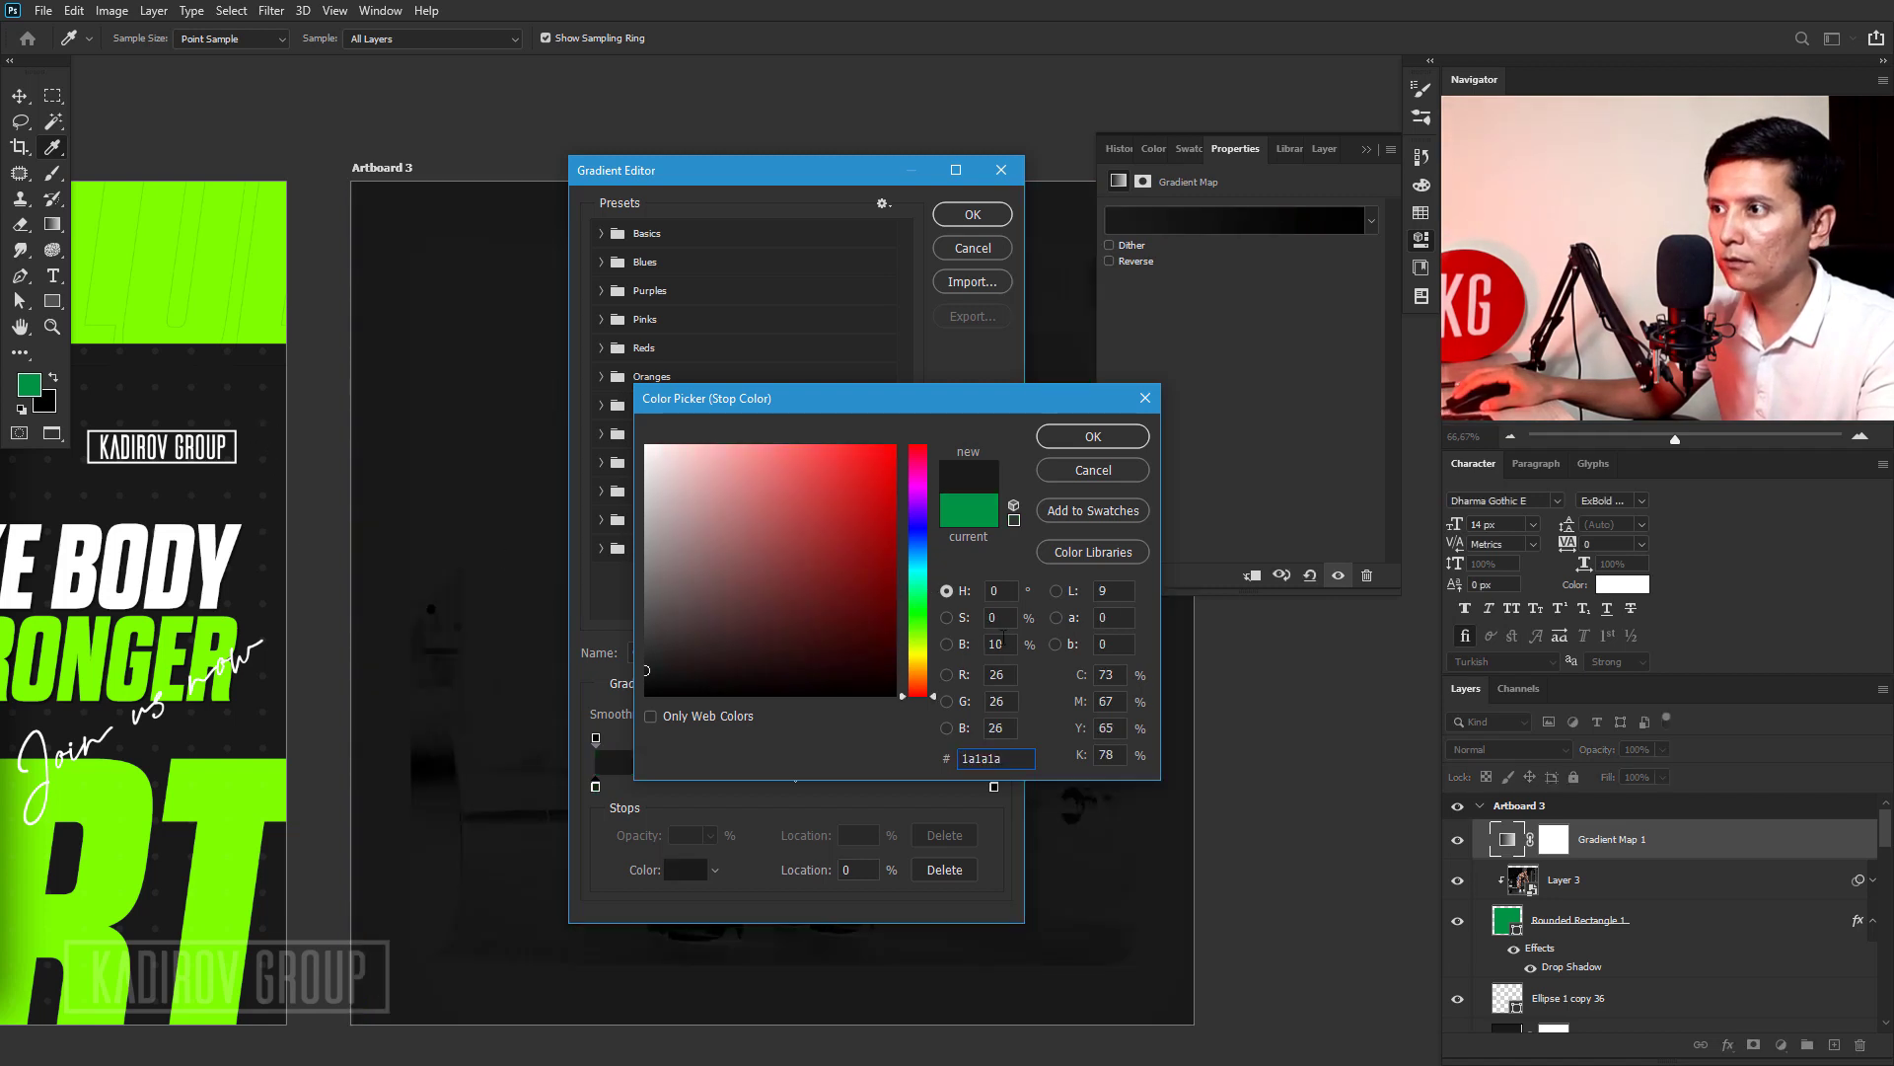
{"action": "left_click", "coordinate": [1094, 436]}
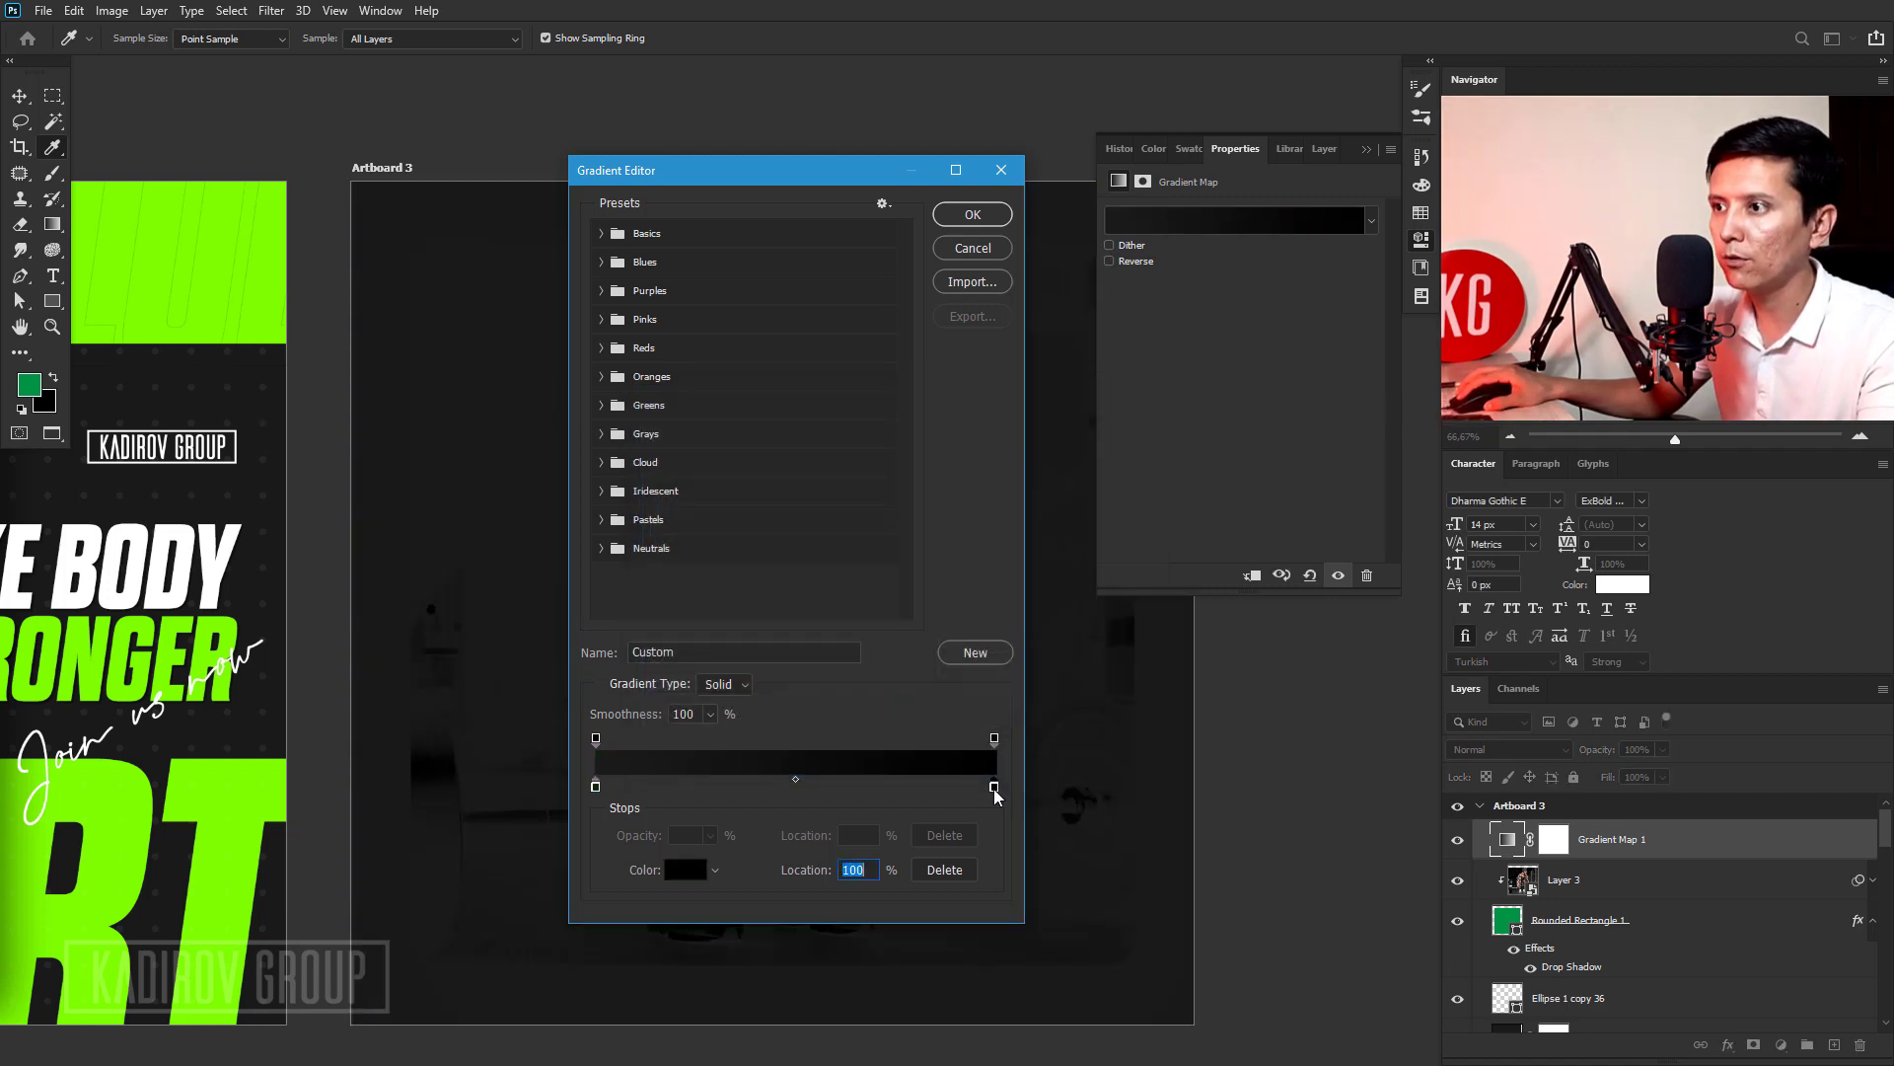
{"action": "left_click", "coordinate": [684, 870]}
{"action": "type", "text": "7eff00"}
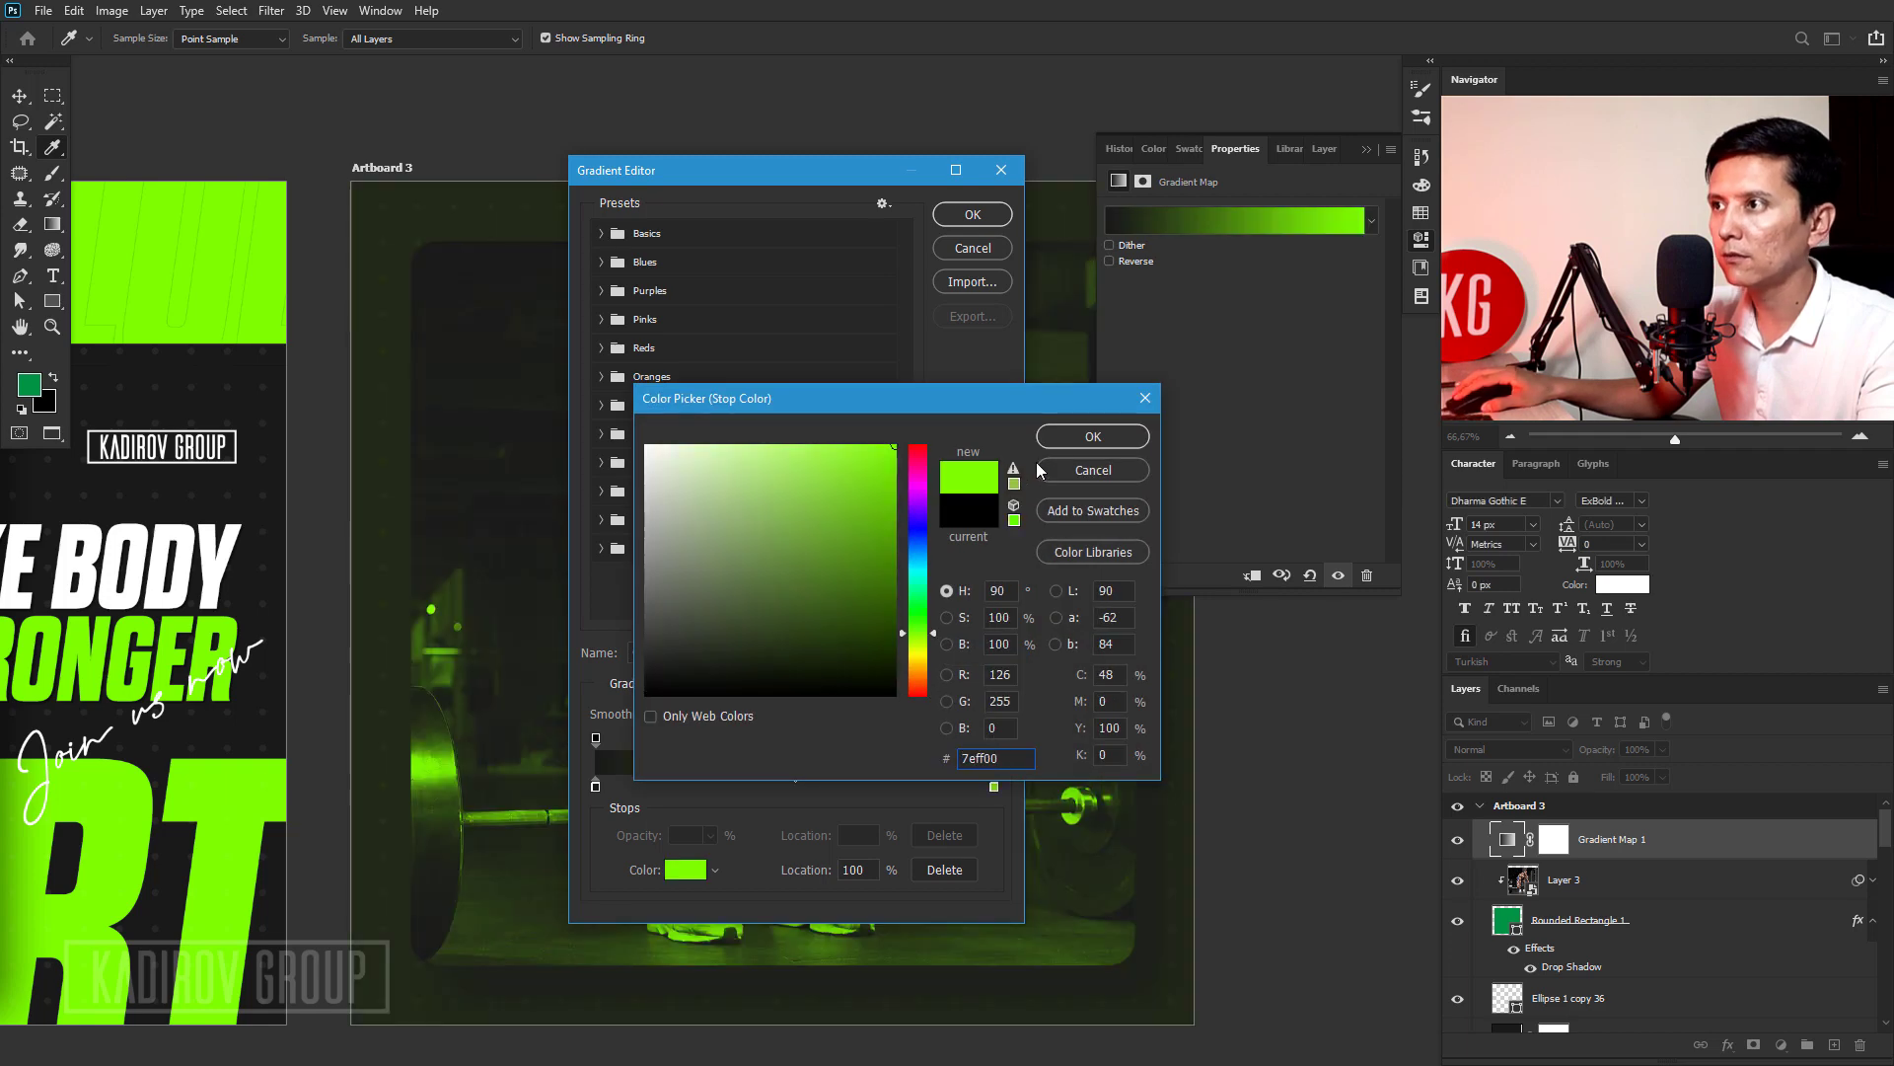
{"action": "left_click", "coordinate": [1073, 440]}
{"action": "left_click", "coordinate": [974, 216]}
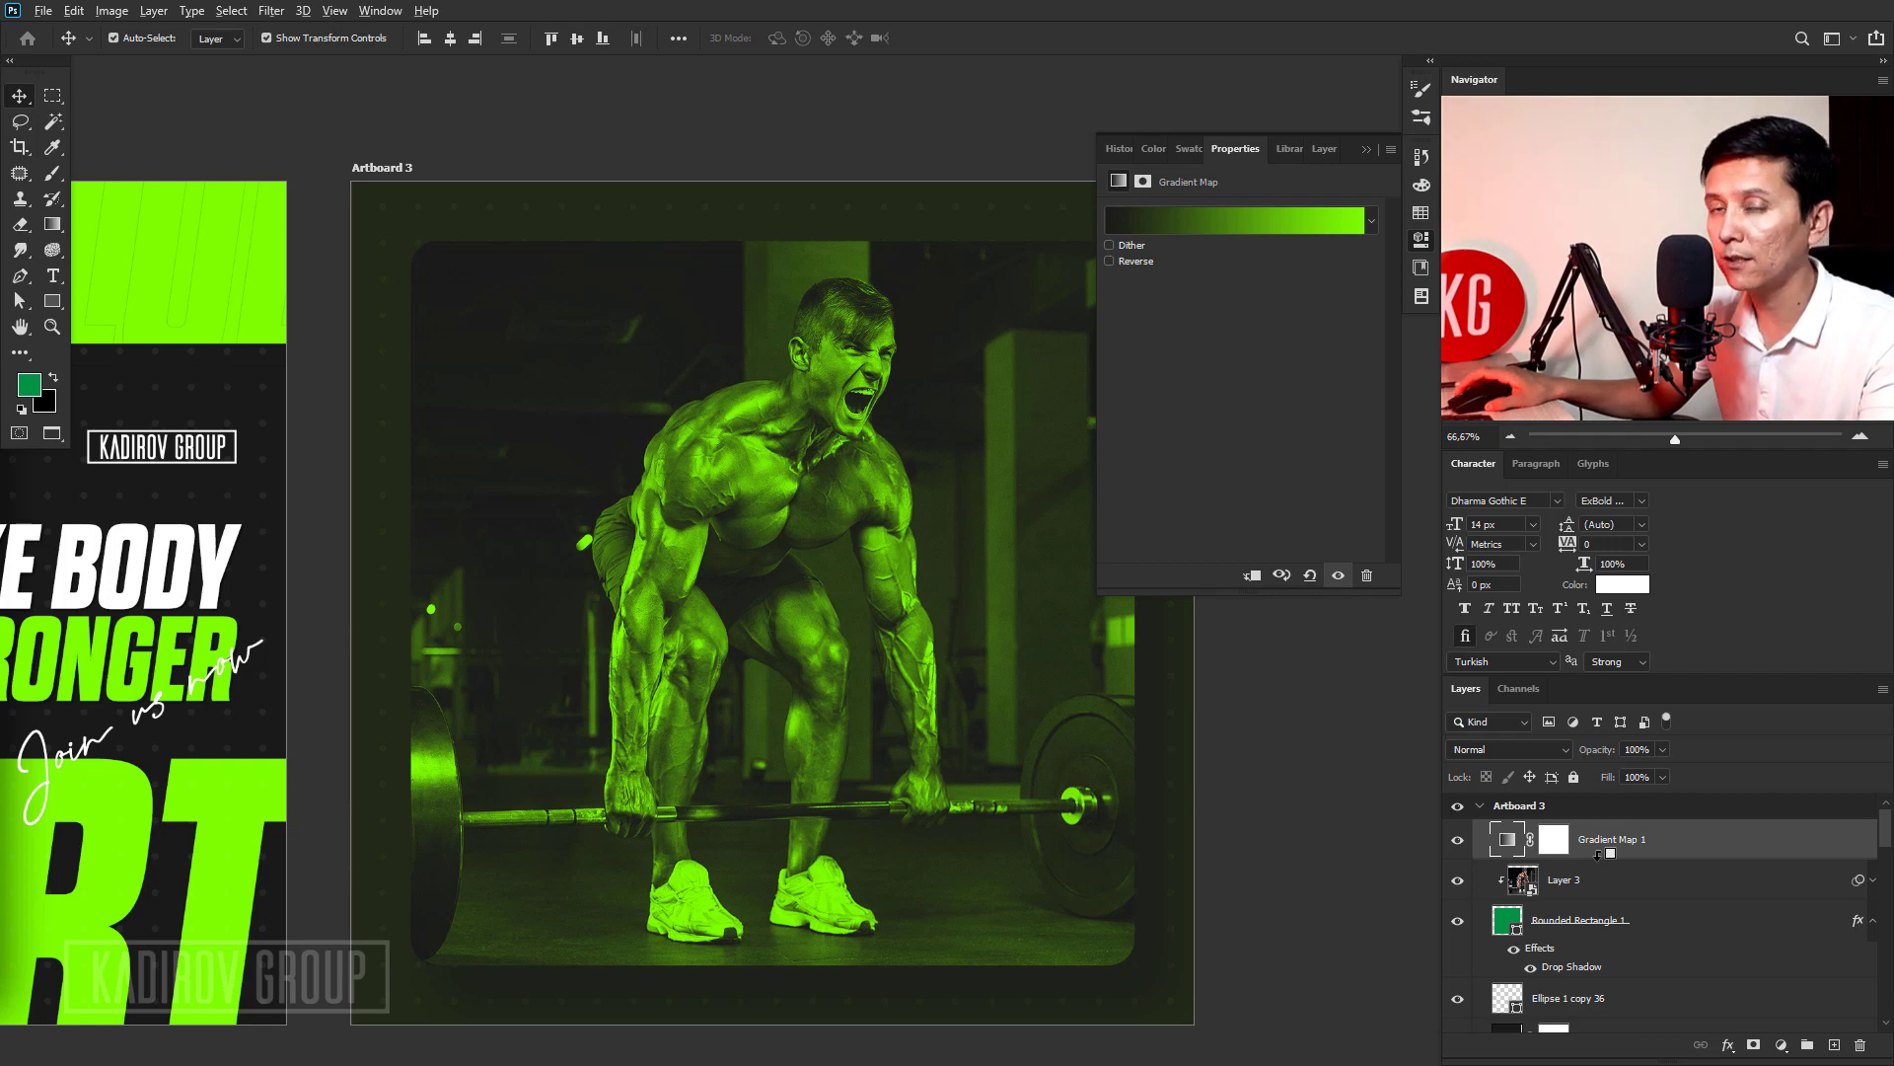
Clip Gradient Map 1 to the deadlift photo layer only.
{"action": "left_click", "coordinate": [1597, 854], "text": "alt"}
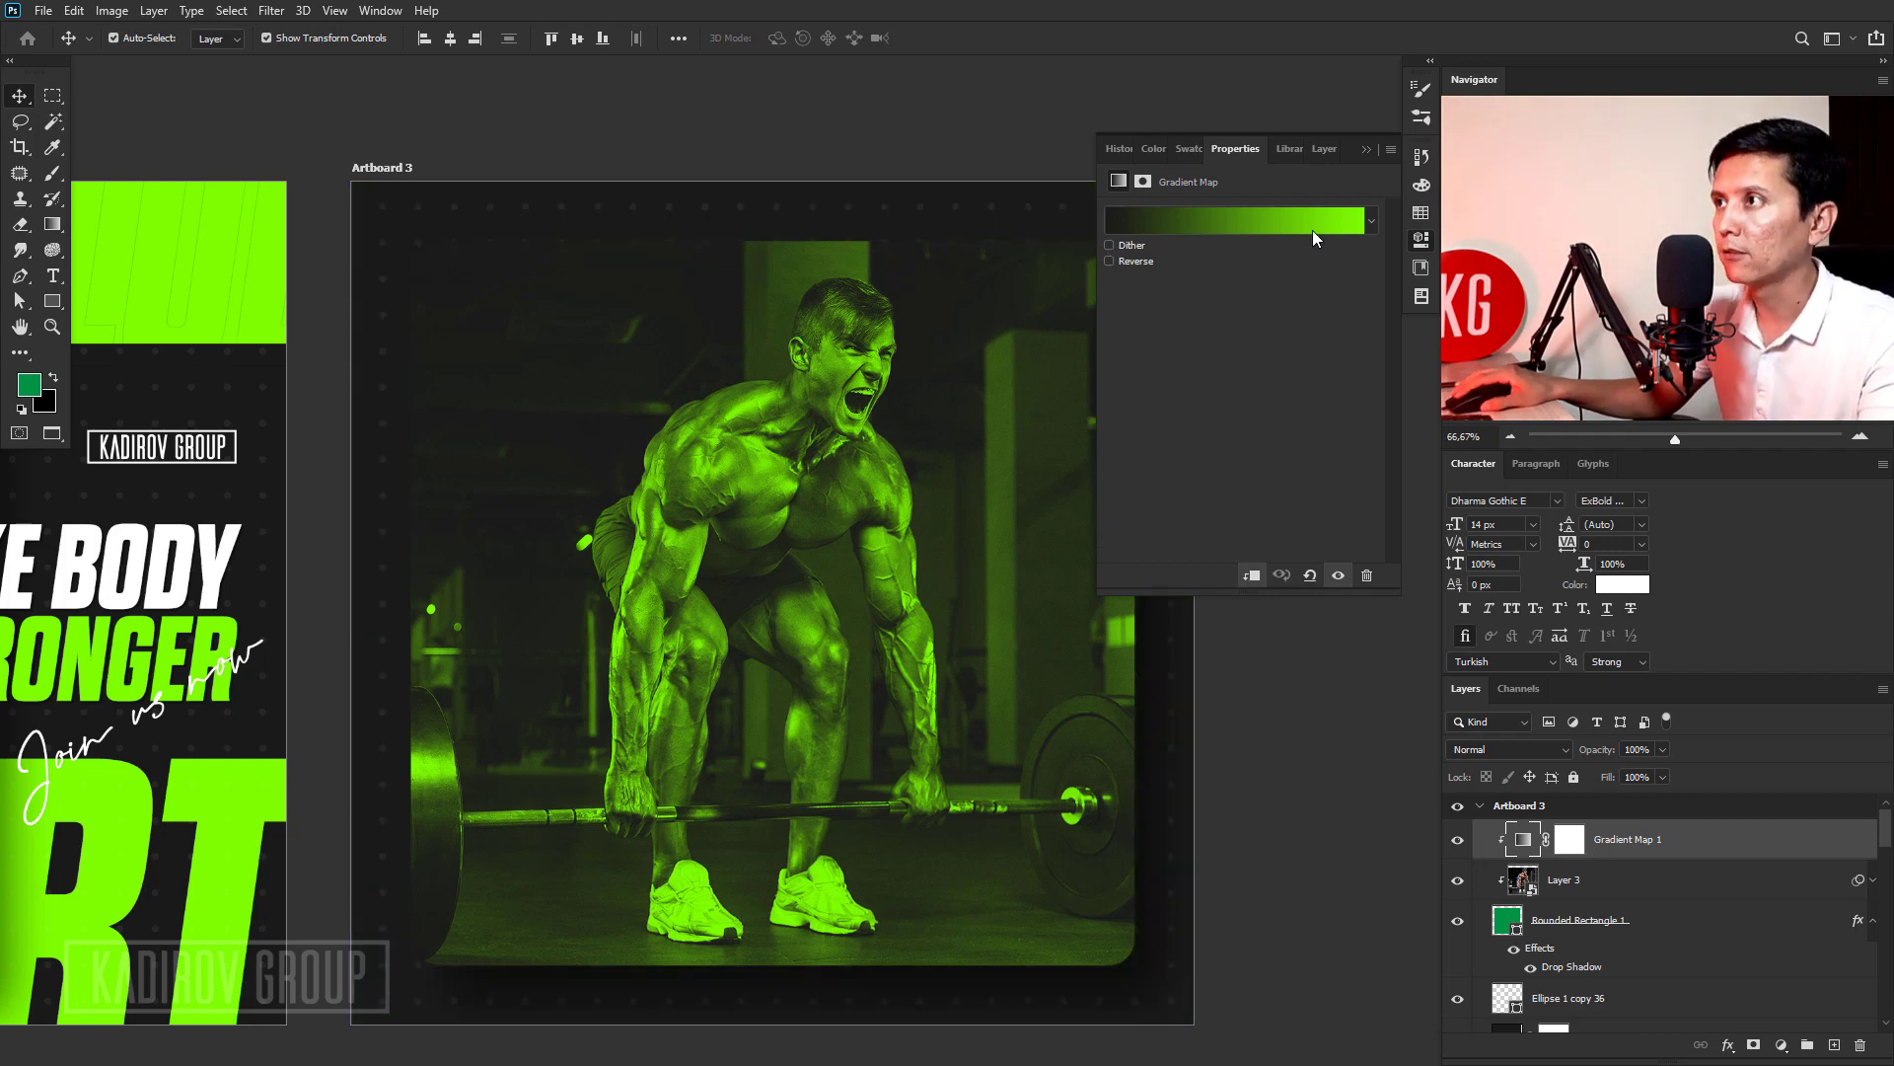
{"action": "left_click", "coordinate": [1365, 149]}
{"action": "left_click", "coordinate": [1320, 397]}
Copy the KADIROV GROUP logo onto Artboard 3, centred horizontally.
{"action": "left_click_drag", "start_coordinate": [976, 577], "coordinate": [1068, 546]}
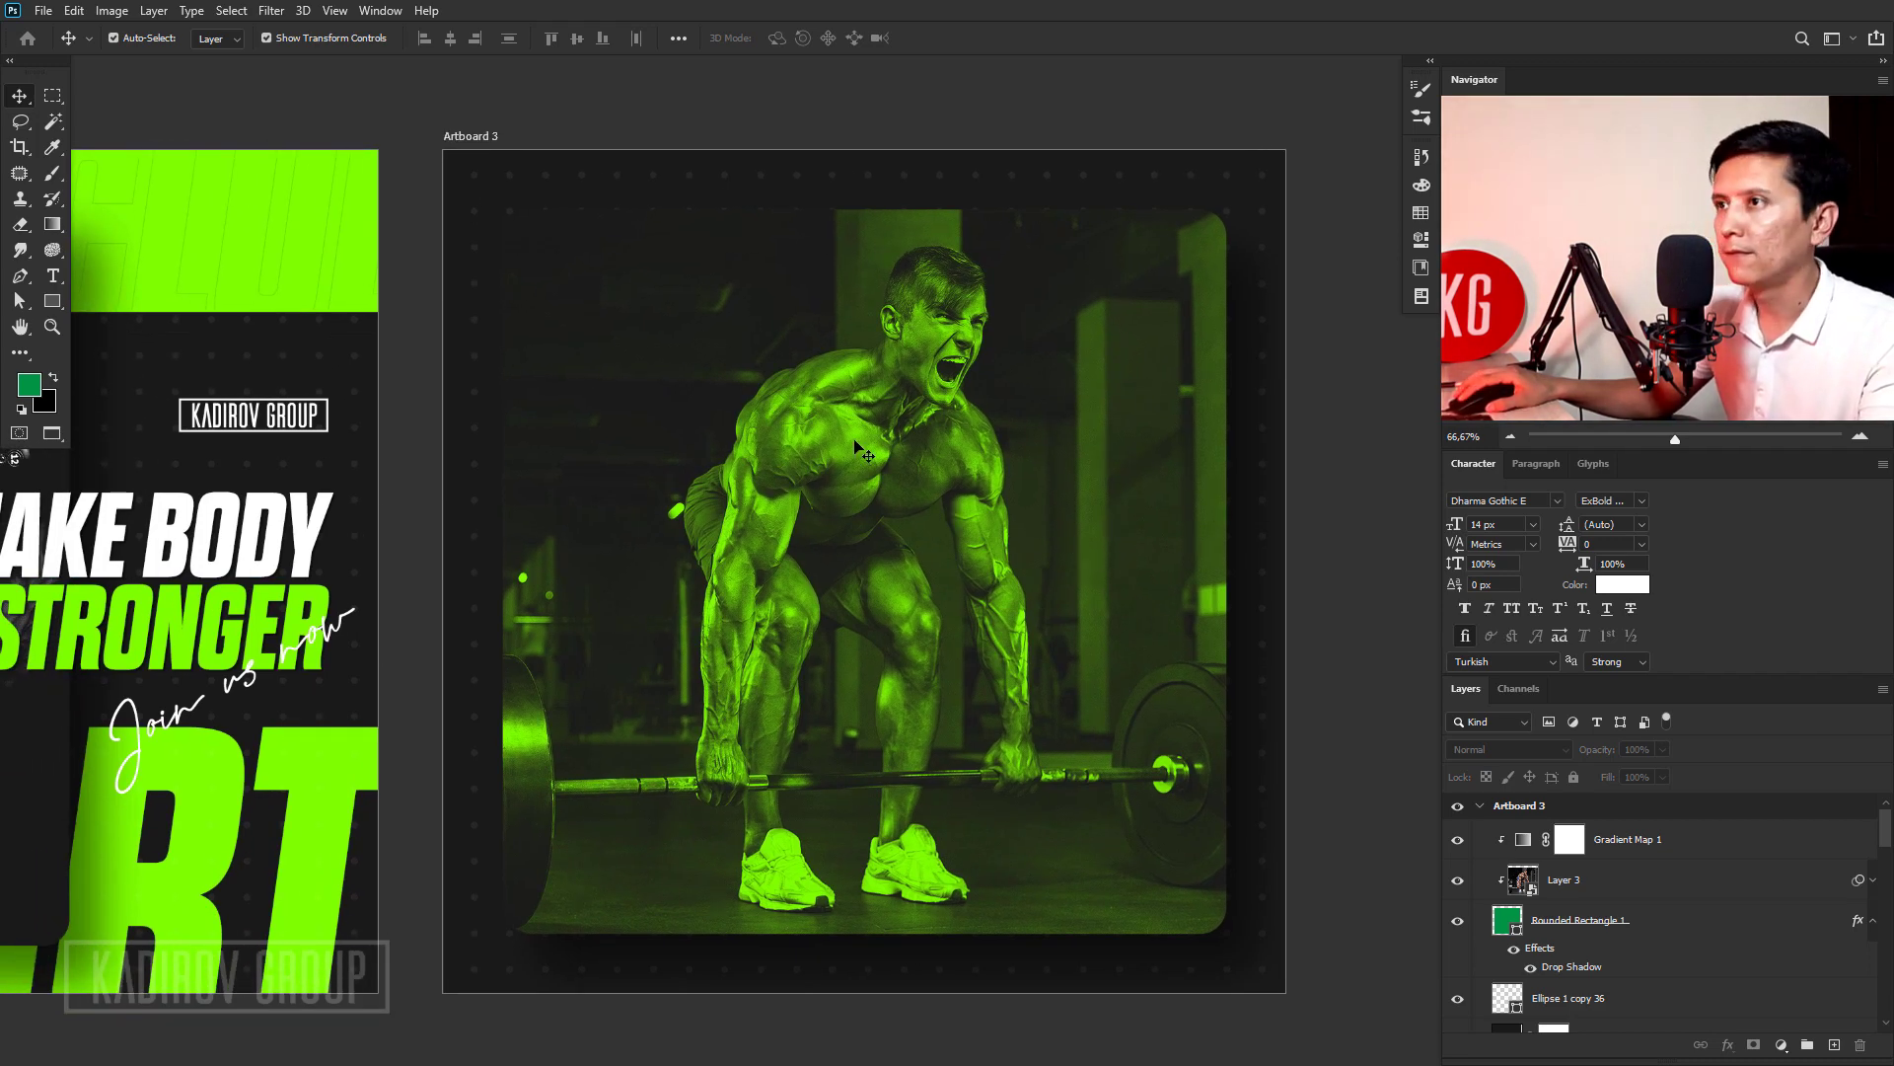
{"action": "left_click_drag", "start_coordinate": [742, 413], "coordinate": [927, 414]}
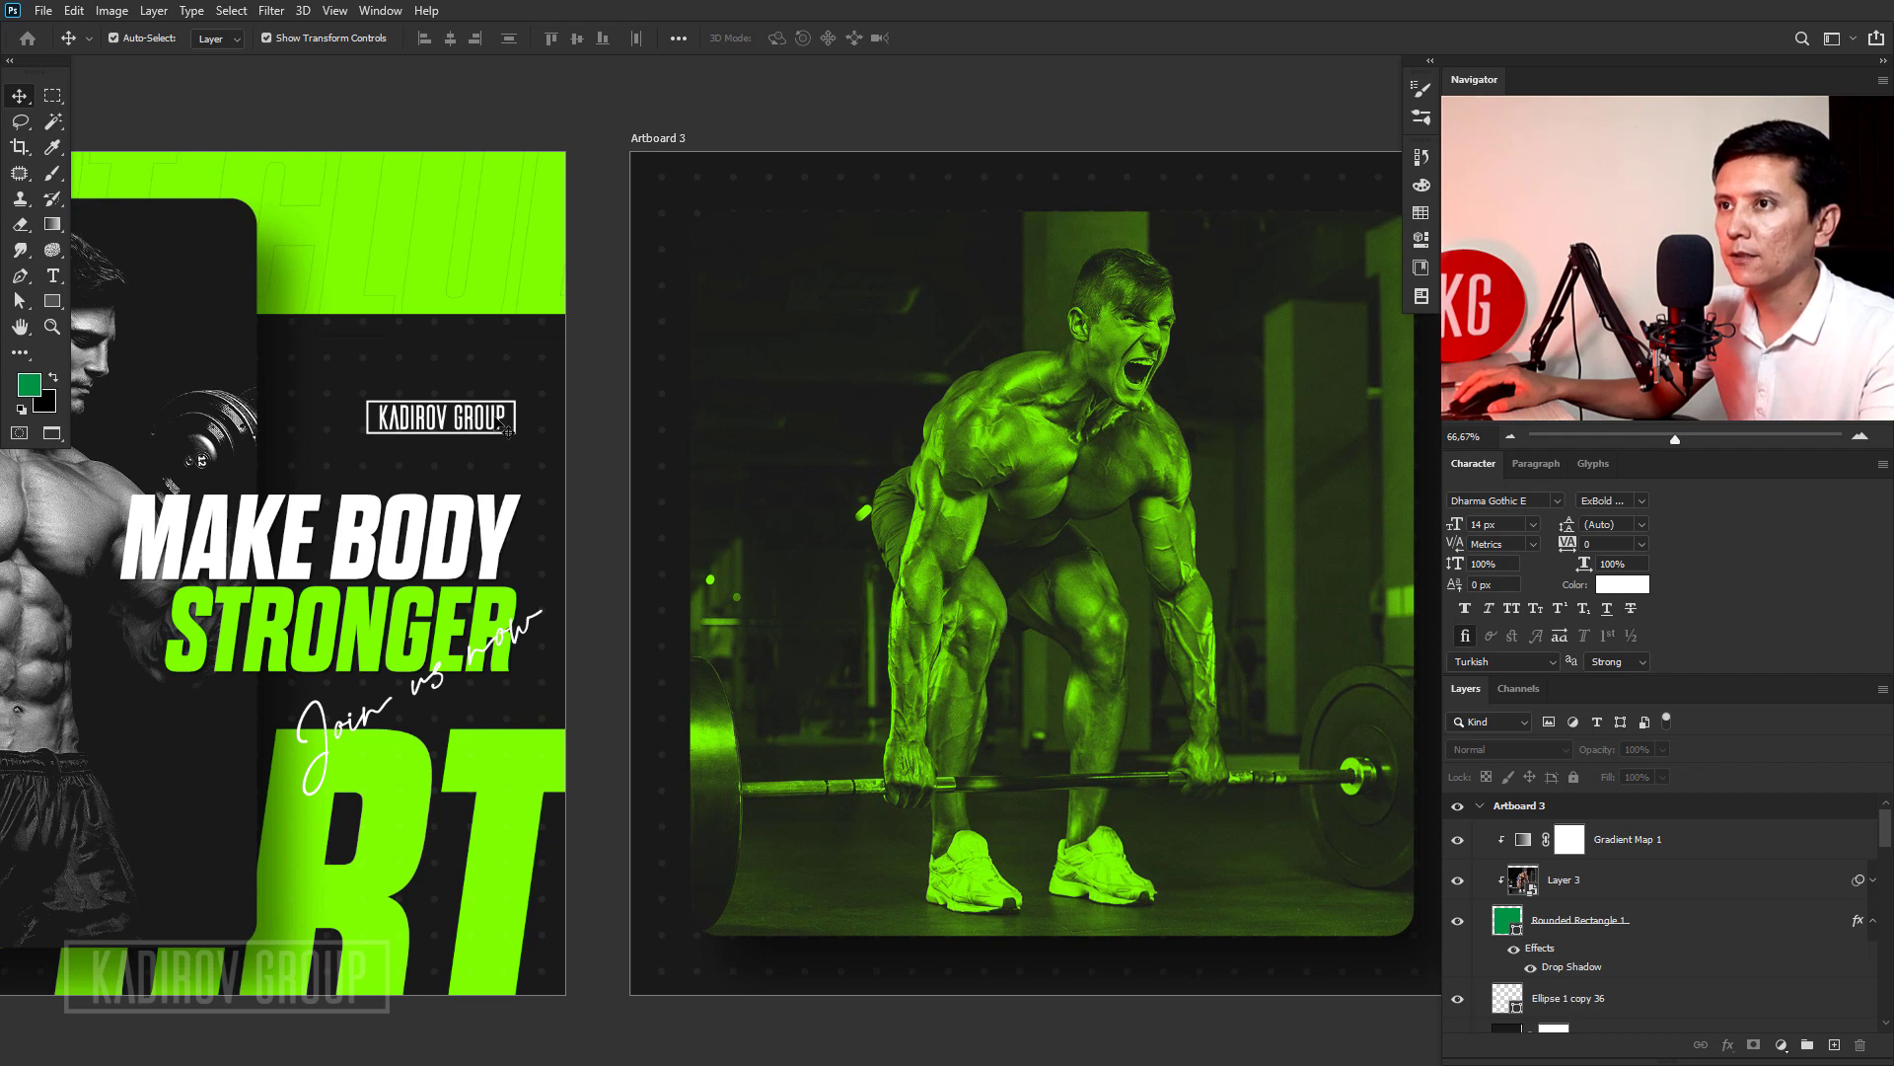
{"action": "left_click_drag", "start_coordinate": [505, 429], "coordinate": [1047, 291]}
{"action": "left_click", "coordinate": [451, 39]}
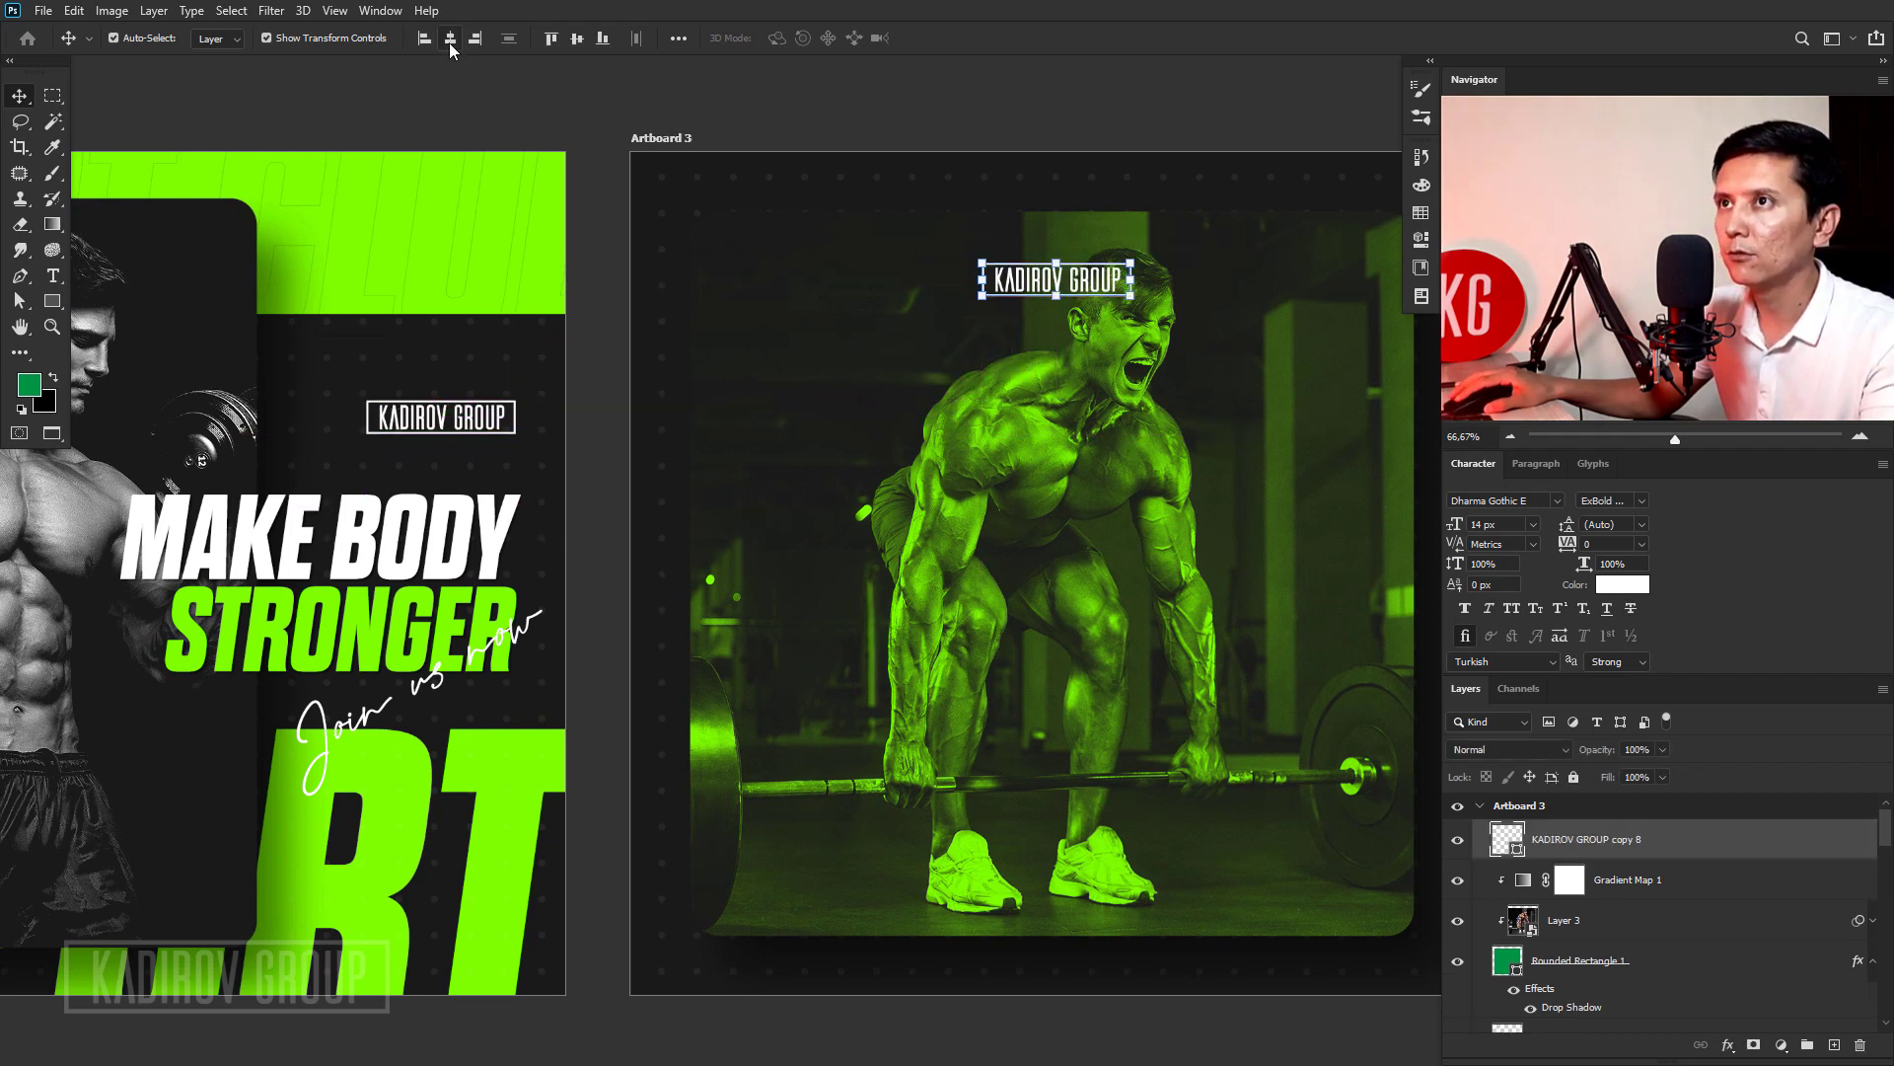
{"action": "left_click", "coordinate": [1024, 119]}
{"action": "left_click_drag", "start_coordinate": [1149, 325], "coordinate": [986, 321]}
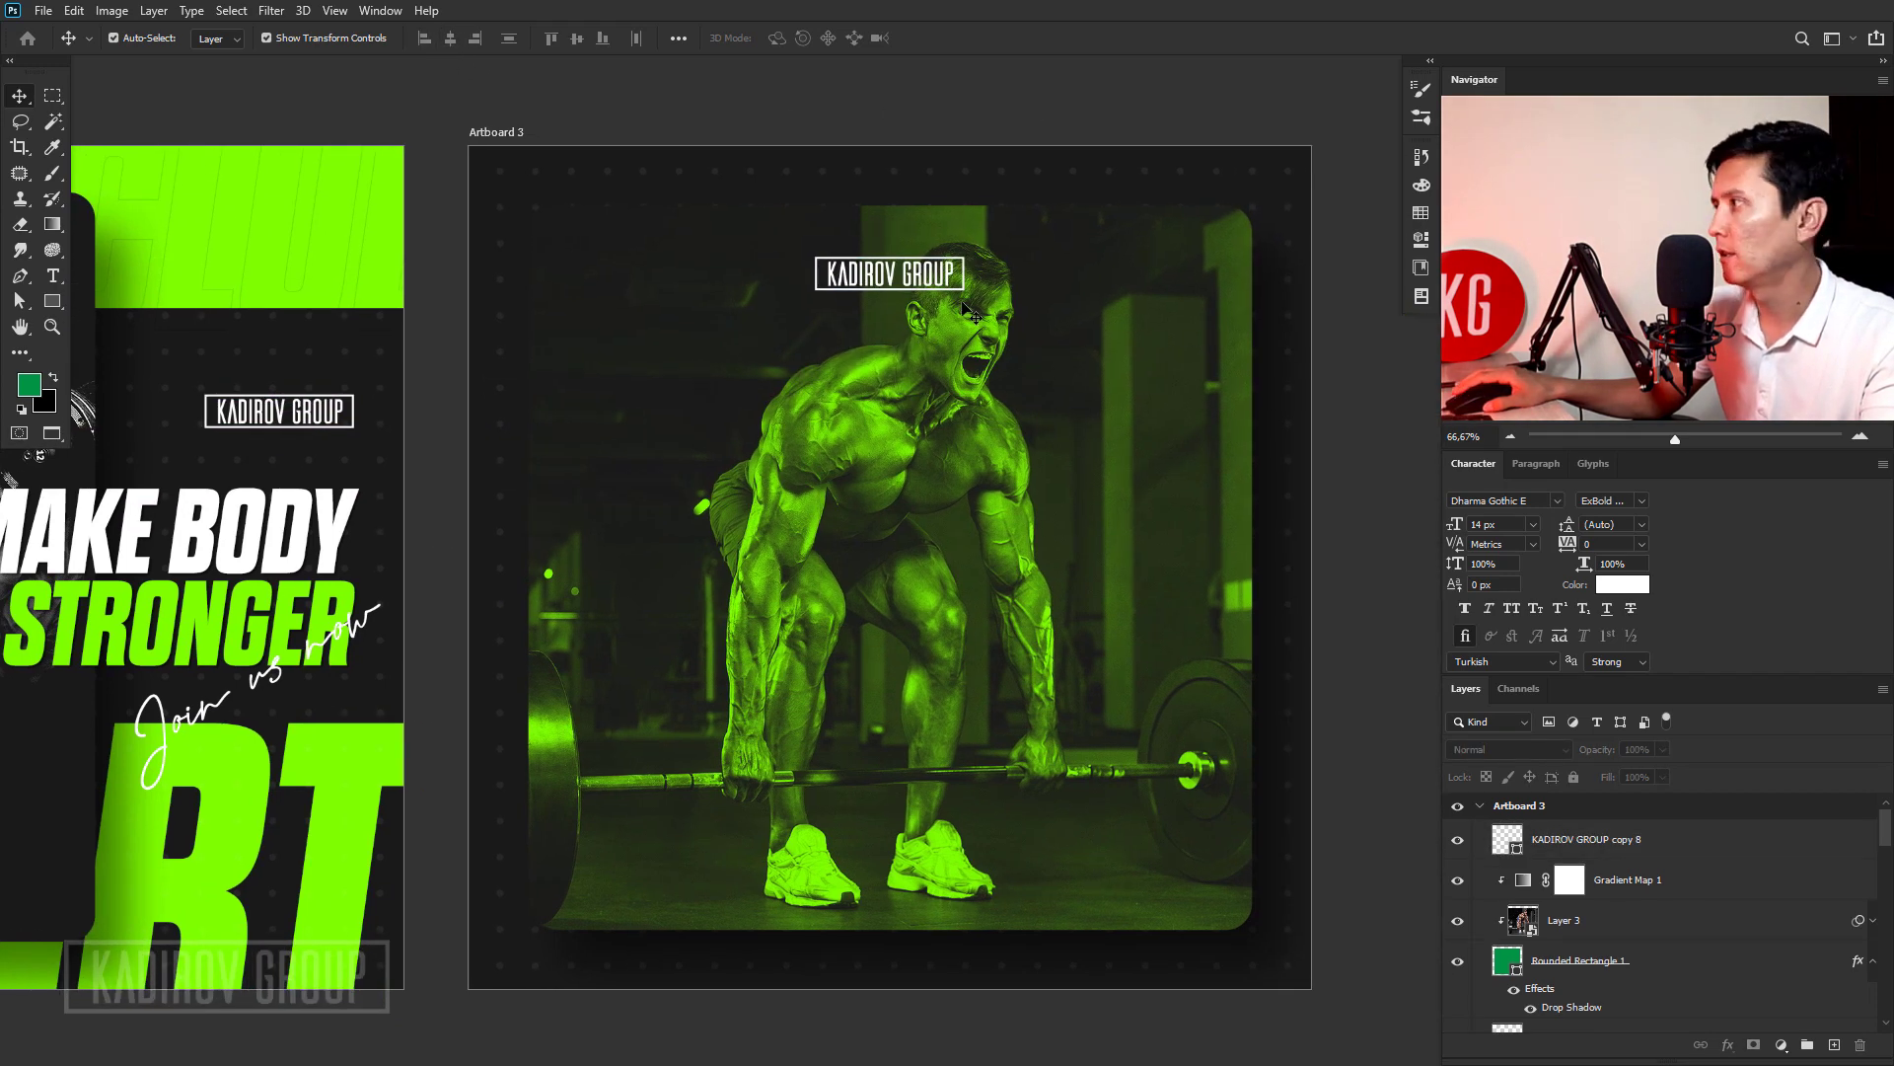
Move the NEVER GIVE UP and Get it now text layers onto Artboard 3.
{"action": "key", "text": "ctrl+Tab"}
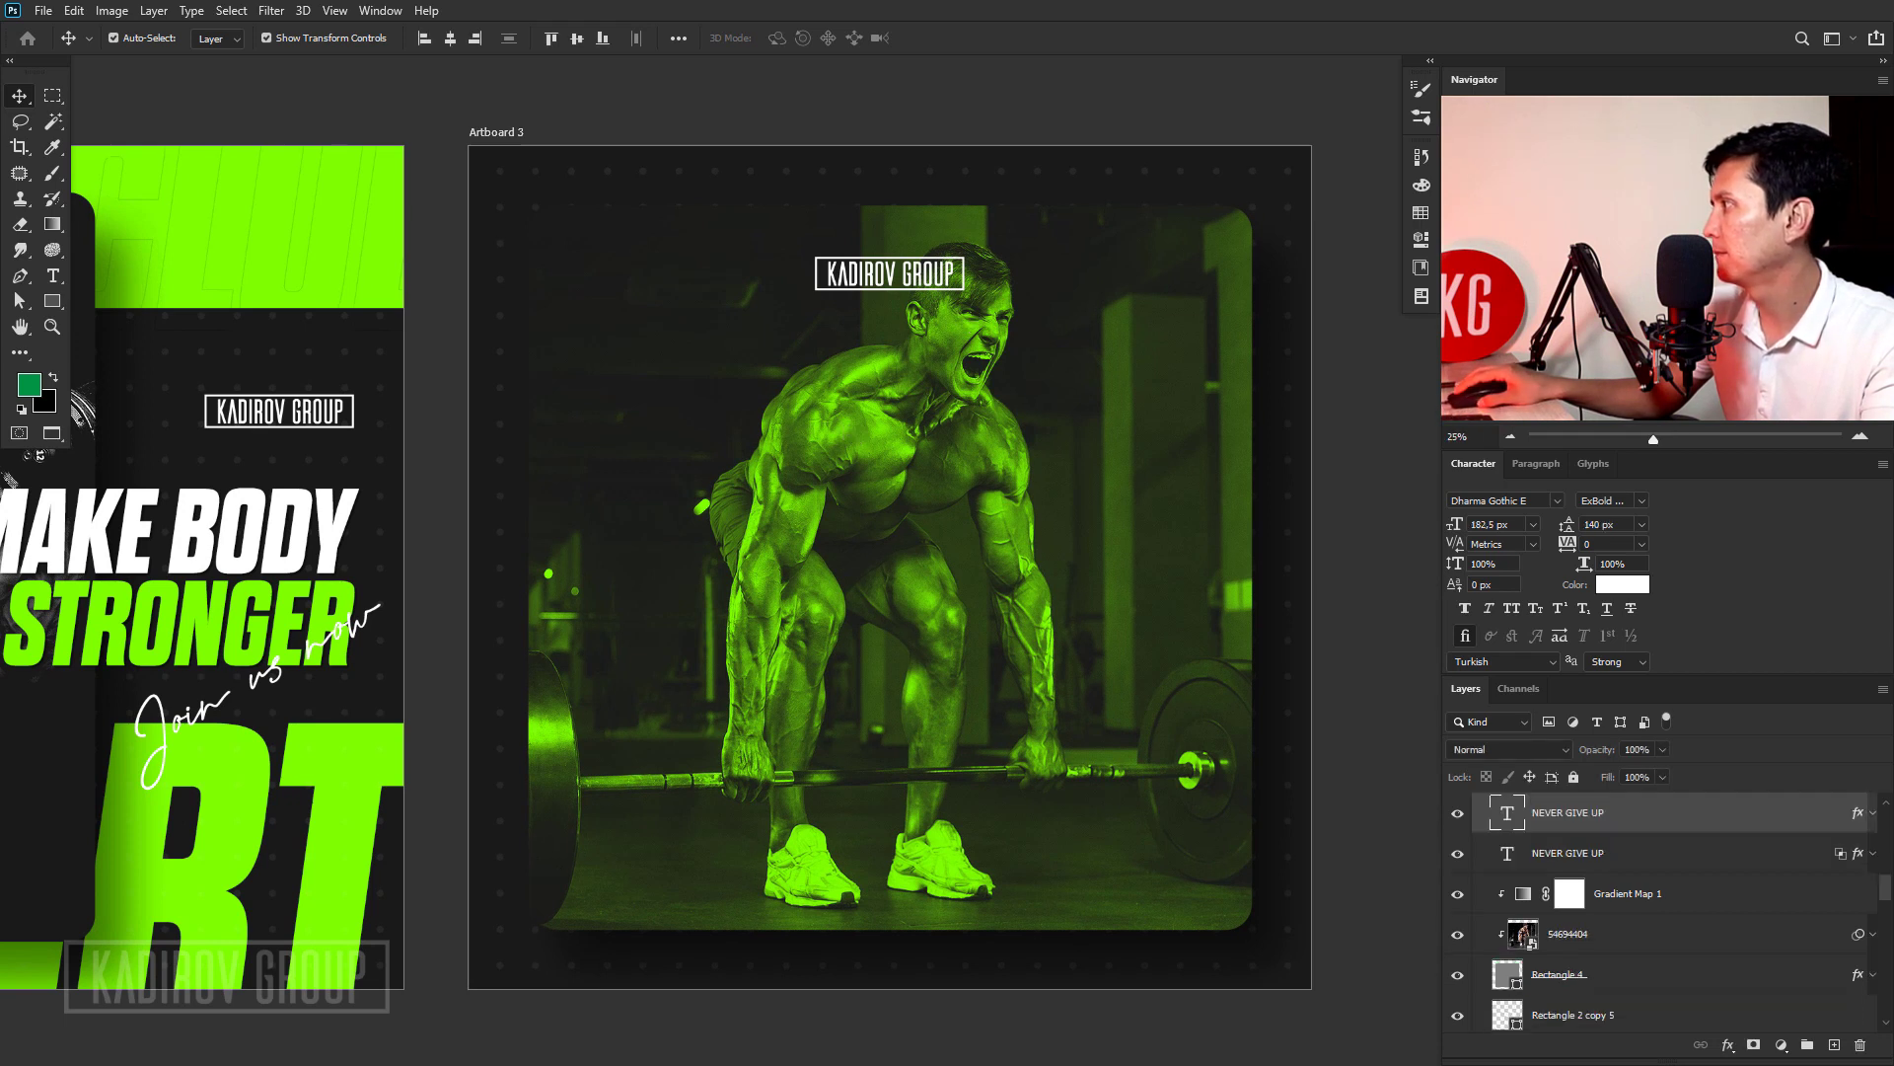
{"action": "key", "text": "alt+shift+bracketleft"}
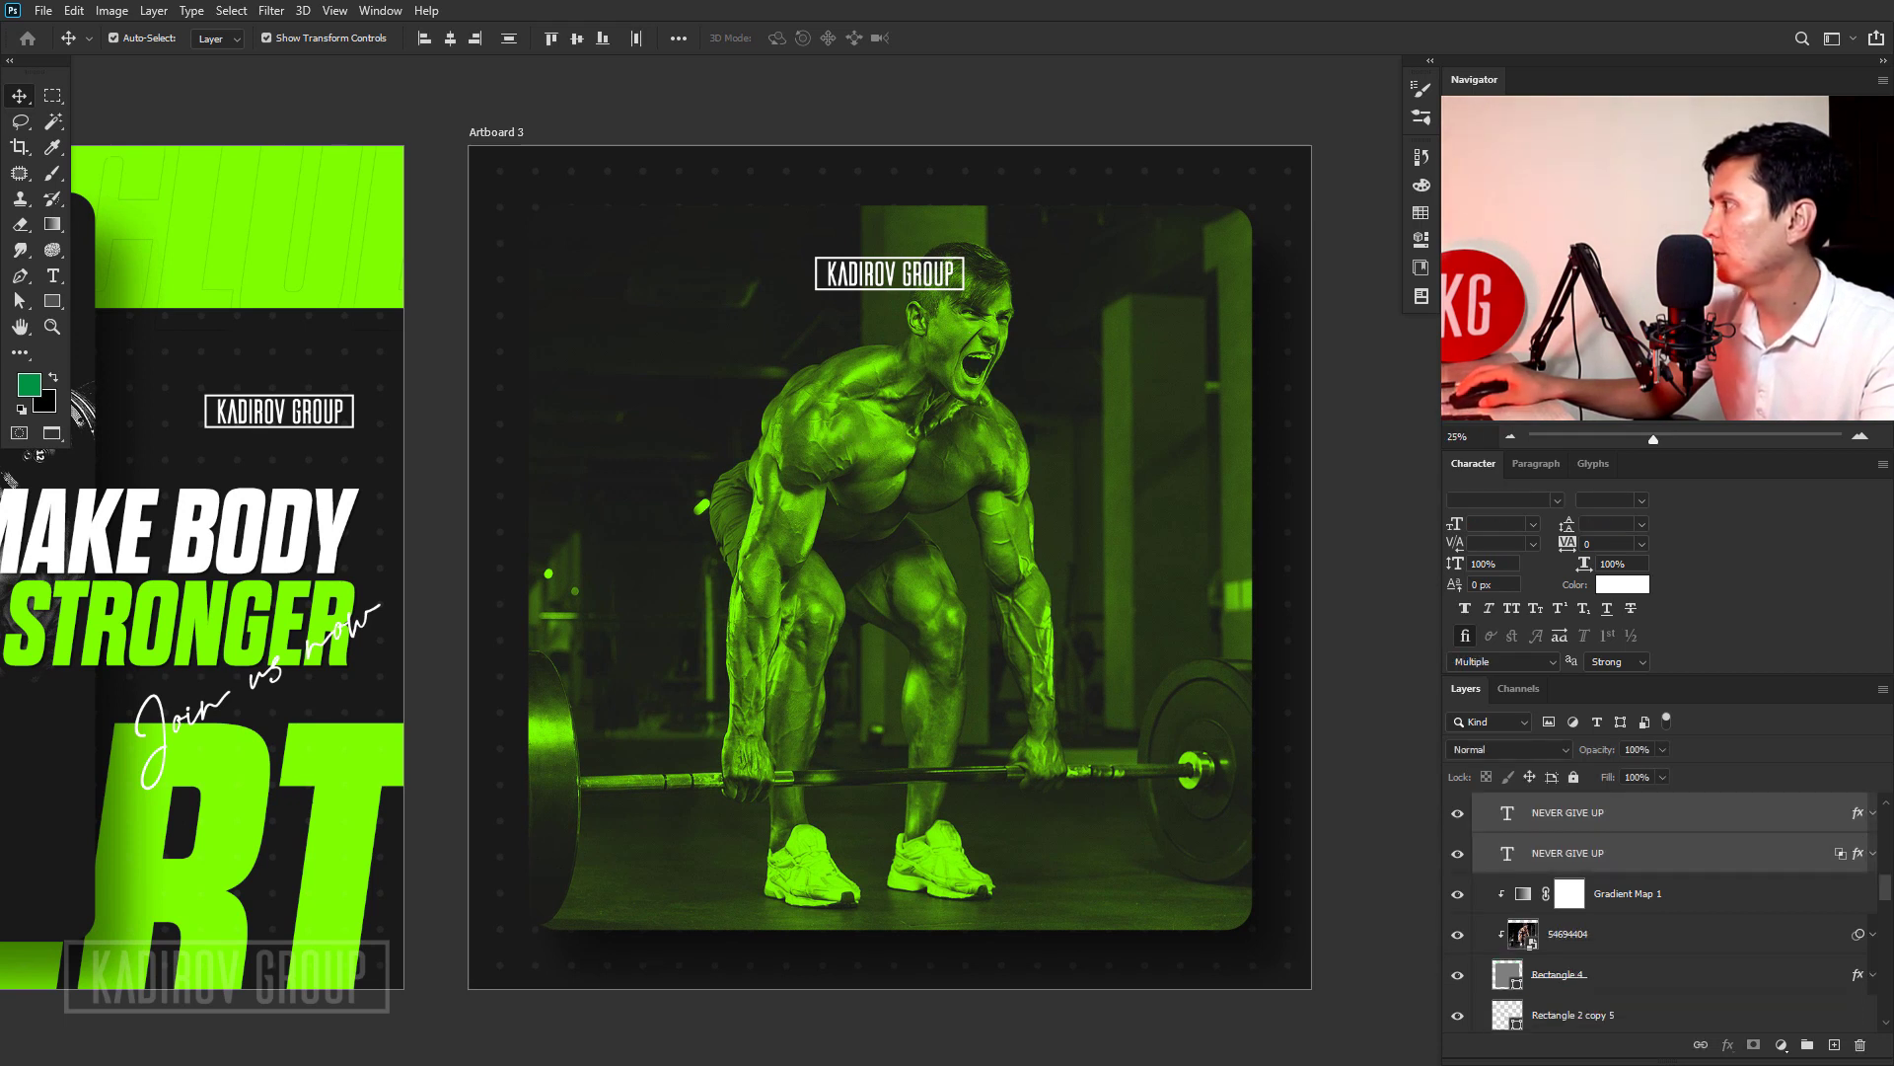
{"action": "key", "text": "ctrl+Tab"}
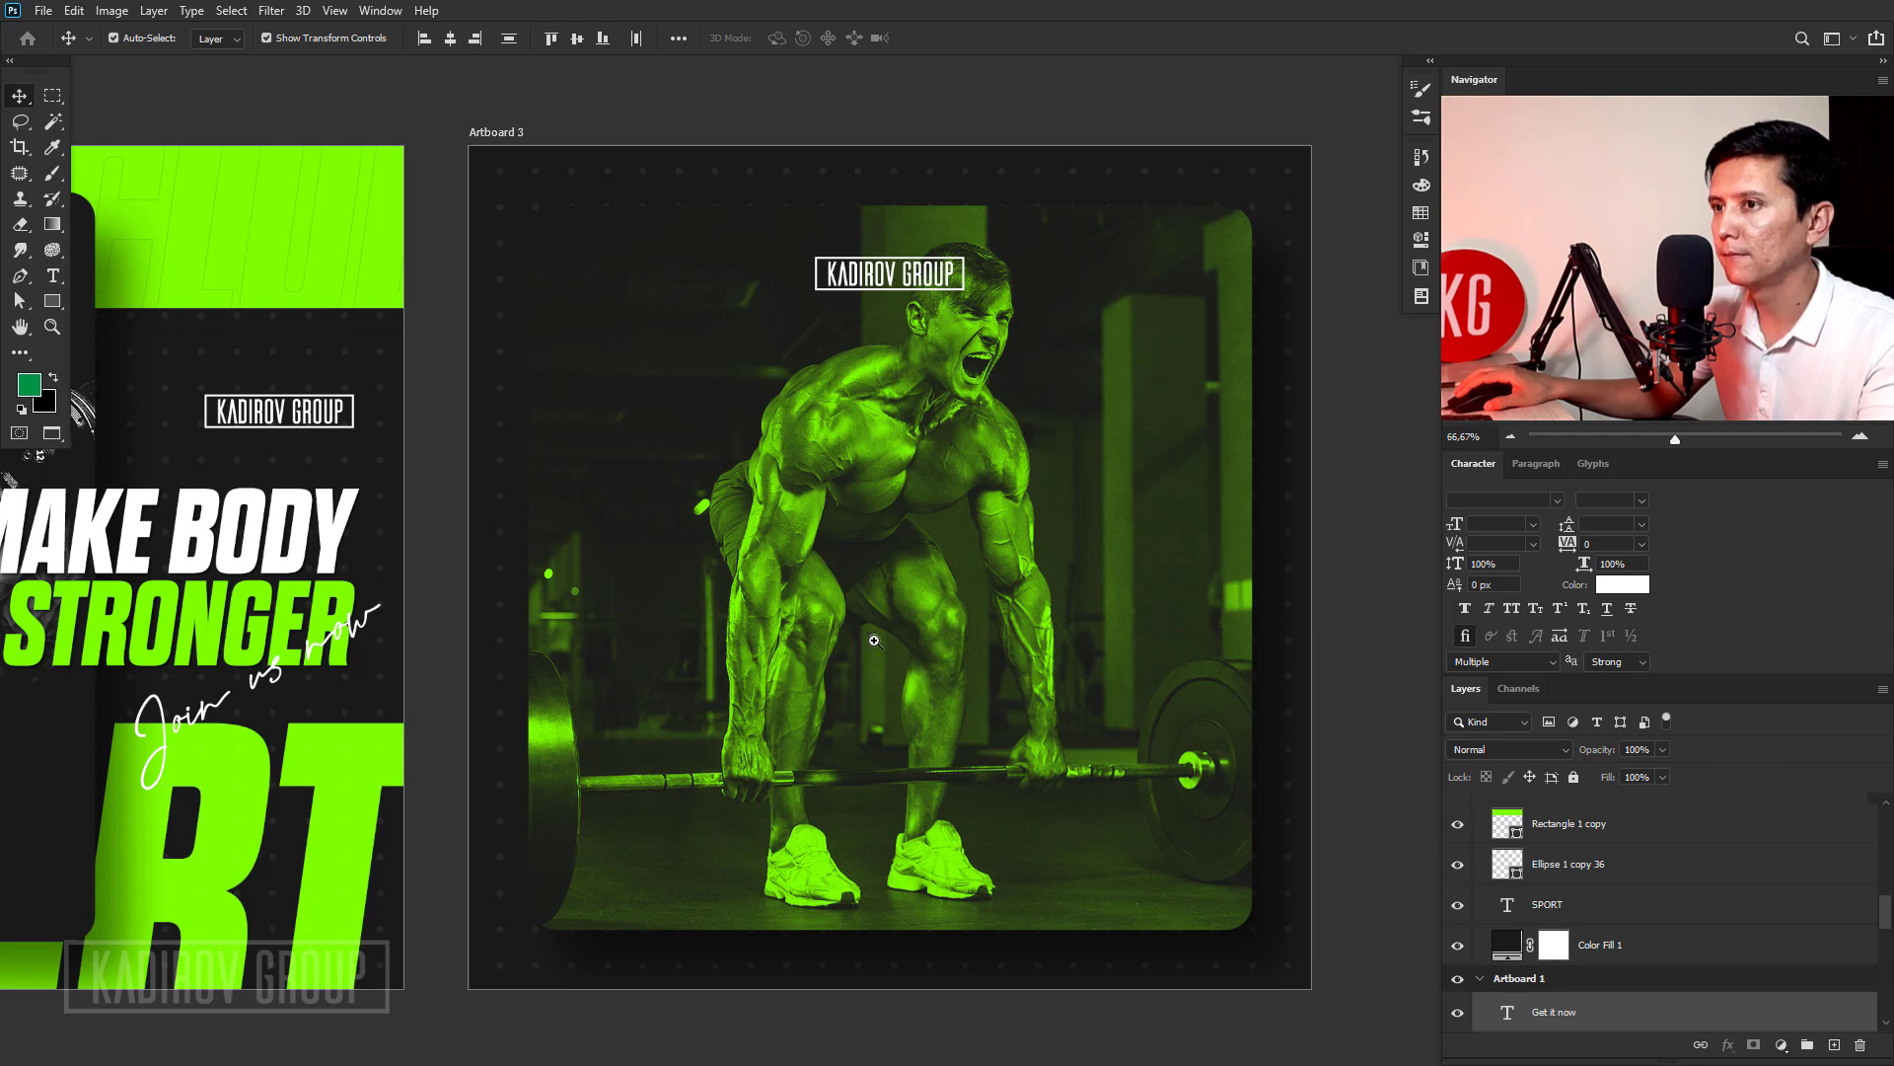
{"action": "scroll", "coordinate": [874, 640], "scroll_direction": "down", "scroll_amount": 3}
{"action": "scroll", "coordinate": [874, 641], "scroll_direction": "left", "scroll_amount": 3}
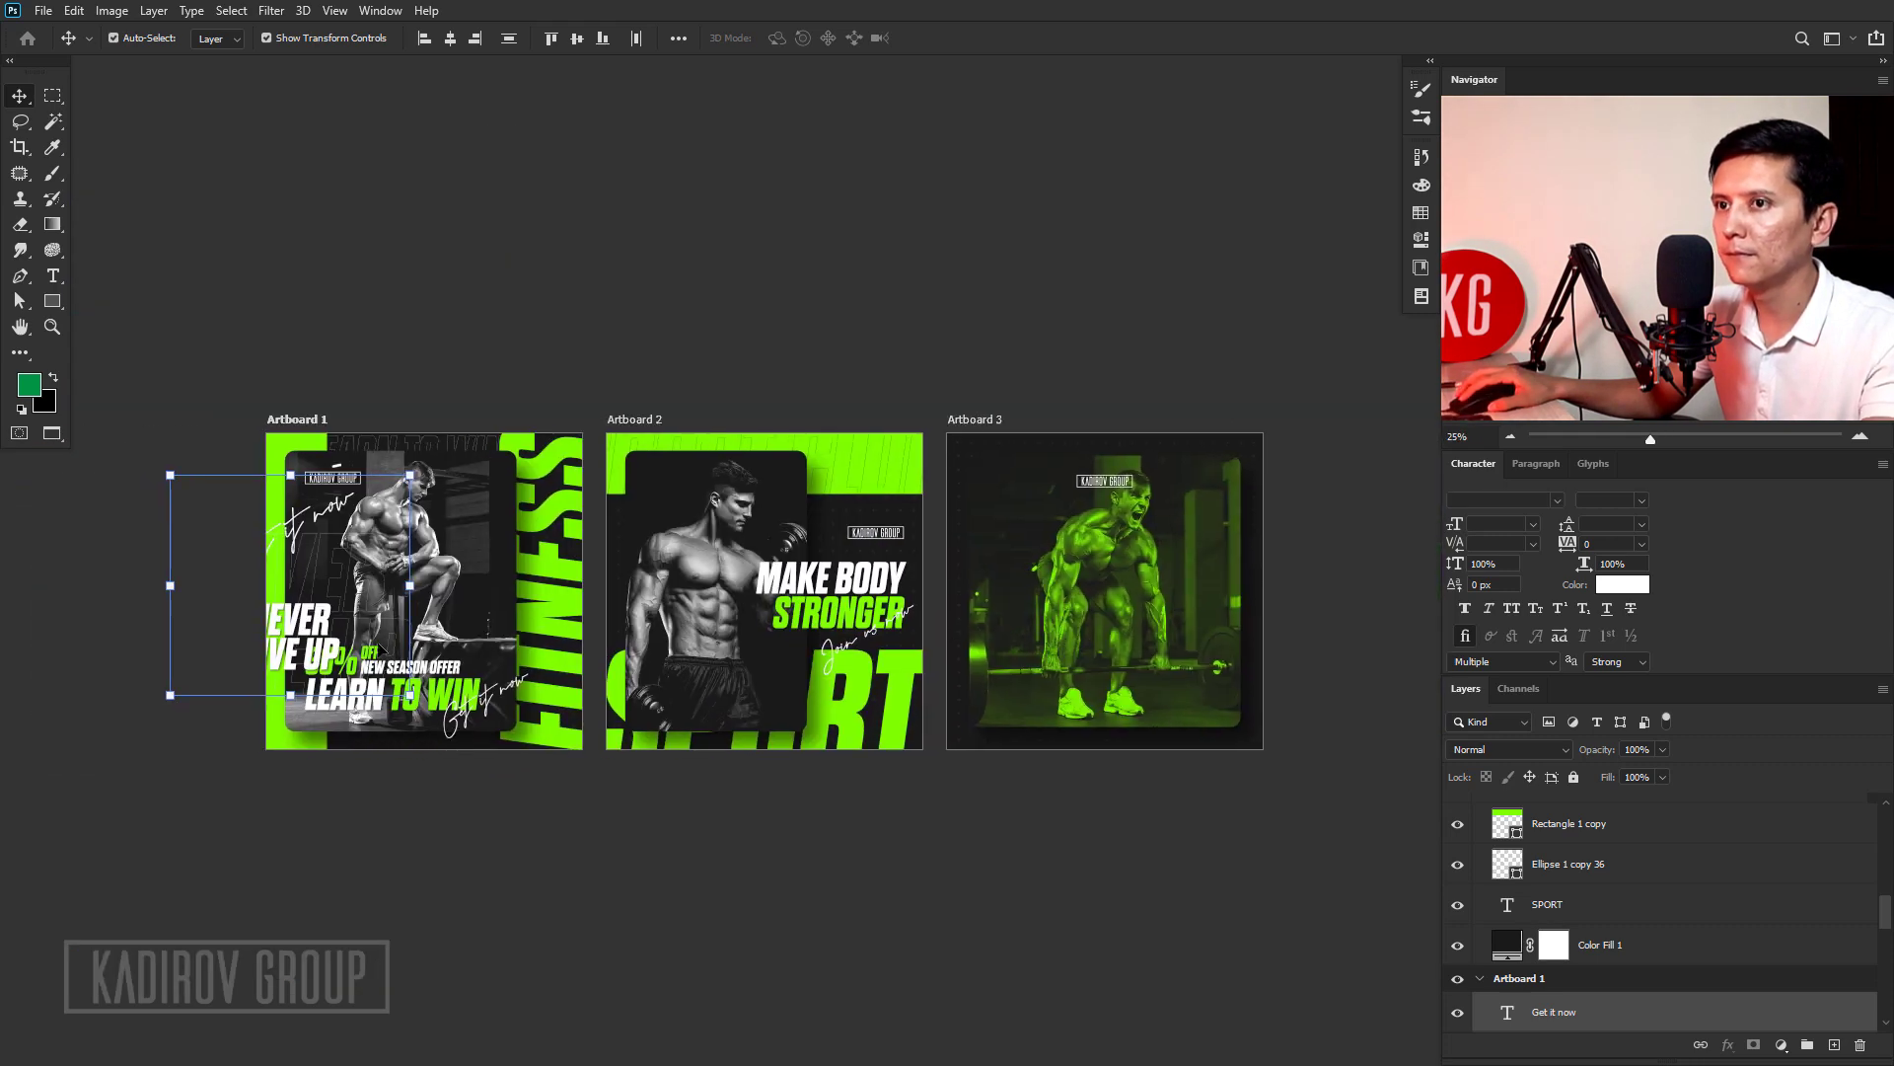
{"action": "left_click_drag", "start_coordinate": [312, 607], "coordinate": [1141, 641]}
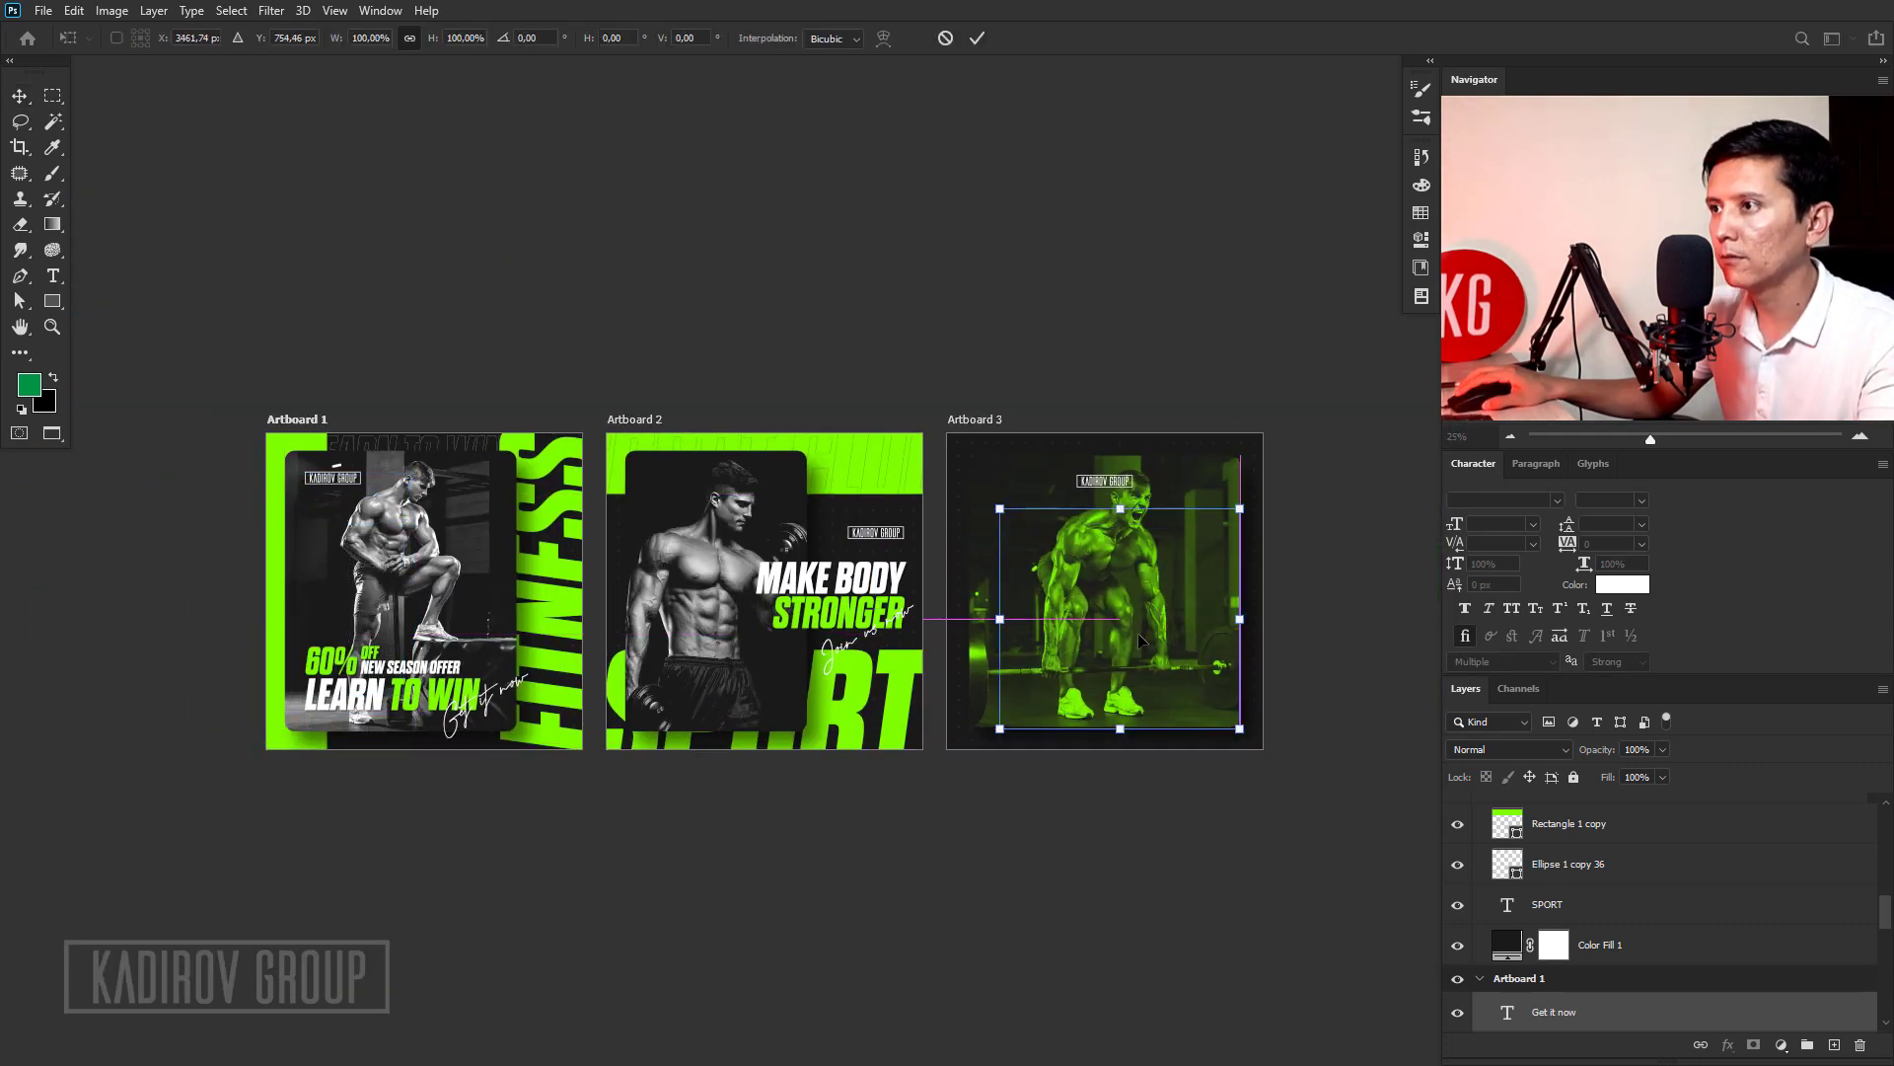
{"action": "key", "text": "Return"}
Centre the text group horizontally on Artboard 3 and nudge it lower.
{"action": "scroll", "coordinate": [1138, 635], "scroll_direction": "up", "scroll_amount": 2}
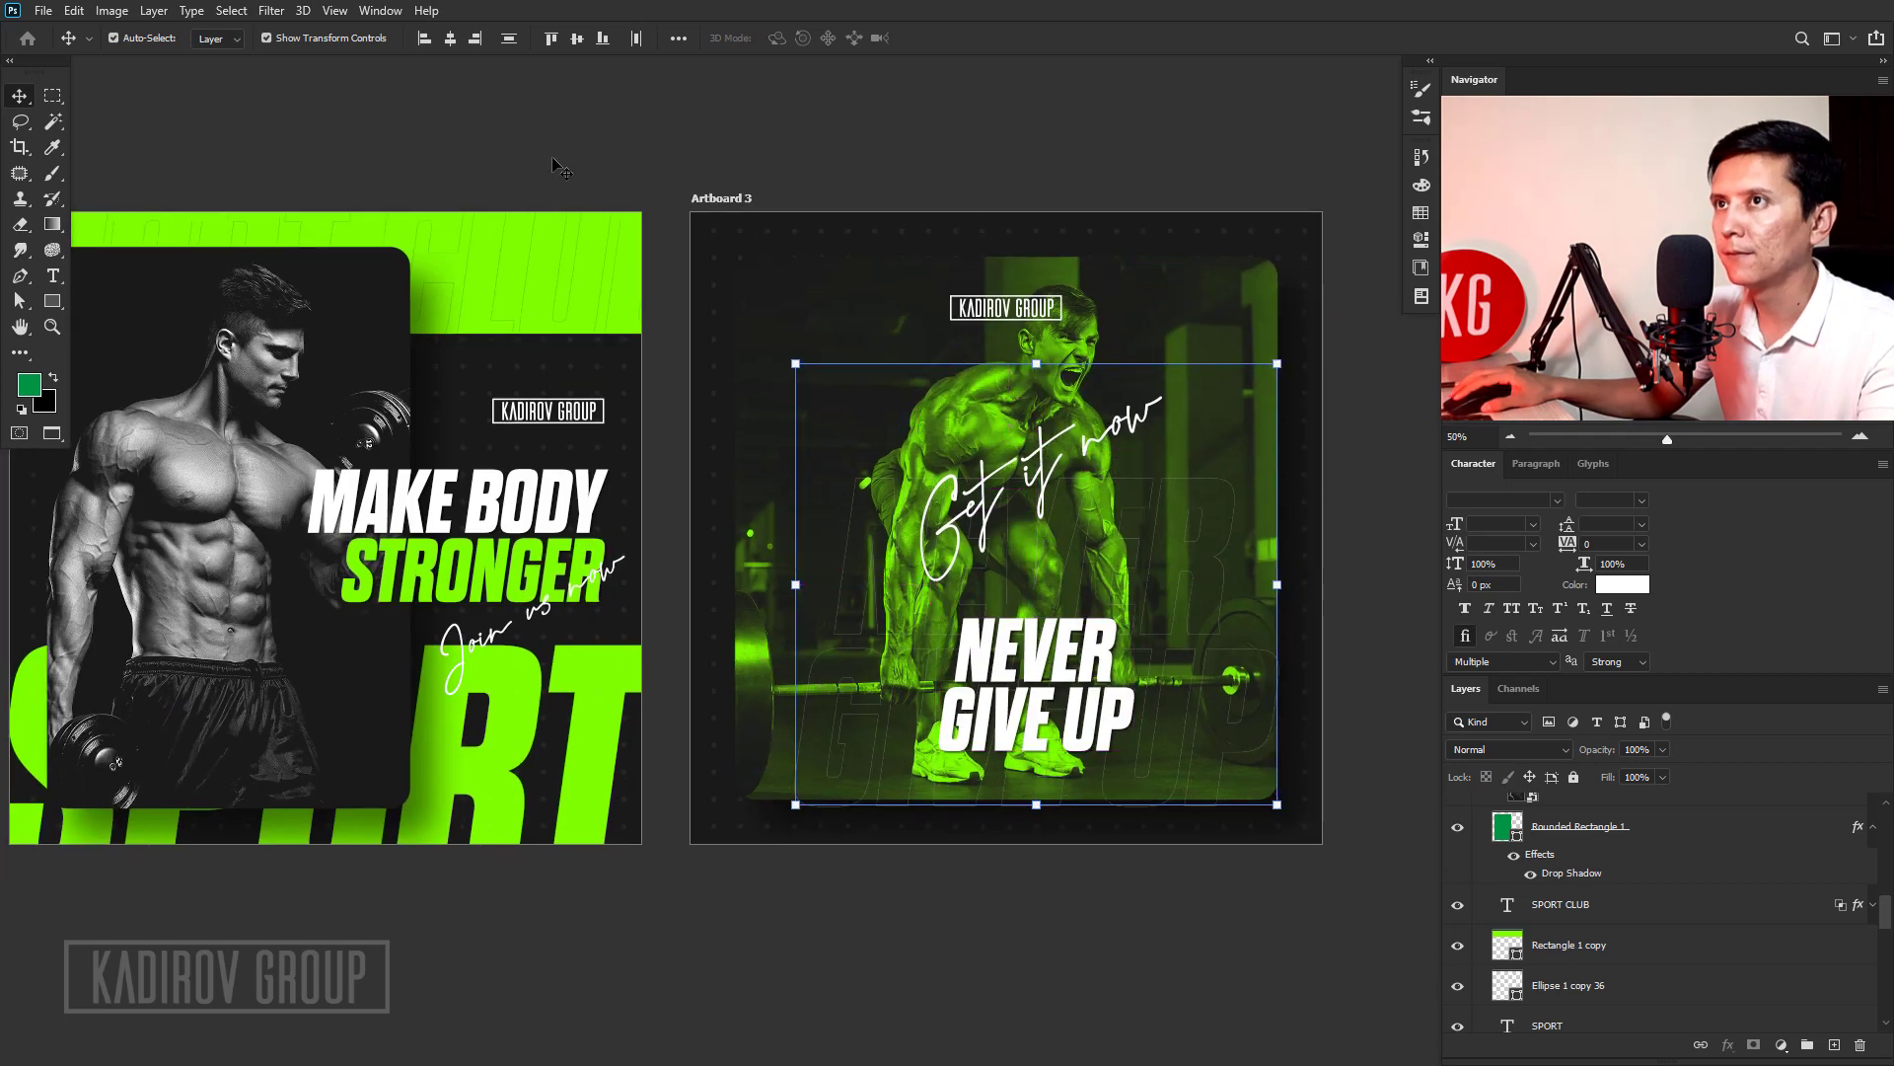
{"action": "left_click", "coordinate": [451, 39]}
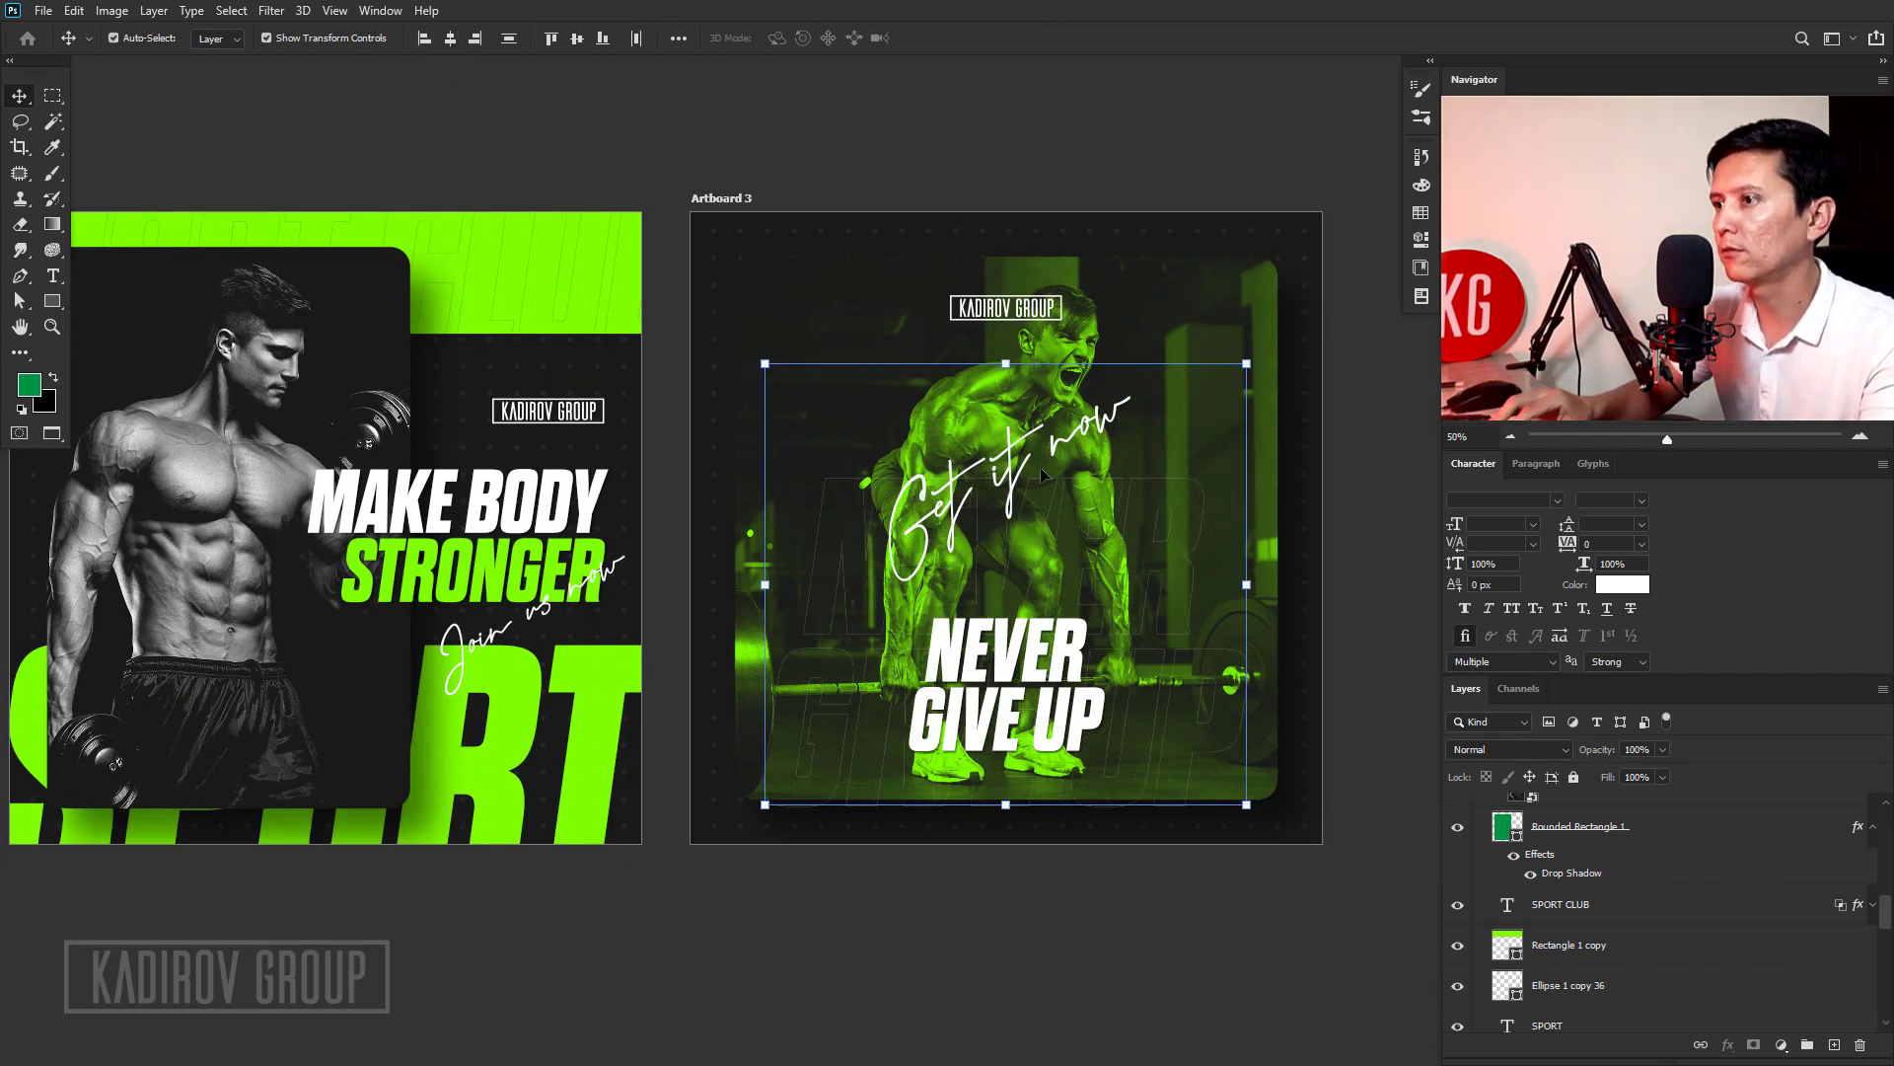
{"action": "key", "text": "shift+Down"}
{"action": "key", "text": "shift+Down"}
{"action": "key", "text": "shift+Down"}
{"action": "key", "text": "shift+Down"}
{"action": "key", "text": "shift+Down"}
{"action": "key", "text": "shift+Down"}
{"action": "key", "text": "shift+Down"}
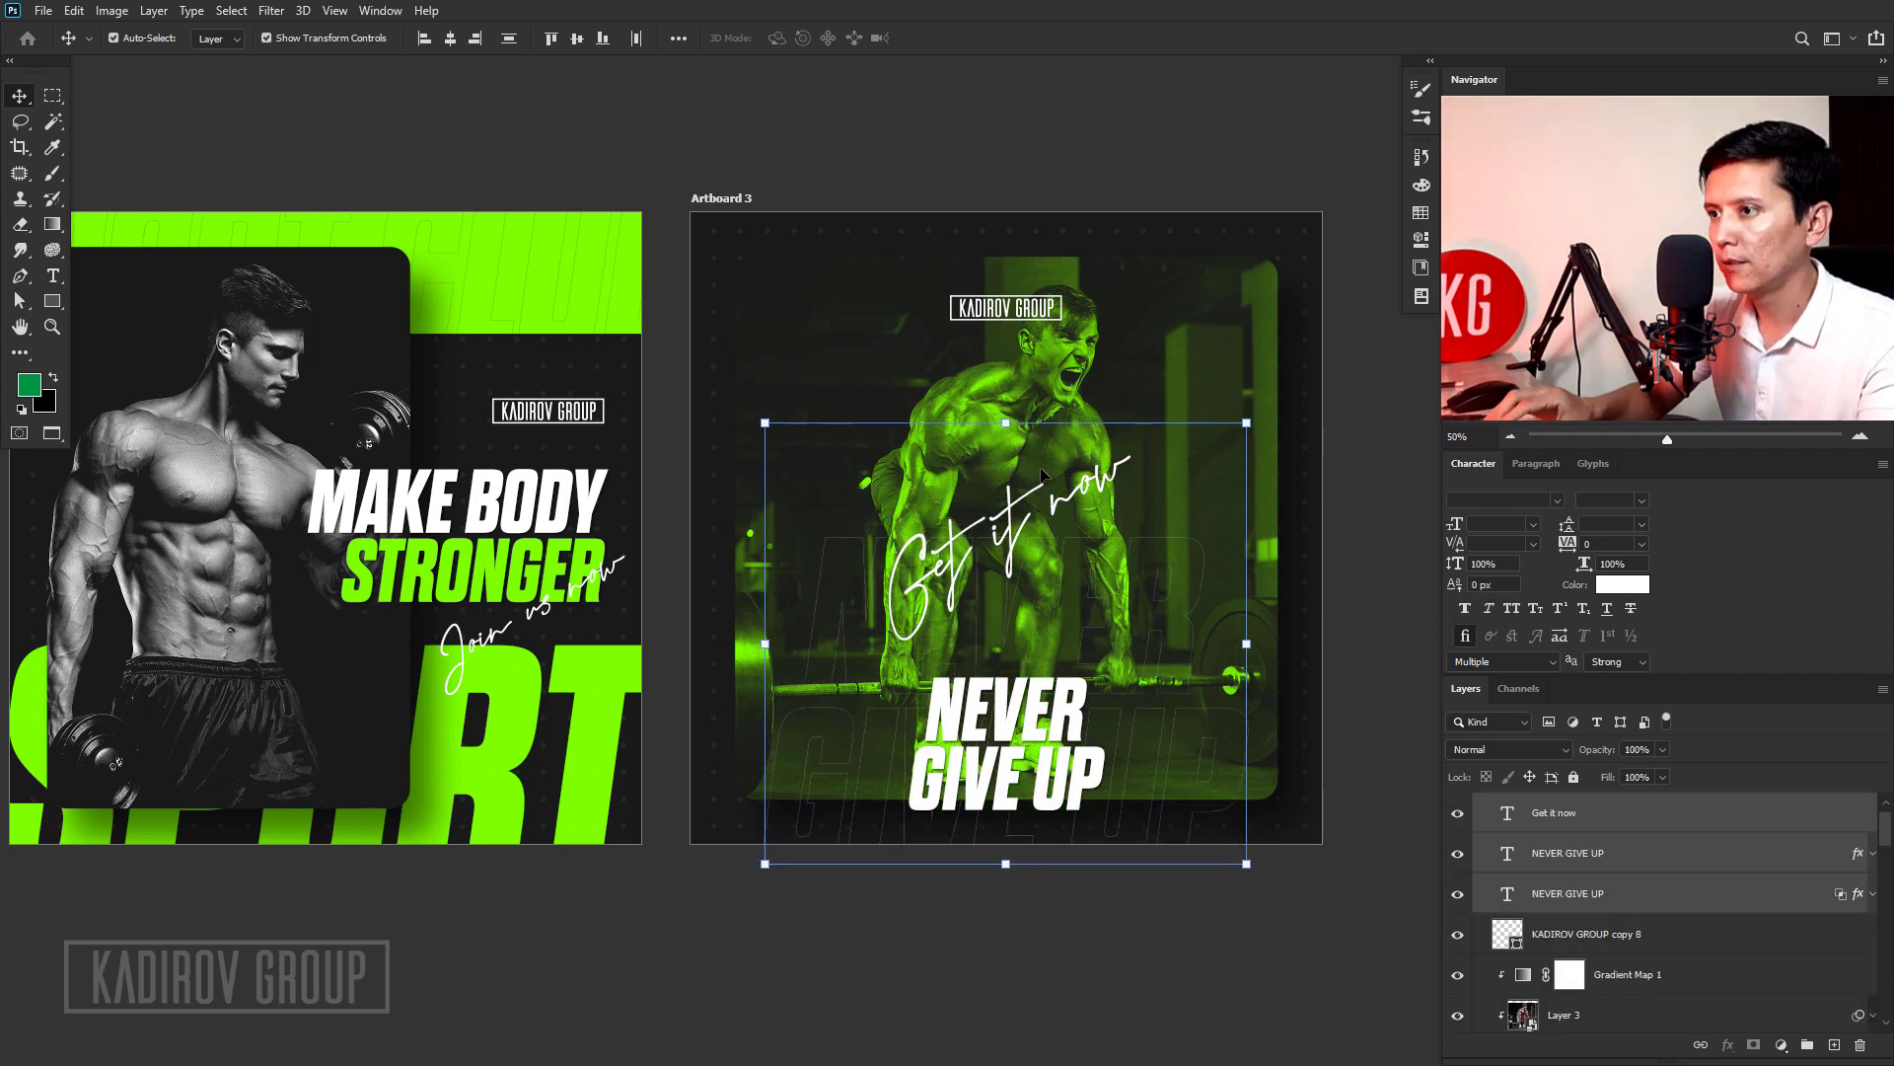
{"action": "key", "text": "shift+Down"}
{"action": "key", "text": "shift+Down"}
{"action": "key", "text": "shift+Down"}
{"action": "key", "text": "shift+Up"}
{"action": "key", "text": "shift+Up"}
{"action": "key", "text": "shift+Down"}
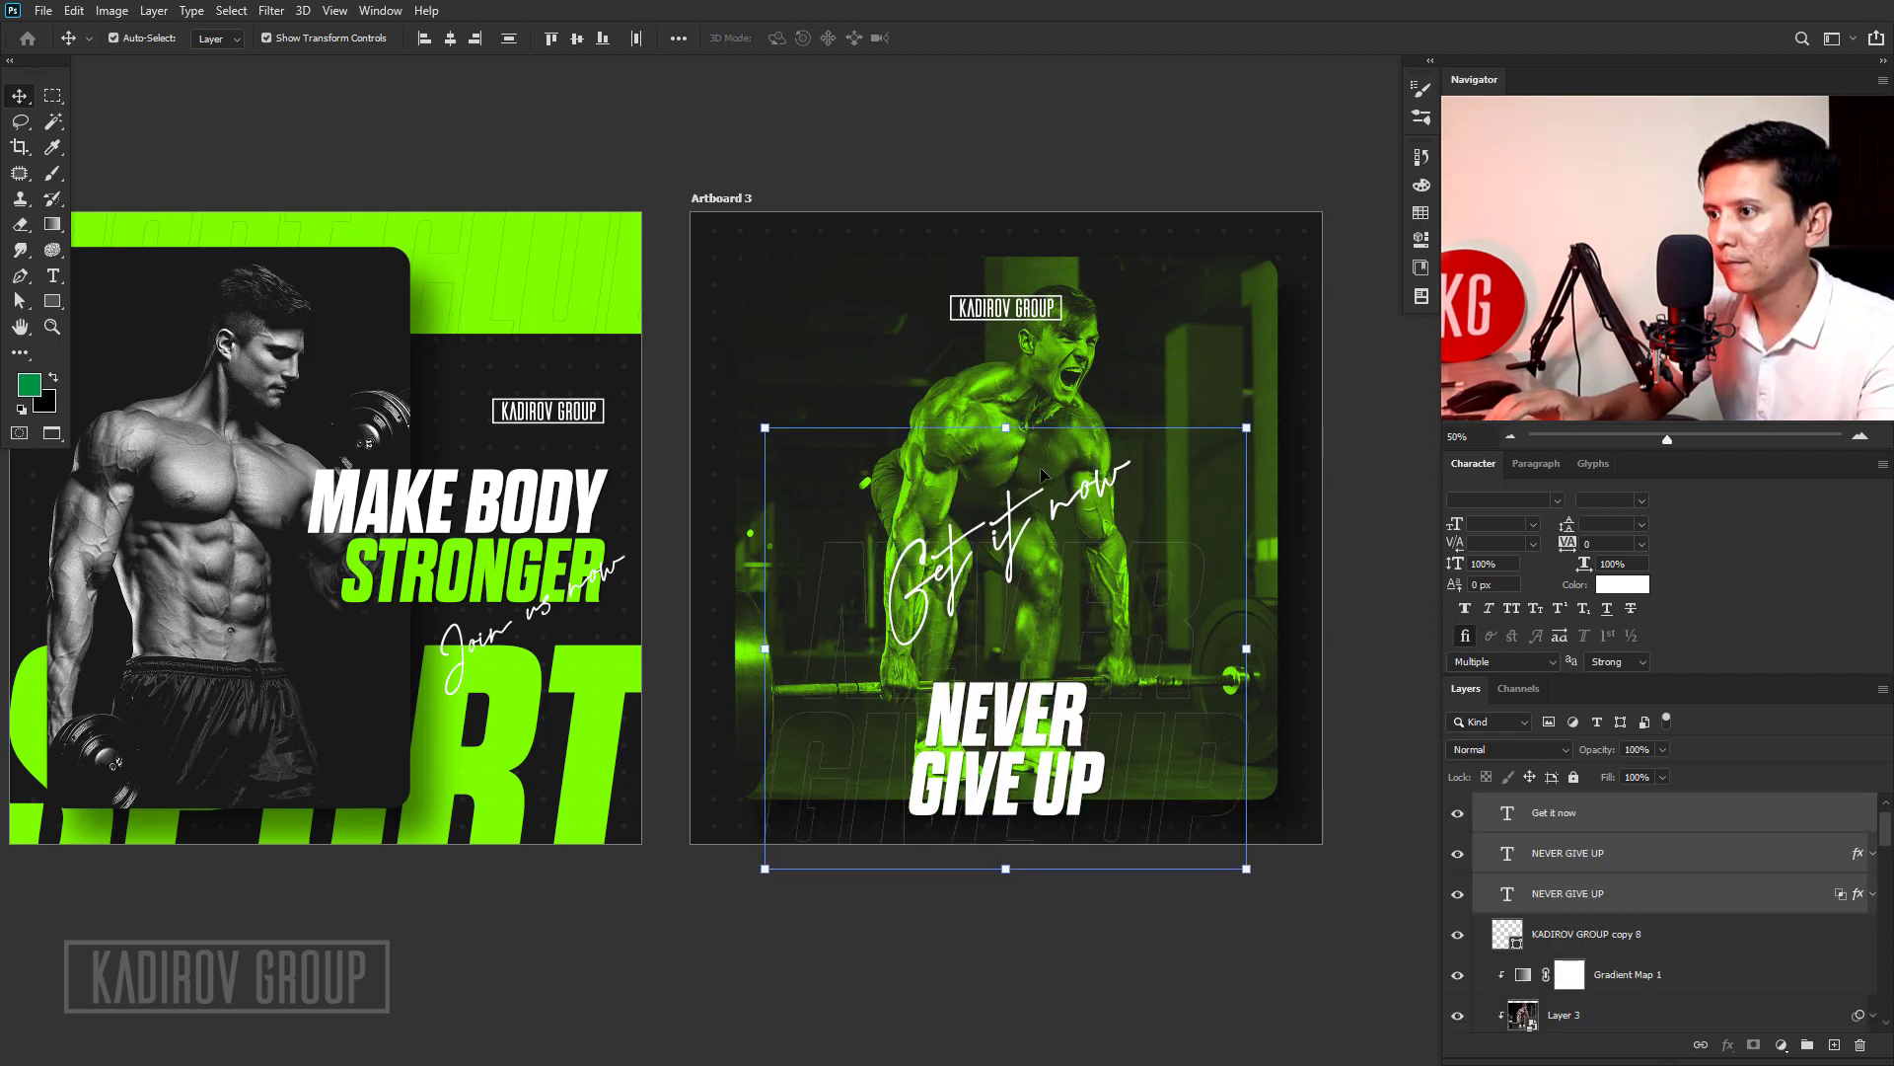
{"action": "key", "text": "shift+Down"}
{"action": "key", "text": "shift+Up"}
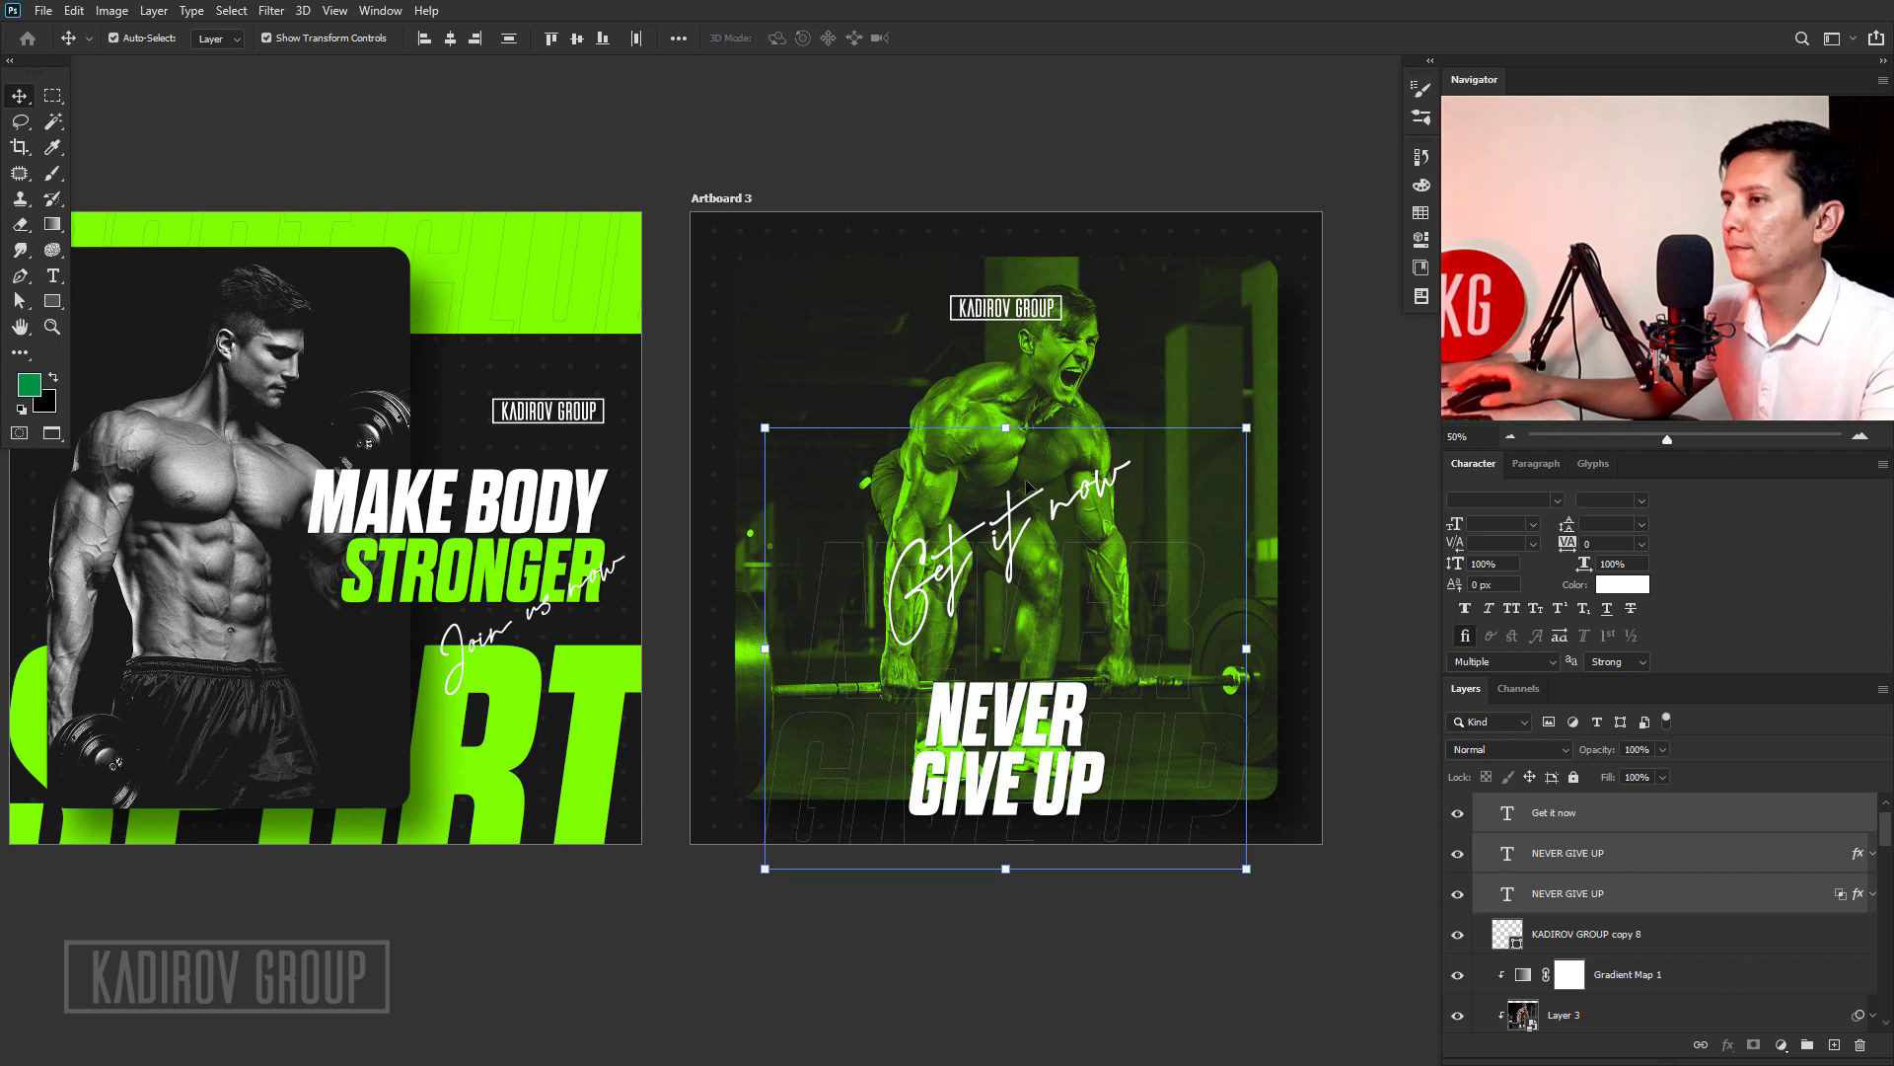
{"action": "left_click", "coordinate": [1361, 572]}
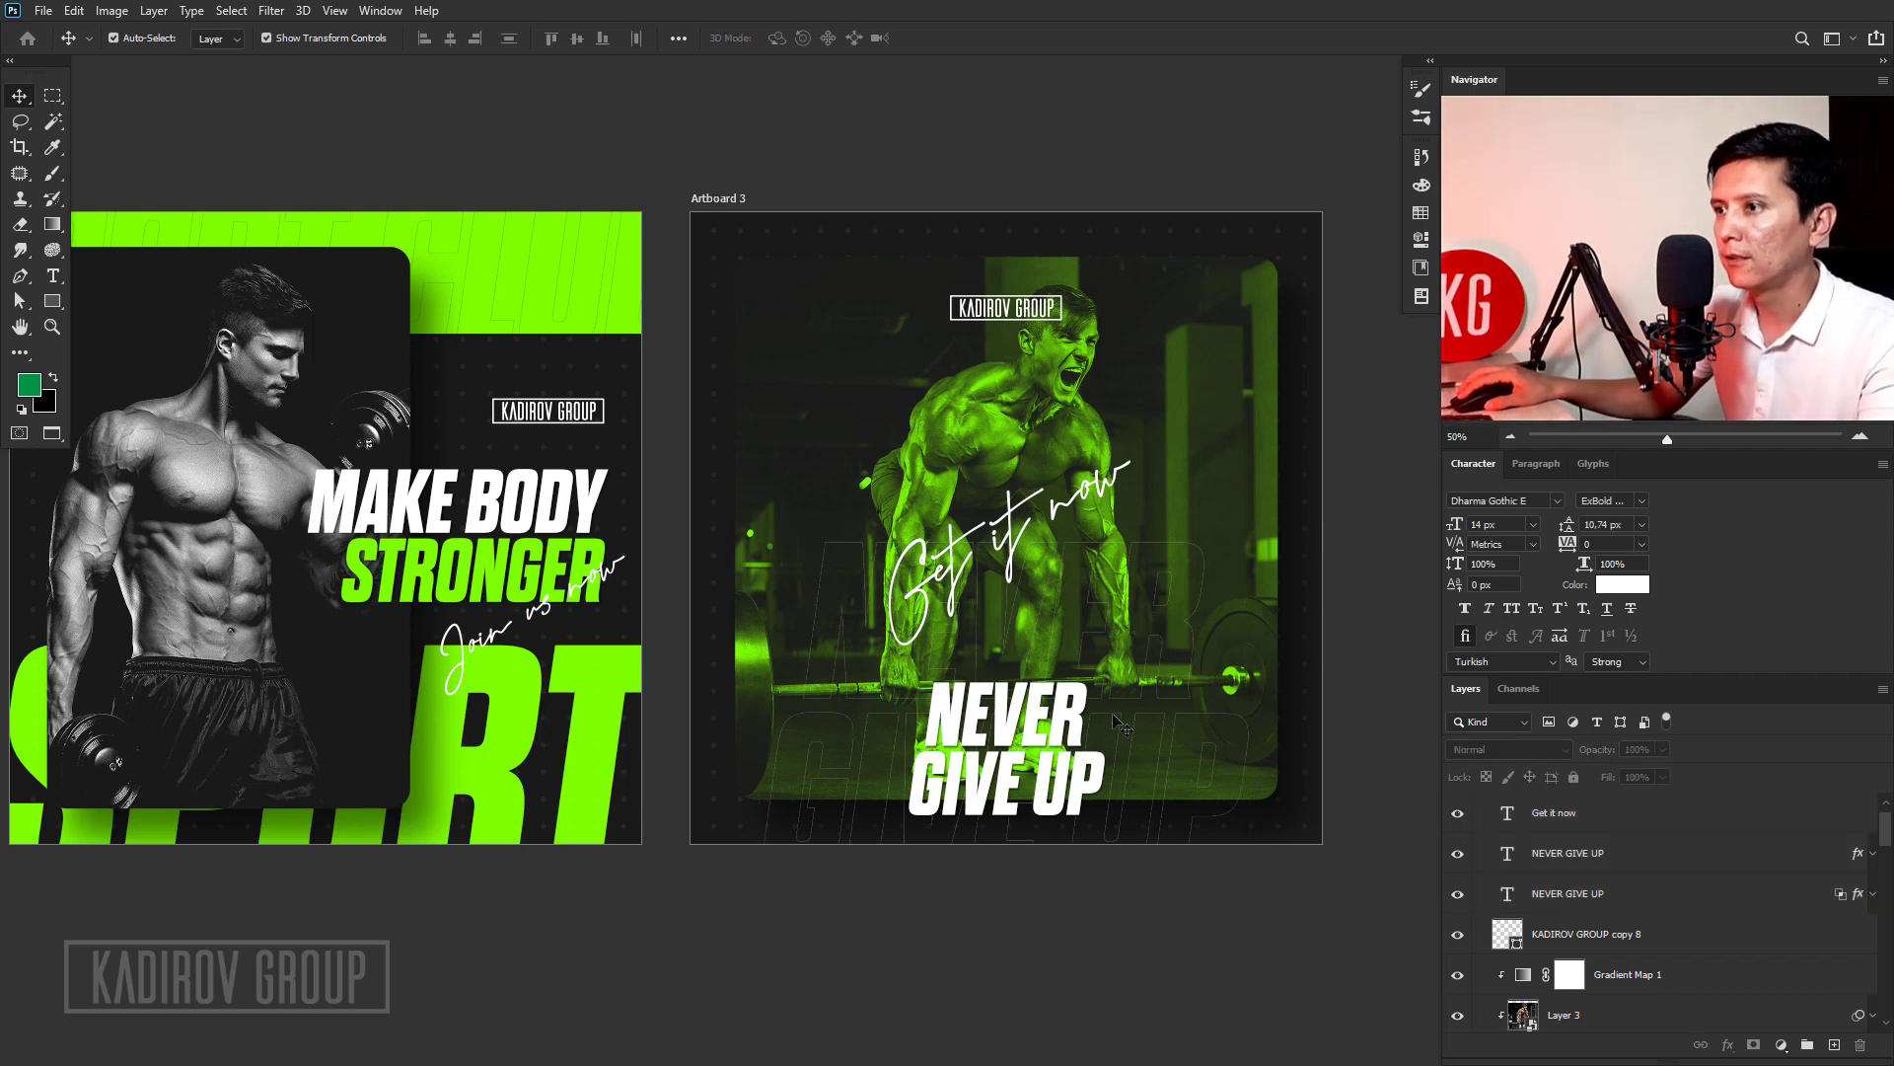
{"action": "left_click_drag", "start_coordinate": [1006, 486], "coordinate": [952, 512]}
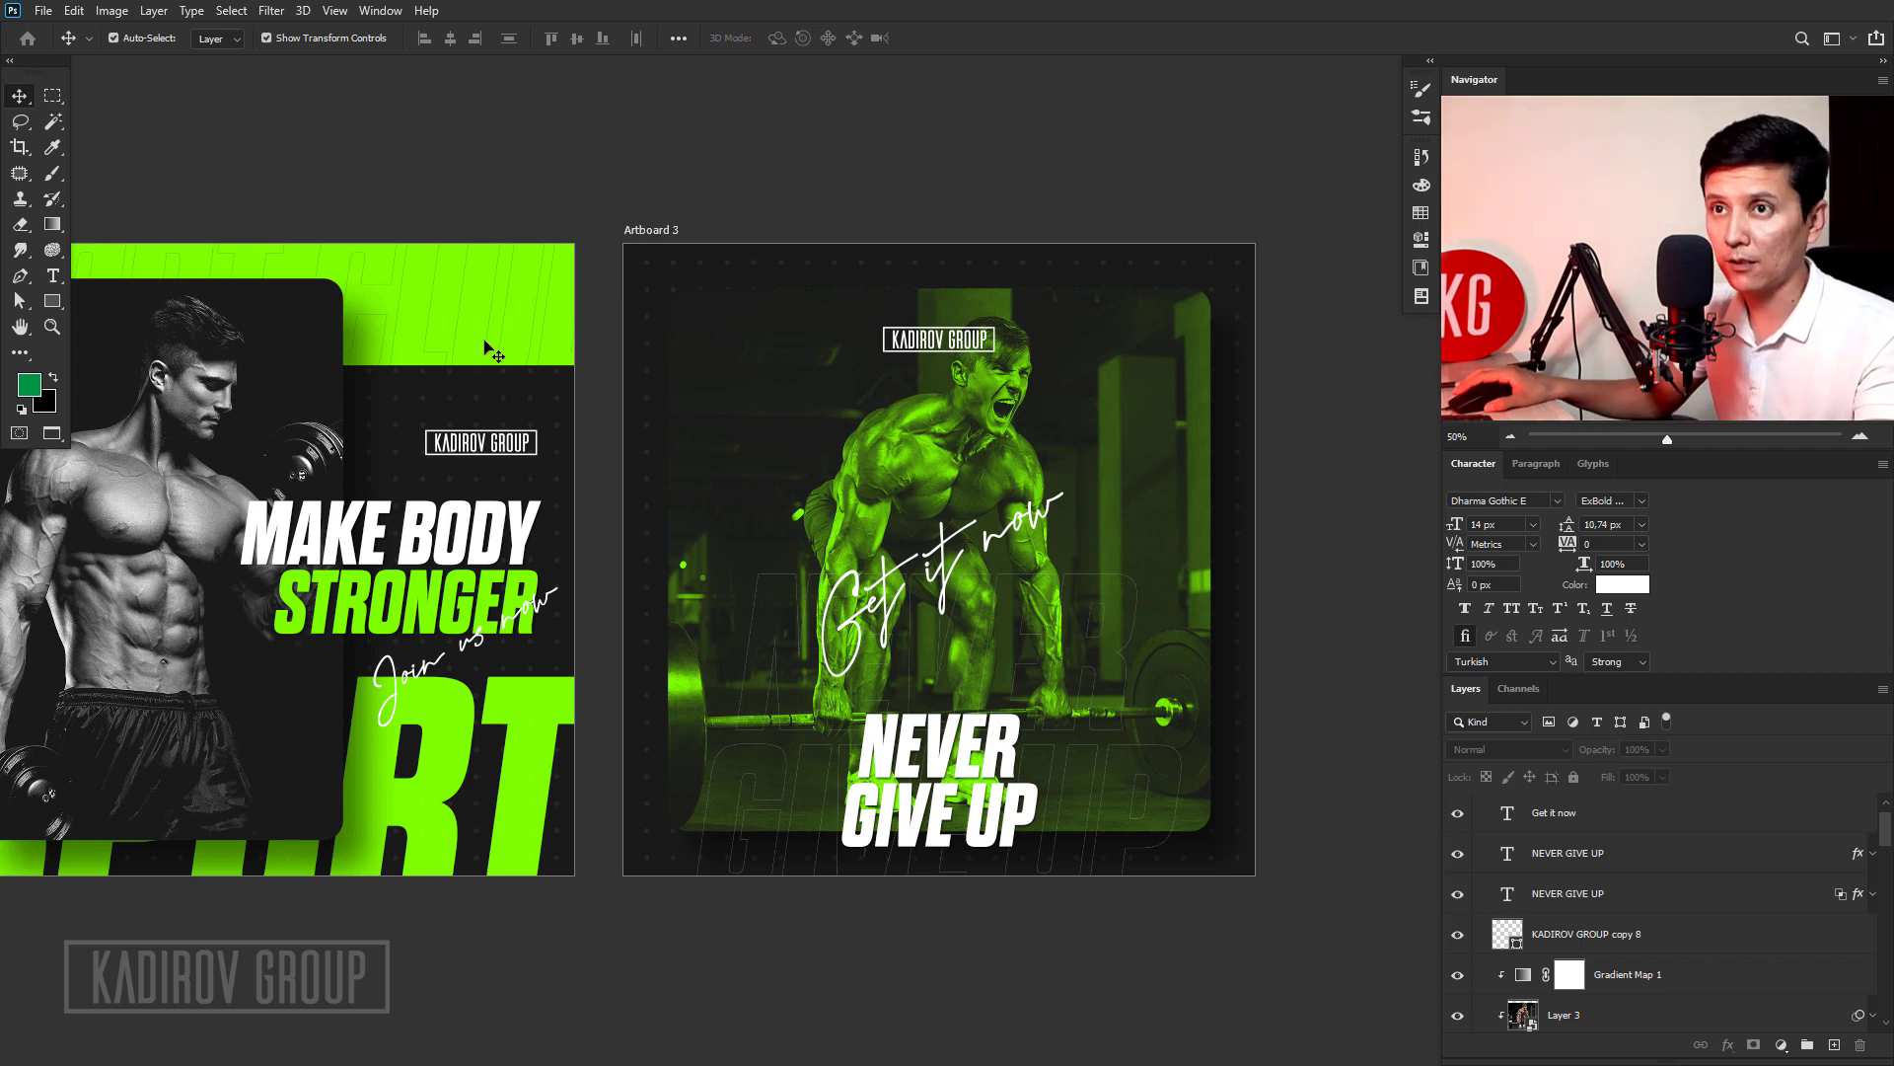
Draw a wide bar across Artboard 3's upper area and duplicate it into three bars.
{"action": "left_click", "coordinate": [52, 301]}
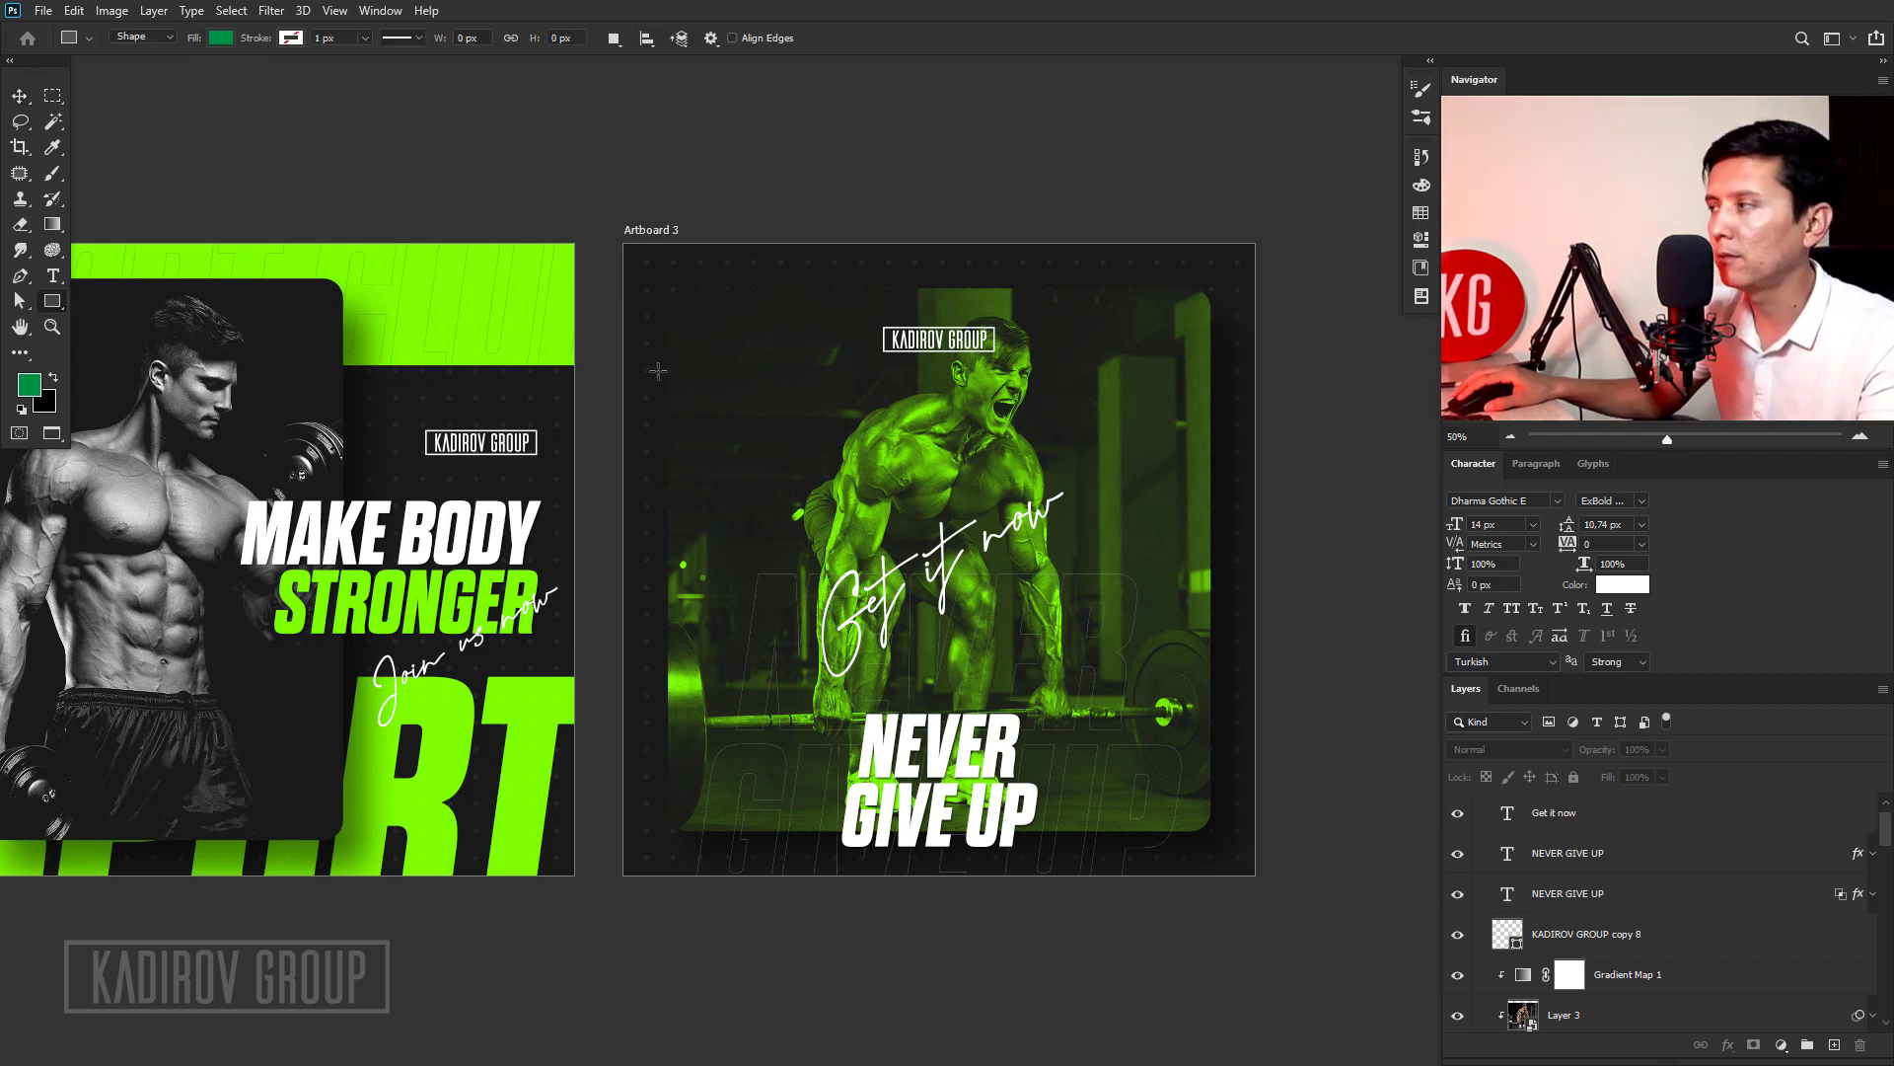
{"action": "left_click_drag", "start_coordinate": [658, 371], "coordinate": [1317, 416]}
{"action": "key", "text": "v"}
{"action": "left_click_drag", "start_coordinate": [1037, 543], "coordinate": [936, 580]}
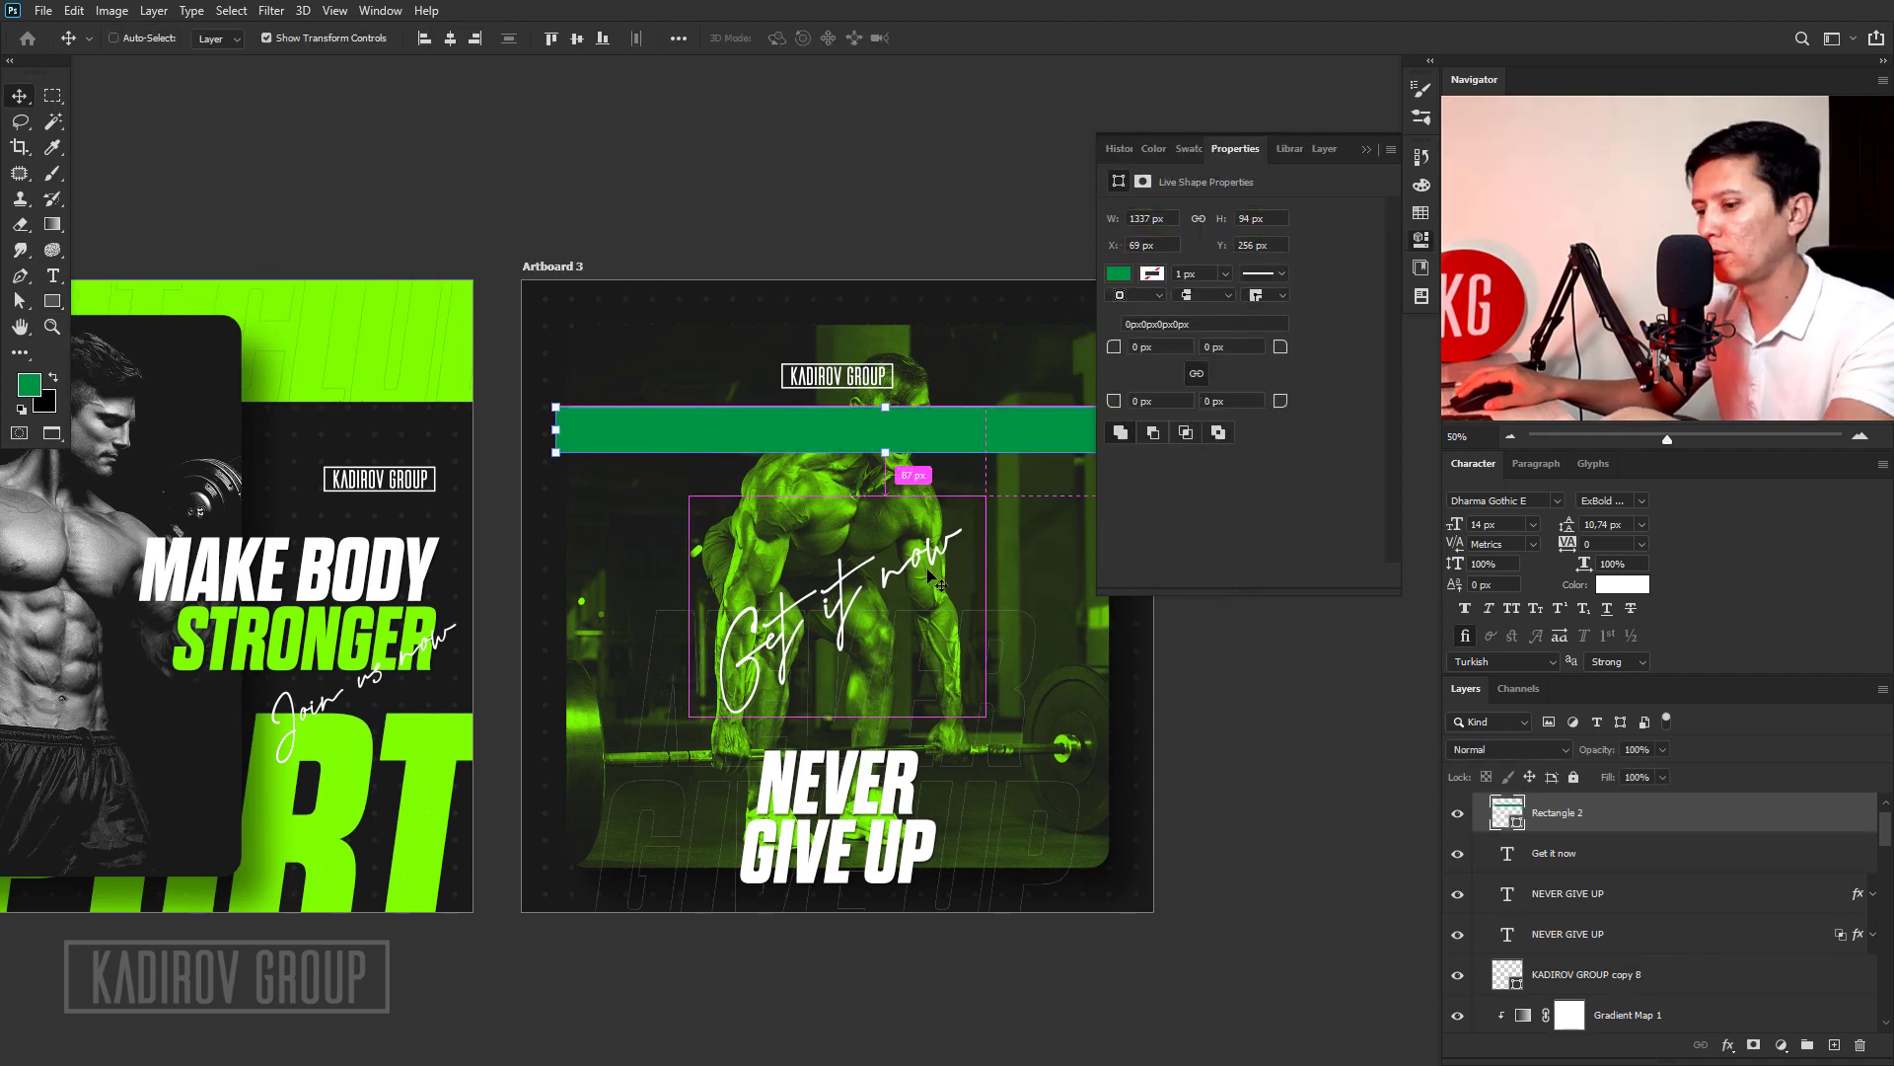
{"action": "key", "text": "ctrl+j"}
{"action": "key", "text": "ctrl+j"}
{"action": "key", "text": "shift+Down"}
{"action": "key", "text": "shift+Down"}
{"action": "key", "text": "shift+Down"}
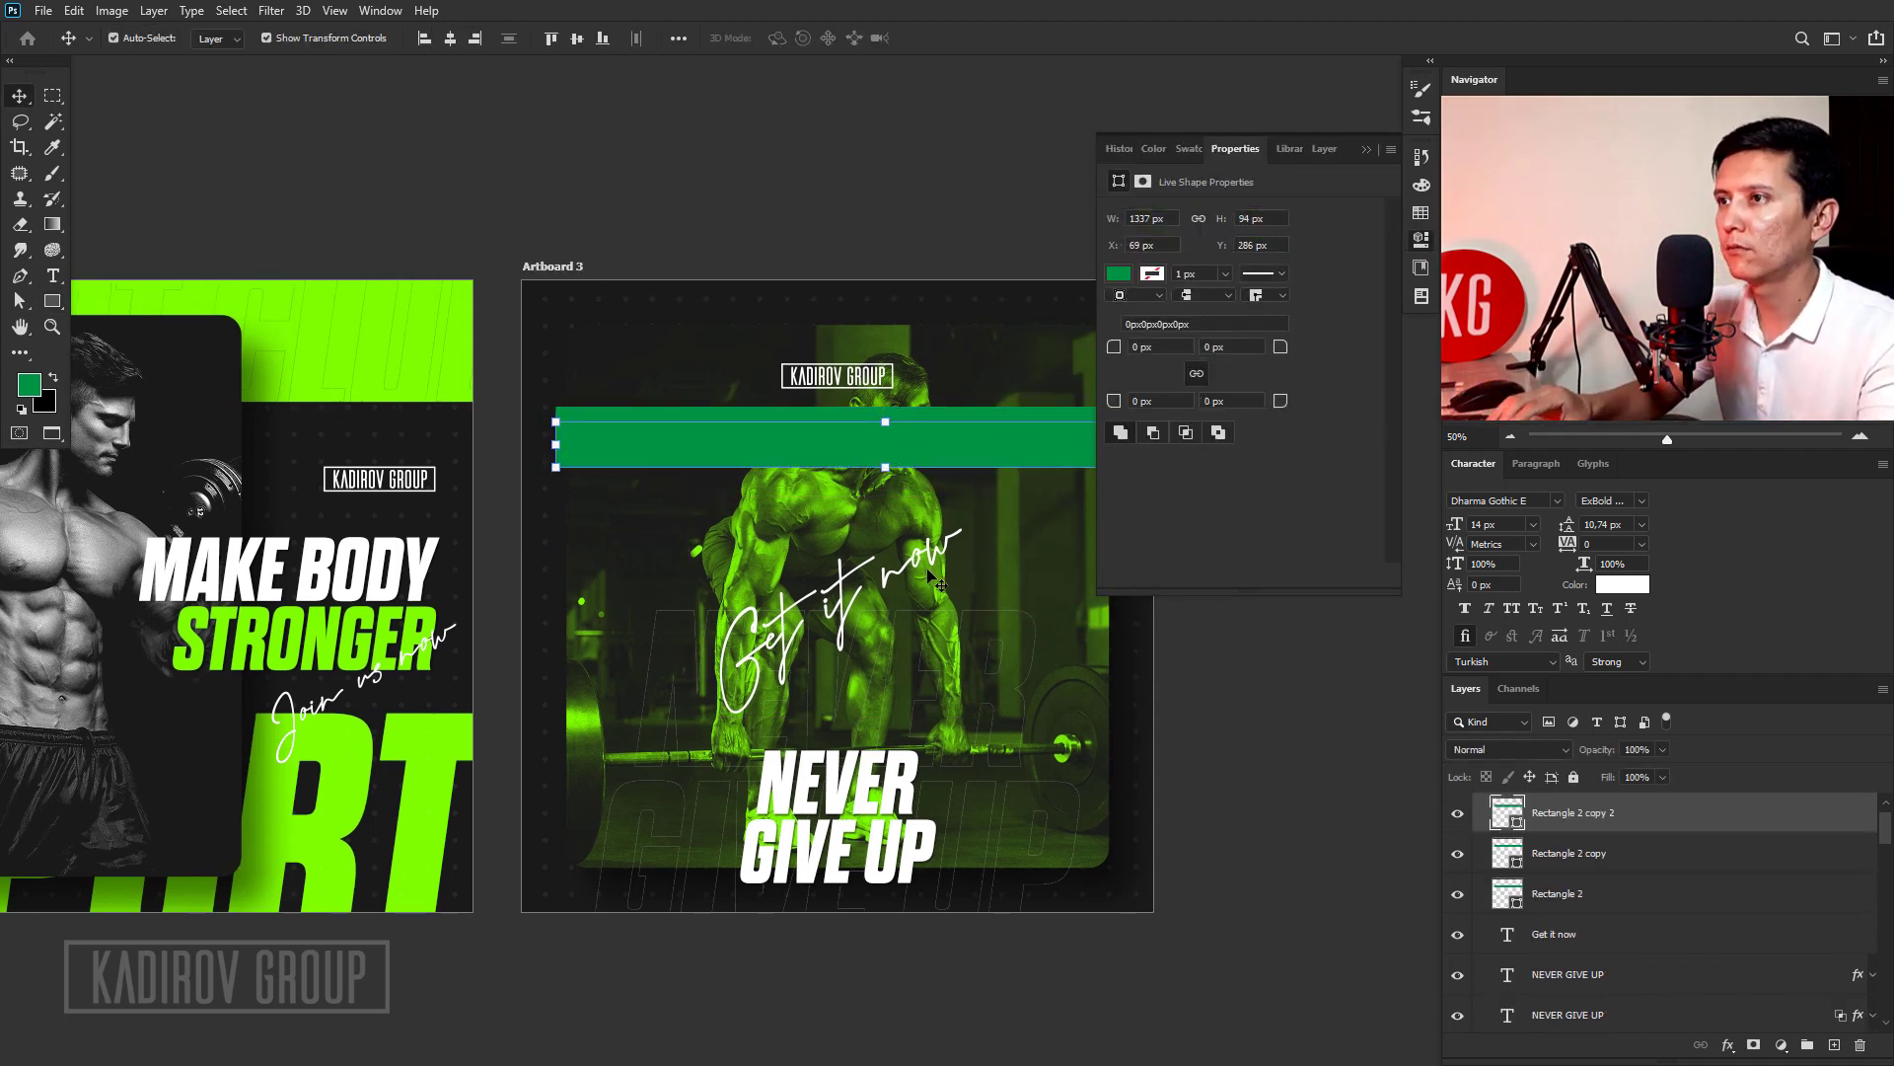
{"action": "left_click_drag", "start_coordinate": [977, 434], "coordinate": [983, 564]}
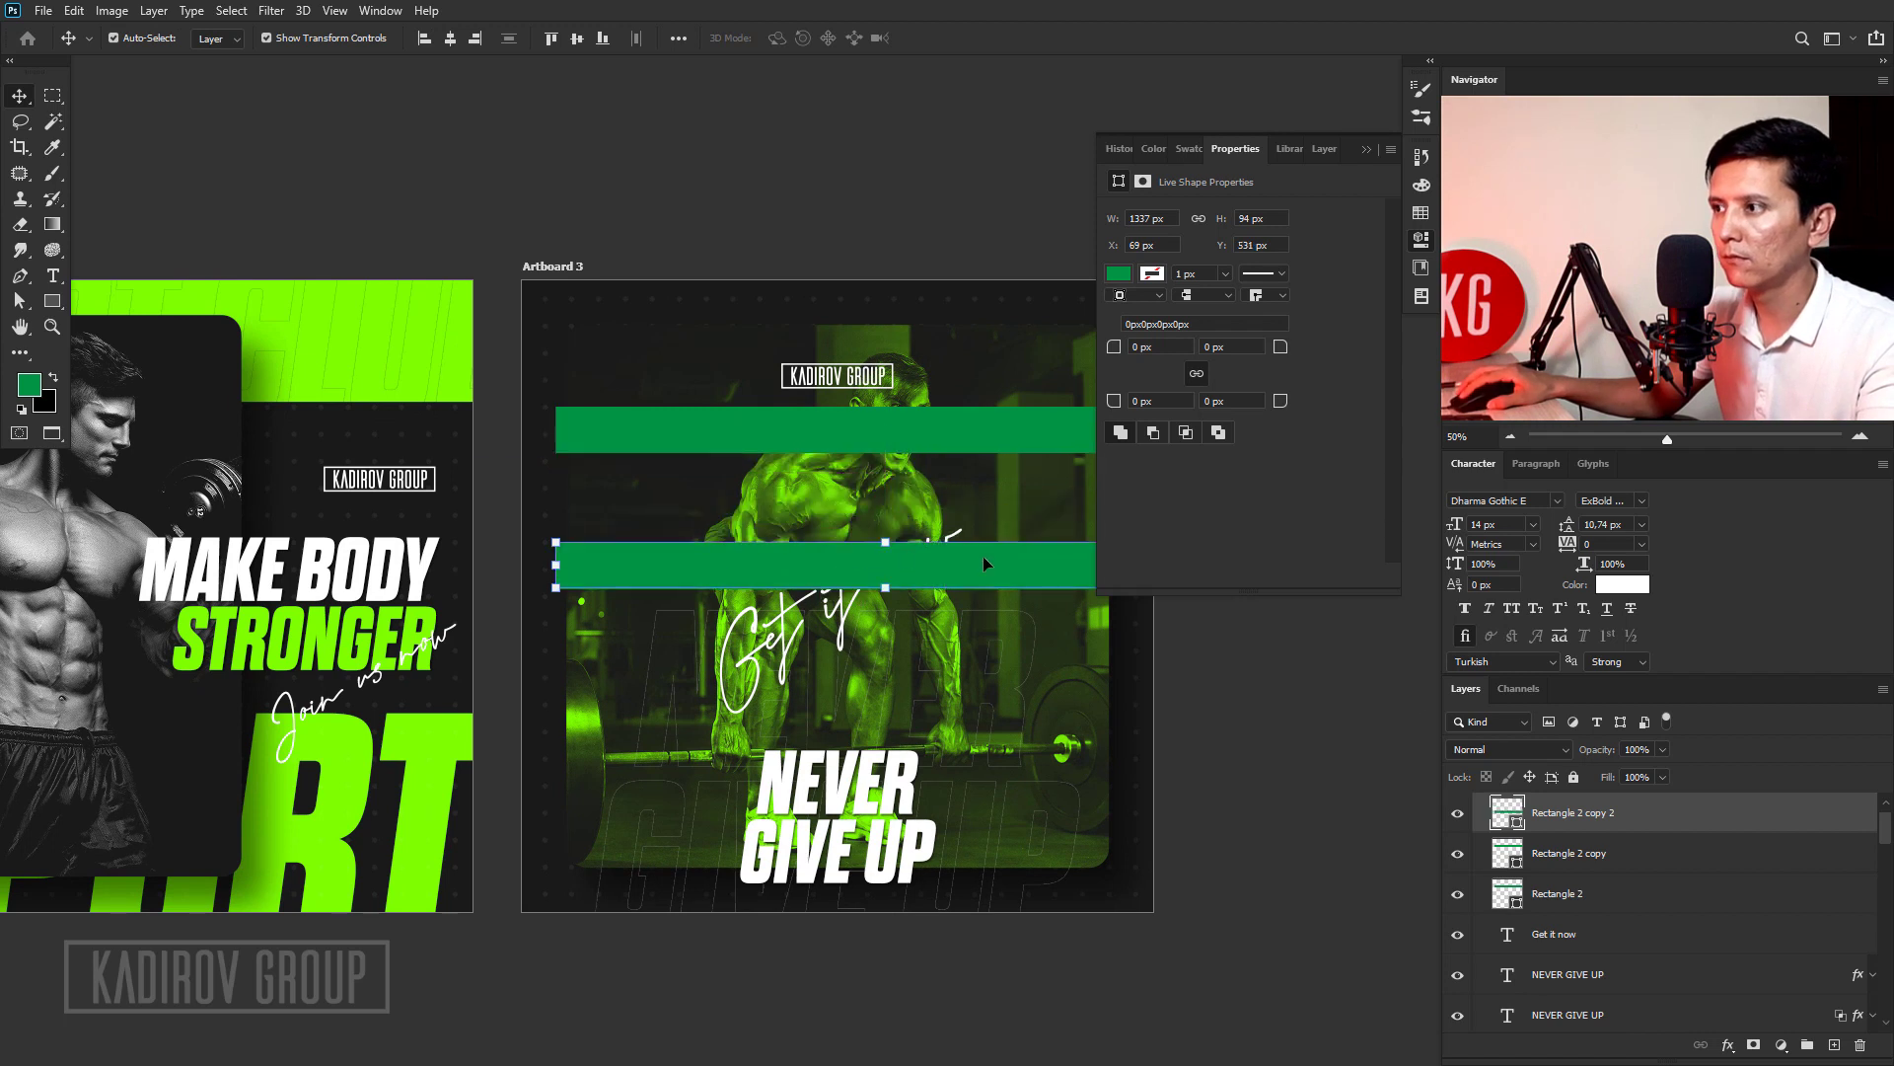
Space the three bars evenly and merge them into one shape.
{"action": "left_click", "coordinate": [1538, 857]}
{"action": "left_click_drag", "start_coordinate": [927, 444], "coordinate": [928, 494]}
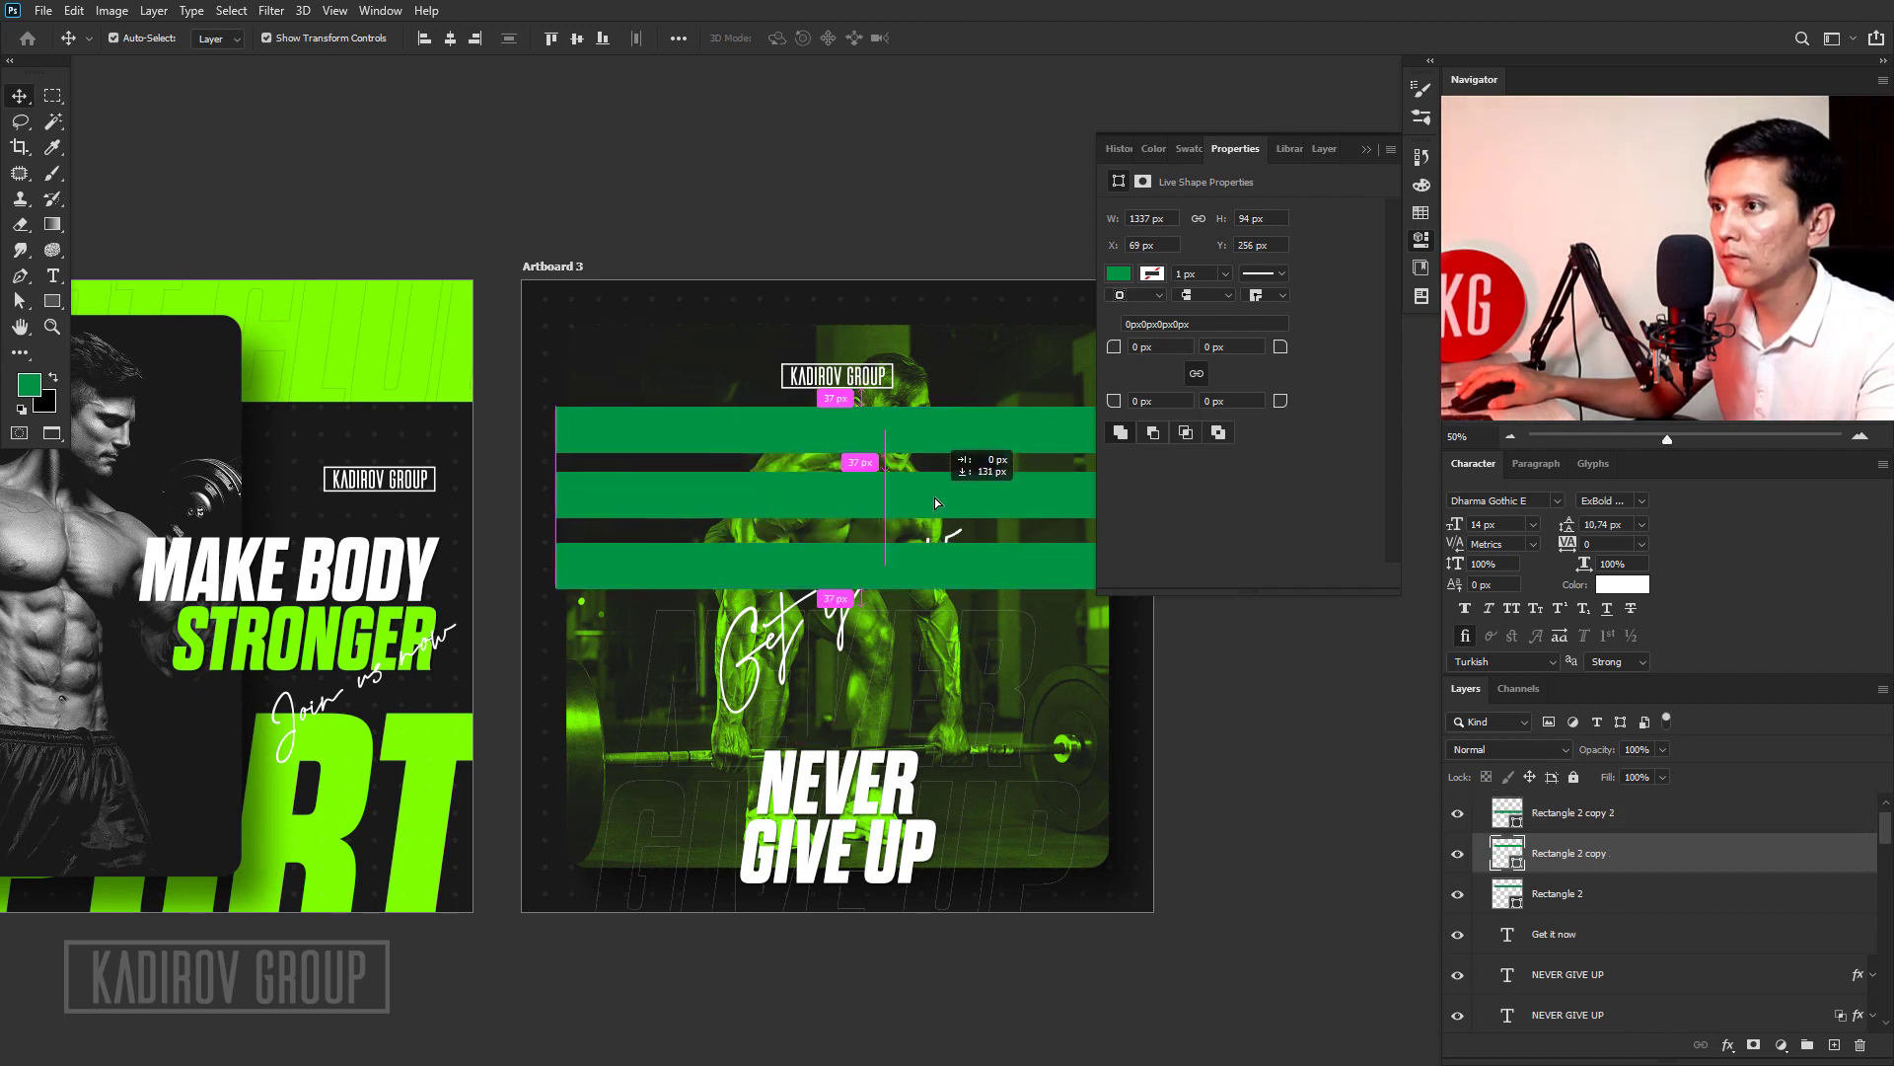
{"action": "left_click", "coordinate": [932, 572], "text": "shift"}
{"action": "left_click", "coordinate": [955, 440], "text": "shift"}
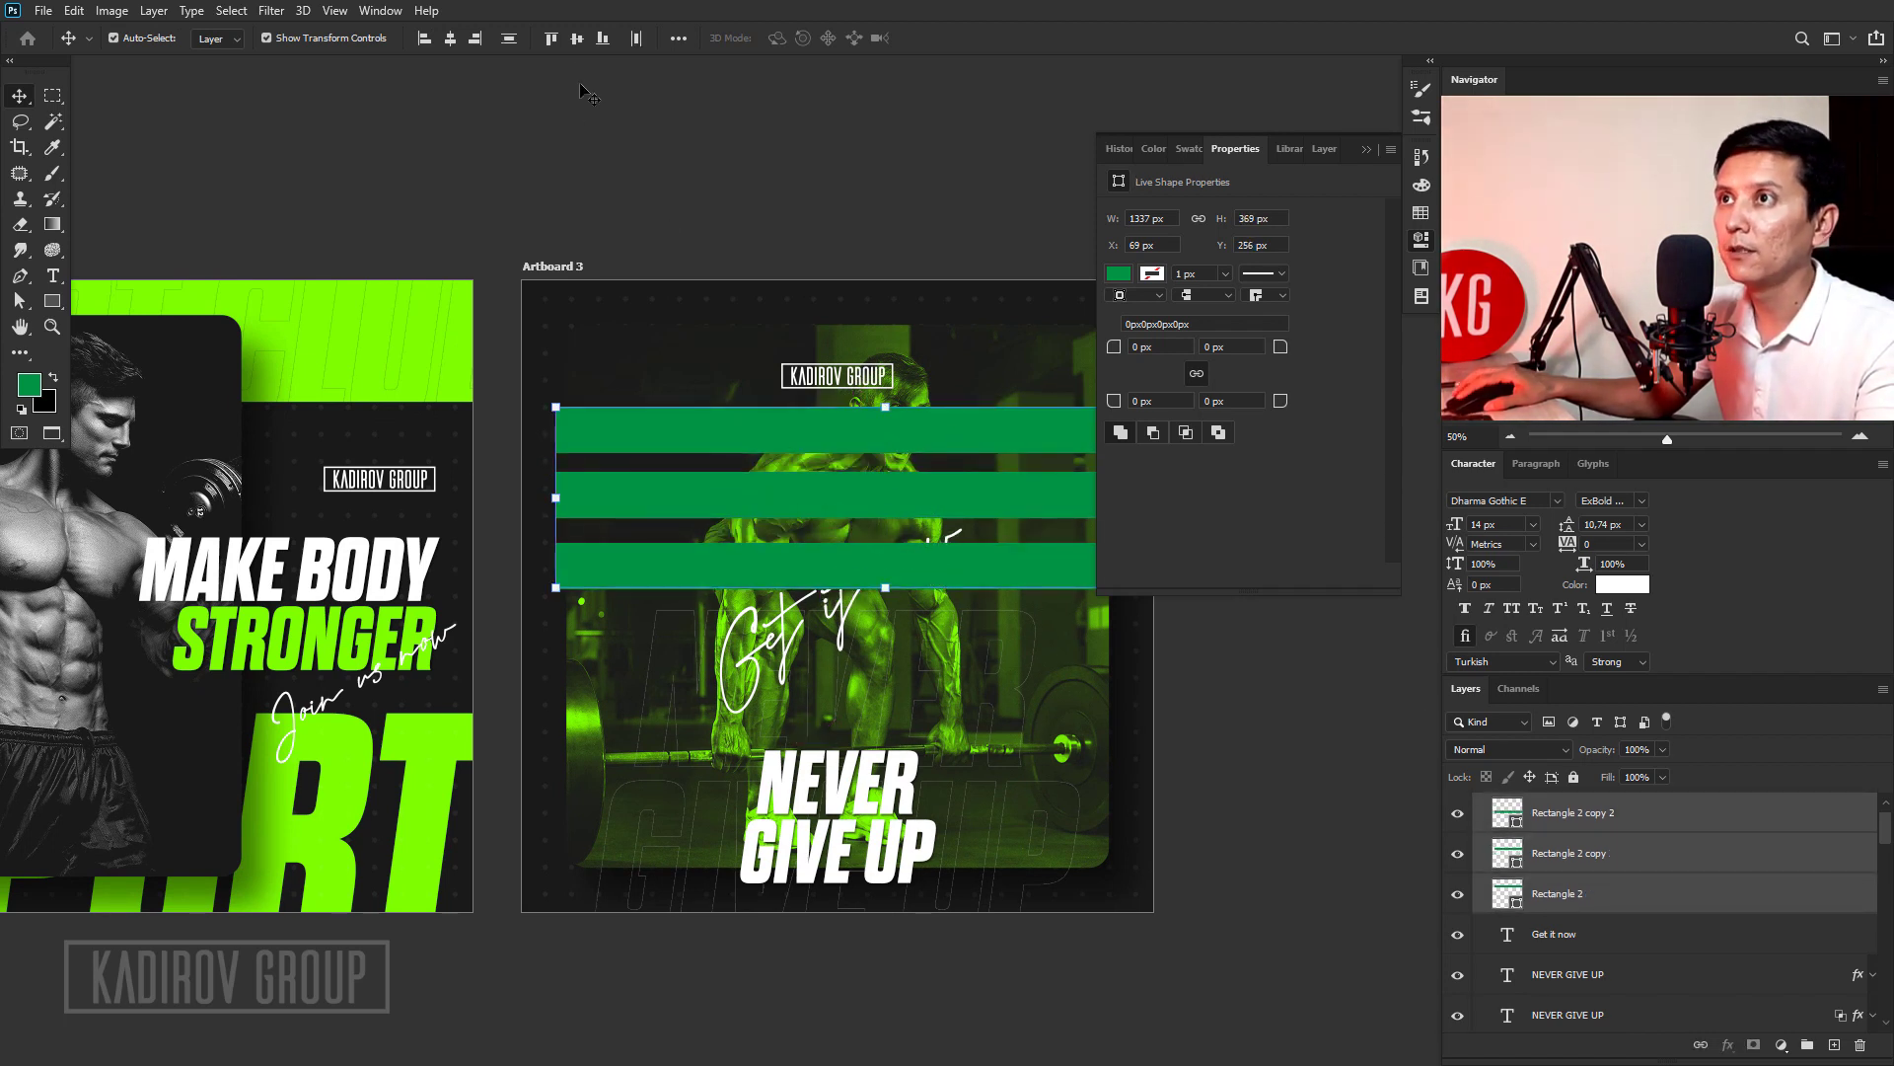
{"action": "left_click", "coordinate": [509, 40]}
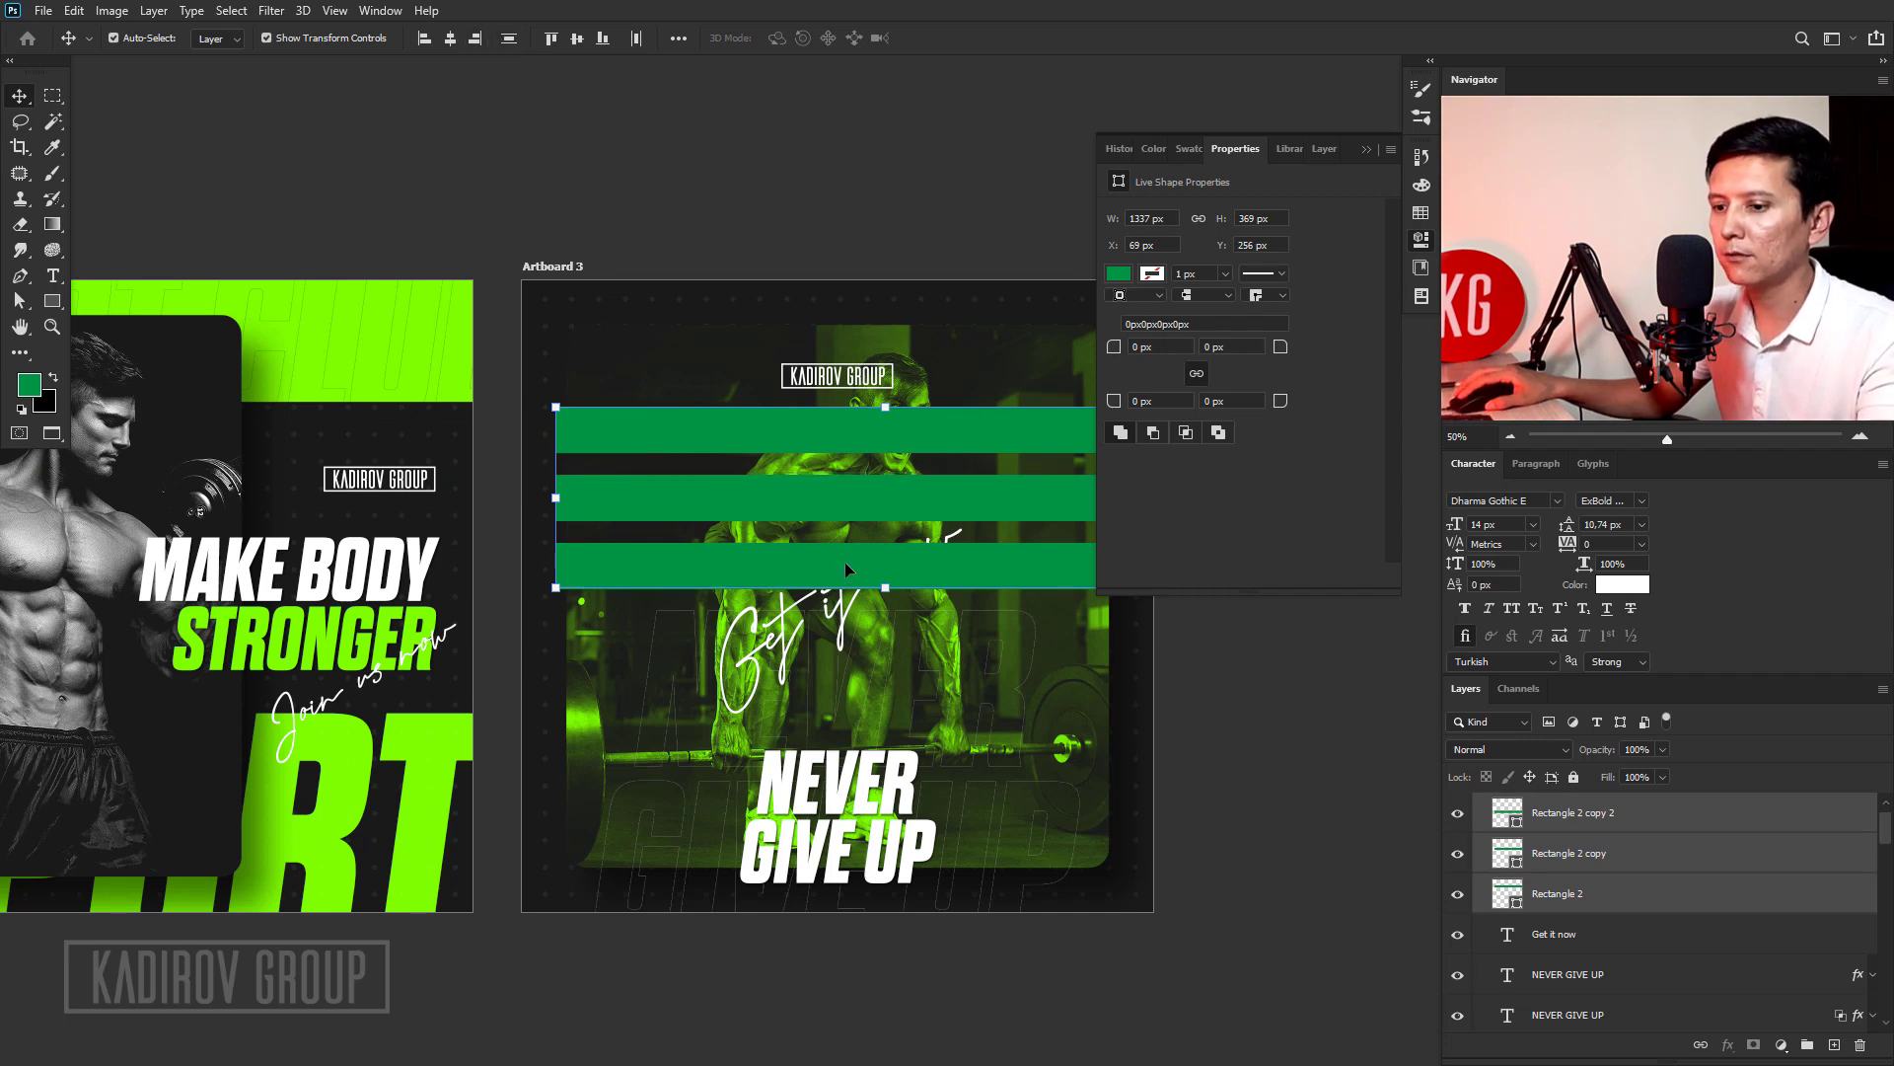
{"action": "key", "text": "ctrl+e"}
Fill the bars with lime green sampled from the design and move them lower in the layer stack.
{"action": "double_click", "coordinate": [1507, 812]}
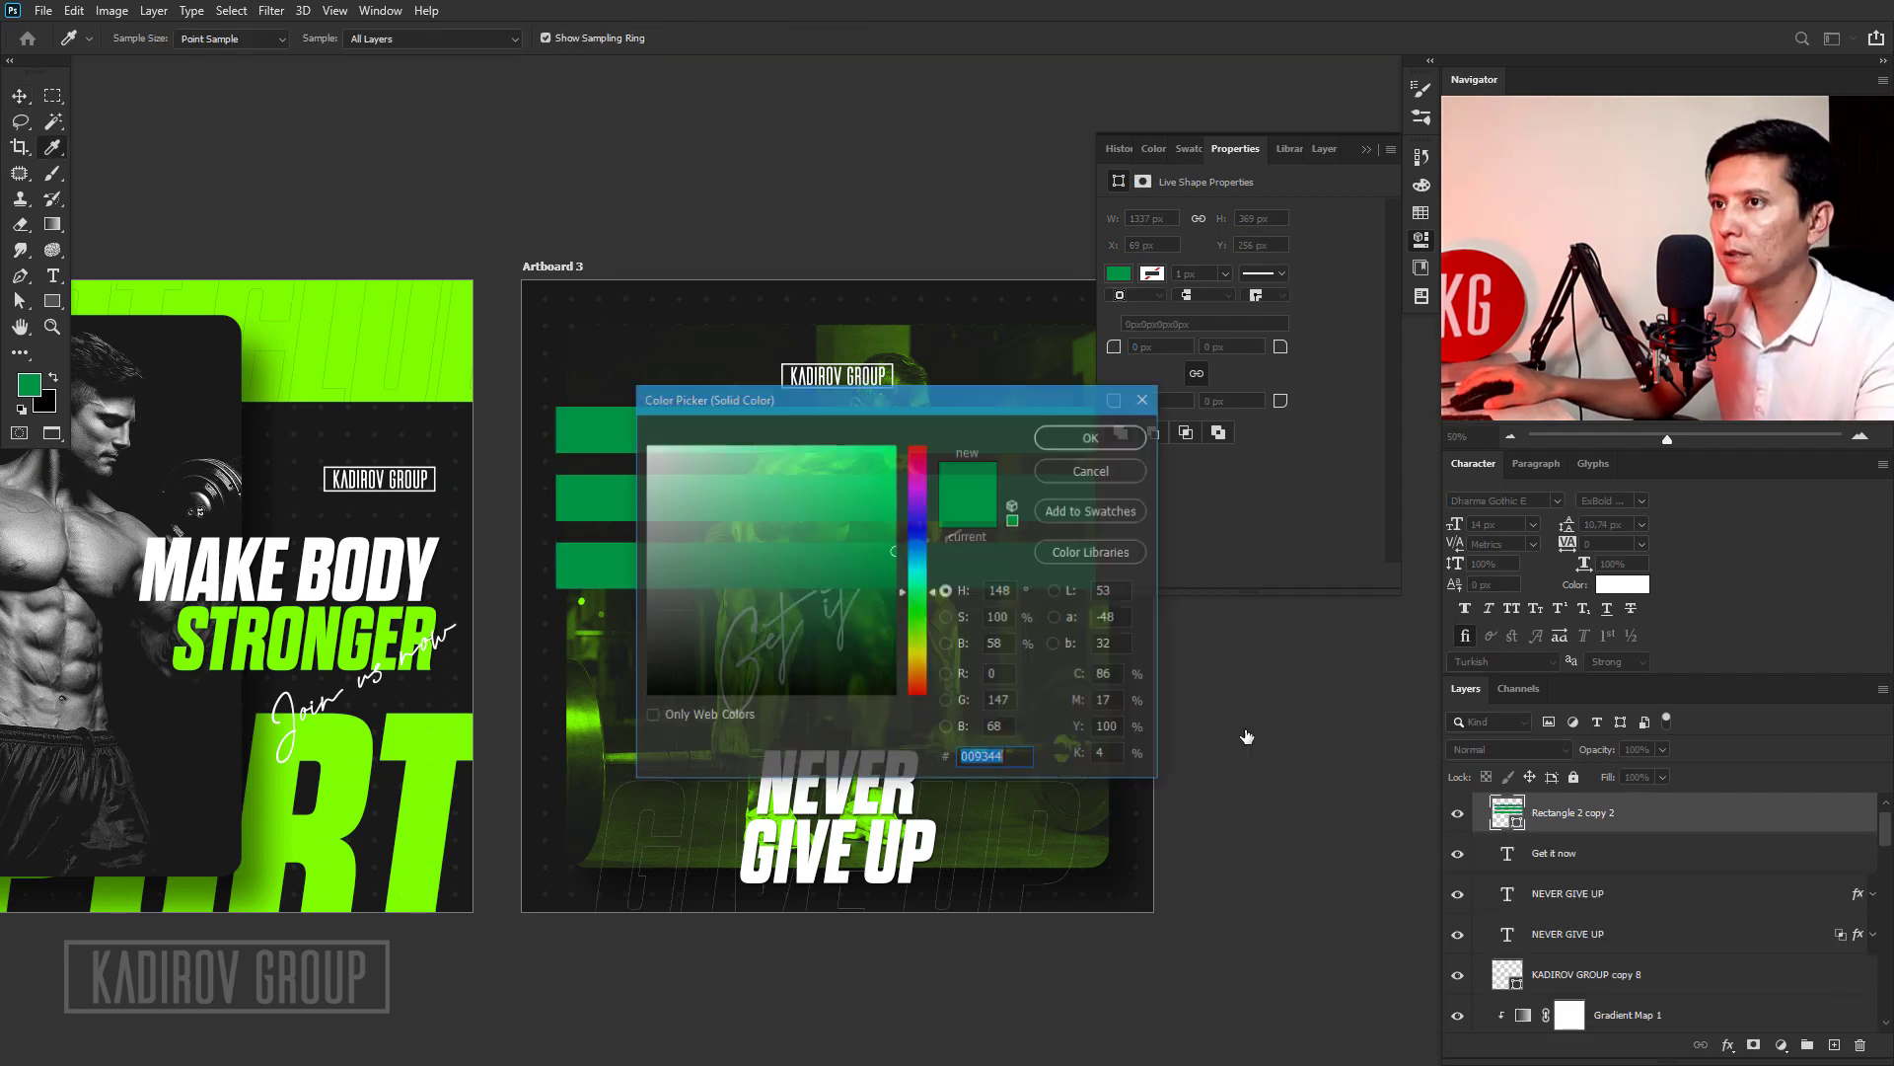
{"action": "left_click", "coordinate": [422, 347]}
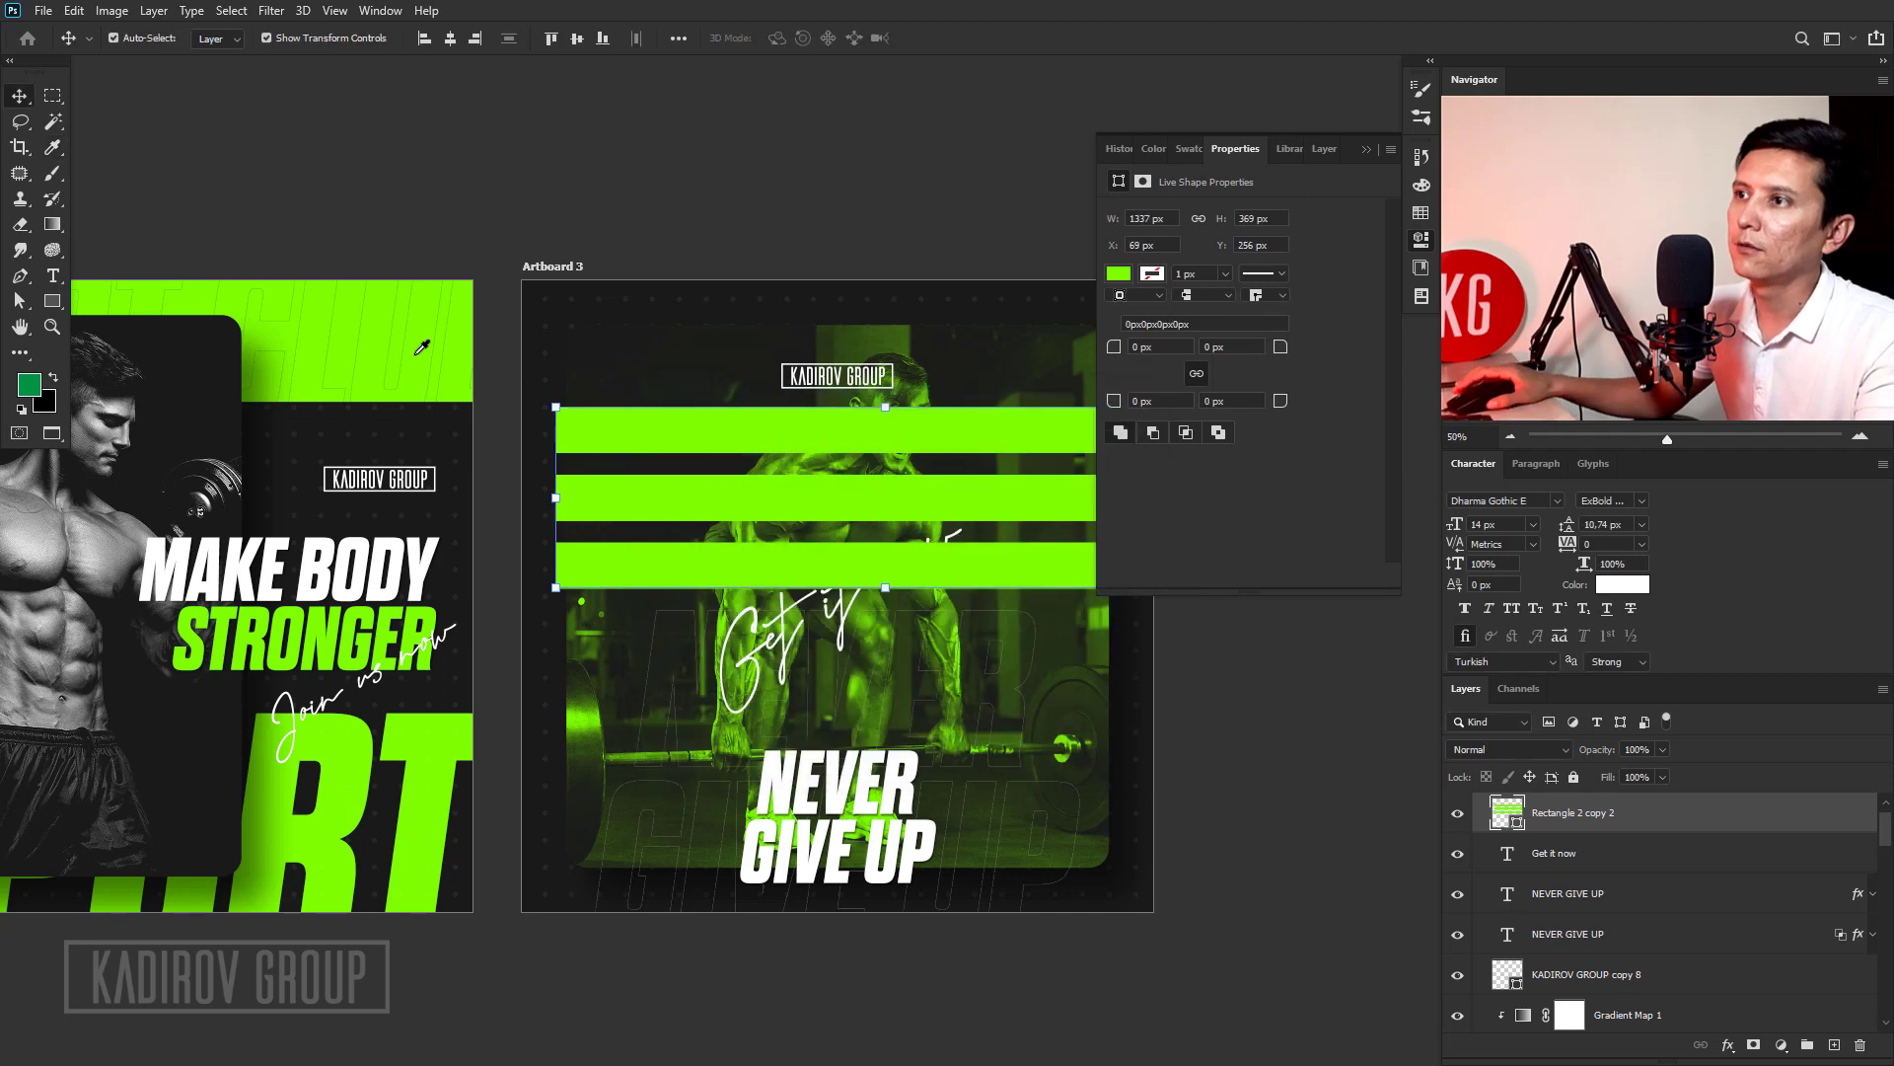
{"action": "key", "text": "Return"}
{"action": "left_click", "coordinate": [1366, 149]}
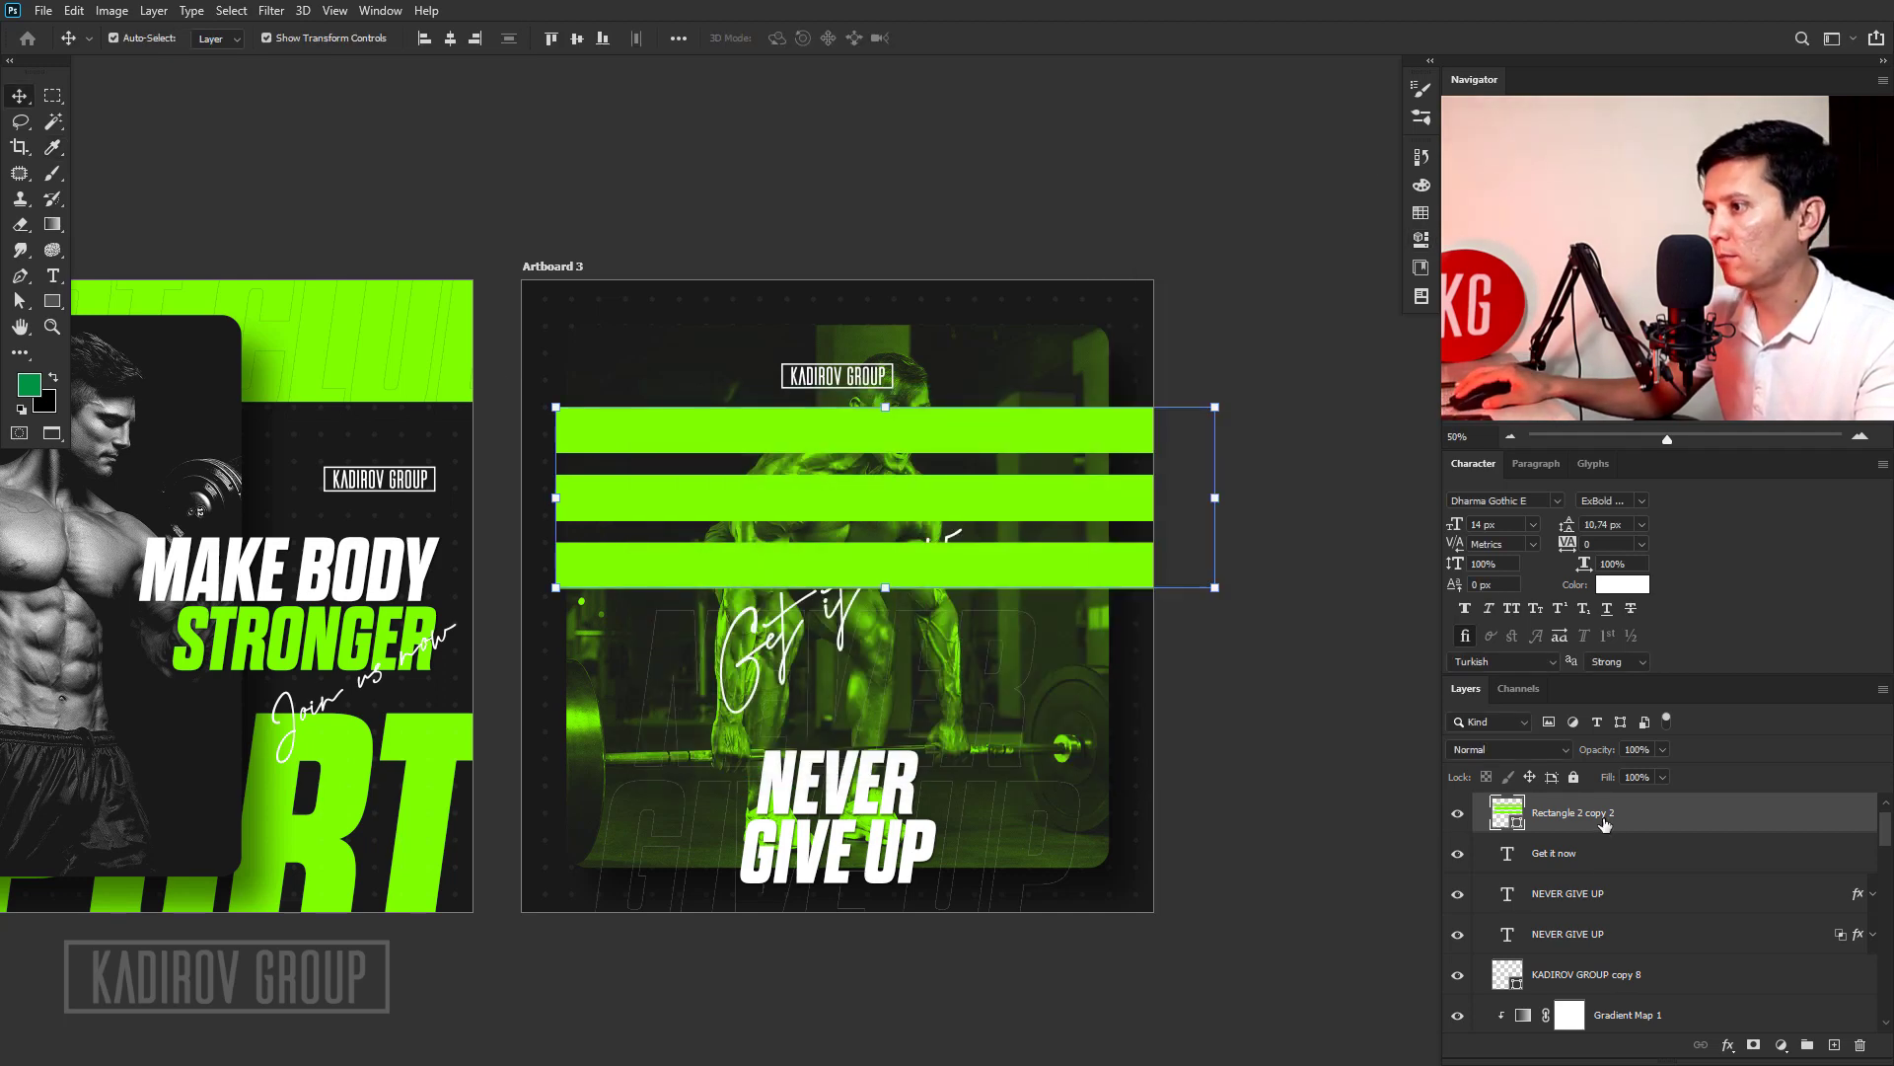
{"action": "mouse_move", "coordinate": [1603, 825]}
{"action": "left_mouse_down"}
{"action": "mouse_move", "coordinate": [1611, 991]}
{"action": "mouse_move", "coordinate": [1612, 942]}
{"action": "left_mouse_up"}
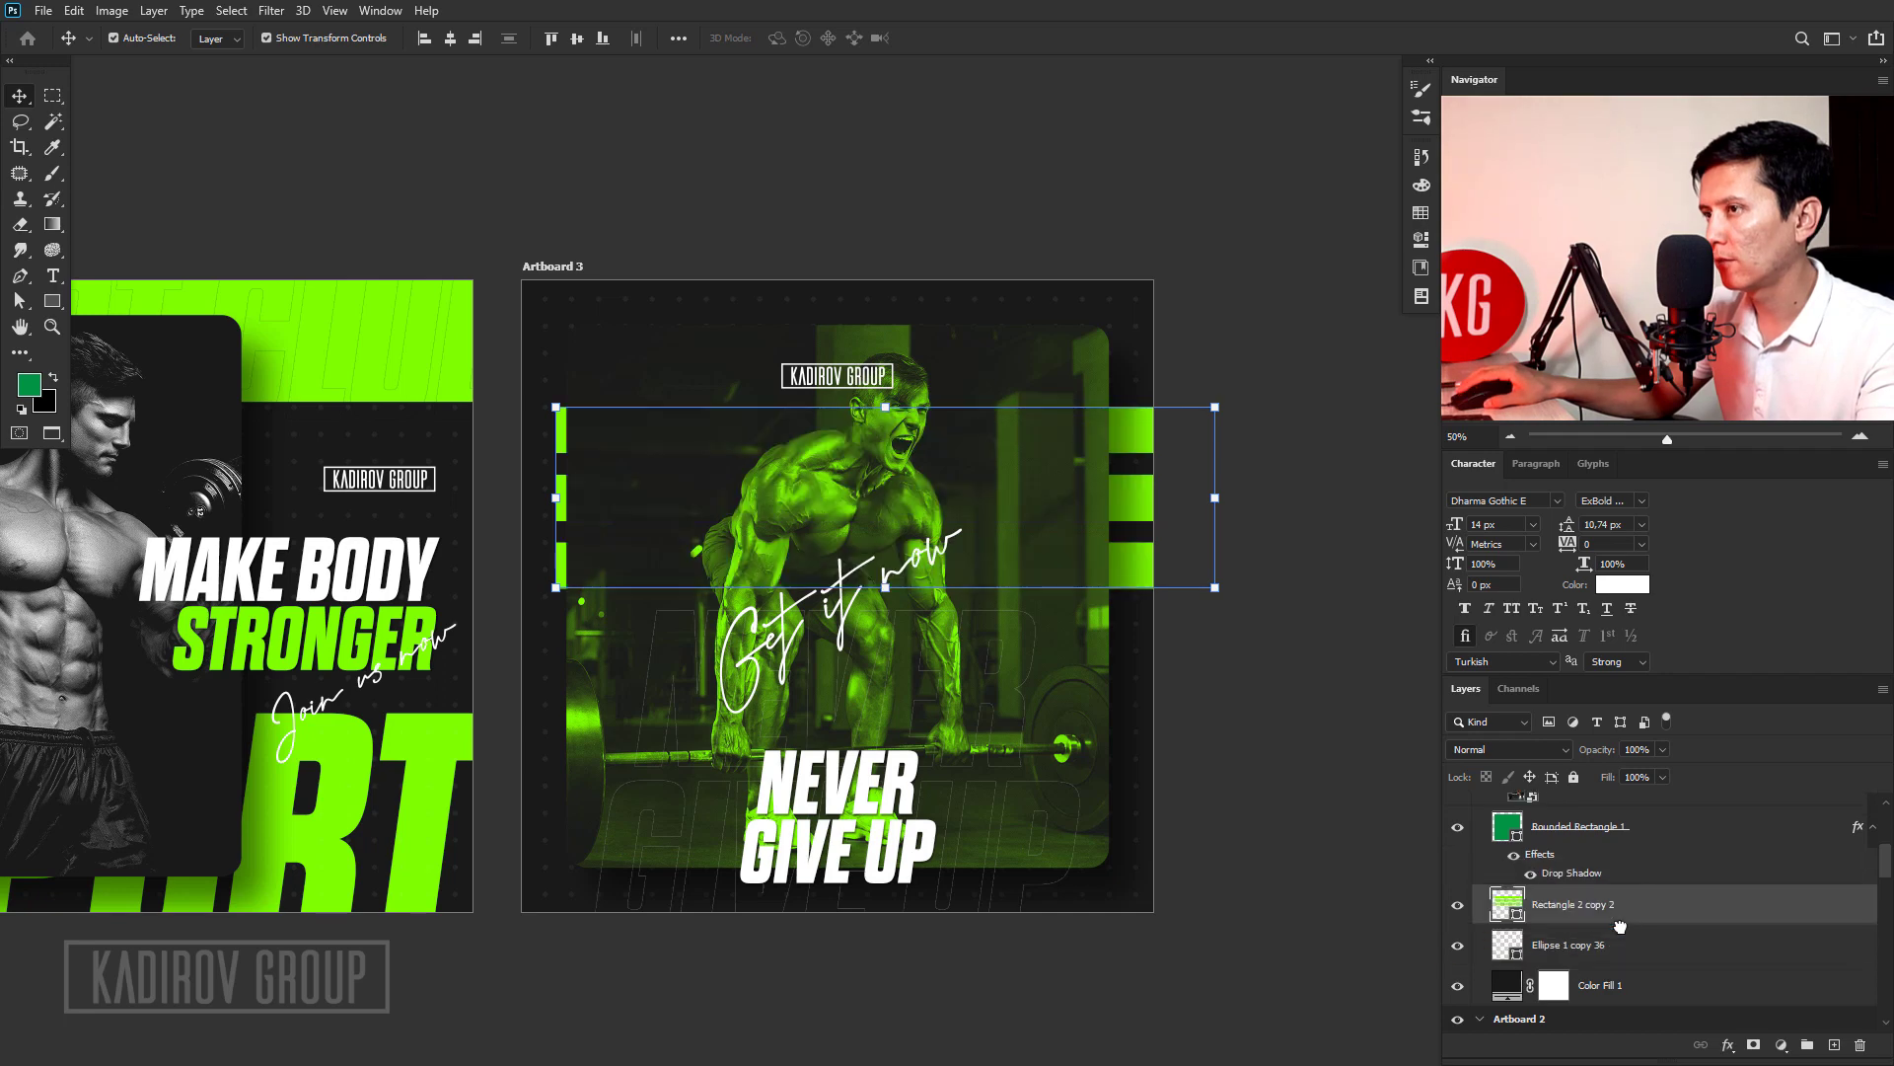
Rotate the stripes about -30 degrees and nudge them left and down into final place.
{"action": "mouse_move", "coordinate": [1214, 406]}
{"action": "left_mouse_down"}
{"action": "mouse_move", "coordinate": [972, 409]}
{"action": "mouse_move", "coordinate": [841, 291]}
{"action": "mouse_move", "coordinate": [873, 308]}
{"action": "mouse_move", "coordinate": [1066, 769]}
{"action": "mouse_move", "coordinate": [1066, 817]}
{"action": "mouse_move", "coordinate": [1054, 765]}
{"action": "left_mouse_up"}
{"action": "key", "text": "Return"}
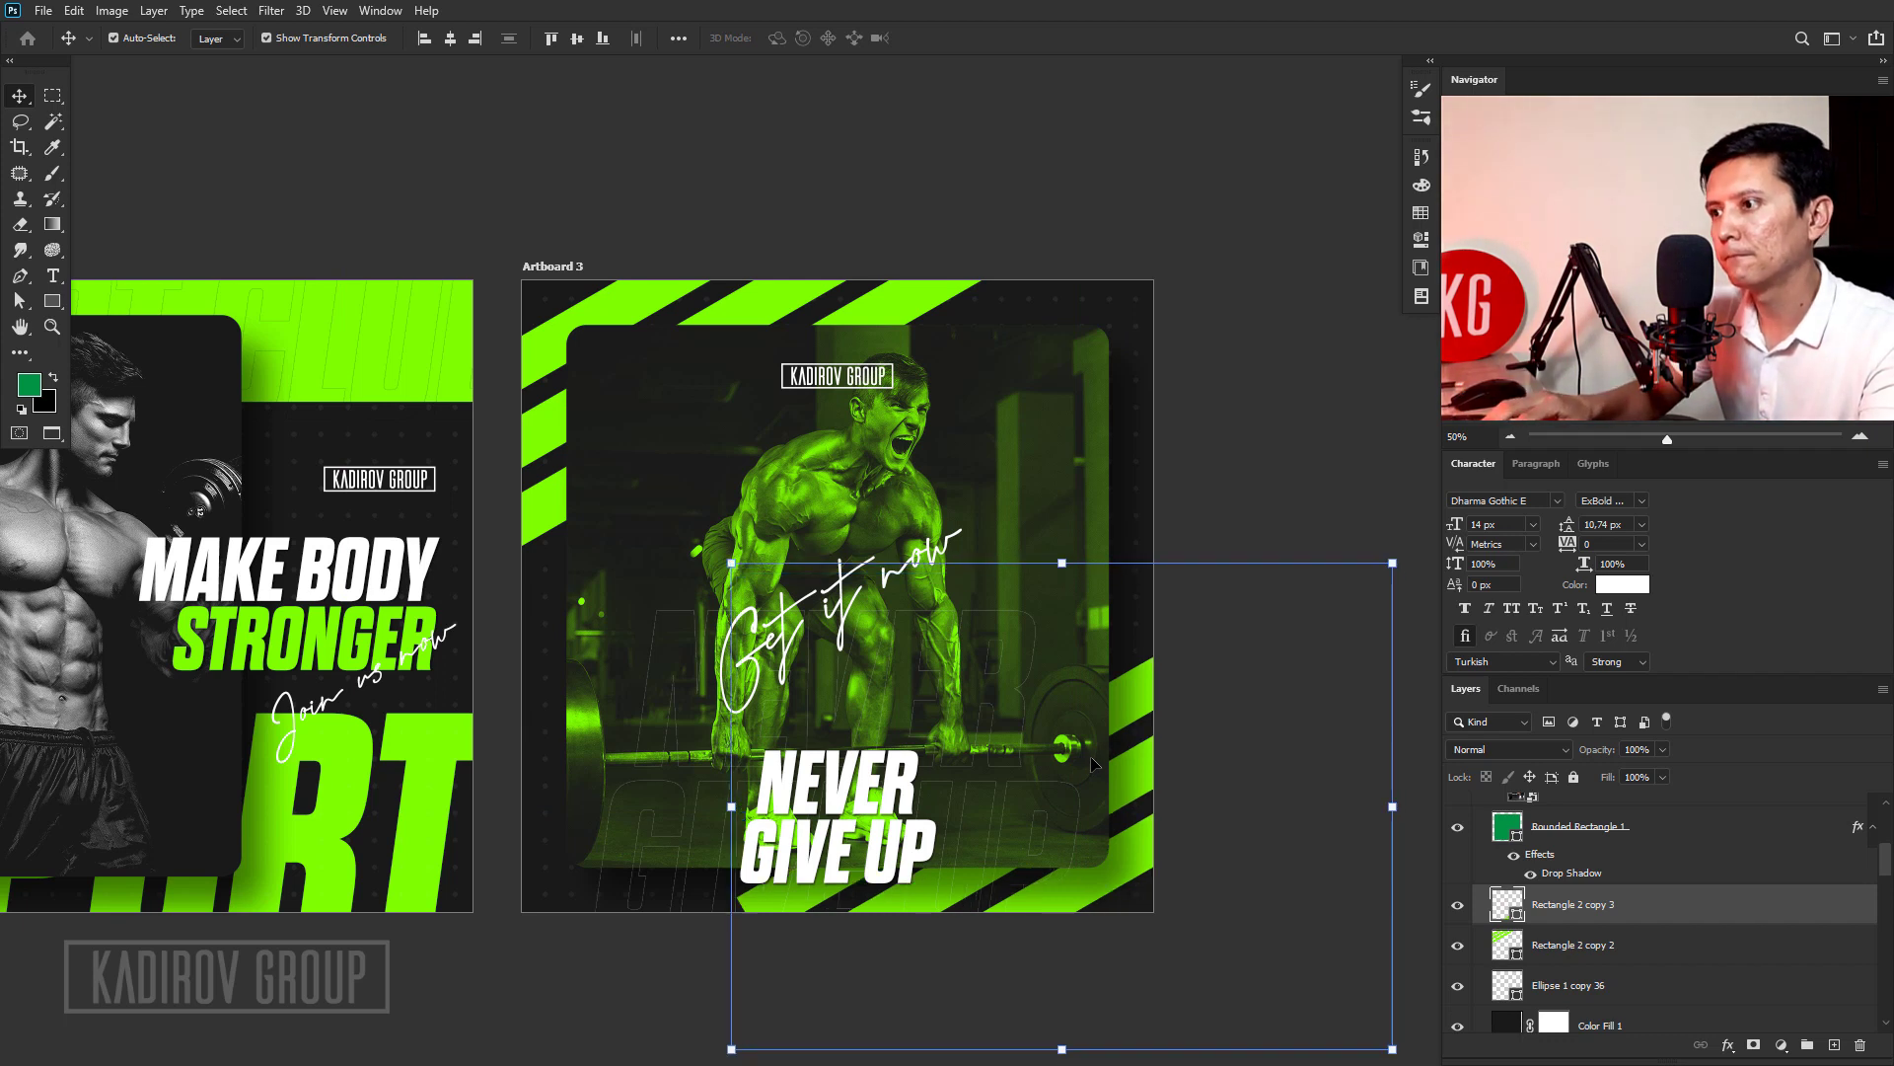
{"action": "key", "text": "shift+Left"}
{"action": "key", "text": "shift+Left"}
{"action": "key", "text": "shift+Down"}
{"action": "key", "text": "shift+Left"}
{"action": "key", "text": "shift+Left"}
{"action": "key", "text": "shift+Left"}
{"action": "key", "text": "shift+Down"}
{"action": "key", "text": "shift+Down"}
{"action": "key", "text": "shift+Left"}
{"action": "key", "text": "shift+Down"}
{"action": "key", "text": "shift+Down"}
{"action": "key", "text": "shift+Down"}
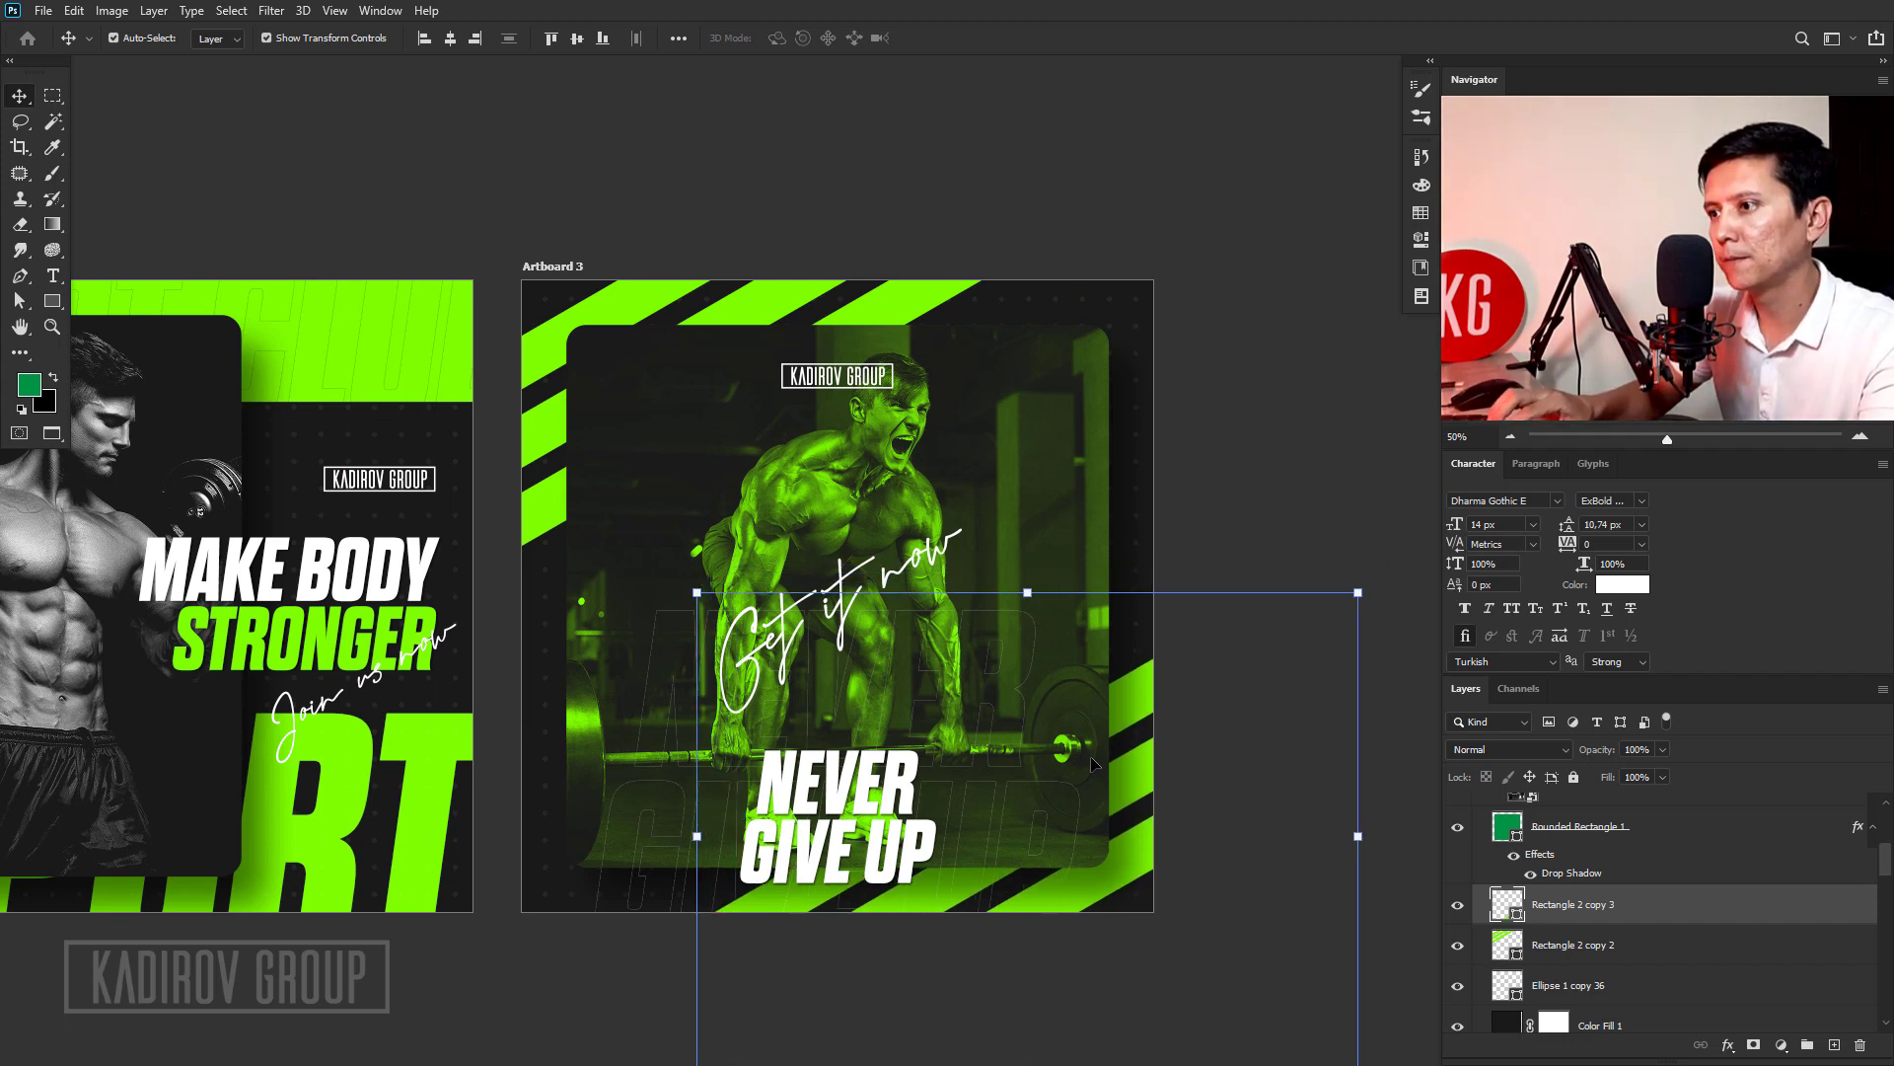
{"action": "key", "text": "shift+Up"}
{"action": "key", "text": "shift+Left"}
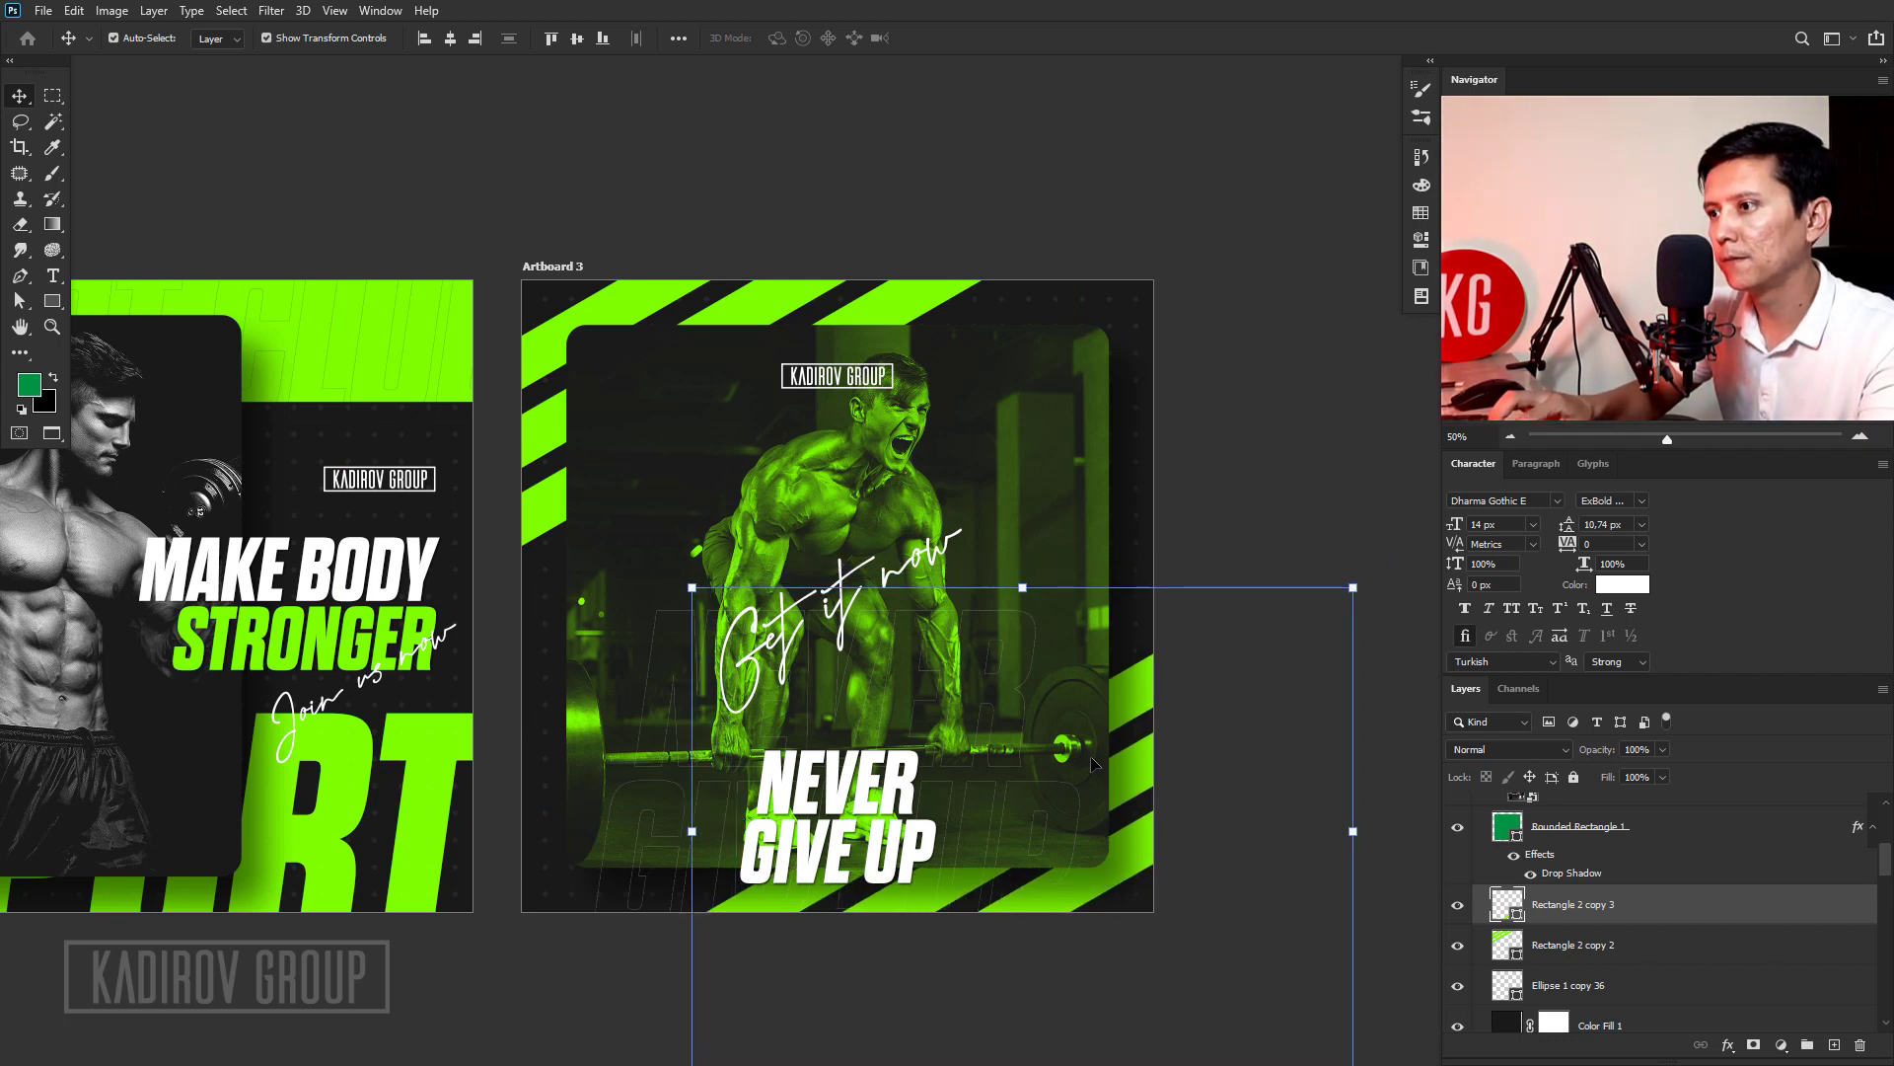
{"action": "key", "text": "shift+Left"}
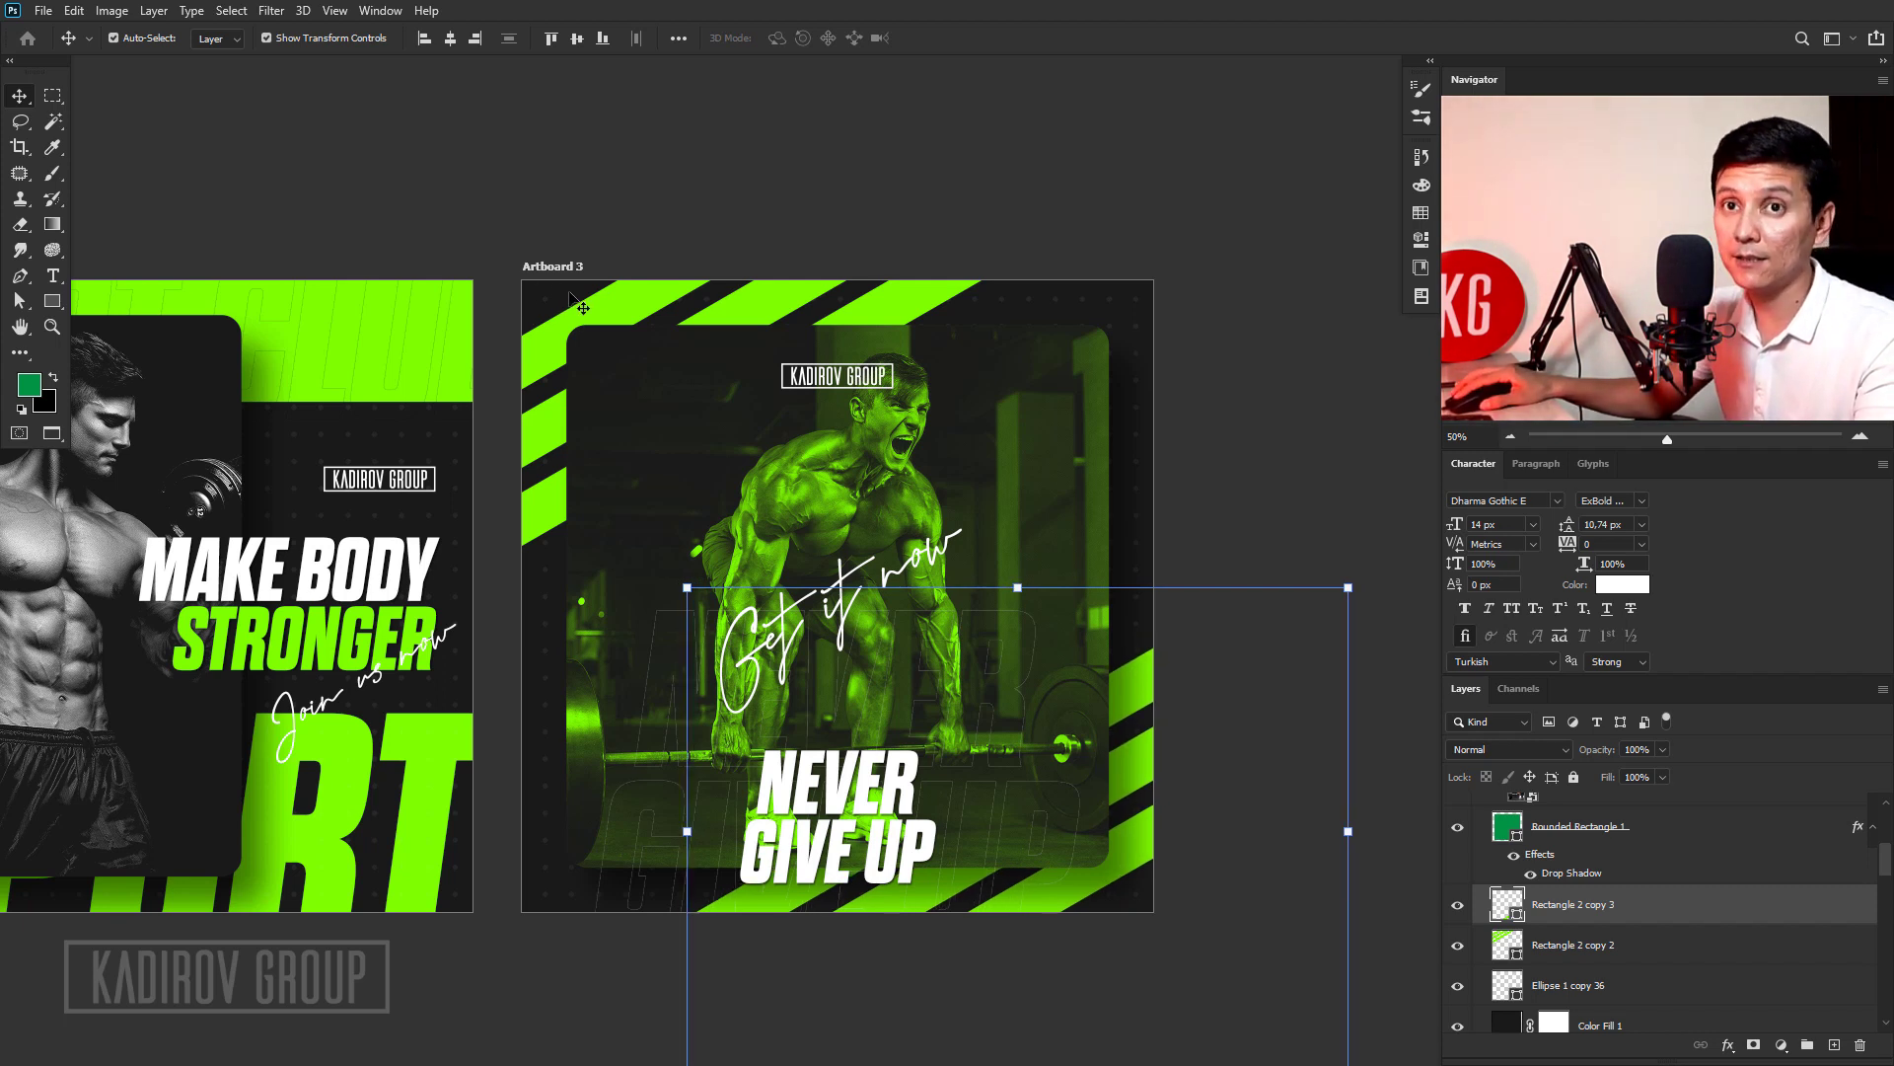
Clear the selection and pan the view to make room to the right of Artboard 3.
{"action": "left_click", "coordinate": [1273, 641]}
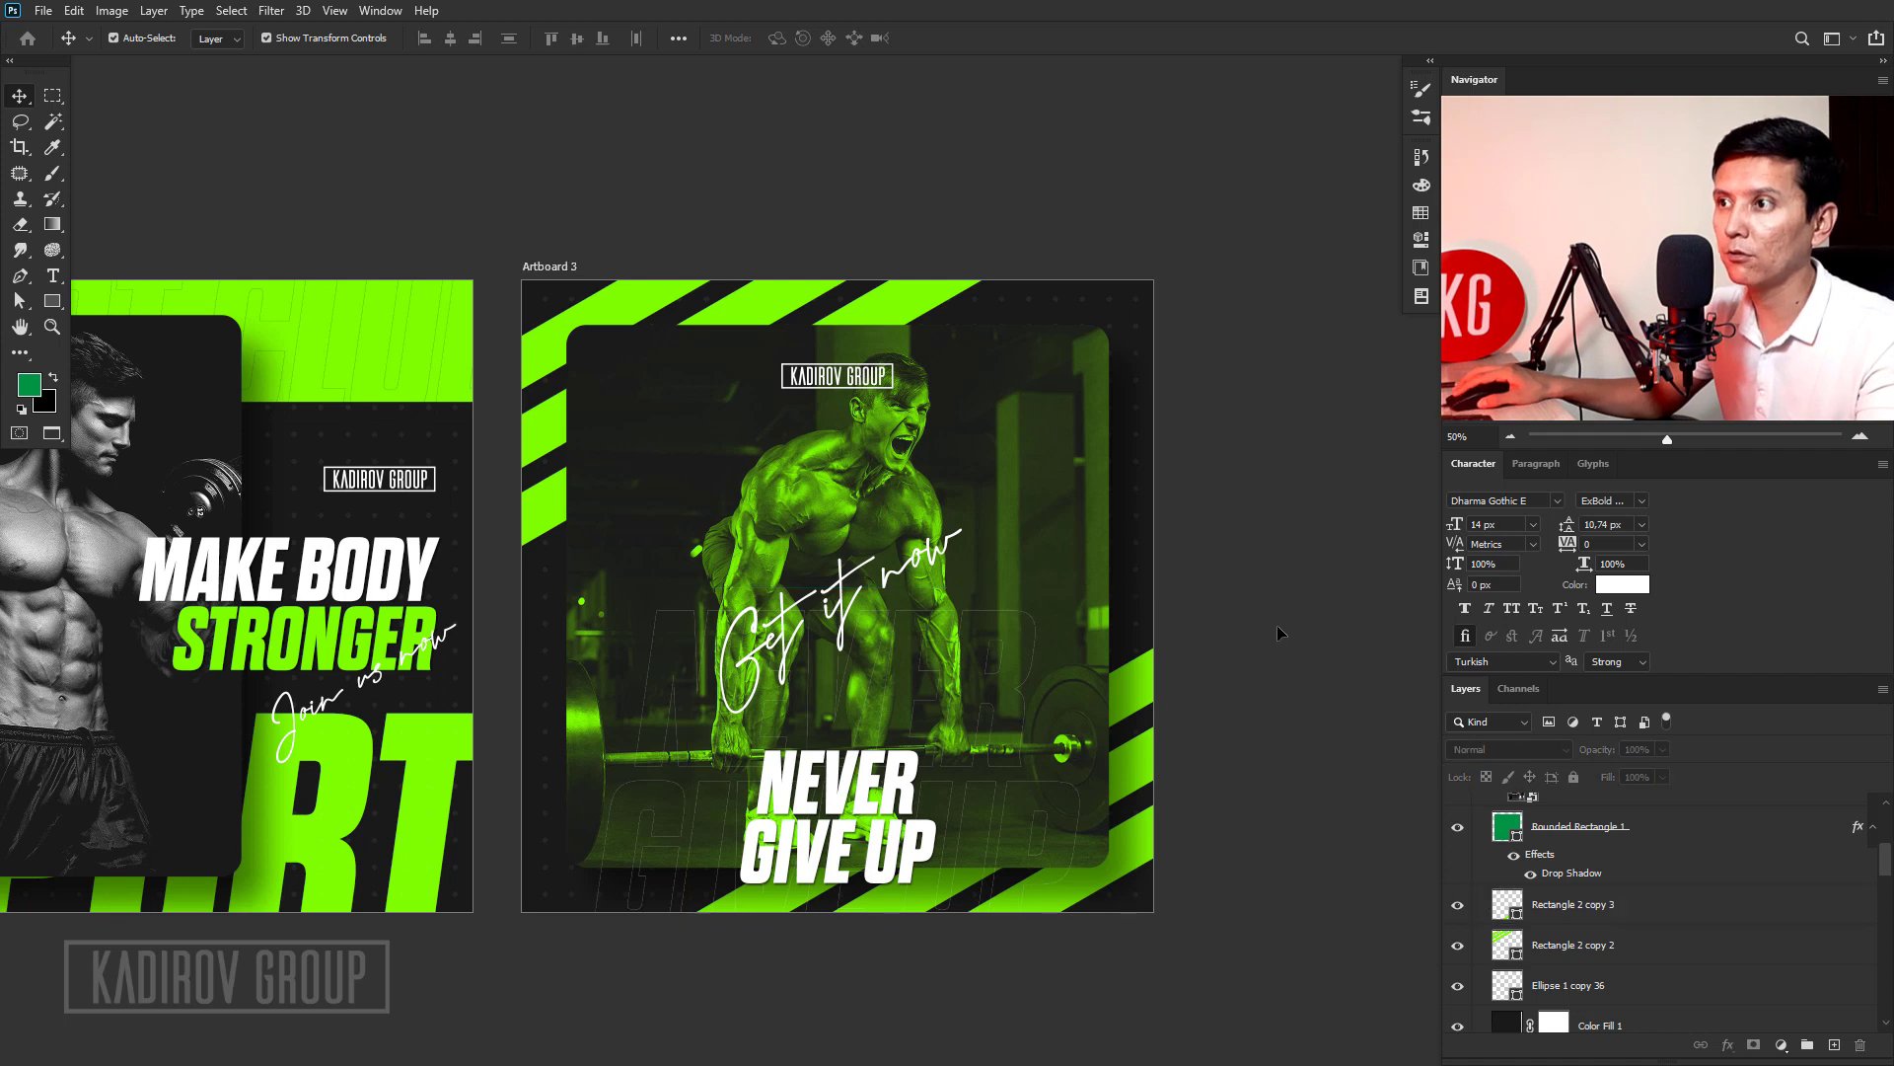
{"action": "left_click_drag", "start_coordinate": [909, 569], "coordinate": [970, 533]}
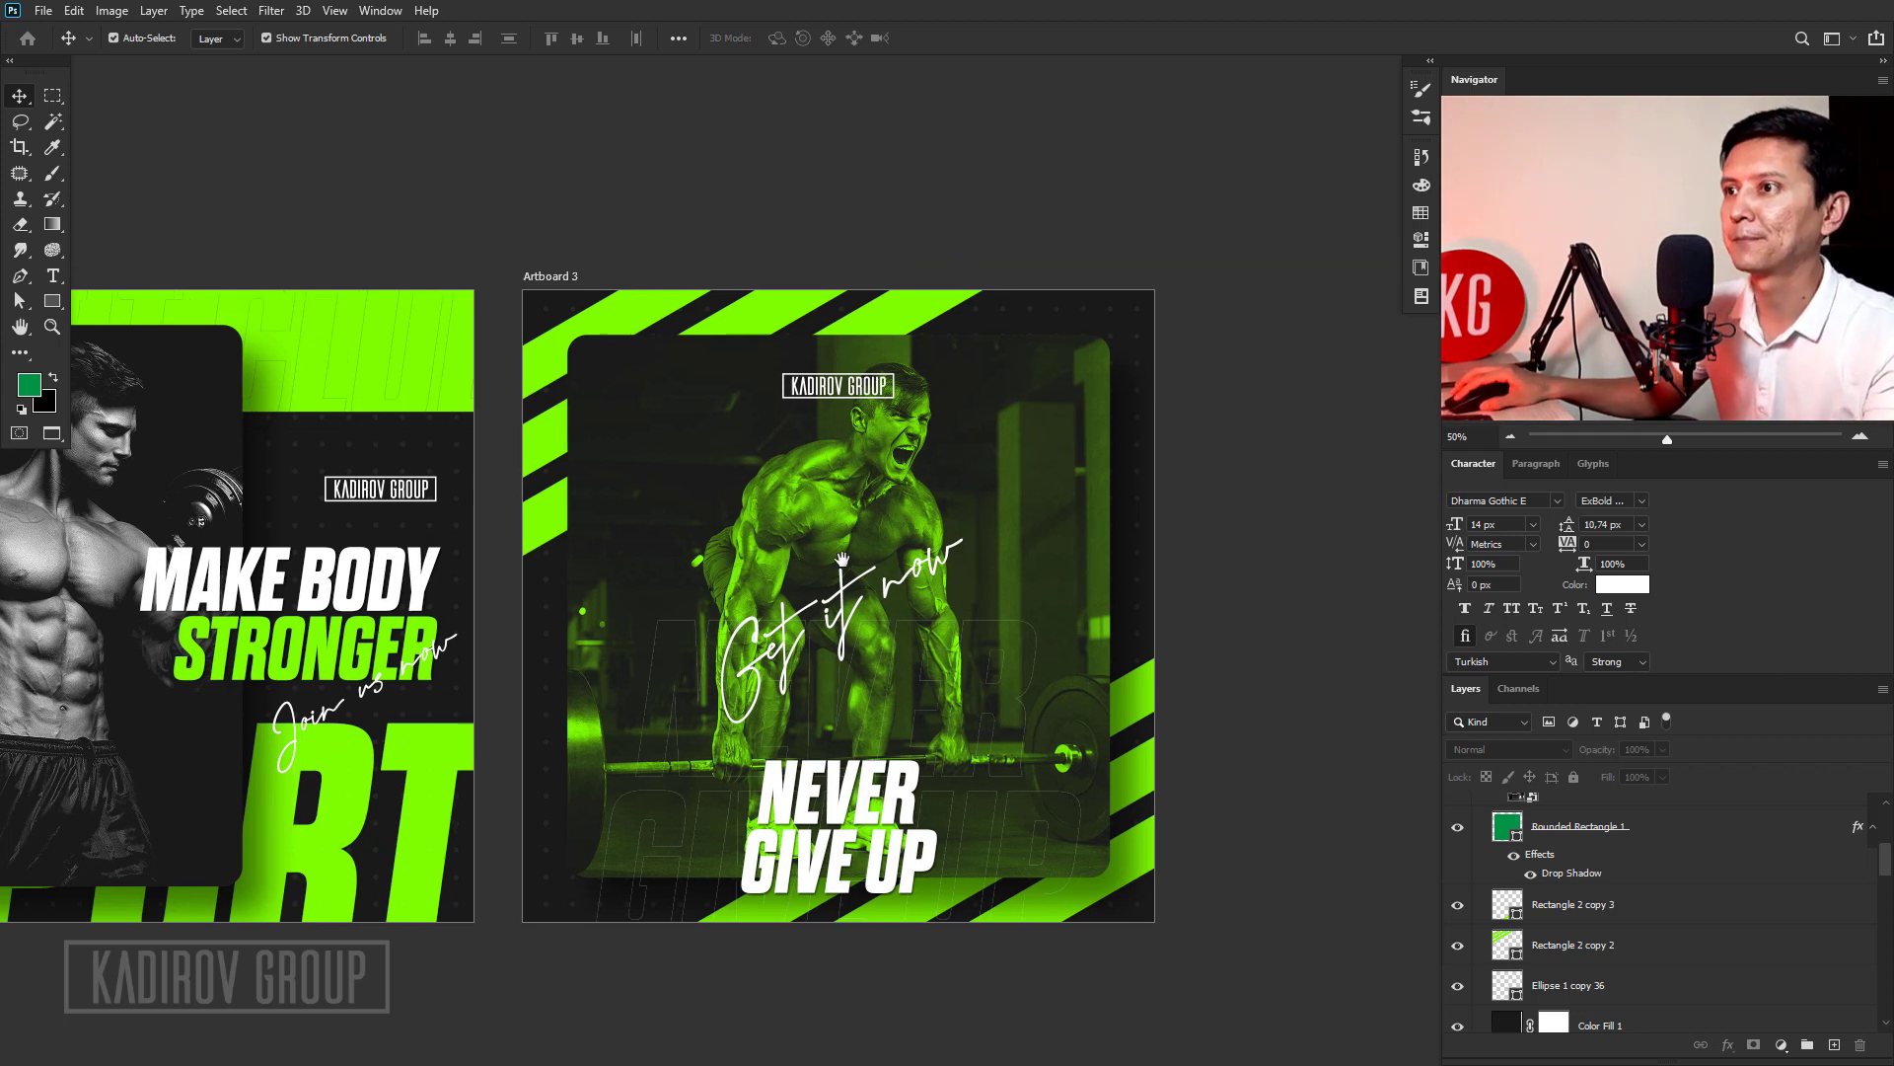
{"action": "left_click_drag", "start_coordinate": [914, 217], "coordinate": [720, 255]}
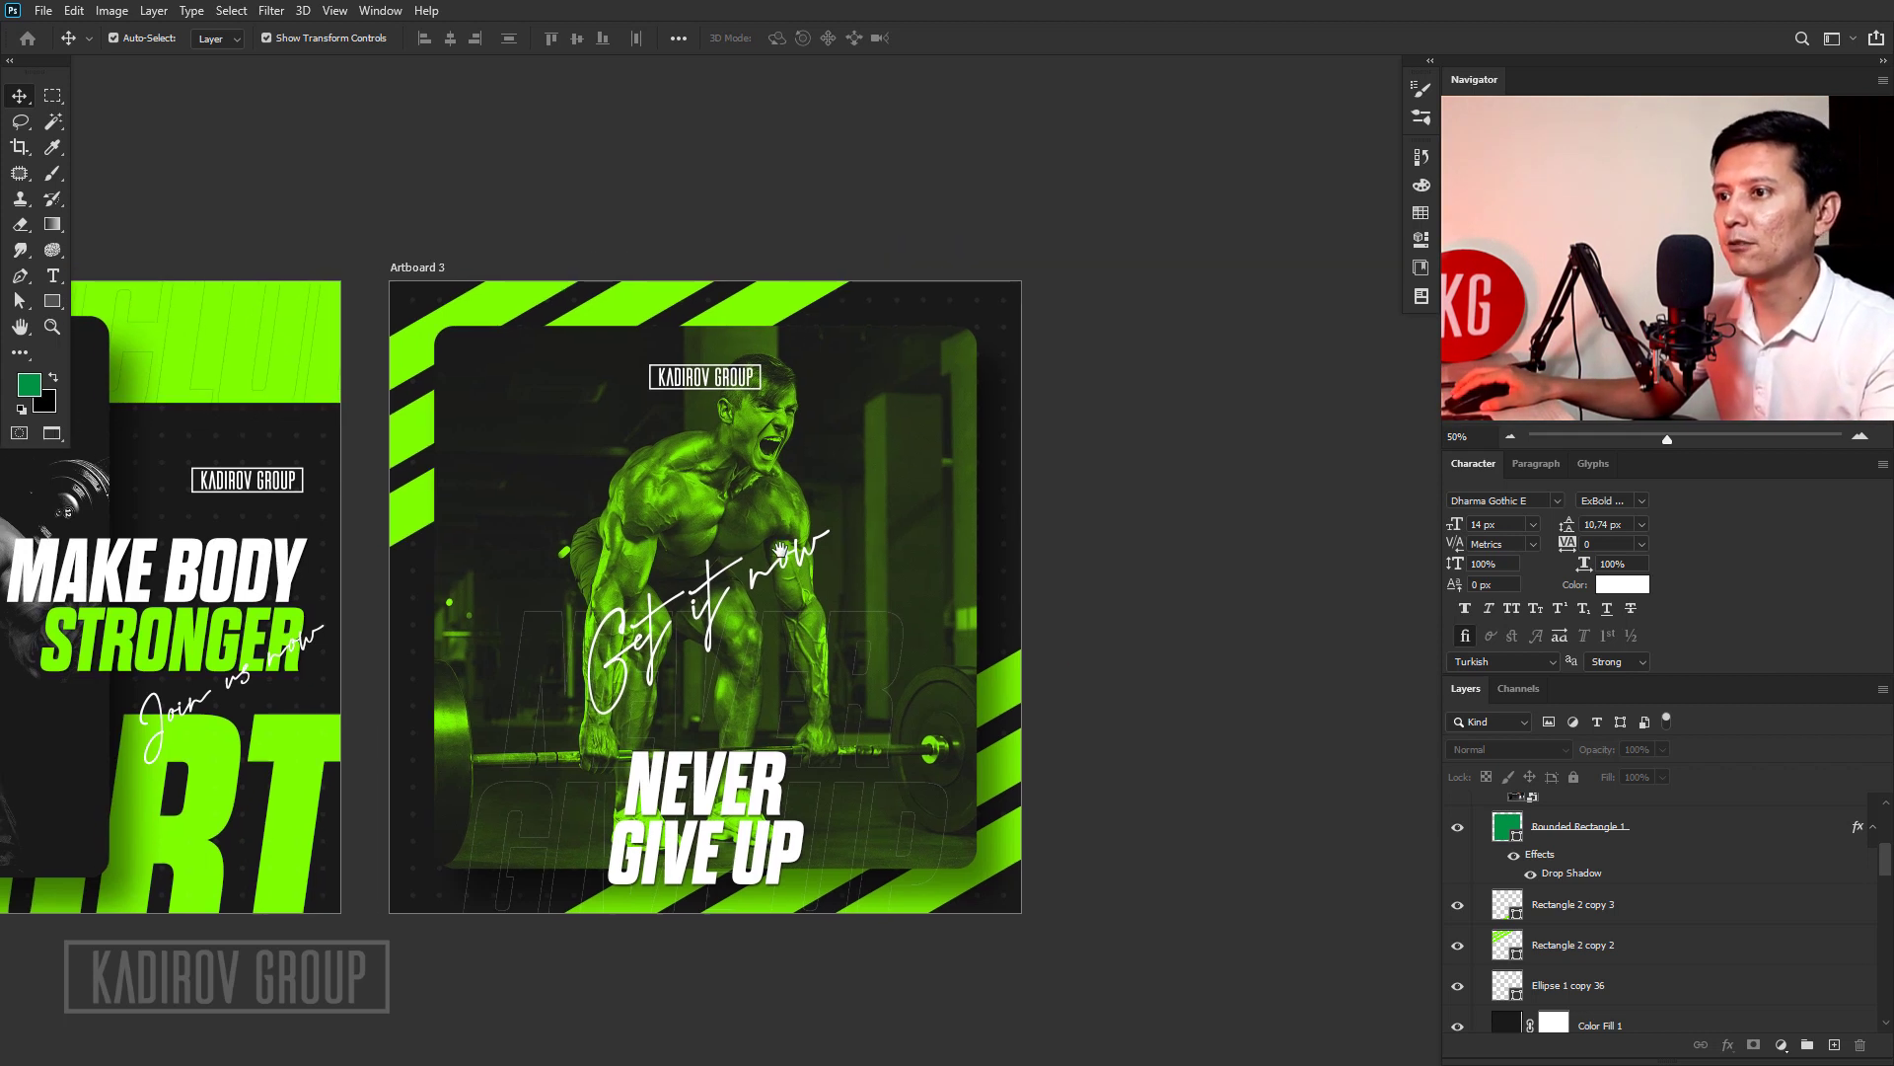
{"action": "key", "text": "shift+v"}
{"action": "left_click", "coordinate": [452, 352]}
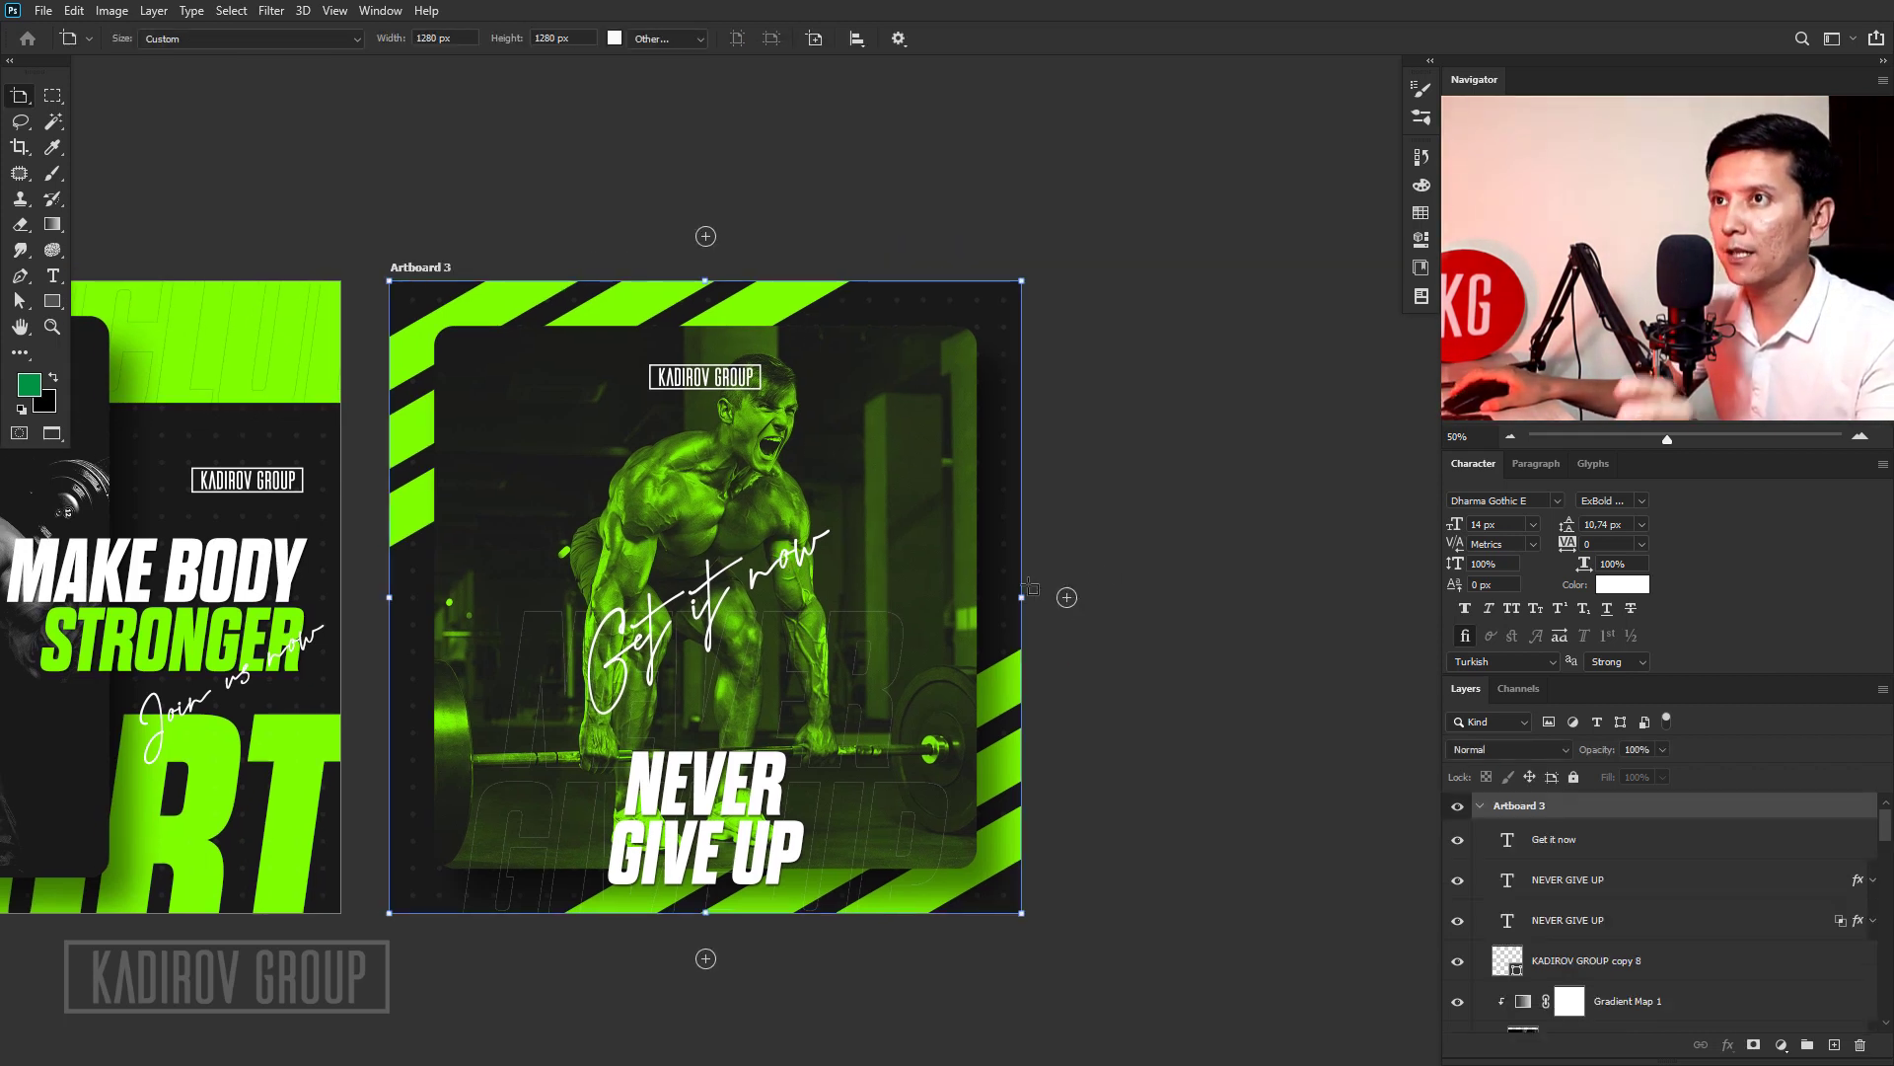
Add a new Artboard 4 to the right of Artboard 3.
{"action": "left_click", "coordinate": [1068, 599]}
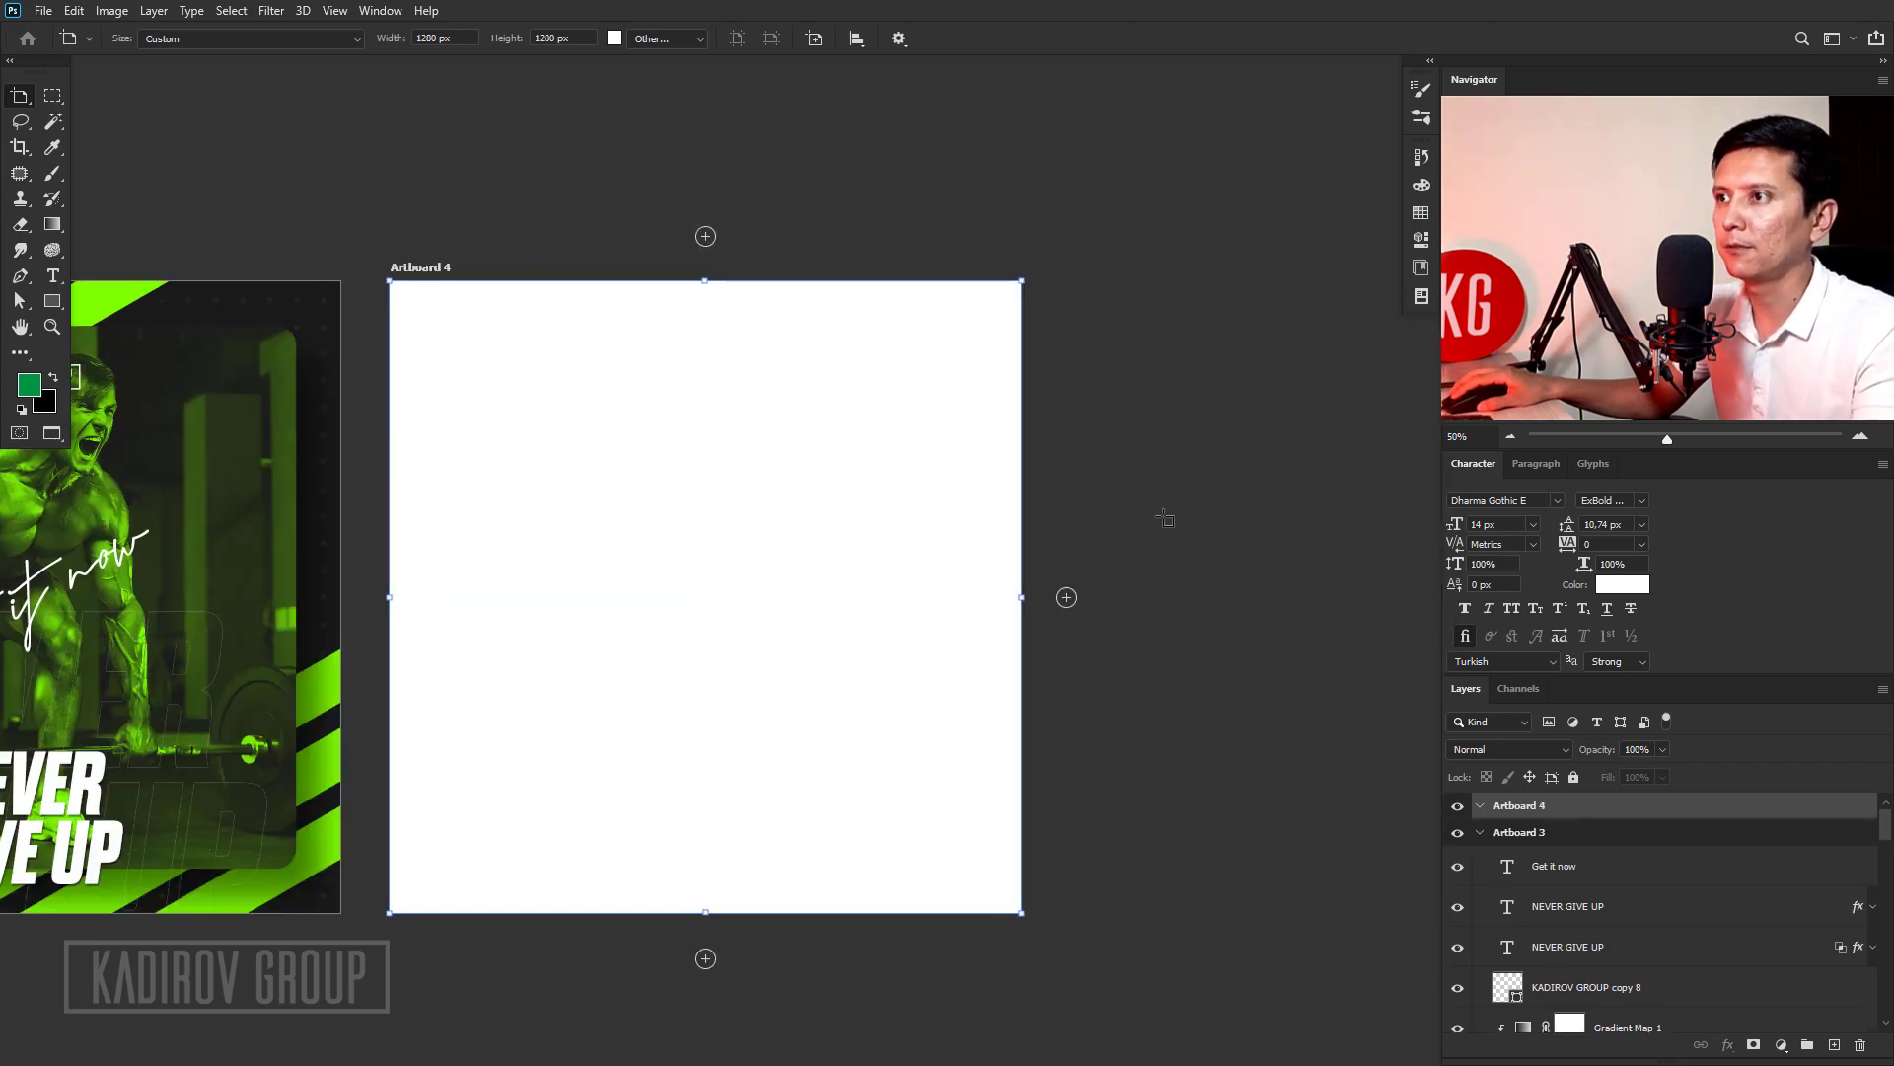
{"action": "key", "text": "v"}
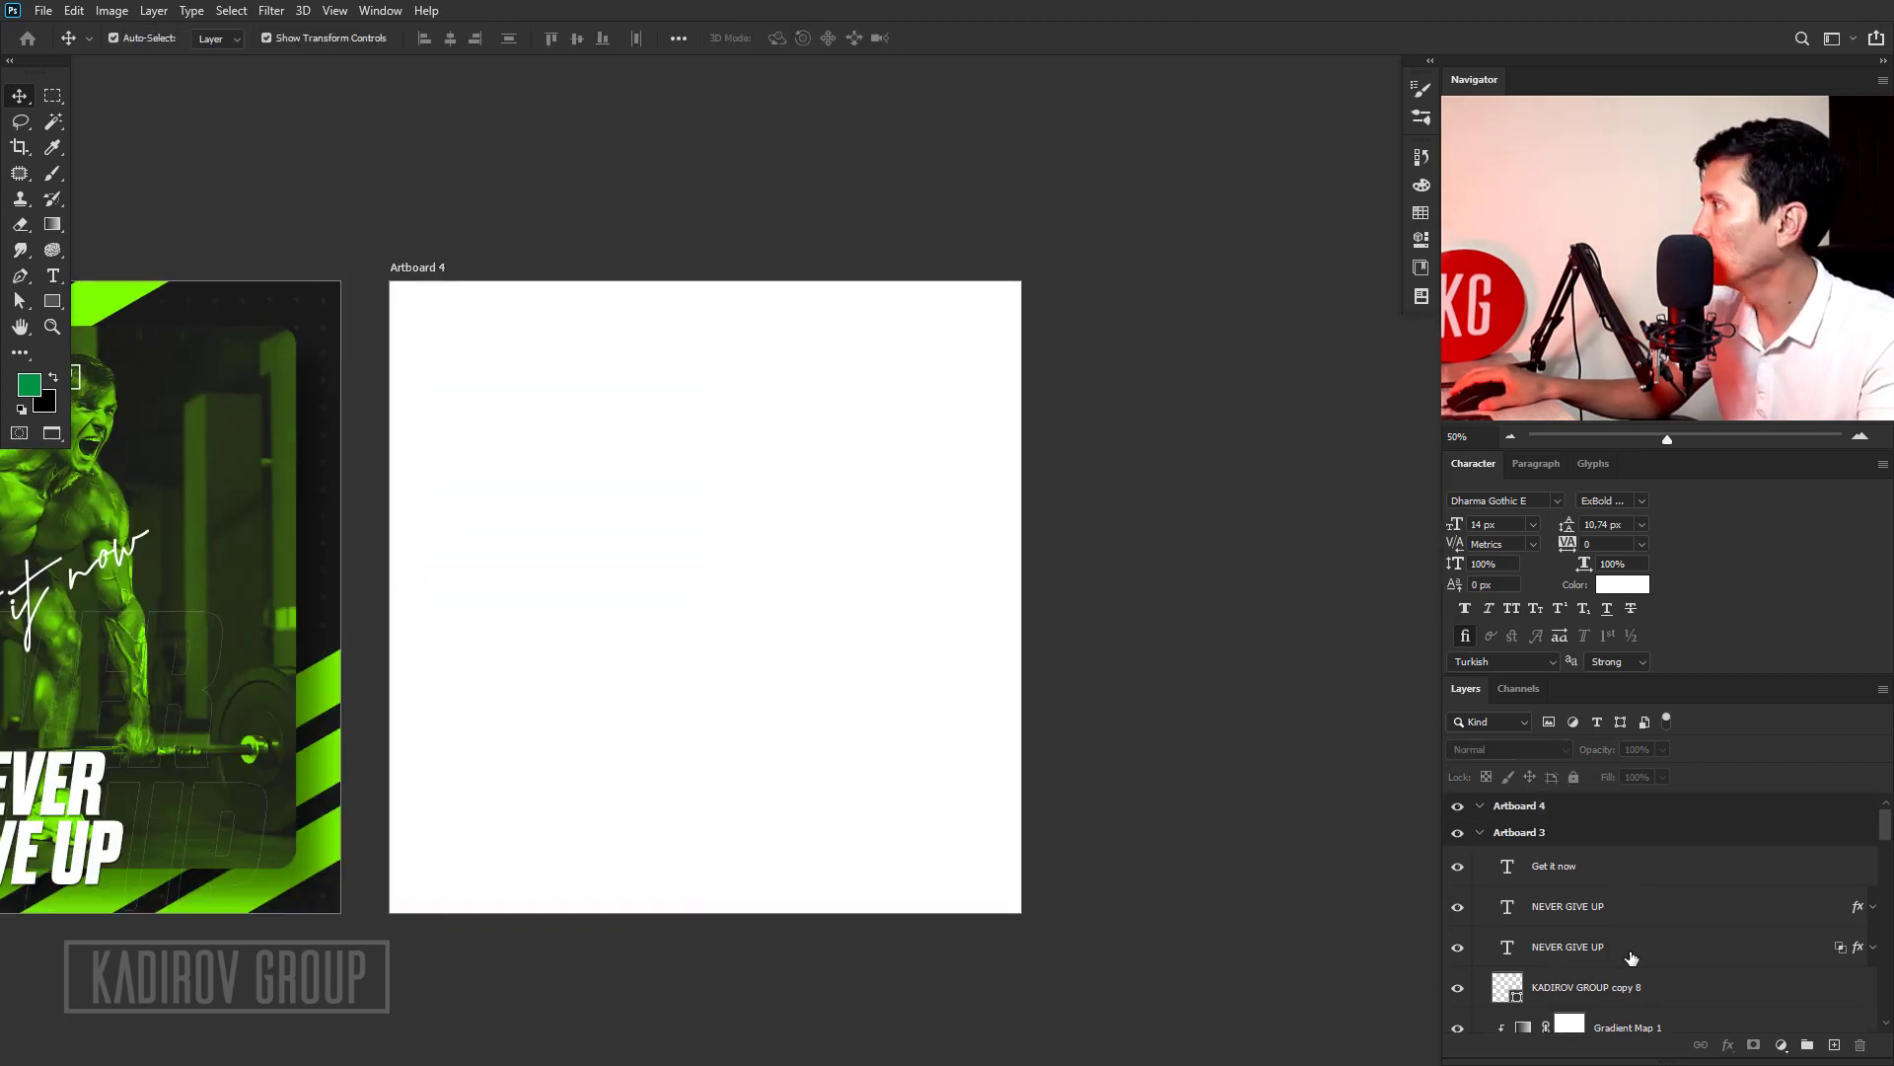
{"action": "scroll", "coordinate": [1635, 946], "scroll_direction": "down", "scroll_amount": 5}
{"action": "scroll", "coordinate": [1633, 962], "scroll_direction": "down", "scroll_amount": 5}
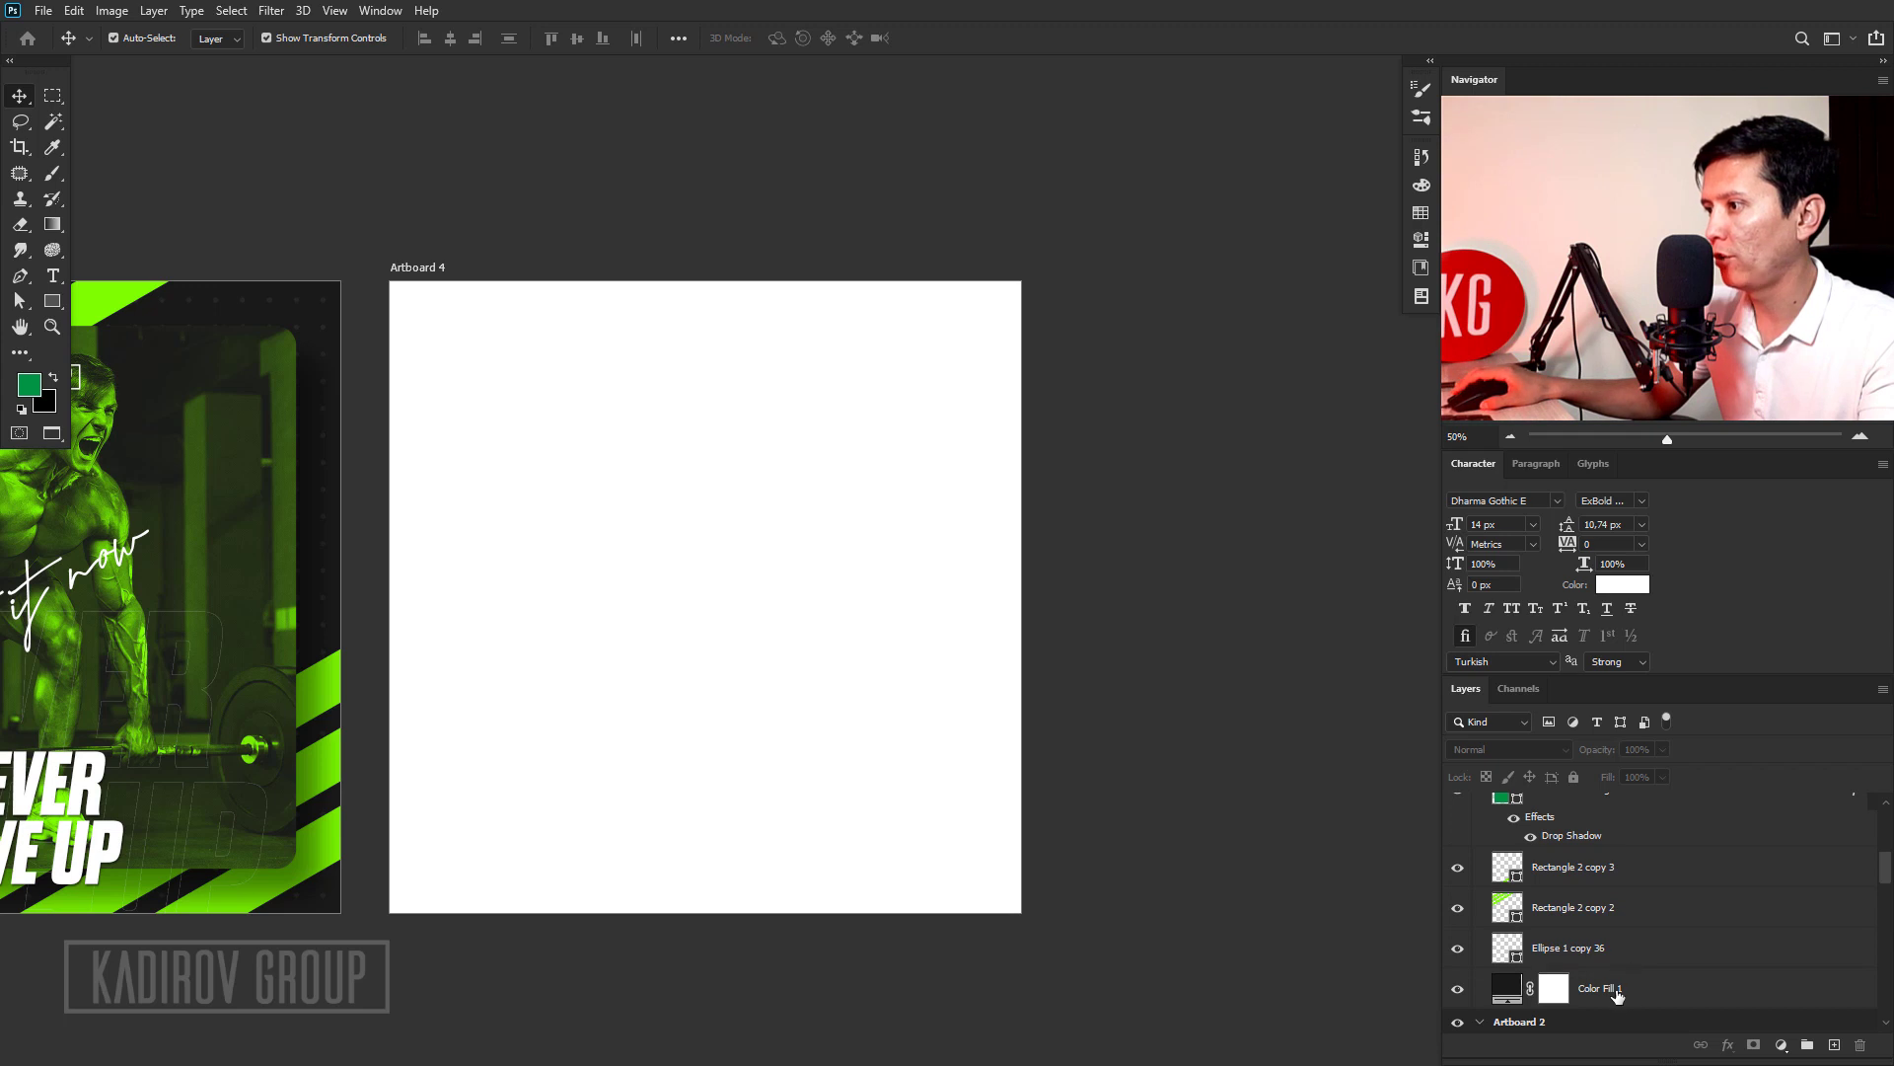
Select the Color Fill 1 and Ellipse 1 copy 36 background layers, leaving out the card layers.
{"action": "left_click", "coordinate": [1608, 991]}
{"action": "left_click", "coordinate": [1605, 948]}
{"action": "scroll", "coordinate": [1605, 964], "scroll_direction": "up", "scroll_amount": 2}
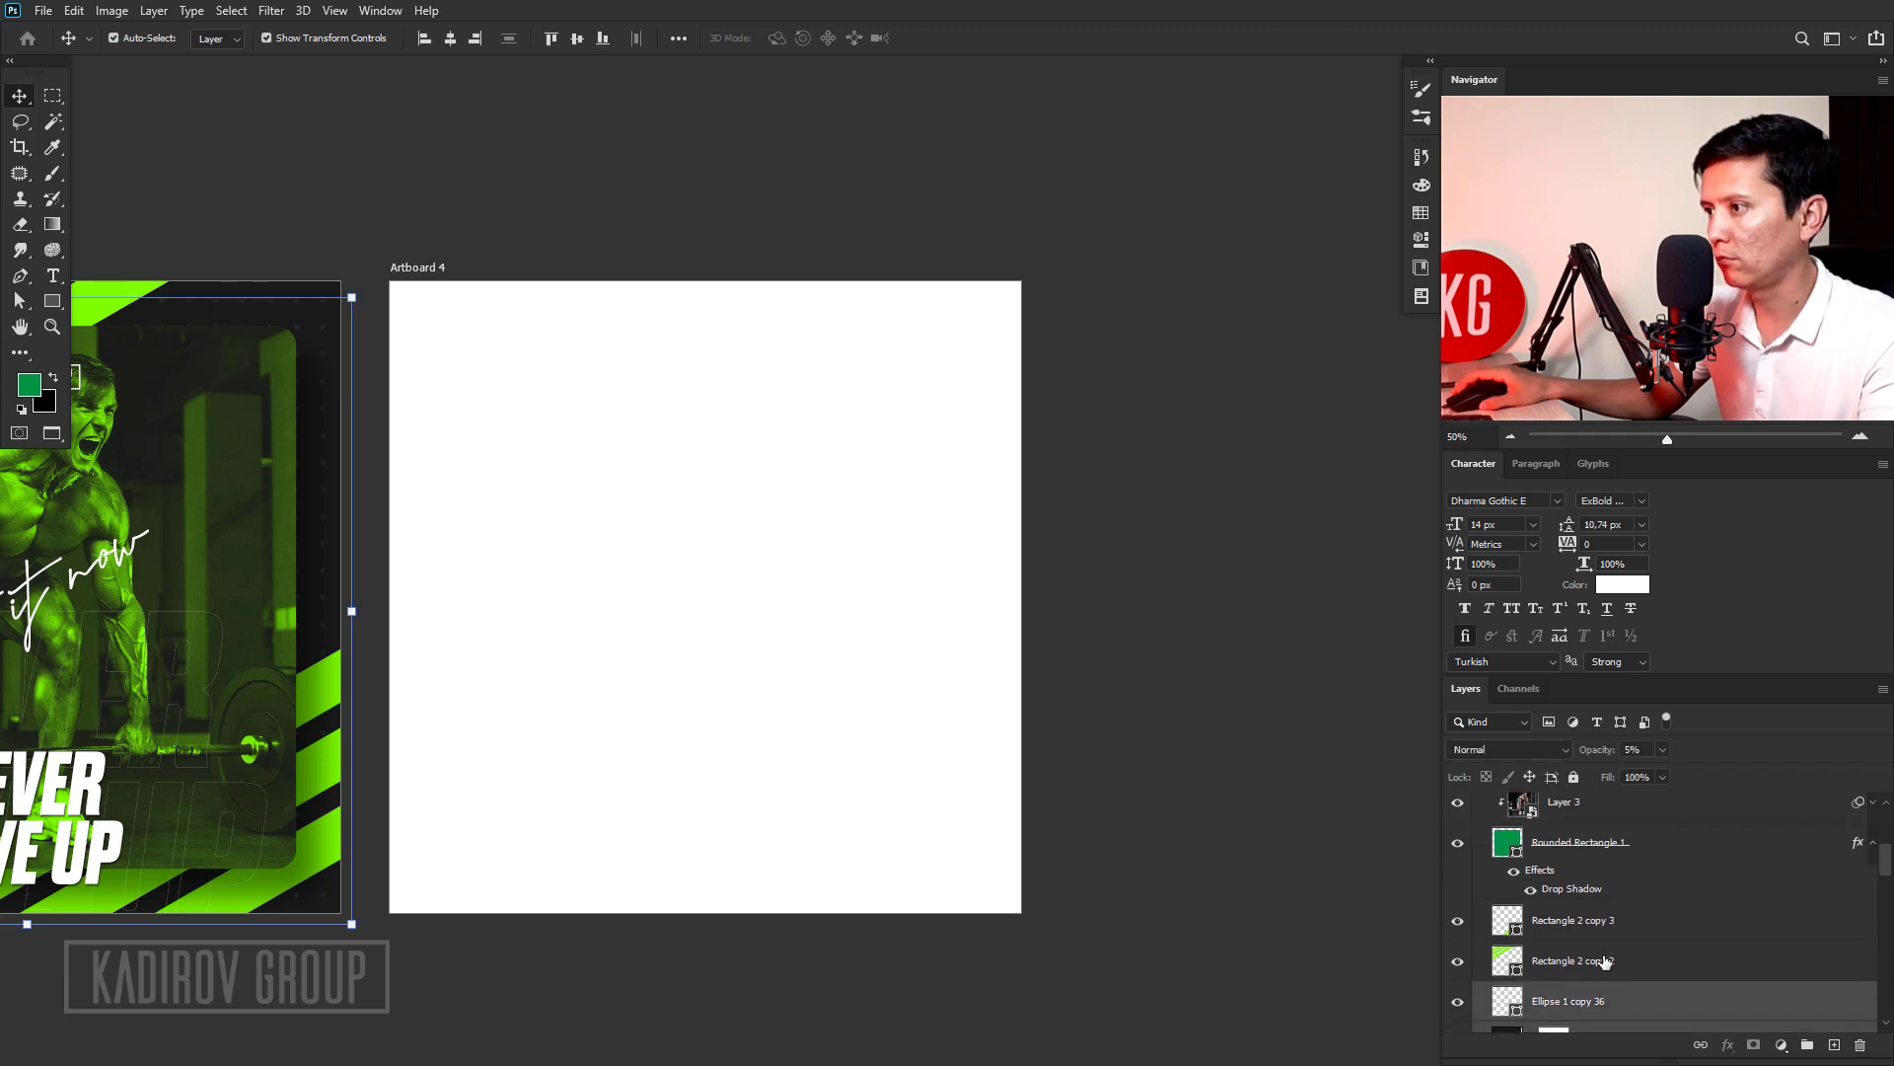
{"action": "scroll", "coordinate": [1604, 964], "scroll_direction": "up", "scroll_amount": 2}
{"action": "left_click", "coordinate": [1580, 926]}
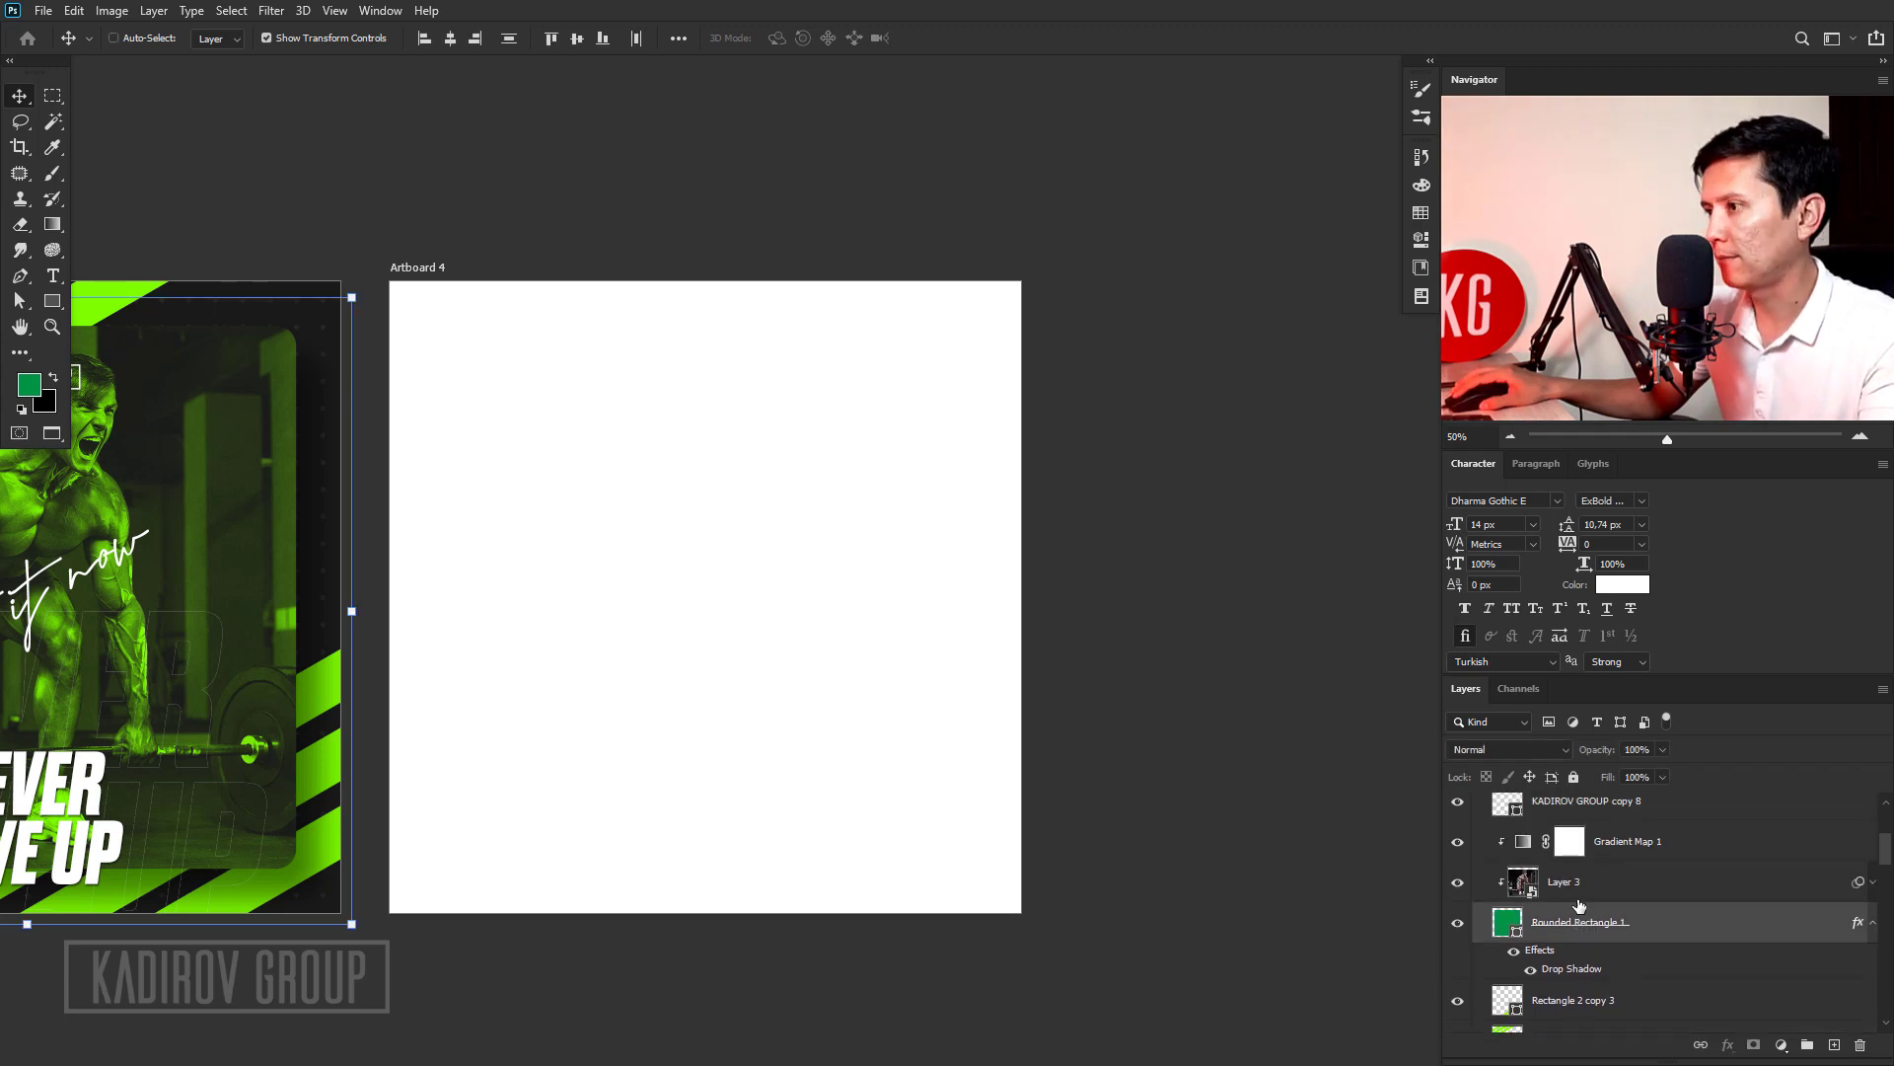
{"action": "left_click", "coordinate": [1583, 891], "text": "shift"}
{"action": "key", "text": "ctrl+z"}
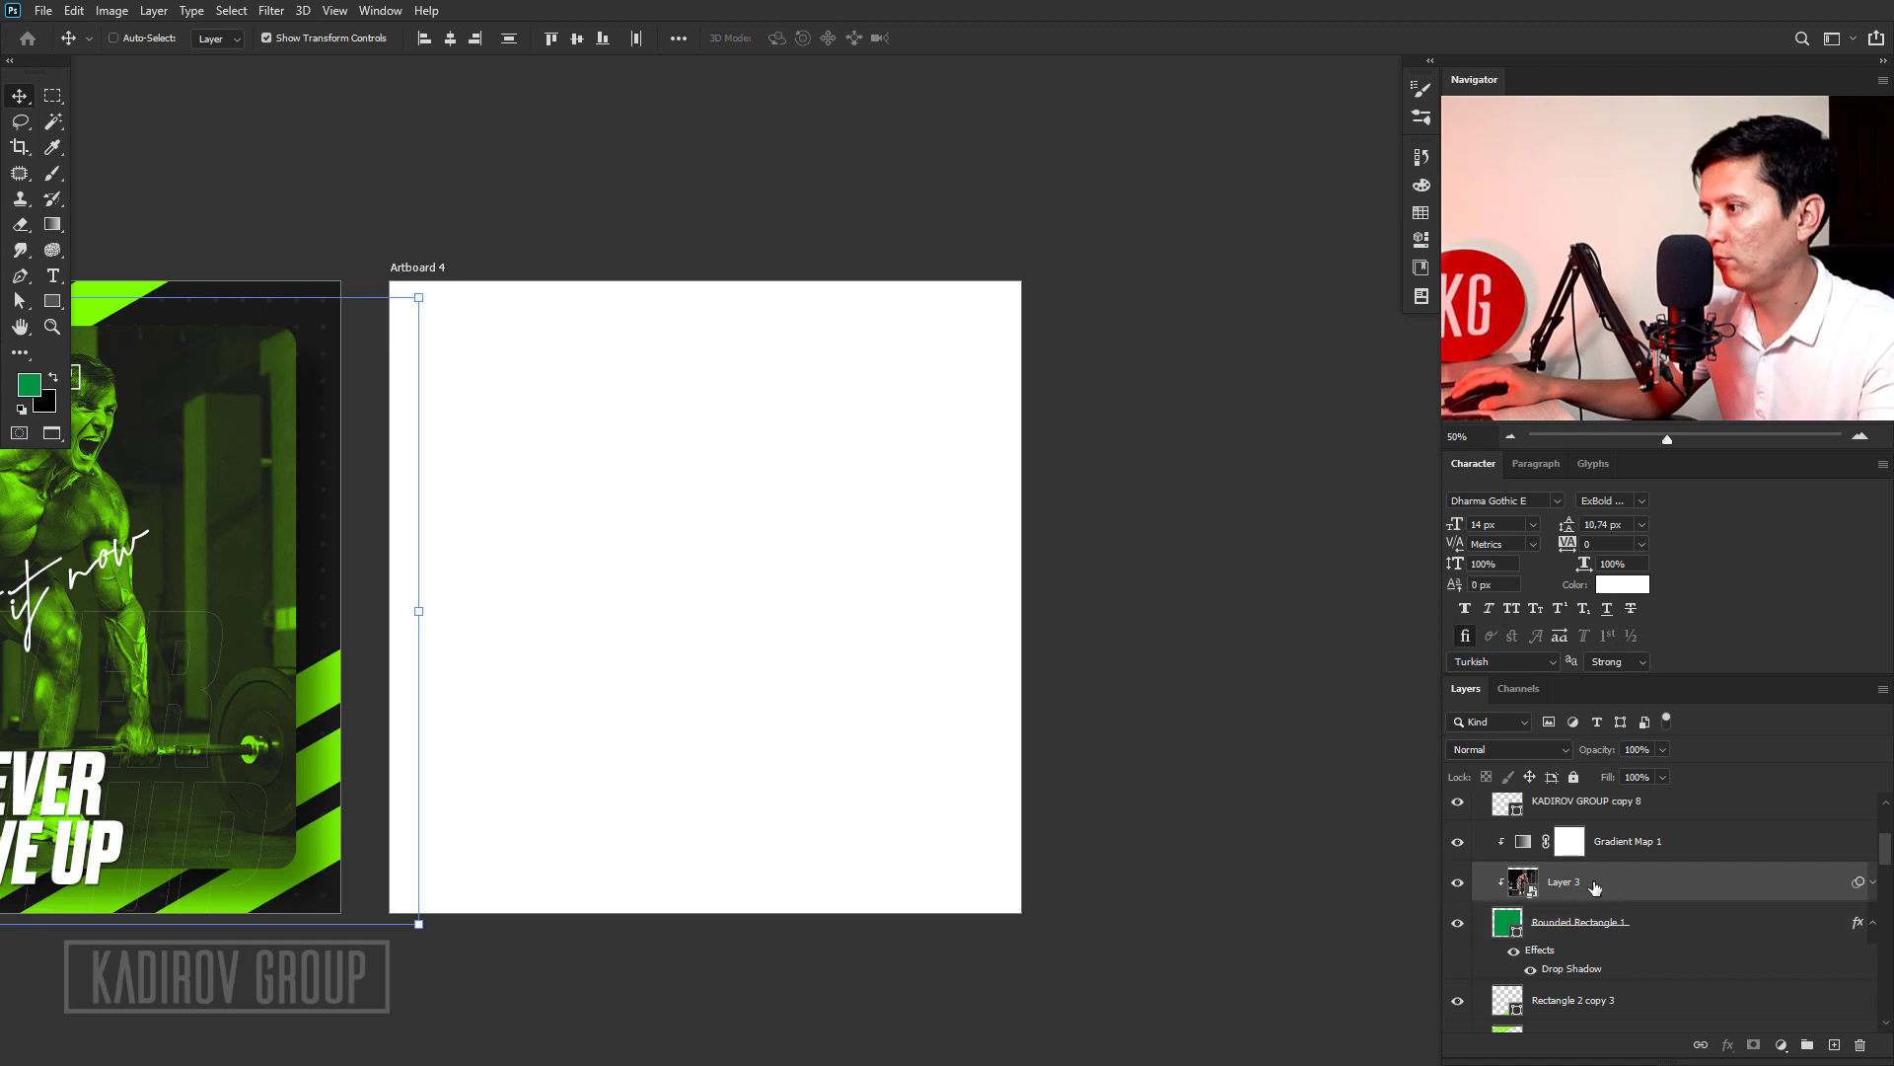
{"action": "key", "text": "ctrl+z"}
Copy the dark dotted background layers into Artboard 4.
{"action": "scroll", "coordinate": [1609, 907], "scroll_direction": "down", "scroll_amount": 3}
{"action": "scroll", "coordinate": [1628, 917], "scroll_direction": "down", "scroll_amount": 3}
{"action": "scroll", "coordinate": [1618, 908], "scroll_direction": "up", "scroll_amount": 1}
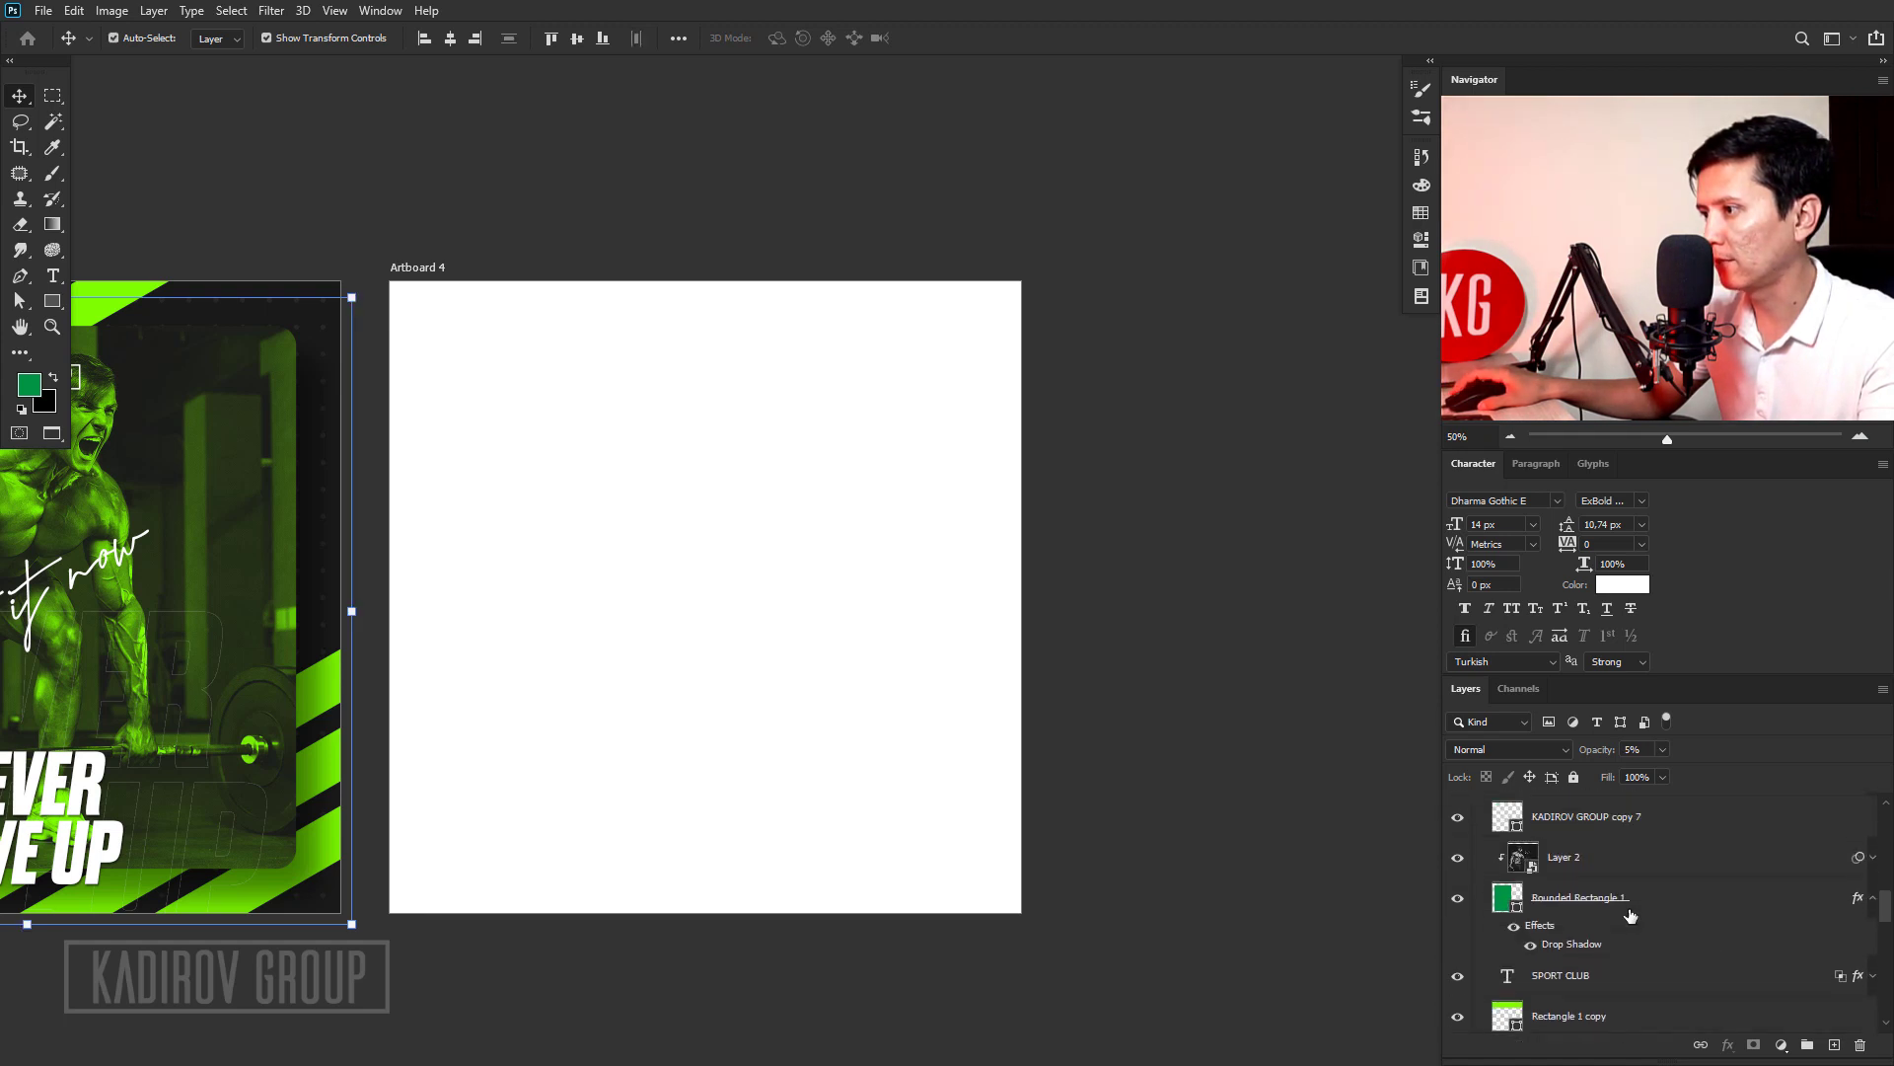
{"action": "scroll", "coordinate": [1604, 898], "scroll_direction": "up", "scroll_amount": 1}
{"action": "scroll", "coordinate": [1589, 888], "scroll_direction": "up", "scroll_amount": 1}
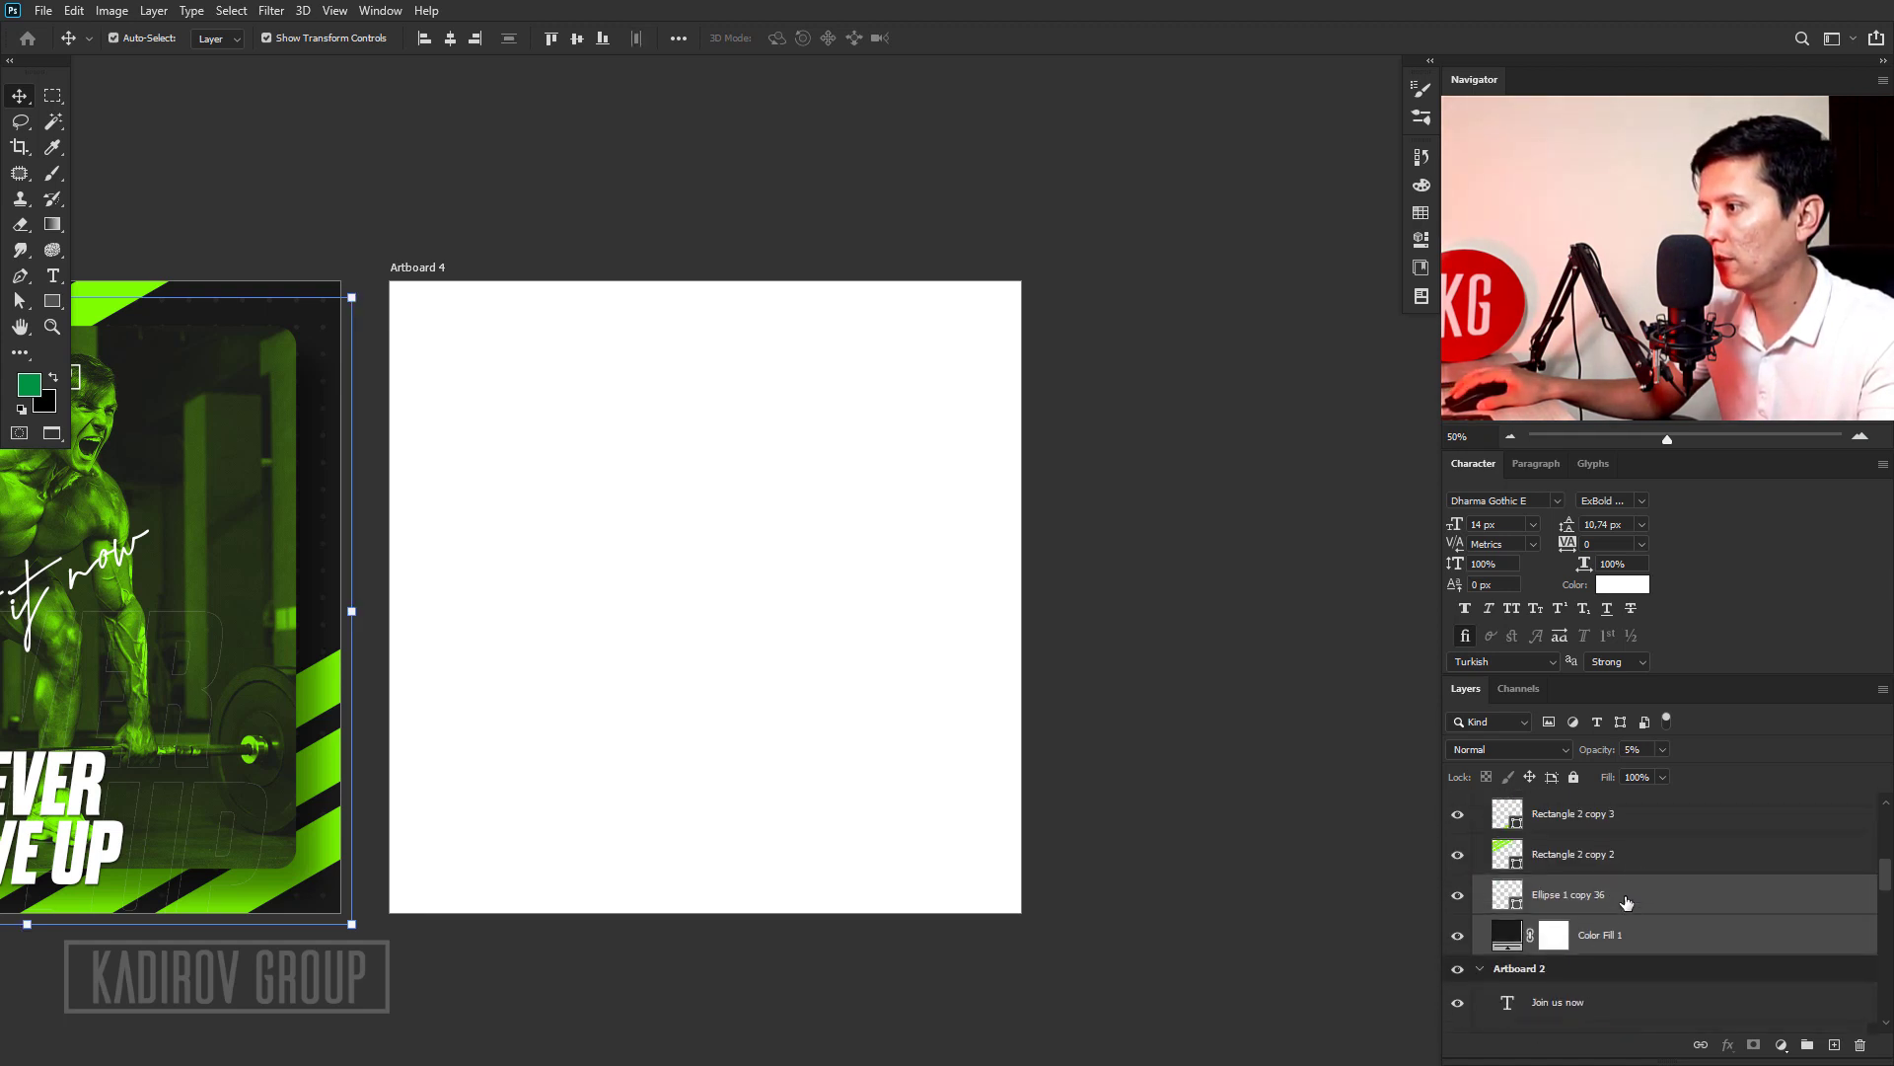
{"action": "mouse_move", "coordinate": [1618, 880]}
{"action": "left_mouse_down"}
{"action": "mouse_move", "coordinate": [1626, 790]}
{"action": "mouse_move", "coordinate": [1588, 804]}
{"action": "left_mouse_up"}
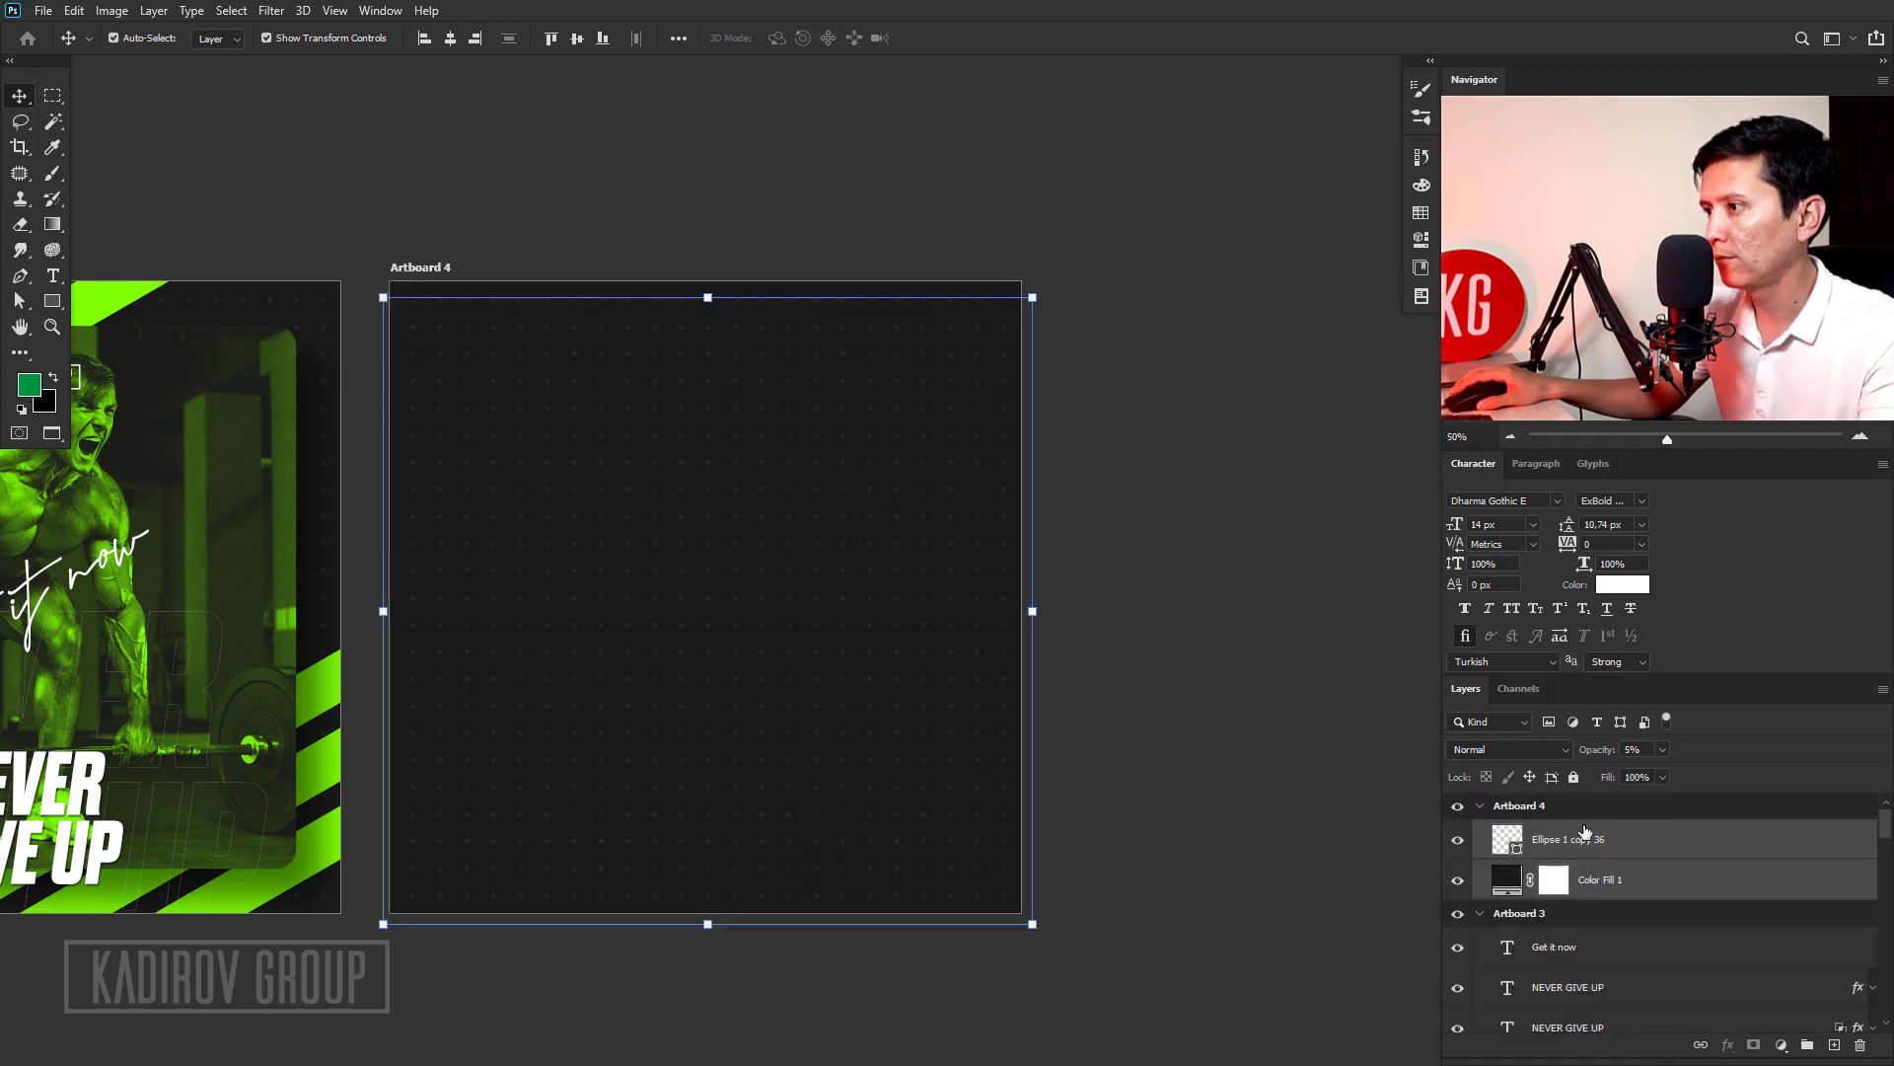
Copy the Layer 2 photo and Rounded Rectangle 1 card from Artboard 2 into Artboard 4.
{"action": "left_click", "coordinate": [1395, 864]}
{"action": "scroll", "coordinate": [736, 656], "scroll_direction": "down", "scroll_amount": 1}
{"action": "scroll", "coordinate": [736, 656], "scroll_direction": "down", "scroll_amount": 1}
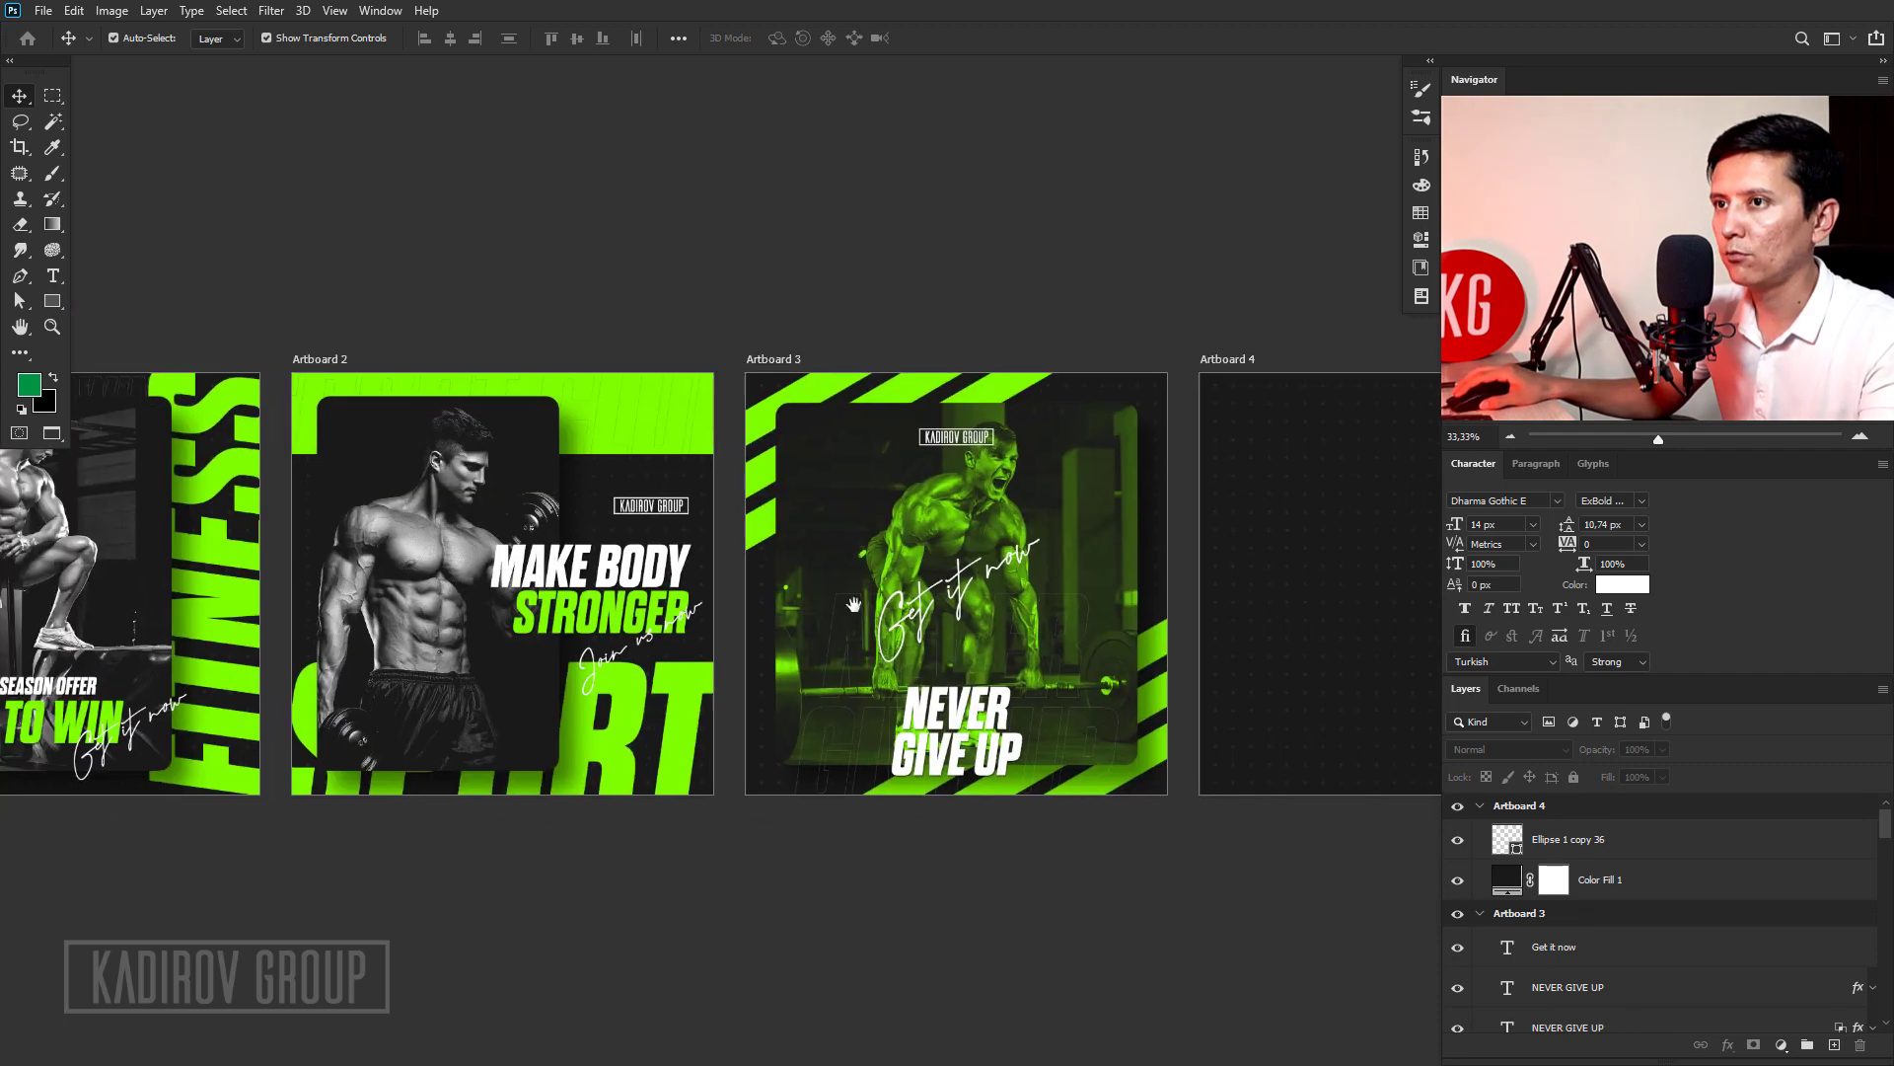
{"action": "left_click", "coordinate": [482, 535]}
{"action": "scroll", "coordinate": [1571, 930], "scroll_direction": "down", "scroll_amount": 1}
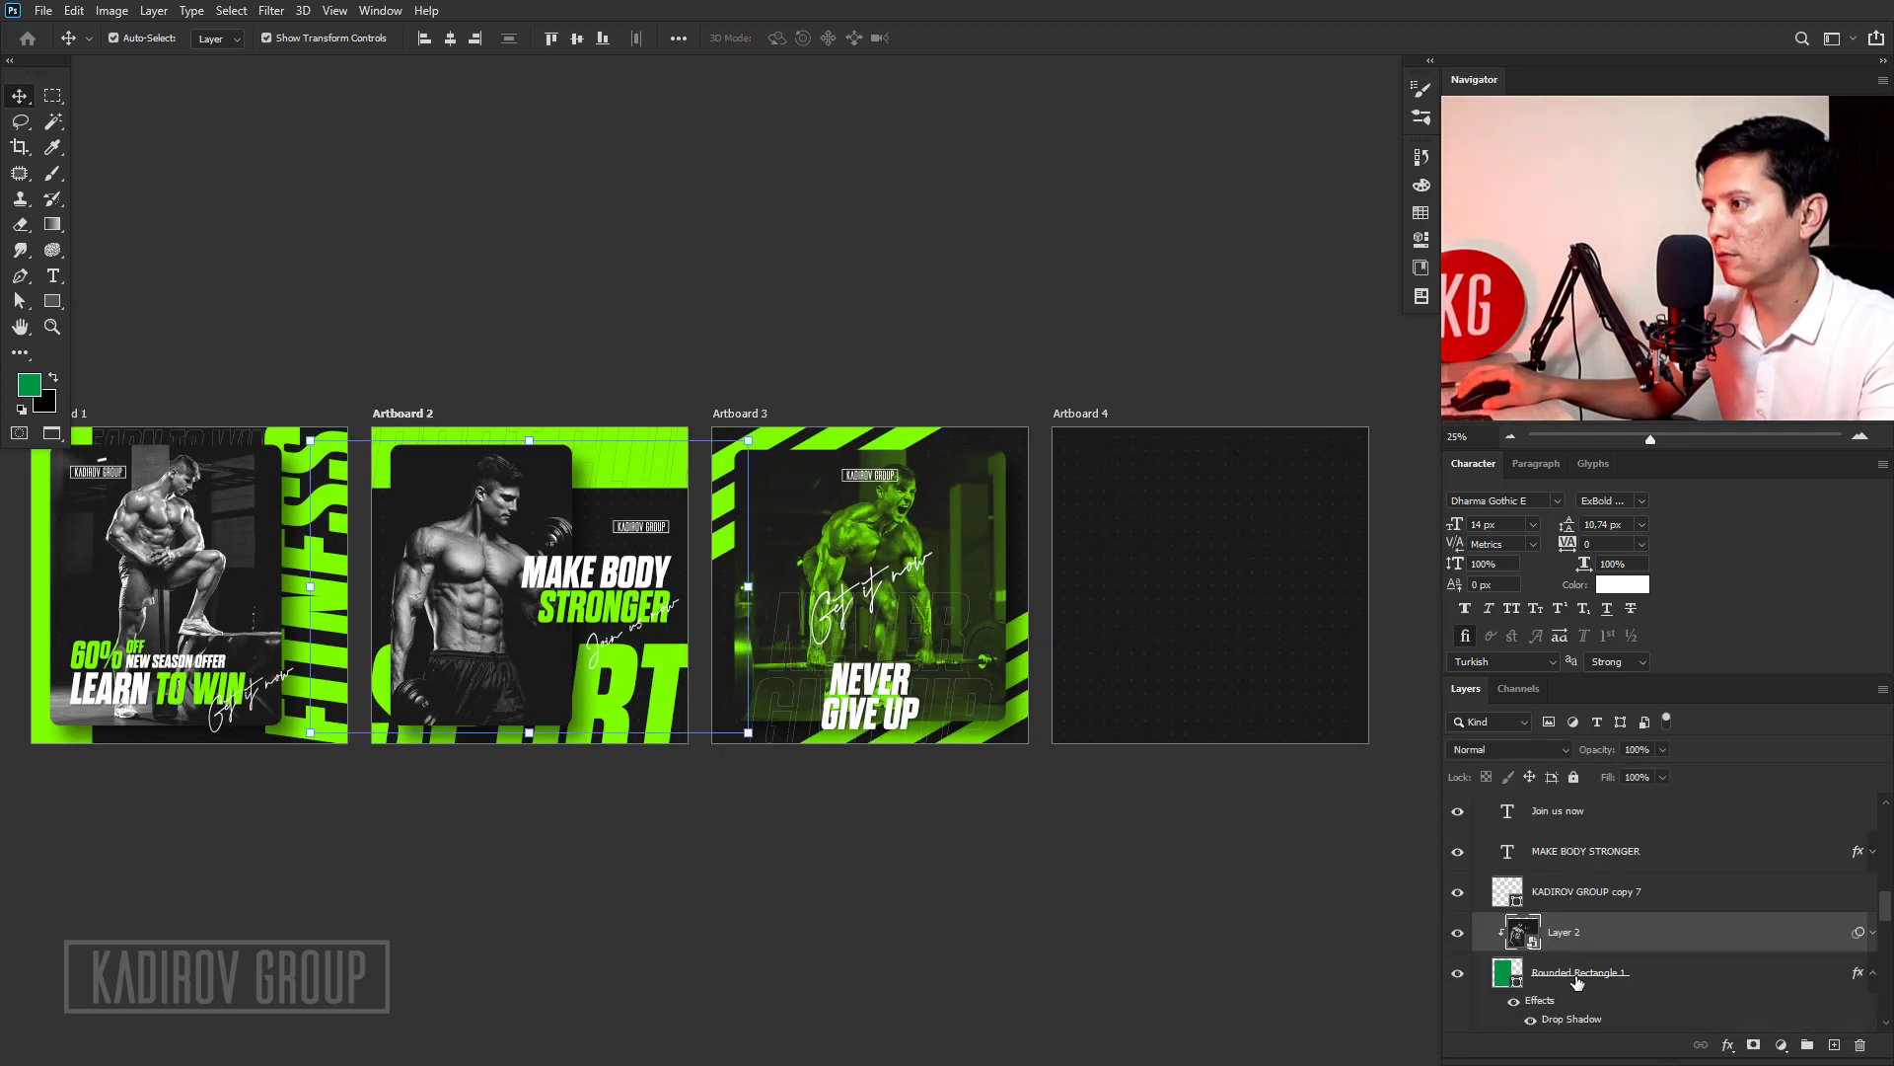
{"action": "left_click", "coordinate": [1578, 971], "text": "shift"}
{"action": "mouse_move", "coordinate": [506, 493]}
{"action": "left_mouse_down"}
{"action": "mouse_move", "coordinate": [1269, 594]}
{"action": "mouse_move", "coordinate": [1188, 525]}
{"action": "left_mouse_up"}
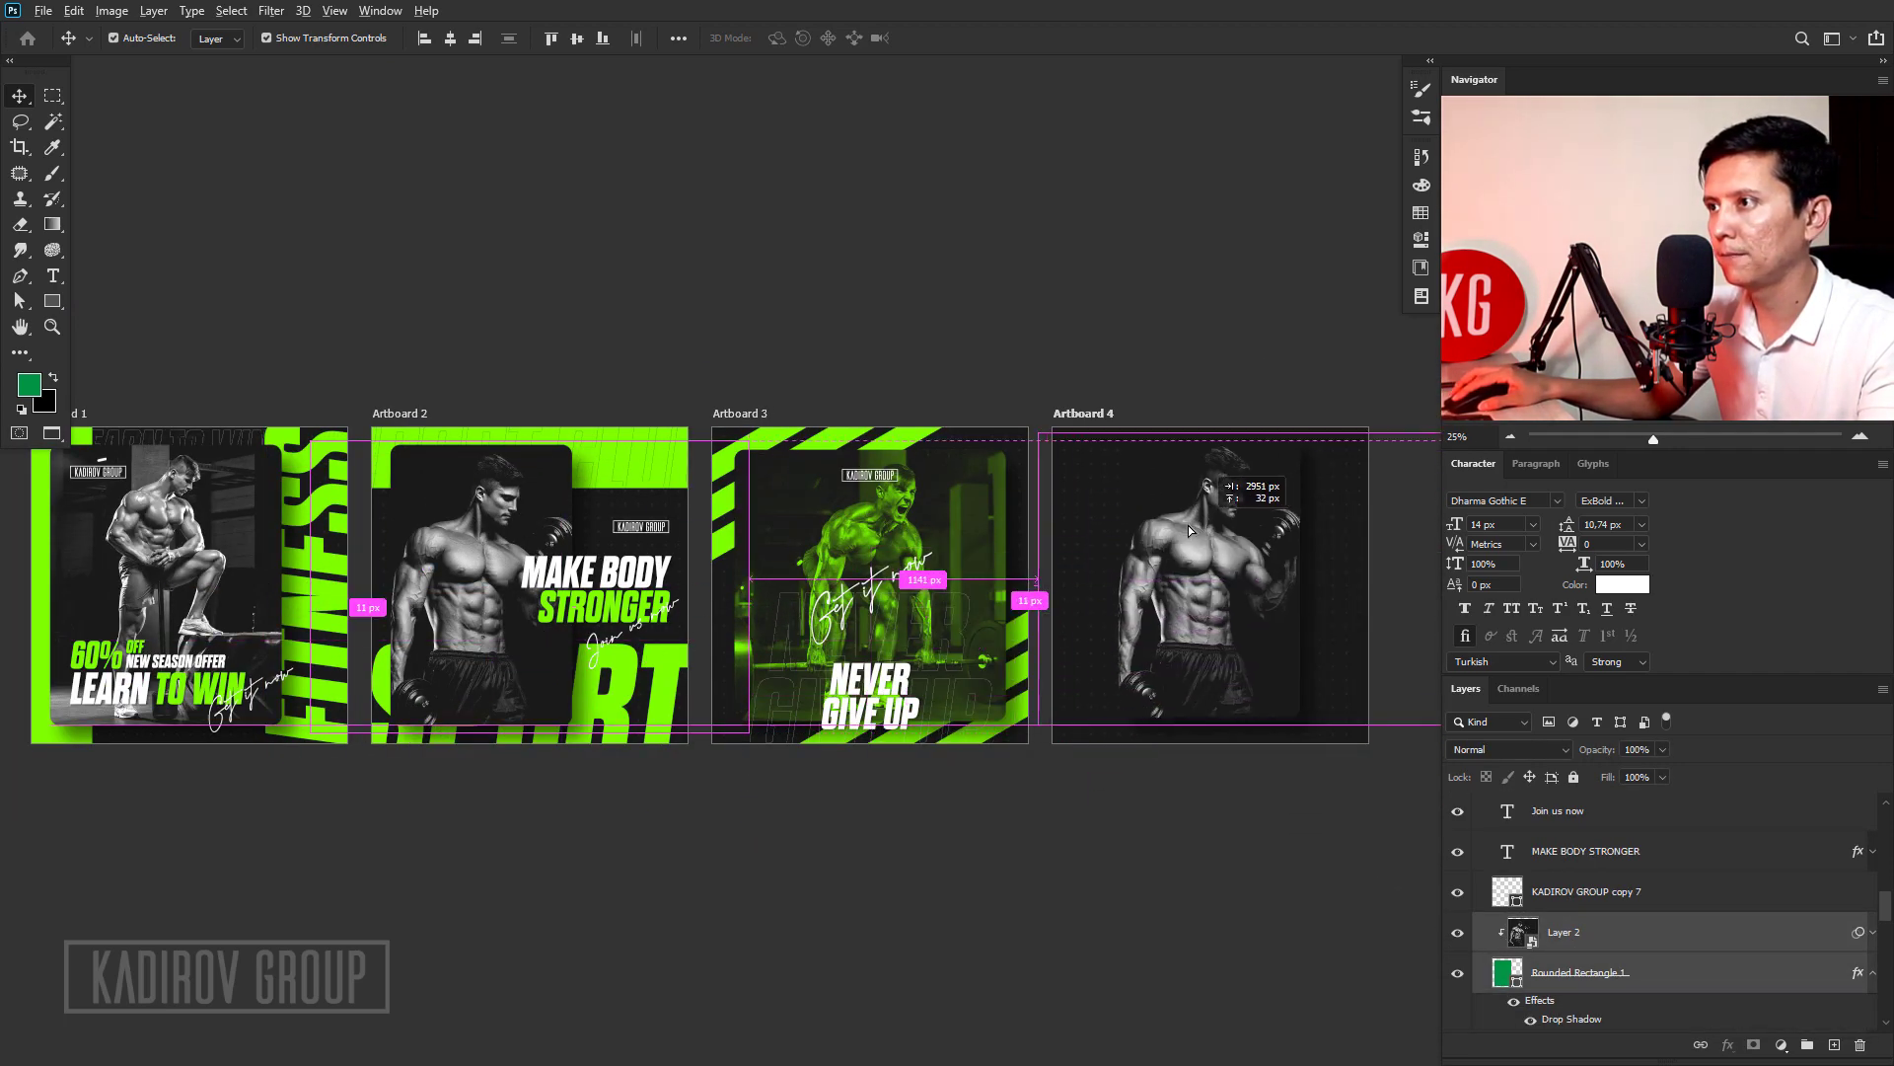
{"action": "left_click_drag", "start_coordinate": [1208, 589], "coordinate": [1004, 648]}
{"action": "left_click", "coordinate": [1004, 648], "text": "ctrl"}
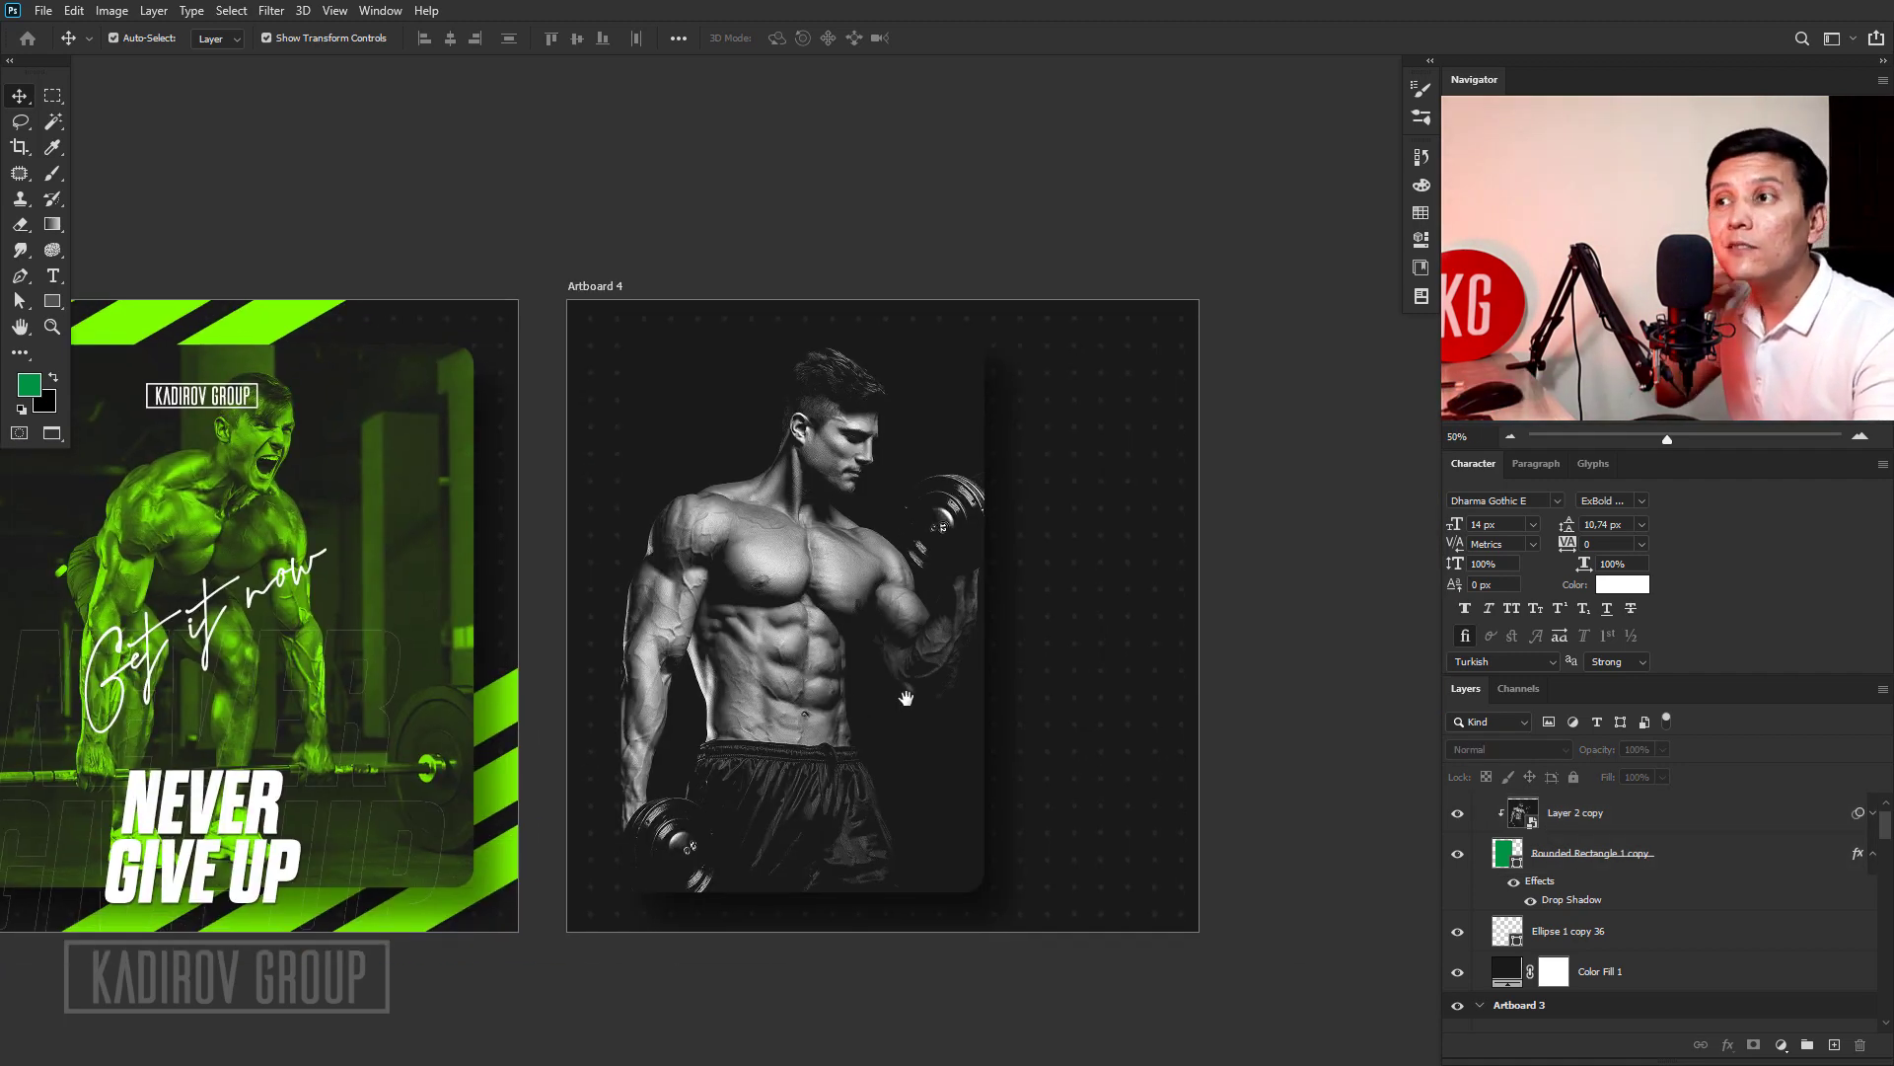
Shrink the copied card to about 81% and shift it slightly left.
{"action": "left_click", "coordinate": [905, 697]}
{"action": "left_click", "coordinate": [1608, 865]}
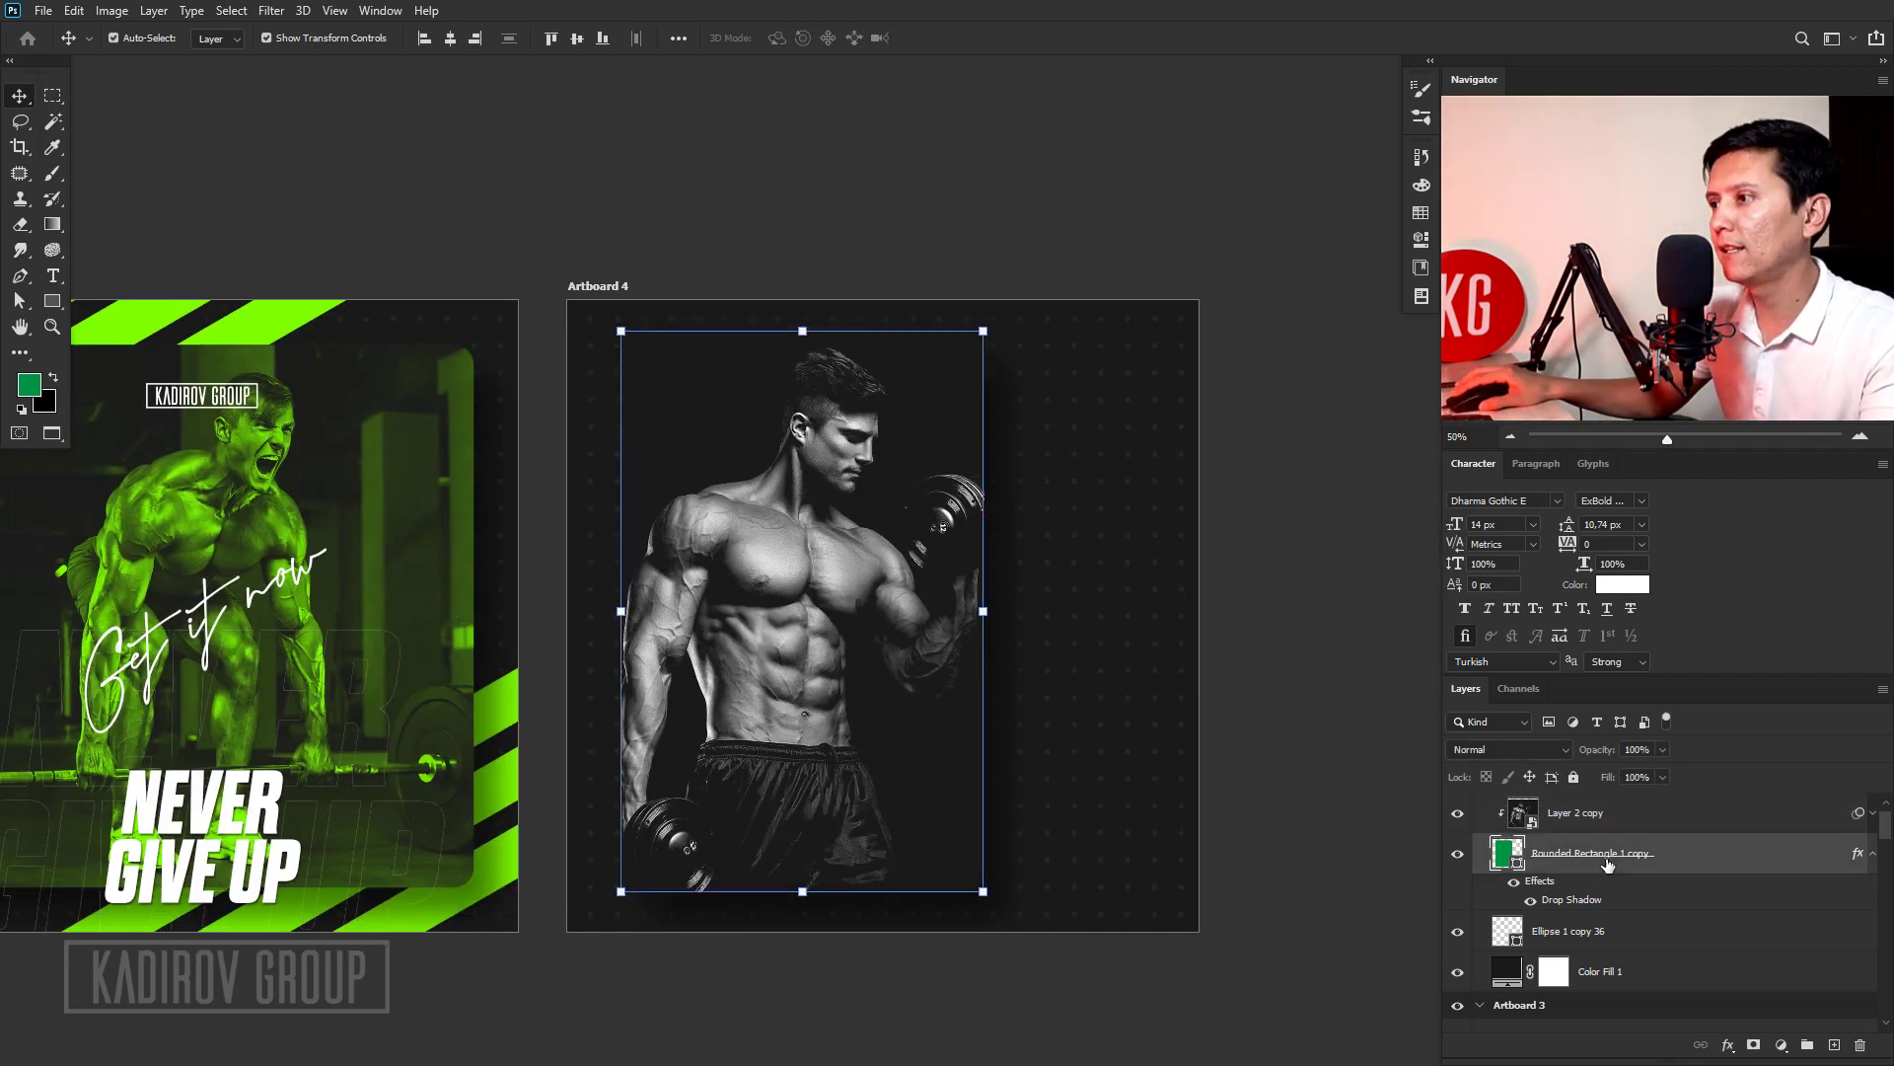
{"action": "key", "text": "ctrl+t"}
{"action": "left_click_drag", "start_coordinate": [983, 891], "coordinate": [915, 785]}
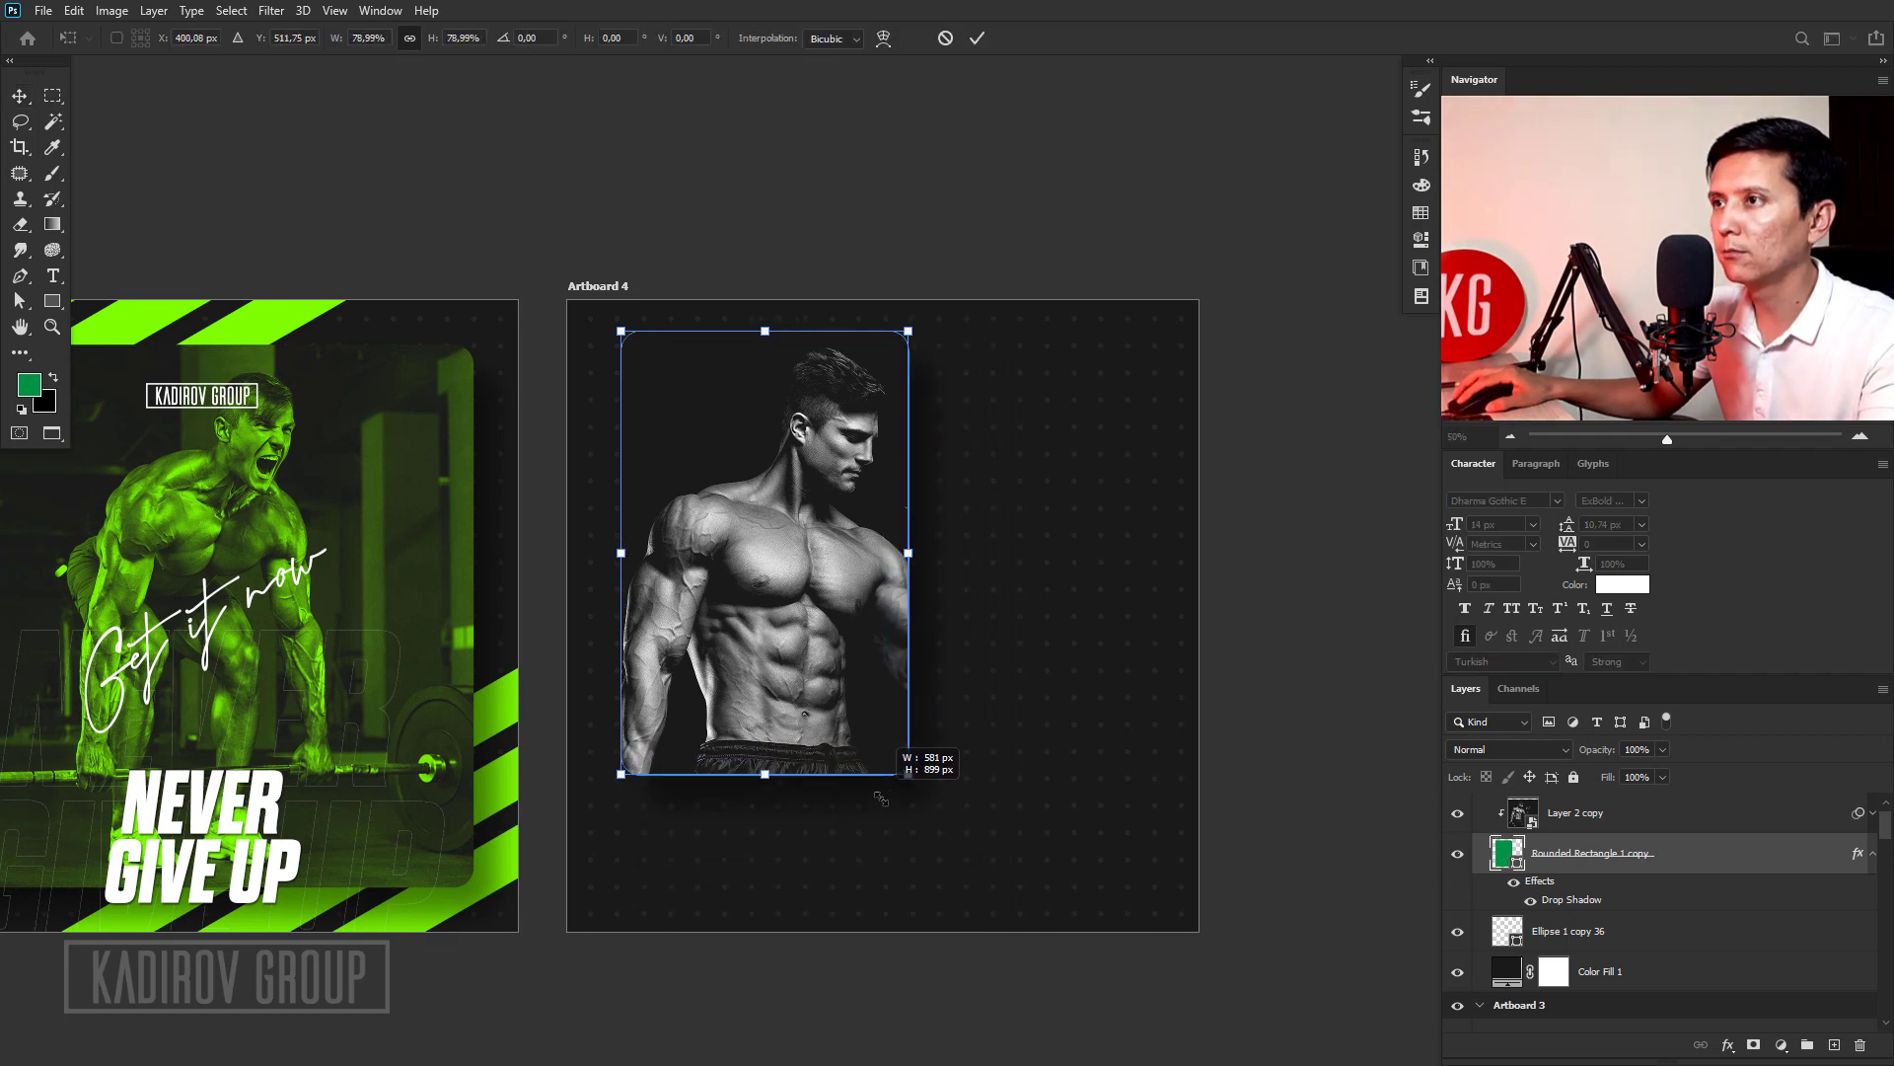
{"action": "key", "text": "Return"}
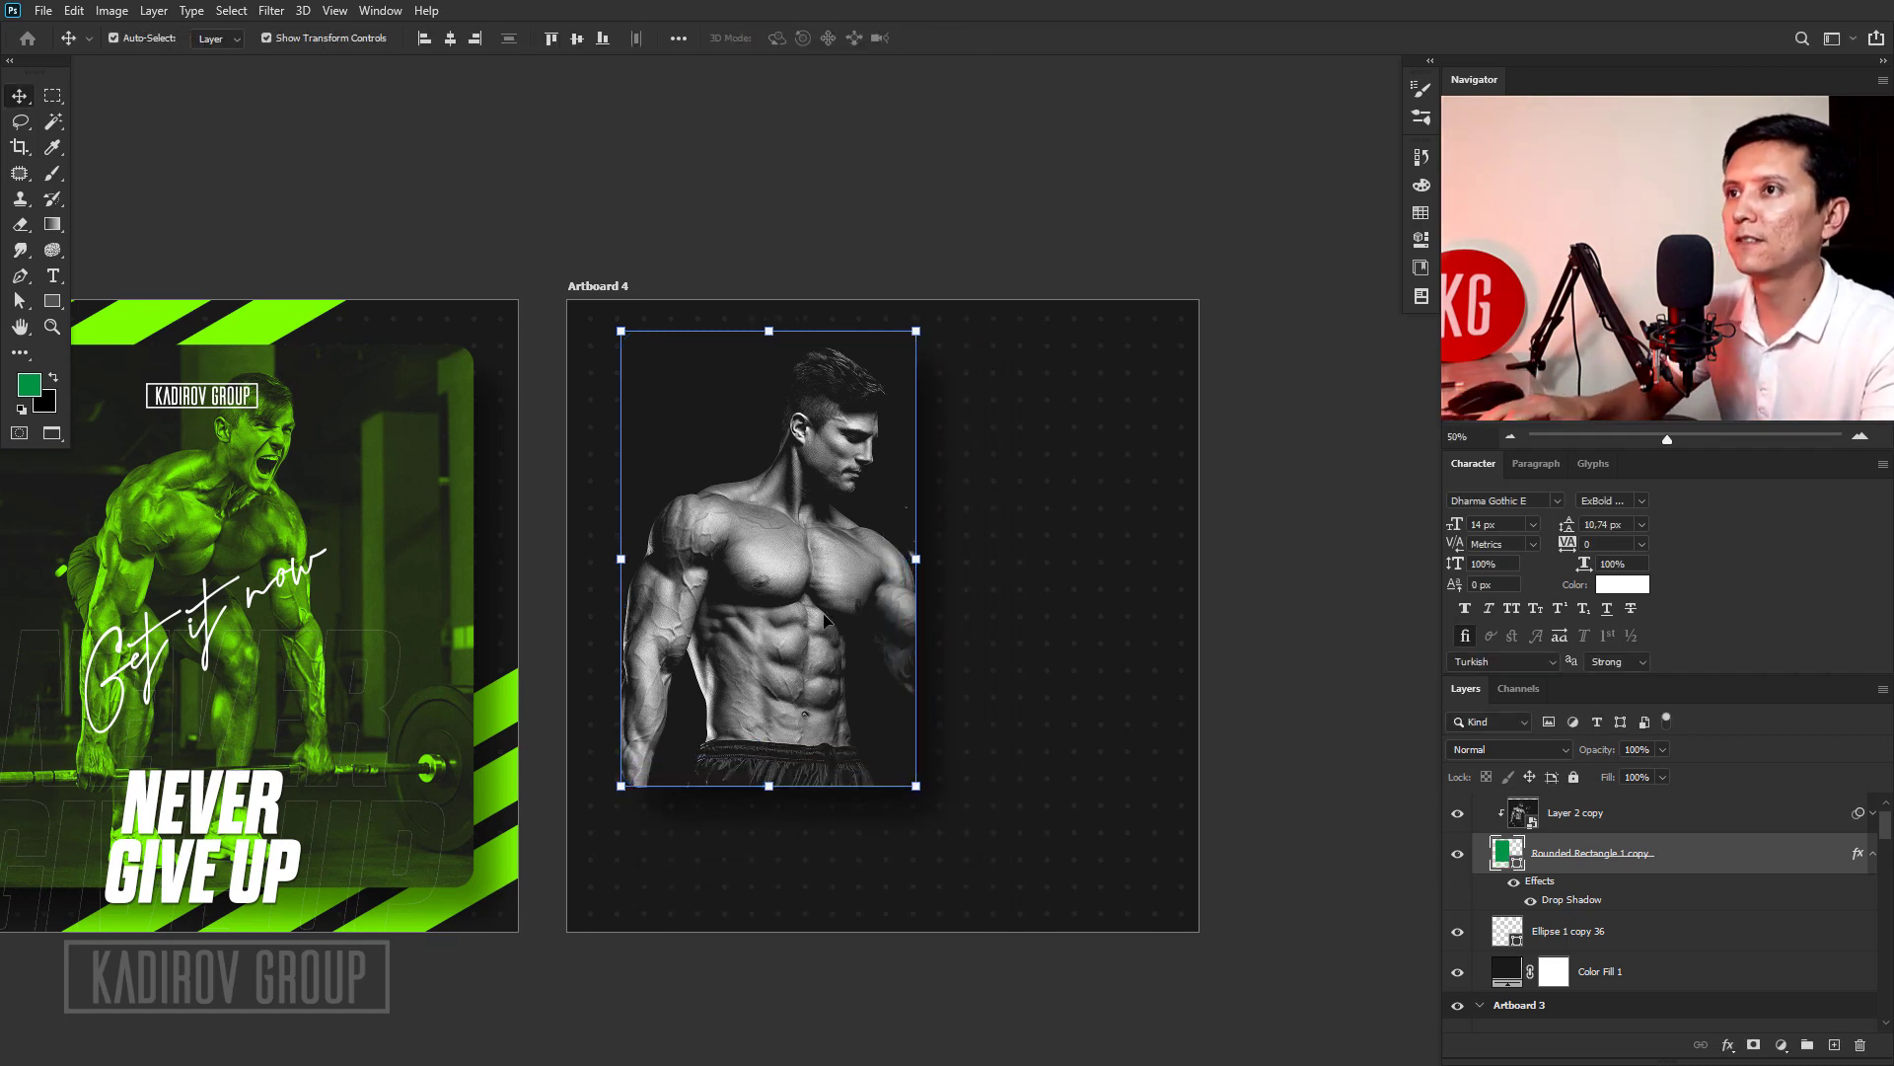
{"action": "left_click_drag", "start_coordinate": [837, 631], "coordinate": [813, 637]}
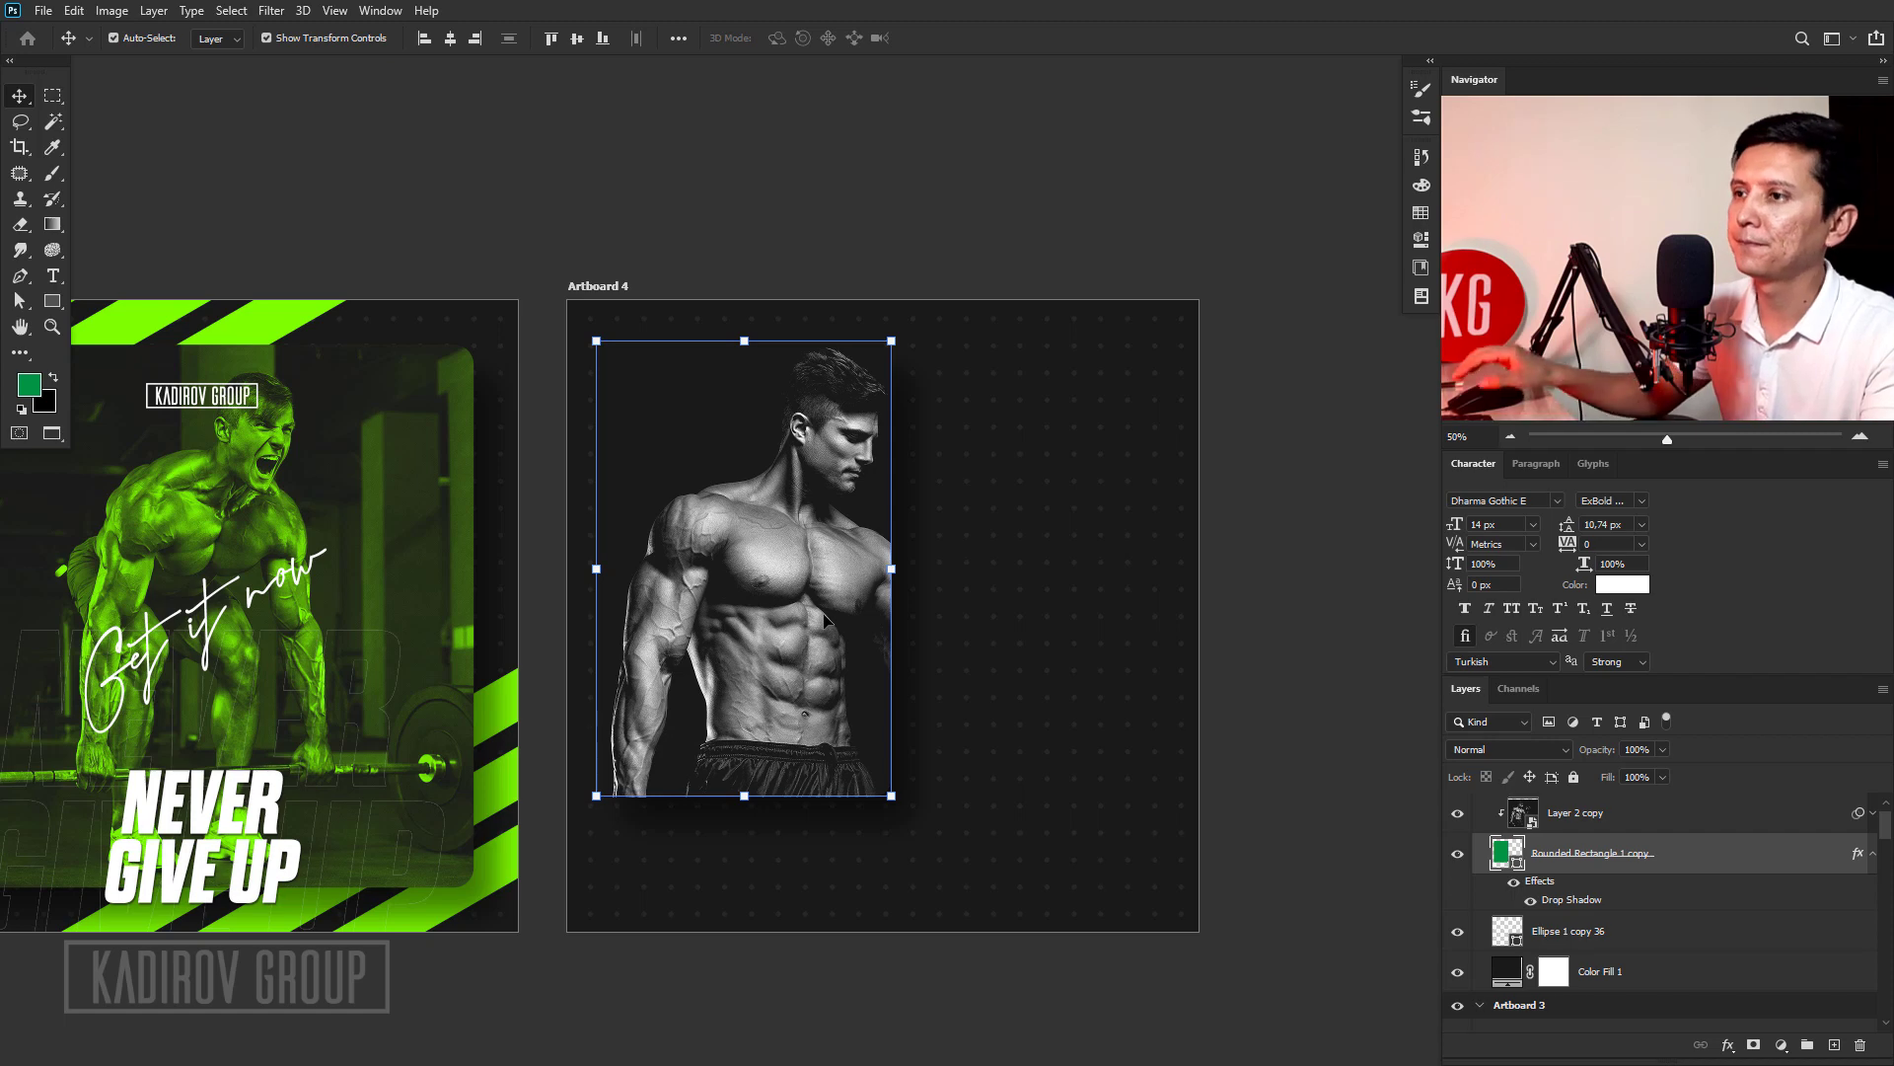
Place the new dumbbell photo over the card and duplicate the card rectangle.
{"action": "left_click", "coordinate": [1657, 817]}
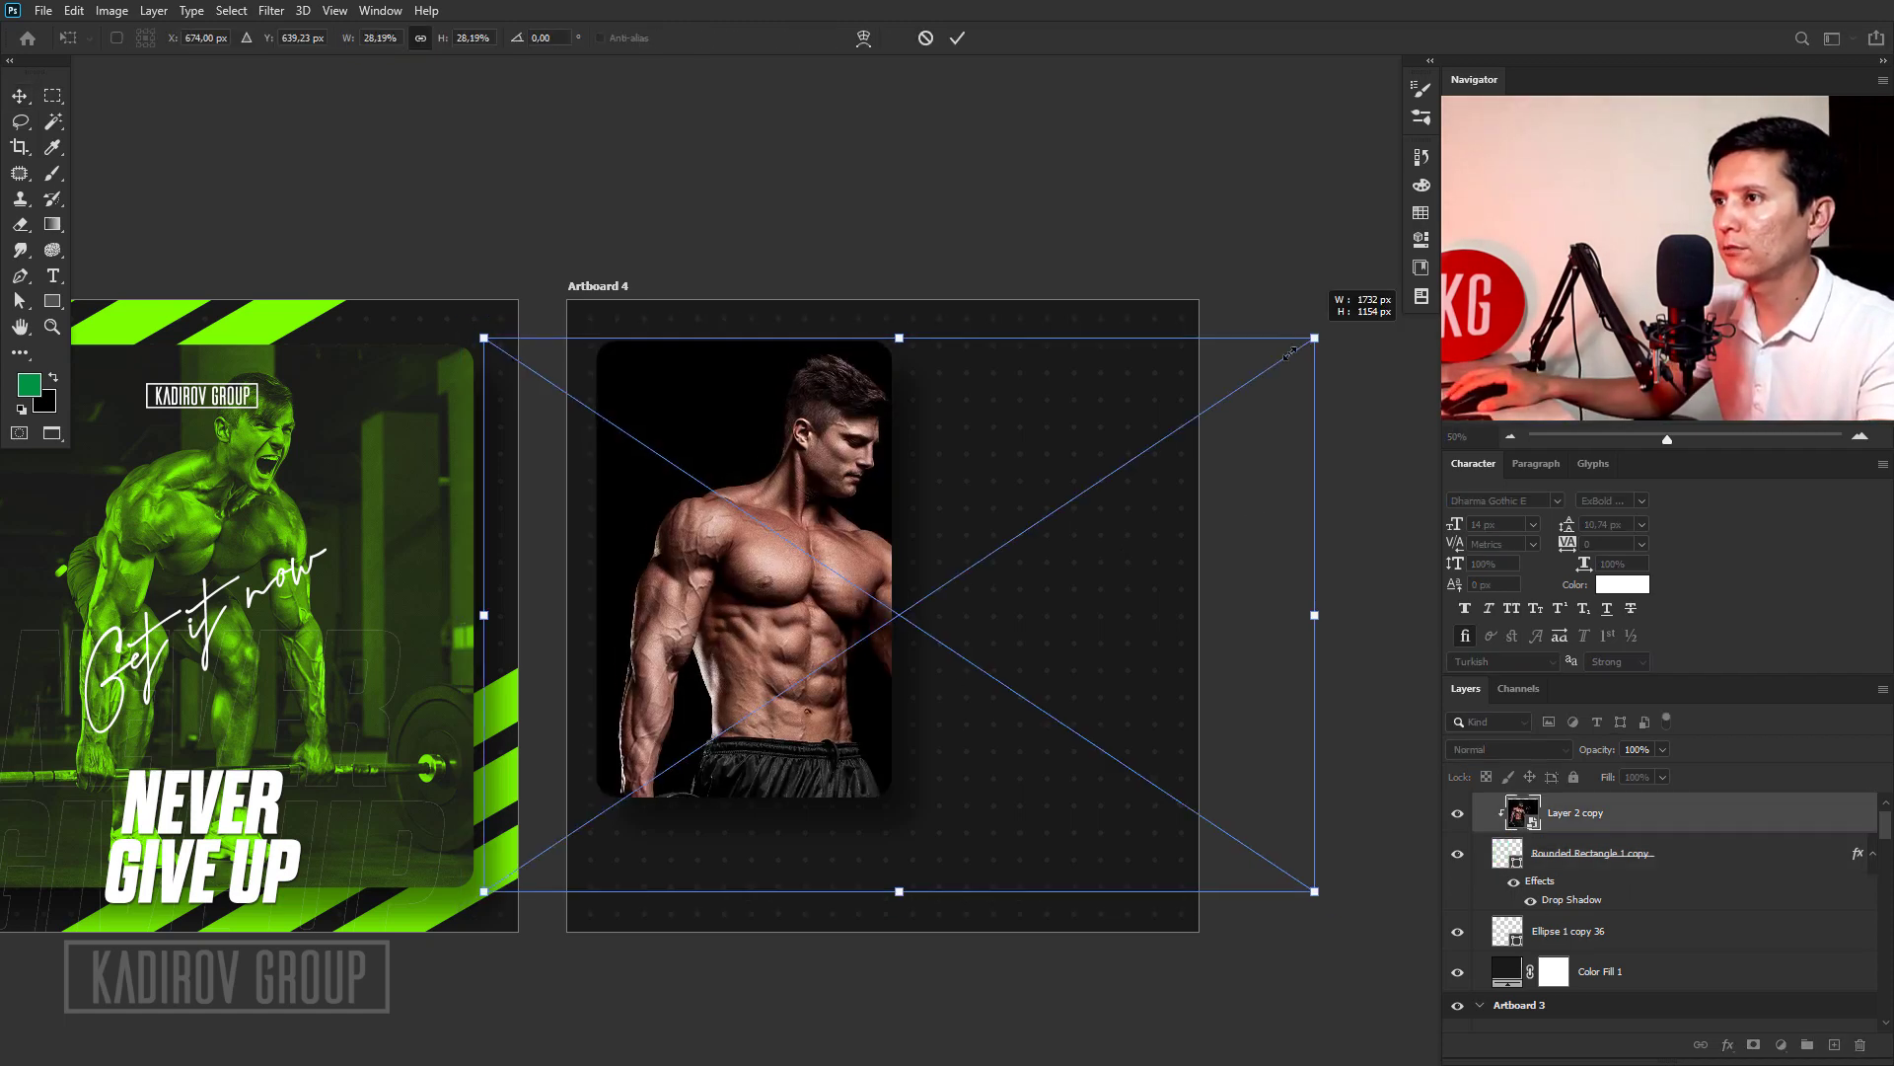
{"action": "left_click_drag", "start_coordinate": [1070, 671], "coordinate": [943, 624]}
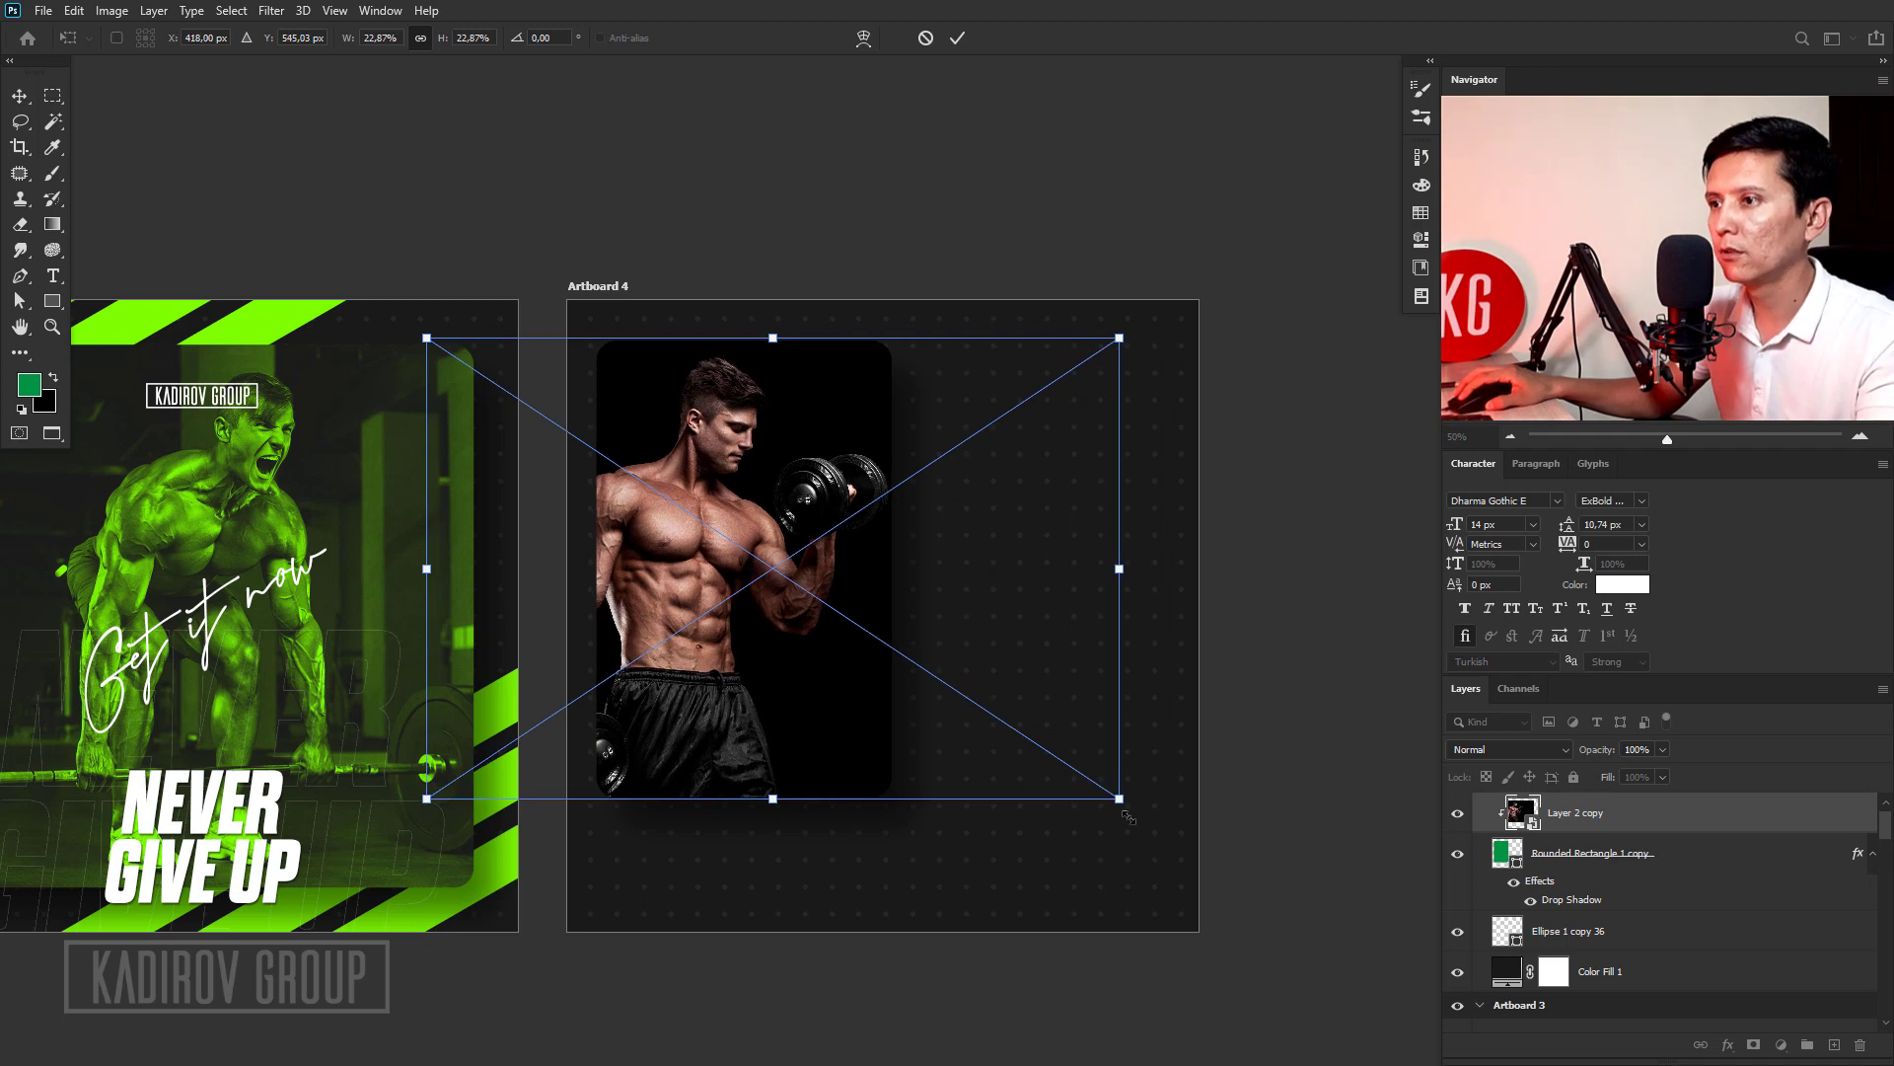
{"action": "key", "text": "Return"}
{"action": "left_click", "coordinate": [1558, 836]}
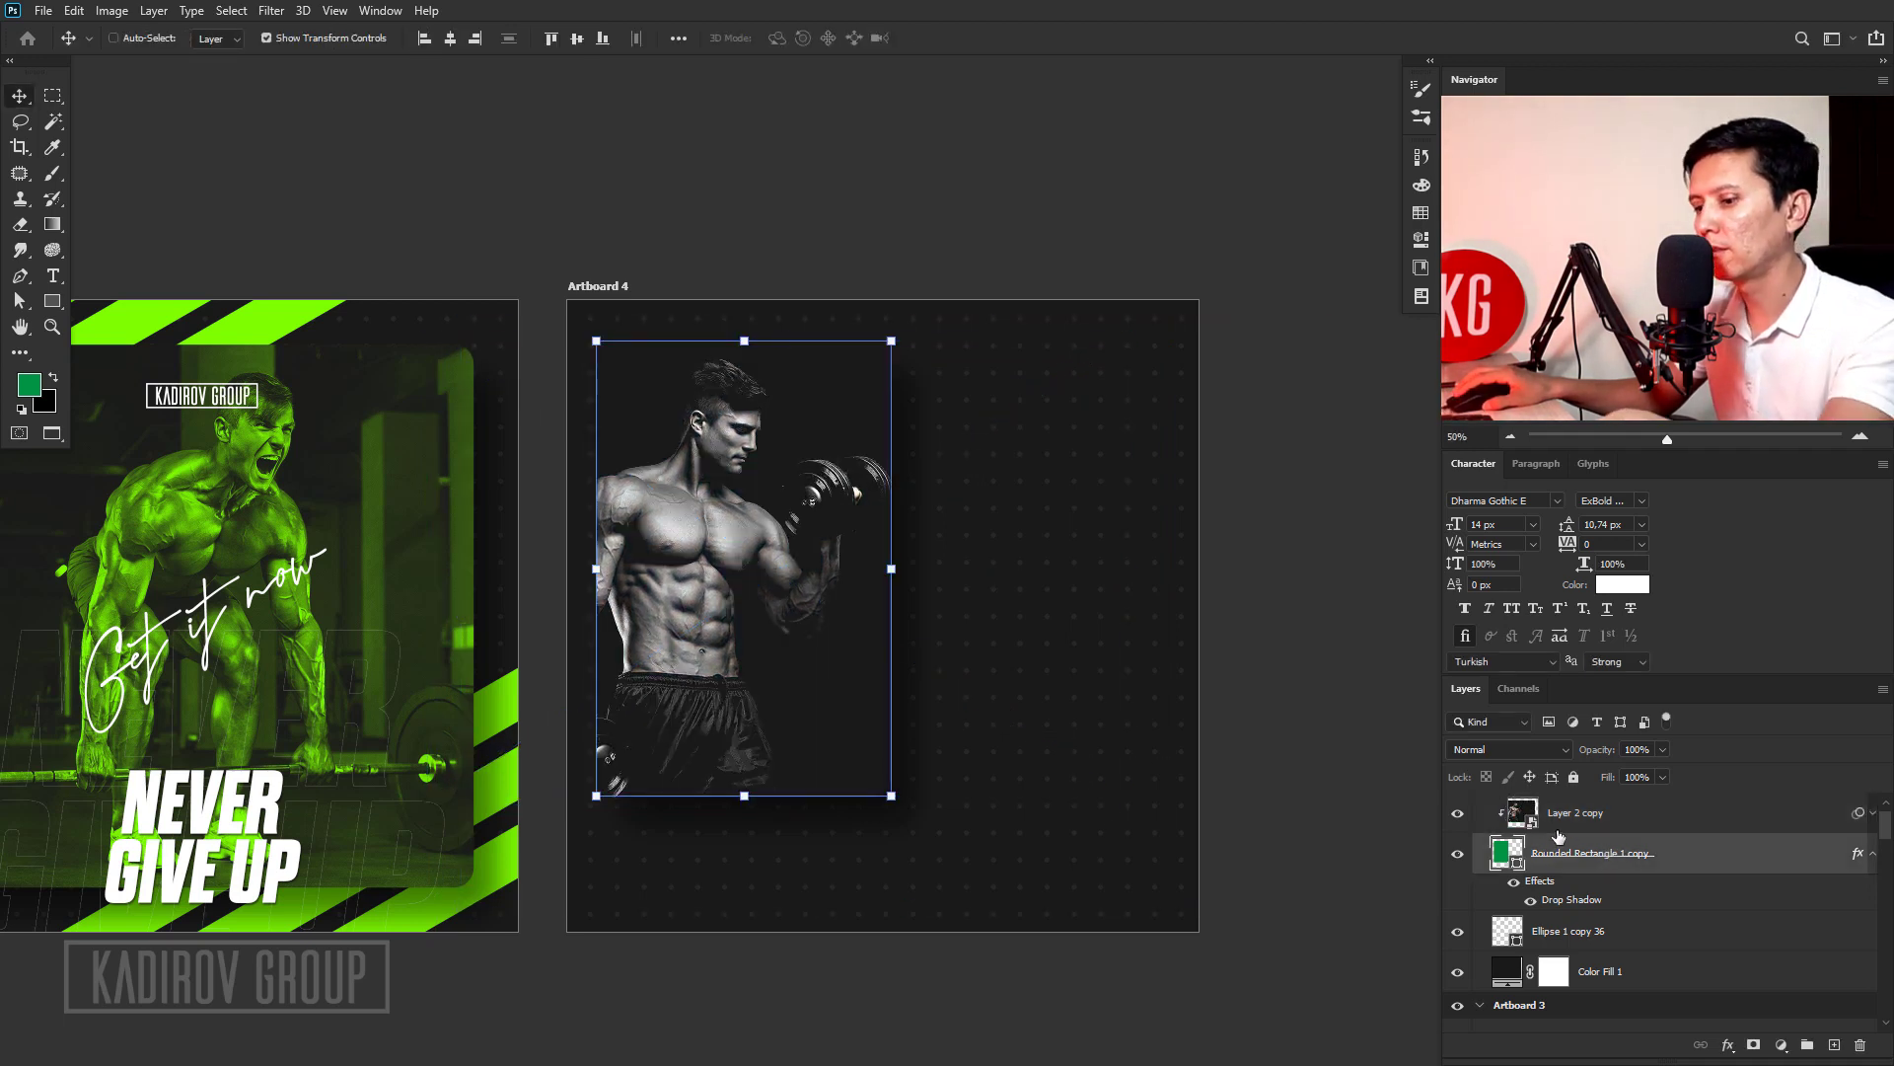
{"action": "key", "text": "ctrl"}
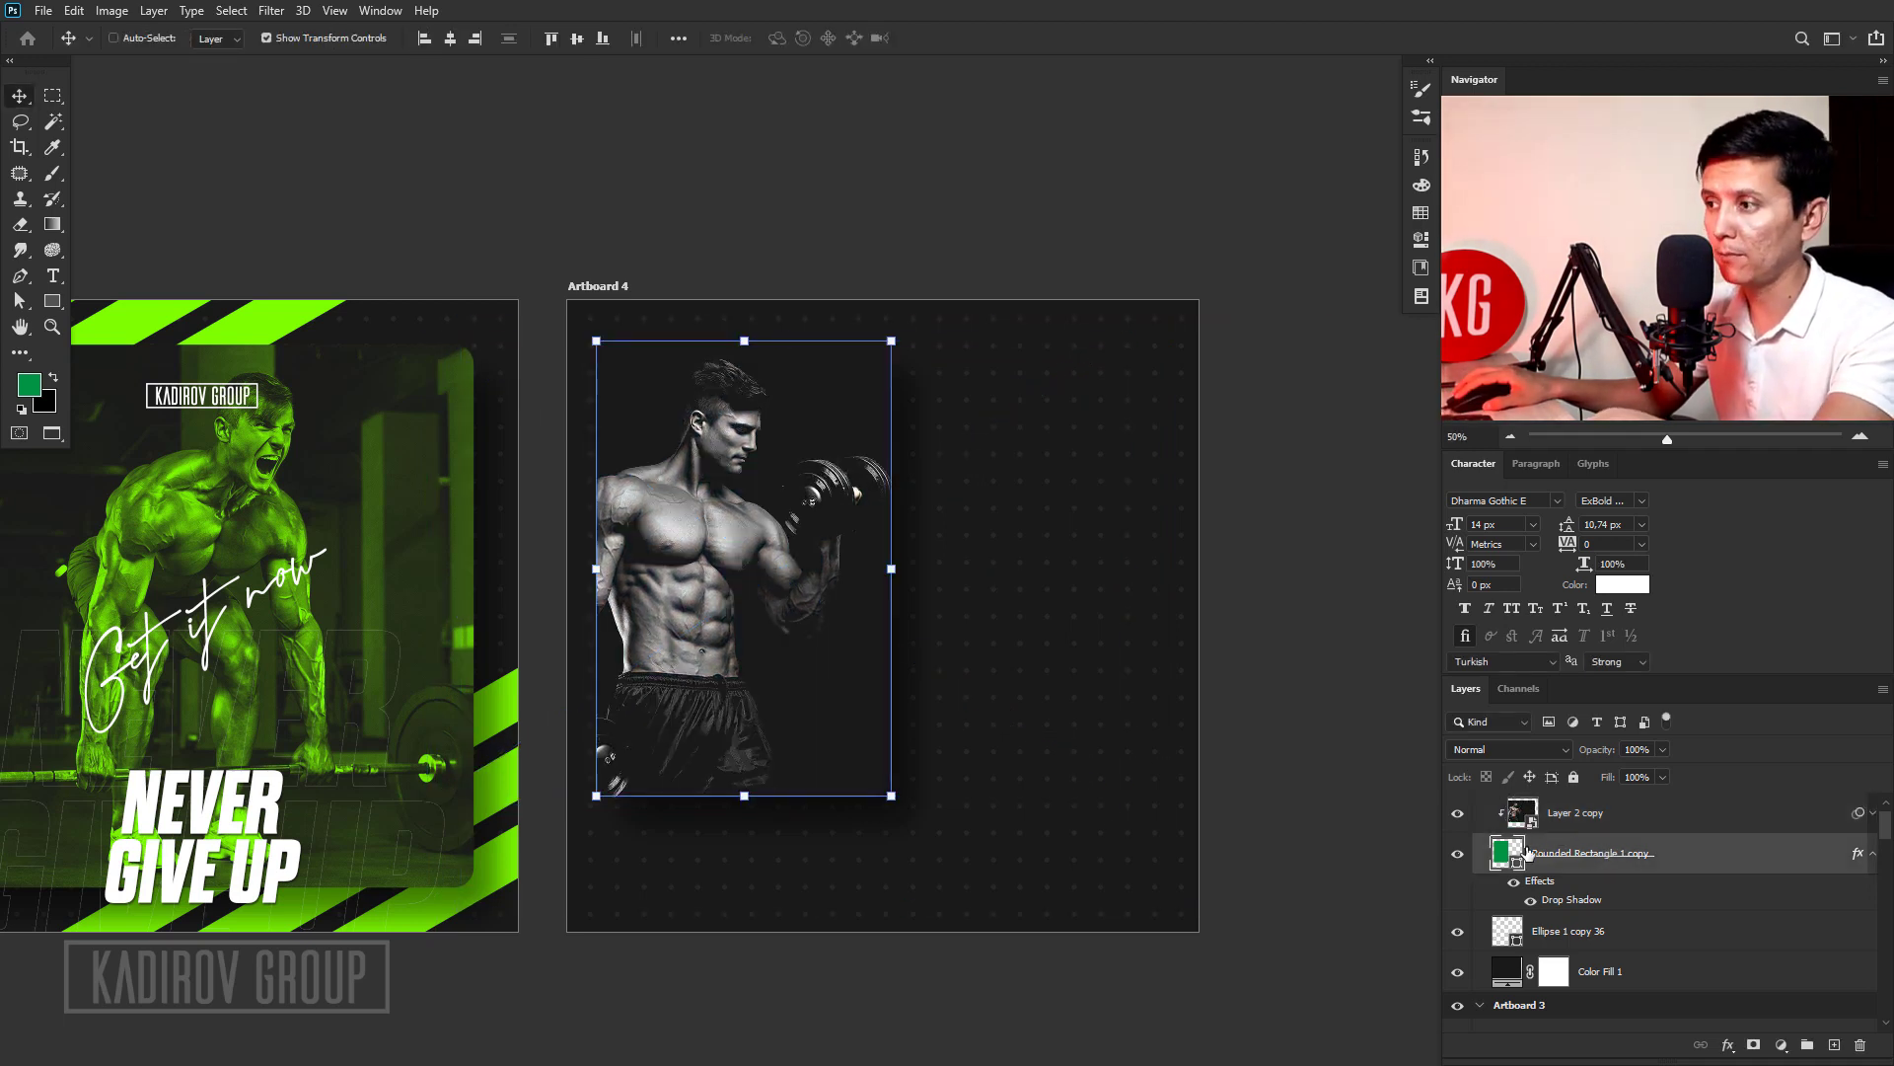
{"action": "key", "text": "ctrl+j"}
Move the green card copy into Artboard 4's right half.
{"action": "left_click", "coordinate": [1583, 942]}
{"action": "key", "text": "ctrl+t"}
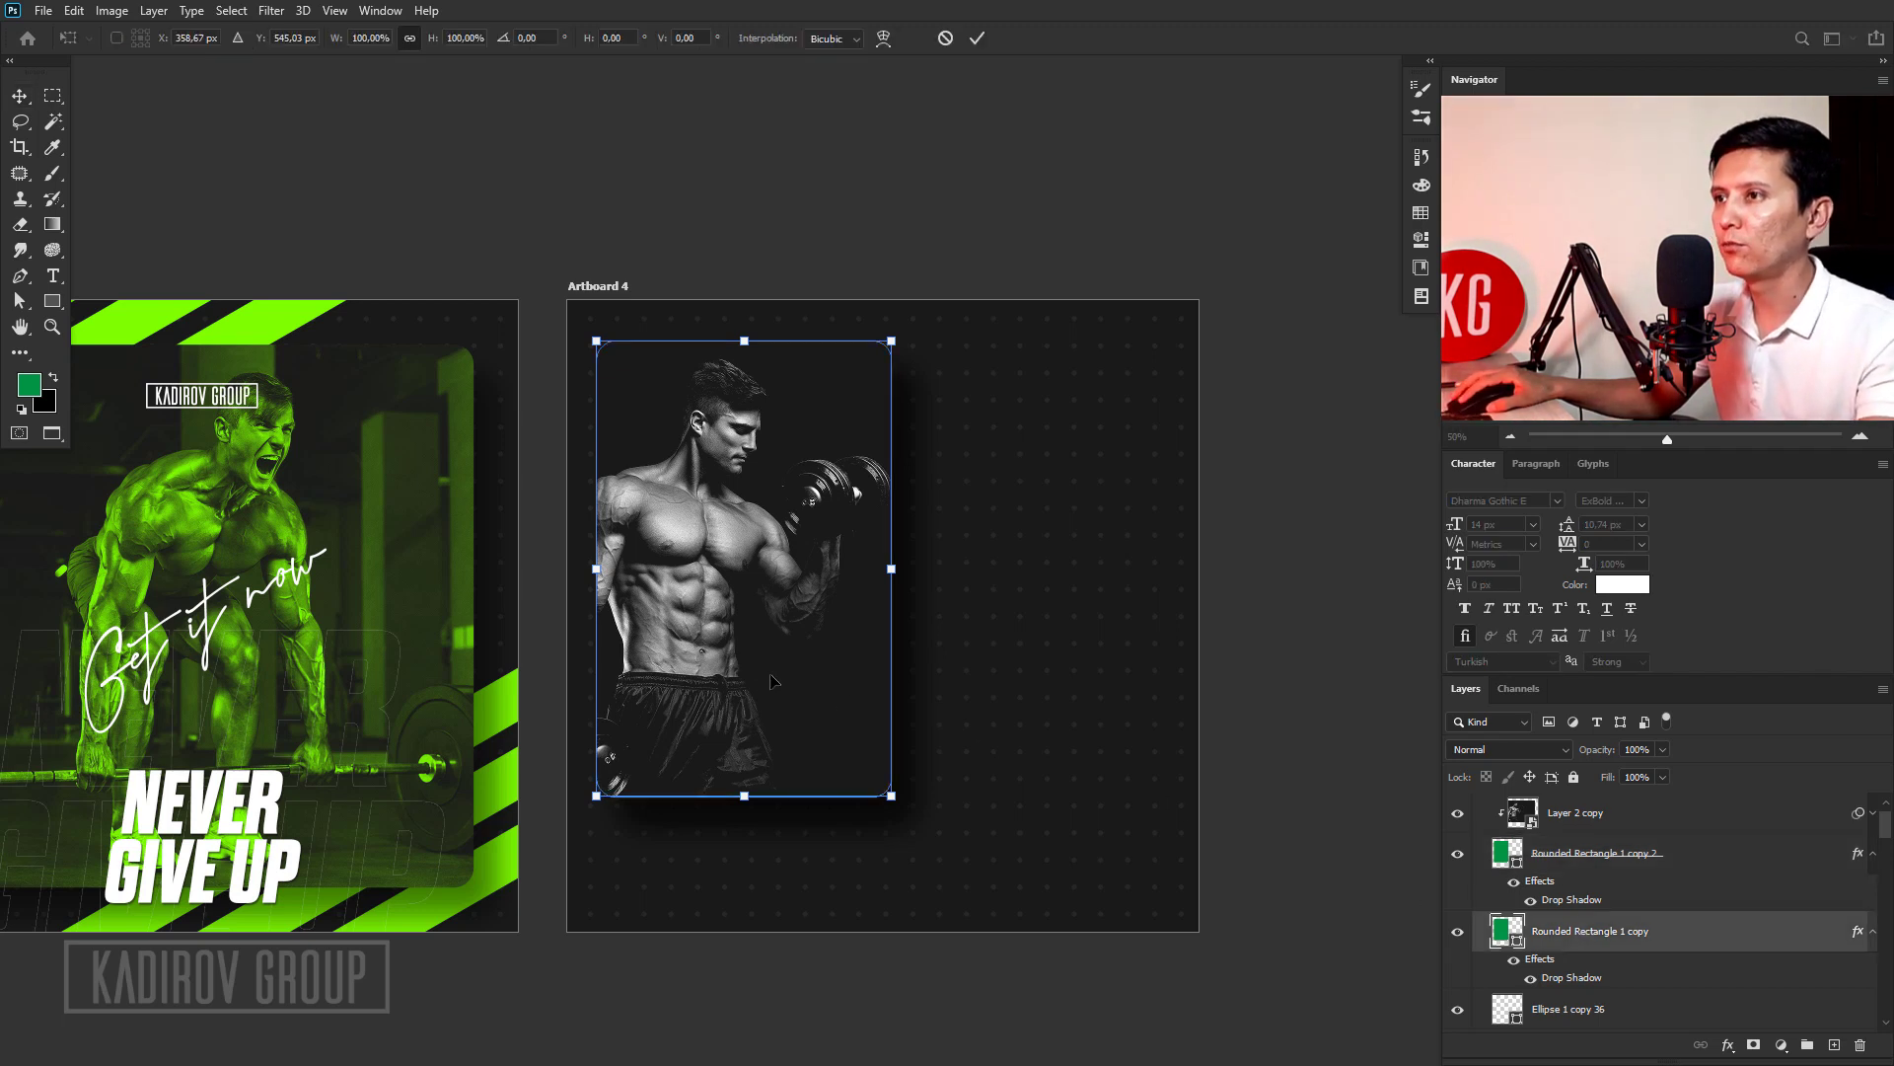
{"action": "left_click_drag", "start_coordinate": [755, 679], "coordinate": [1067, 681]}
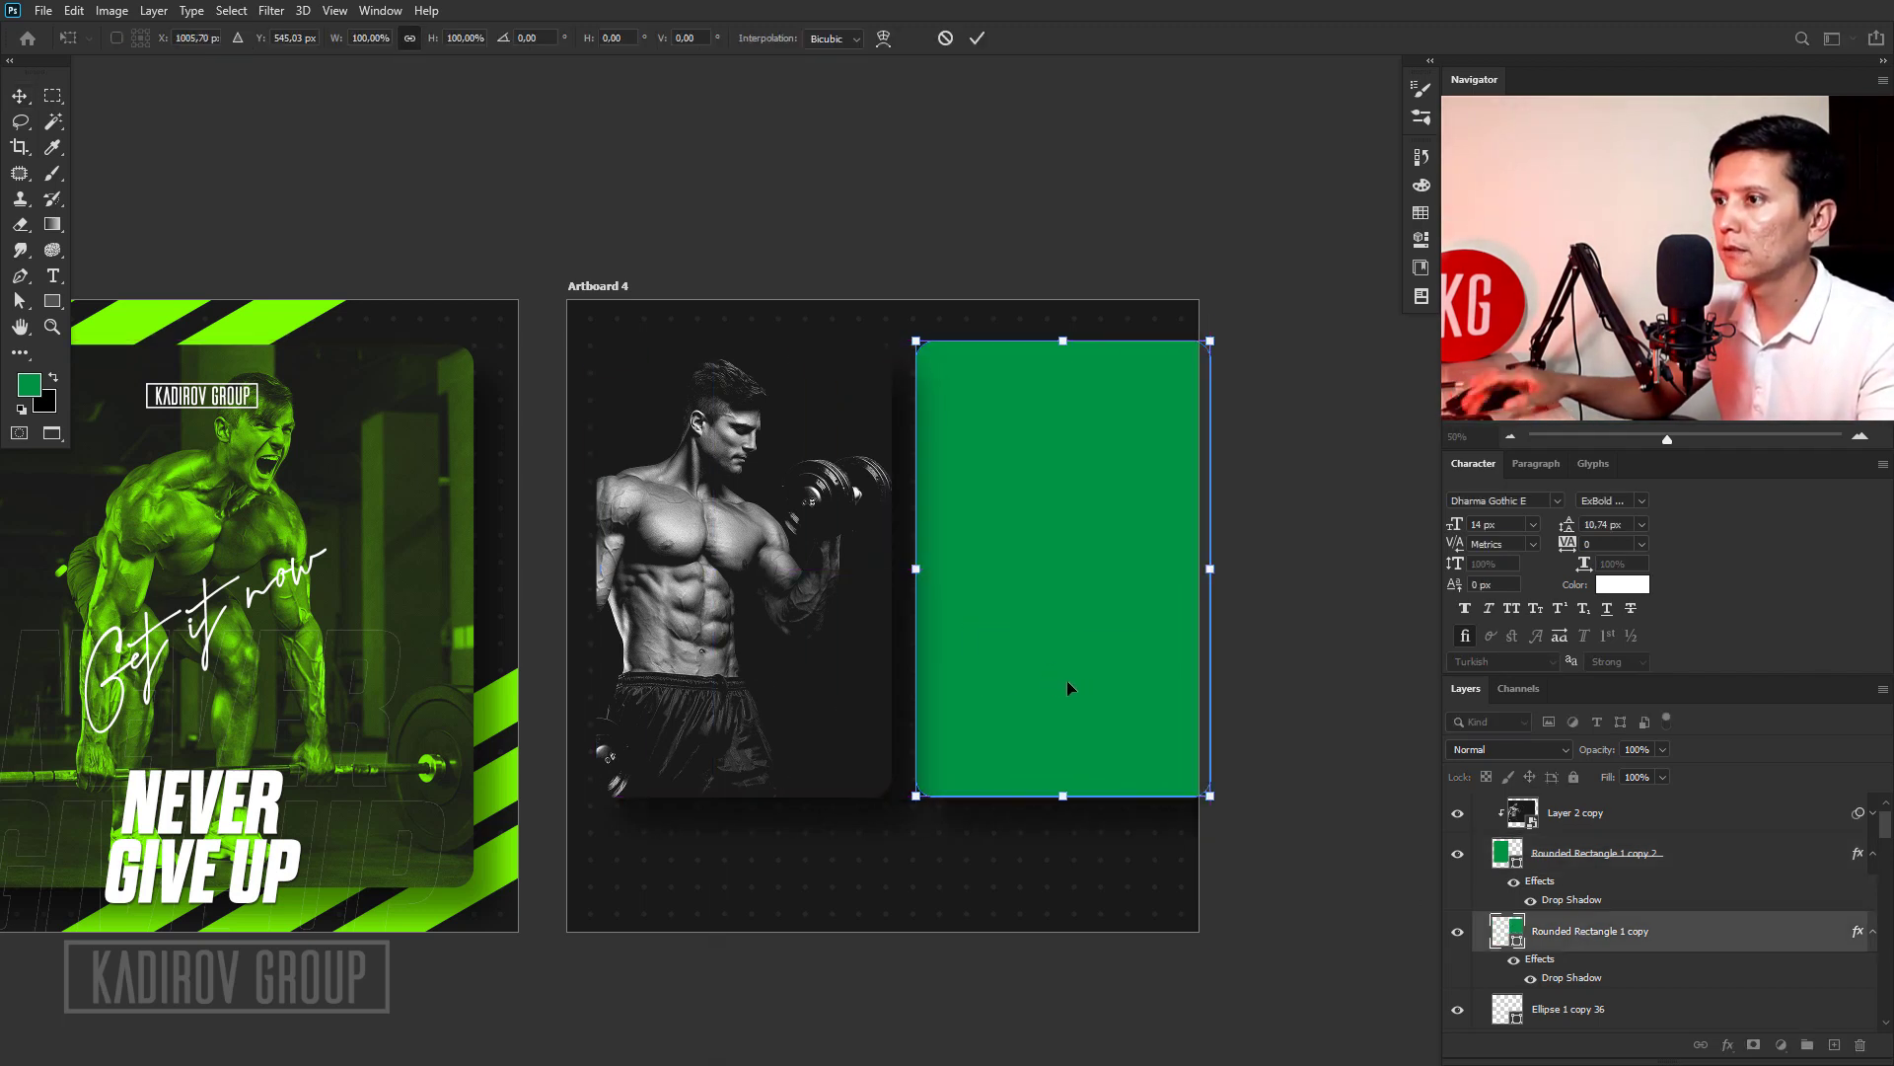
{"action": "key", "text": "Return"}
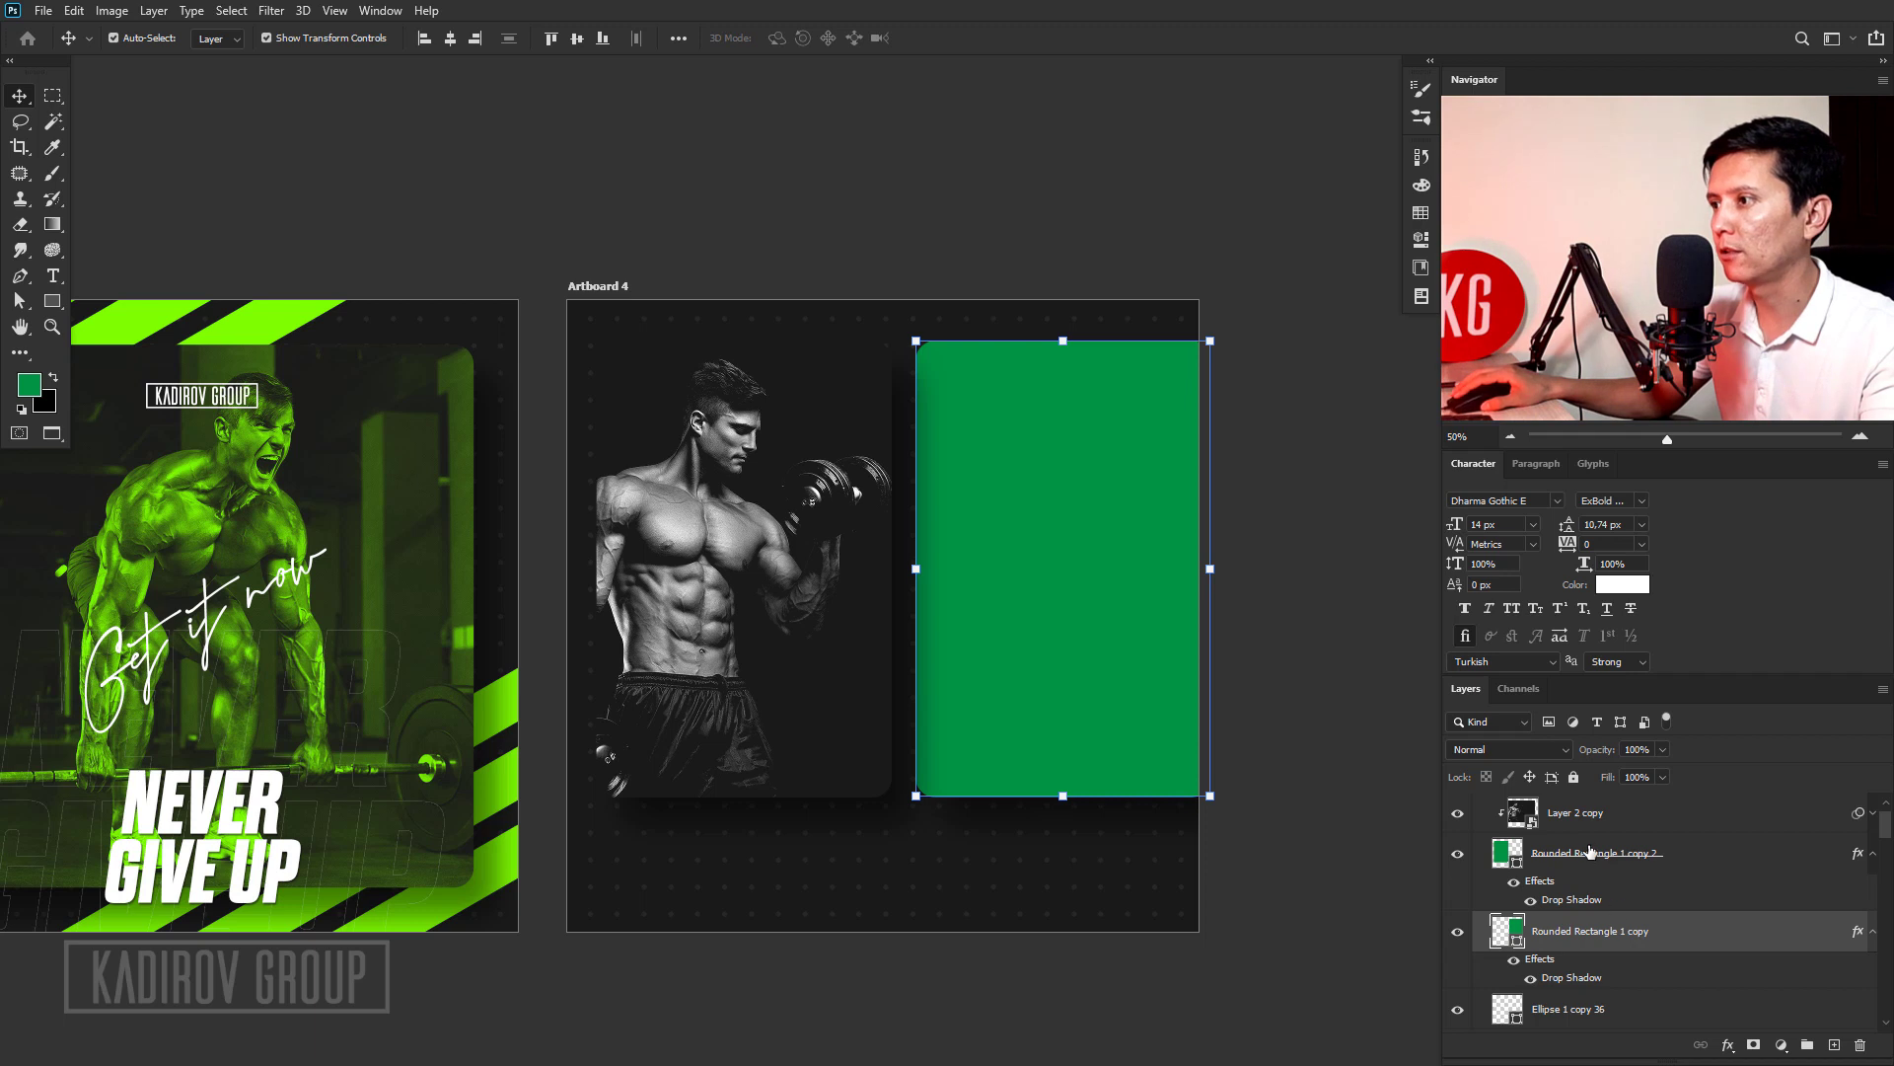
Make both cards narrower and nudge the green card right to open a gap.
{"action": "left_click", "coordinate": [1579, 863], "text": "shift"}
{"action": "left_click_drag", "start_coordinate": [1211, 568], "coordinate": [1150, 573]}
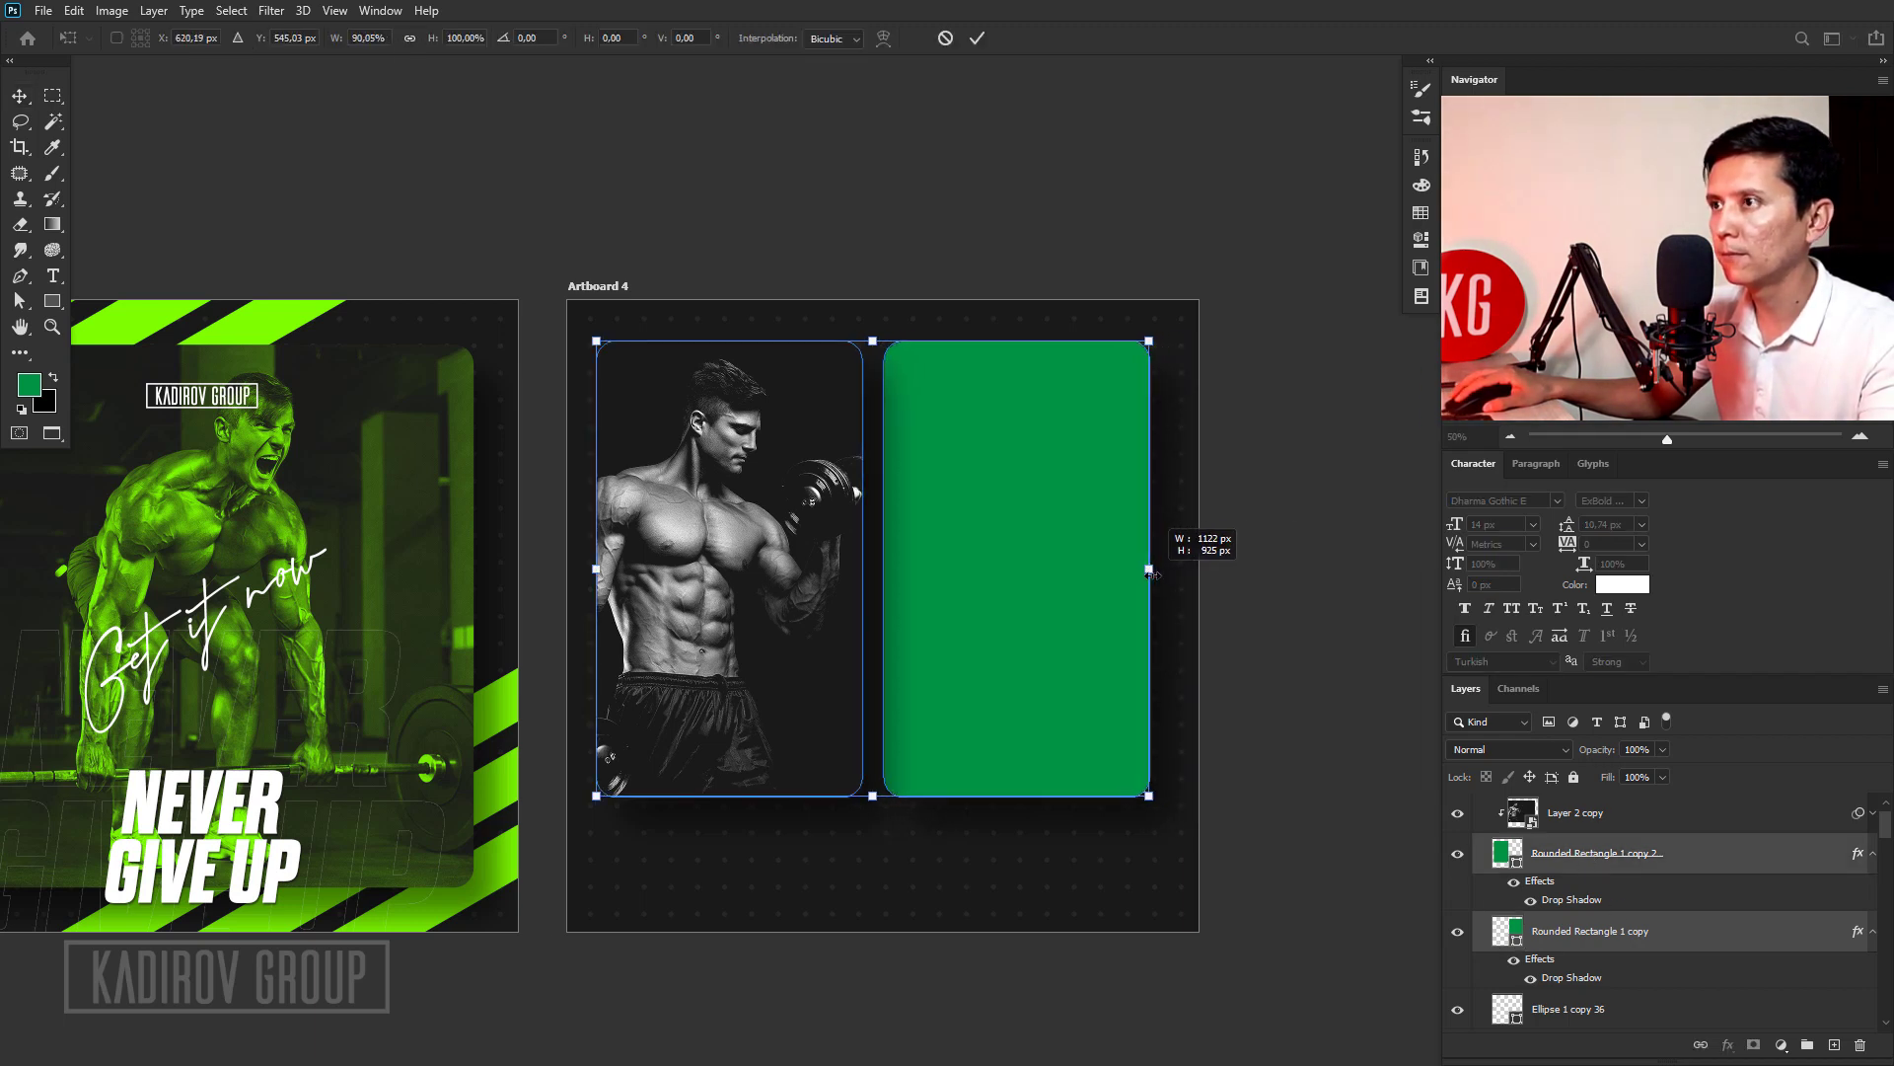
{"action": "key", "text": "Return"}
{"action": "left_click", "coordinate": [1087, 584]}
{"action": "key", "text": "shift+Right"}
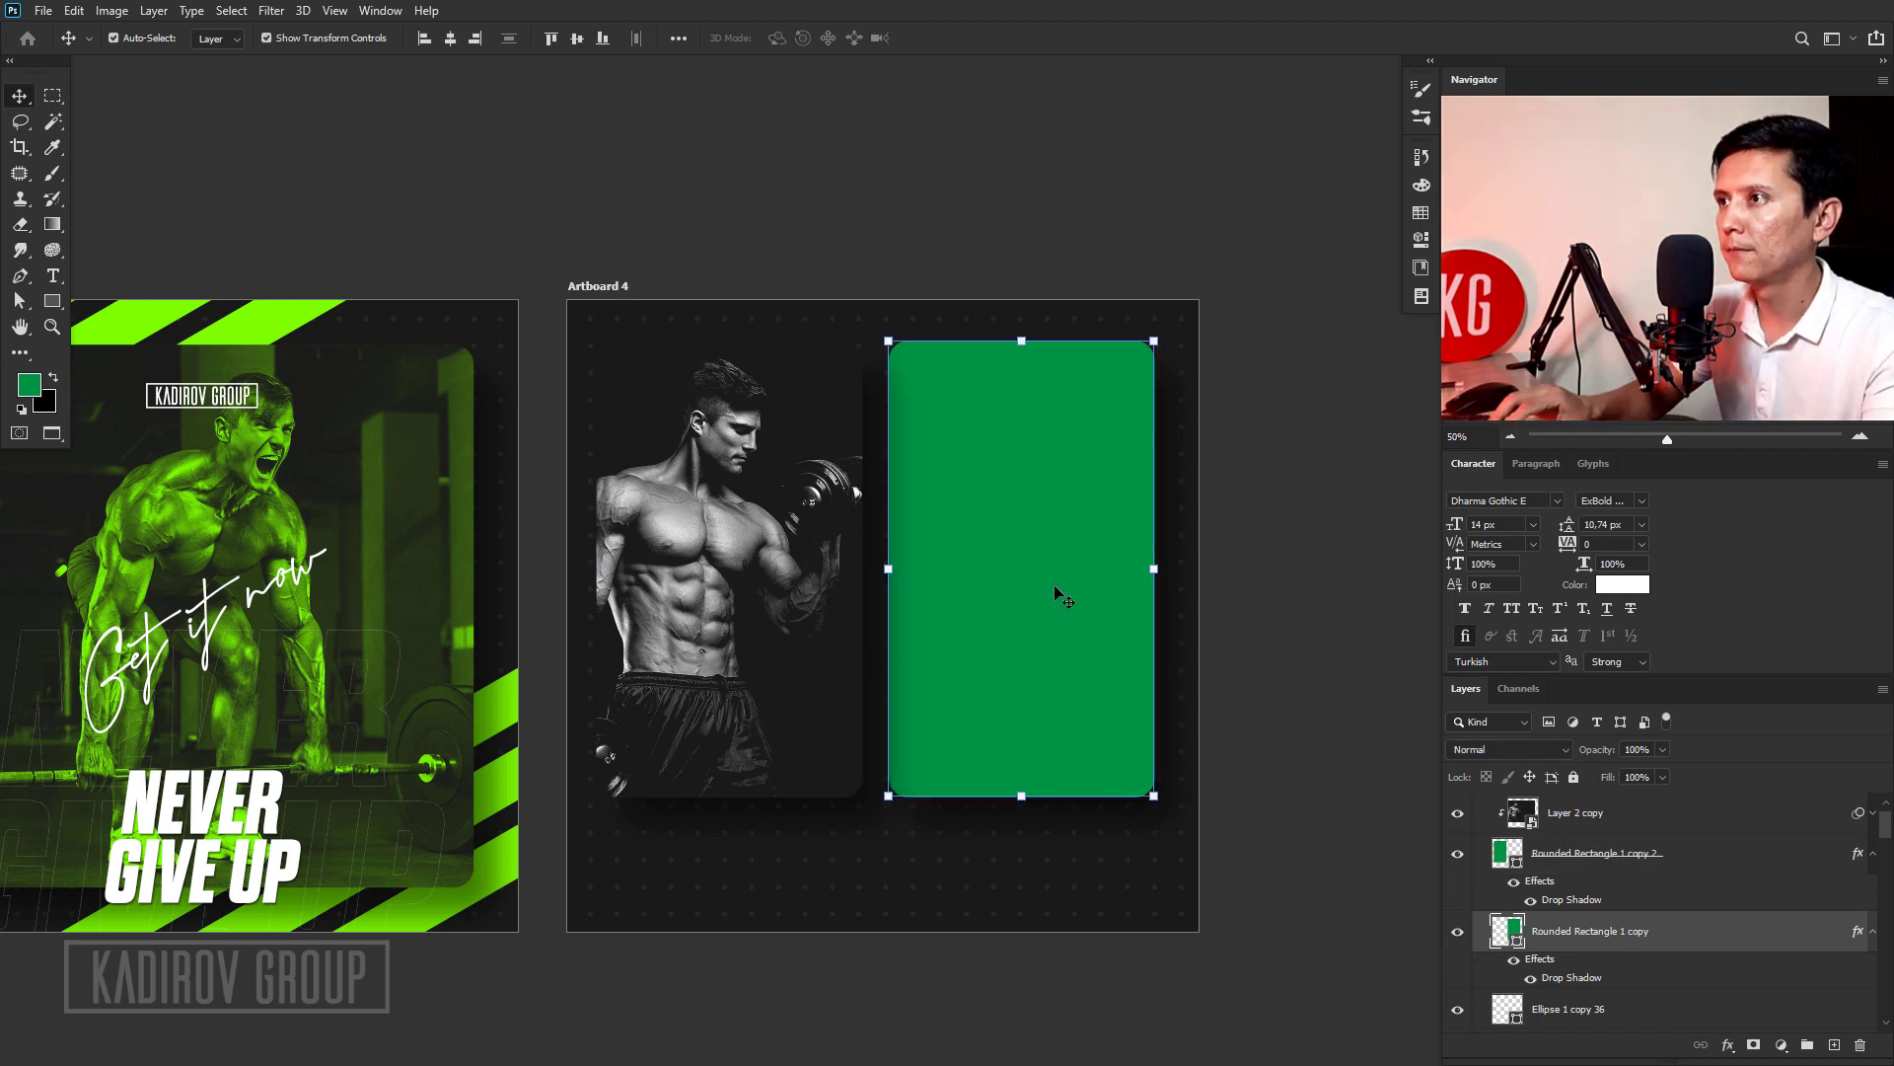
{"action": "key", "text": "shift+Right"}
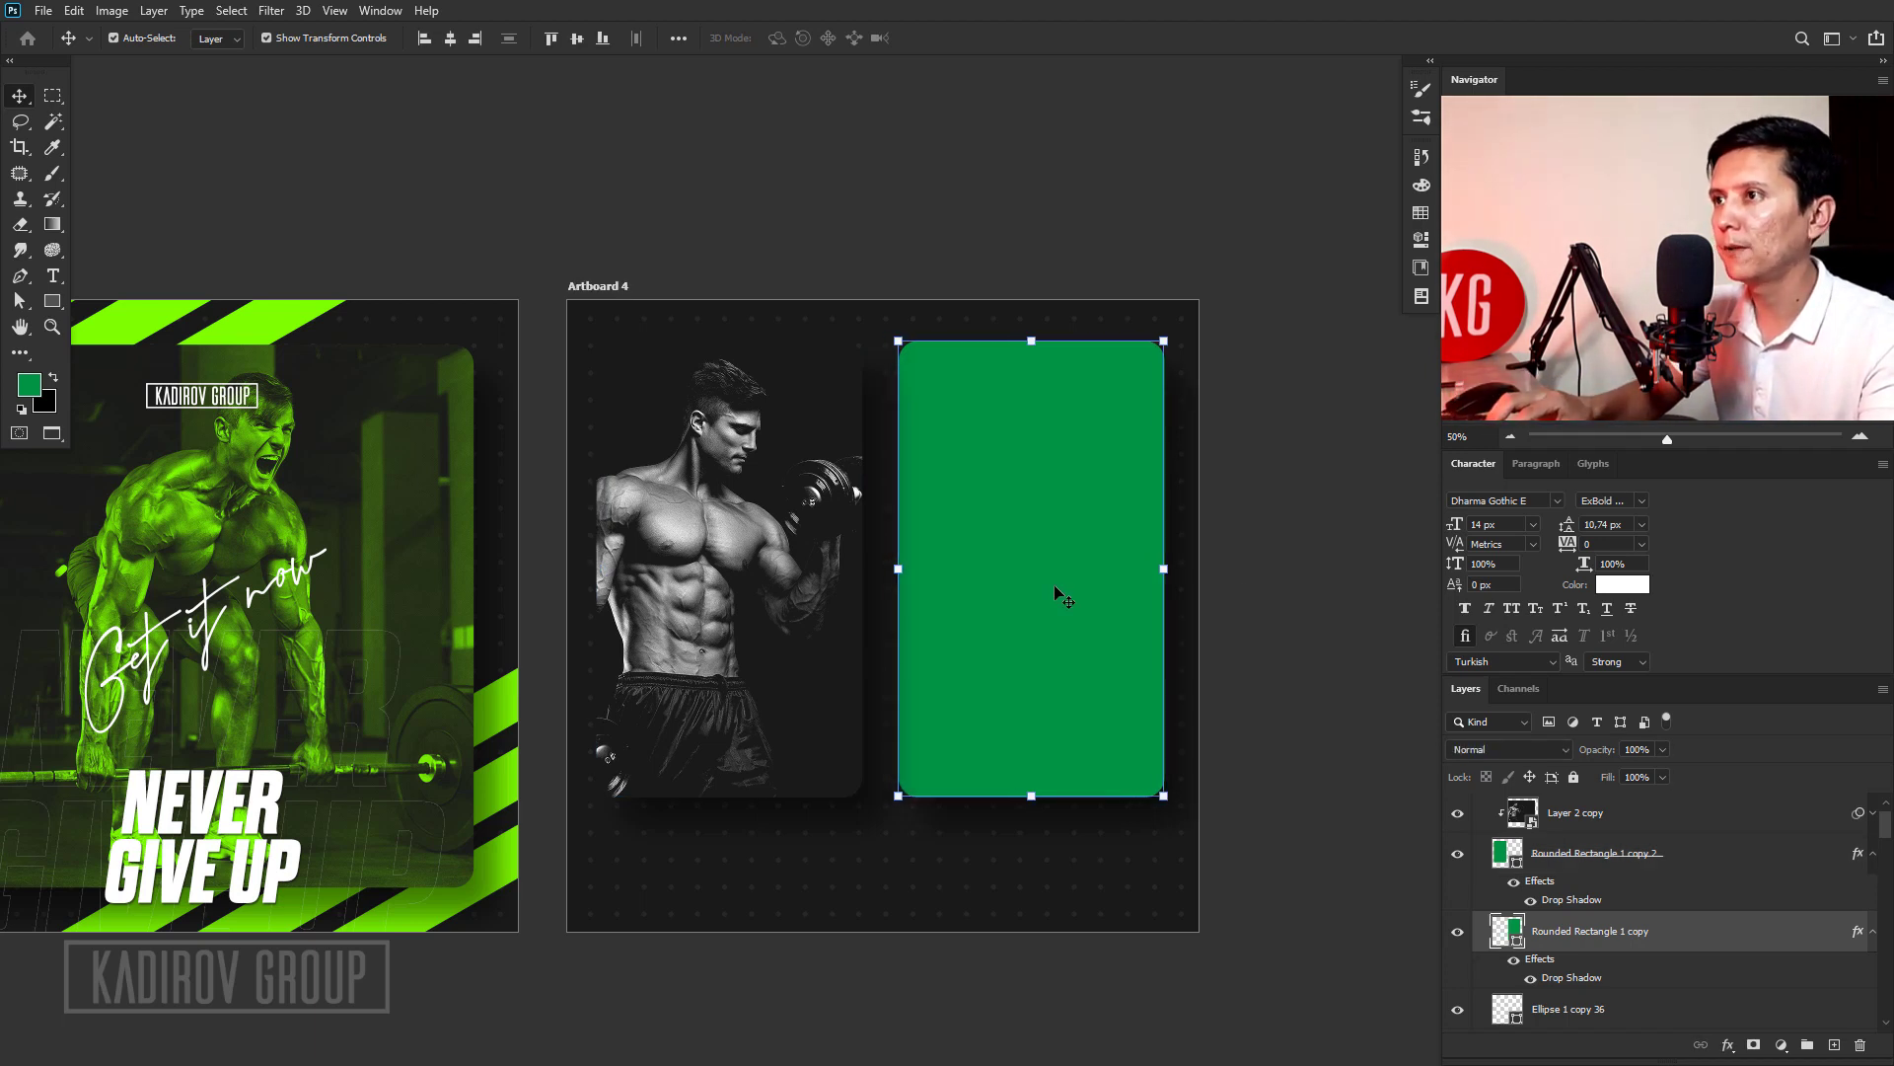
Scale both cards down slightly and nudge them up.
{"action": "left_click", "coordinate": [1569, 855], "text": "shift"}
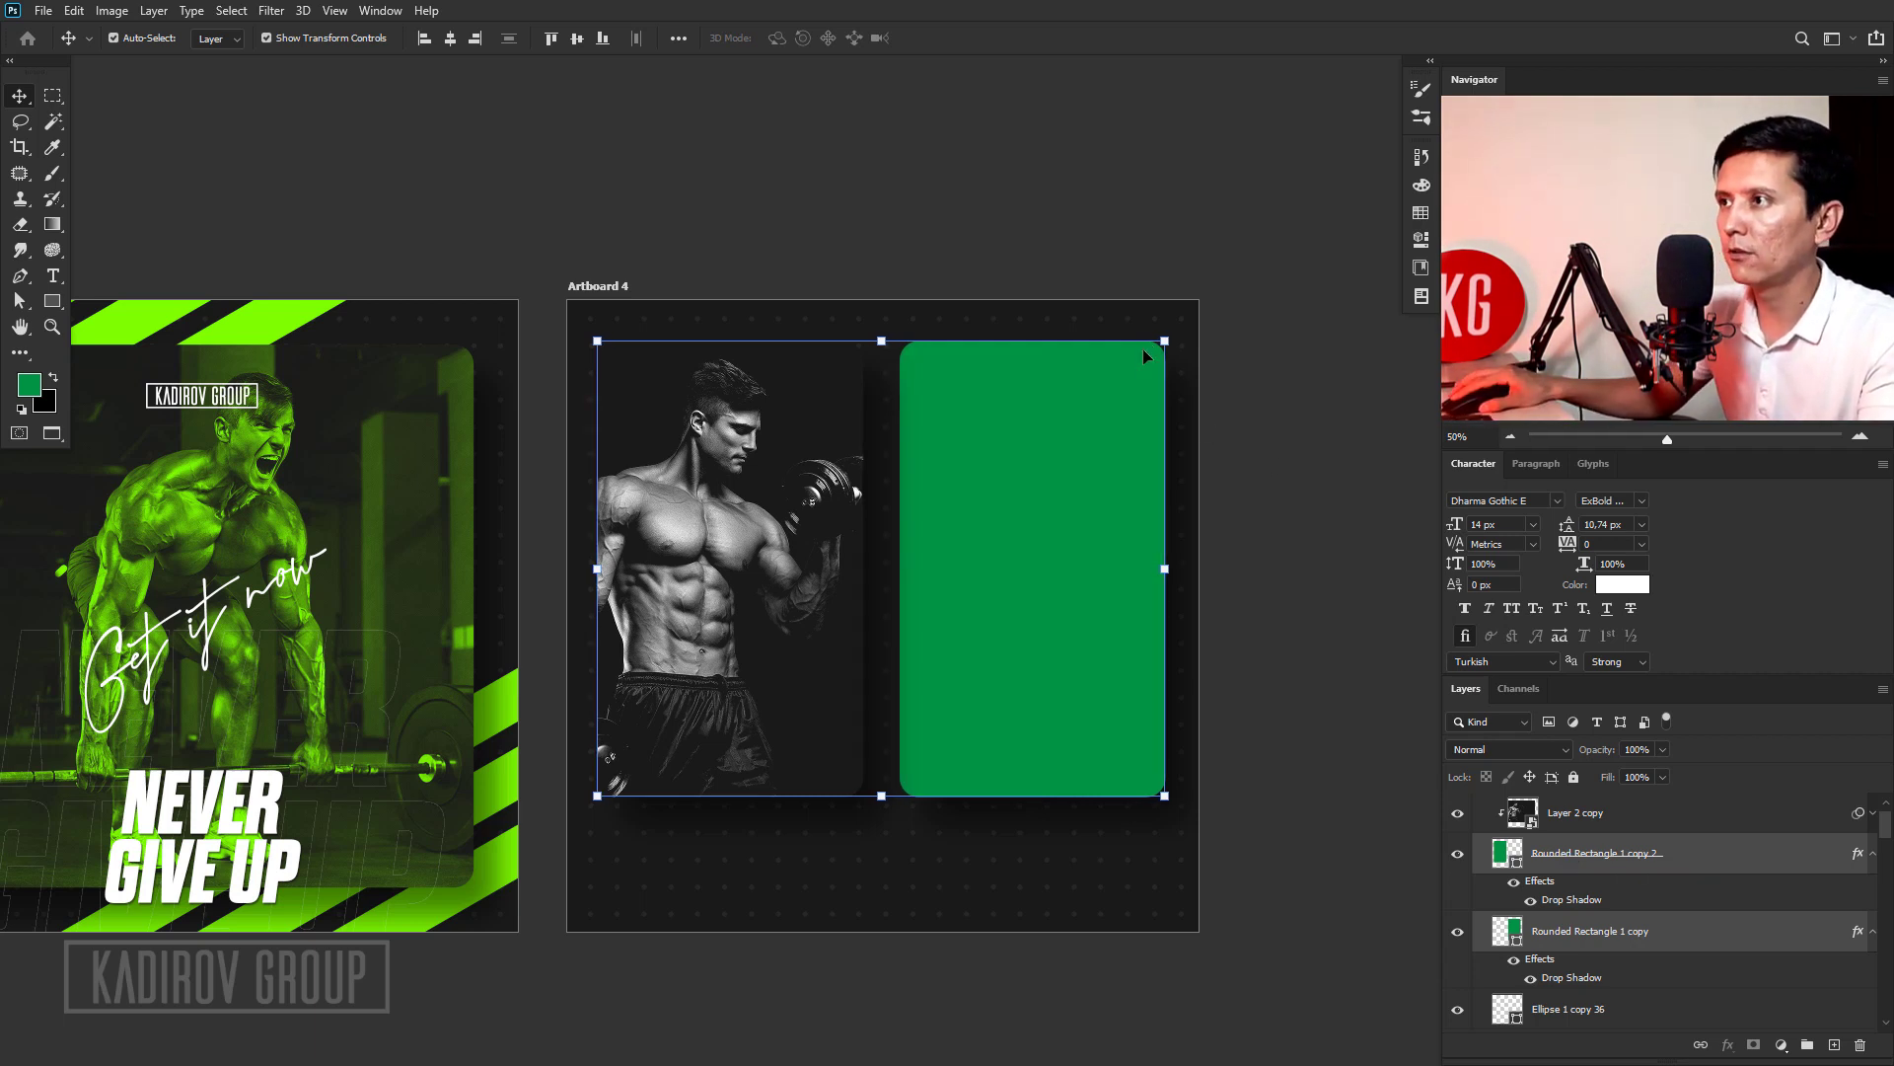
{"action": "left_click_drag", "start_coordinate": [1164, 340], "coordinate": [1152, 350]}
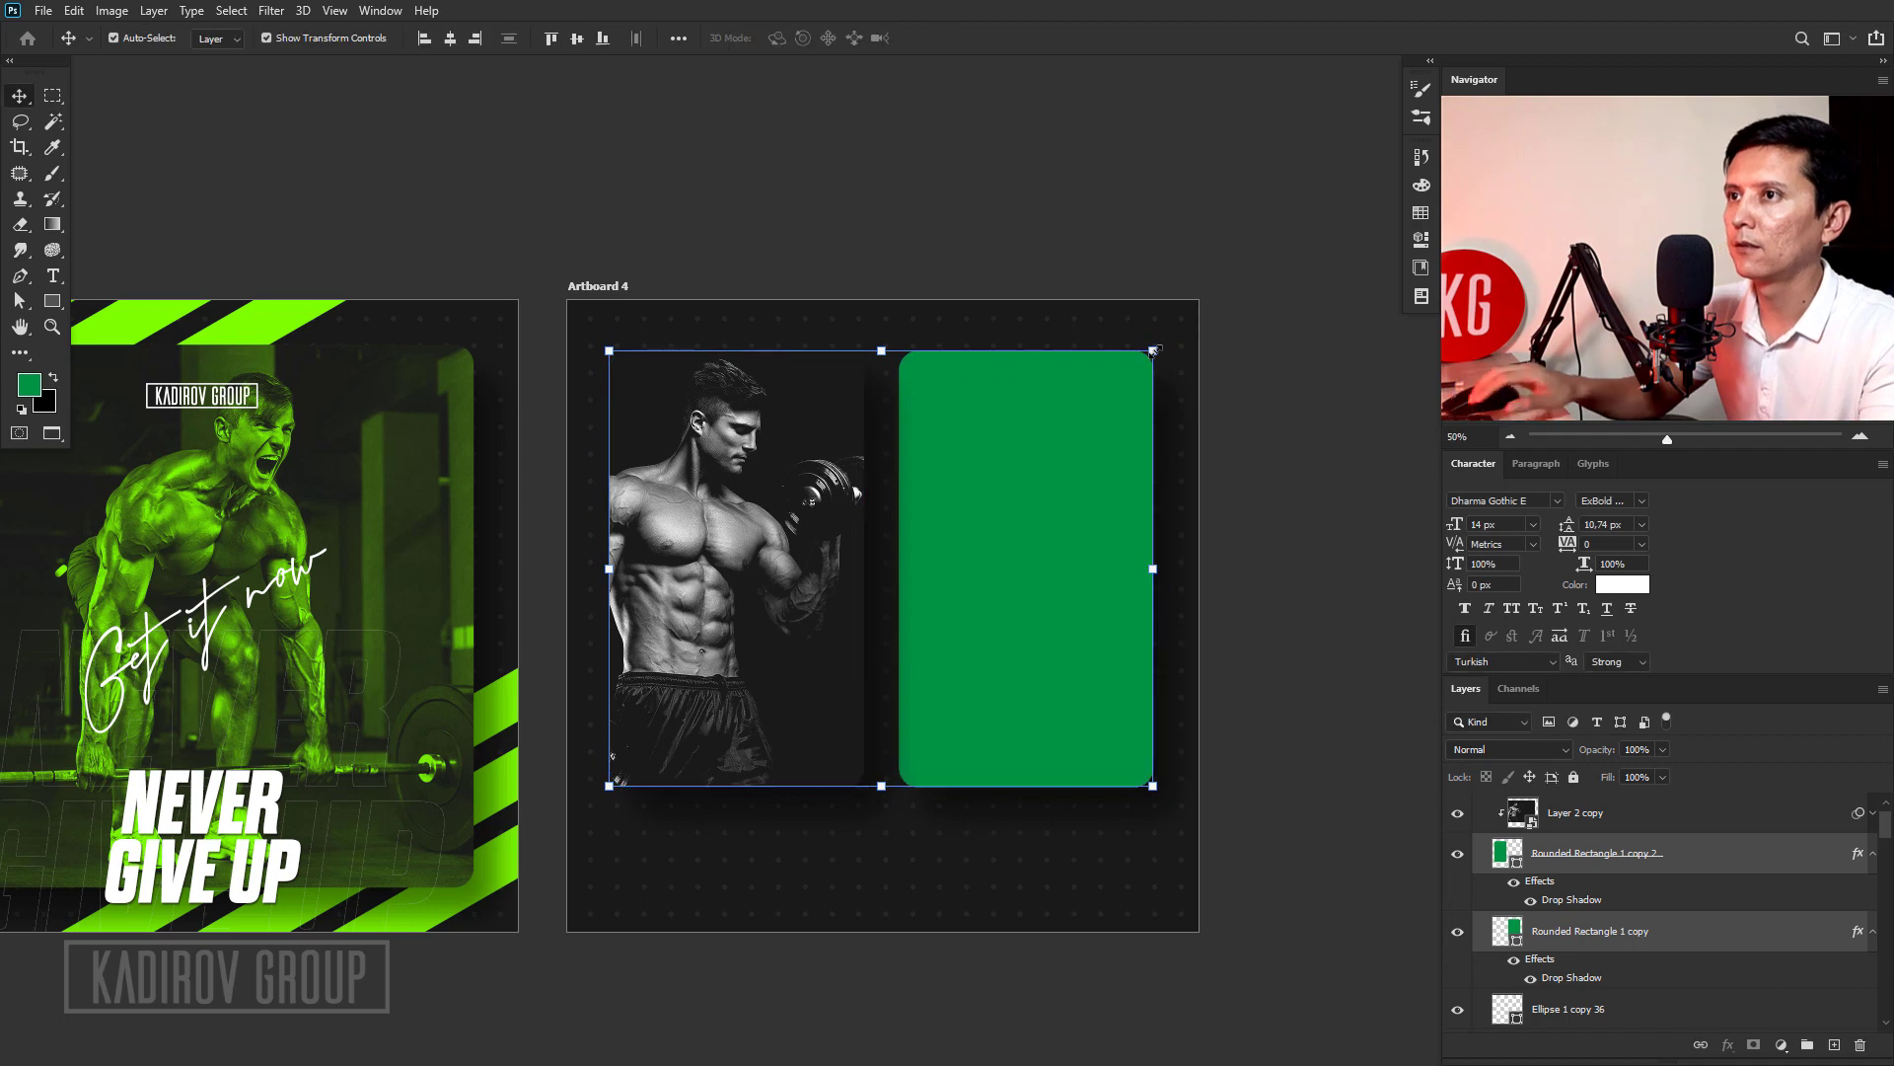
{"action": "key", "text": "shift+Up"}
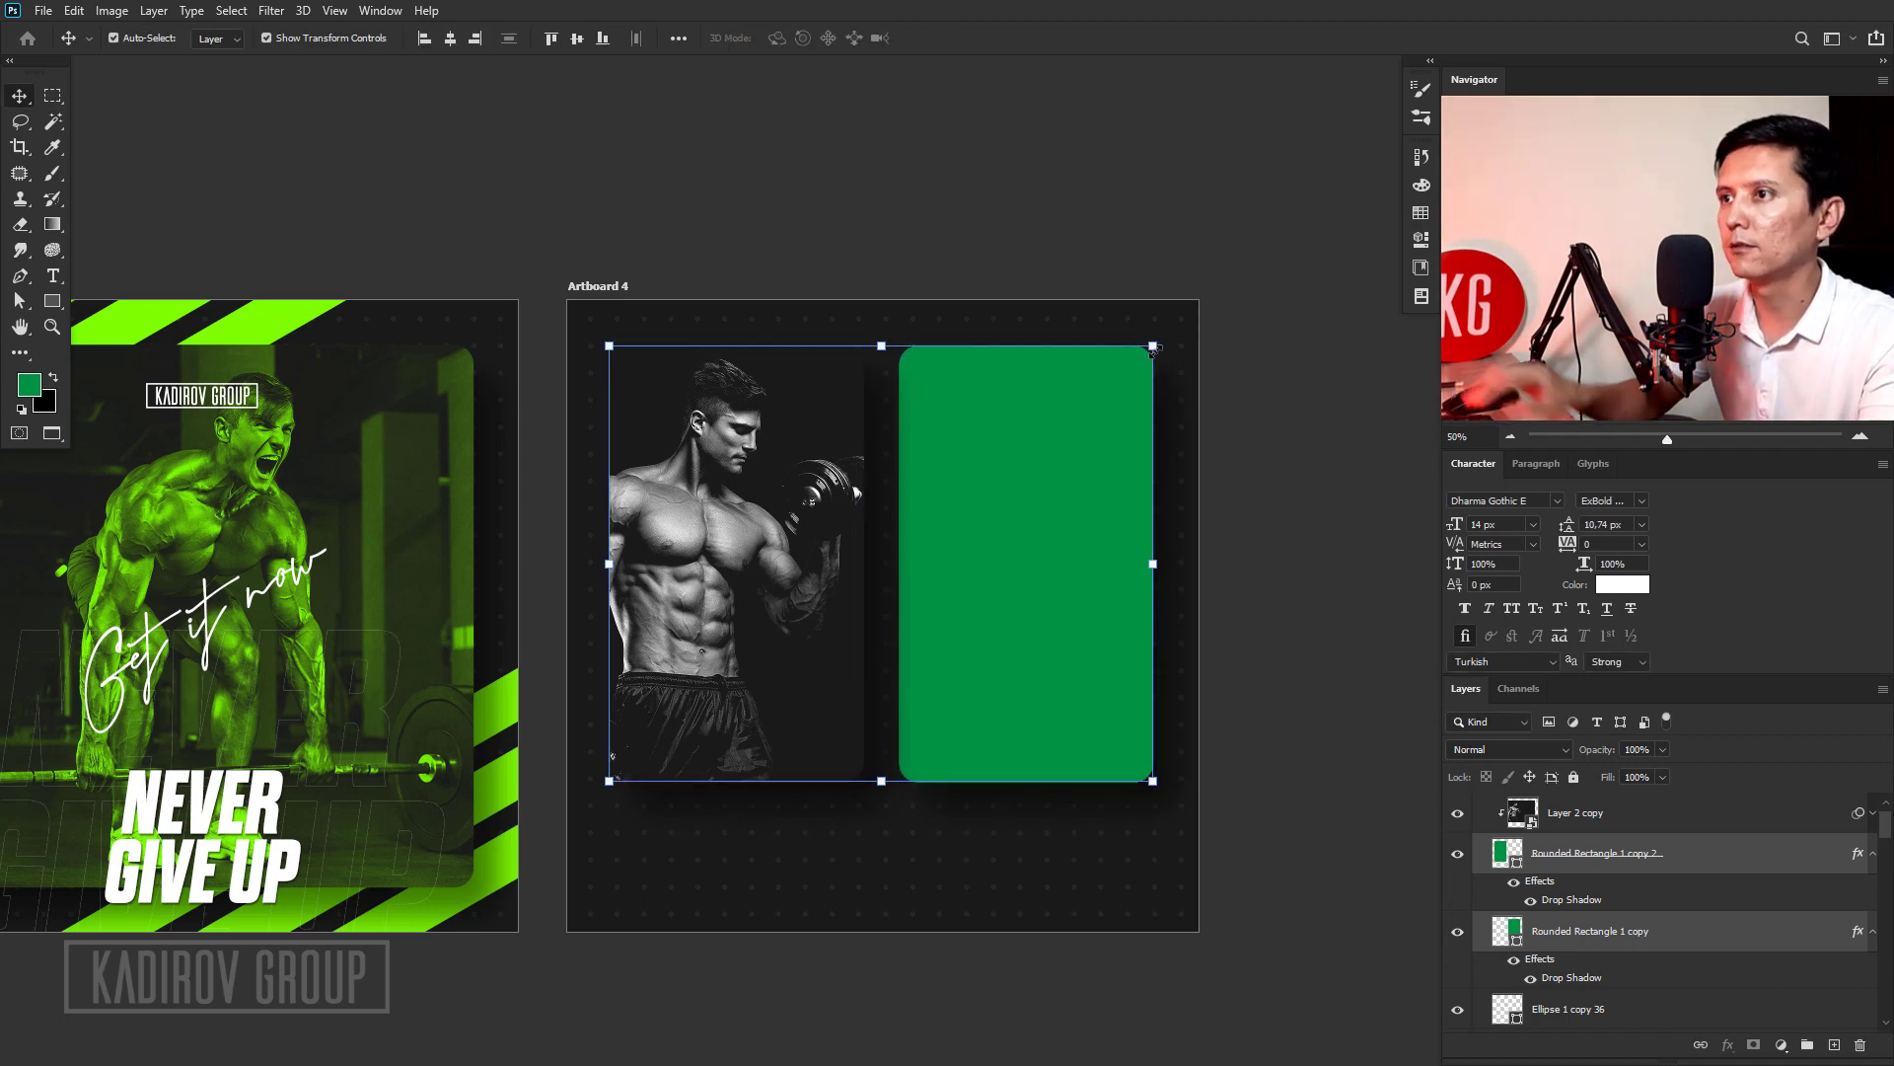
{"action": "left_click", "coordinate": [985, 205]}
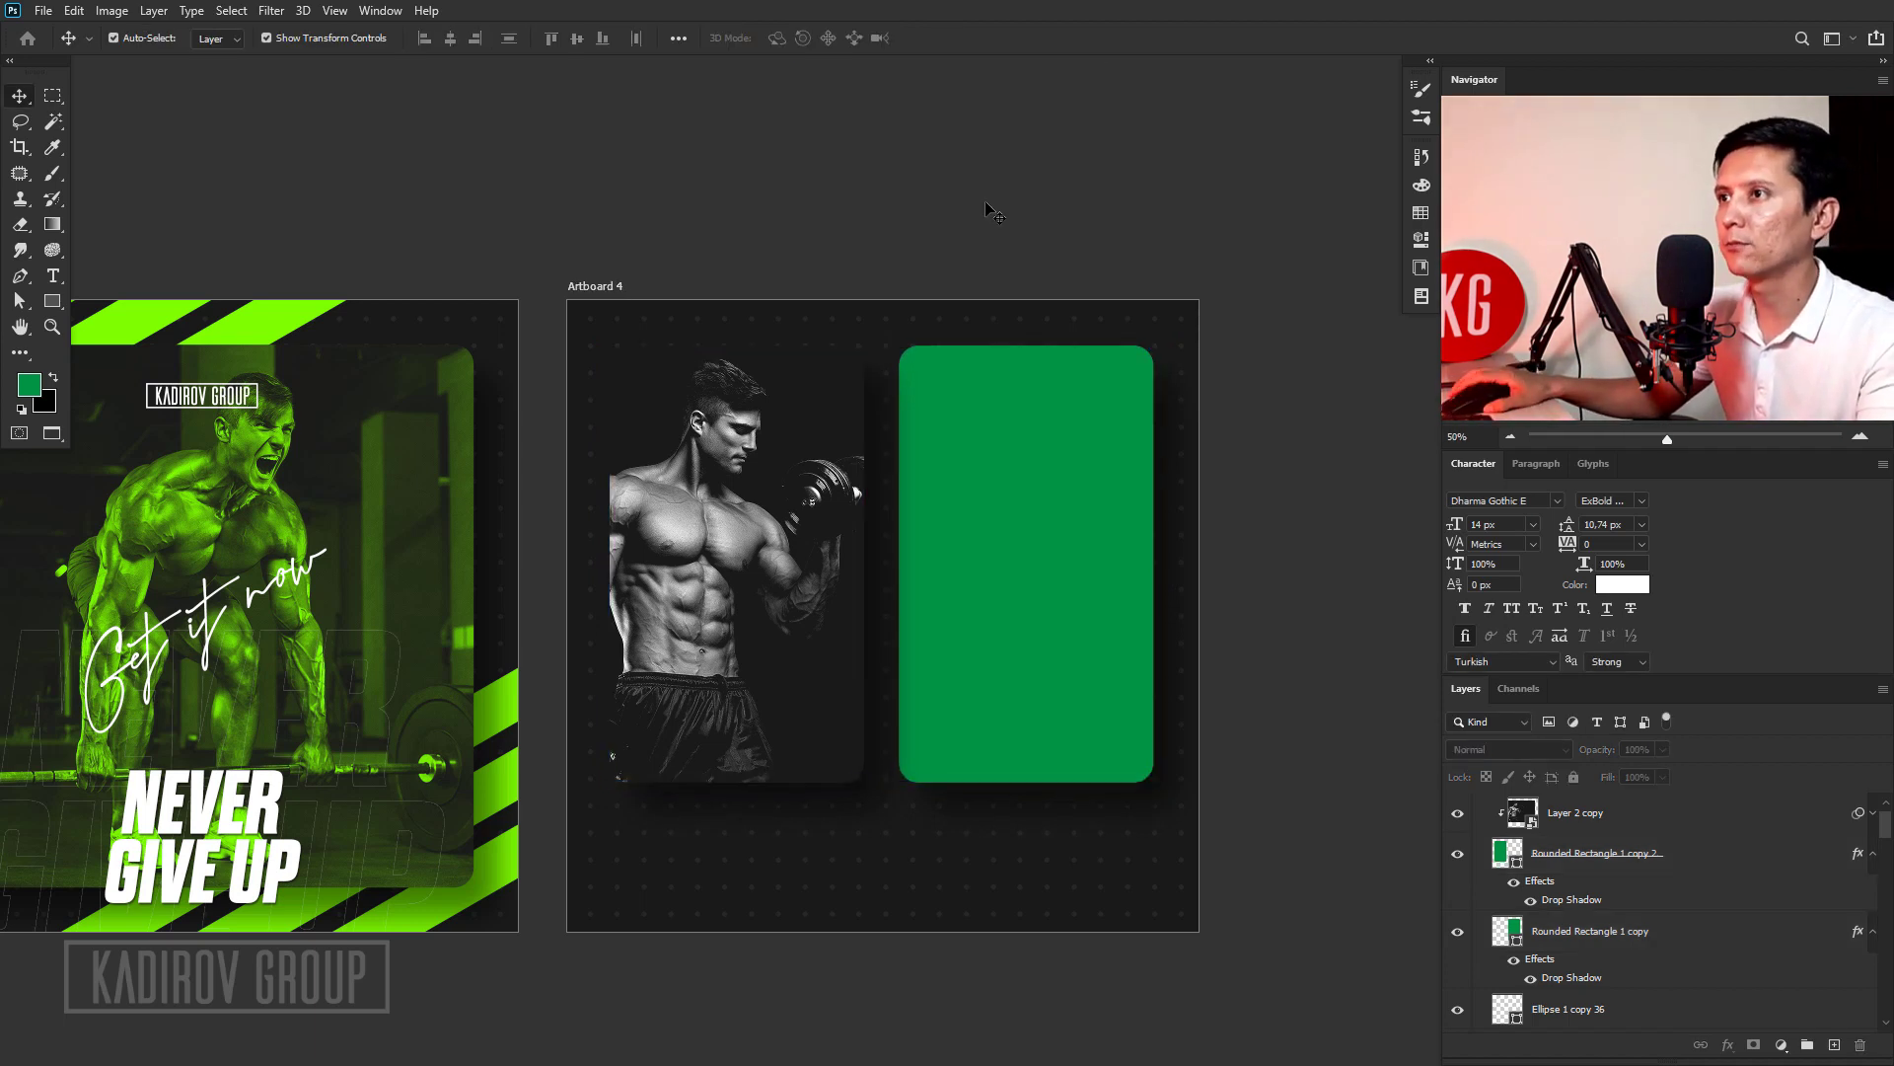
{"action": "left_click", "coordinate": [775, 490]}
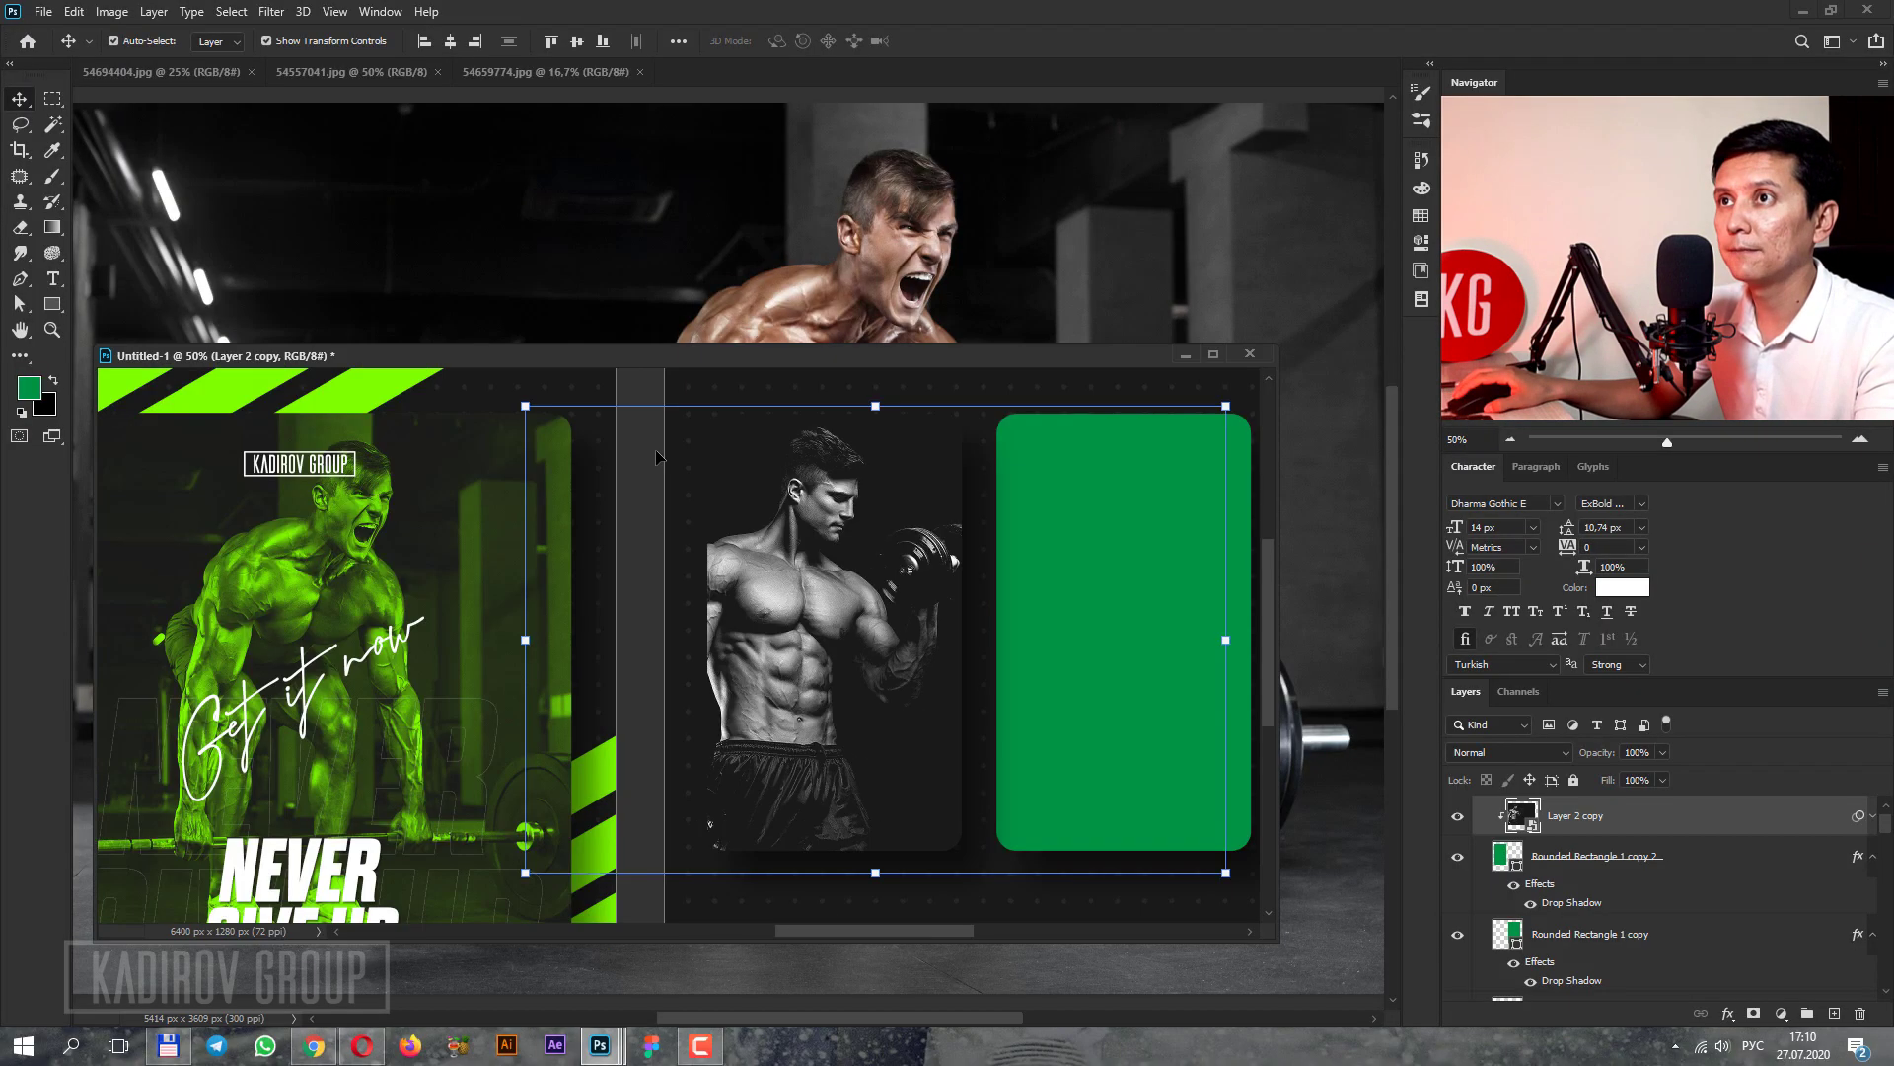
Bring the gym photo in, clip it to the left card with the black-and-white filters, and delete the old photo.
{"action": "left_click", "coordinate": [182, 71]}
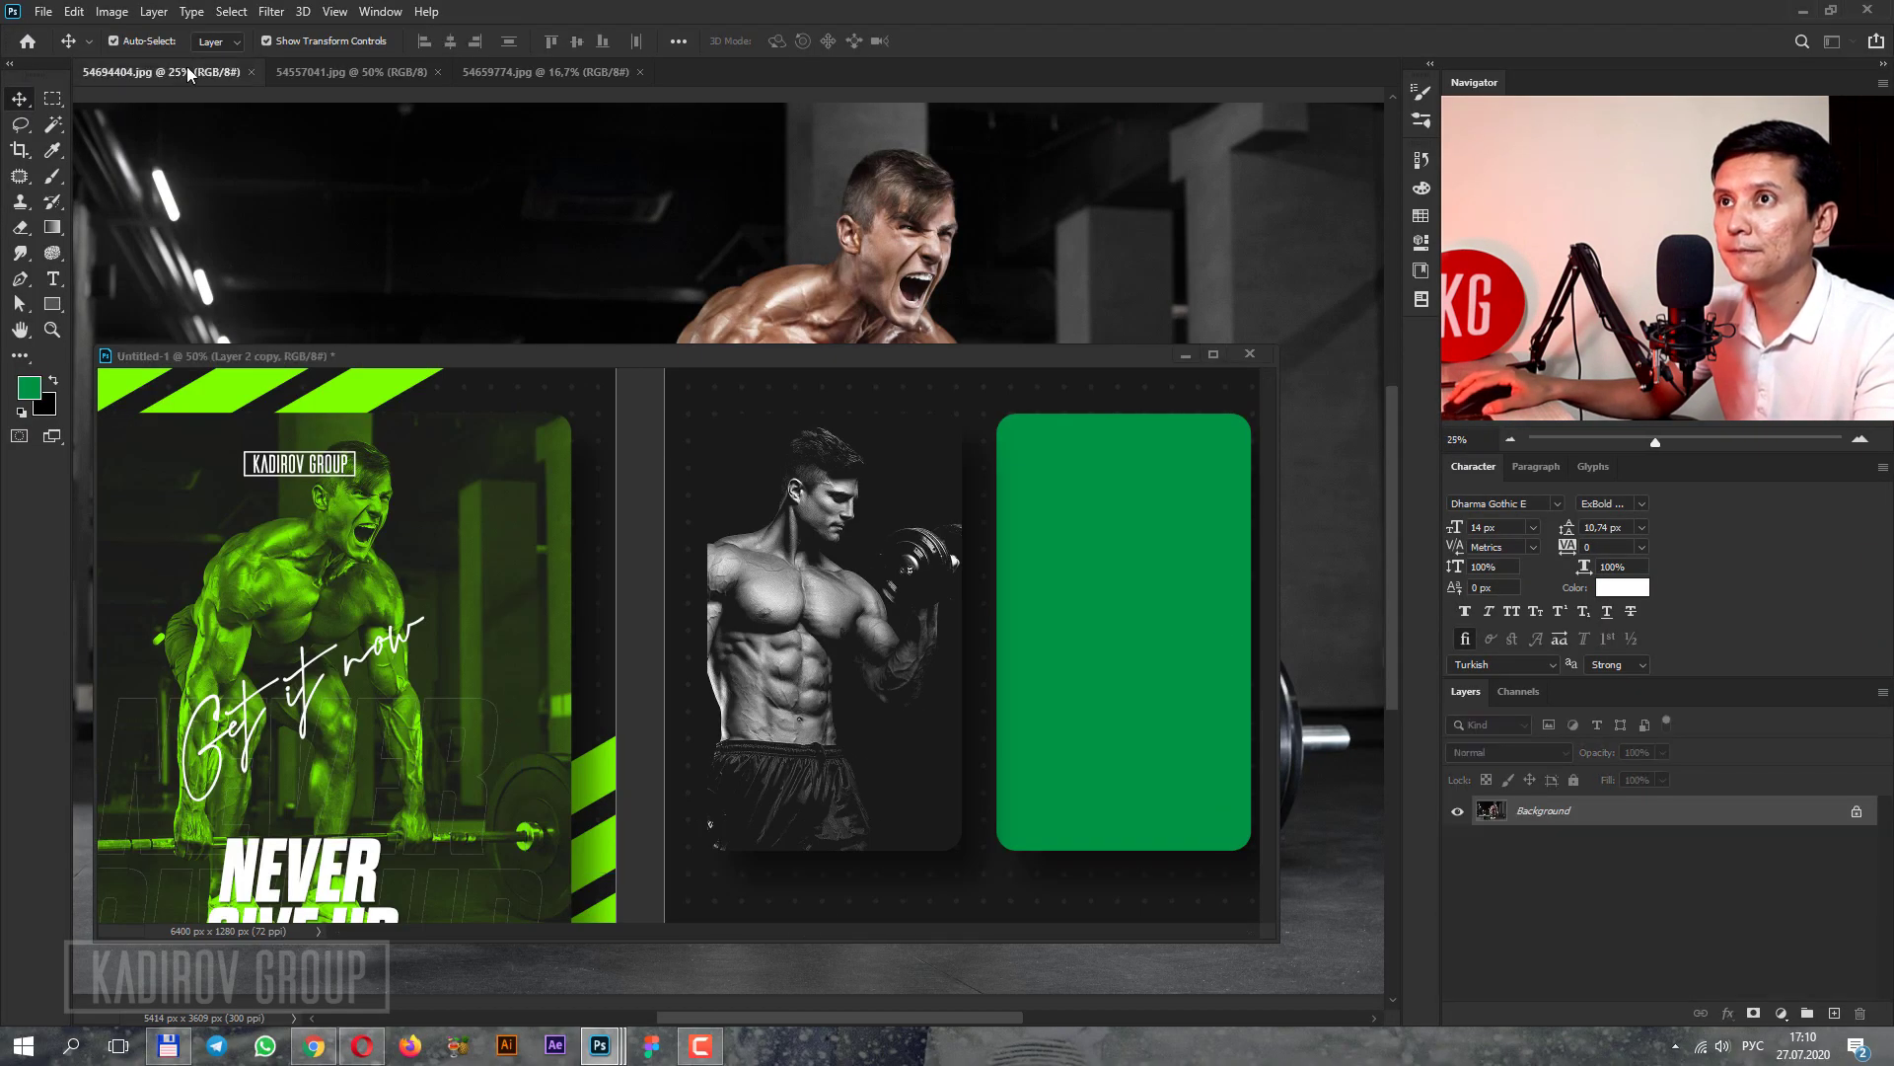
{"action": "left_click", "coordinate": [252, 71]}
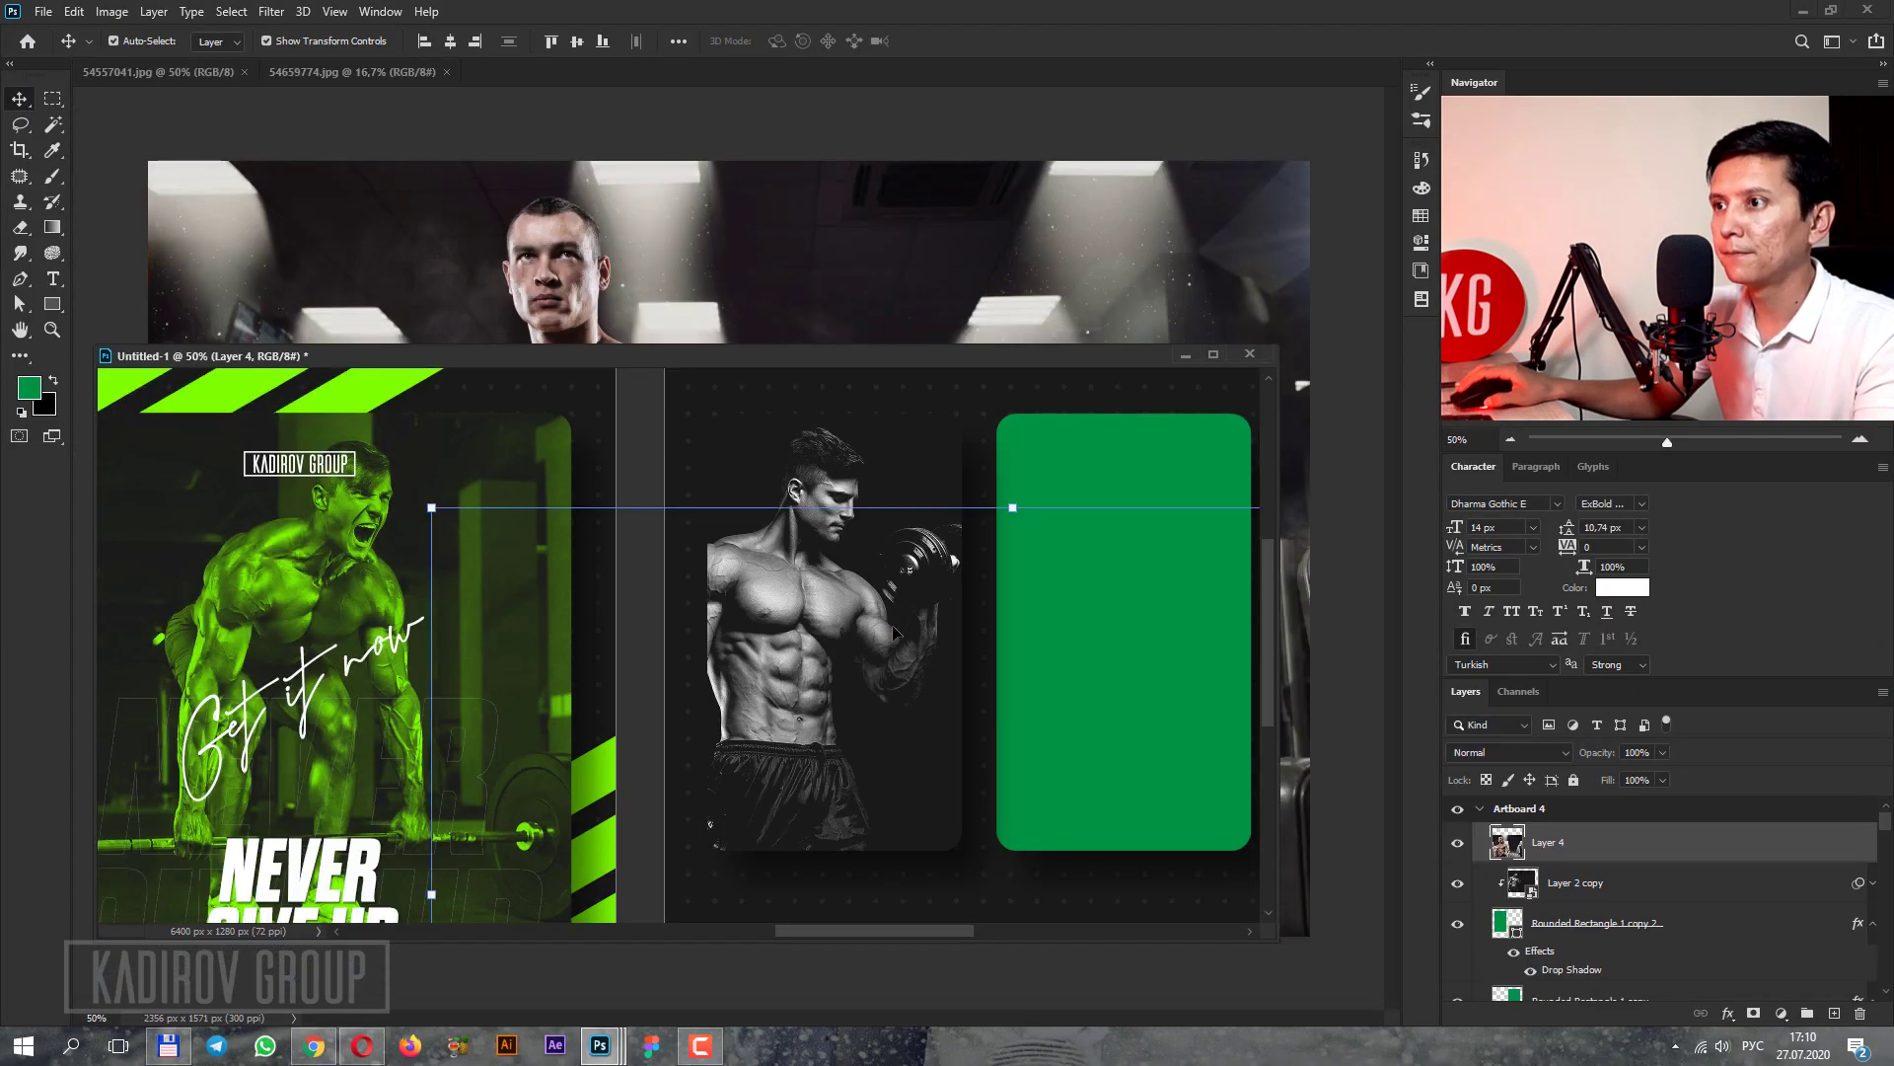
{"action": "left_click_drag", "start_coordinate": [738, 377], "coordinate": [864, 600]}
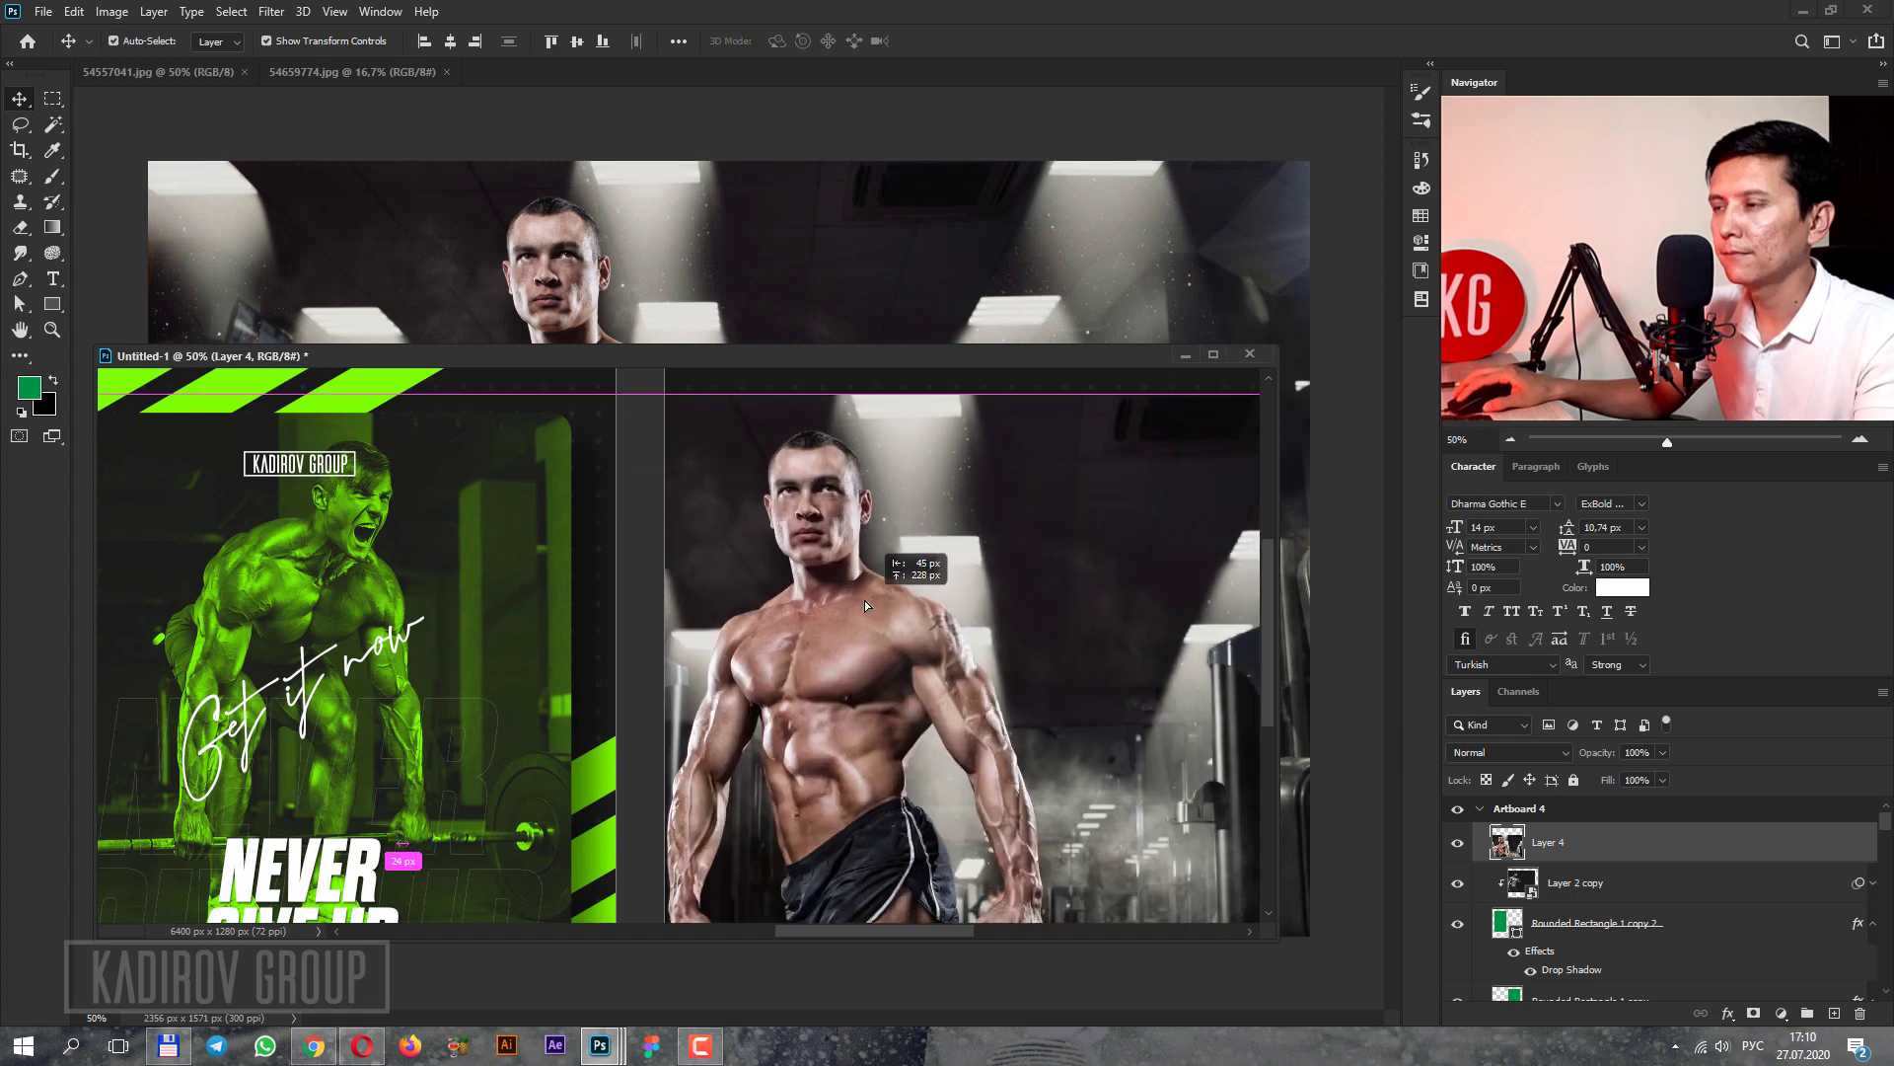
{"action": "left_click", "coordinate": [1573, 864], "text": "alt"}
{"action": "left_click", "coordinate": [1871, 886]}
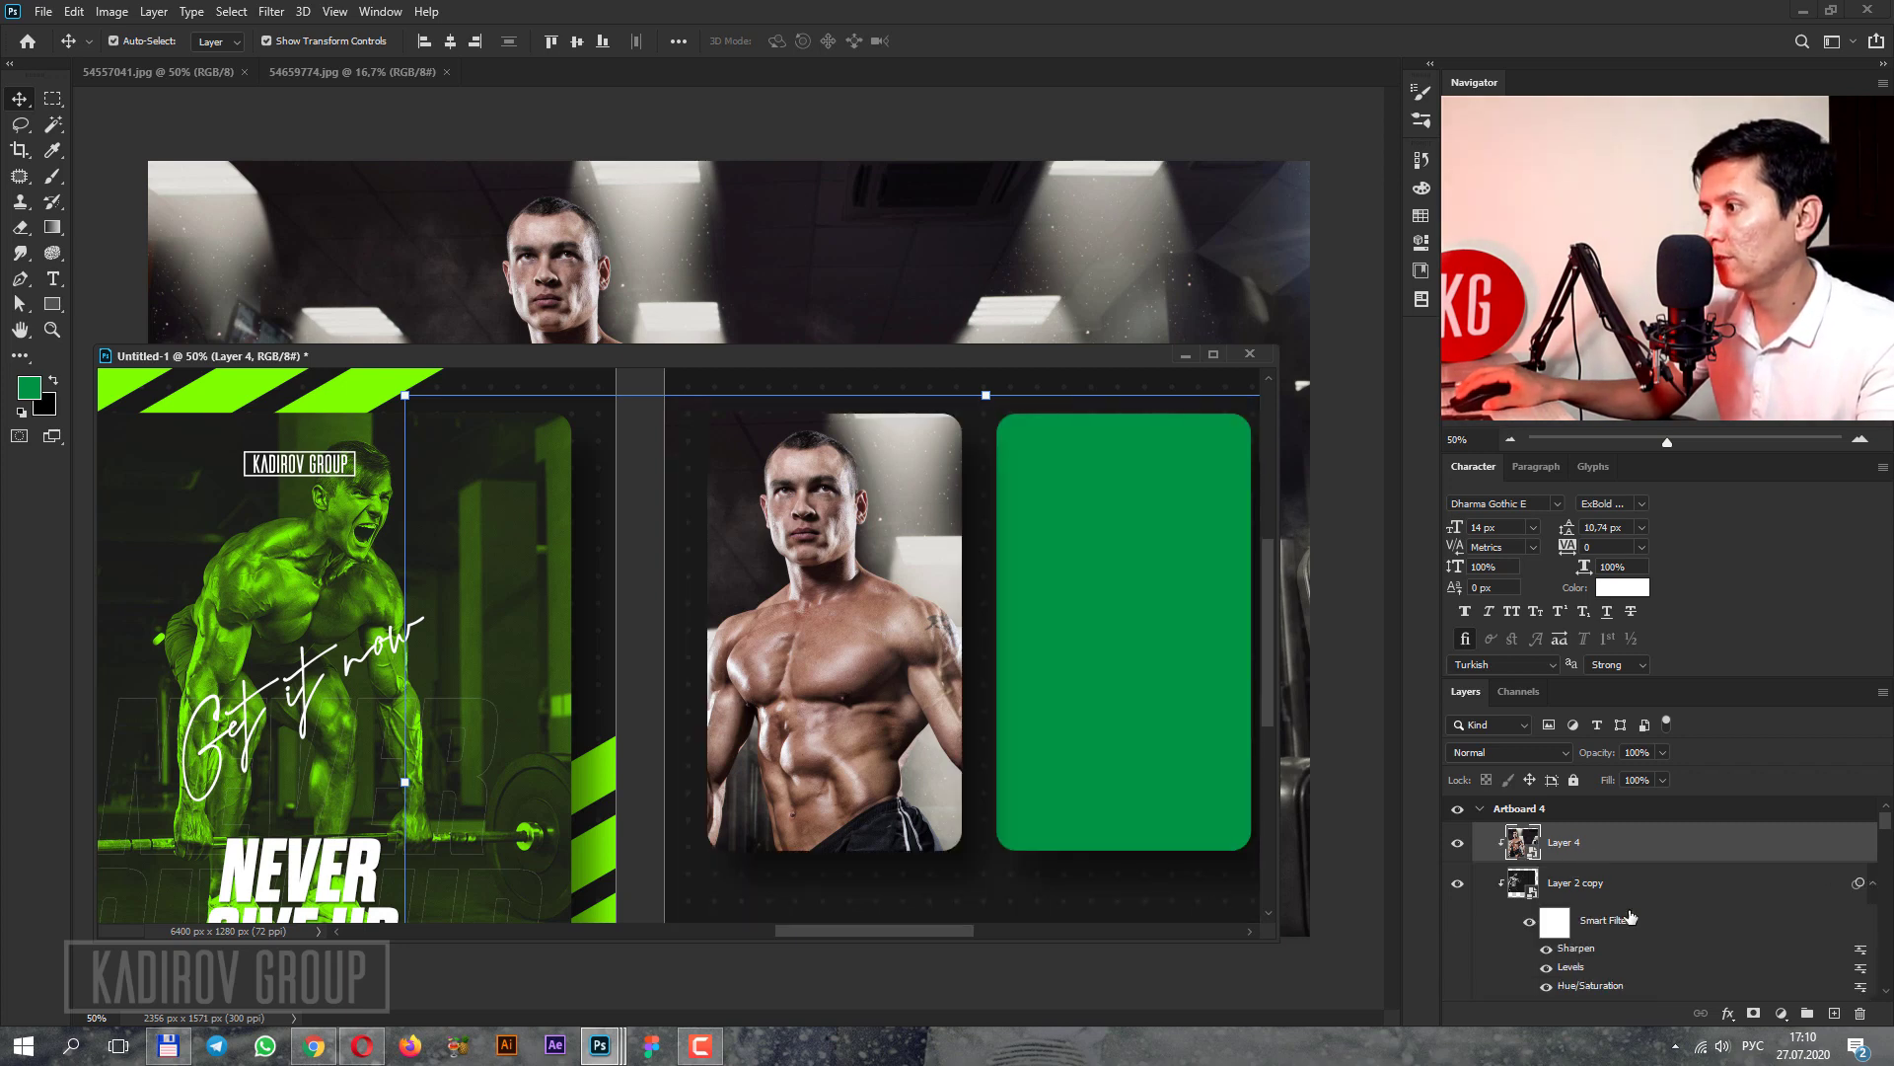
{"action": "left_click_drag", "start_coordinate": [1593, 863], "coordinate": [1598, 860]}
{"action": "key", "text": "Delete"}
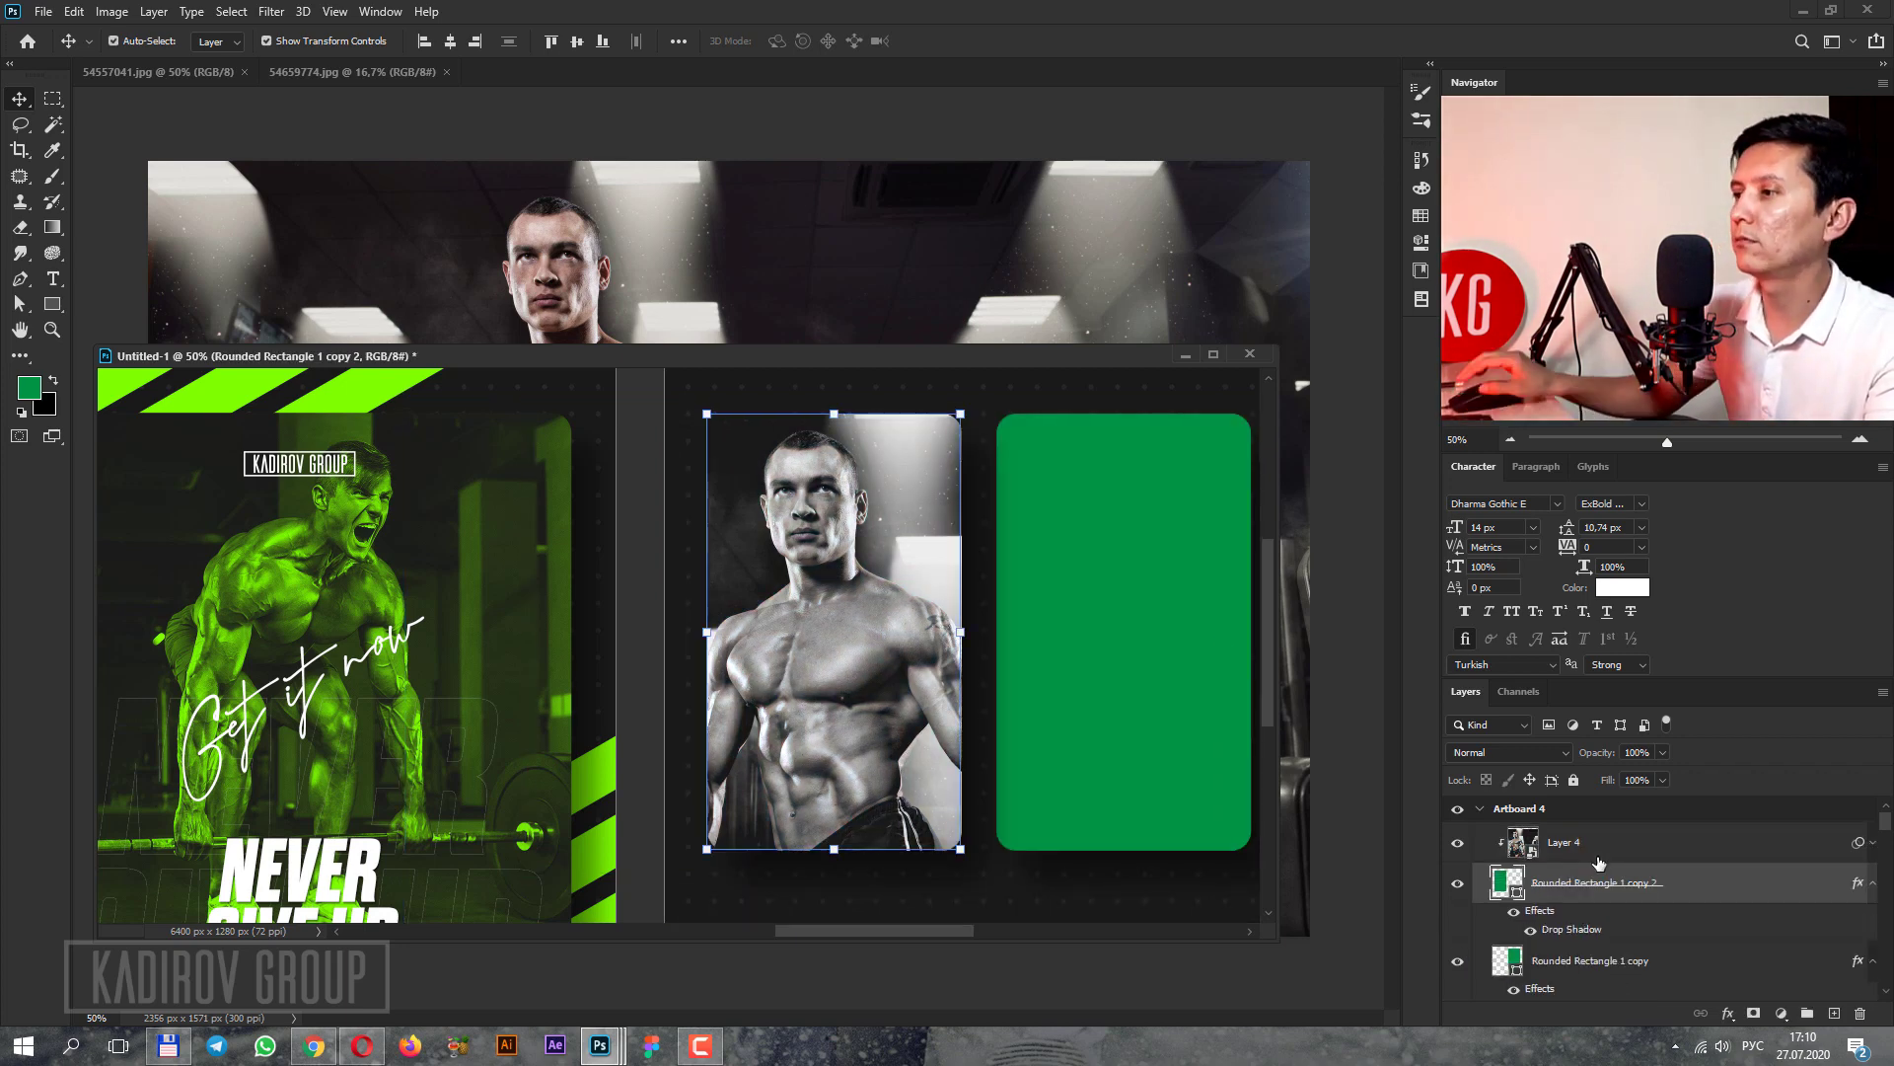
Shrink and position the gym photo inside the card, then close 54557041.jpg.
{"action": "left_click", "coordinate": [1607, 859]}
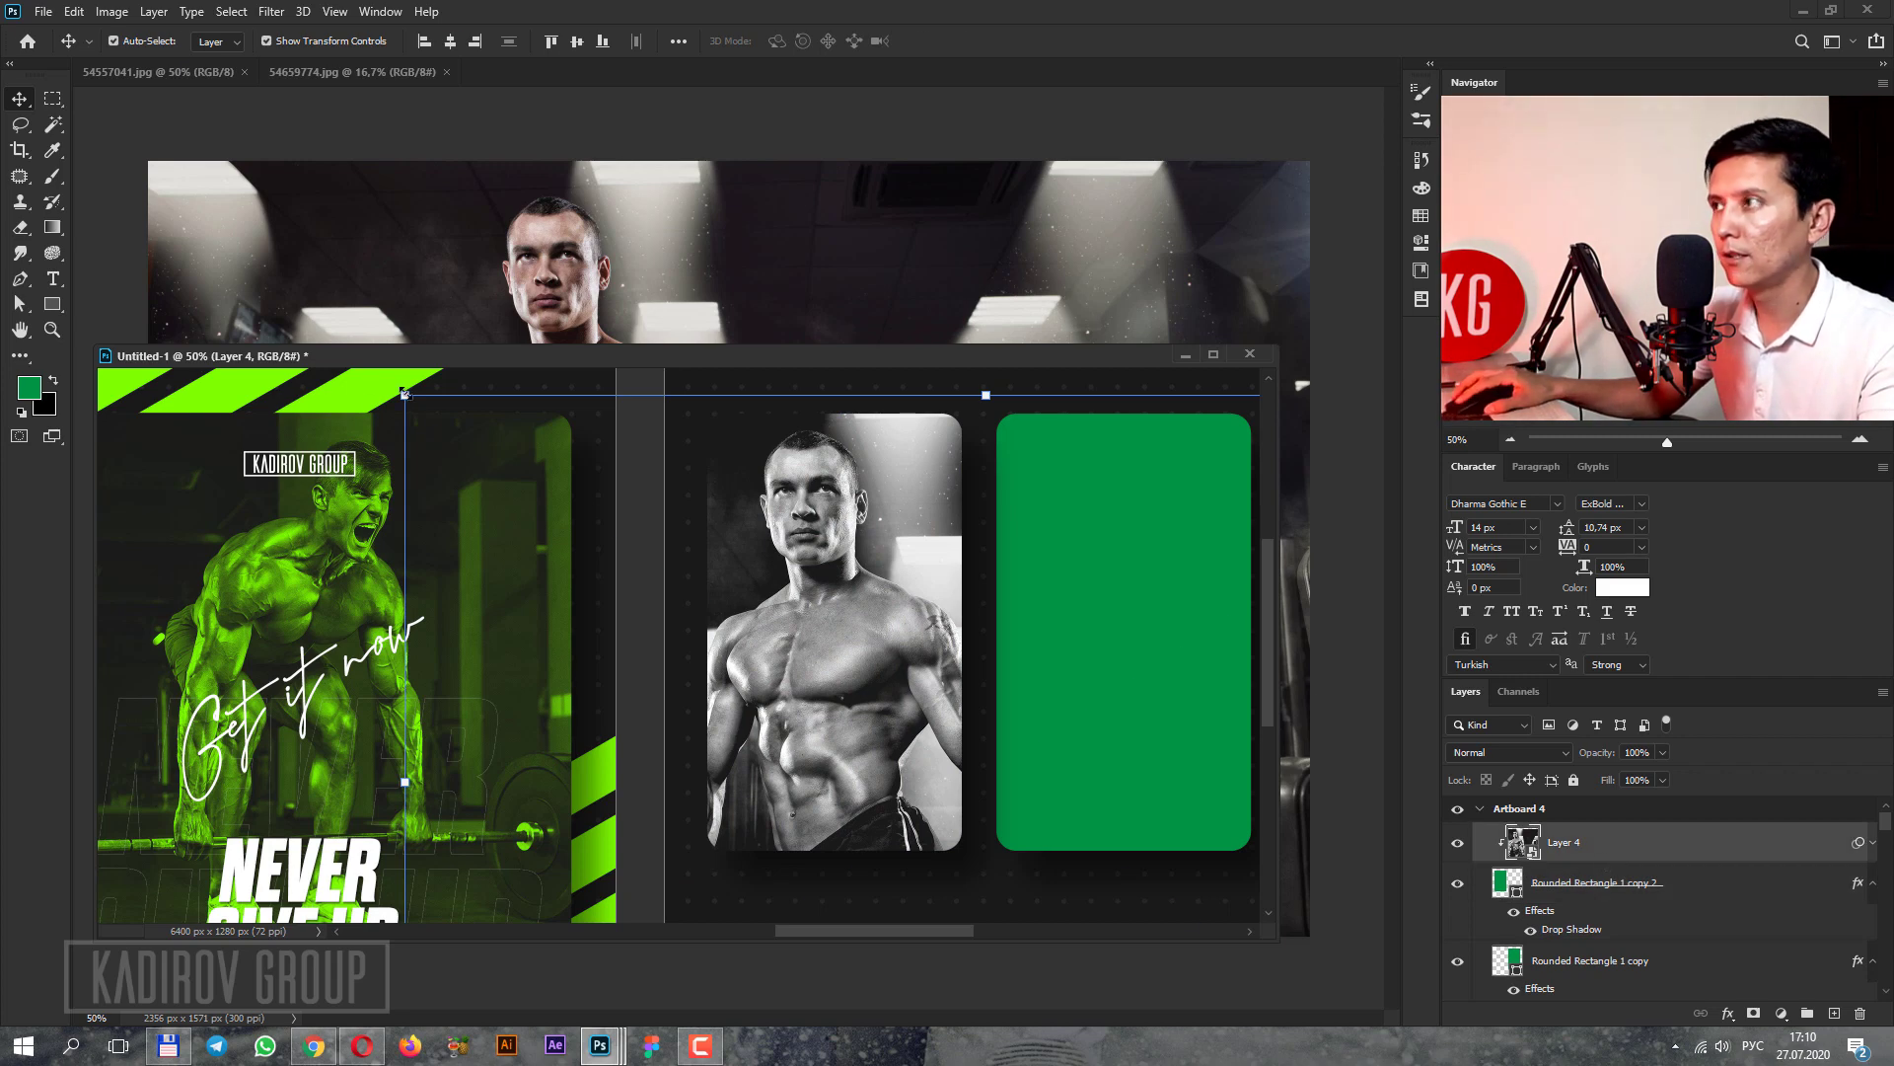
{"action": "left_click_drag", "start_coordinate": [404, 393], "coordinate": [613, 487]}
{"action": "left_click_drag", "start_coordinate": [793, 453], "coordinate": [829, 585]}
{"action": "key", "text": "Return"}
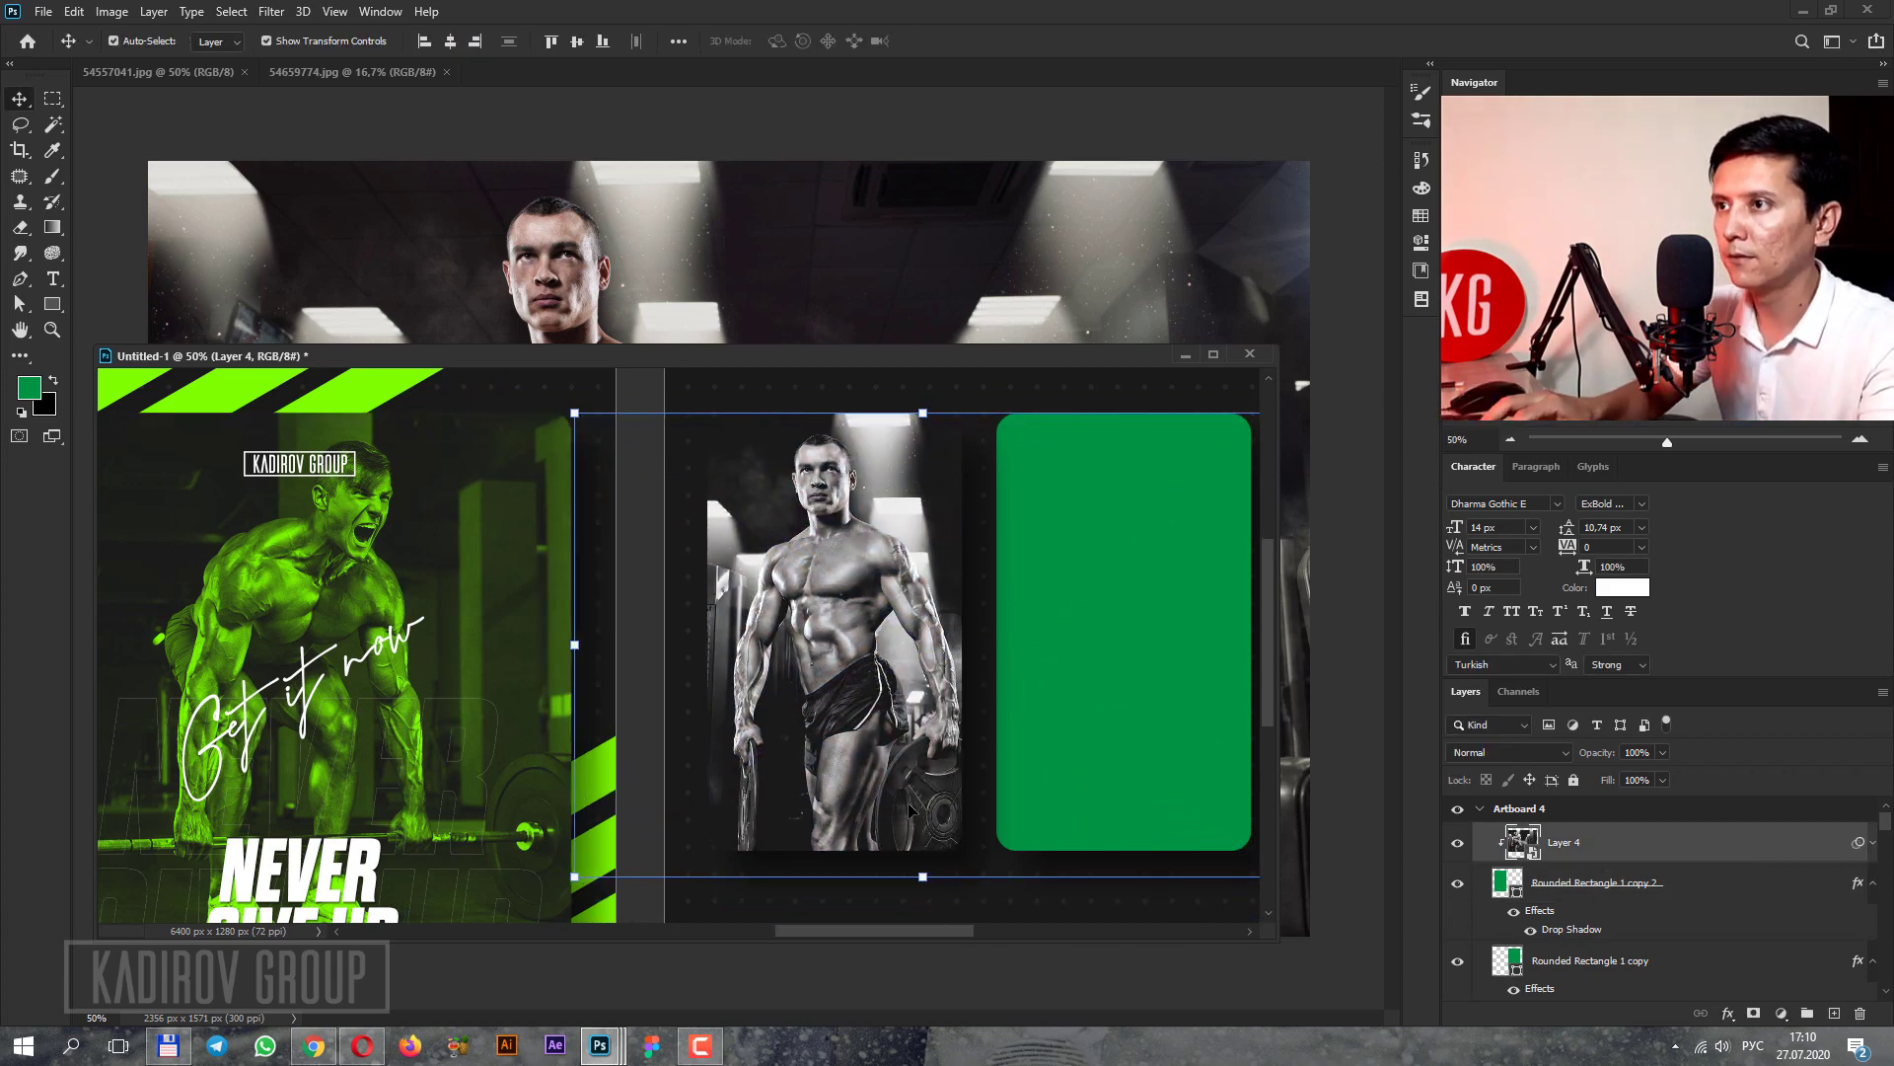
{"action": "key", "text": "Left"}
{"action": "key", "text": "Left"}
{"action": "key", "text": "Left"}
{"action": "key", "text": "Left"}
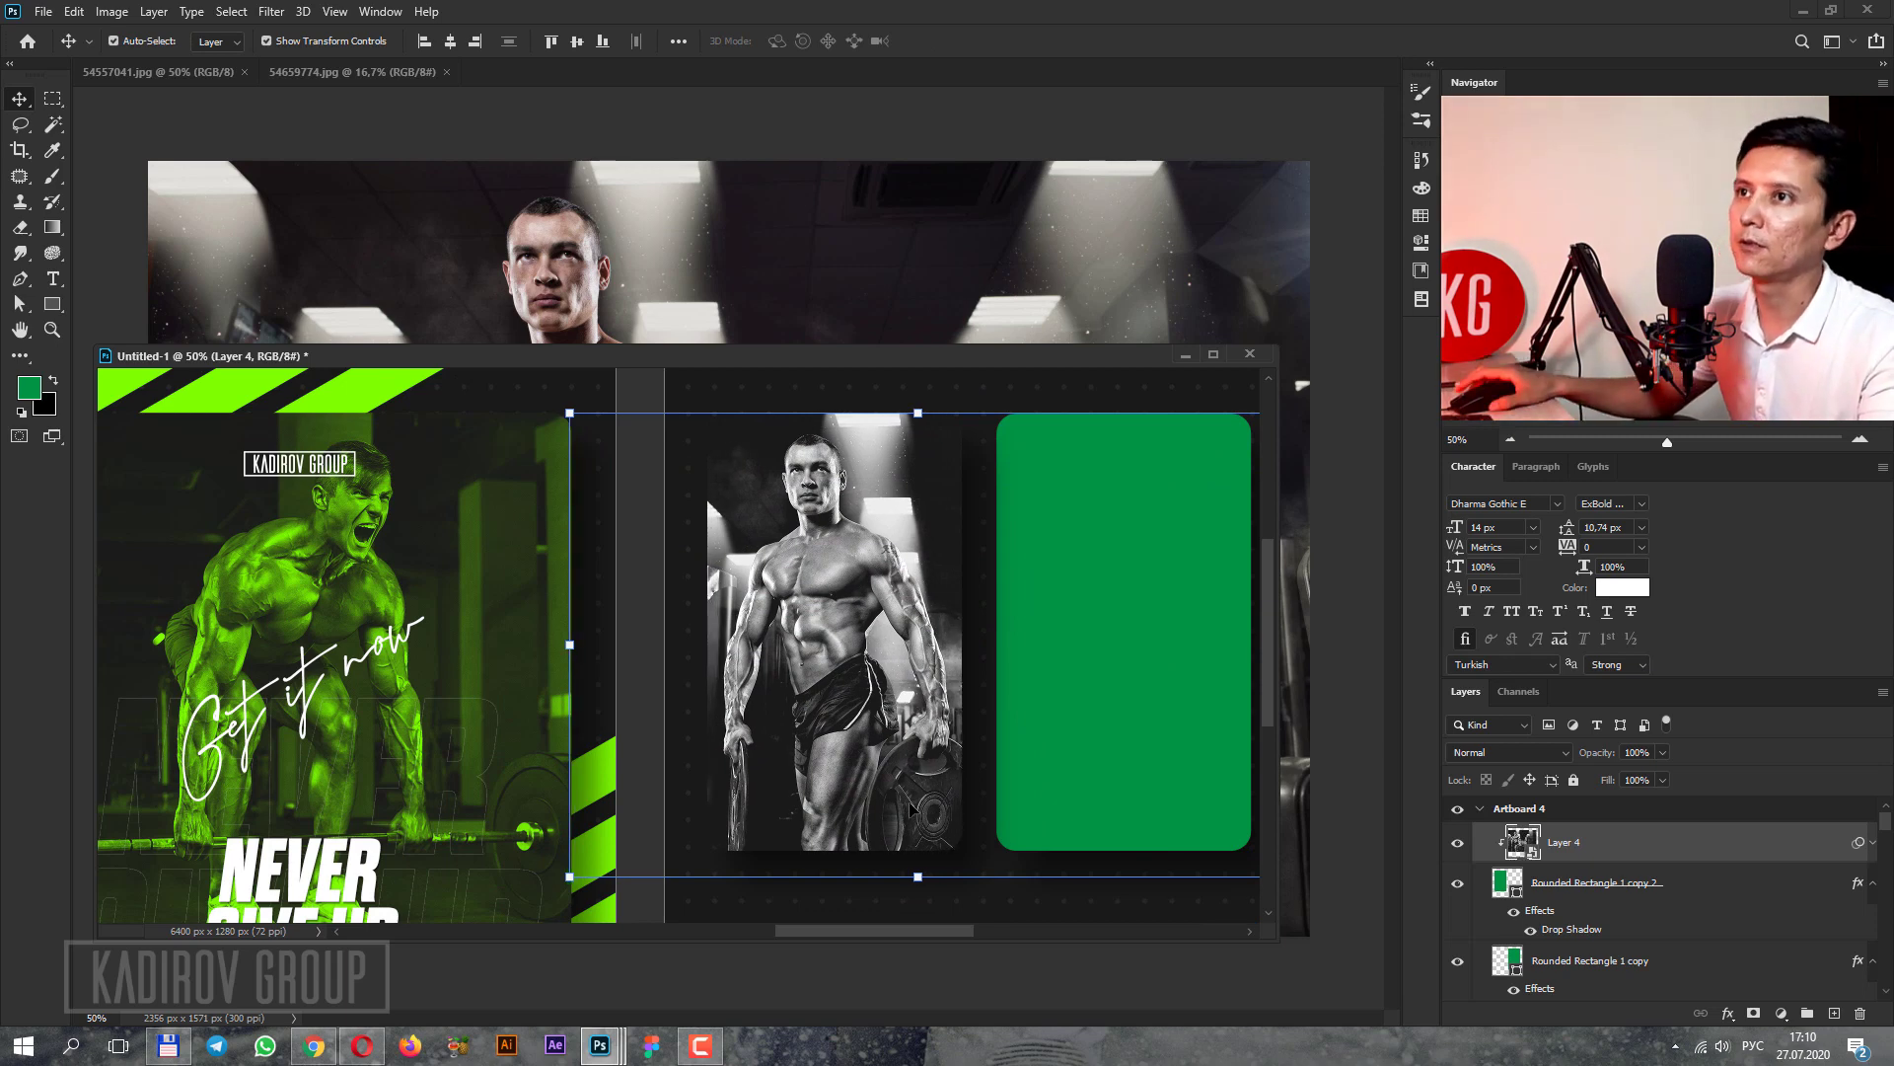
{"action": "left_click", "coordinate": [243, 71]}
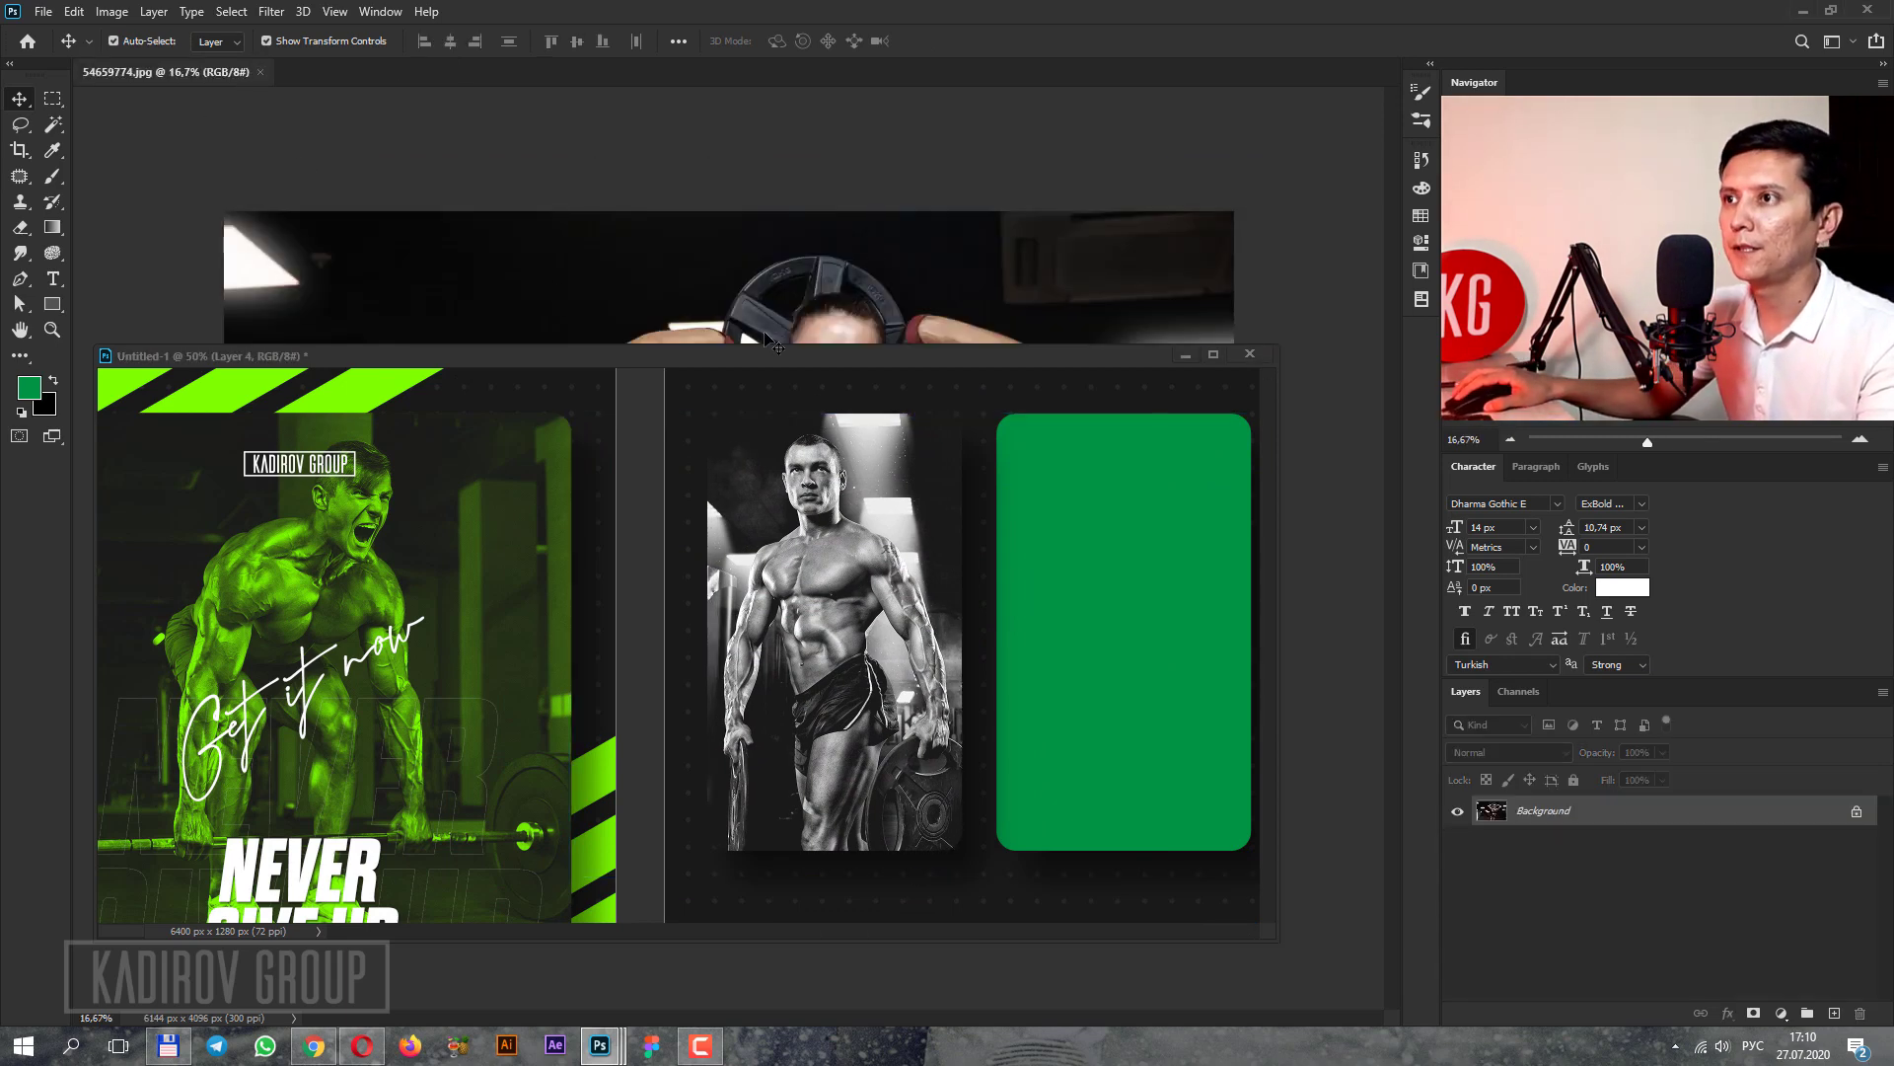
Bring the woman-with-weight photo in, stack it above the right card and clip it.
{"action": "left_click_drag", "start_coordinate": [774, 342], "coordinate": [1136, 624]}
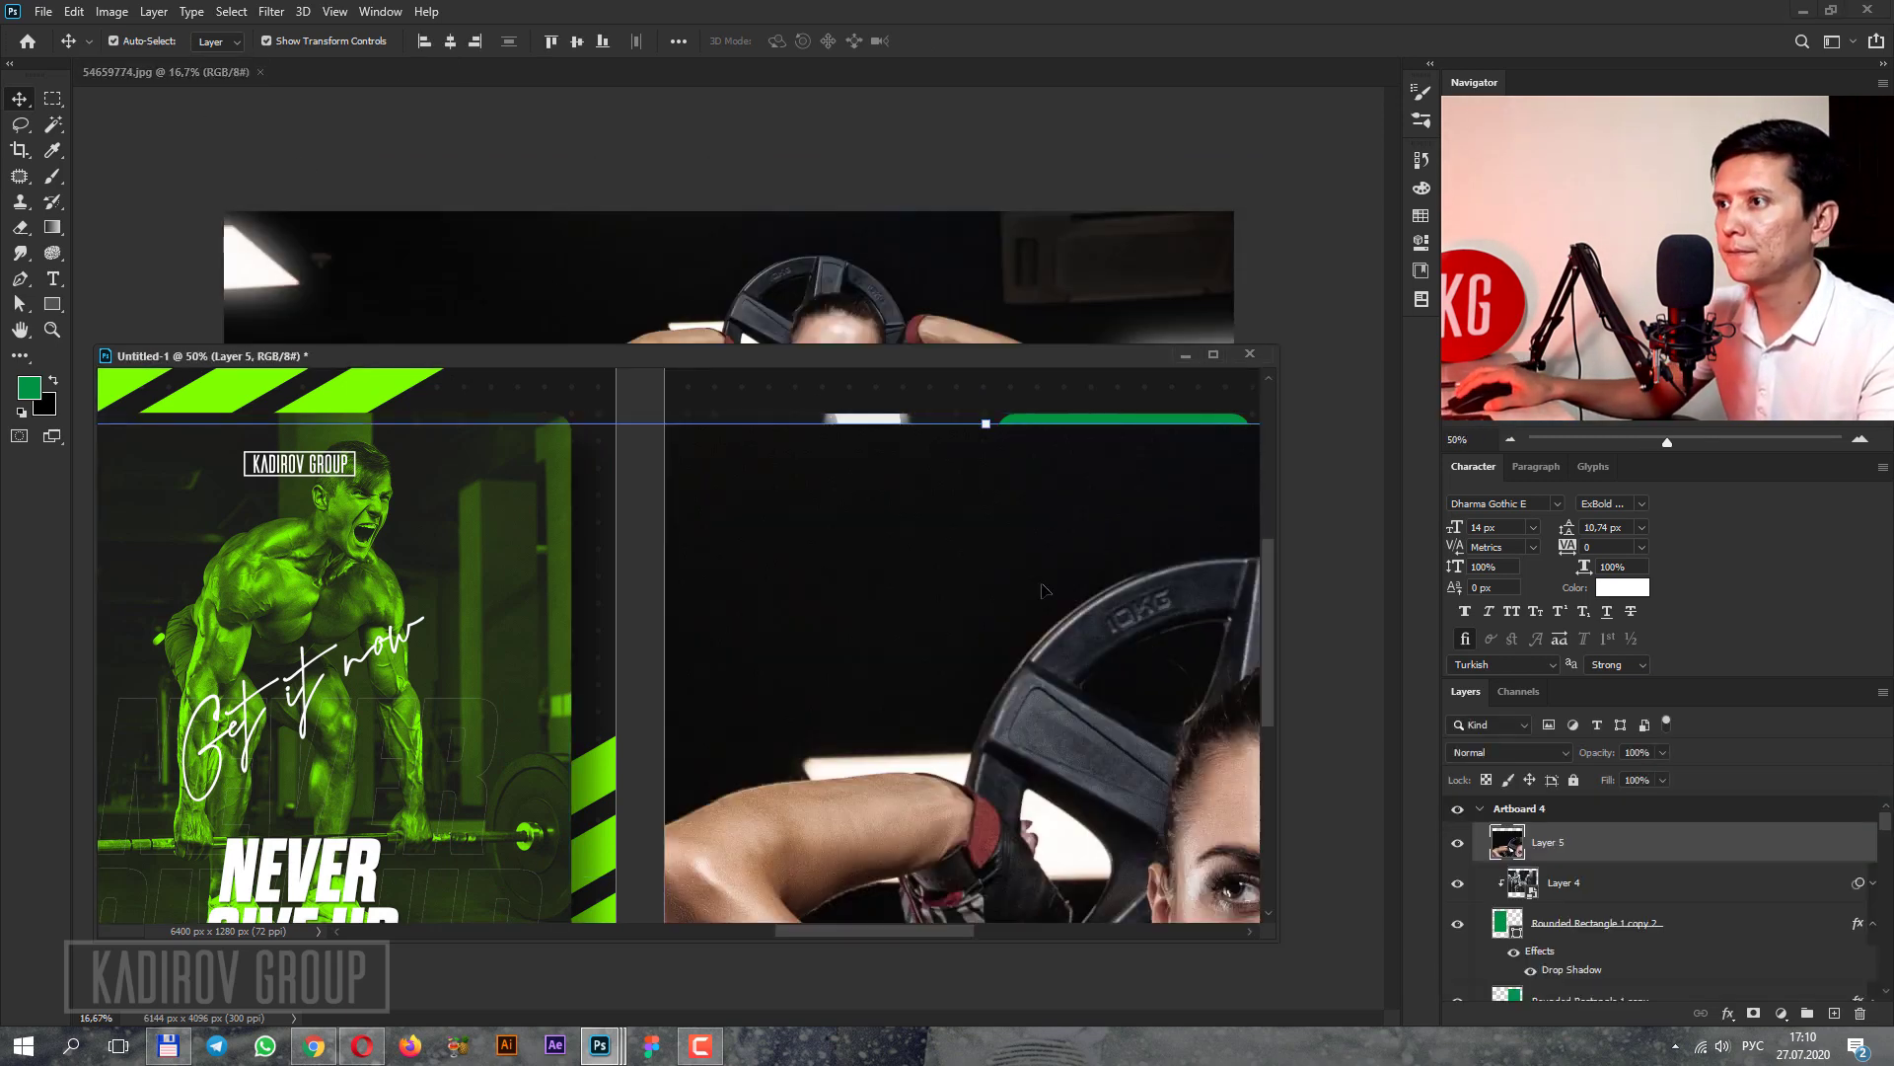
{"action": "left_click", "coordinate": [259, 72]}
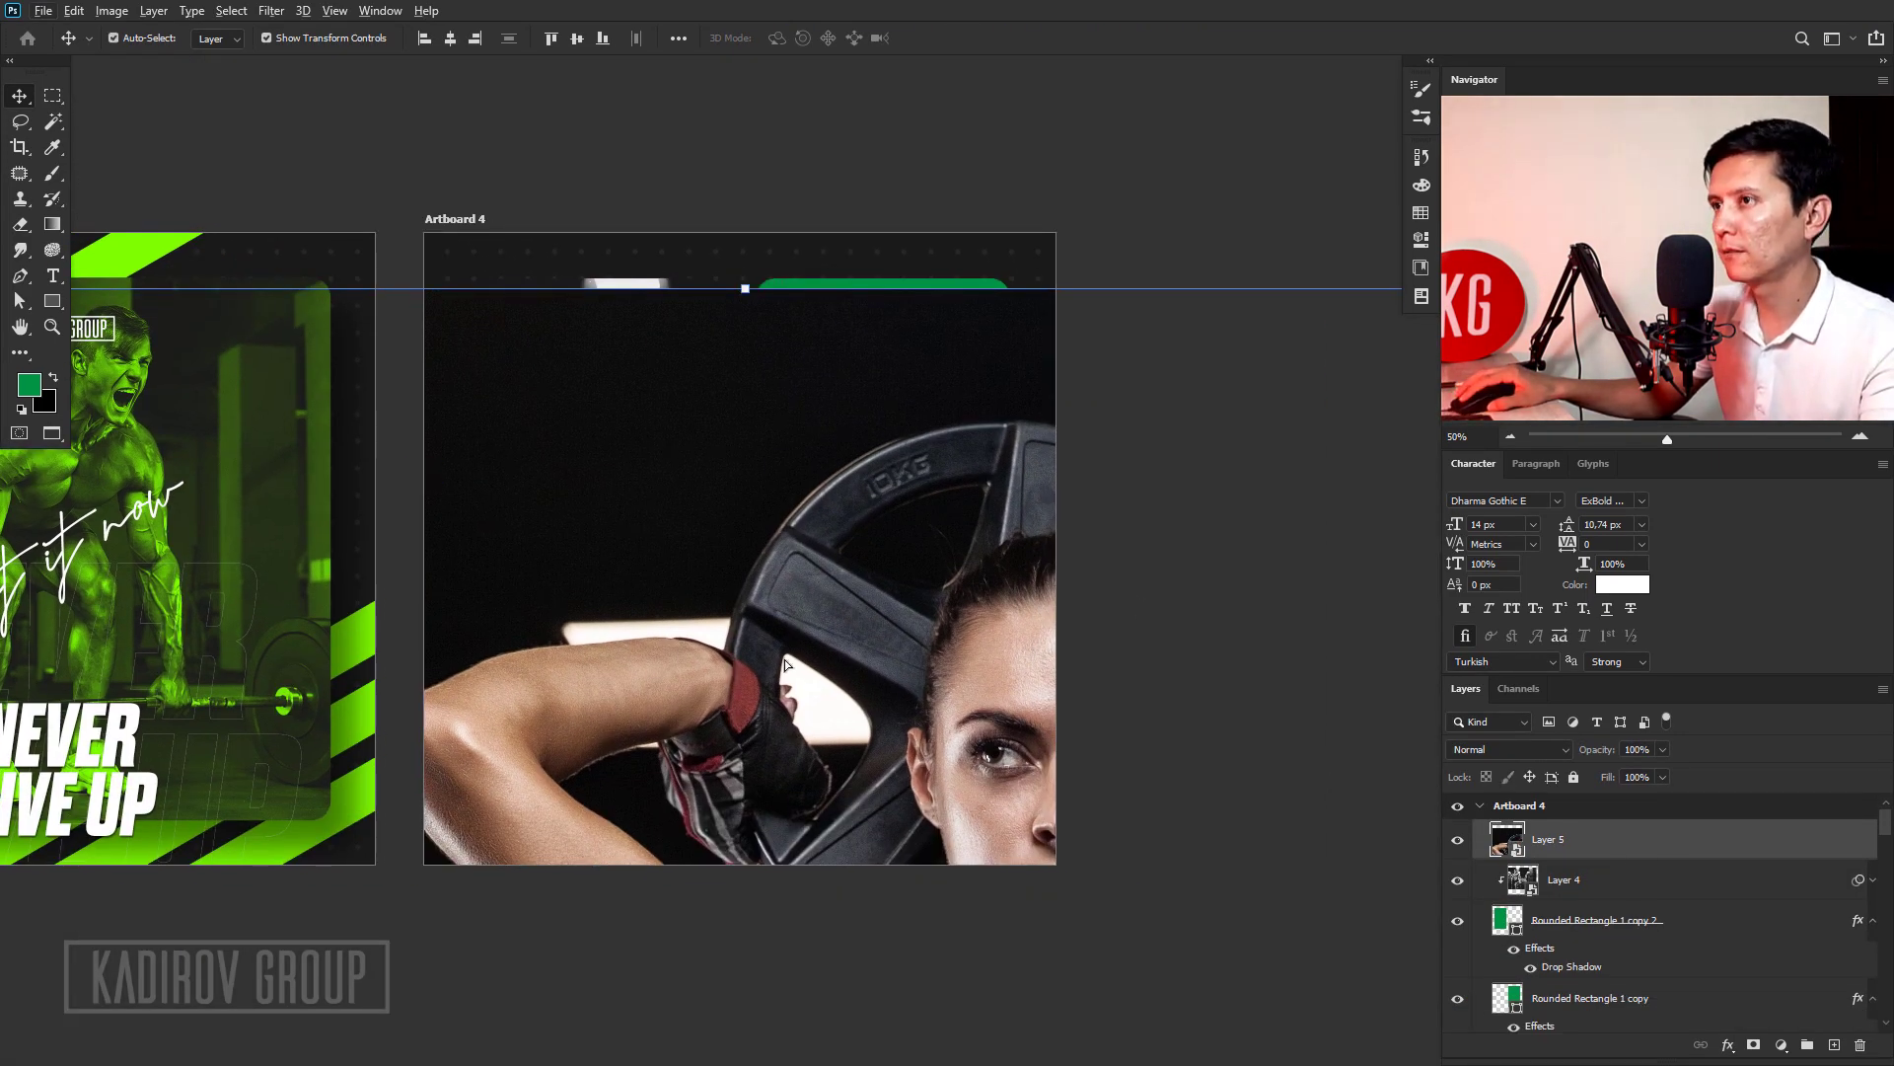
{"action": "left_click_drag", "start_coordinate": [785, 659], "coordinate": [606, 520]}
{"action": "left_click_drag", "start_coordinate": [1554, 839], "coordinate": [1583, 977]}
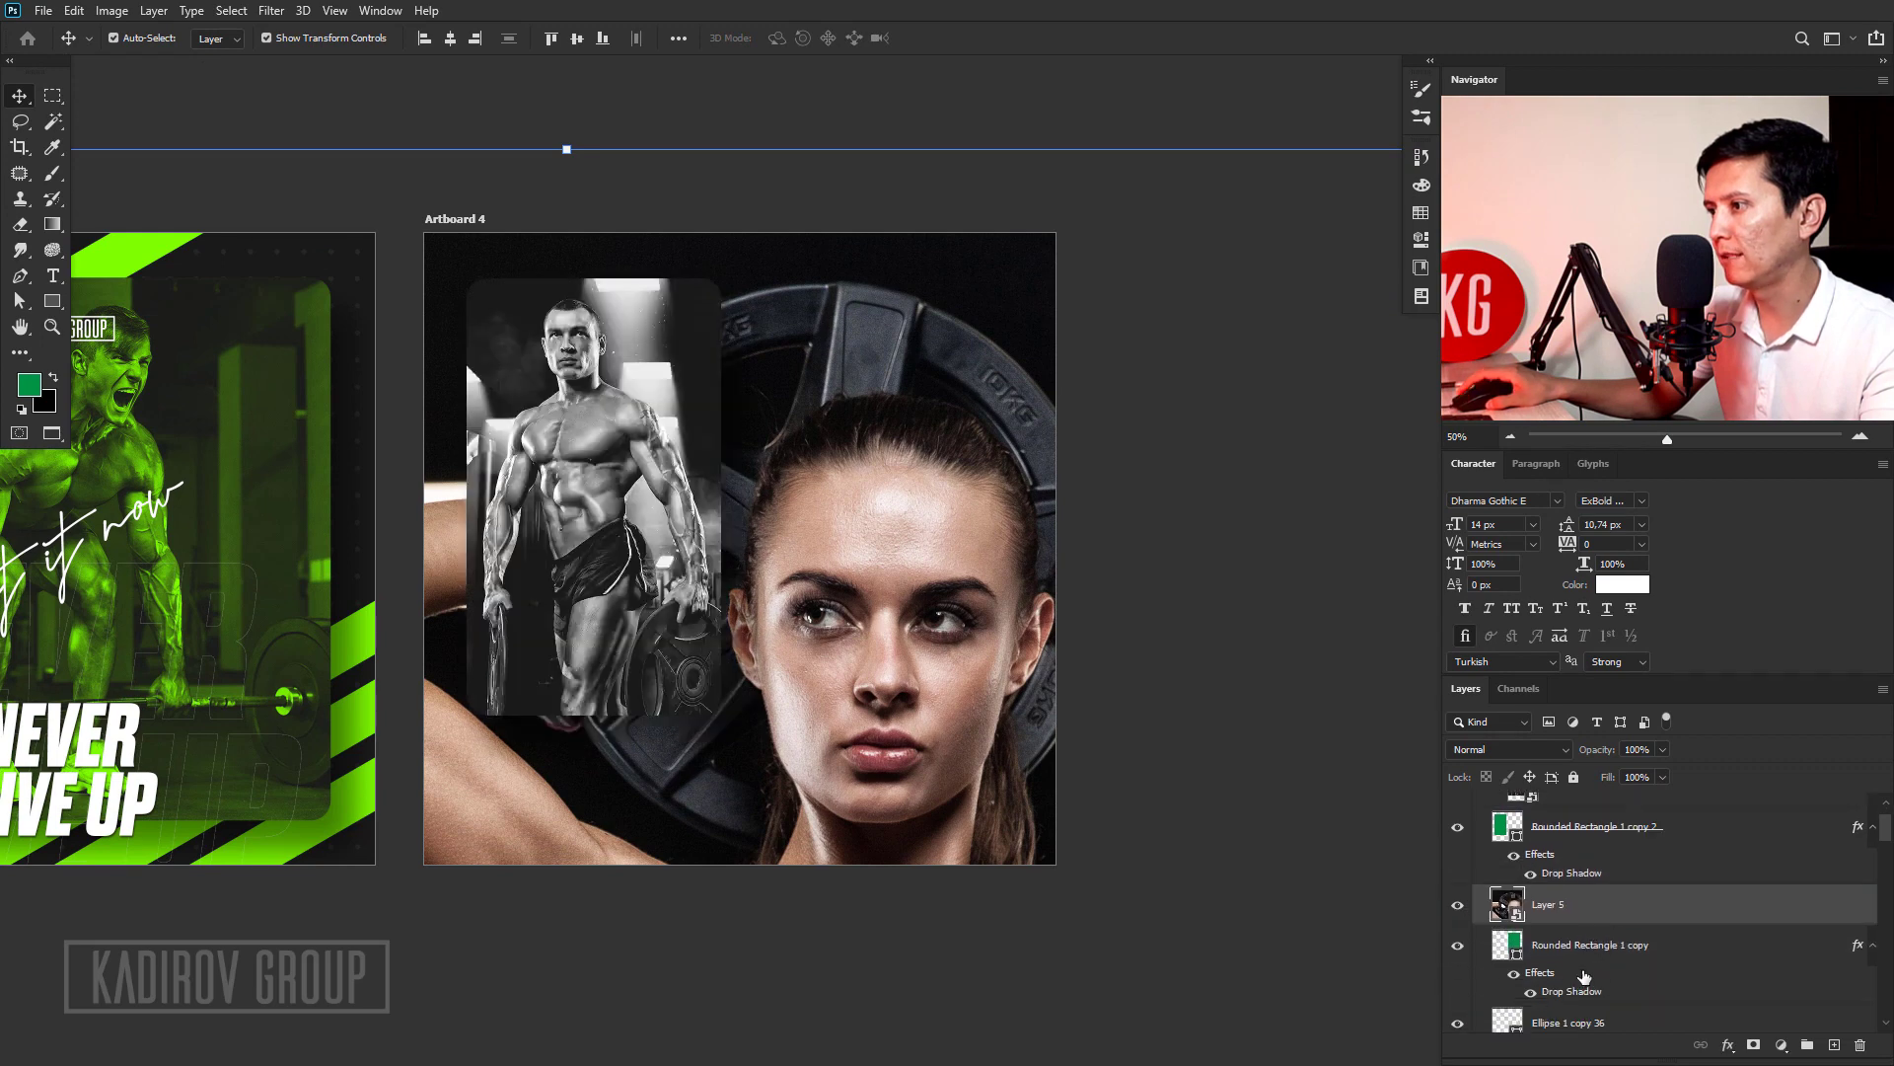
{"action": "left_click", "coordinate": [1586, 921], "text": "alt"}
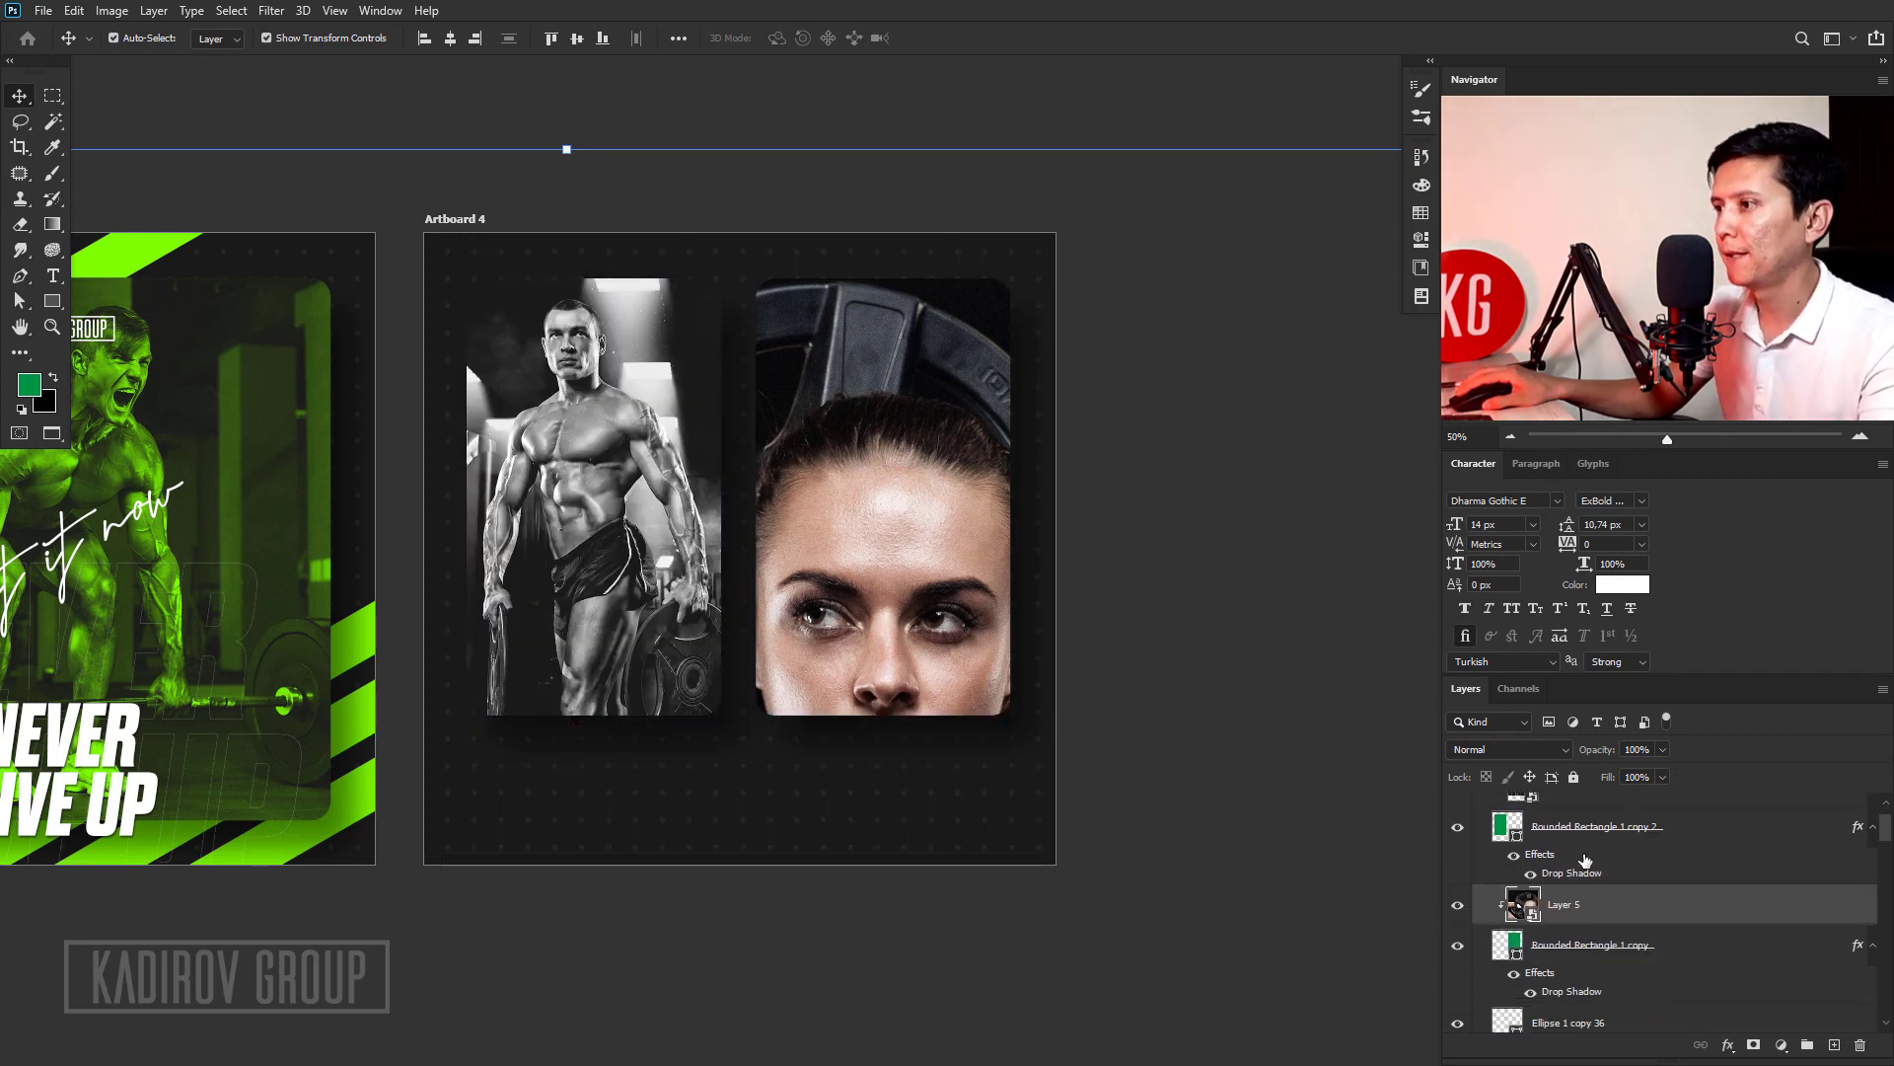
Copy the black-and-white smart filters from the man's photo onto the woman's photo.
{"action": "scroll", "coordinate": [1586, 861], "scroll_direction": "up", "scroll_amount": 1}
{"action": "left_click", "coordinate": [1872, 813]}
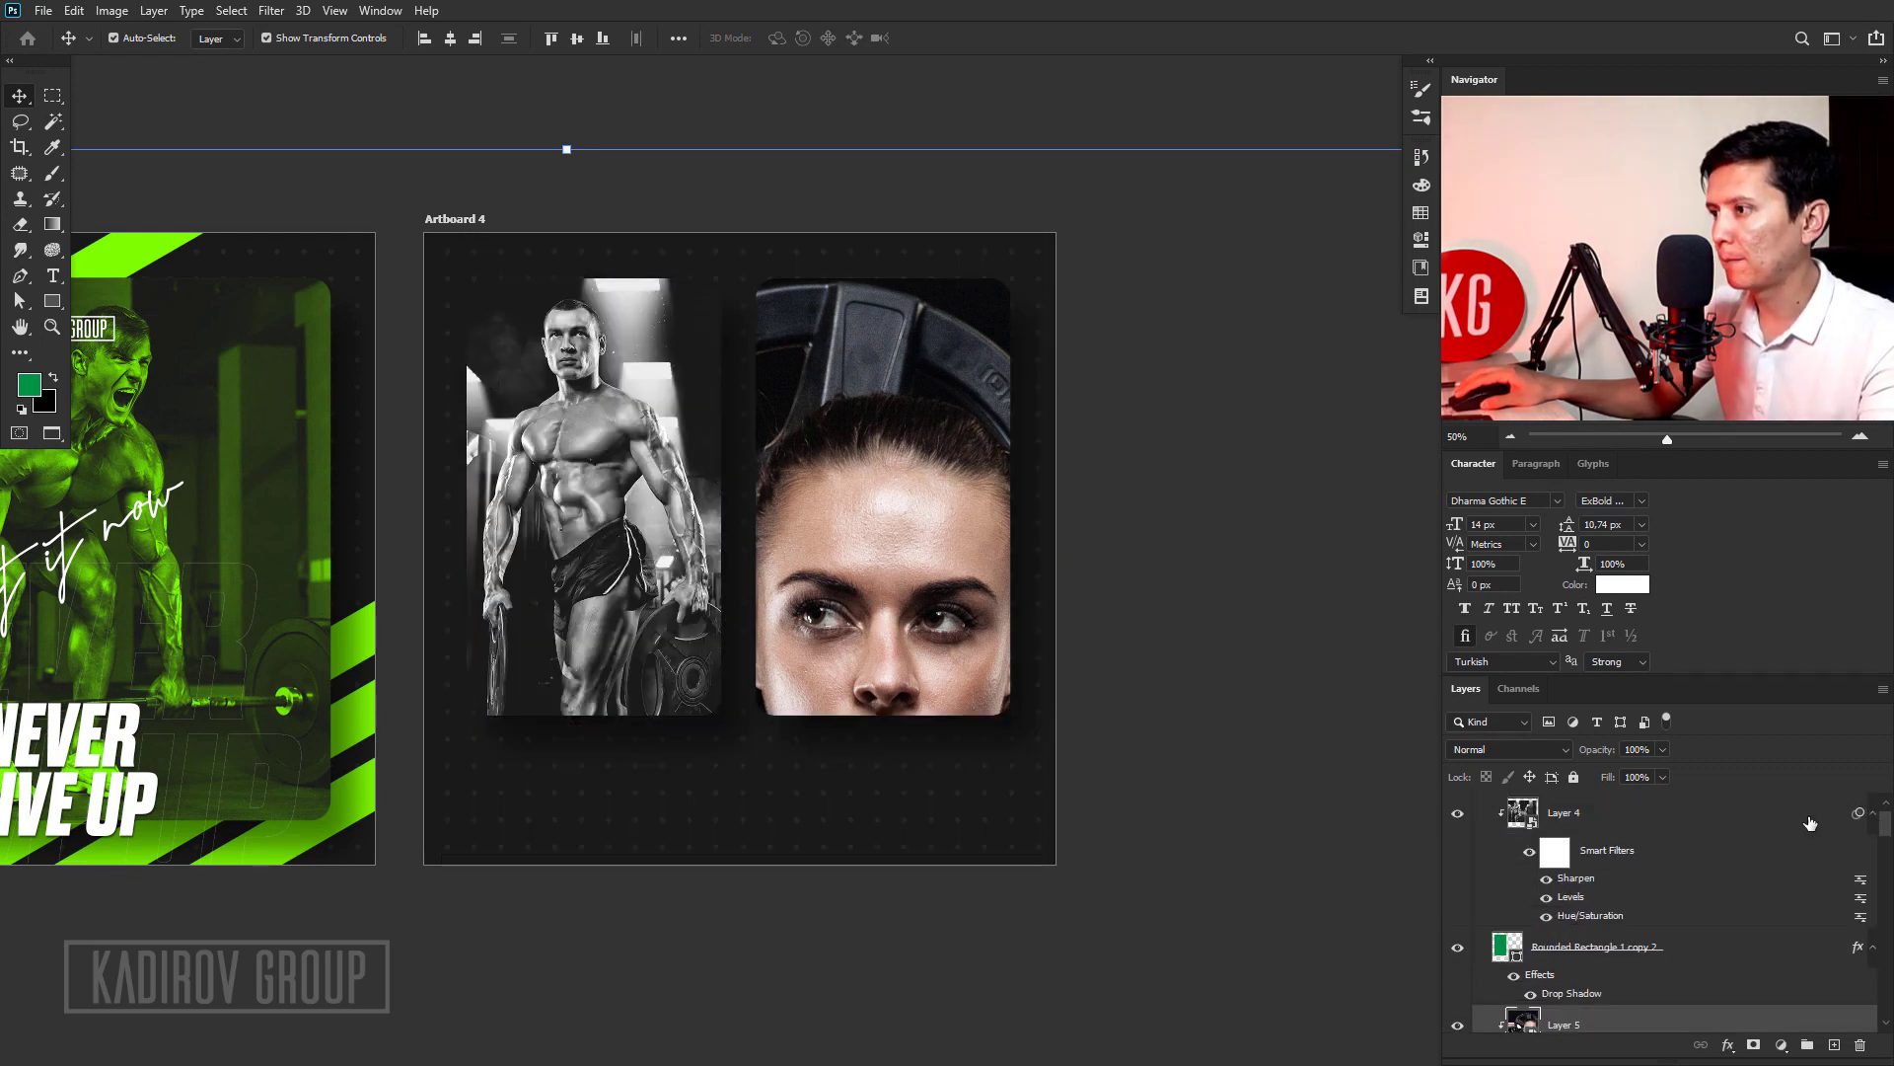
{"action": "scroll", "coordinate": [1643, 851], "scroll_direction": "down", "scroll_amount": 1}
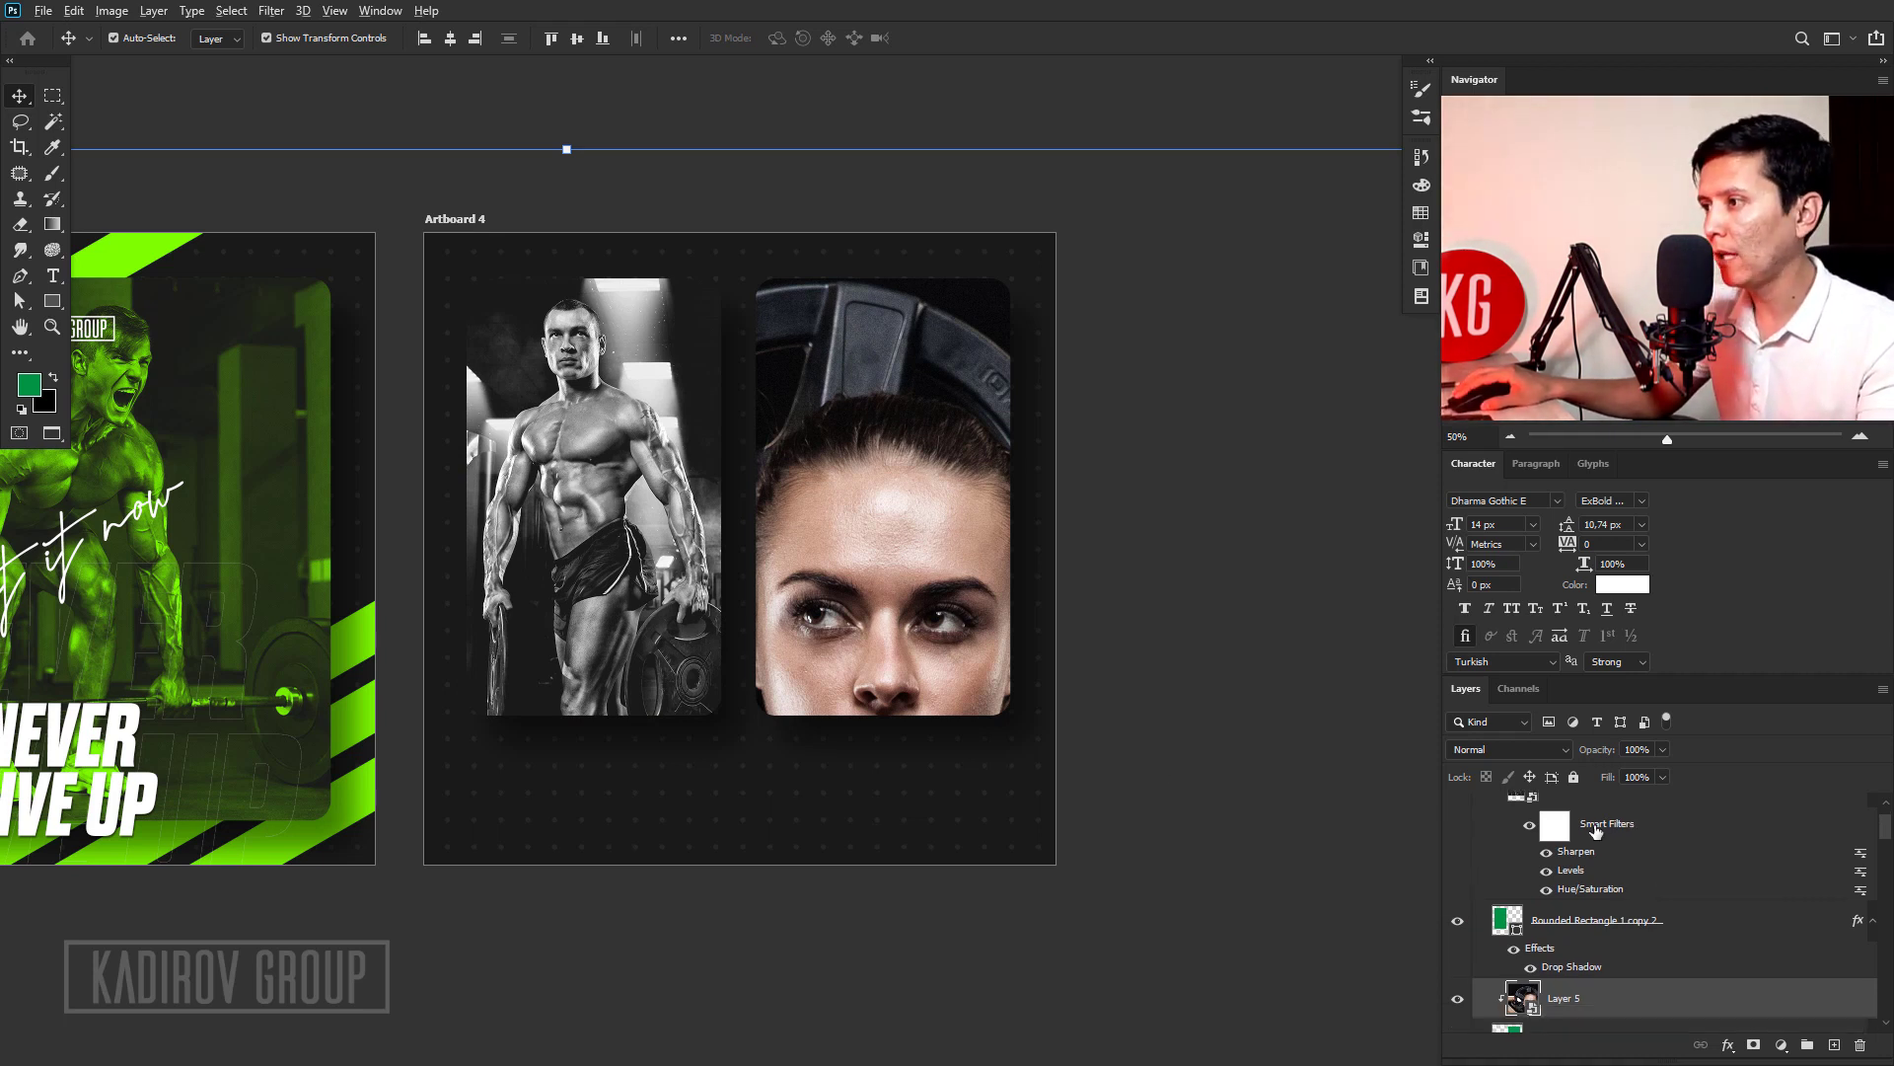
{"action": "left_click_drag", "start_coordinate": [1520, 998], "coordinate": [1524, 996]}
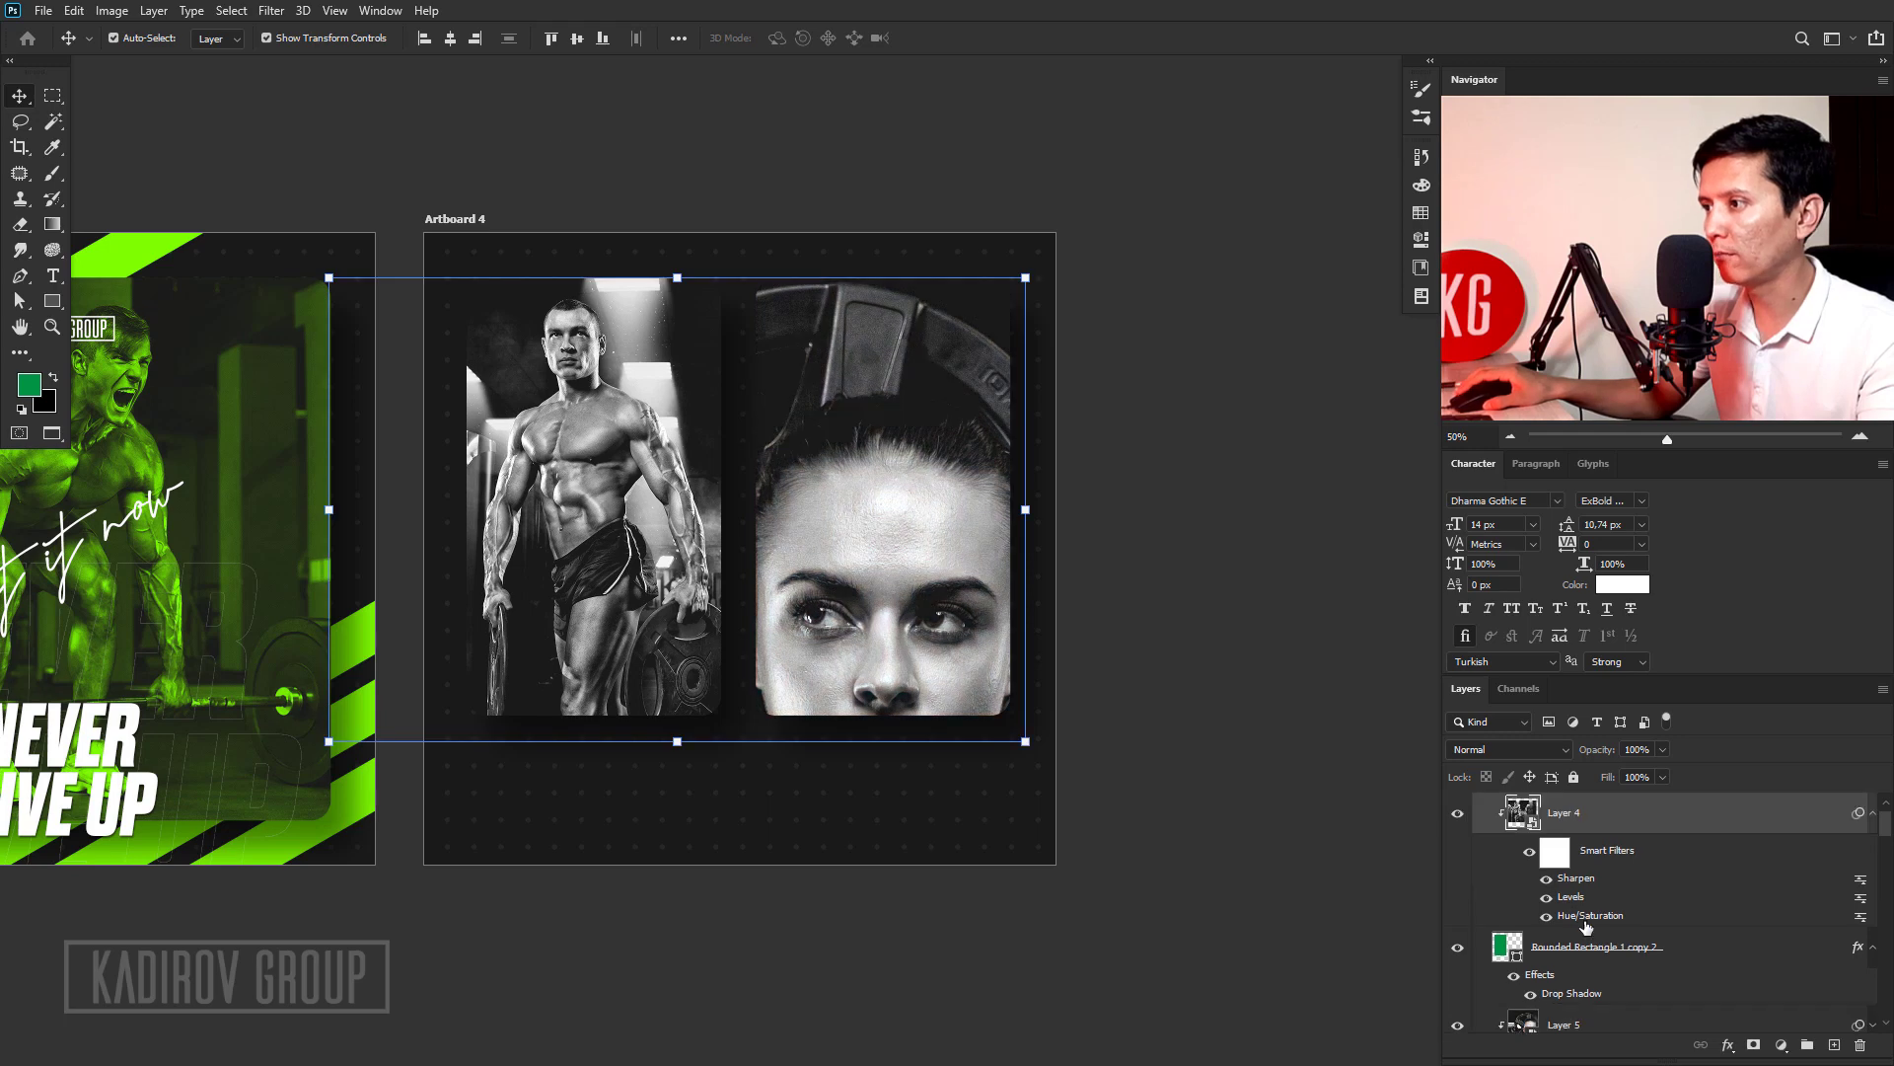
{"action": "scroll", "coordinate": [1582, 969], "scroll_direction": "down", "scroll_amount": 1}
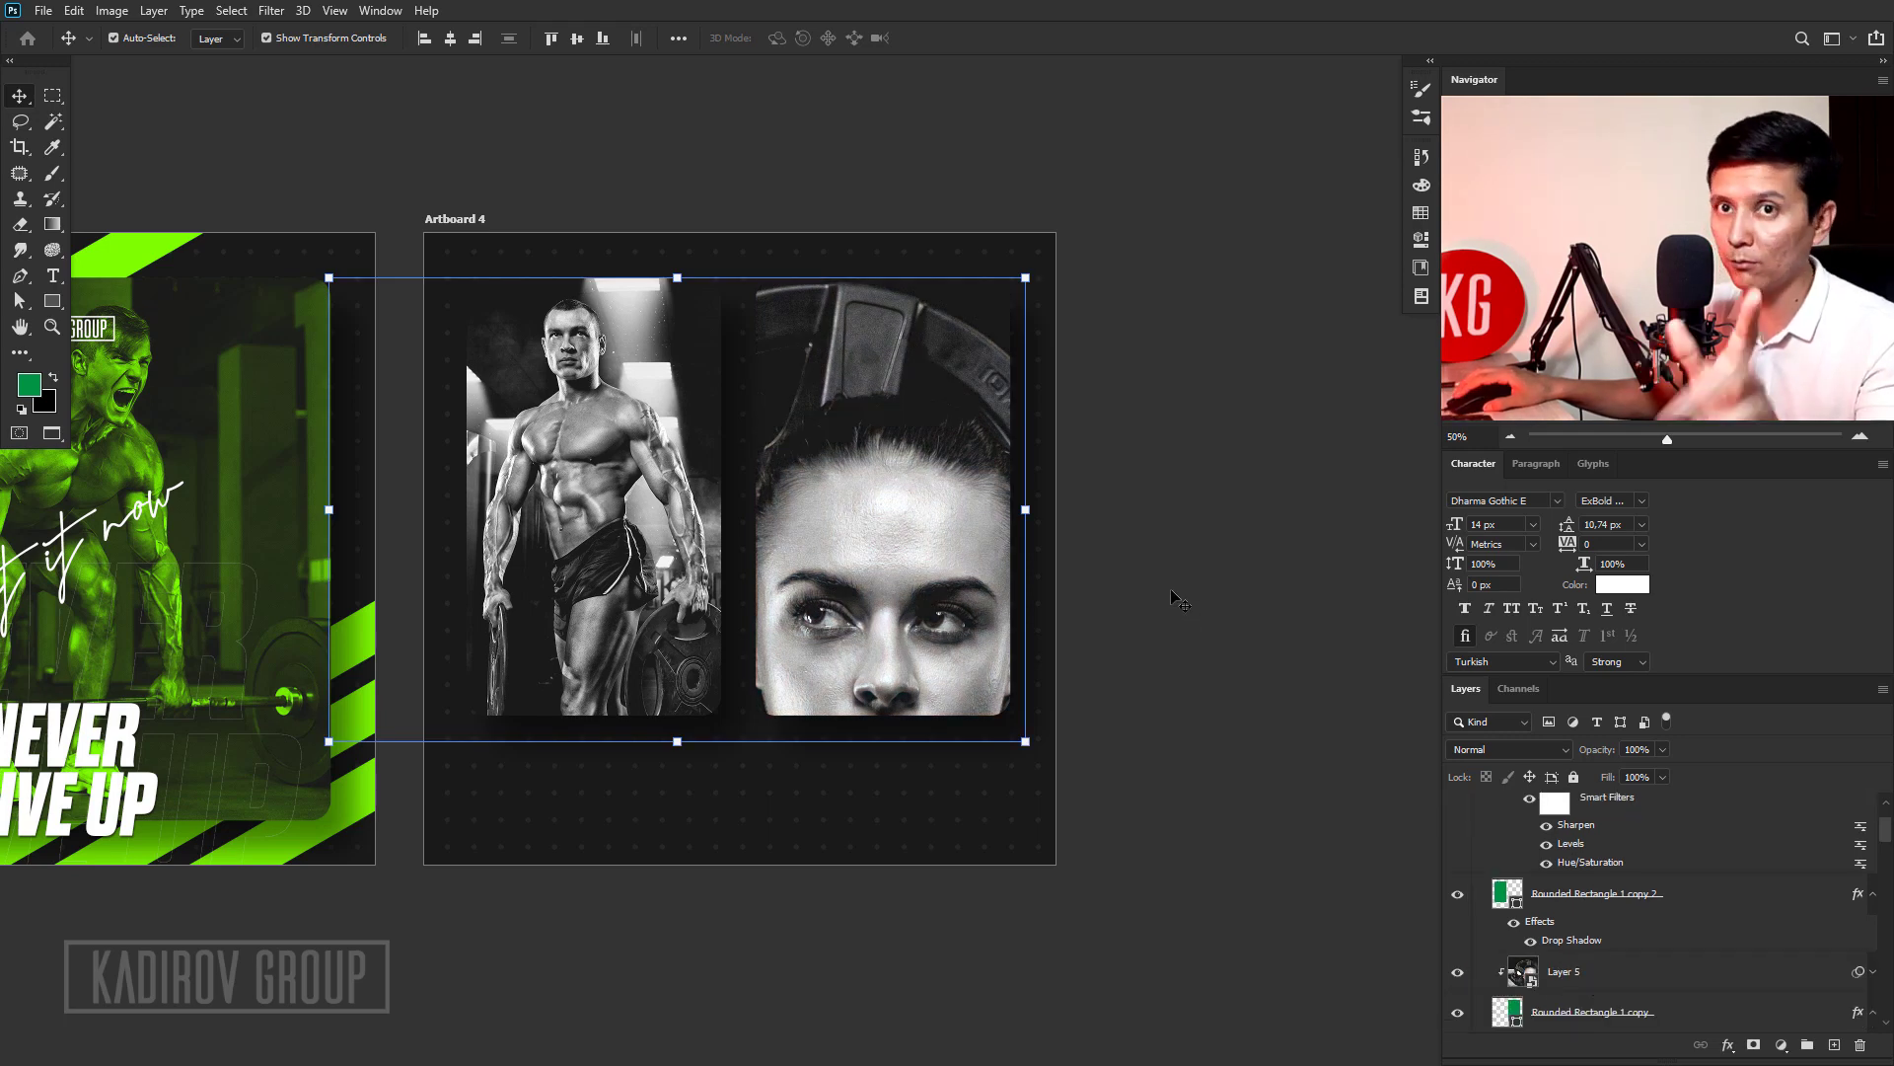
{"action": "left_click", "coordinate": [873, 510]}
Scale the woman's photo to about 23% and fit it inside the right card.
{"action": "scroll", "coordinate": [651, 427], "scroll_direction": "down", "scroll_amount": 2}
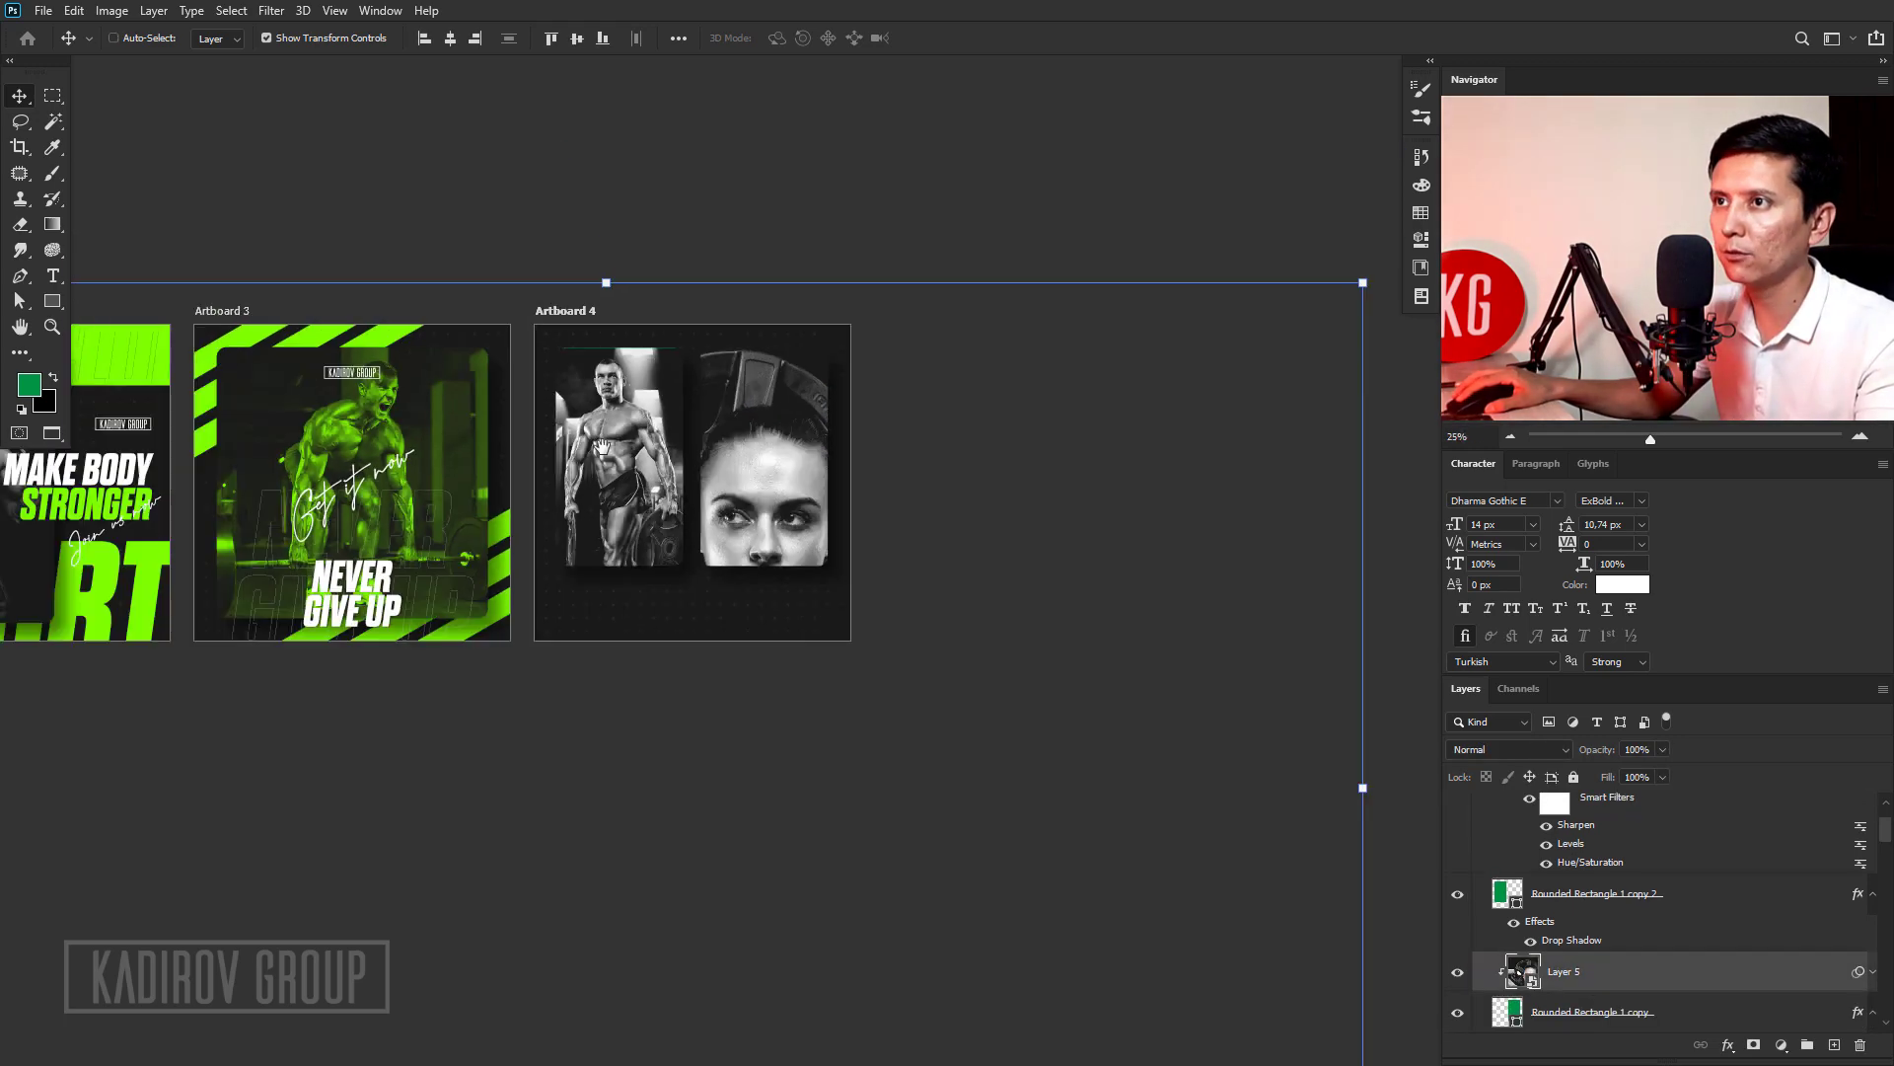
{"action": "scroll", "coordinate": [651, 426], "scroll_direction": "left", "scroll_amount": 5}
{"action": "left_click", "coordinate": [331, 294]}
{"action": "left_click_drag", "start_coordinate": [331, 294], "coordinate": [727, 774]}
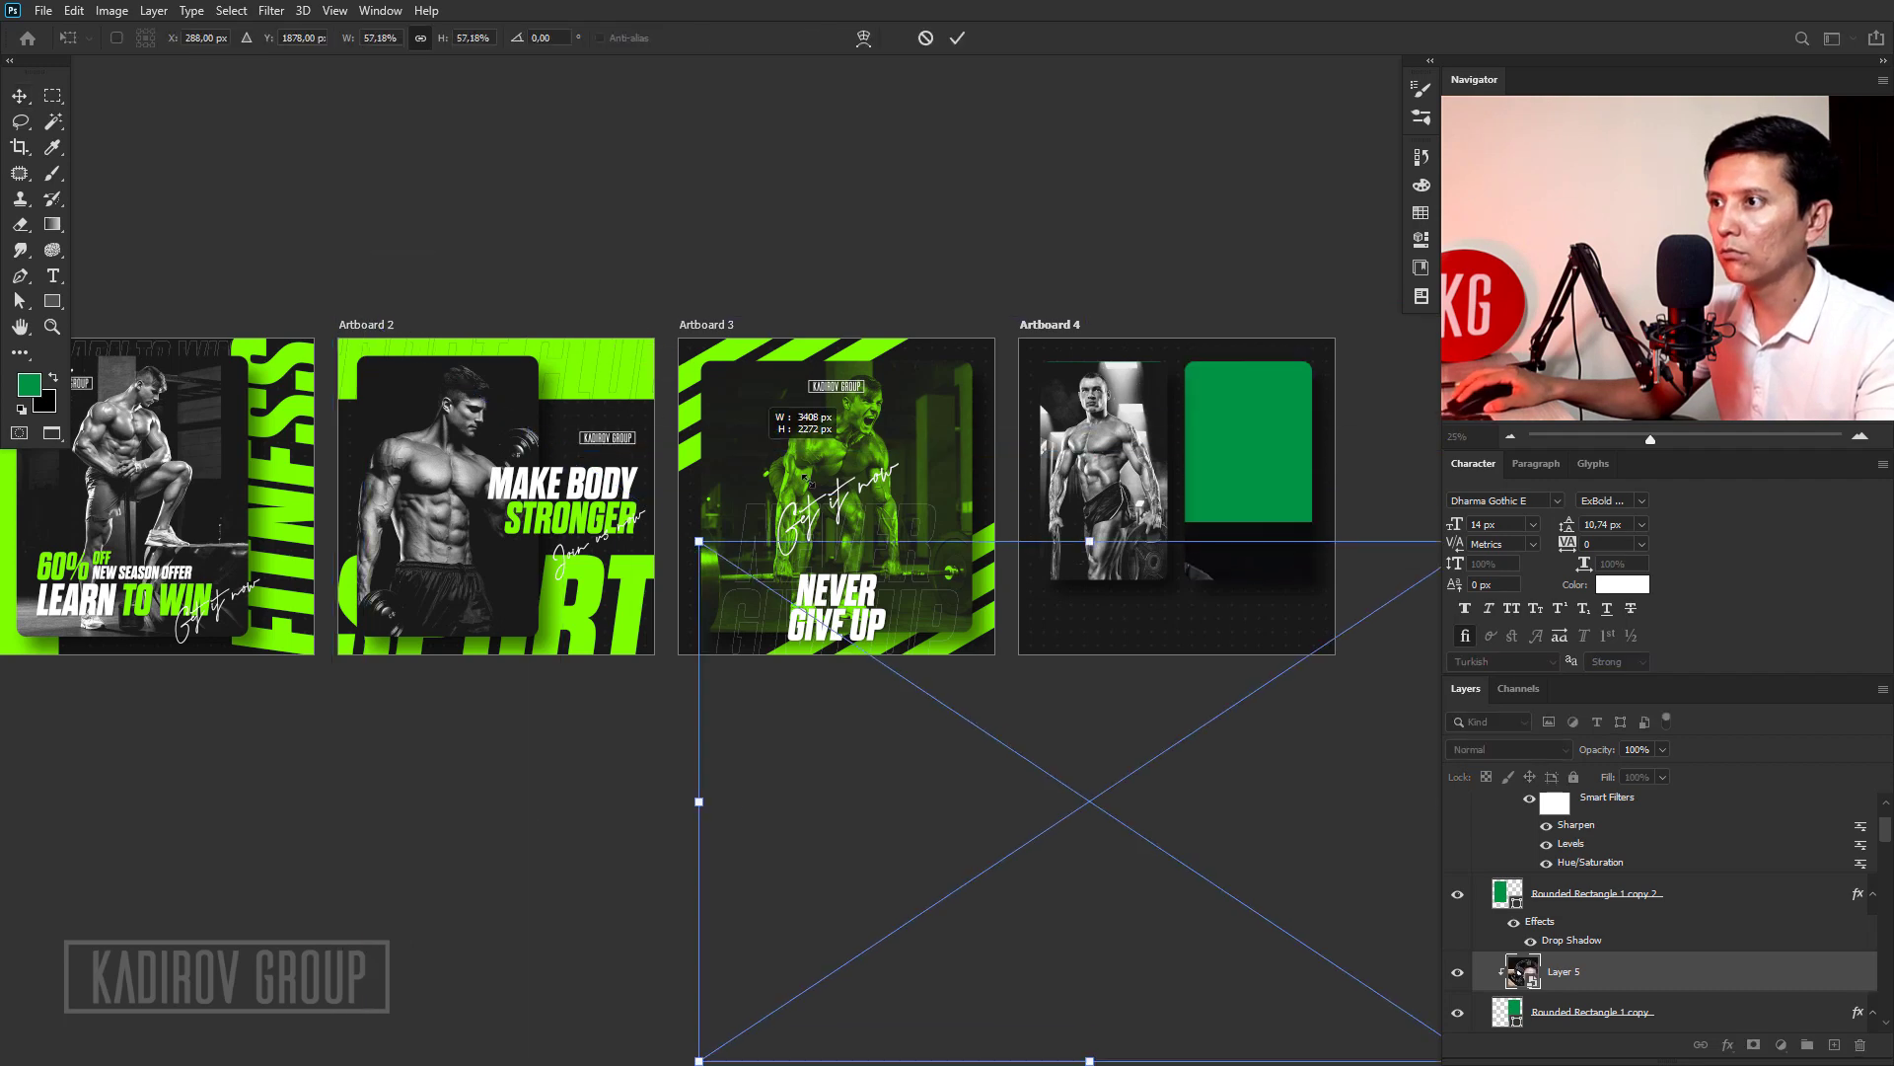
{"action": "mouse_move", "coordinate": [1018, 914]}
{"action": "left_mouse_down"}
{"action": "mouse_move", "coordinate": [1158, 796]}
{"action": "mouse_move", "coordinate": [1264, 493]}
{"action": "left_mouse_up"}
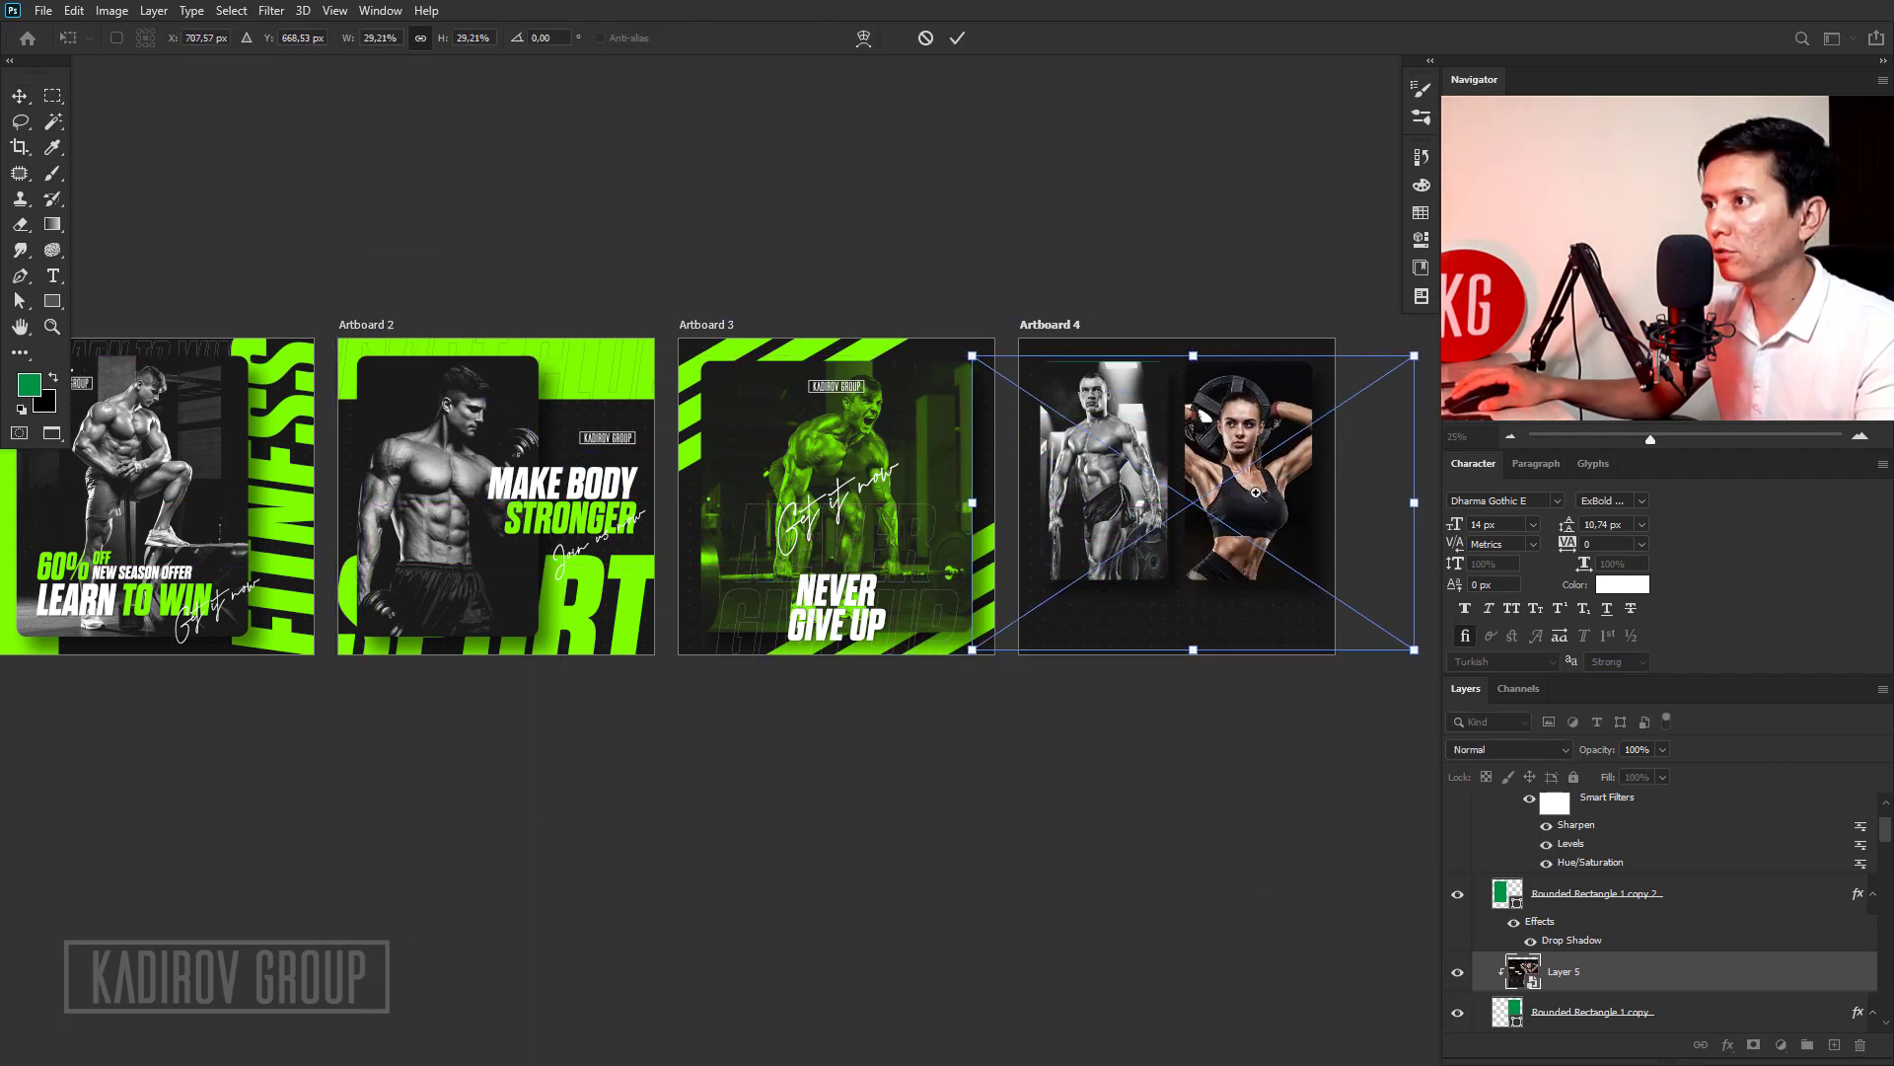
{"action": "key", "text": "ctrl+plus"}
{"action": "left_click_drag", "start_coordinate": [523, 860], "coordinate": [717, 730]}
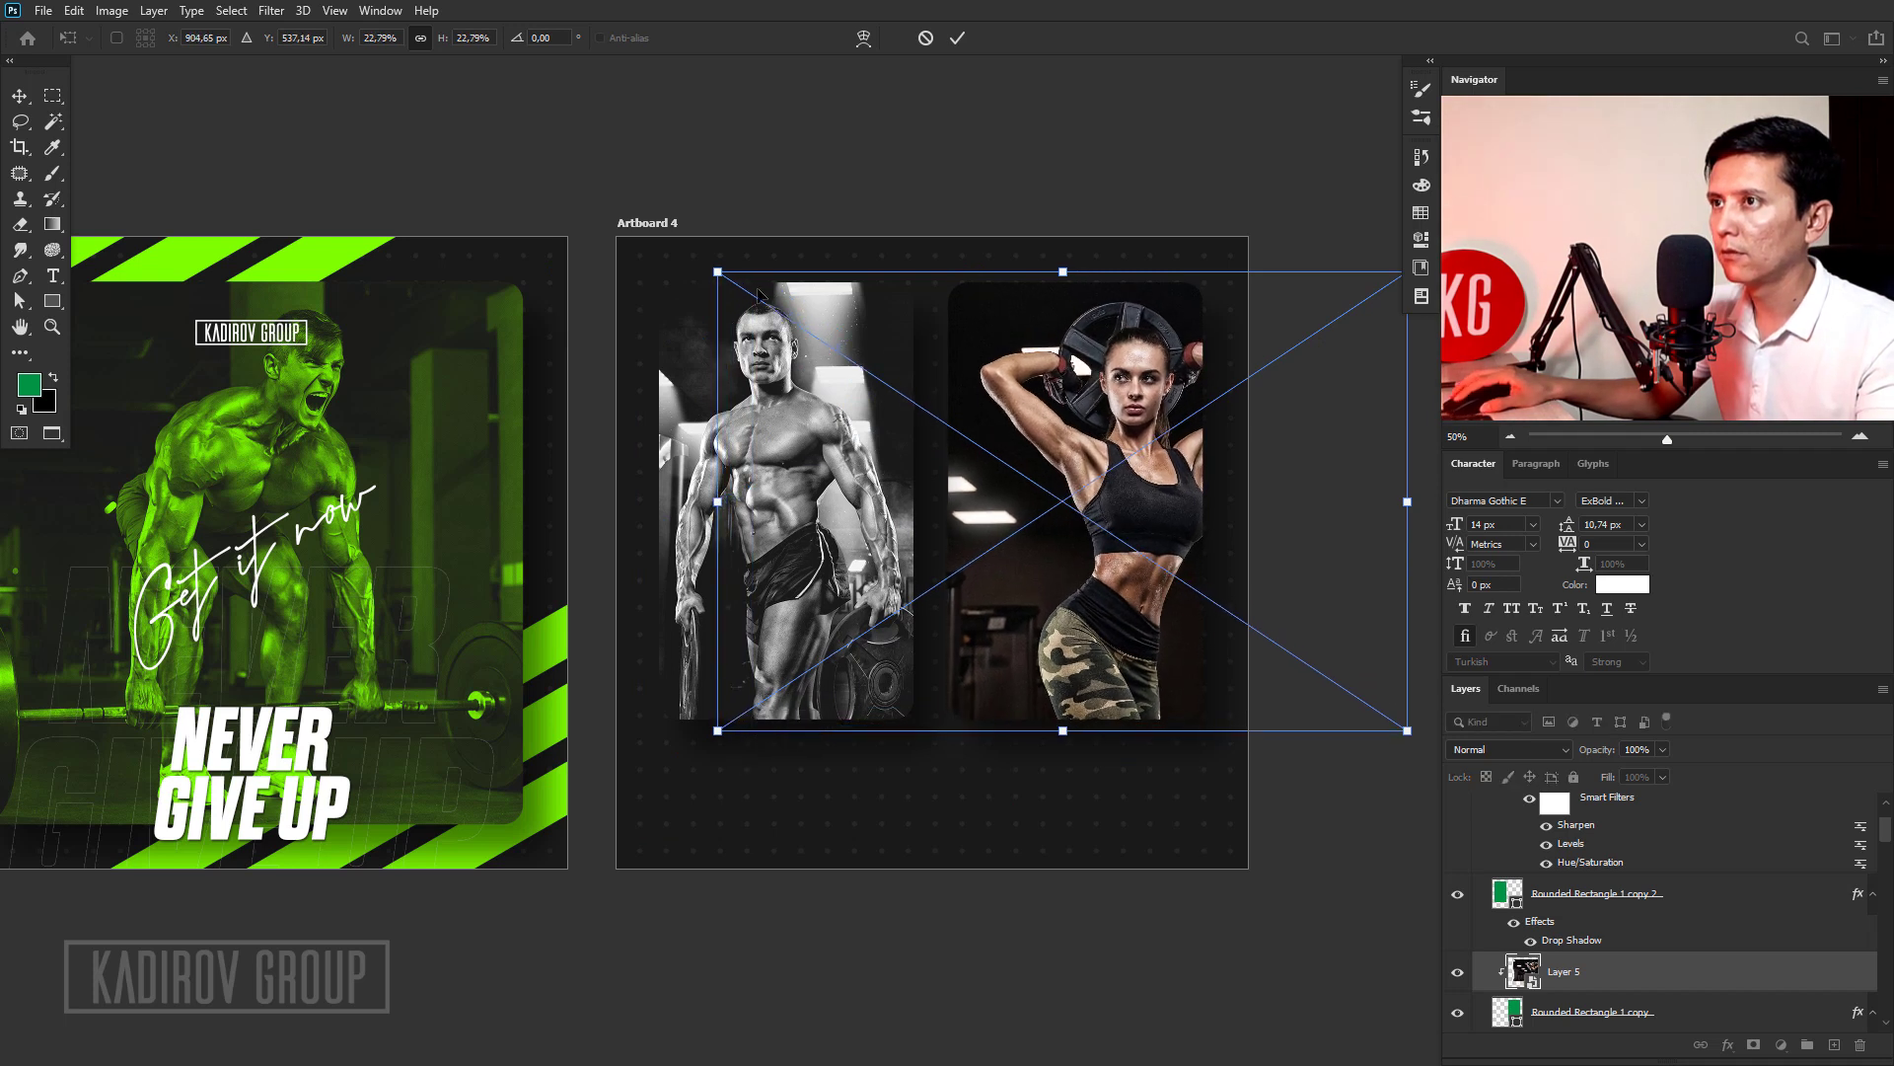
{"action": "left_click_drag", "start_coordinate": [1172, 517], "coordinate": [1136, 530]}
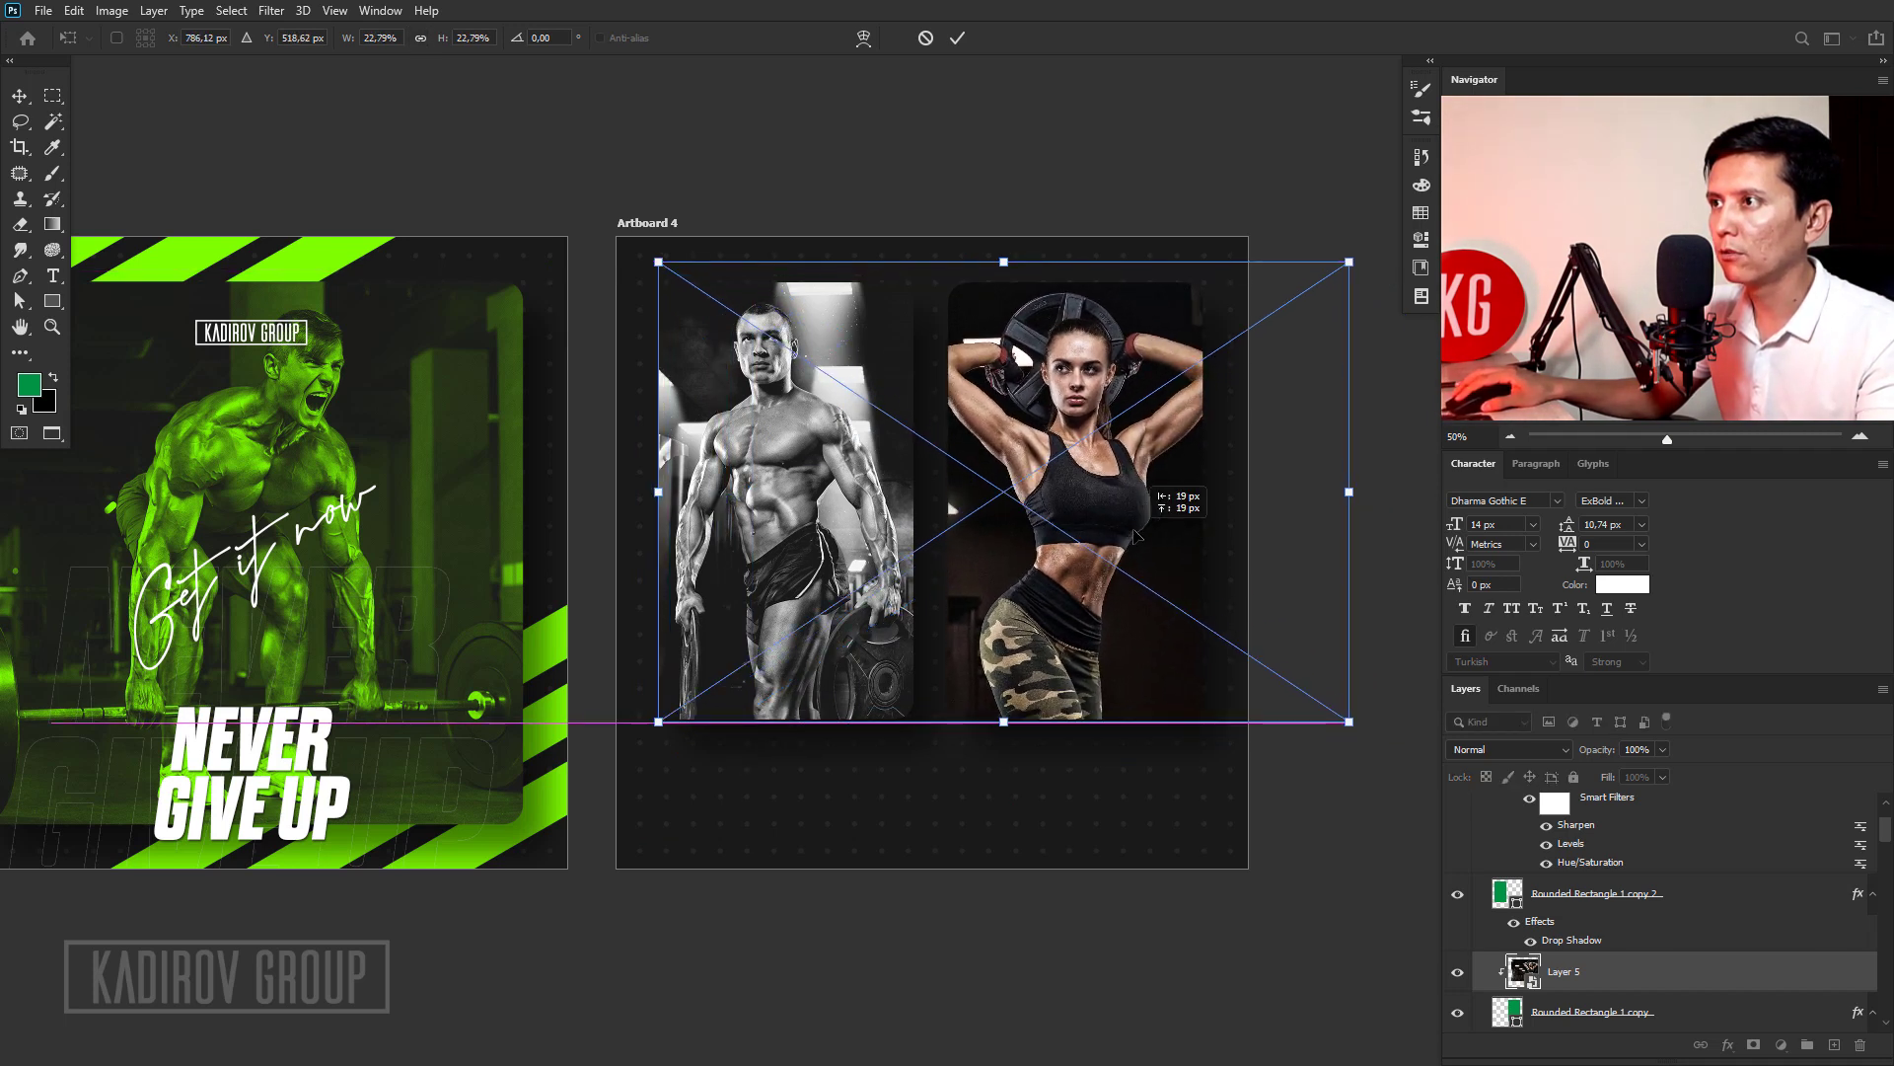
{"action": "left_click_drag", "start_coordinate": [1364, 719], "coordinate": [1379, 736]}
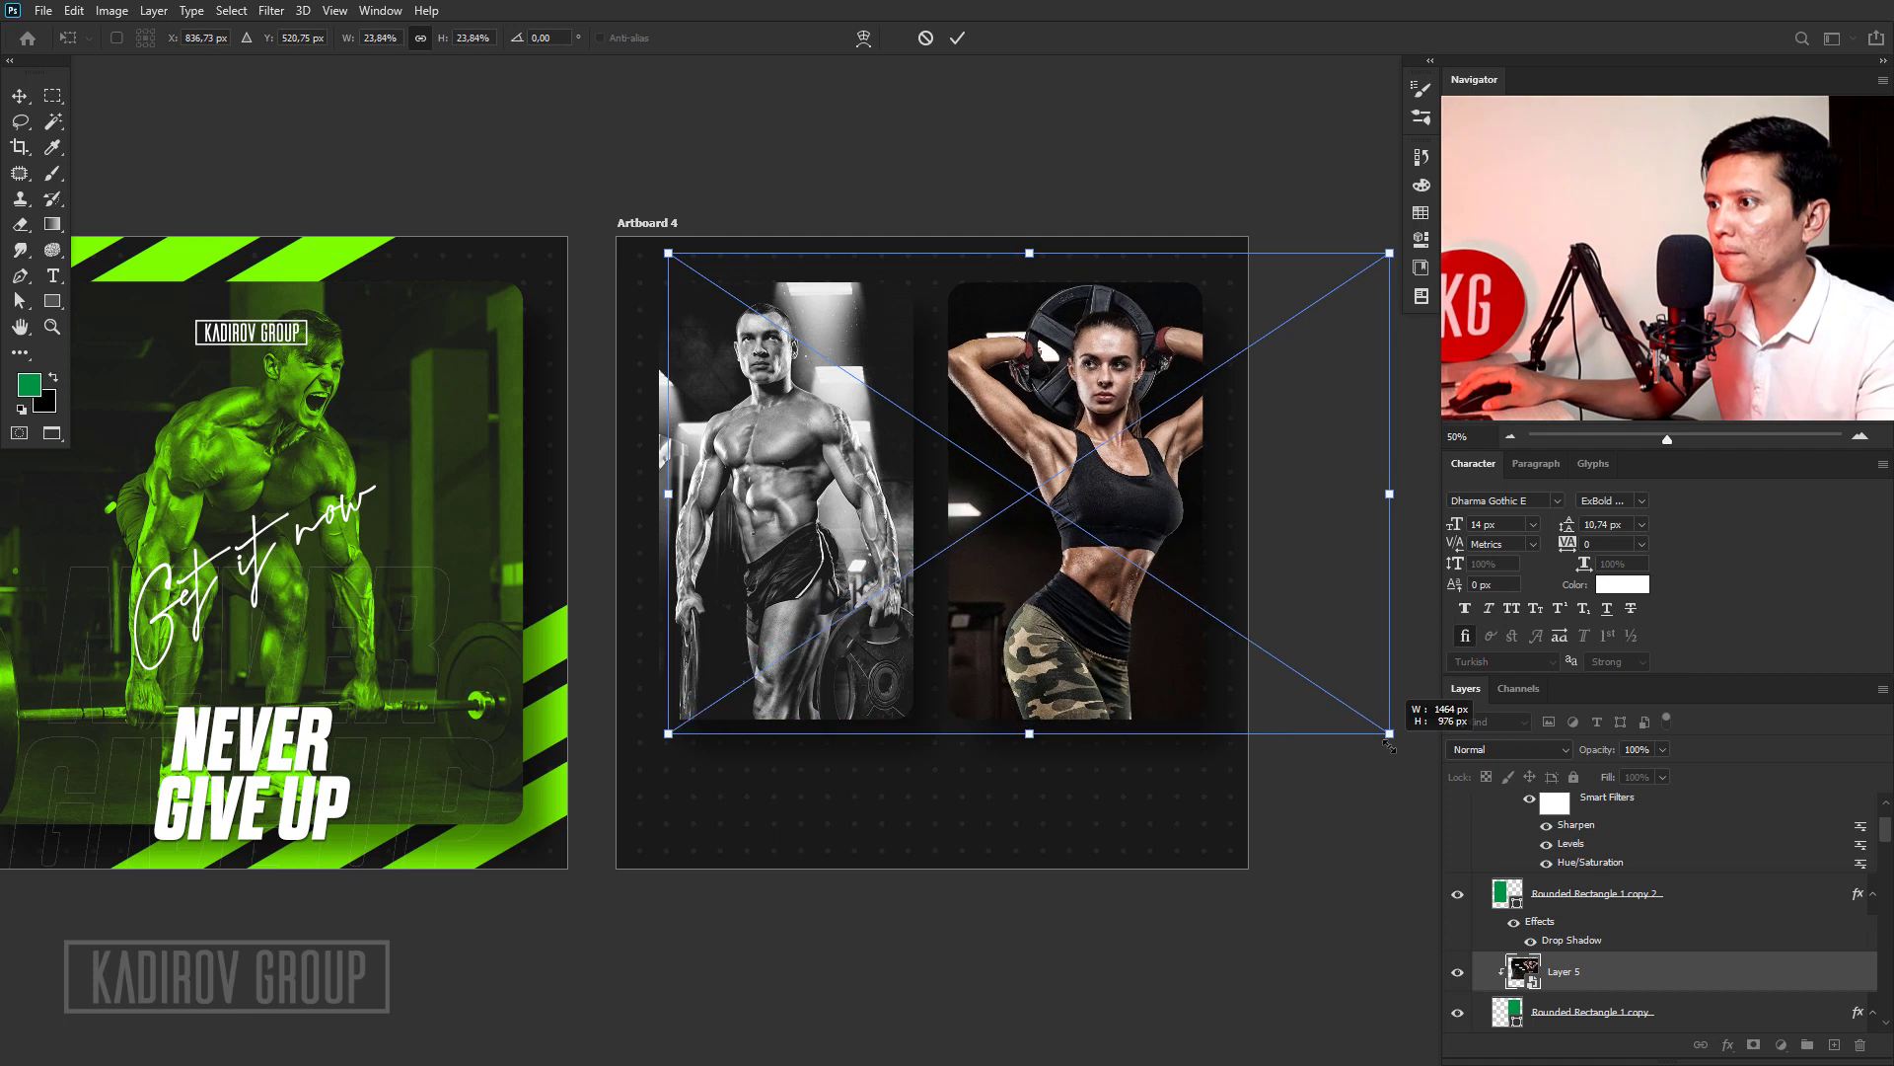
{"action": "key", "text": "Return"}
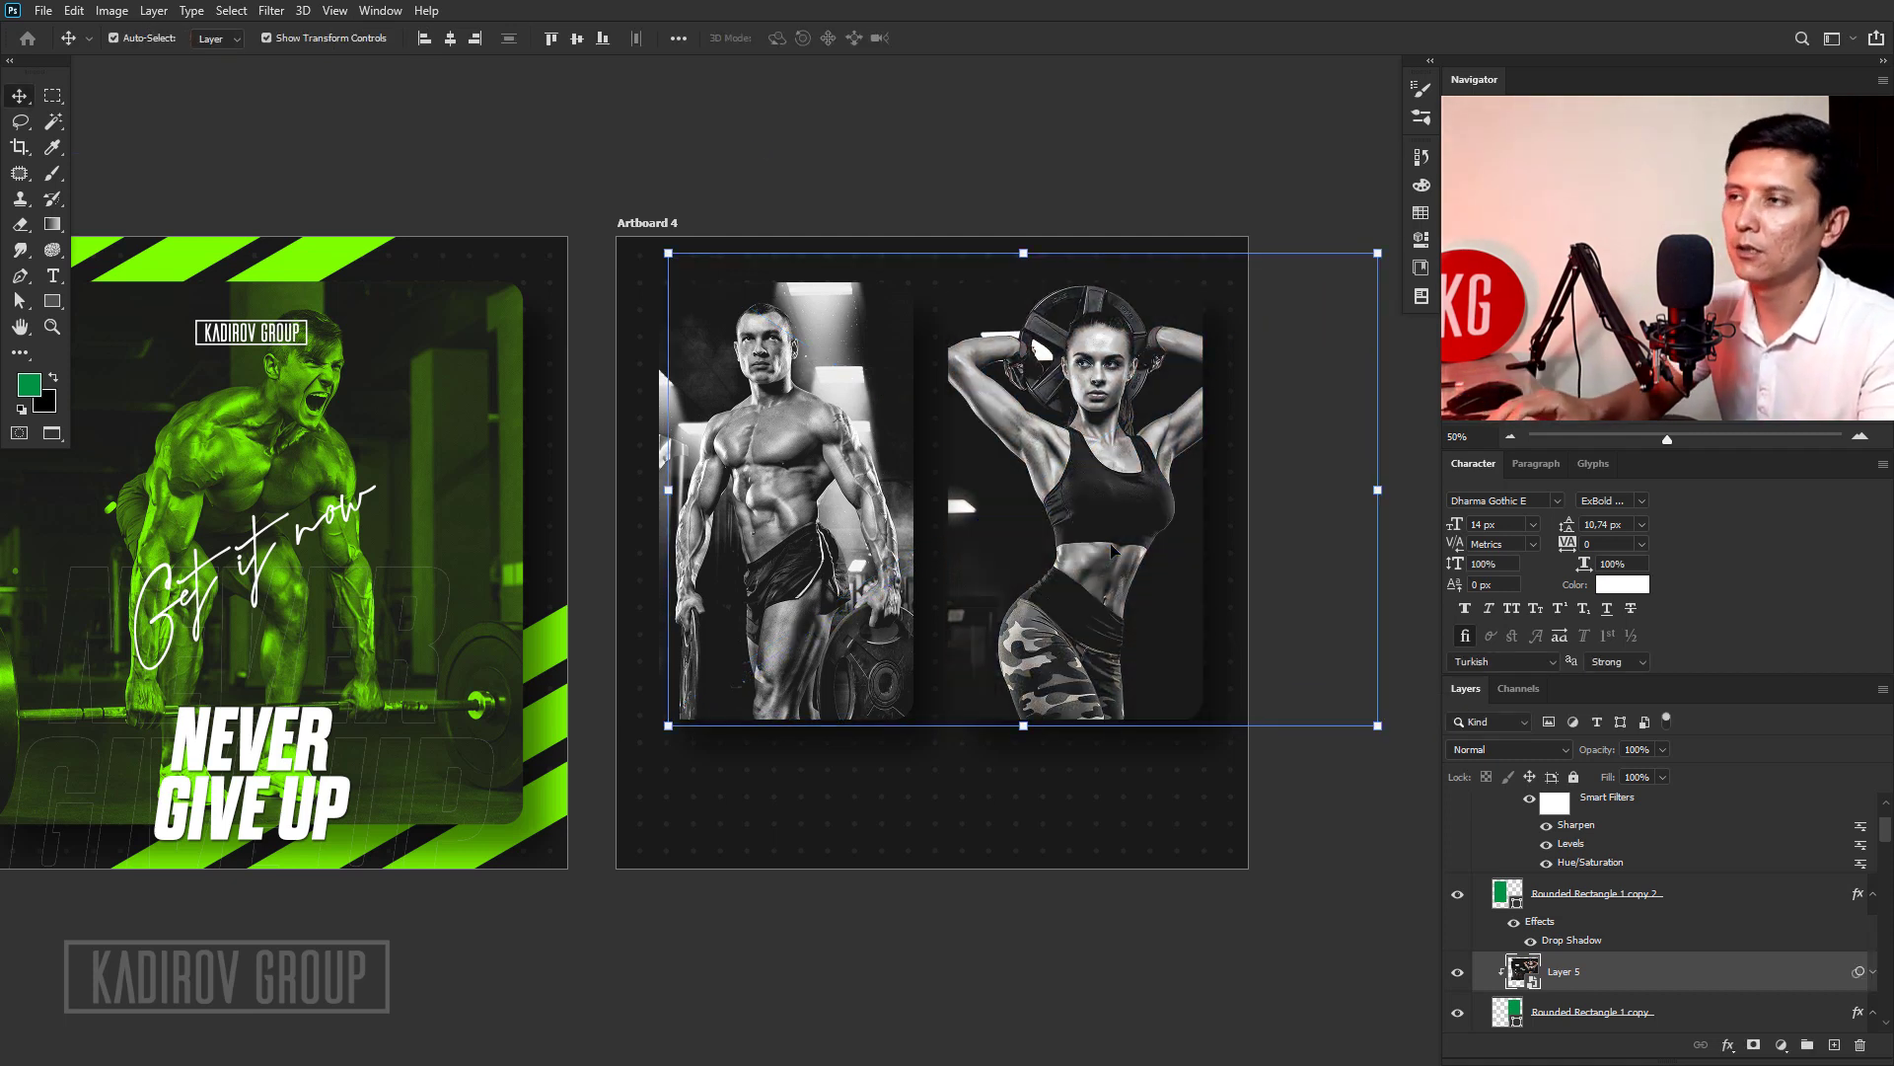
{"action": "key", "text": "shift+Left"}
{"action": "key", "text": "shift+Left"}
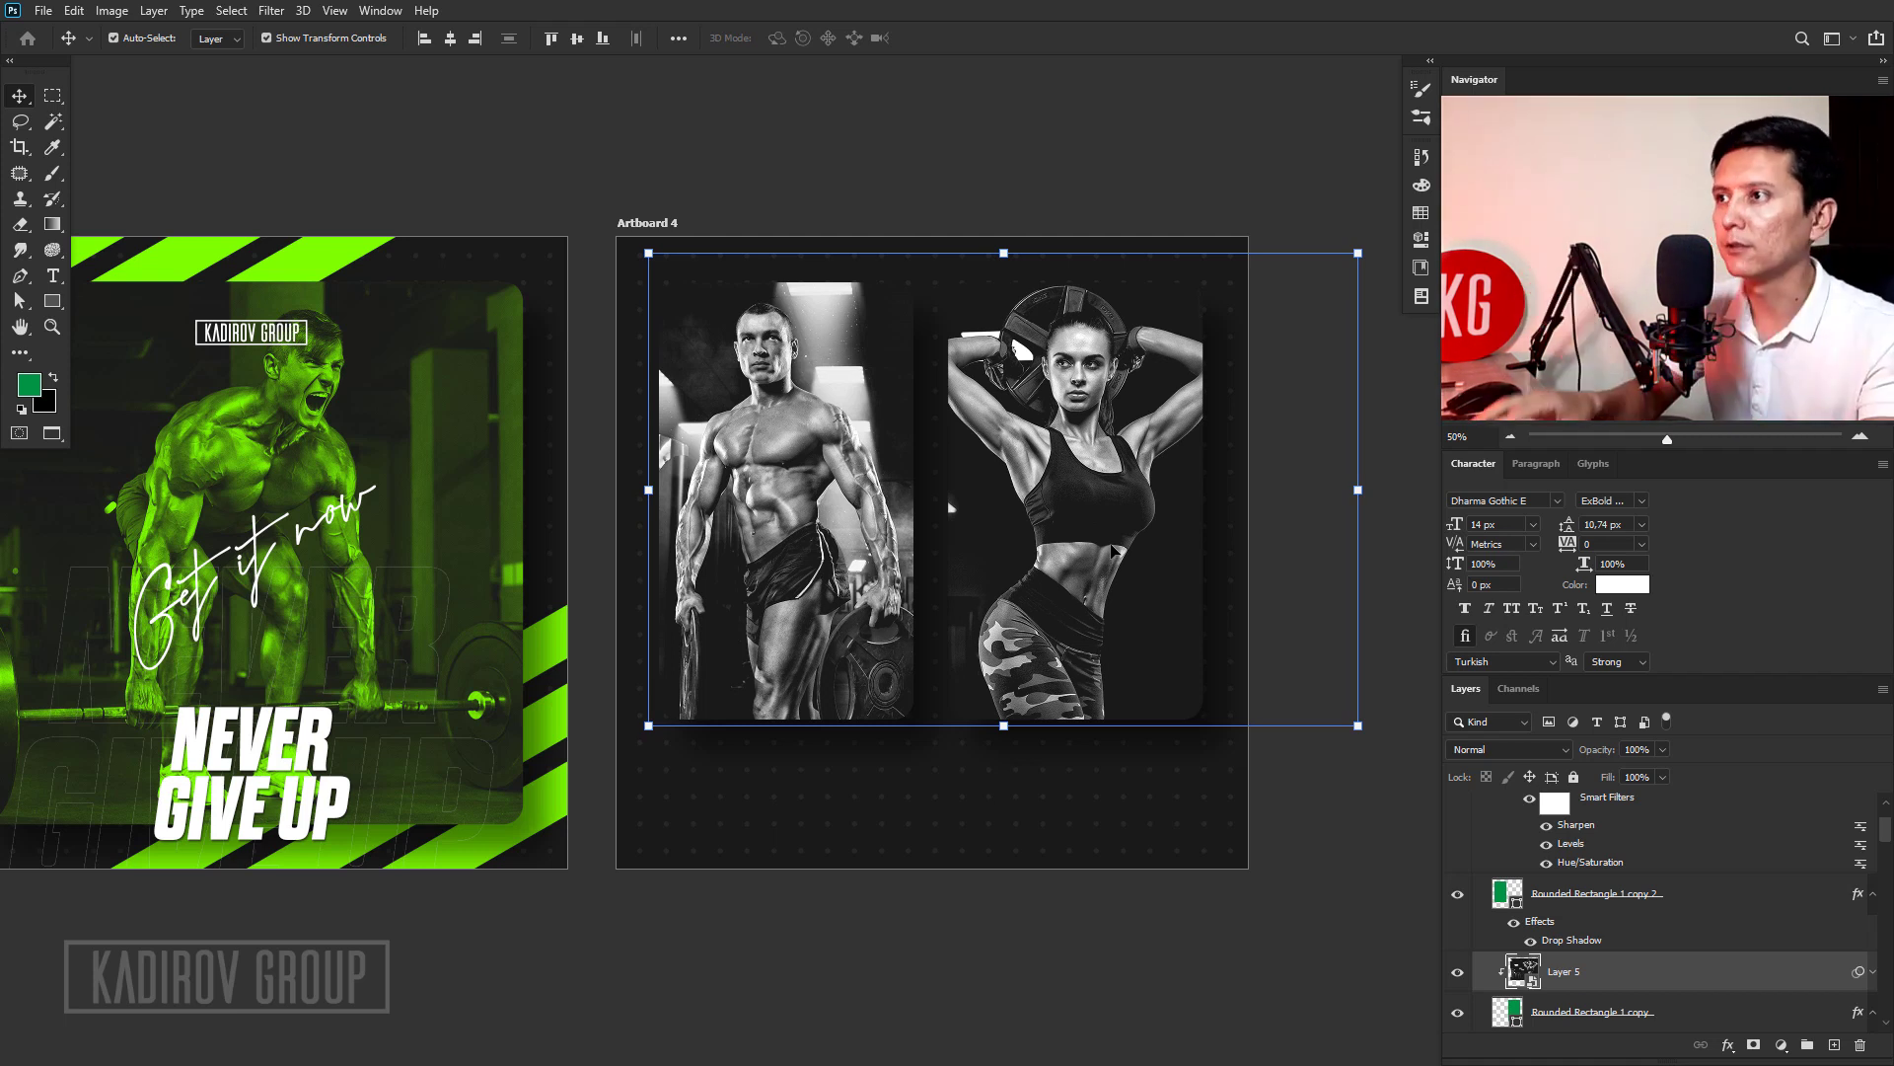
Shrink the man's photo and fit it inside the left card.
{"action": "left_click", "coordinate": [821, 513]}
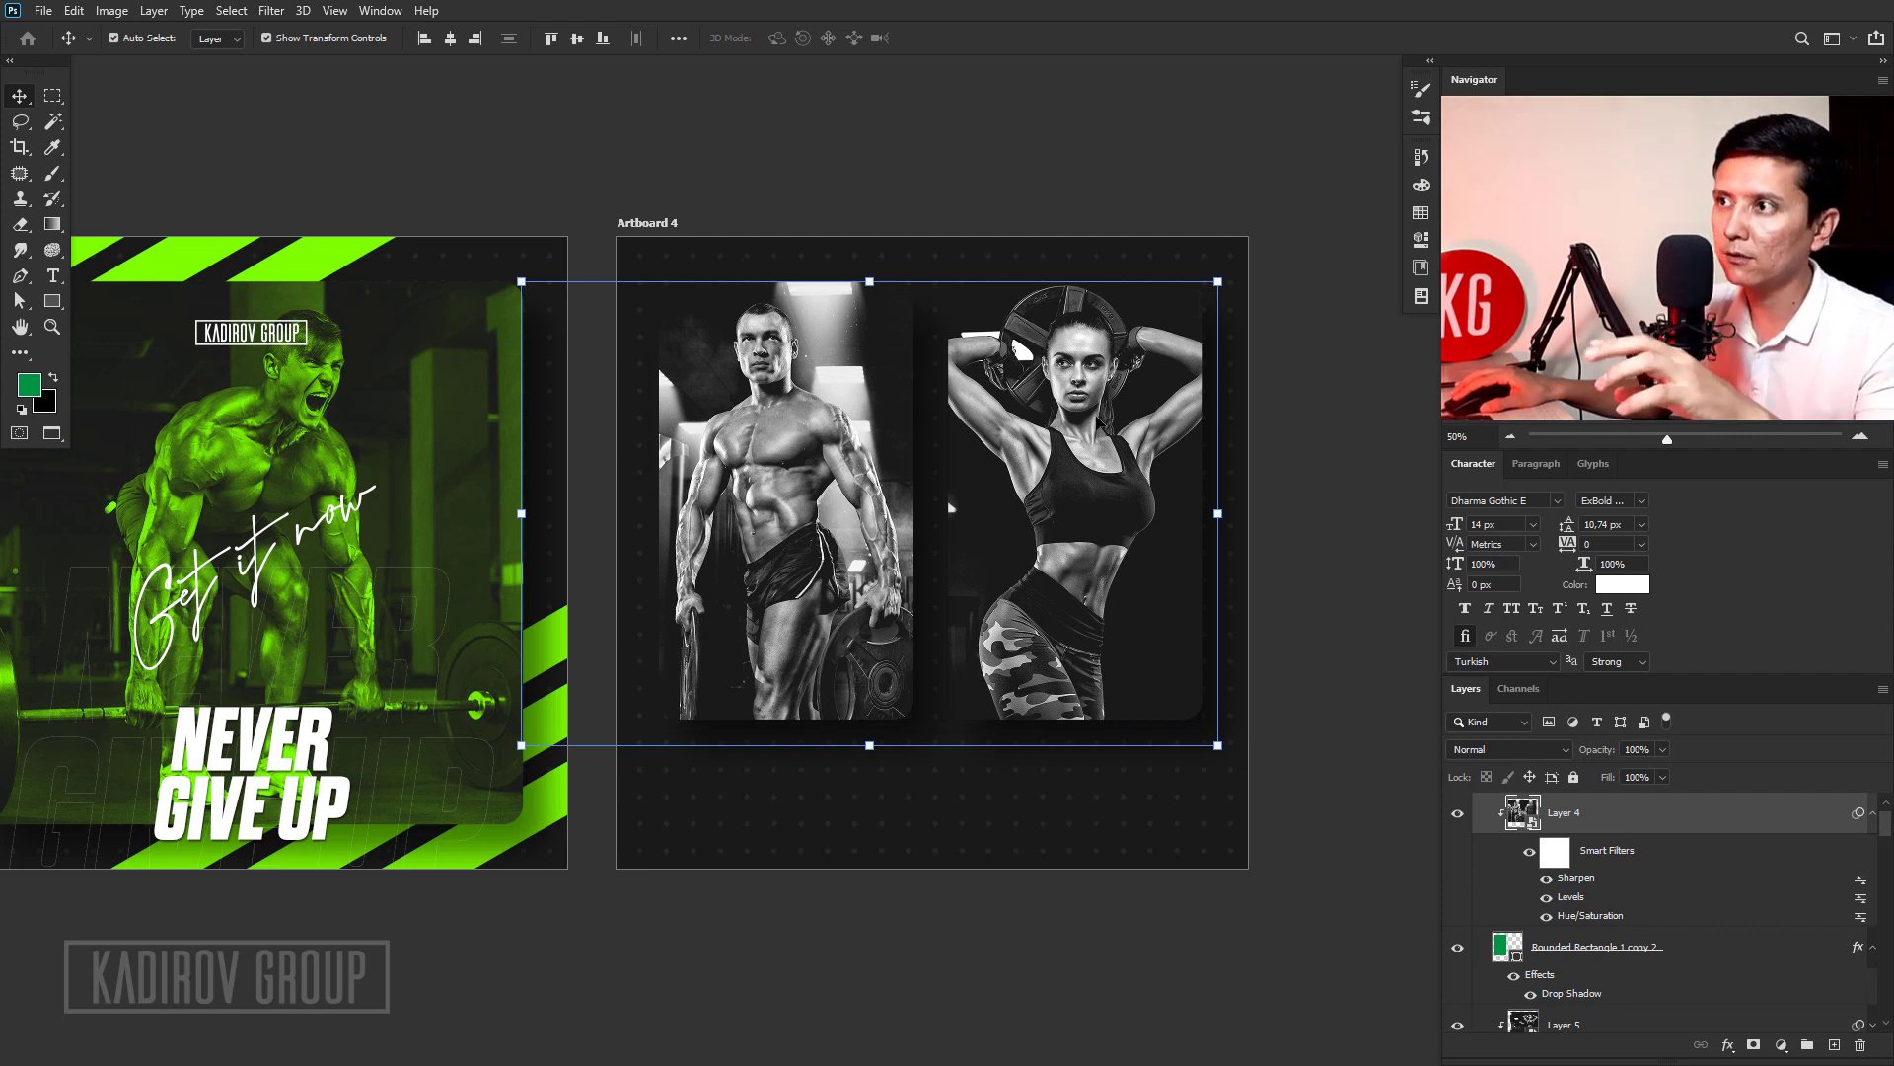
{"action": "mouse_move", "coordinate": [1215, 746]}
{"action": "left_mouse_down"}
{"action": "mouse_move", "coordinate": [1365, 821]}
{"action": "mouse_move", "coordinate": [1327, 813]}
{"action": "left_mouse_up"}
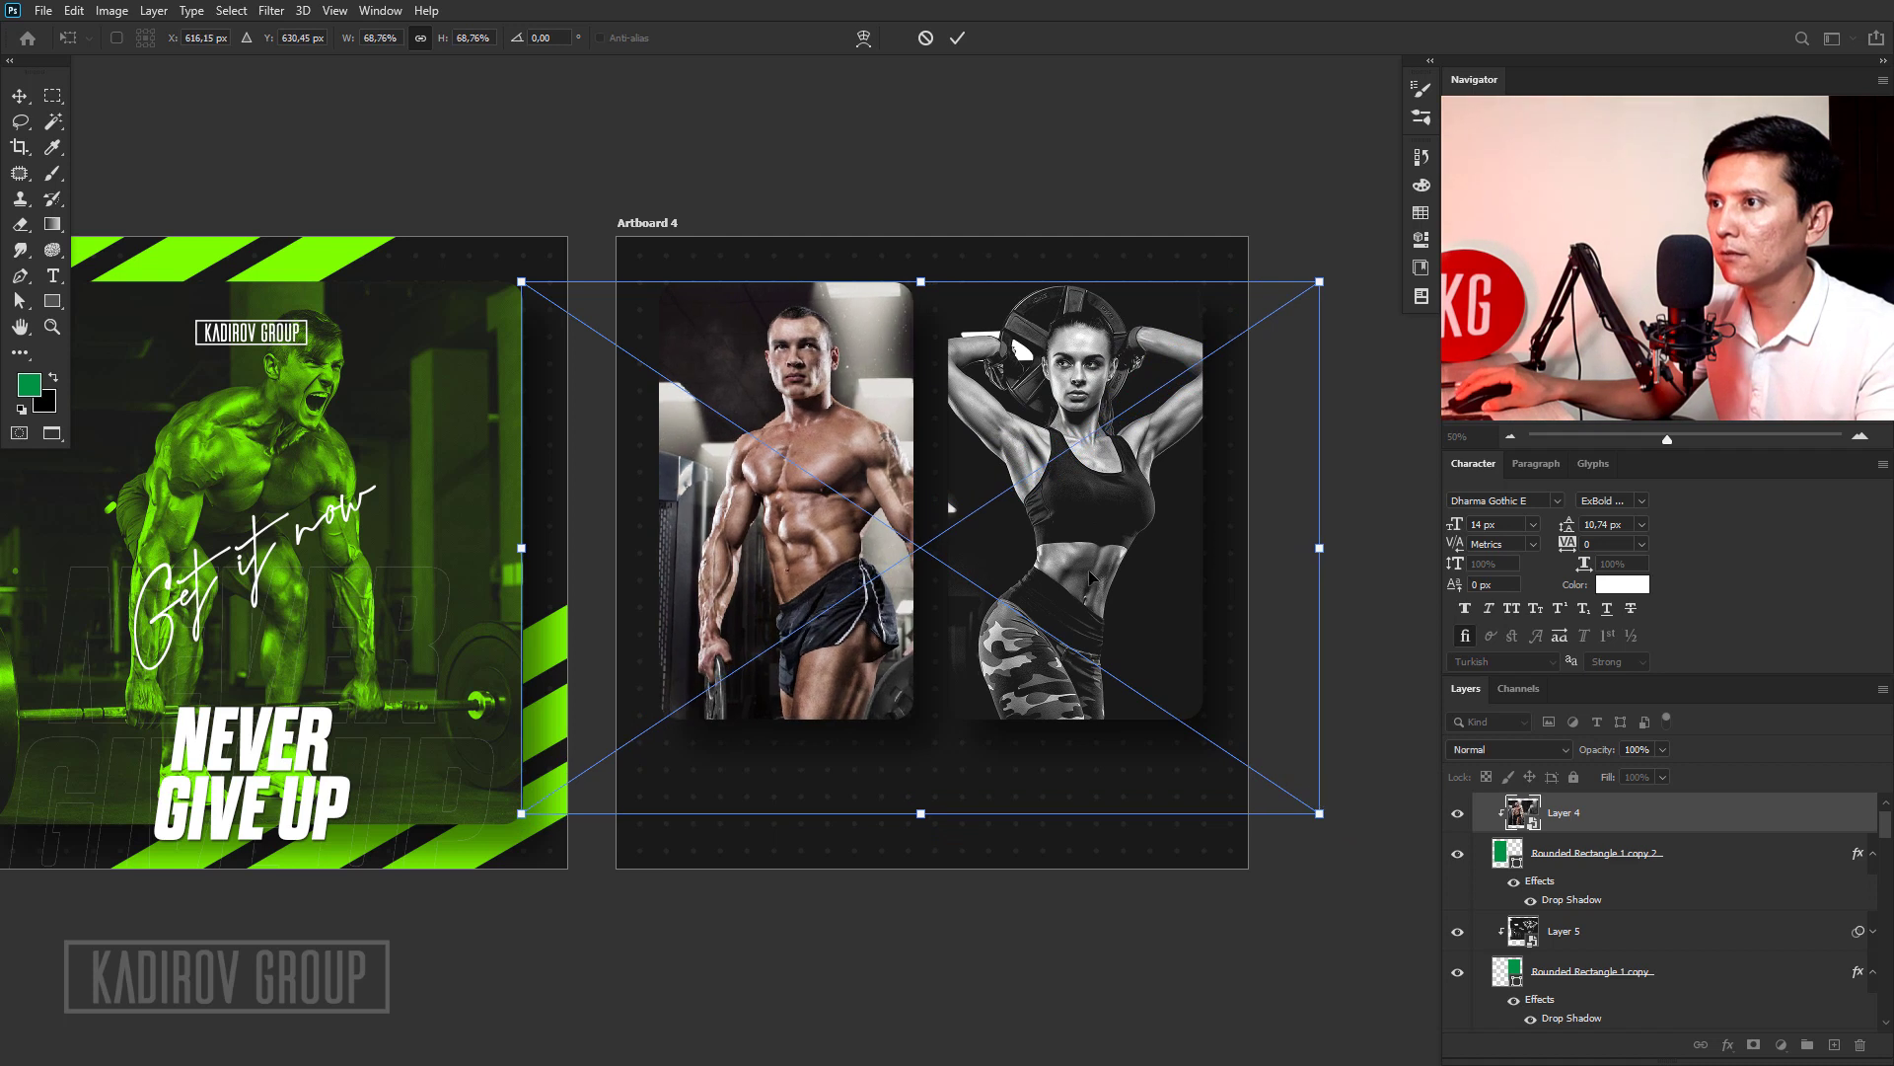
{"action": "left_click_drag", "start_coordinate": [1090, 576], "coordinate": [1062, 576]}
{"action": "key", "text": "Return"}
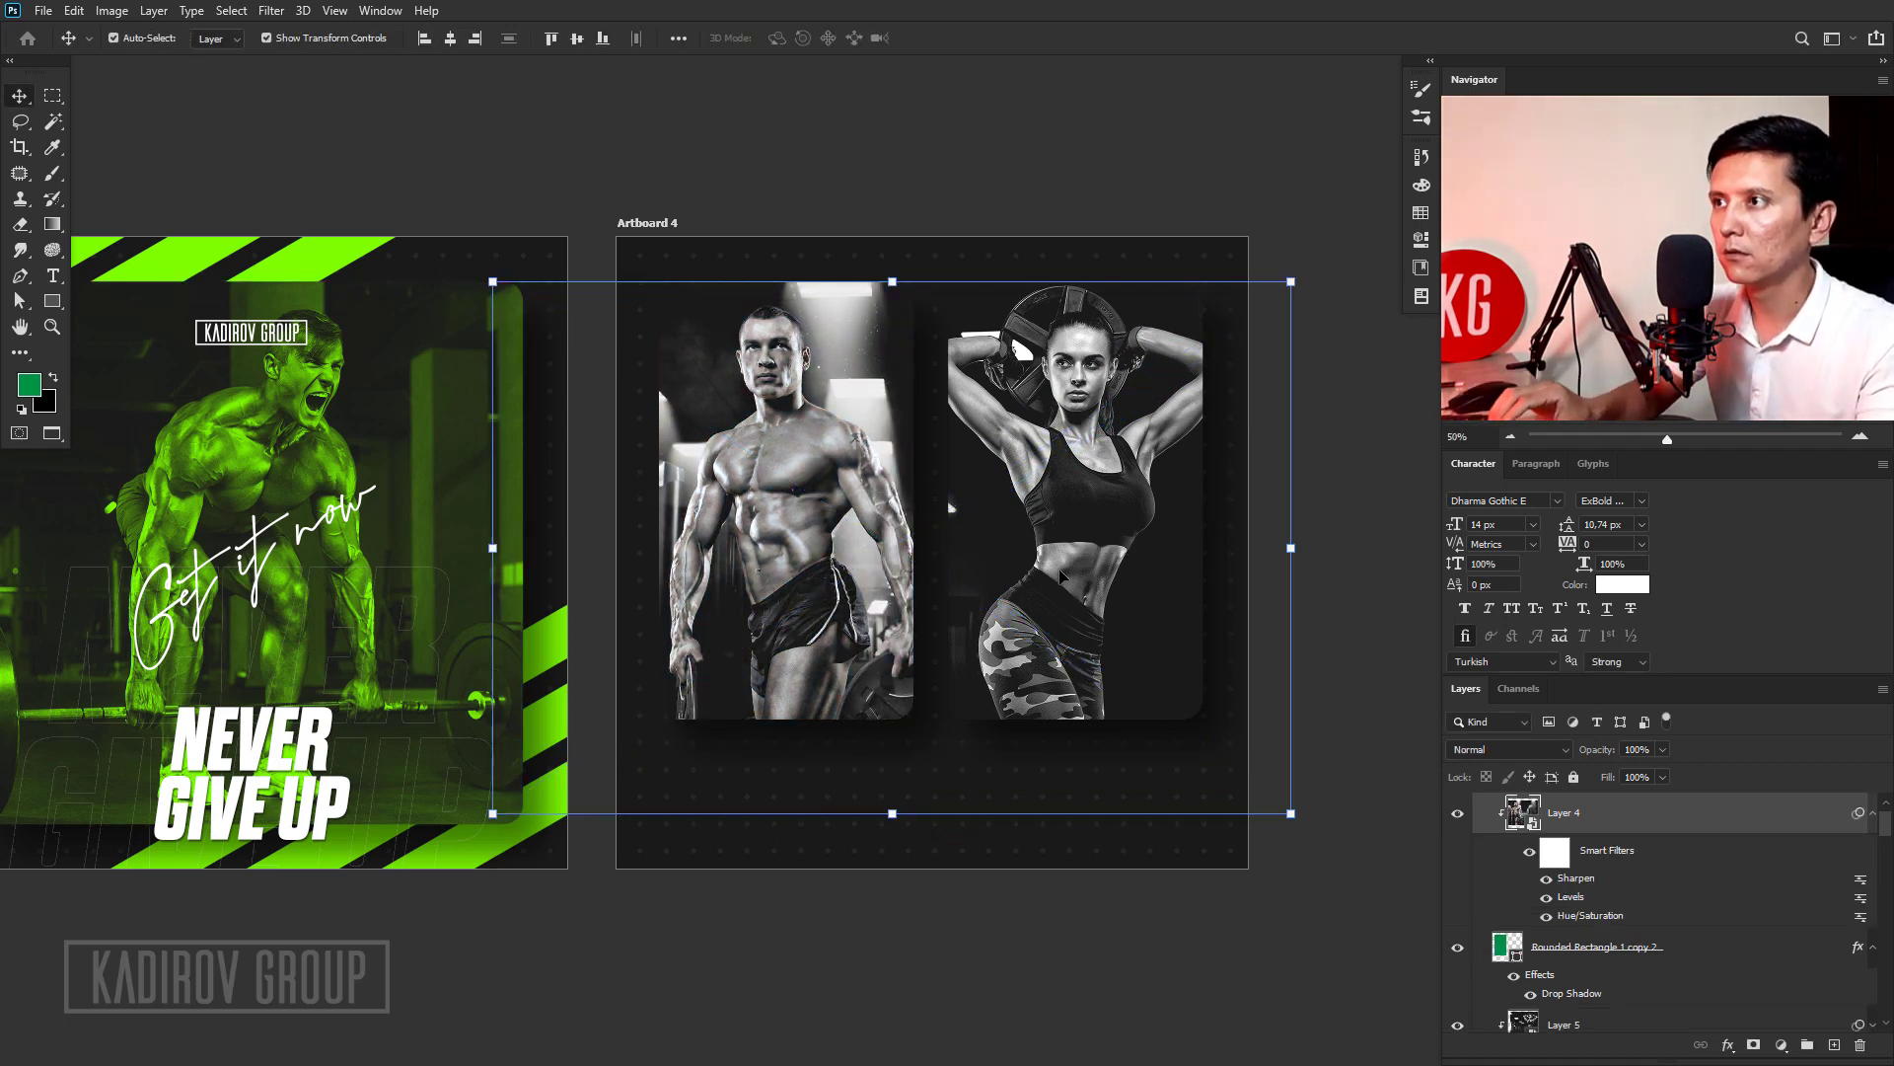
{"action": "key", "text": "shift+Right"}
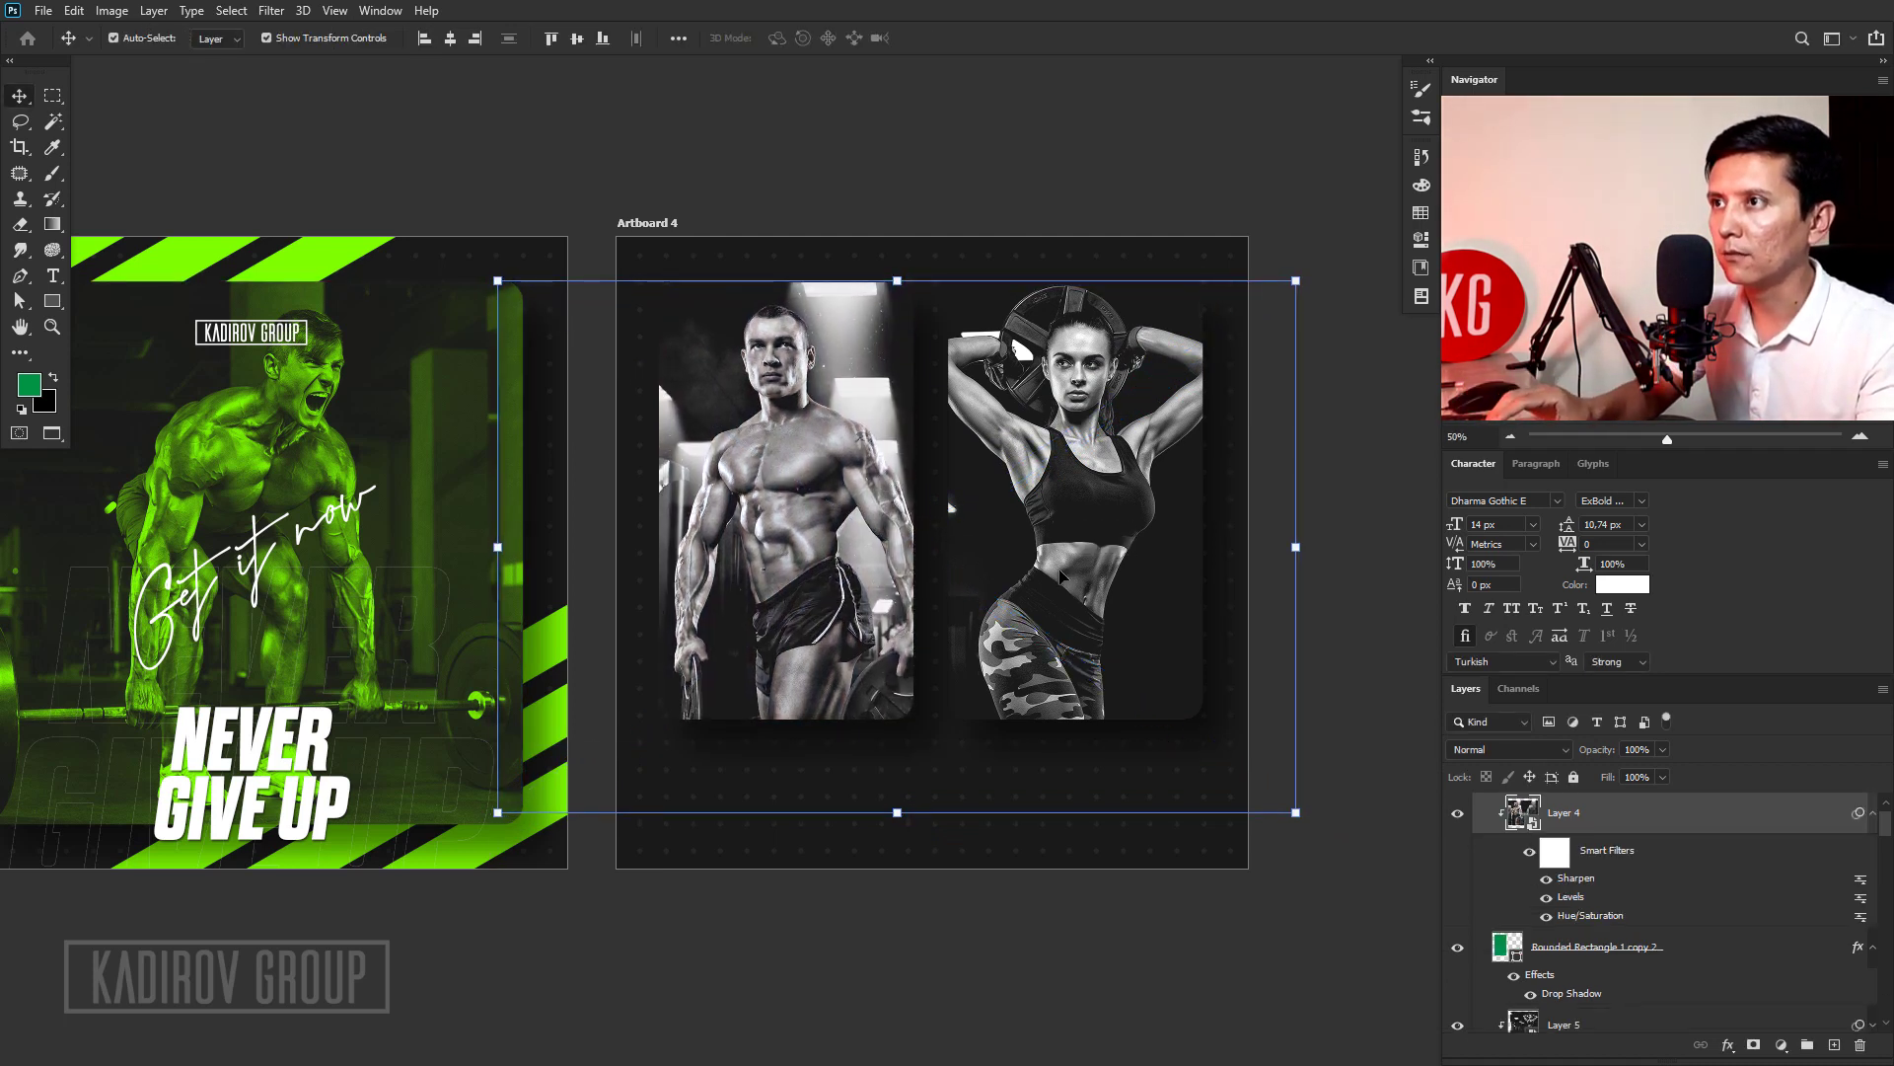
Re-confirm the woman's photo transform and nudge the man's photo slightly left.
{"action": "left_click", "coordinate": [1130, 420]}
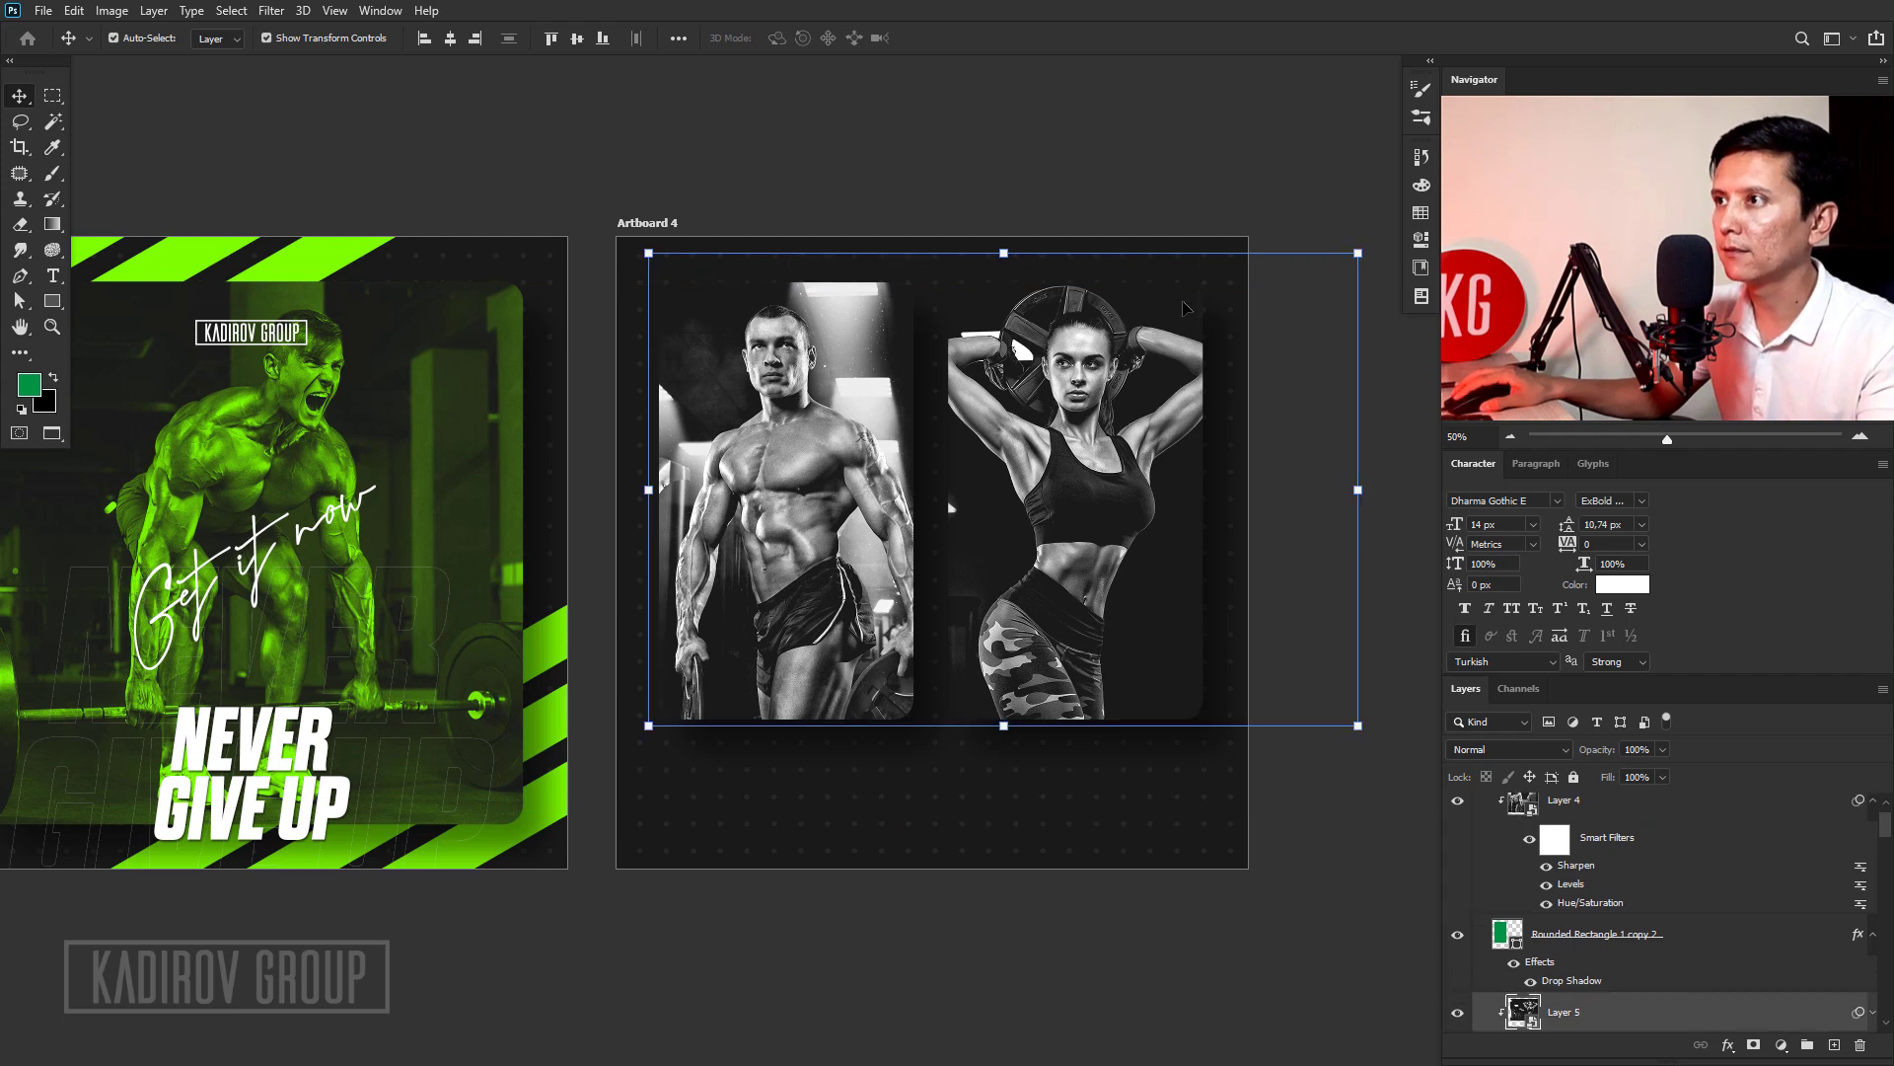
{"action": "key", "text": "ctrl+t"}
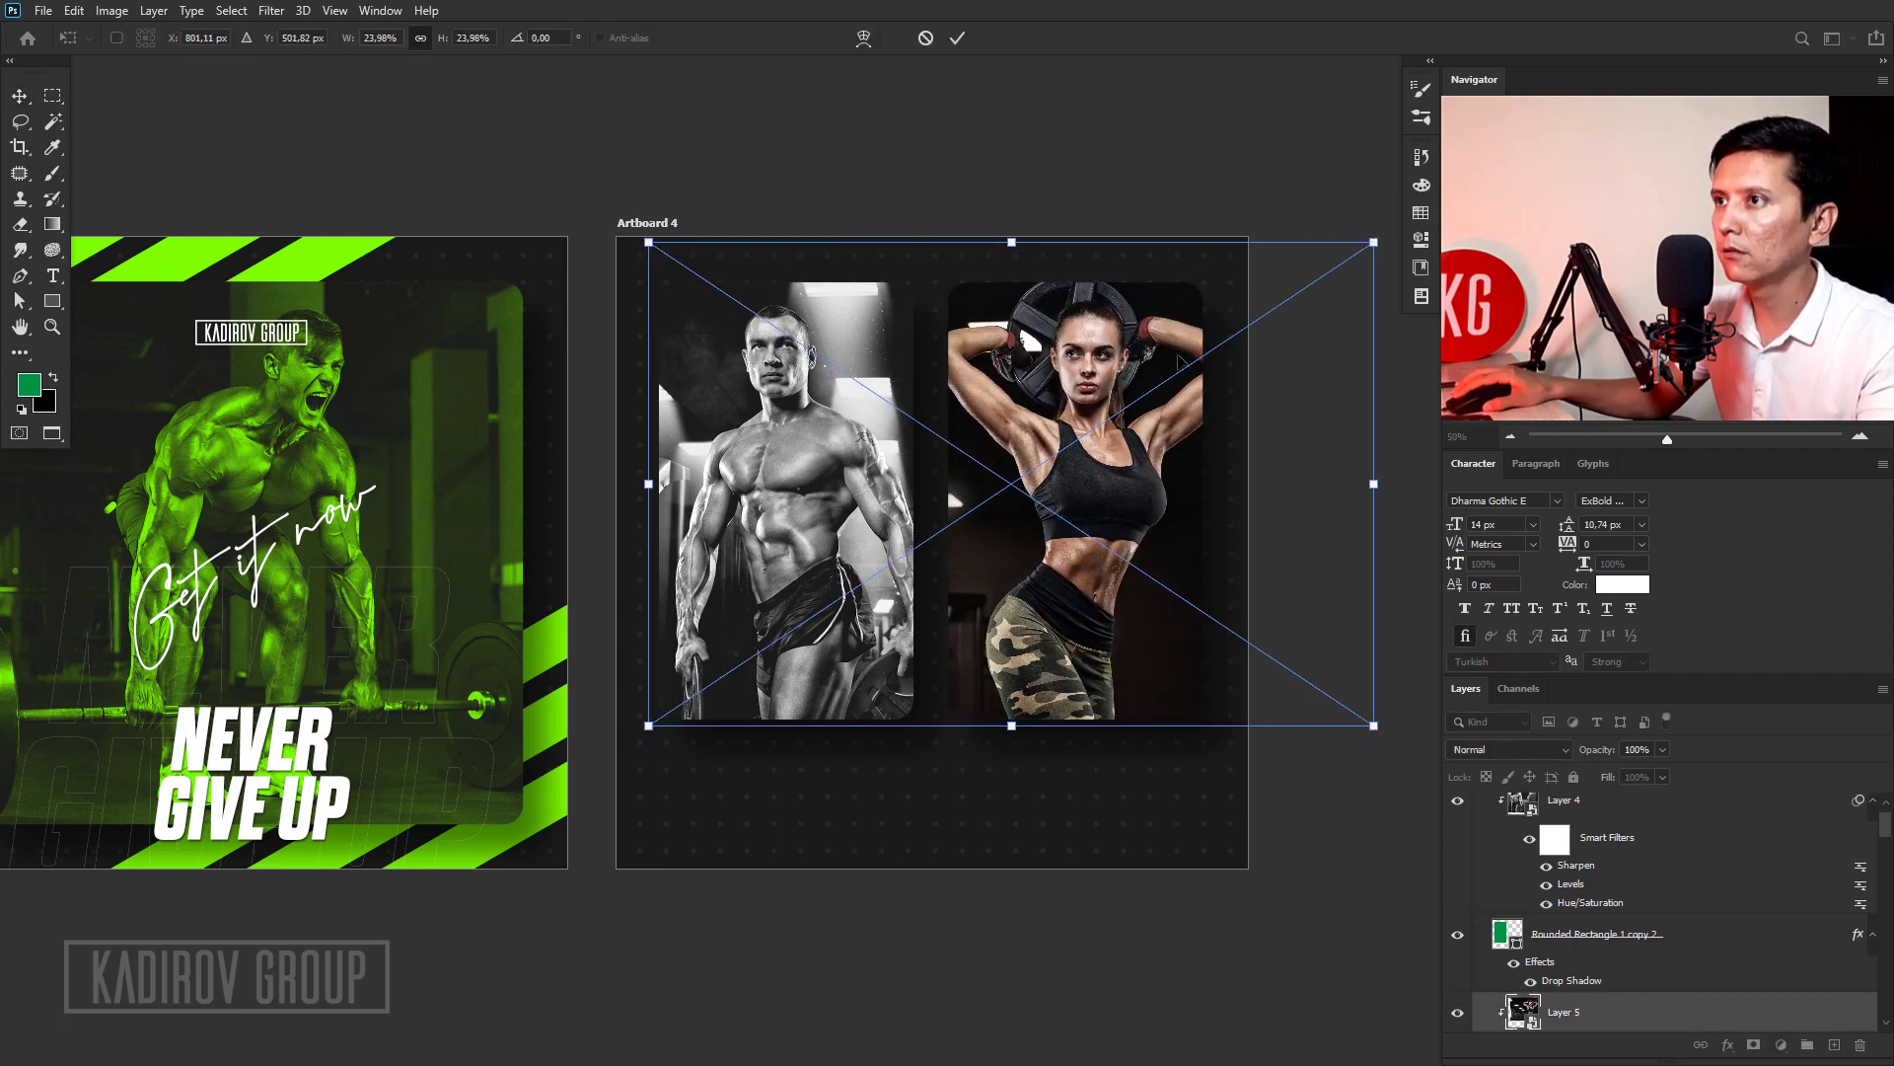
{"action": "key", "text": "Return"}
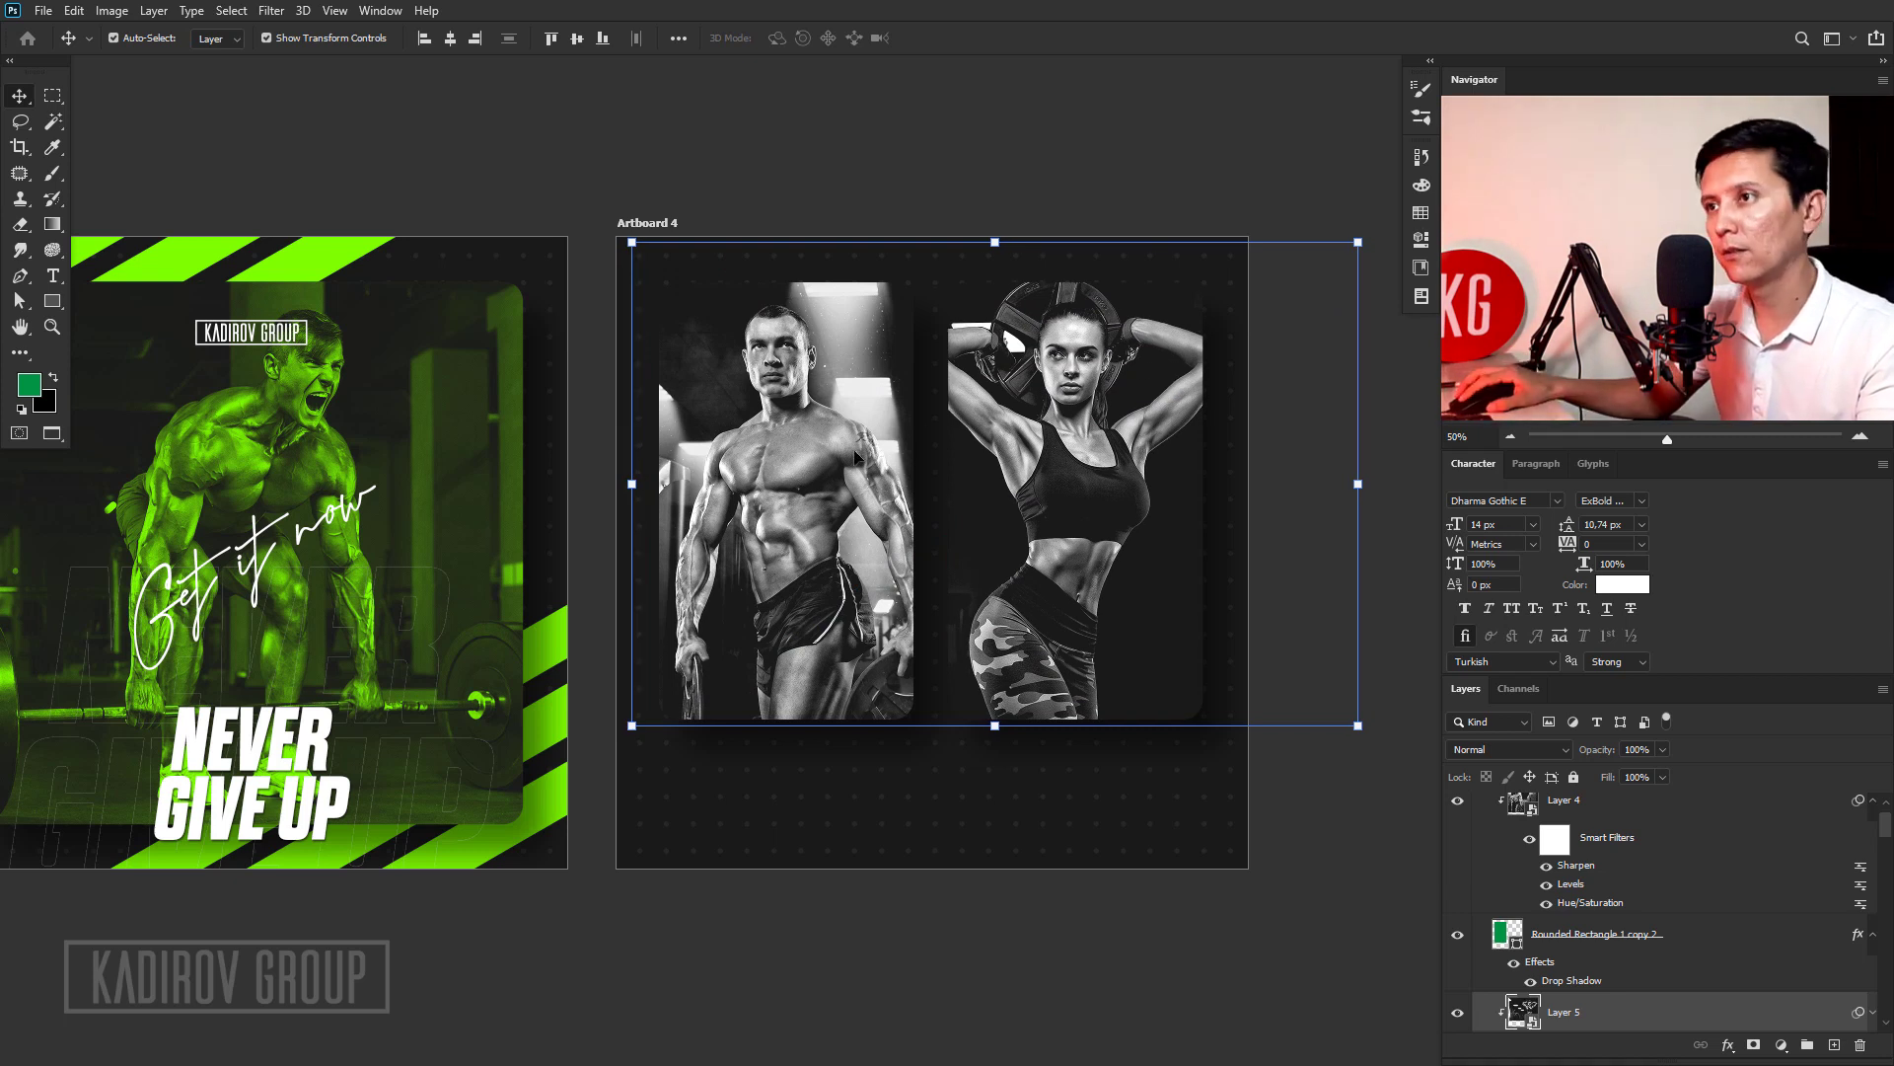
{"action": "left_click", "coordinate": [789, 484]}
{"action": "key", "text": "Left"}
{"action": "key", "text": "Left"}
{"action": "key", "text": "Left"}
{"action": "key", "text": "Left"}
{"action": "key", "text": "Left"}
{"action": "key", "text": "Left"}
{"action": "key", "text": "Left"}
{"action": "key", "text": "Left"}
{"action": "key", "text": "Left"}
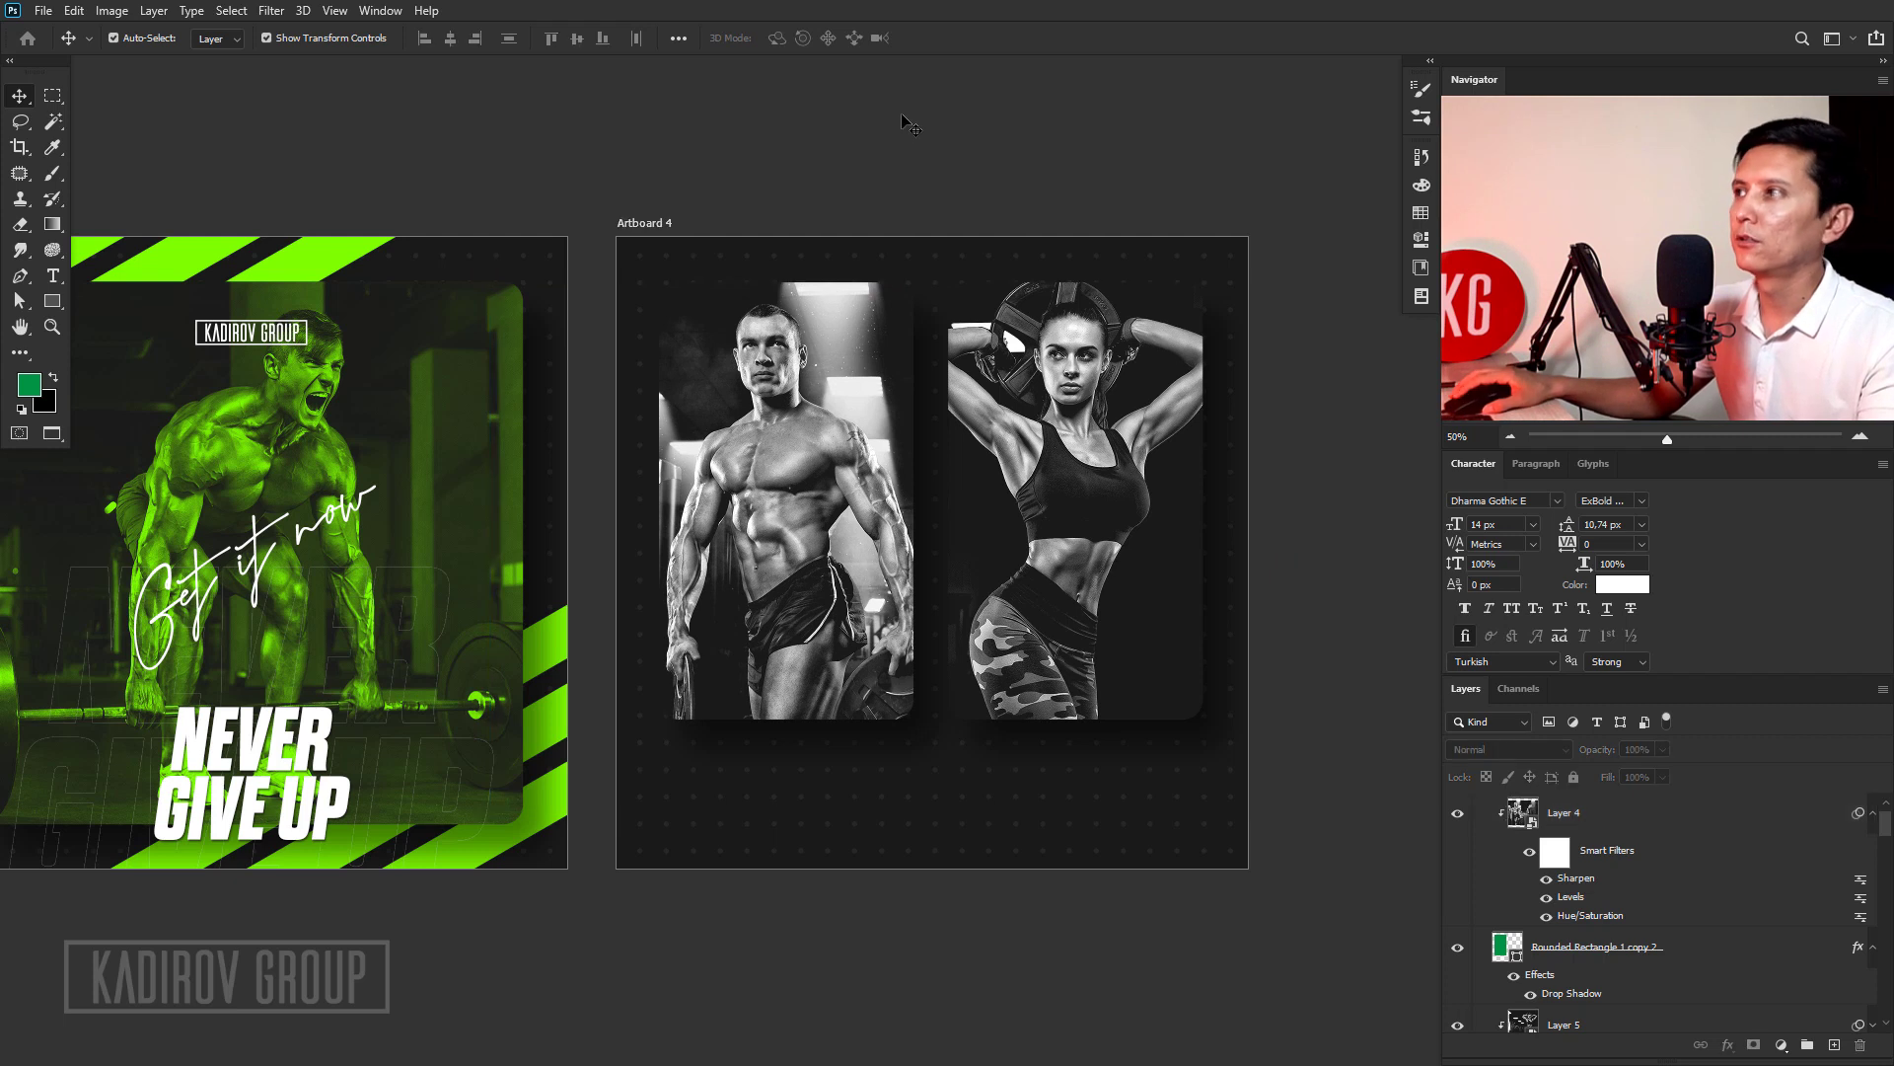
Move the WE ARE PROFESSIONALS headline, Get appointment script and KADIROV GROUP logo onto Artboard 4's lower half.
{"action": "left_click", "coordinate": [817, 177]}
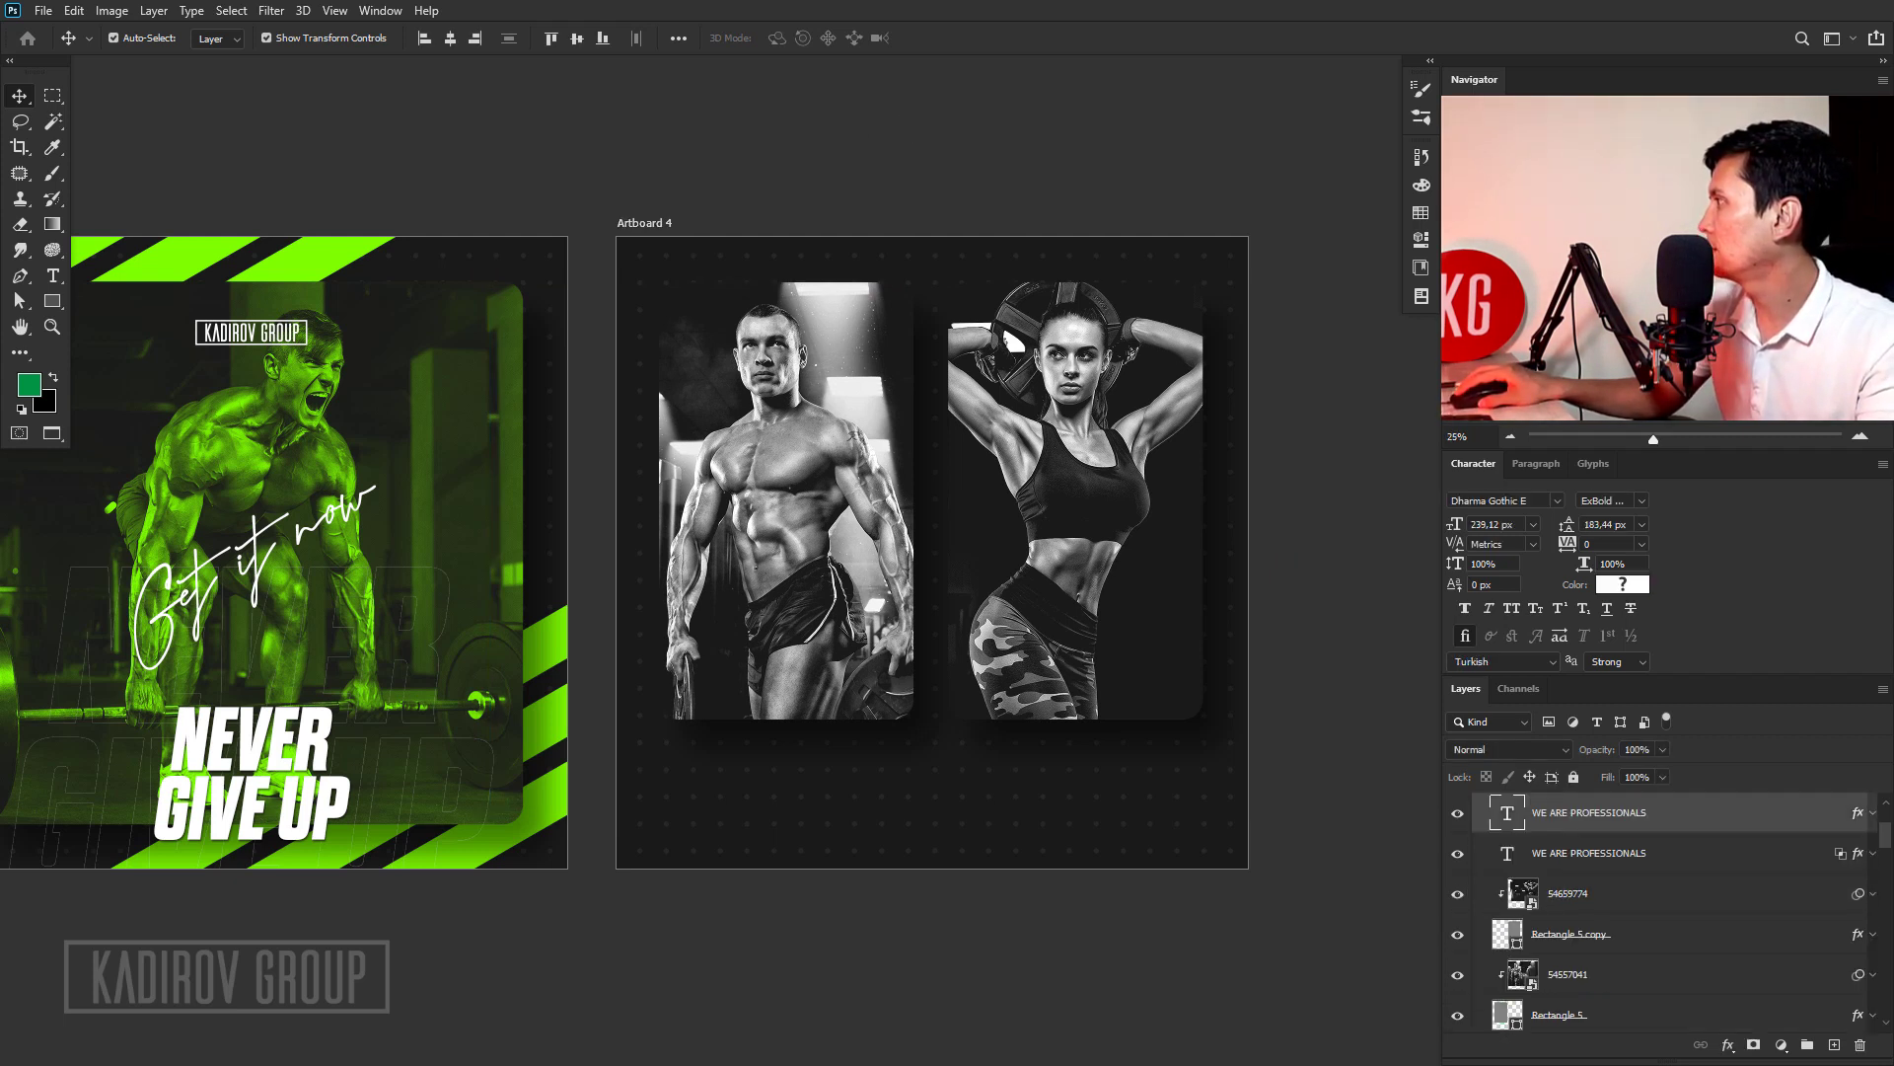
{"action": "key", "text": "shift+alt+bracketleft"}
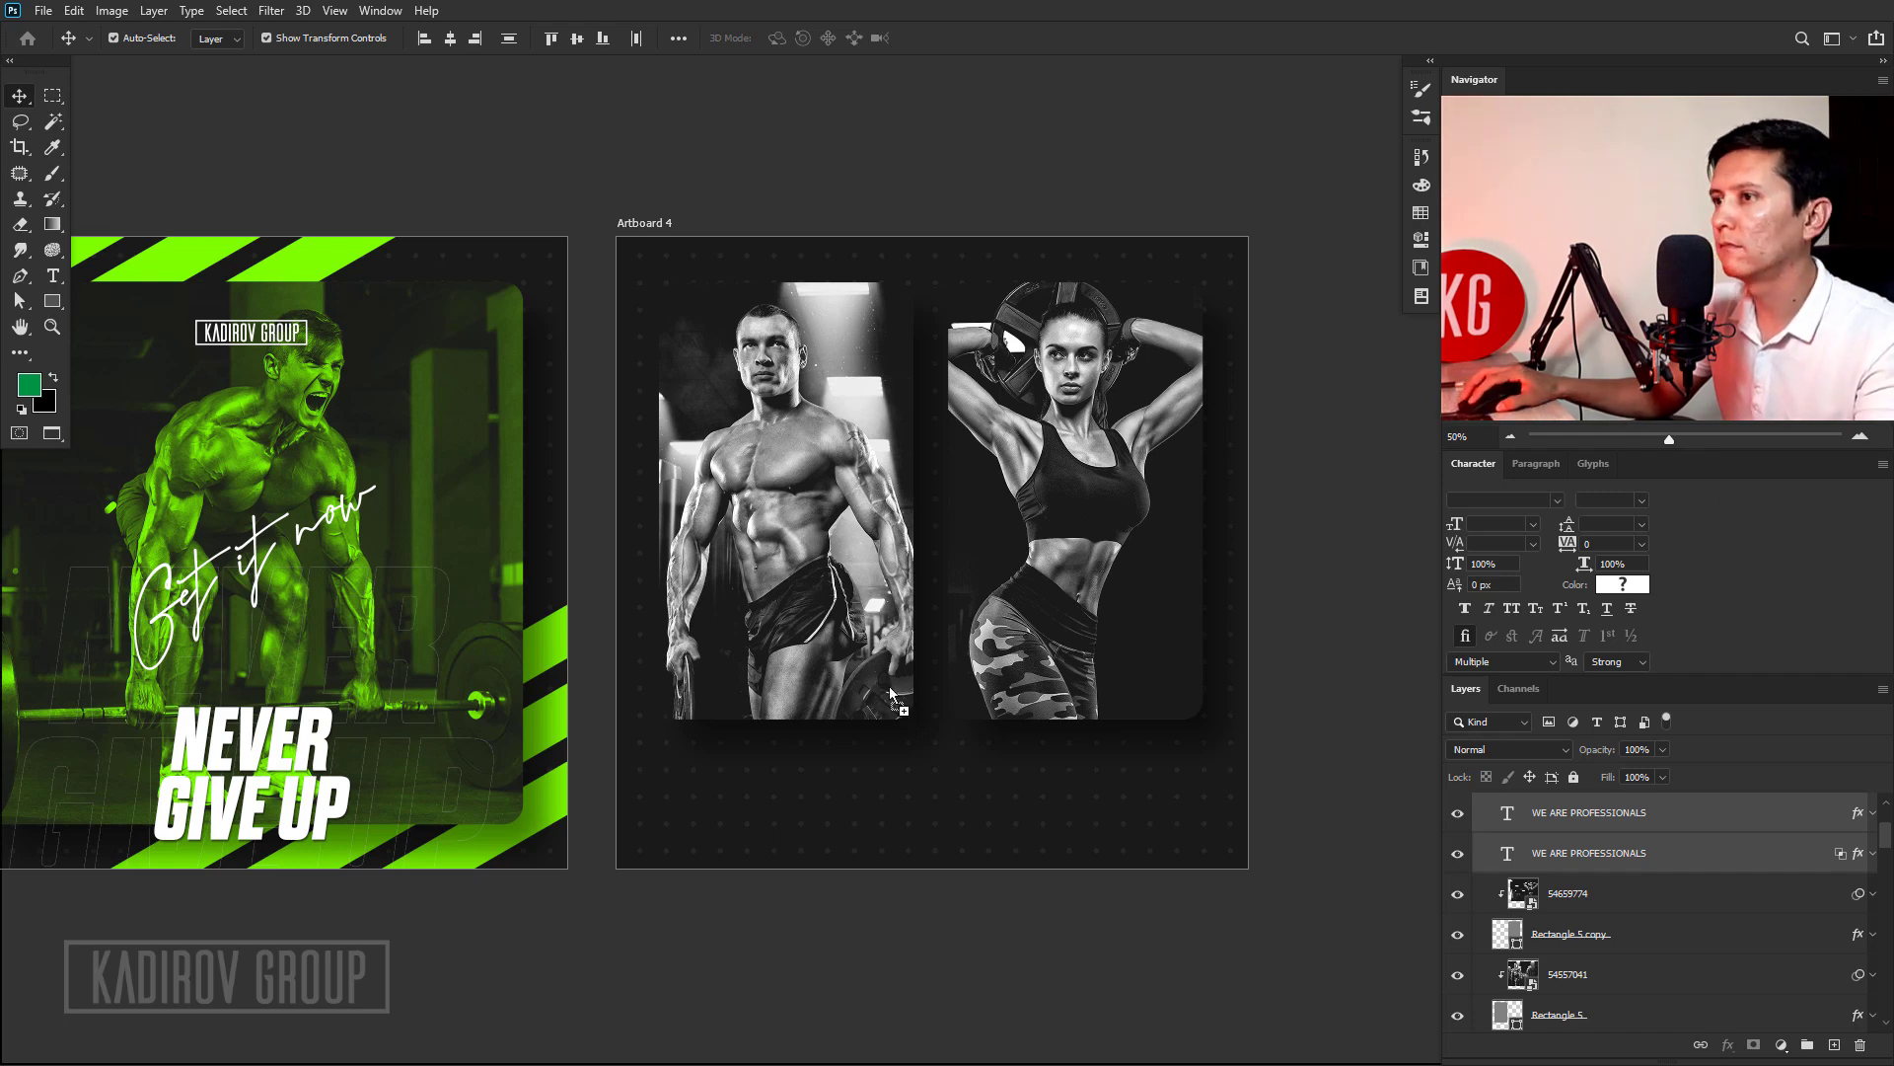
{"action": "left_click_drag", "start_coordinate": [1024, 688], "coordinate": [1106, 726]}
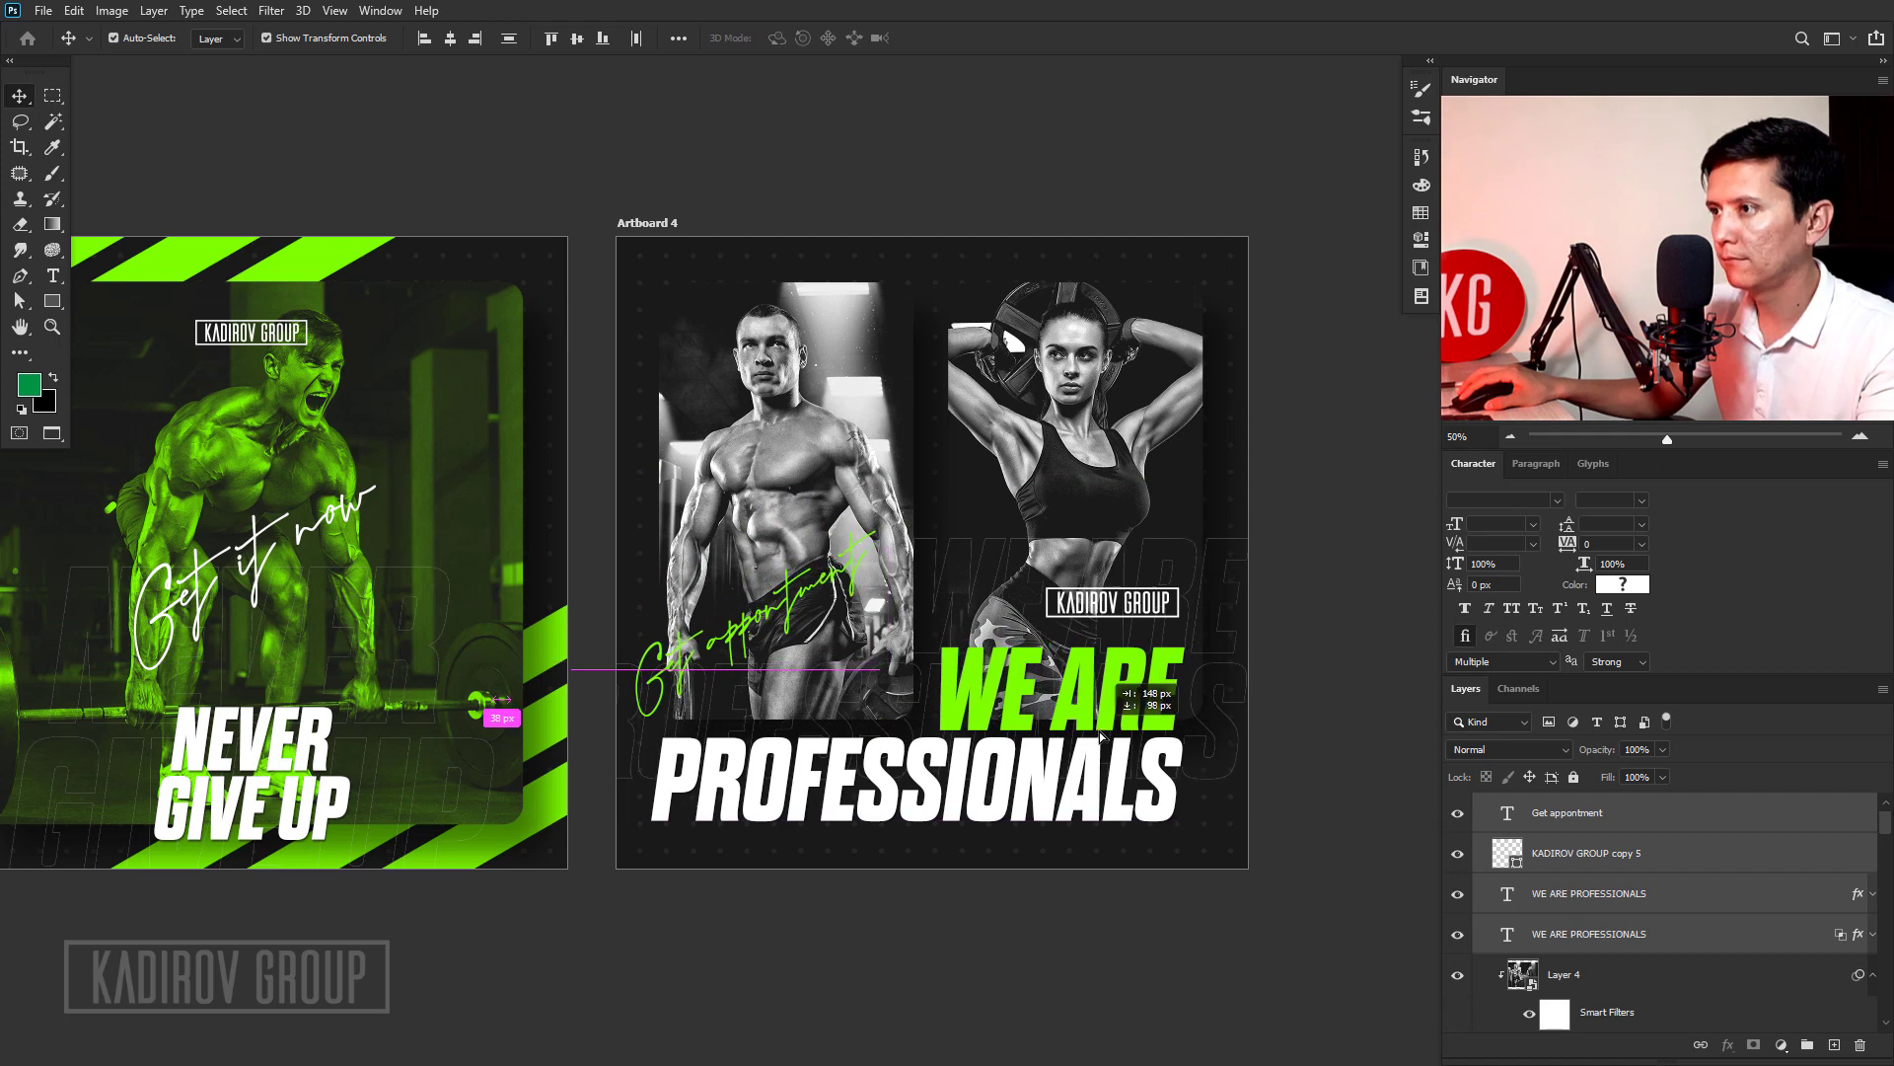
{"action": "left_click_drag", "start_coordinate": [1106, 726], "coordinate": [1100, 750]}
{"action": "key", "text": "shift+Right"}
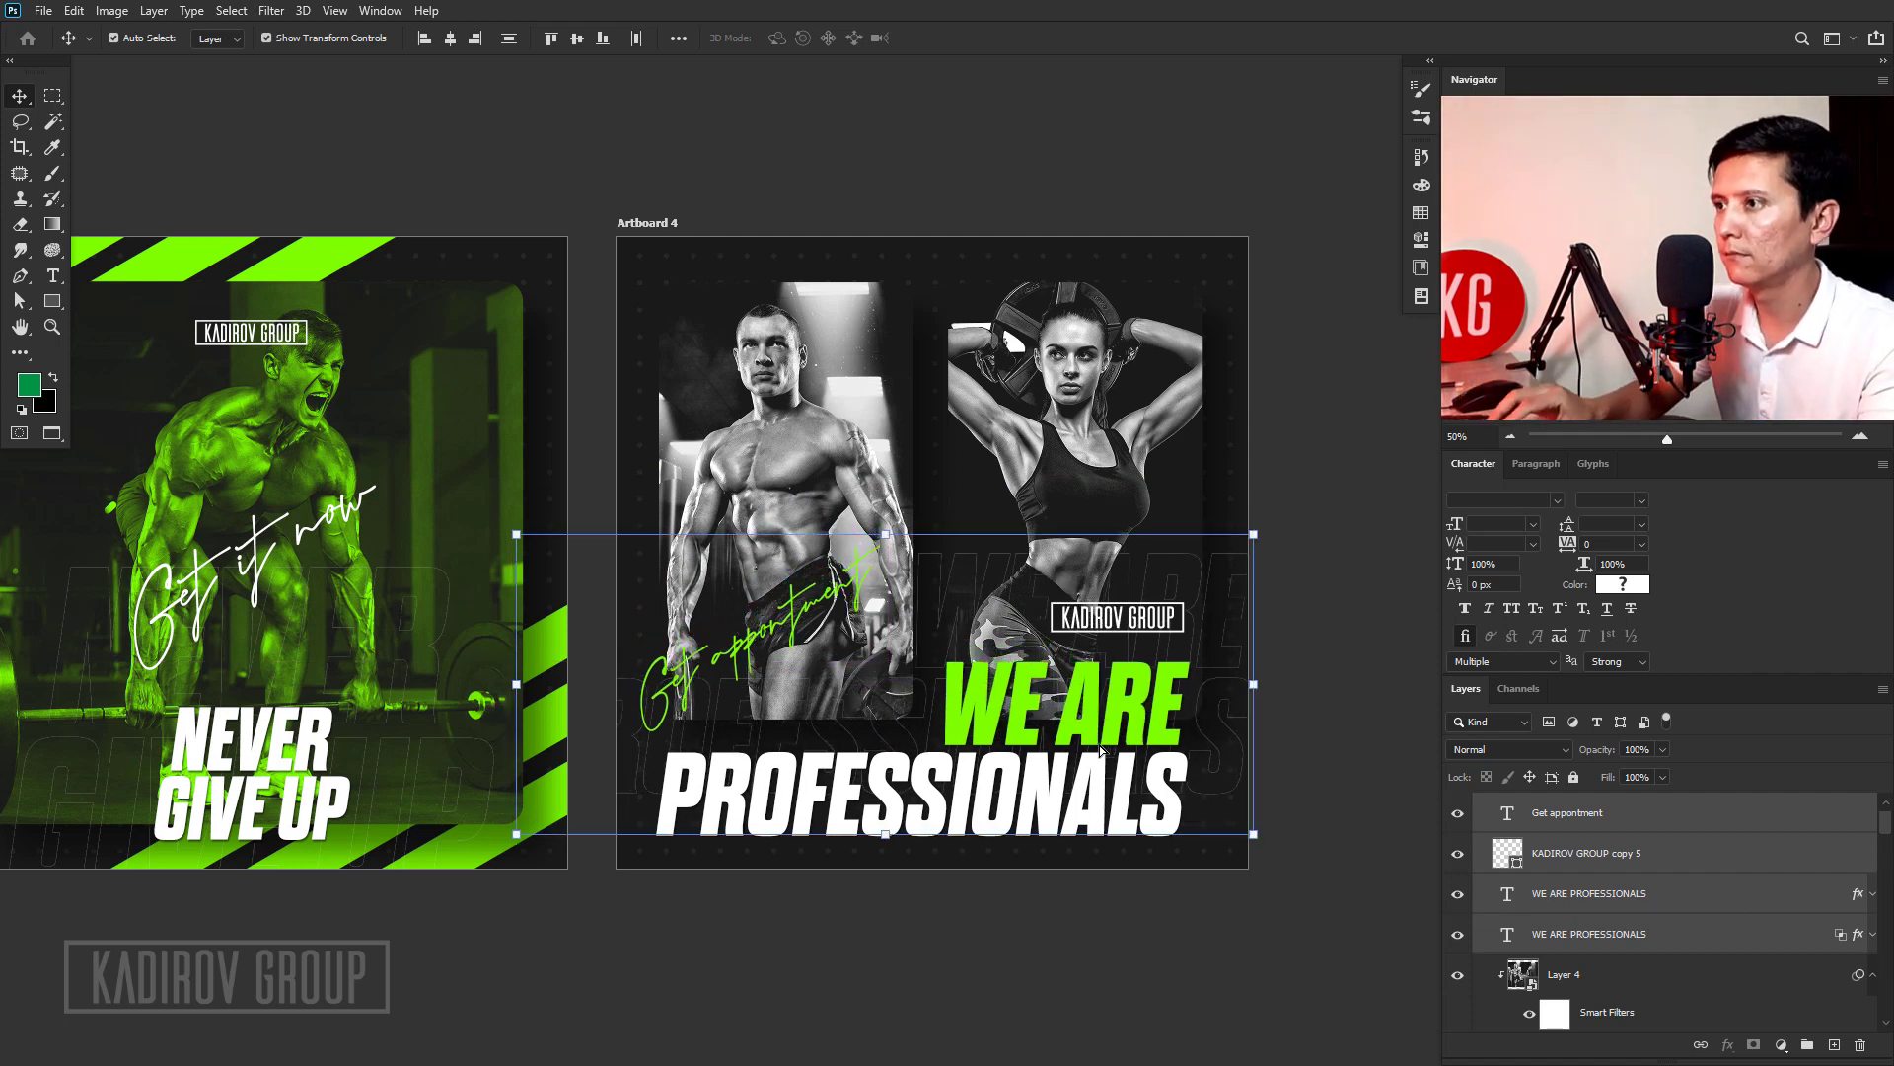
{"action": "key", "text": "shift+Down"}
{"action": "key", "text": "shift+Down"}
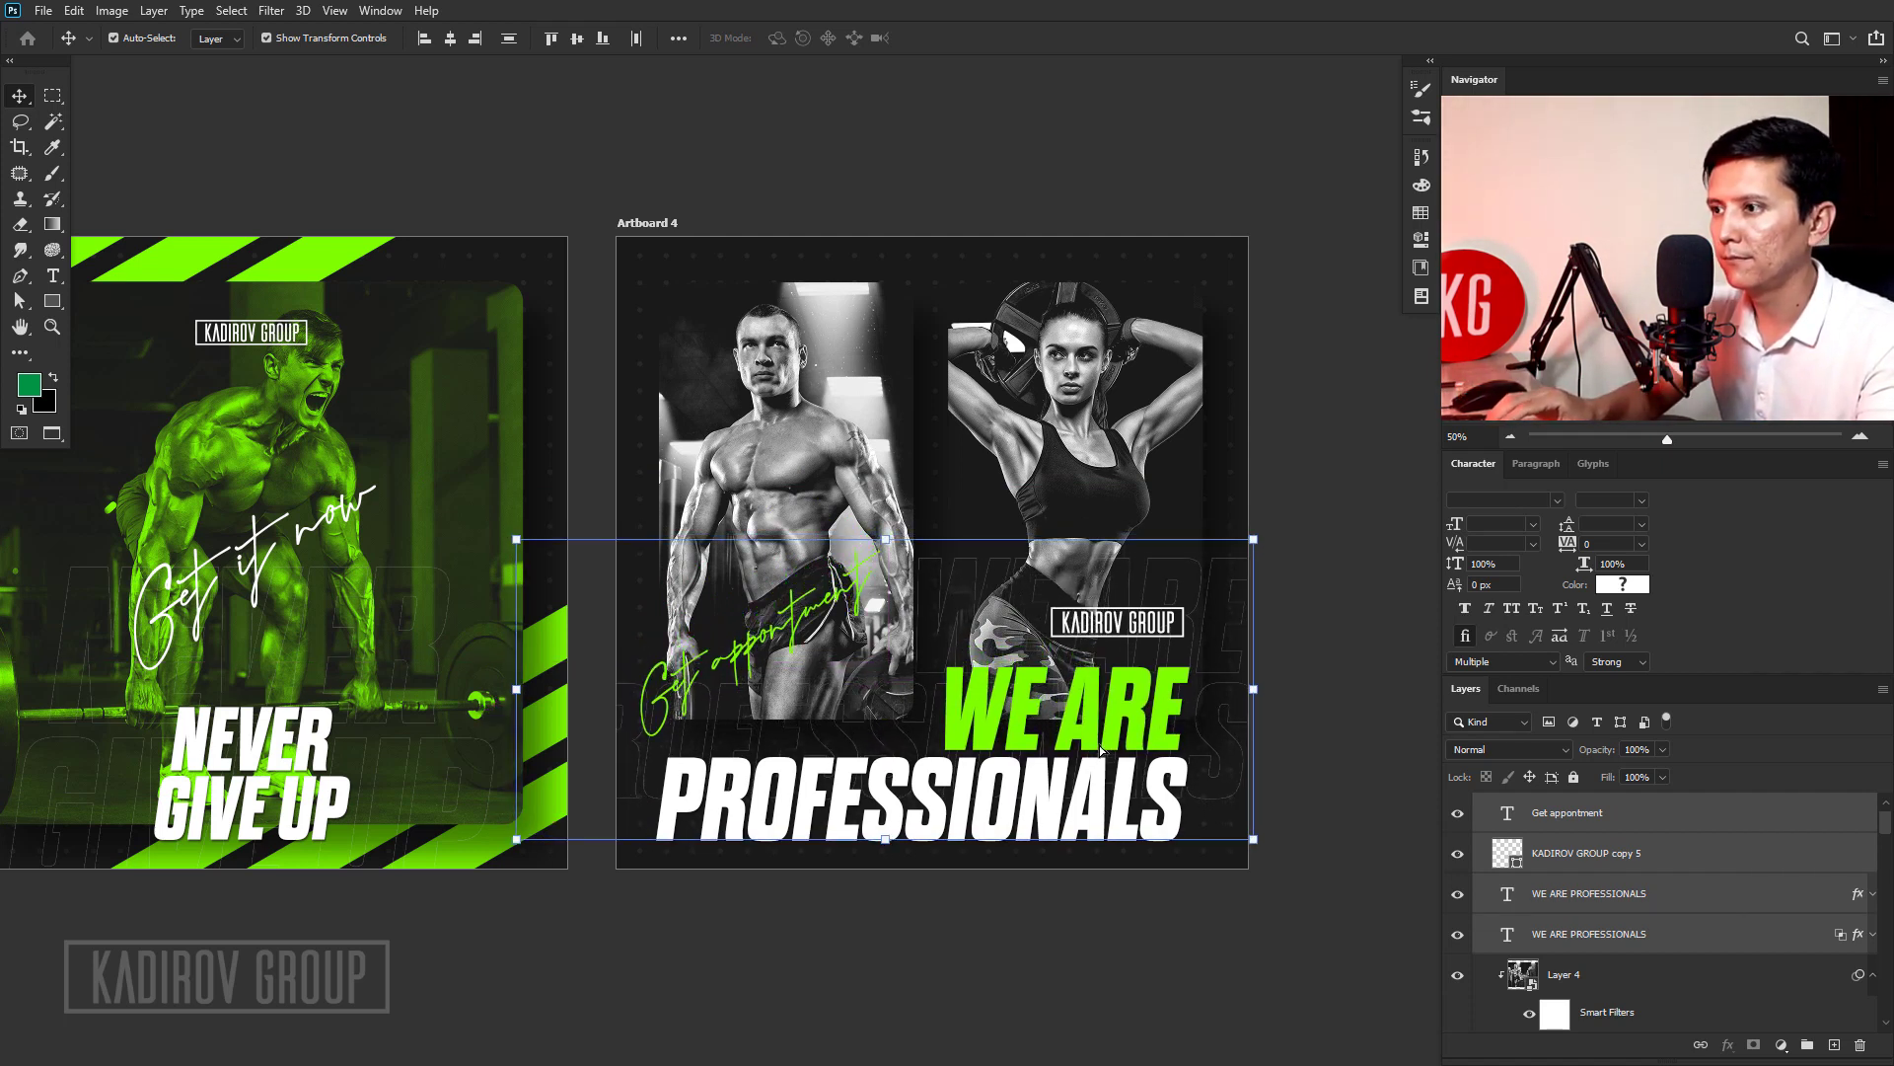
{"action": "key", "text": "Right"}
{"action": "key", "text": "Right"}
{"action": "key", "text": "Right"}
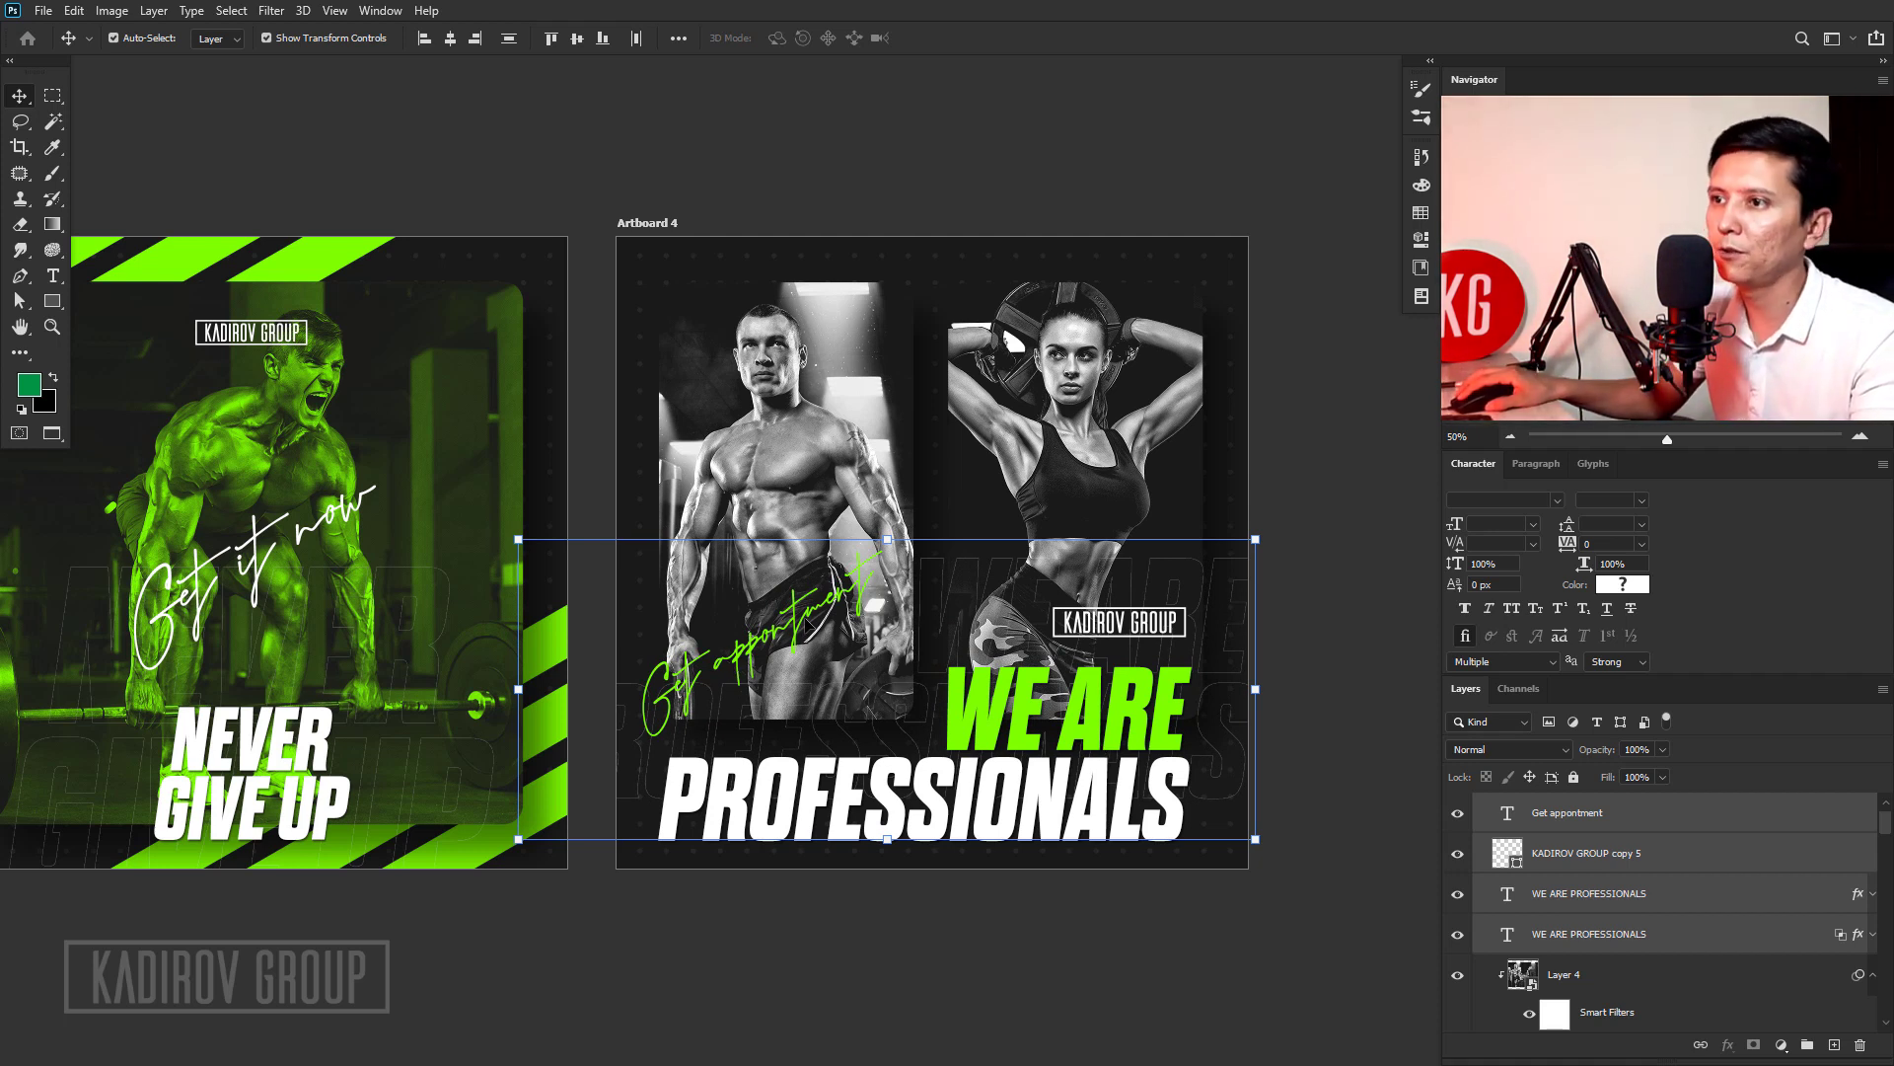
{"action": "left_click", "coordinate": [876, 904]}
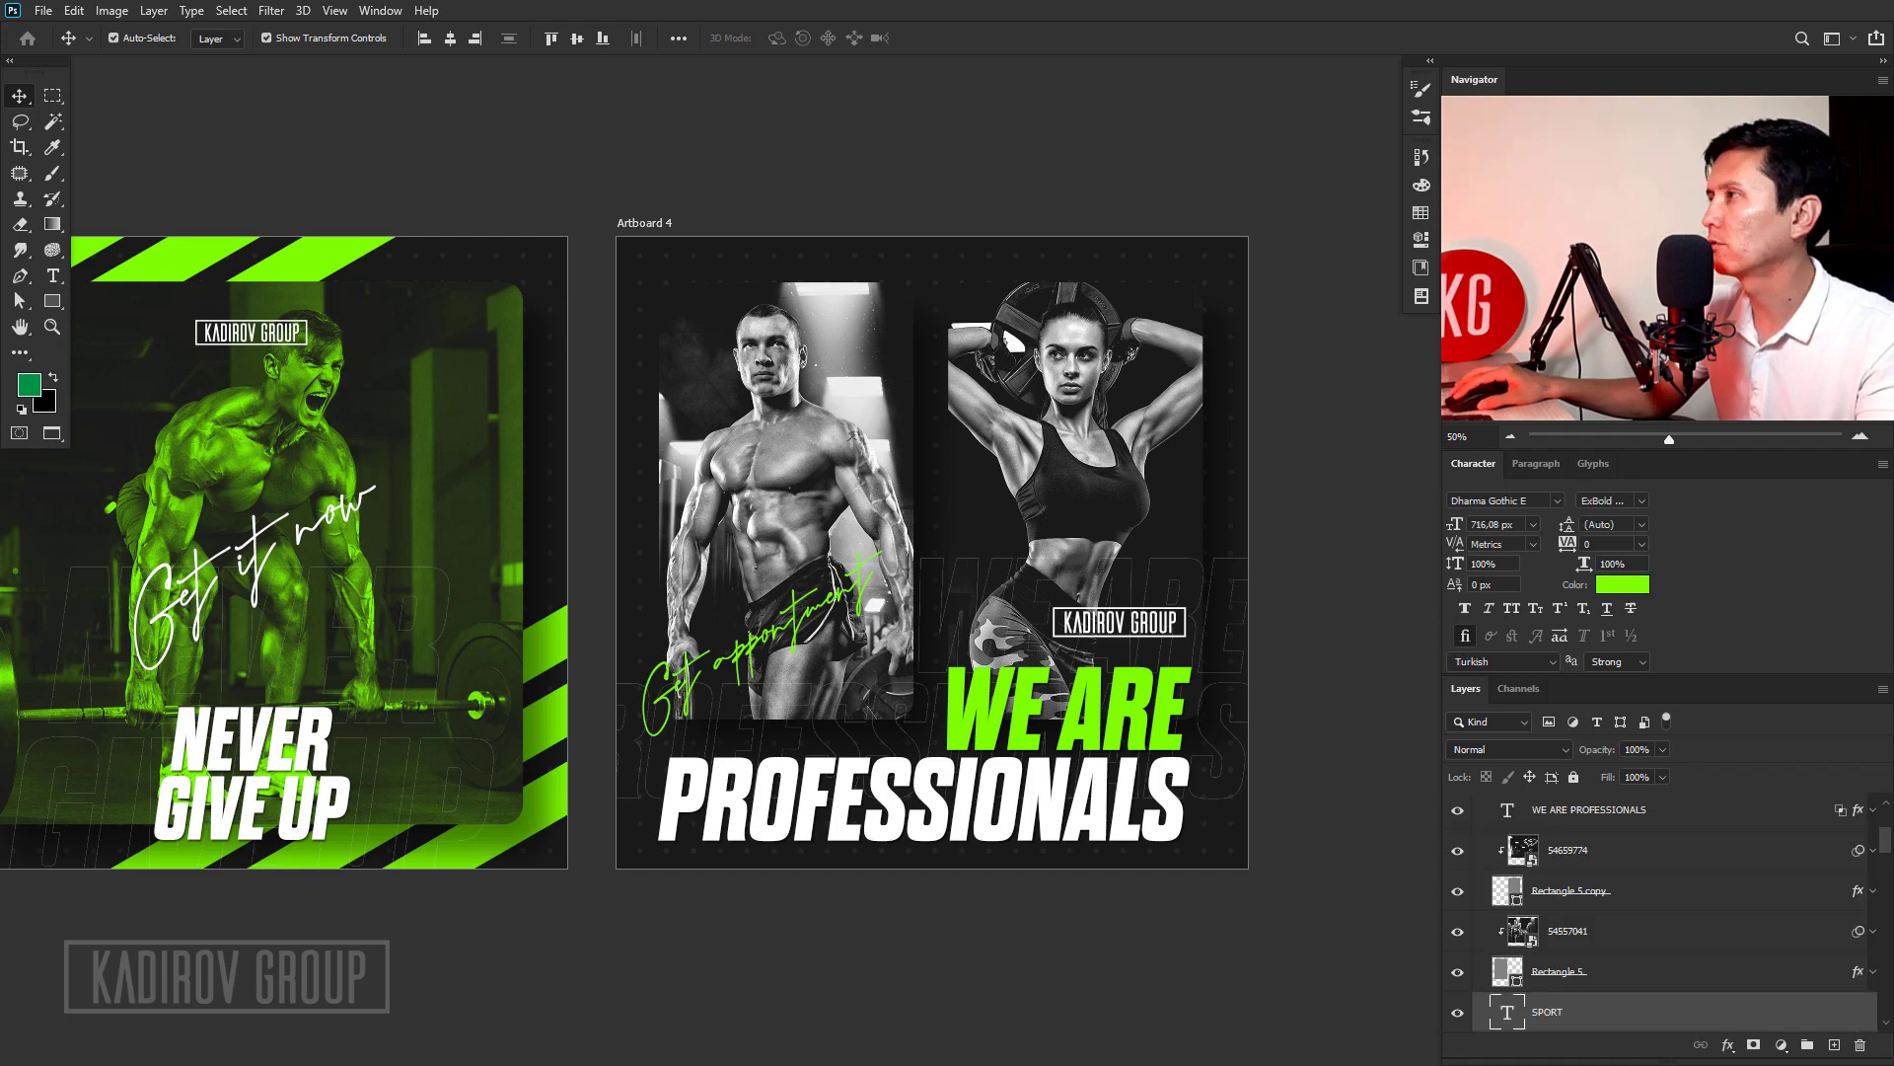
Bring the SPORT text onto Artboard 4, stacked above Color Fill 1 and behind the photo cards.
{"action": "key", "text": "ctrl+shift+bracketright"}
{"action": "left_click_drag", "start_coordinate": [1145, 722], "coordinate": [1003, 682]}
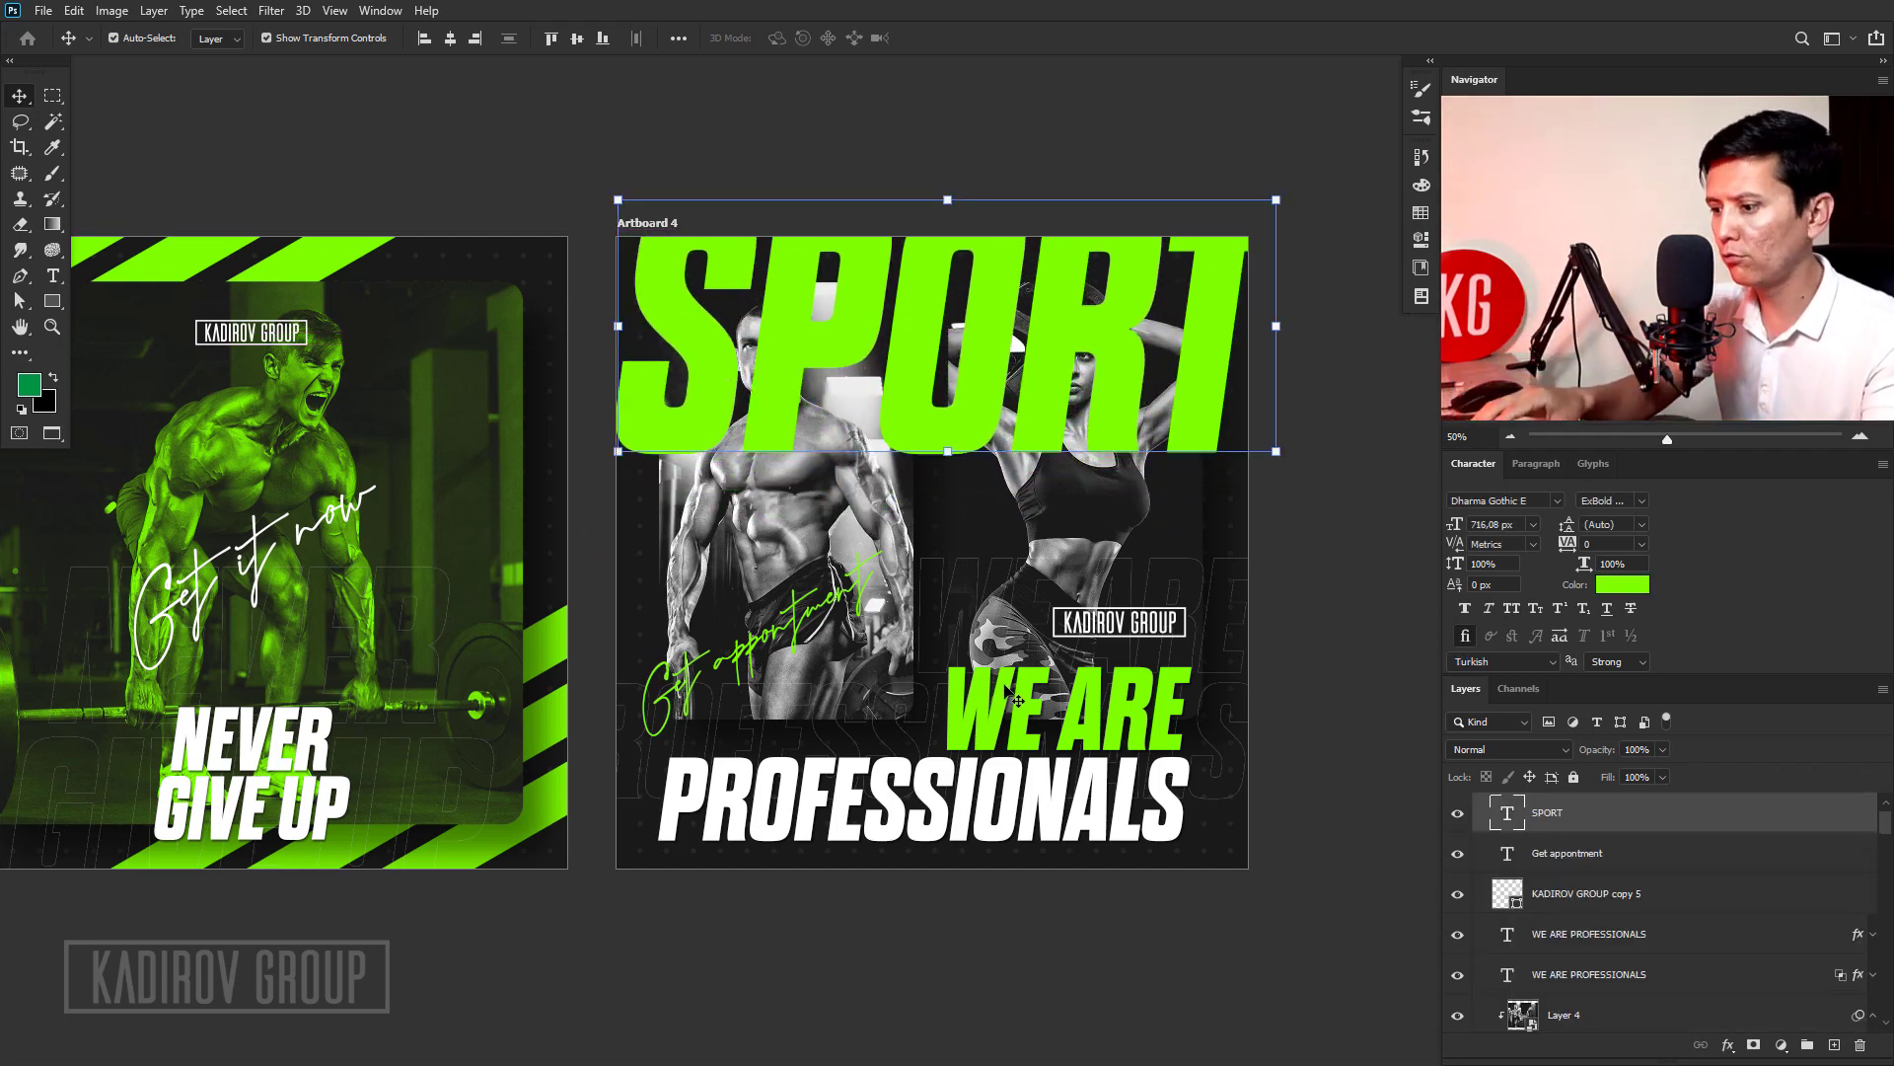
{"action": "key", "text": "ctrl+bracketleft"}
{"action": "key", "text": "ctrl+bracketright"}
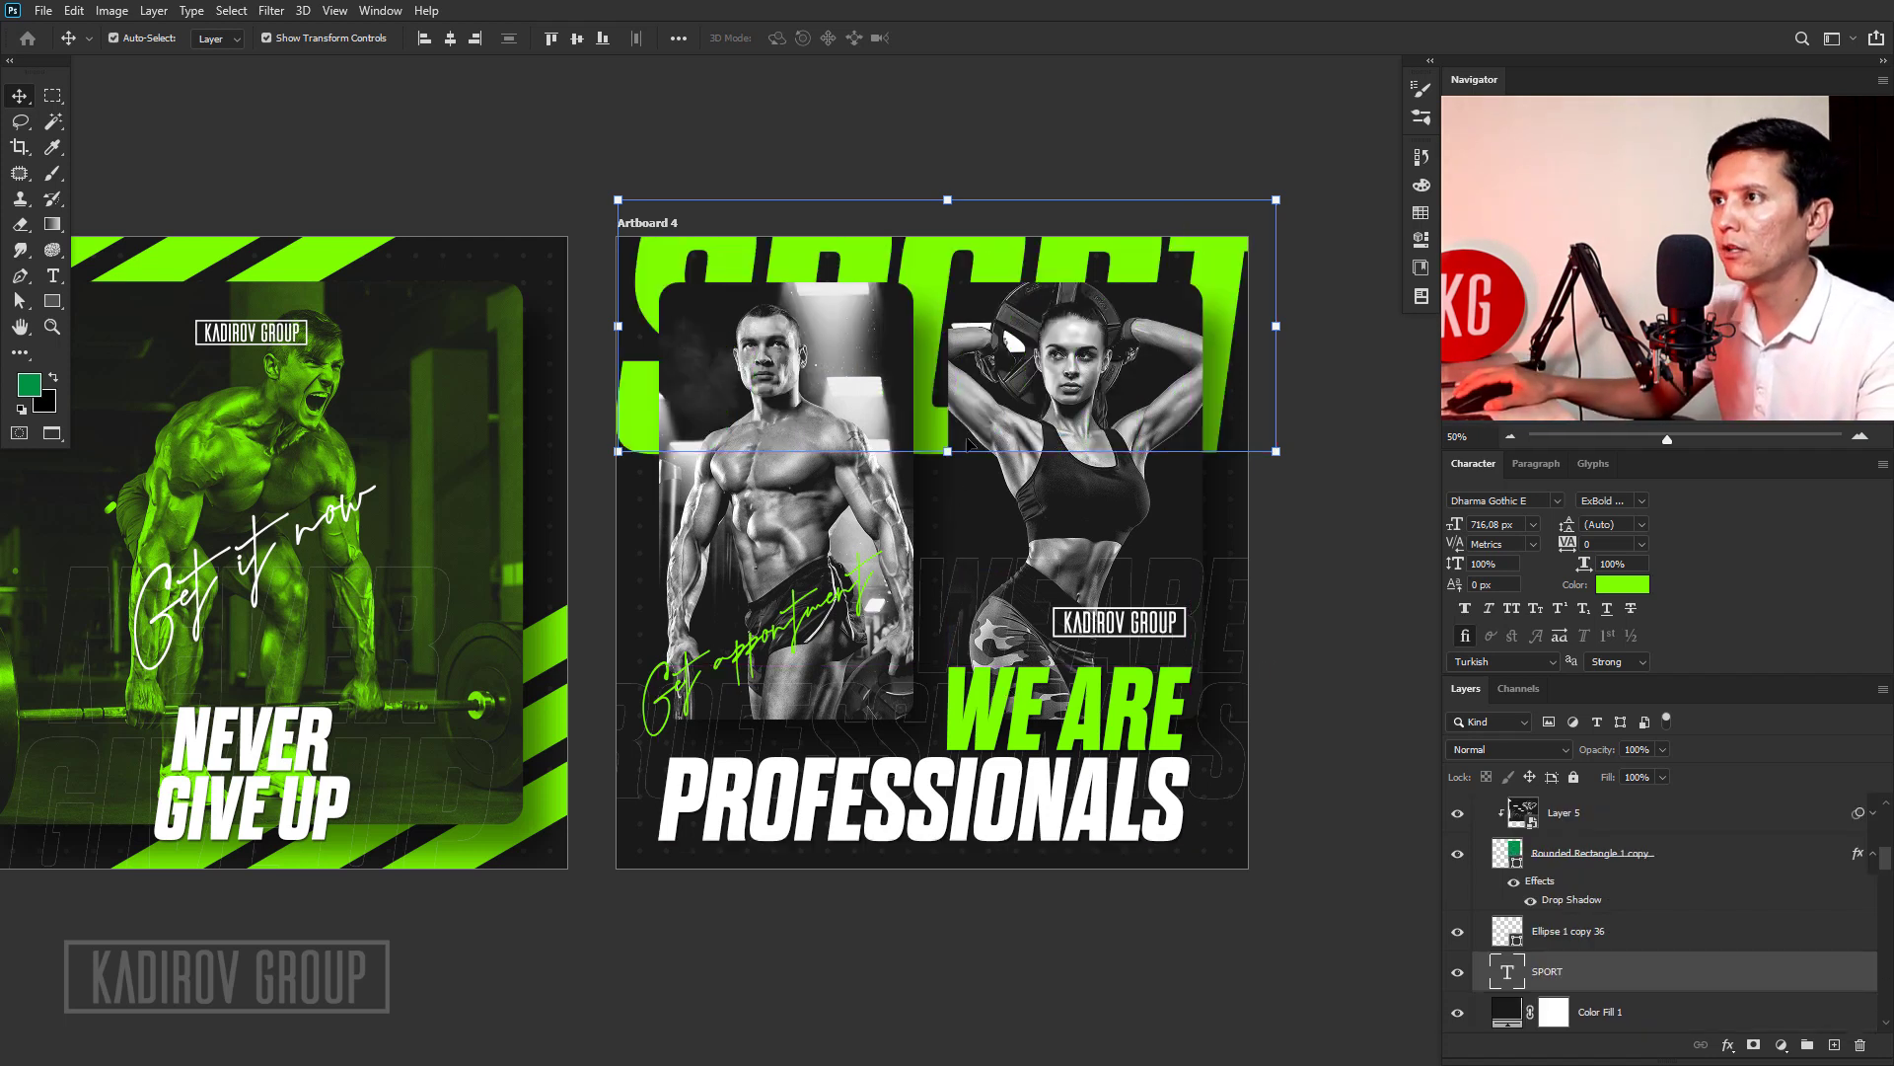
Align the SPORT lettering along the top edge of Artboard 4 and fine-tune its position.
{"action": "mouse_move", "coordinate": [940, 271]}
{"action": "left_mouse_down"}
{"action": "mouse_move", "coordinate": [927, 153]}
{"action": "mouse_move", "coordinate": [914, 261]}
{"action": "left_mouse_up"}
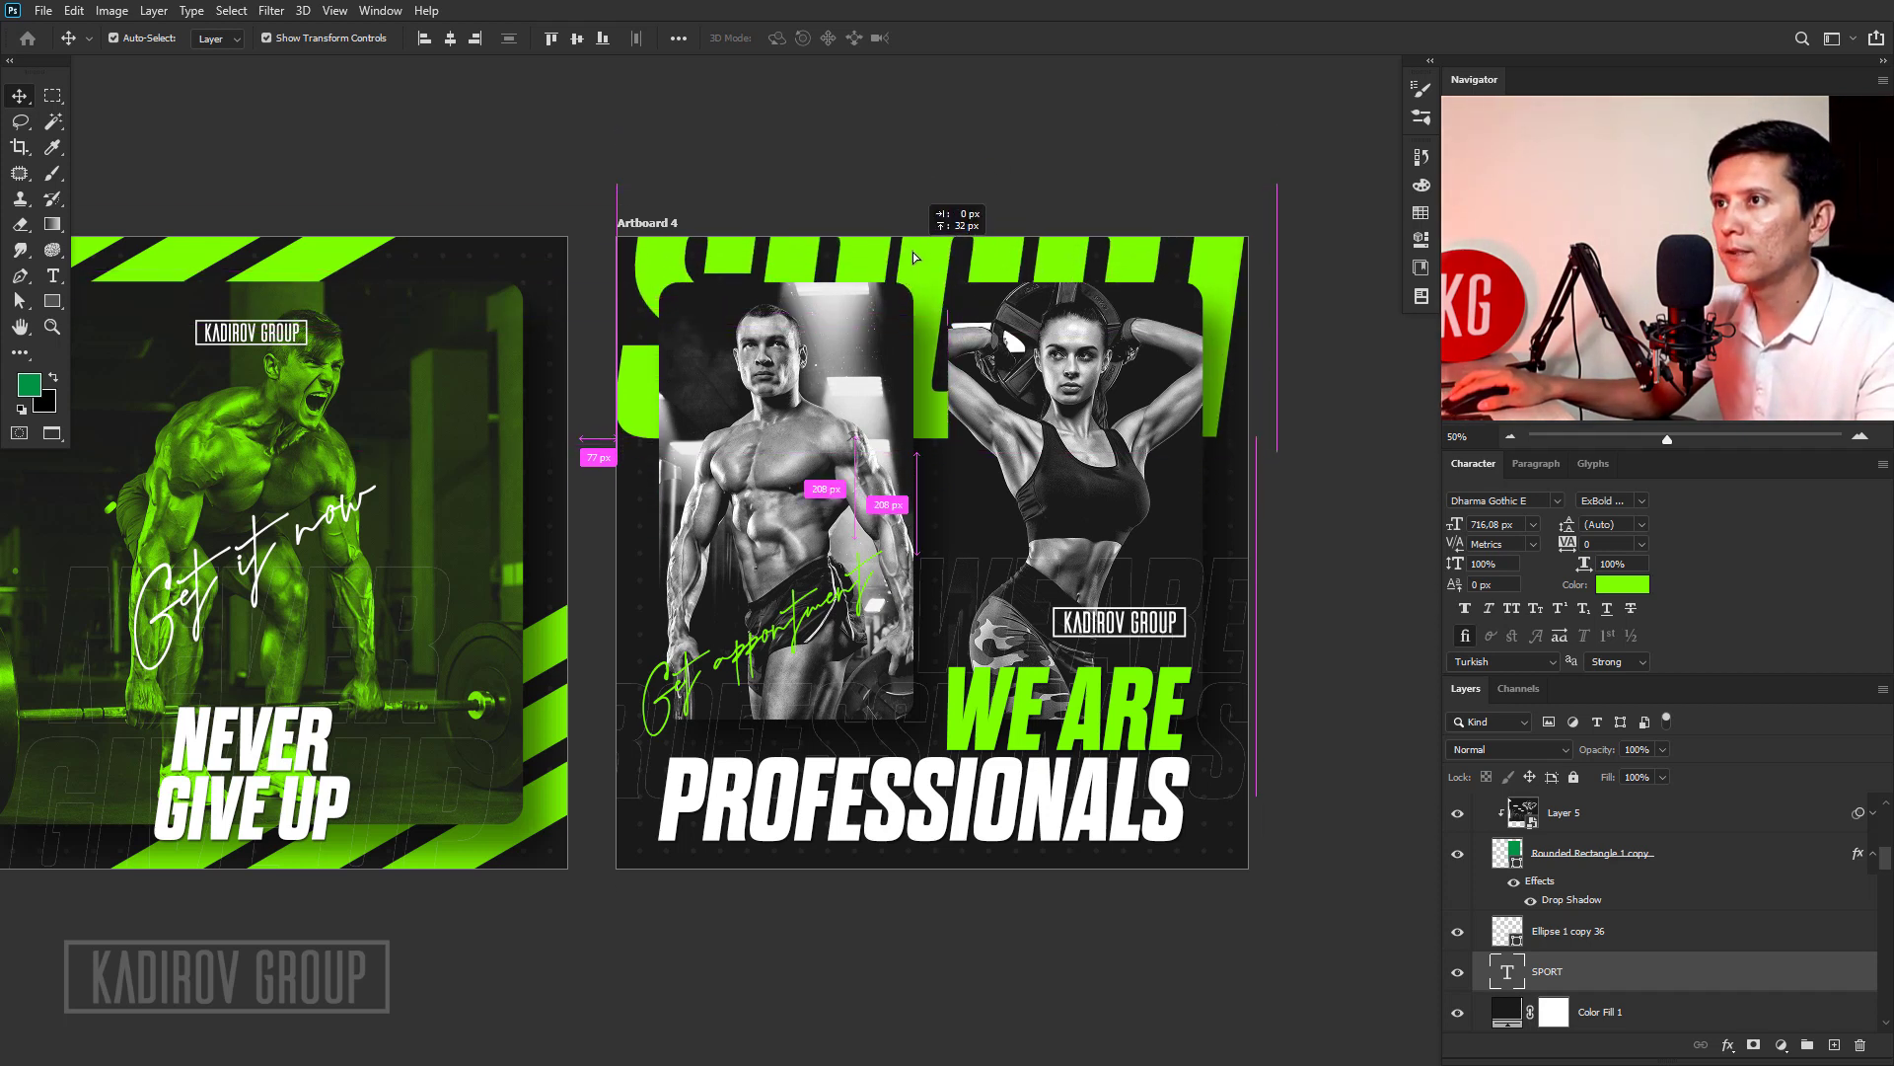
{"action": "scroll", "coordinate": [1004, 326], "scroll_direction": "down", "scroll_amount": 1}
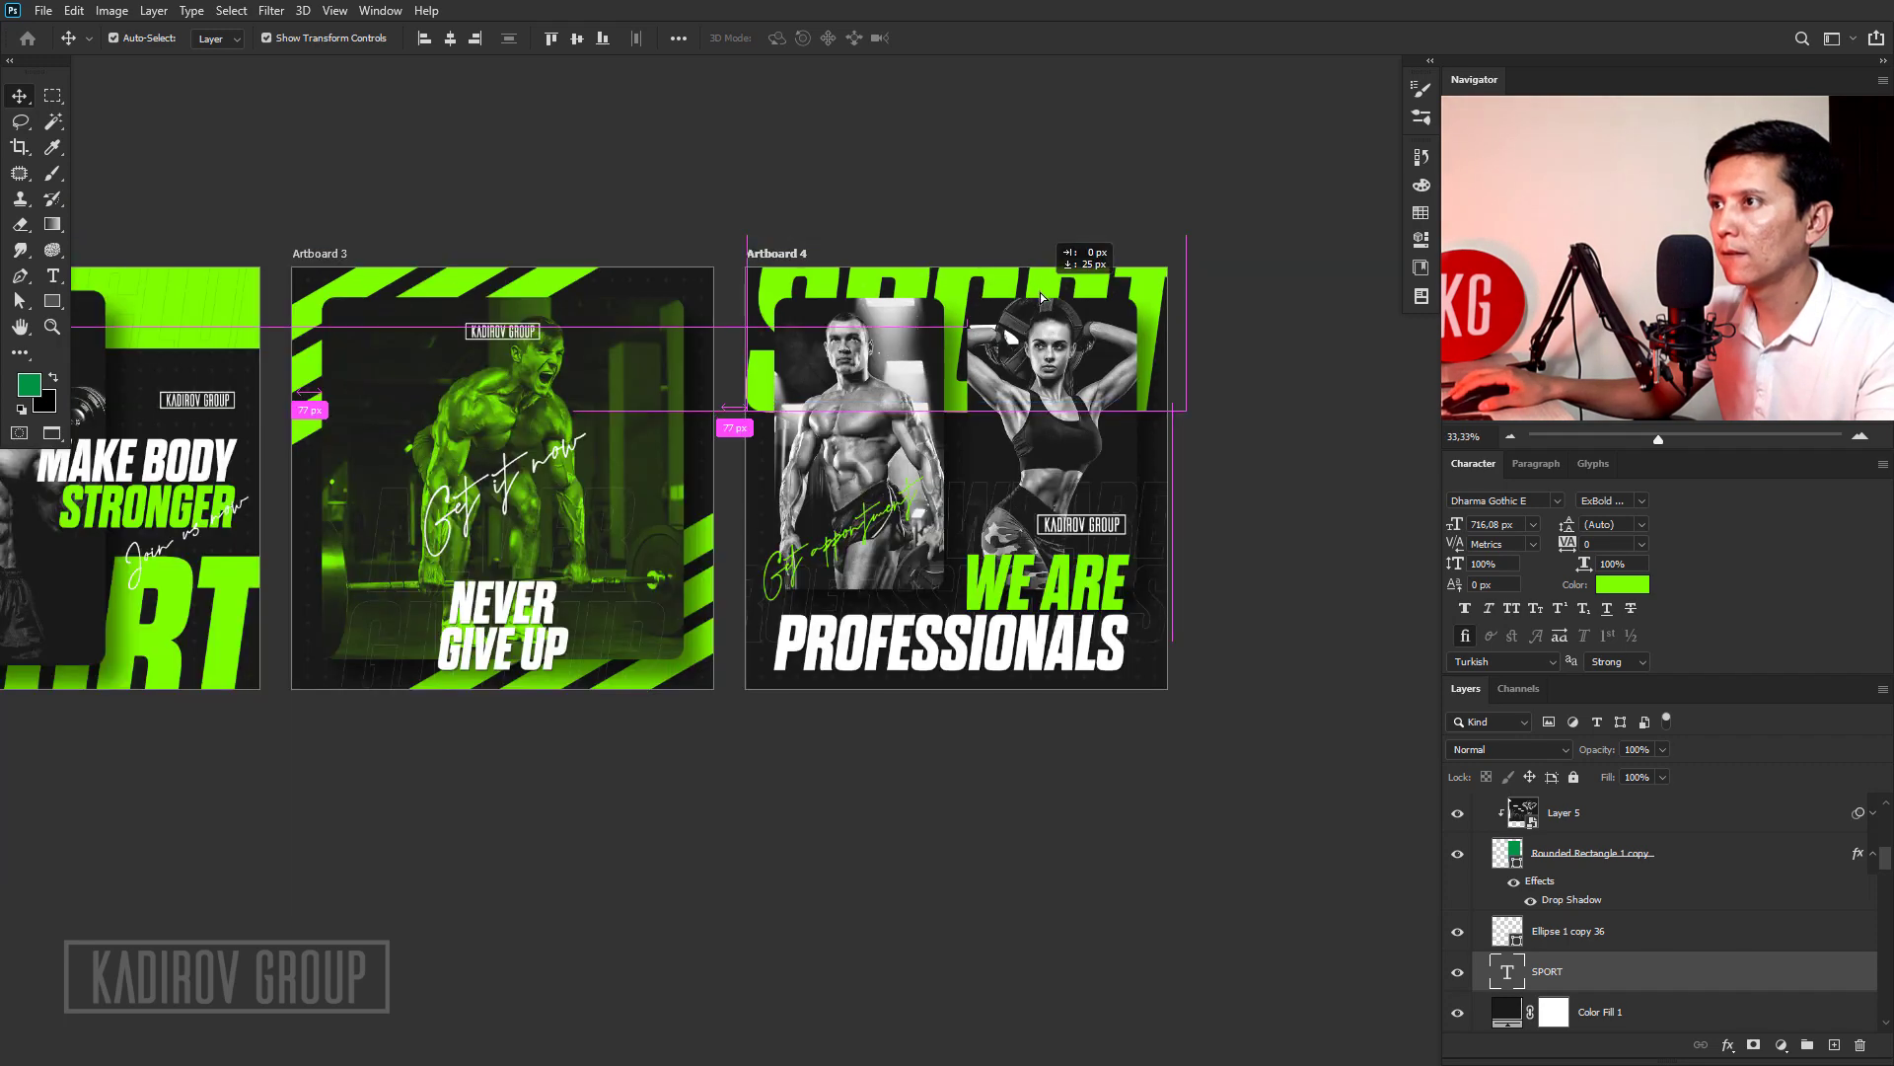
{"action": "left_click_drag", "start_coordinate": [914, 256], "coordinate": [1044, 305]}
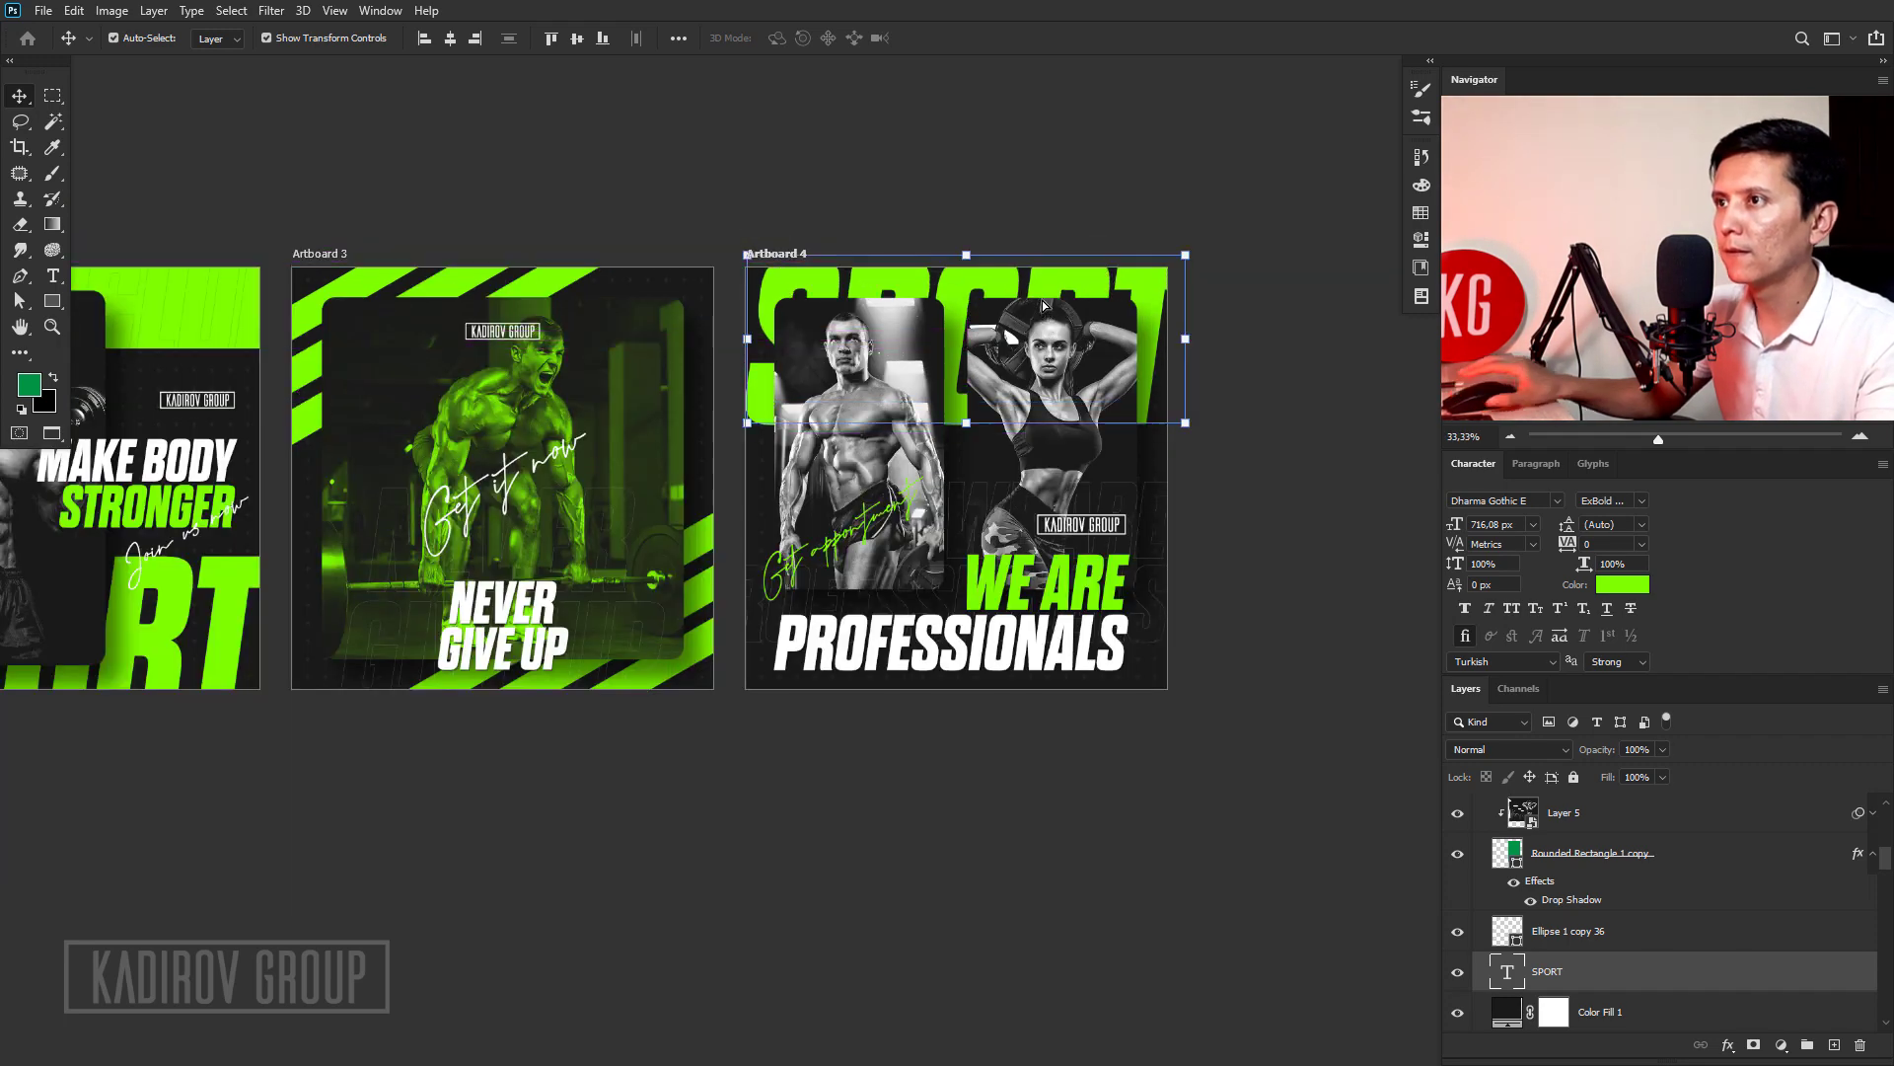
{"action": "key", "text": "shift+Left"}
{"action": "key", "text": "shift+Left"}
{"action": "key", "text": "shift+Left"}
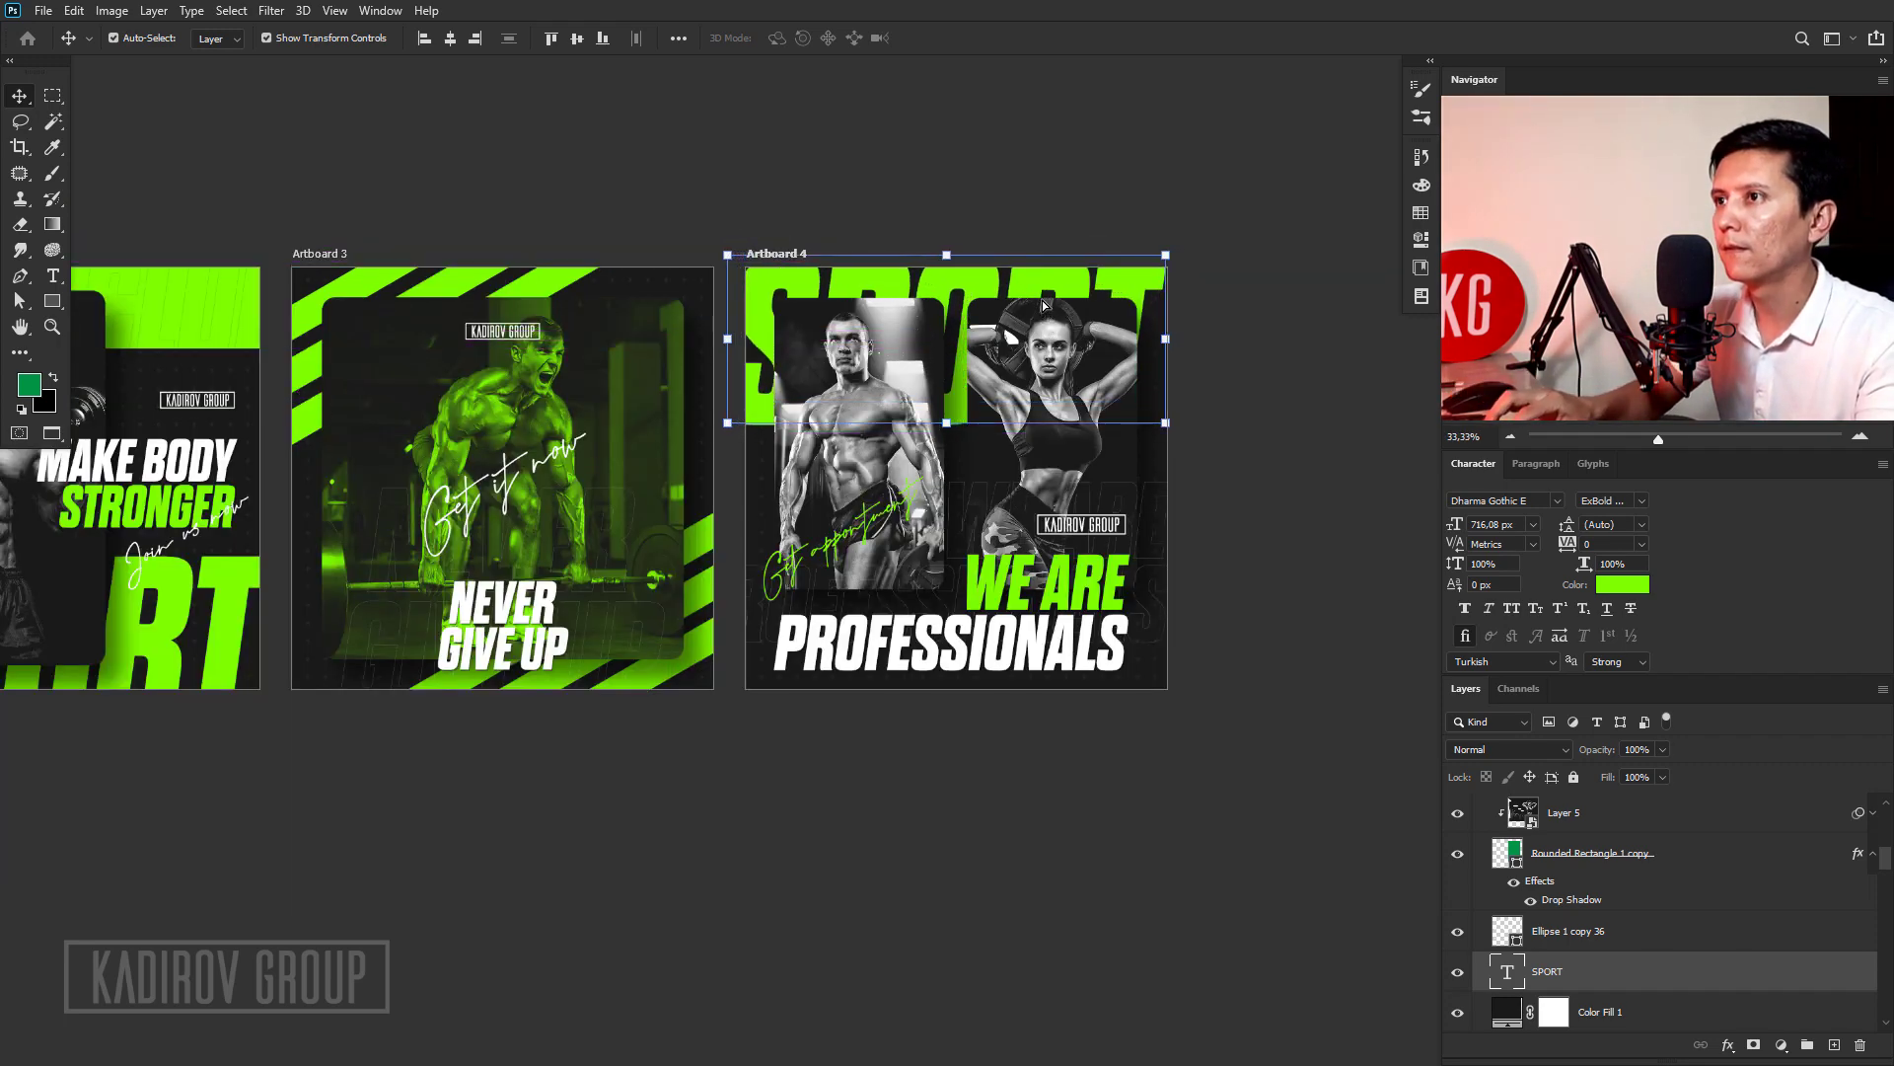
{"action": "key", "text": "shift+Left"}
{"action": "key", "text": "shift+Right"}
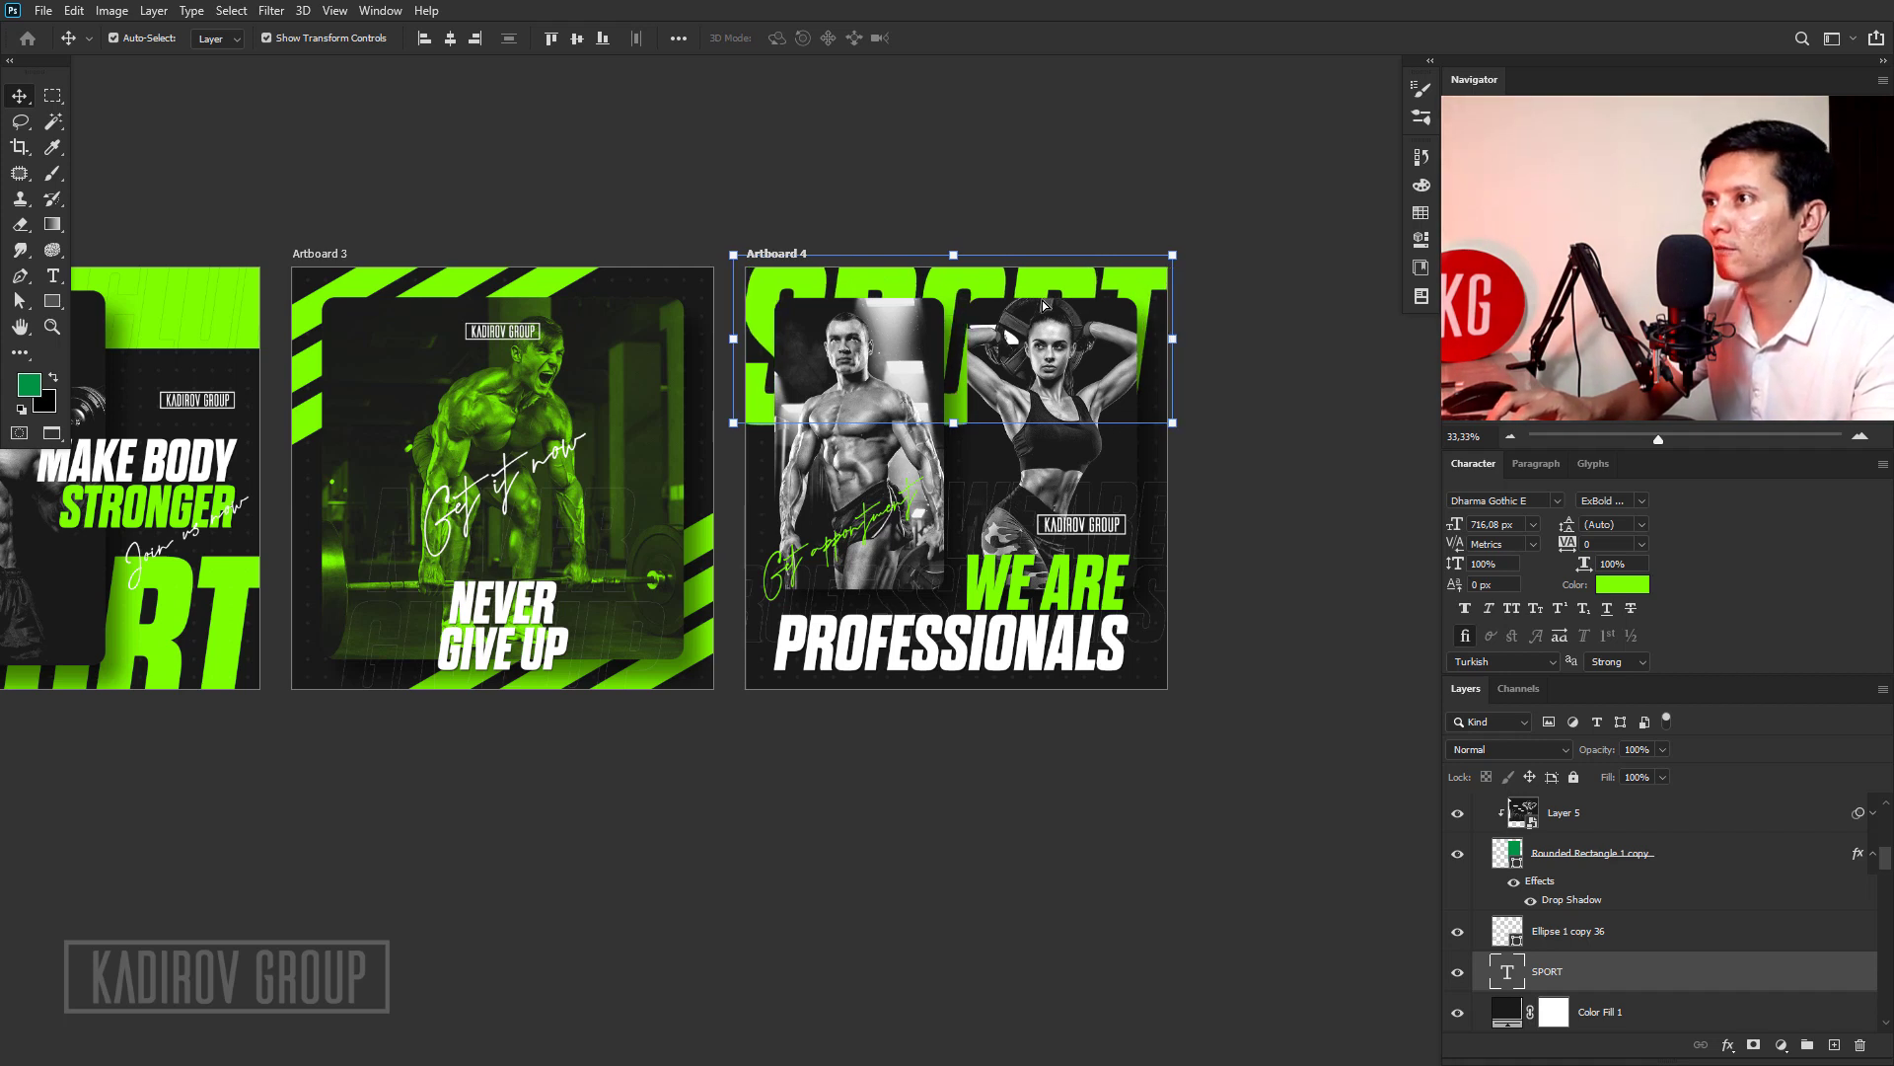
{"action": "key", "text": "shift+Right"}
{"action": "key", "text": "shift+Left"}
{"action": "left_click", "coordinate": [1027, 187]}
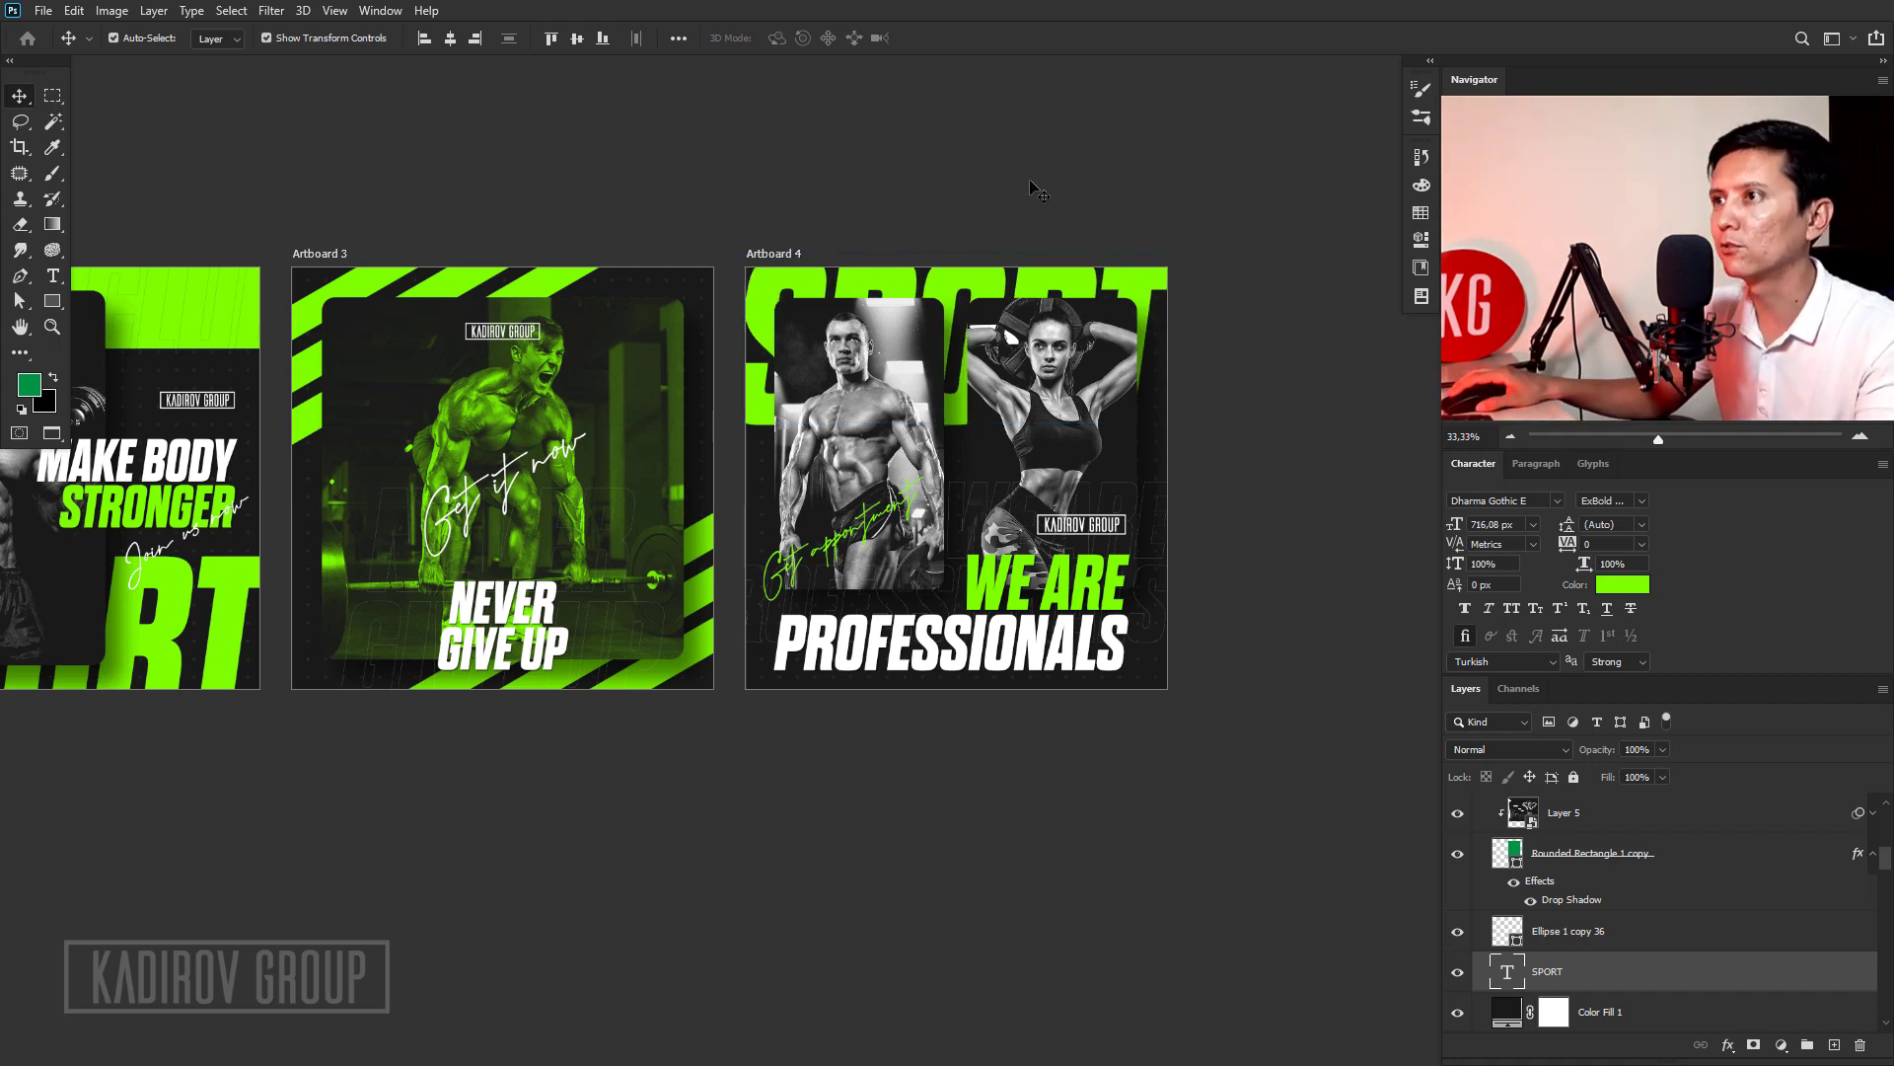
{"action": "left_click_drag", "start_coordinate": [855, 436], "coordinate": [996, 539]}
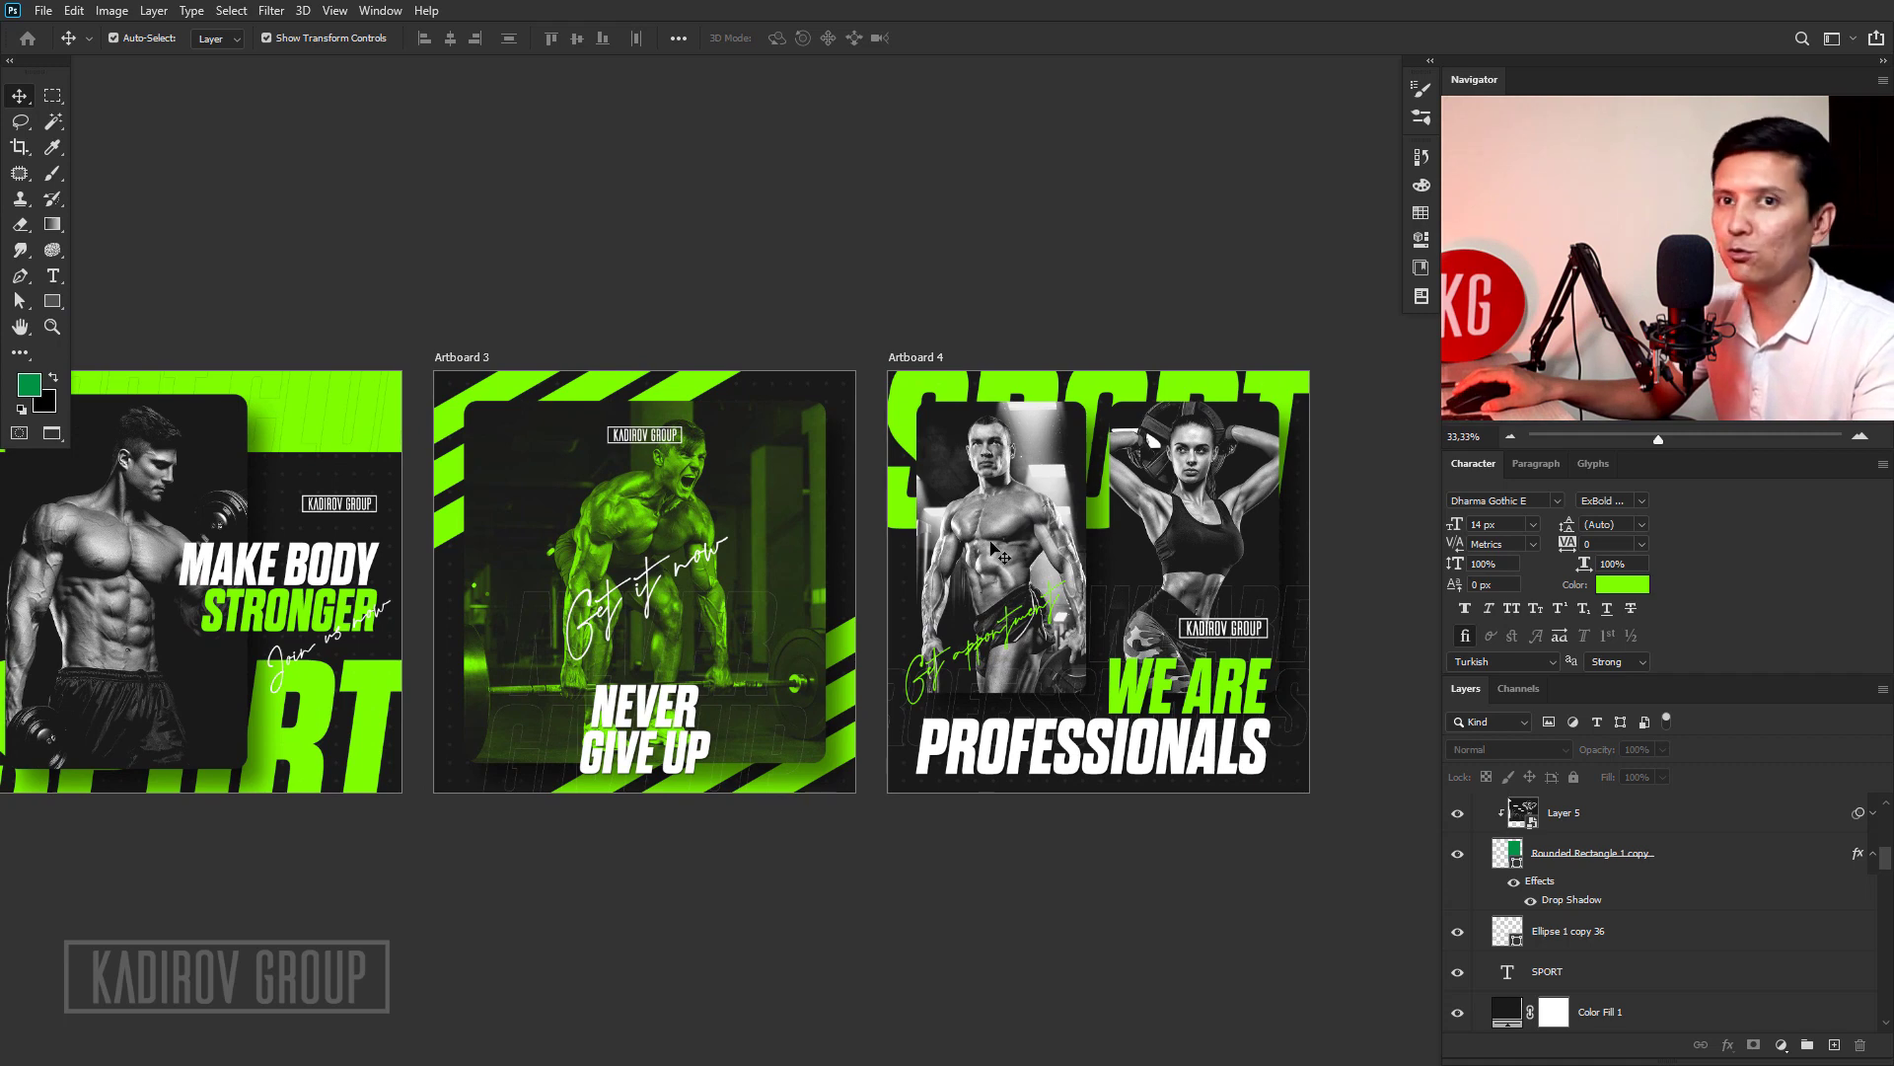